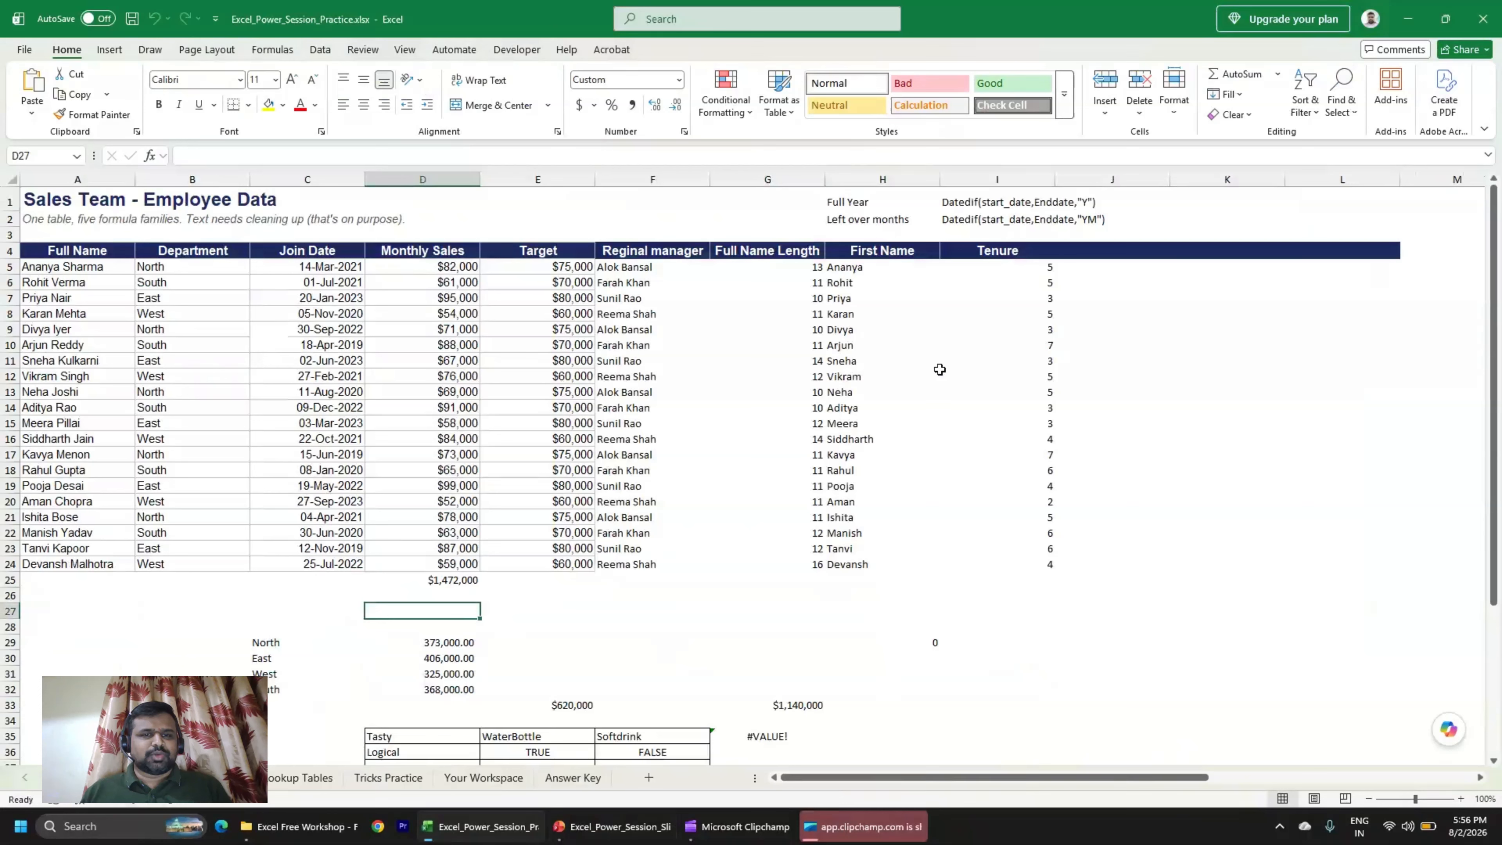
pyautogui.click(648, 201)
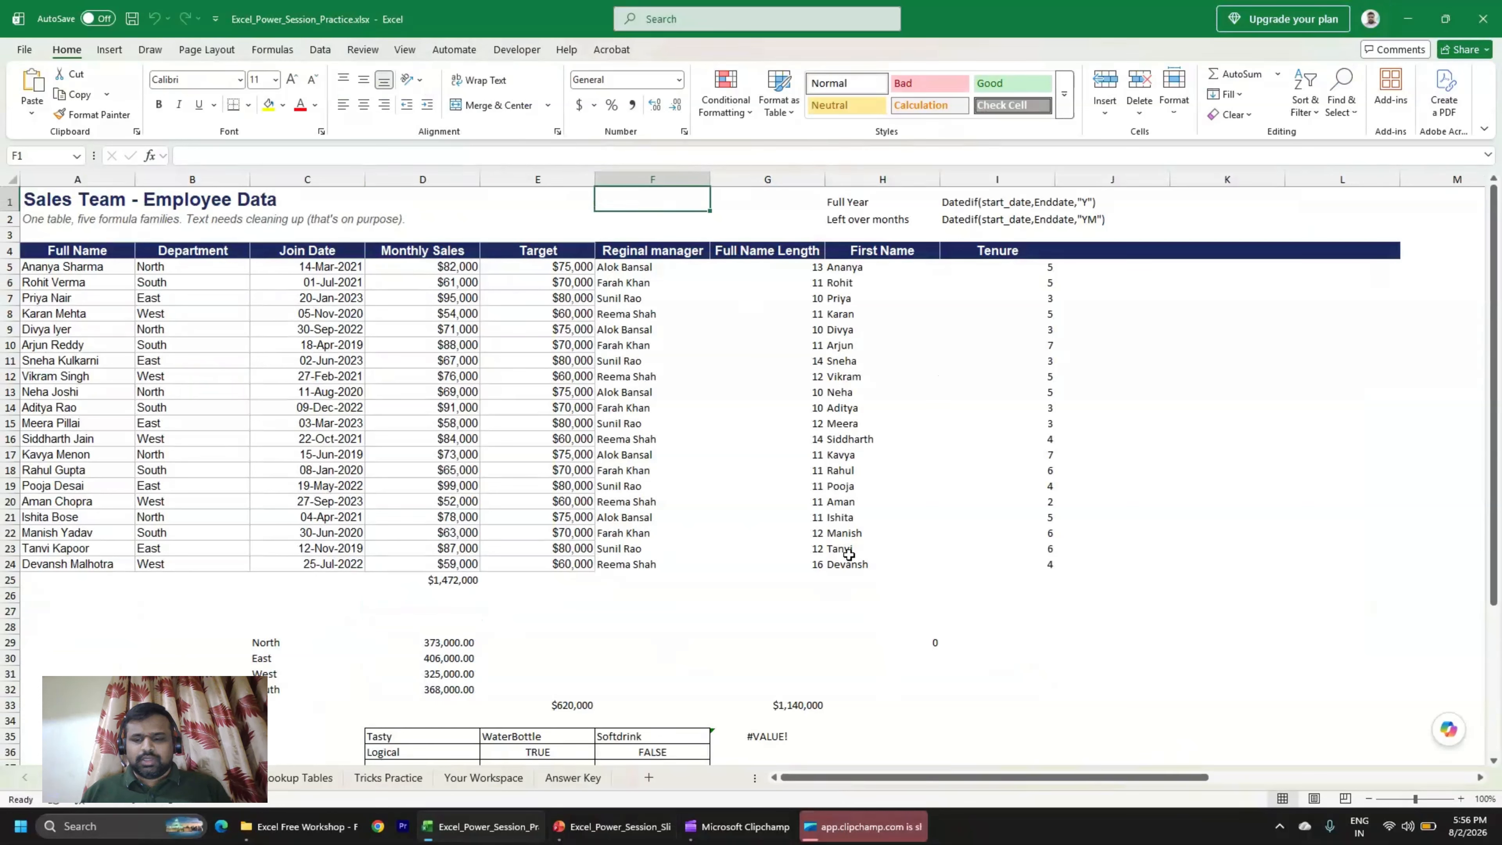
pyautogui.hotkey('shift', 'Down')
pyautogui.hotkey('shift', 'Down')
pyautogui.hotkey('shift', 'Down')
pyautogui.hotkey('shift', 'Down')
pyautogui.hotkey('shift', 'Down')
pyautogui.hotkey('shift', 'Down')
pyautogui.hotkey('shift', 'Down')
pyautogui.hotkey('shift', 'Down')
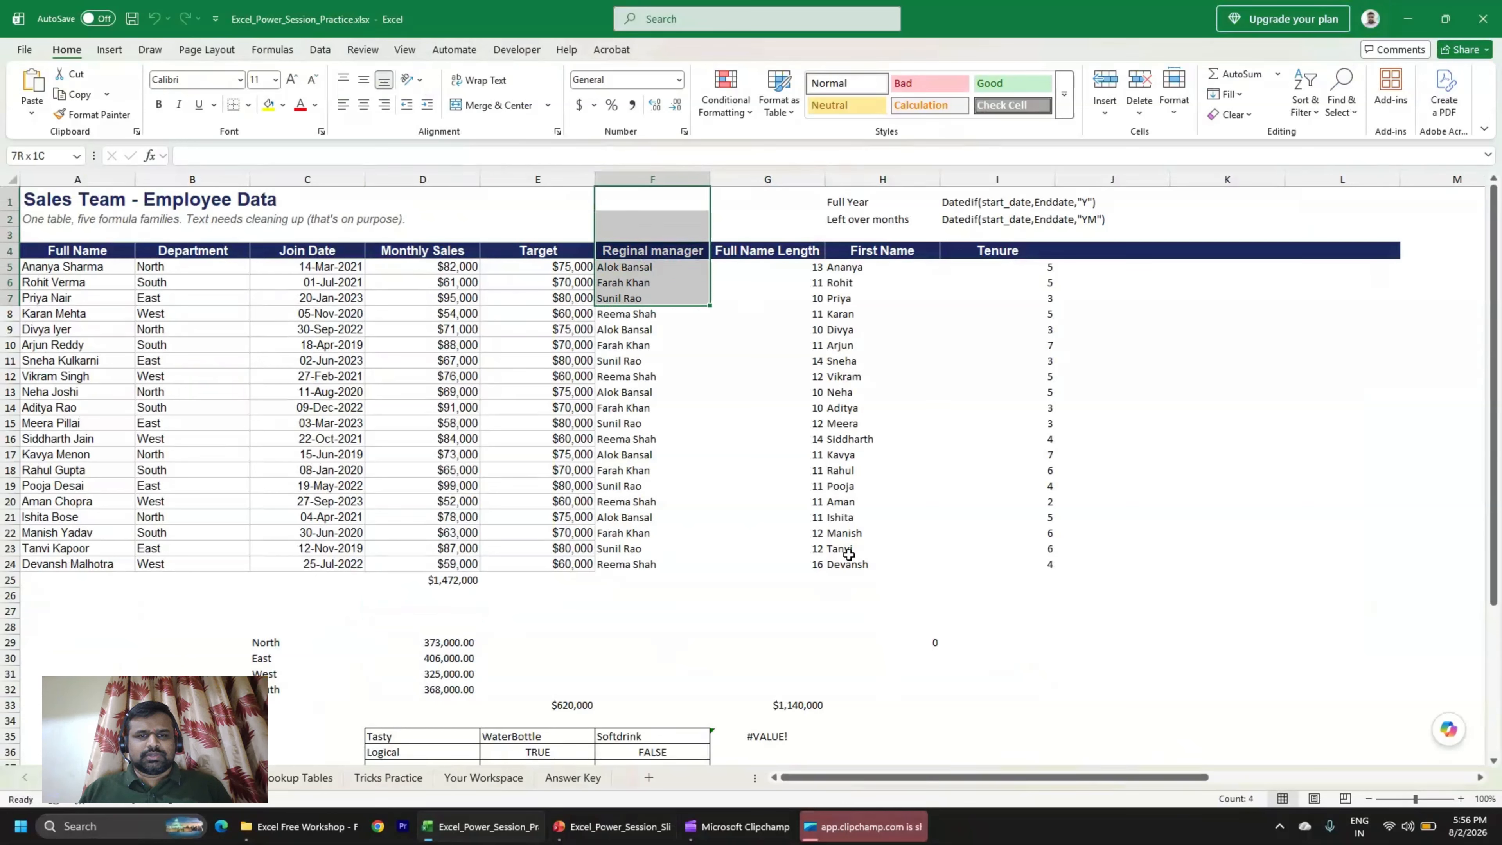
pyautogui.hotkey('shift', 'Down')
pyautogui.hotkey('shift', 'Down')
pyautogui.hotkey('shift', 'Down')
pyautogui.hotkey('shift', 'Down')
pyautogui.hotkey('shift', 'Down')
pyautogui.hotkey('shift', 'Down')
pyautogui.hotkey('shift', 'Down')
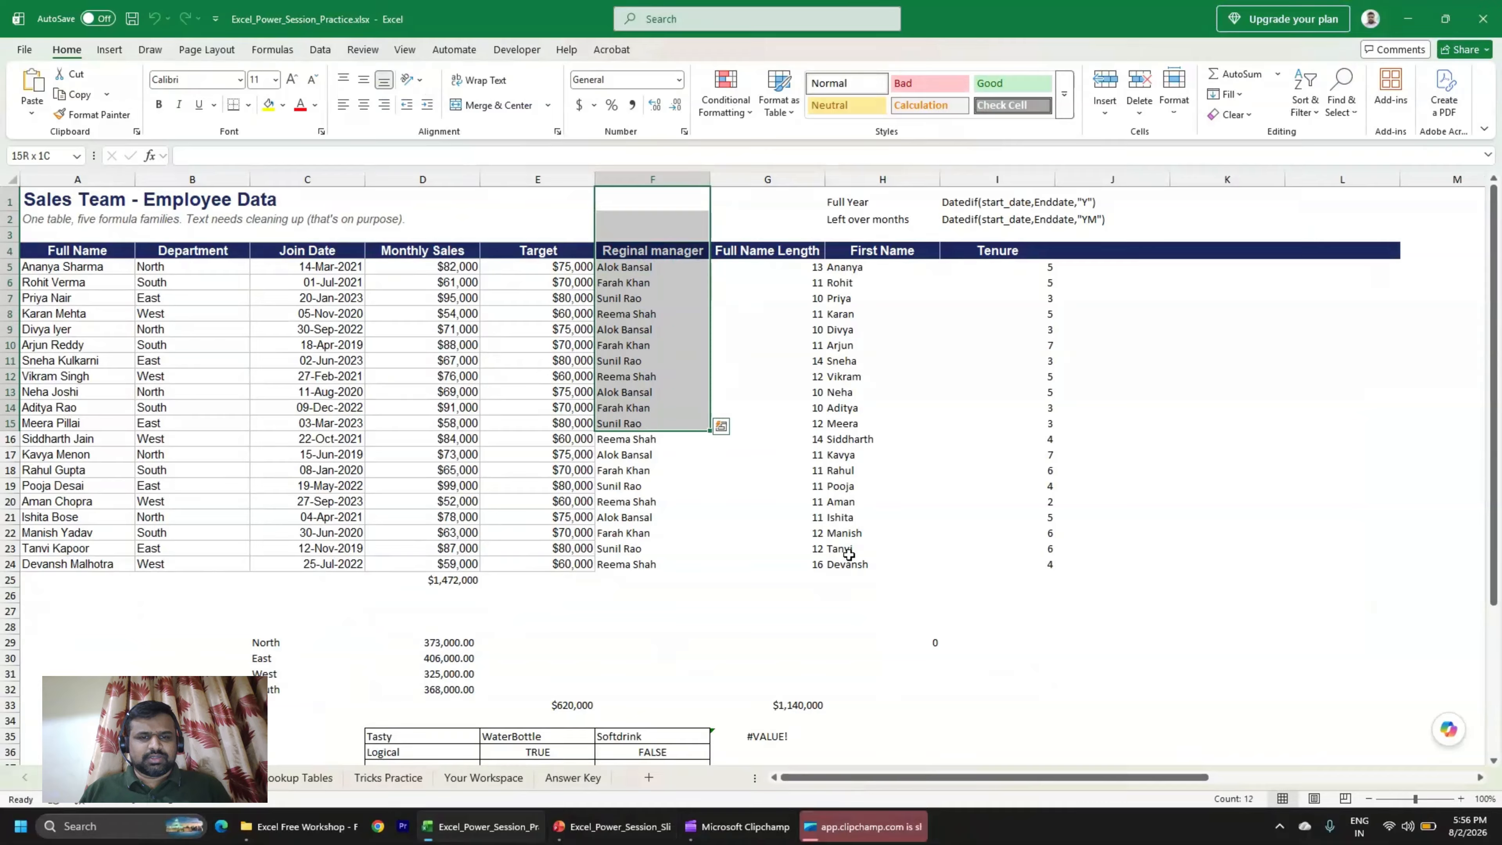
pyautogui.hotkey('shift', 'Down')
pyautogui.hotkey('shift', 'Down')
pyautogui.hotkey('shift', 'Down')
pyautogui.hotkey('shift', 'Down')
pyautogui.hotkey('shift', 'Down')
pyautogui.hotkey('shift', 'Down')
pyautogui.hotkey('shift', 'Down')
pyautogui.hotkey('shift', 'Down')
# Clear the cell contents in F5:I24, under the Reginal manager, Full Name Length, First Name and Tenure headers.
pyautogui.press('Down')
pyautogui.press('Down')
pyautogui.press('Down')
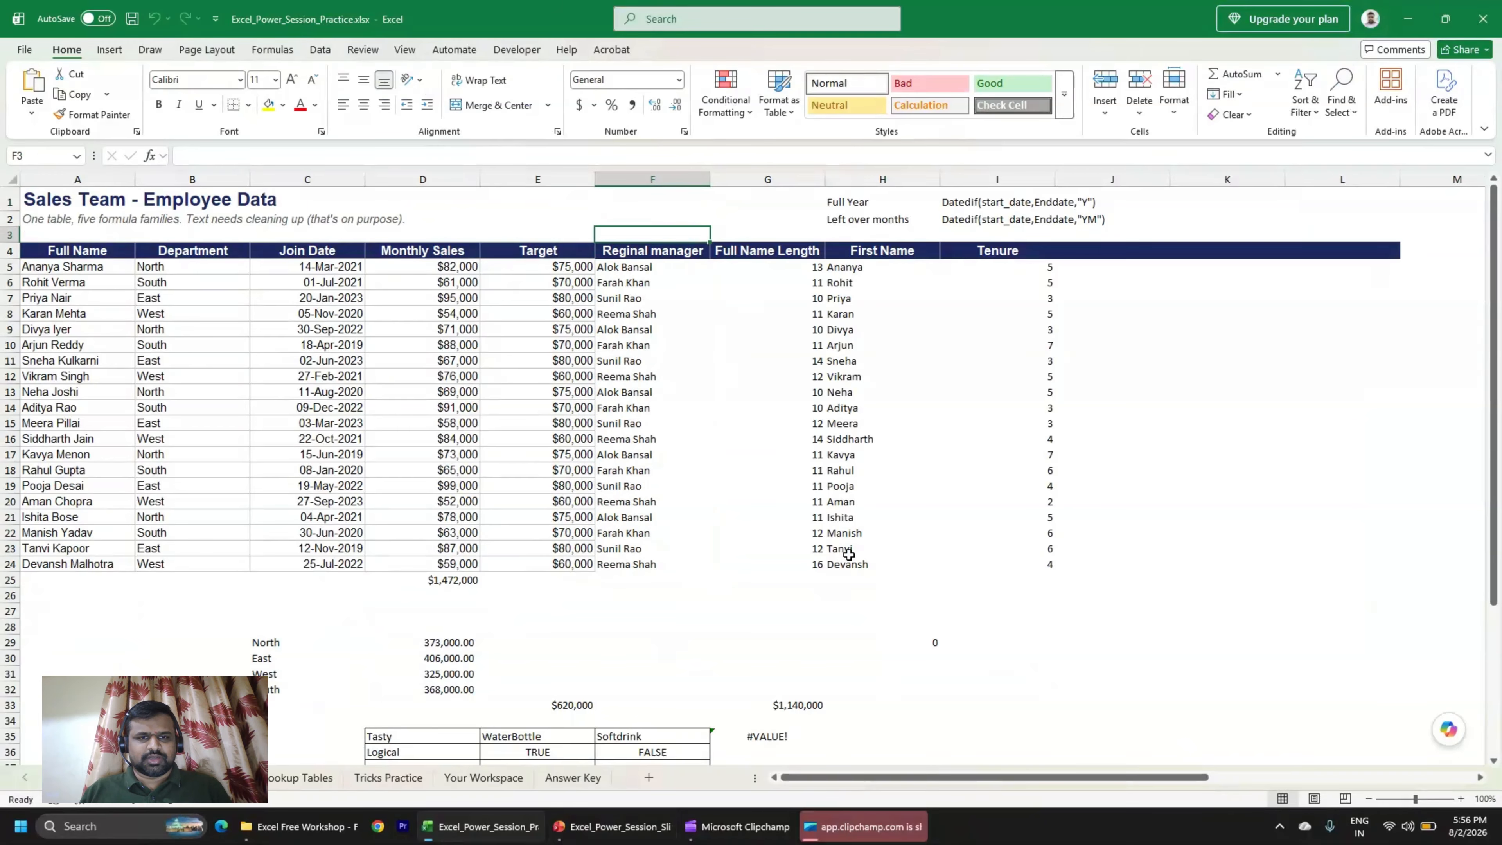
pyautogui.press('Down')
pyautogui.hotkey('ctrl', 'shift', 'Down')
pyautogui.hotkey('ctrl', 'shift', 'Right')
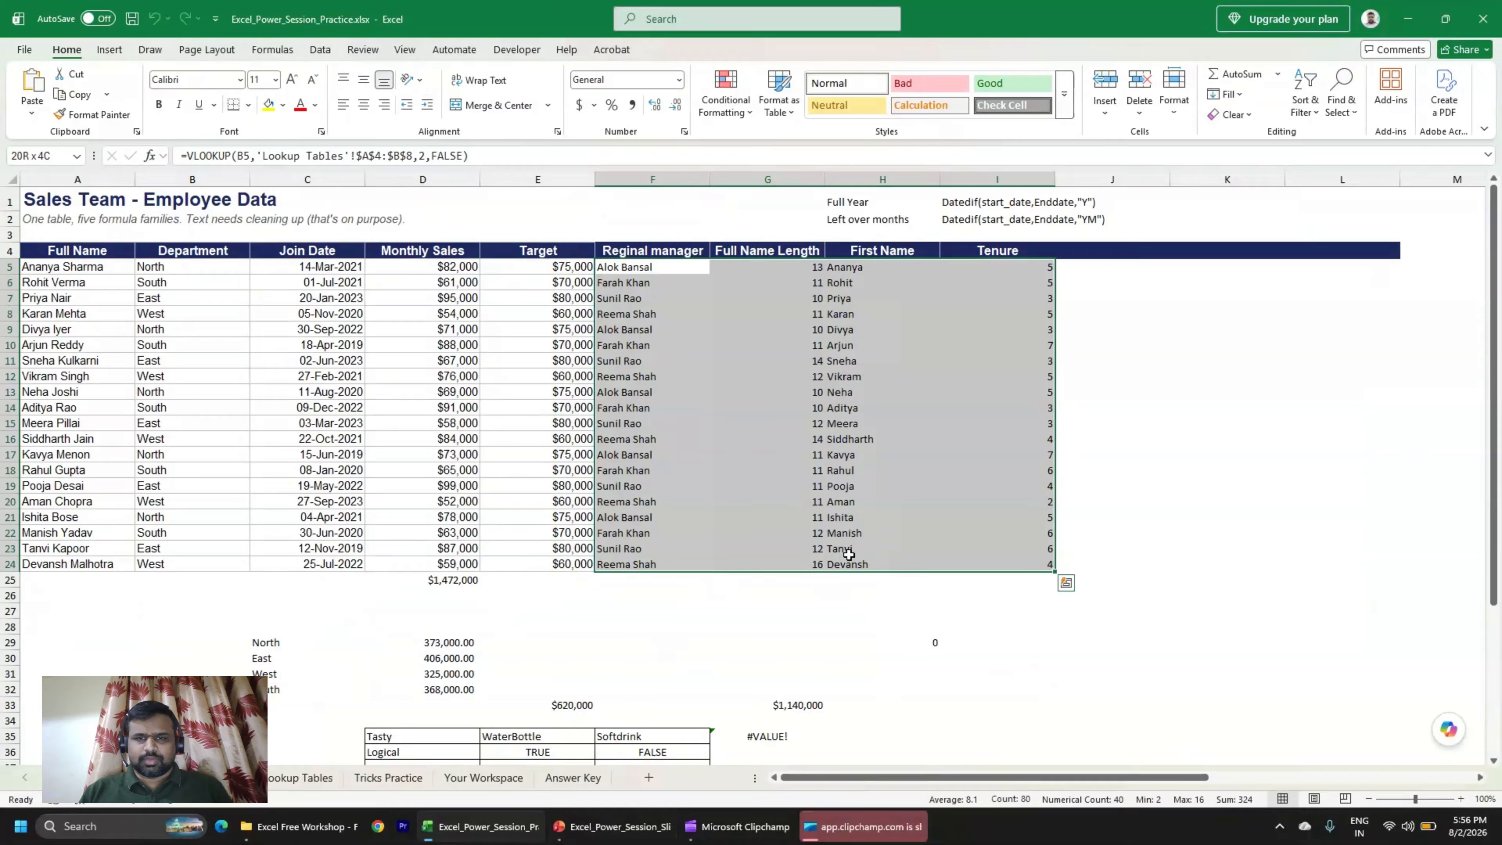
pyautogui.press('Delete')
pyautogui.press('Up')
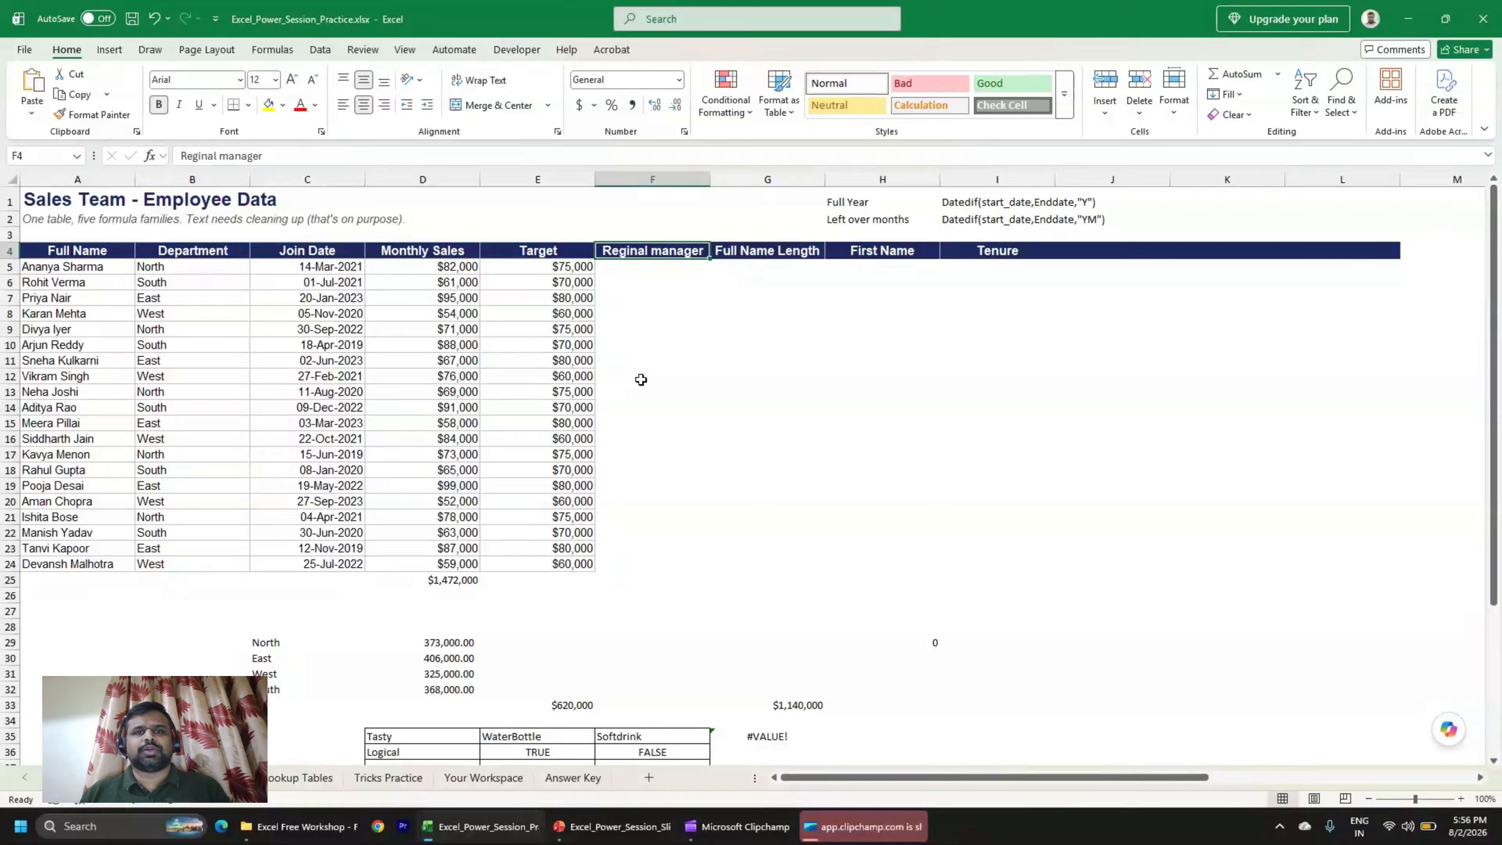
pyautogui.click(789, 373)
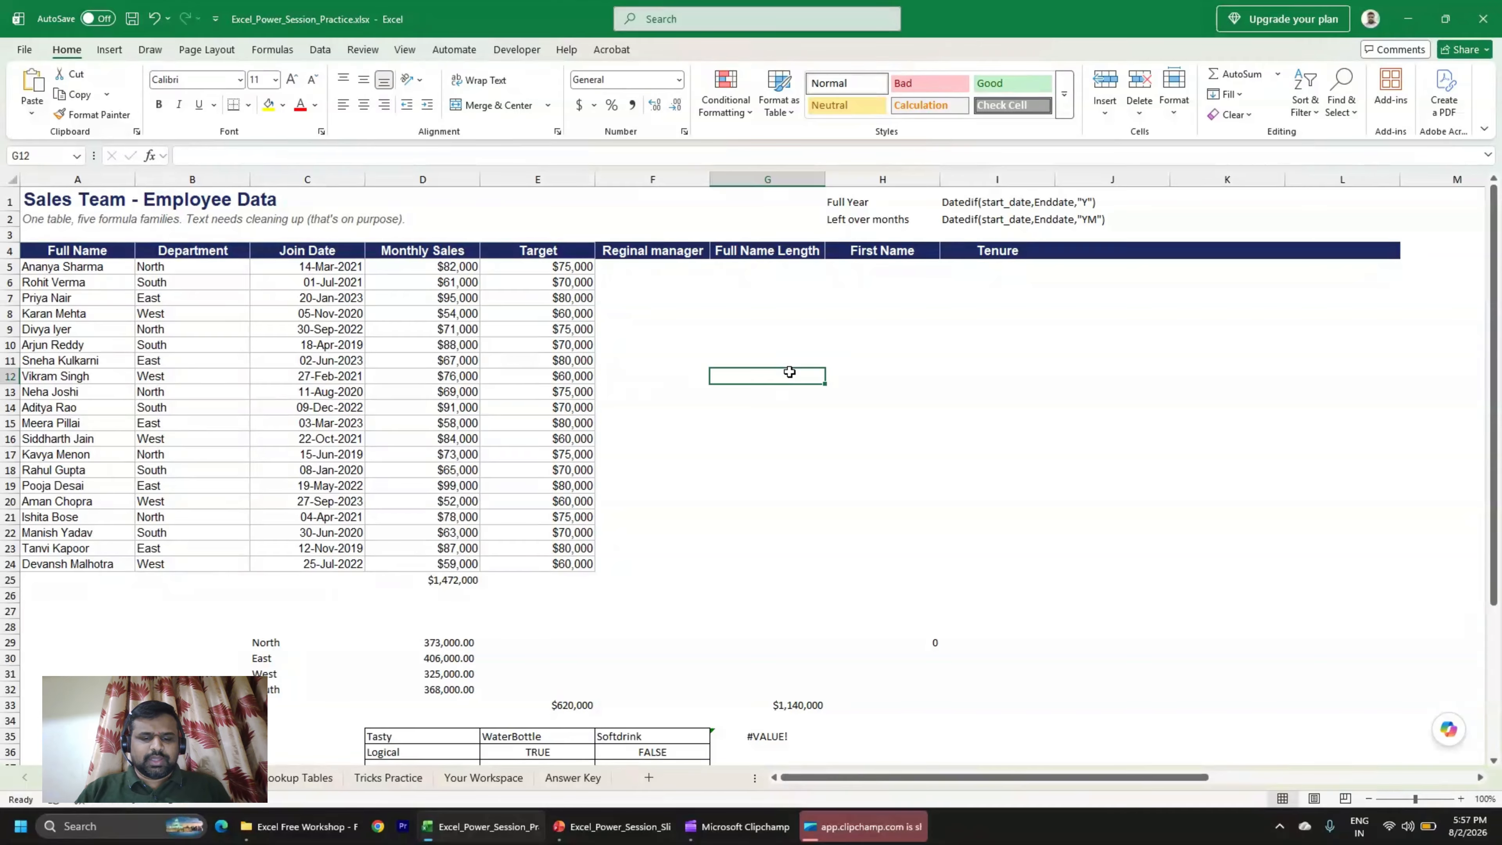
pyautogui.write('Div')
pyautogui.press('Escape')
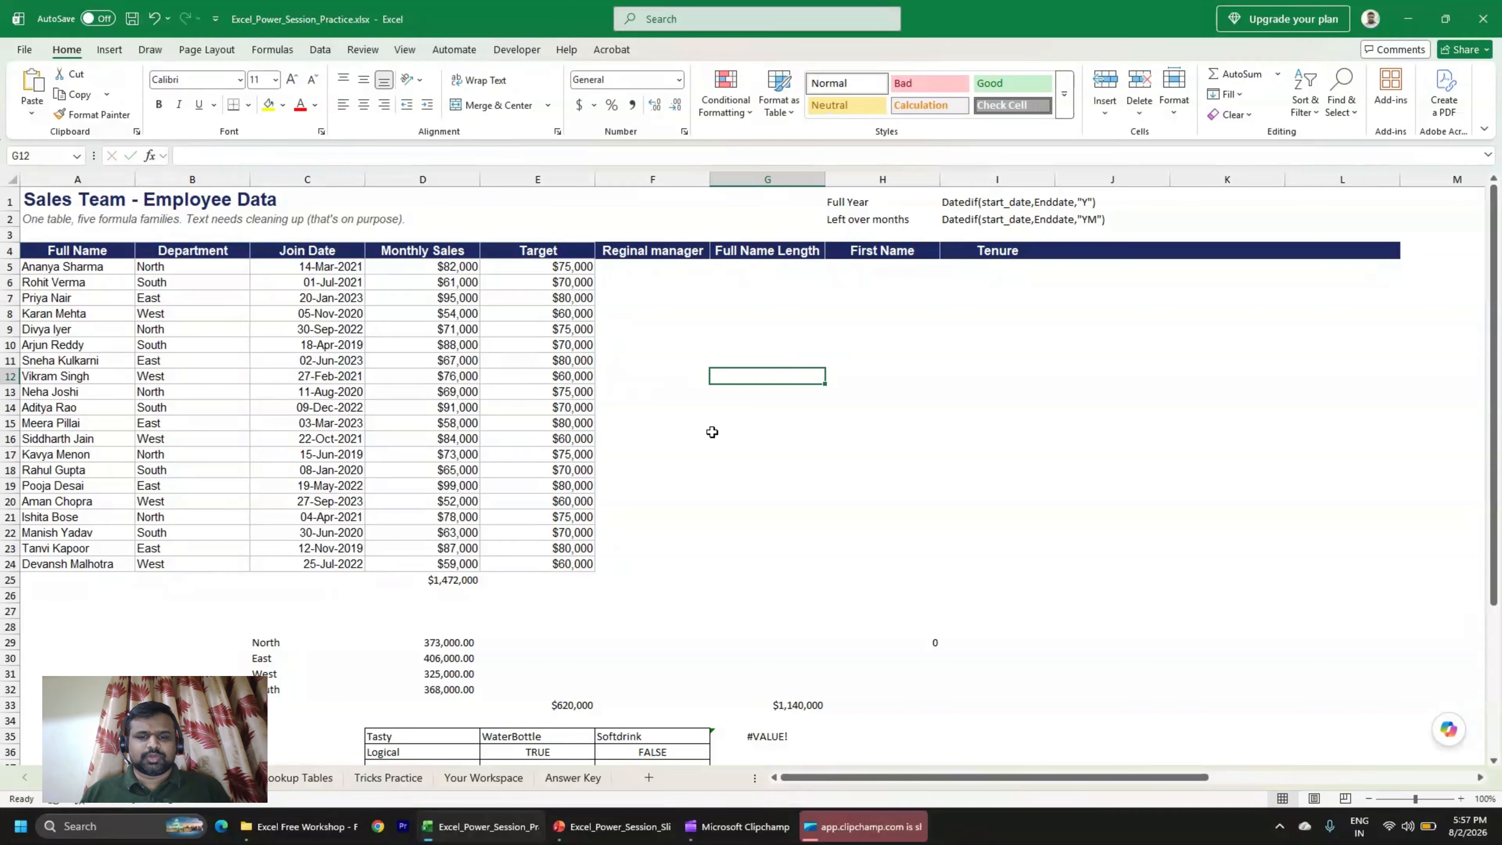
# Examine the Display Value example in M44:M47, inspecting the stored value in M44 and the formula in M47.
pyautogui.scroll(-10, 802, 609)
pyautogui.scroll(-4, 802, 609)
pyautogui.scroll(4, 802, 610)
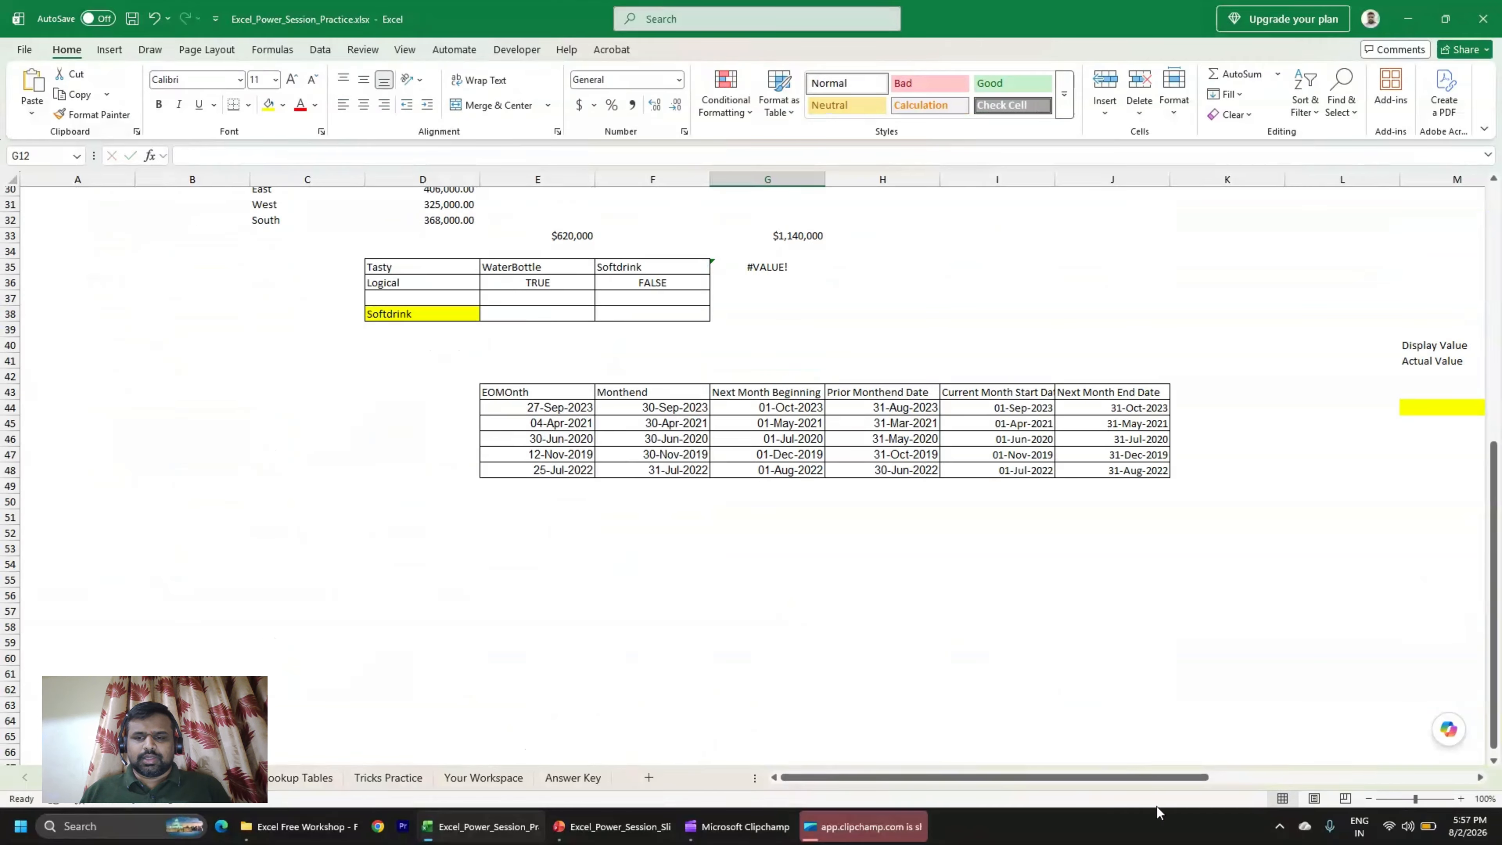
pyautogui.moveTo(1149, 778); pyautogui.dragTo(1249, 780)
pyautogui.scroll(3, 1247, 655)
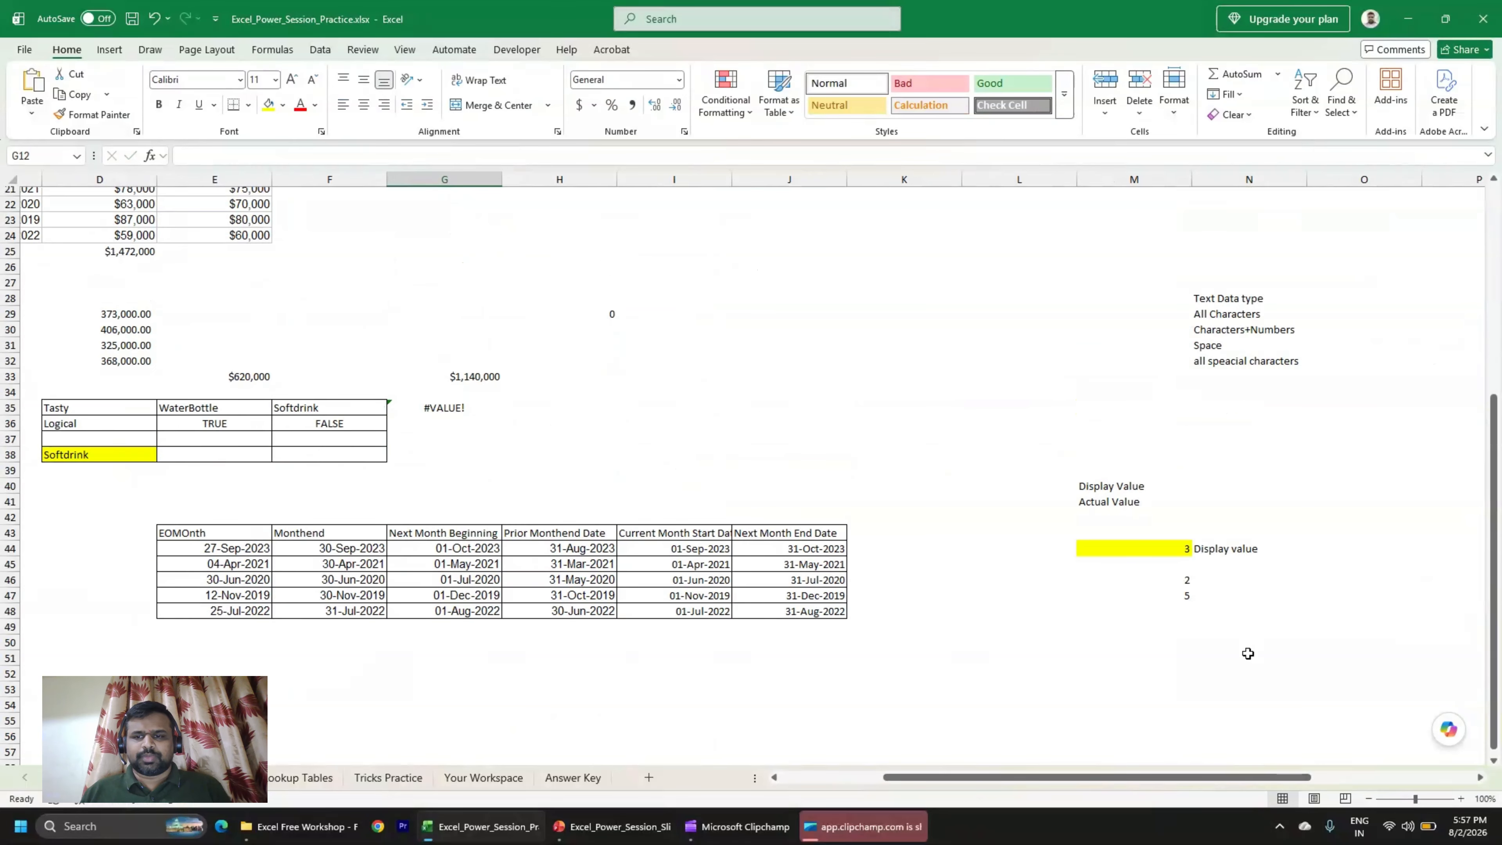
pyautogui.click(1098, 660)
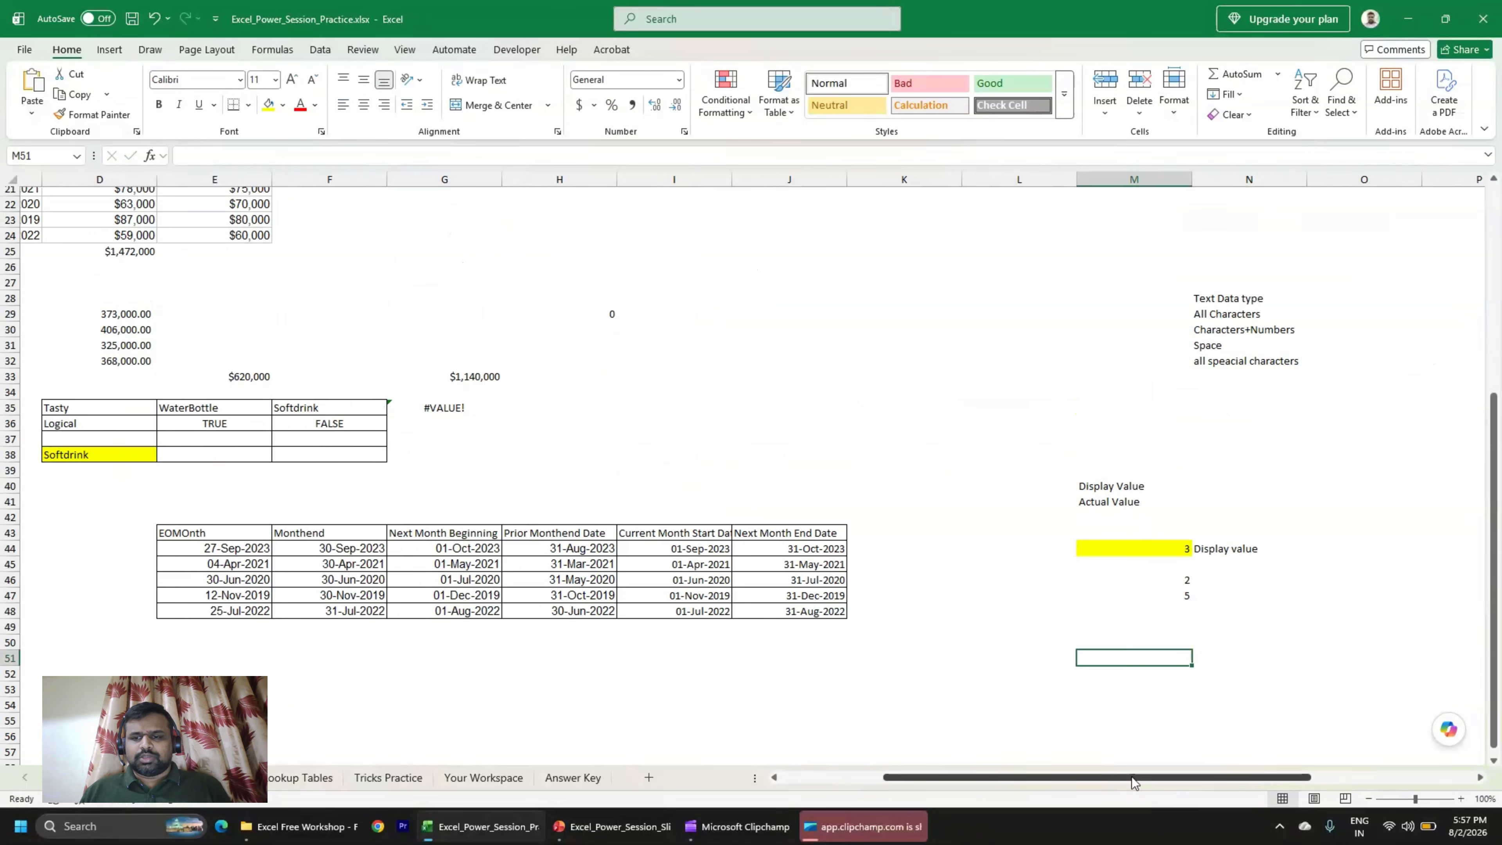
pyautogui.click(1175, 550)
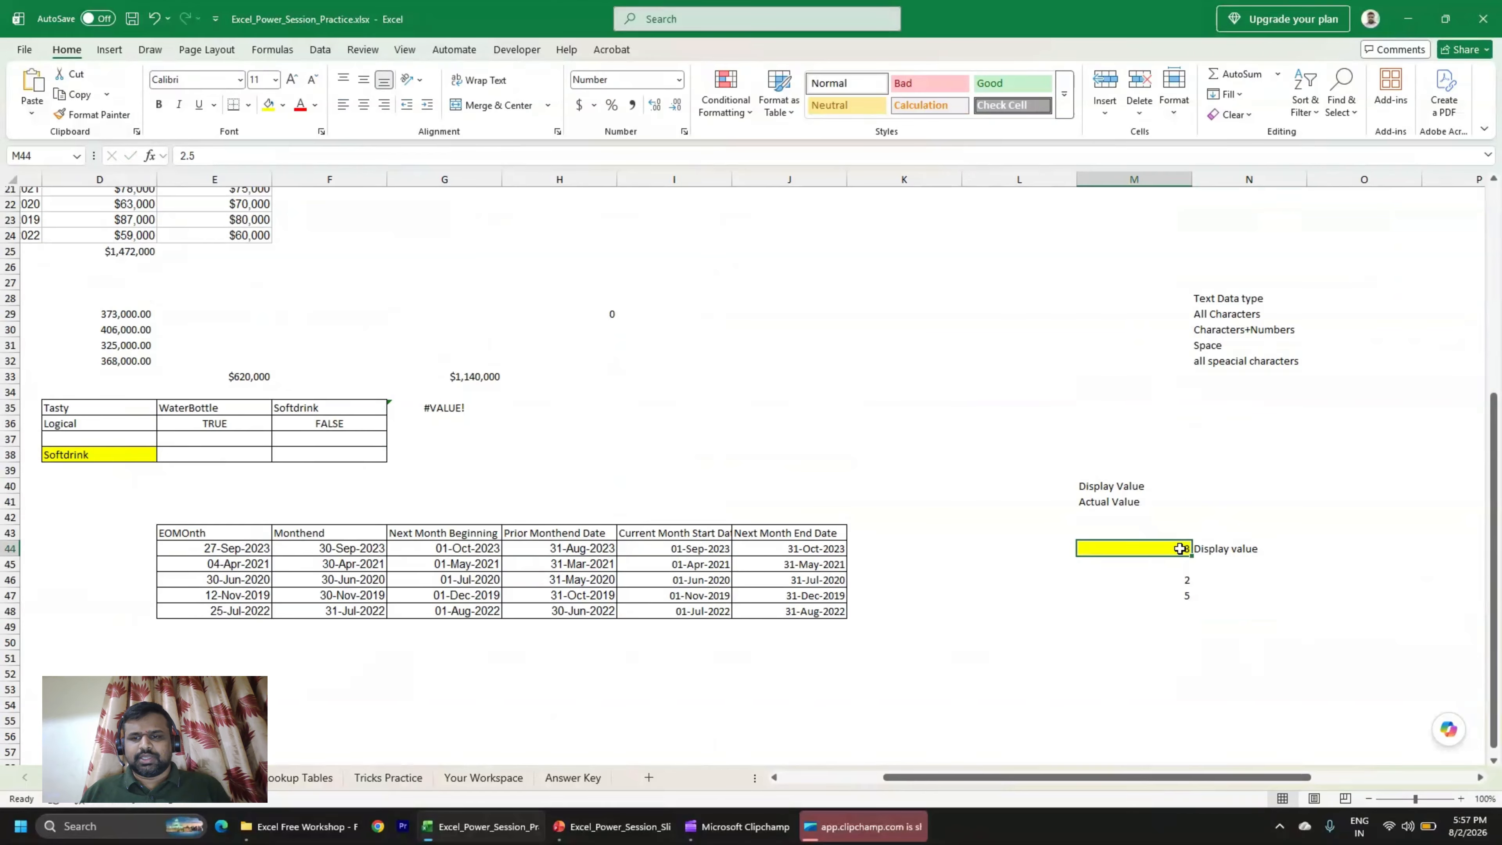
pyautogui.click(1180, 578)
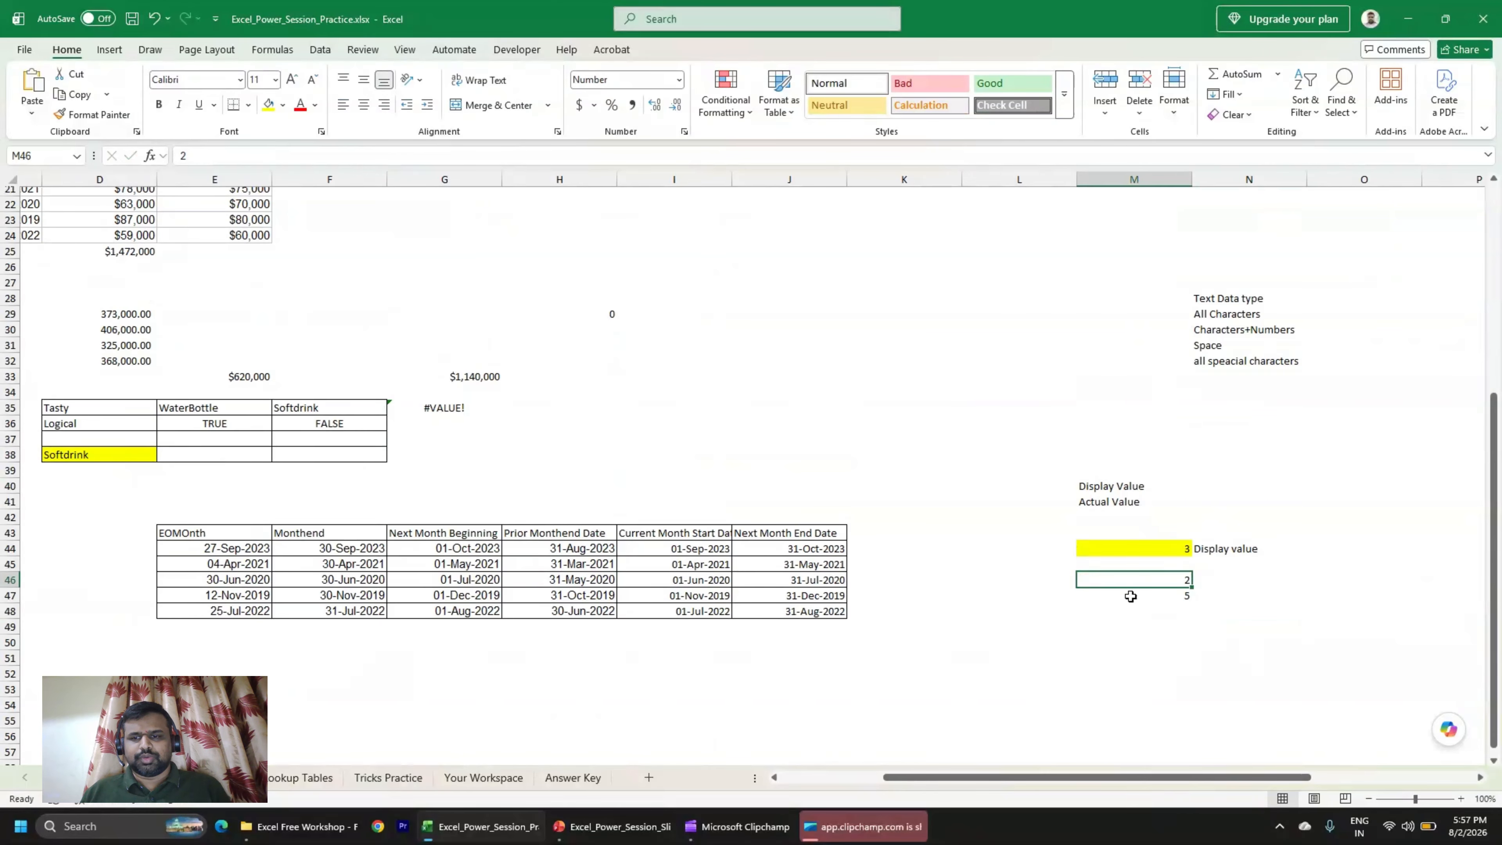
pyautogui.click(1175, 596)
pyautogui.press('F2')
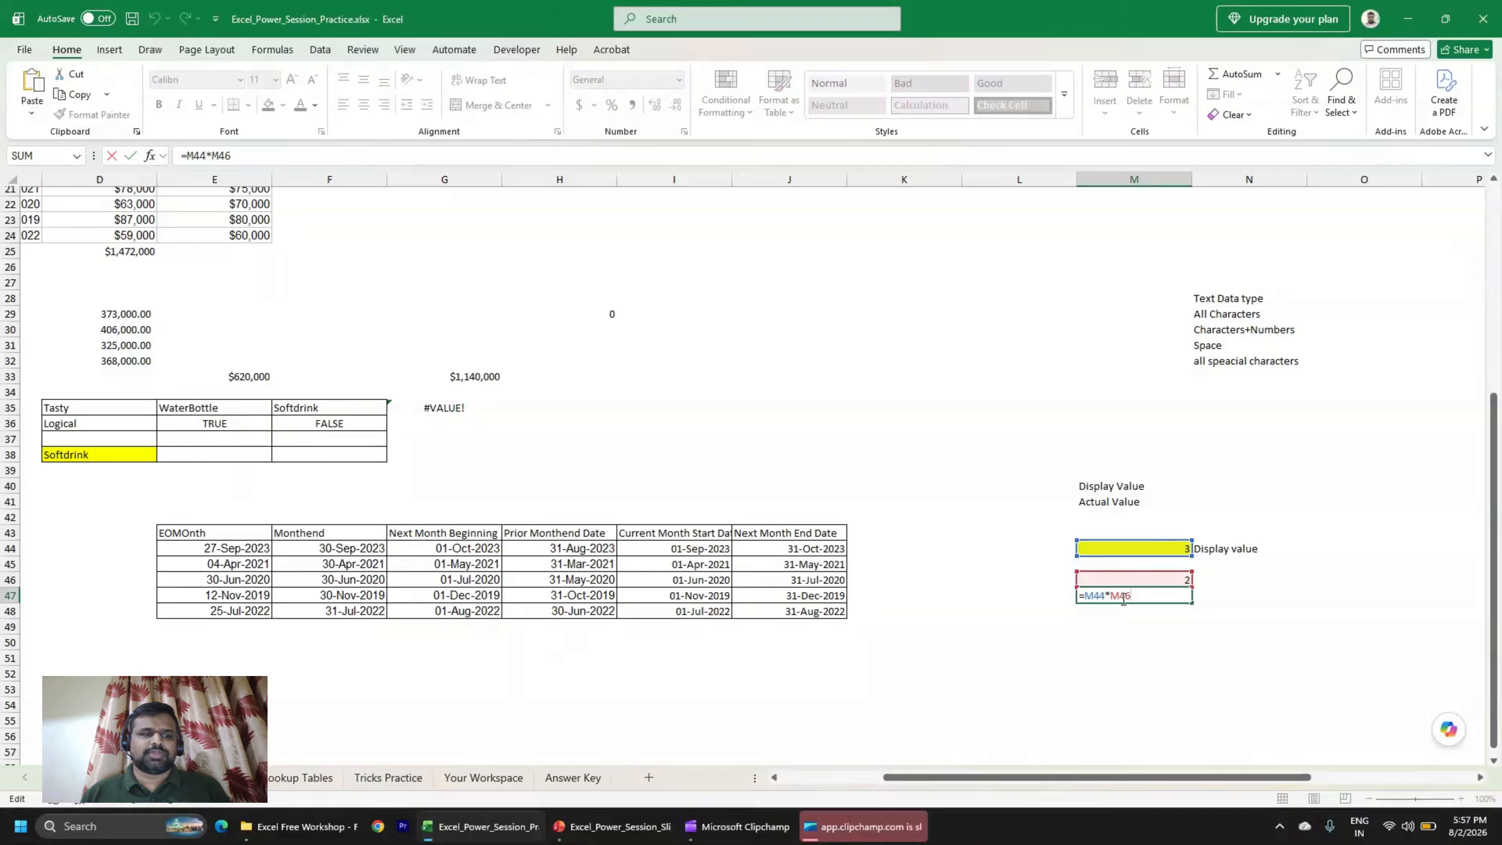
pyautogui.hotkey('ctrl', 'Return')
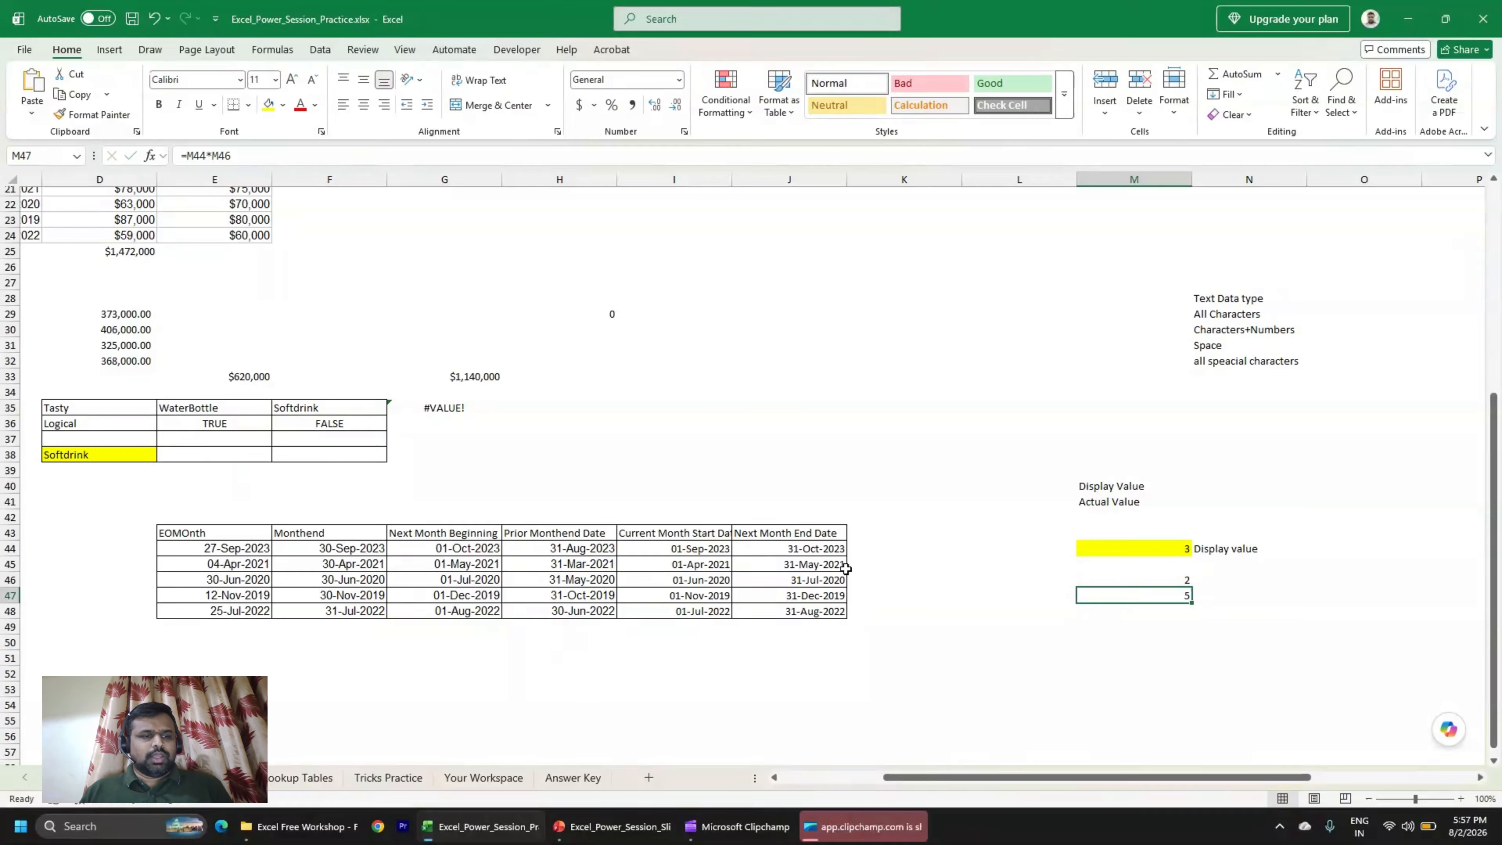
# Review the references to M44 and M46 in the M47 multiplication formula again without changing it.
pyautogui.click(11, 642)
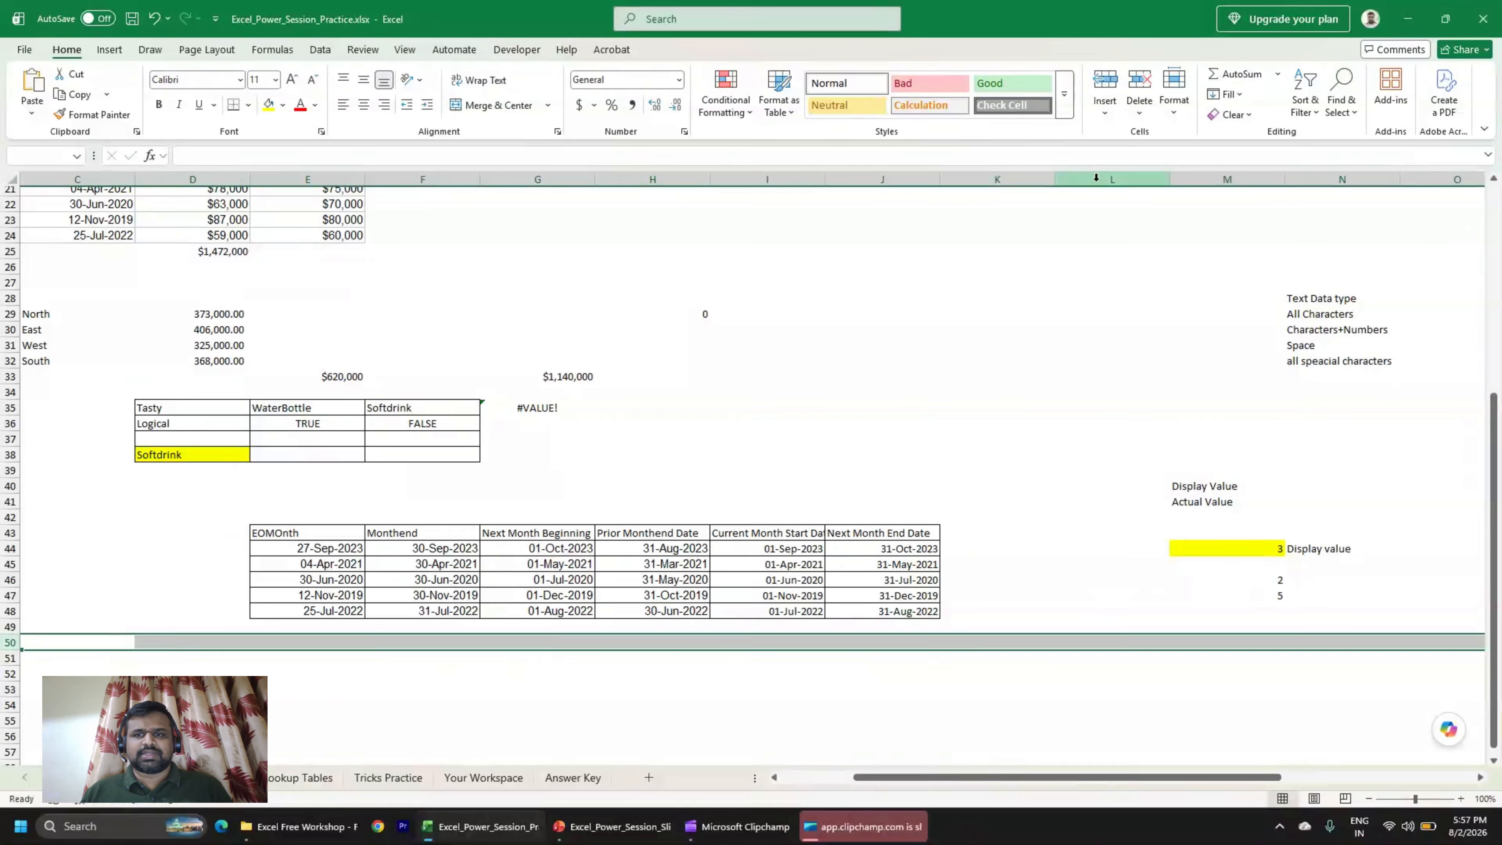
pyautogui.click(1111, 178)
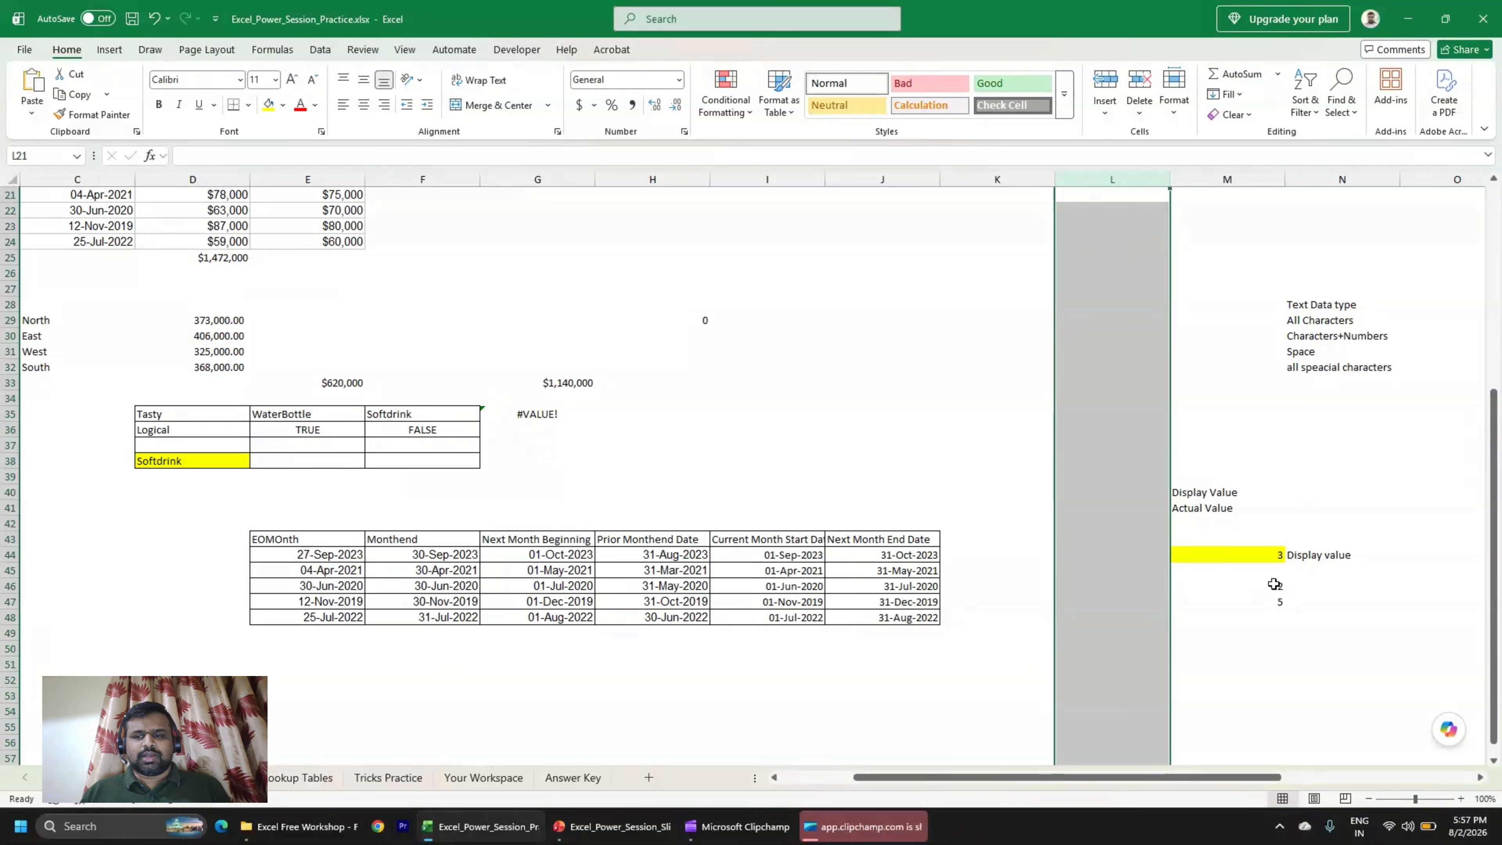
pyautogui.click(1277, 604)
pyautogui.write('=M44*M46')
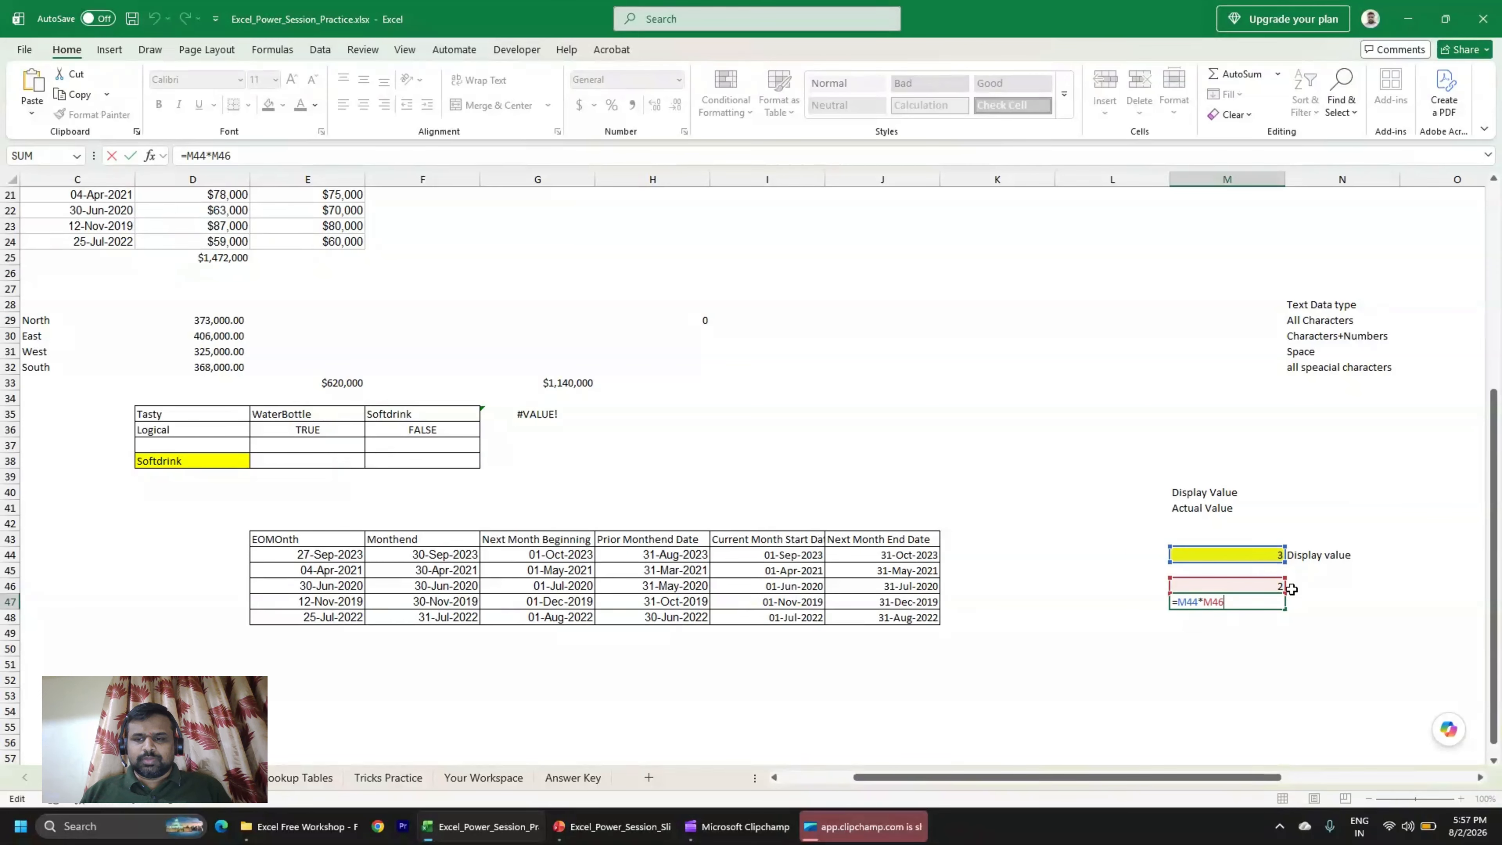
pyautogui.hotkey('ctrl', 'Return')
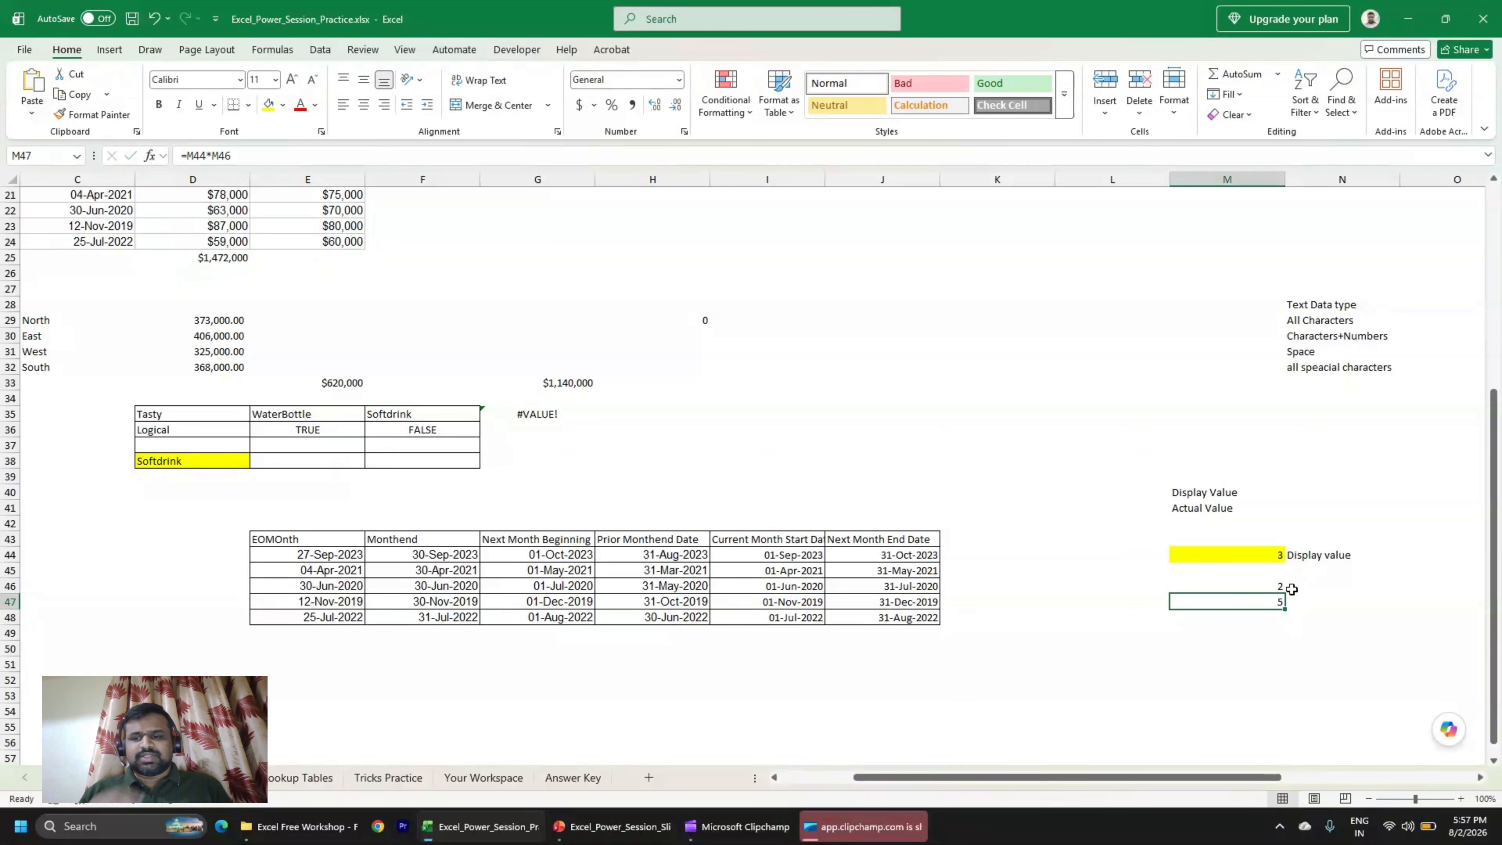
pyautogui.press('Right')
pyautogui.press('Right')
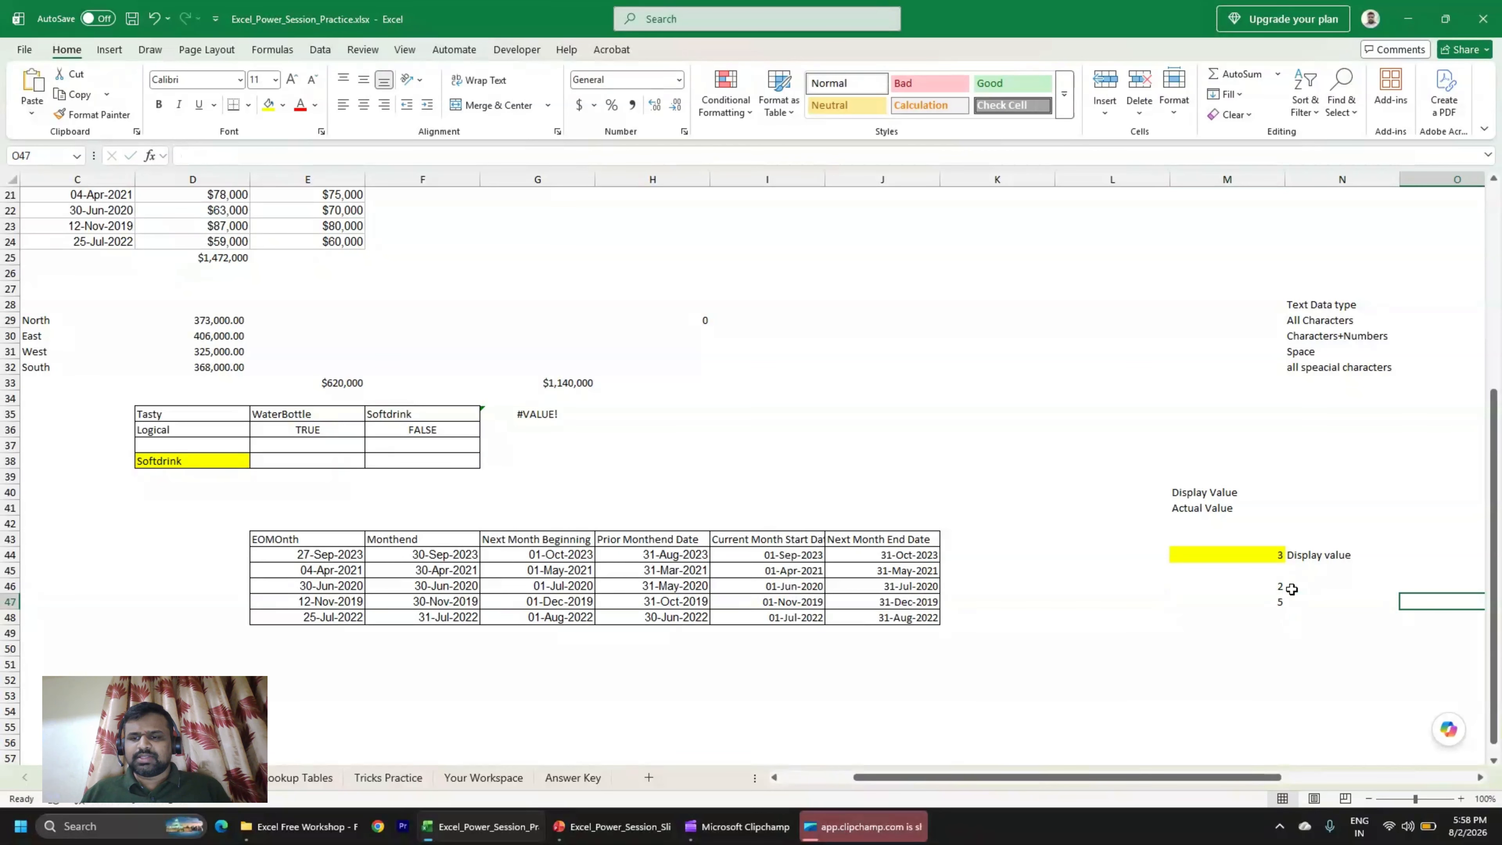
pyautogui.press('Right')
pyautogui.press('Right')
pyautogui.press('Left')
pyautogui.press('Left')
pyautogui.press('Left')
pyautogui.press('Left')
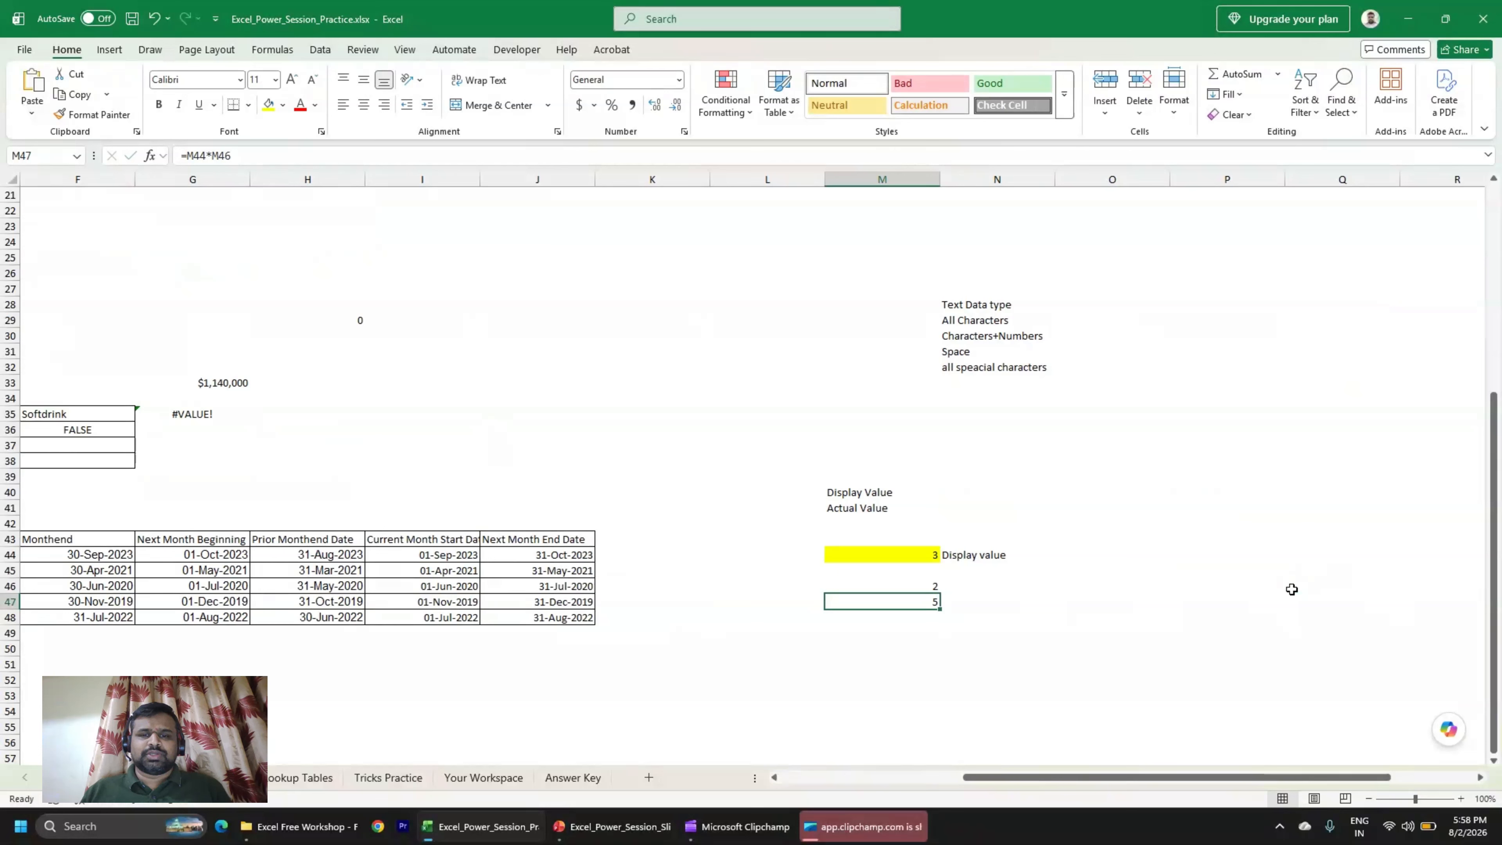
# Show one decimal place in the yellow display value cell M44.
pyautogui.press('Up')
pyautogui.press('Up')
pyautogui.press('Up')
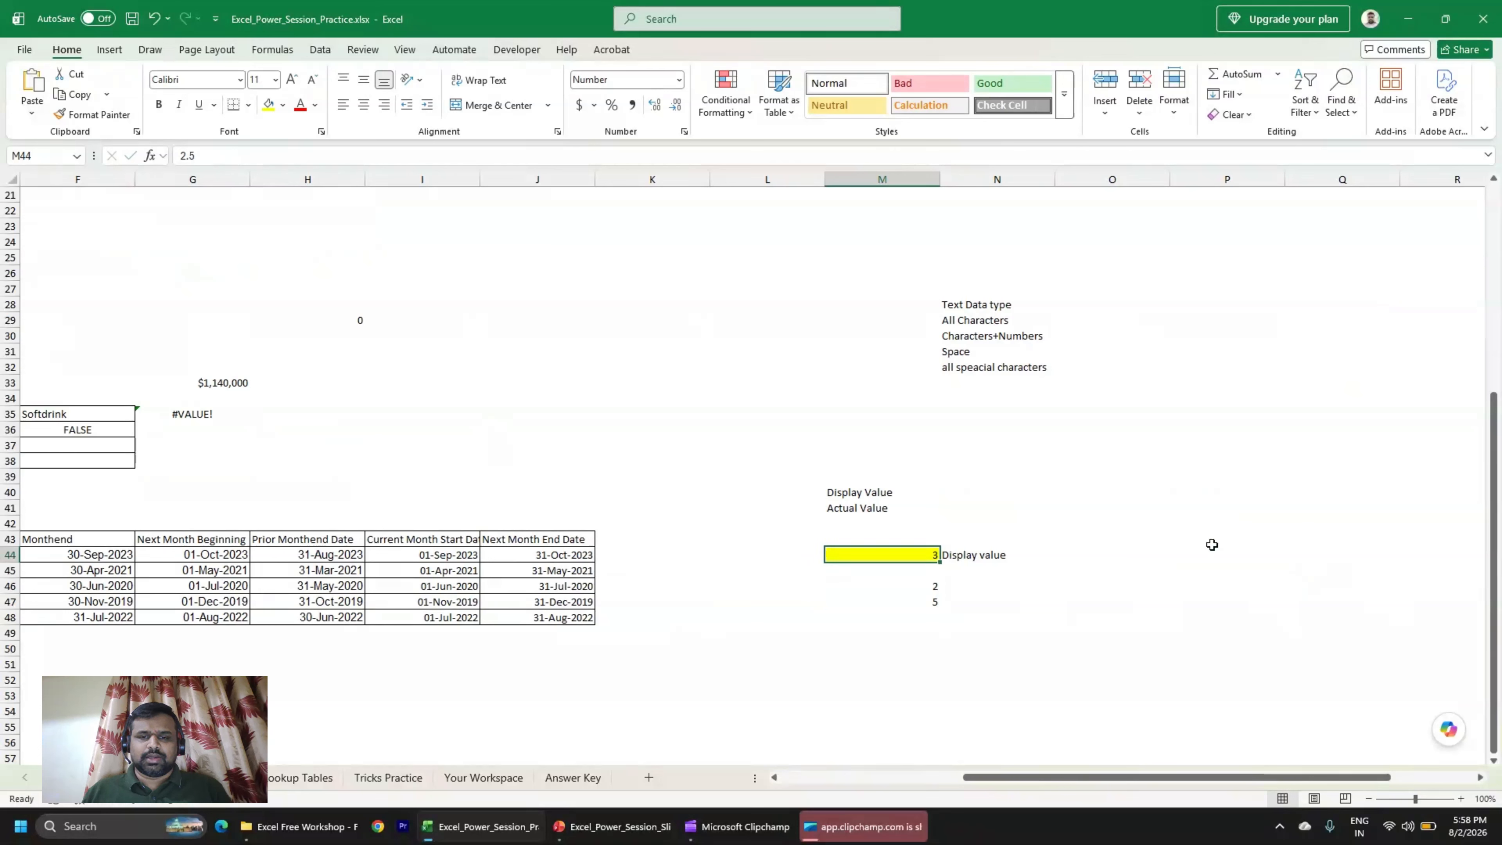
pyautogui.moveTo(855, 444); pyautogui.dragTo(1127, 711)
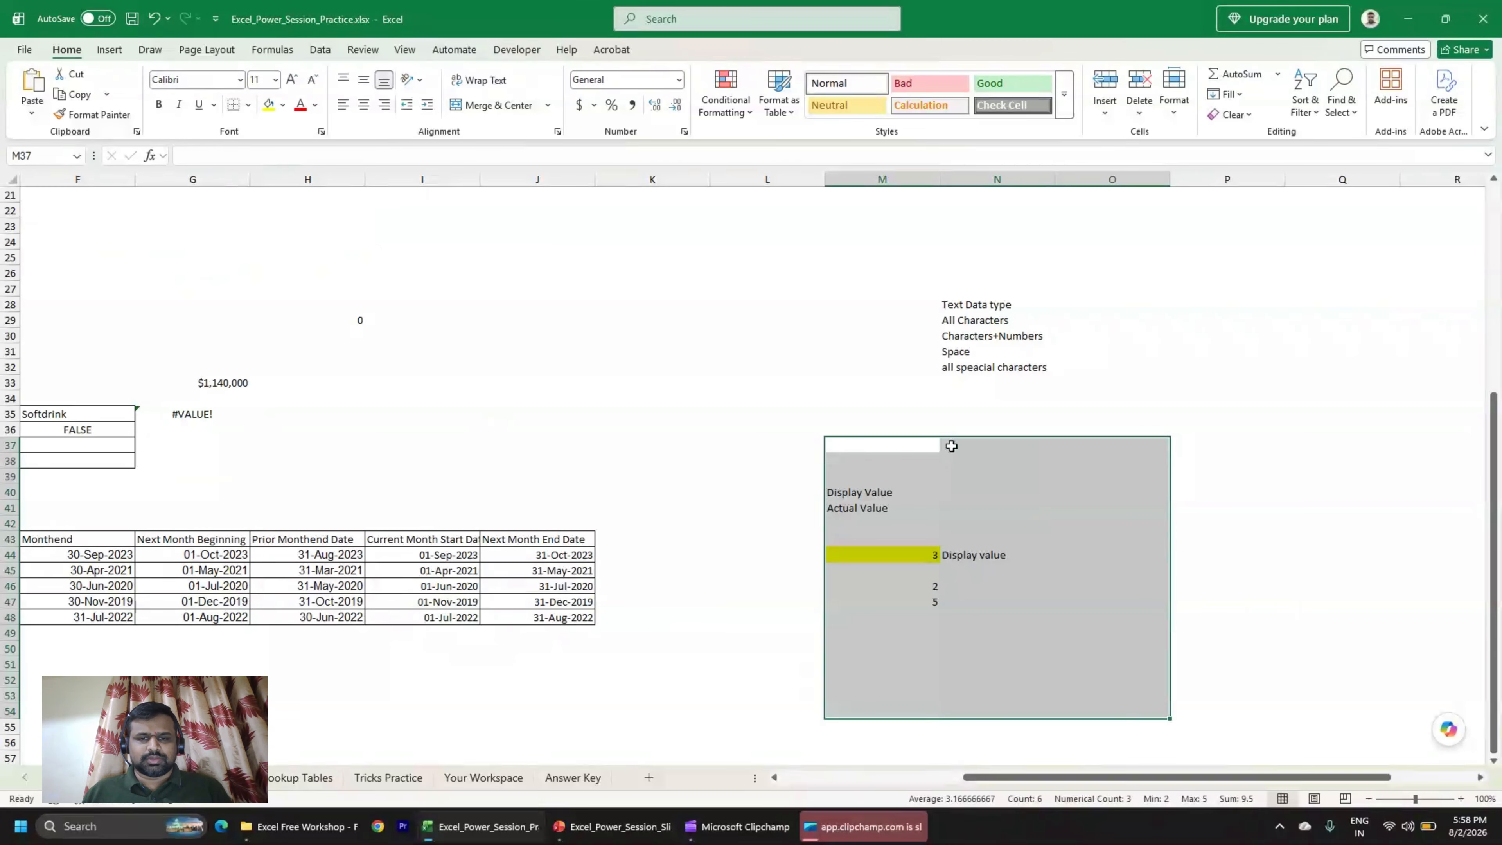
pyautogui.moveTo(753, 397); pyautogui.dragTo(1174, 750)
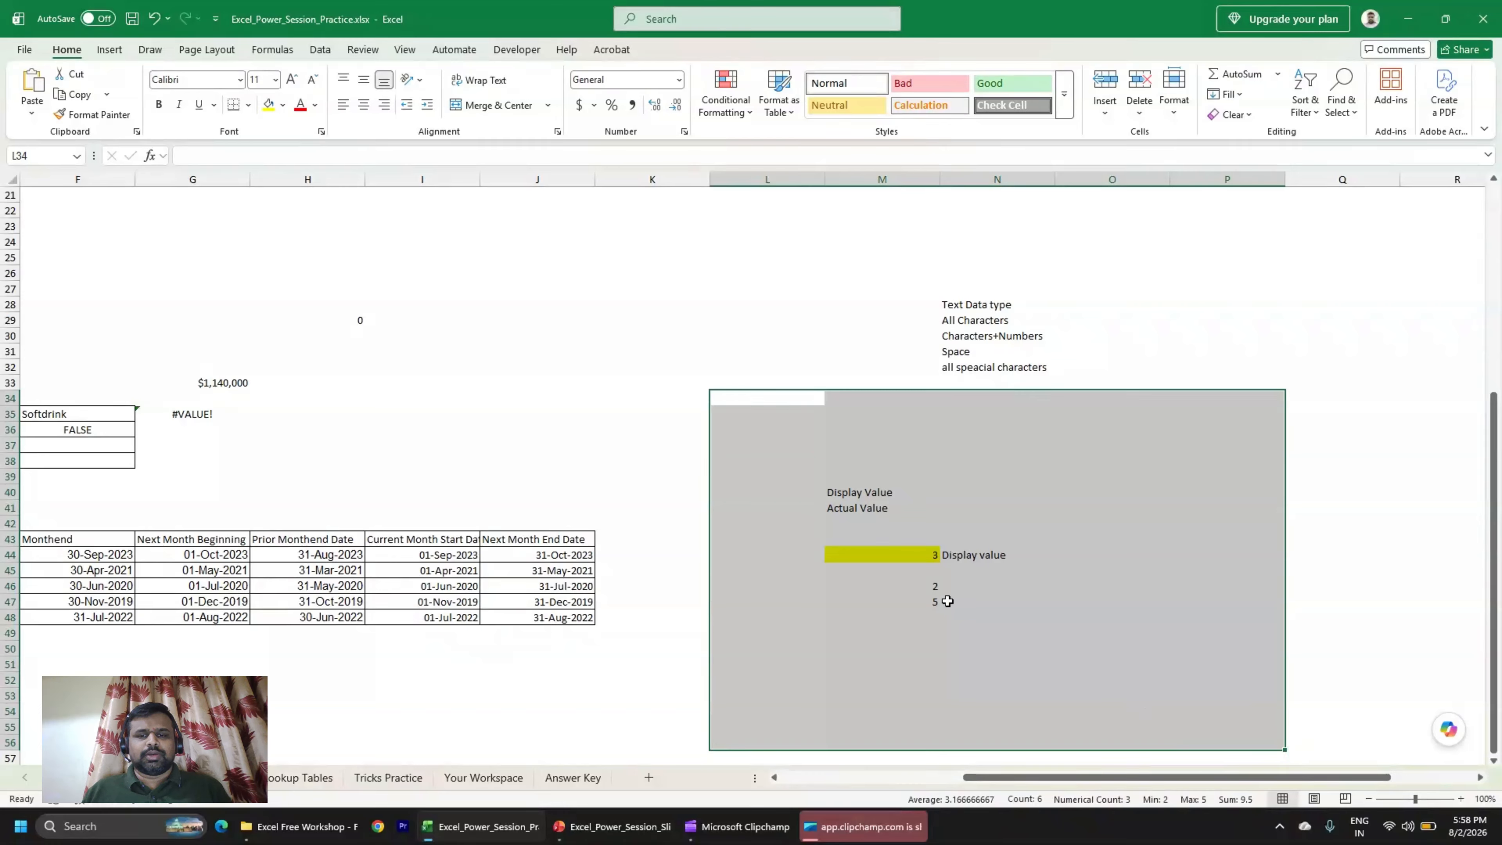
pyautogui.click(934, 561)
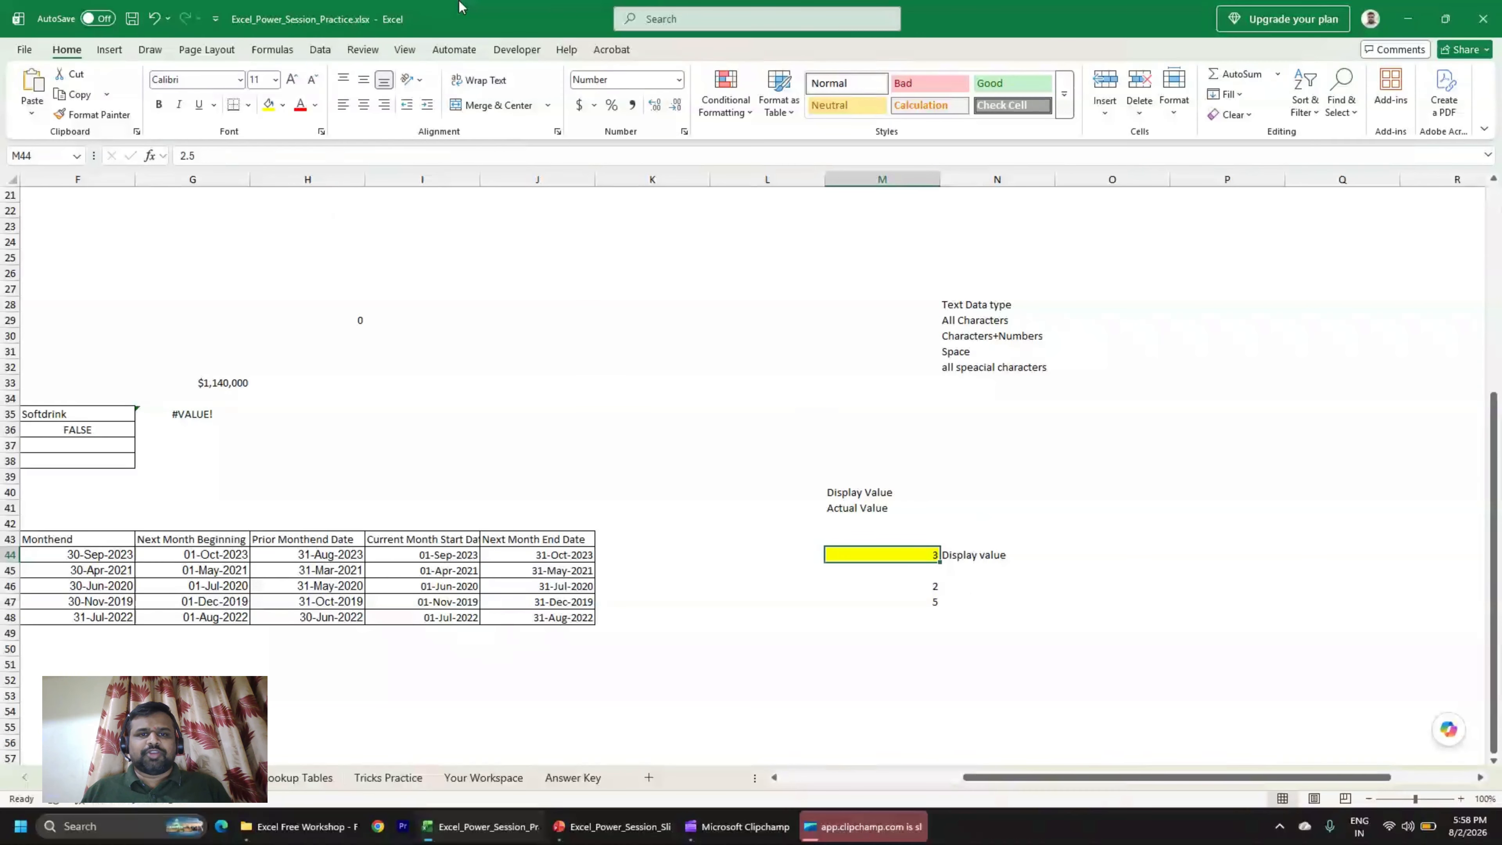
pyautogui.click(653, 105)
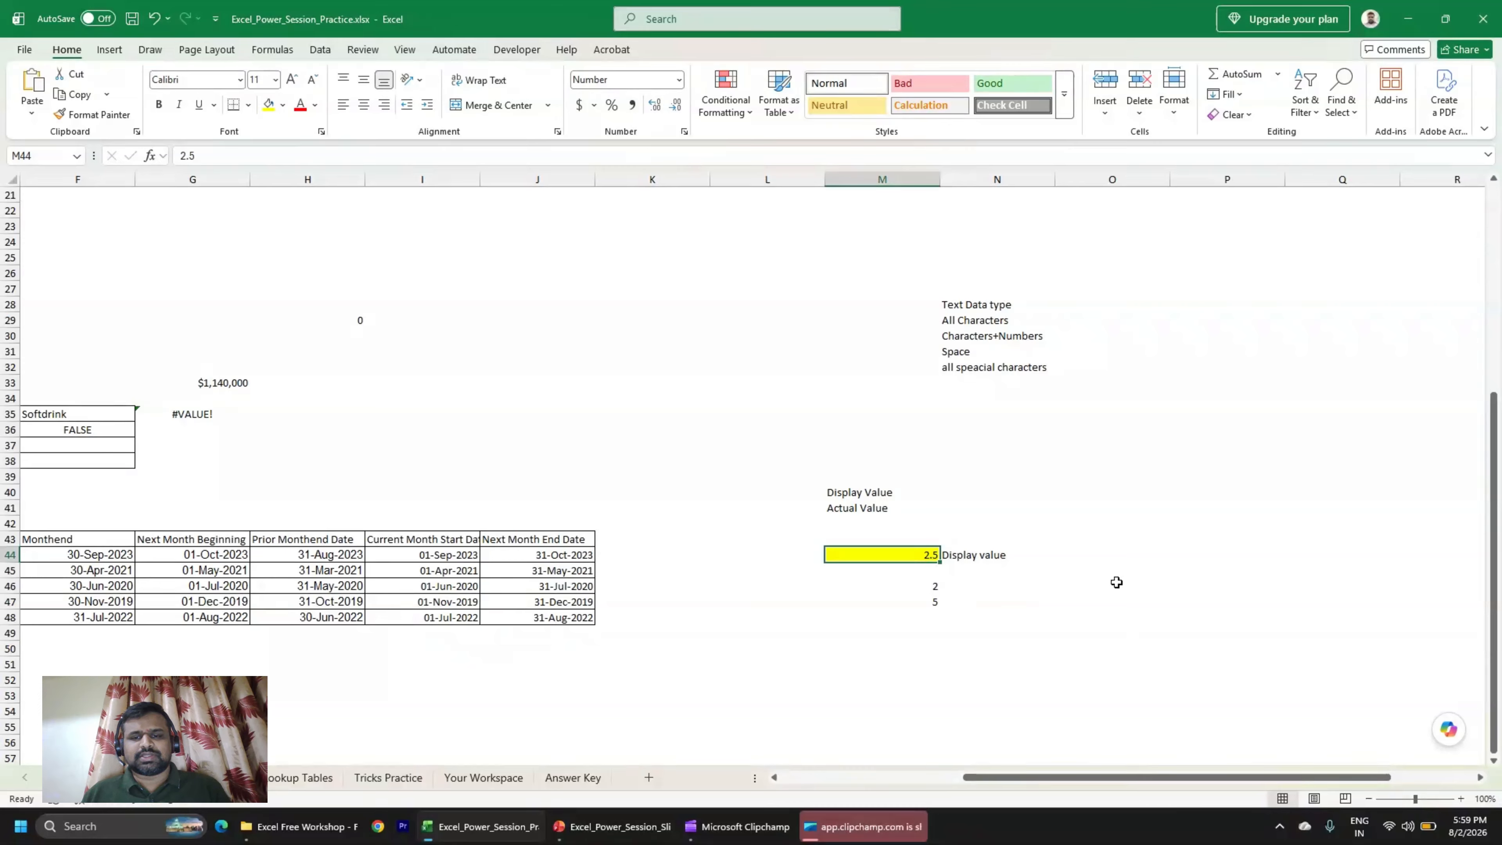
# Compare the reformatted value in M44 with the product formula in M47.
pyautogui.moveTo(1040, 518); pyautogui.dragTo(902, 633)
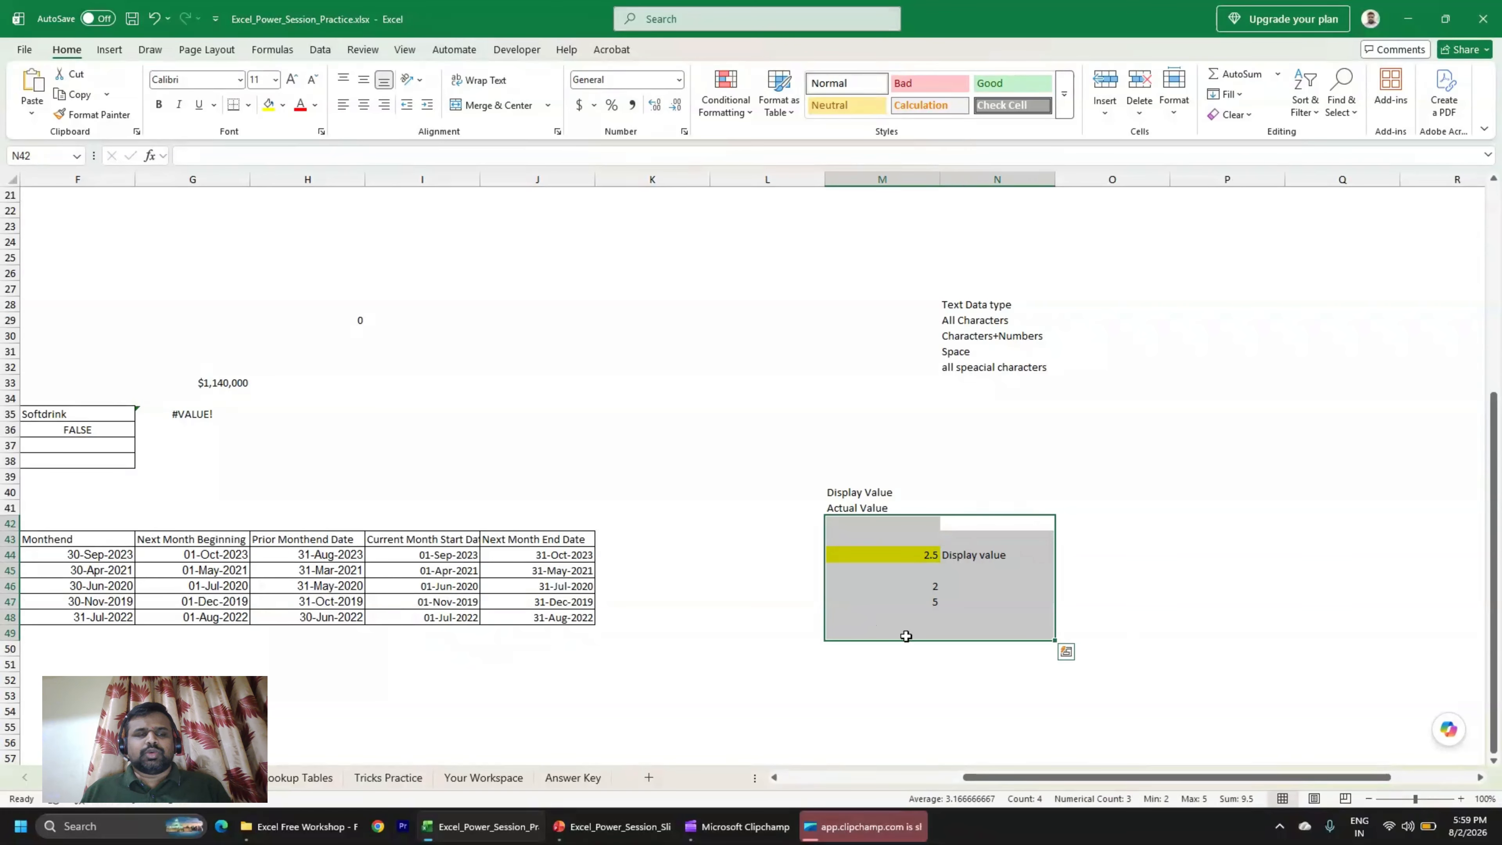
pyautogui.click(914, 551)
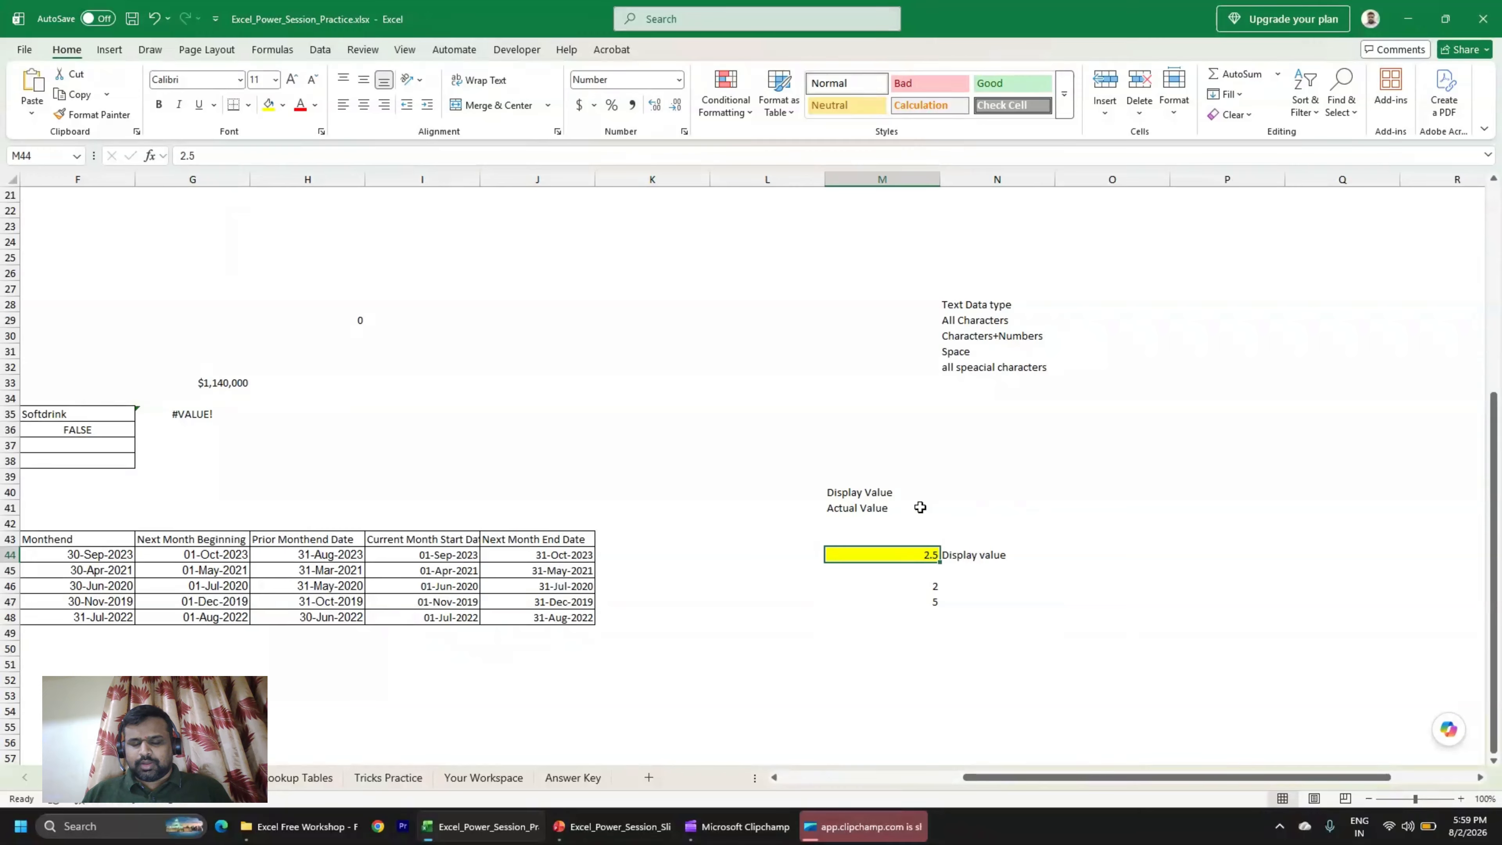
pyautogui.press('Down')
pyautogui.press('Down')
pyautogui.press('Down')
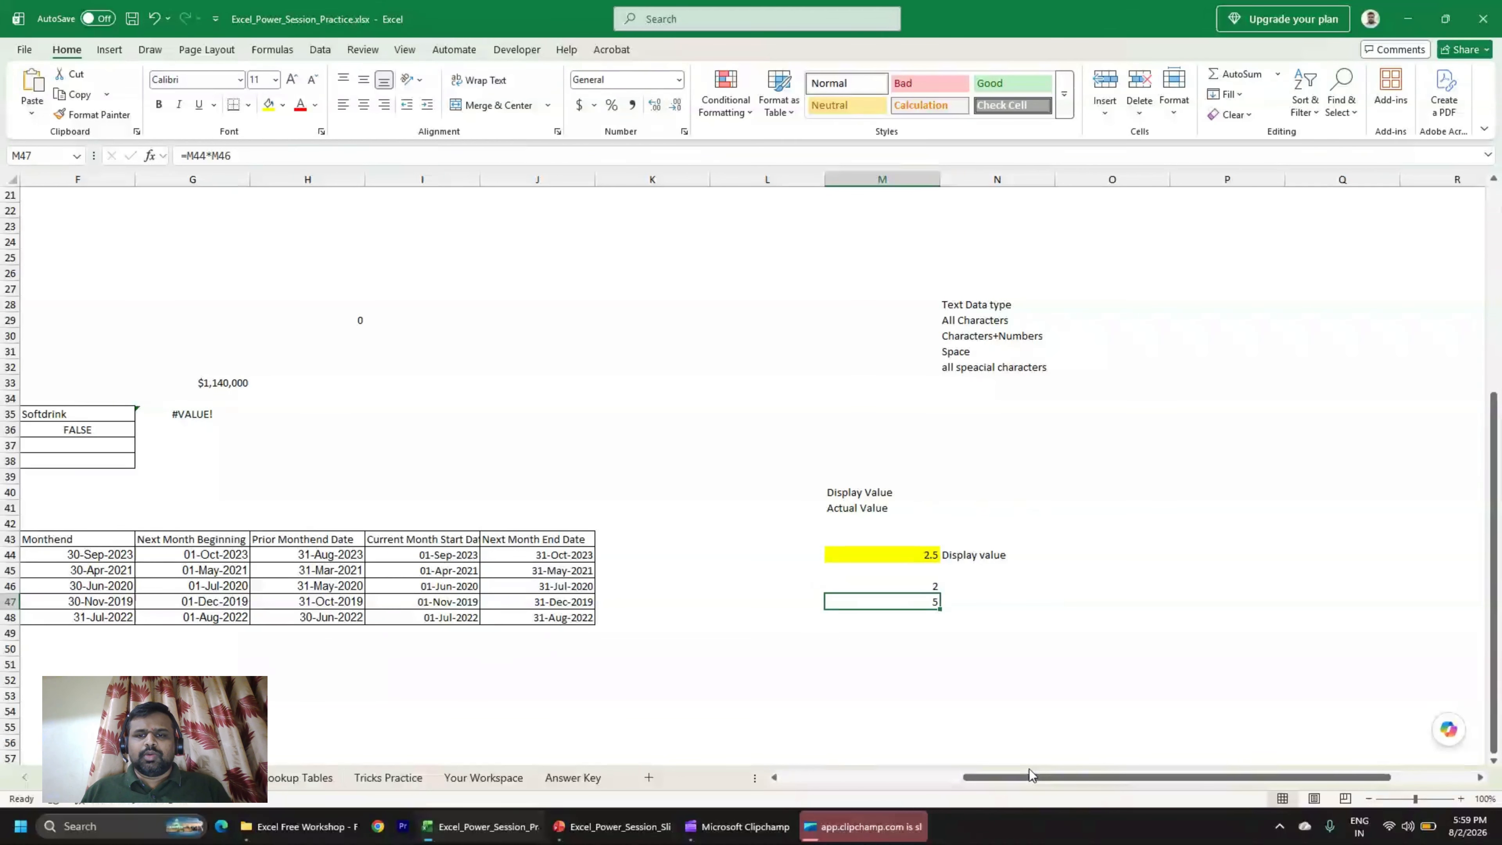
# Examine the Text Data type notes in N28:N32, from the heading through the All Characters and Characters+Numbers entries.
pyautogui.moveTo(1029, 775); pyautogui.dragTo(1021, 776)
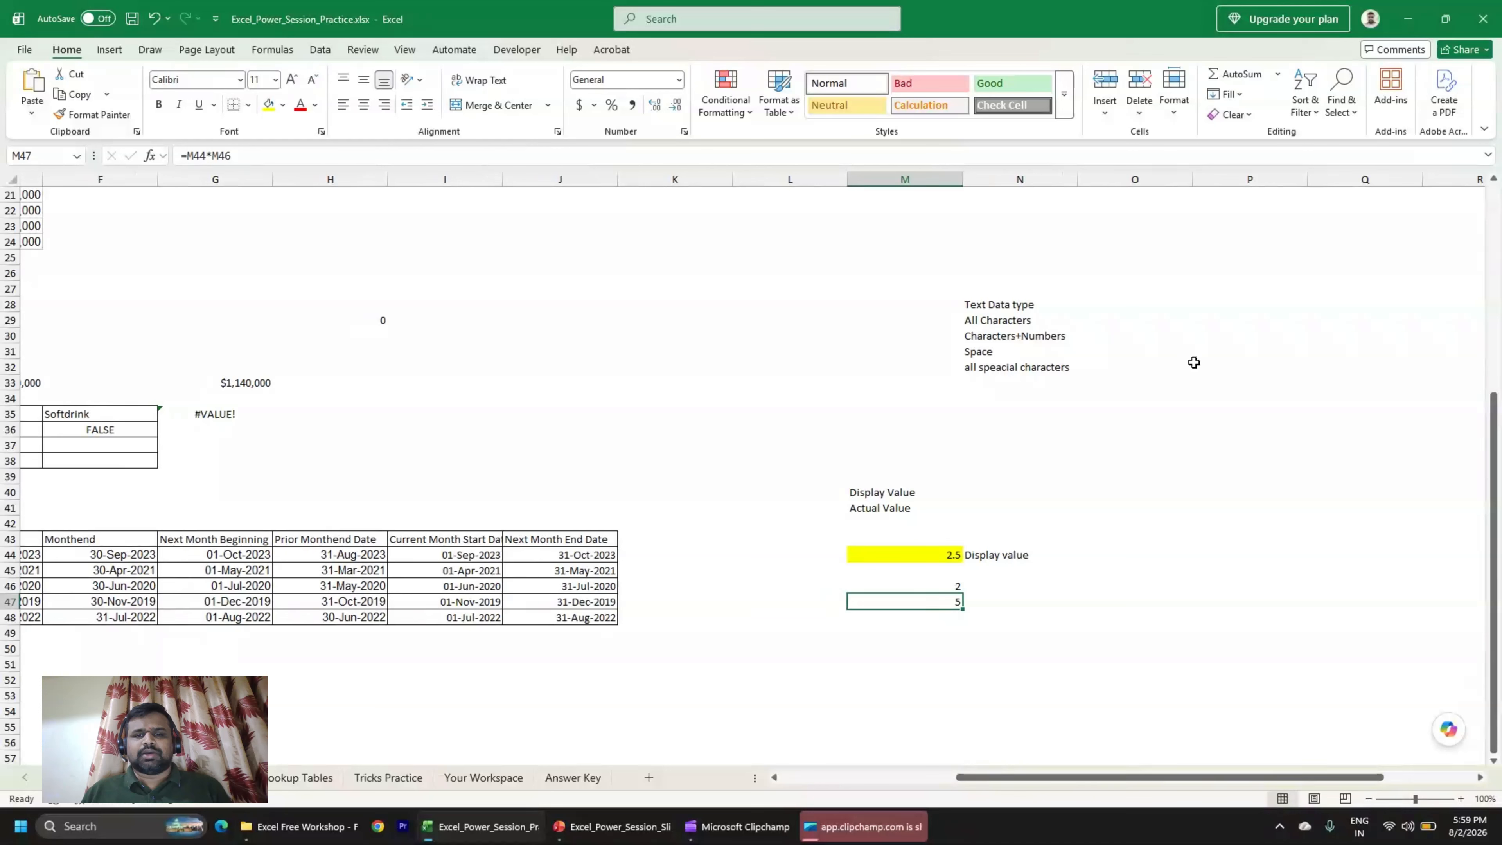
pyautogui.scroll(1, 1034, 416)
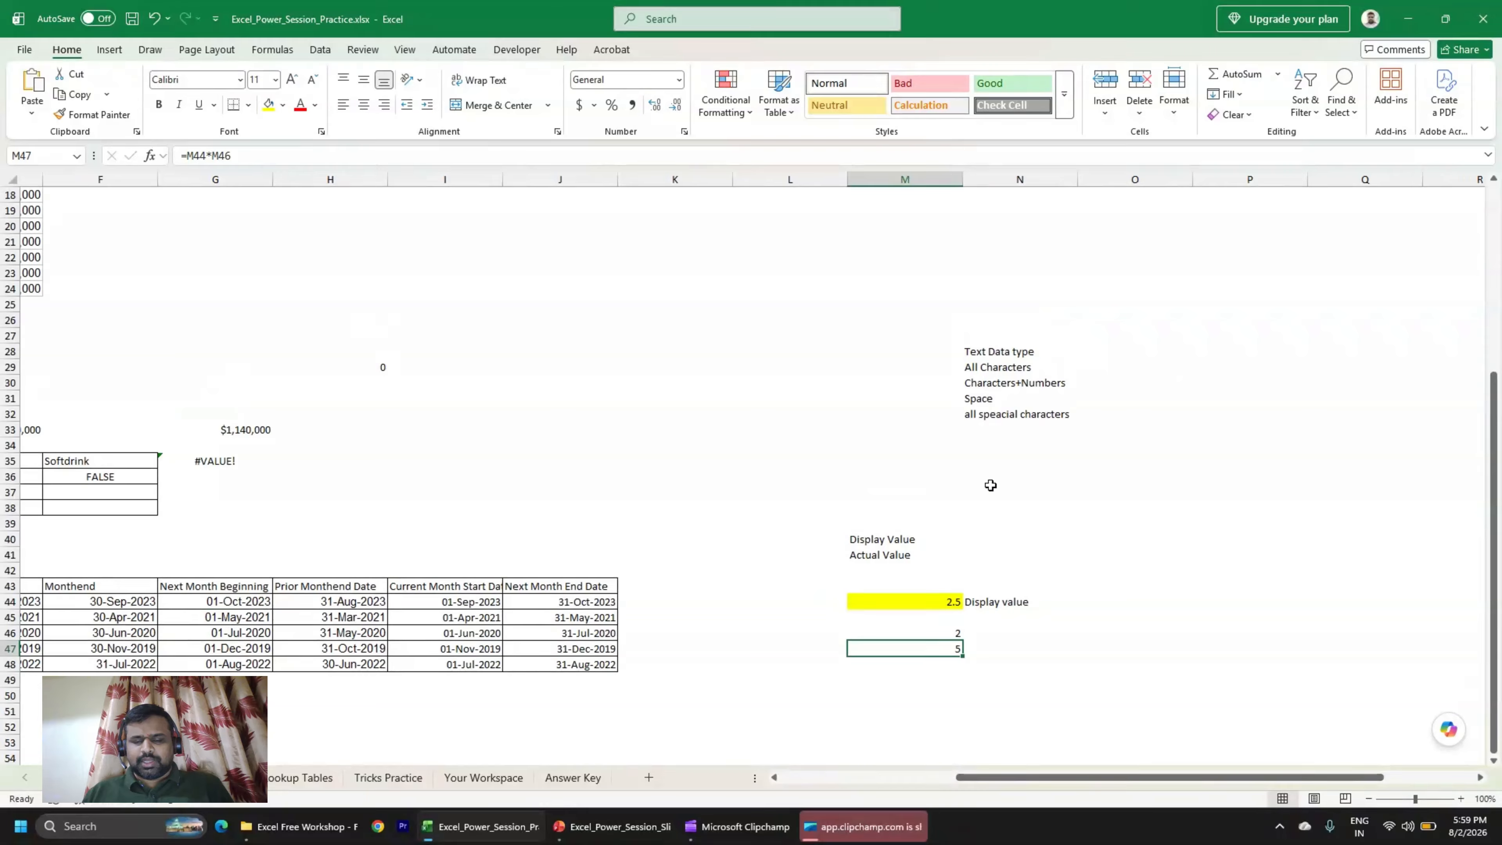
pyautogui.press('Up')
pyautogui.press('Up')
pyautogui.press('Up')
pyautogui.press('Up')
pyautogui.press('Up')
pyautogui.press('Up')
pyautogui.press('Up')
pyautogui.press('Up')
pyautogui.press('Up')
pyautogui.press('Up')
pyautogui.press('Up')
pyautogui.press('Up')
pyautogui.press('Up')
pyautogui.press('Up')
pyautogui.press('Up')
pyautogui.press('Up')
pyautogui.press('Up')
pyautogui.press('Up')
pyautogui.press('Up')
pyautogui.press('Up')
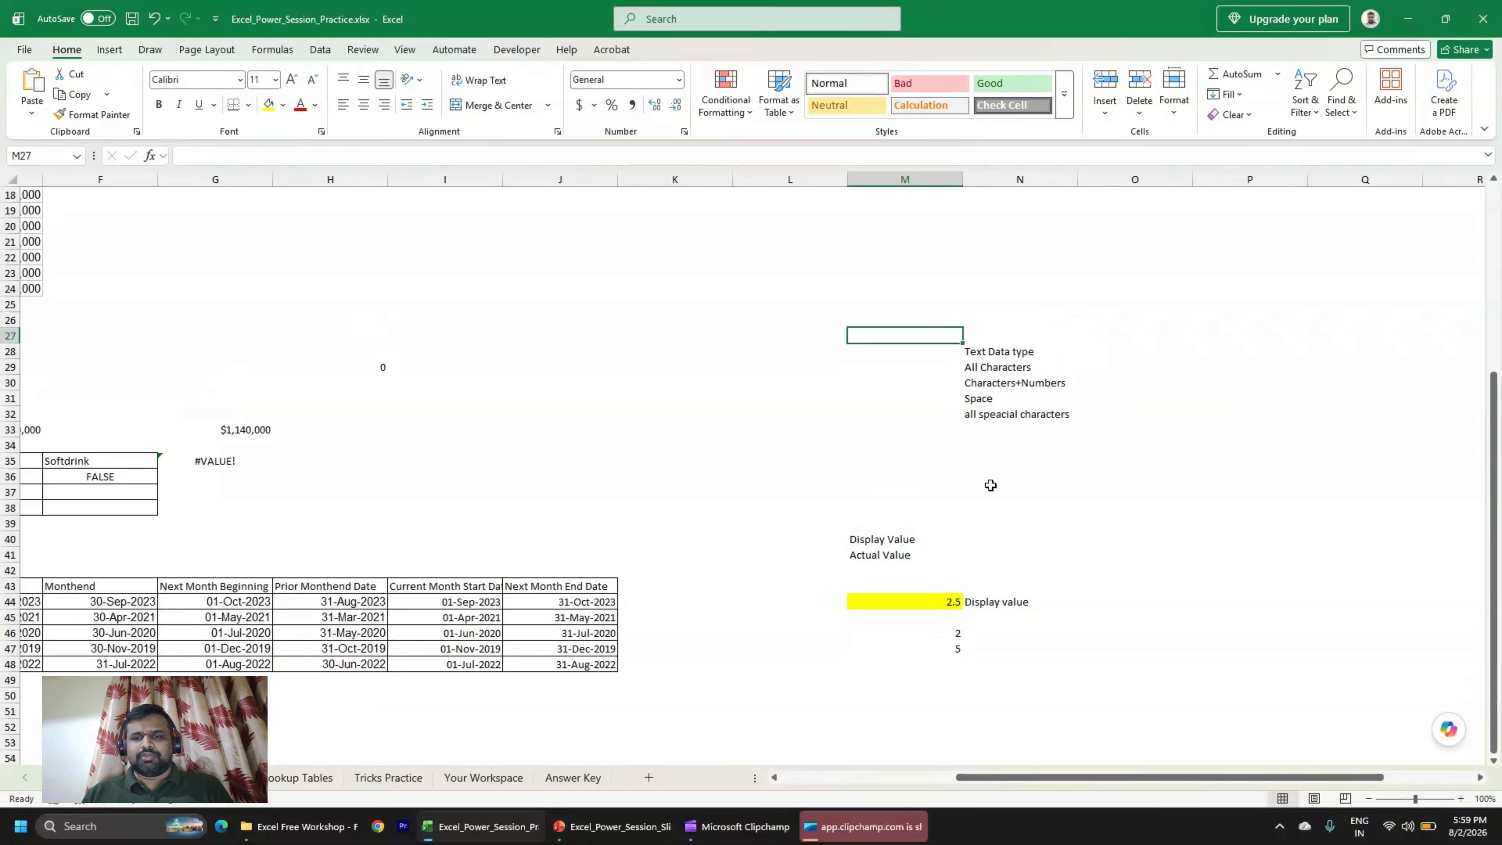
pyautogui.press('Right')
pyautogui.press('Right')
pyautogui.press('Down')
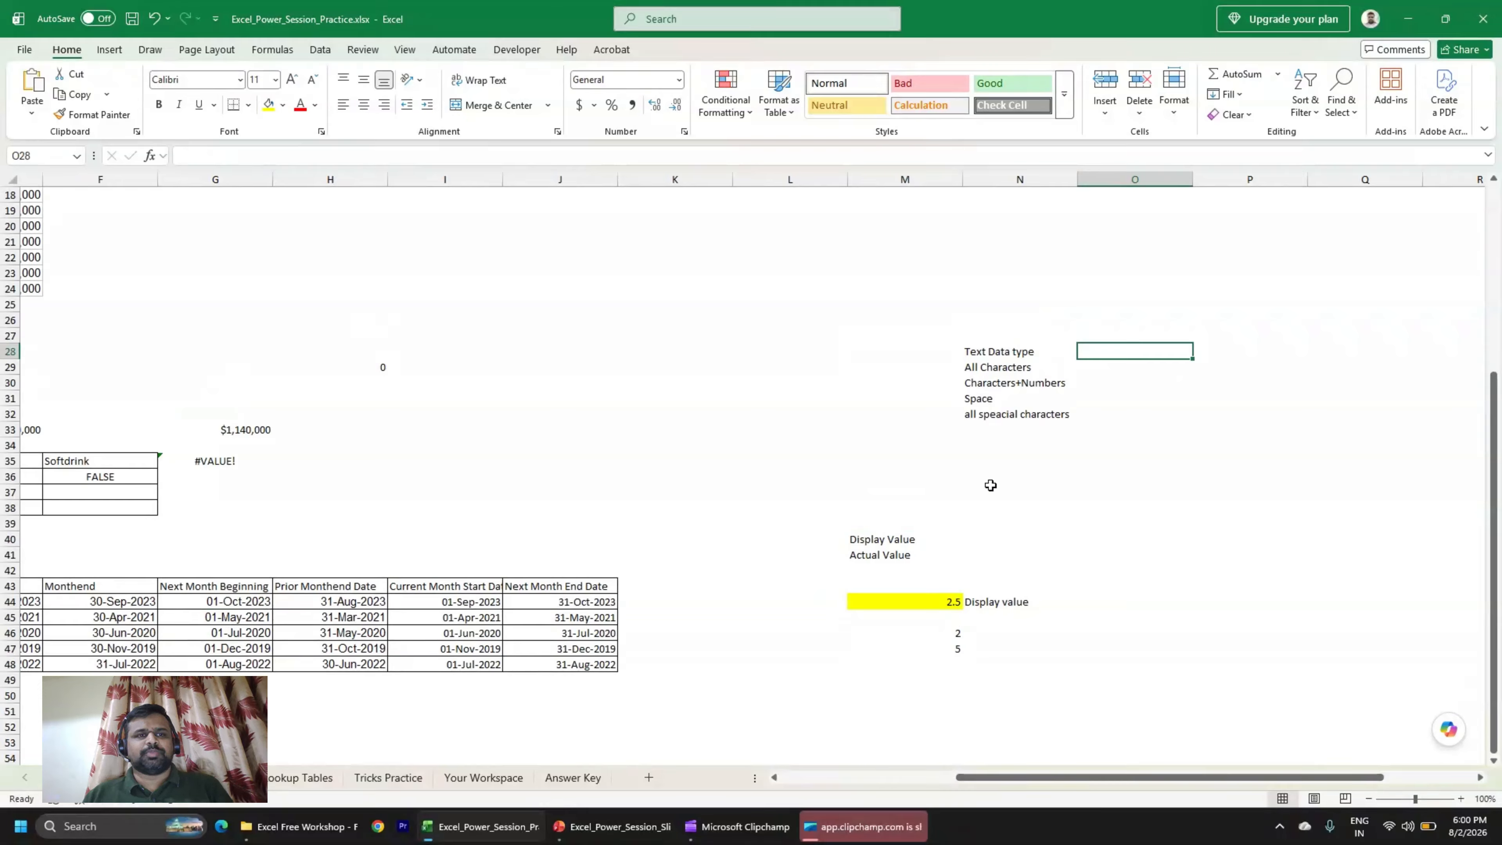
pyautogui.press('Down')
pyautogui.press('Left')
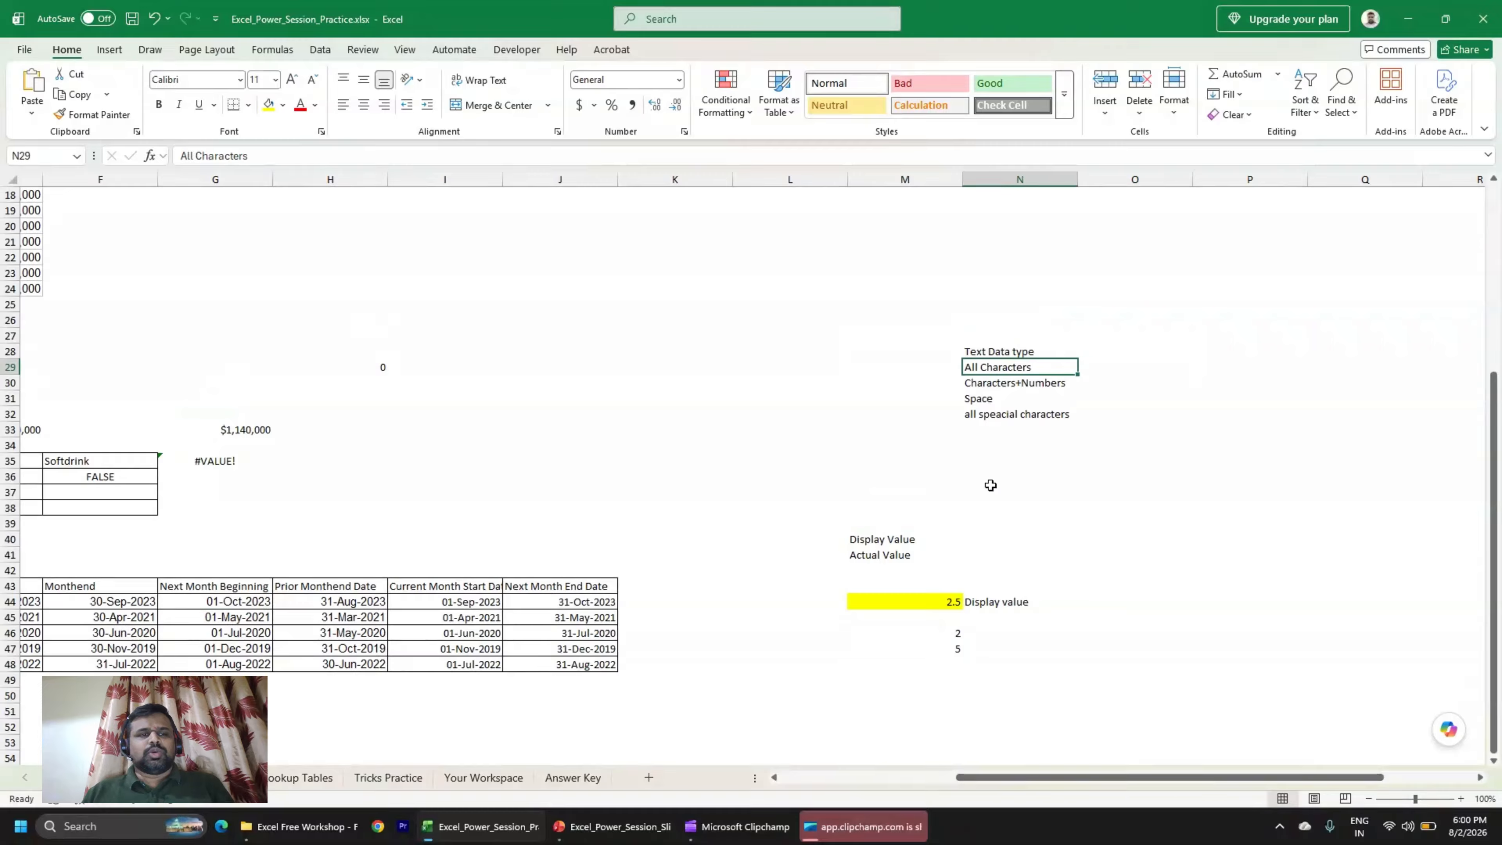
pyautogui.press('Down')
pyautogui.press('Right')
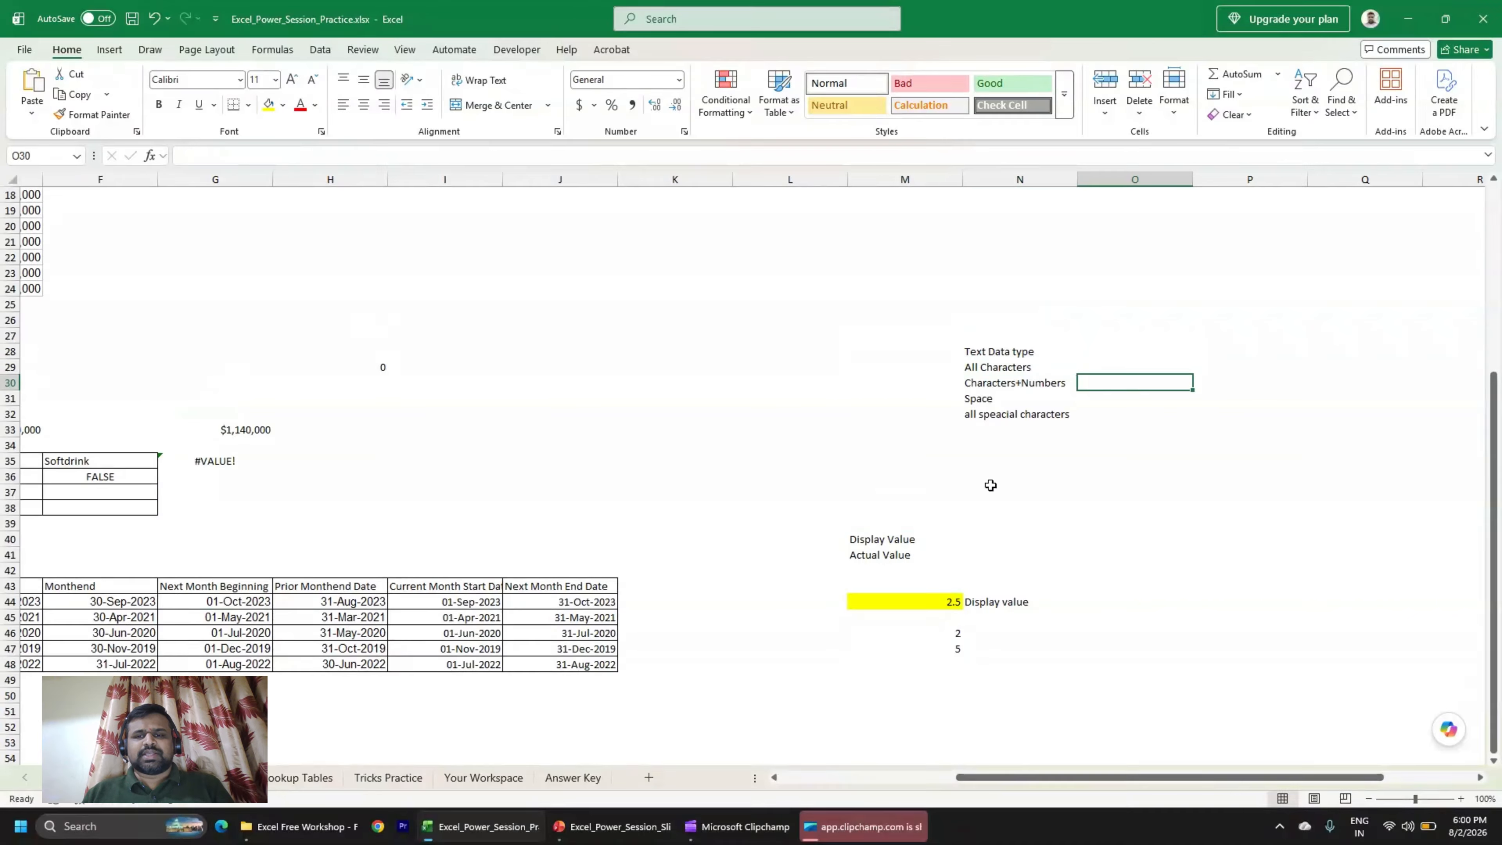
# Enter Excel in O29 as the example for the All Characters entry.
pyautogui.press('Left')
pyautogui.press('Up')
pyautogui.press('Right')
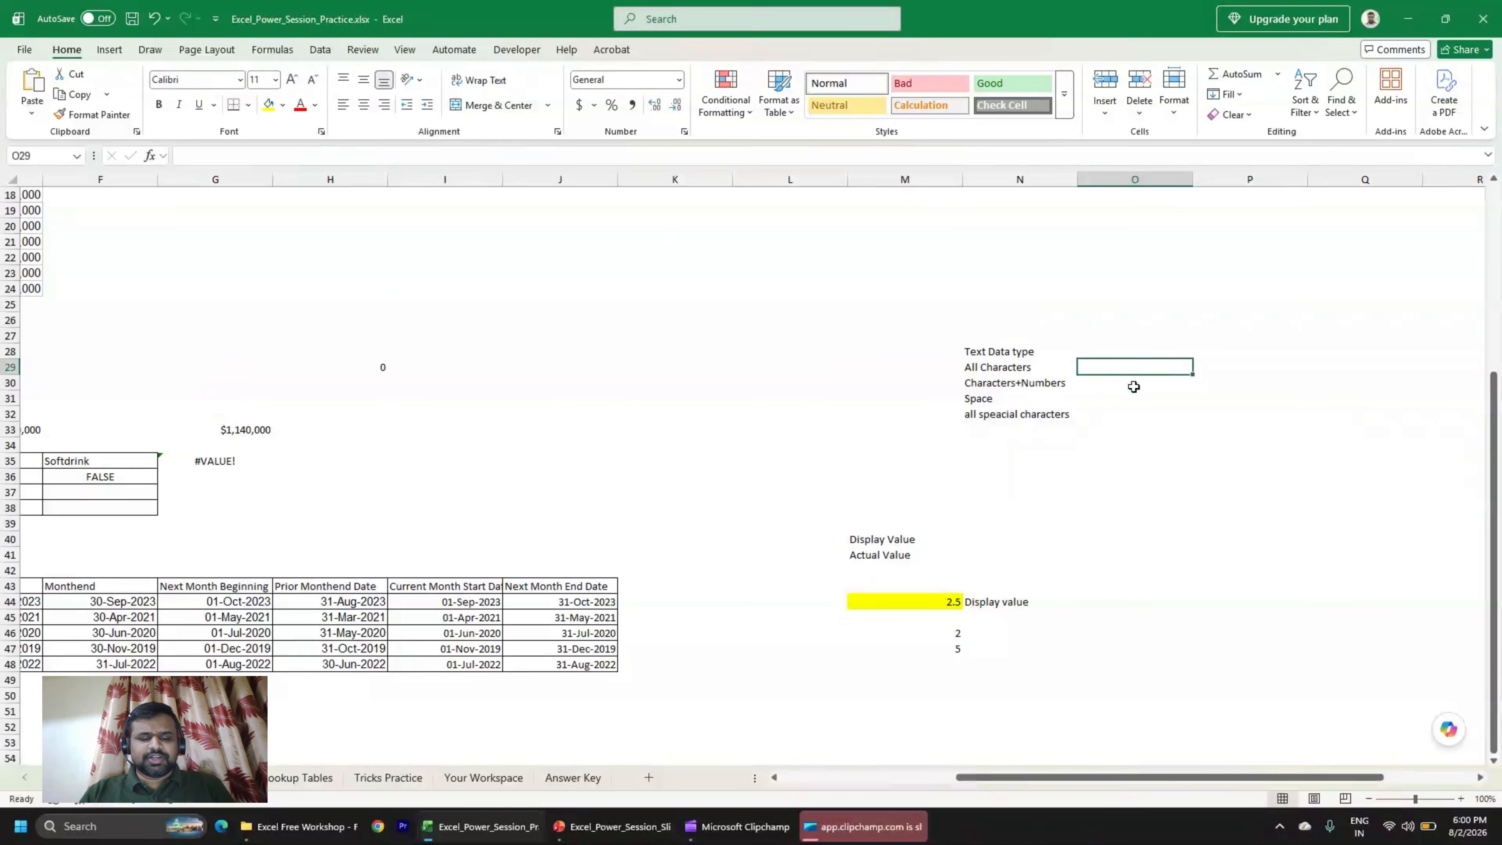
pyautogui.write('Excel')
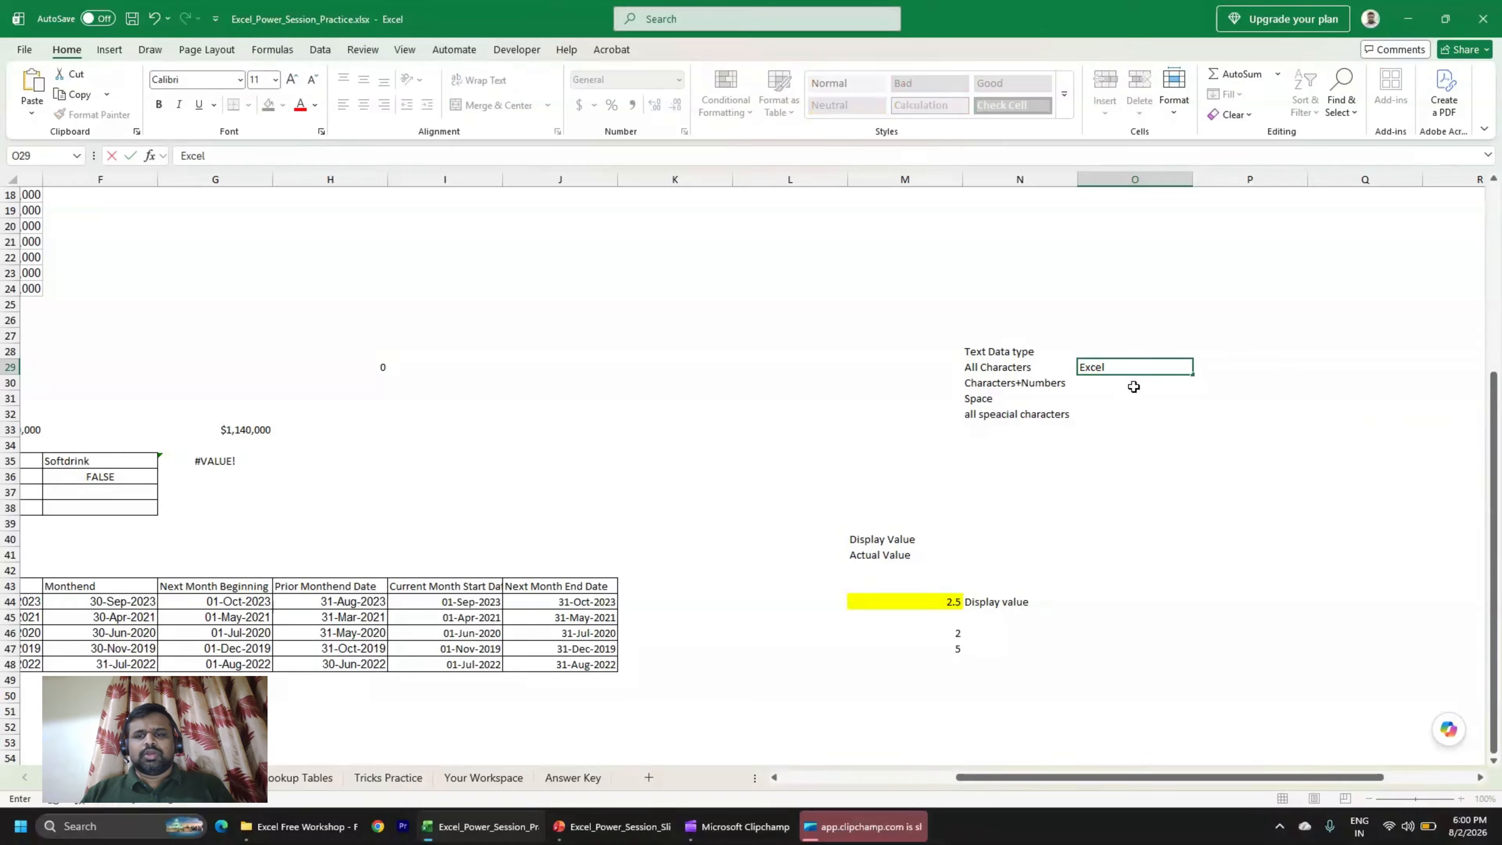
pyautogui.press('Return')
pyautogui.press('Up')
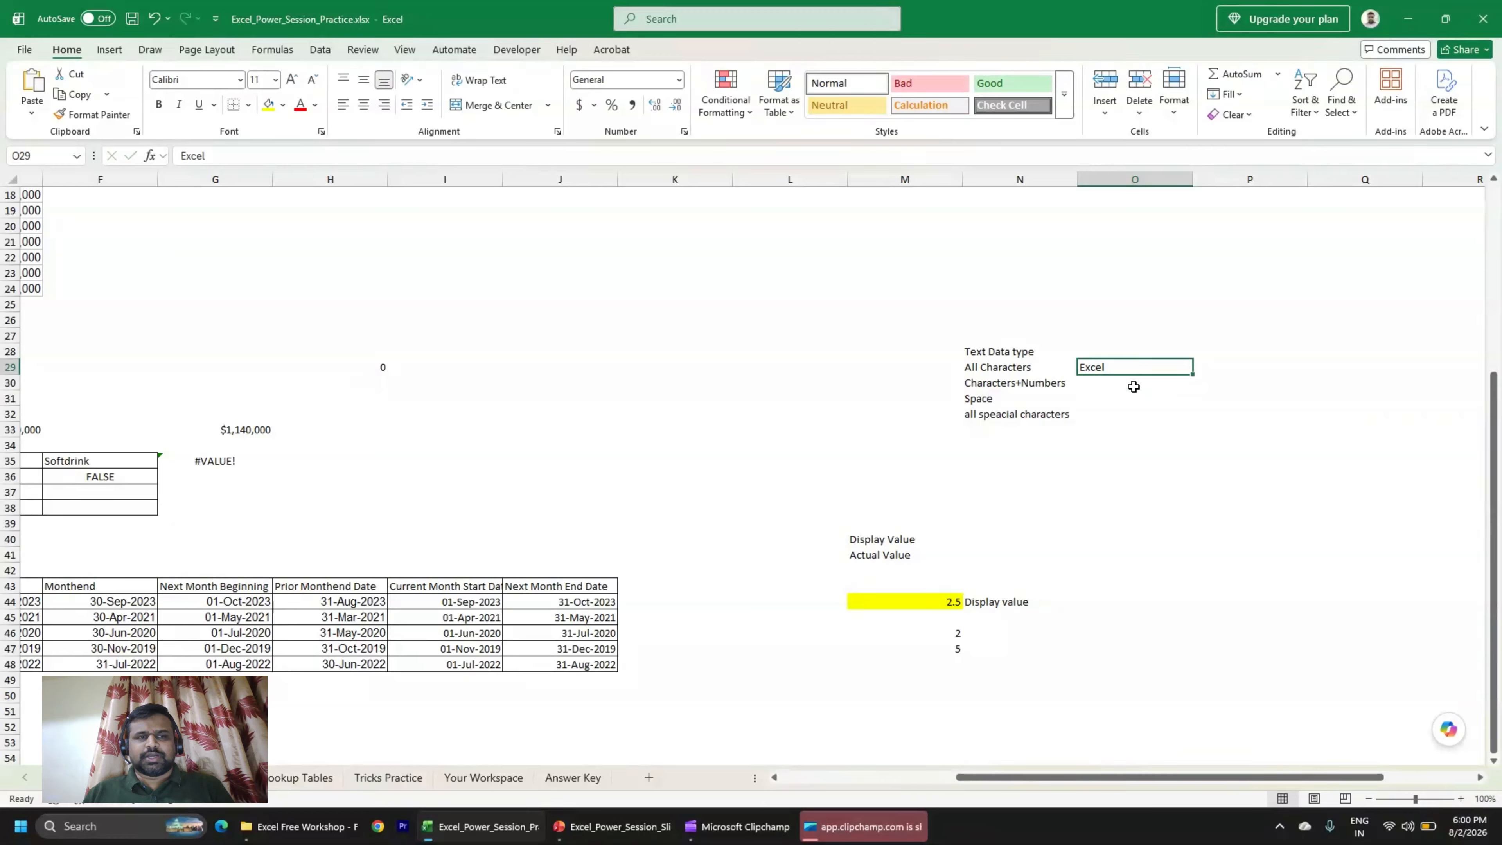
# Enter Excel123 in O30 as the example for the Characters+Numbers entry.
pyautogui.click(1134, 386)
pyautogui.press('Left')
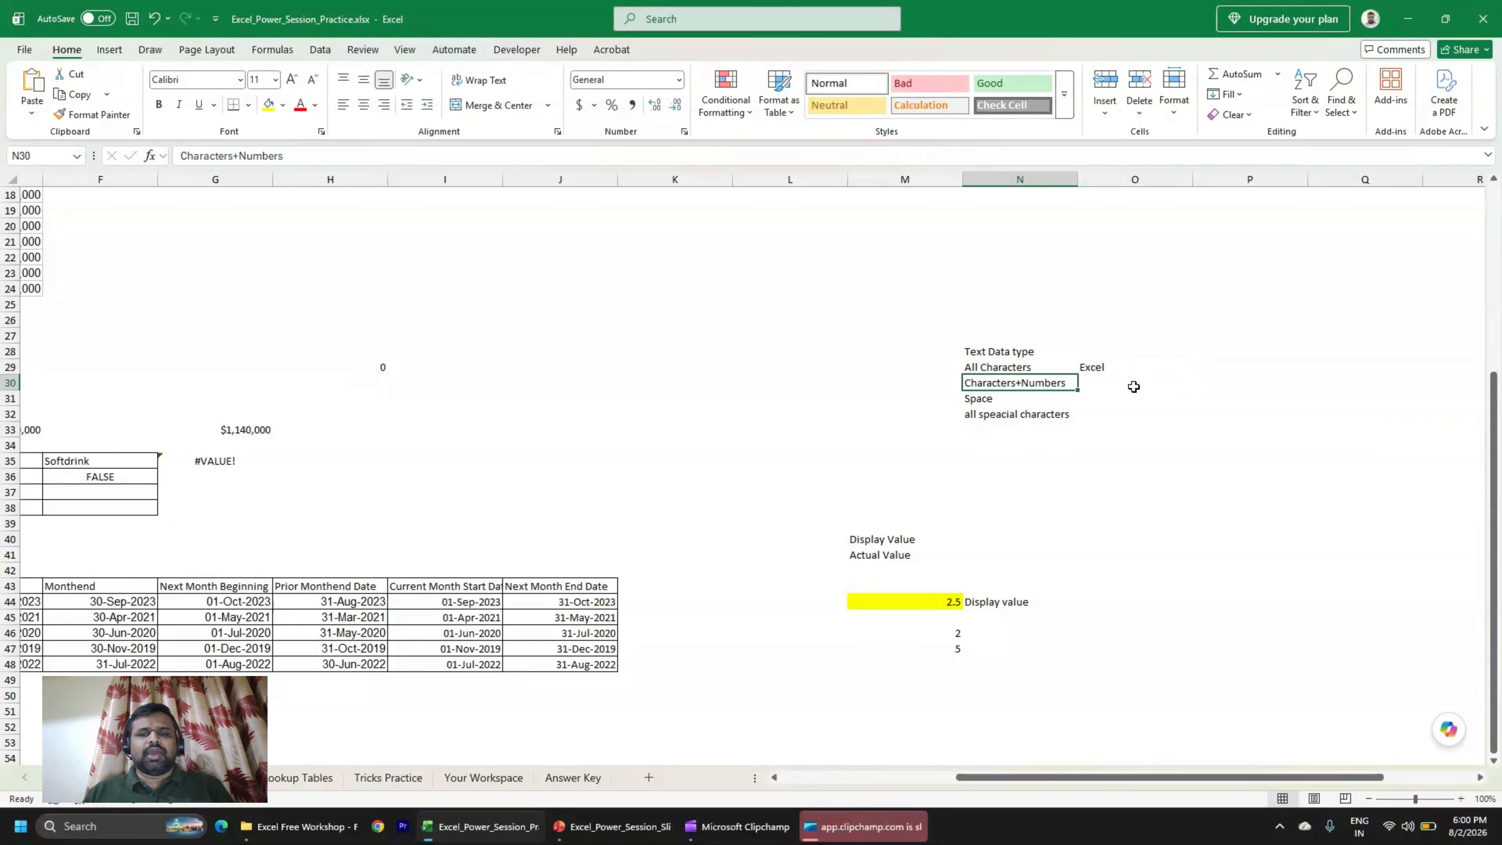
pyautogui.press('Right')
pyautogui.write('Excel12')
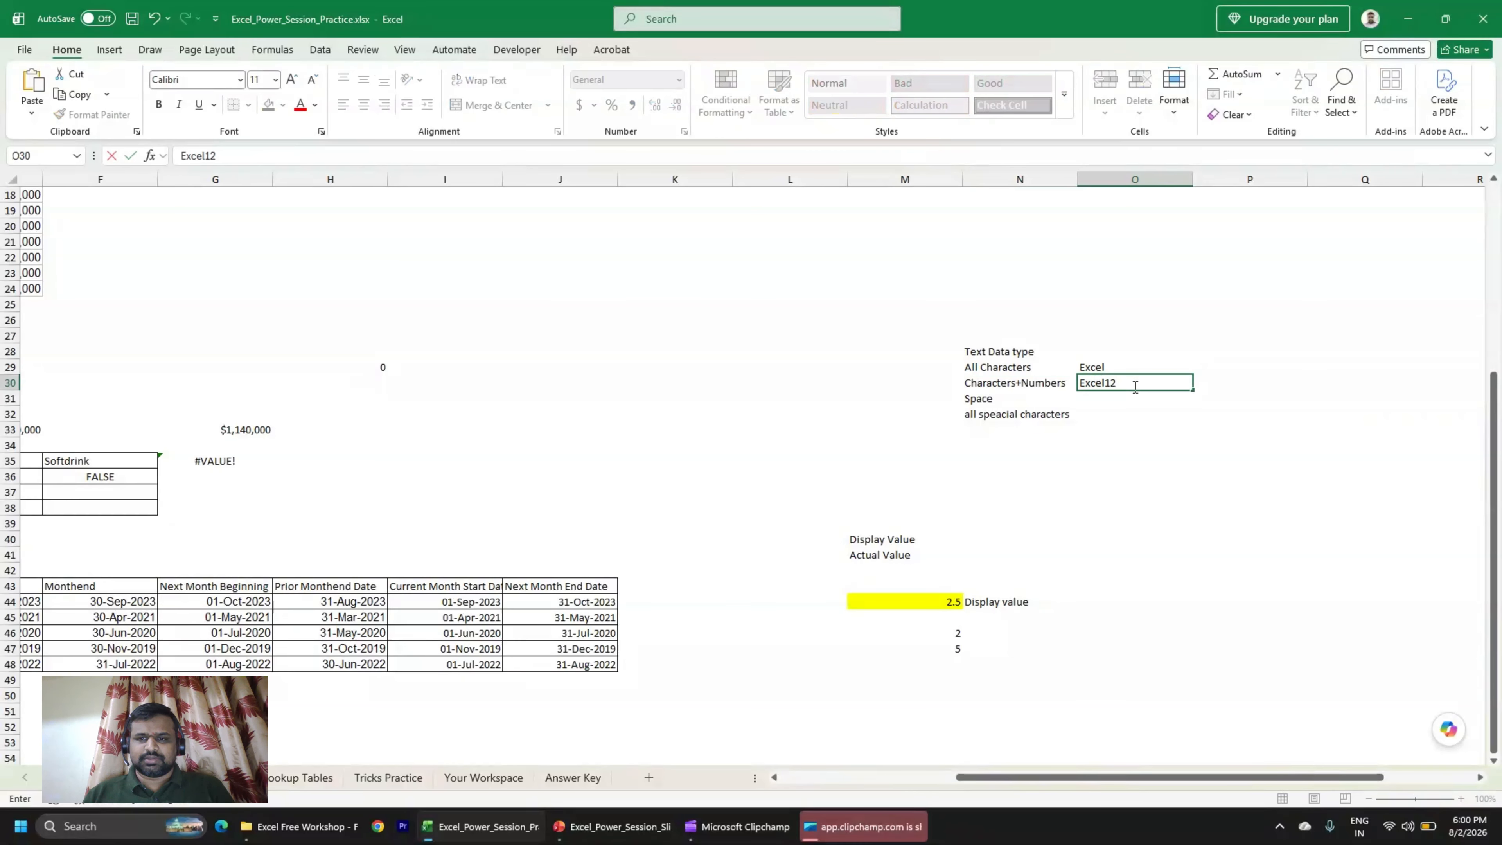
pyautogui.hotkey('ctrl', 'Return')
pyautogui.doubleClick(1135, 387)
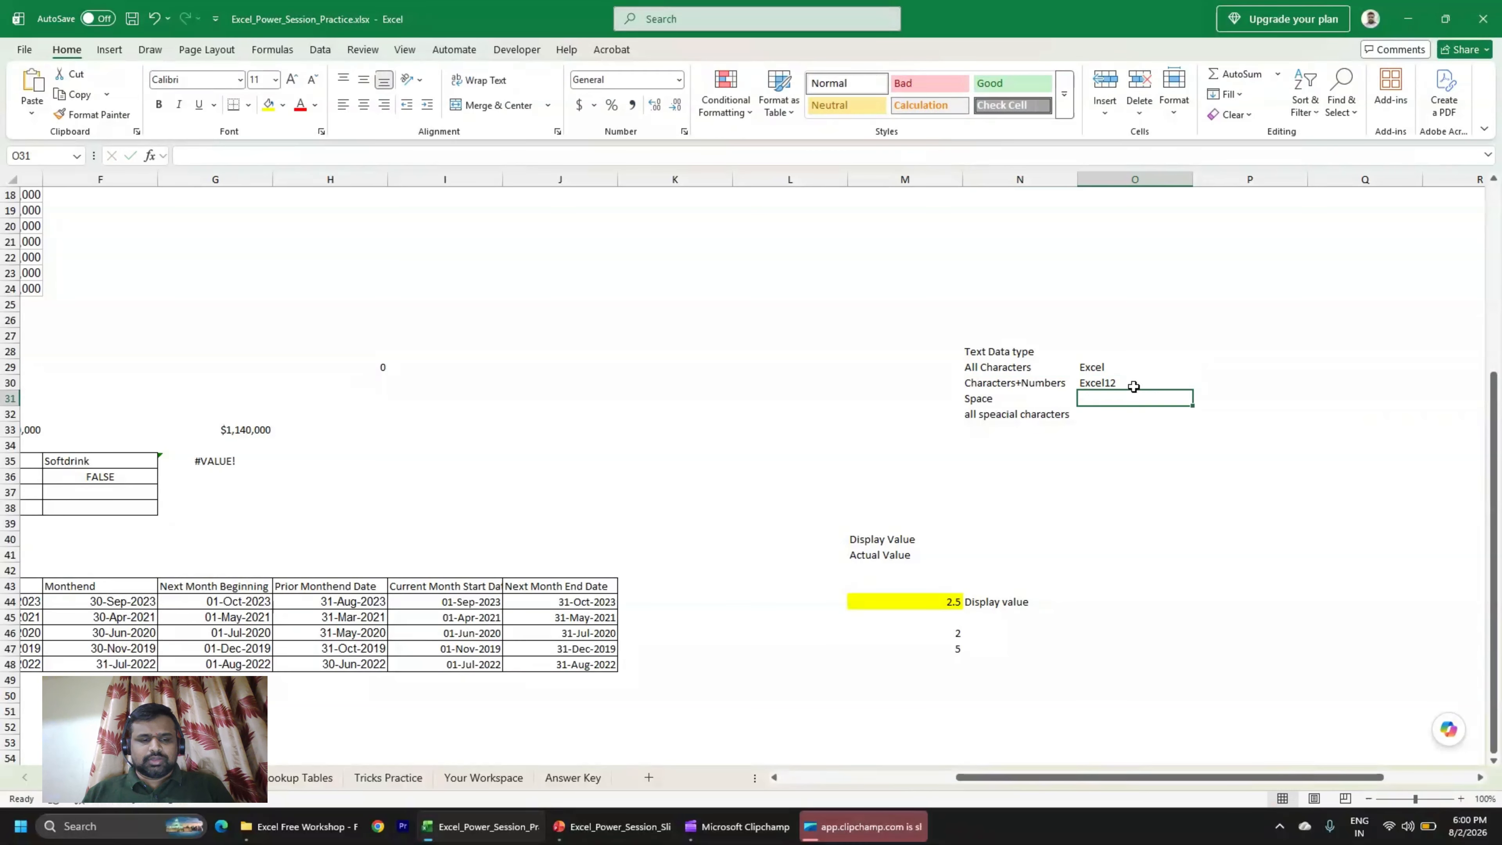
pyautogui.write('3')
pyautogui.press('Return')
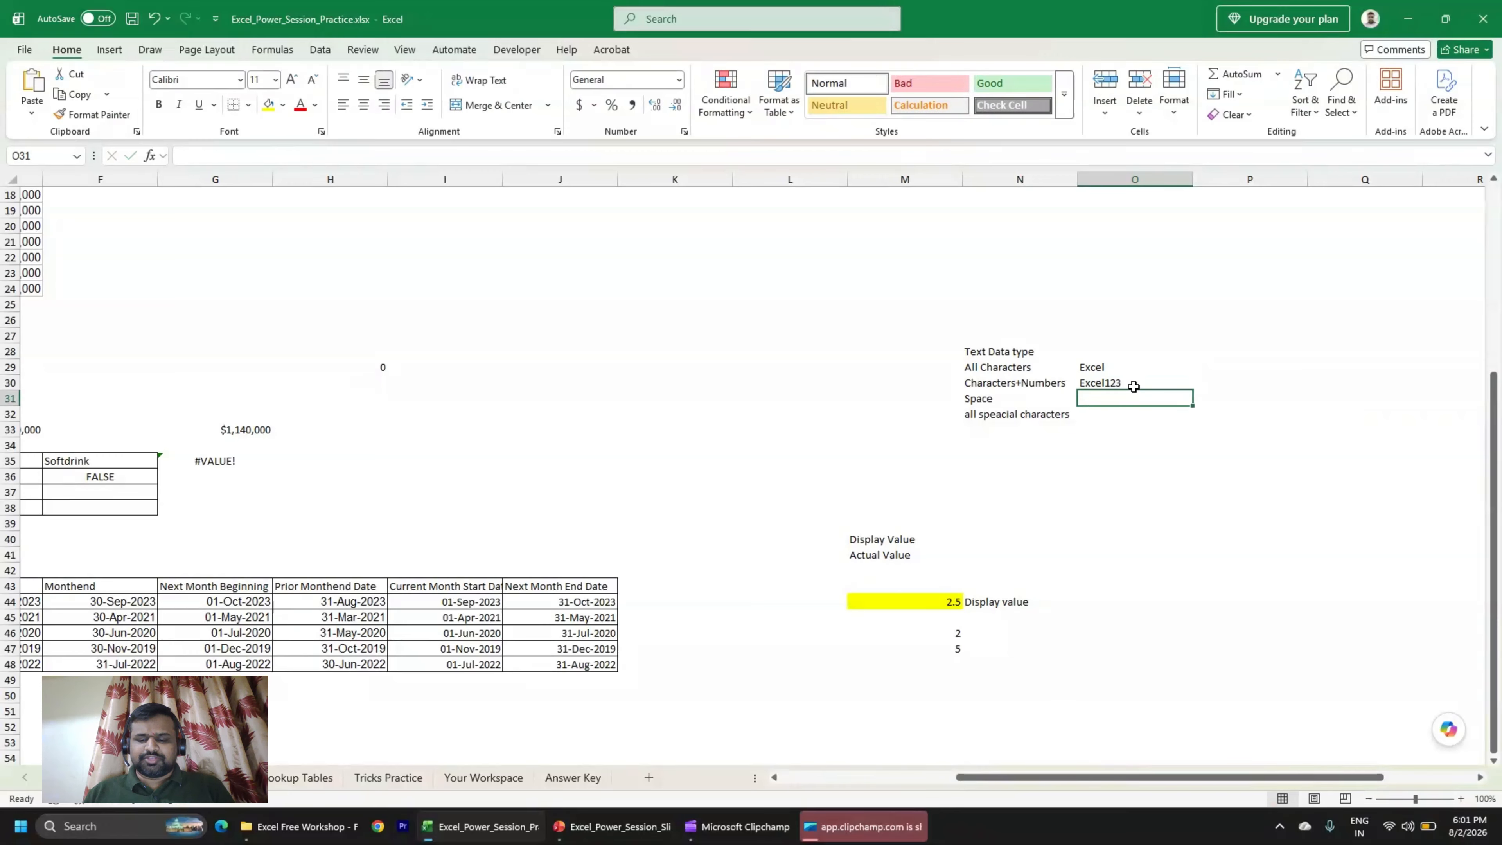
# Enter Text New in O31 as the example for the Space entry.
pyautogui.write('Te')
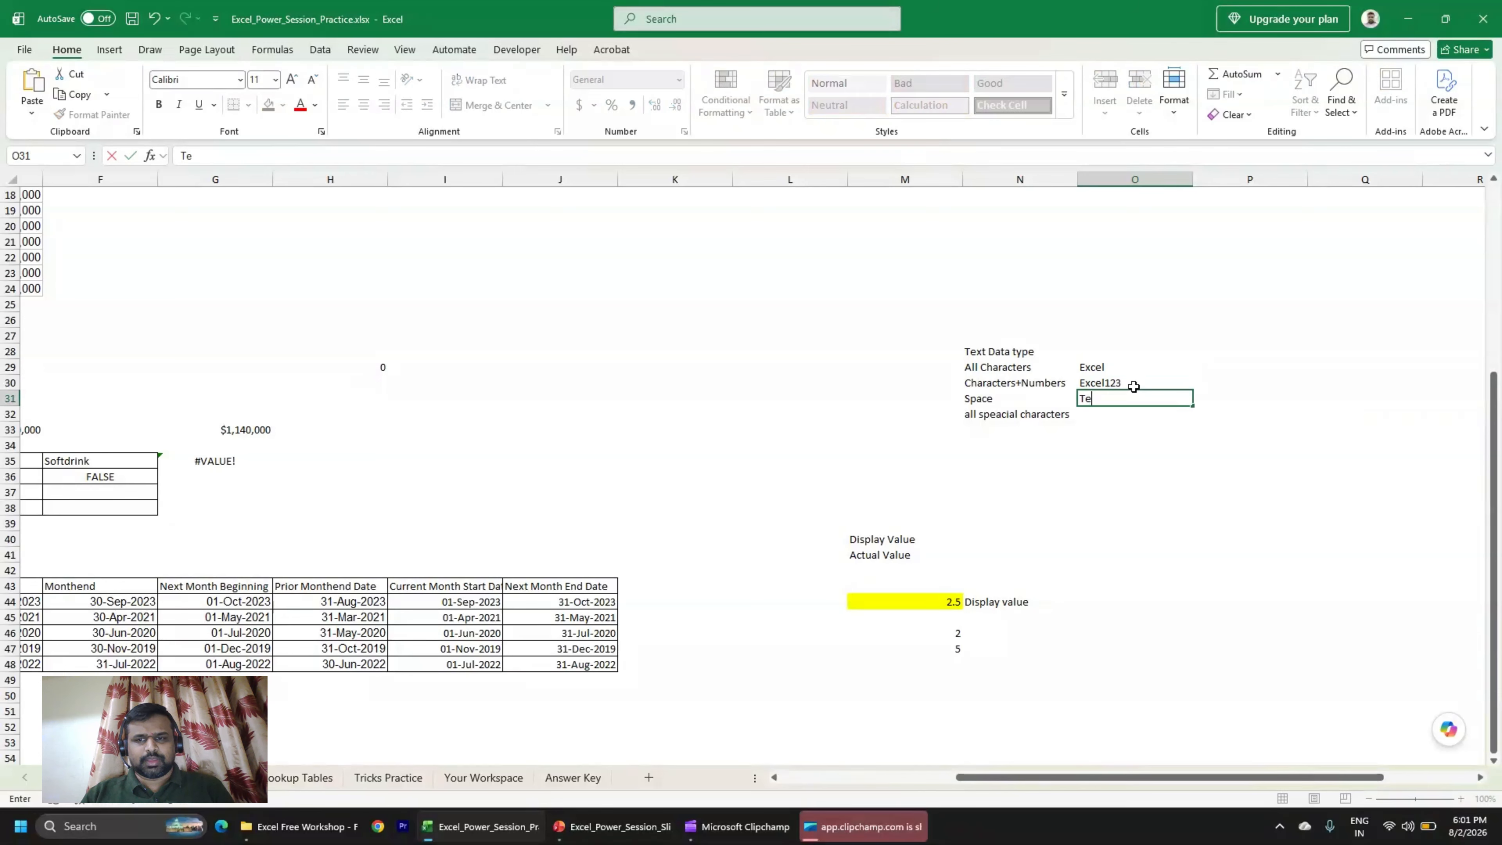
pyautogui.write('xt ')
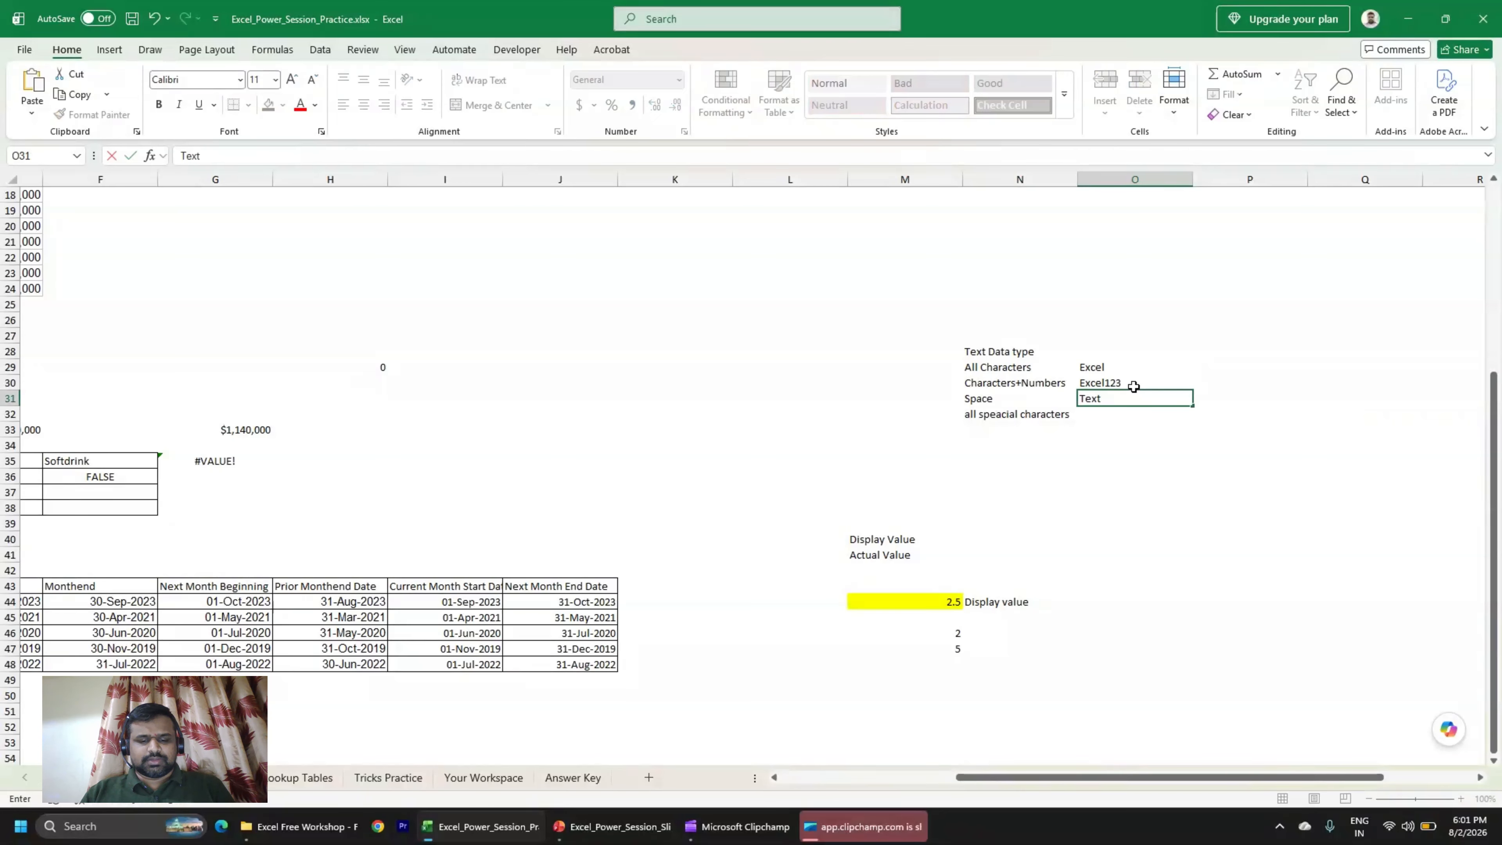
pyautogui.write('New')
pyautogui.press('Return')
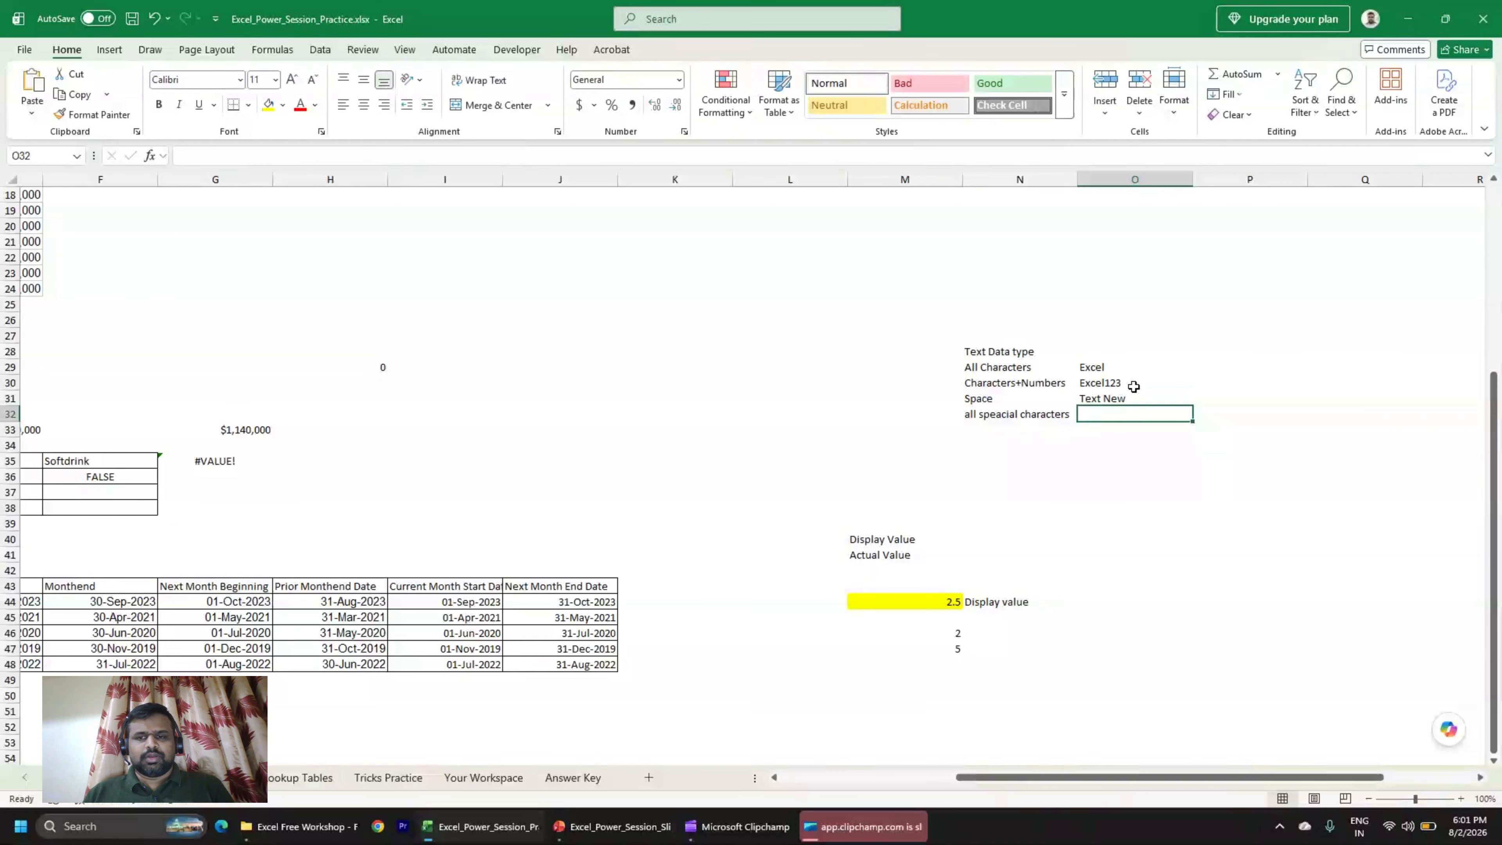
# Review the examples in O29:O31 and the text type descriptions in N29:N32.
pyautogui.press('Up')
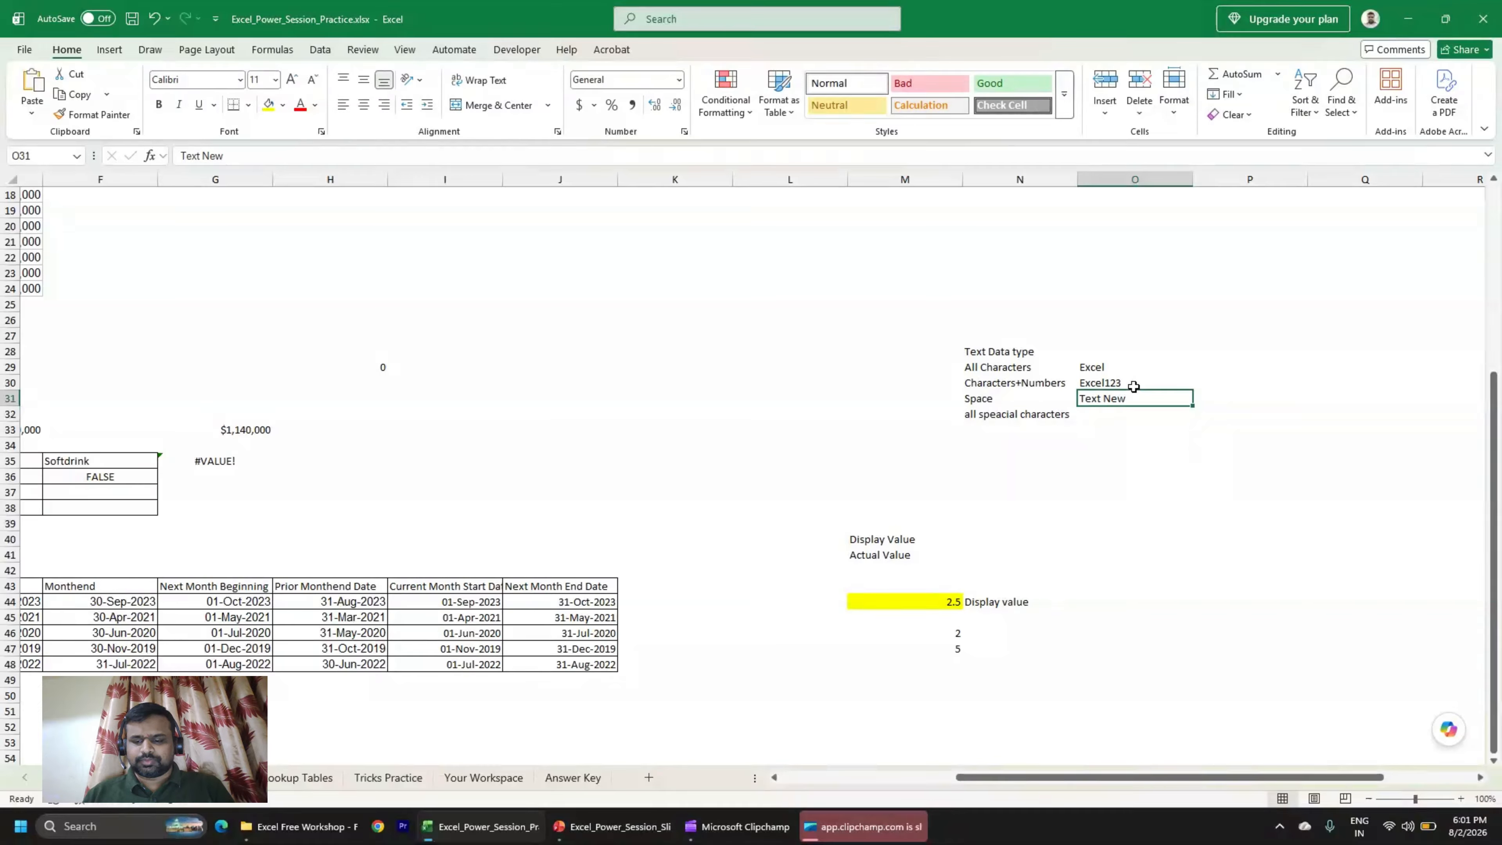
pyautogui.press('Down')
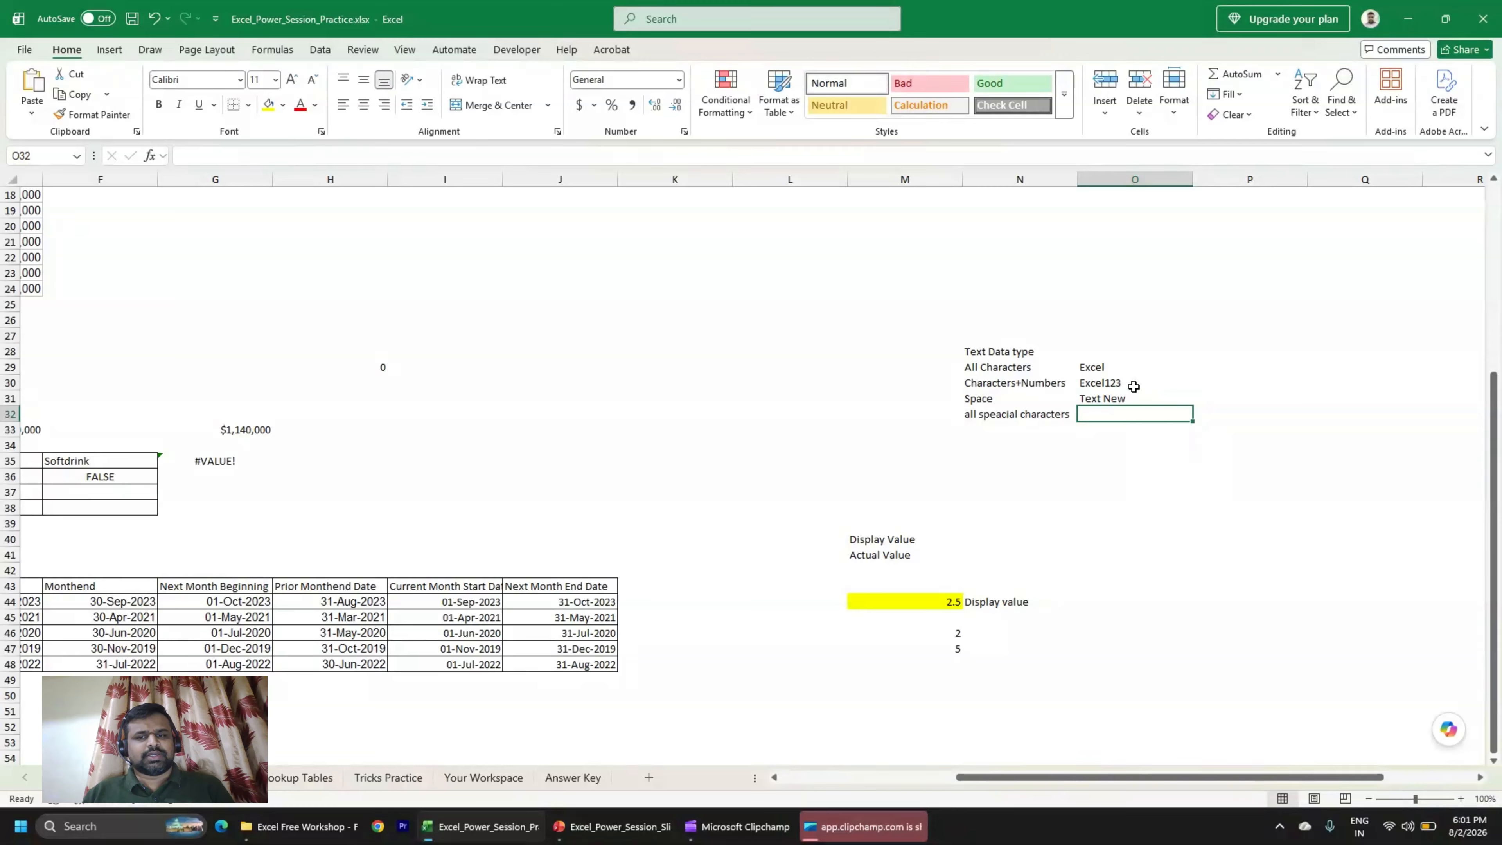
pyautogui.press('Up')
pyautogui.press('Up')
pyautogui.press('Up')
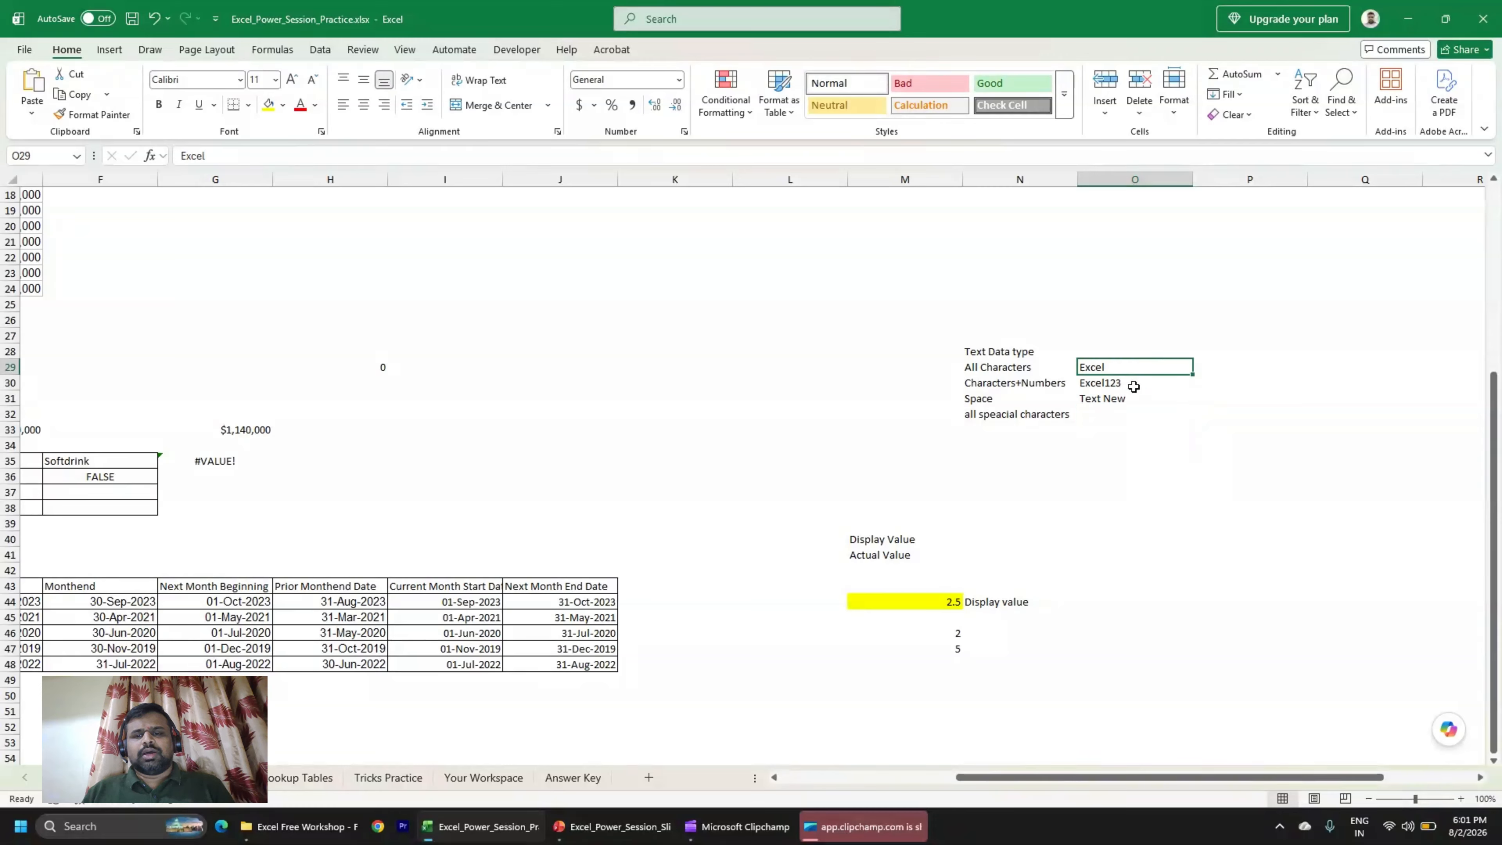
pyautogui.press('Left')
pyautogui.hotkey('ctrl', 'shift', 'Down')
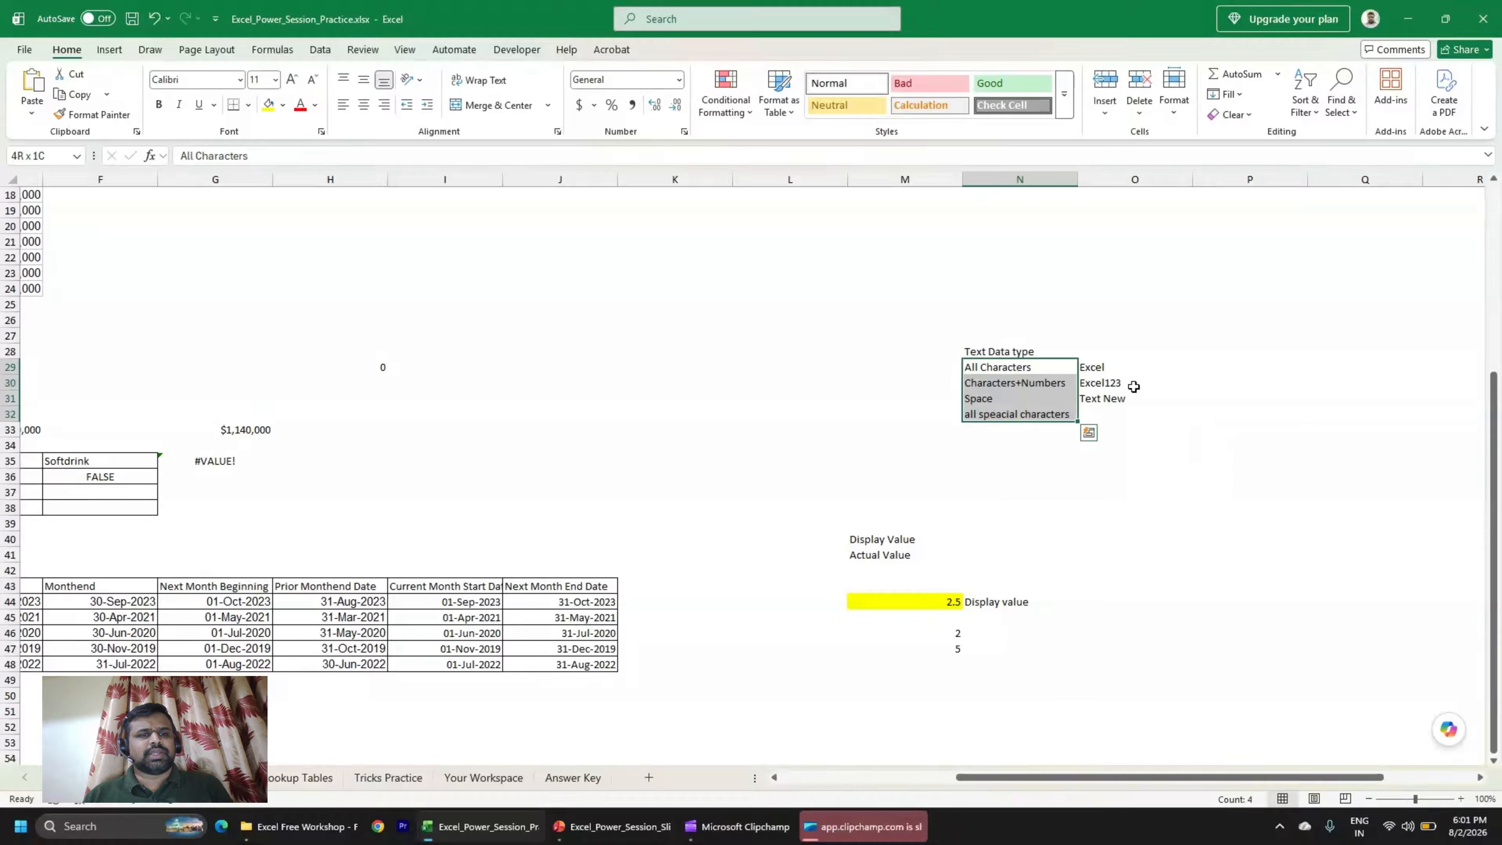
# Enter the all-number example 123456 in P29, beside the text examples.
pyautogui.press('Right')
pyautogui.press('Right')
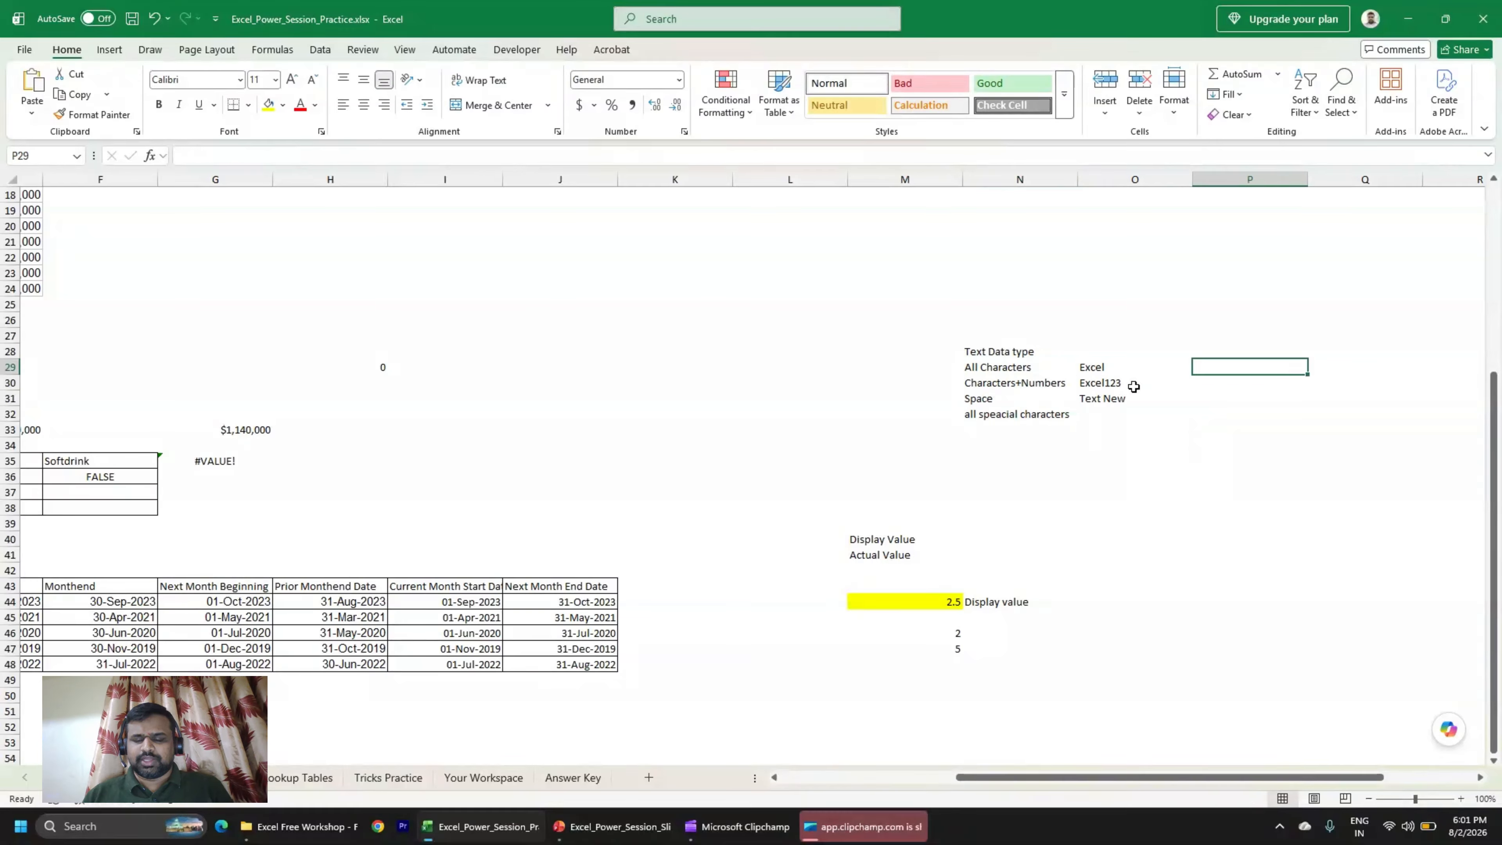
pyautogui.write('12345')
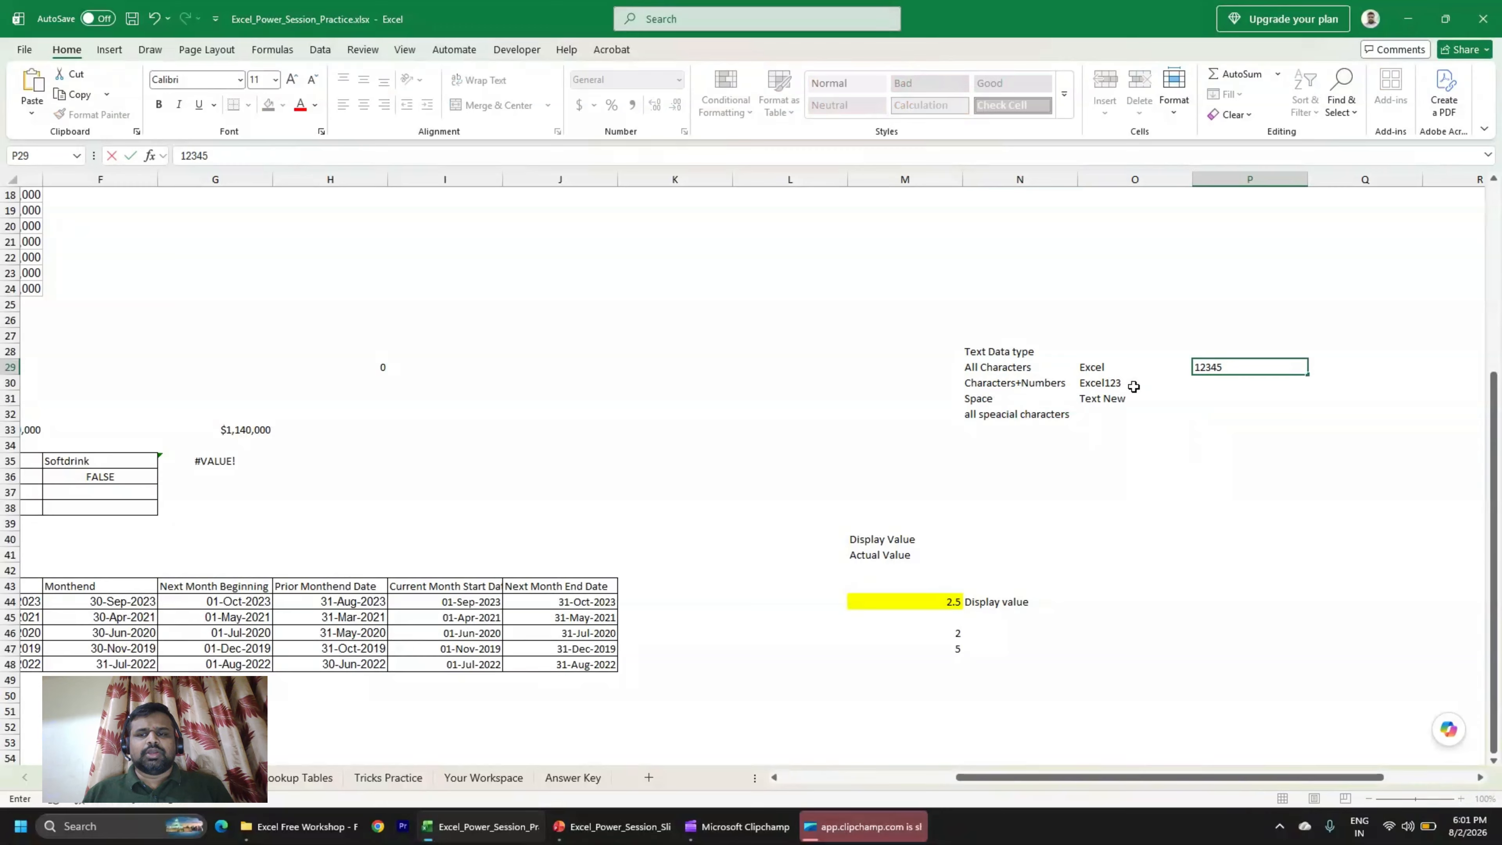
pyautogui.write('6')
pyautogui.press('Return')
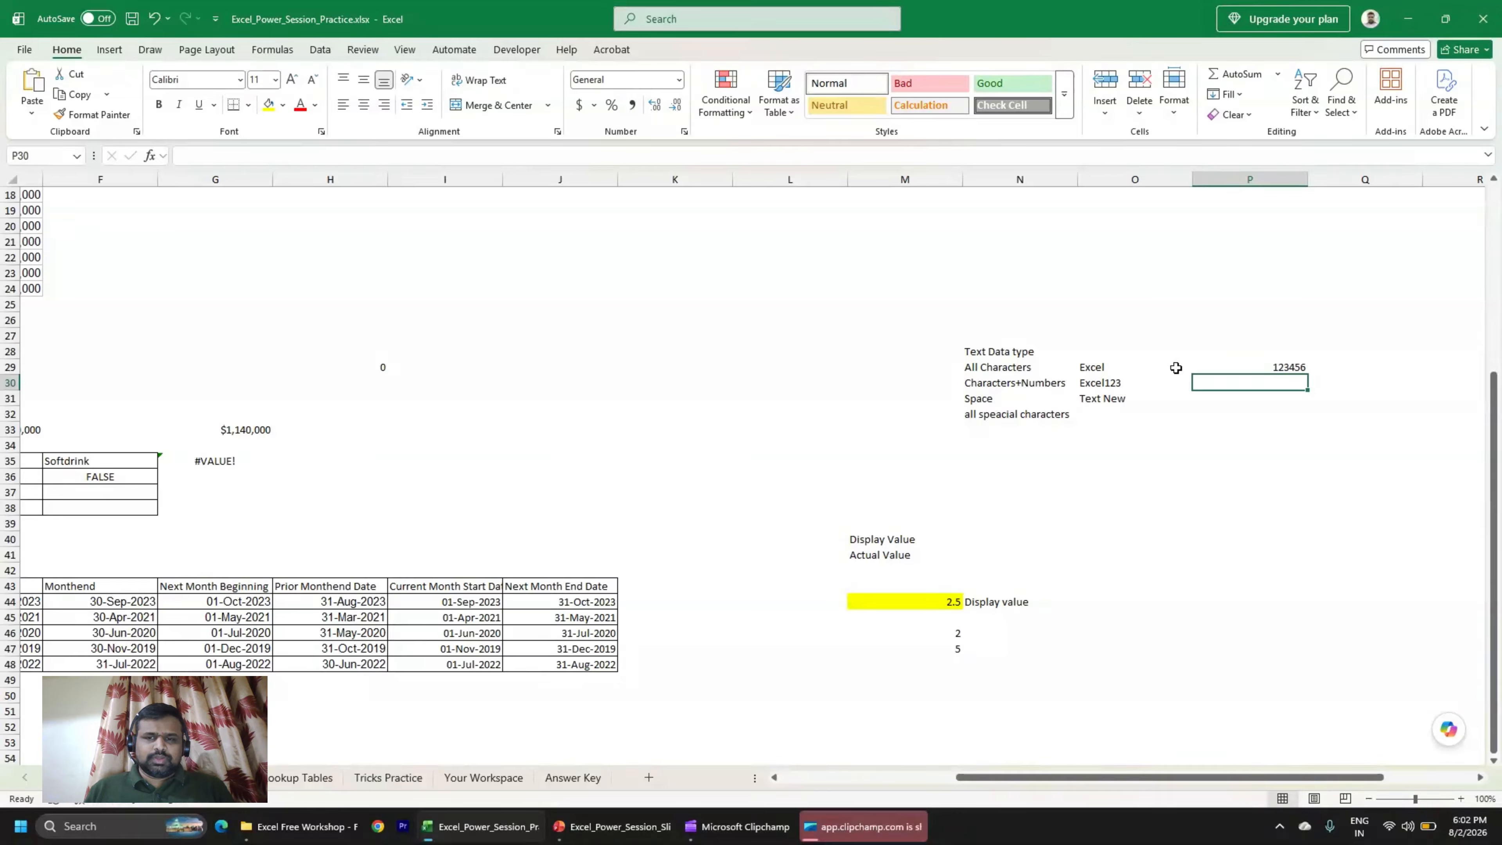
# Return to the beginning of the sales sheet, then switch to the PowerPoint deck and show the 5 Formula Families slide.
pyautogui.scroll(3, 848, 620)
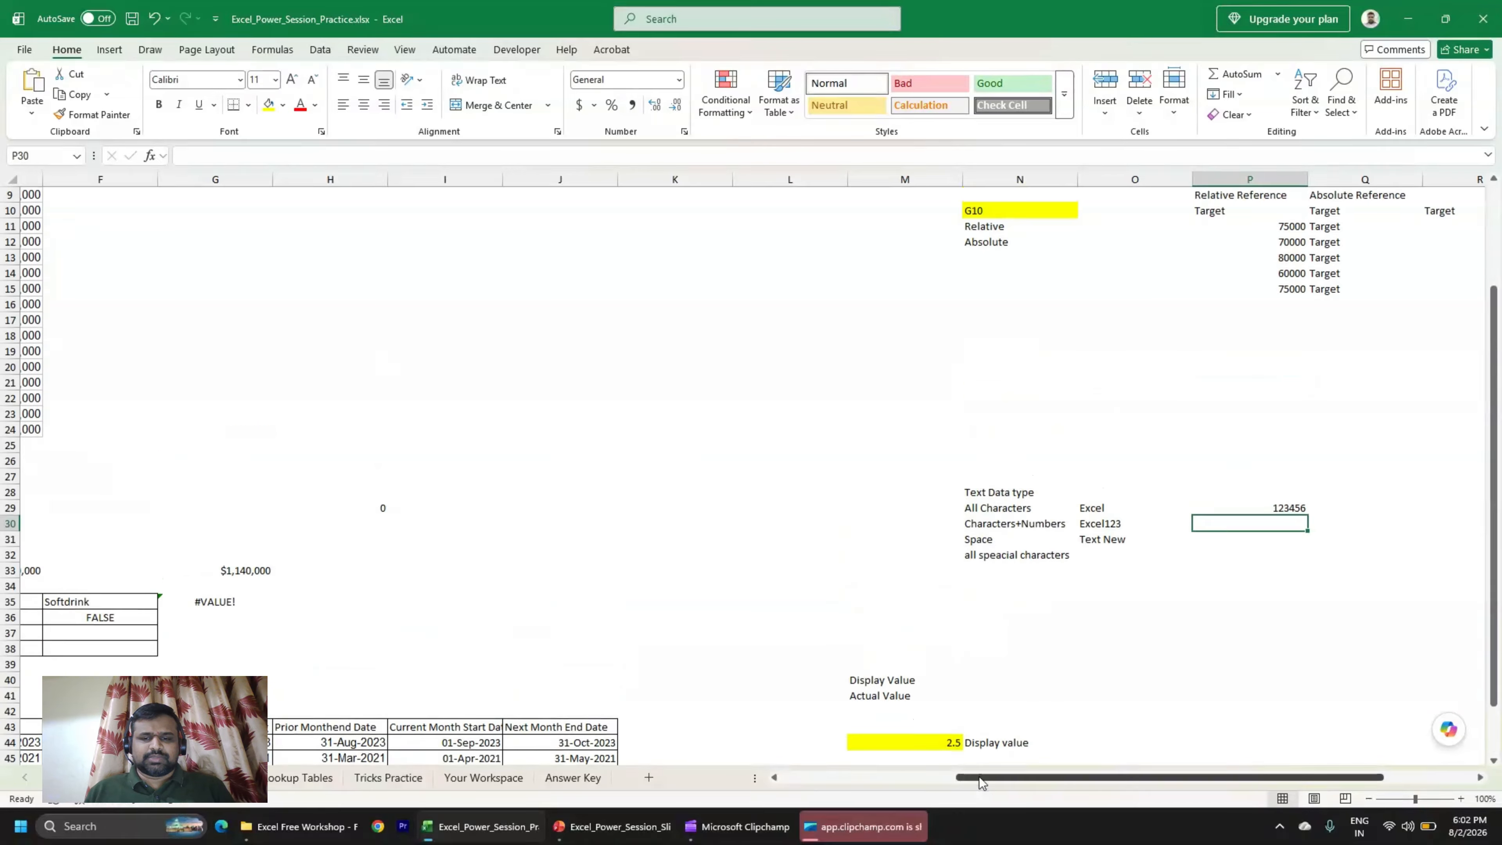
pyautogui.moveTo(978, 777); pyautogui.dragTo(849, 790)
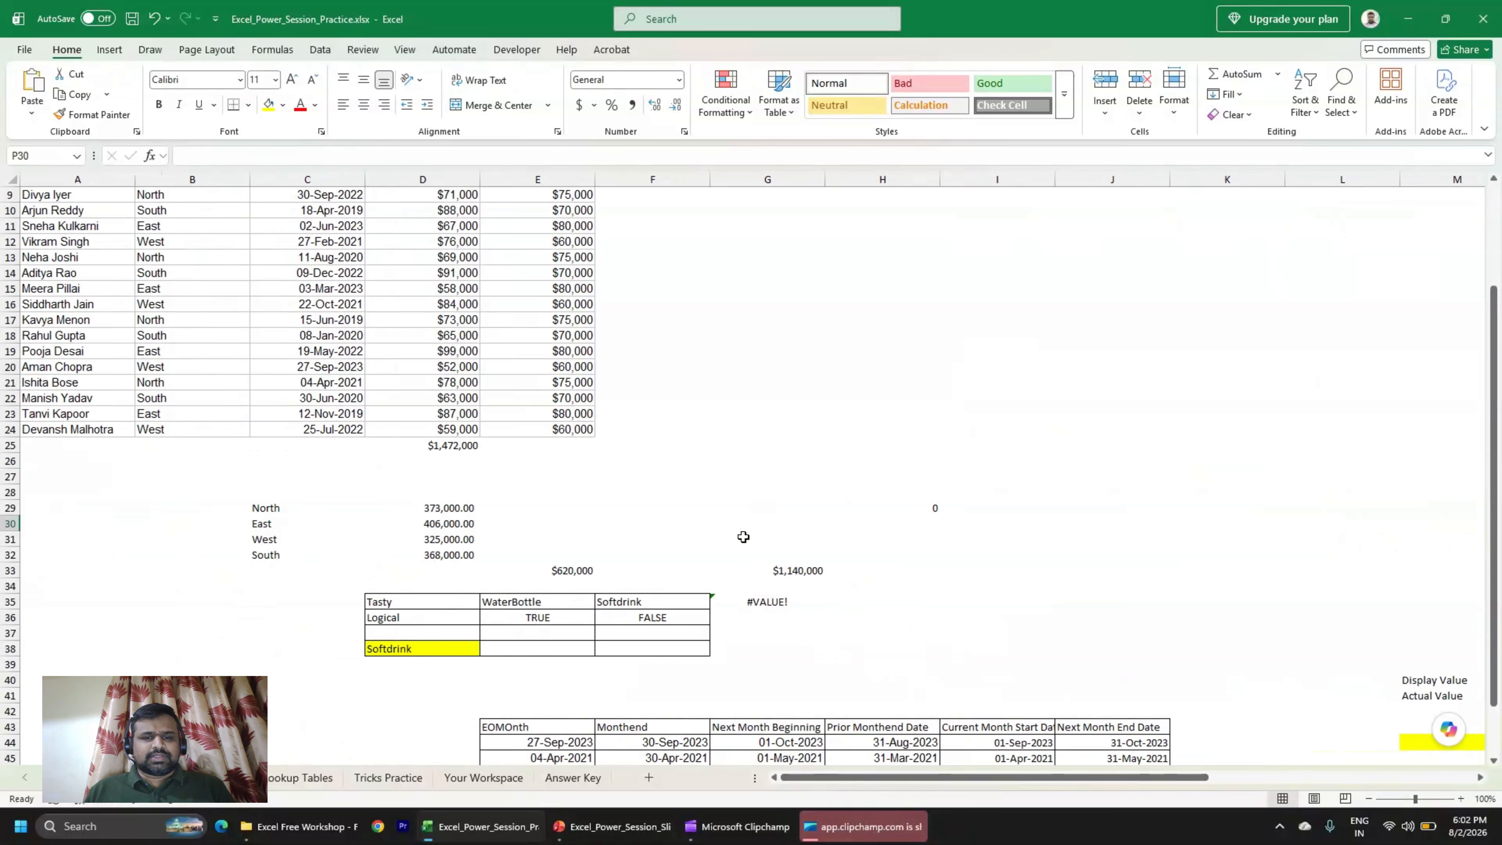
pyautogui.scroll(1, 743, 536)
pyautogui.scroll(3, 743, 536)
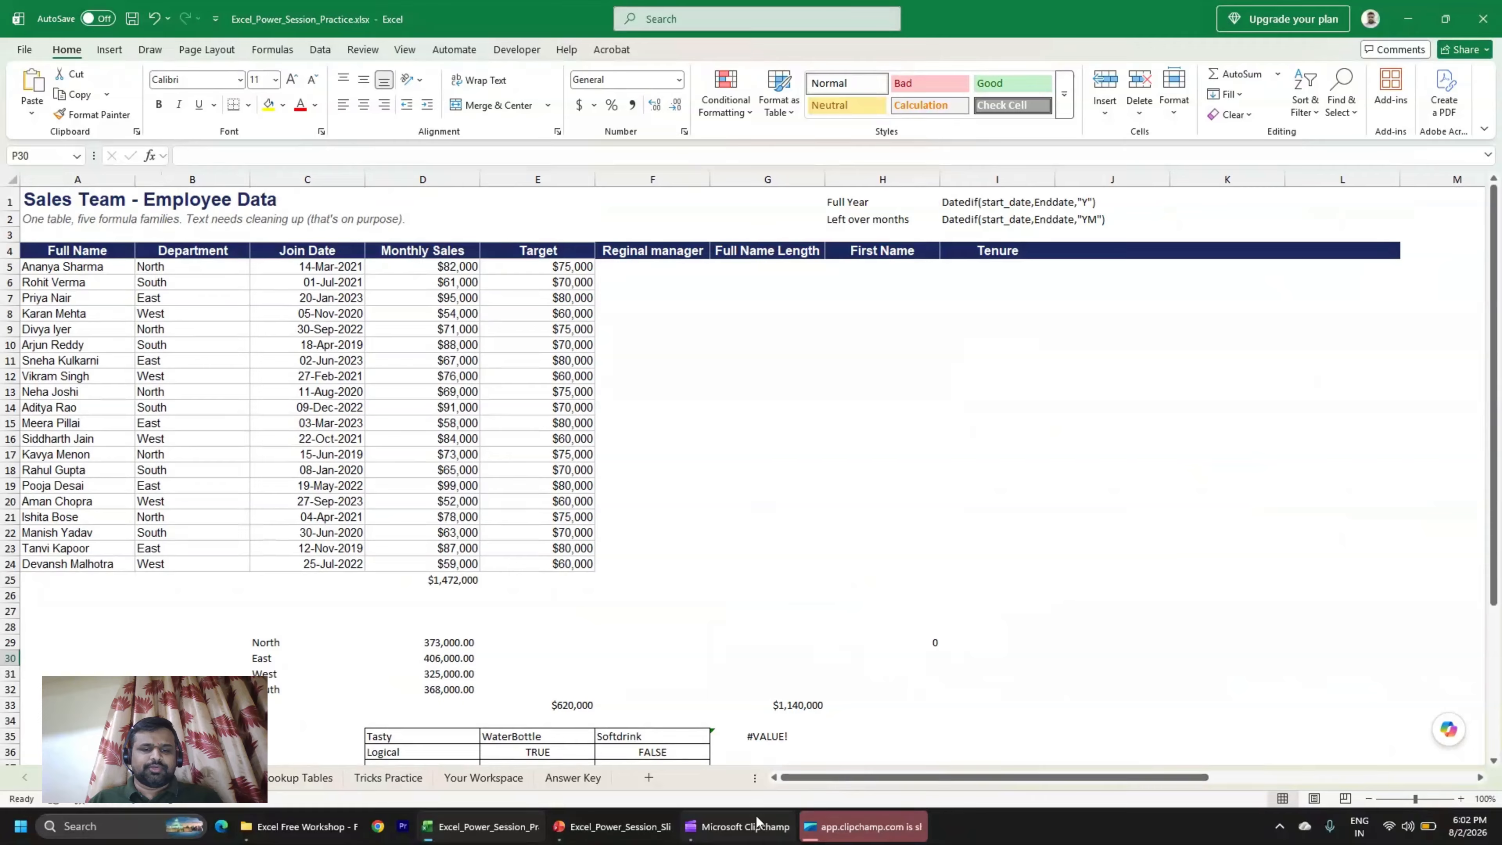
pyautogui.click(614, 826)
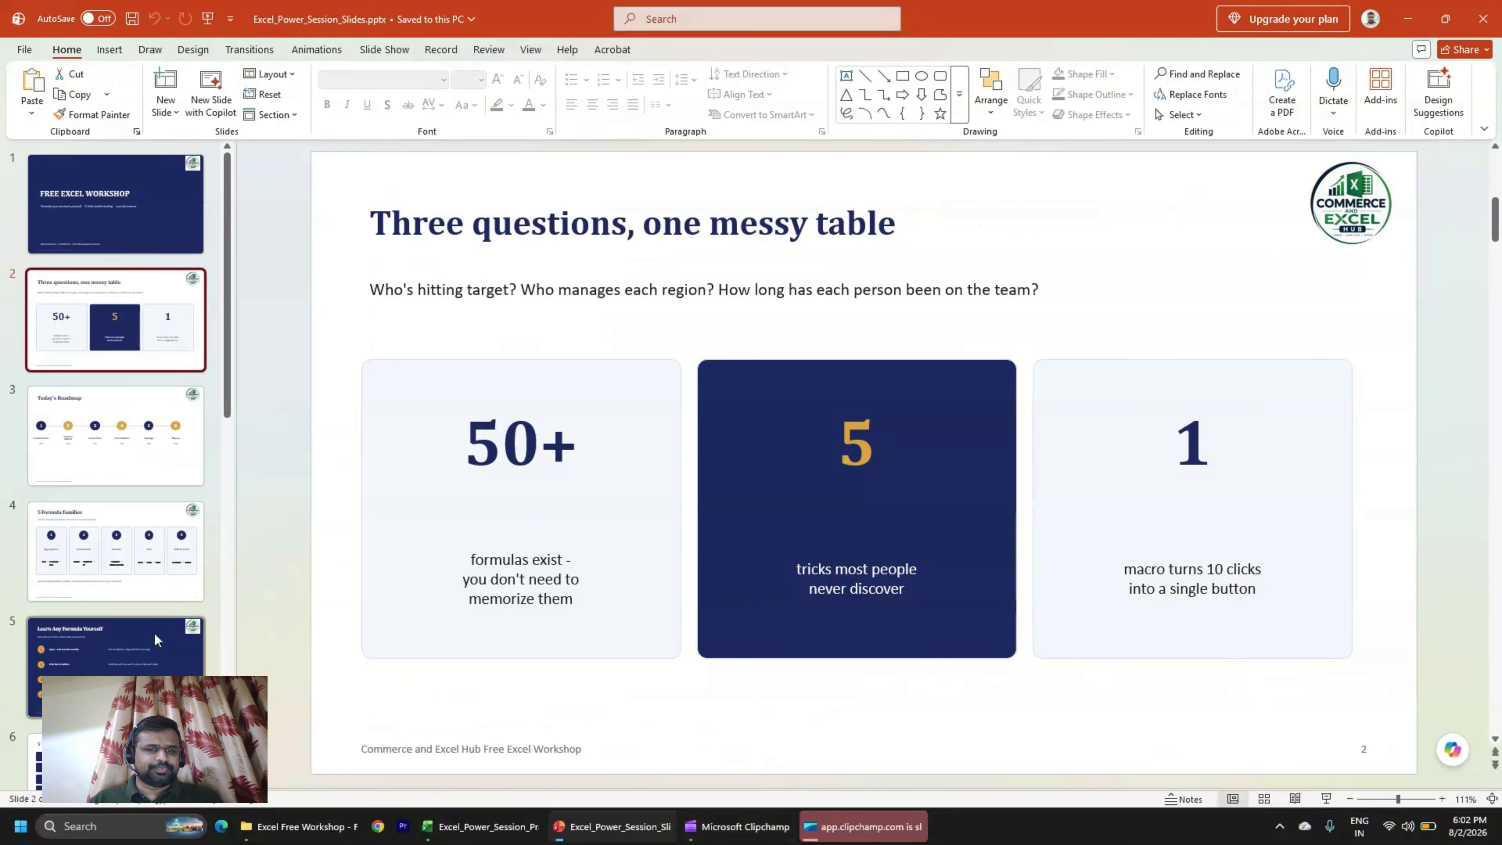
pyautogui.click(116, 553)
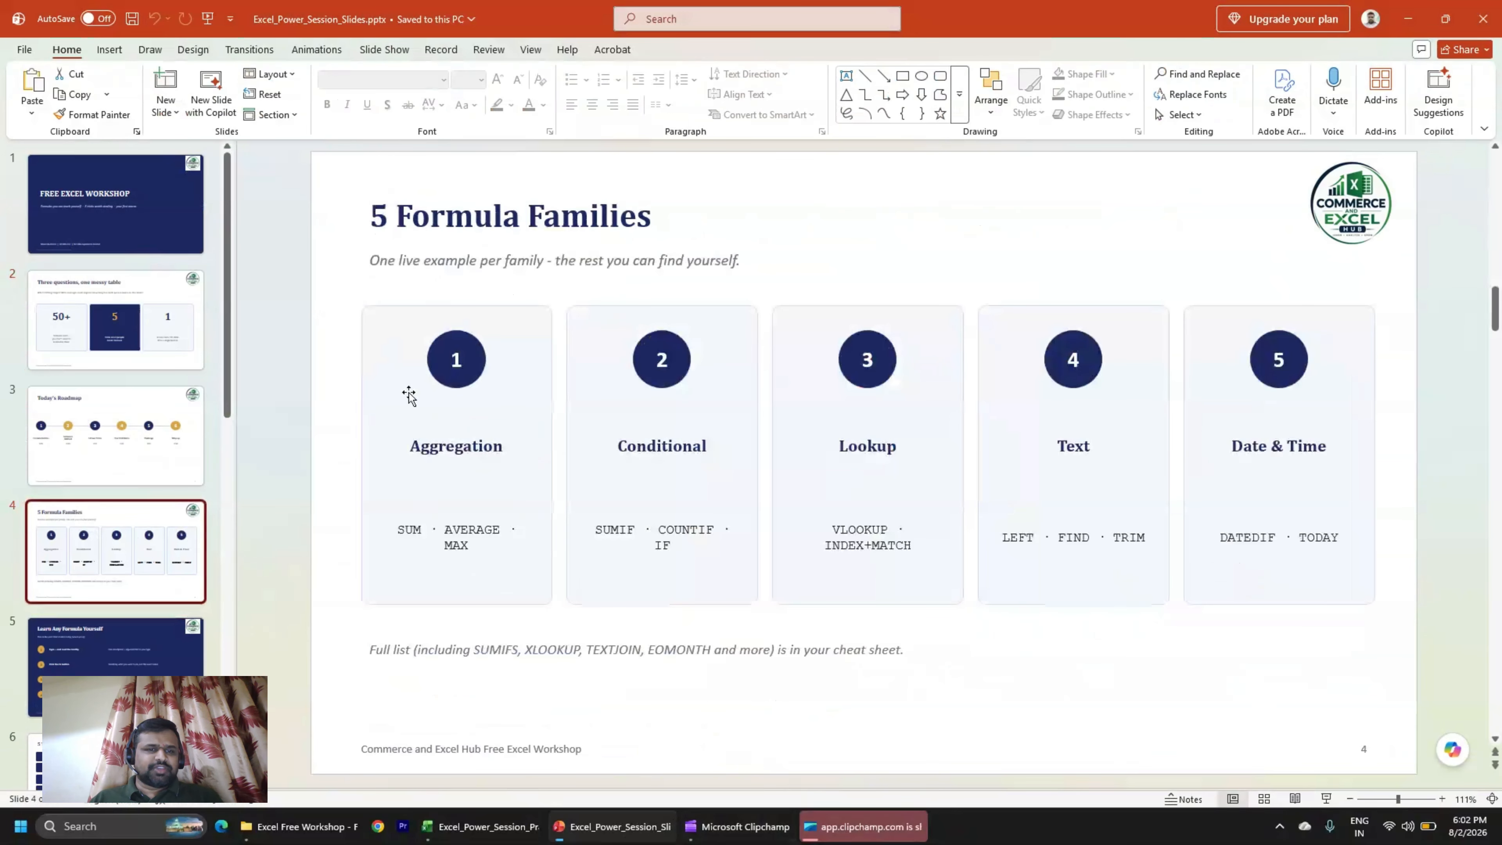
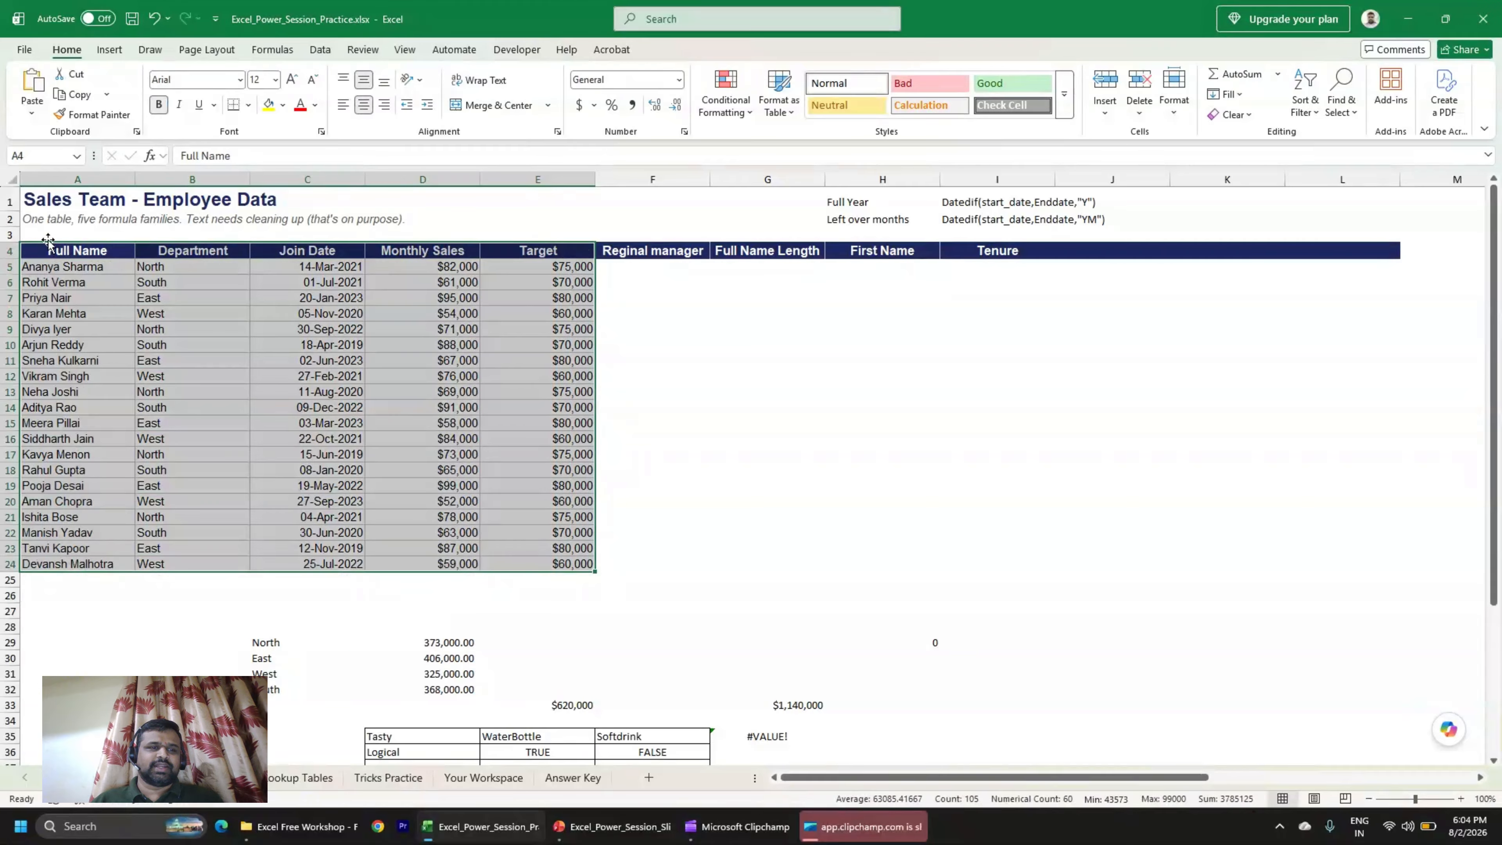
# Review the Full Name, Department, Join Date, Monthly Sales and Target columns of the employee table one by one.
pyautogui.click(45, 249)
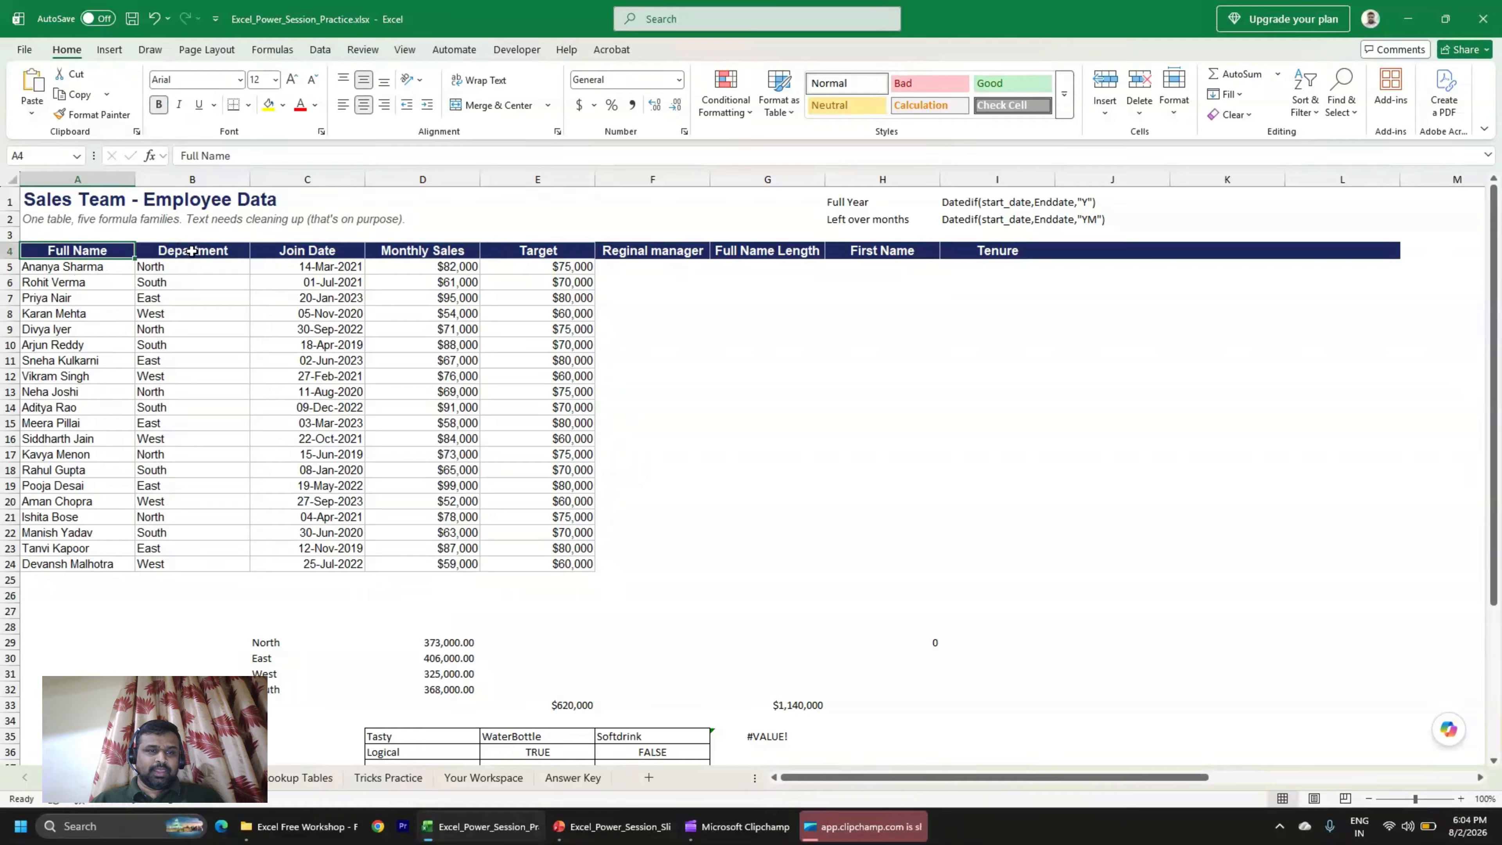
pyautogui.moveTo(188, 251); pyautogui.dragTo(192, 562)
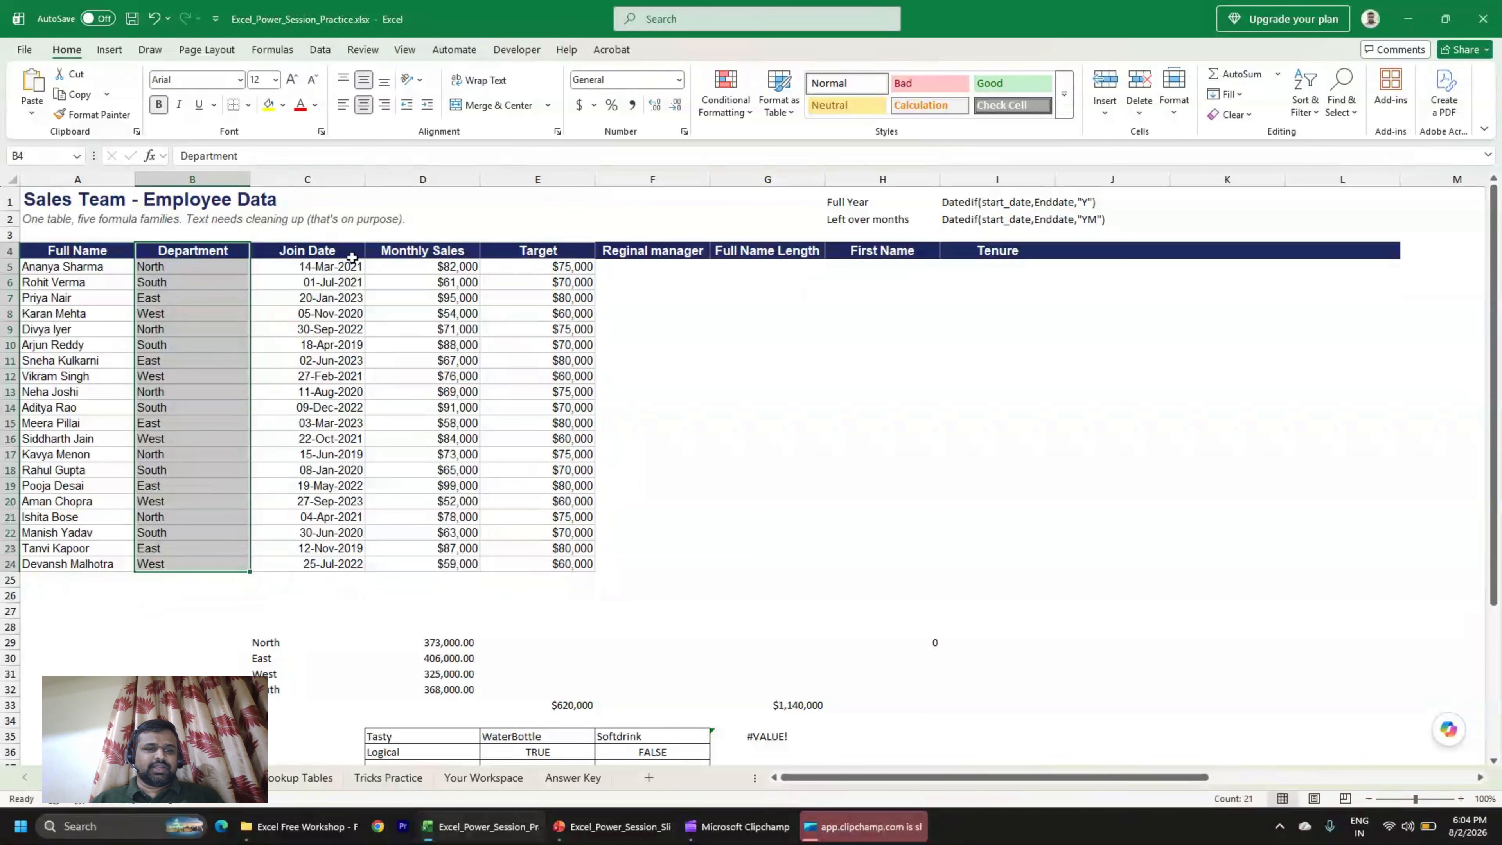
pyautogui.moveTo(352, 258); pyautogui.dragTo(341, 567)
pyautogui.moveTo(442, 248); pyautogui.dragTo(453, 566)
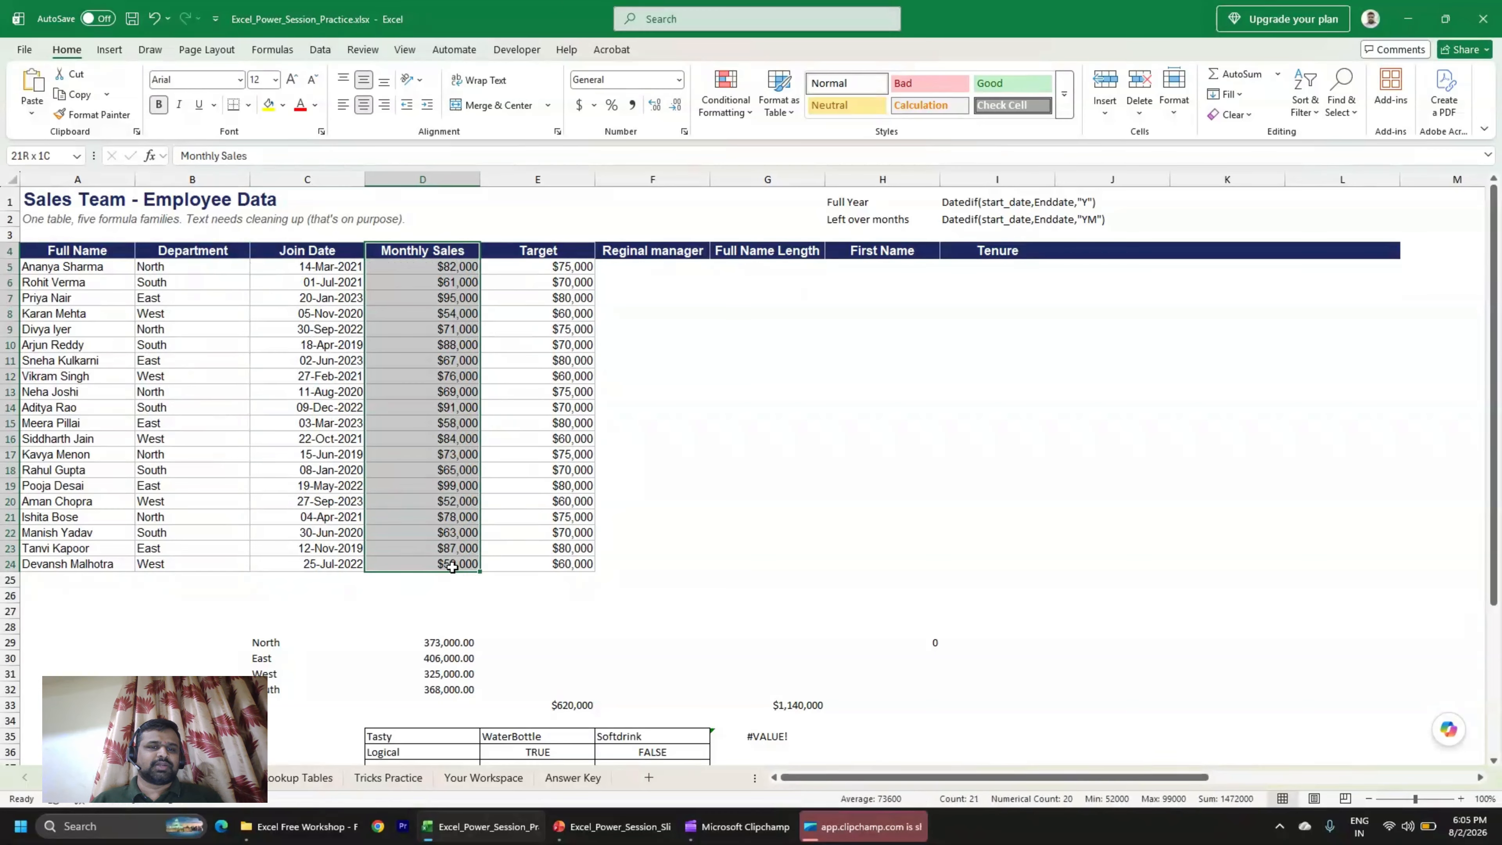
pyautogui.moveTo(537, 250); pyautogui.dragTo(552, 559)
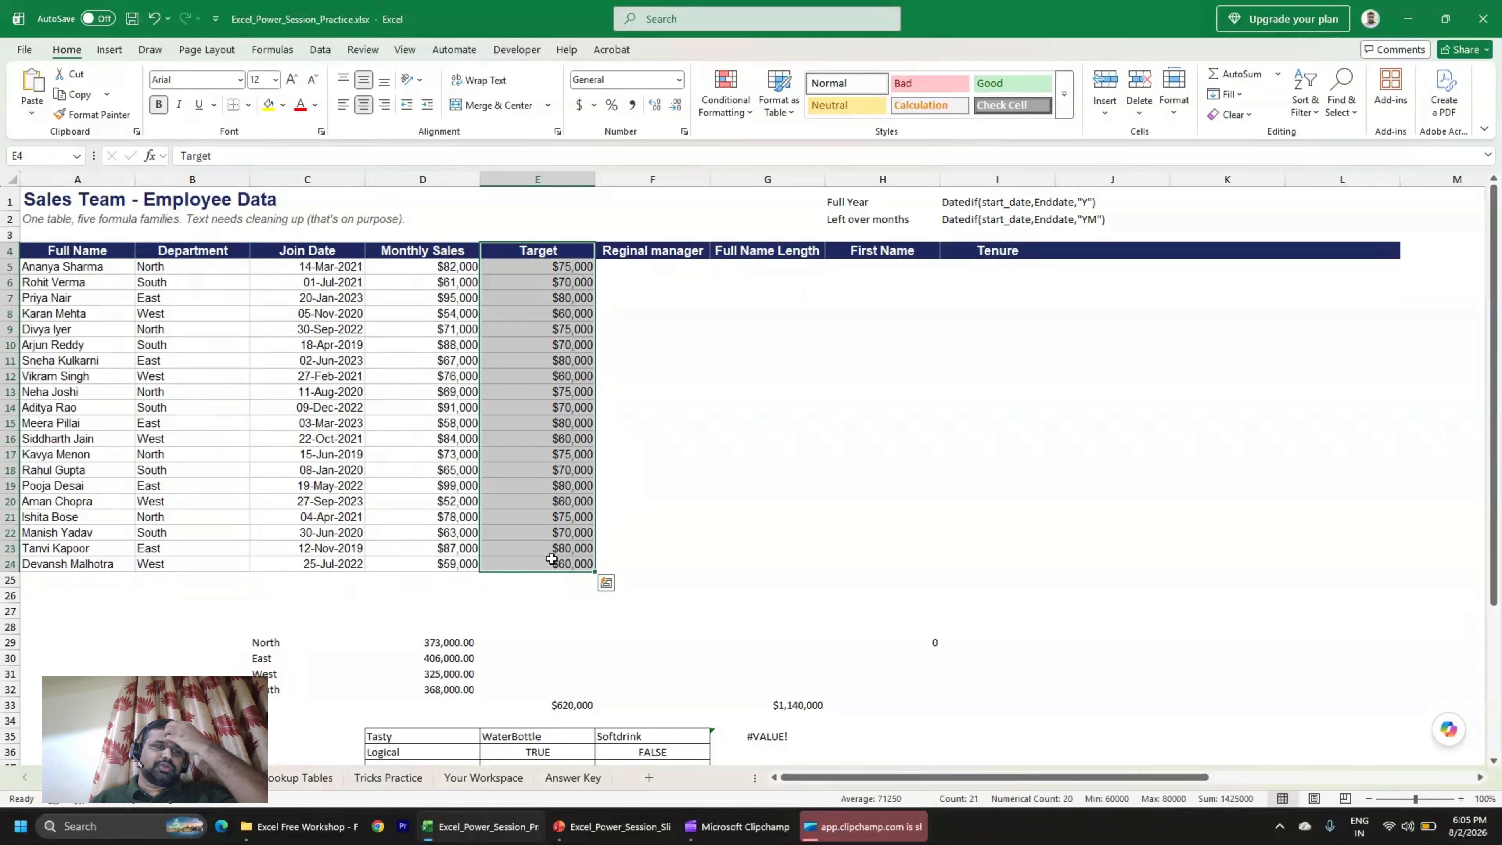
# Examine the Department and Regional Manager columns of the reference table on the Lookup Tables sheet.
pyautogui.click(297, 778)
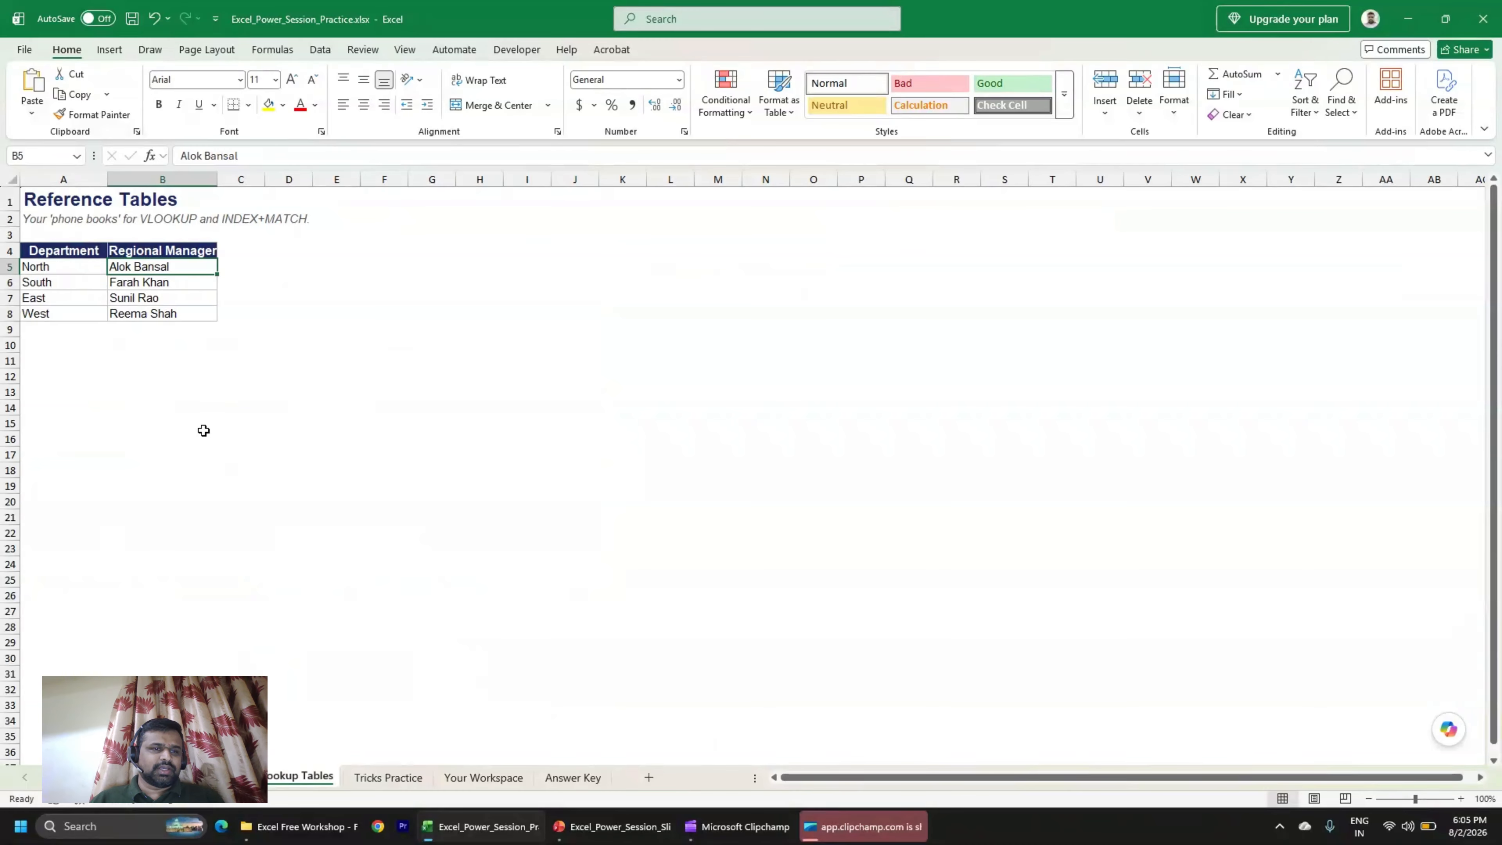
pyautogui.moveTo(76, 250); pyautogui.dragTo(75, 319)
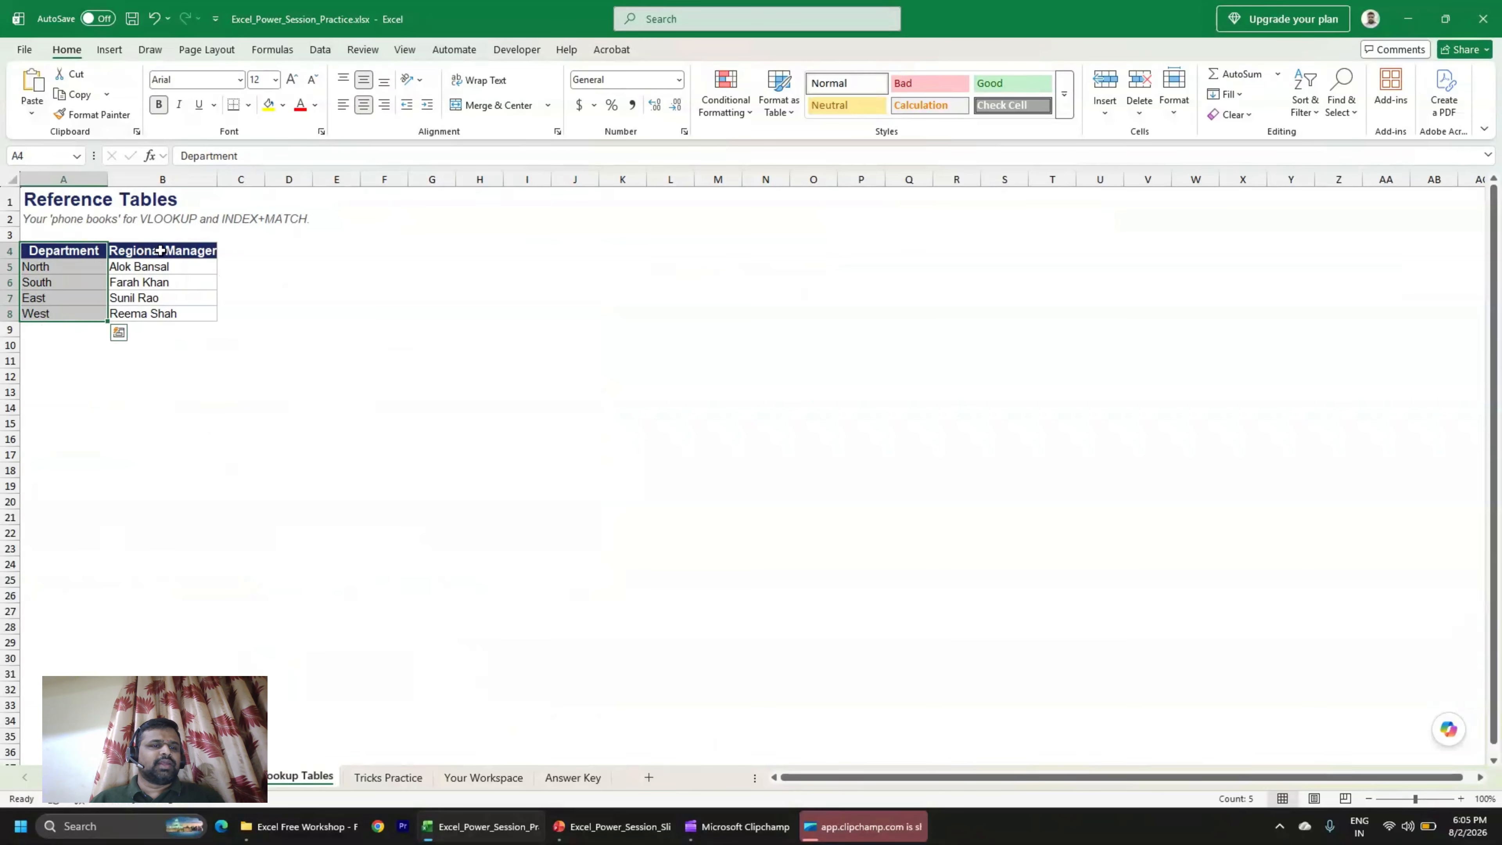
pyautogui.moveTo(168, 251); pyautogui.dragTo(174, 313)
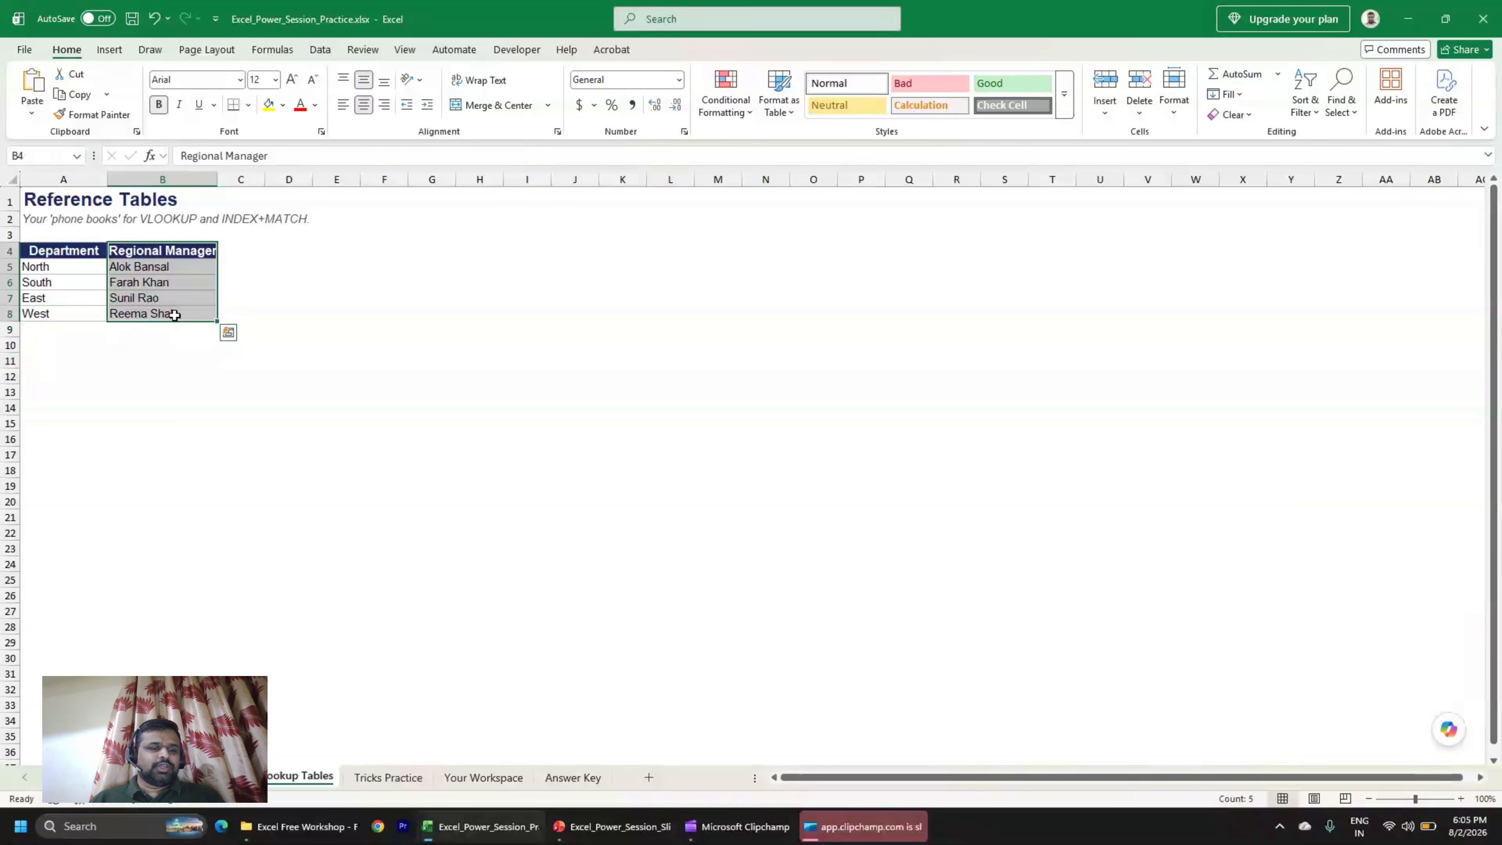
# Compare the first employee's department in B5 with the North row and its regional manager on the Lookup Tables sheet.
pyautogui.click(194, 780)
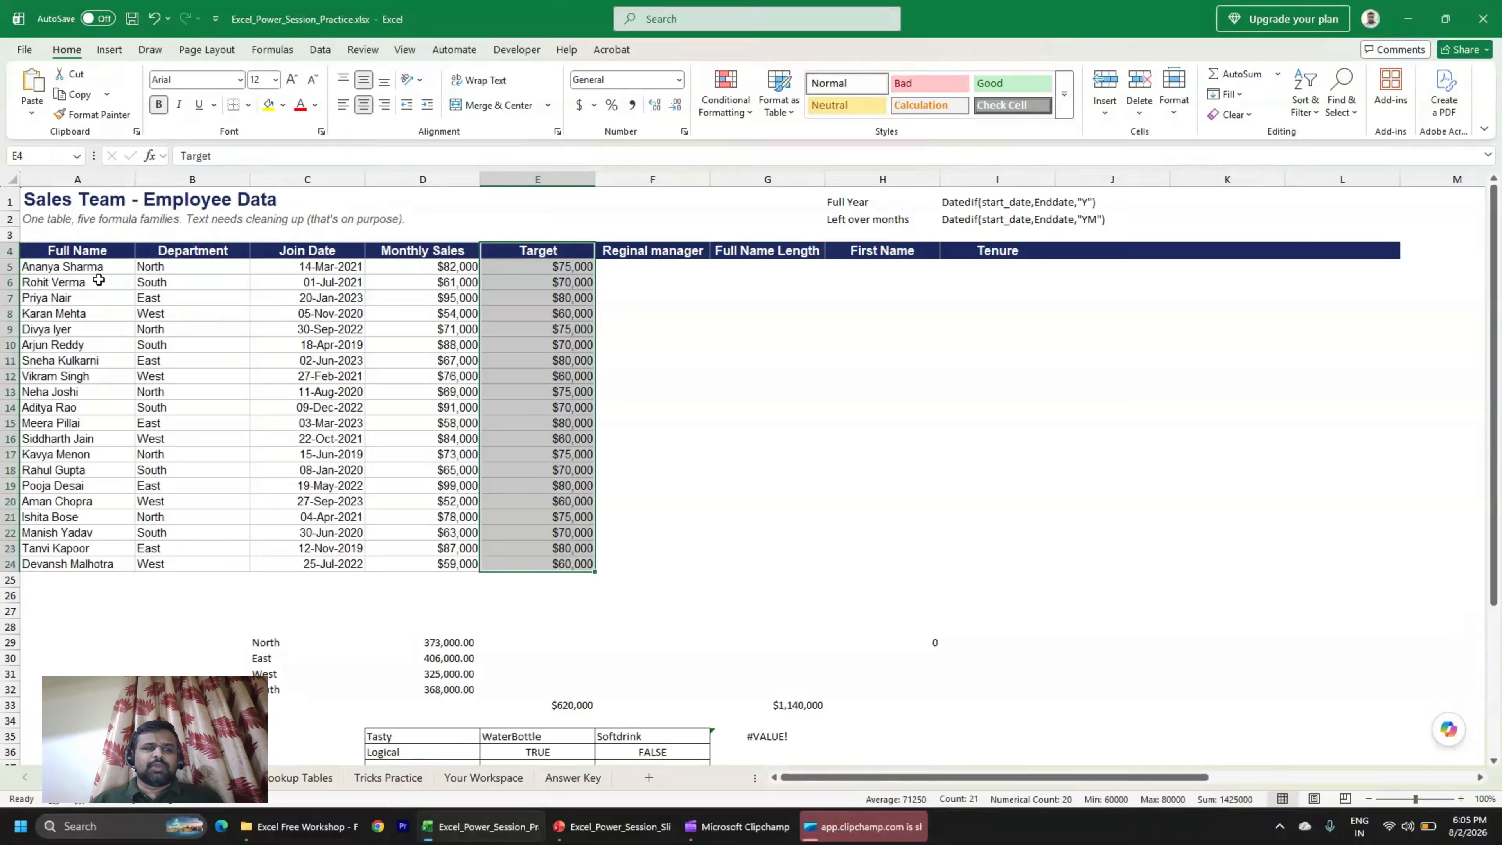
pyautogui.click(95, 267)
pyautogui.click(176, 268)
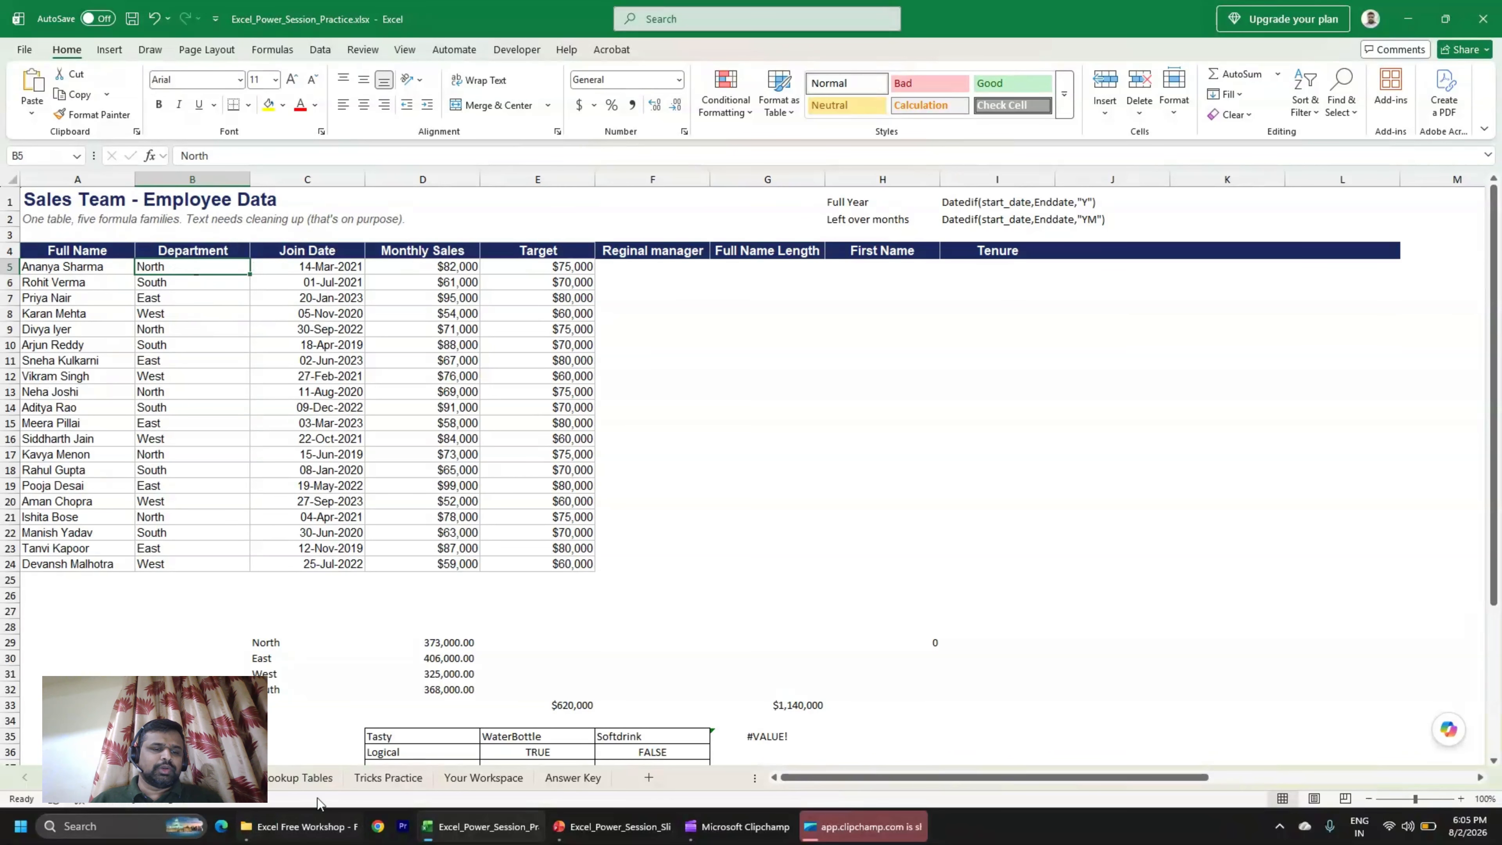
pyautogui.click(308, 782)
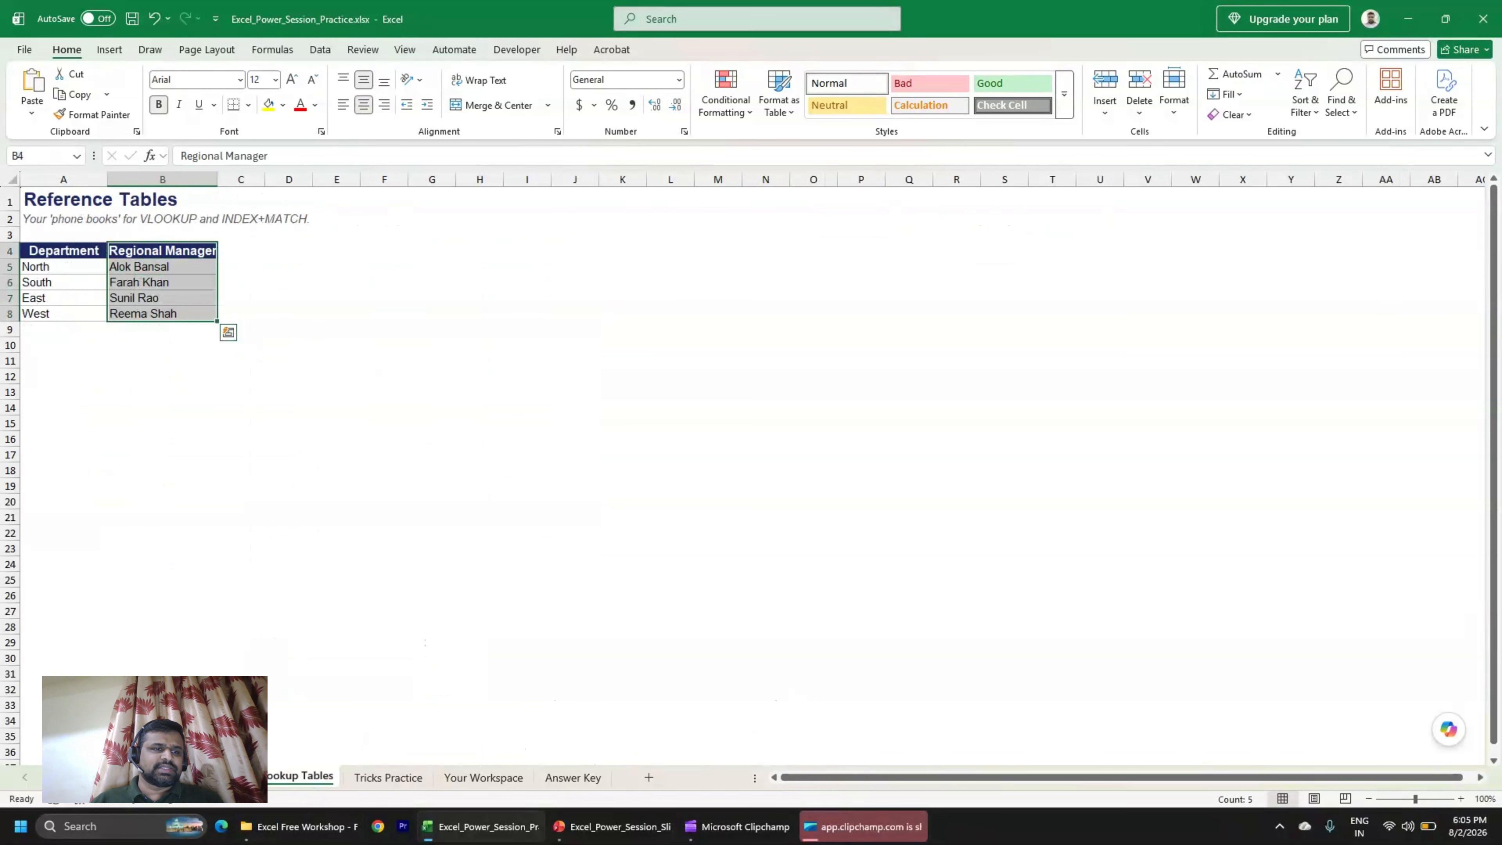
pyautogui.click(50, 271)
pyautogui.click(137, 268)
# Copy the North department's regional manager from the Lookup Tables sheet into F5 of the employee table.
pyautogui.click(223, 780)
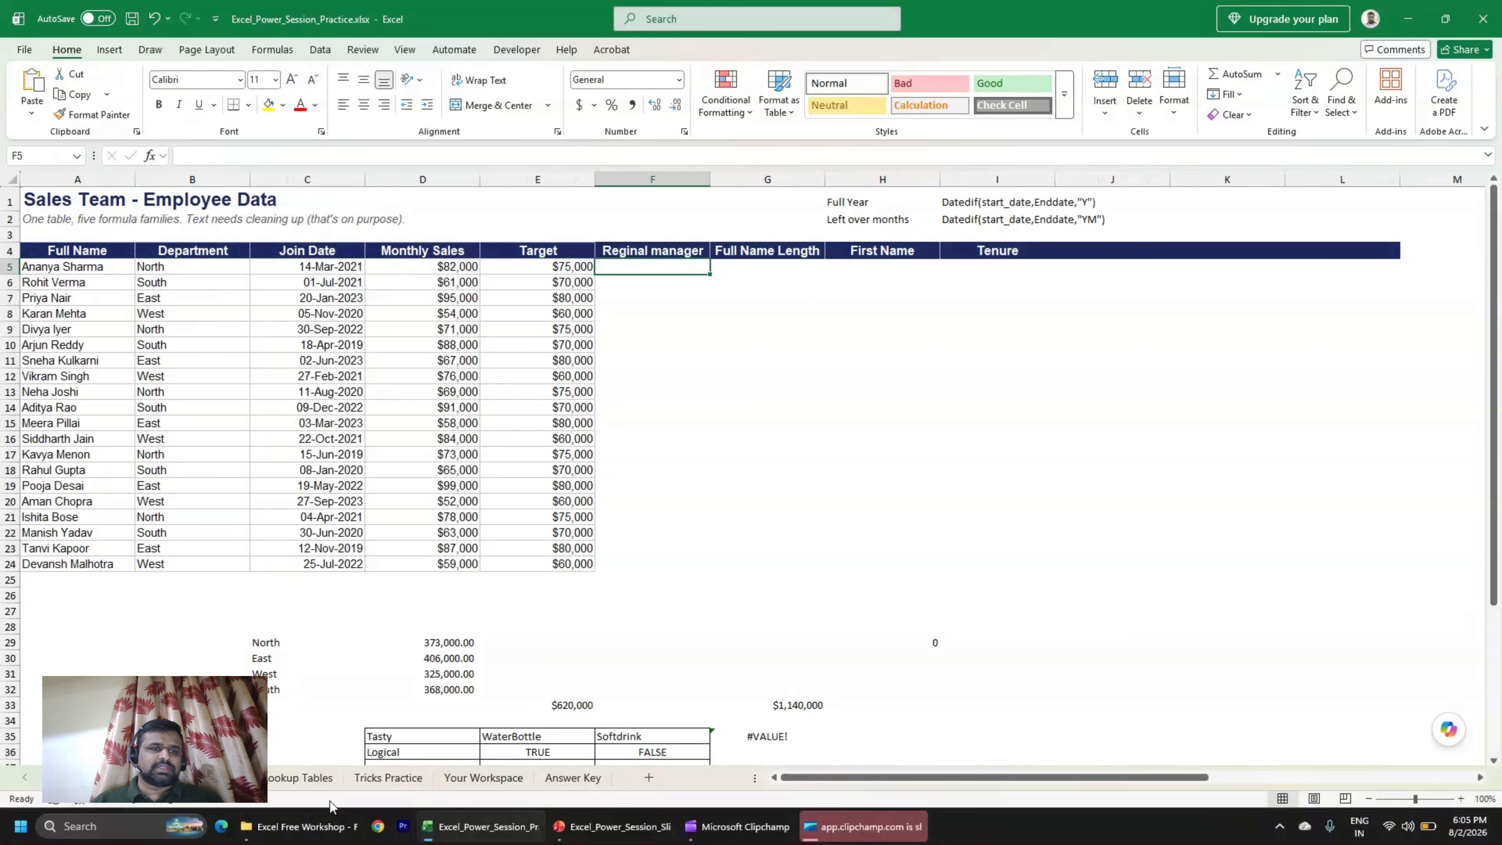
pyautogui.click(301, 778)
pyautogui.hotkey('ctrl', 'c')
pyautogui.hotkey('ctrl', 'pageup')
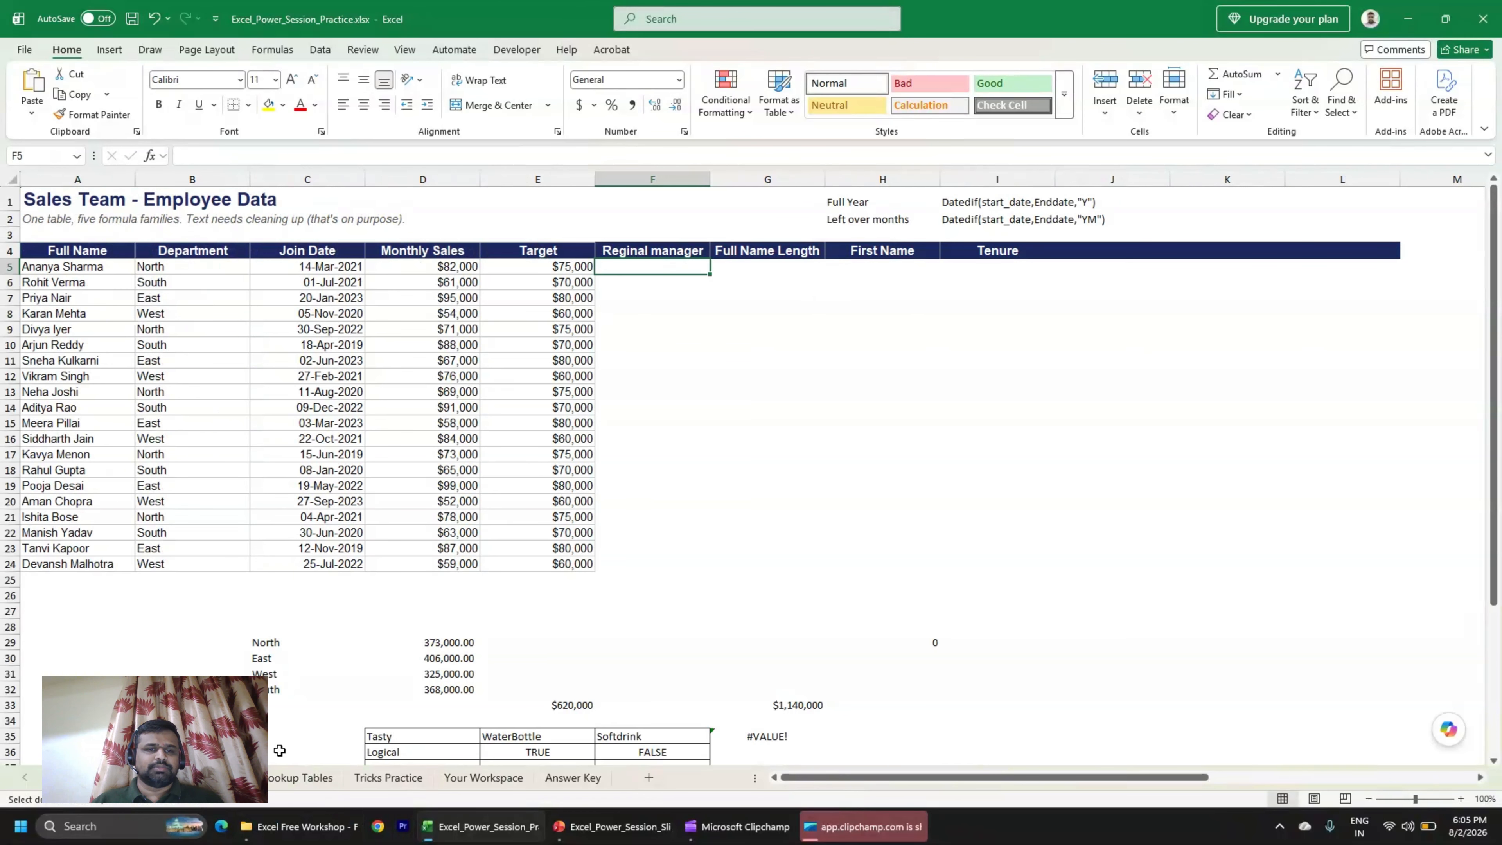
pyautogui.hotkey('ctrl', 'v')
pyautogui.click(178, 331)
pyautogui.press('BackSpace')
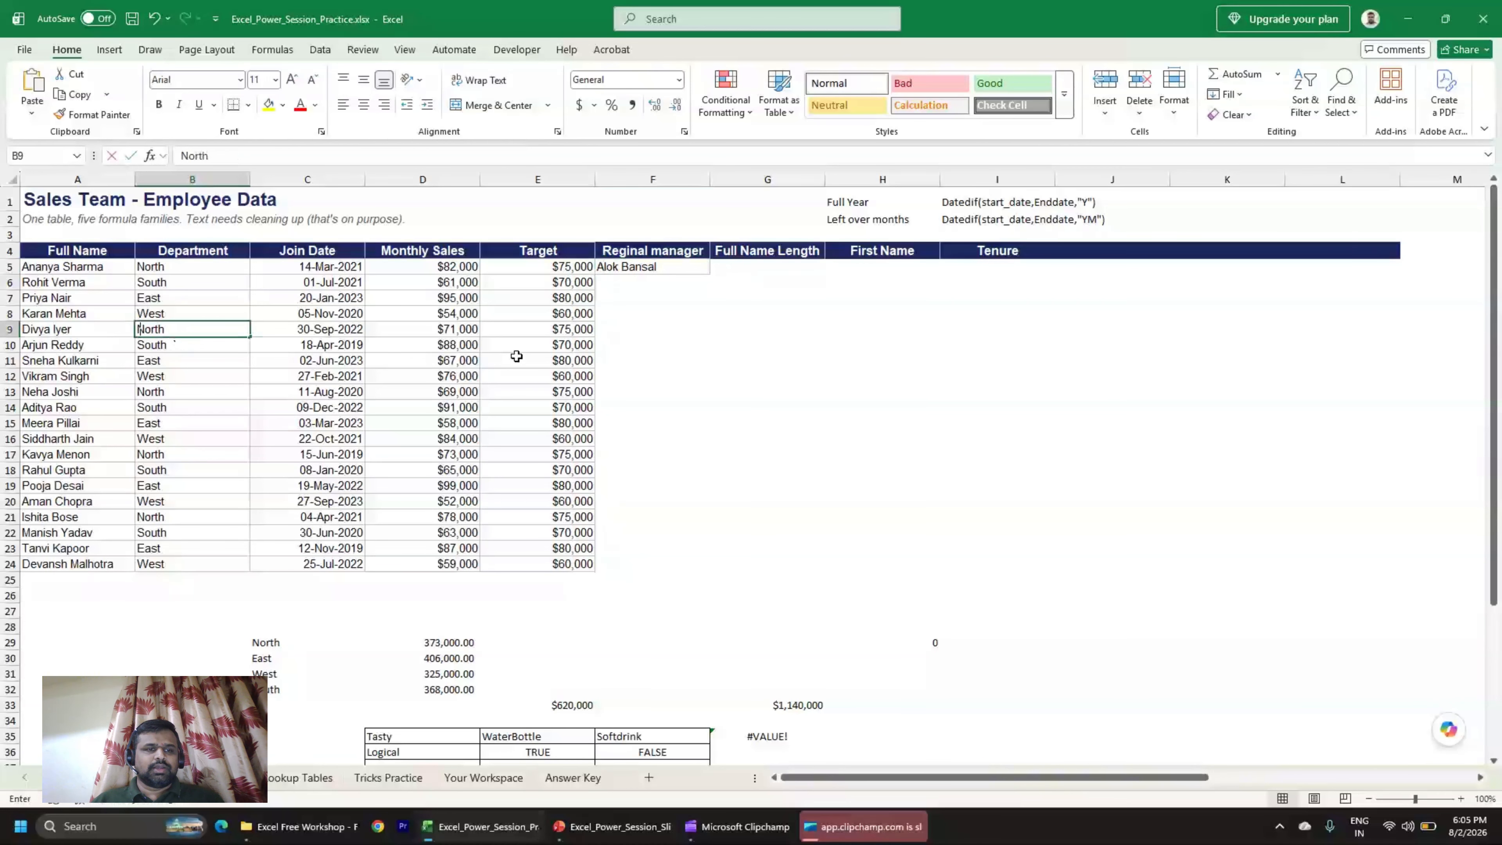
pyautogui.press('Escape')
pyautogui.hotkey('shift', 'space')
pyautogui.click(620, 331)
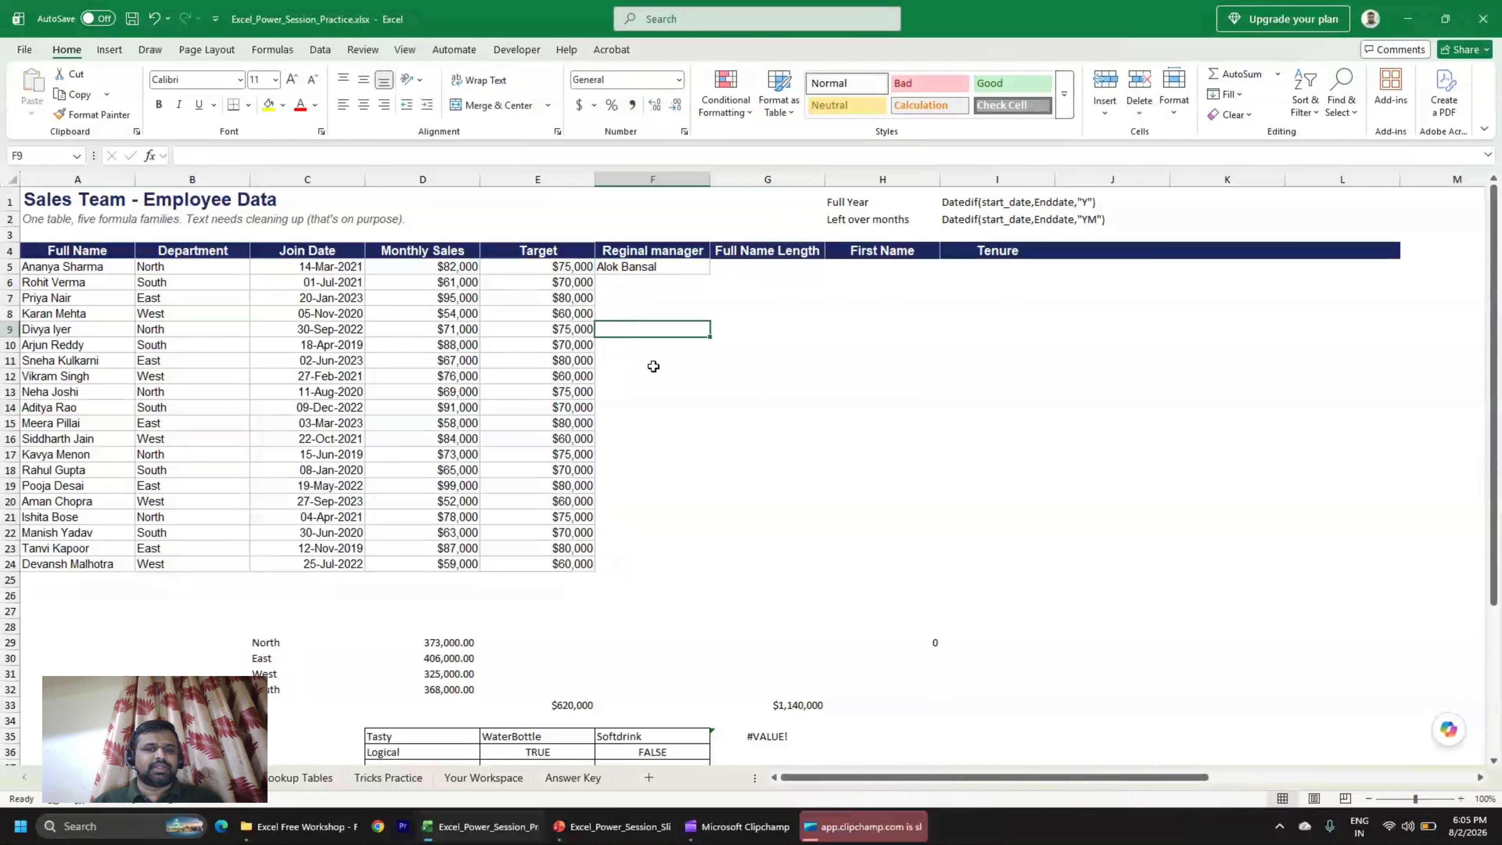
# Copy the regional manager from F5 into F9 for the next North employee.
pyautogui.click(638, 266)
pyautogui.hotkey('ctrl', 'c')
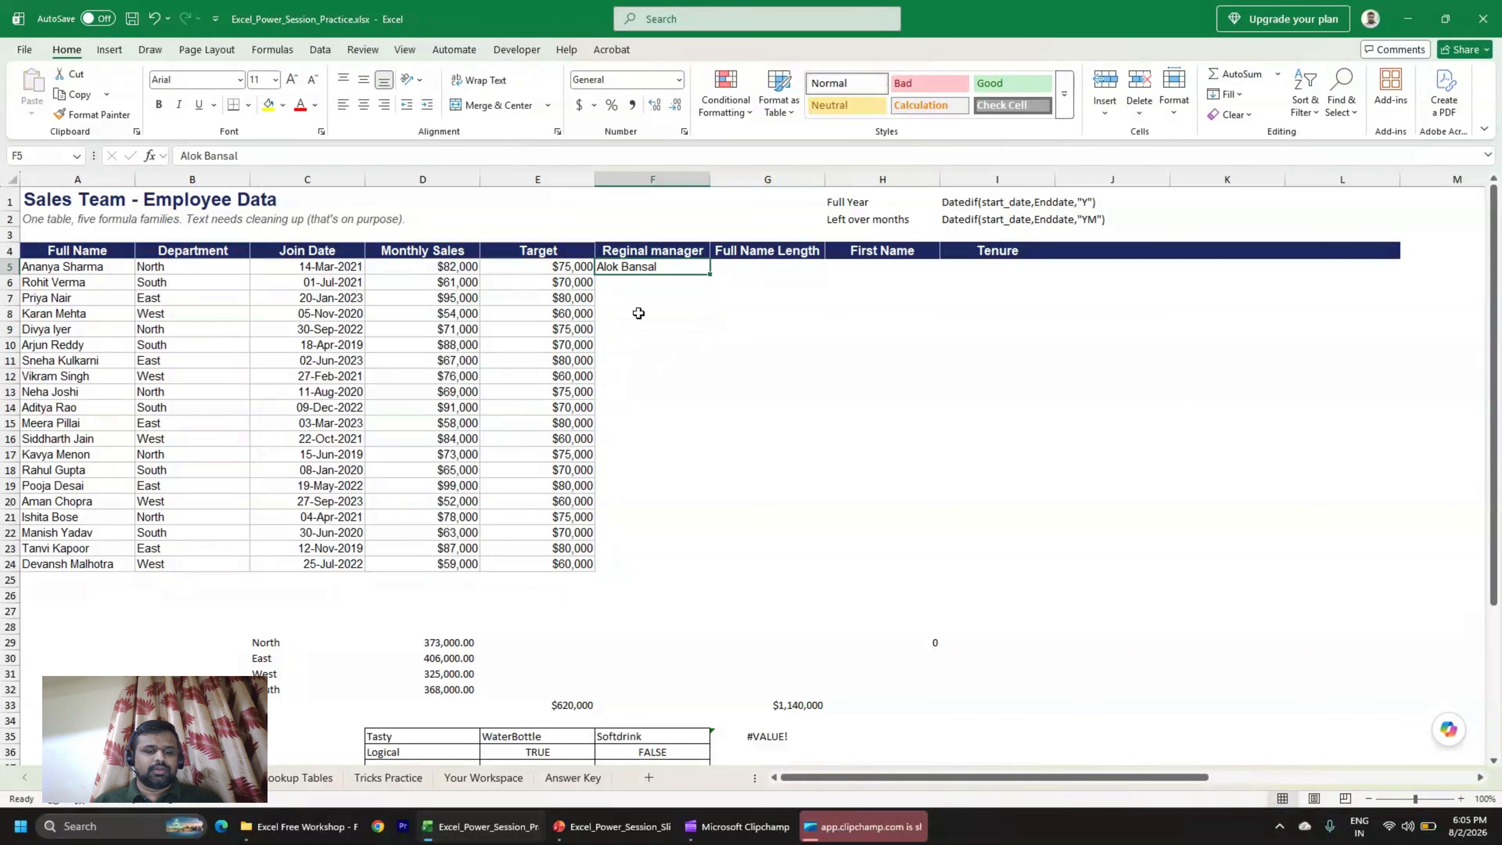
pyautogui.click(615, 316)
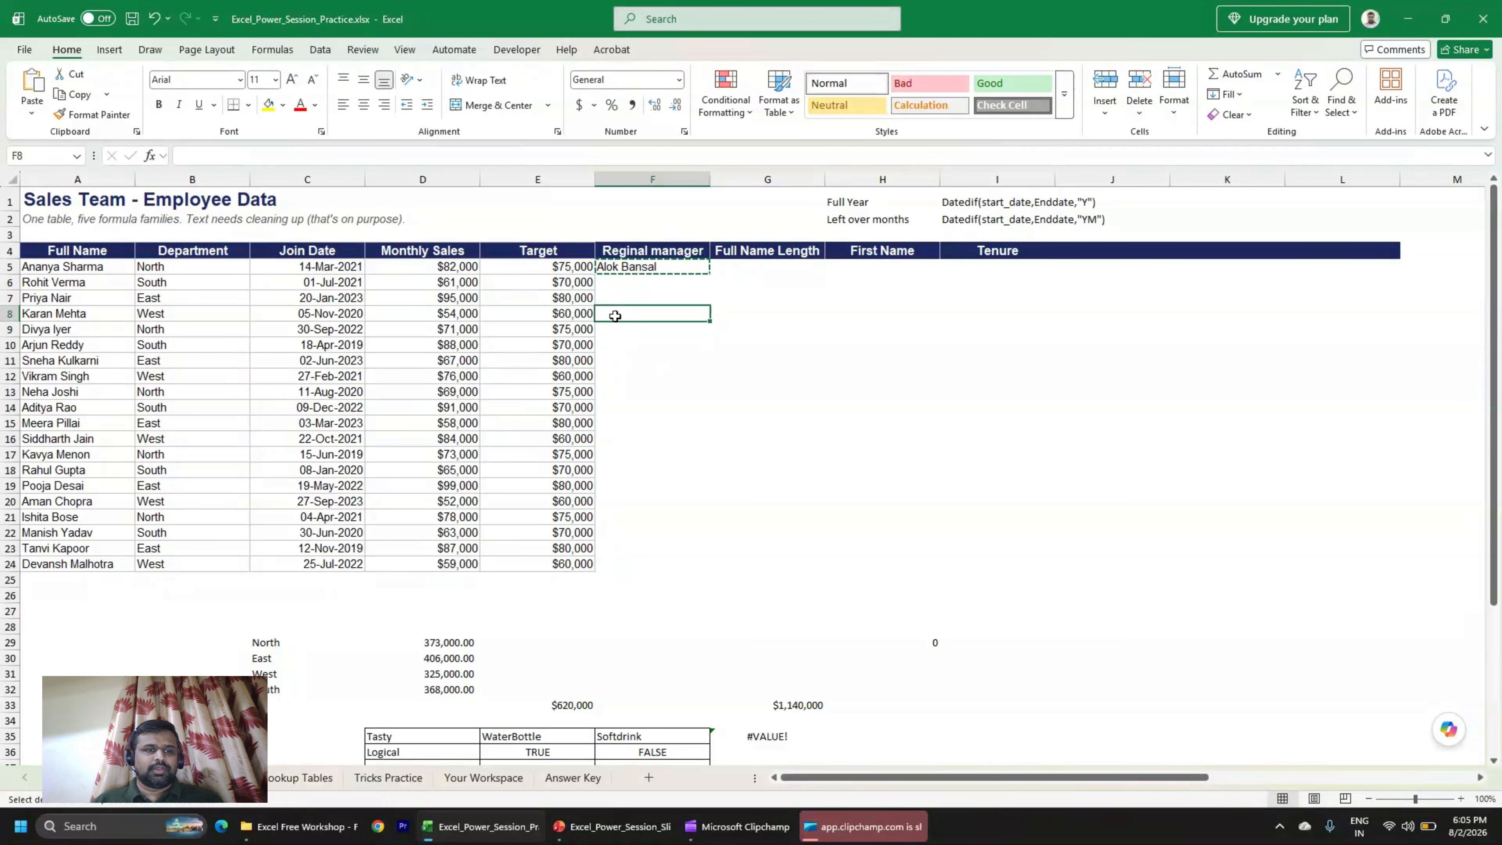
pyautogui.click(171, 331)
pyautogui.hotkey('shift', 'space')
pyautogui.click(641, 330)
pyautogui.hotkey('ctrl', 'v')
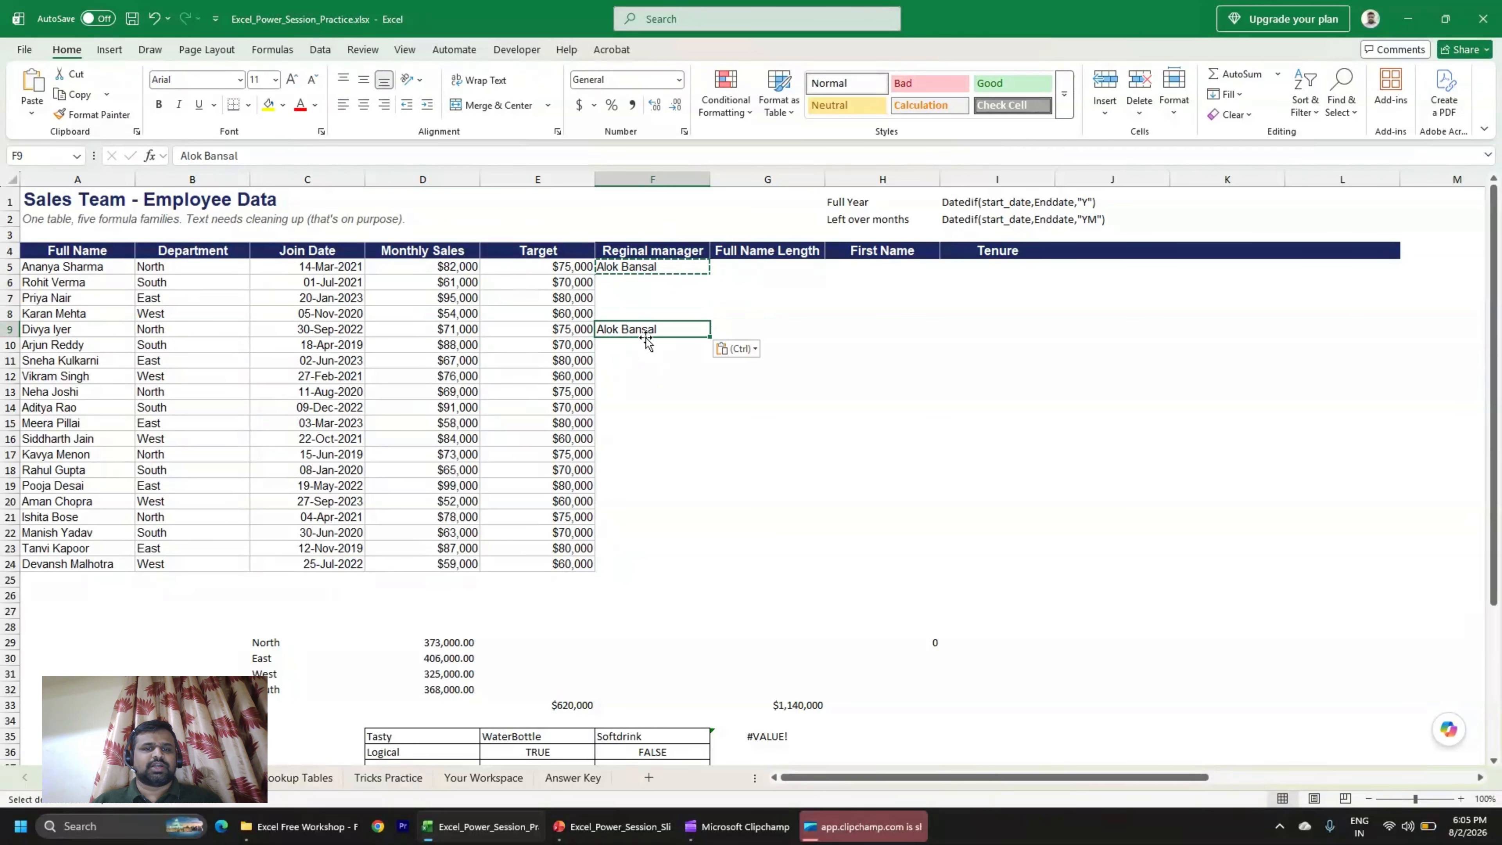
pyautogui.press('Escape')
pyautogui.hotkey('shift', 'space')
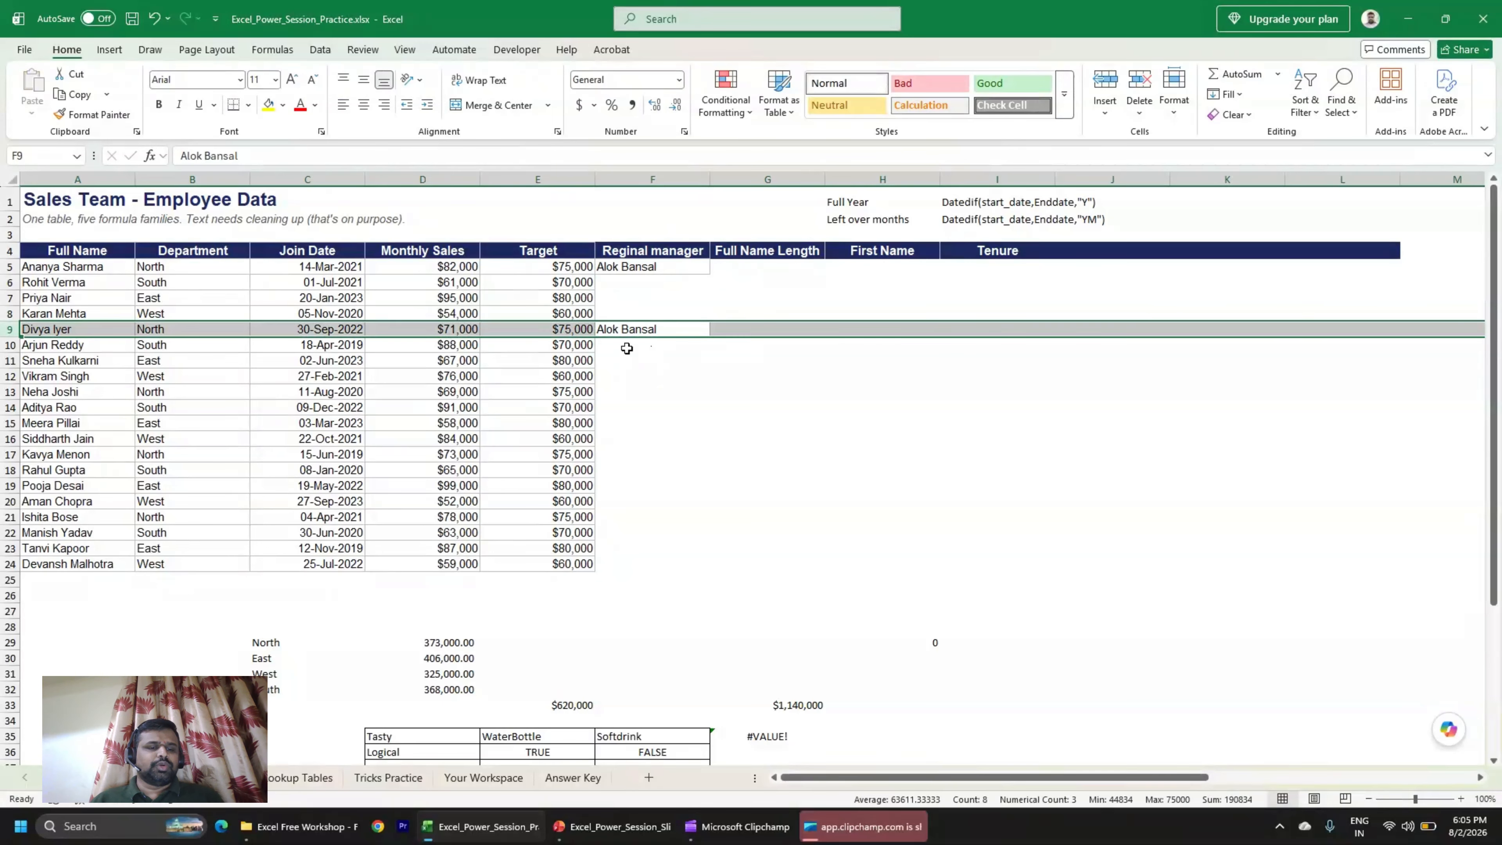
# Revisit the department-to-manager pairs on the Lookup Tables sheet and compare them with the empty cells of the employee table.
pyautogui.click(279, 779)
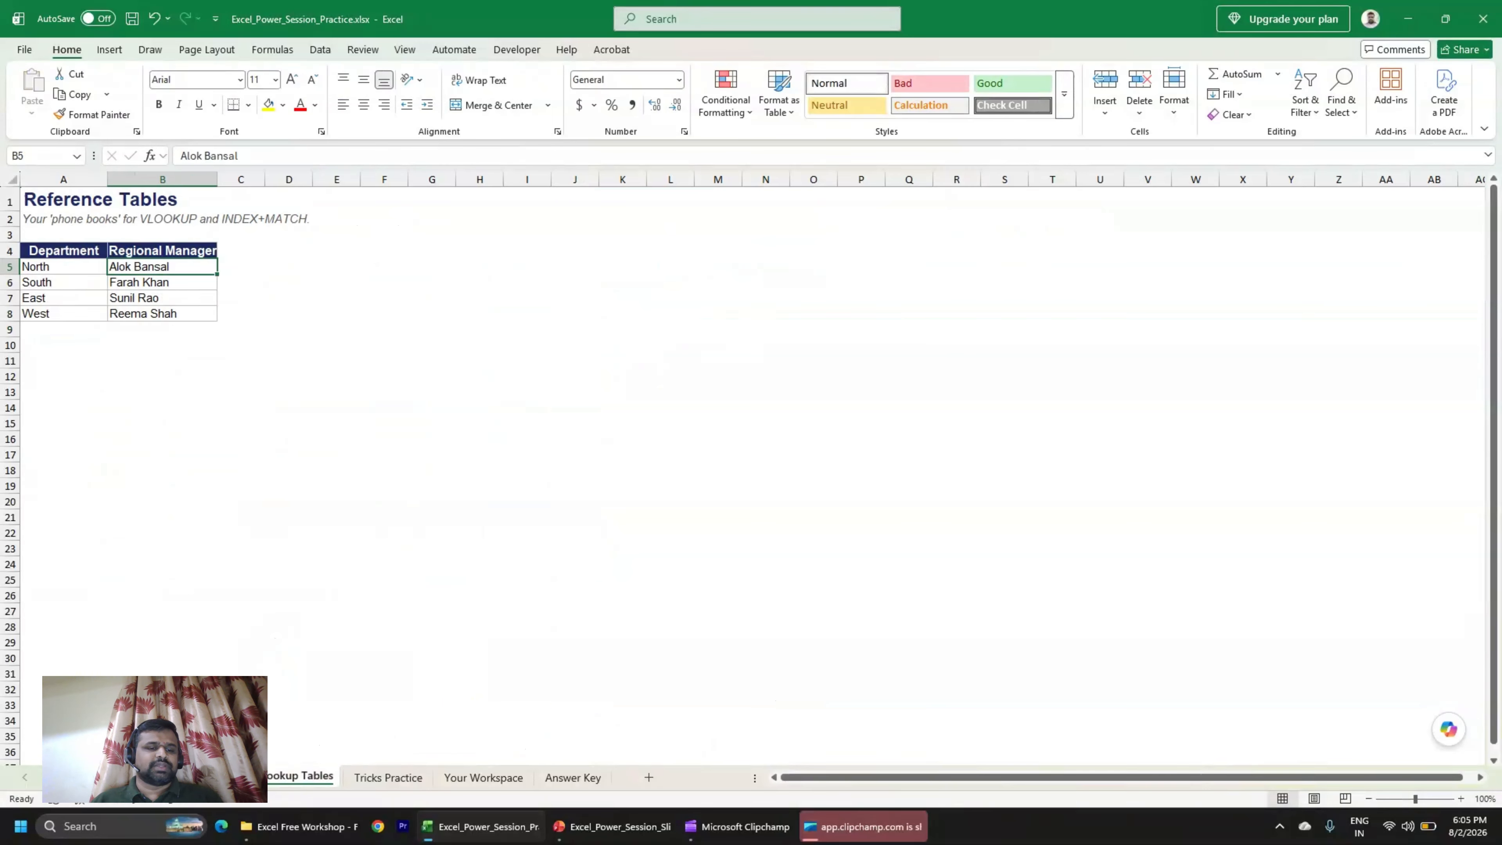
pyautogui.hotkey('ctrl', 'pageup')
pyautogui.hotkey('ctrl', 'Up')
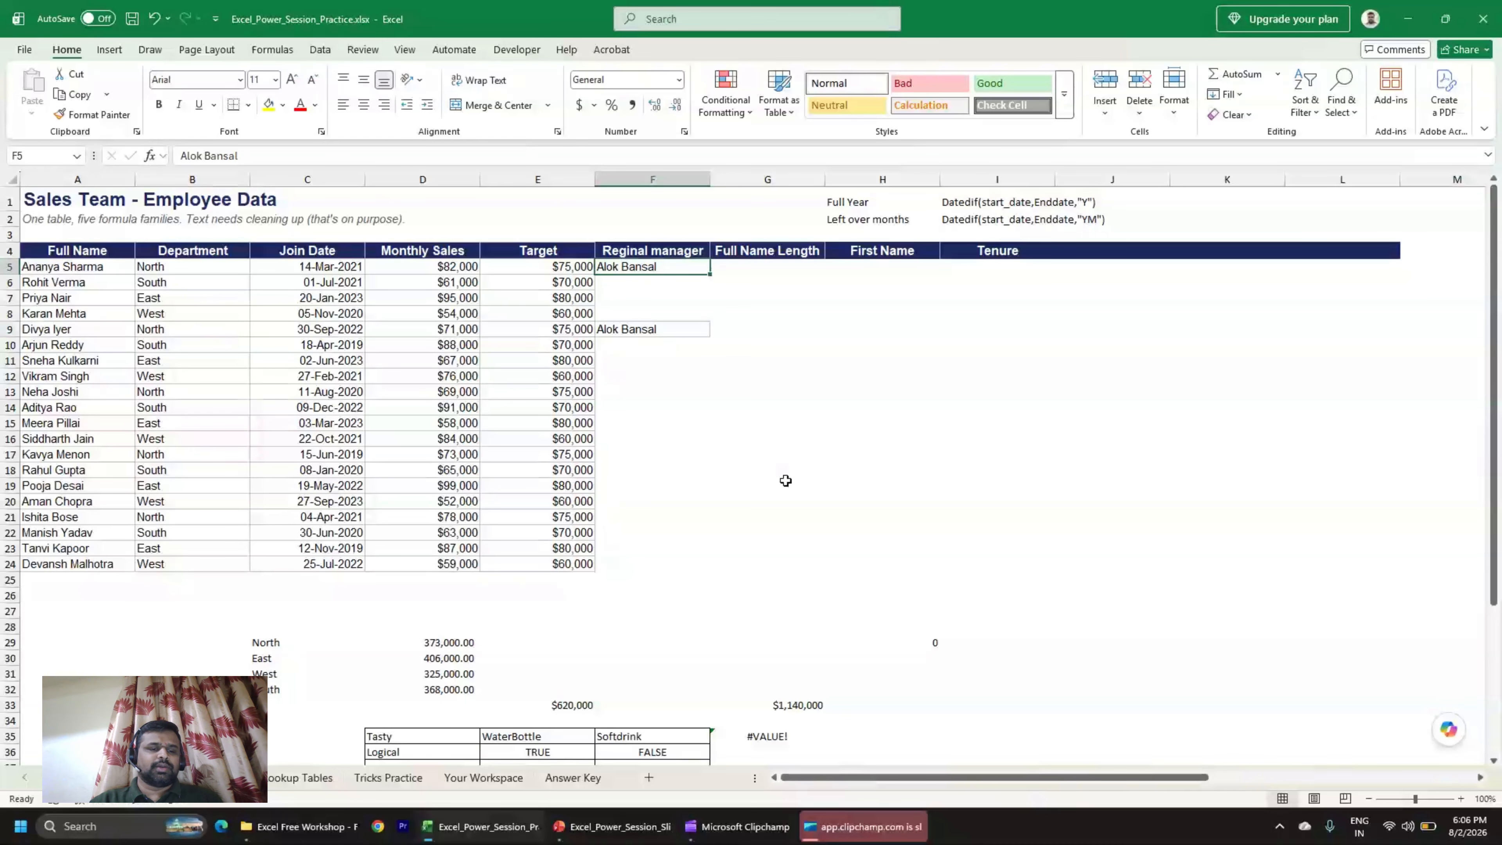
pyautogui.click(310, 786)
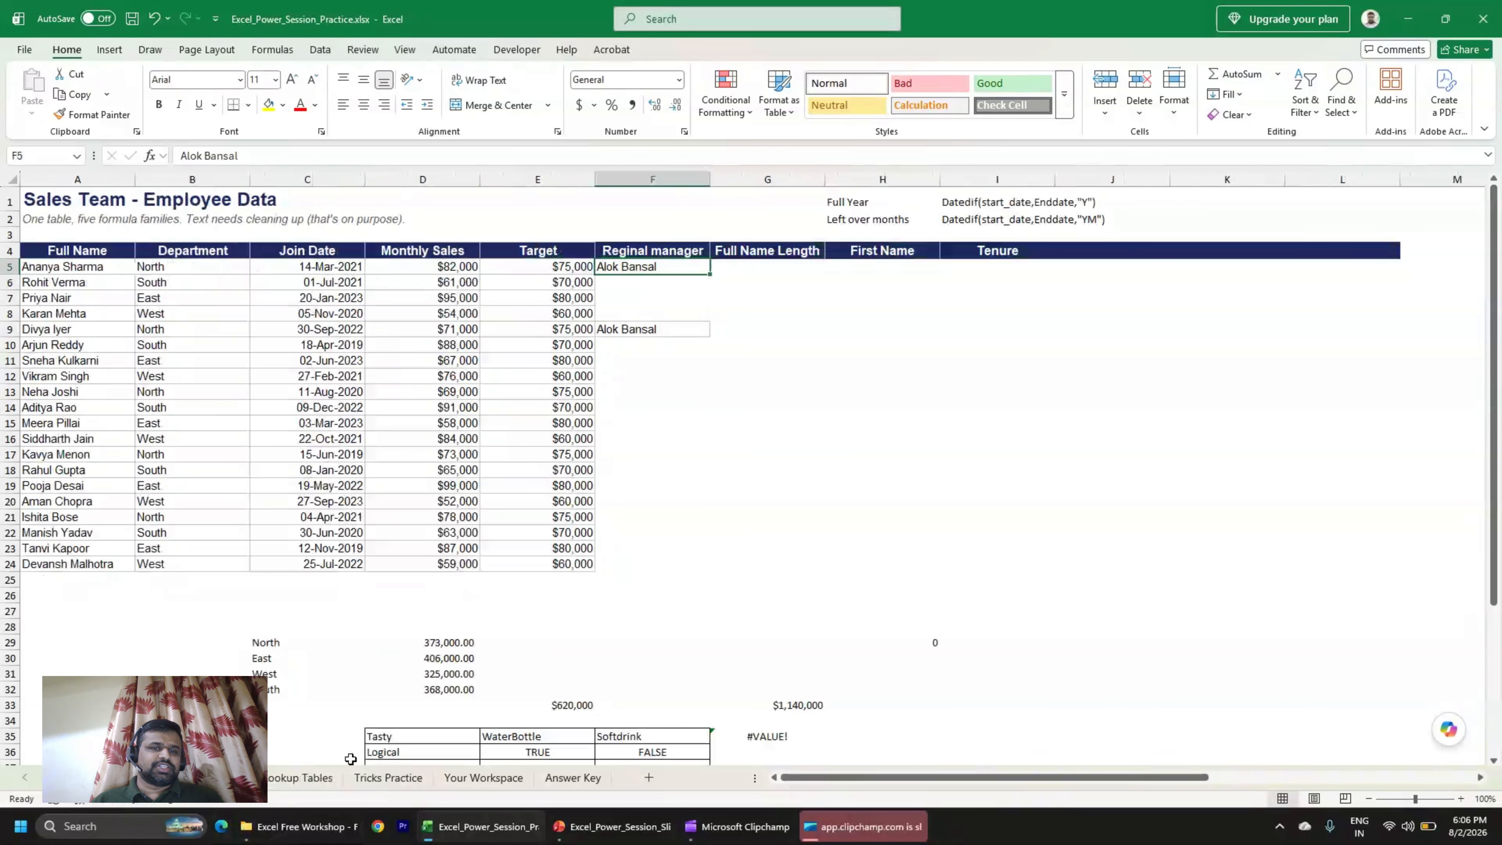
pyautogui.hotkey('ctrl', 'pageup')
pyautogui.click(695, 485)
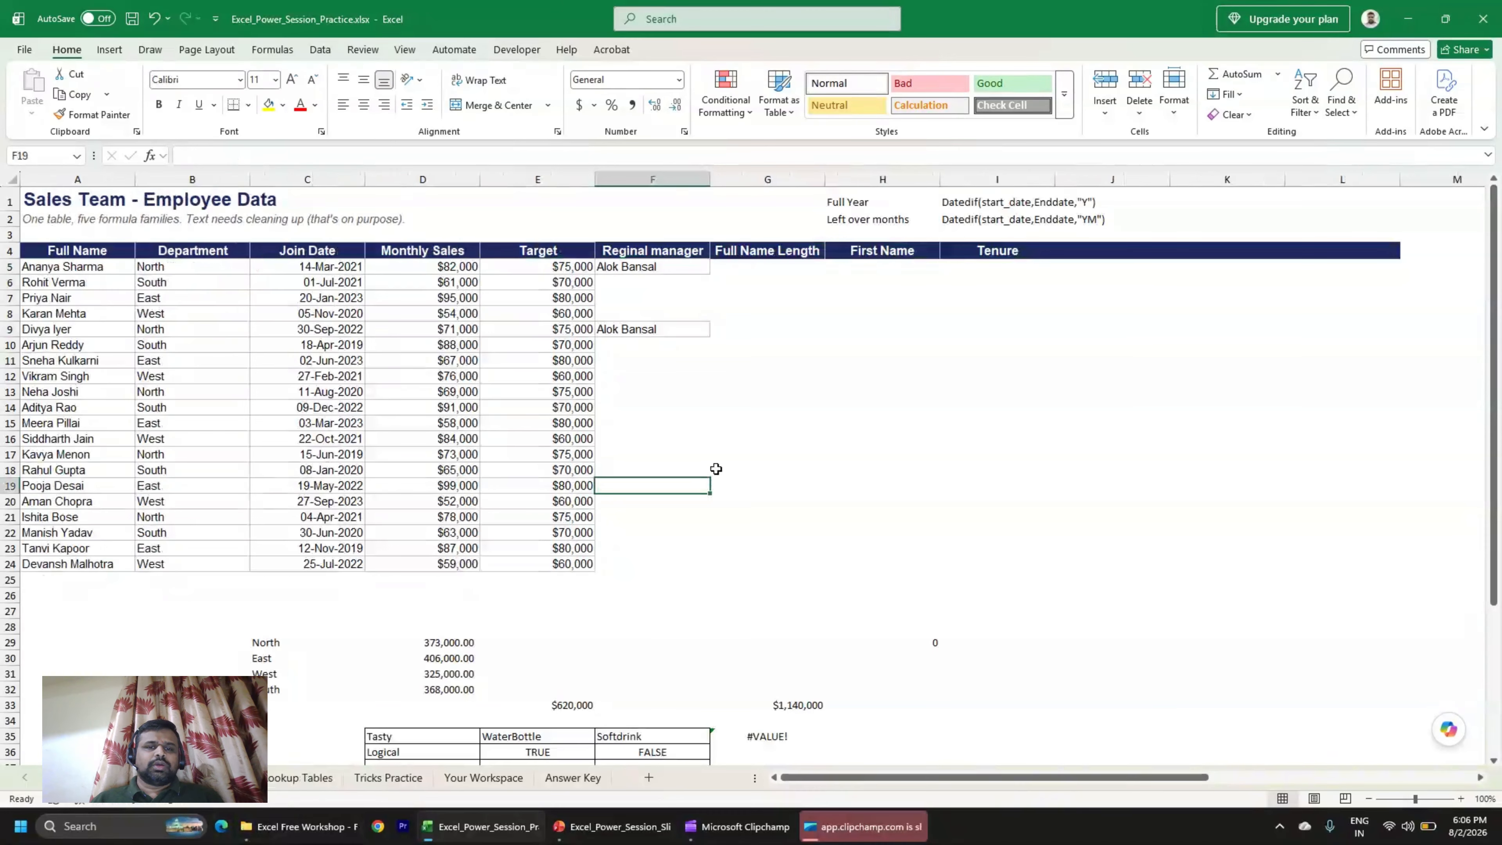
# Replace the pasted manager in F5 with the formula =VLOOKUP(B5,'Lookup Tables'!$A$4:$B$8,2,0).
pyautogui.click(634, 264)
pyautogui.write('=')
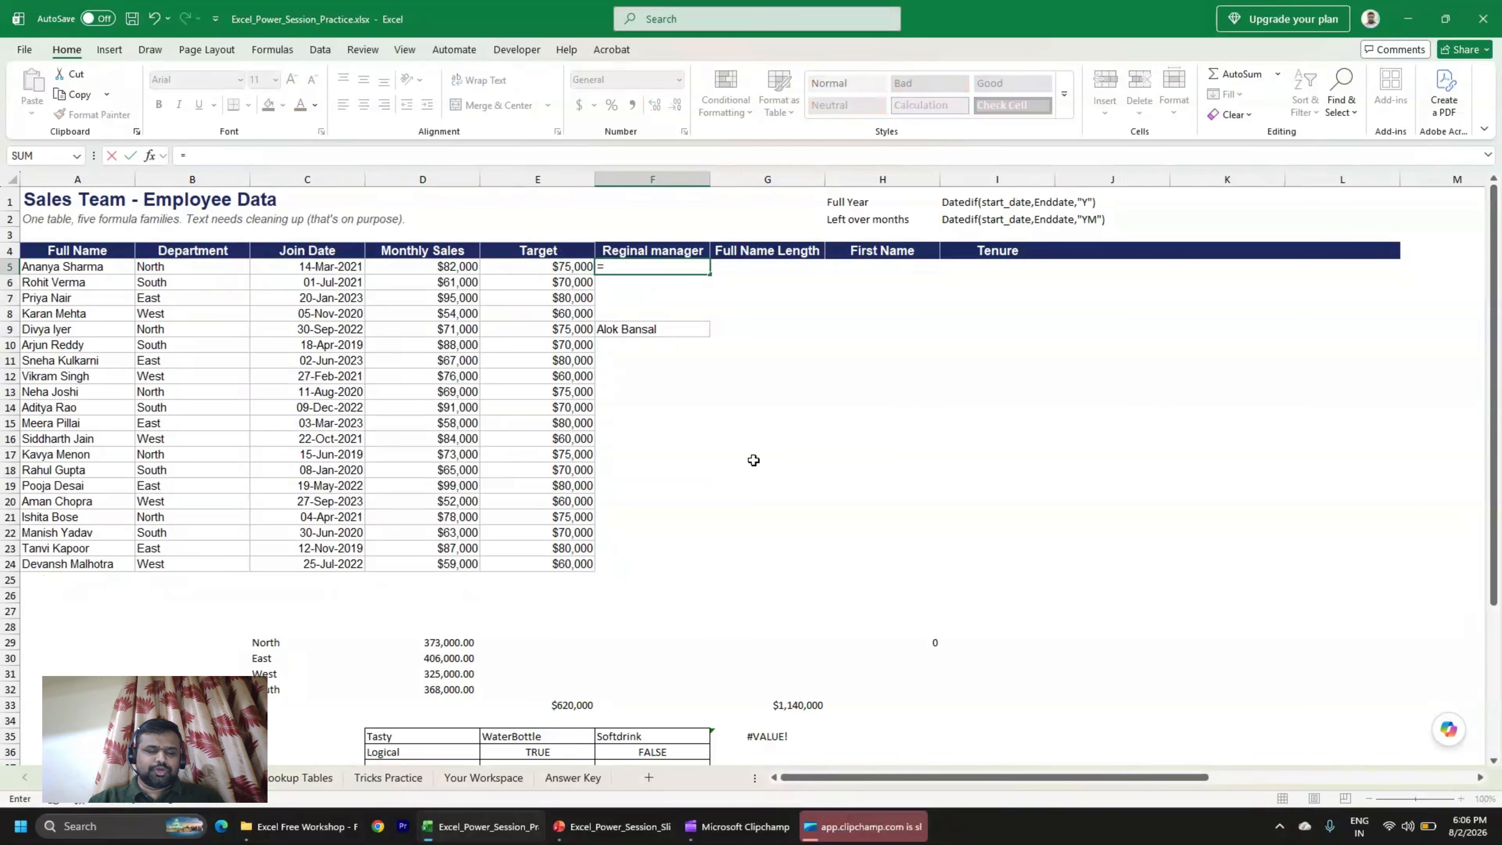
pyautogui.write('VLOOKUP(')
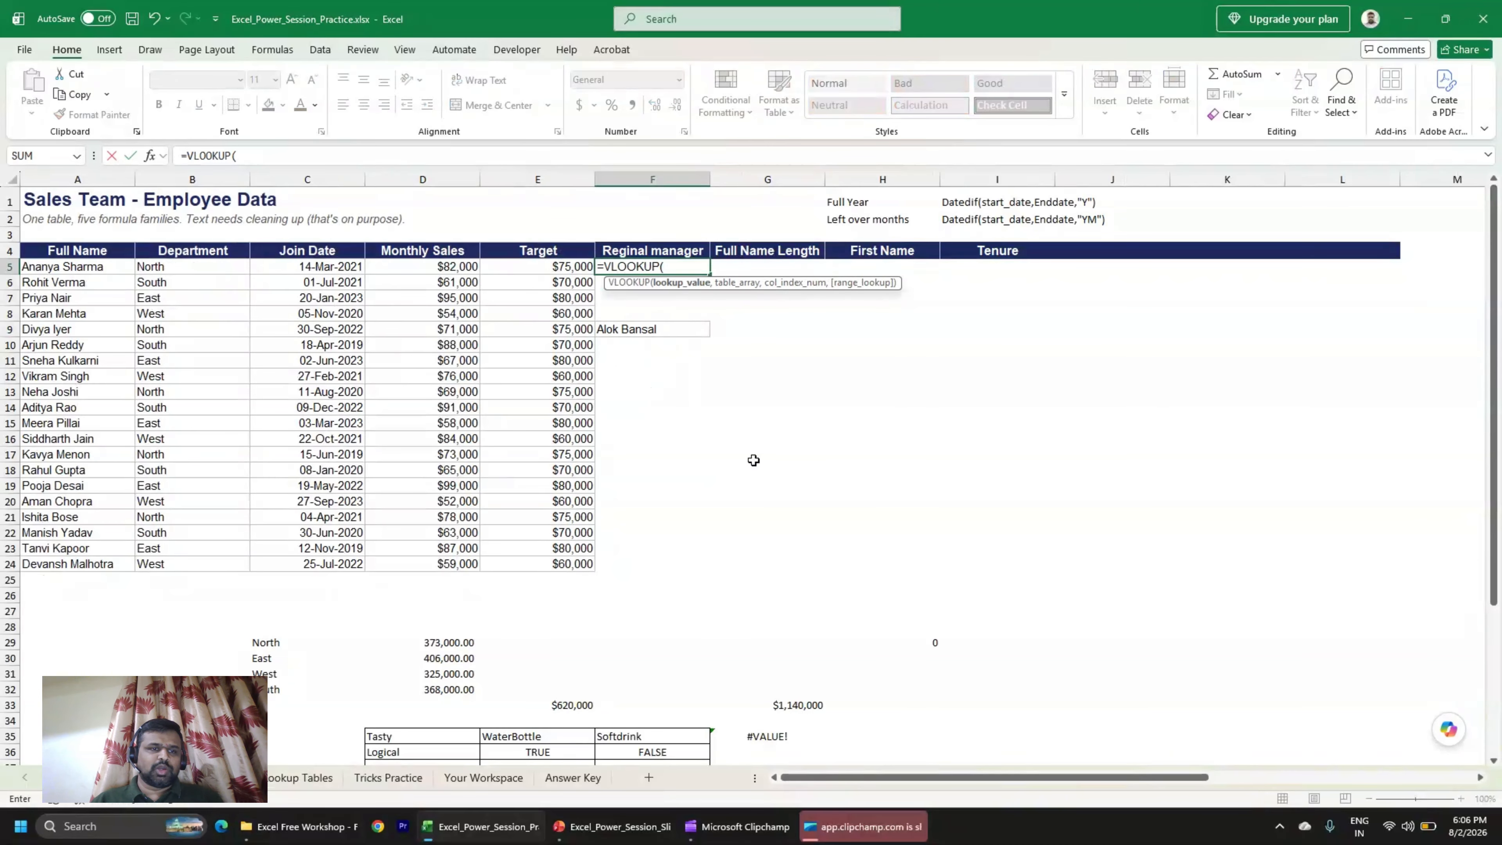
pyautogui.click(179, 271)
pyautogui.write(',')
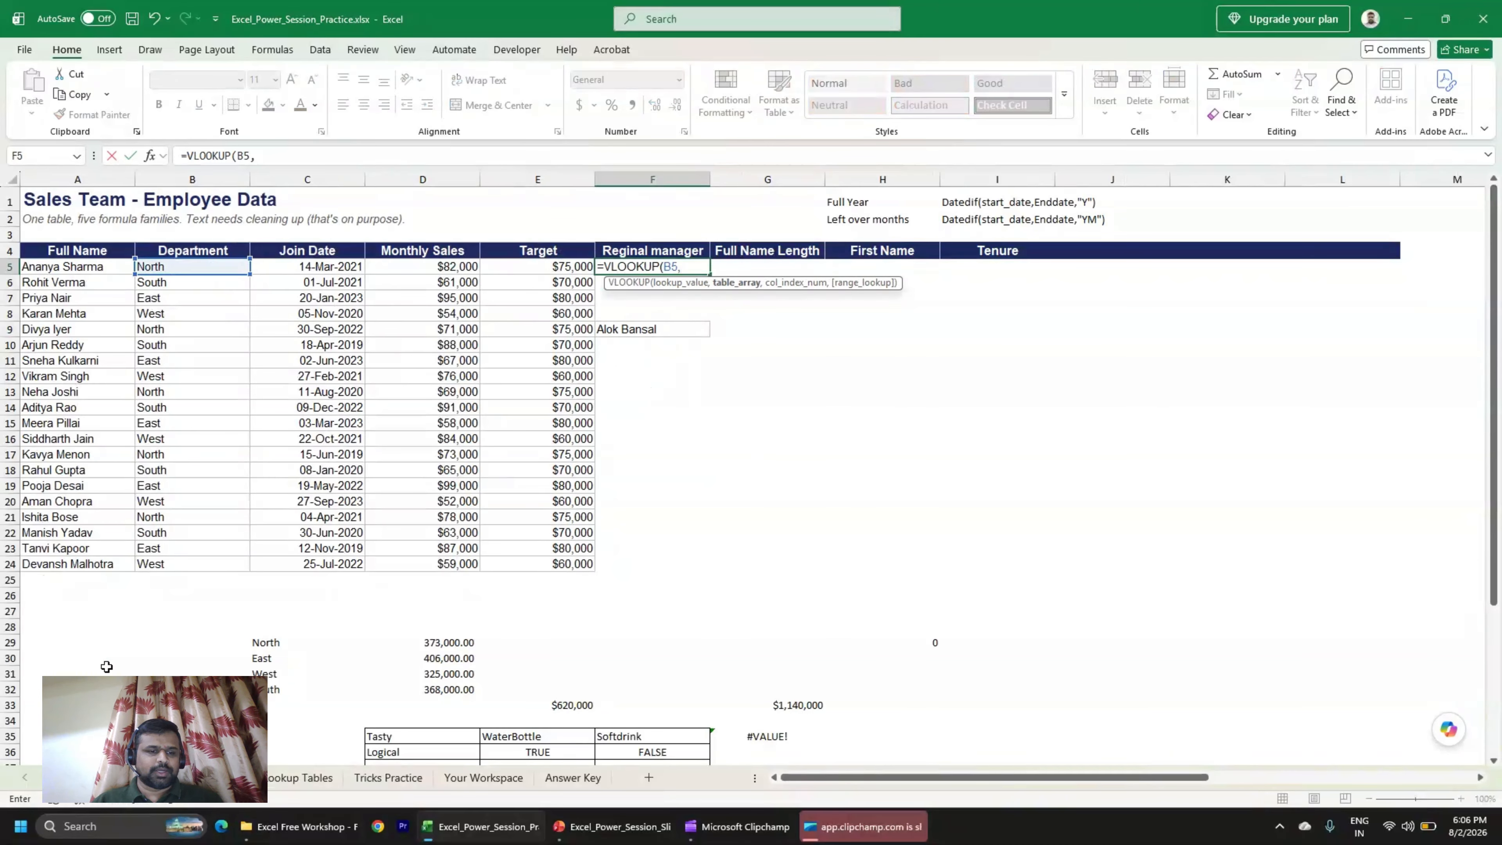
pyautogui.click(298, 778)
pyautogui.moveTo(63, 255); pyautogui.dragTo(148, 314)
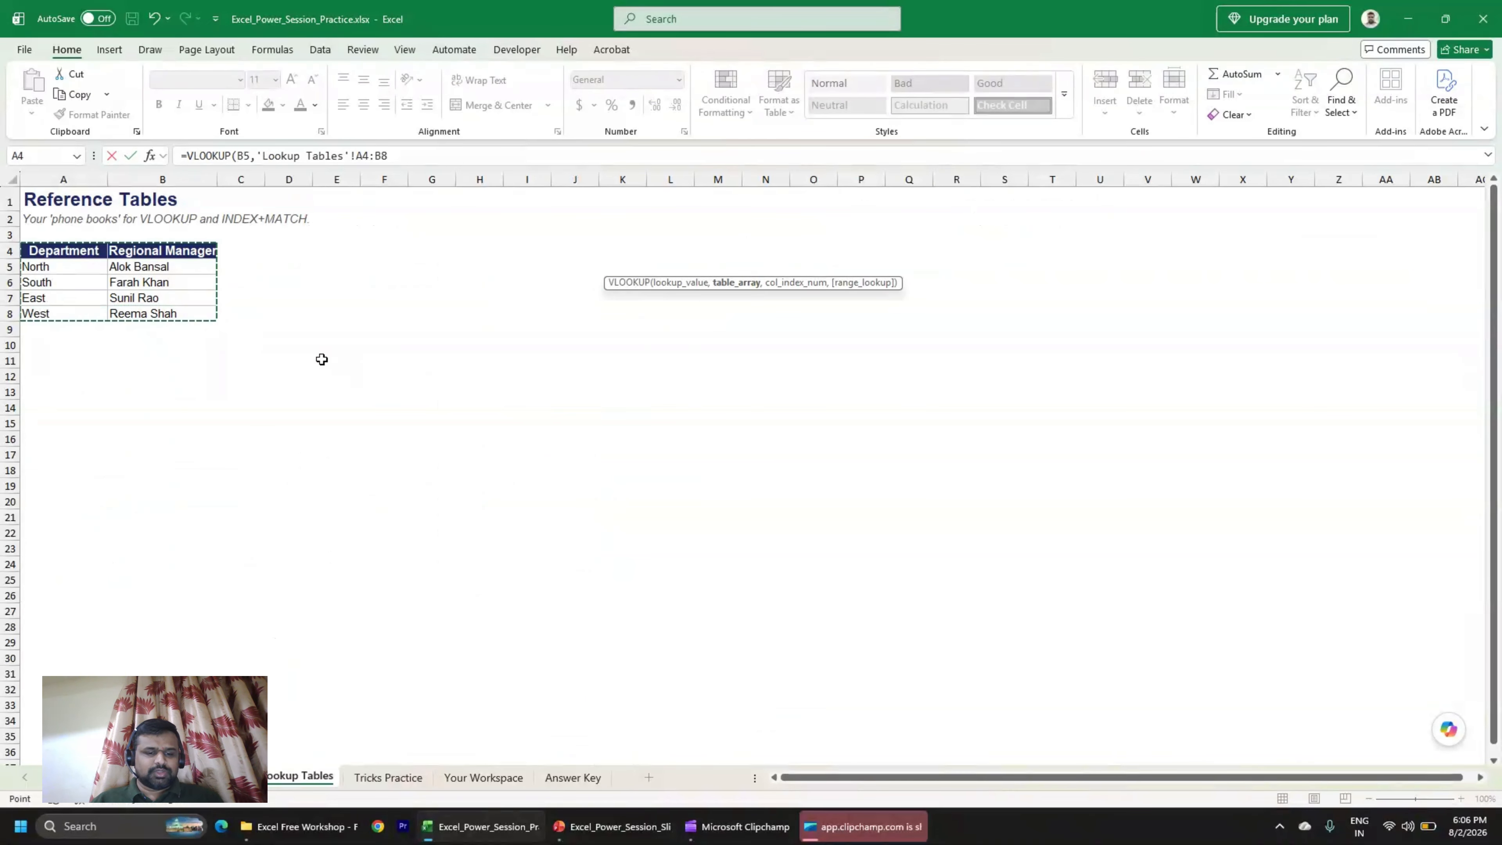
pyautogui.press('F4')
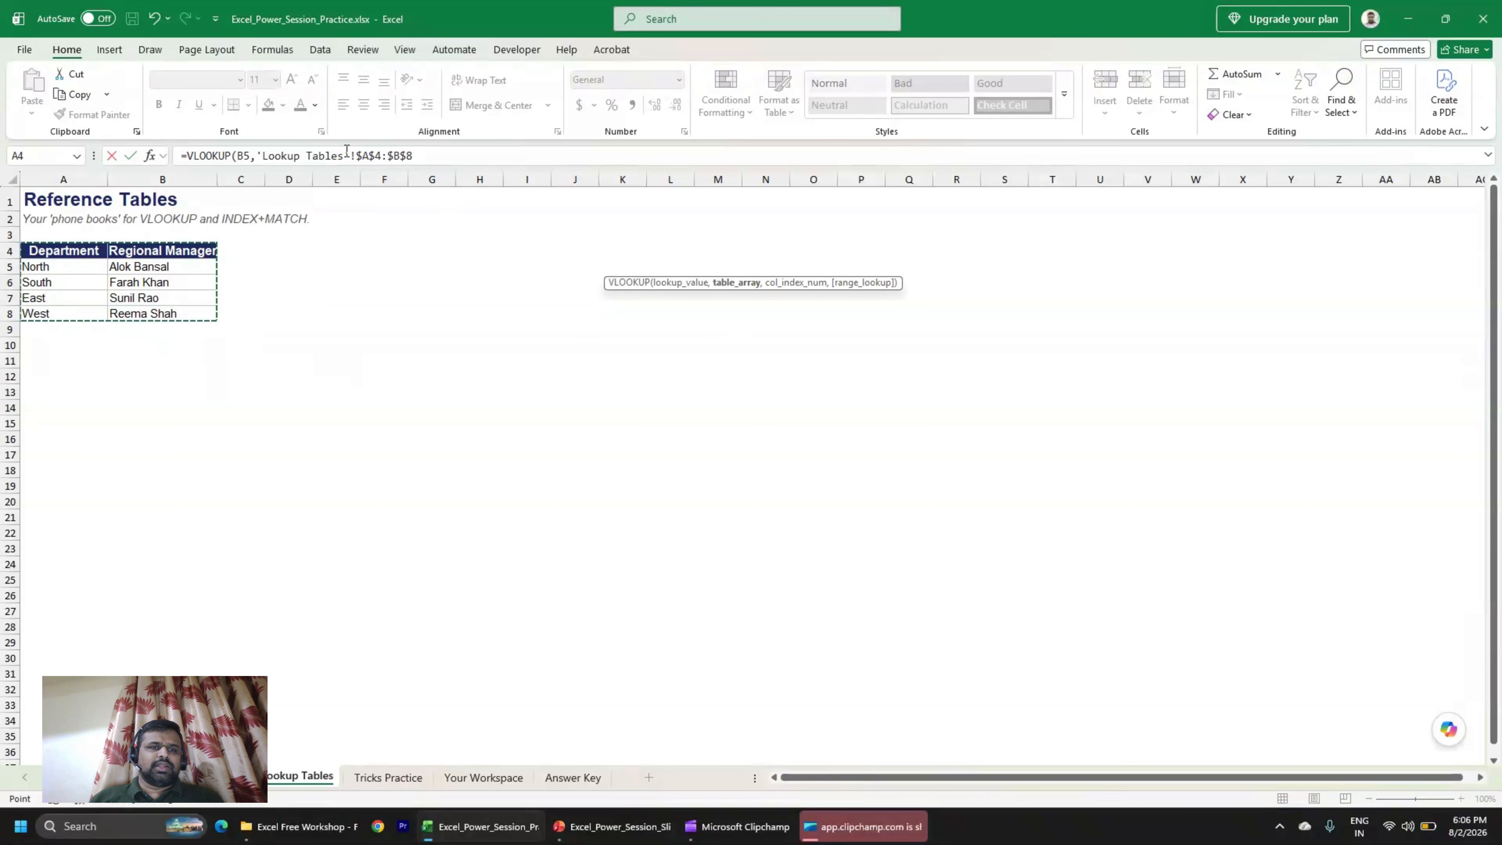
pyautogui.click(431, 156)
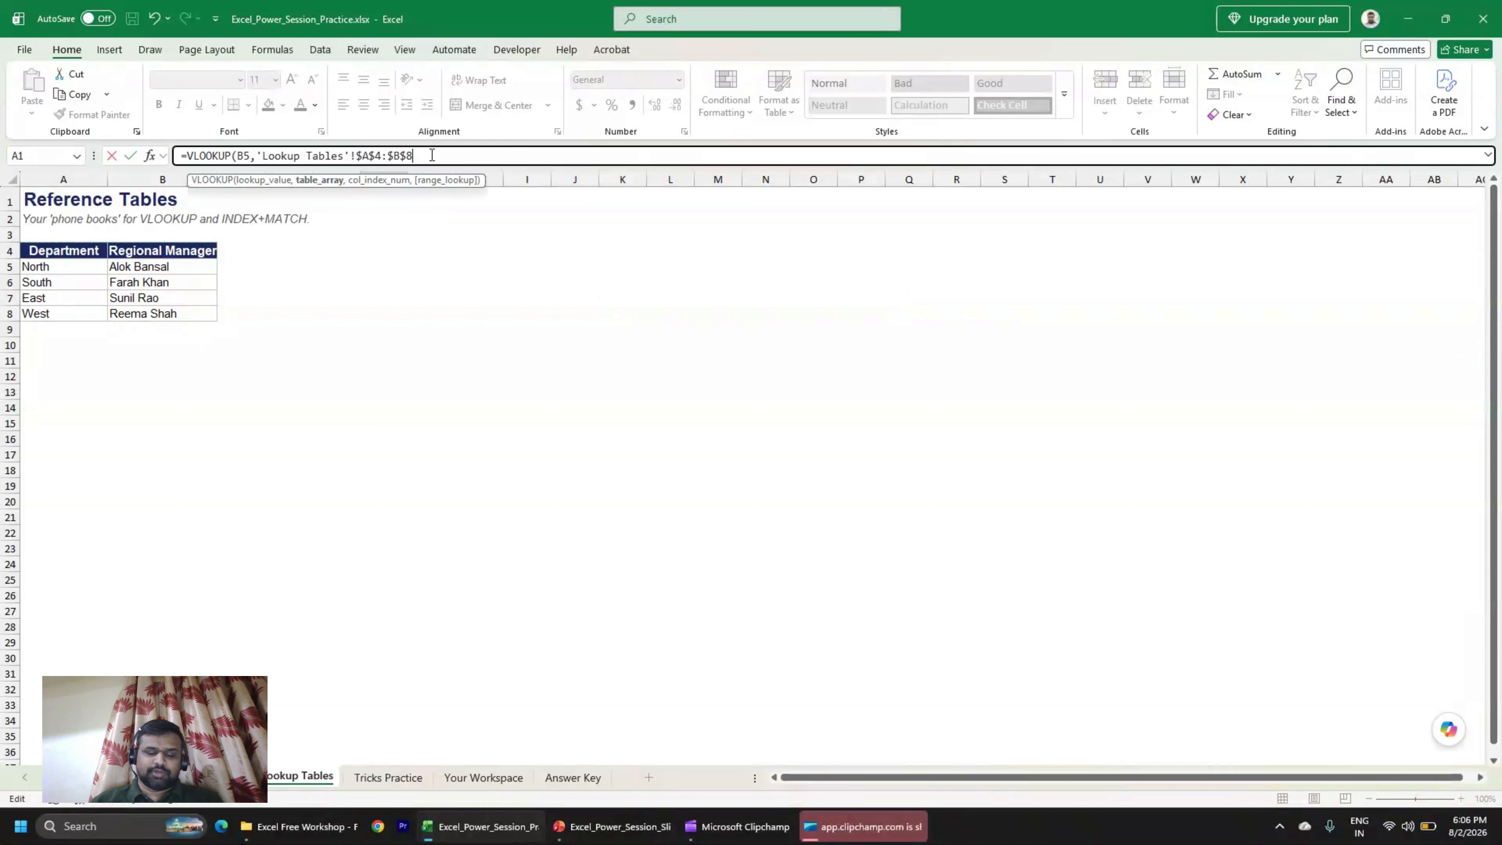
pyautogui.write(',')
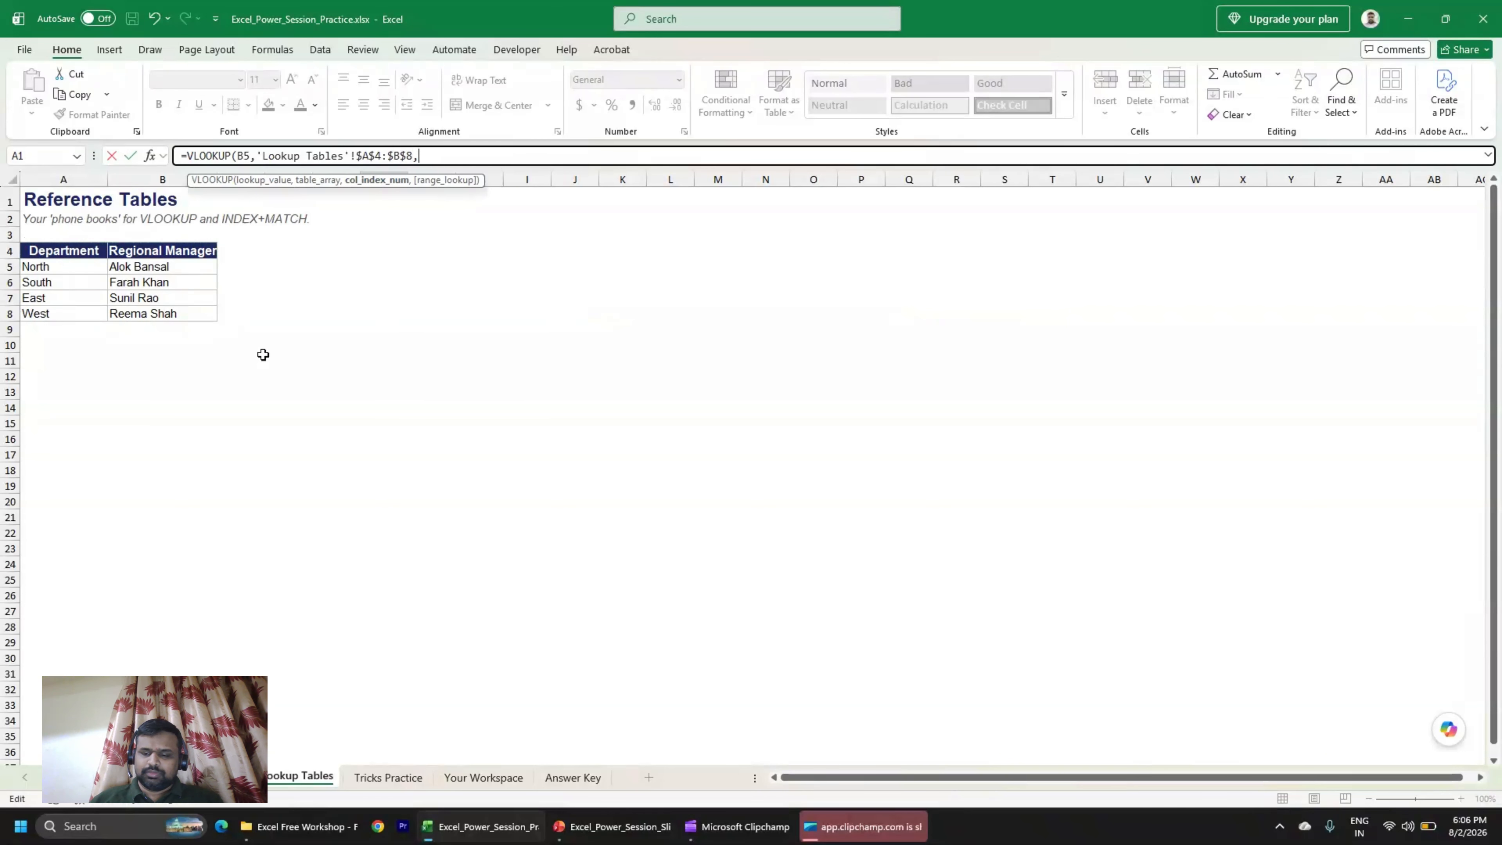
pyautogui.write('2,')
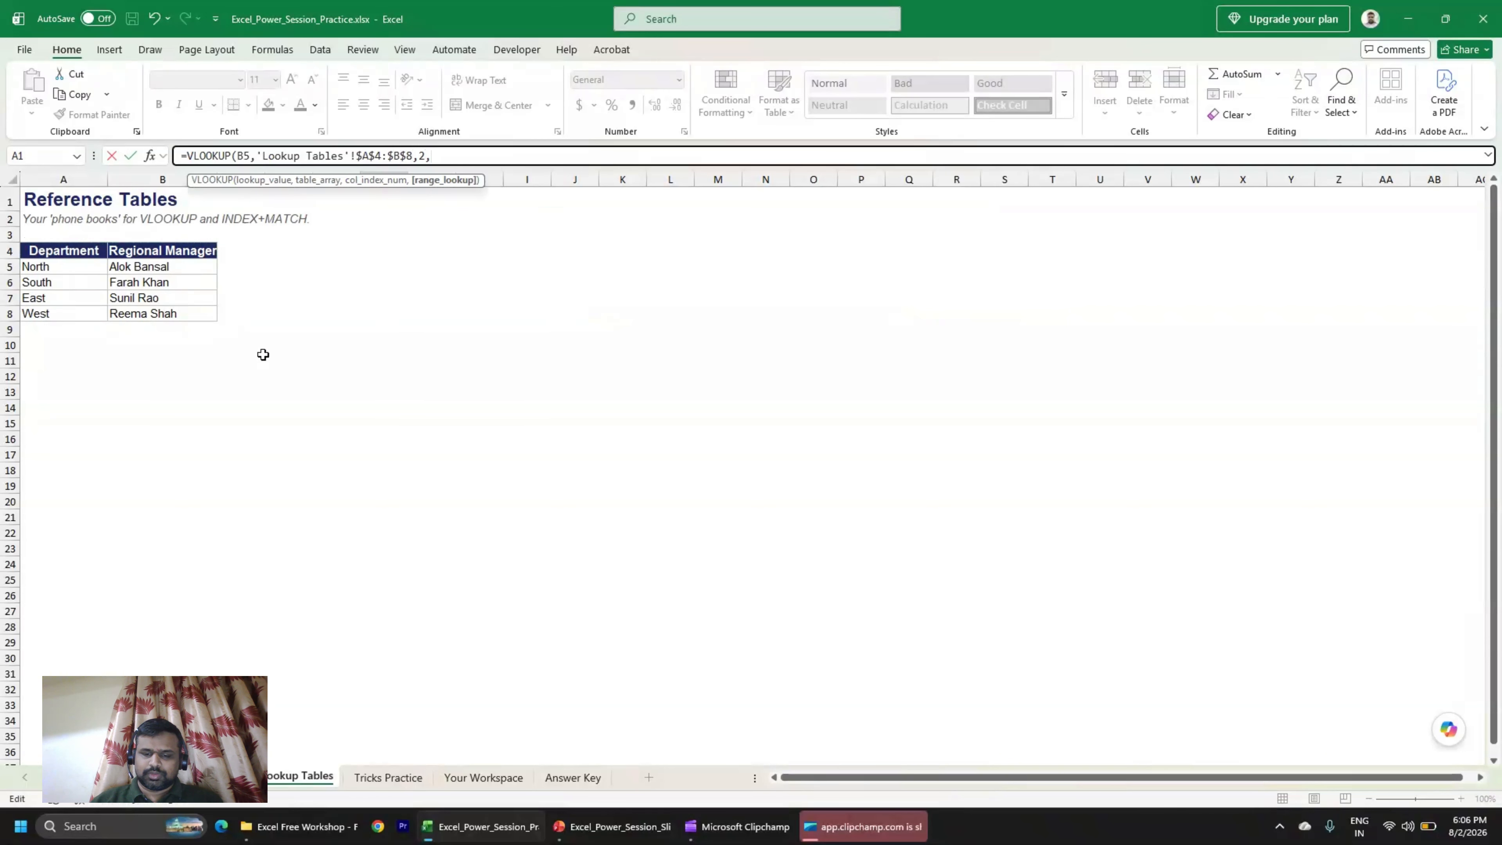
pyautogui.write('0)')
pyautogui.press('Return')
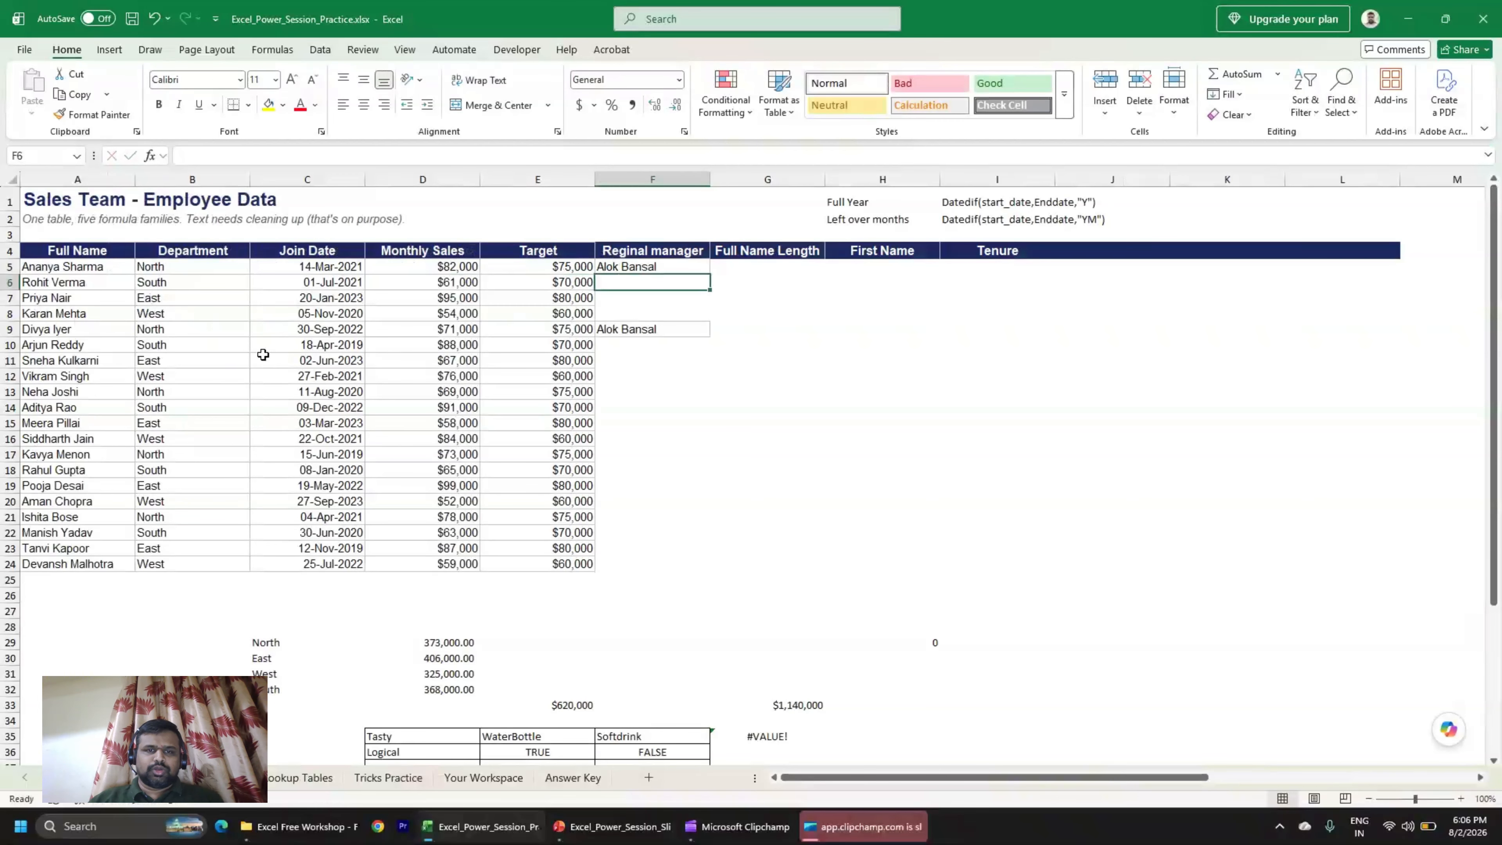
# Examine the lookup_value, table_array, col_index_num and range_lookup arguments of the VLOOKUP formula in F5.
pyautogui.press('Up')
pyautogui.press('F2')
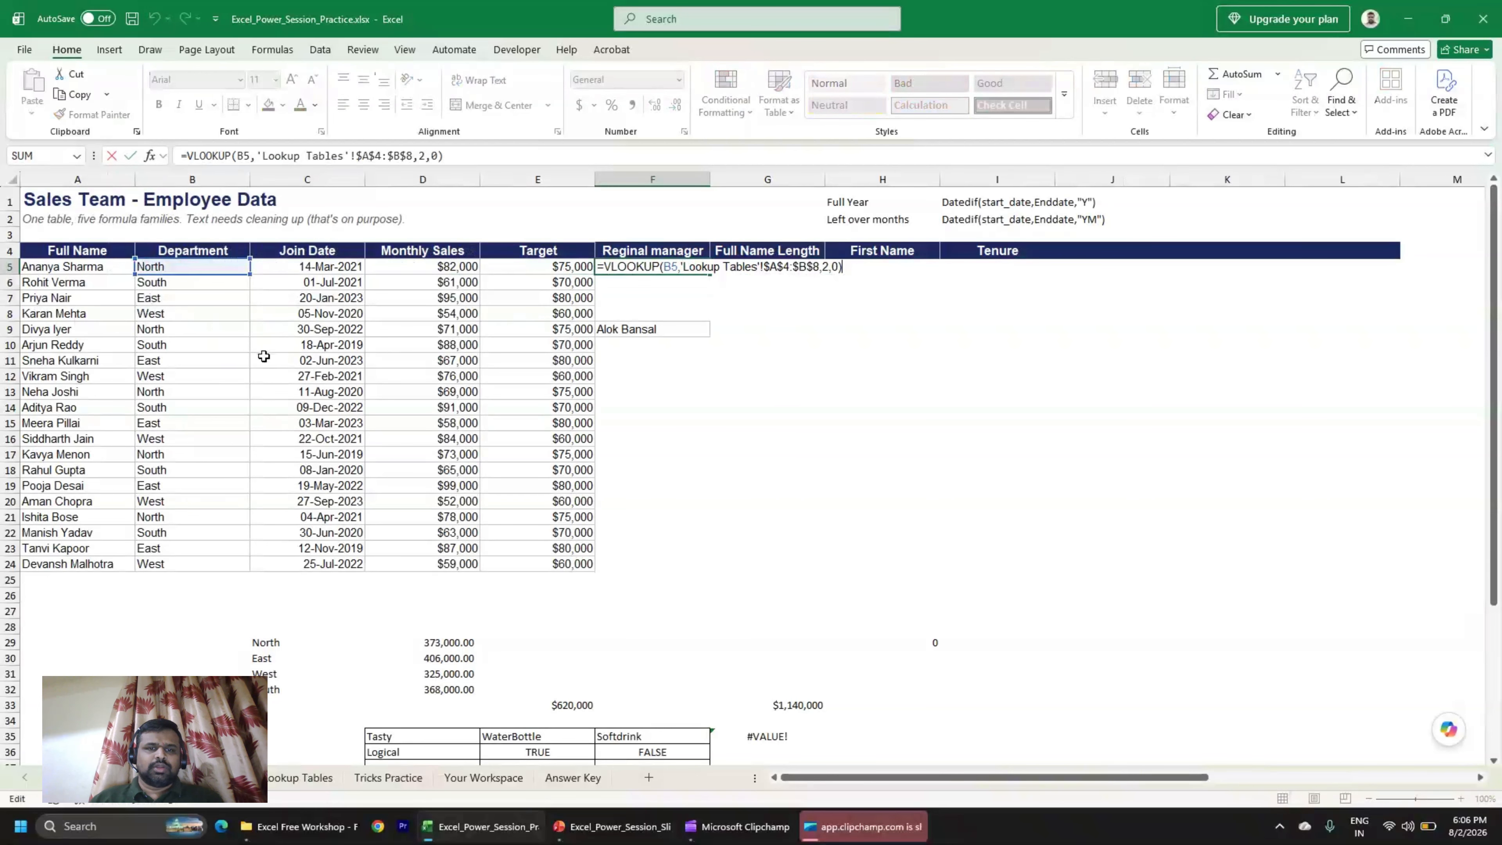
pyautogui.click(658, 267)
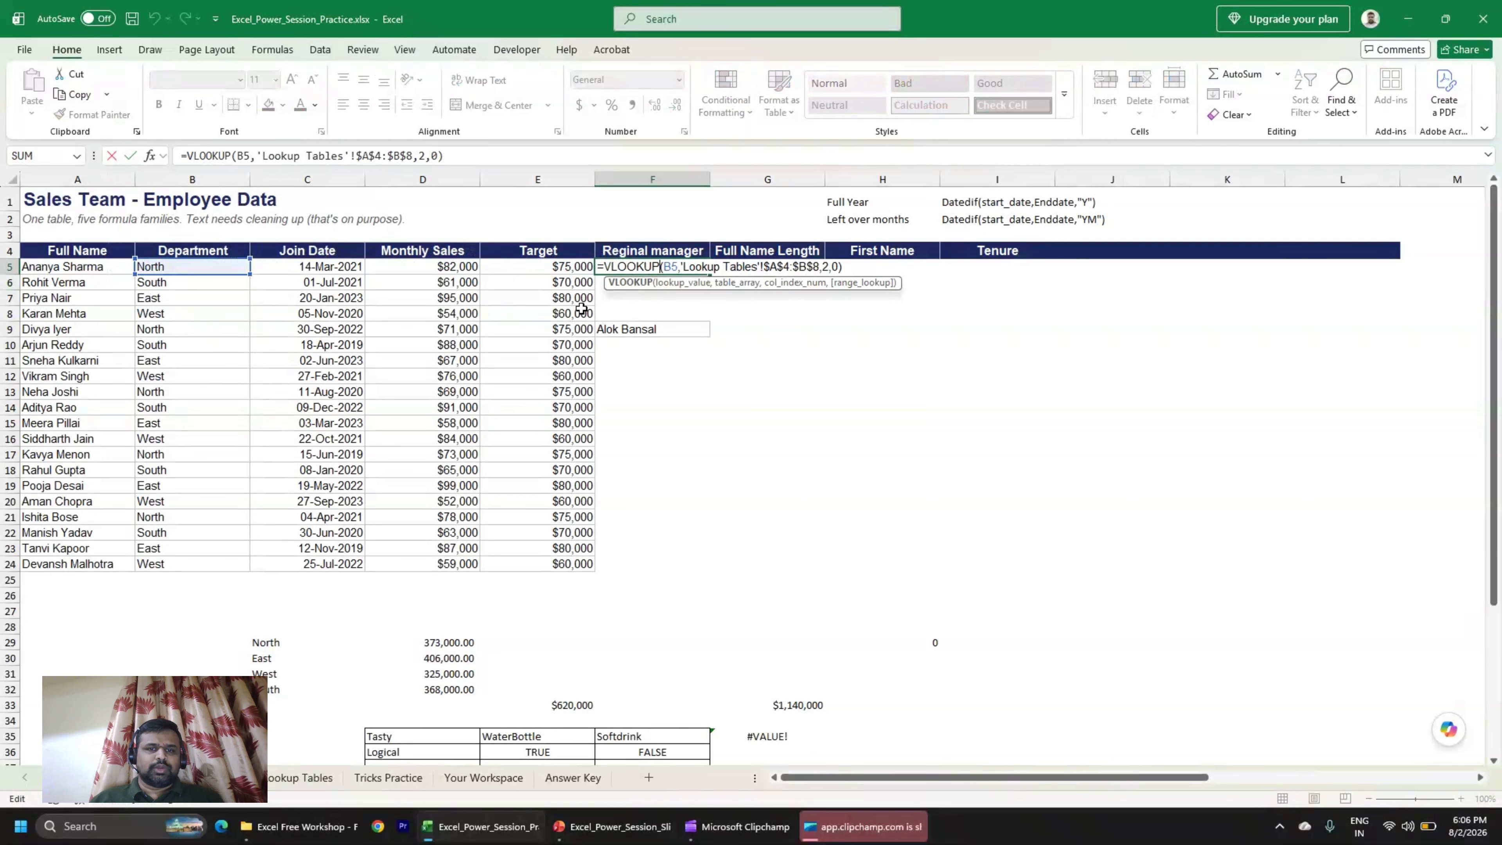
pyautogui.click(671, 267)
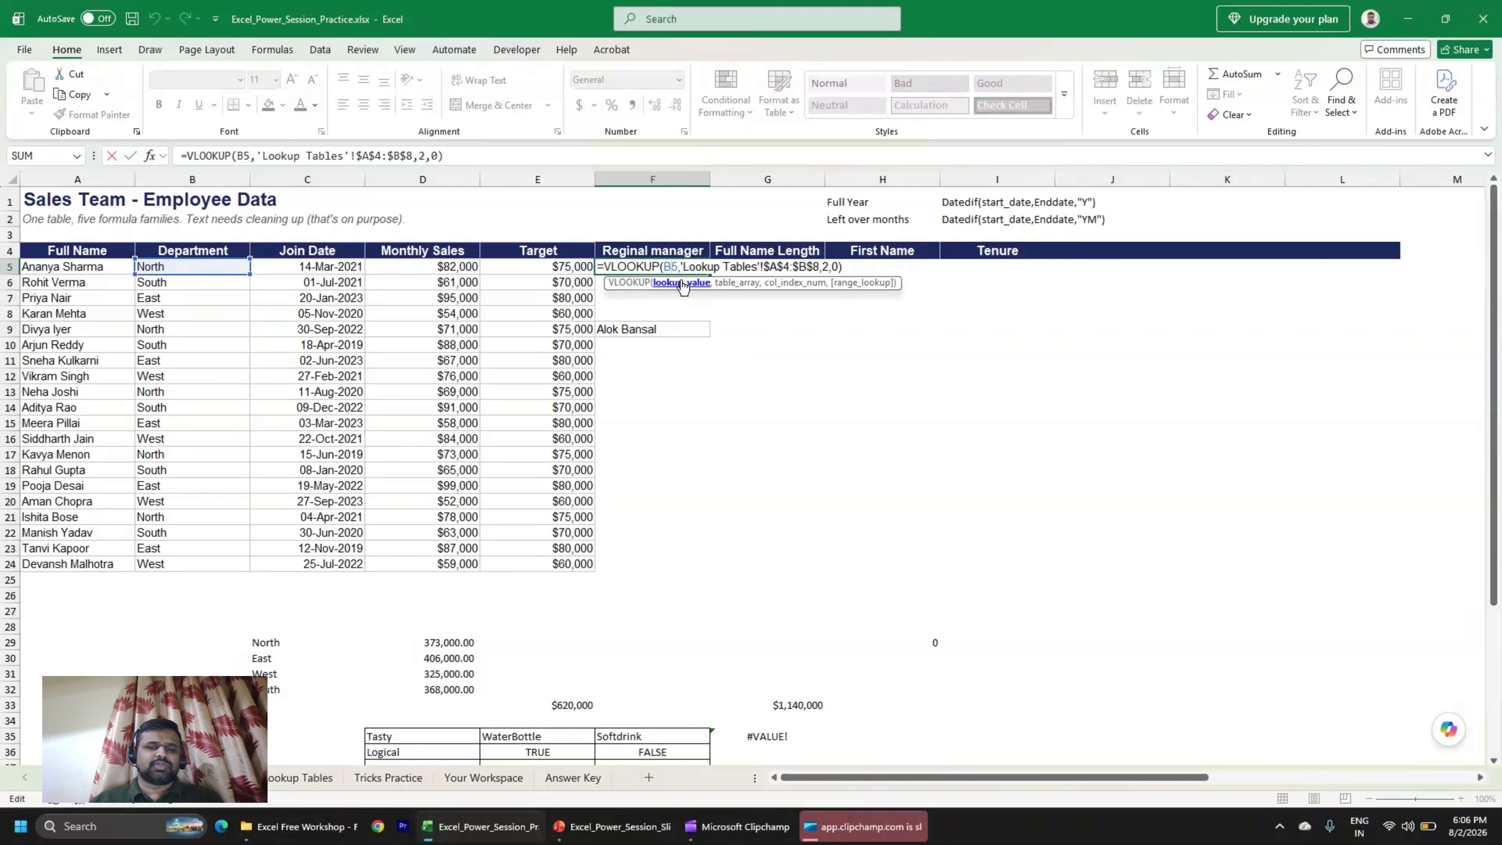
pyautogui.click(700, 265)
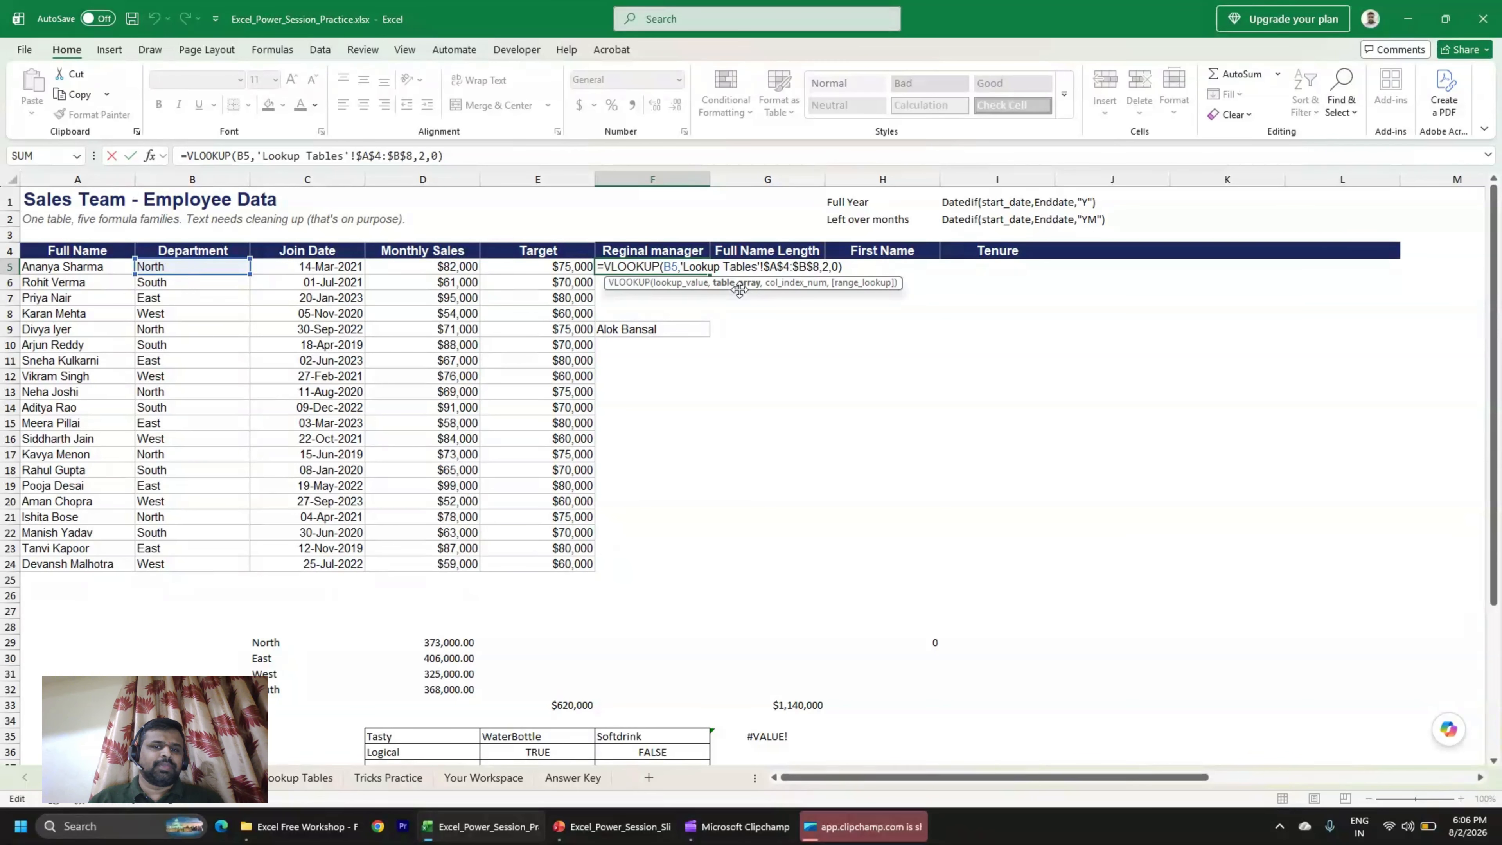
pyautogui.click(794, 284)
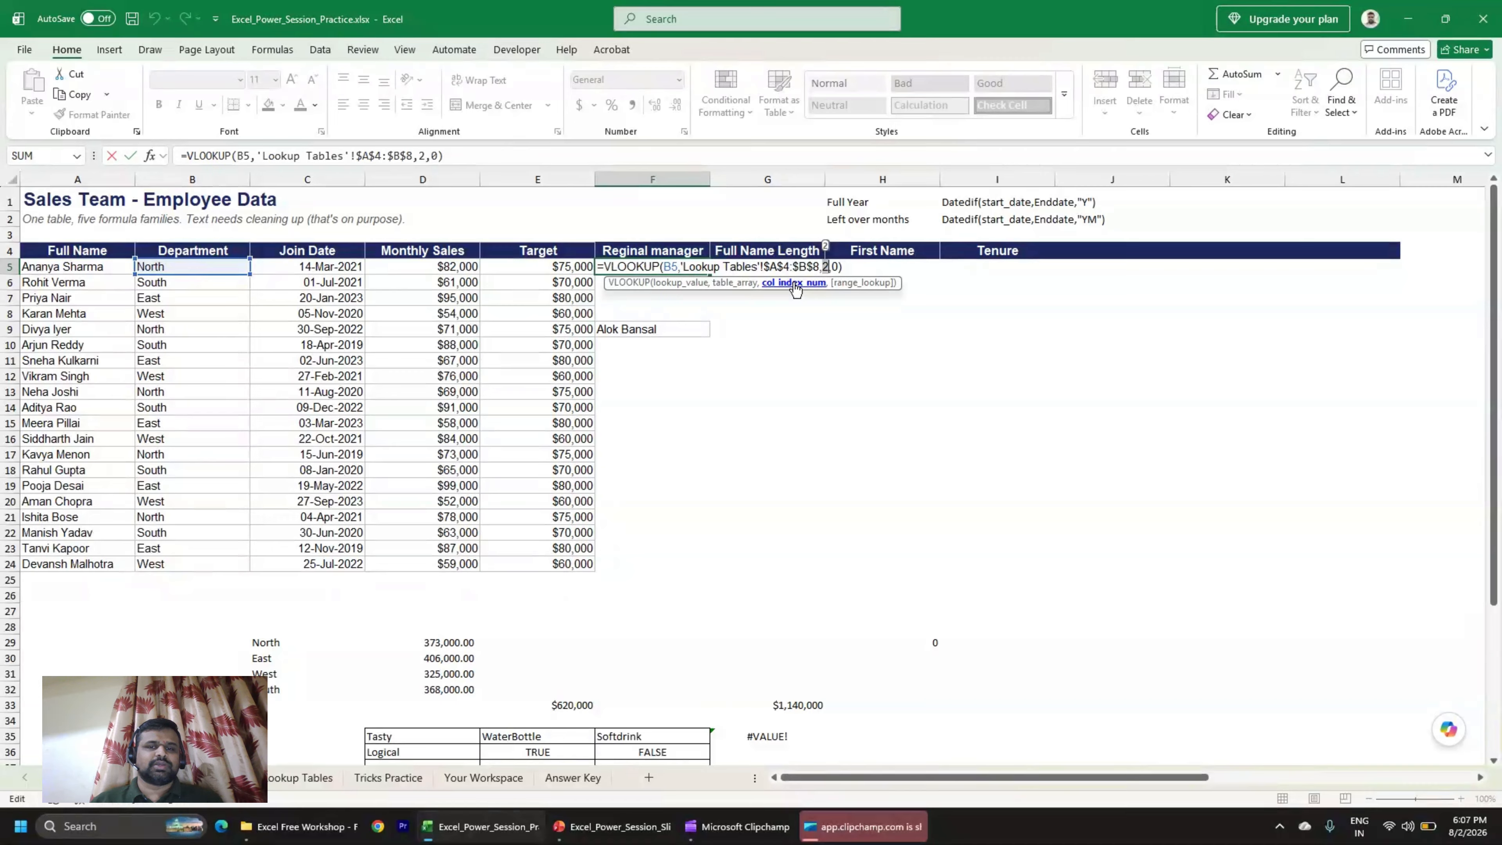
pyautogui.click(846, 284)
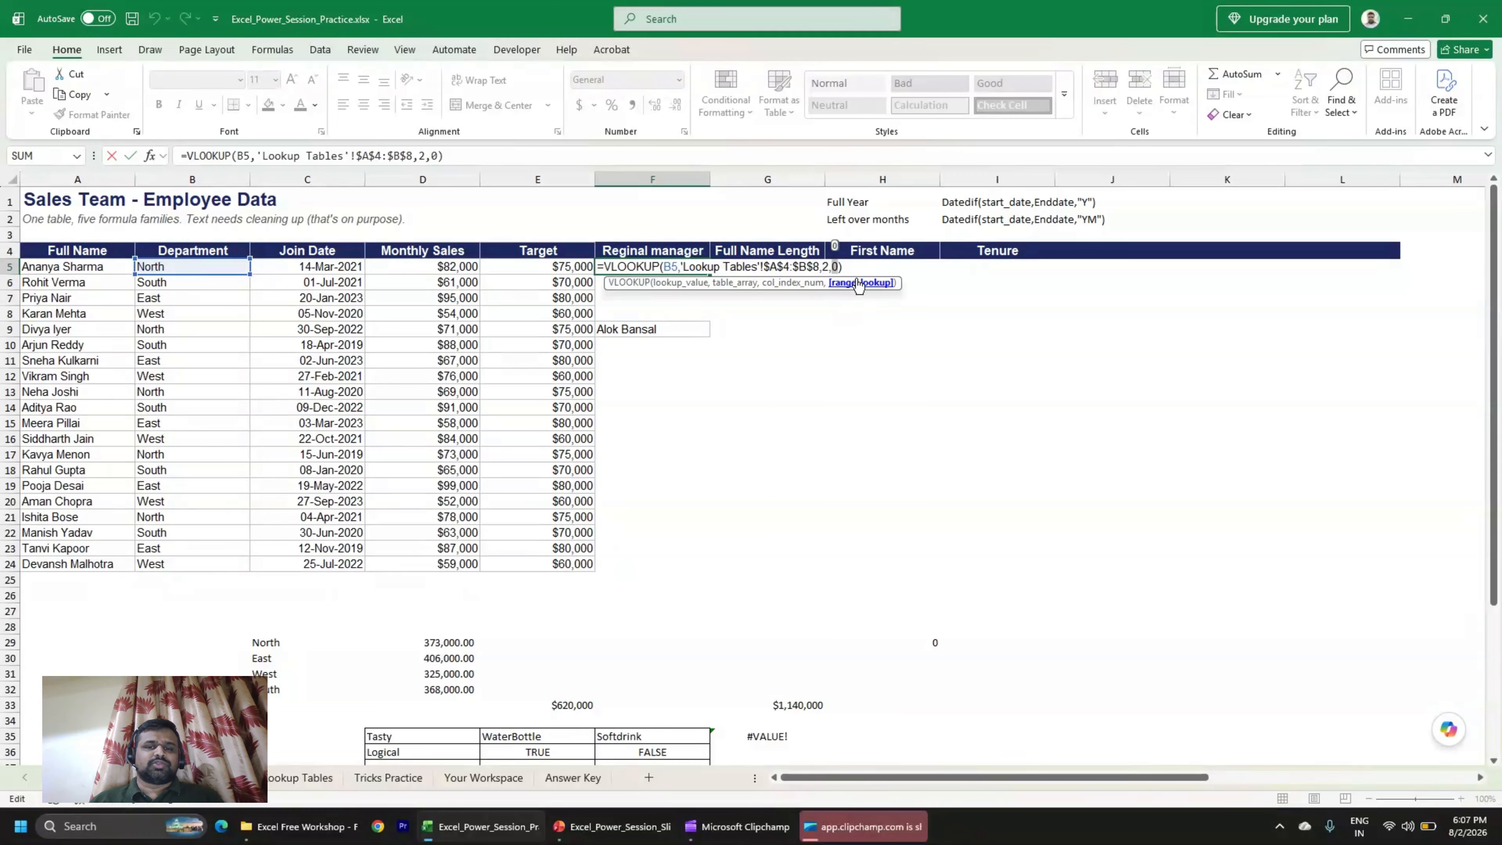
# Try FALSE as the range_lookup argument of the VLOOKUP in F5, and restore it to 0.
pyautogui.press('BackSpace')
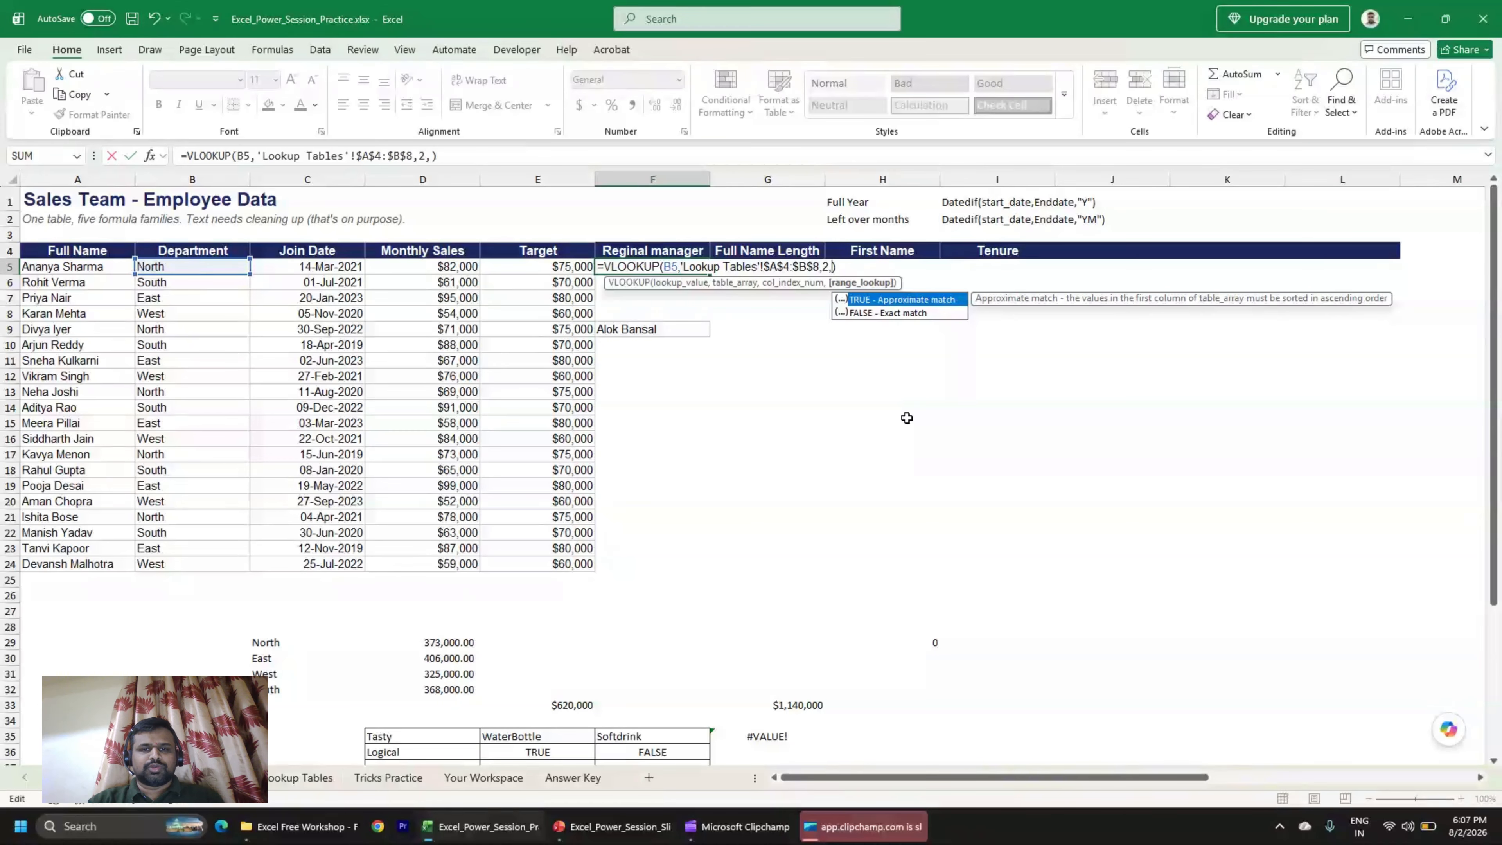
pyautogui.write('FALSE')
pyautogui.press('BackSpace')
pyautogui.press('BackSpace')
pyautogui.press('BackSpace')
pyautogui.press('BackSpace')
pyautogui.press('BackSpace')
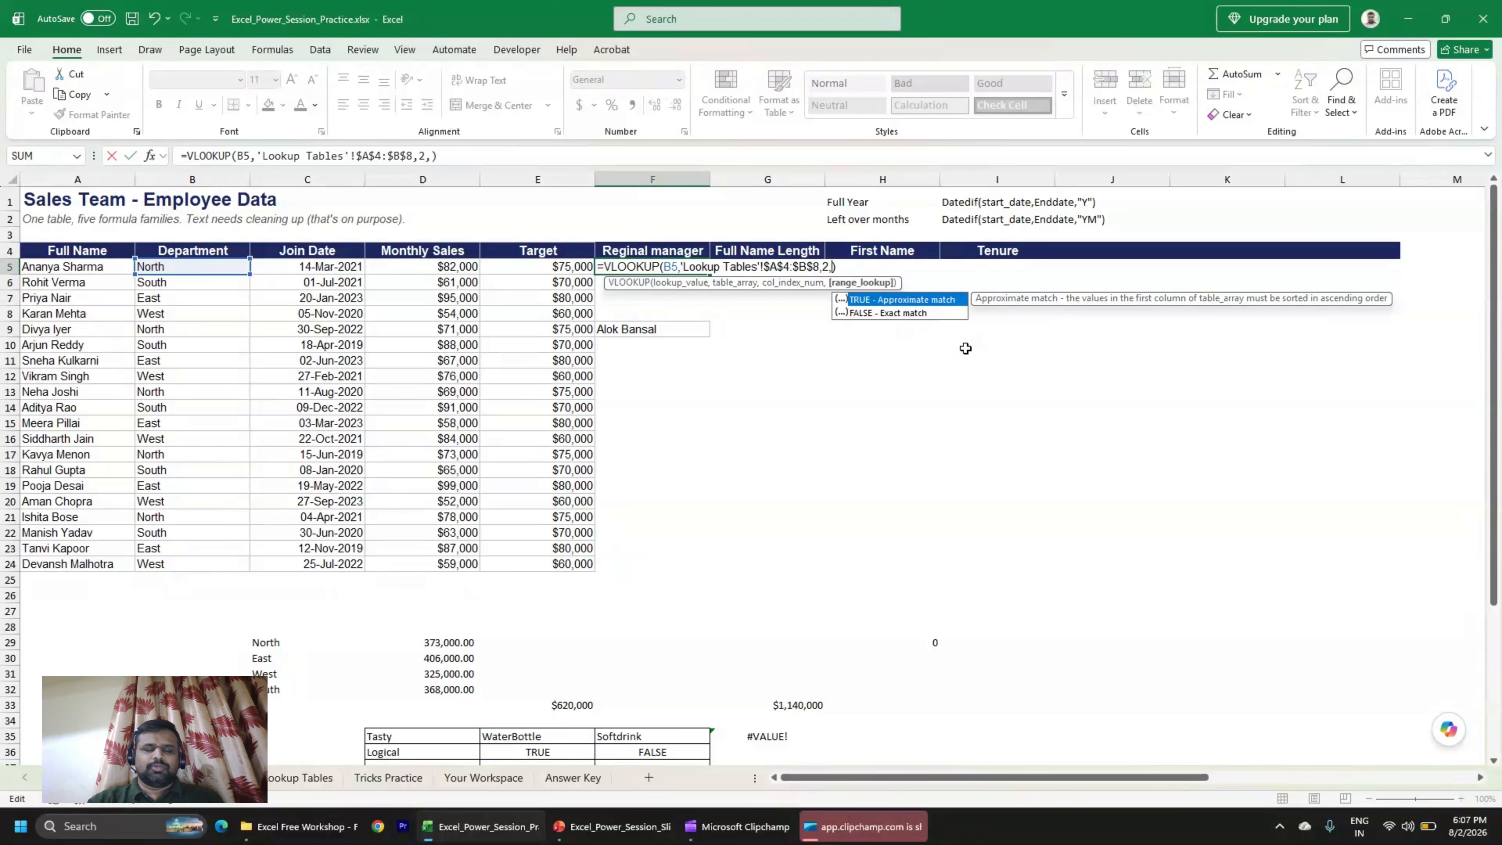
pyautogui.write('FALSE')
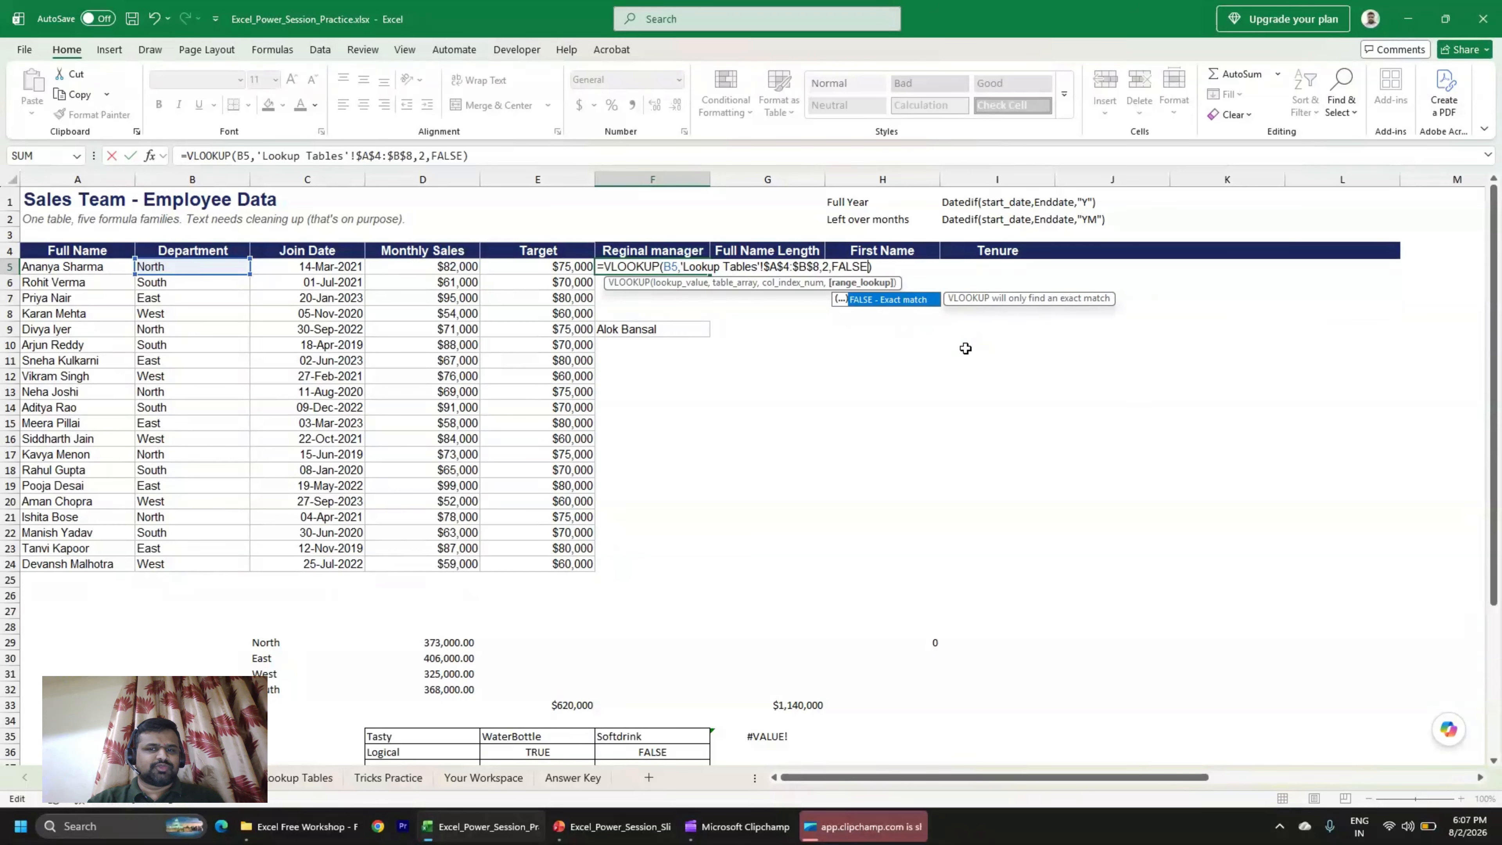
pyautogui.press('BackSpace')
pyautogui.press('BackSpace')
pyautogui.press('BackSpace')
pyautogui.press('BackSpace')
pyautogui.press('BackSpace')
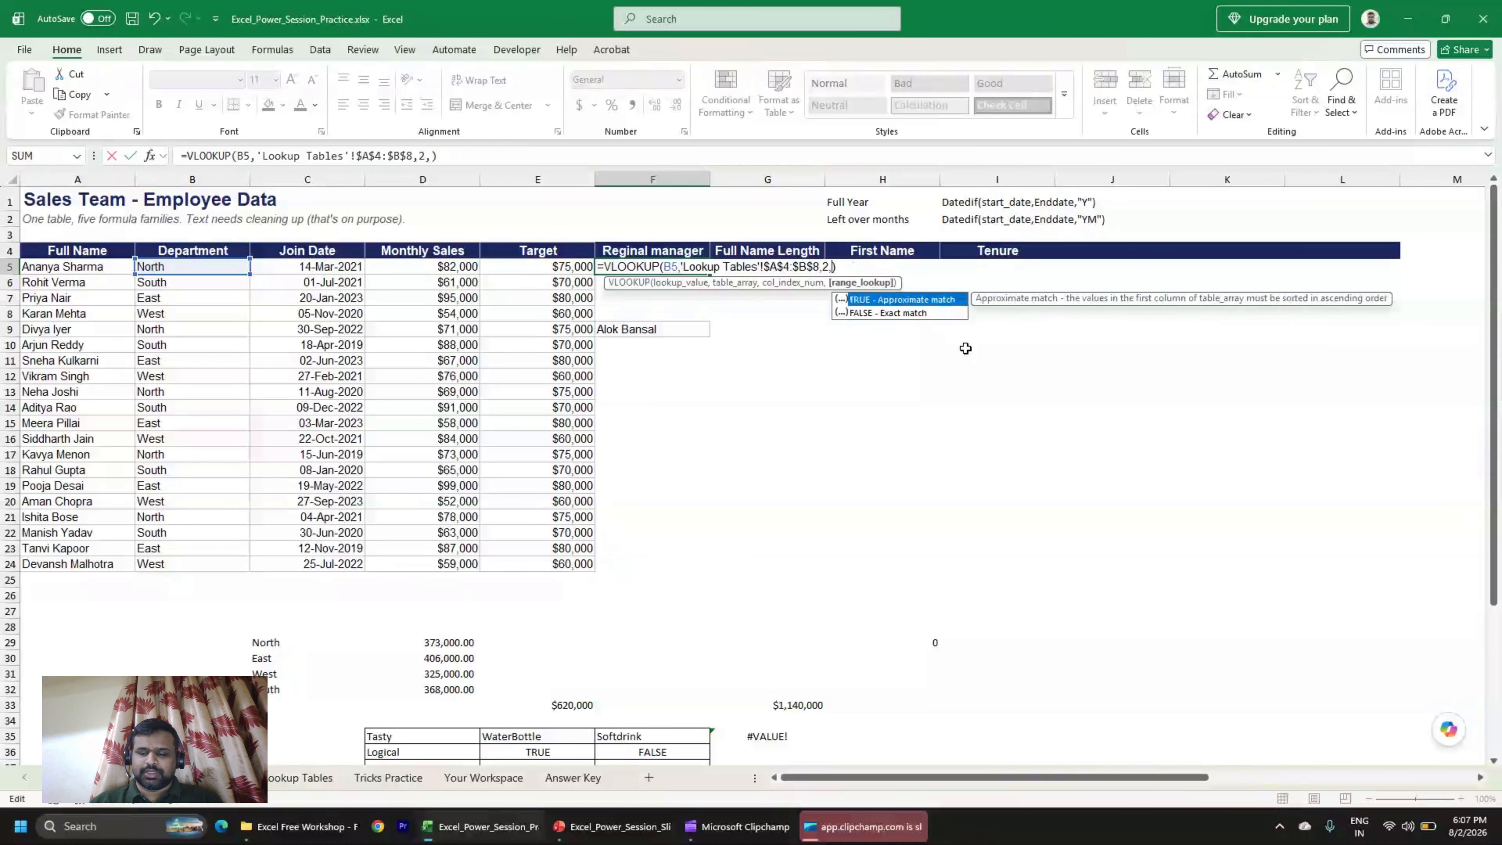
pyautogui.write('0')
pyautogui.press('Return')
# Fill the VLOOKUP formula from F5 down through F24 and inspect the copied formula in F6.
pyautogui.press('Up')
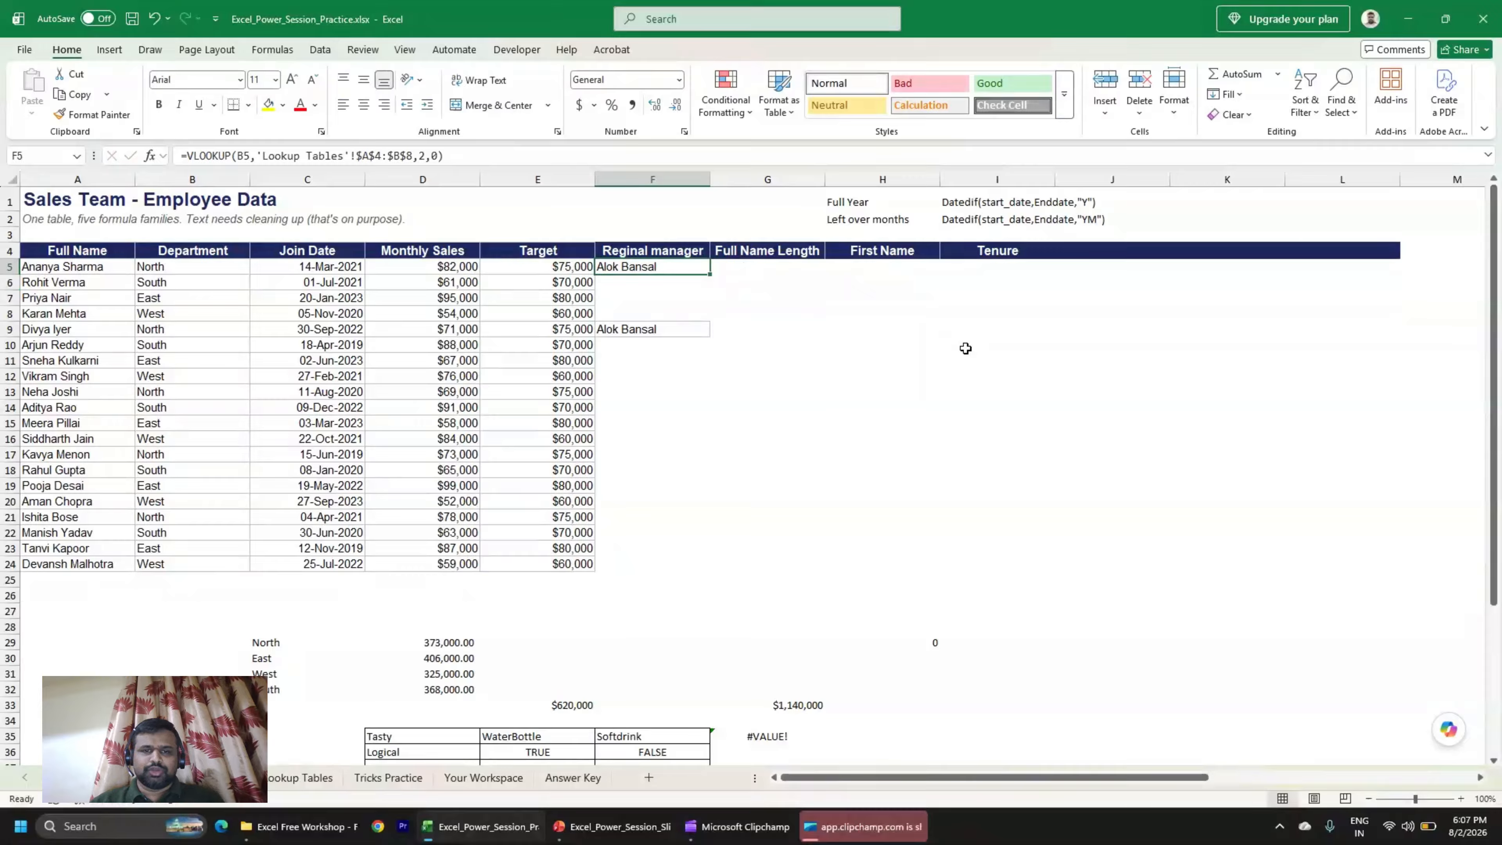
pyautogui.hotkey('shift', 'Down')
pyautogui.hotkey('shift', 'Down')
pyautogui.hotkey('shift', 'Down')
pyautogui.hotkey('shift', 'Down')
pyautogui.hotkey('shift', 'Down')
pyautogui.hotkey('shift', 'Down')
pyautogui.hotkey('shift', 'Down')
pyautogui.hotkey('shift', 'Down')
pyautogui.hotkey('shift', 'Down')
pyautogui.hotkey('shift', 'Down')
pyautogui.hotkey('shift', 'Down')
pyautogui.hotkey('shift', 'Down')
pyautogui.hotkey('shift', 'Down')
pyautogui.hotkey('shift', 'Down')
pyautogui.hotkey('shift', 'Down')
pyautogui.hotkey('shift', 'Down')
pyautogui.hotkey('shift', 'Down')
pyautogui.hotkey('shift', 'Down')
pyautogui.hotkey('shift', 'Down')
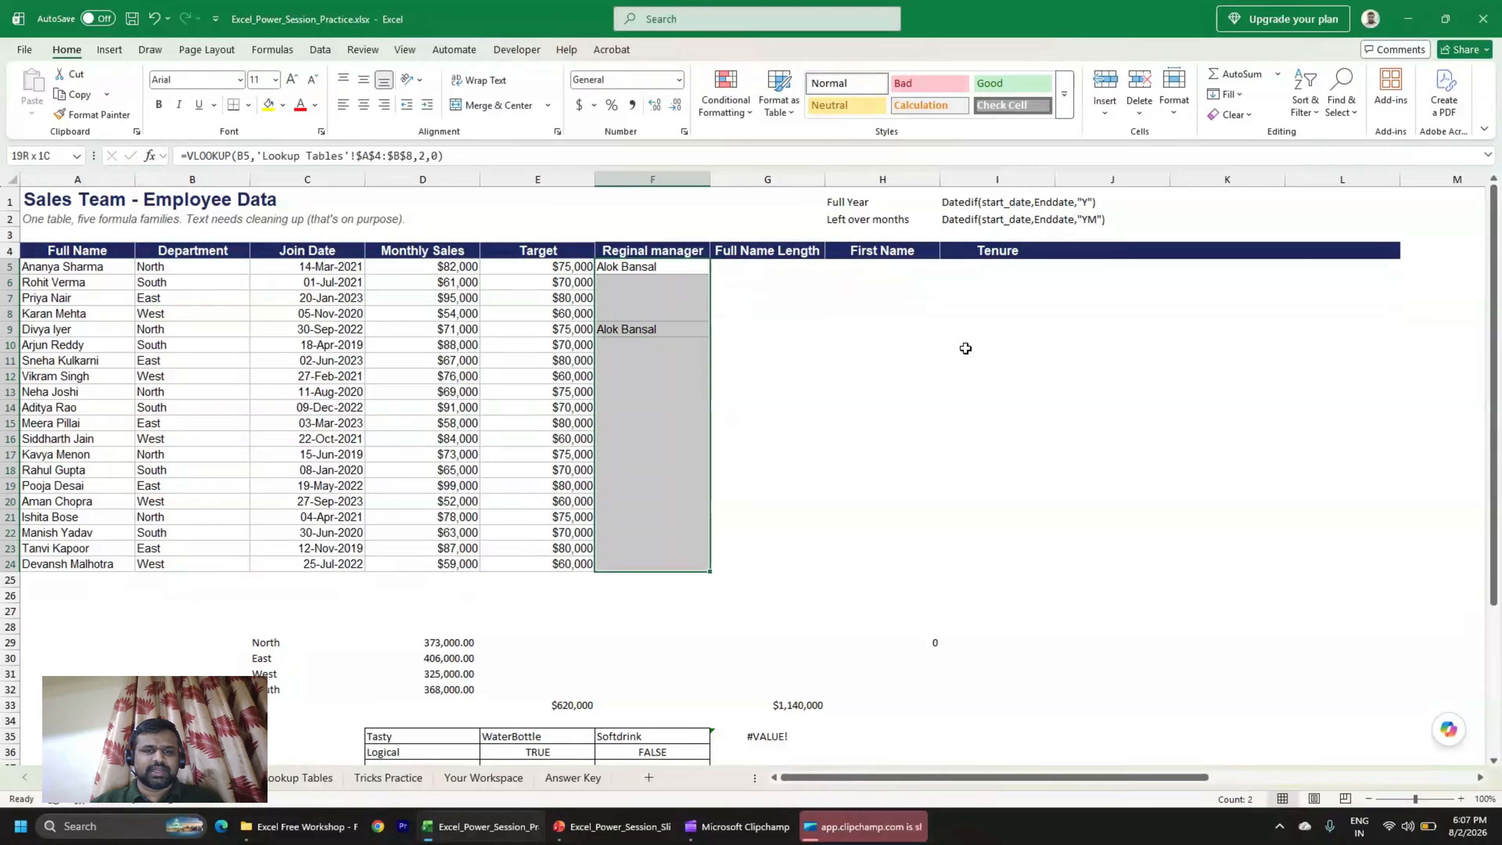
pyautogui.hotkey('ctrl', 'd')
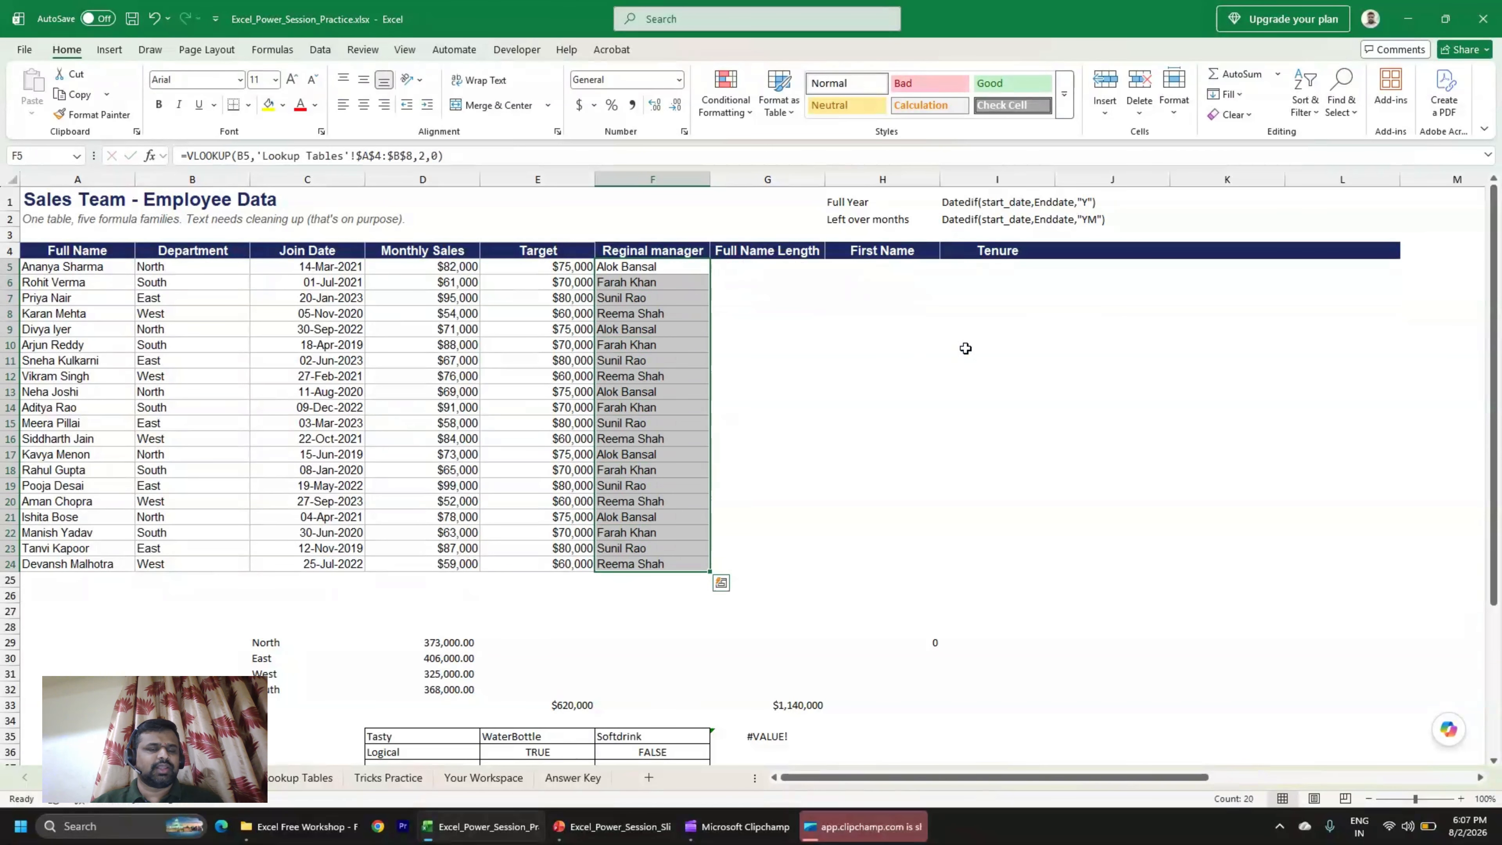
pyautogui.doubleClick(681, 283)
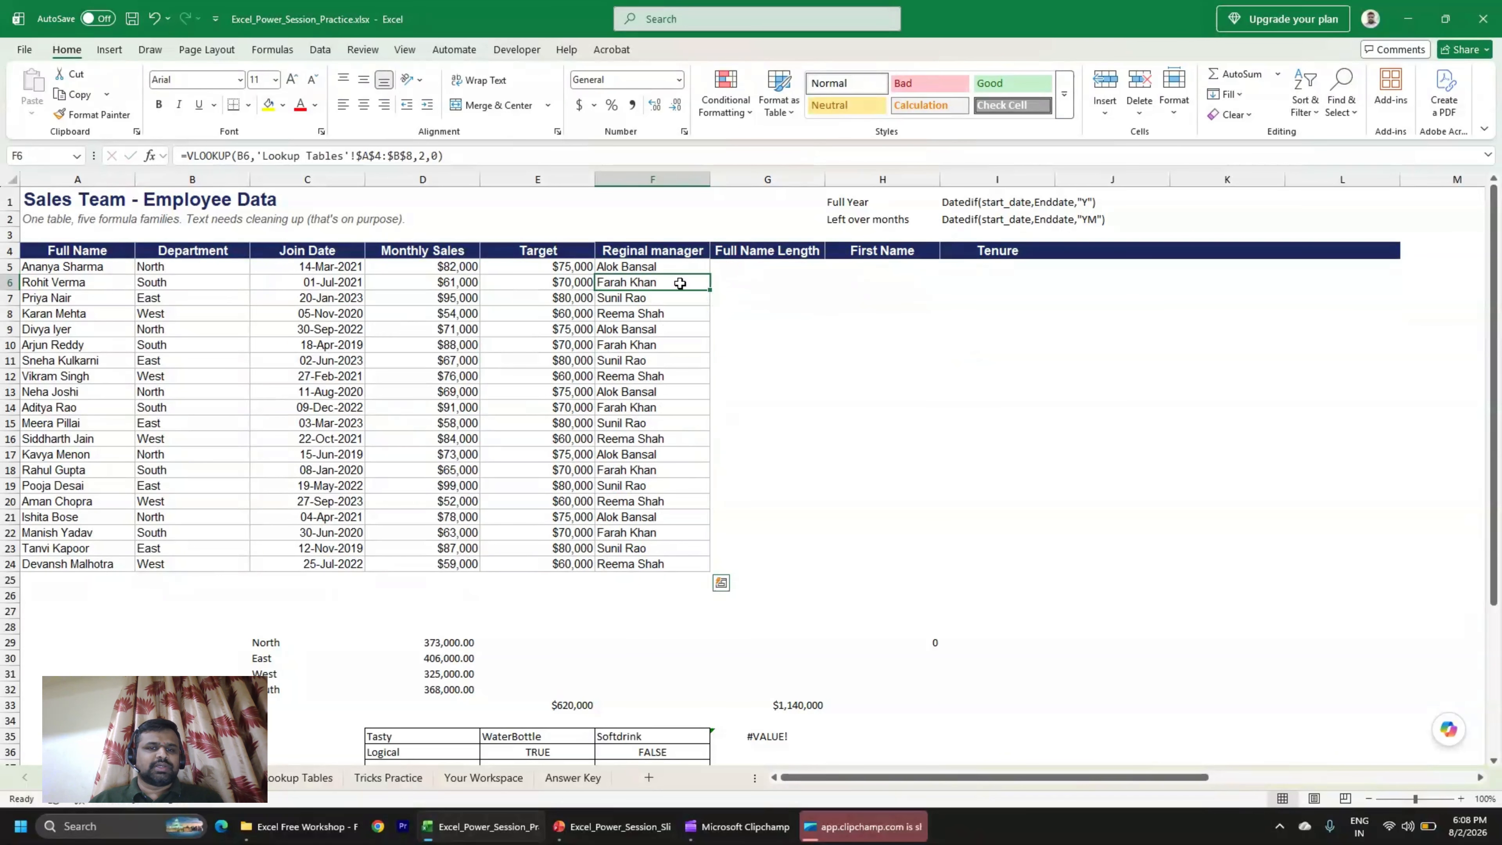
# Inspect how the lookup cell changes while the table range stays locked in the VLOOKUP formulas of F5 through F8.
pyautogui.press('Escape')
pyautogui.doubleClick(657, 296)
pyautogui.press('Escape')
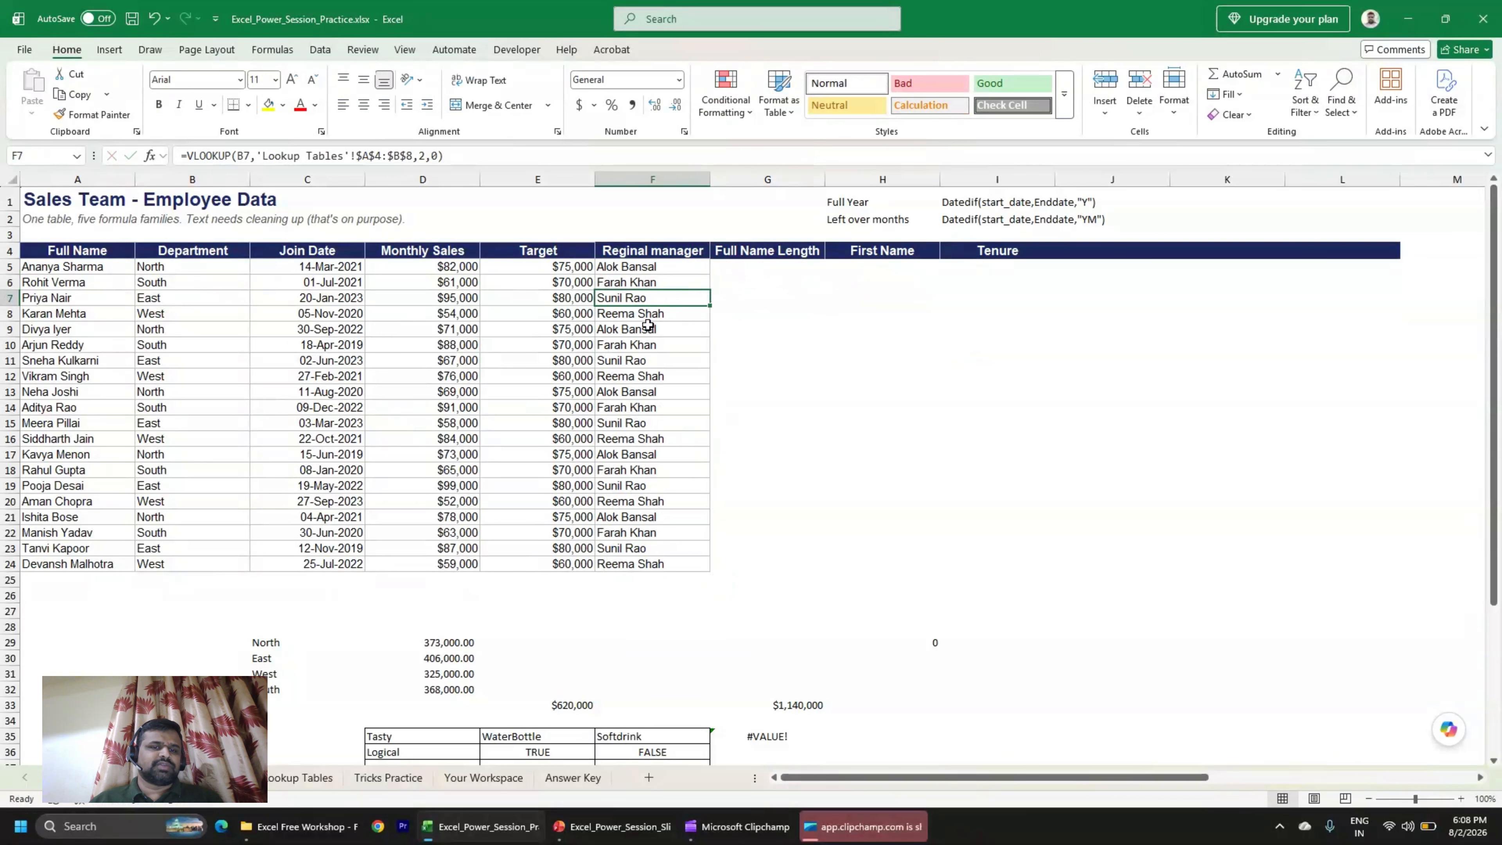
pyautogui.click(648, 319)
pyautogui.click(284, 780)
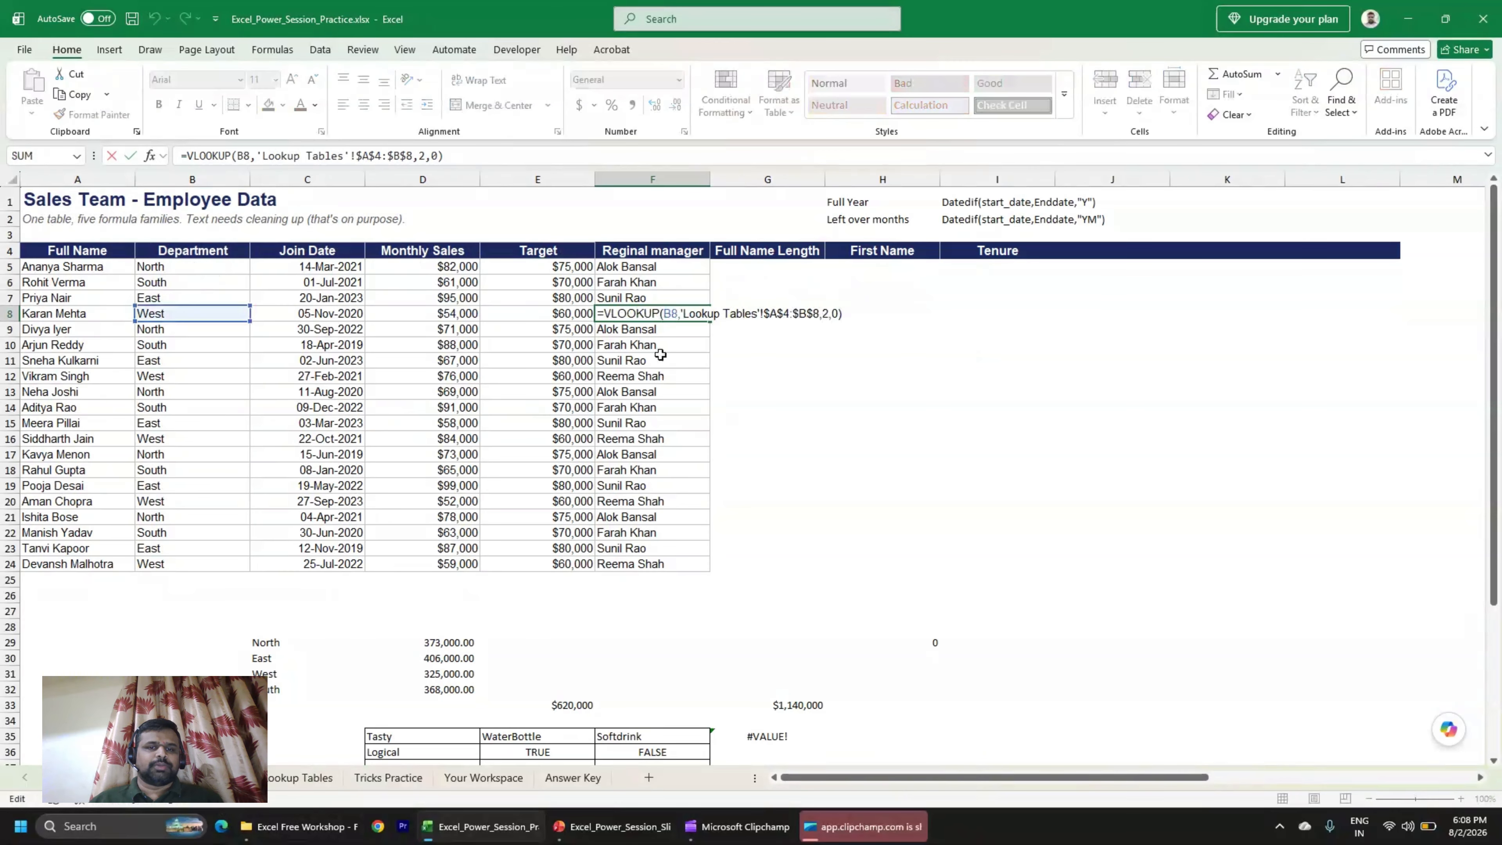
pyautogui.click(663, 322)
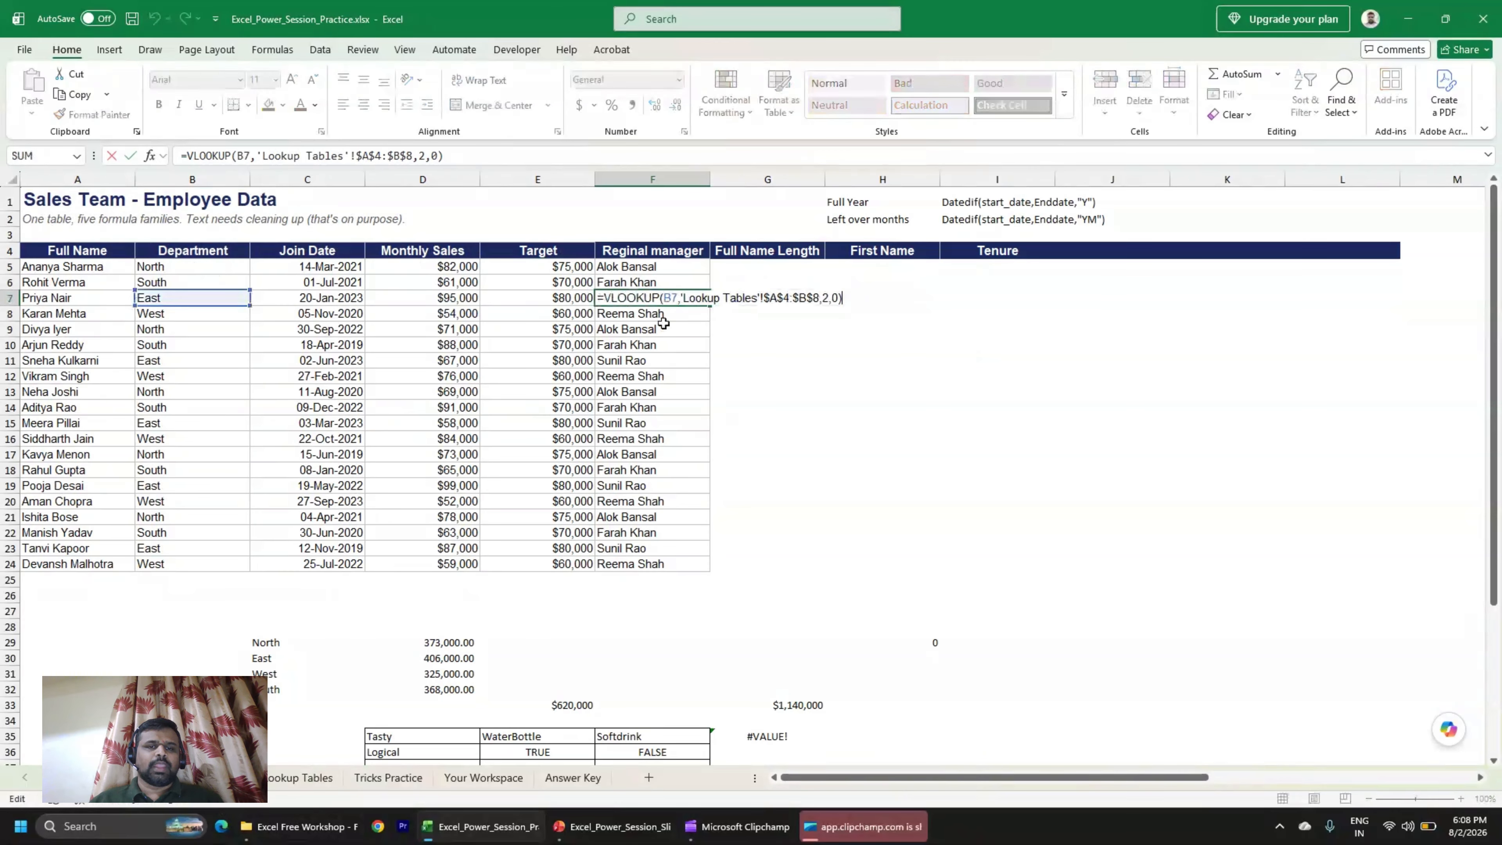
pyautogui.press('Escape')
pyautogui.press('Up')
pyautogui.press('Up')
pyautogui.press('F2')
pyautogui.press('Escape')
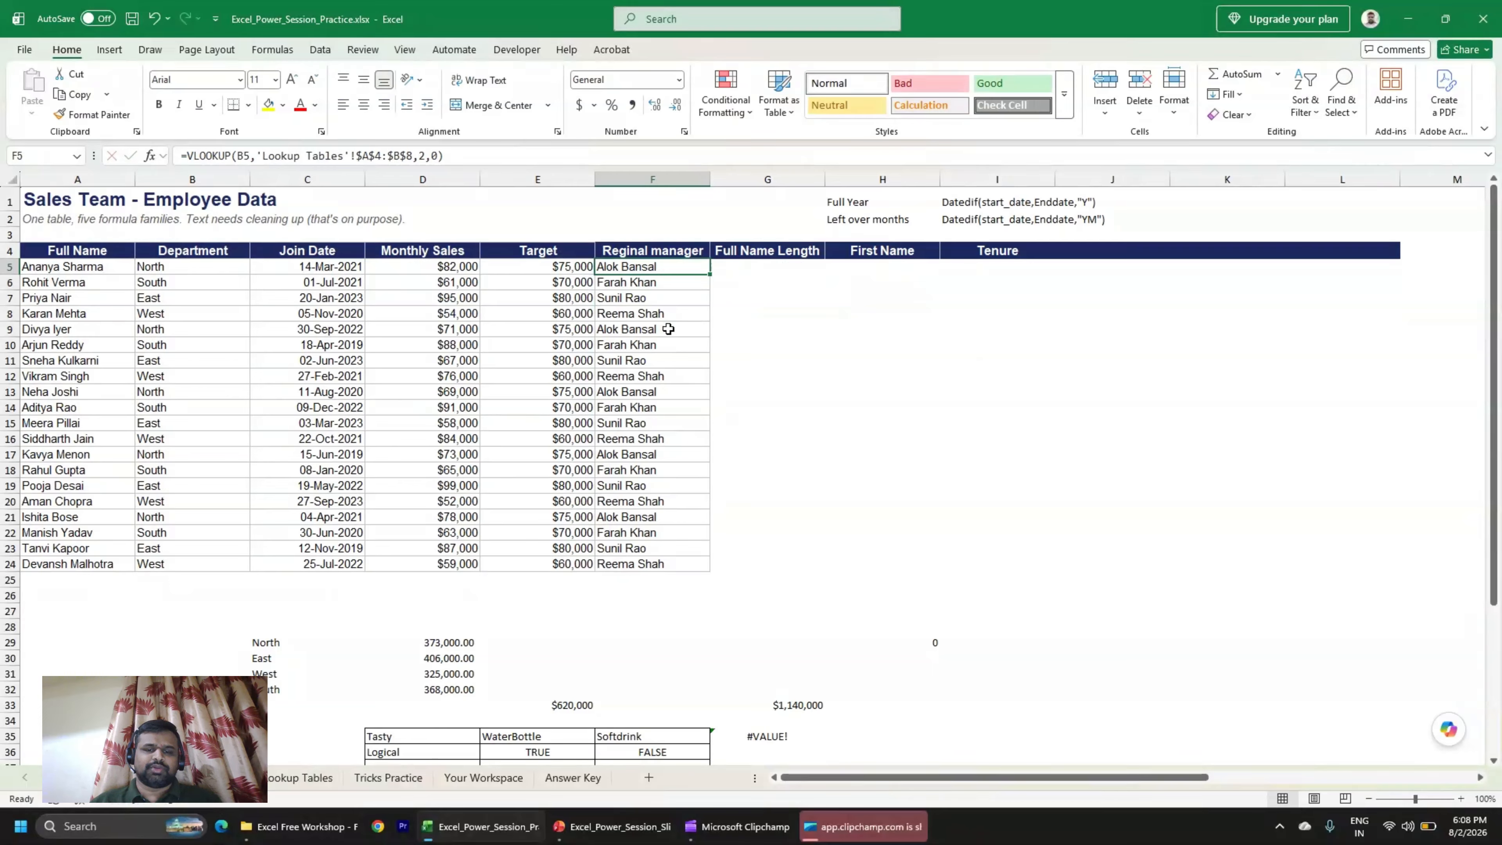
# Review the relative and absolute reference example around P9 and P10, and return to the employee table.
pyautogui.moveTo(976, 777); pyautogui.dragTo(1241, 775)
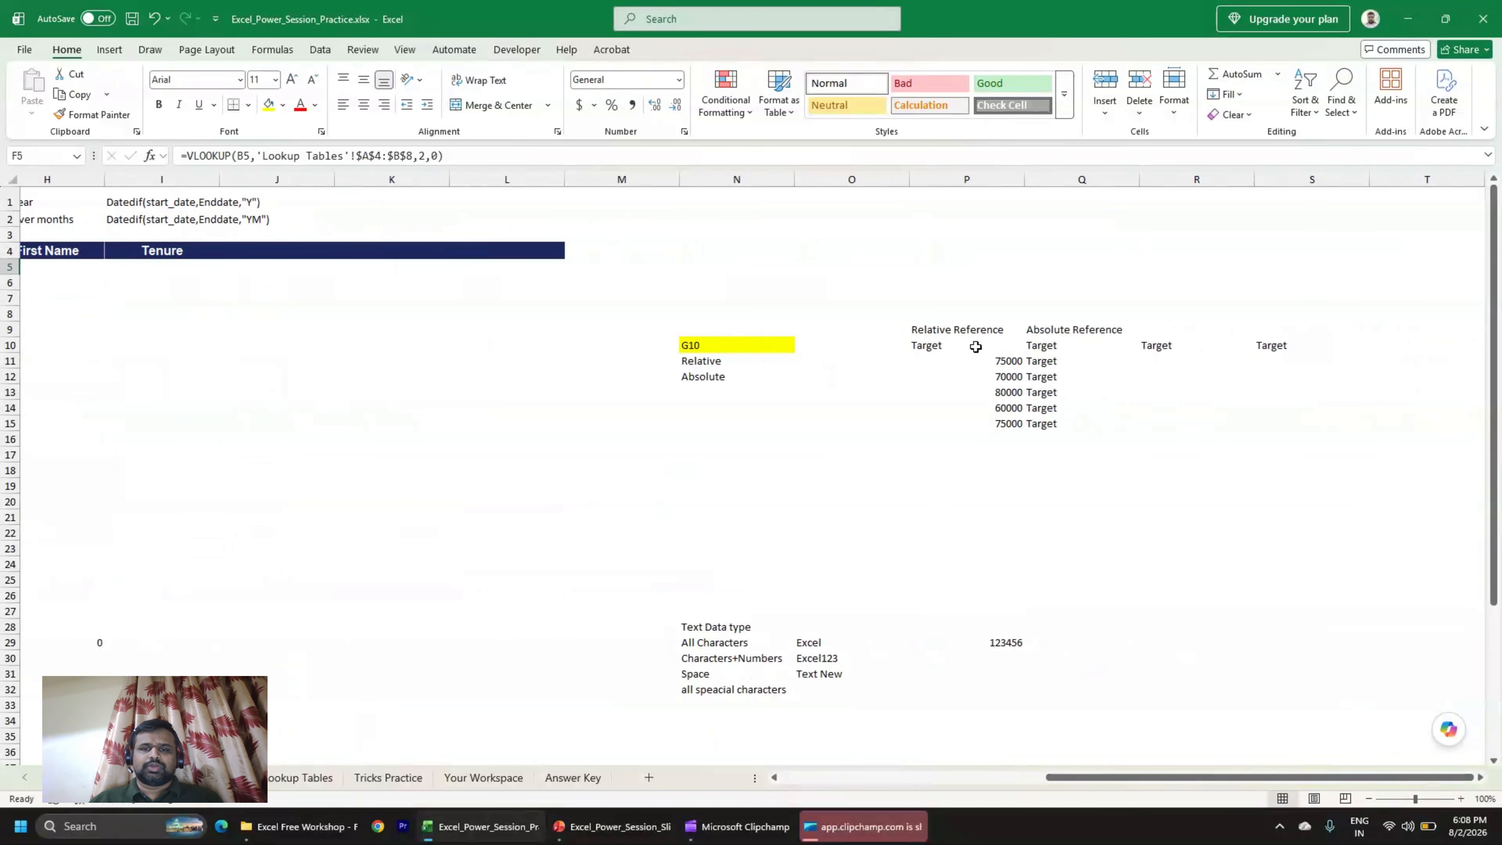
pyautogui.click(970, 331)
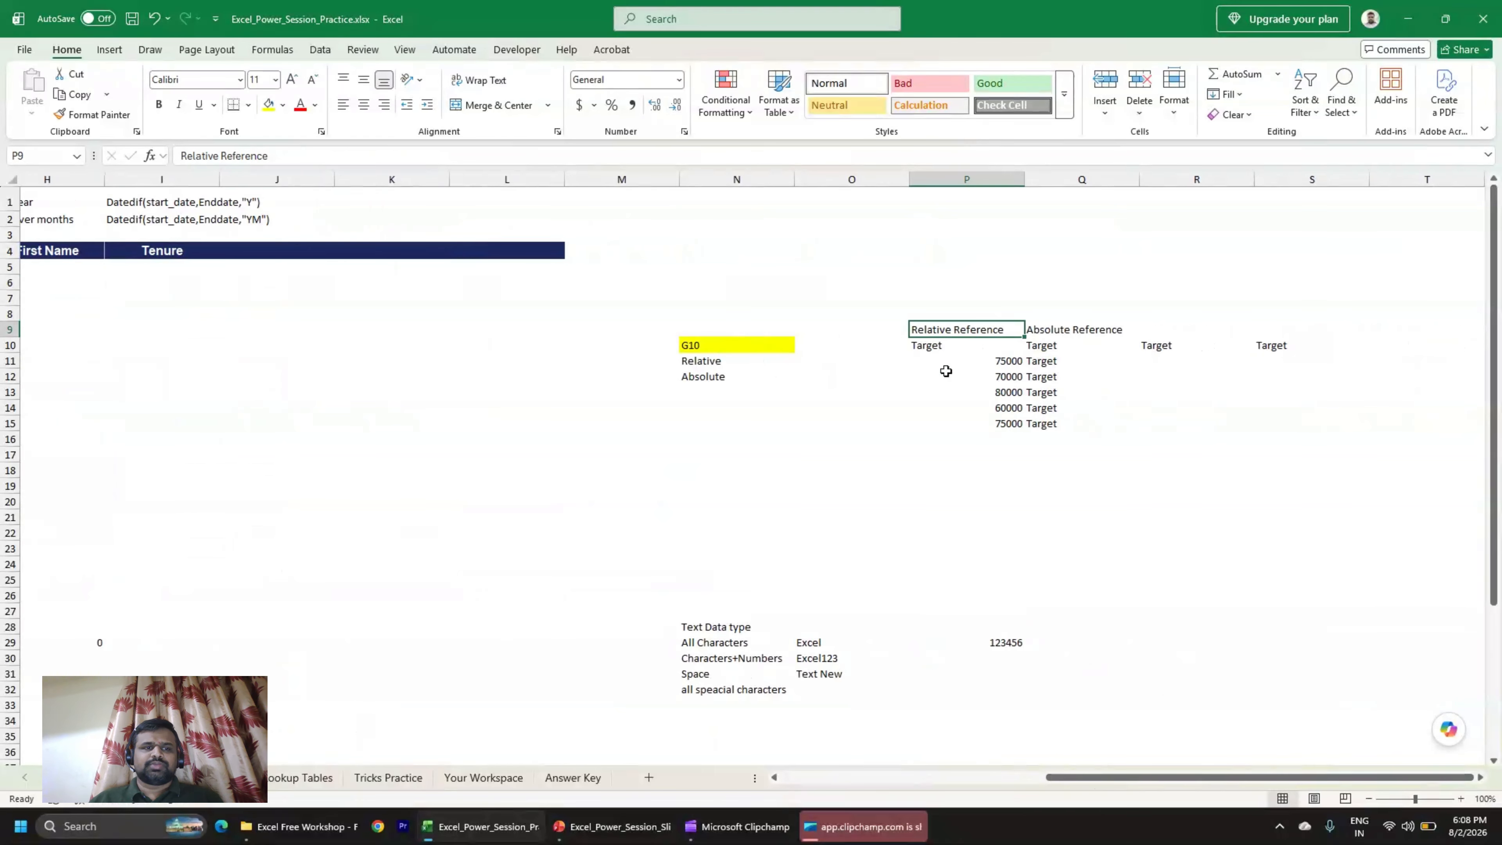
pyautogui.click(946, 346)
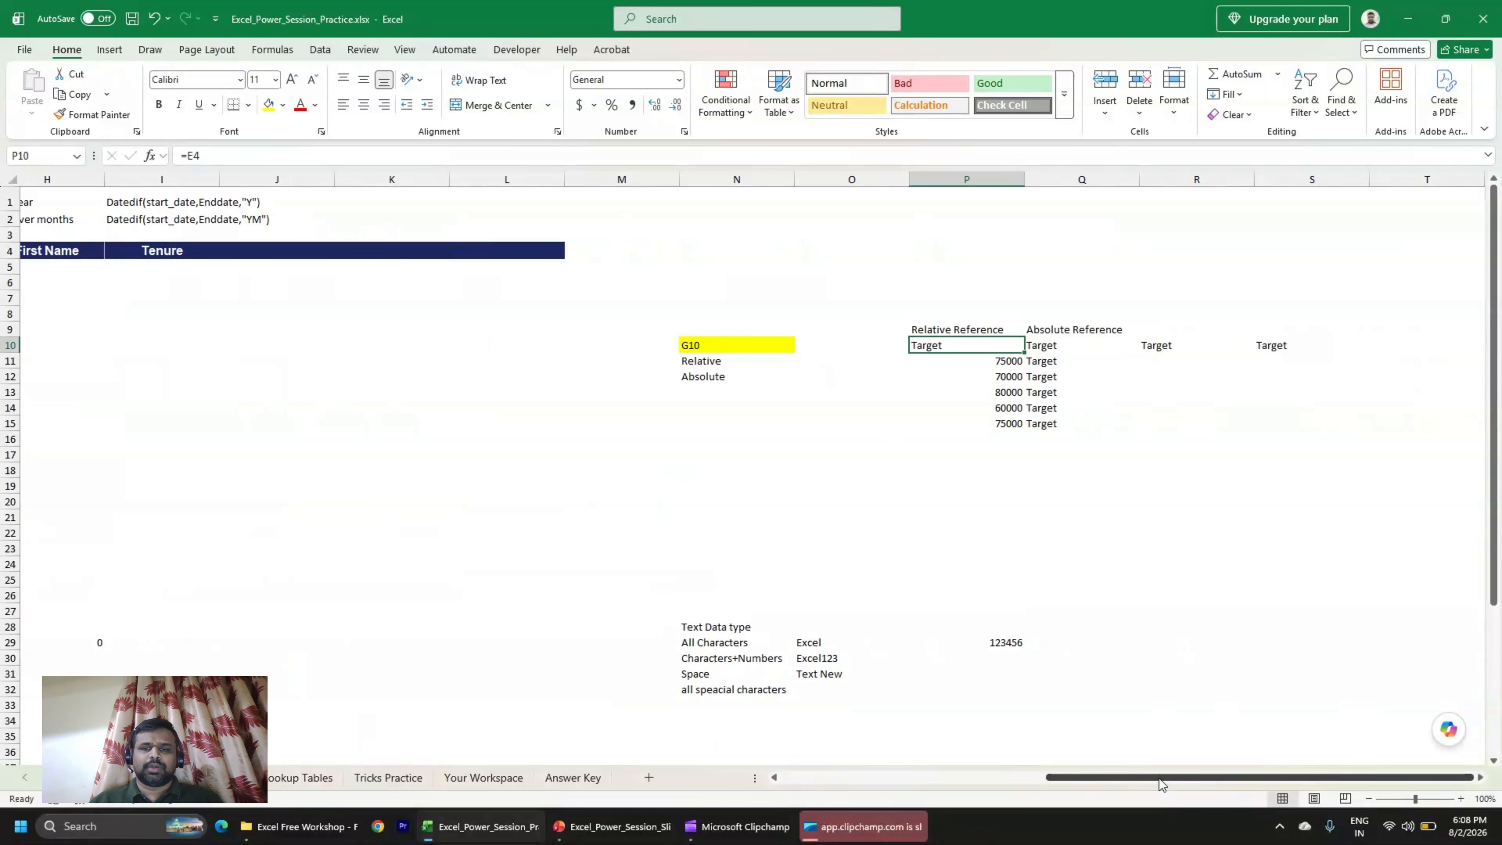
pyautogui.moveTo(1160, 775)
pyautogui.mouseDown()
pyautogui.moveTo(1088, 775)
pyautogui.moveTo(1154, 774)
pyautogui.mouseUp()
pyautogui.moveTo(1042, 776); pyautogui.dragTo(774, 773)
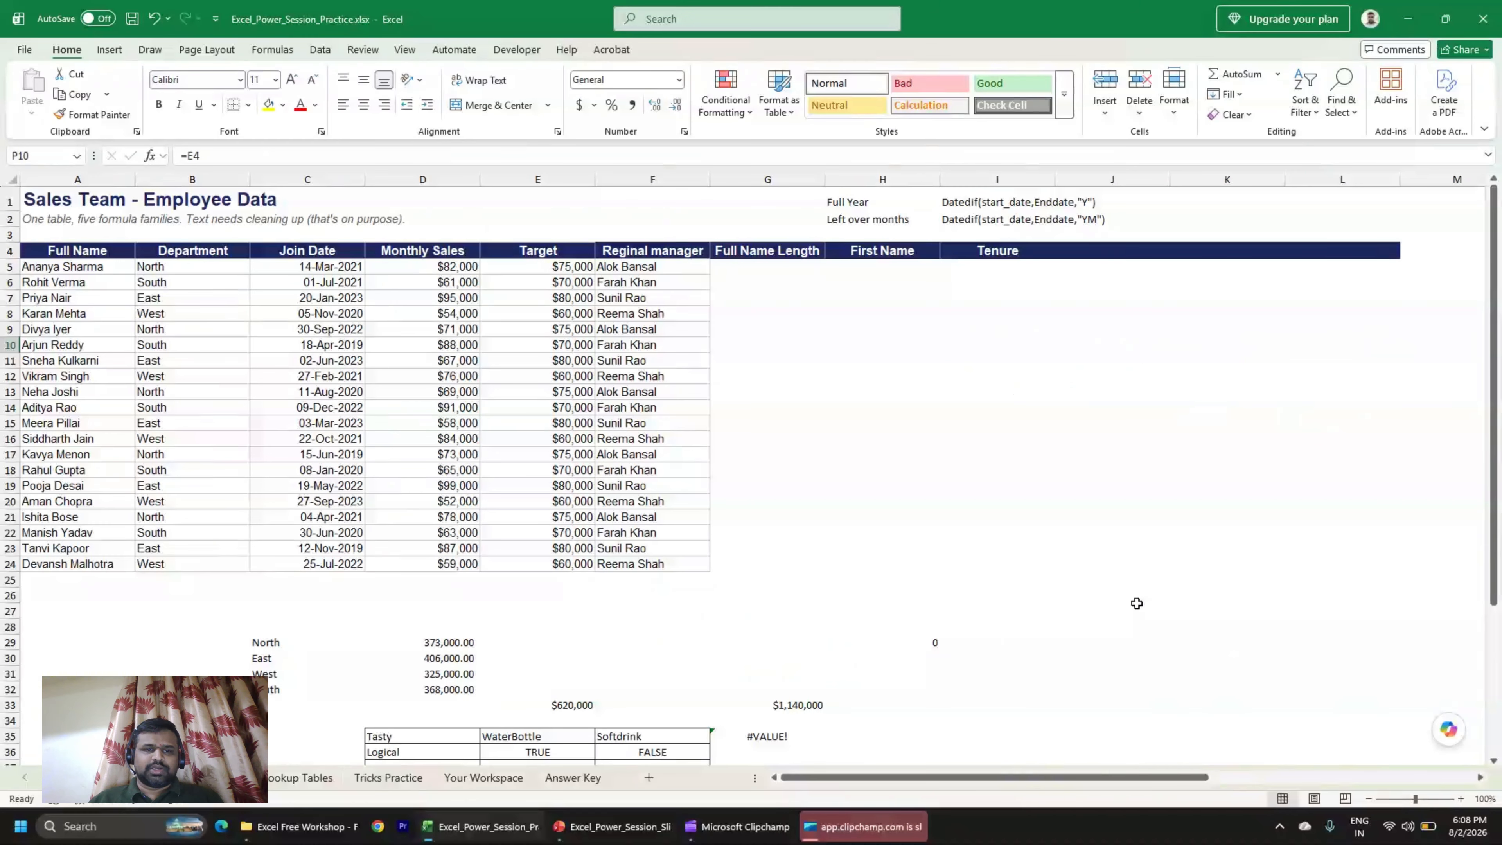
# Enter the formula =A5 in H6 as a relative reference example.
pyautogui.click(893, 286)
pyautogui.write('=')
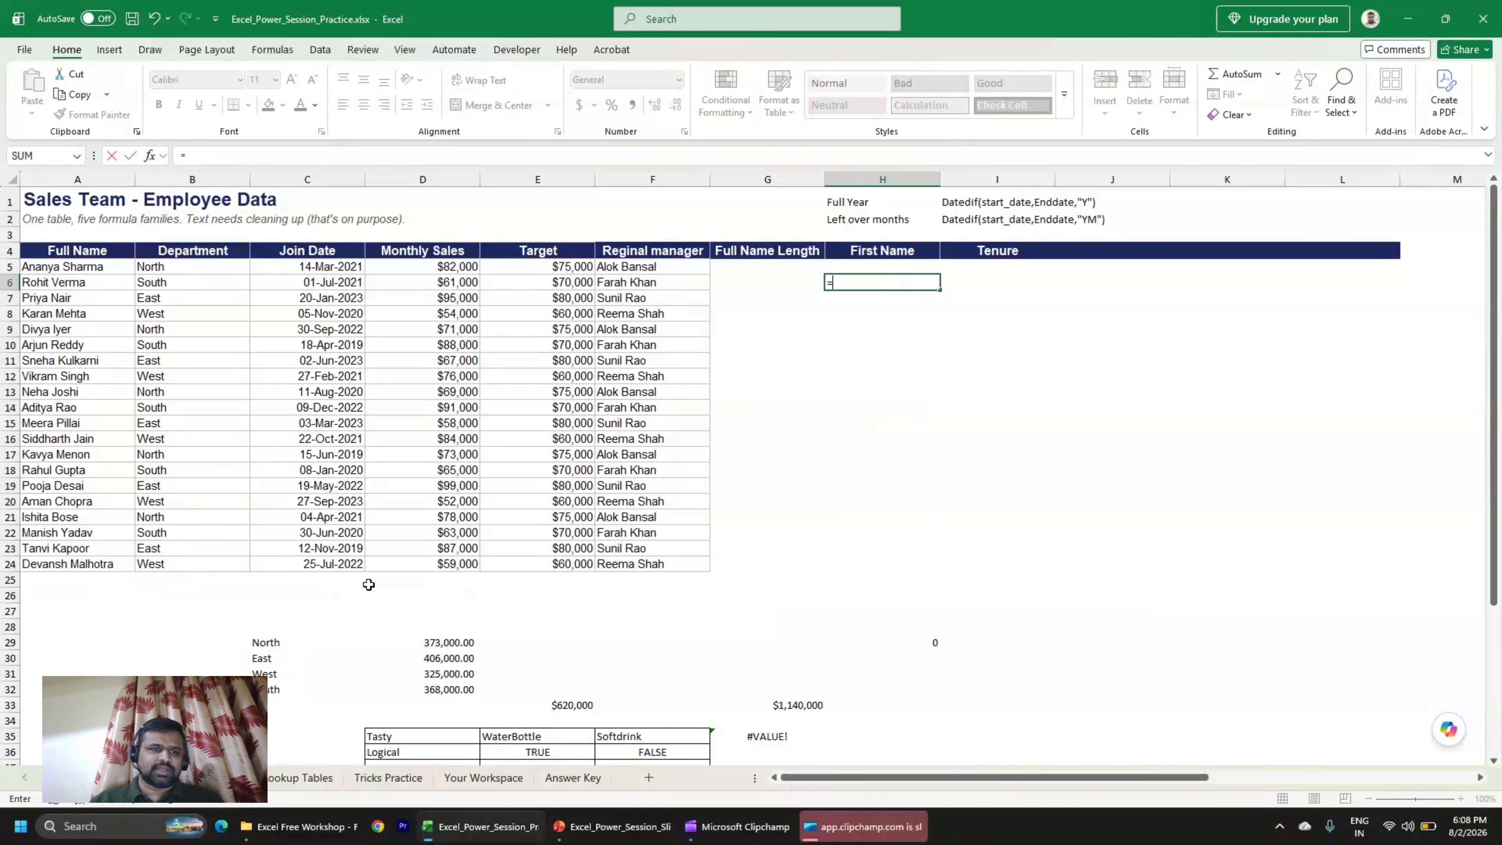
pyautogui.click(63, 269)
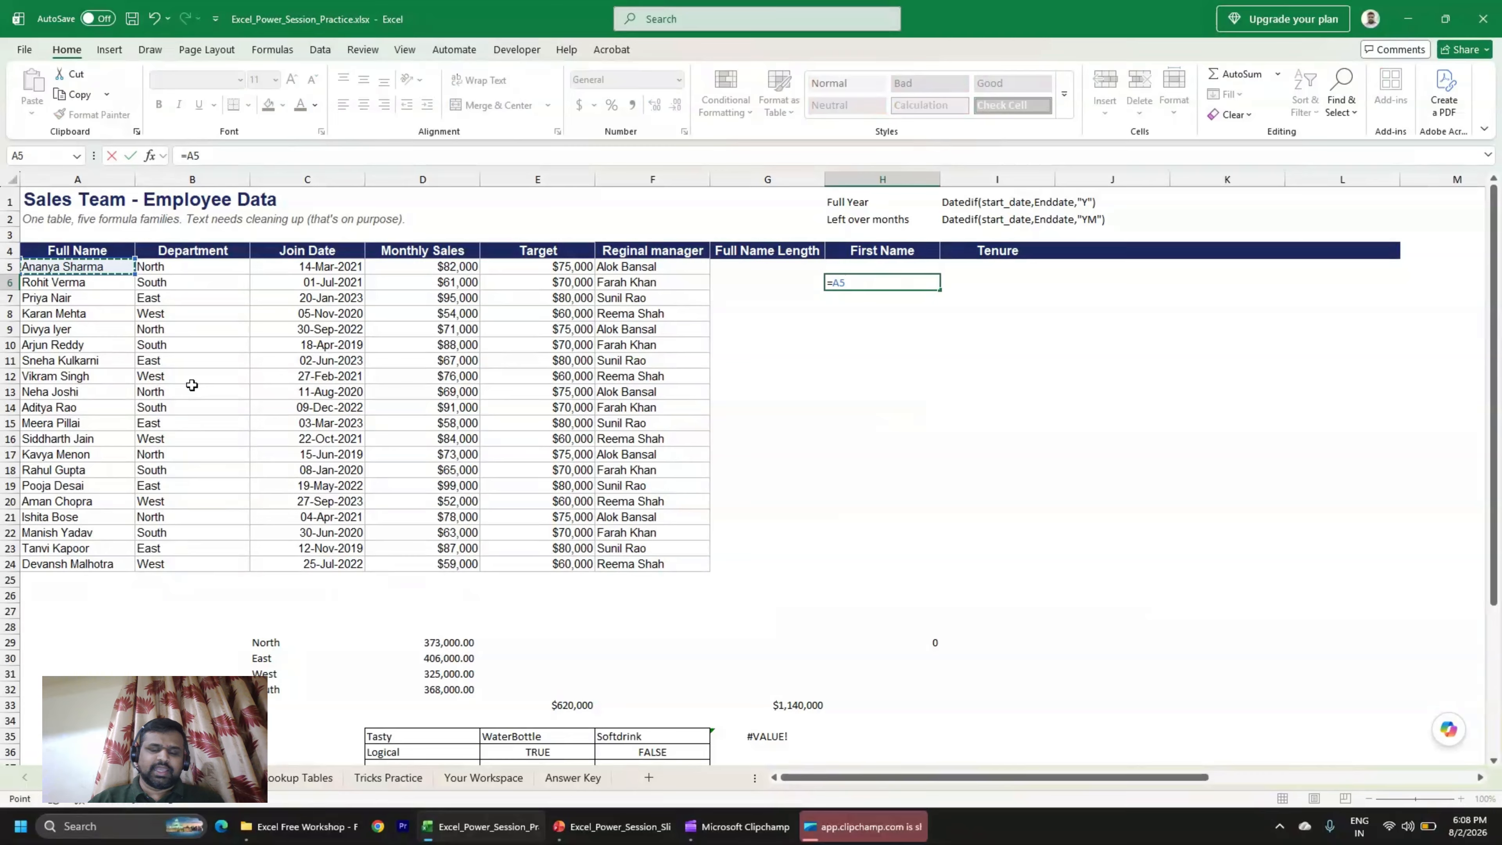
pyautogui.press('Return')
pyautogui.press('Up')
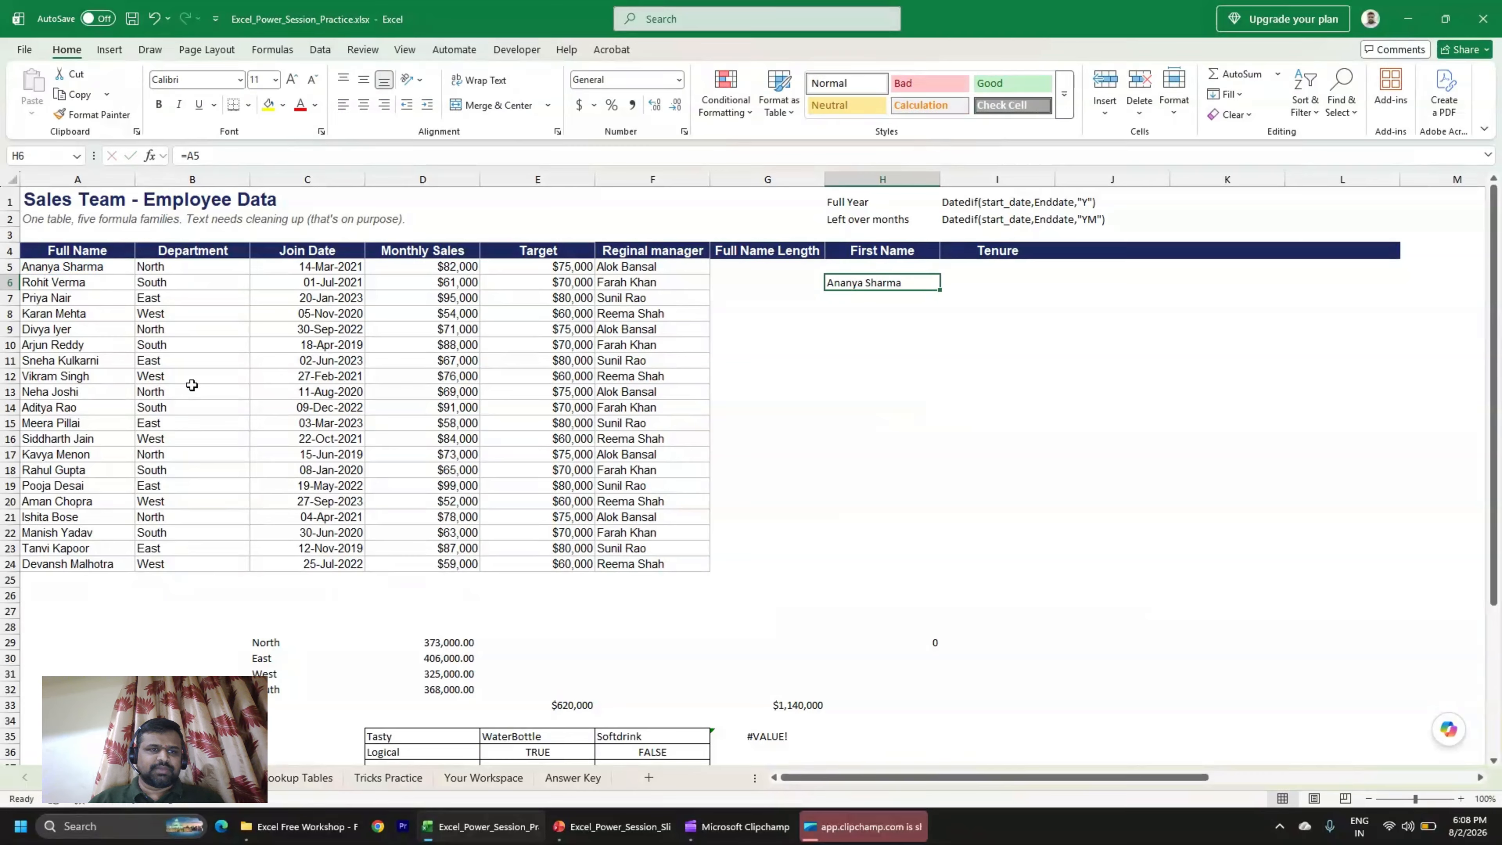
# Fill the formula from H6 down through H10 and right into column I.
pyautogui.hotkey('shift', 'Down')
pyautogui.hotkey('shift', 'Down')
pyautogui.hotkey('shift', 'Down')
pyautogui.hotkey('shift', 'Down')
pyautogui.hotkey('ctrl', 'd')
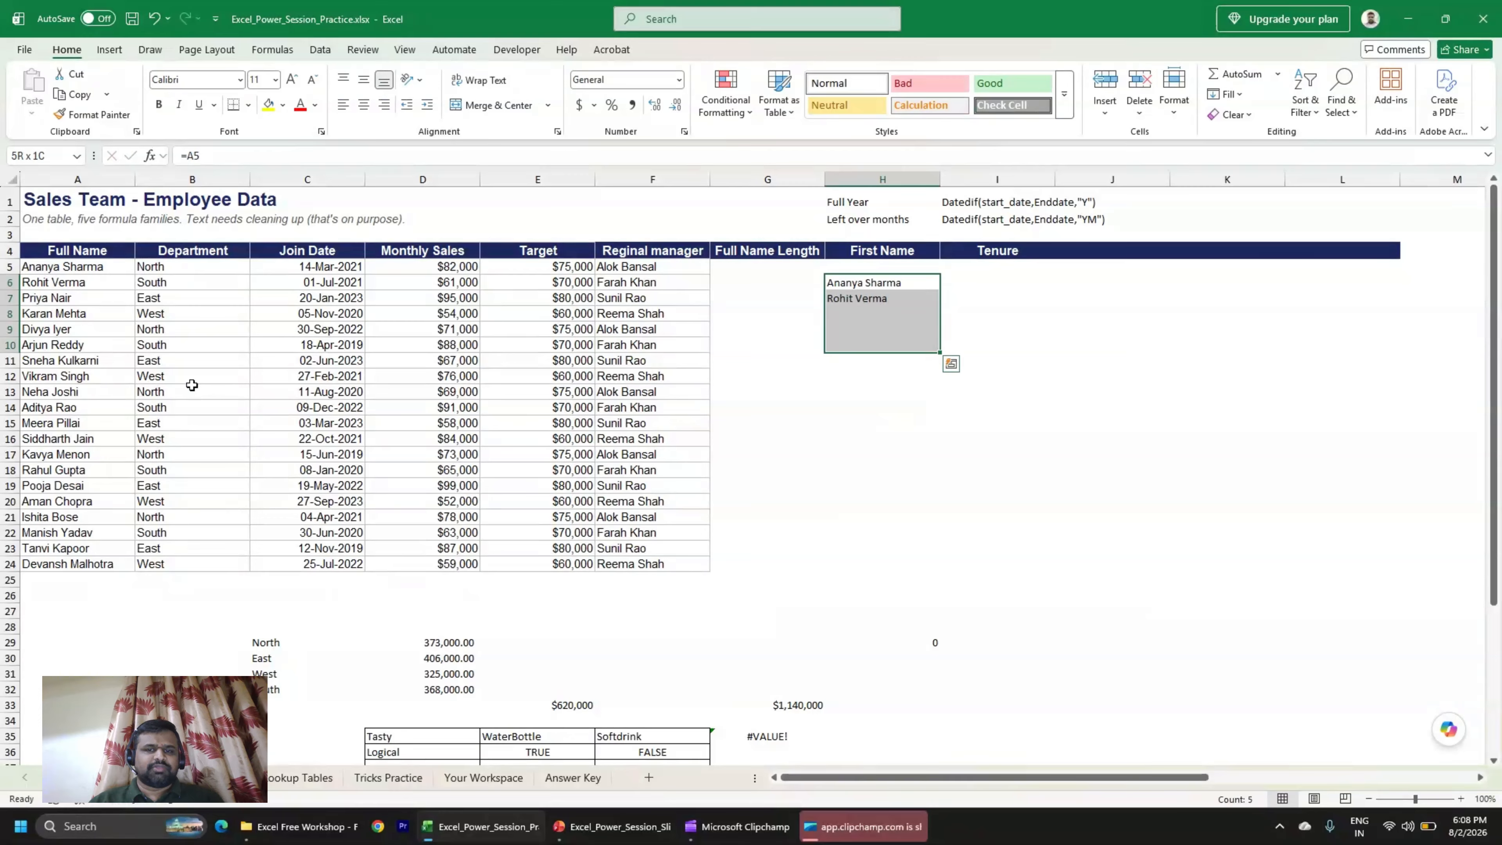
pyautogui.hotkey('shift', 'Right')
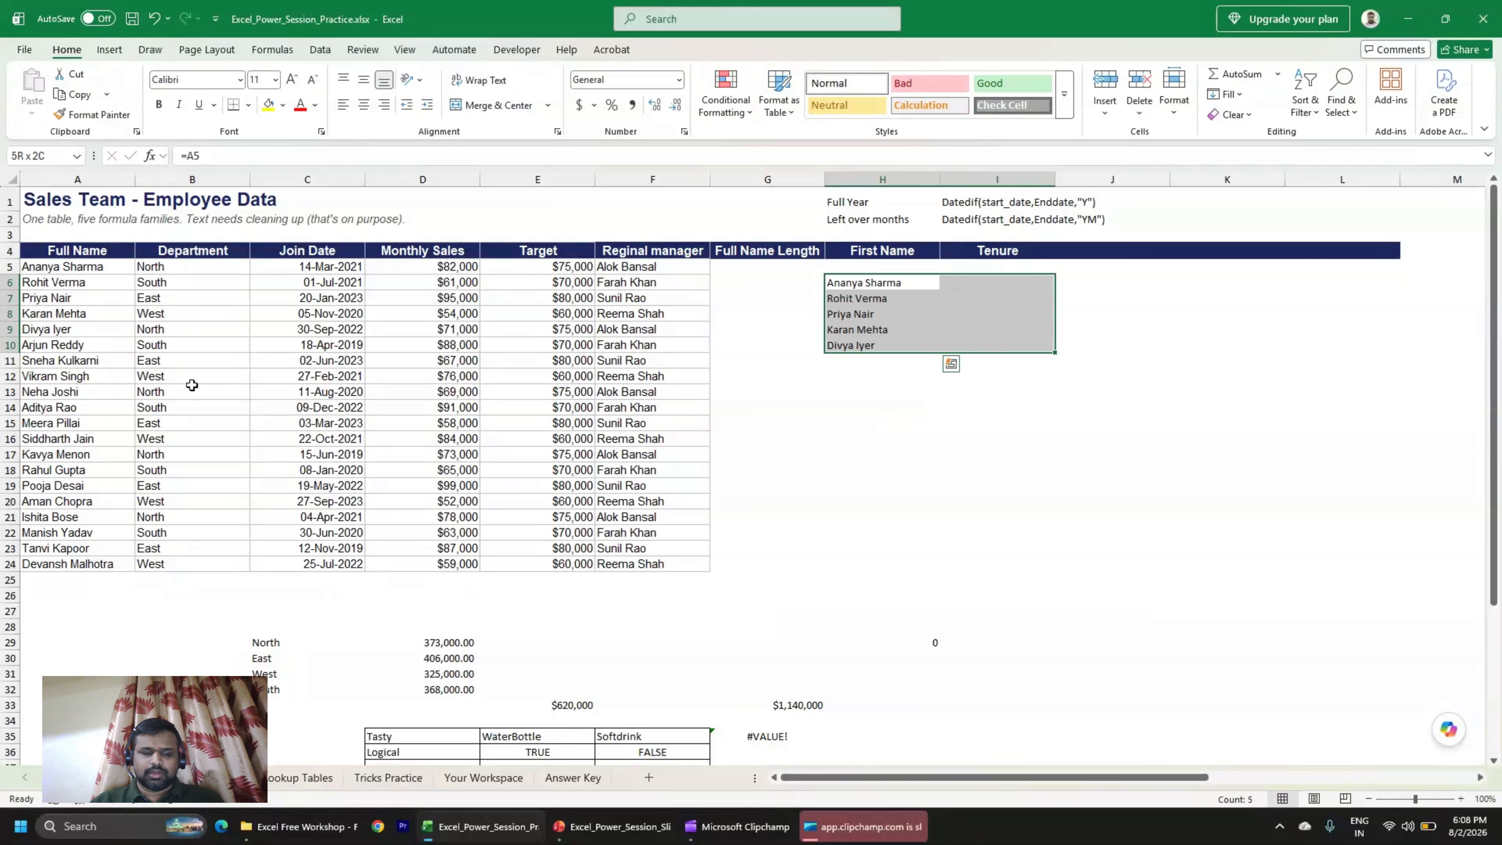
pyautogui.hotkey('ctrl', 'r')
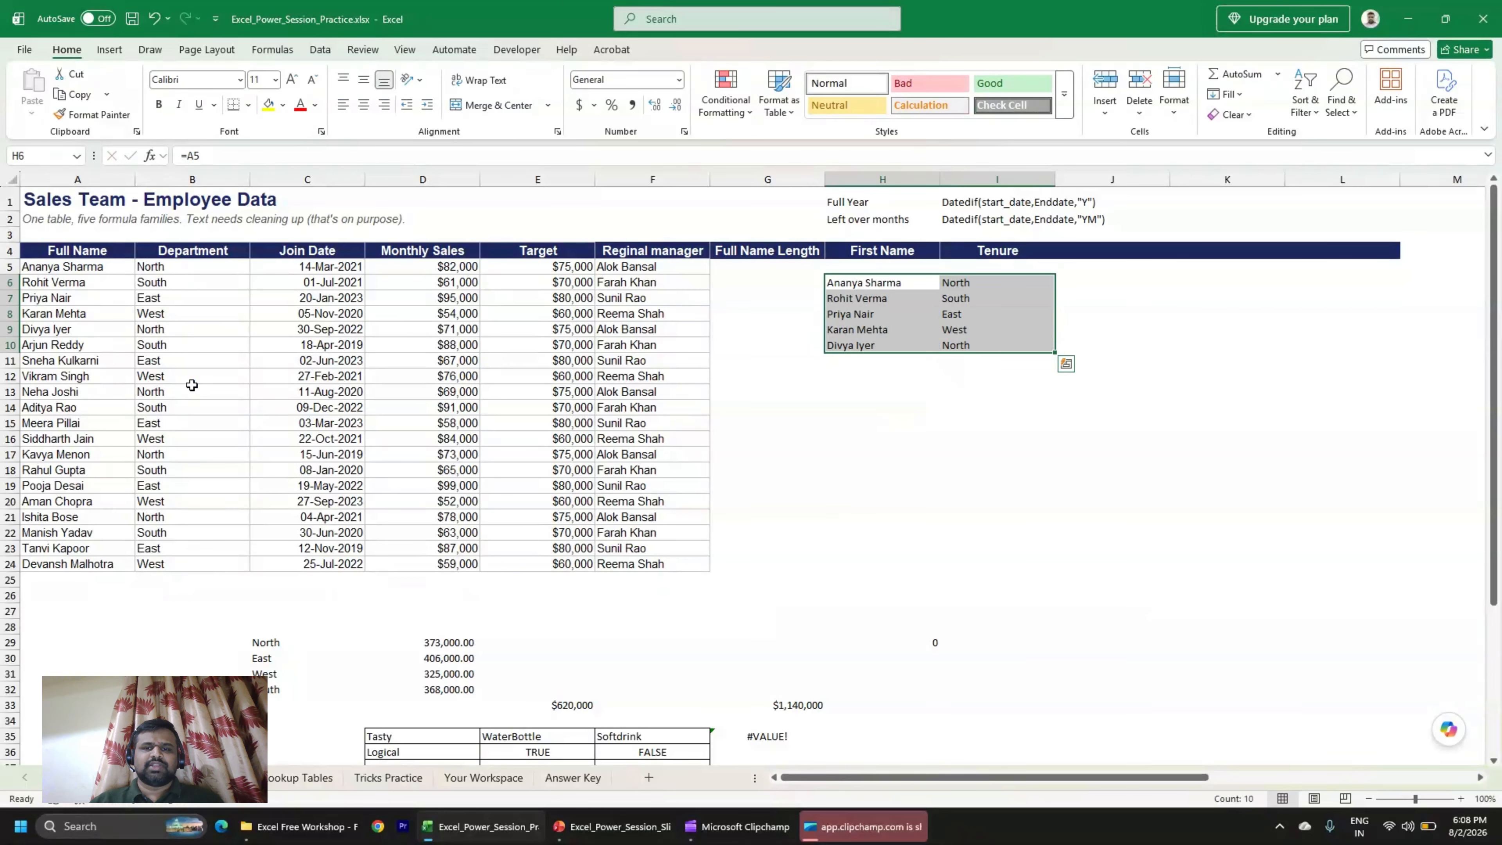
# Inspect how the row reference shifts in the copied formulas in H6 through H8.
pyautogui.press('F2')
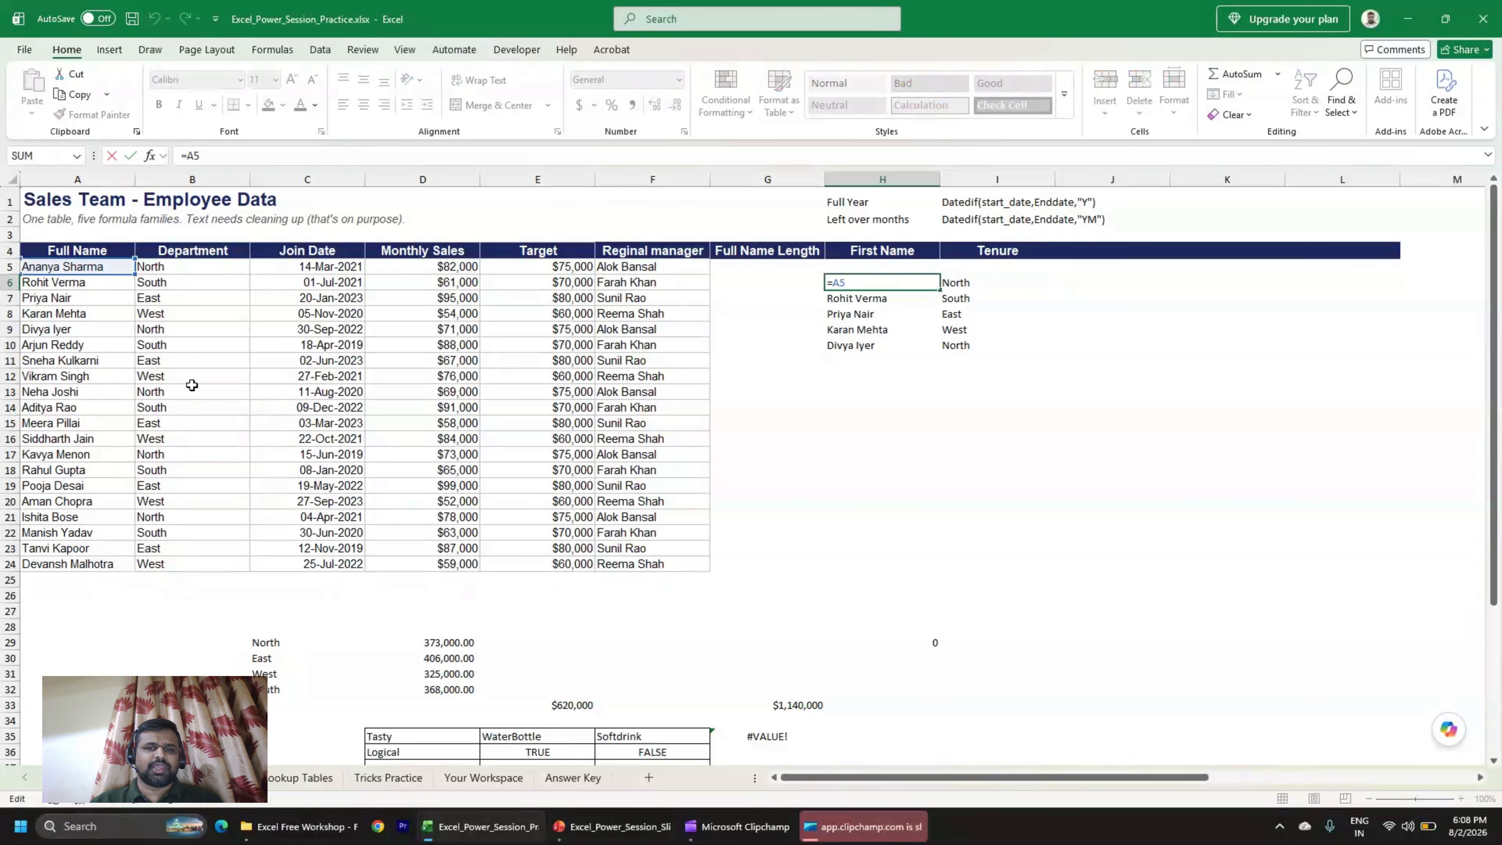
pyautogui.press('Return')
pyautogui.press('F2')
pyautogui.press('Return')
pyautogui.press('F2')
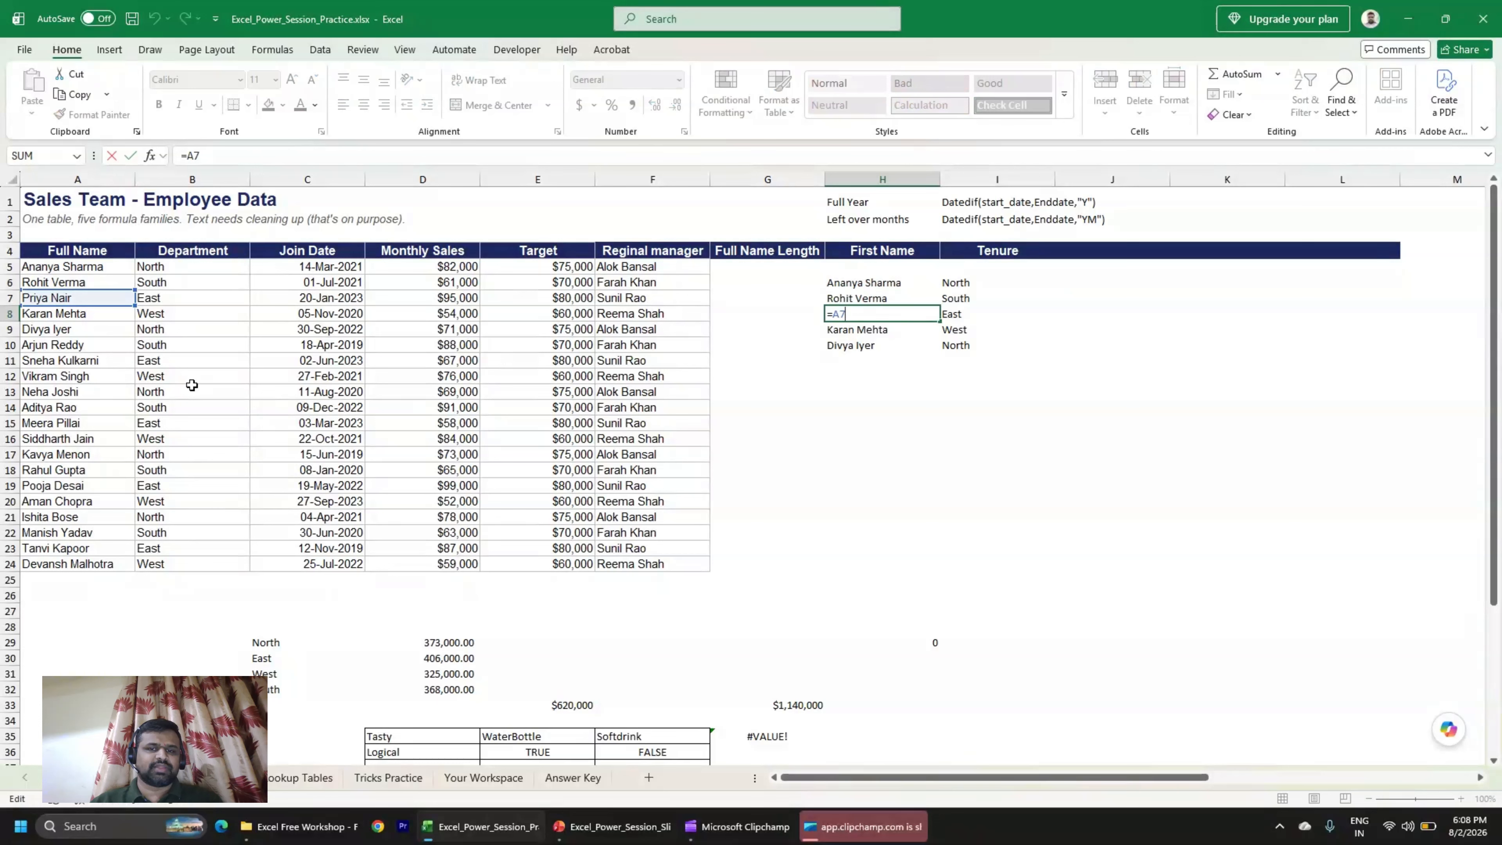
pyautogui.press('Return')
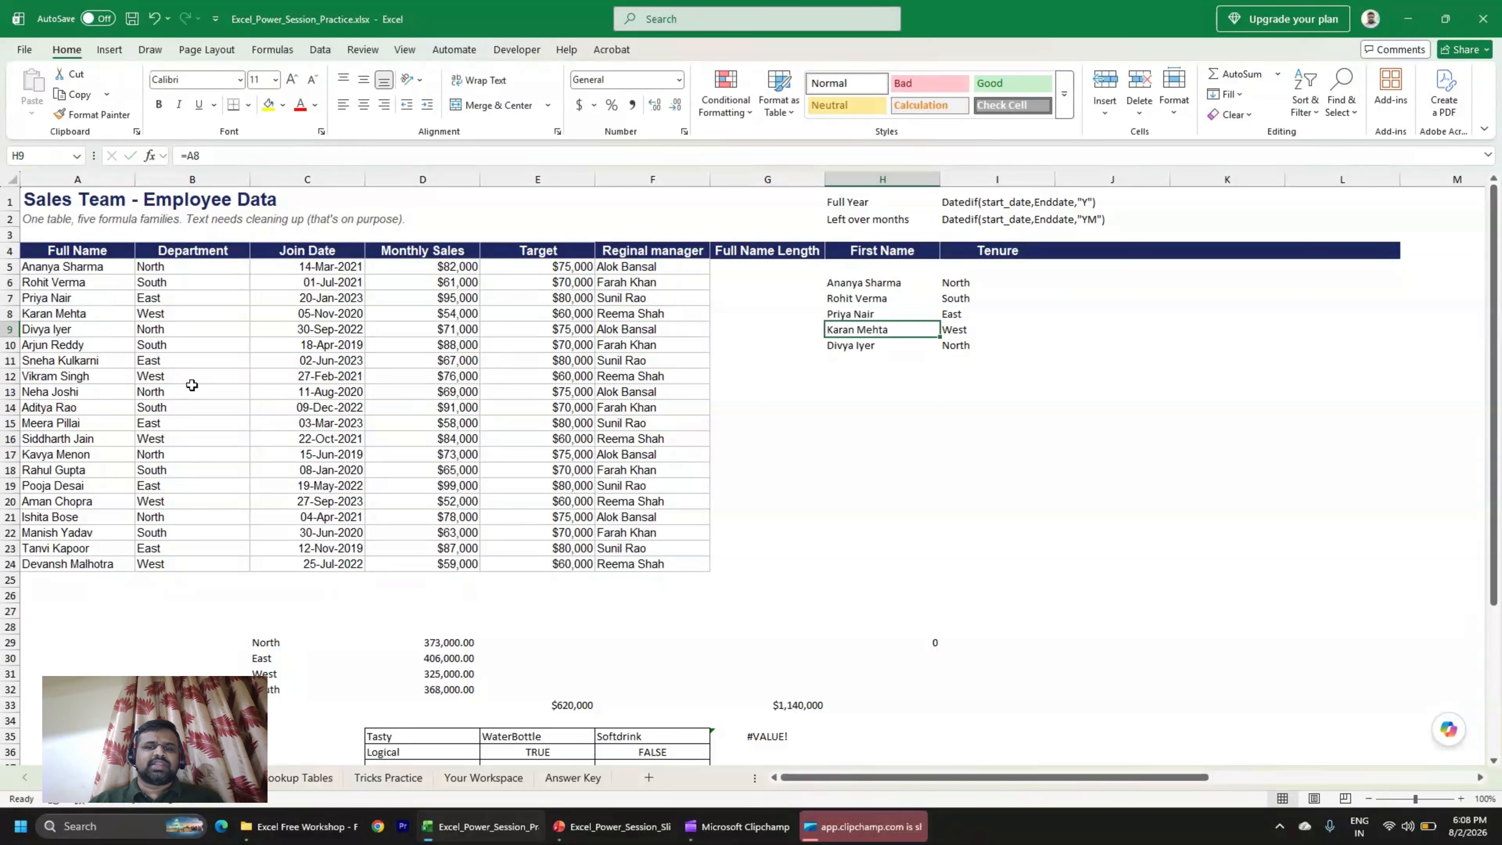
# Inspect the column and row references of the copied formulas in I6 through I9.
pyautogui.press('Up')
pyautogui.press('Up')
pyautogui.press('Up')
pyautogui.press('Right')
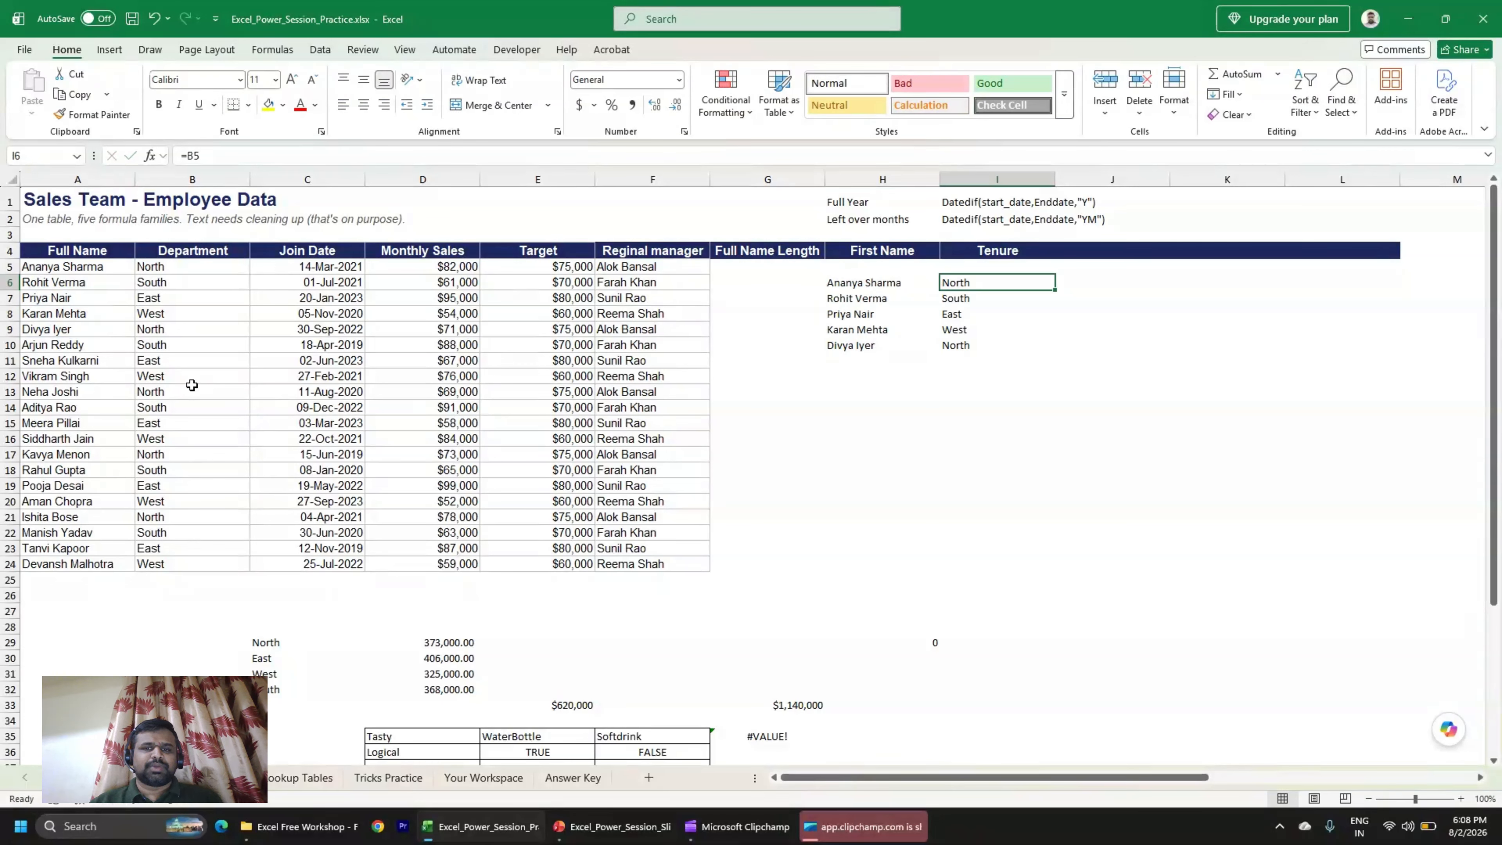
pyautogui.press('F2')
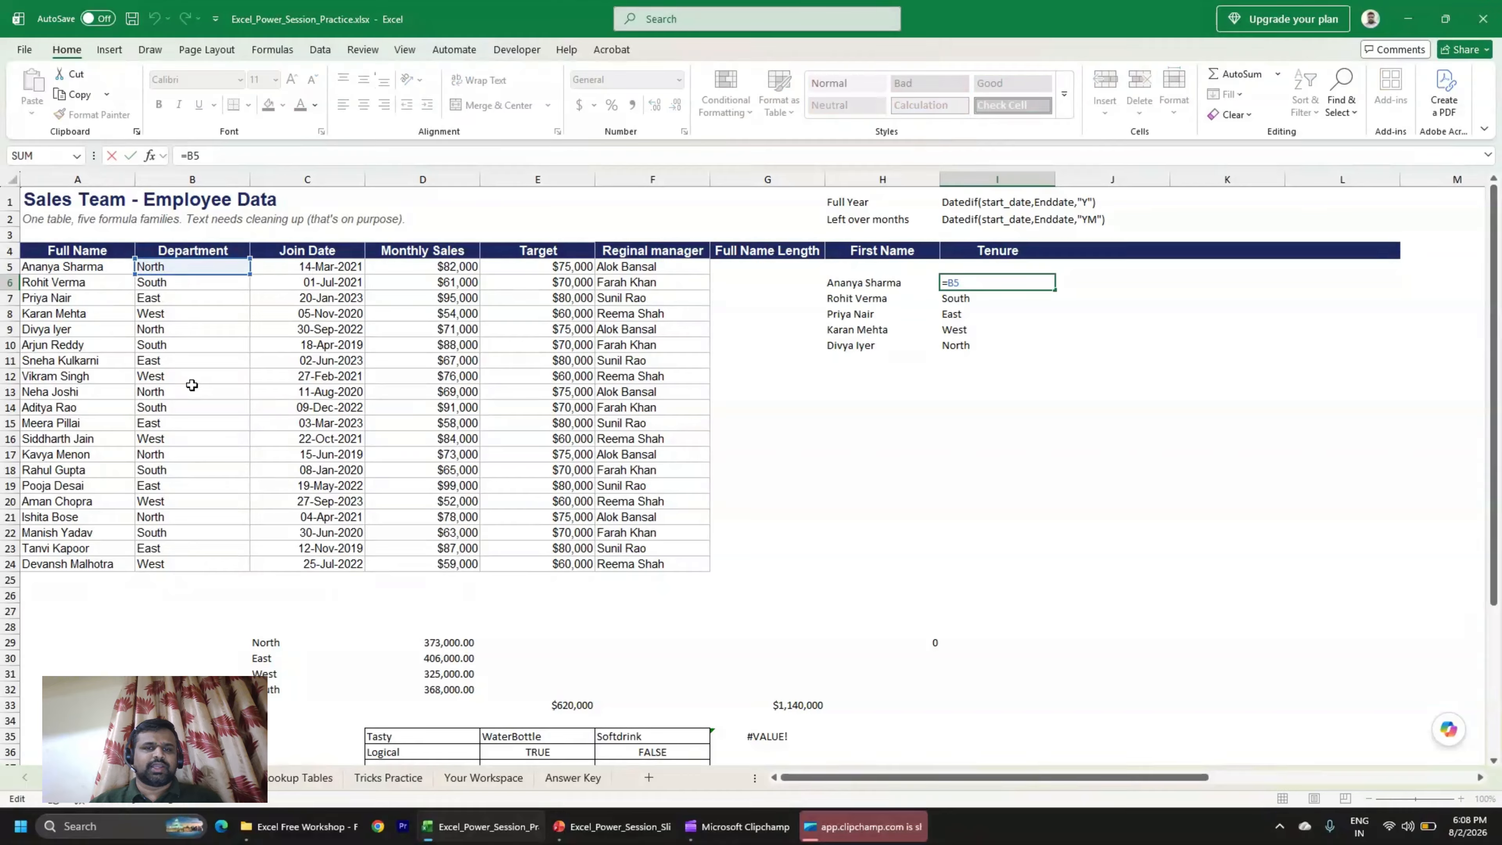
pyautogui.press('Return')
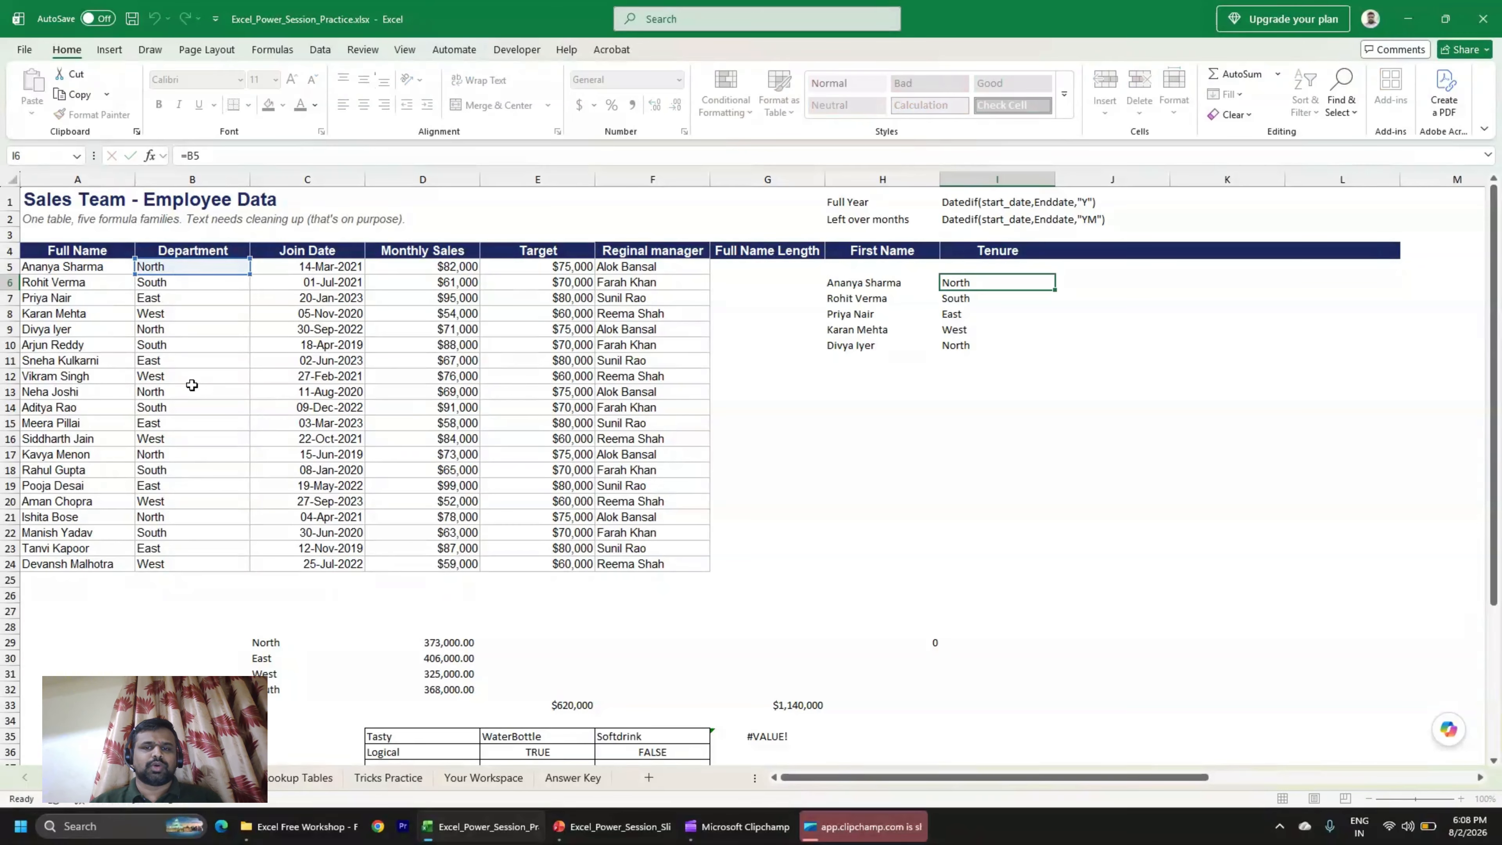
pyautogui.press('F2')
pyautogui.press('Return')
pyautogui.press('F2')
pyautogui.press('Return')
pyautogui.press('F2')
pyautogui.press('Return')
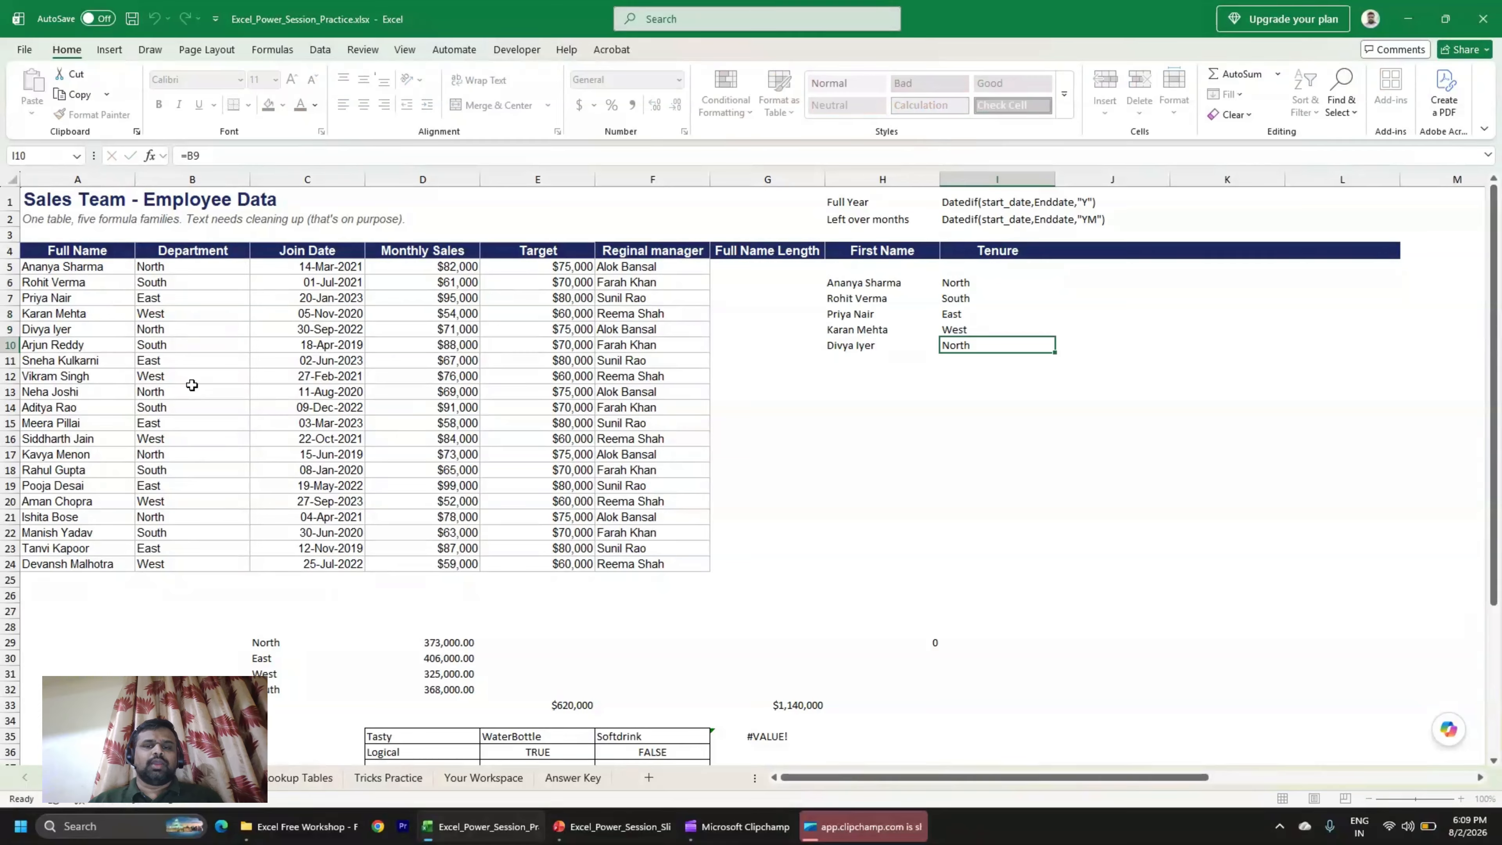
# Go back to H6 and check its reference against the formulas in H7 and H8.
pyautogui.press('Up')
pyautogui.press('Up')
pyautogui.press('Up')
pyautogui.press('Up')
pyautogui.press('Left')
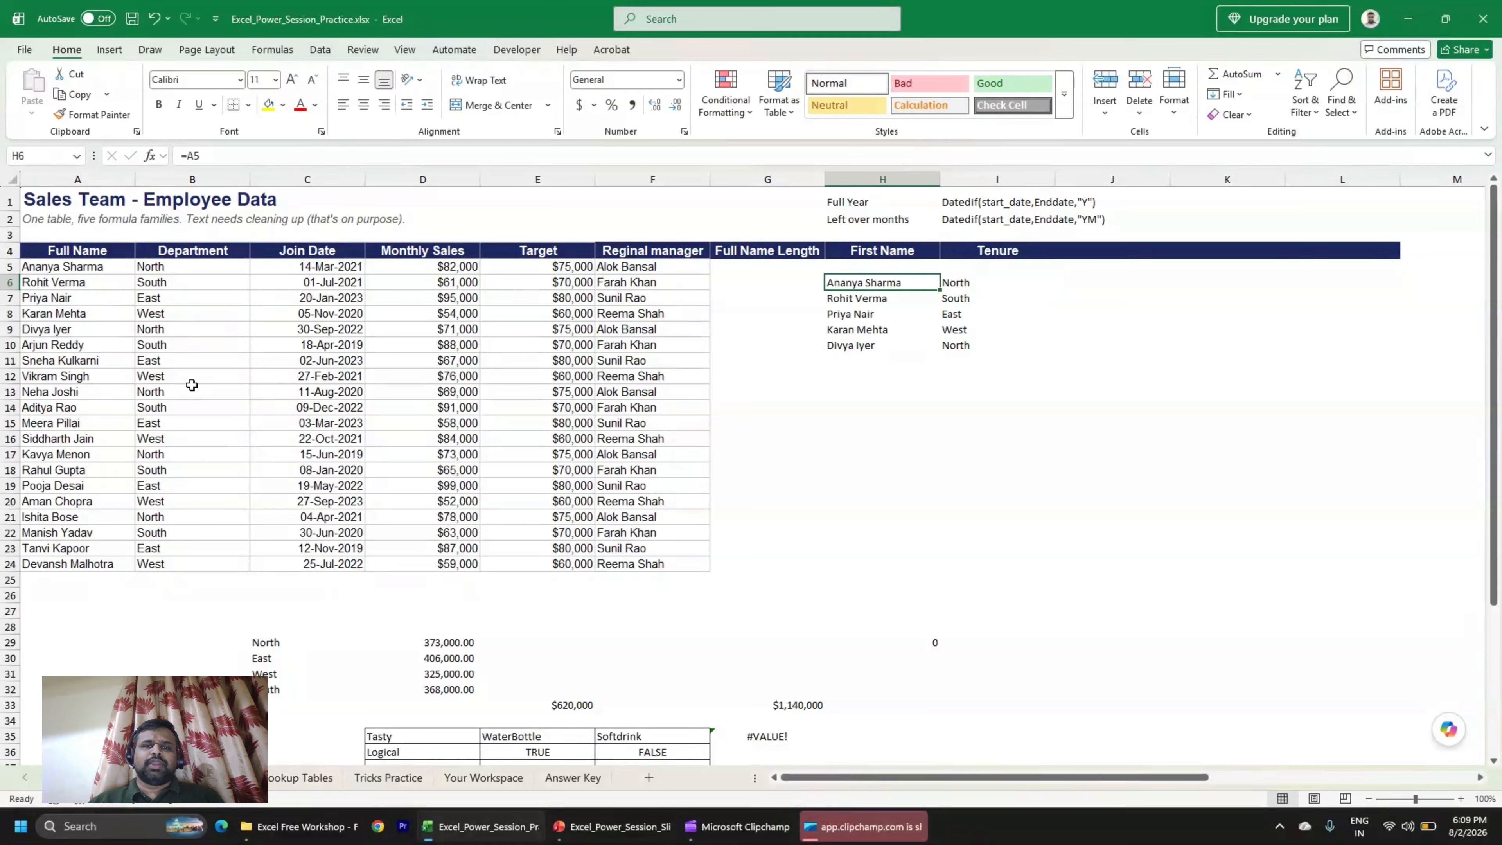
pyautogui.press('F2')
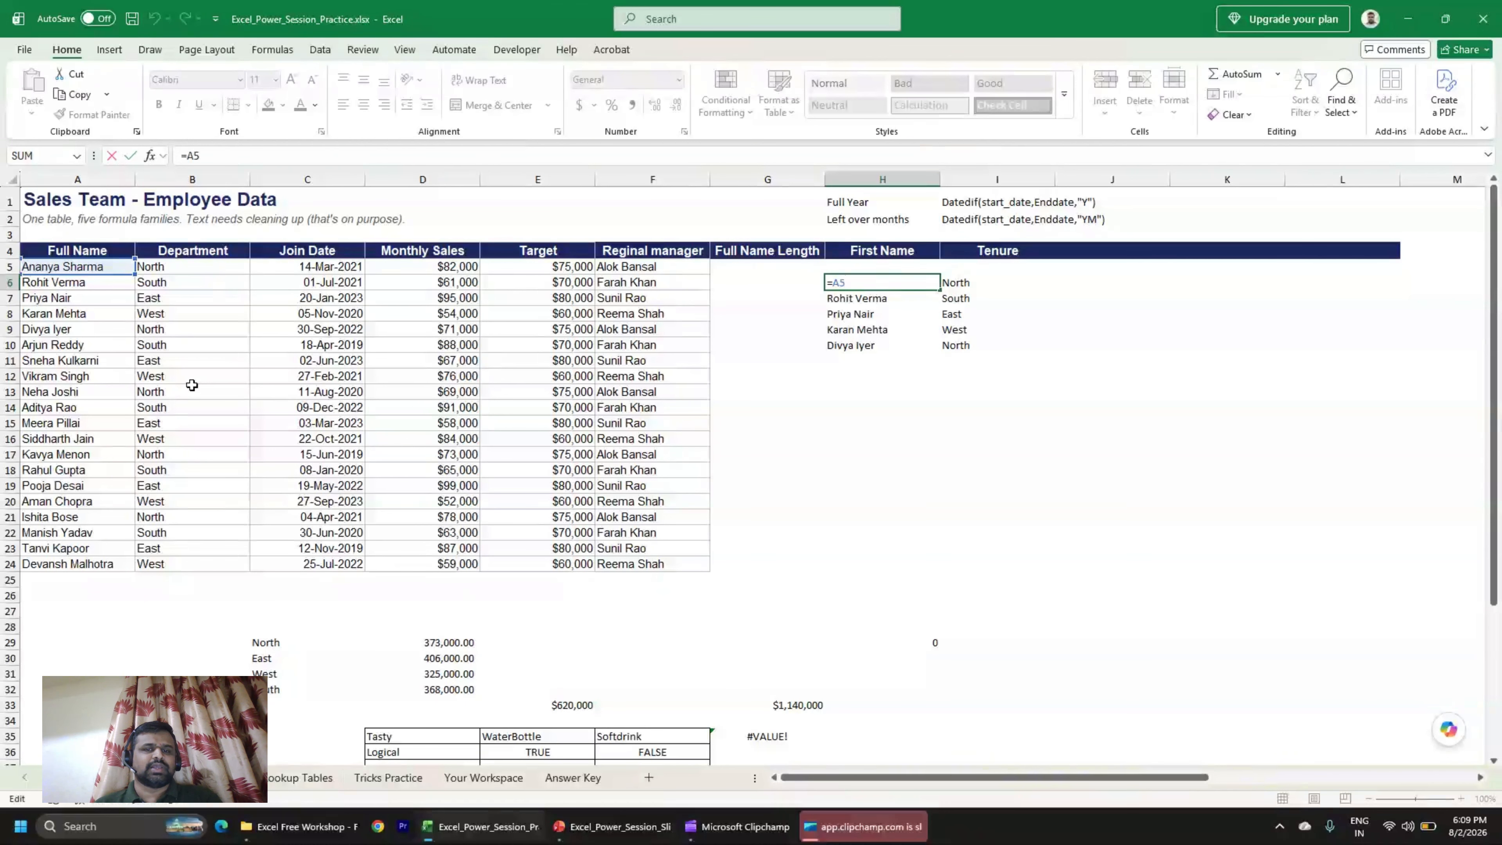
pyautogui.hotkey('ctrl', 'Return')
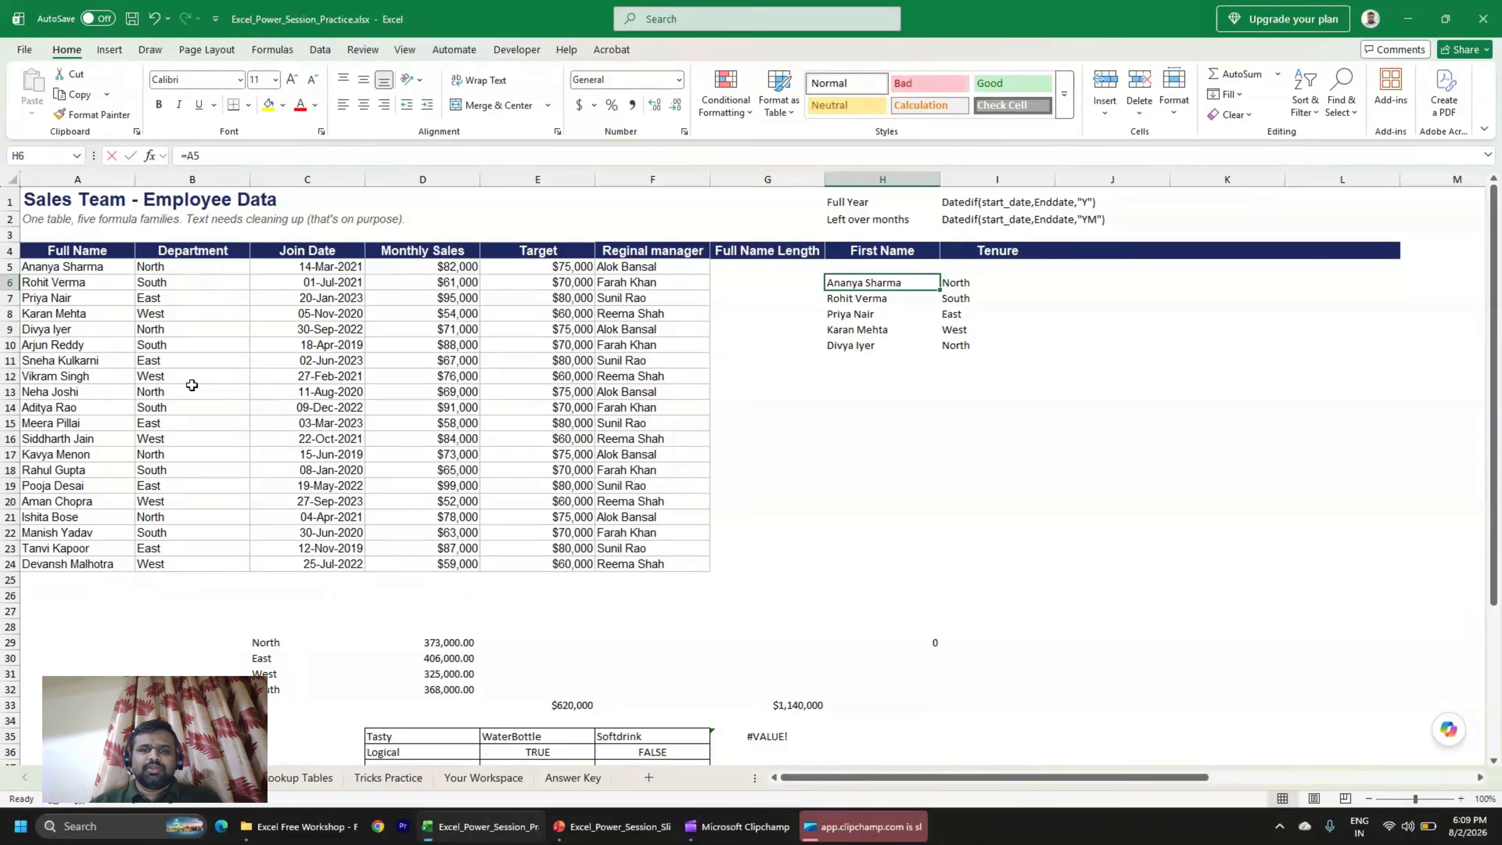
pyautogui.press('F2')
pyautogui.press('Return')
pyautogui.press('F2')
pyautogui.press('Return')
pyautogui.press('F2')
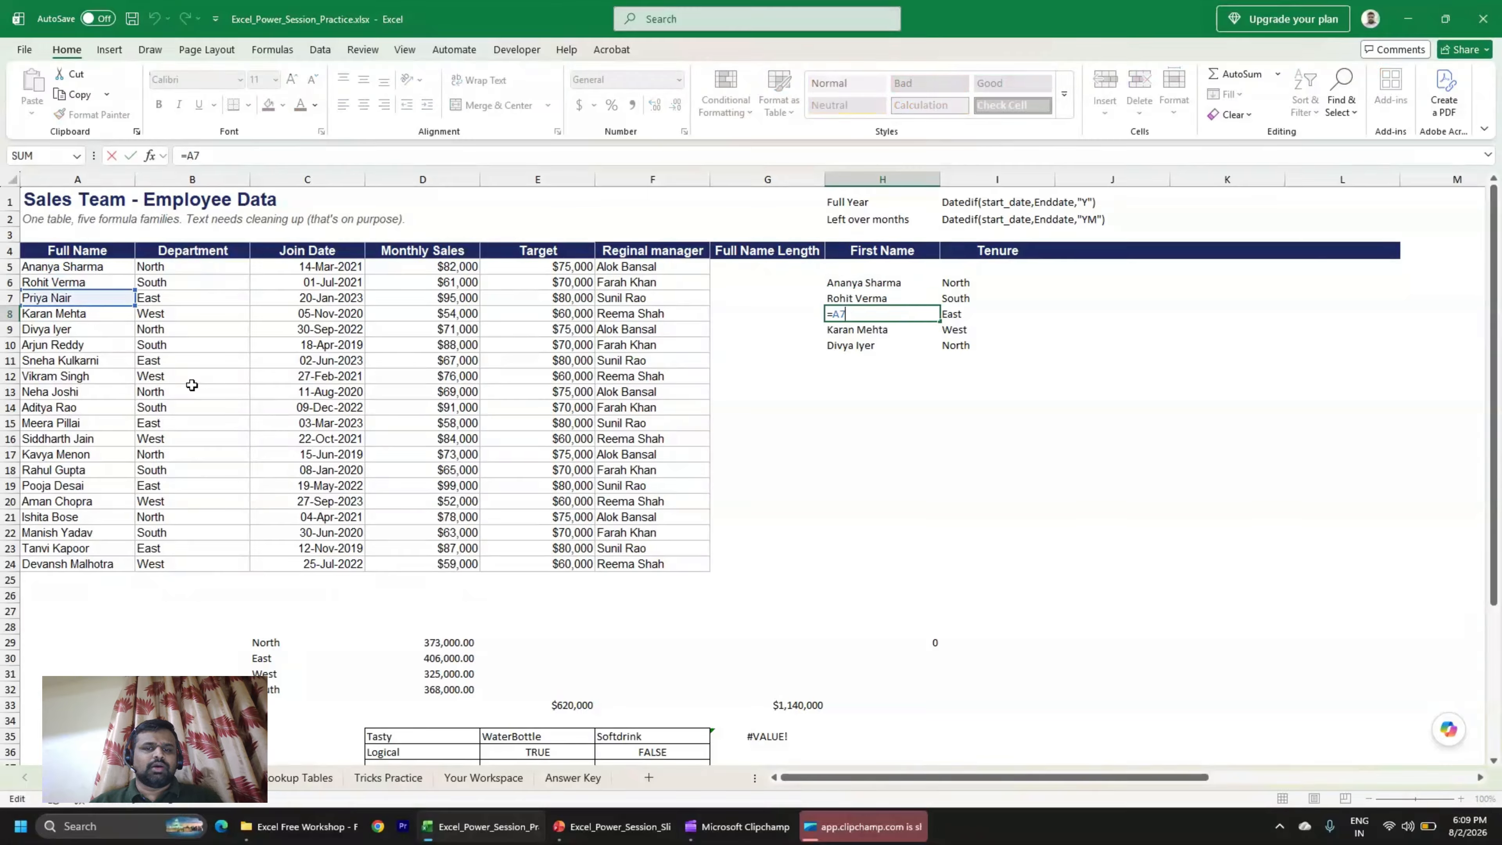
pyautogui.press('Return')
# Trace the referenced source cells of the formulas from H6 down through H9.
pyautogui.press('Up')
pyautogui.press('Up')
pyautogui.press('Up')
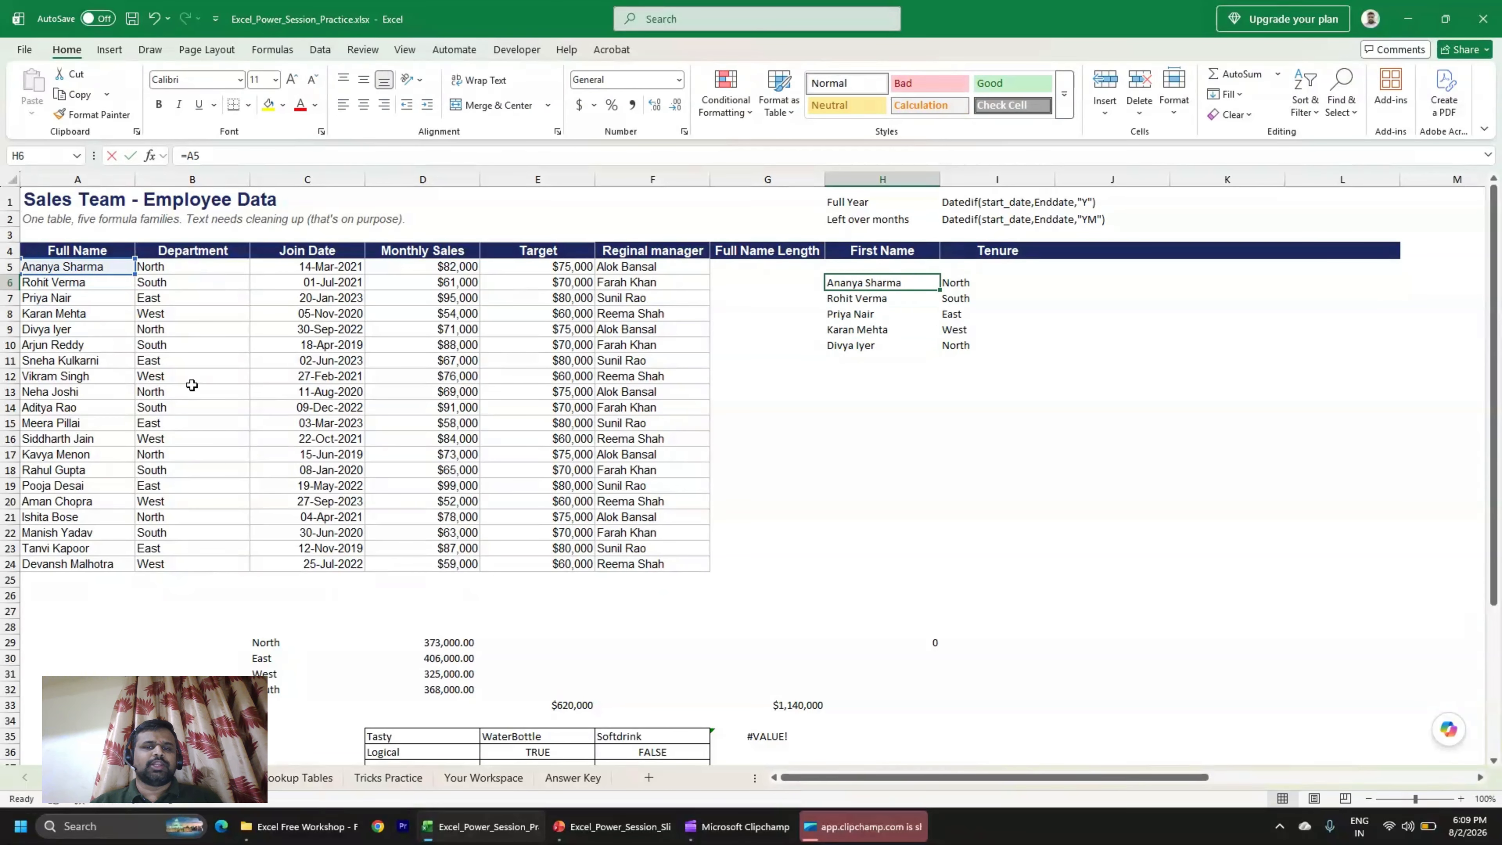
pyautogui.press('F2')
pyautogui.press('Return')
pyautogui.press('F2')
pyautogui.press('Return')
pyautogui.press('F2')
pyautogui.press('Return')
pyautogui.press('F2')
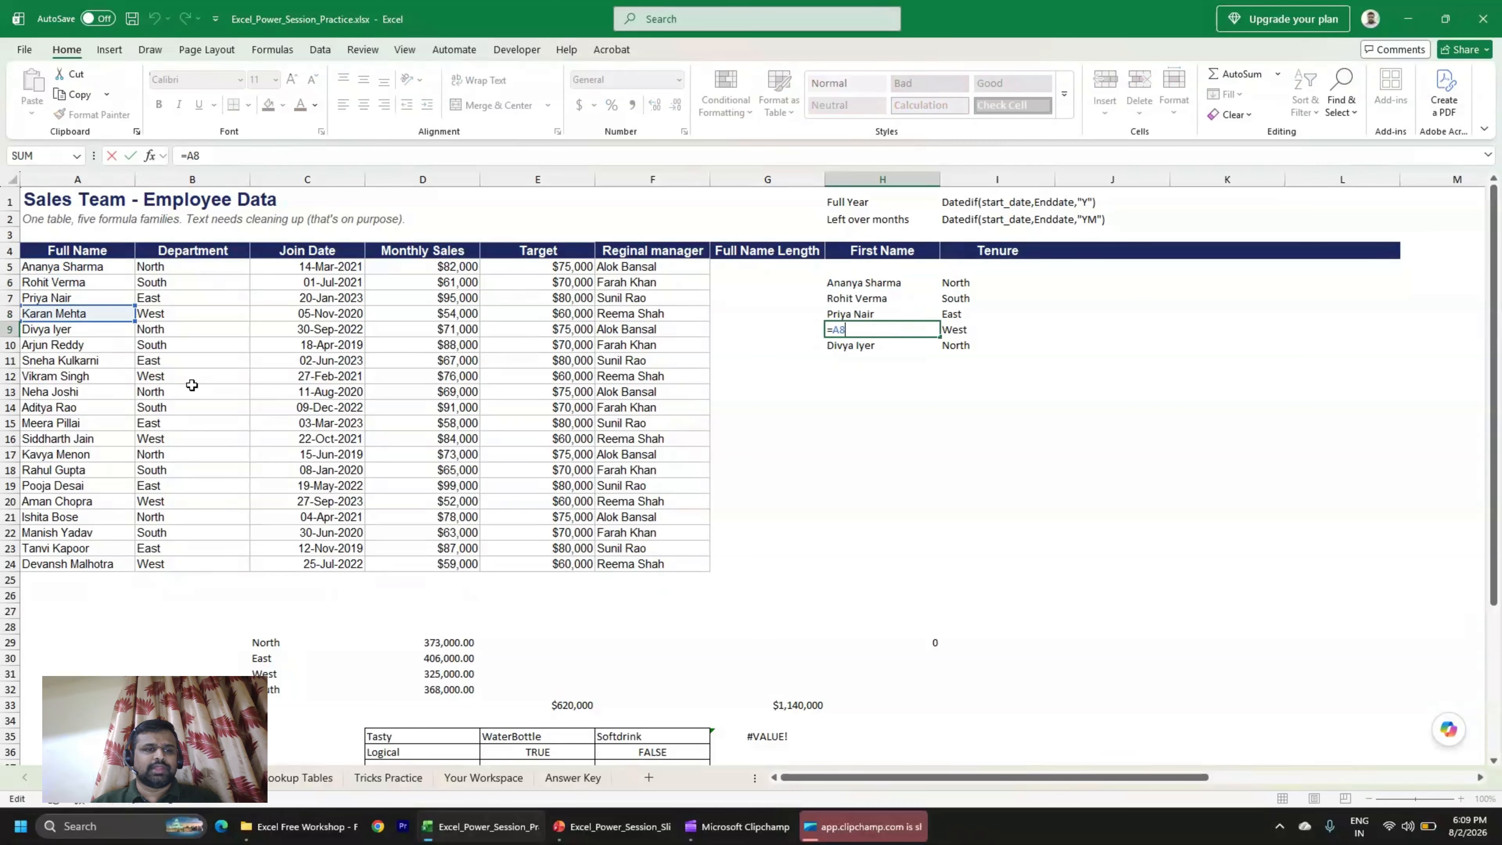
pyautogui.press('Return')
# Compare the relative references of the formulas in H7 and H6.
pyautogui.press('Up')
pyautogui.press('Up')
pyautogui.press('Up')
pyautogui.press('Up')
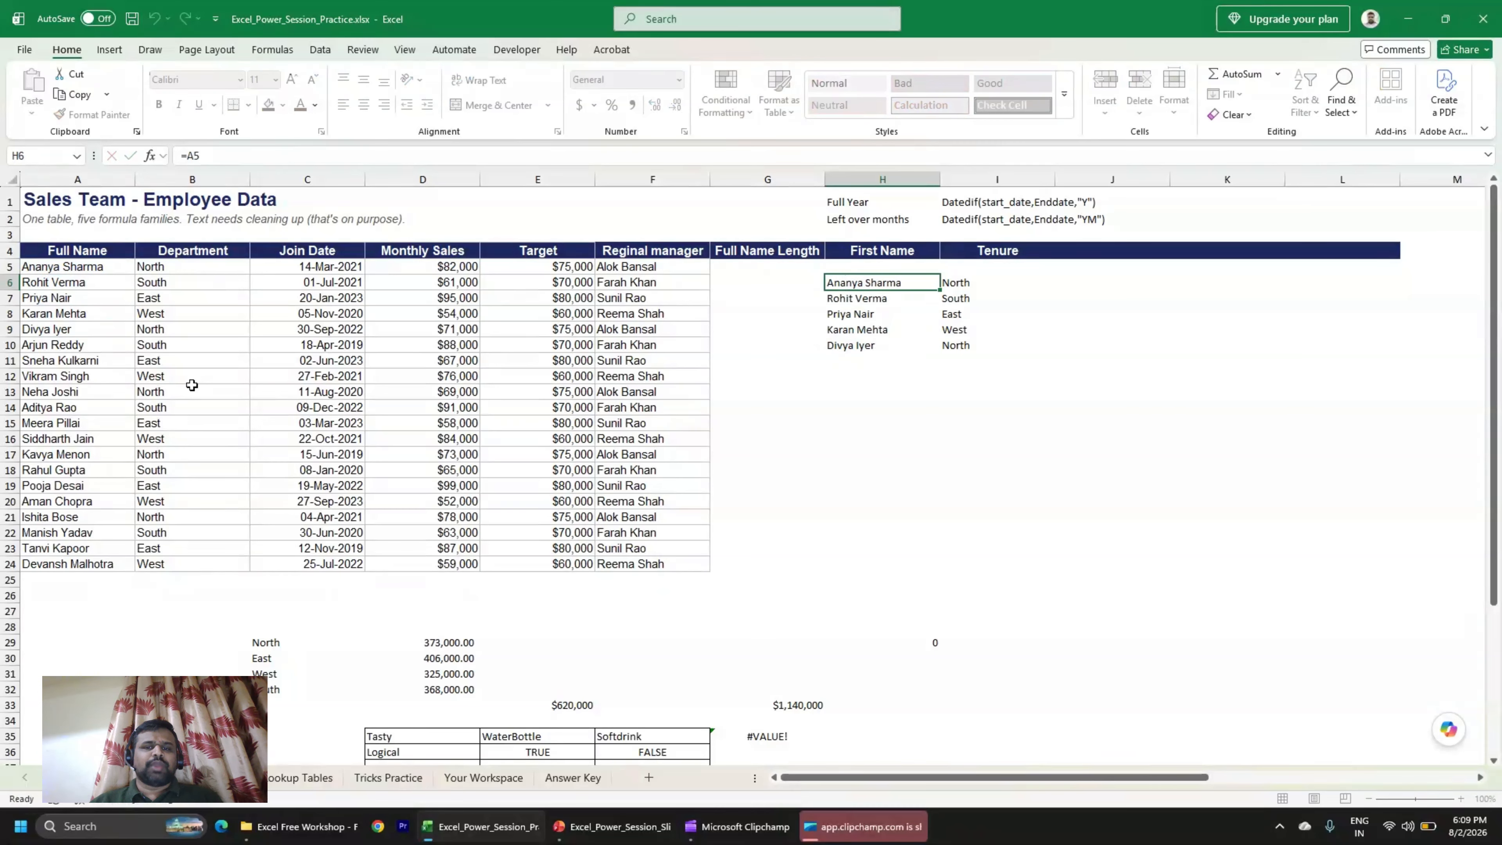
pyautogui.press('Down')
pyautogui.press('F2')
pyautogui.press('Escape')
pyautogui.press('Up')
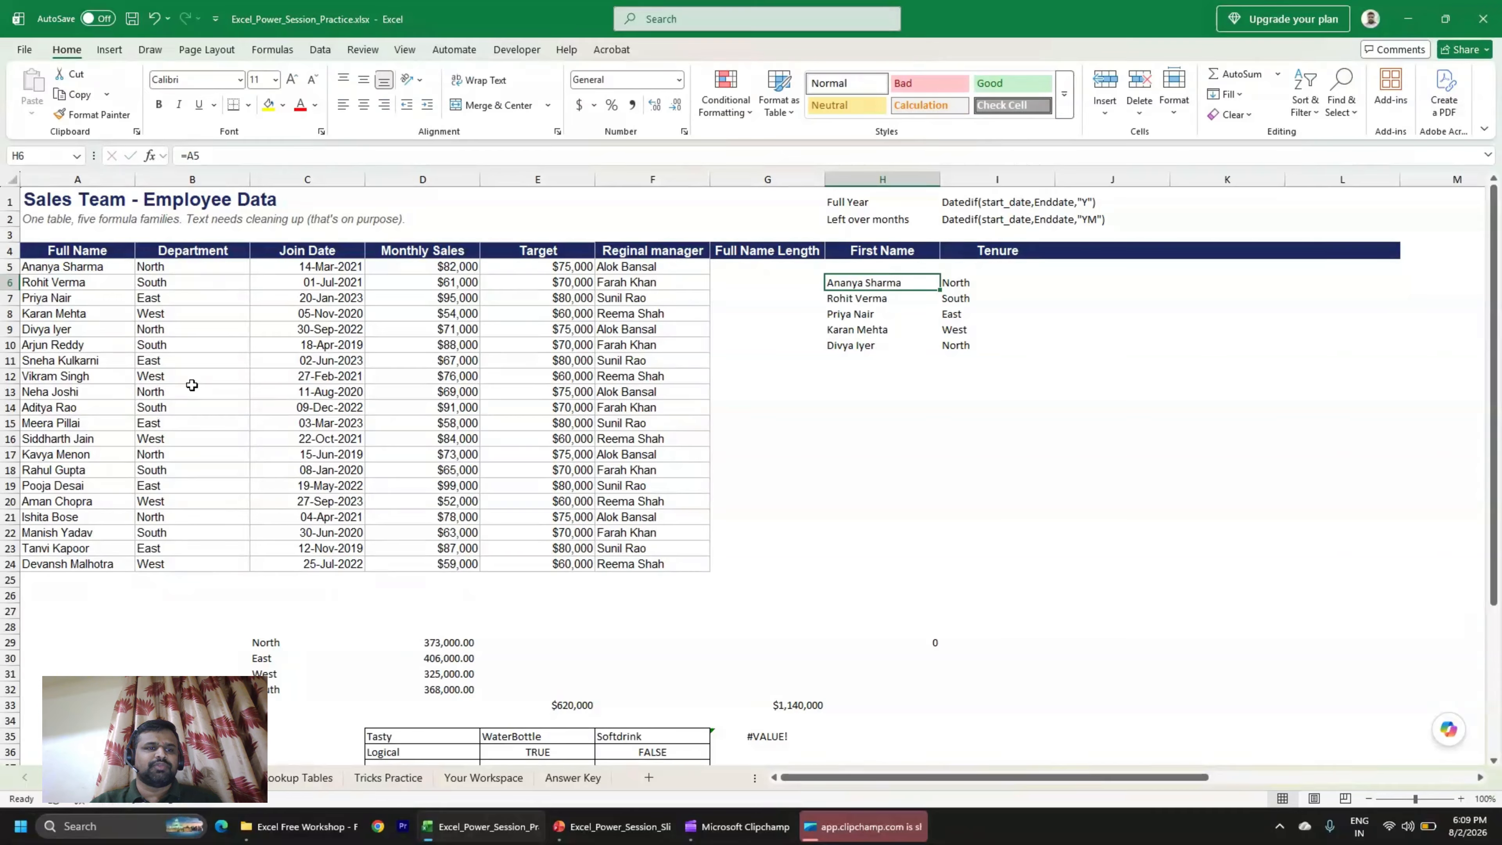
pyautogui.press('F2')
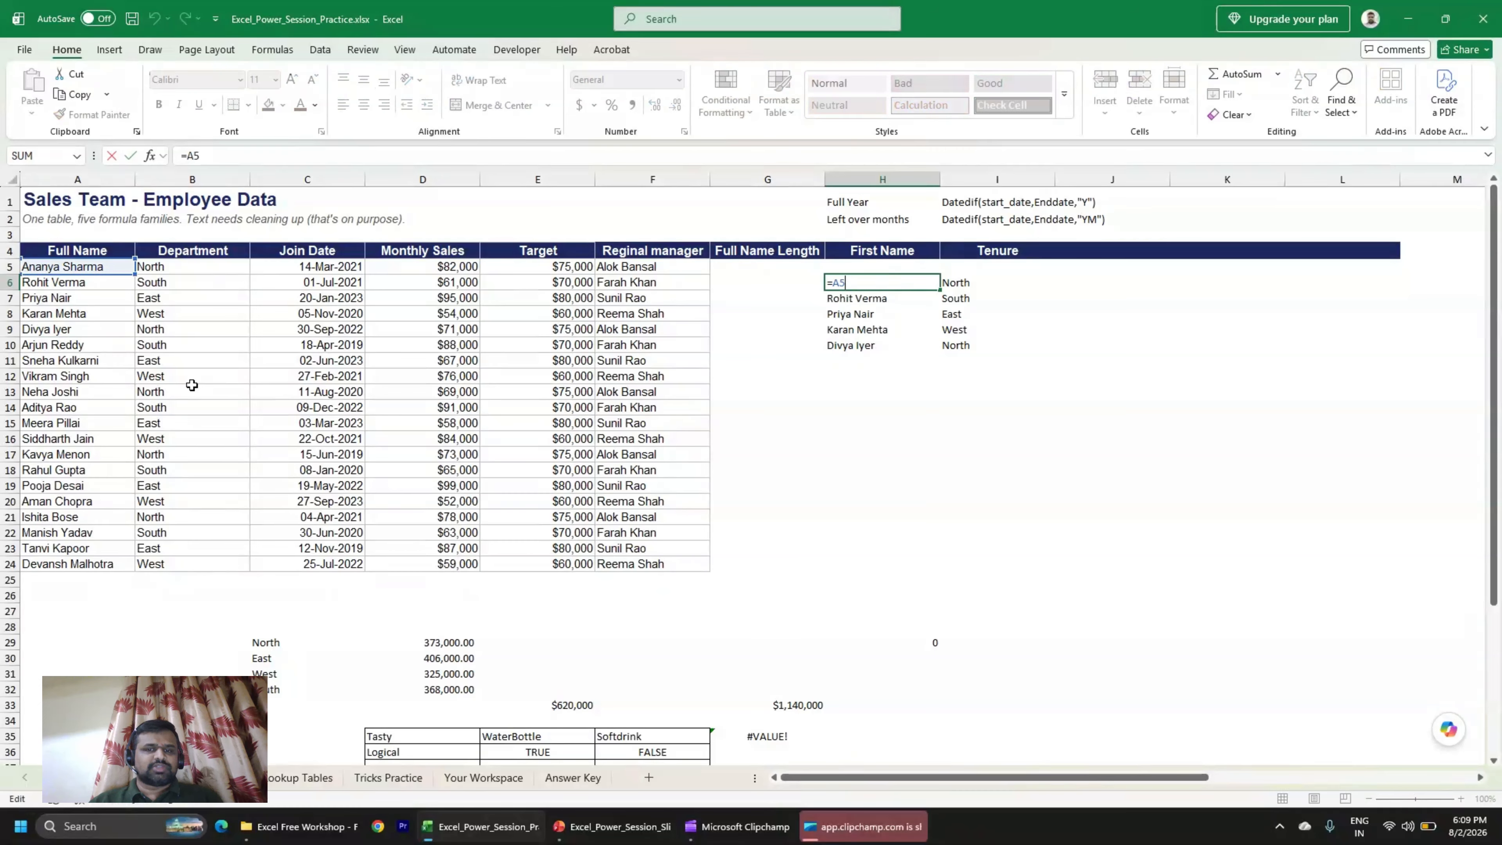
pyautogui.press('Return')
# Enter the formula =A5 in H12, below the relative reference example.
pyautogui.press('Down')
pyautogui.press('Down')
pyautogui.press('Down')
pyautogui.press('Down')
pyautogui.press('Down')
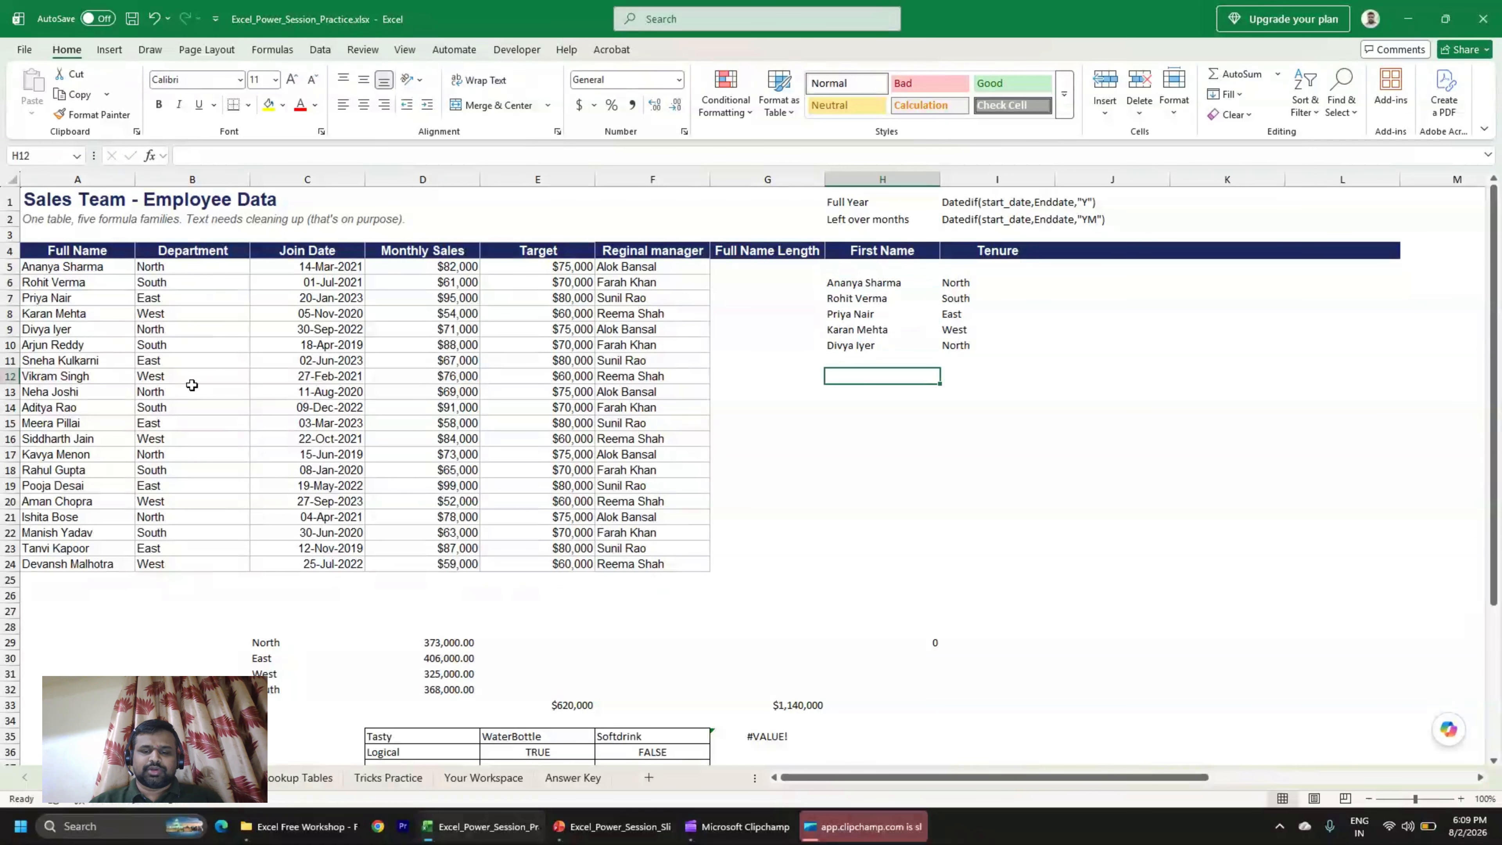
pyautogui.write('=')
pyautogui.press('Down')
pyautogui.press('Left')
pyautogui.press('Left')
pyautogui.press('Left')
pyautogui.press('Up')
pyautogui.press('Left')
pyautogui.press('Left')
pyautogui.press('Left')
pyautogui.press('Up')
pyautogui.press('Up')
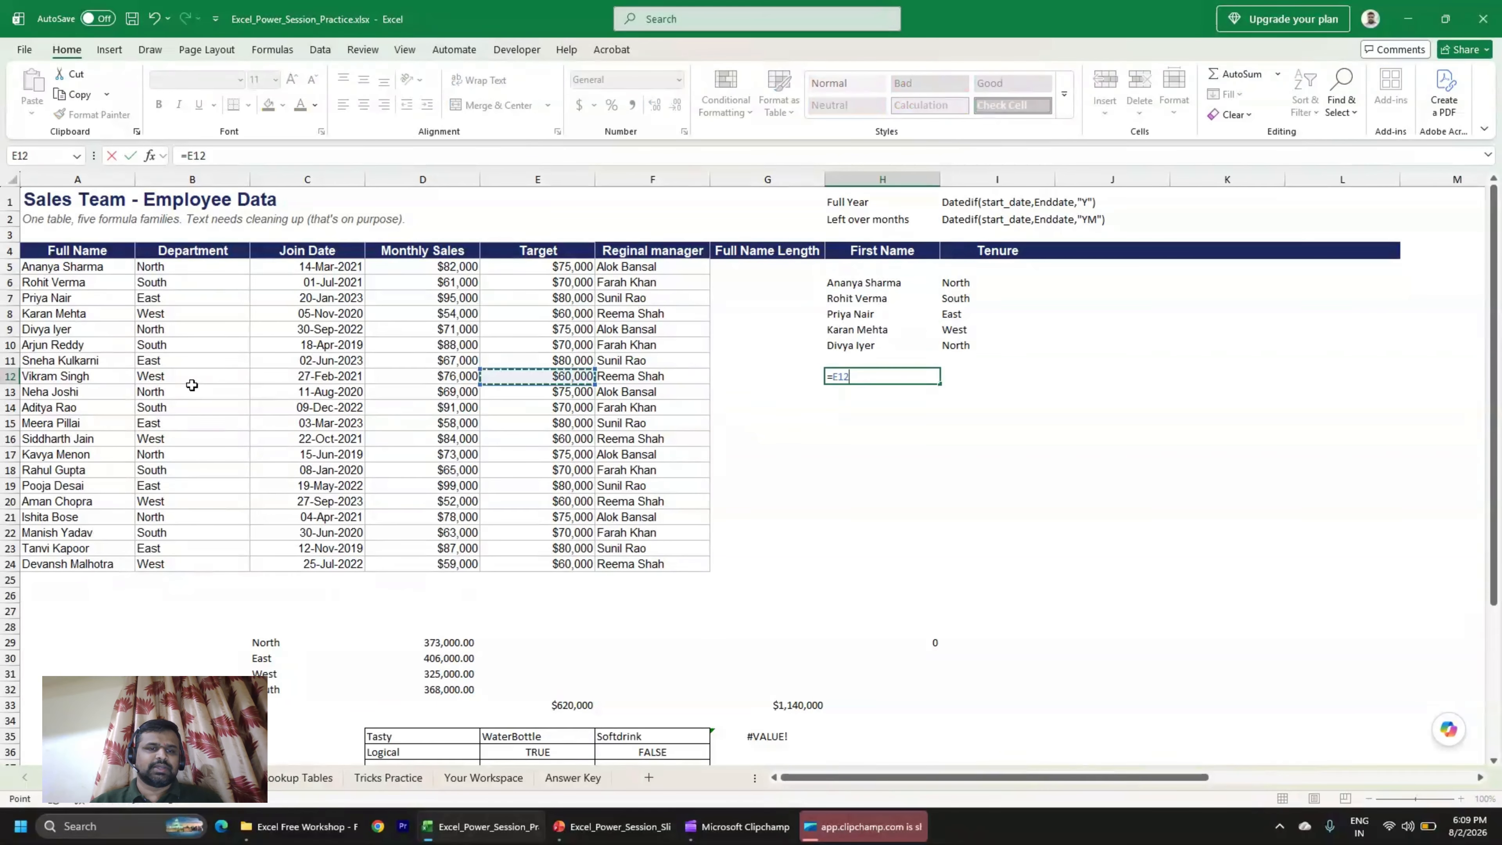
pyautogui.press('Up')
pyautogui.press('Up')
pyautogui.press('Up')
pyautogui.press('Left')
pyautogui.press('Up')
pyautogui.press('Up')
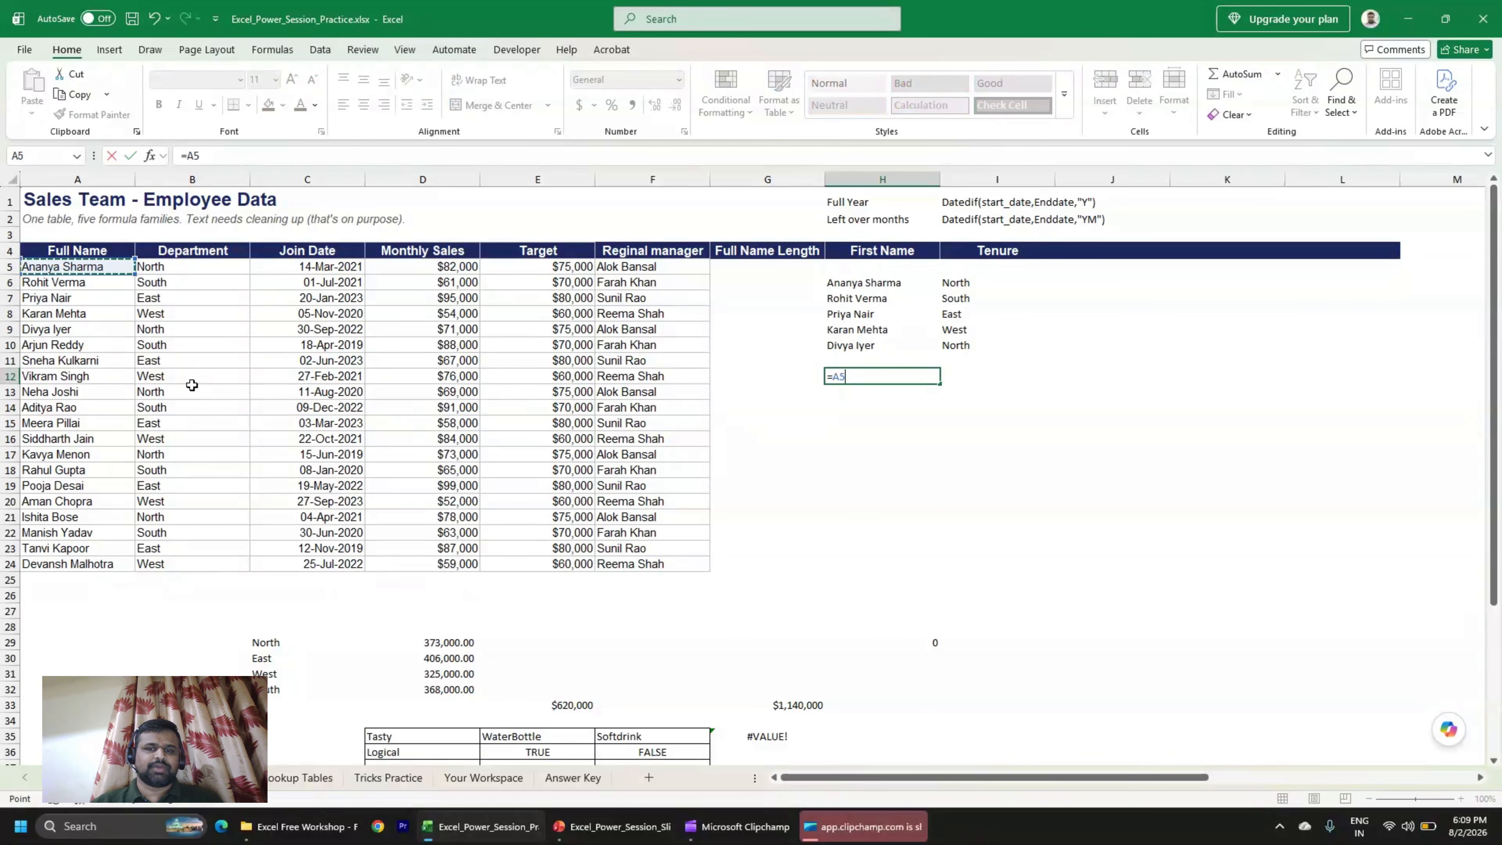
pyautogui.hotkey('ctrl', 'Return')
# Make the reference in H12 absolute so that the formula reads =$A$5.
pyautogui.press('F2')
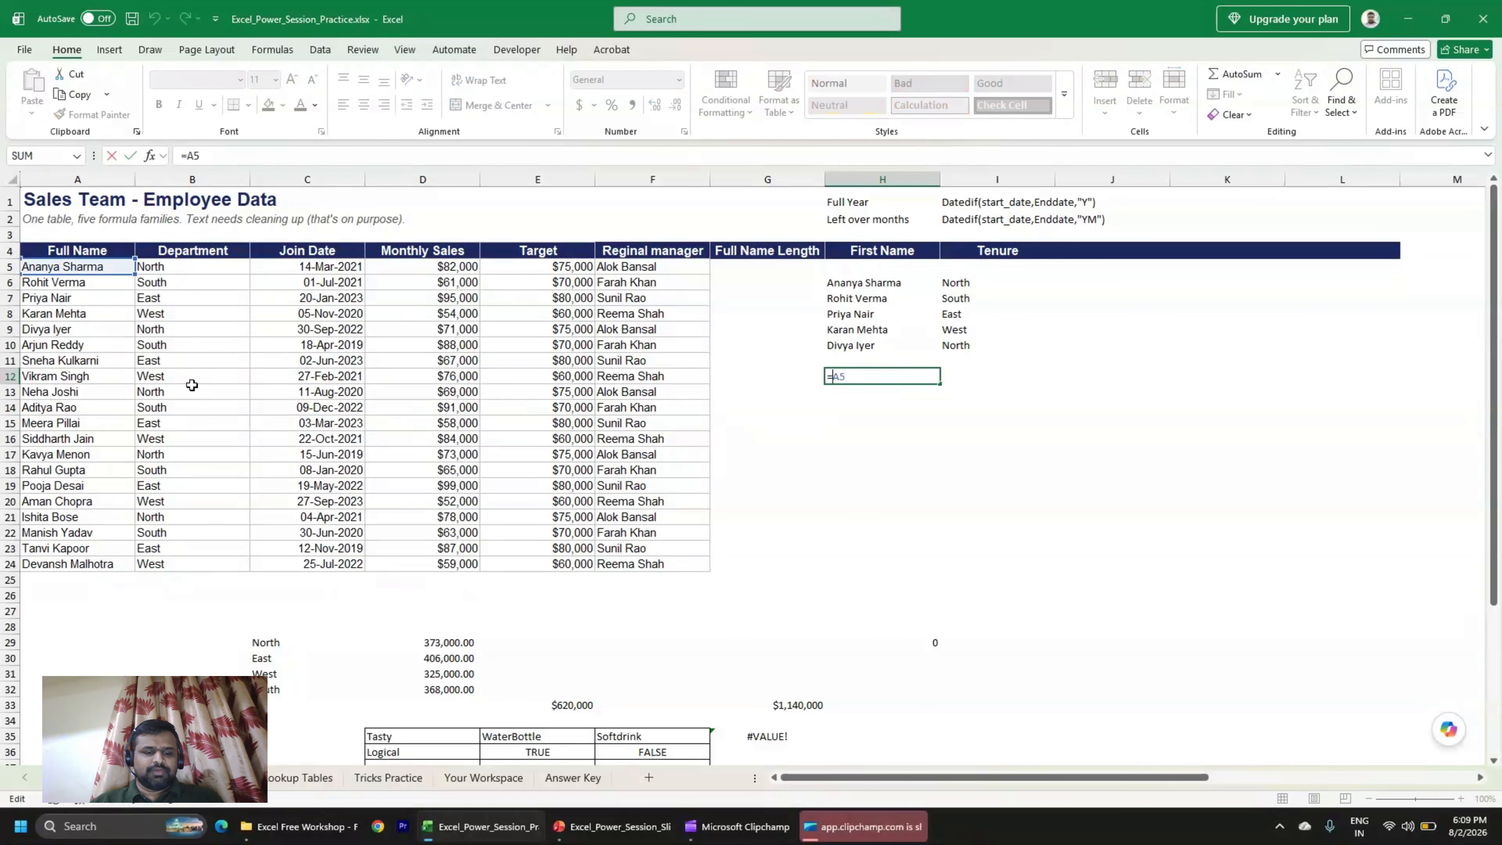
pyautogui.write('$')
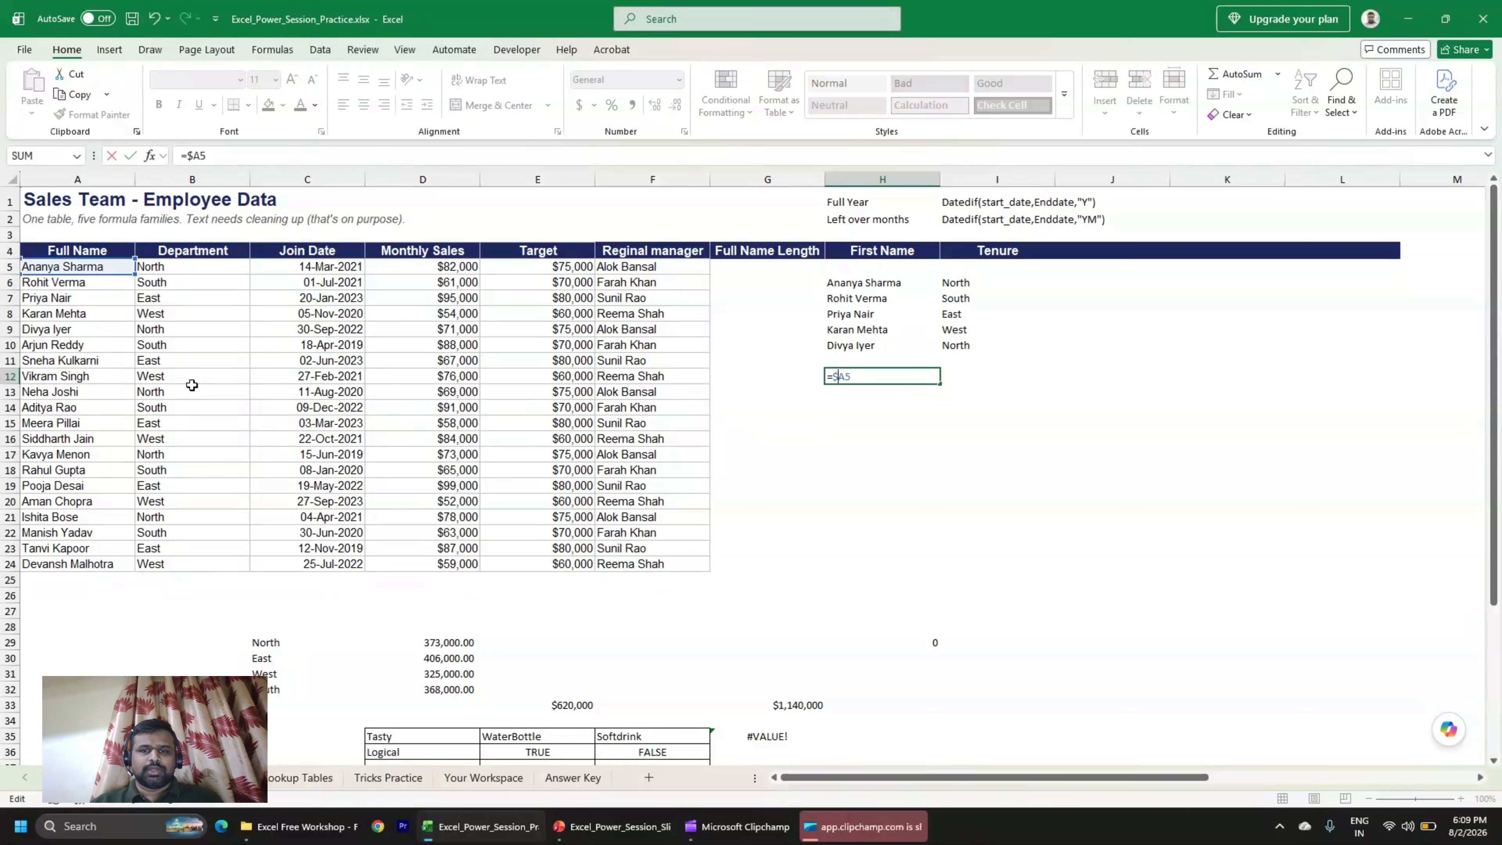
pyautogui.press('Right')
pyautogui.write('$')
pyautogui.hotkey('ctrl', 'Return')
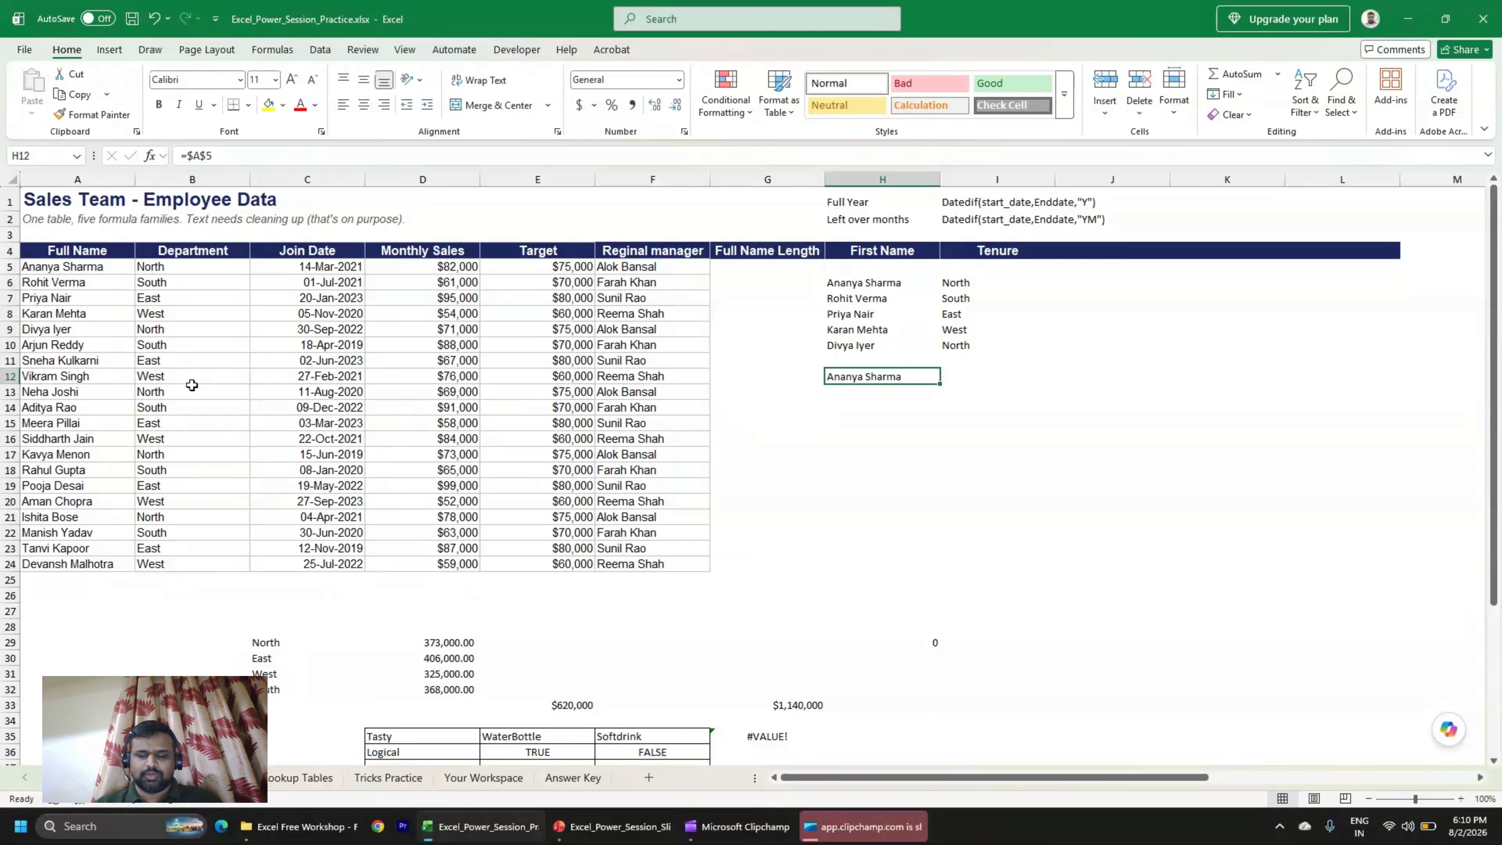
# Copy the absolute formula from H12 across and down through the range H12:I14.
pyautogui.hotkey('shift', 'Down')
pyautogui.hotkey('shift', 'Down')
pyautogui.hotkey('shift', 'Right')
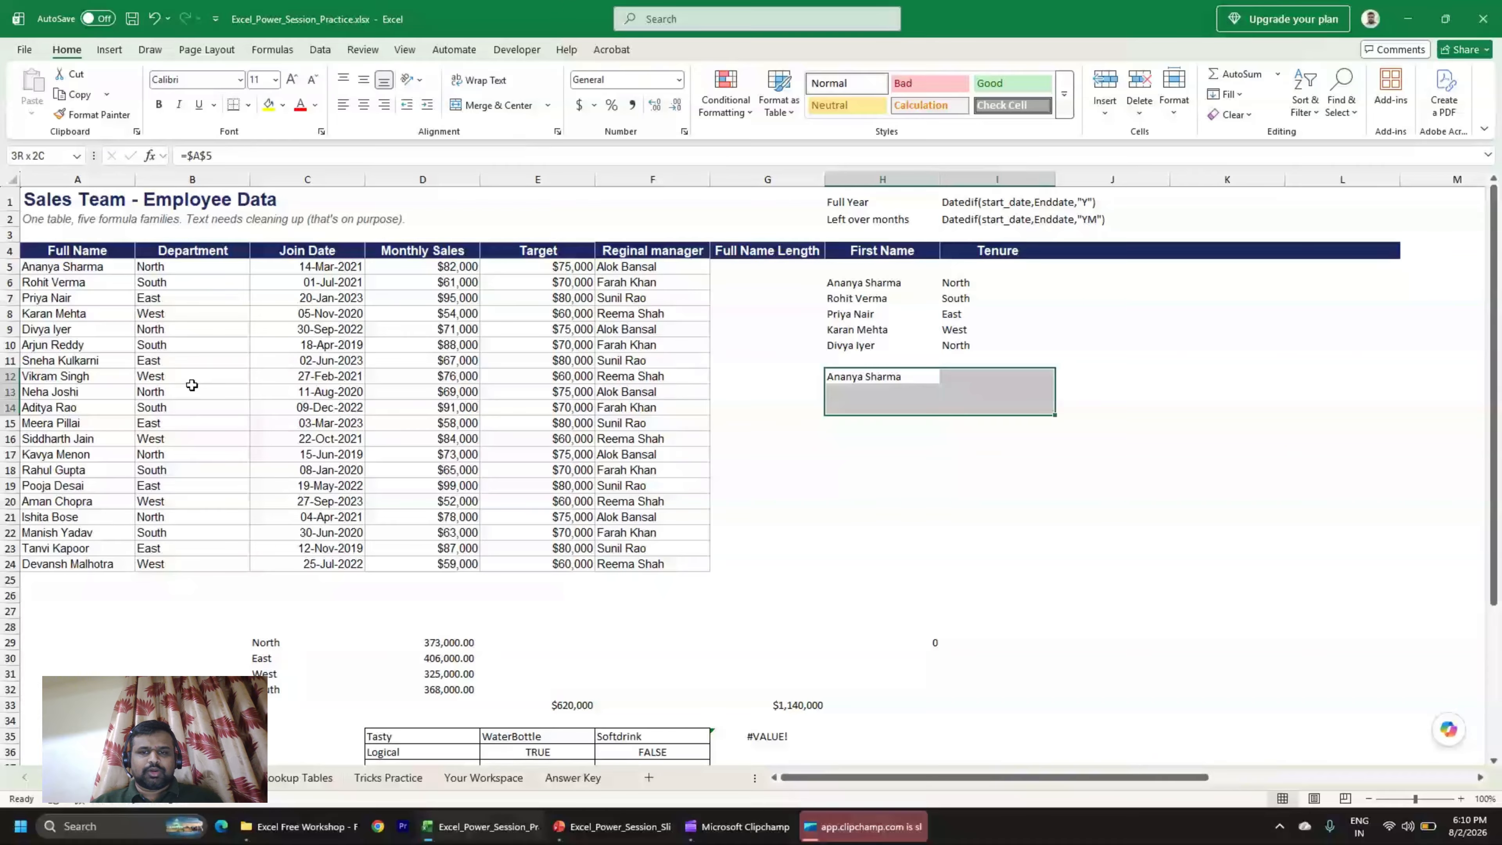
pyautogui.hotkey('ctrl', 'r')
pyautogui.hotkey('ctrl', 'd')
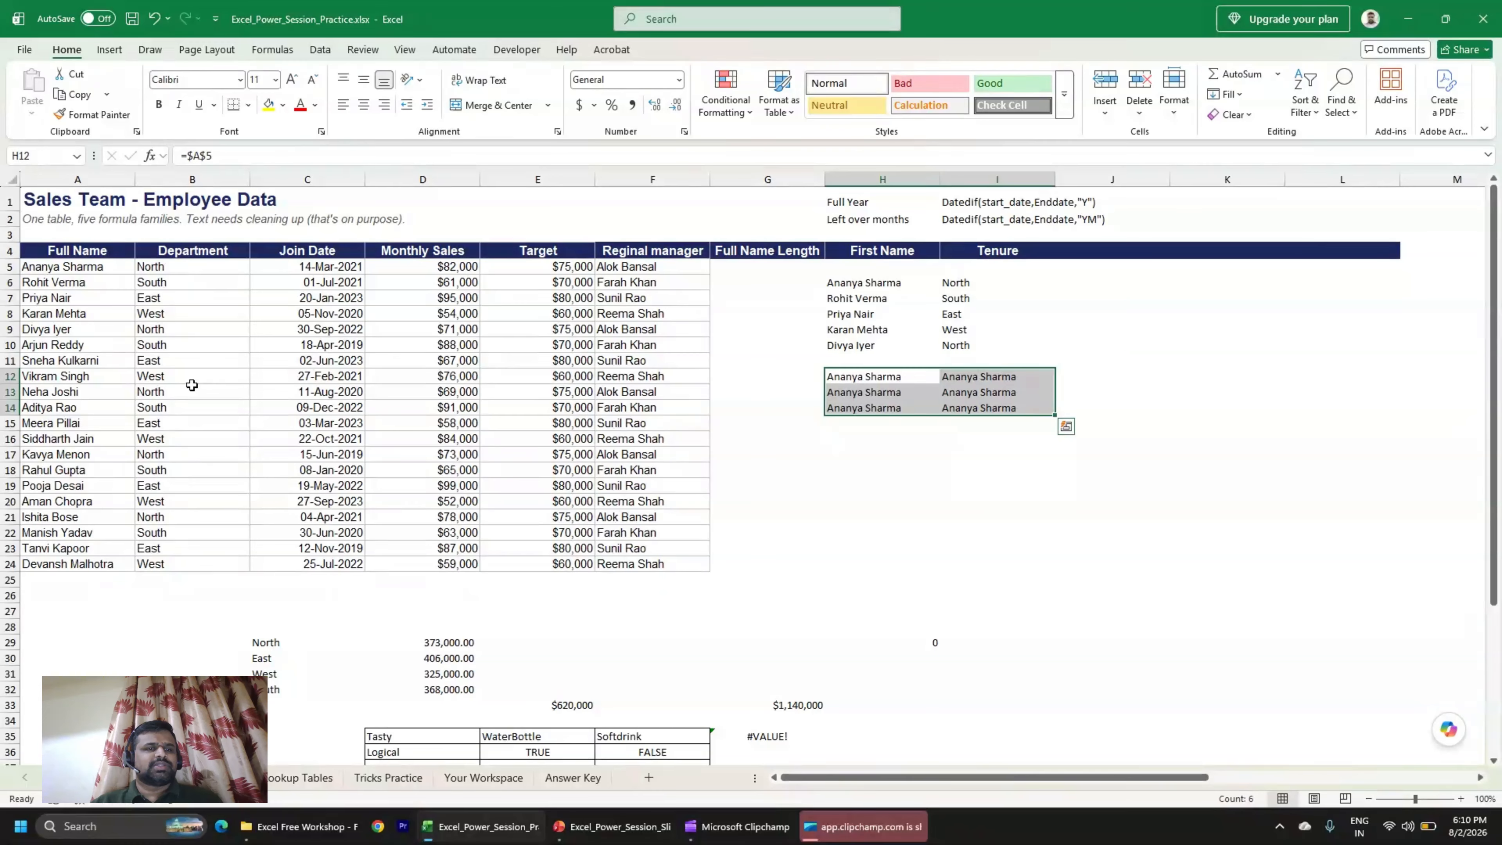
# Step through the copied cells in H12:I14 and compare their absolute references.
pyautogui.press('Down')
pyautogui.press('Right')
pyautogui.press('Down')
pyautogui.press('Left')
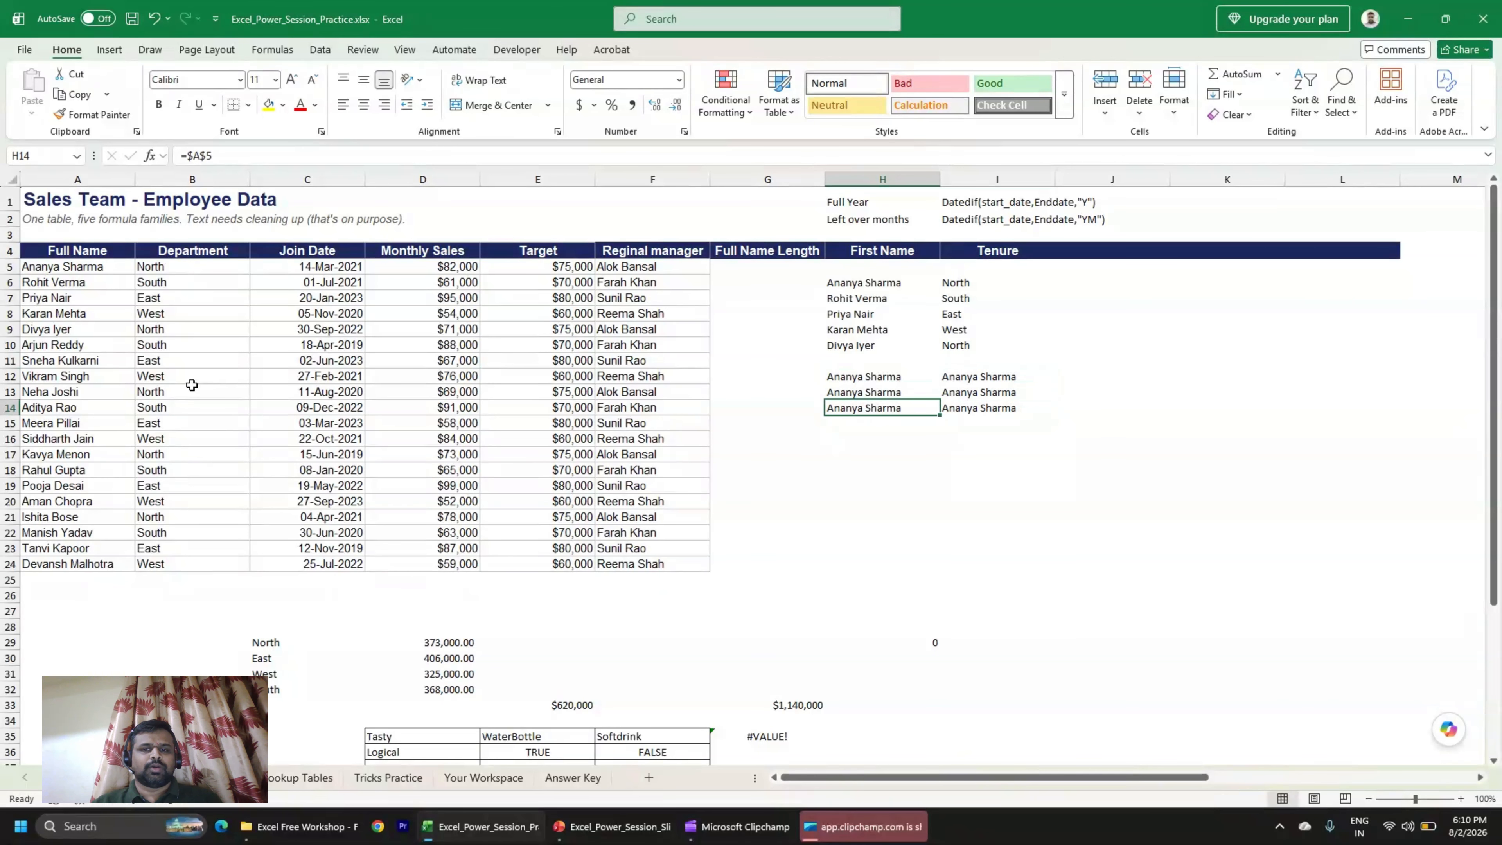
pyautogui.press('Up')
pyautogui.press('Up')
pyautogui.press('Right')
pyautogui.press('Down')
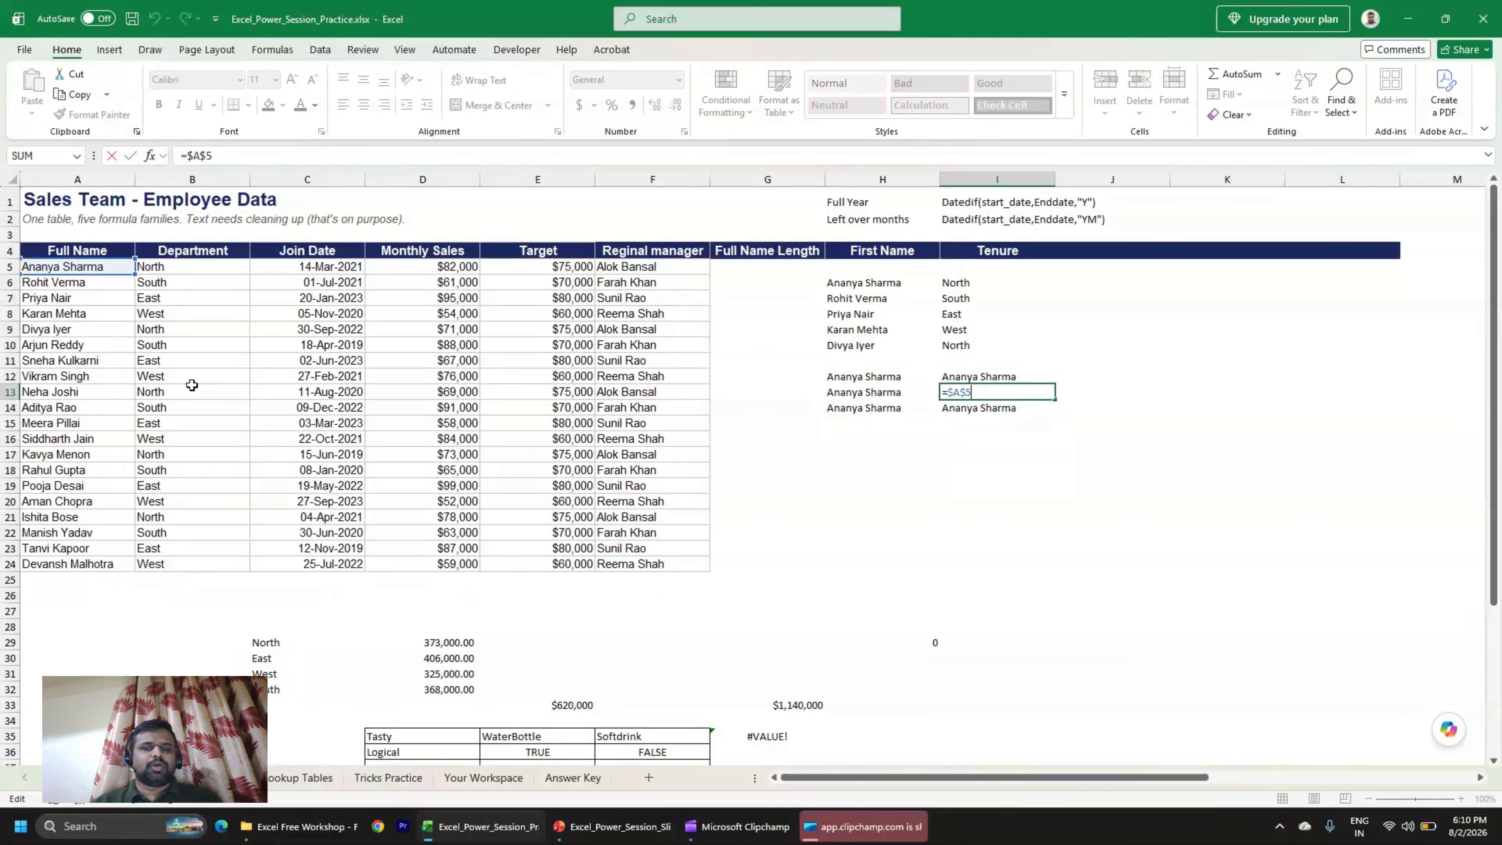
pyautogui.press('Left')
pyautogui.press('Down')
pyautogui.press('Right')
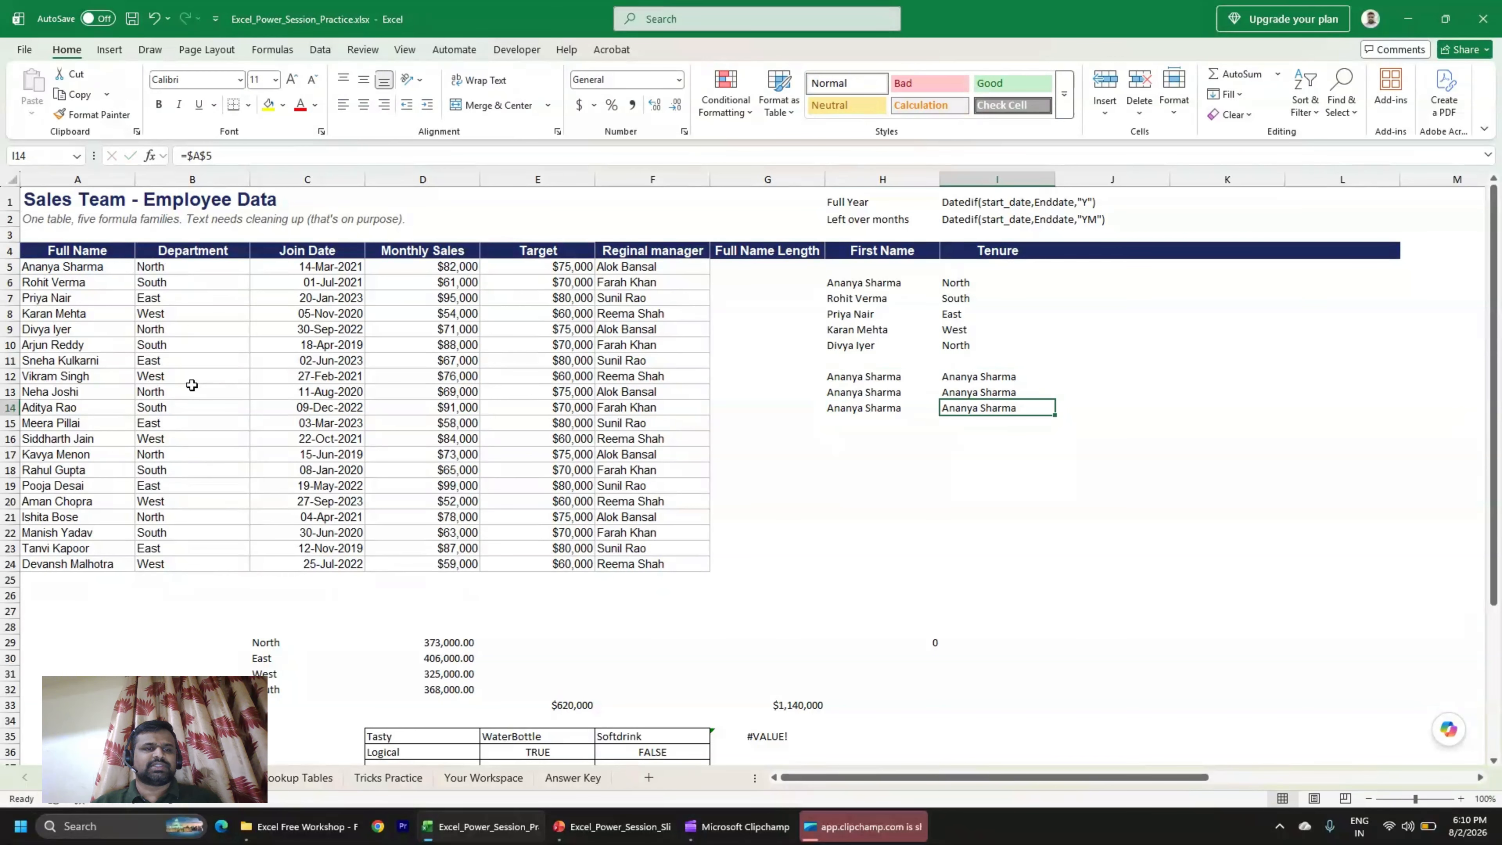
# Extend the absolute reference formulas from H14:I14 down to row 16.
pyautogui.hotkey('shift', 'Down')
pyautogui.hotkey('shift', 'Down')
pyautogui.hotkey('shift', 'Left')
pyautogui.hotkey('ctrl', 'd')
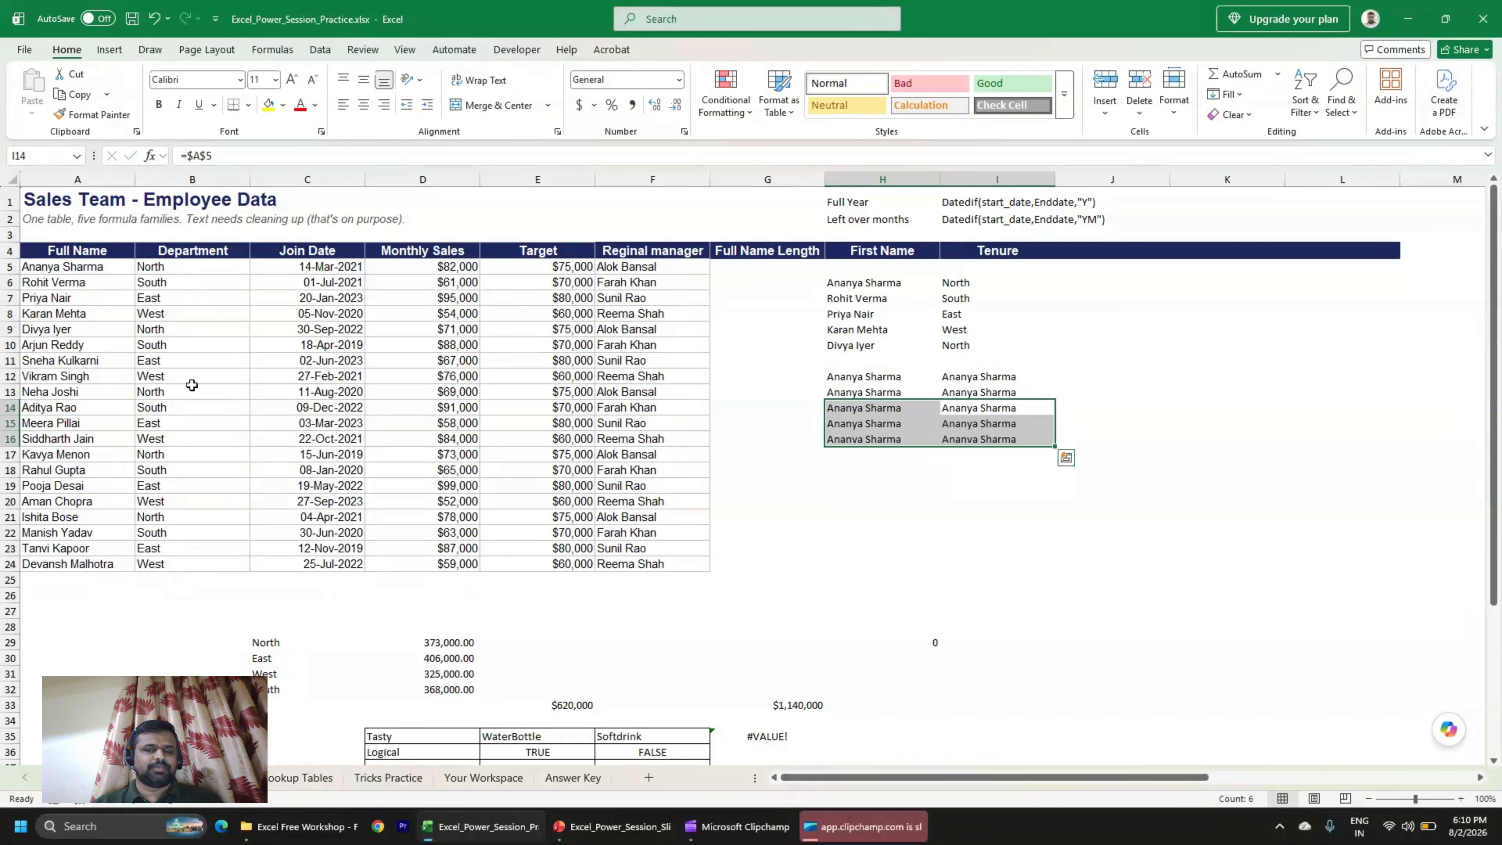
# Recheck the absolute references in columns H and I between rows 12 and 15.
pyautogui.press('Up')
pyautogui.press('Up')
pyautogui.press('Left')
pyautogui.press('F2')
pyautogui.press('Return')
pyautogui.press('Down')
pyautogui.press('Right')
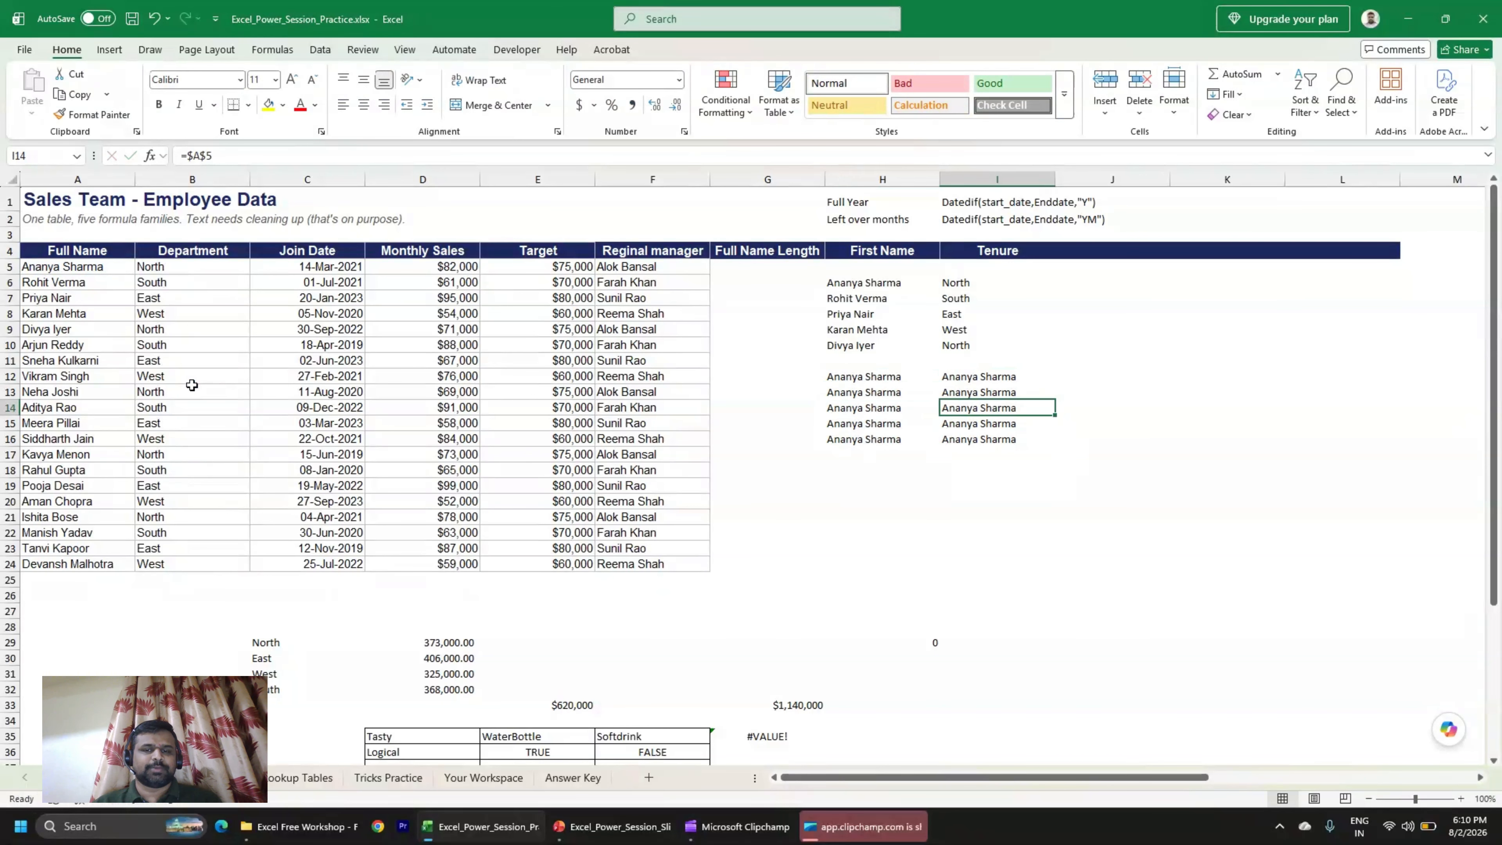
pyautogui.press('Down')
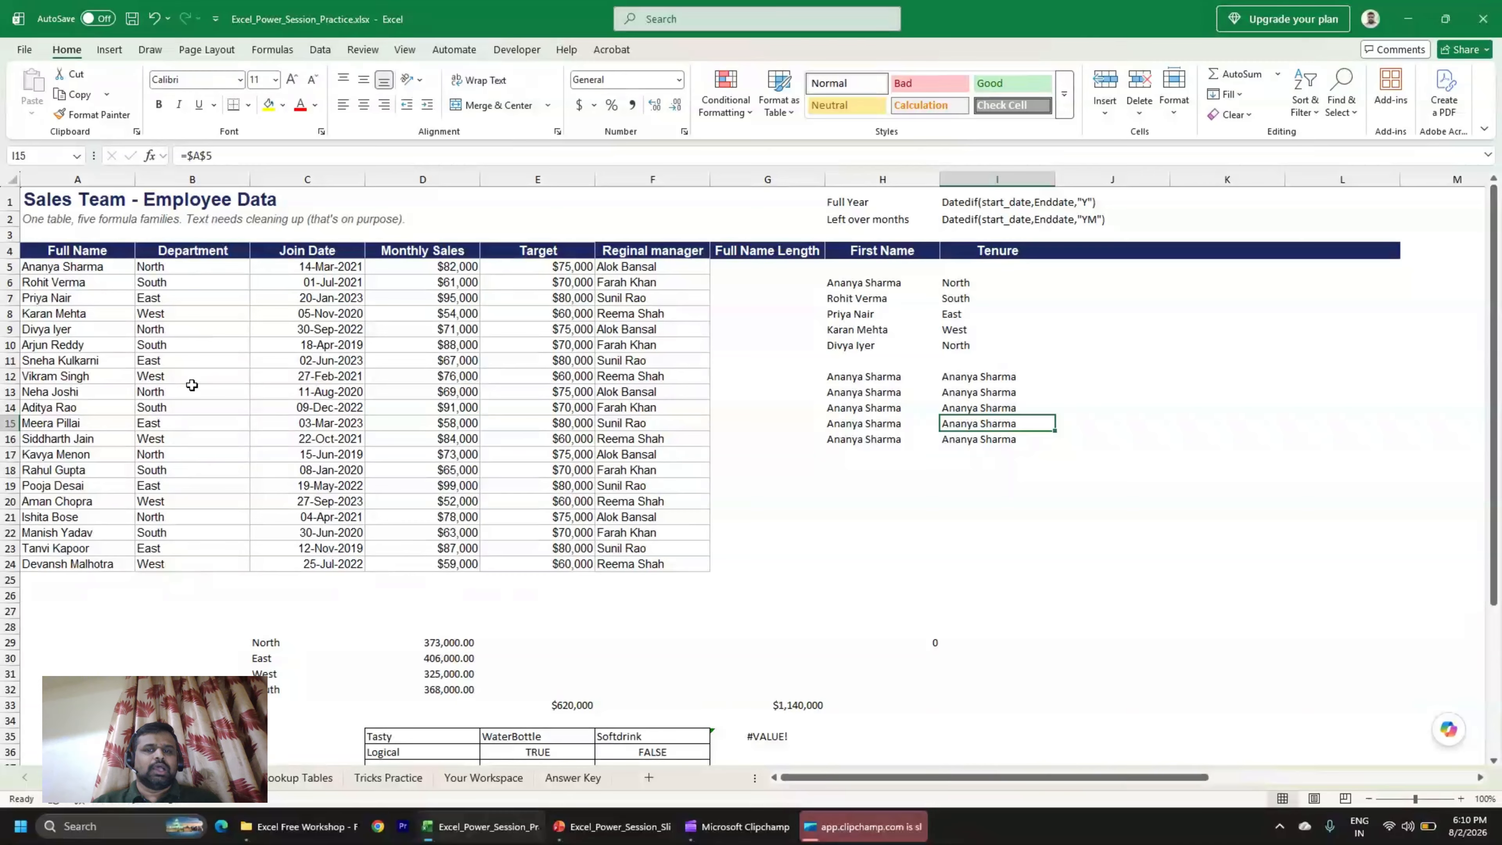
# Open the VLOOKUP formula in F5 and examine its relative lookup value B5.
pyautogui.press('Left')
pyautogui.press('Left')
pyautogui.press('Left')
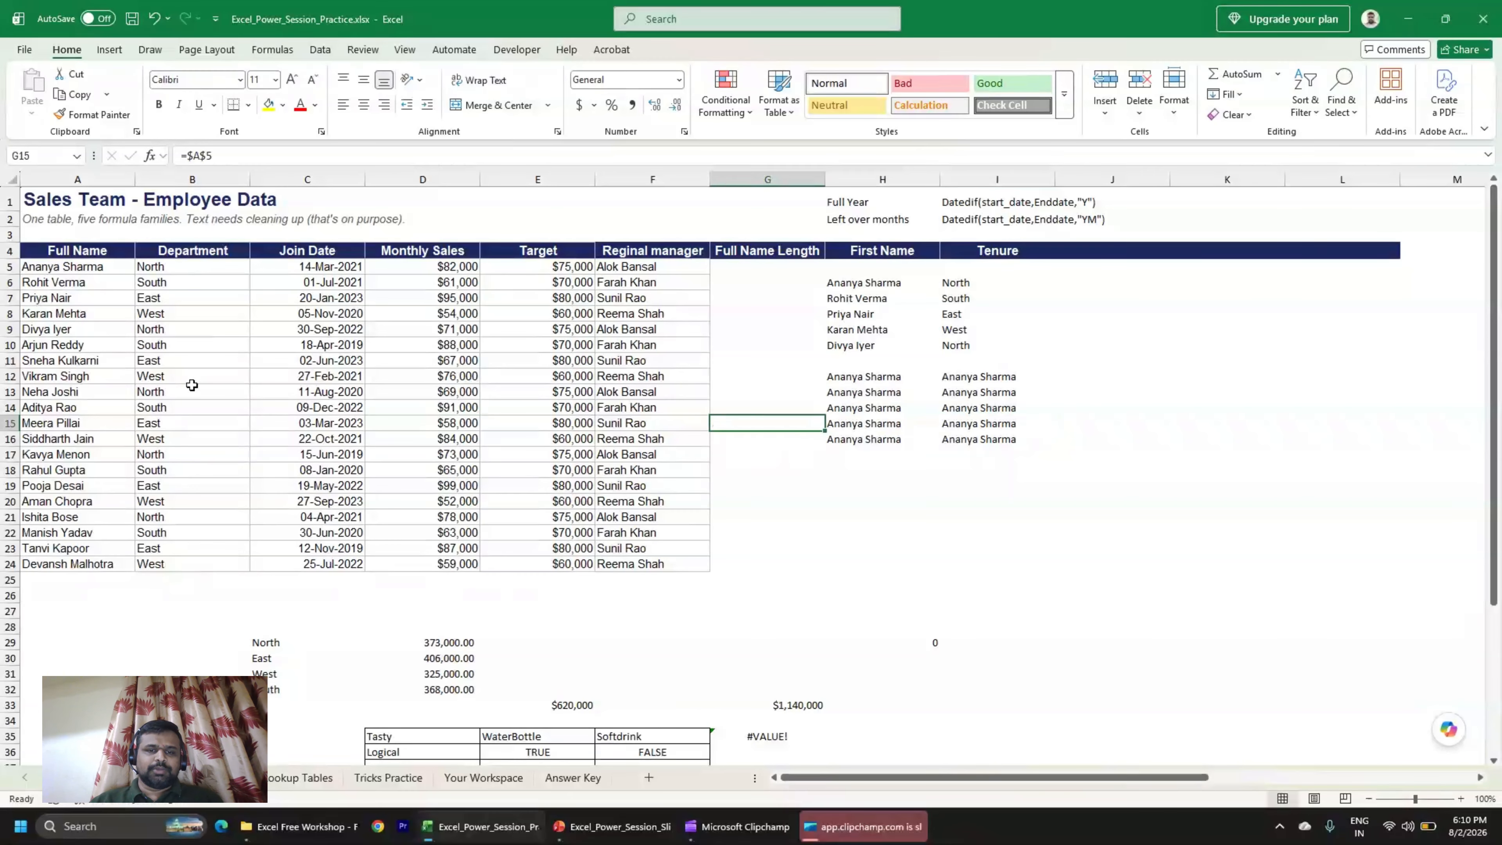
pyautogui.press('Up')
pyautogui.press('Up')
pyautogui.press('Up')
pyautogui.press('Up')
pyautogui.press('Up')
pyautogui.press('Up')
pyautogui.press('Up')
pyautogui.press('Up')
pyautogui.press('Up')
pyautogui.press('Up')
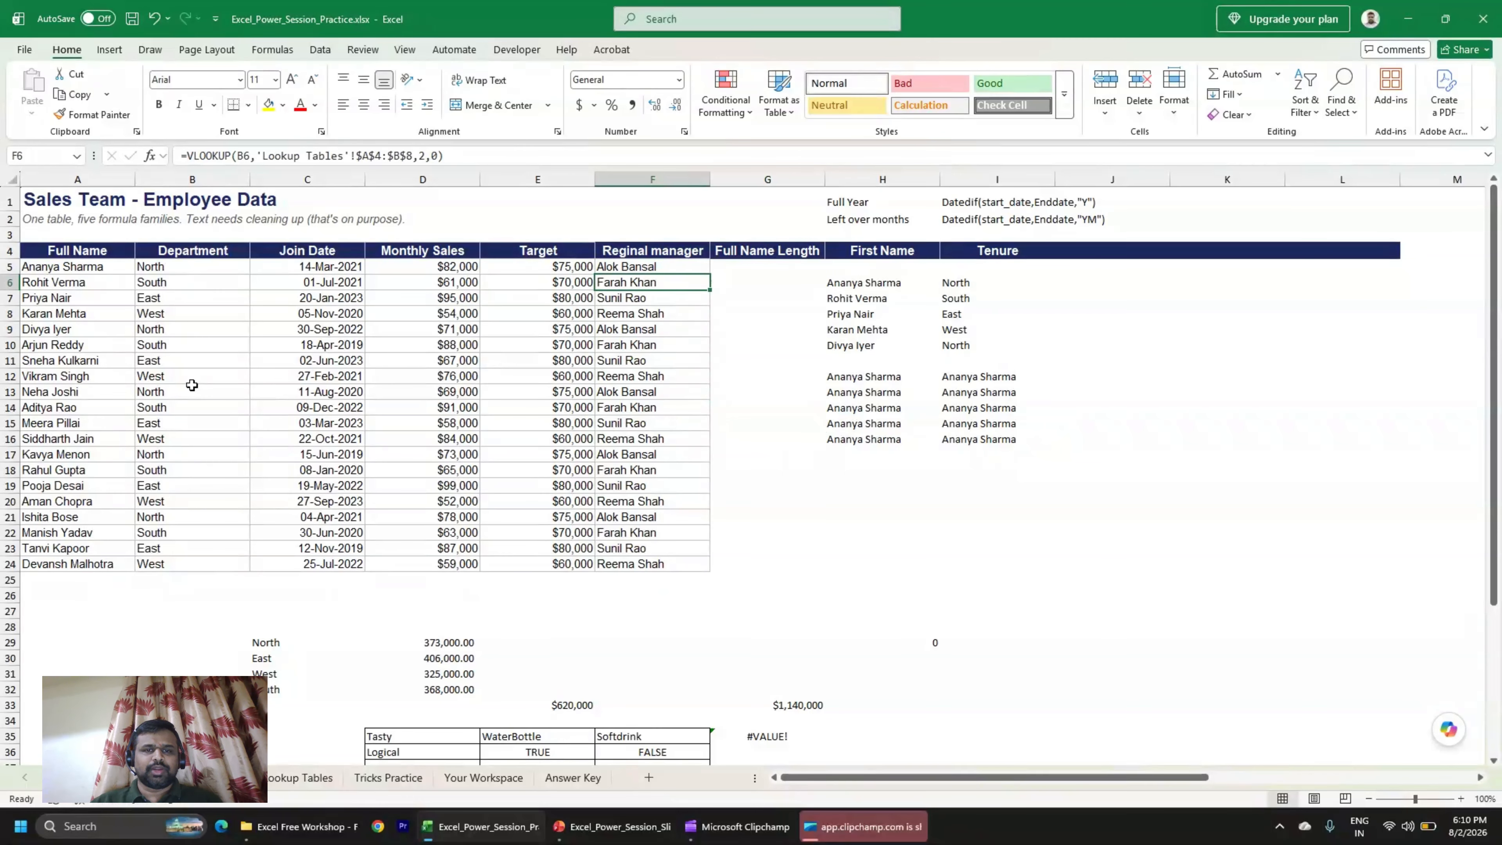
pyautogui.press('F2')
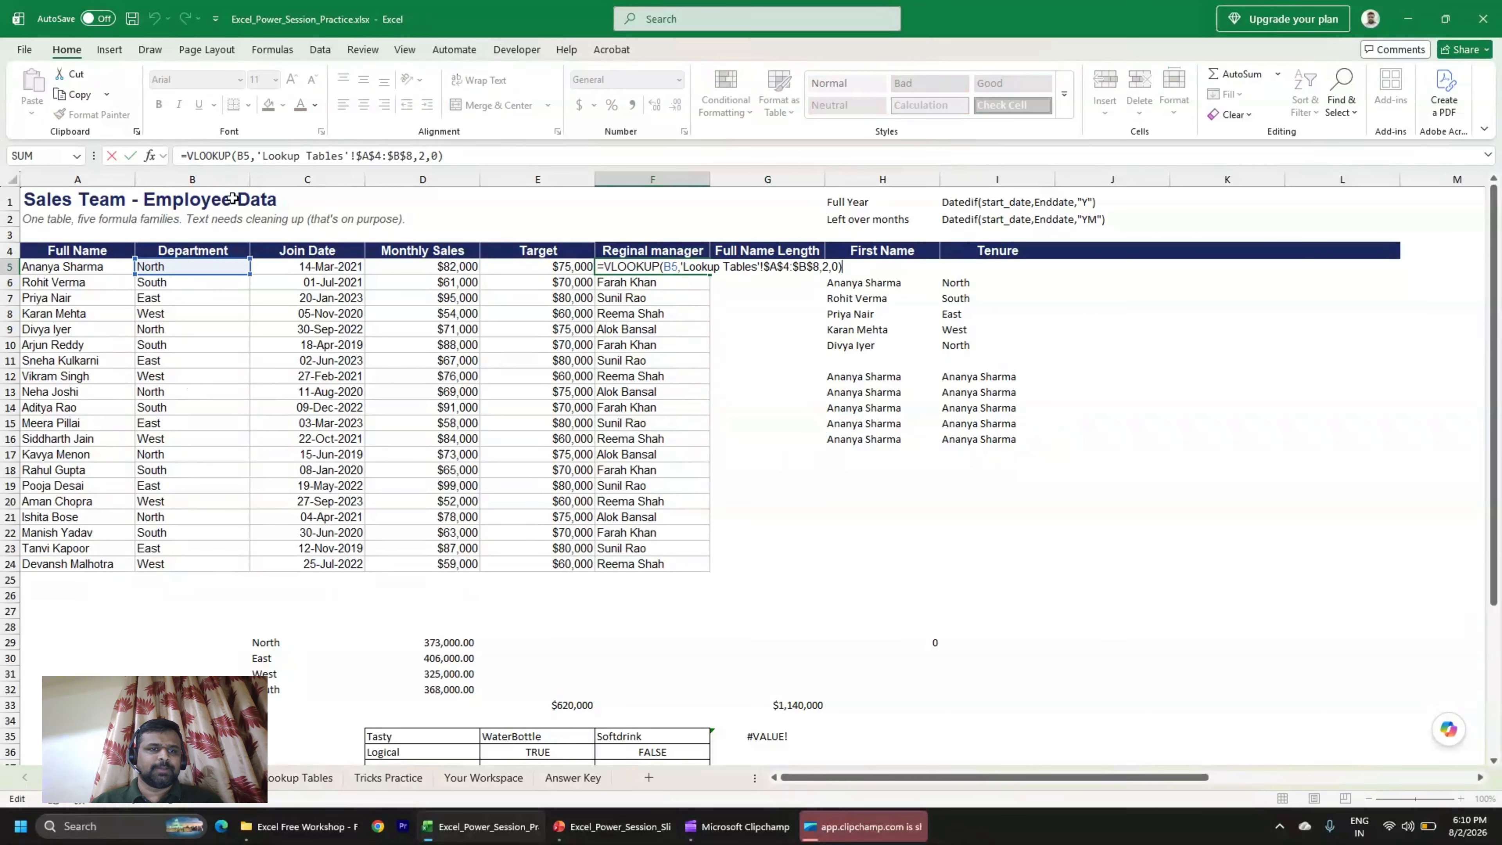
pyautogui.doubleClick(242, 156)
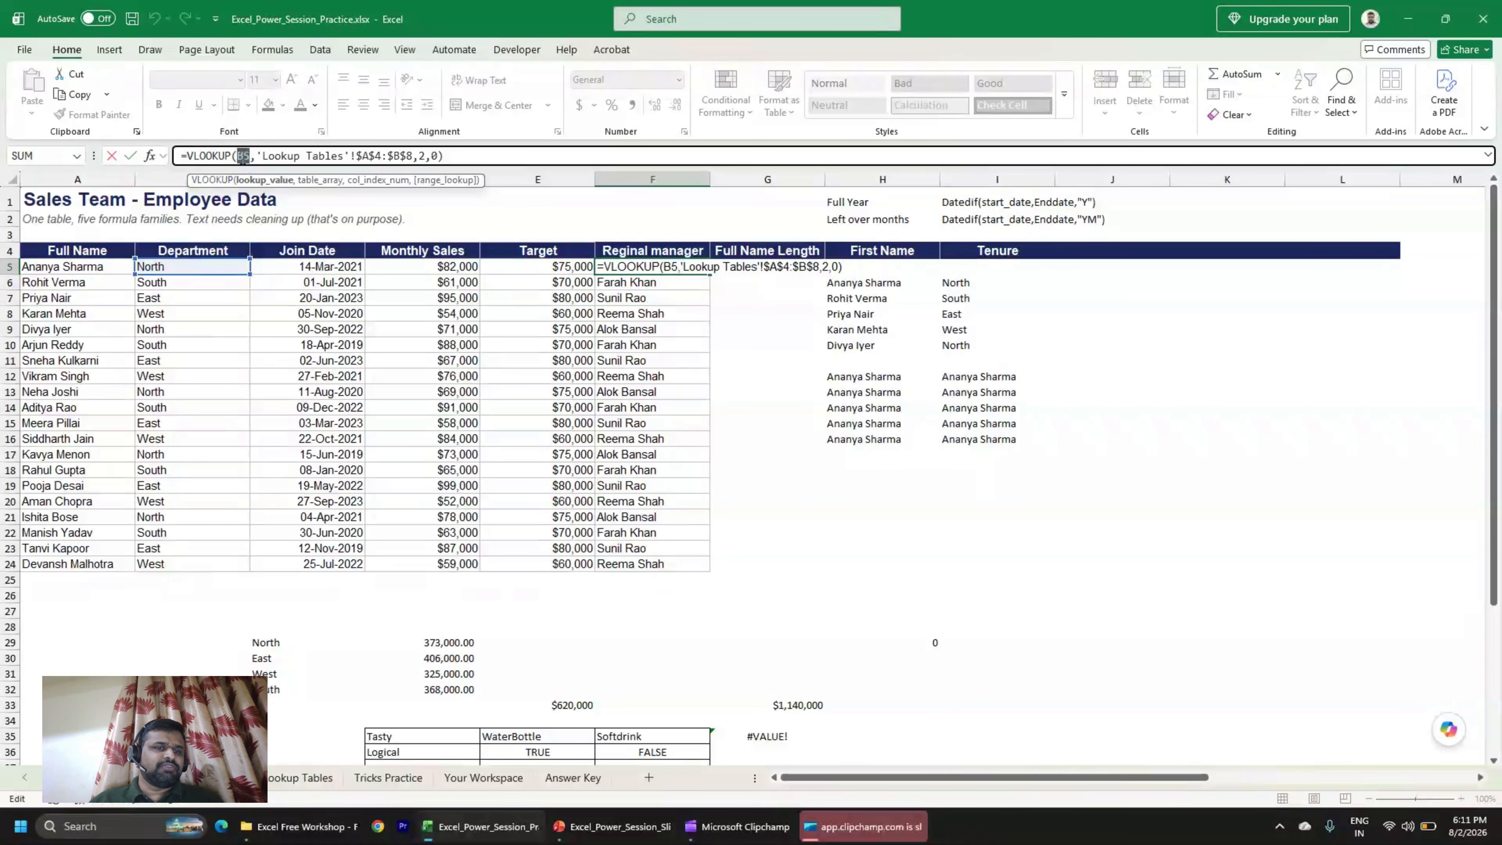
pyautogui.click(261, 159)
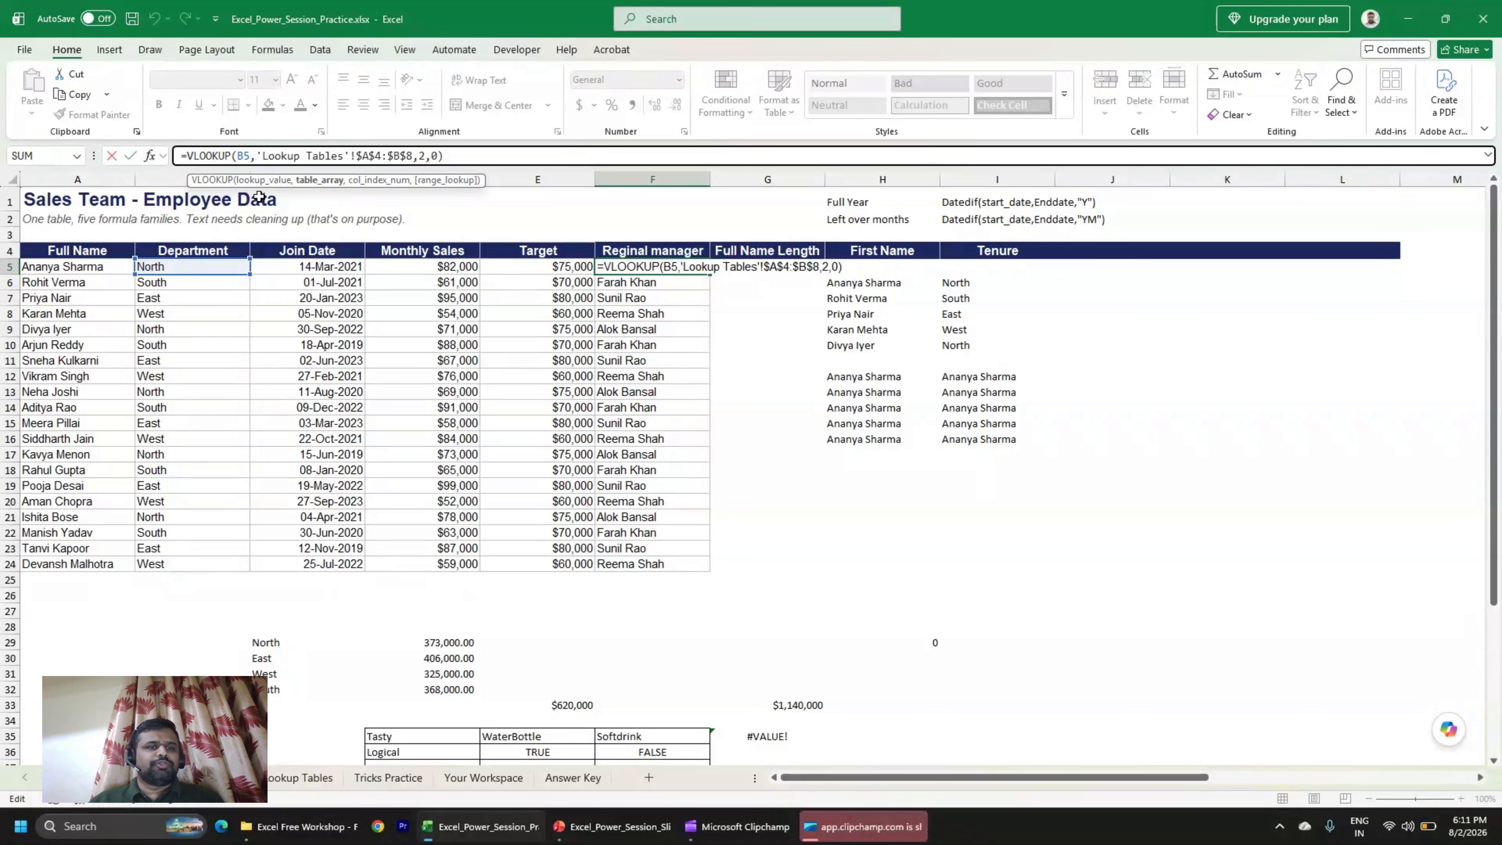
# Examine the locked column and row parts of the table range $A$4:$B$8 in the F5 formula.
pyautogui.click(358, 159)
pyautogui.hotkey('shift', 'Right')
pyautogui.hotkey('shift', 'Right')
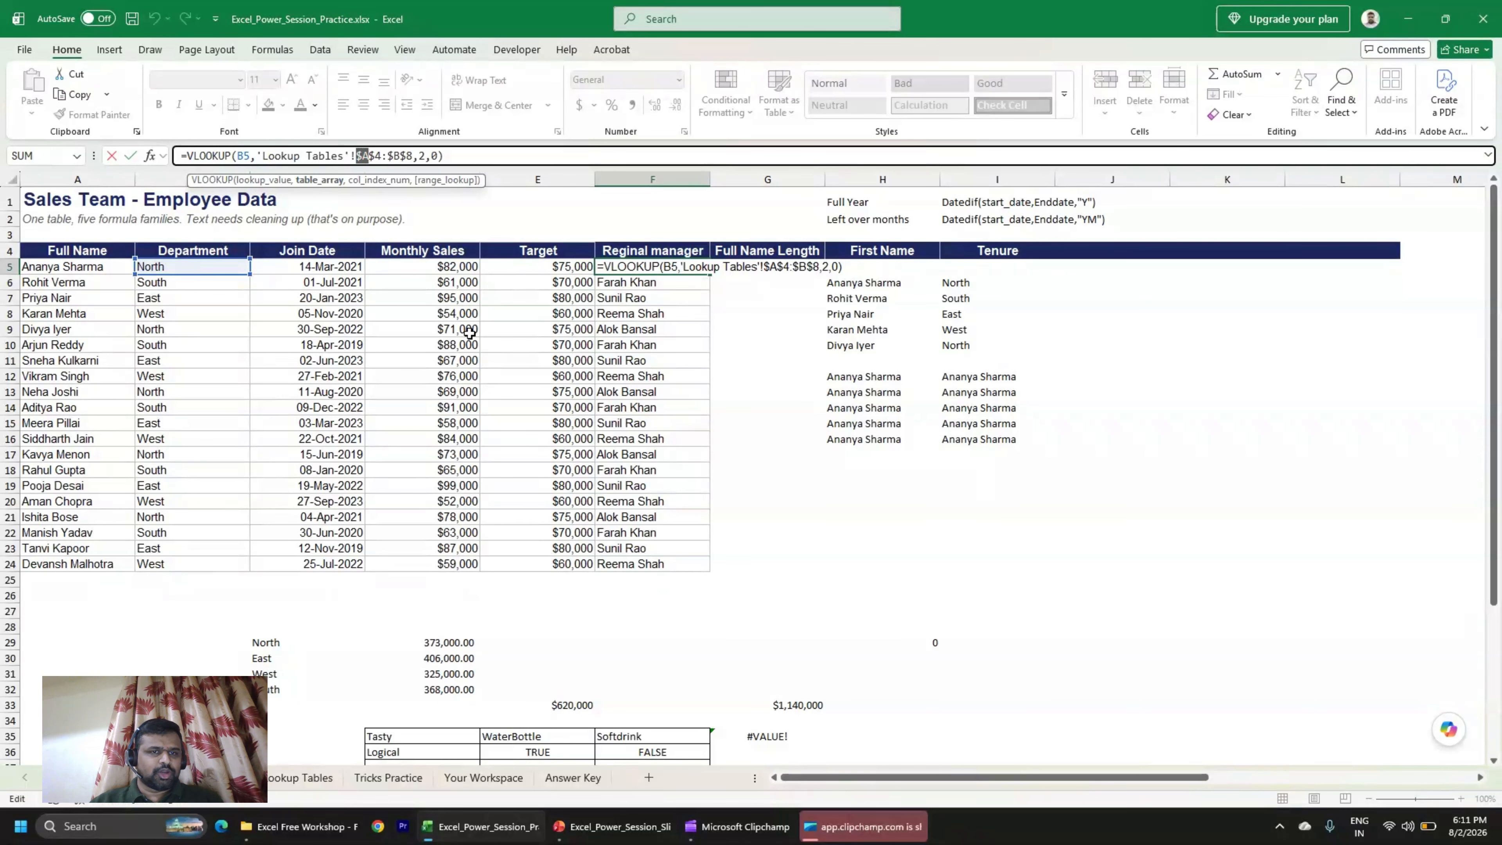
pyautogui.press('Right')
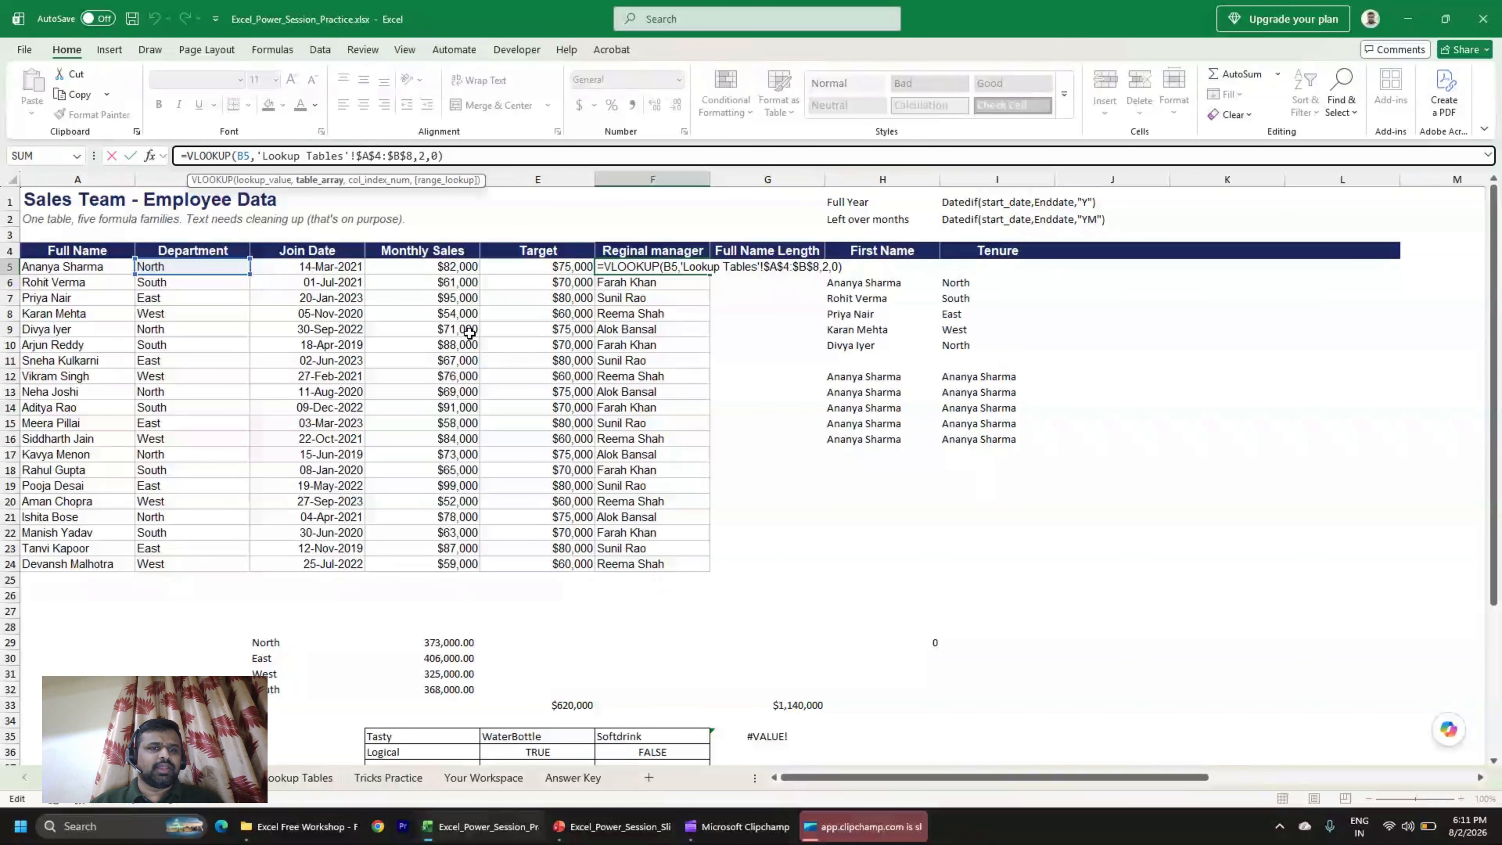
pyautogui.hotkey('shift', 'Right')
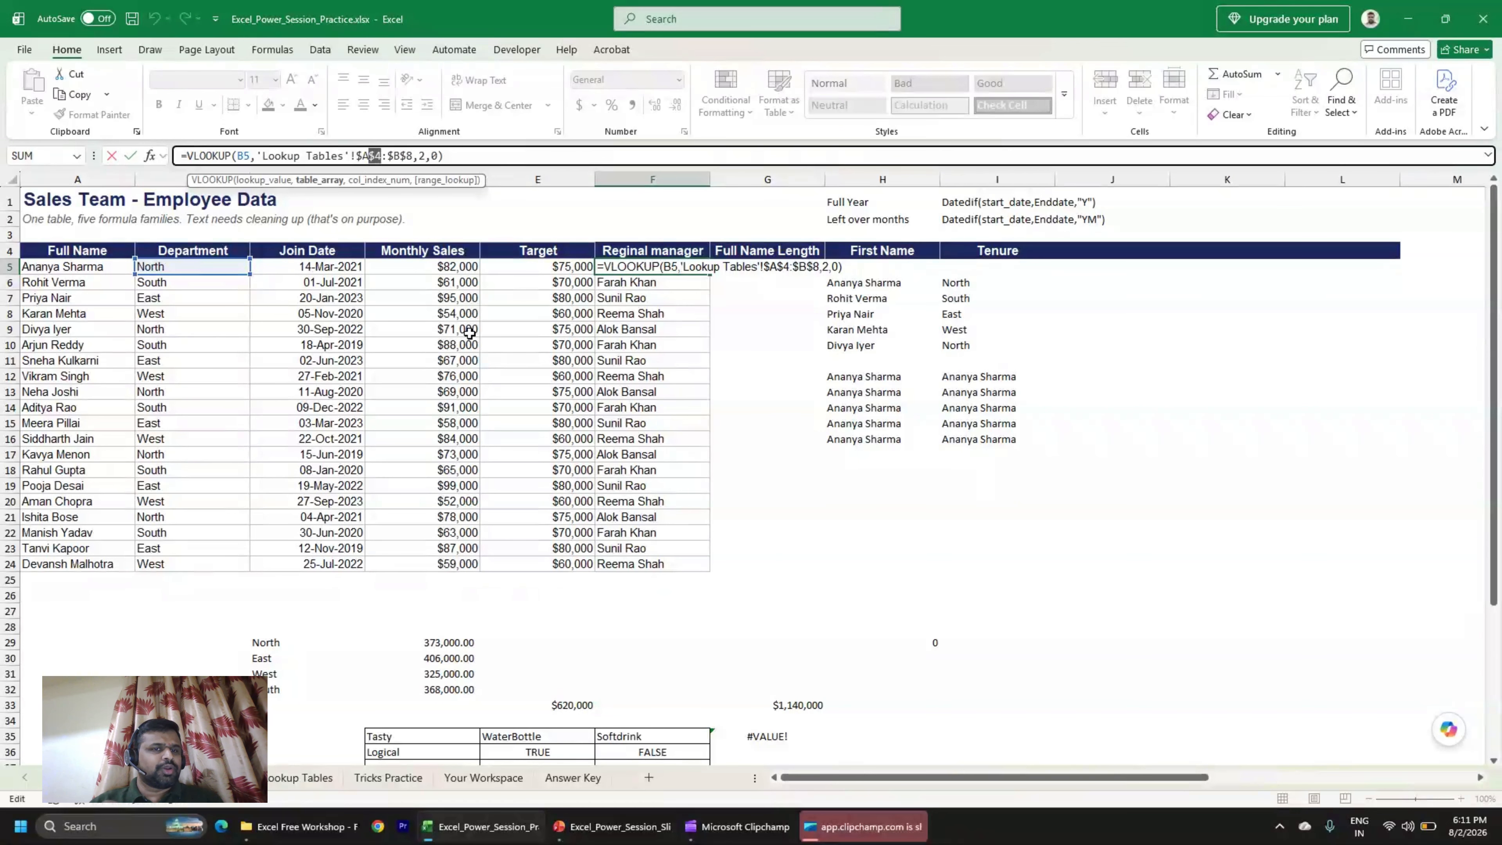
pyautogui.press('Right')
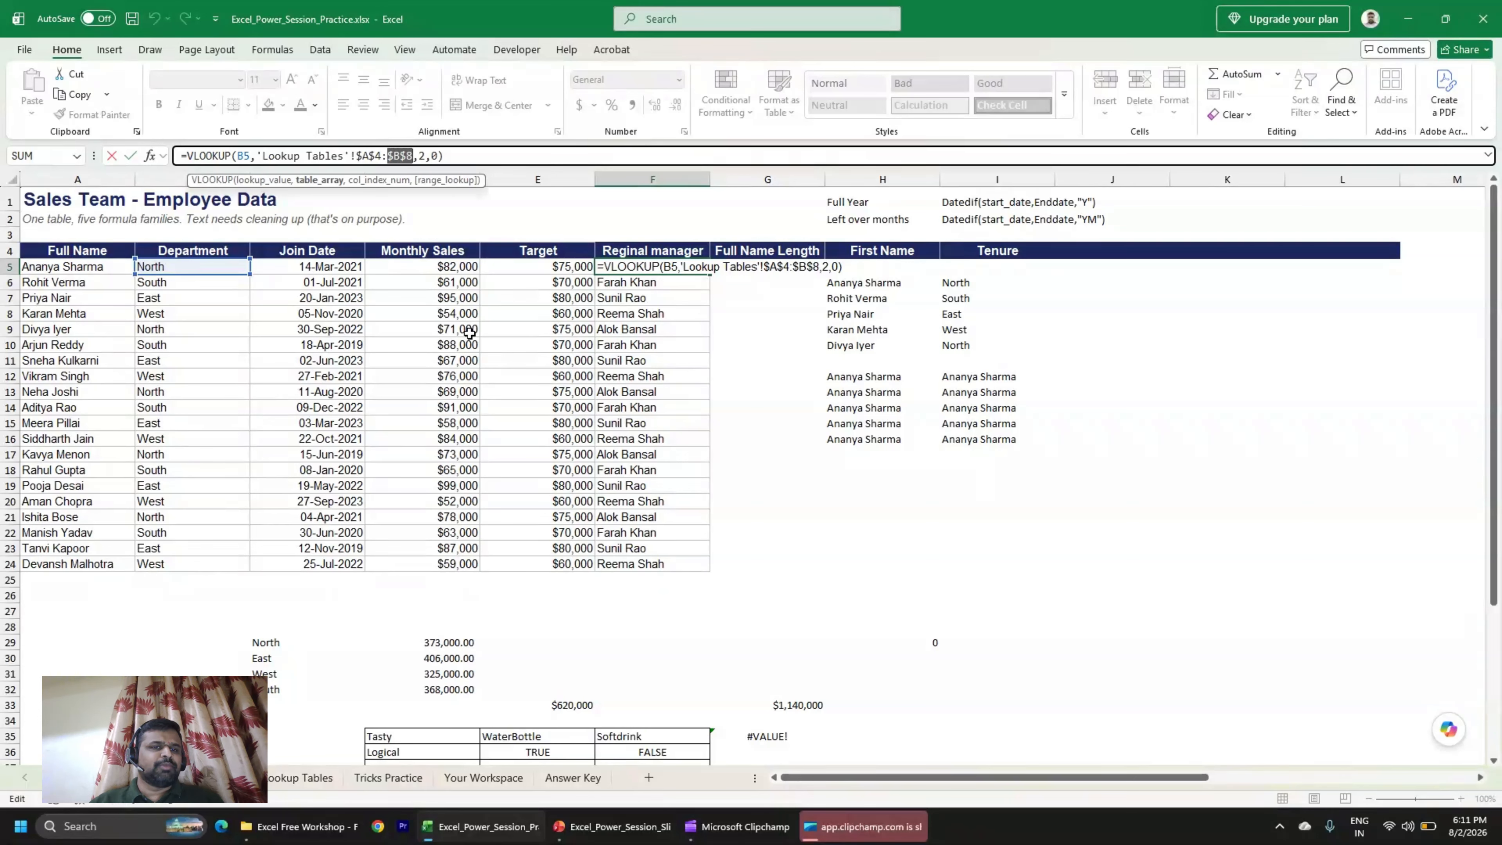
pyautogui.press('Left')
pyautogui.hotkey('shift', 'Left')
pyautogui.hotkey('shift', 'Left')
pyautogui.hotkey('shift', 'Left')
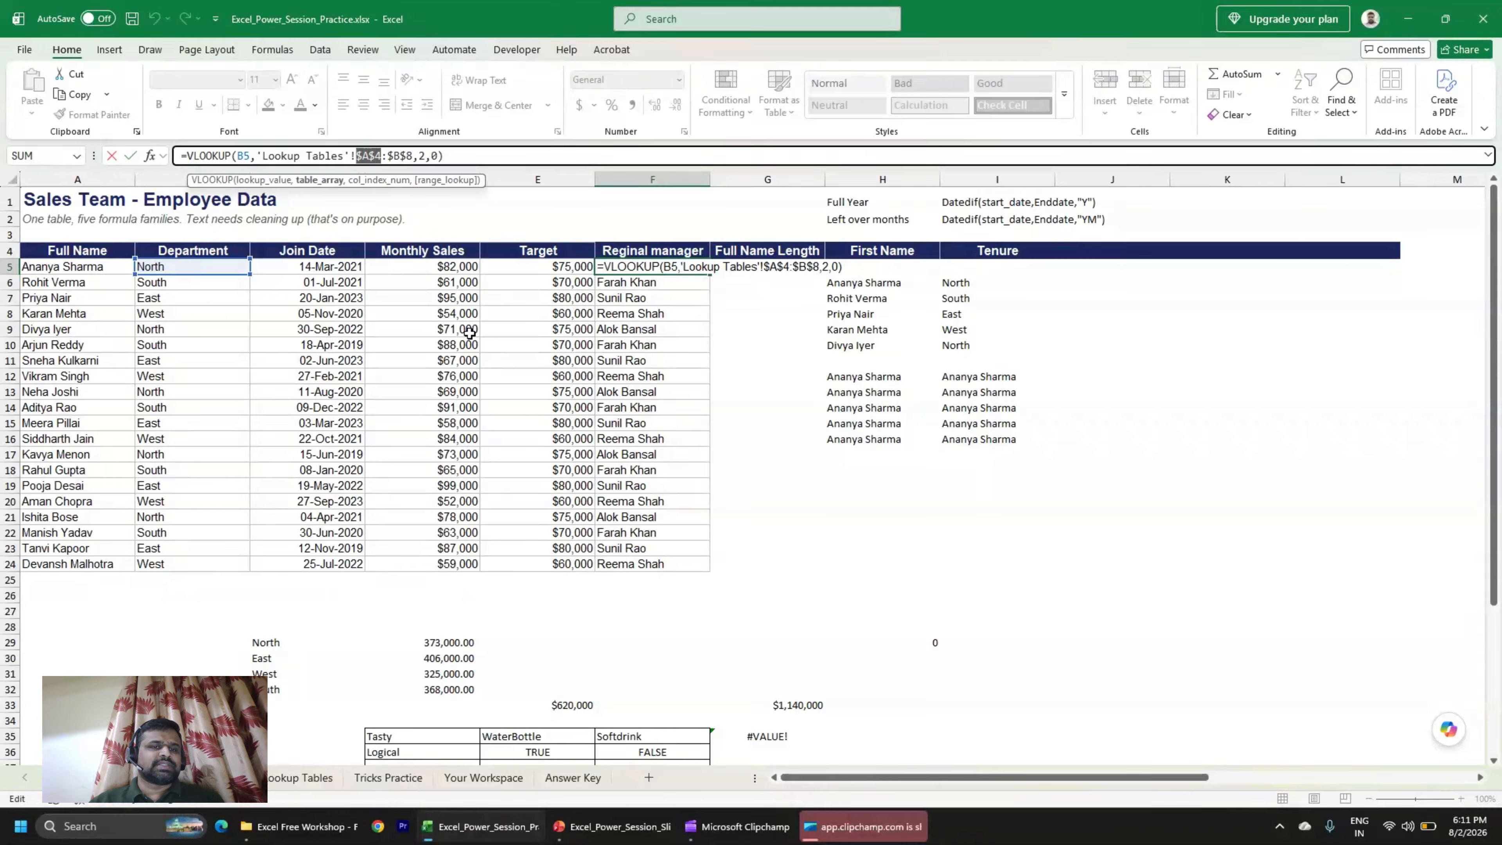
pyautogui.press('Left')
pyautogui.hotkey('shift', 'Right')
pyautogui.hotkey('shift', 'Right')
pyautogui.hotkey('shift', 'Right')
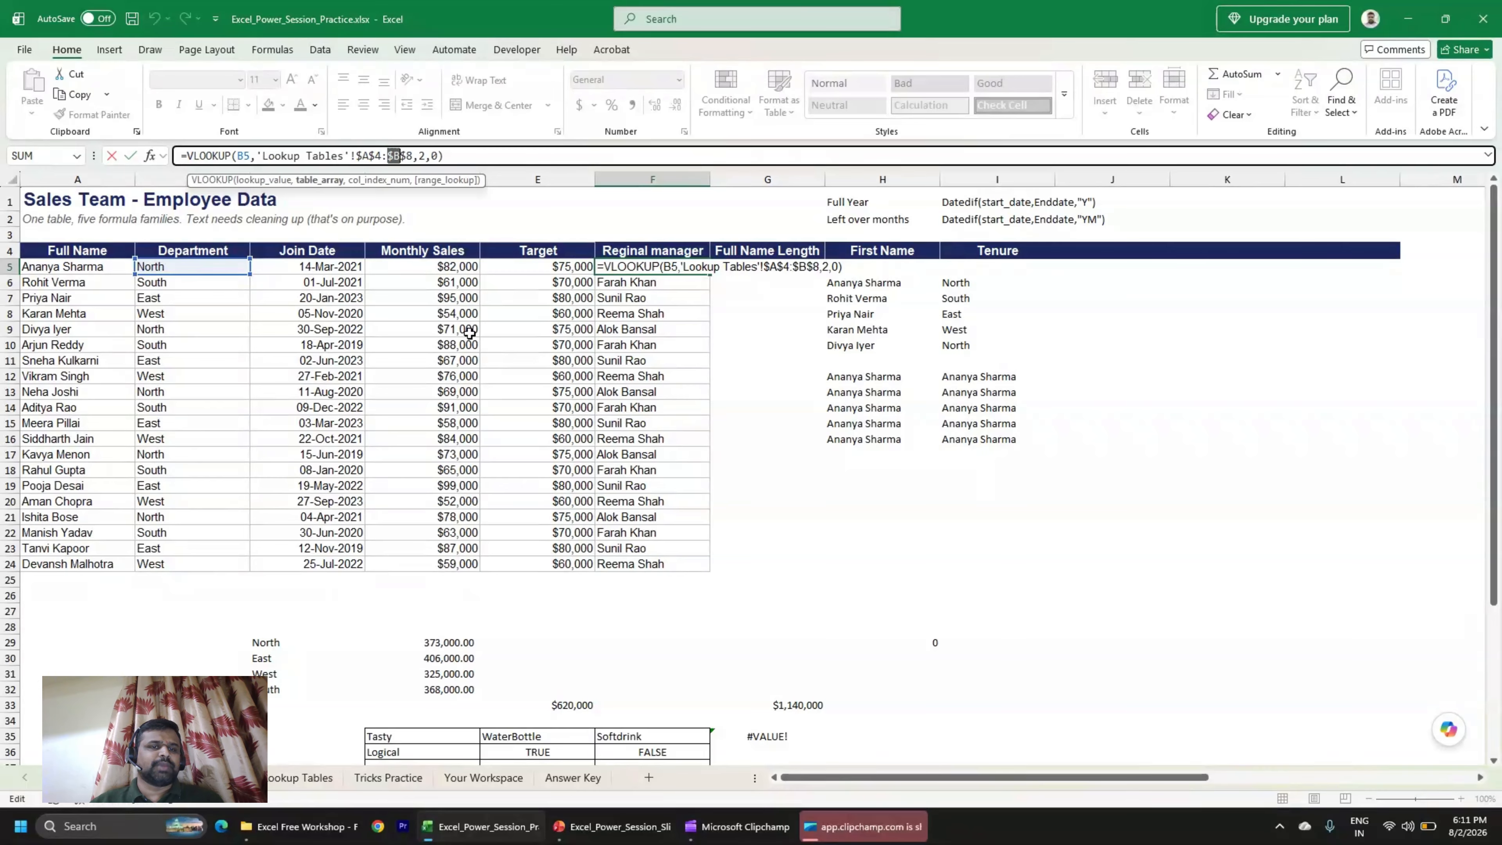
pyautogui.hotkey('ctrl', 'Return')
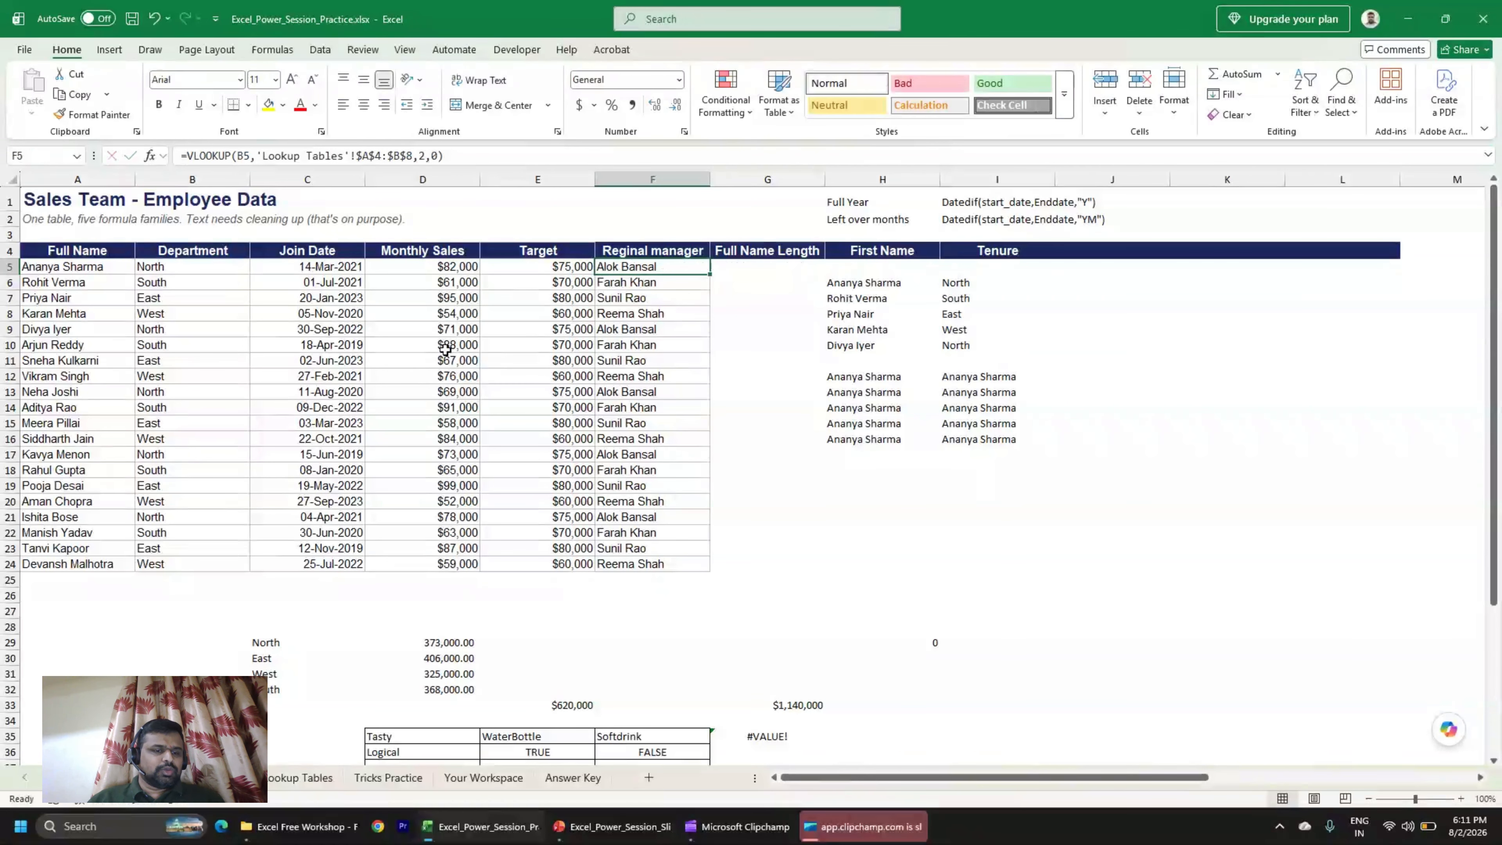
# Check the department and regional manager table A4:B8 on the Lookup Tables sheet and return to the employee data.
pyautogui.click(352, 781)
pyautogui.click(328, 780)
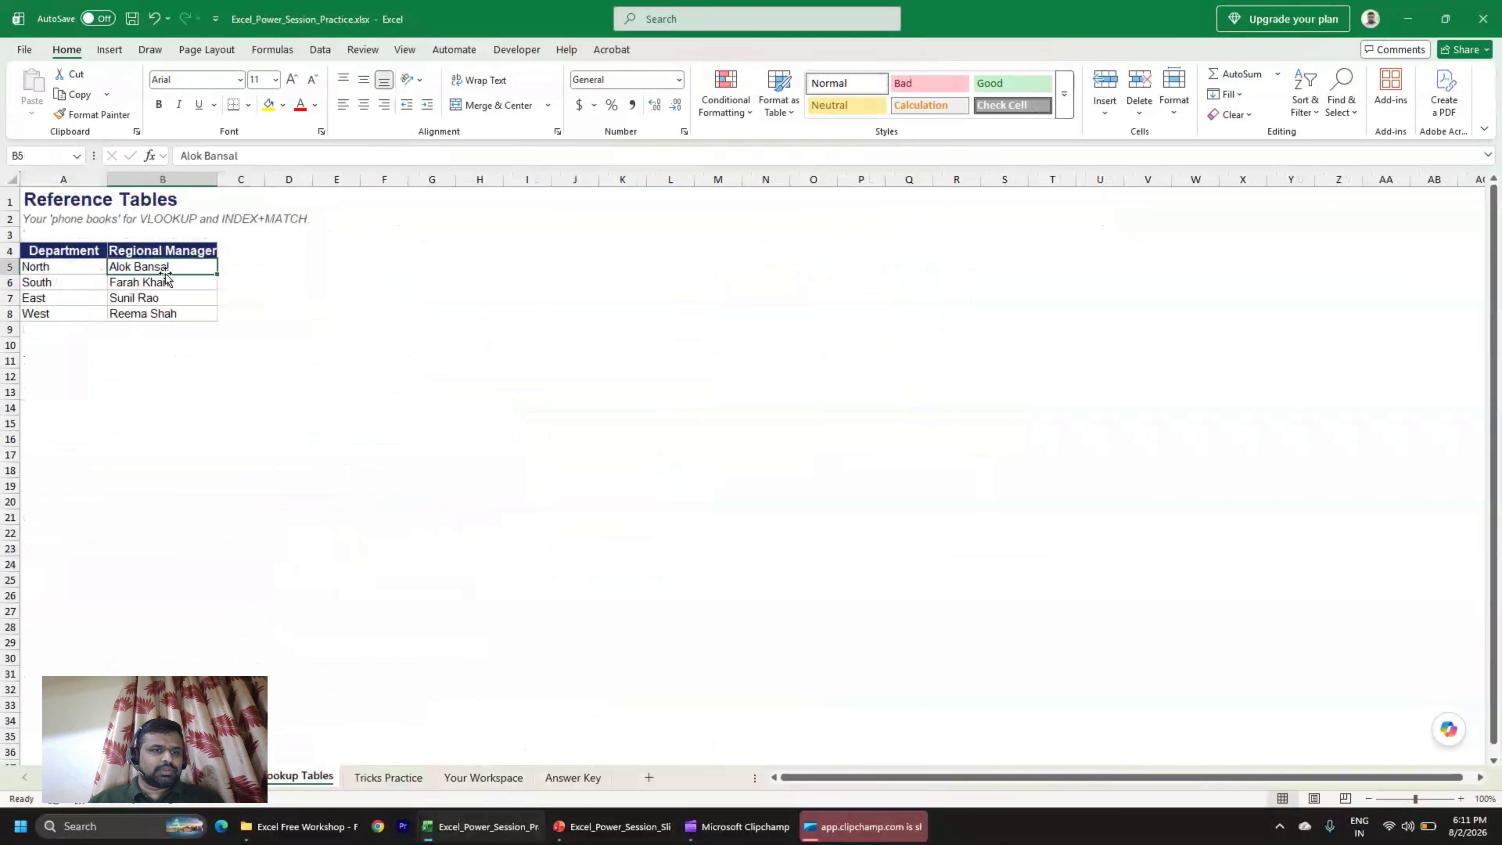
pyautogui.click(45, 257)
pyautogui.click(135, 315)
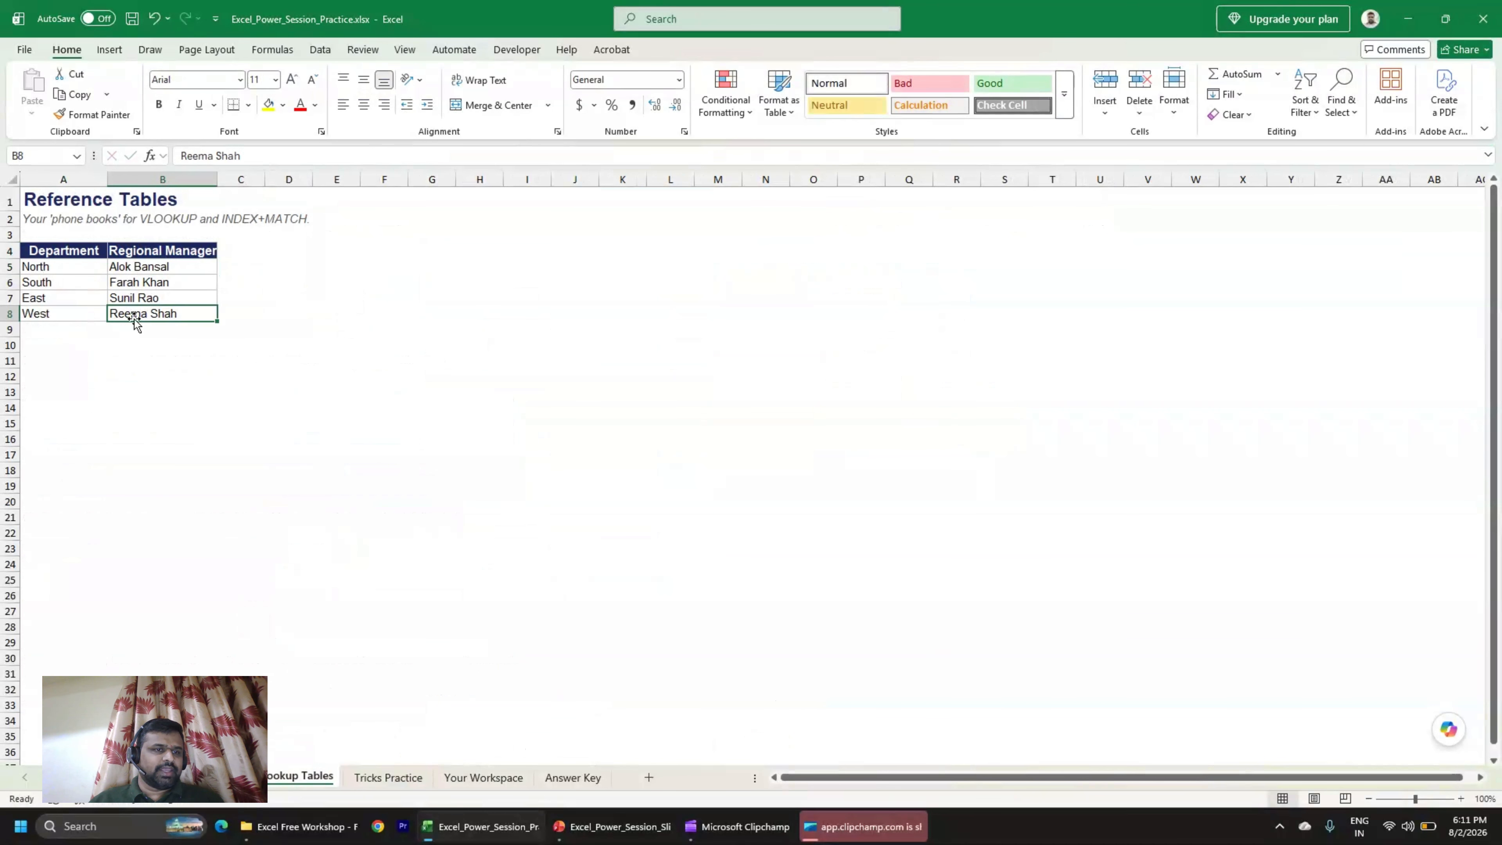
pyautogui.click(218, 779)
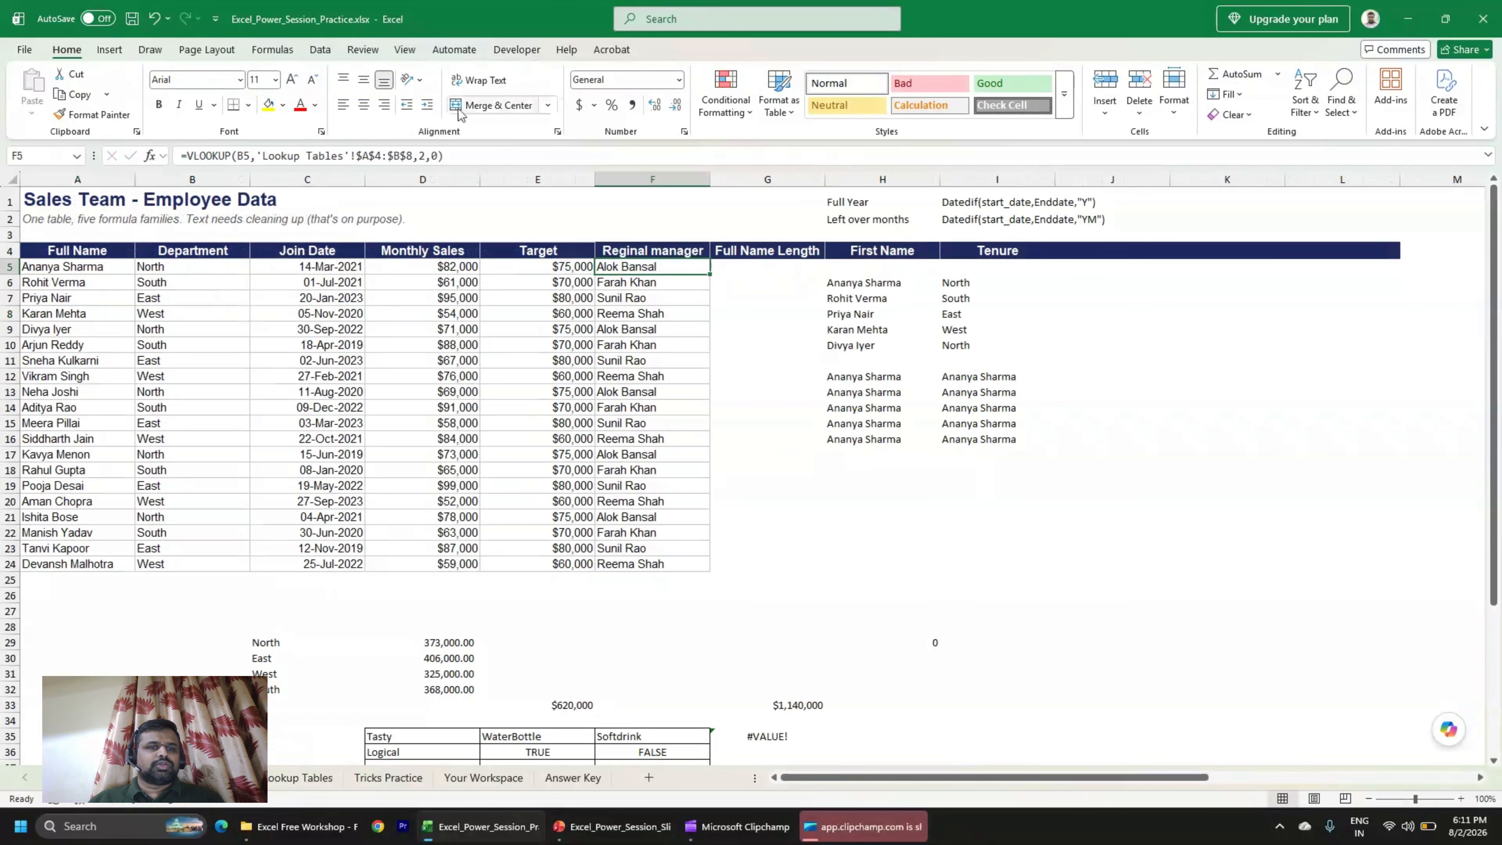
# Remove the dollar signs from the F5 VLOOKUP table range, leaving 'Lookup Tables'!A4:B8.
pyautogui.click(401, 156)
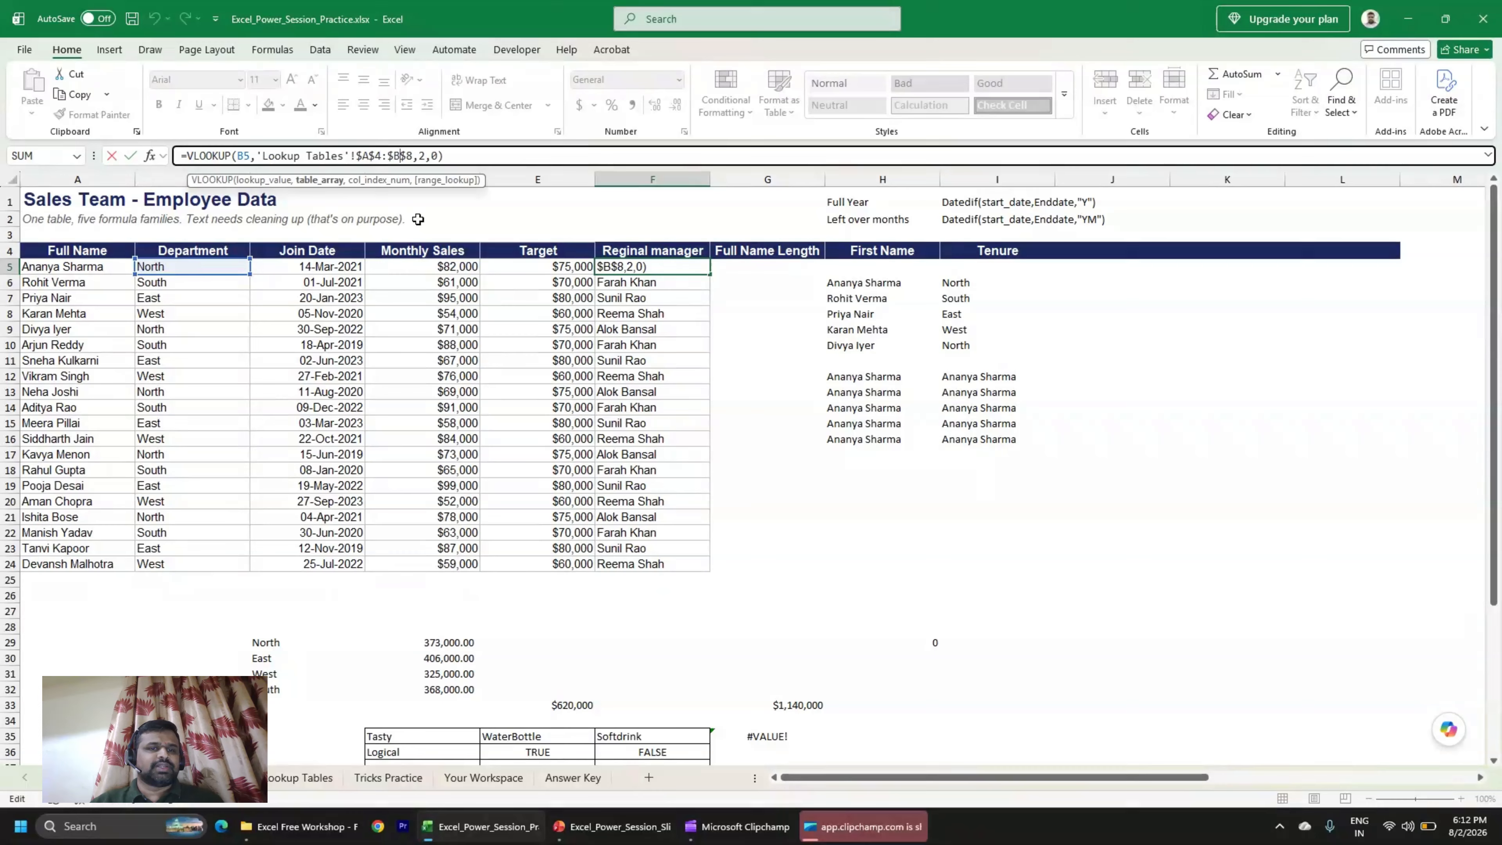
pyautogui.press('Delete')
pyautogui.press('BackSpace')
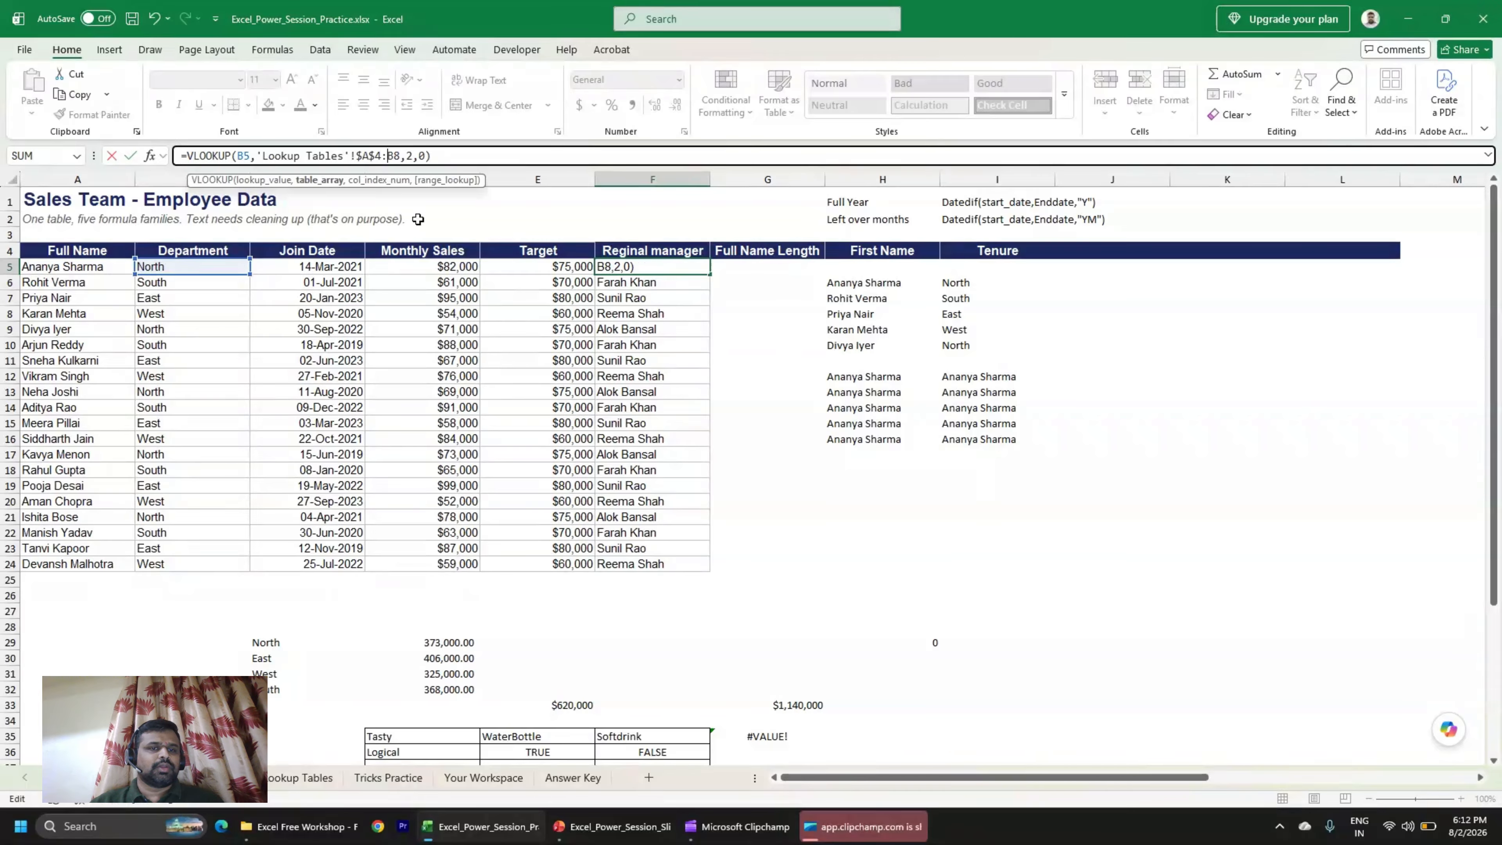
pyautogui.press('Left')
pyautogui.press('Delete')
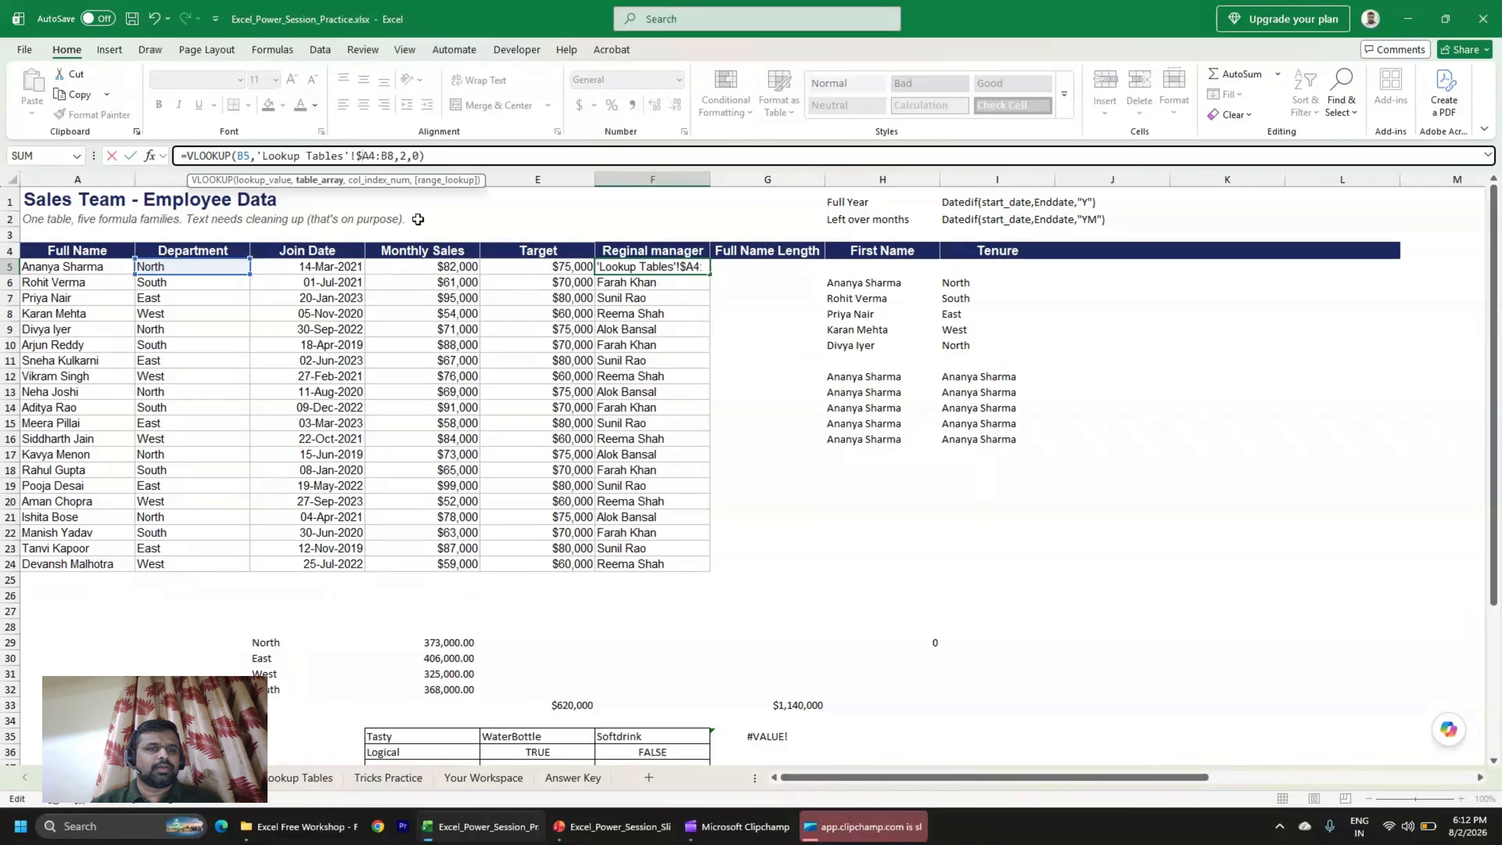
pyautogui.press('Delete')
pyautogui.press('Return')
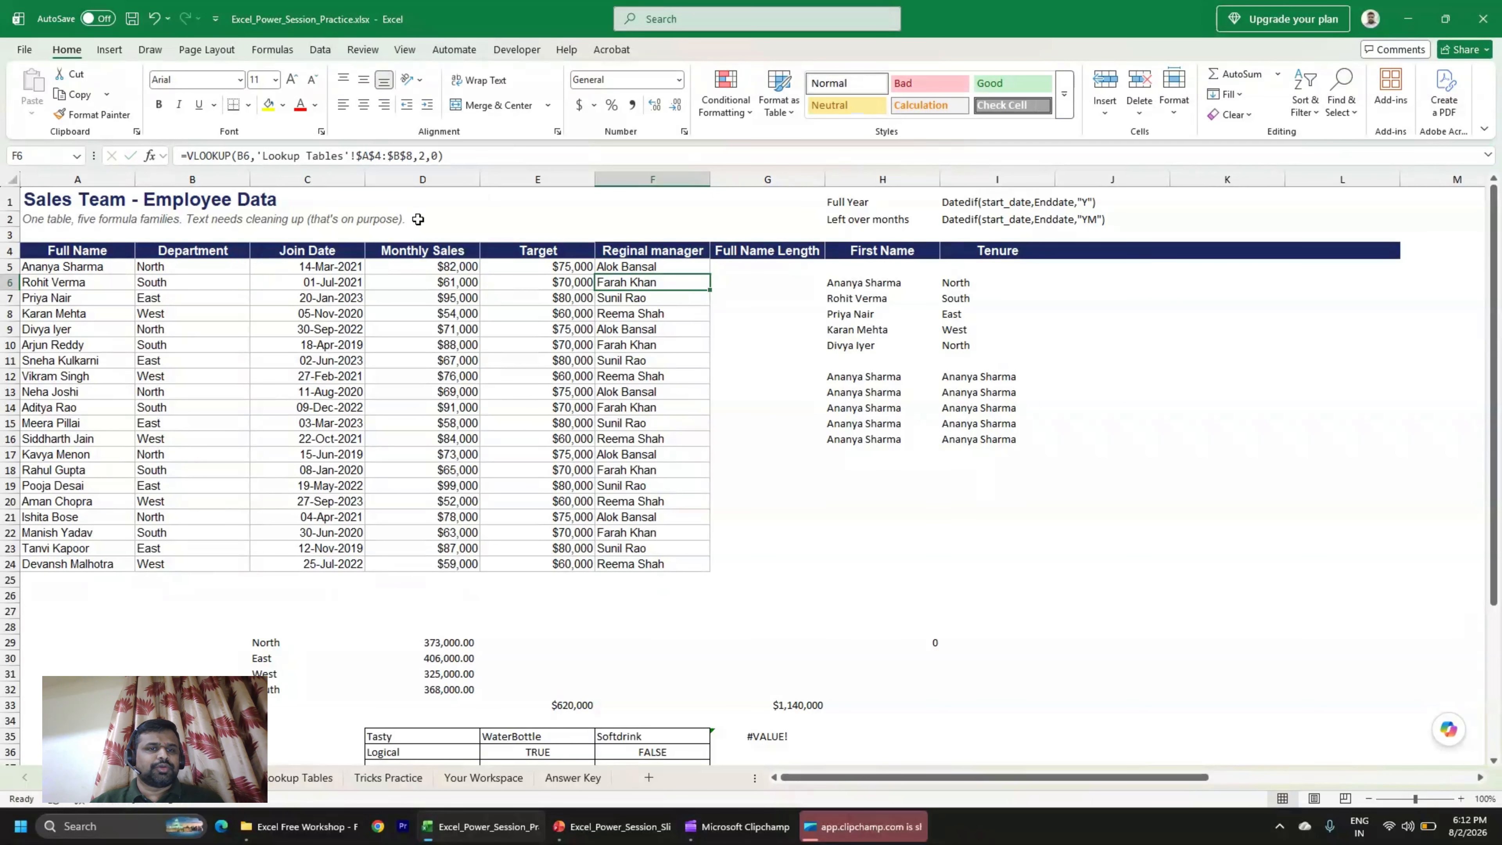
# Clear the regional manager formulas from F6 through F24.
pyautogui.press('Up')
pyautogui.press('Down')
pyautogui.hotkey('ctrl', 'shift', 'Down')
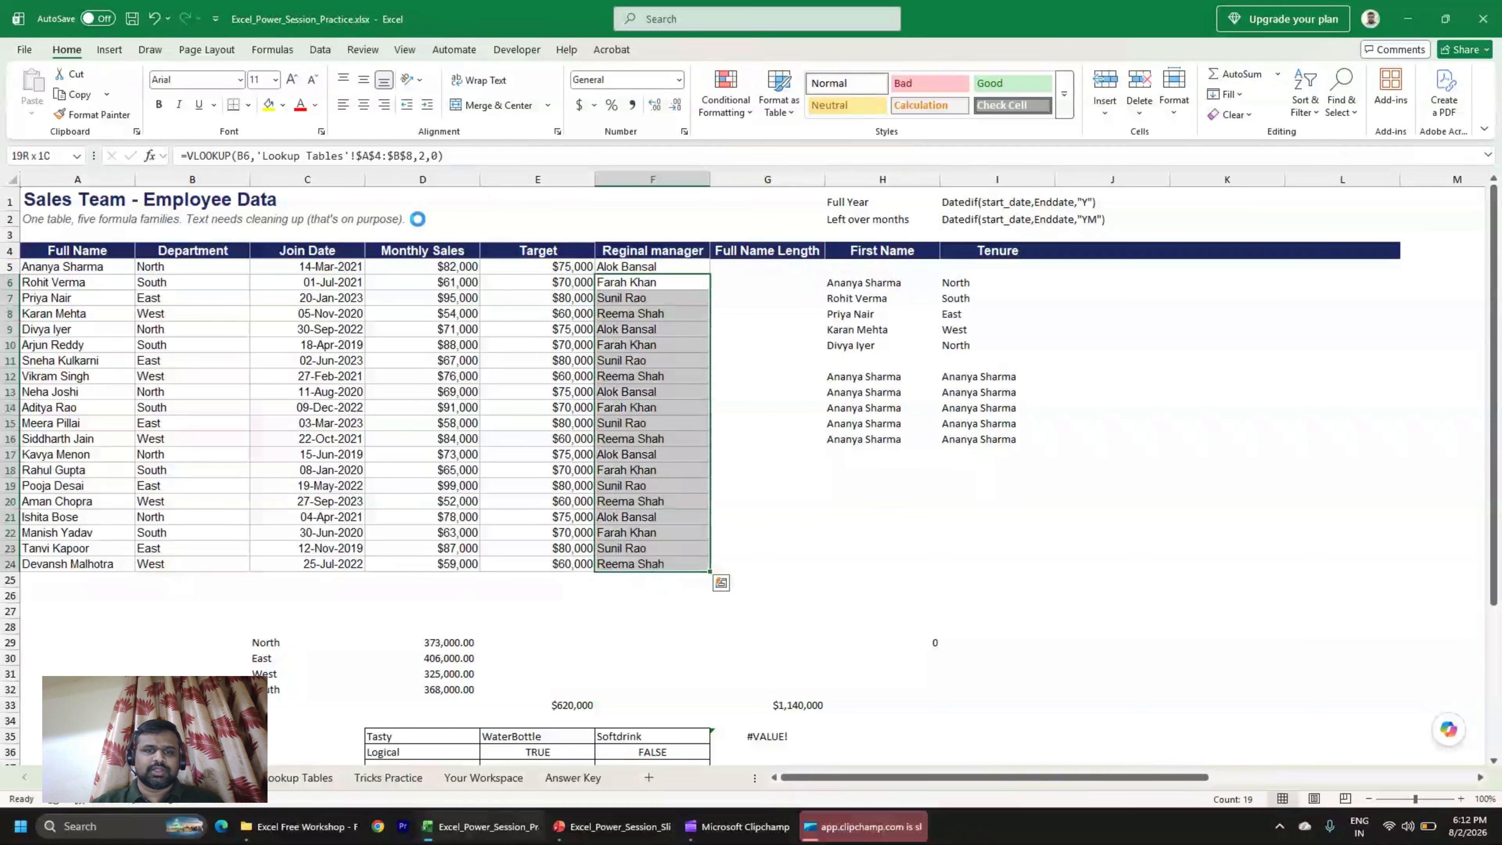
pyautogui.press('Delete')
# Fill the VLOOKUP with the relative table range from F5 down to F24.
pyautogui.press('Up')
pyautogui.hotkey('shift', 'Down')
pyautogui.hotkey('shift', 'Down')
pyautogui.hotkey('shift', 'Down')
pyautogui.hotkey('shift', 'Down')
pyautogui.hotkey('shift', 'Down')
pyautogui.hotkey('shift', 'Down')
pyautogui.hotkey('shift', 'Down')
pyautogui.hotkey('shift', 'Down')
pyautogui.hotkey('shift', 'Down')
pyautogui.hotkey('shift', 'Down')
pyautogui.hotkey('shift', 'Down')
pyautogui.hotkey('shift', 'Down')
pyautogui.hotkey('shift', 'Down')
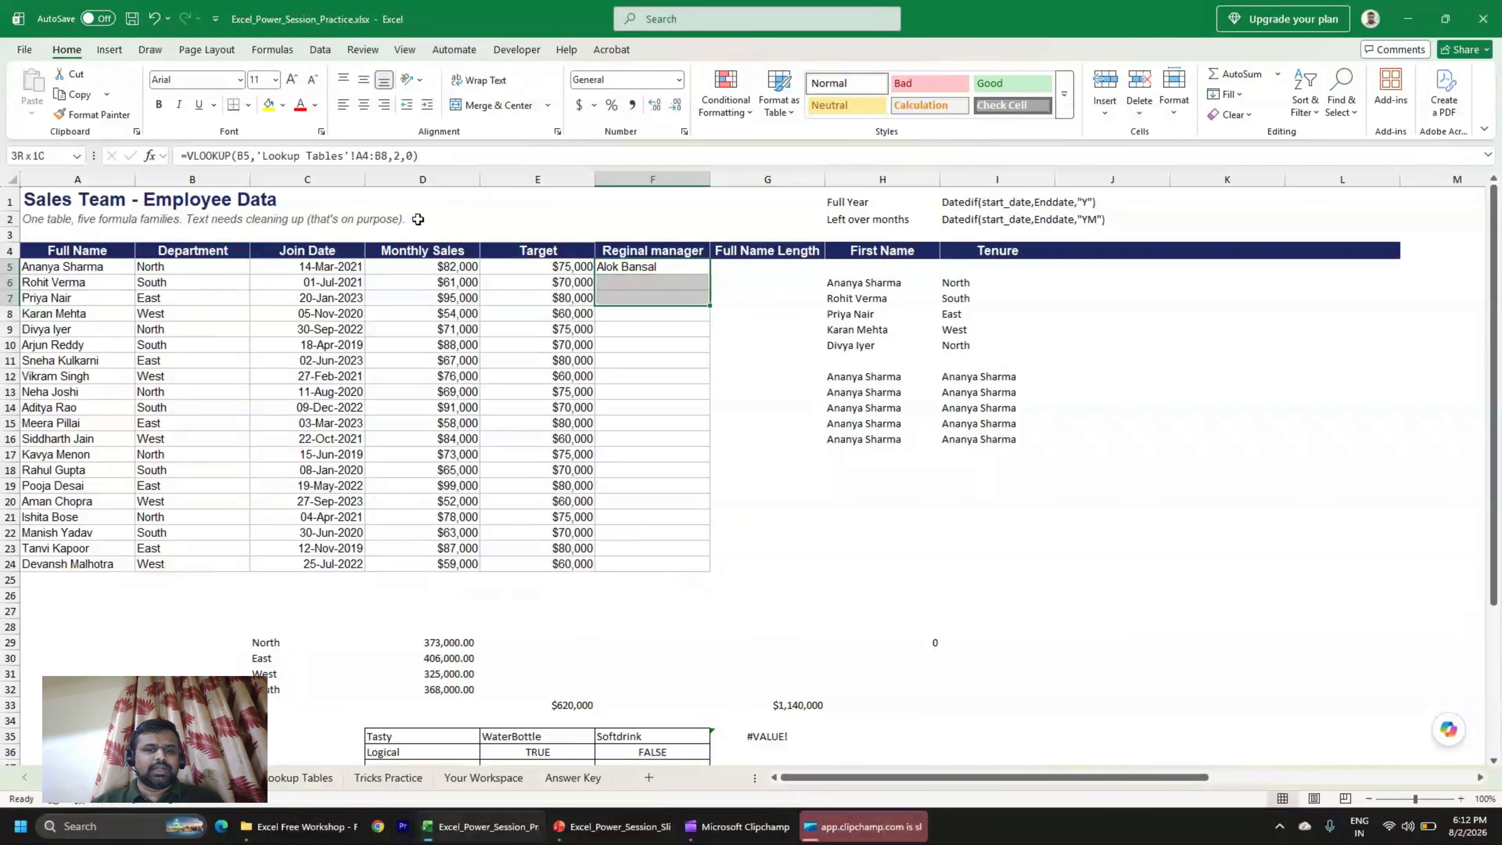
pyautogui.hotkey('shift', 'Down')
pyautogui.hotkey('shift', 'Down')
pyautogui.hotkey('shift', 'Down')
pyautogui.hotkey('shift', 'Down')
pyautogui.hotkey('shift', 'Down')
pyautogui.hotkey('shift', 'Down')
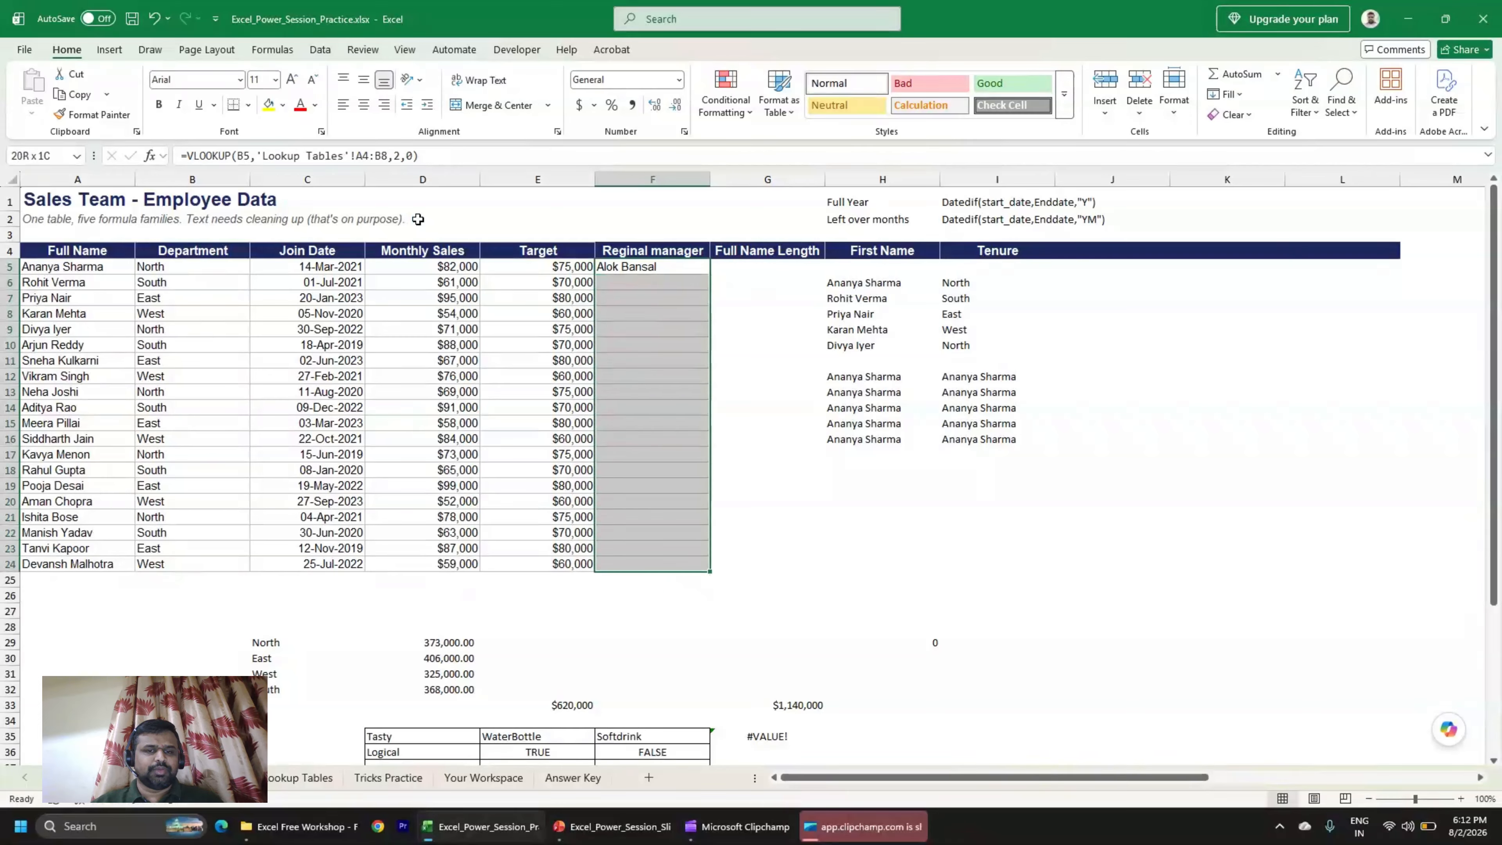
pyautogui.hotkey('ctrl', 'd')
# Inspect how the table range has shifted in the copied VLOOKUP in F8.
pyautogui.press('Down')
pyautogui.press('Down')
pyautogui.press('Down')
pyautogui.press('F2')
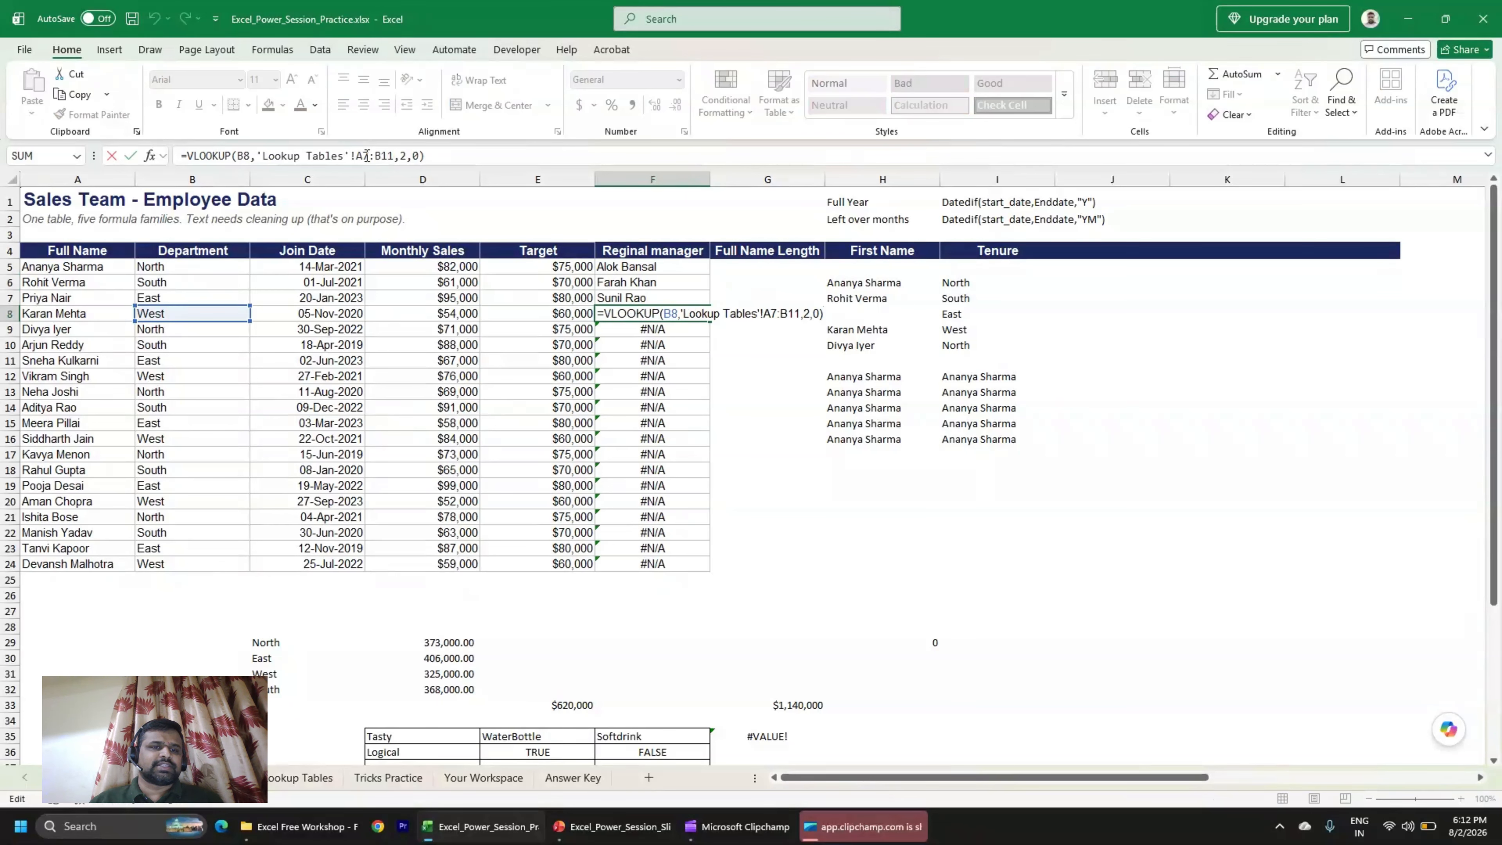
pyautogui.press('Return')
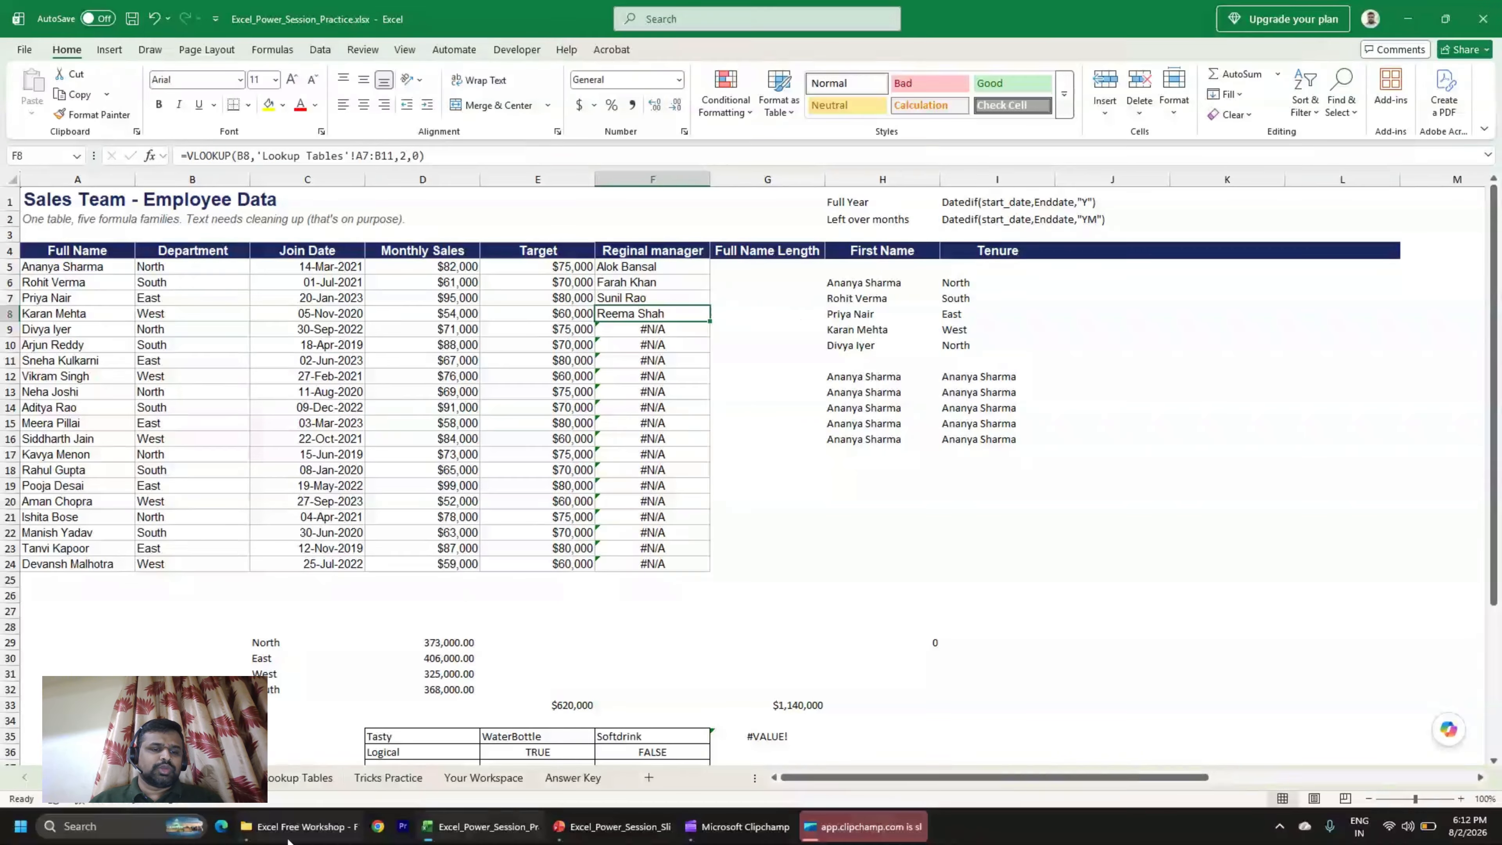
# Examine the range A7:B11 on the Lookup Tables sheet that the copied VLOOKUP in F8 refers to.
pyautogui.click(299, 777)
pyautogui.click(21, 255)
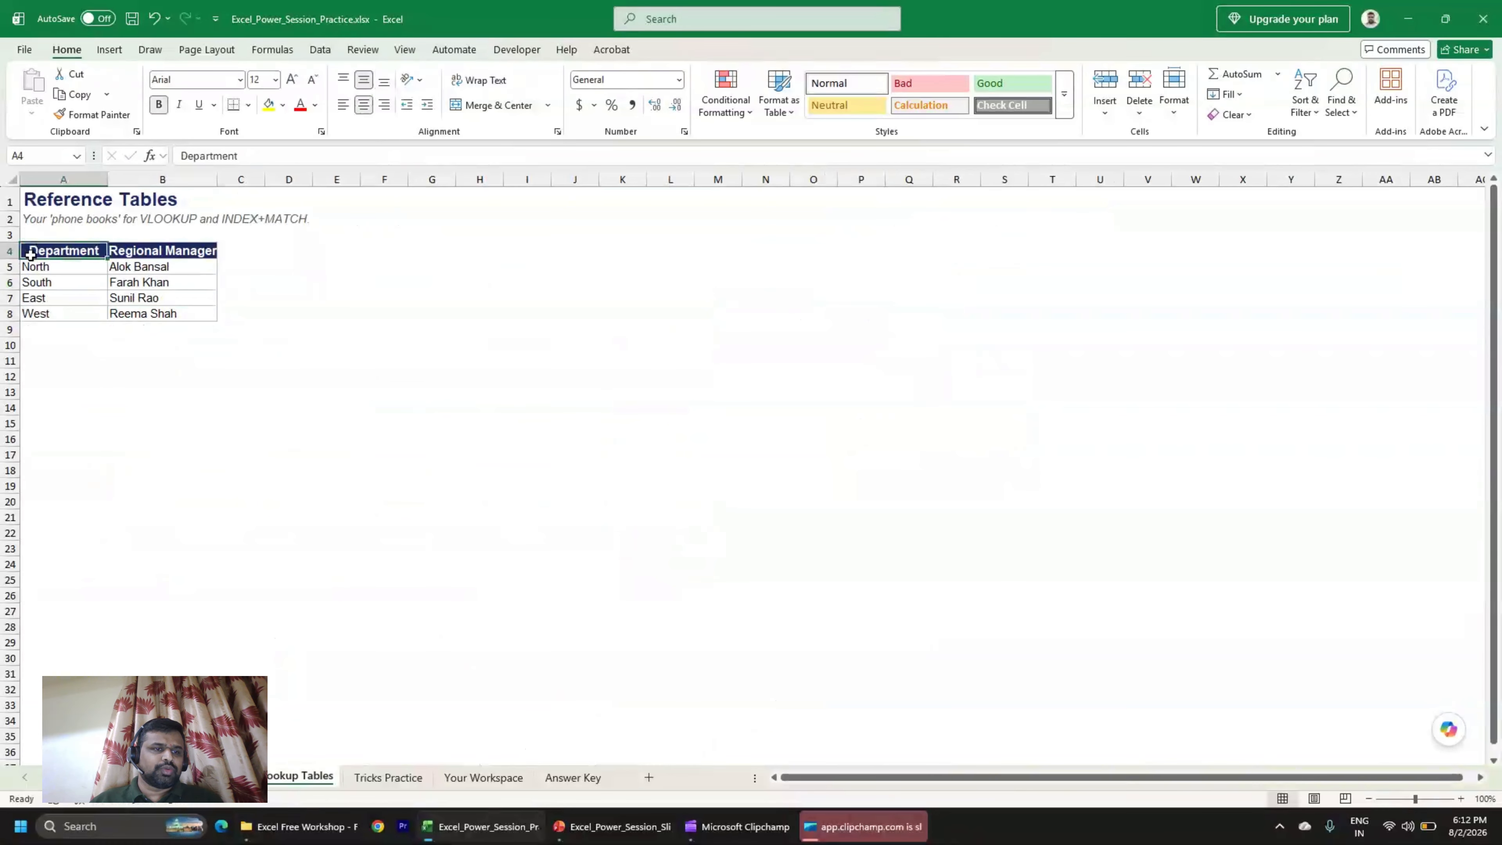
pyautogui.click(34, 299)
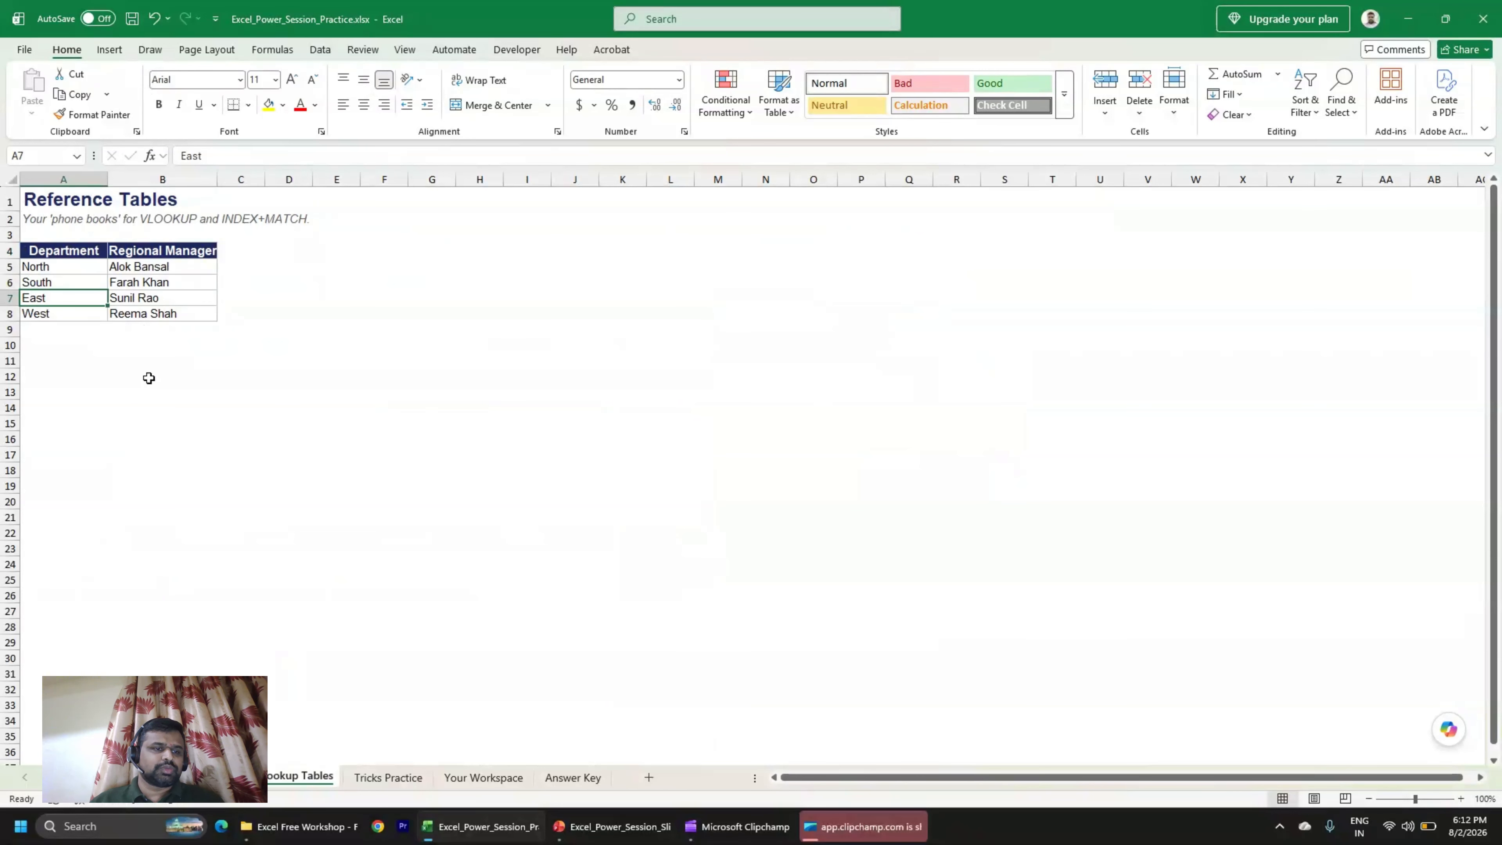
pyautogui.keyDown('shift'); pyautogui.click(152, 364); pyautogui.keyUp('shift')
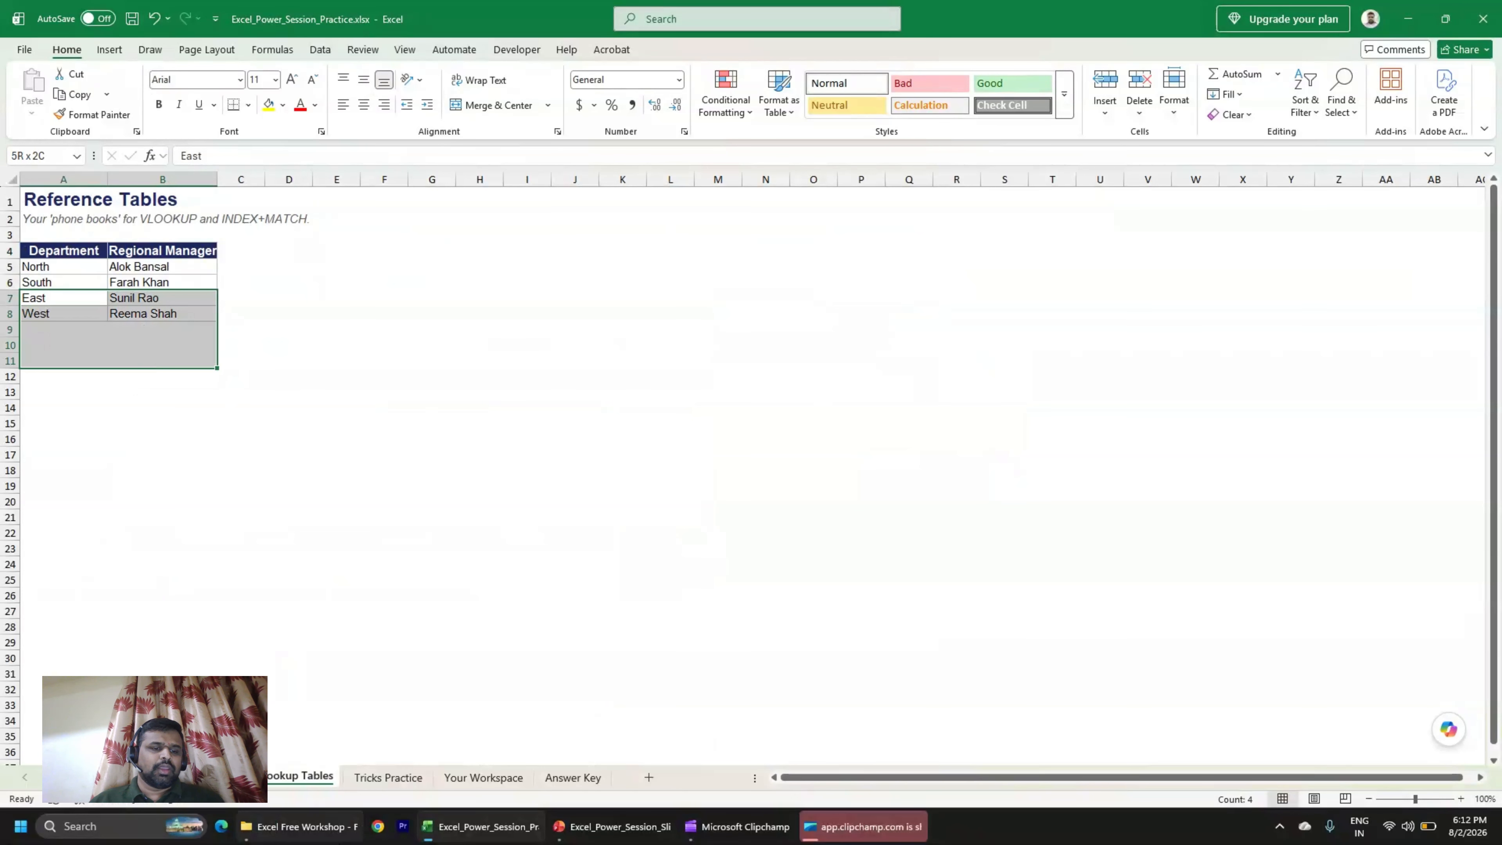
pyautogui.moveTo(266, 826)
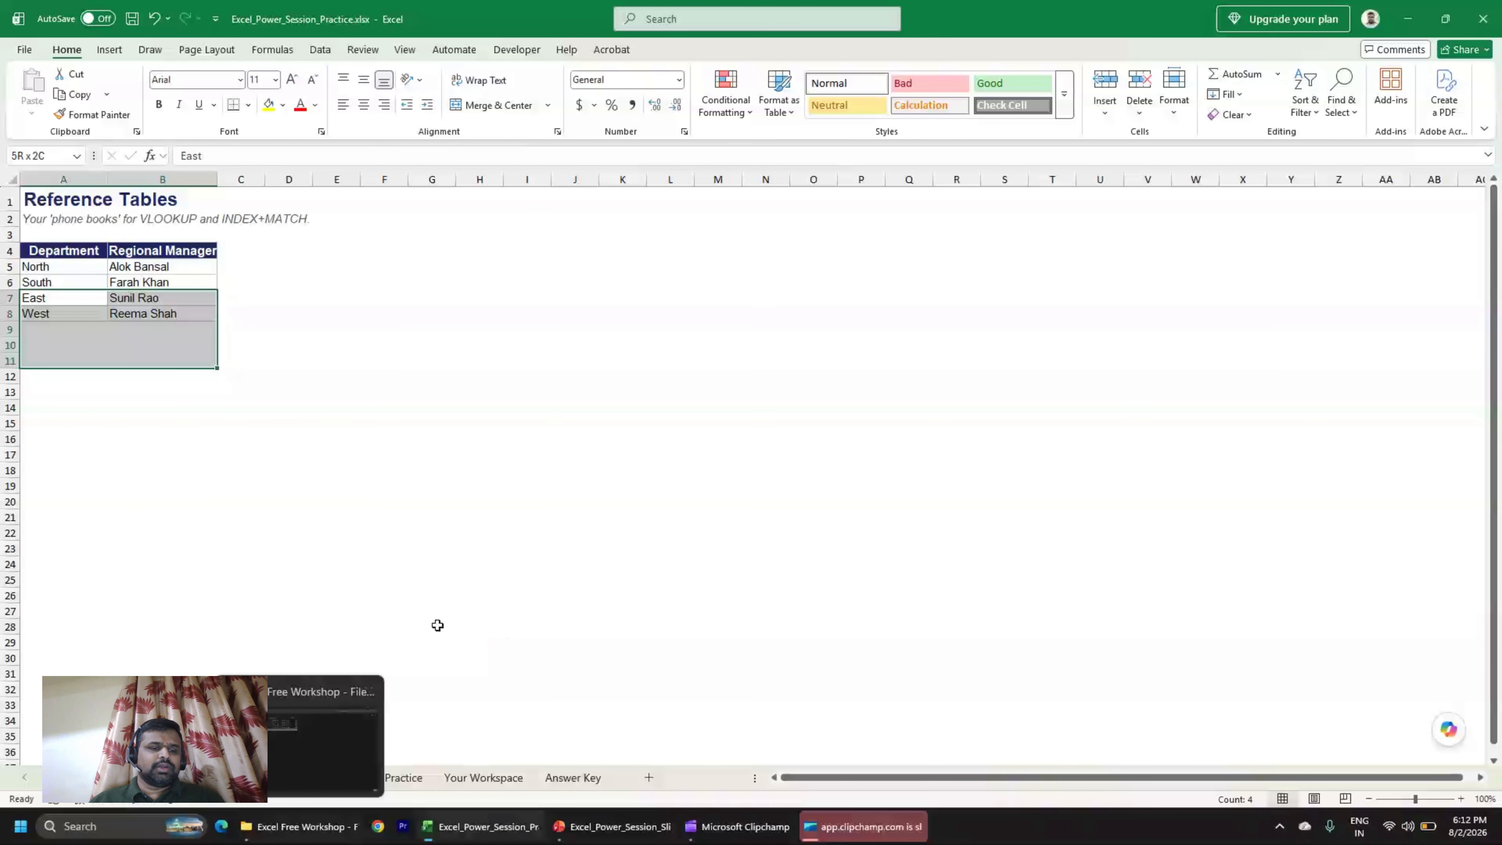
pyautogui.click(232, 610)
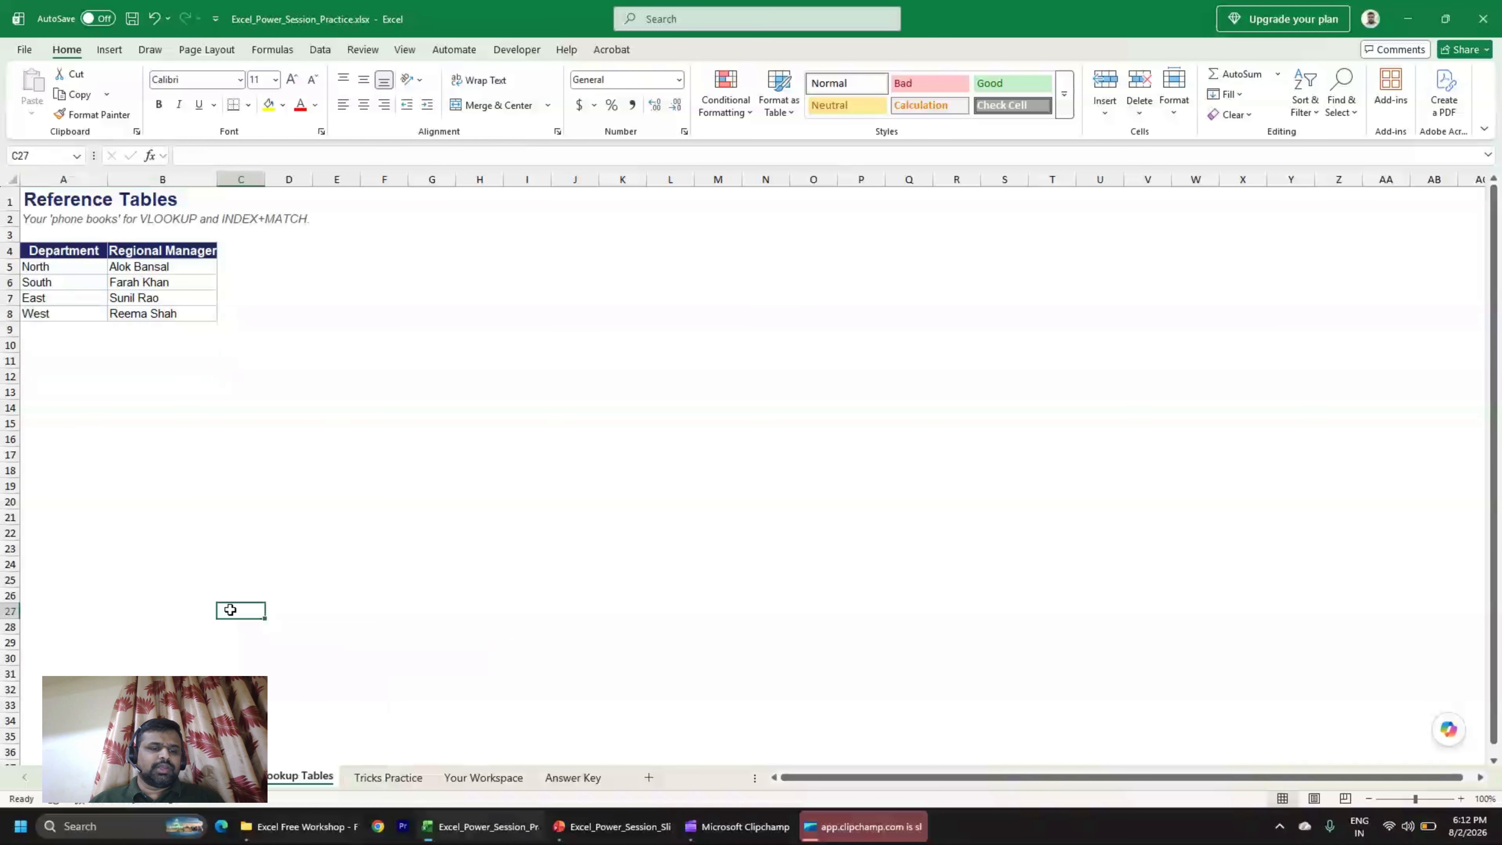
pyautogui.click(207, 778)
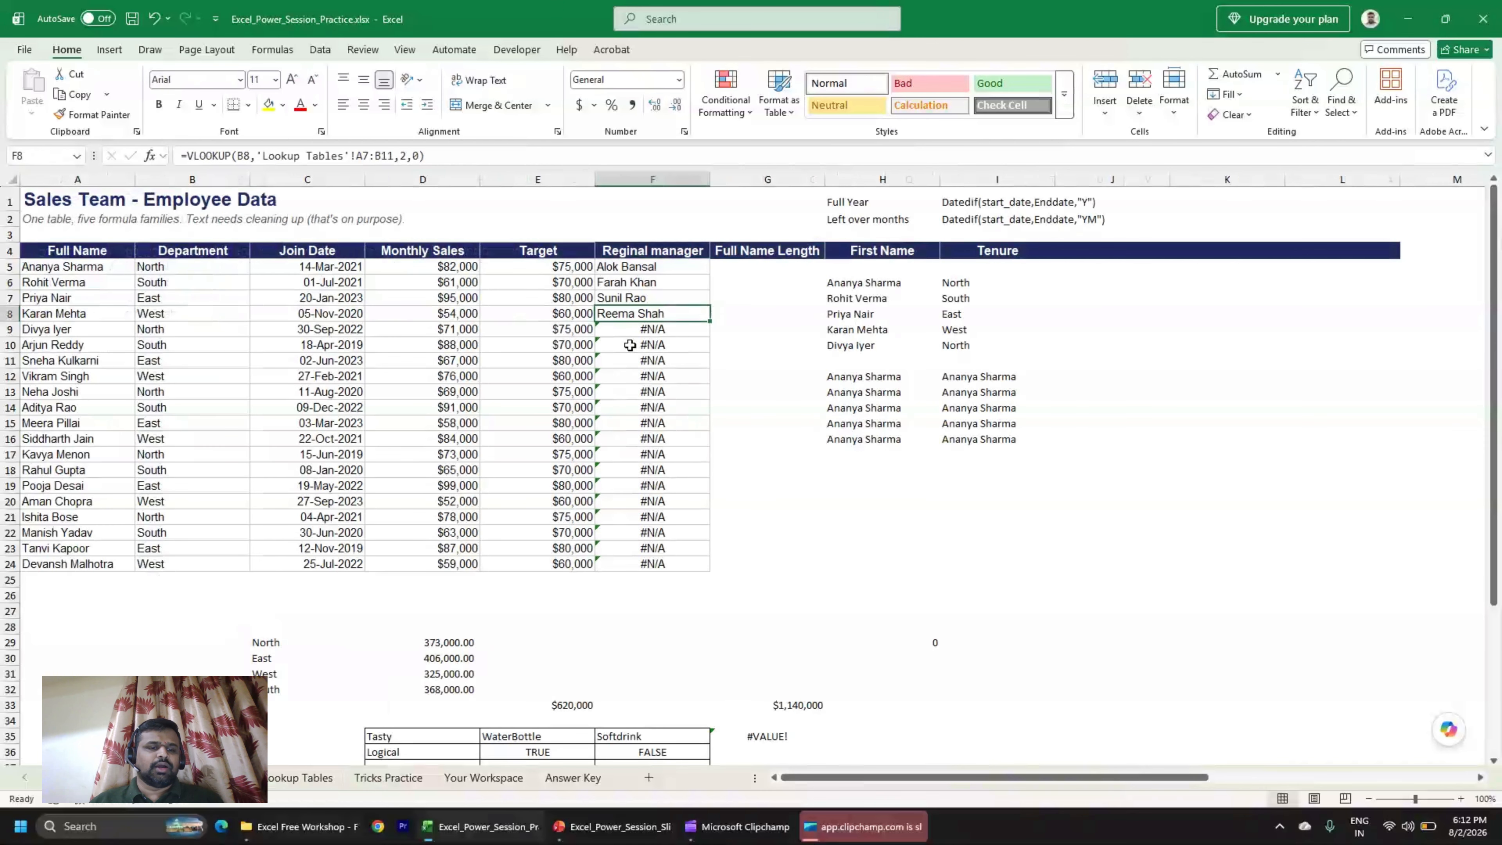
# Examine the blank cells below the department and regional manager table on the Lookup Tables sheet.
pyautogui.click(290, 780)
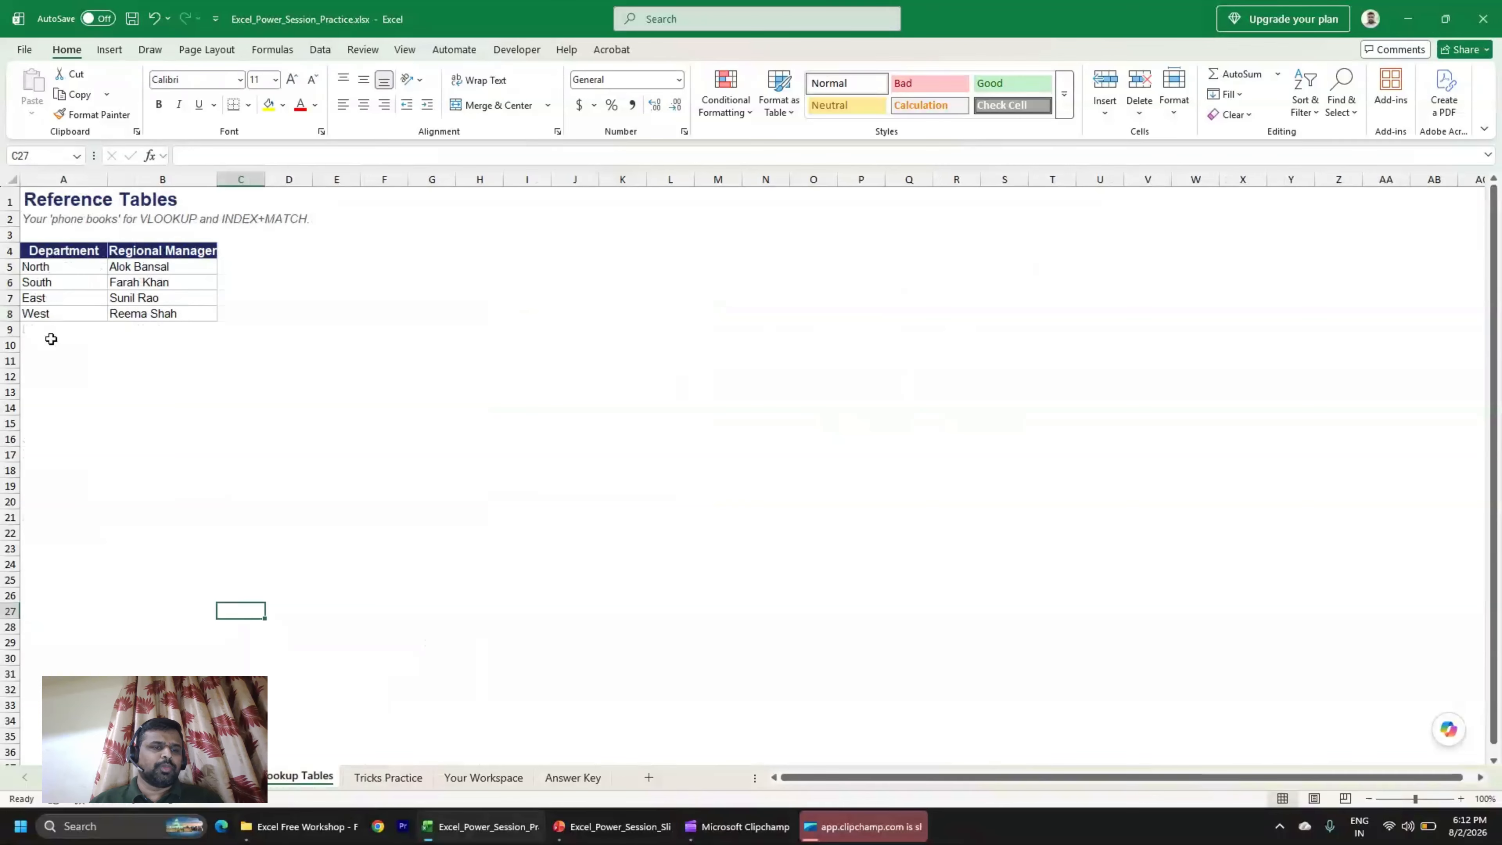
pyautogui.moveTo(52, 343); pyautogui.dragTo(64, 673)
pyautogui.moveTo(62, 357); pyautogui.dragTo(72, 578)
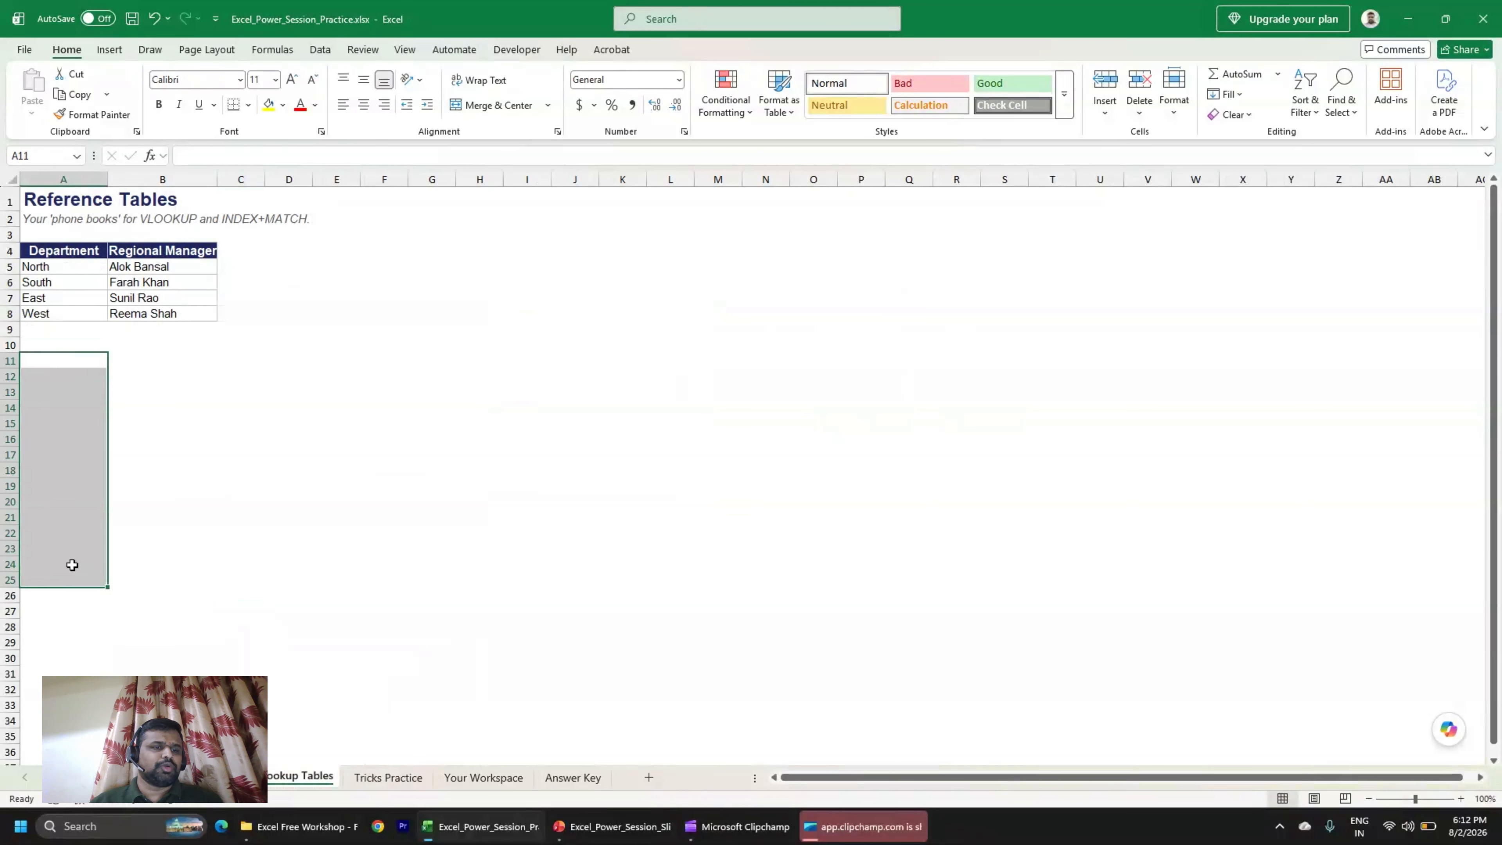
pyautogui.moveTo(49, 332); pyautogui.dragTo(59, 564)
pyautogui.click(55, 340)
pyautogui.moveTo(55, 339); pyautogui.dragTo(77, 496)
pyautogui.moveTo(163, 361); pyautogui.dragTo(162, 680)
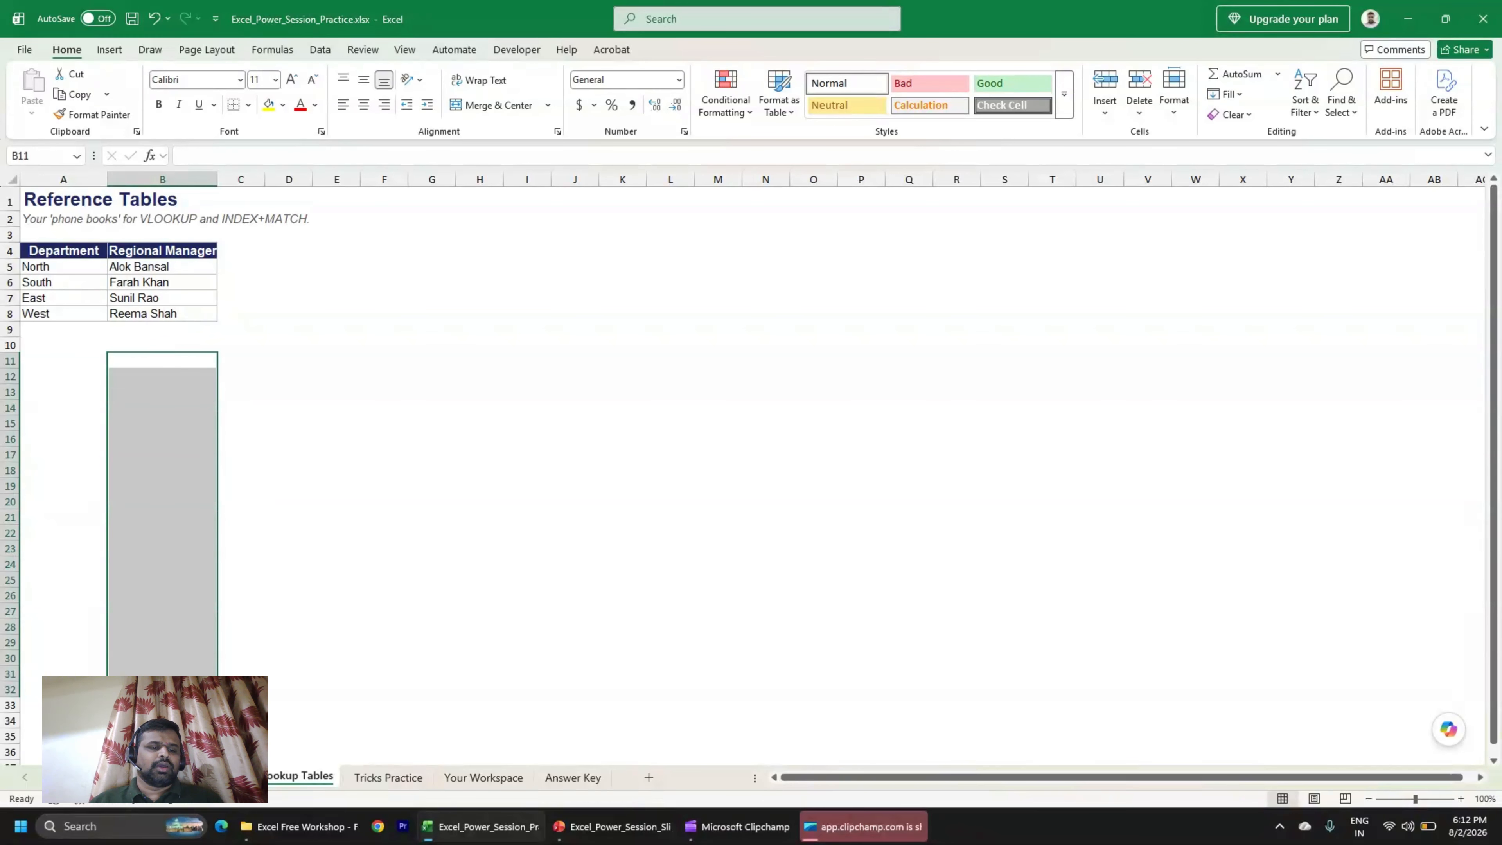
# Compare the table range in F6's VLOOKUP with the Department and Regional Manager columns on the Lookup Tables sheet.
pyautogui.click(207, 778)
pyautogui.click(616, 286)
pyautogui.press('F2')
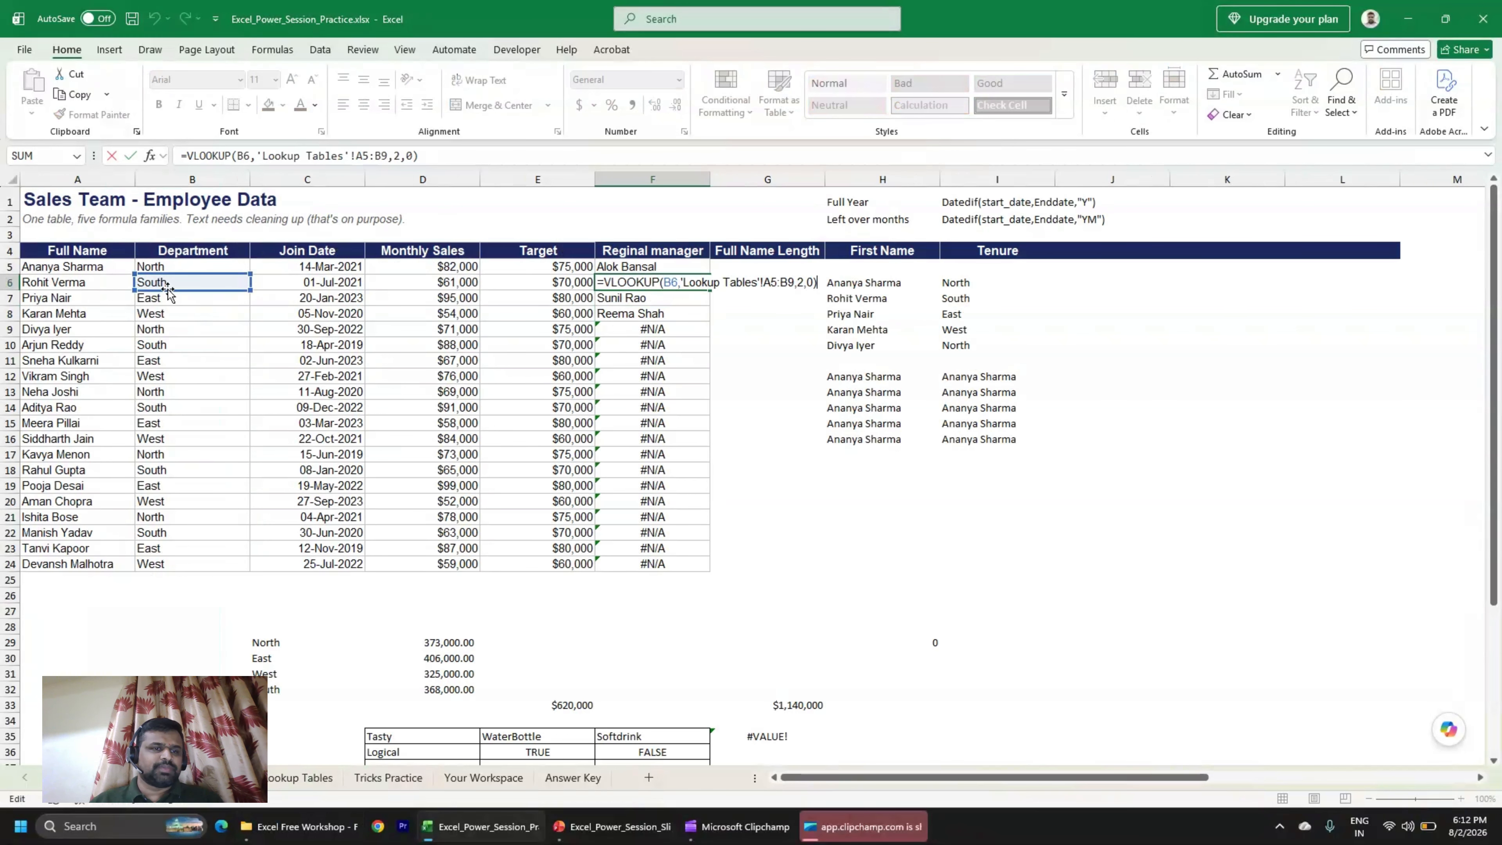
pyautogui.press('Escape')
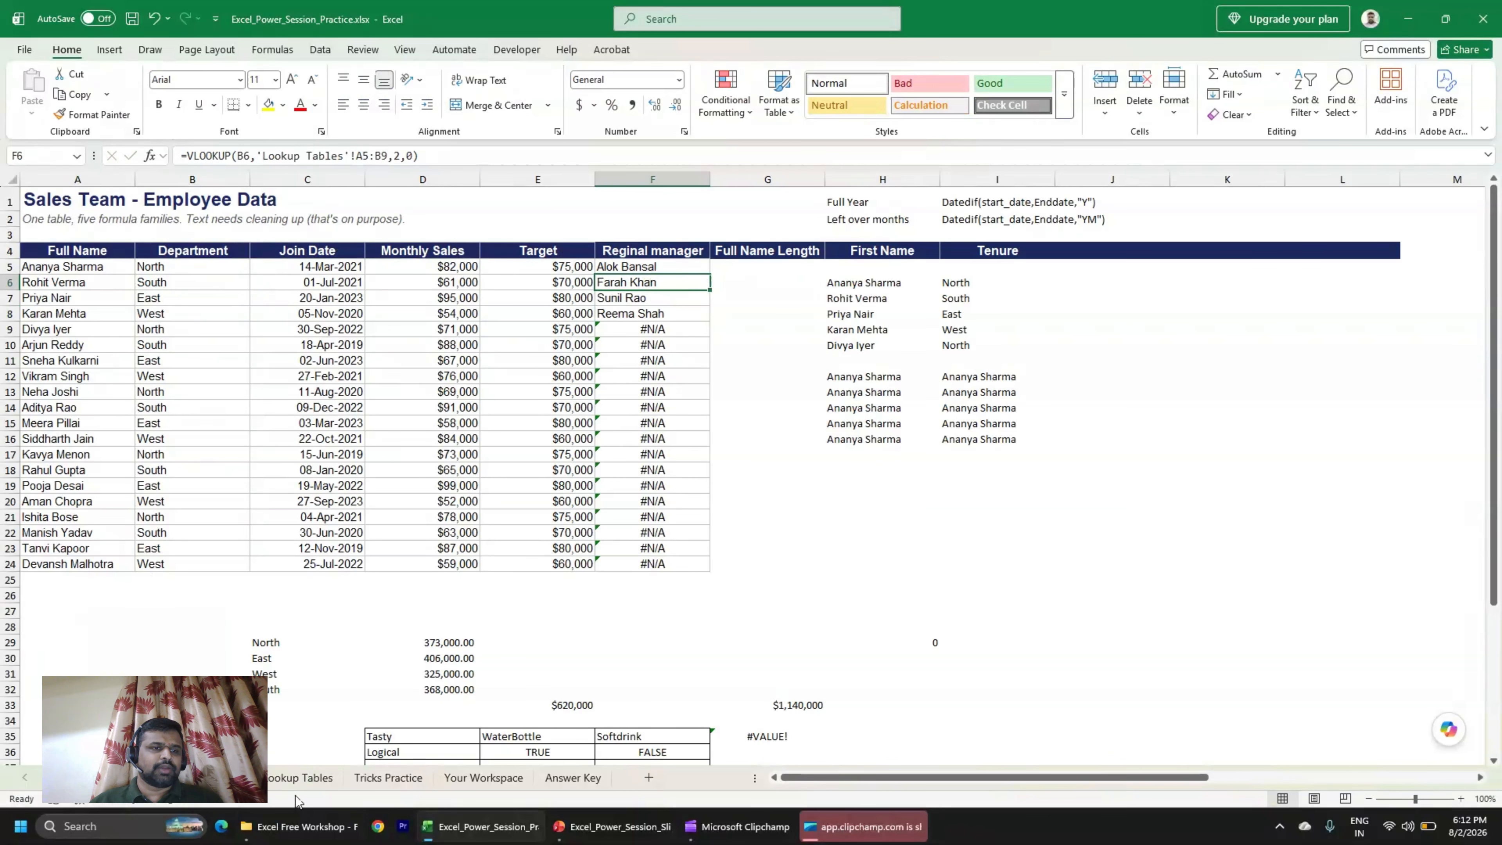
pyautogui.click(300, 777)
pyautogui.moveTo(56, 245); pyautogui.dragTo(65, 315)
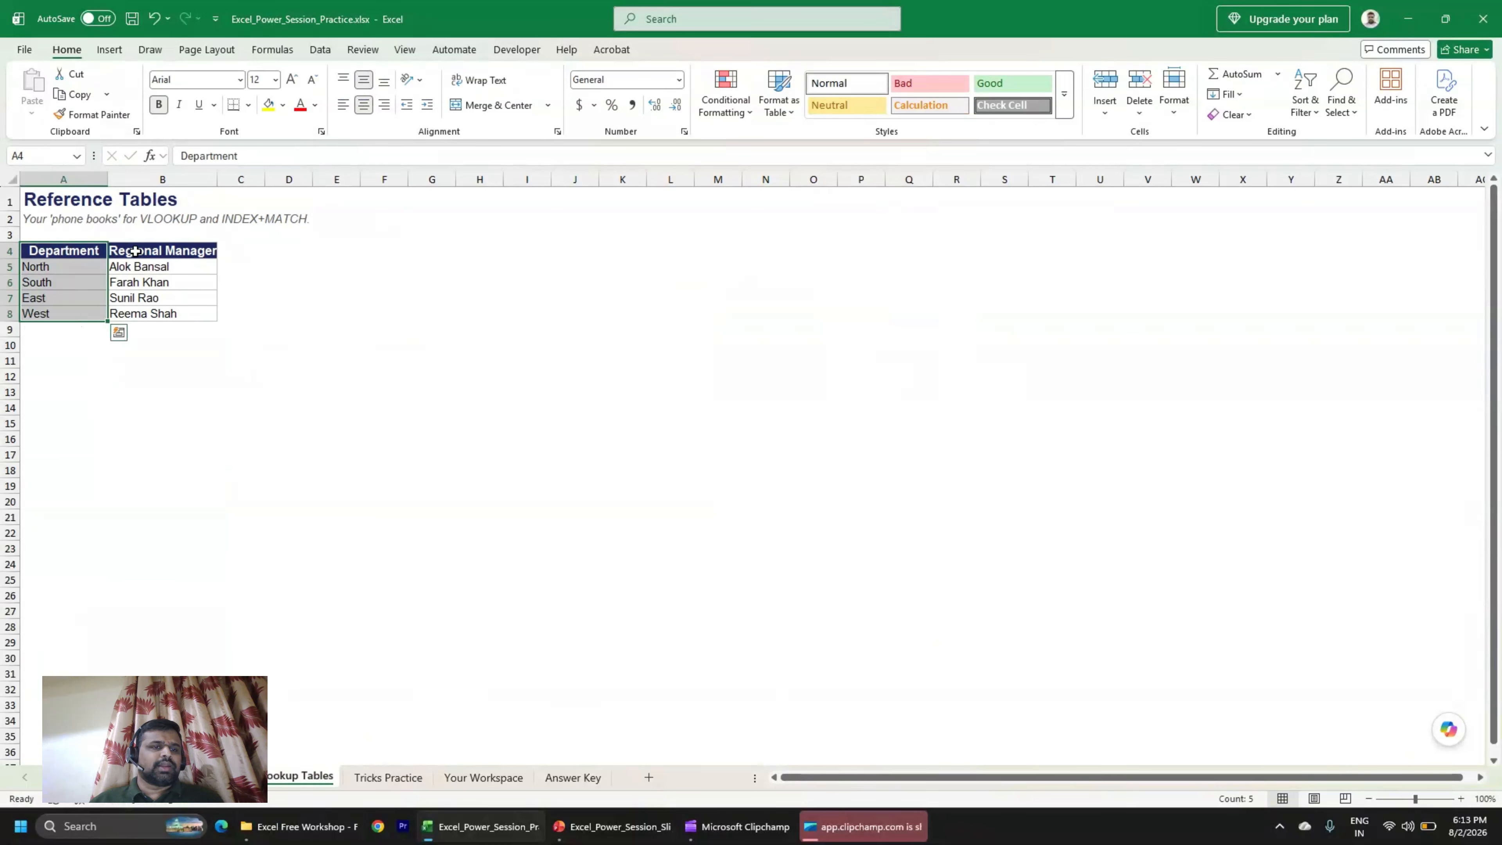
pyautogui.moveTo(126, 250); pyautogui.dragTo(154, 360)
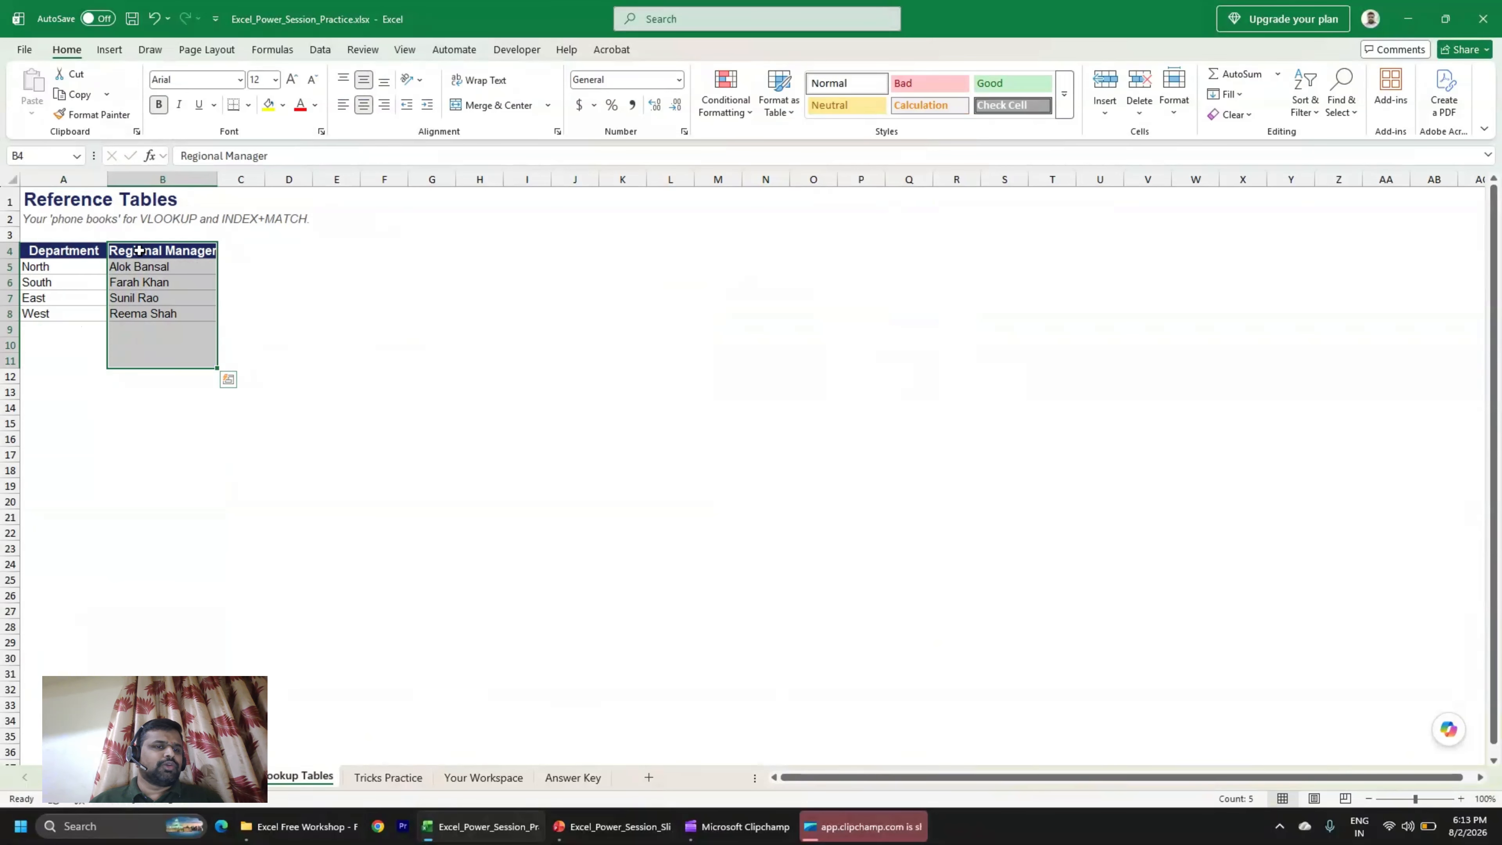
pyautogui.moveTo(152, 251); pyautogui.dragTo(154, 352)
pyautogui.hotkey('ctrl', 'pageup')
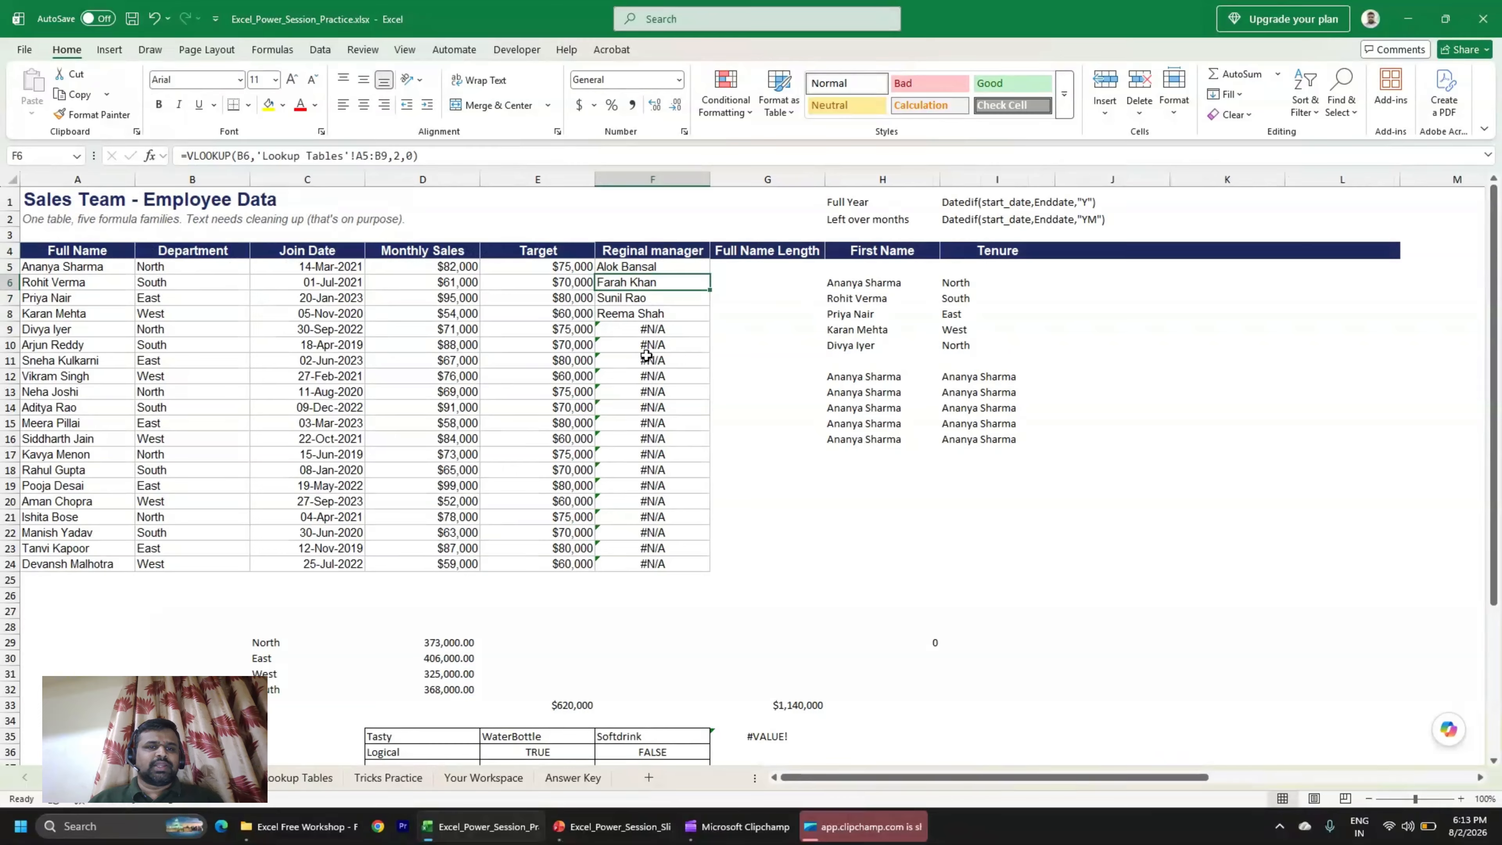
# Examine the VLOOKUP in F9 and check its shifted table range against the data on the Lookup Tables sheet.
pyautogui.click(650, 333)
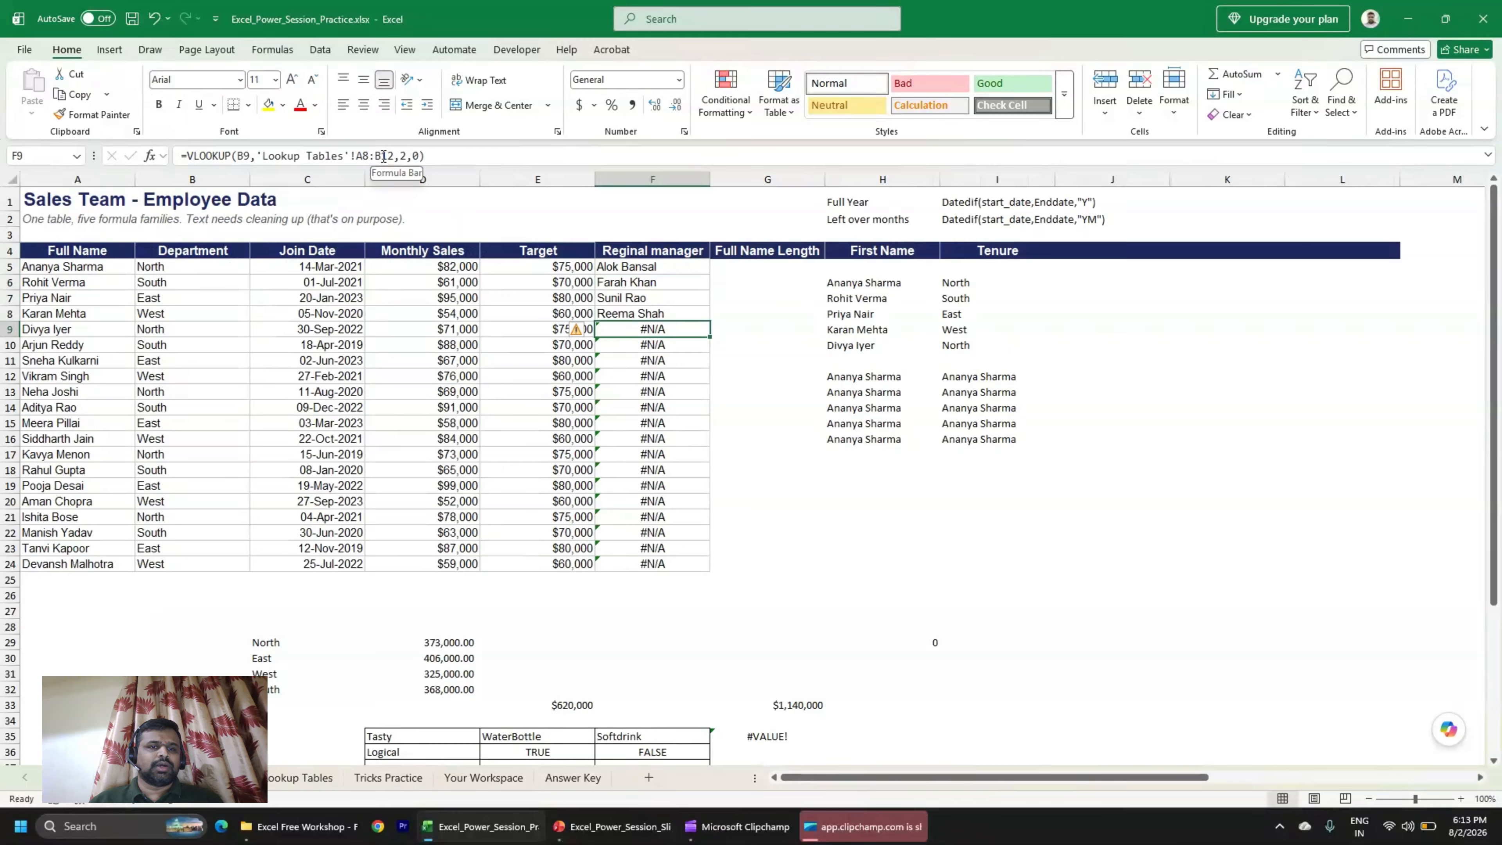
pyautogui.click(284, 776)
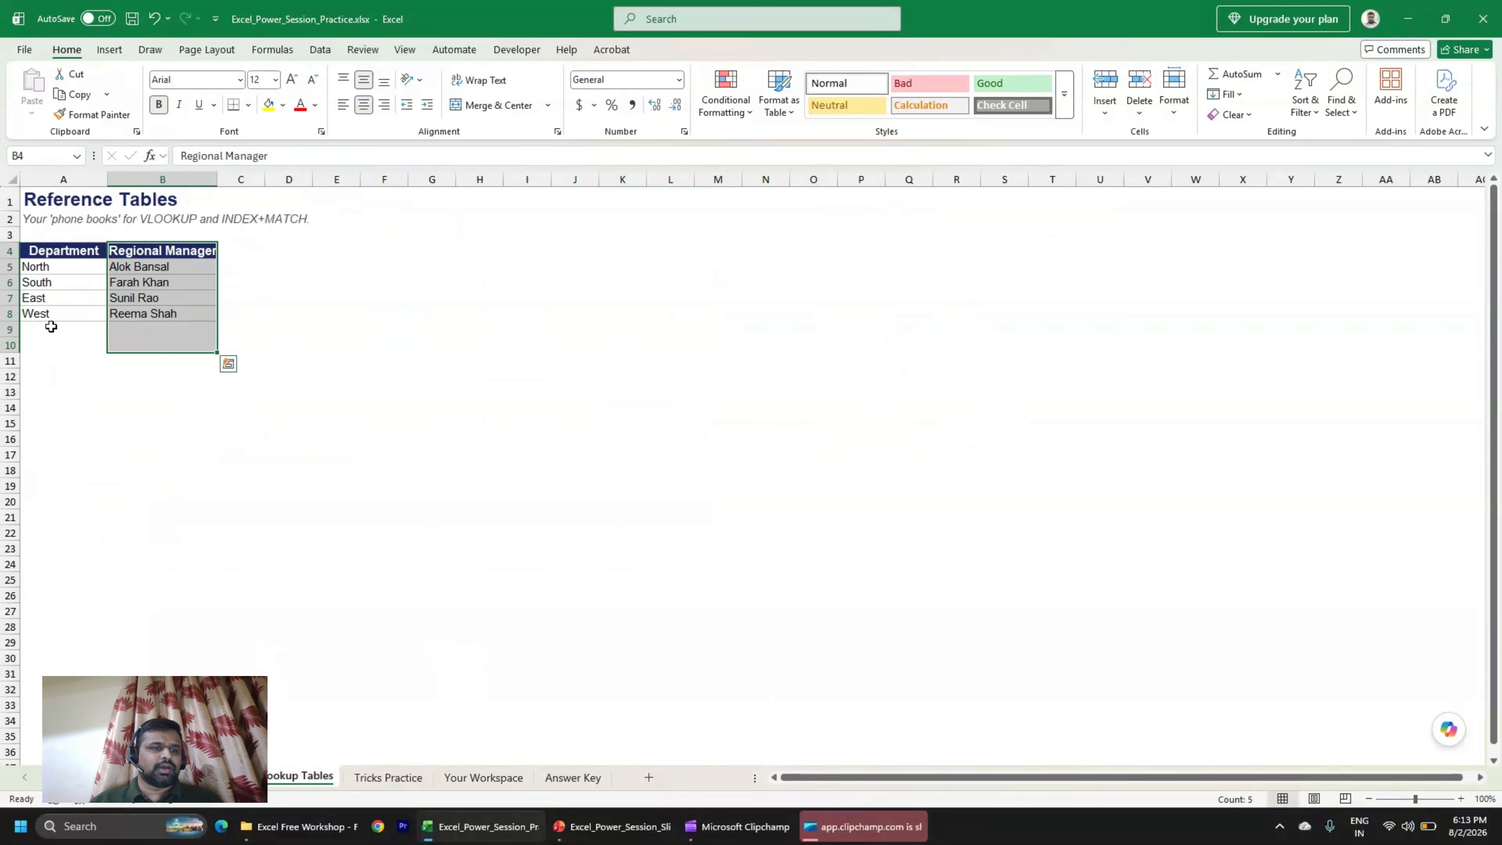
pyautogui.moveTo(41, 314); pyautogui.dragTo(169, 481)
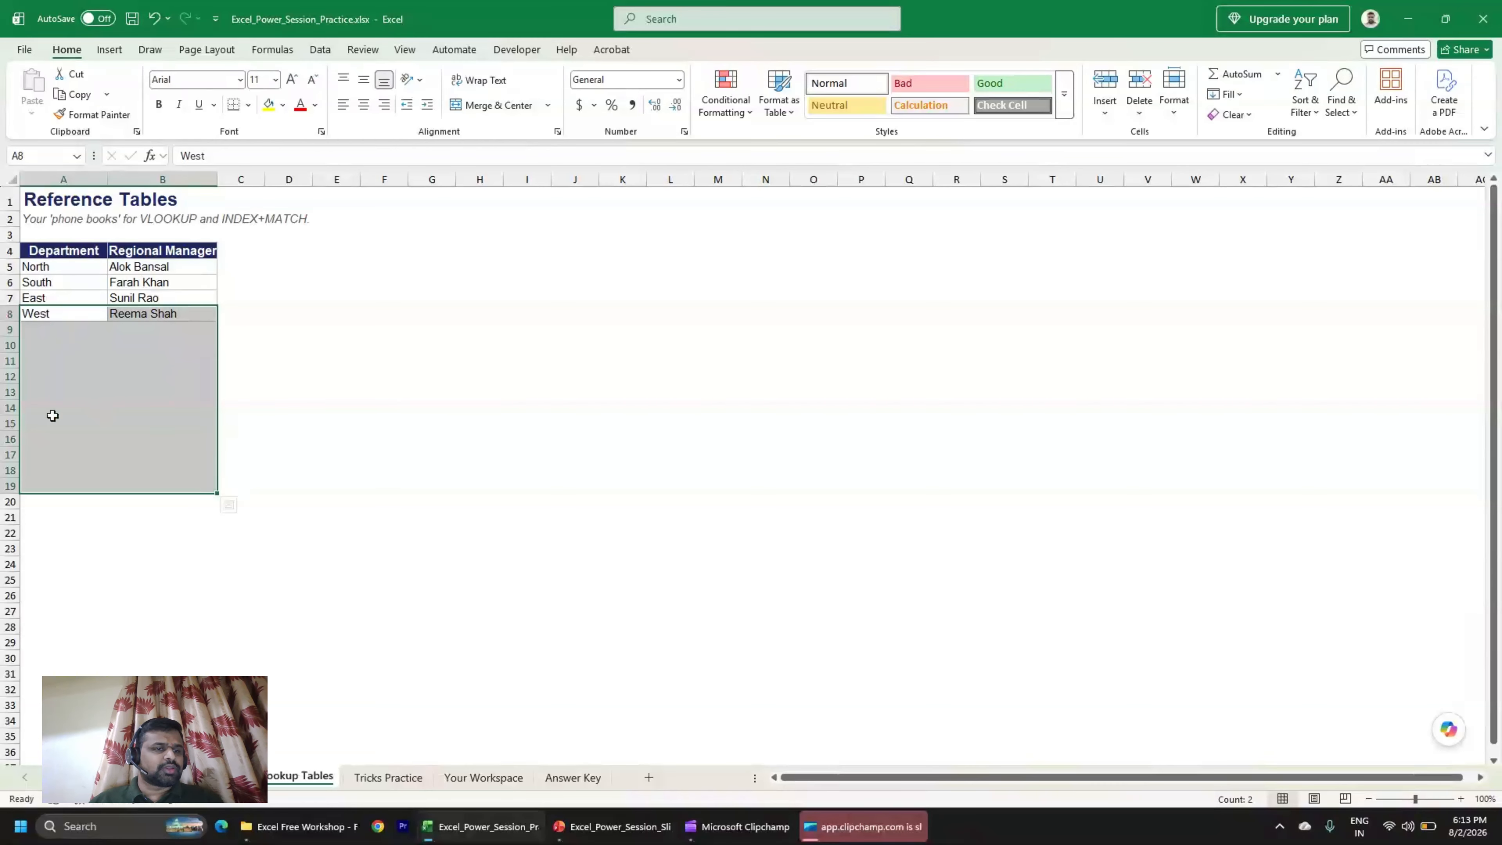
pyautogui.click(206, 778)
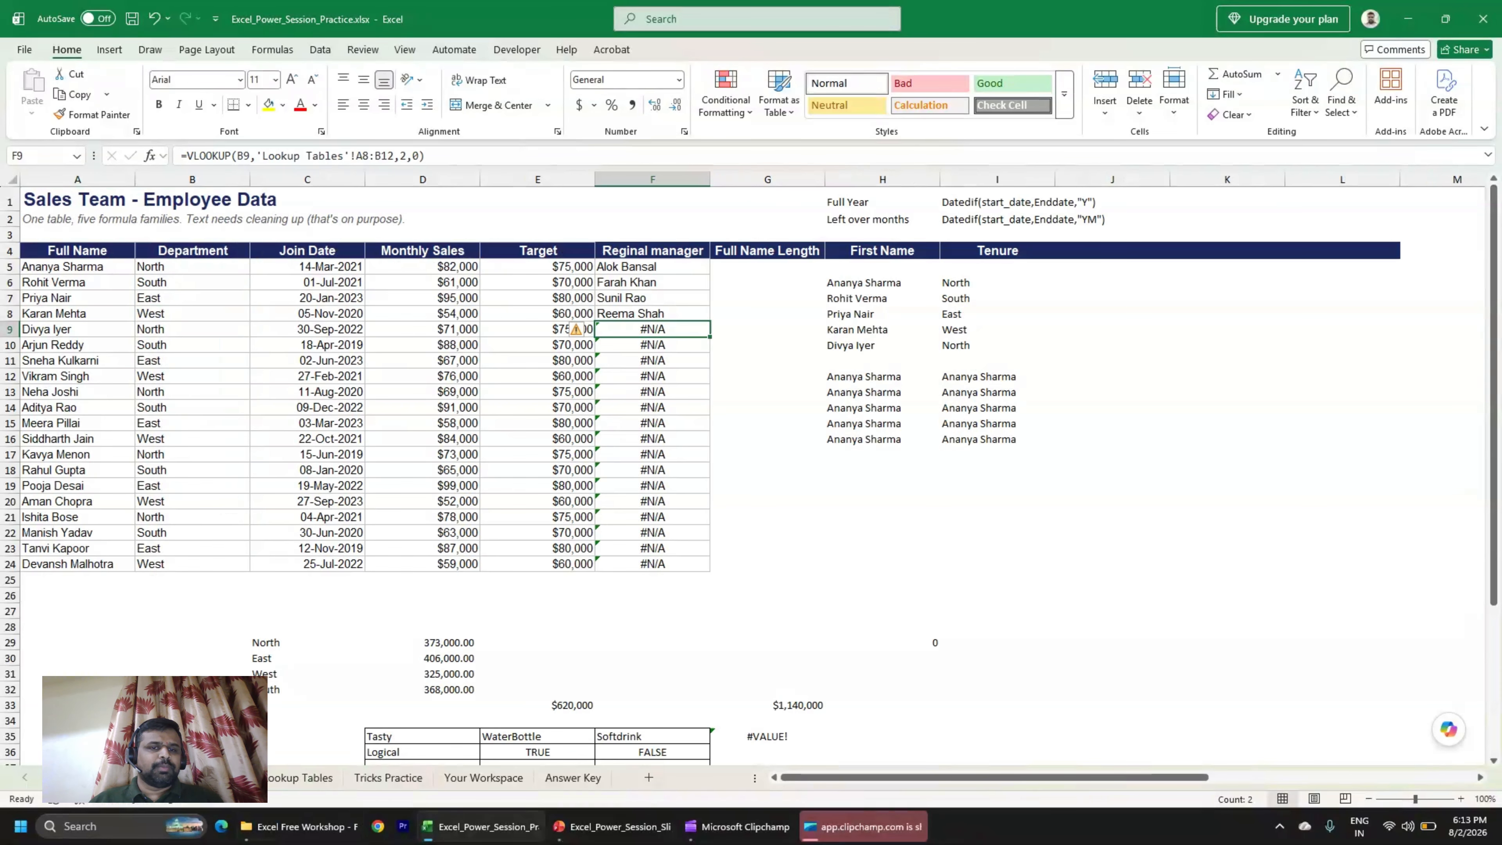
pyautogui.press('F2')
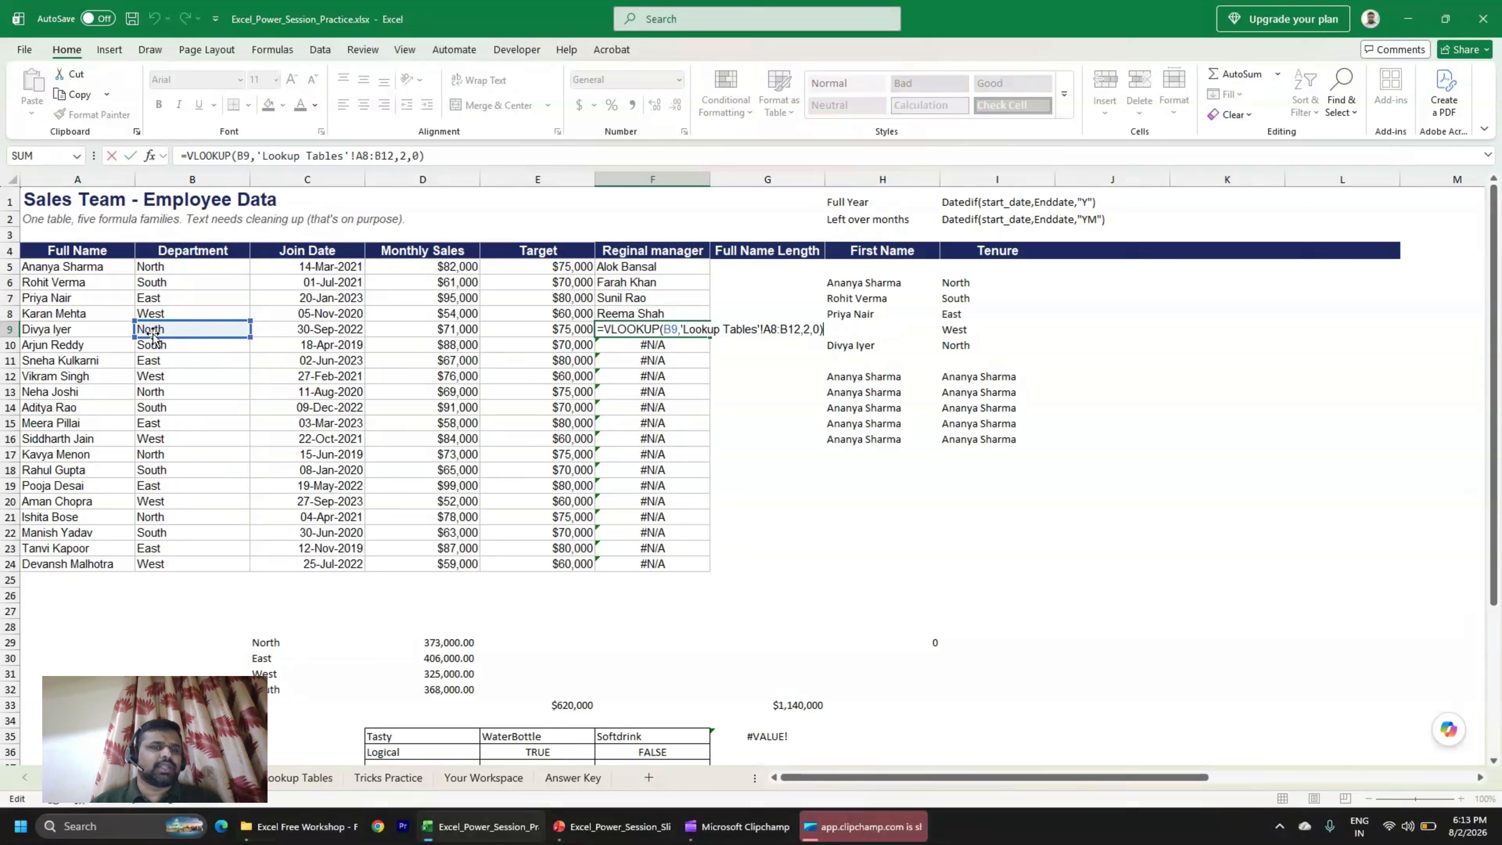
pyautogui.click(370, 158)
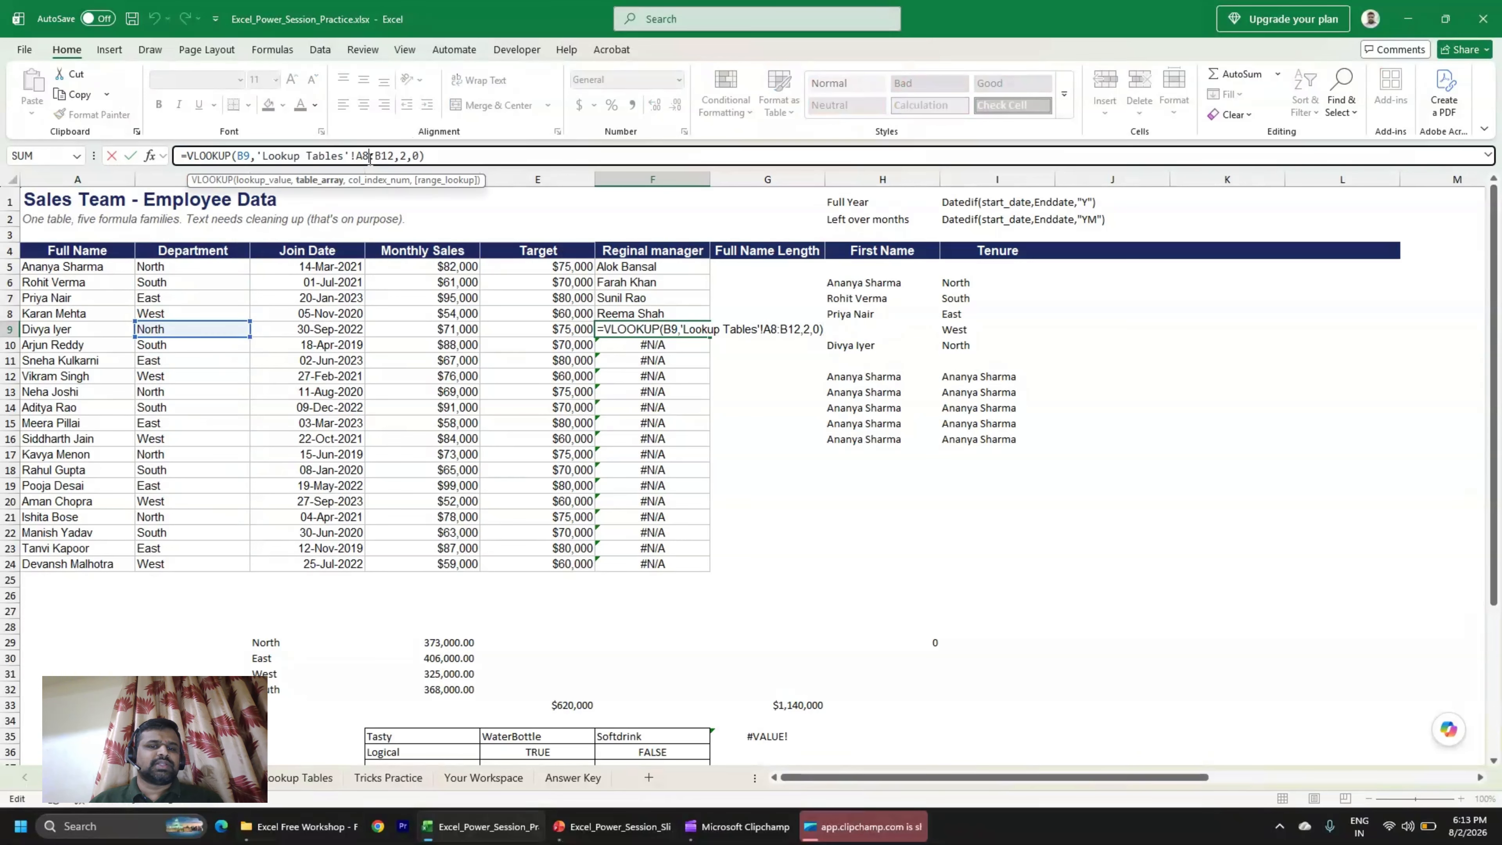
pyautogui.press('Escape')
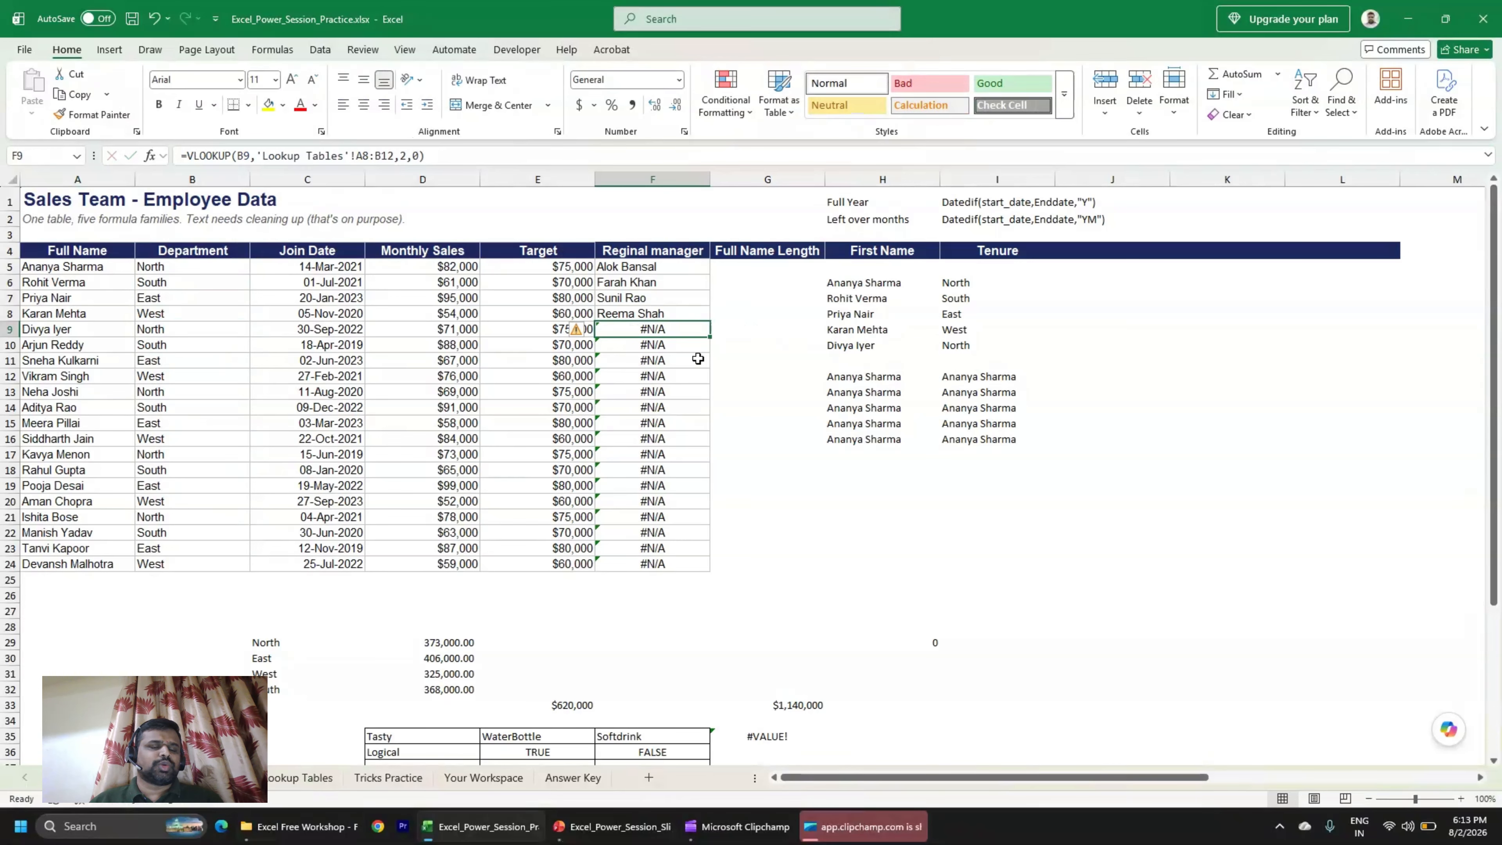
# Step through the copied VLOOKUP formulas from F10 to F24 to examine their table ranges, and return to F5.
pyautogui.click(638, 350)
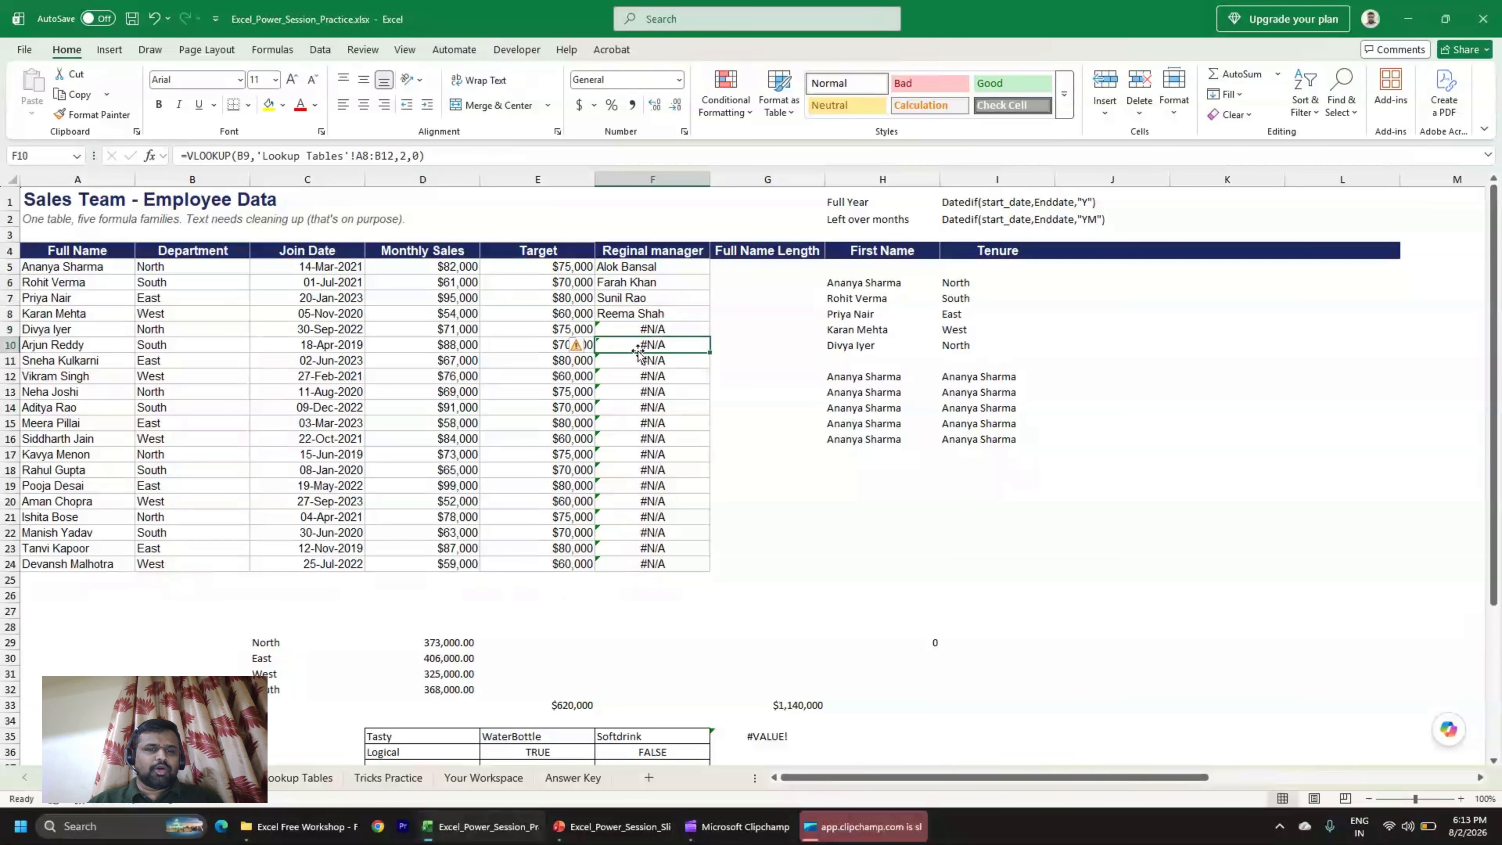
pyautogui.press('Down')
pyautogui.press('Down')
pyautogui.press('Down')
pyautogui.press('Down')
pyautogui.press('Down')
pyautogui.press('Down')
pyautogui.press('Down')
pyautogui.press('Down')
pyautogui.press('Down')
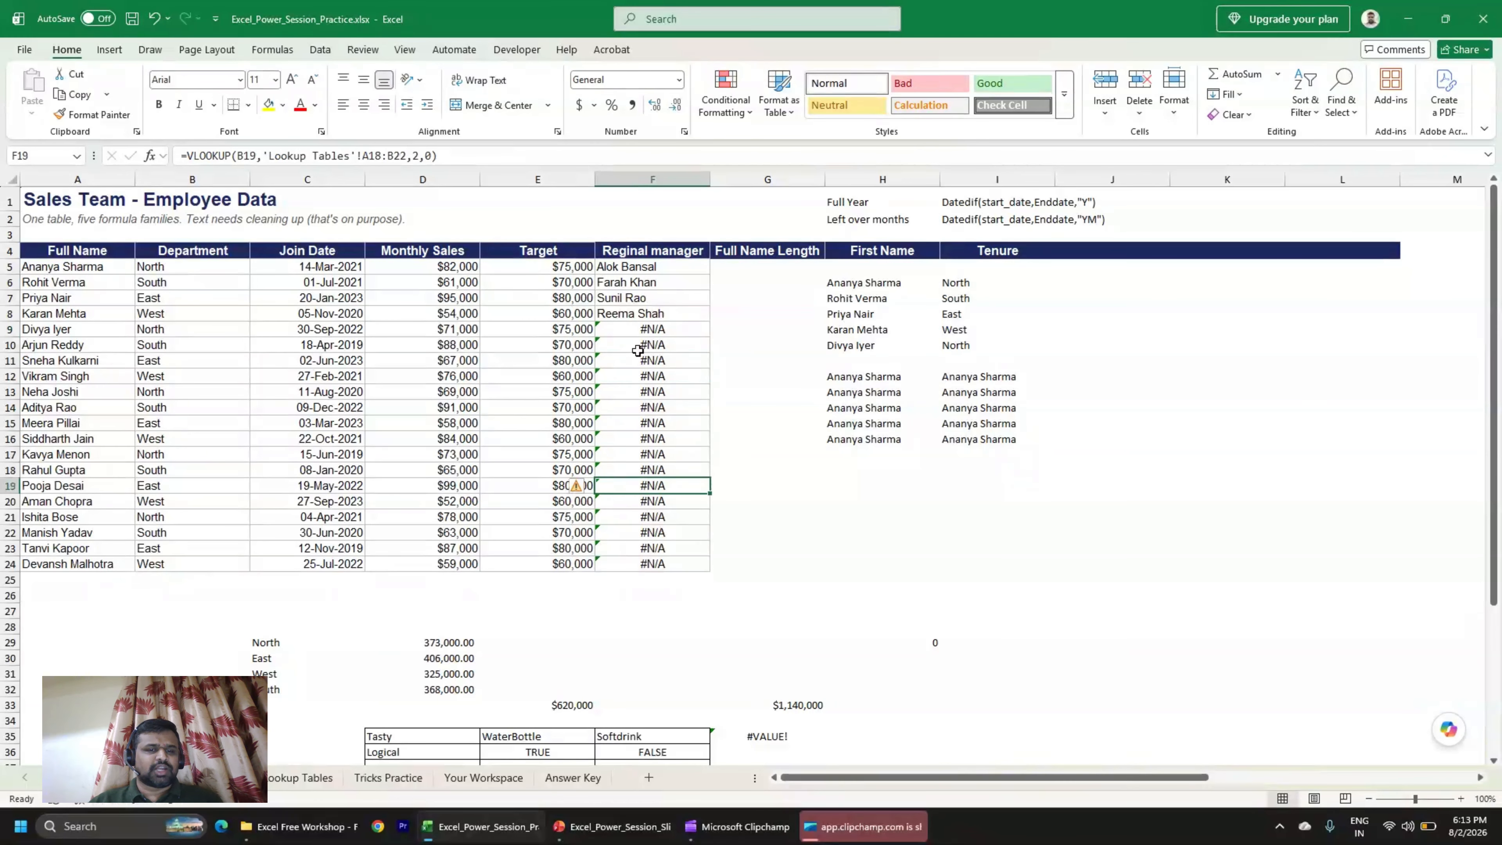
pyautogui.press('Down')
pyautogui.press('Down')
pyautogui.press('Down')
pyautogui.press('Down')
pyautogui.press('Down')
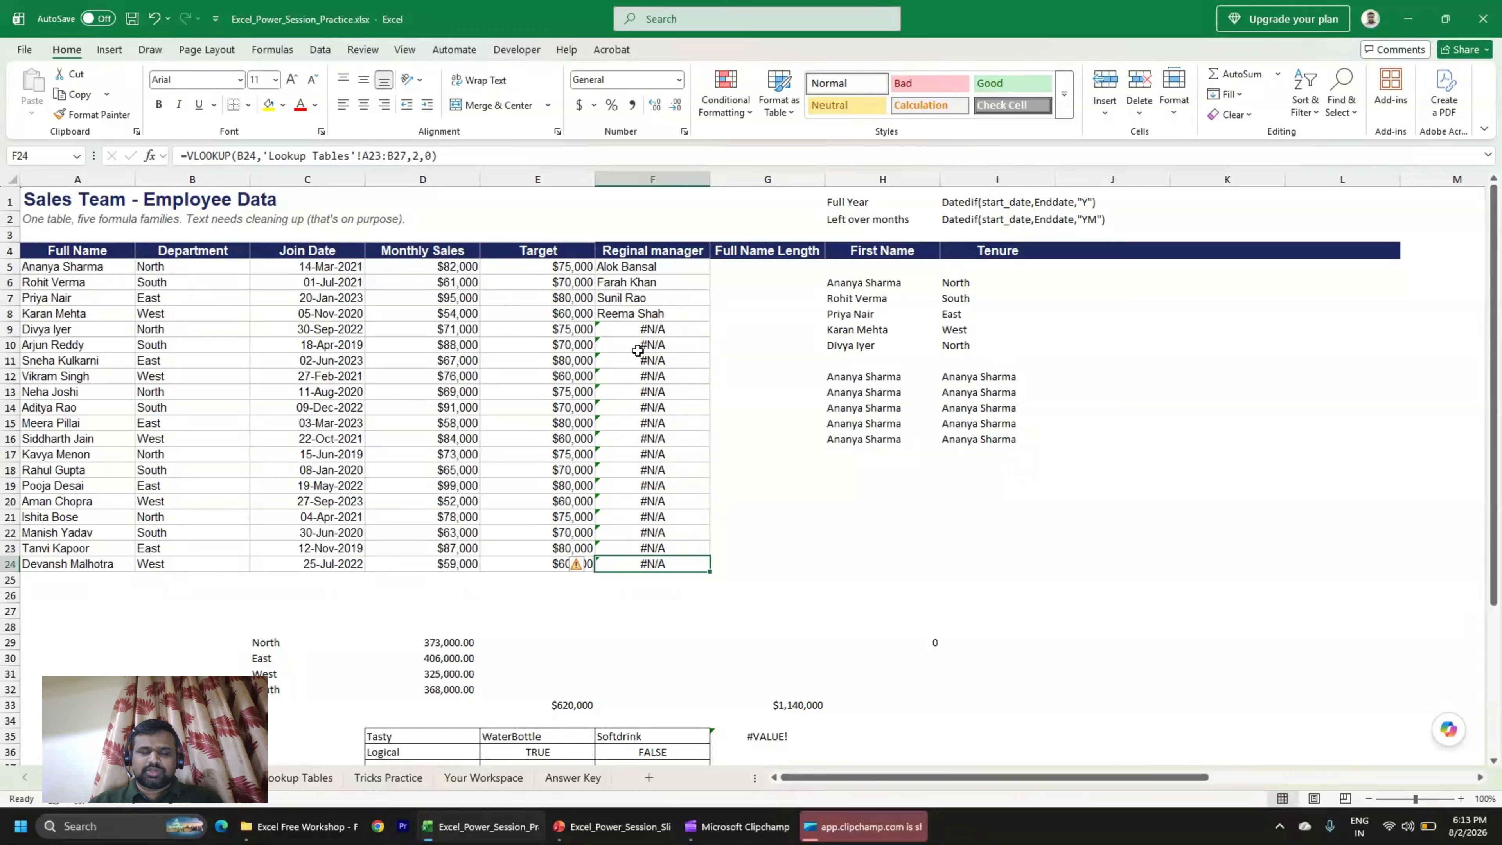
pyautogui.hotkey('ctrl', 'Up')
pyautogui.press('Down')
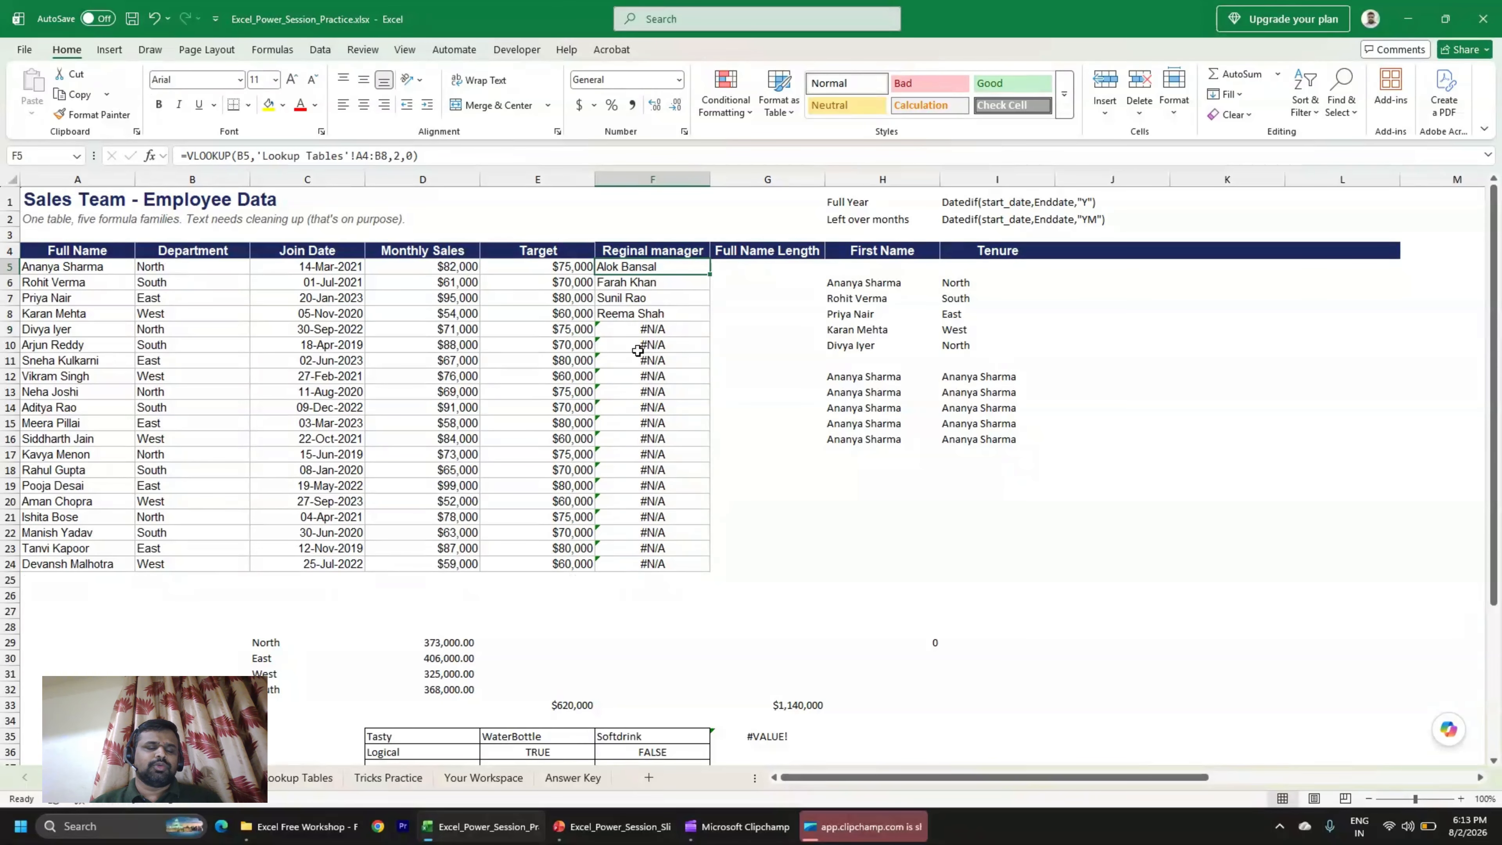
# Make the table range in F5's VLOOKUP absolute as 'Lookup Tables'!$A$4:$B$8.
pyautogui.click(840, 286)
pyautogui.click(871, 390)
pyautogui.click(655, 271)
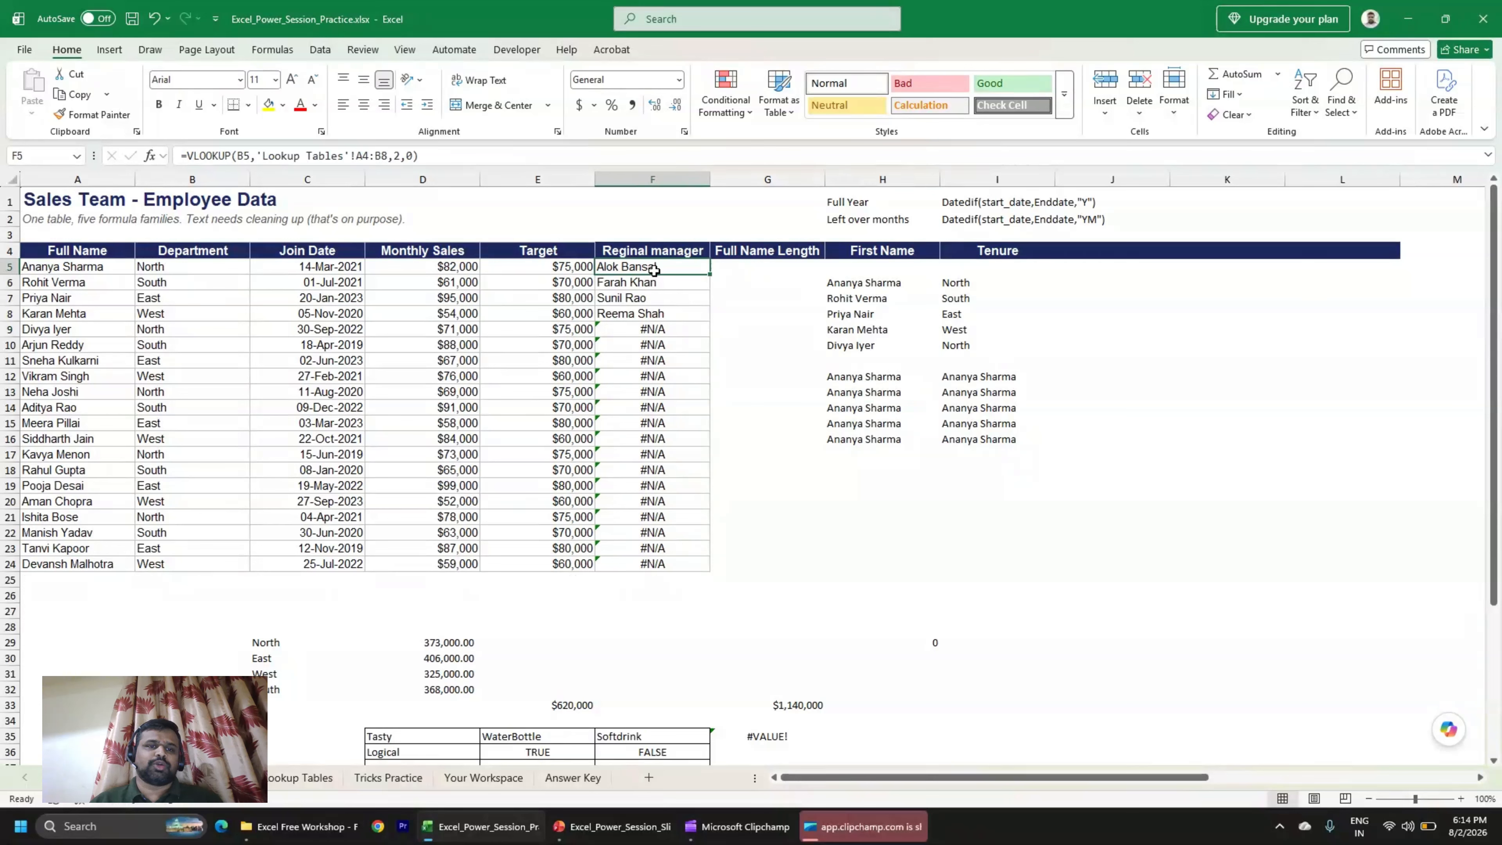
pyautogui.moveTo(358, 155); pyautogui.dragTo(384, 156)
pyautogui.press('F4')
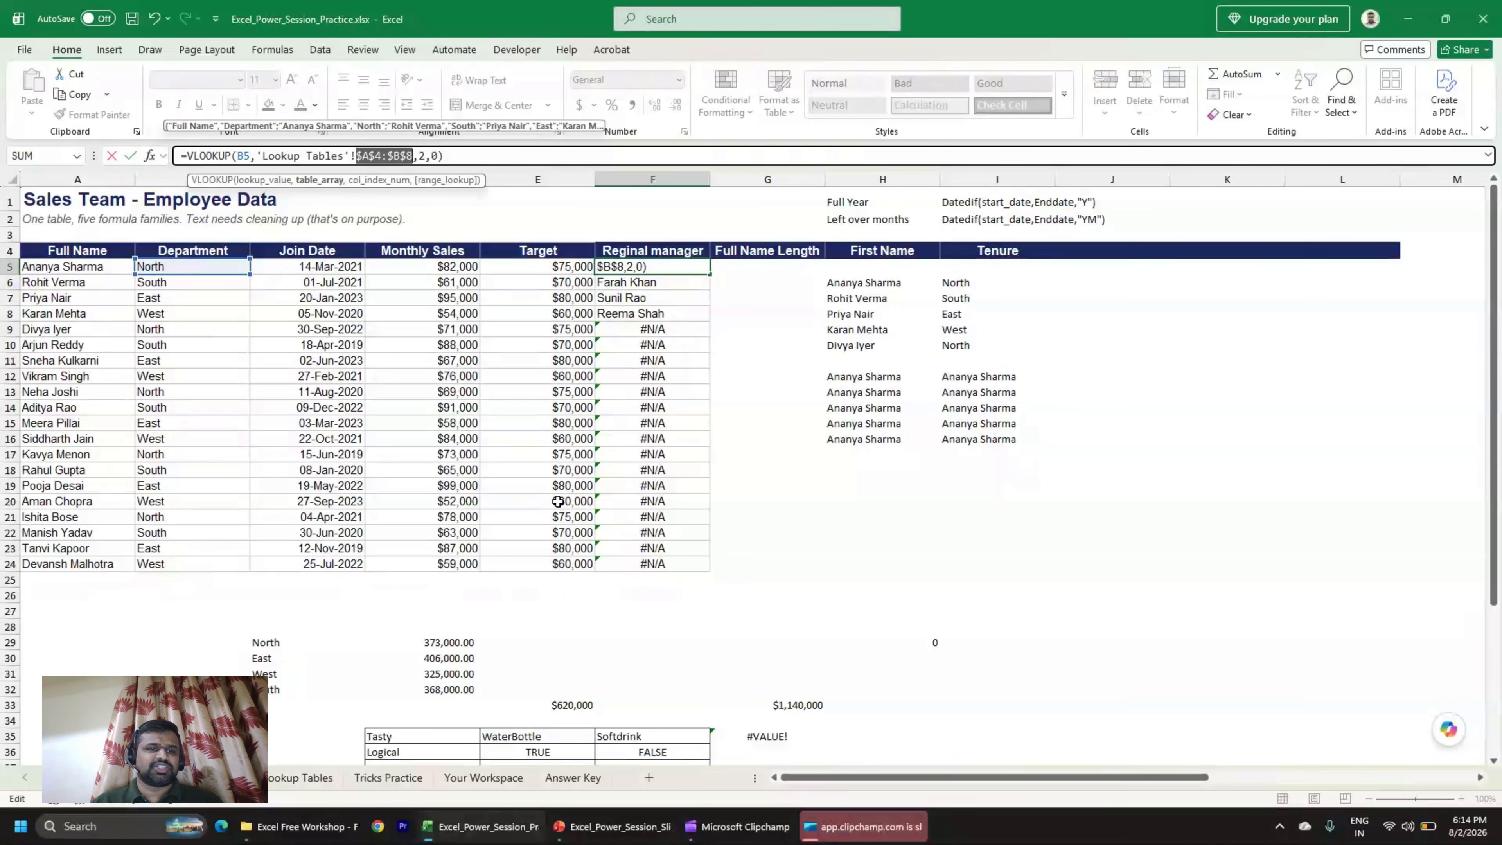
pyautogui.press('Return')
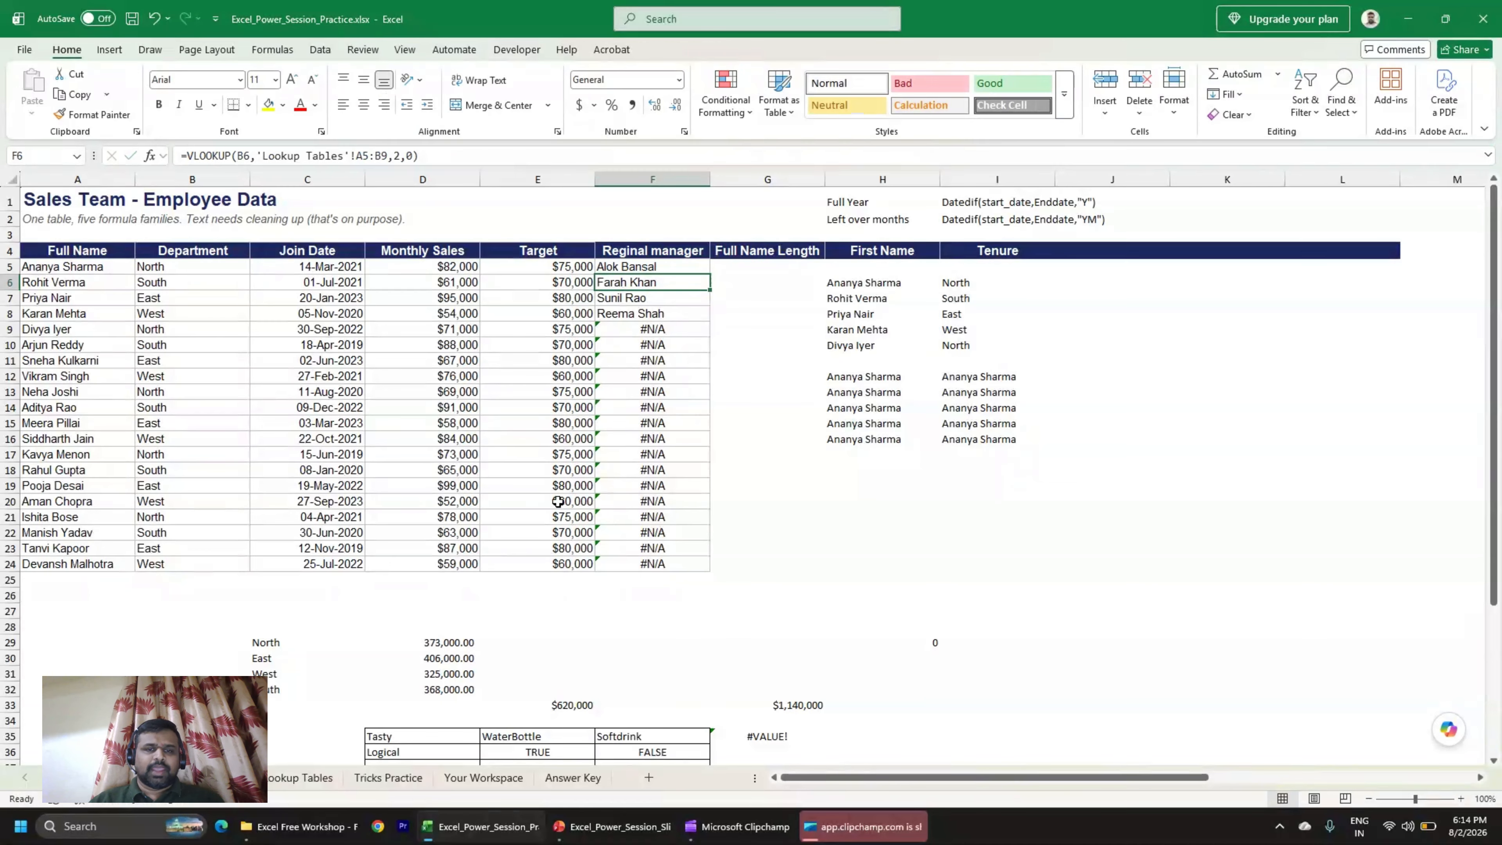
# Fill the VLOOKUP with the locked table range from F5 down to F24.
pyautogui.press('Up')
pyautogui.hotkey('ctrl', 'shift', 'Down')
pyautogui.hotkey('ctrl', 'd')
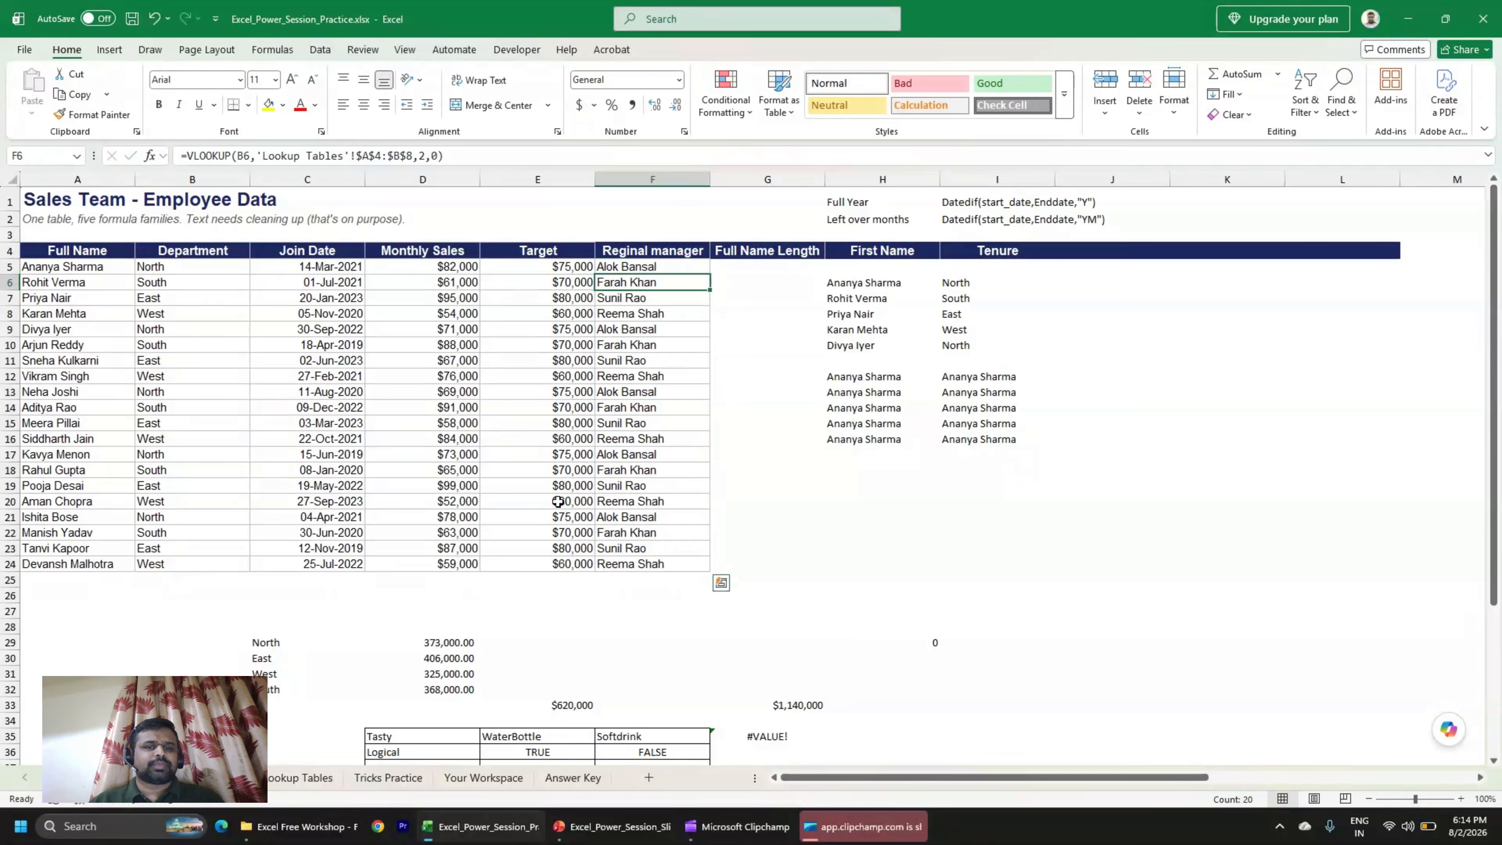
pyautogui.press('Down')
# Move the relative and absolute reference examples from H5:I17 to the range starting at J28.
pyautogui.press('Up')
pyautogui.press('Right')
pyautogui.press('Right')
pyautogui.hotkey('shift', 'Down')
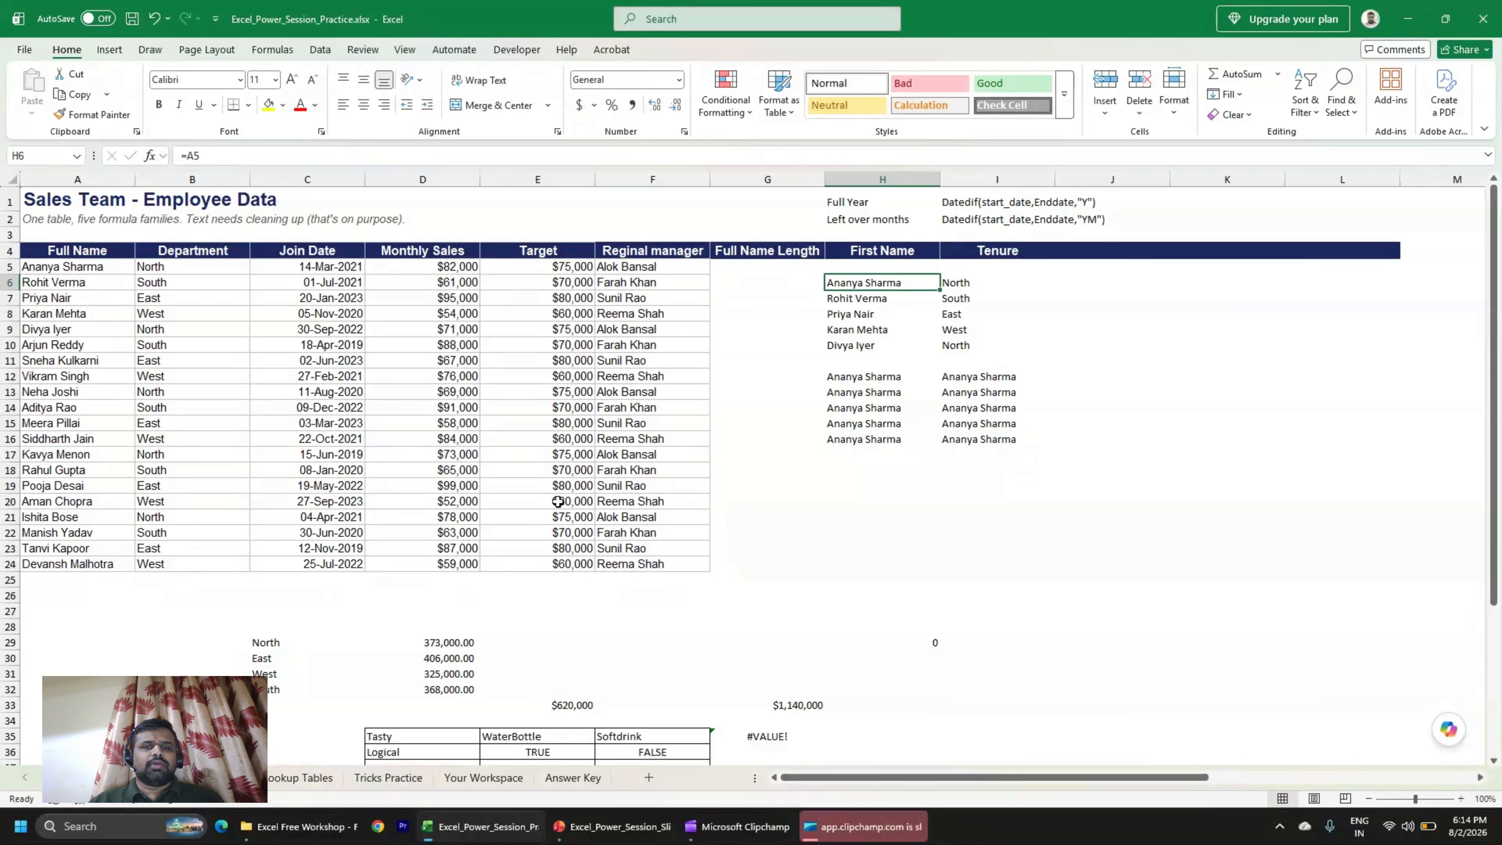
pyautogui.hotkey('shift', 'Up')
pyautogui.hotkey('shift', 'Down')
pyautogui.hotkey('shift', 'Down')
pyautogui.hotkey('shift', 'Down')
pyautogui.hotkey('shift', 'Down')
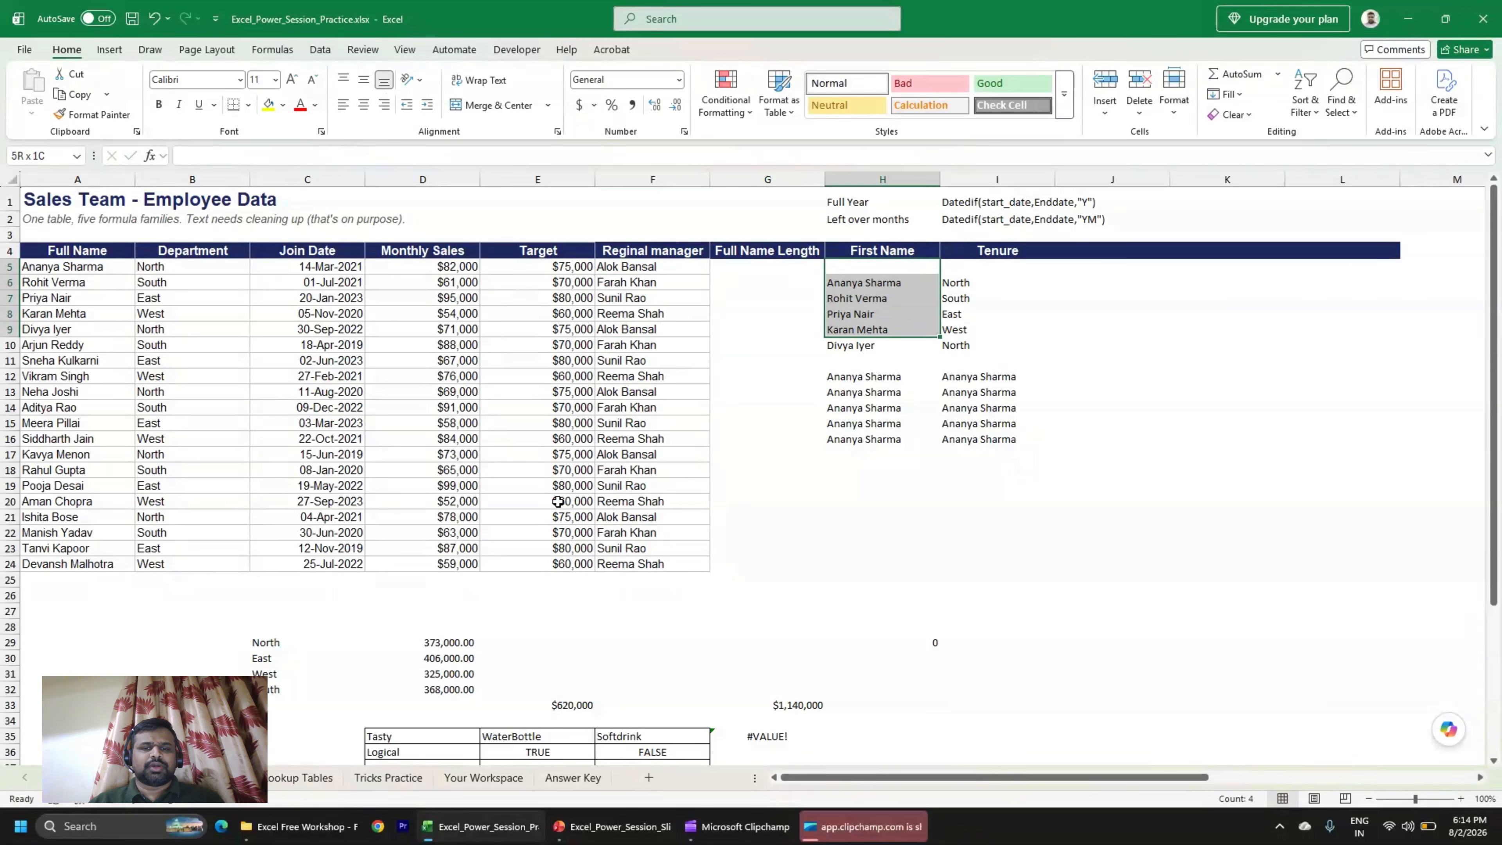
pyautogui.hotkey('shift', 'Down')
pyautogui.hotkey('shift', 'Down')
pyautogui.hotkey('shift', 'Down')
pyautogui.hotkey('shift', 'Down')
pyautogui.hotkey('shift', 'Down')
pyautogui.hotkey('shift', 'Down')
pyautogui.hotkey('shift', 'Down')
pyautogui.hotkey('shift', 'Down')
pyautogui.hotkey('shift', 'Right')
pyautogui.hotkey('ctrl', 'c')
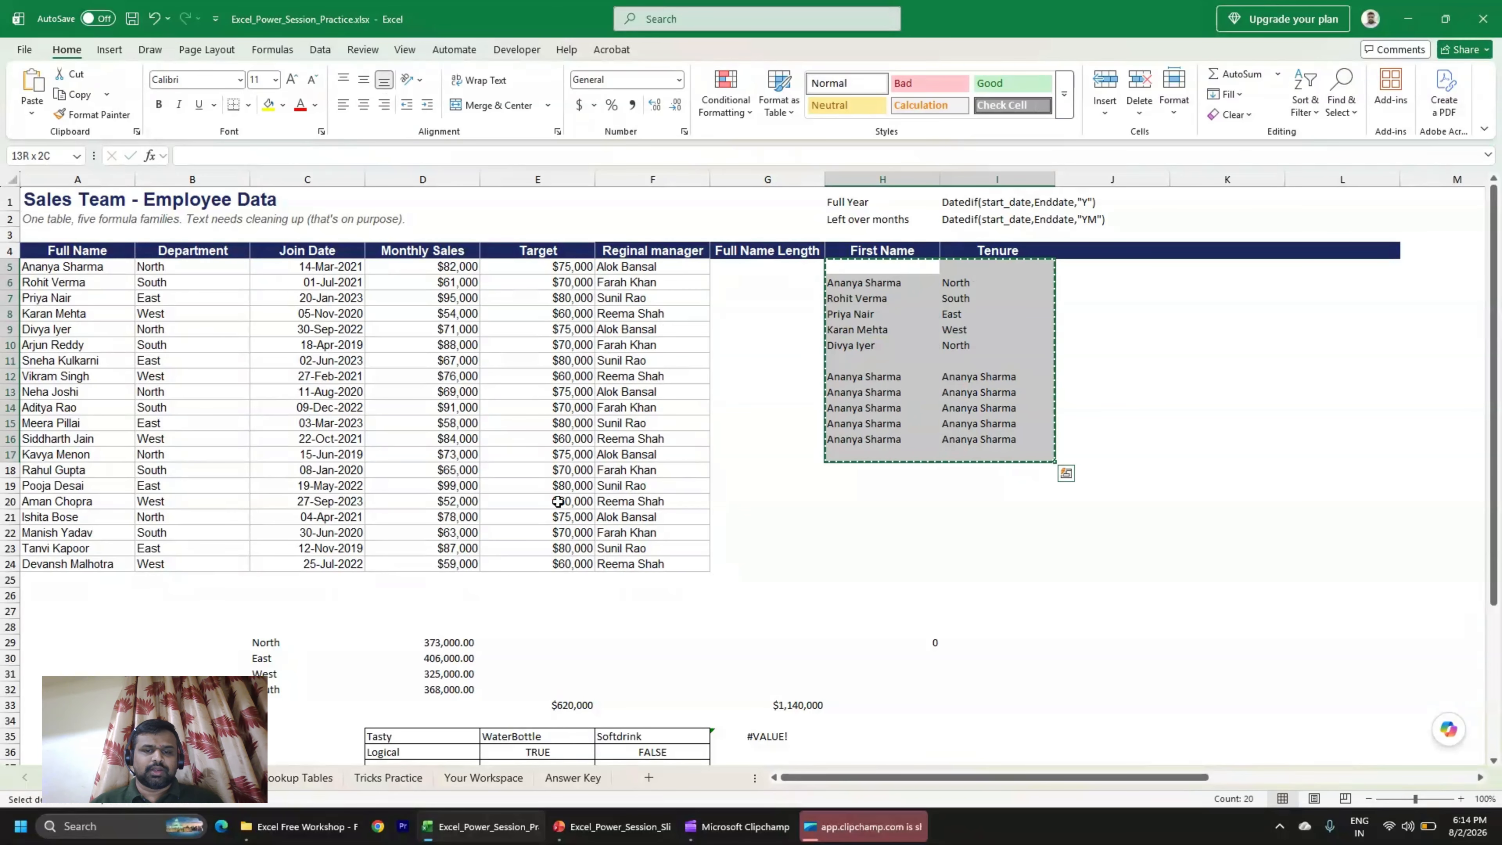
pyautogui.click(1158, 630)
pyautogui.hotkey('ctrl', 'v')
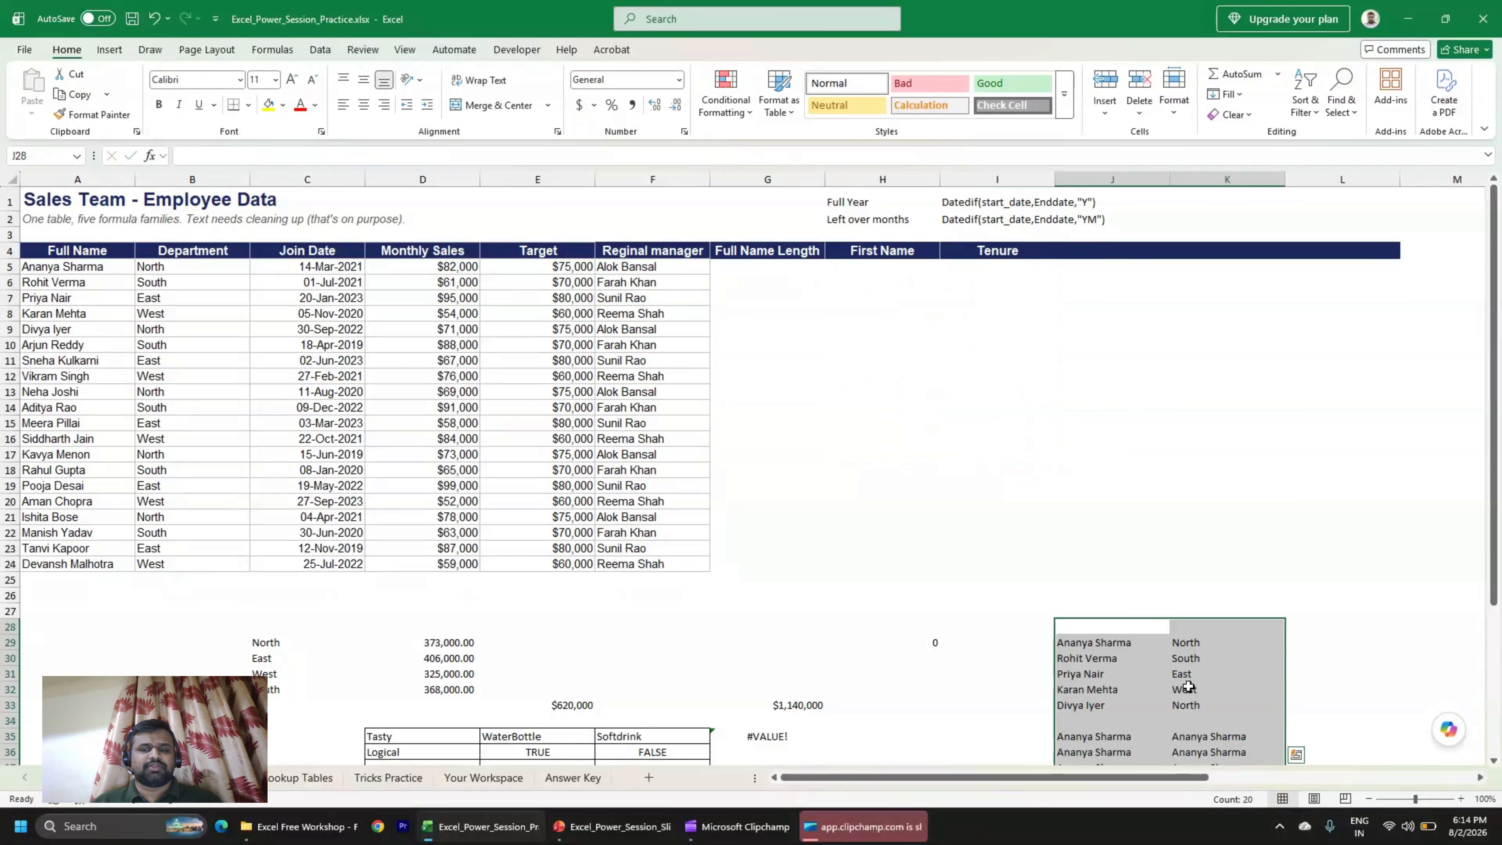
# Review the emptied Full Name Length area and the locked VLOOKUP in F5.
pyautogui.click(761, 254)
pyautogui.click(755, 269)
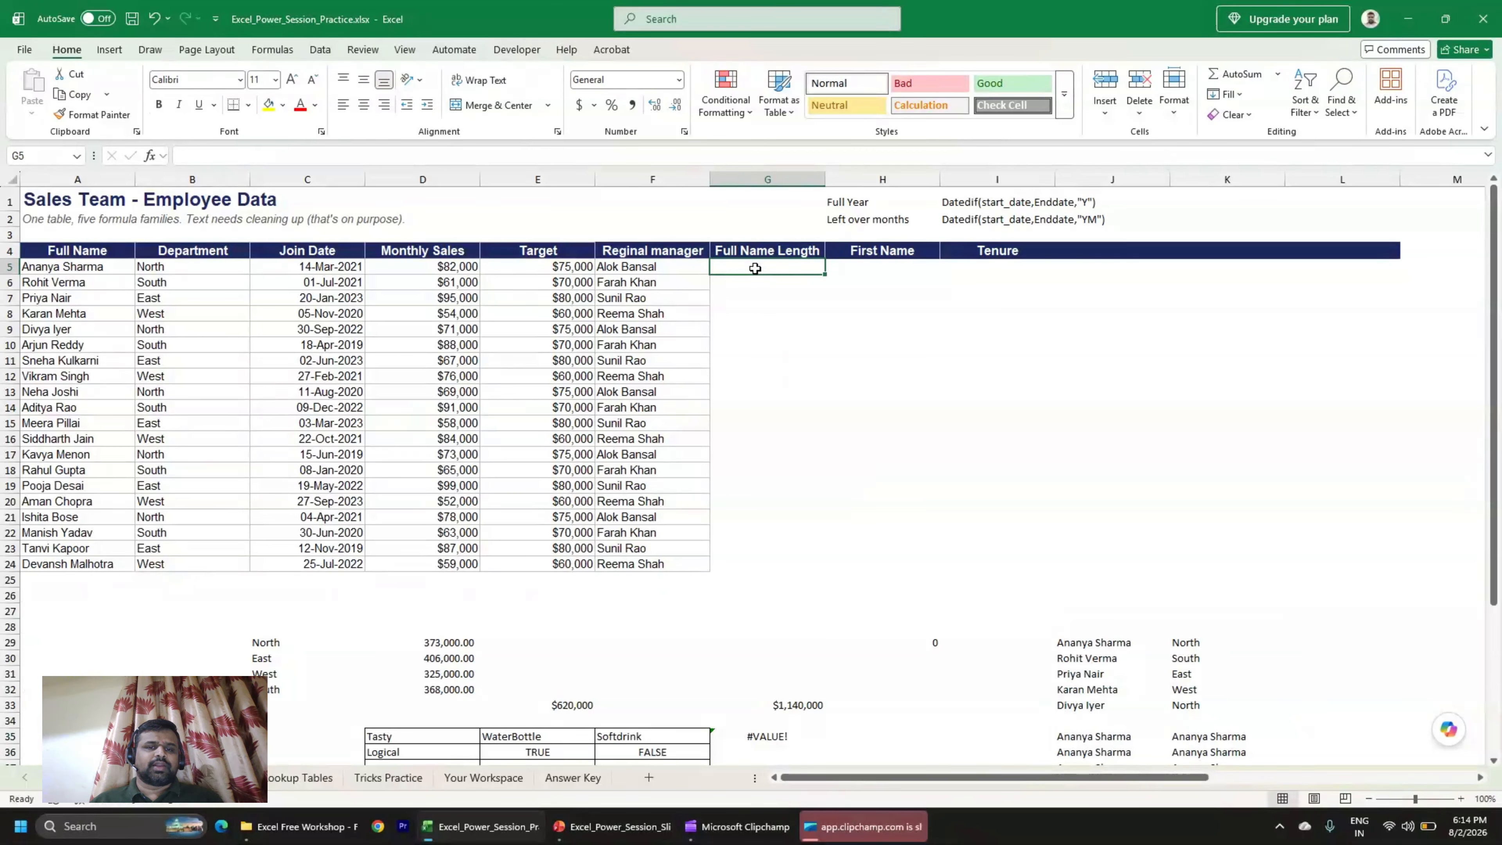
pyautogui.click(674, 271)
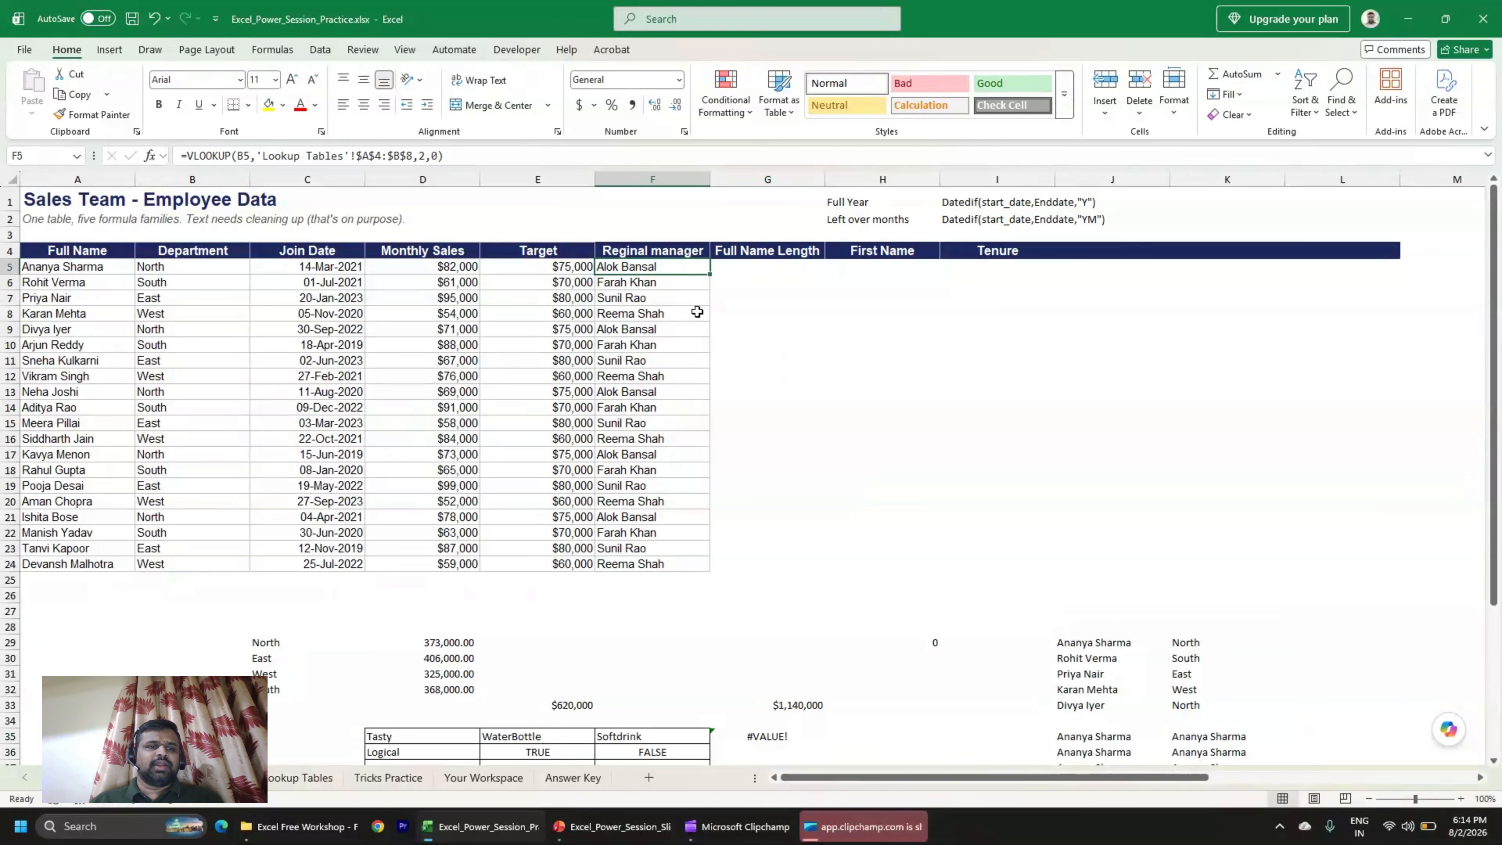
# Examine the relative lookup value B5 in F5's VLOOKUP and compare it with the first Department entries in B5 and B6.
pyautogui.click(251, 155)
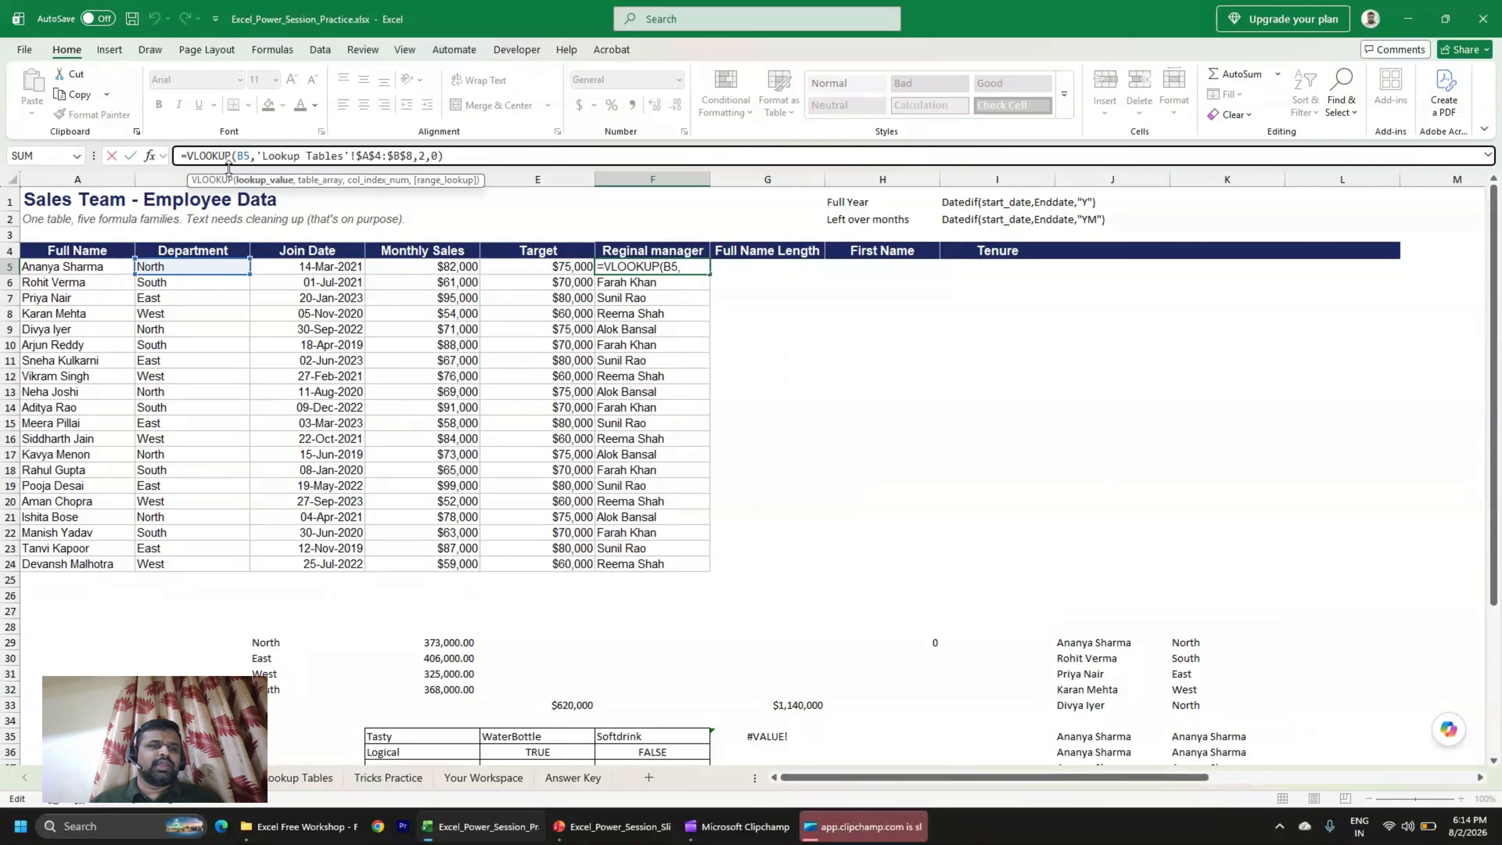
pyautogui.doubleClick(242, 156)
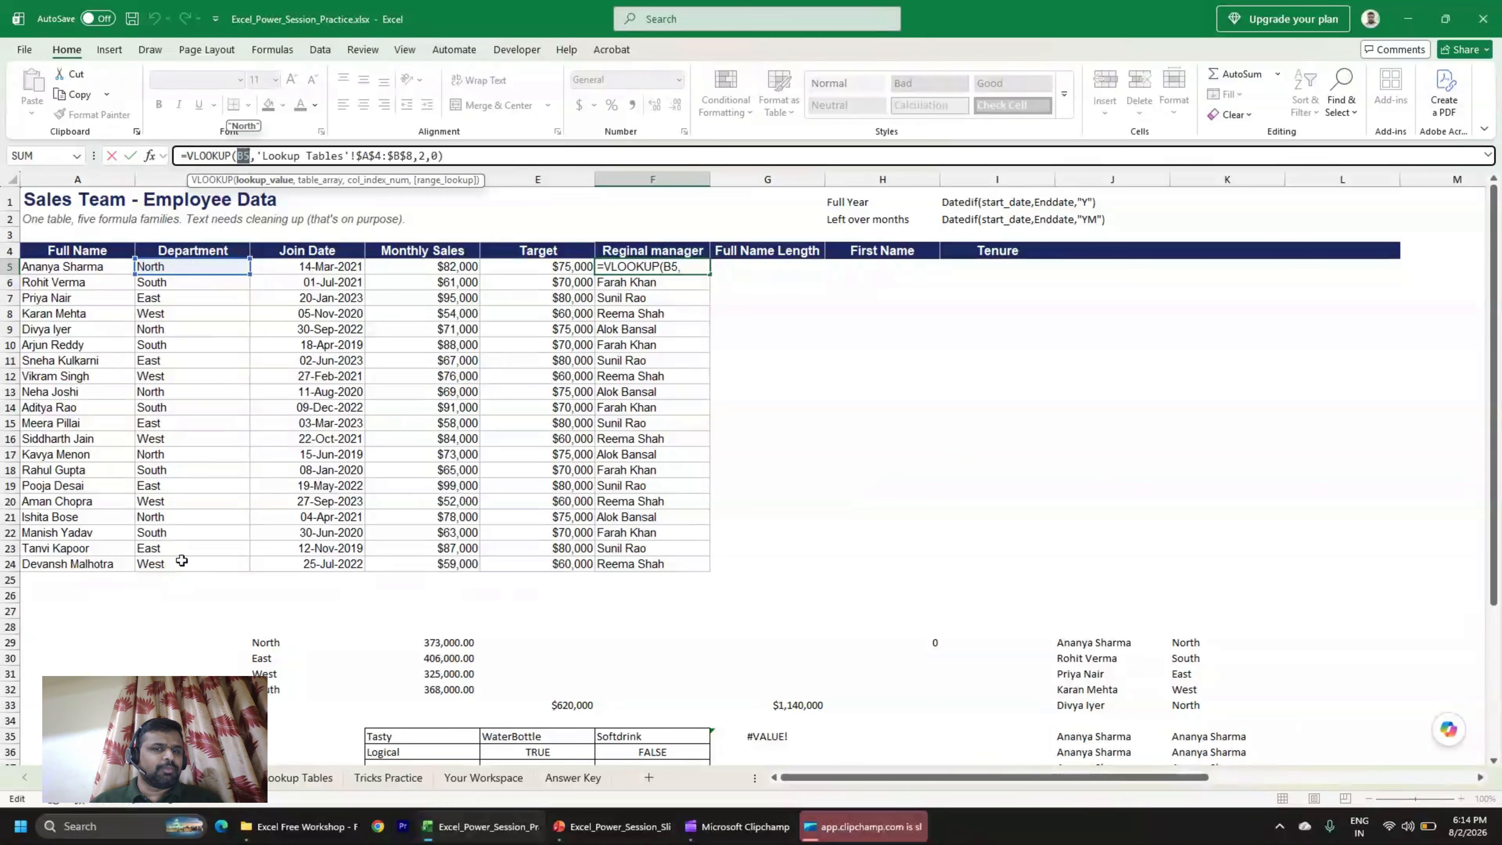
pyautogui.press('Escape')
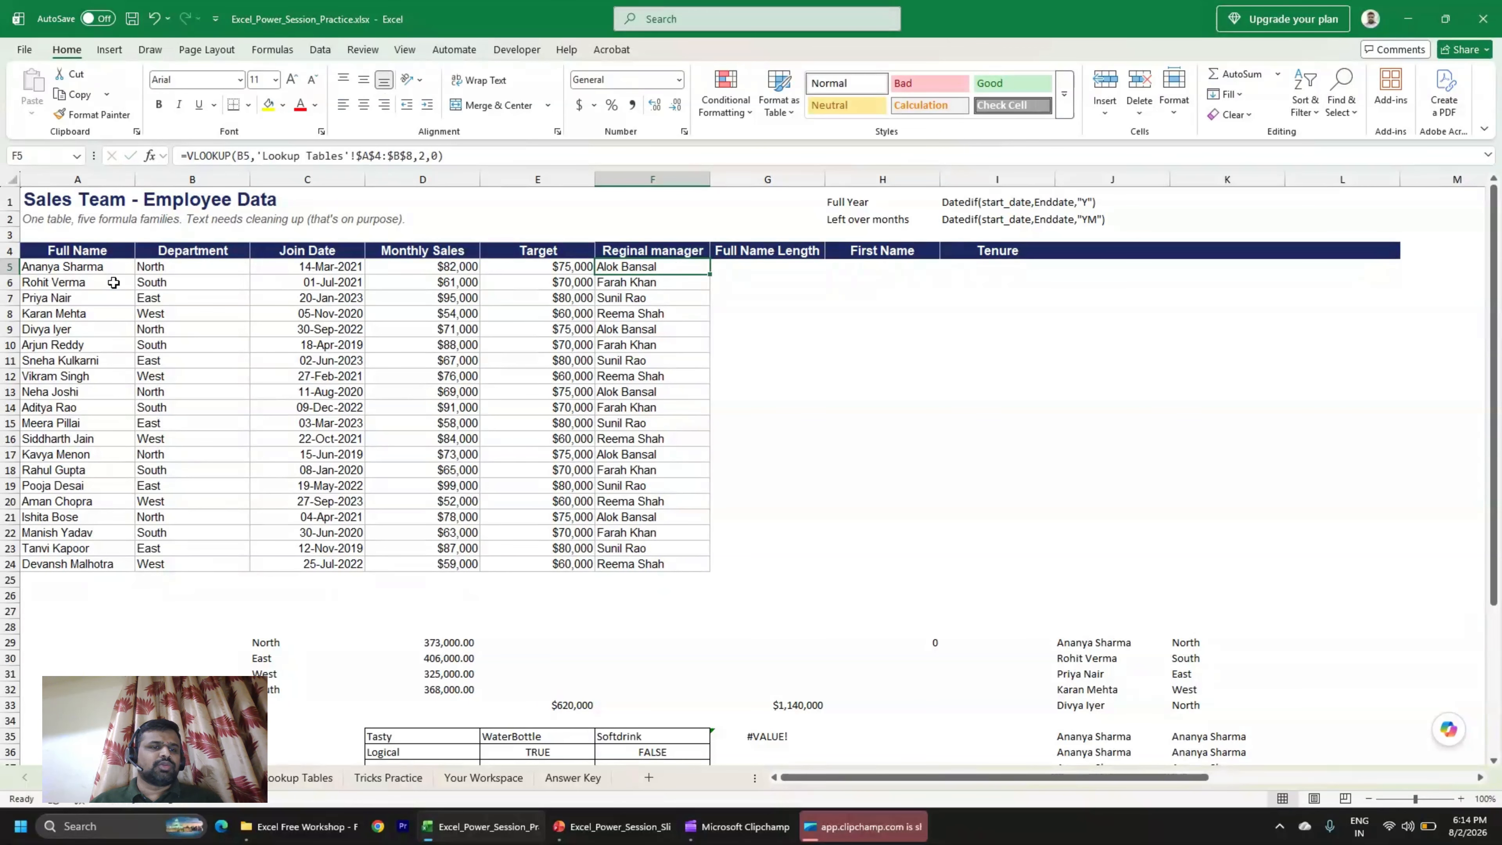
pyautogui.click(156, 286)
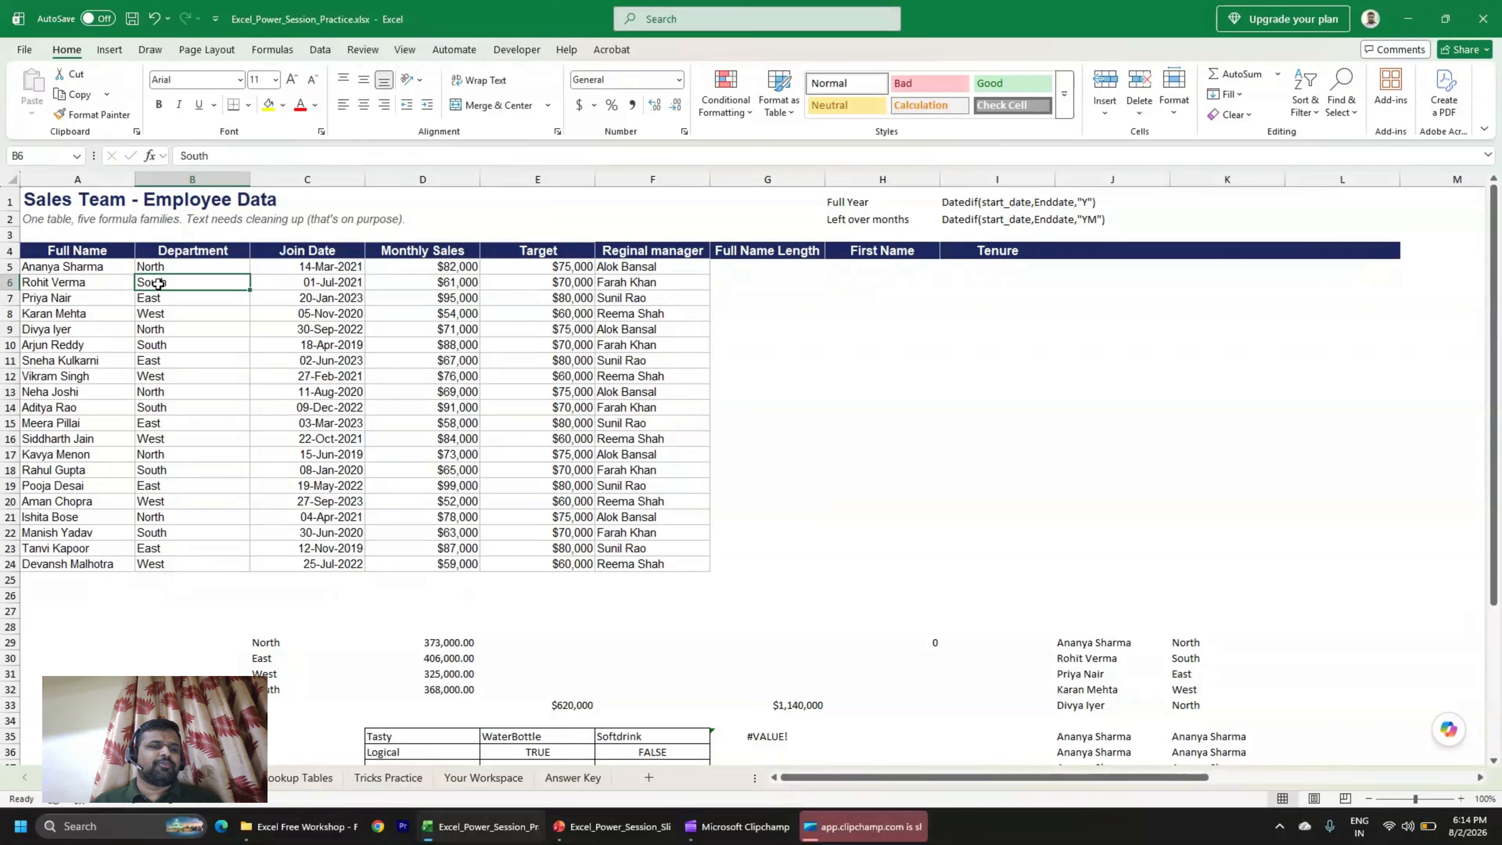
pyautogui.click(161, 266)
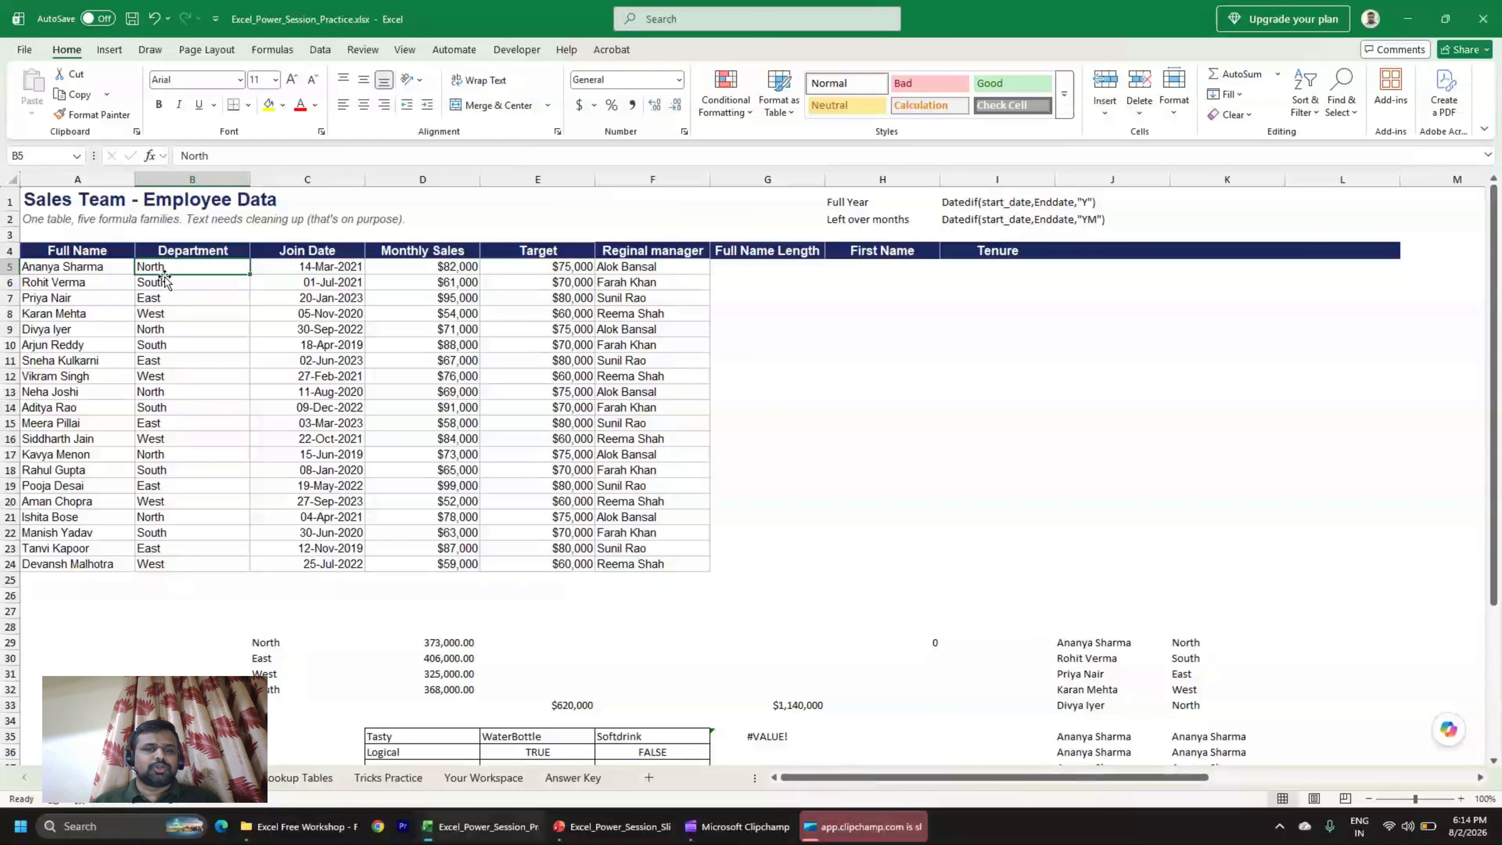
# Review the complete VLOOKUP in F5, including its Department lookup cell and the locked 'Lookup Tables' range.
pyautogui.press('Right')
pyautogui.press('Right')
pyautogui.press('Right')
pyautogui.press('Right')
pyautogui.press('Right')
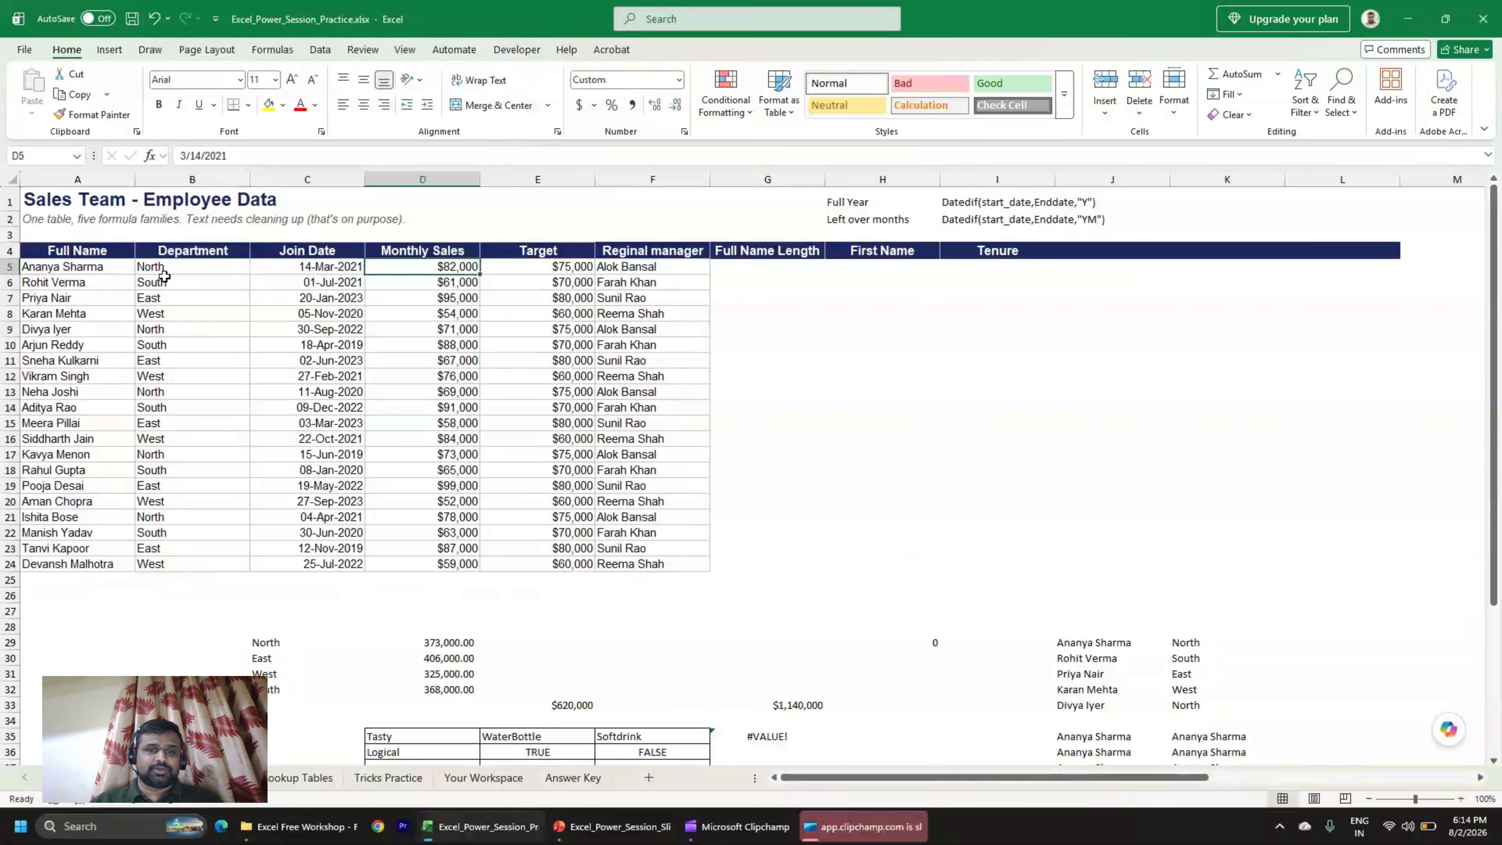
pyautogui.press('Left')
pyautogui.press('F2')
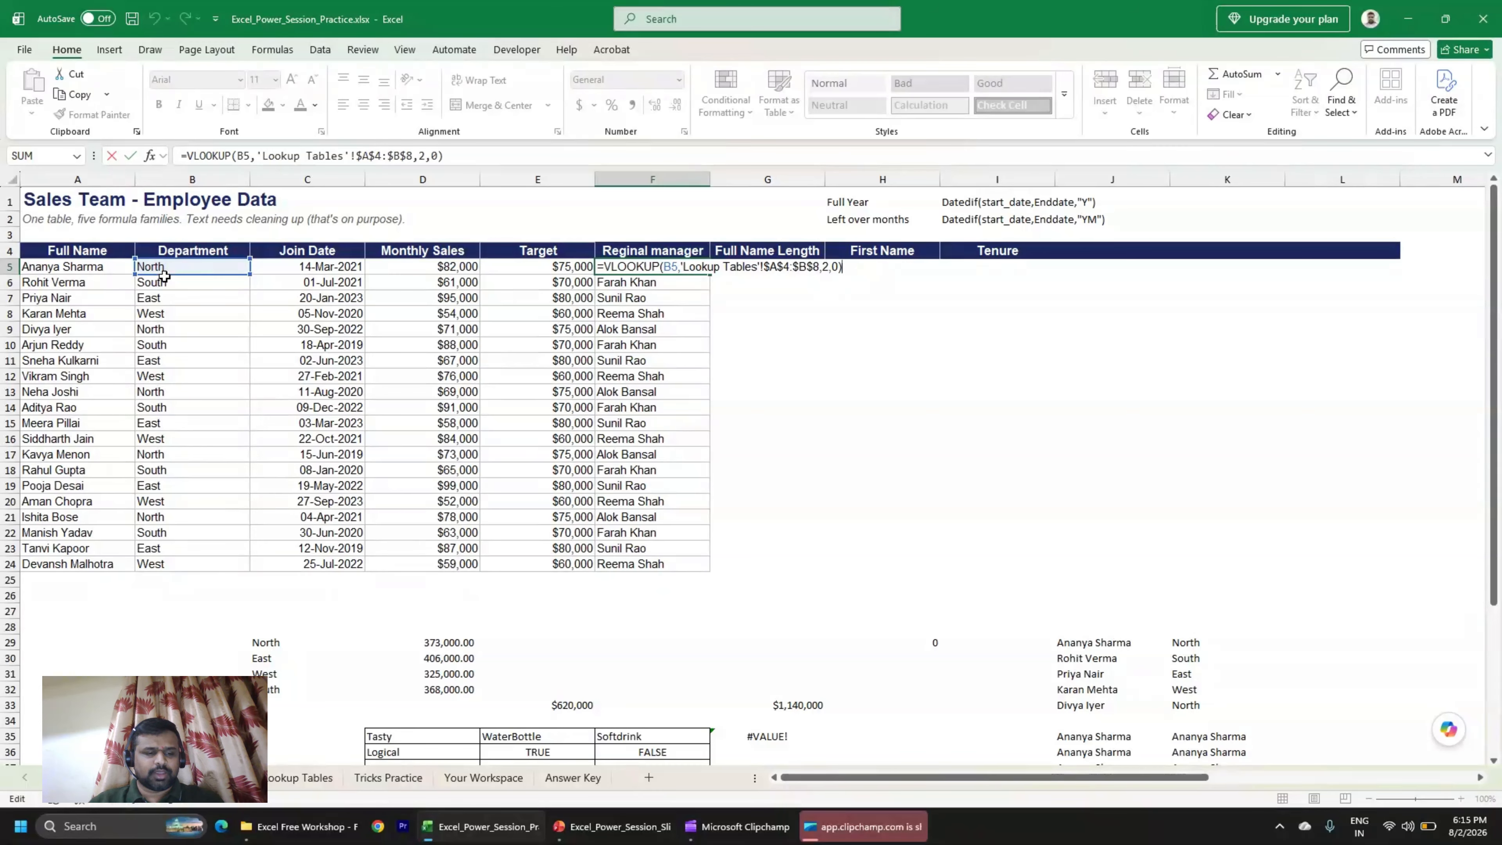
pyautogui.hotkey('ctrl', 'Return')
pyautogui.press('Right')
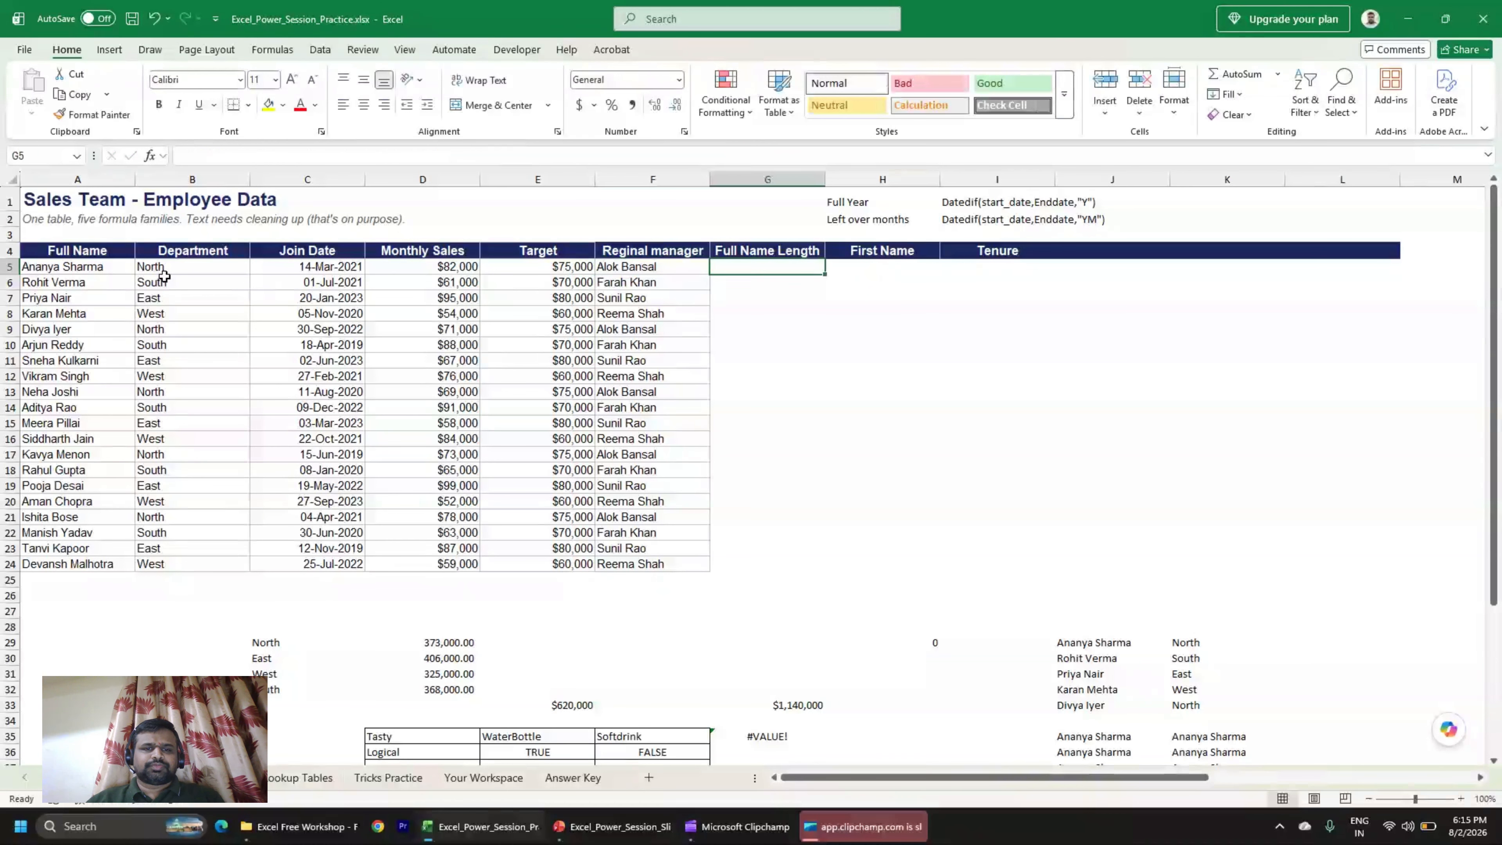
pyautogui.press('Left')
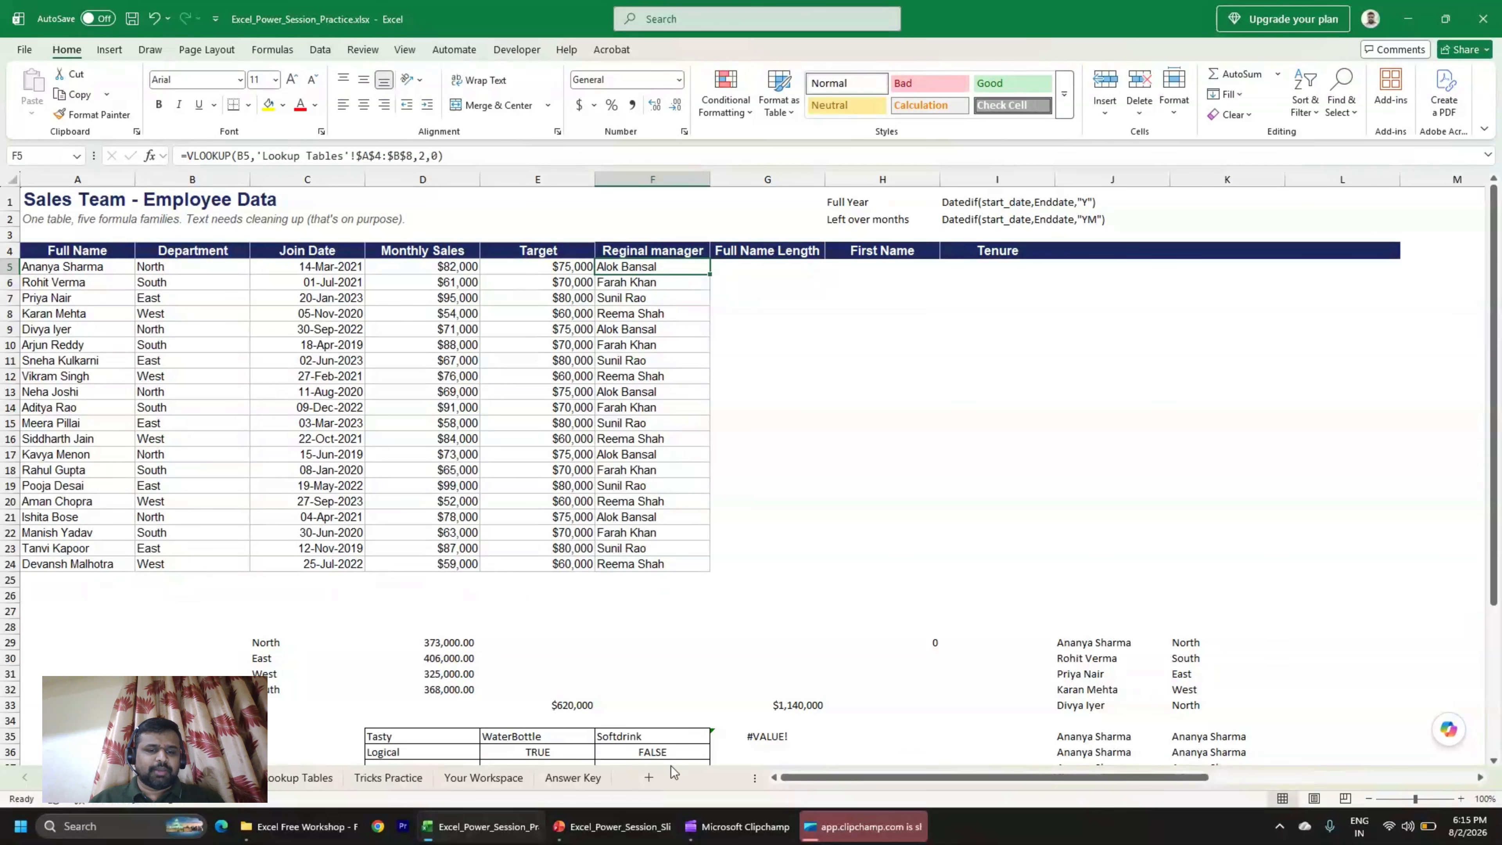
# Switch to the PowerPoint slides and review the 5 Formula Families slide against the practice workbook.
pyautogui.click(614, 826)
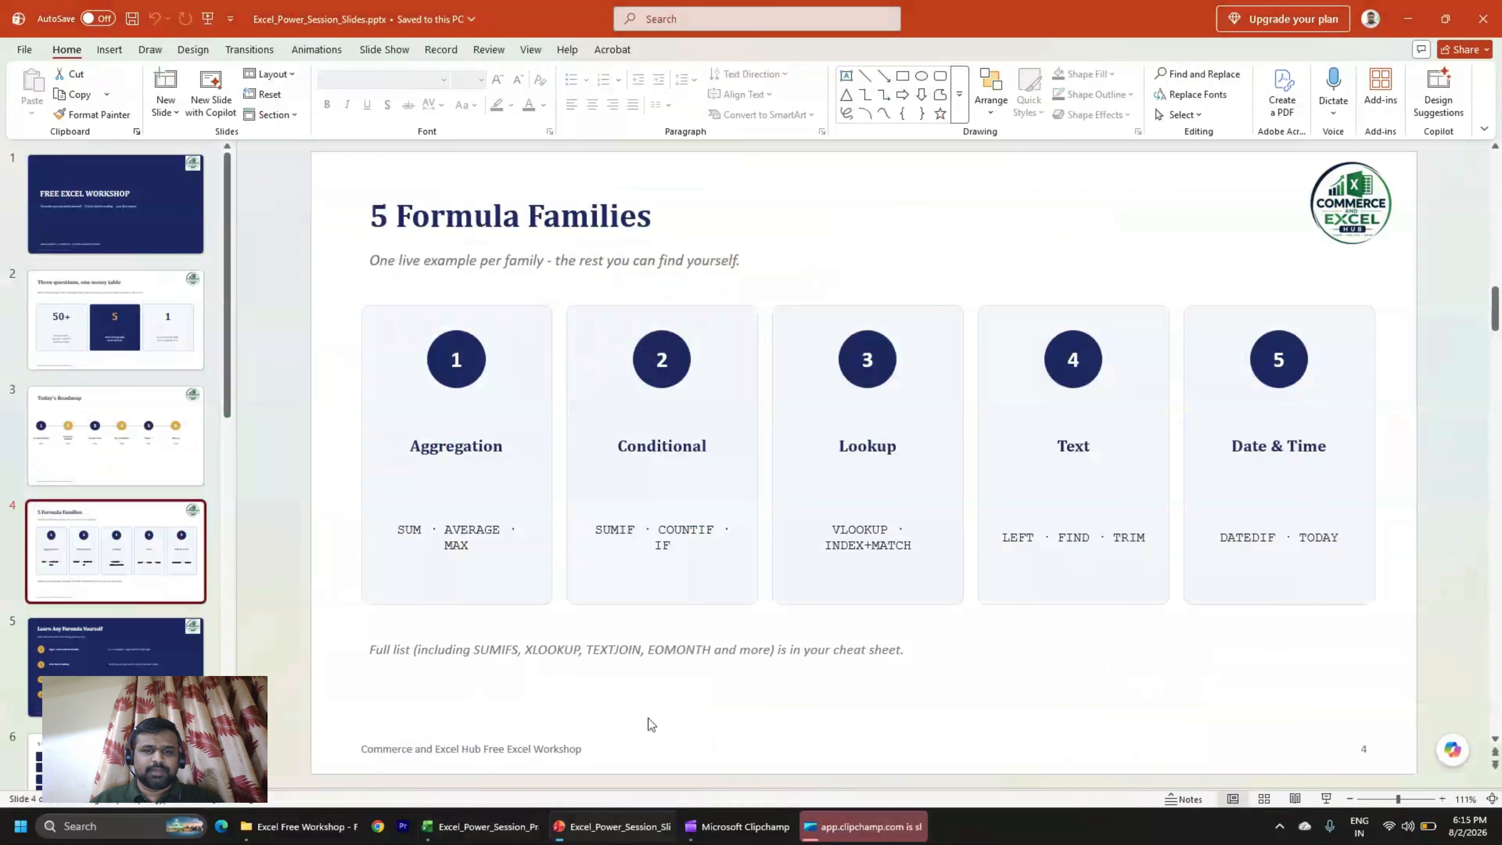
pyautogui.click(745, 711)
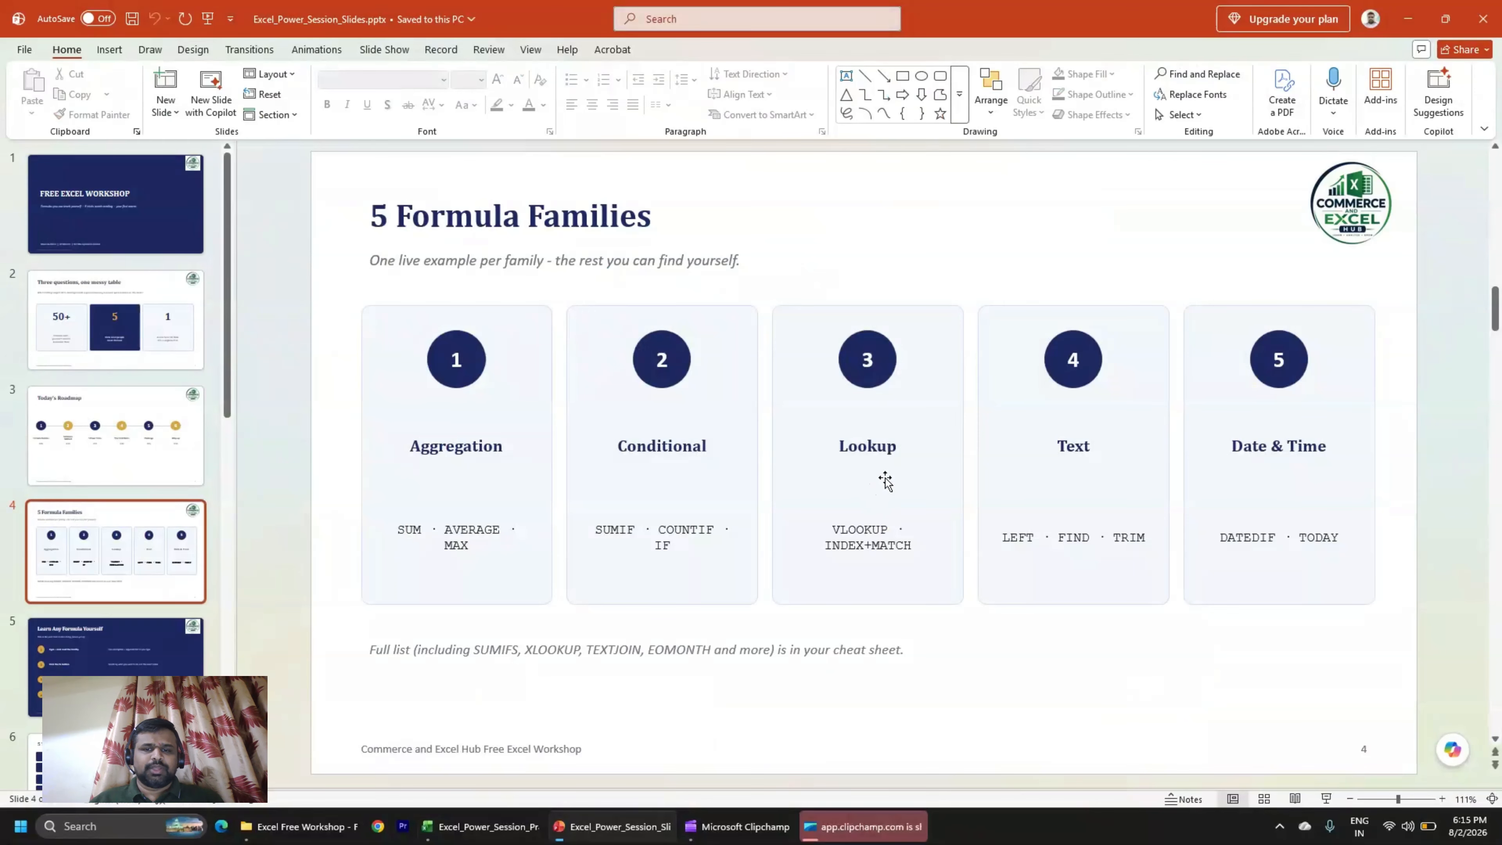
pyautogui.hotkey('alt', 'Tab')
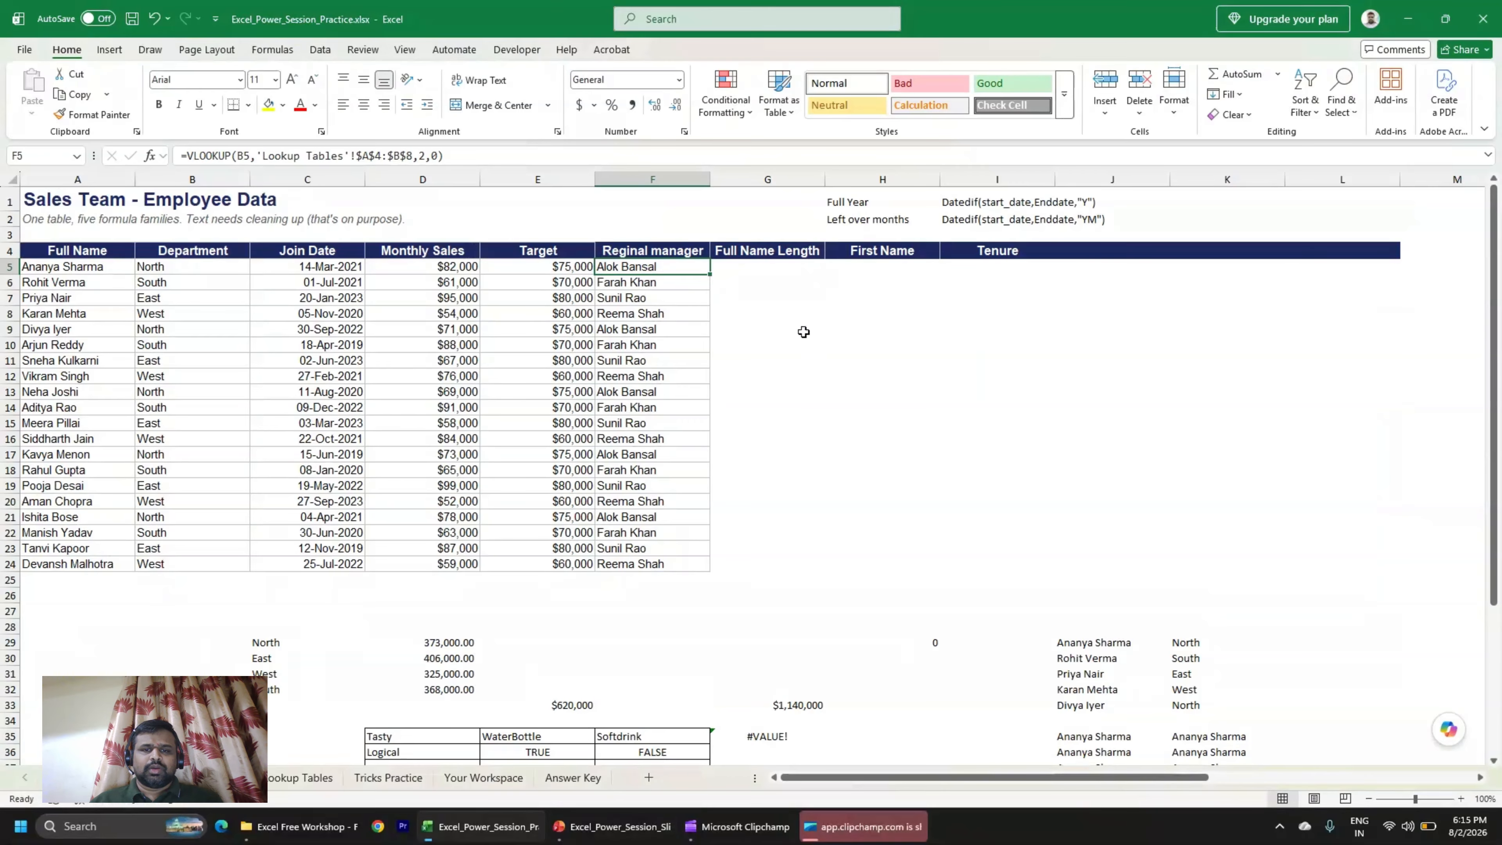
pyautogui.hotkey('alt', 'Tab')
pyautogui.hotkey('alt', 'Tab')
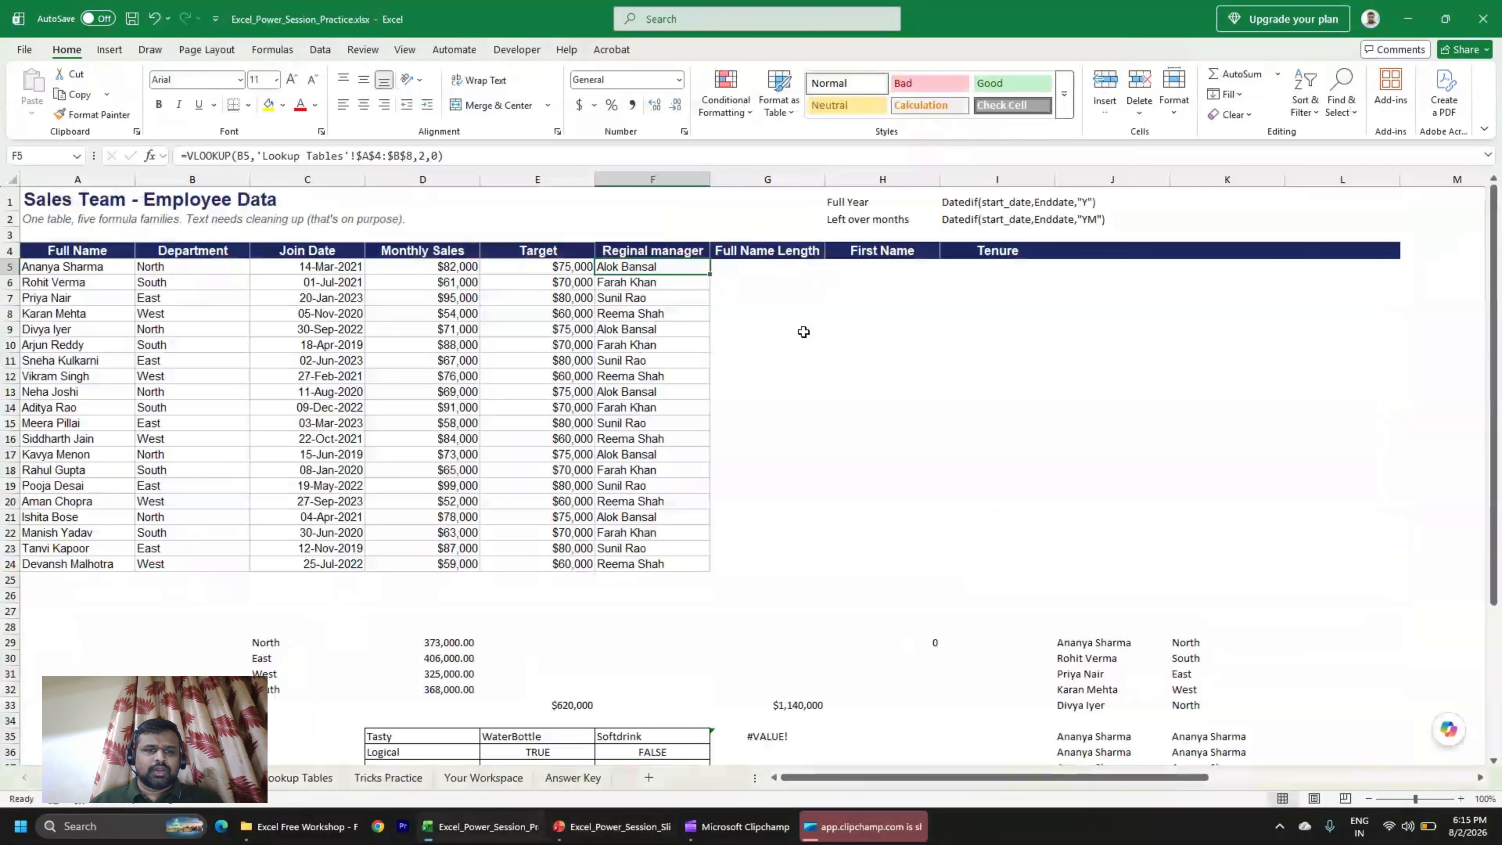
pyautogui.hotkey('alt', 'Tab')
pyautogui.hotkey('alt', 'Tab')
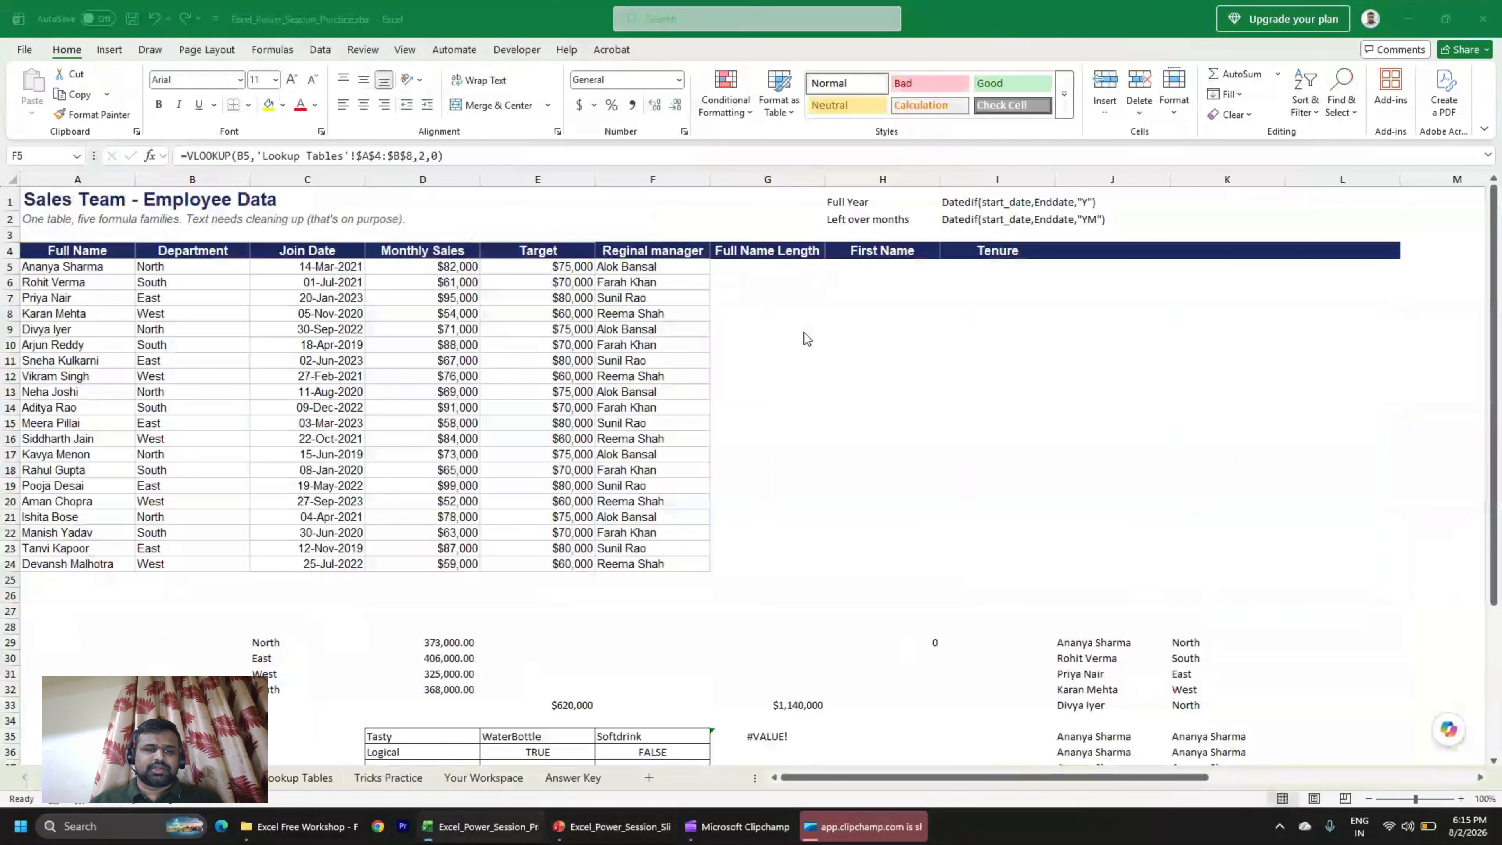
pyautogui.hotkey('alt', 'Tab')
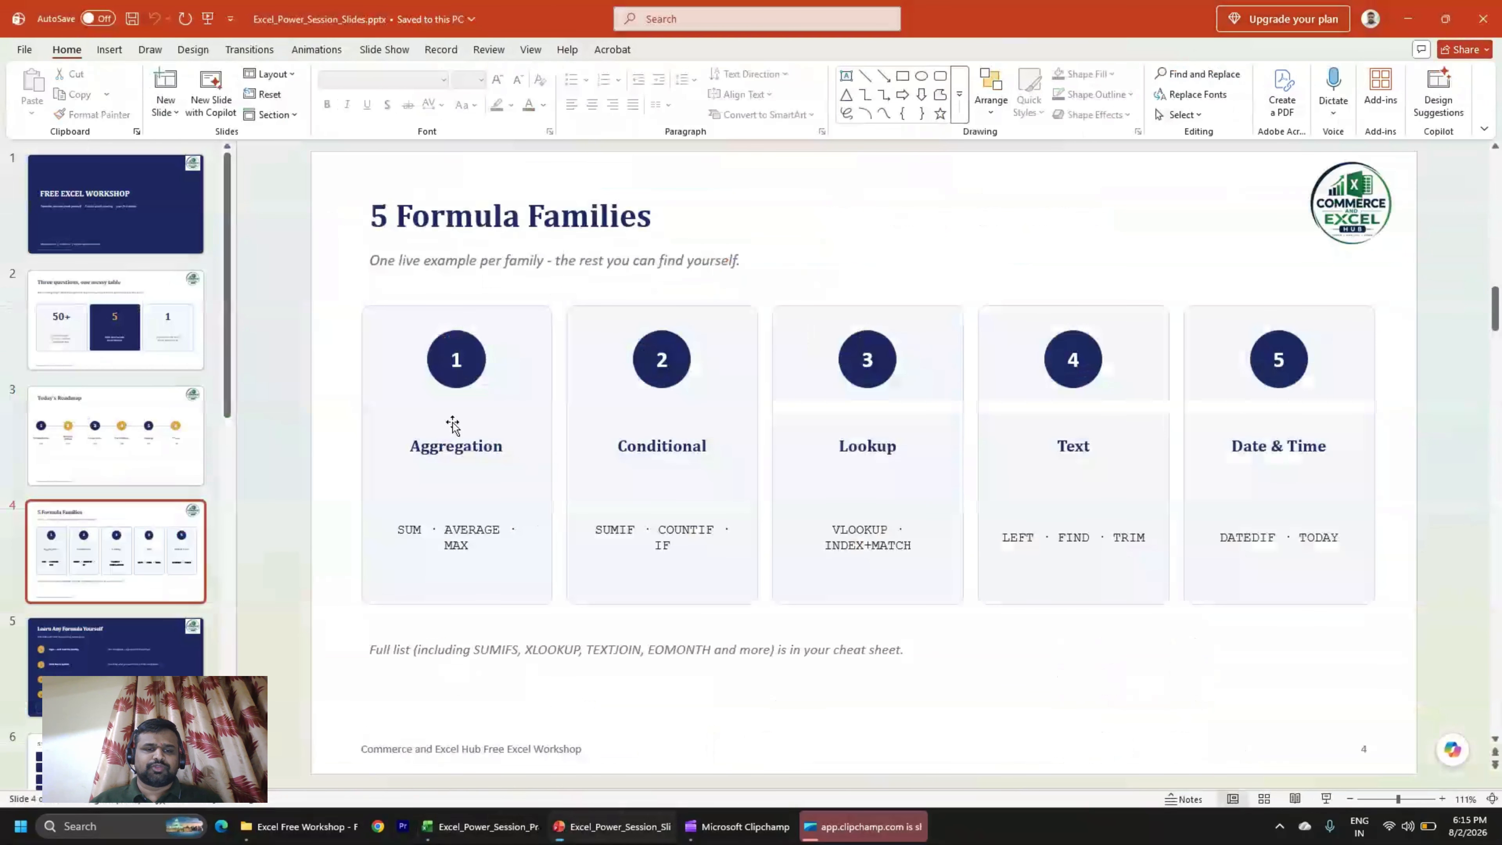
pyautogui.hotkey('alt', 'Tab')
pyautogui.hotkey('alt', 'Tab')
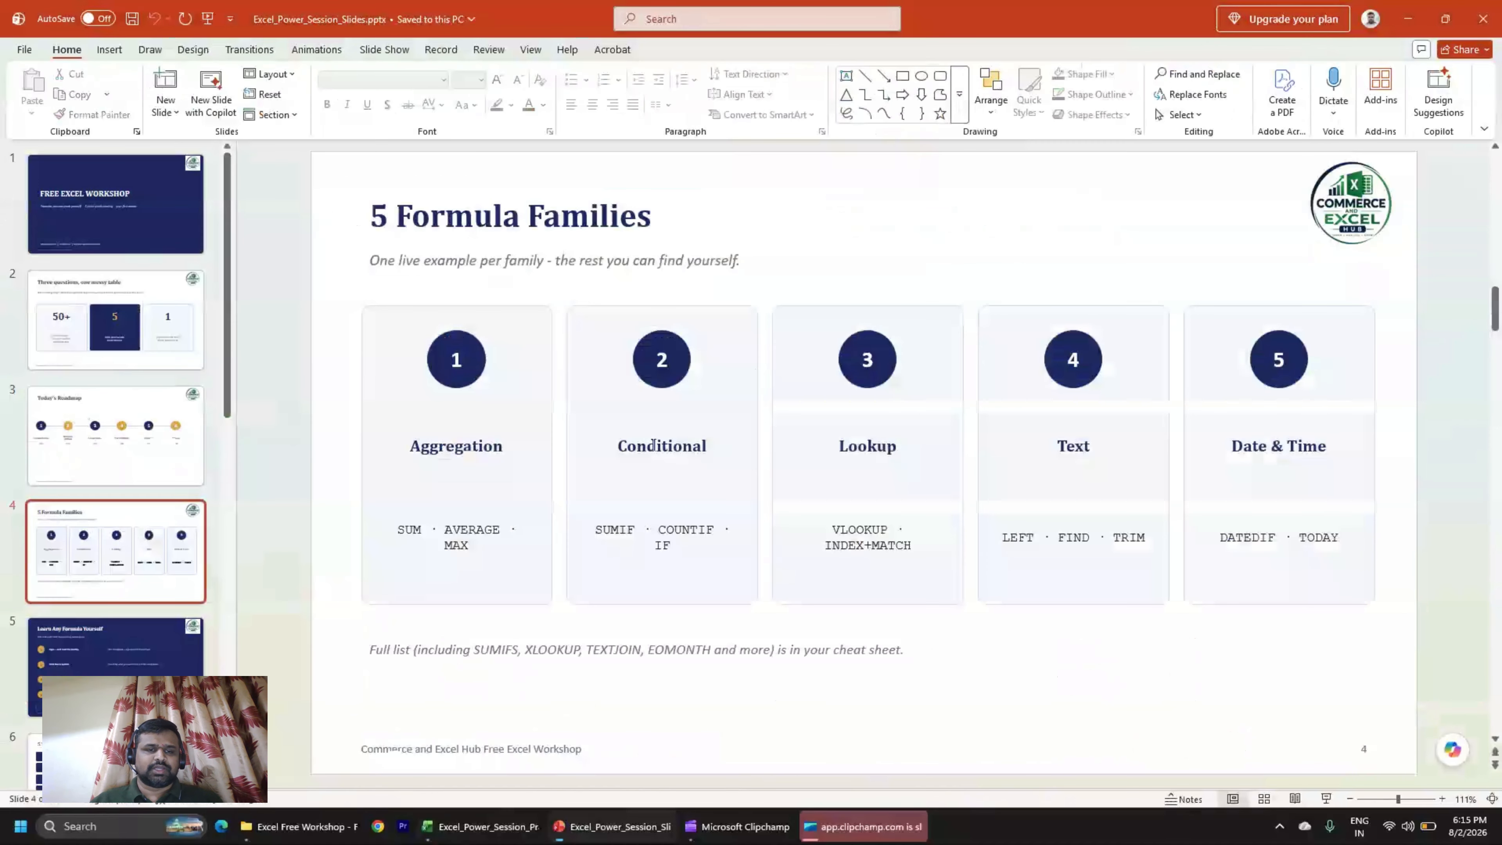
# Back in the Excel practice workbook, total the Monthly Sales column in D25 with =SUM(D5:D24).
pyautogui.hotkey('alt', 'Tab')
pyautogui.click(548, 602)
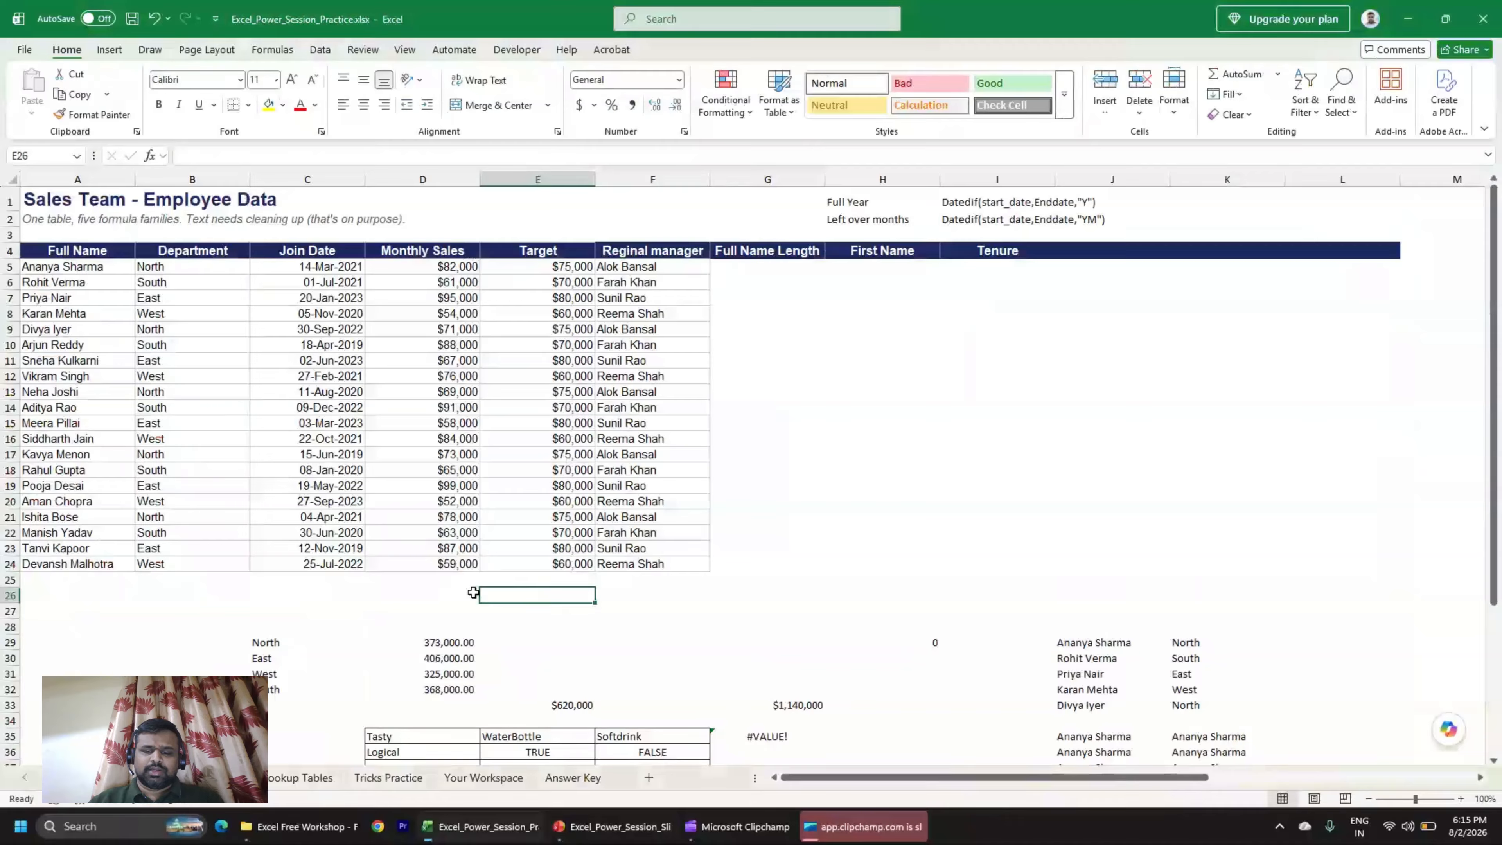
pyautogui.click(473, 592)
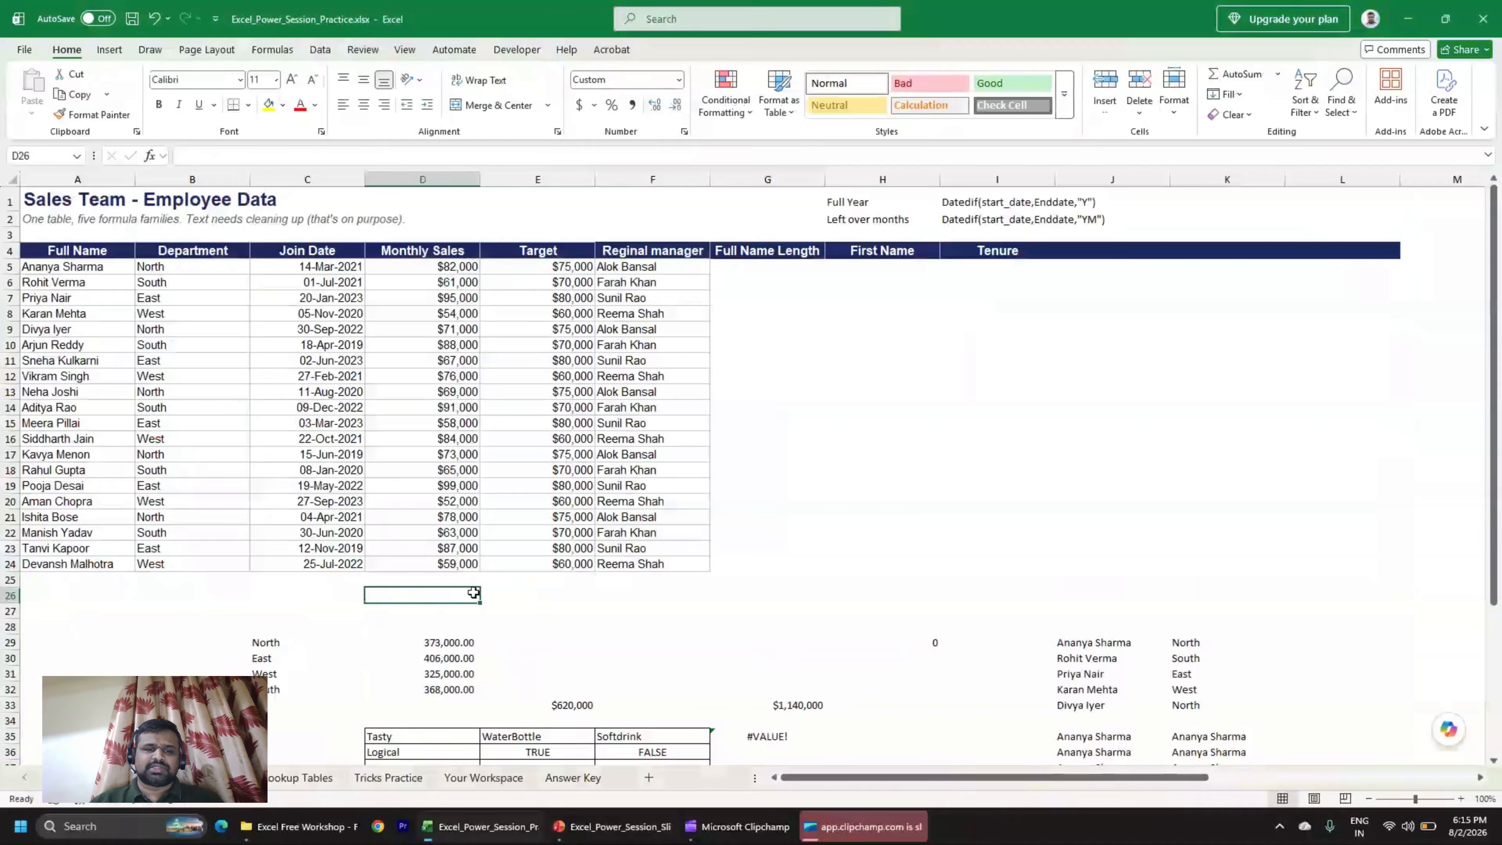
pyautogui.press('Up')
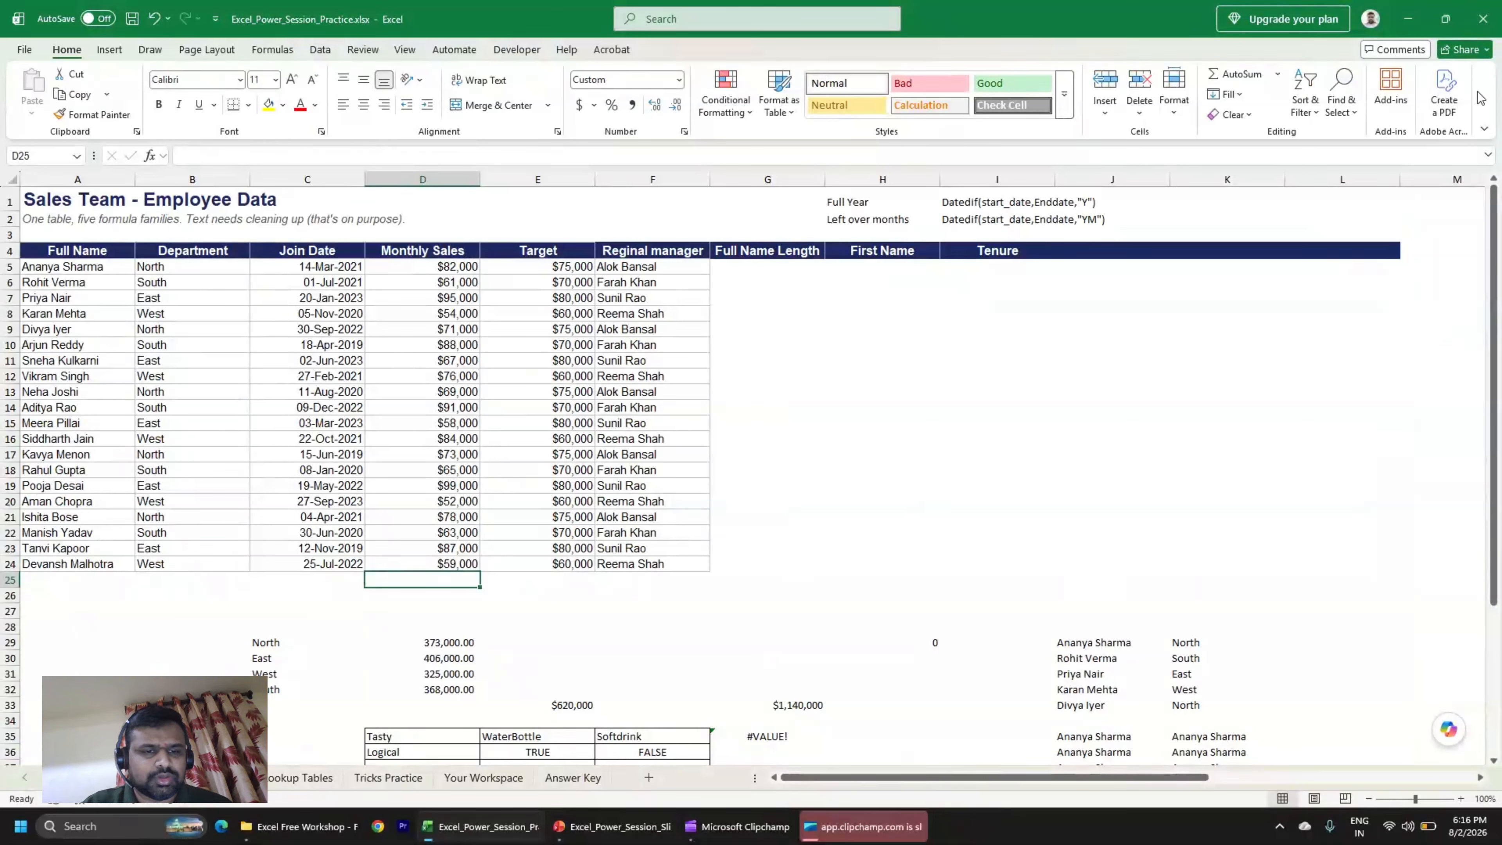
pyautogui.write('=SUM(')
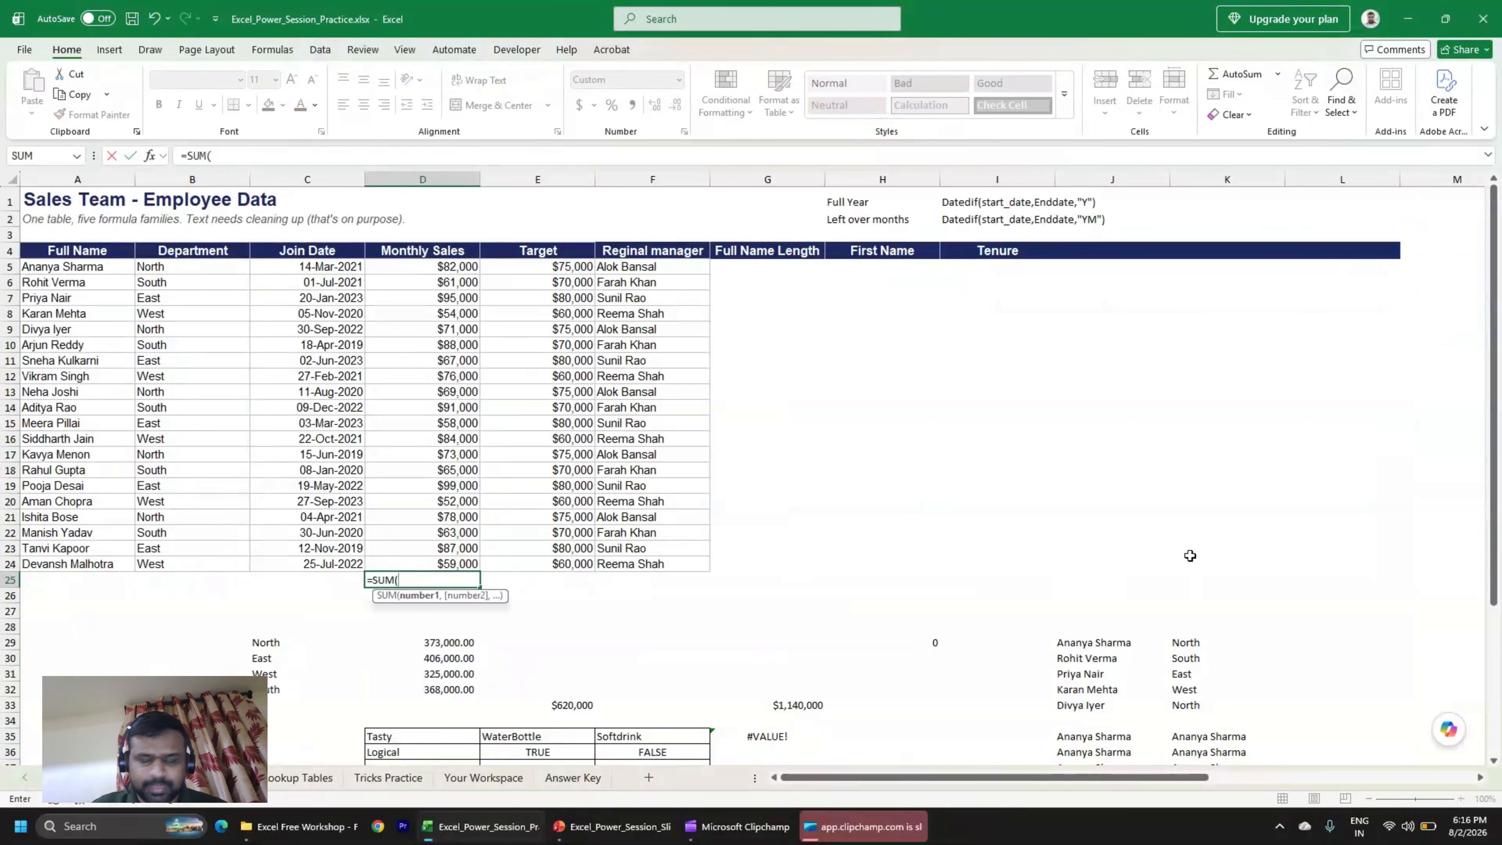
pyautogui.press('Up')
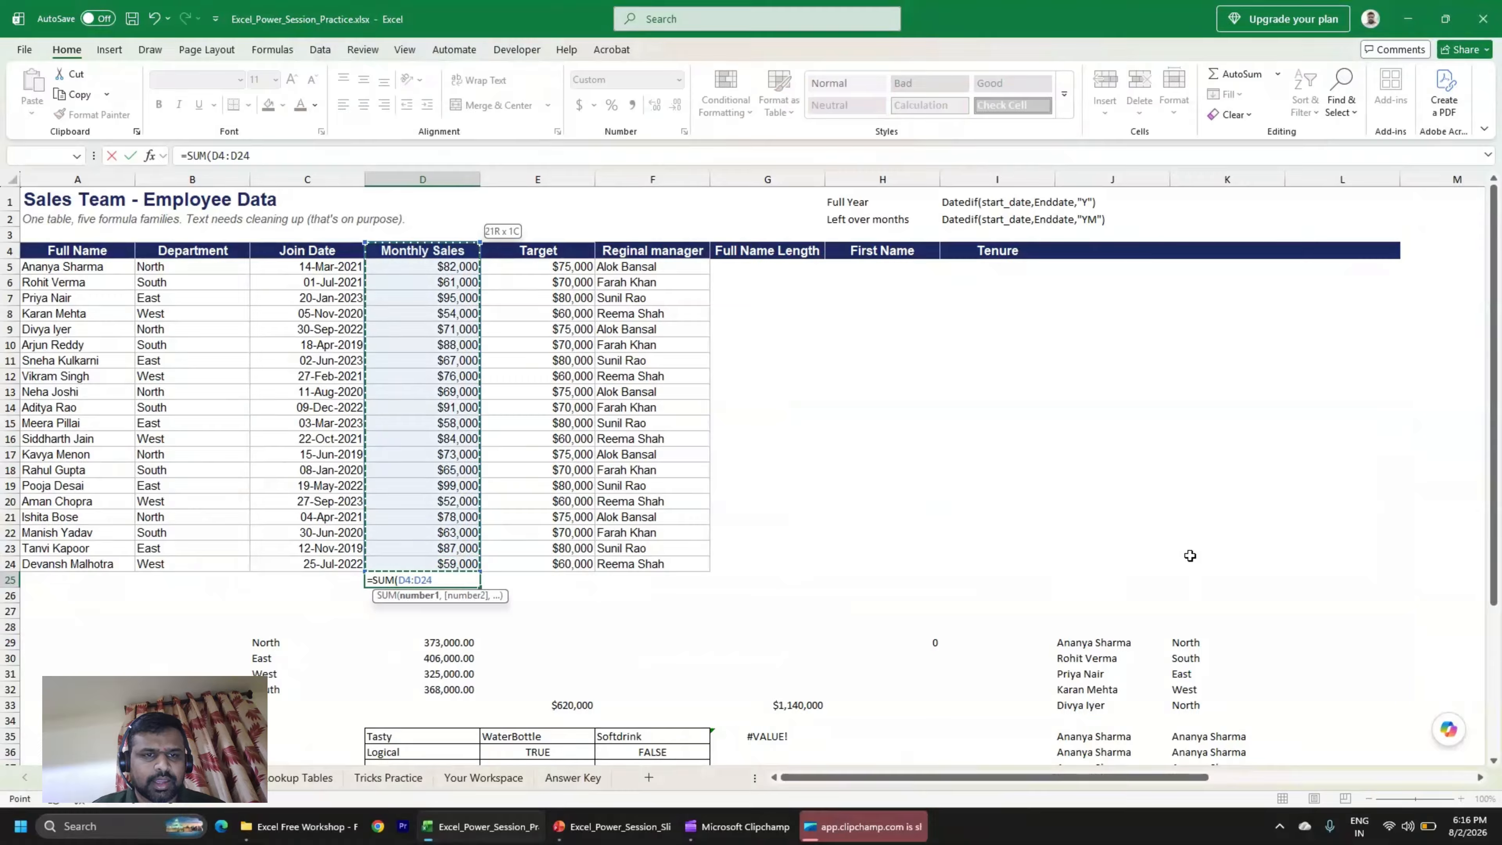
pyautogui.hotkey('ctrl', 'shift', 'Up')
pyautogui.hotkey('shift', 'Down')
pyautogui.write(')')
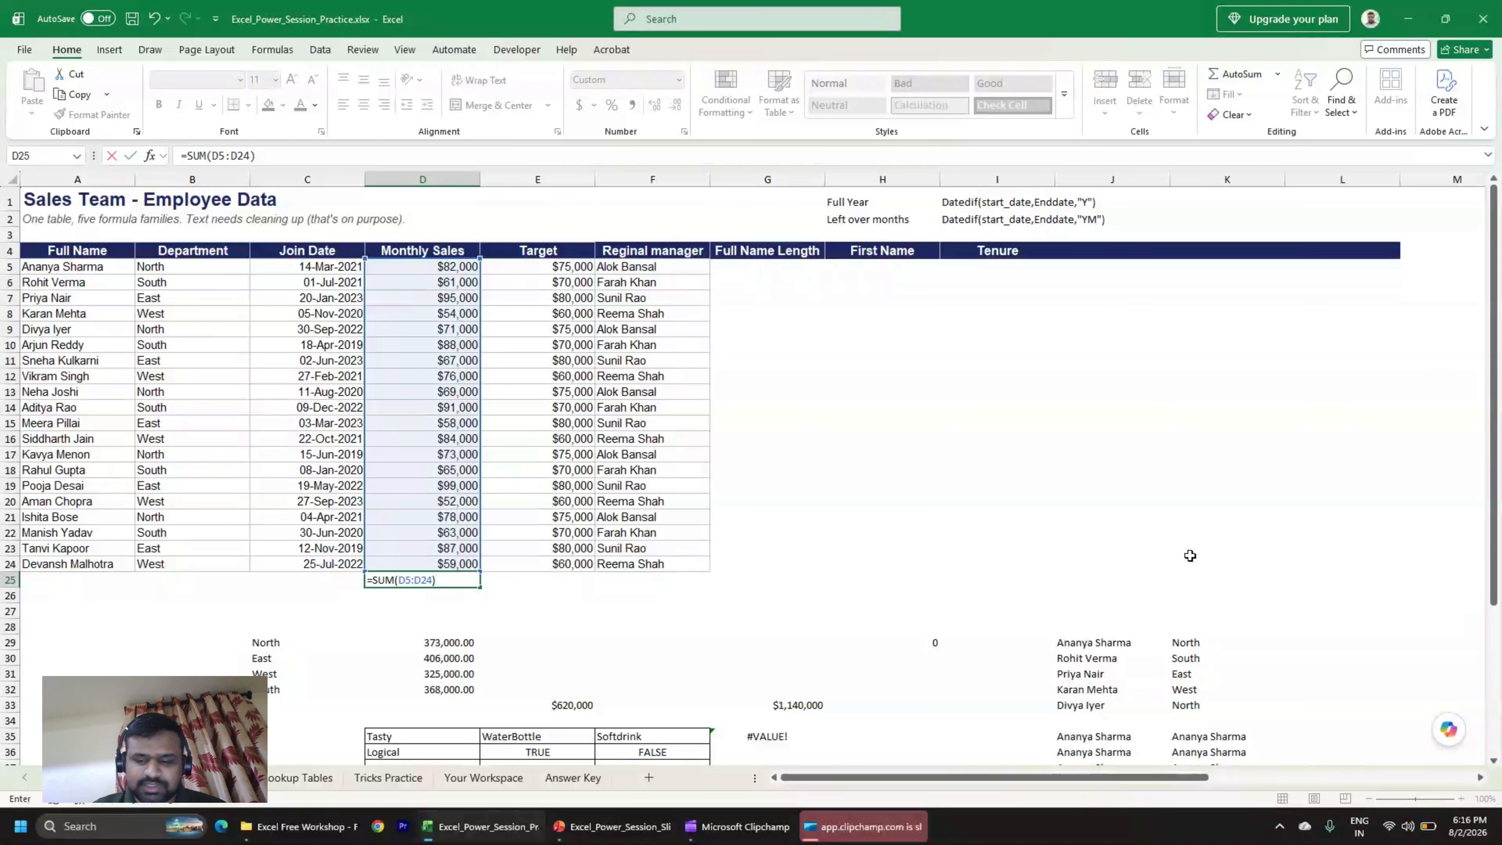
pyautogui.press('F2')
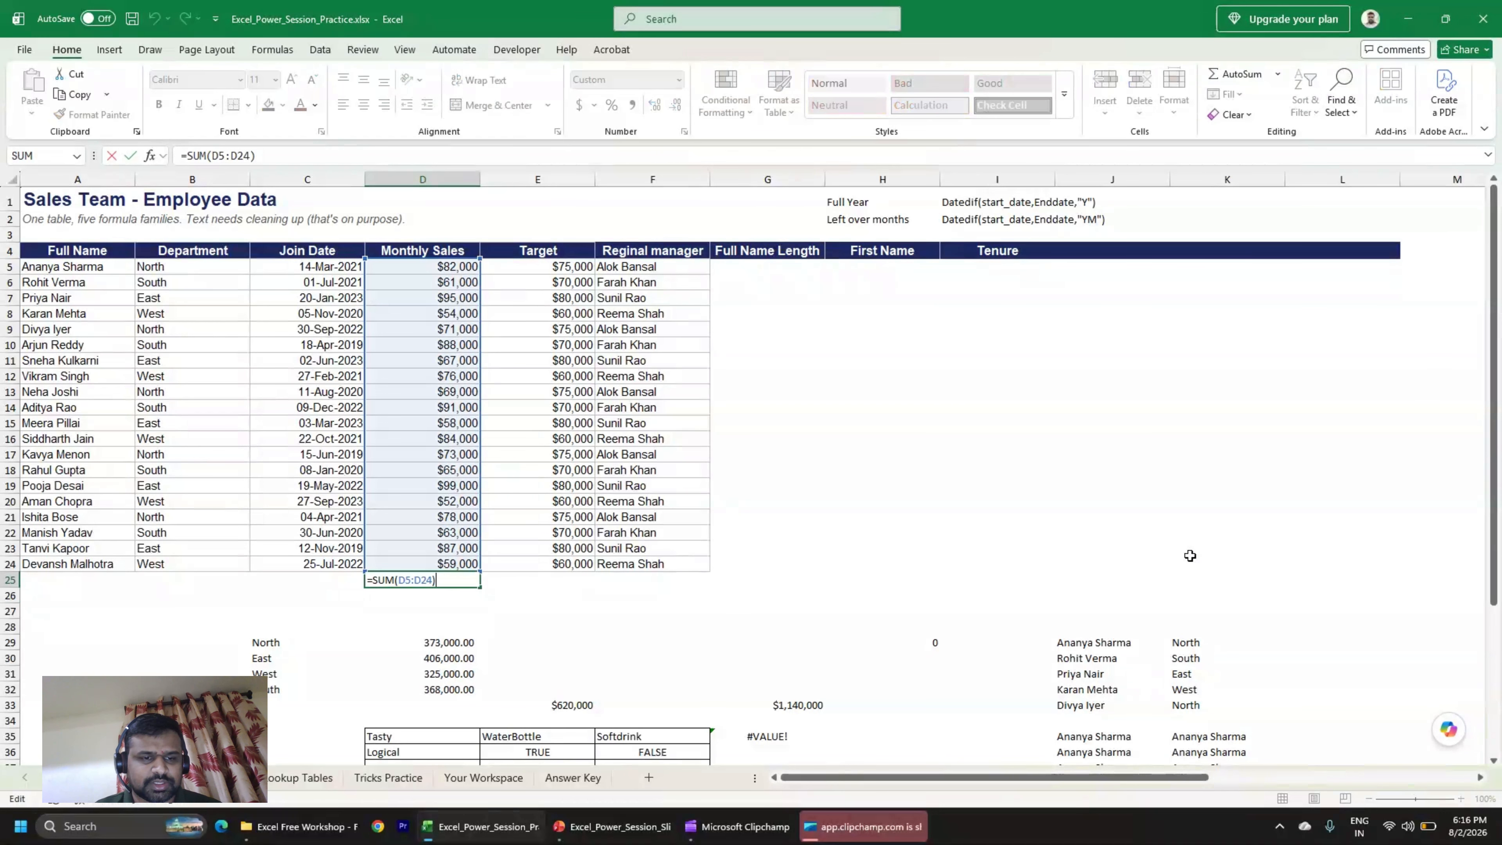
pyautogui.press('Return')
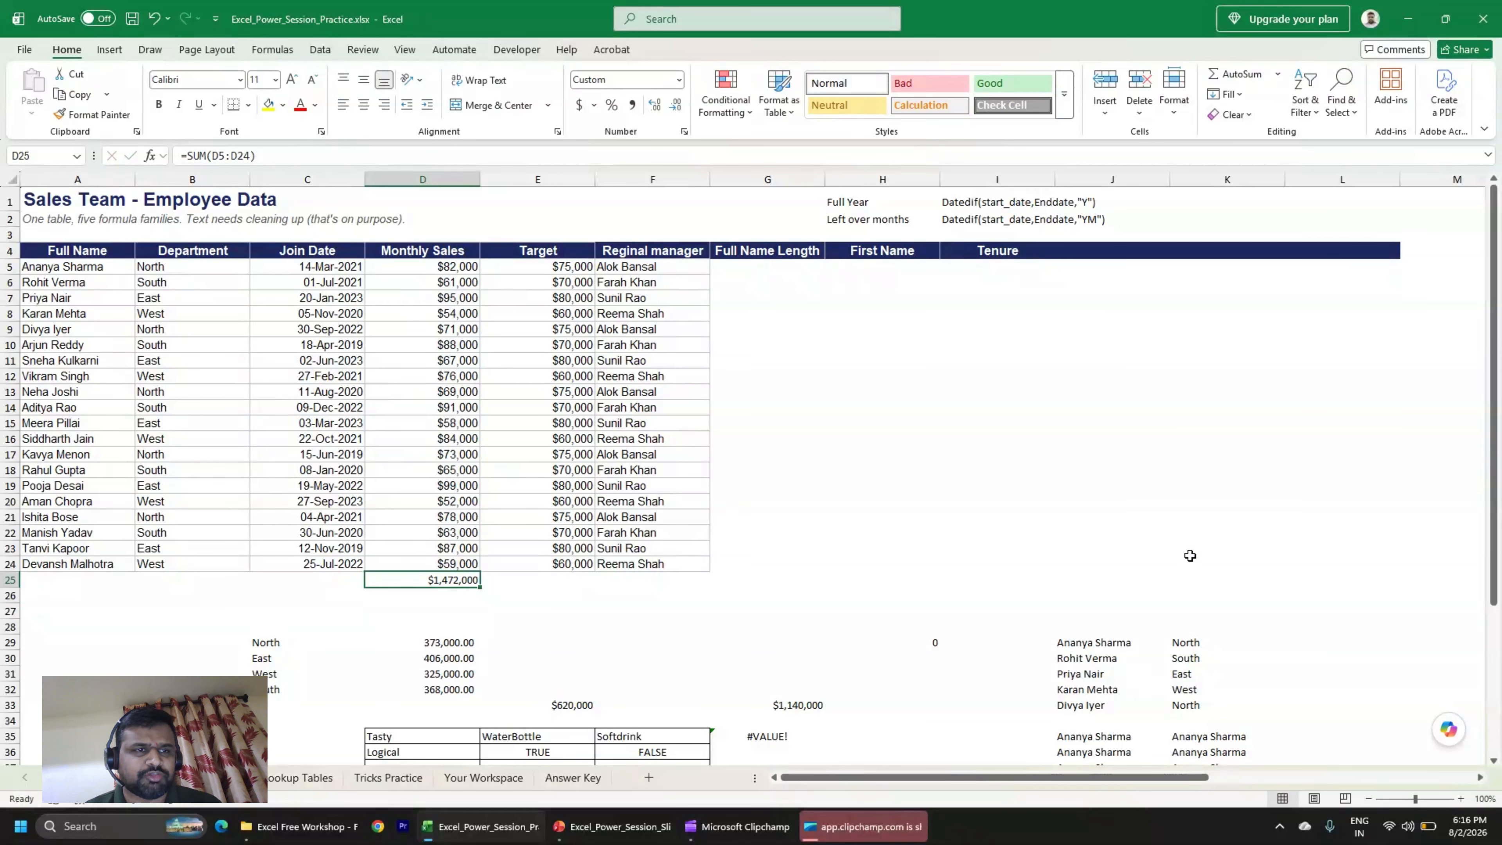
# Calculate the average of the Monthly Sales column in D26 with =AVERAGE(D5:D24).
pyautogui.press('Down')
pyautogui.write('=AVE')
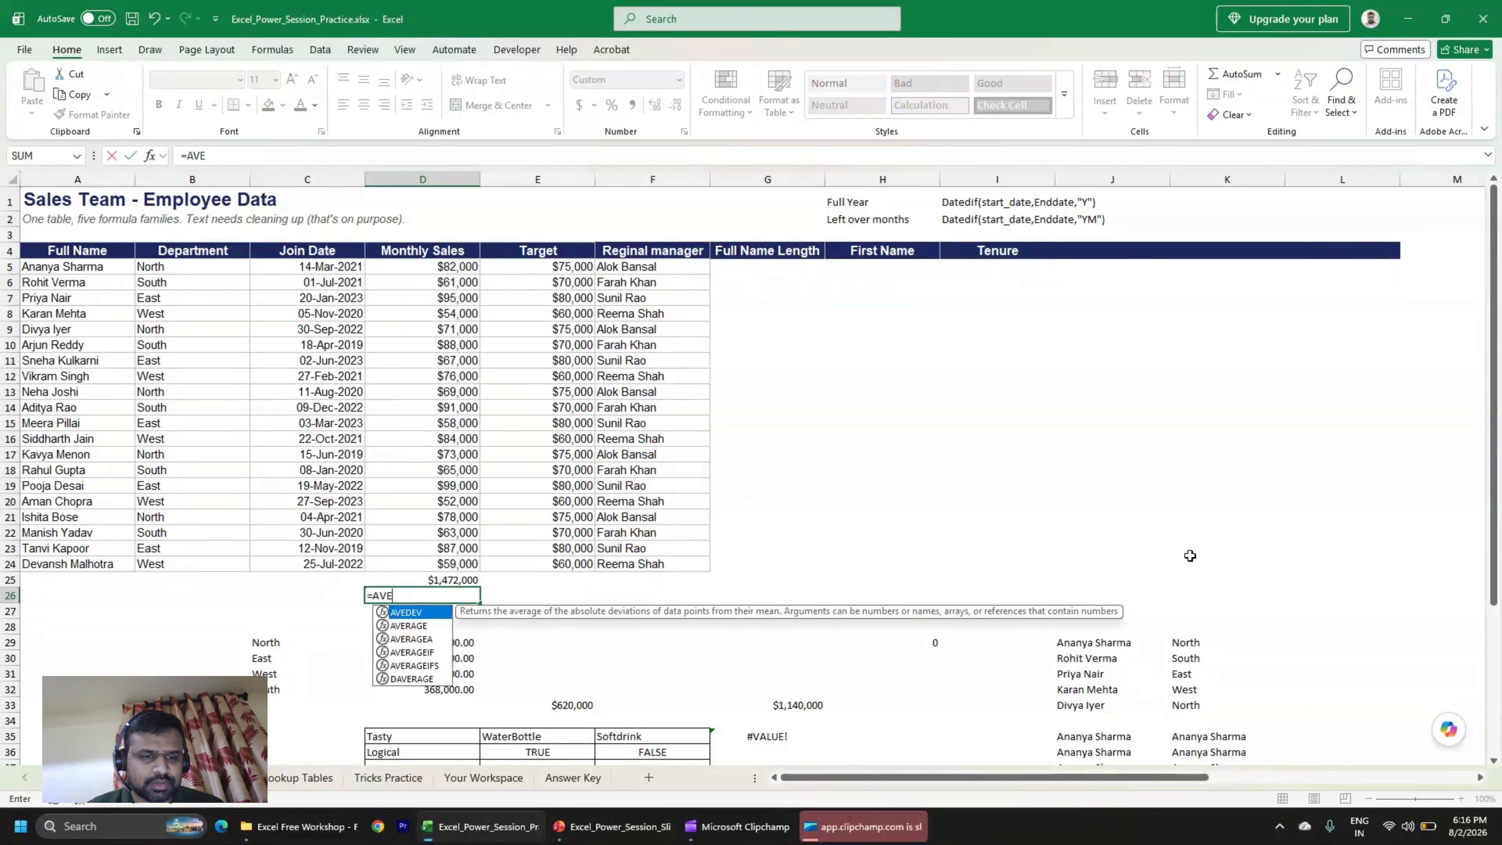
pyautogui.press('Down')
pyautogui.press('Tab')
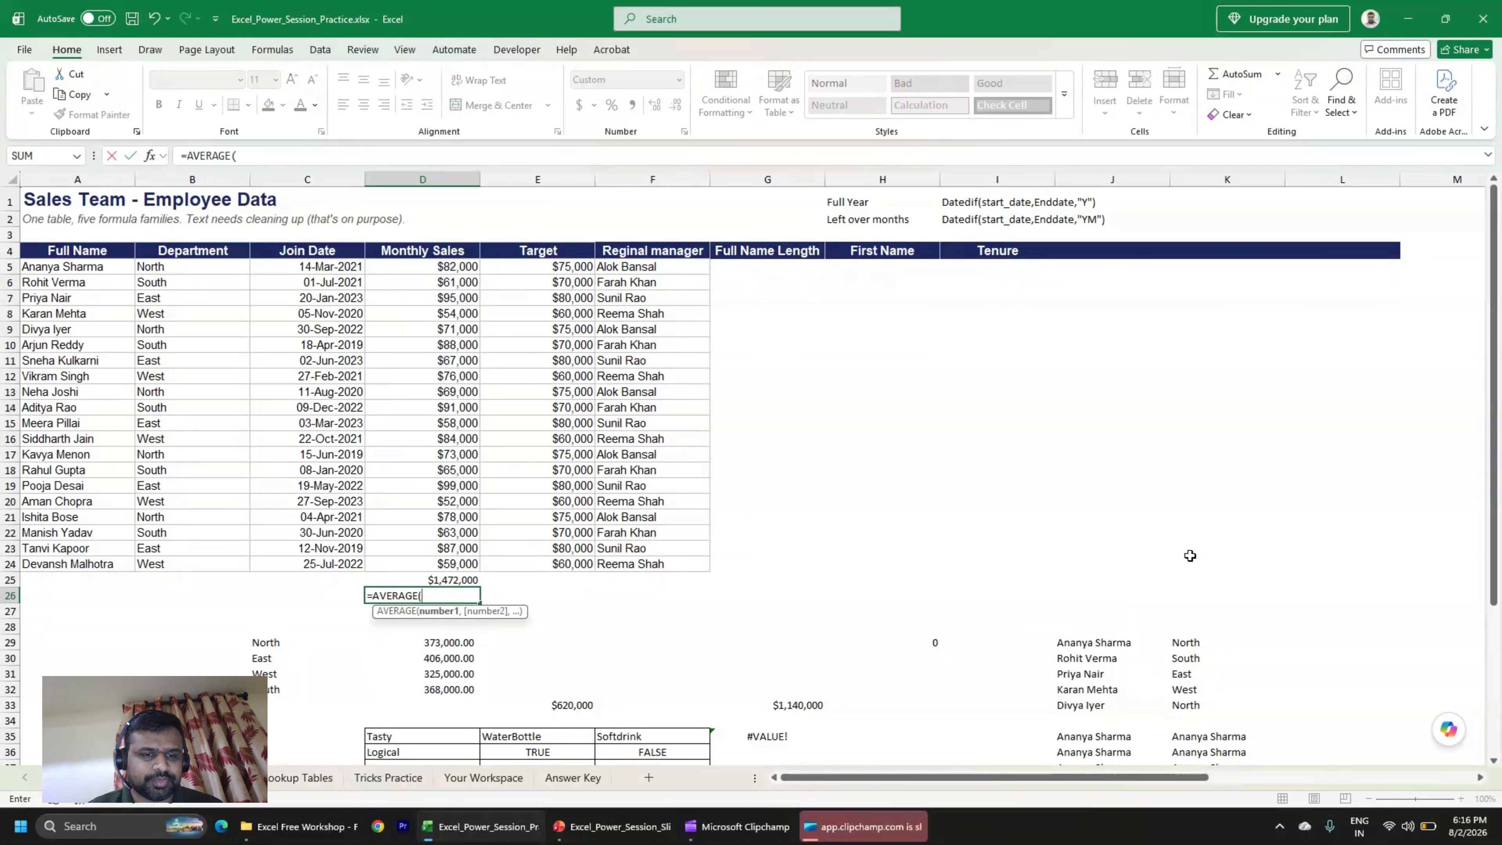
pyautogui.press('Up')
pyautogui.press('Up')
pyautogui.hotkey('ctrl', 'shift', 'Up')
pyautogui.hotkey('shift', 'Down')
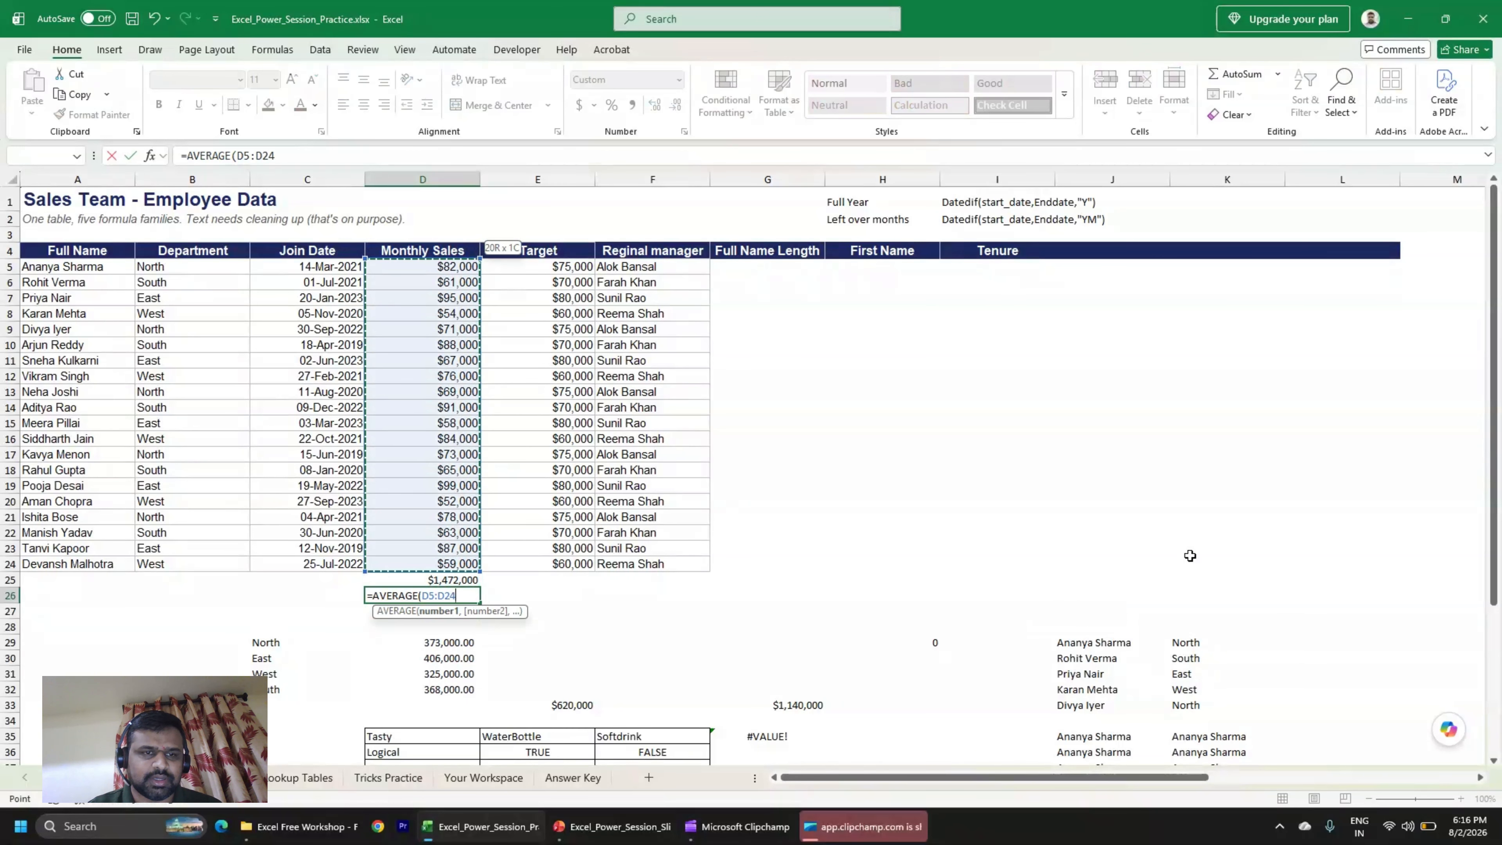
pyautogui.hotkey('ctrl', 'Return')
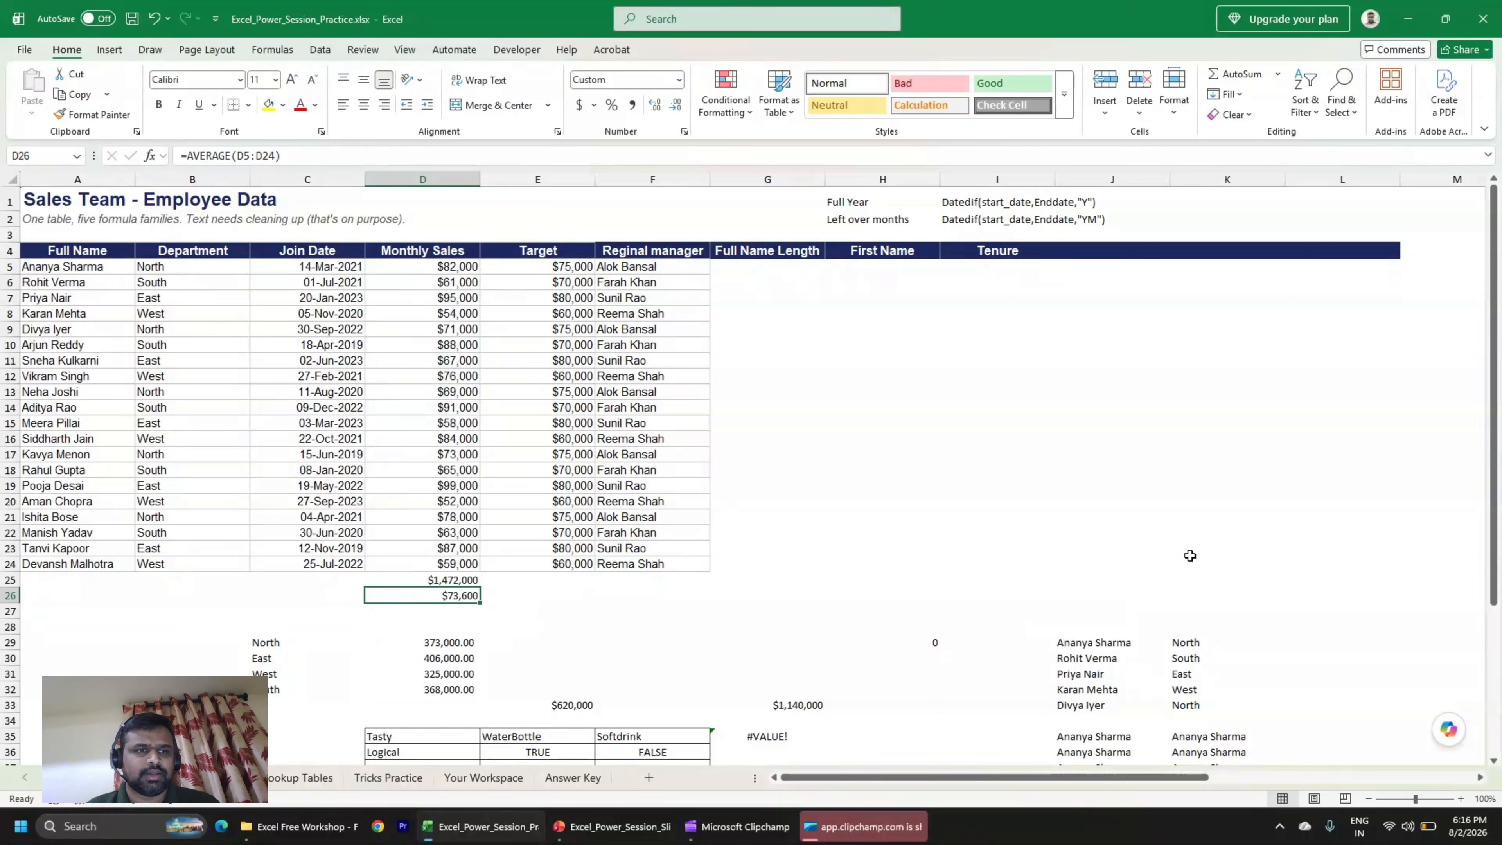
# Find the highest Monthly Sales value in D27 with =MAX(D5:D24).
pyautogui.press('Down')
pyautogui.write('=MAX(')
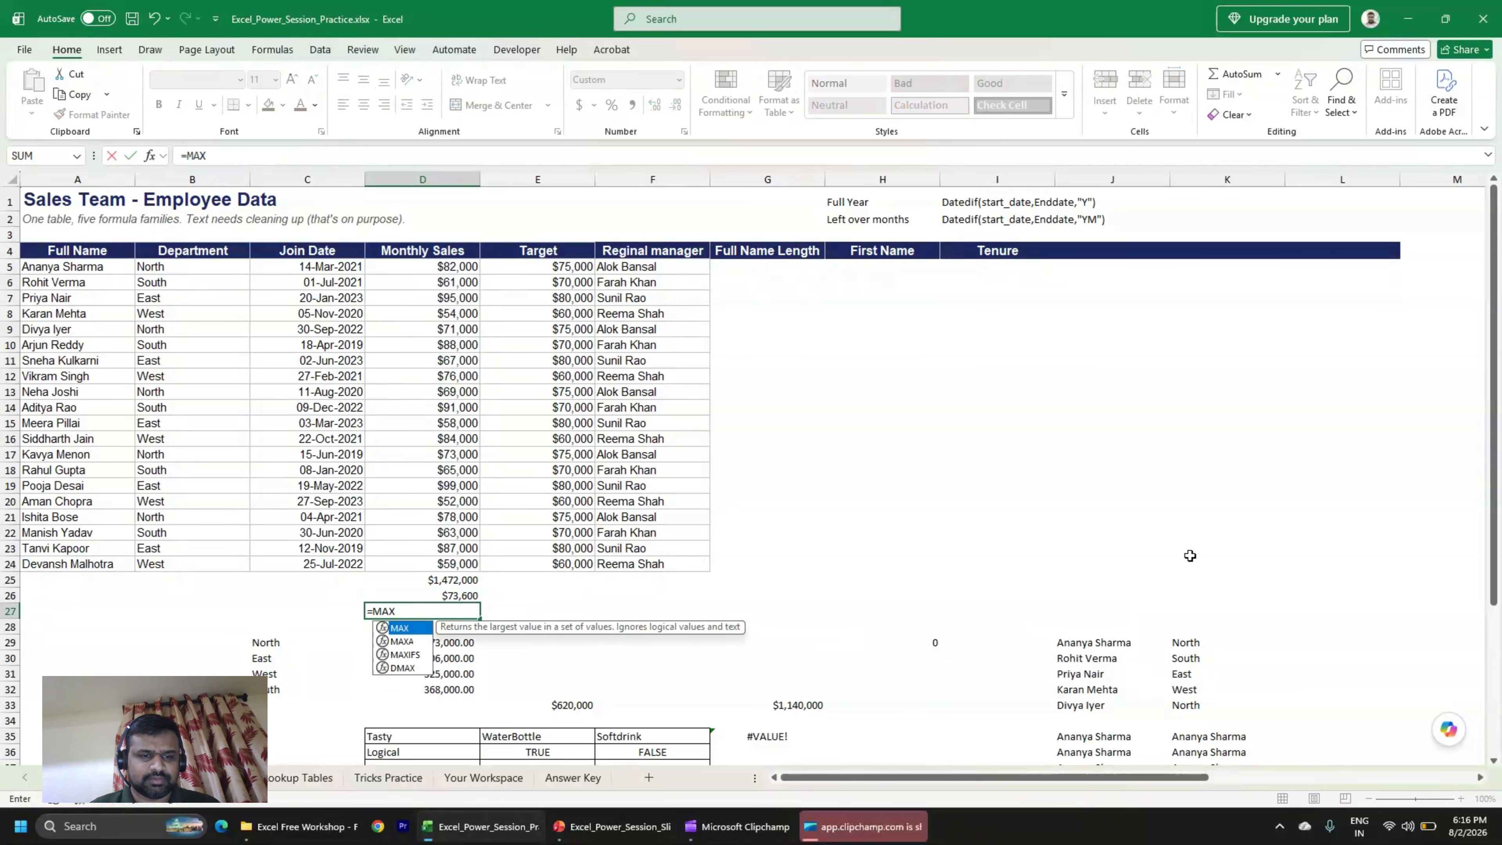
pyautogui.press('Up')
pyautogui.press('Up')
pyautogui.press('Up')
pyautogui.hotkey('ctrl', 'shift', 'Up')
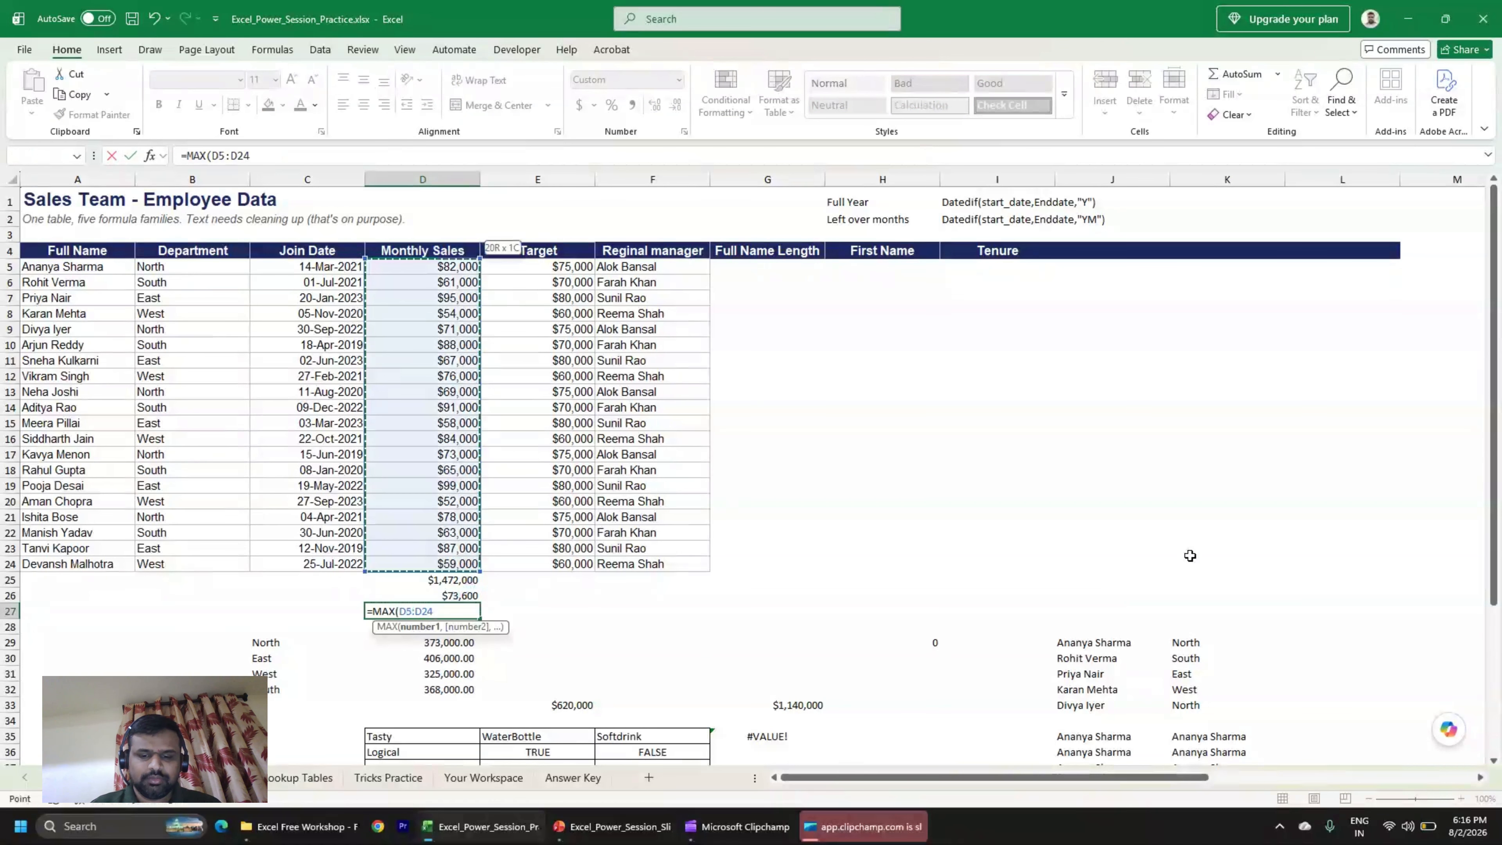
pyautogui.write(')')
pyautogui.hotkey('ctrl', 'Return')
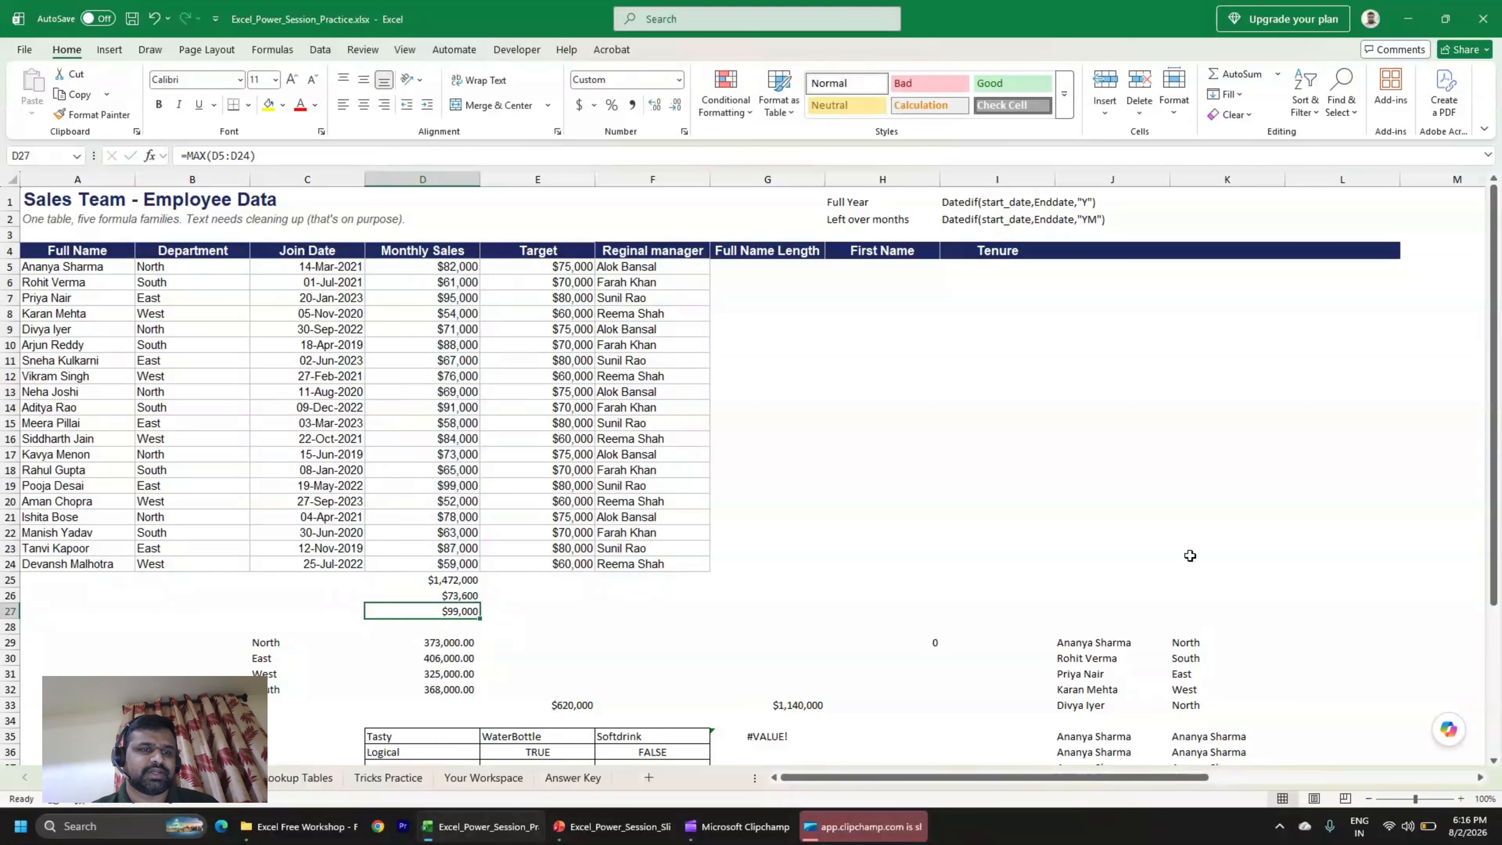
# Review the SUM, AVERAGE and MAX formulas in D25:D27 and the cell ranges they reference.
pyautogui.press('F2')
pyautogui.press('Escape')
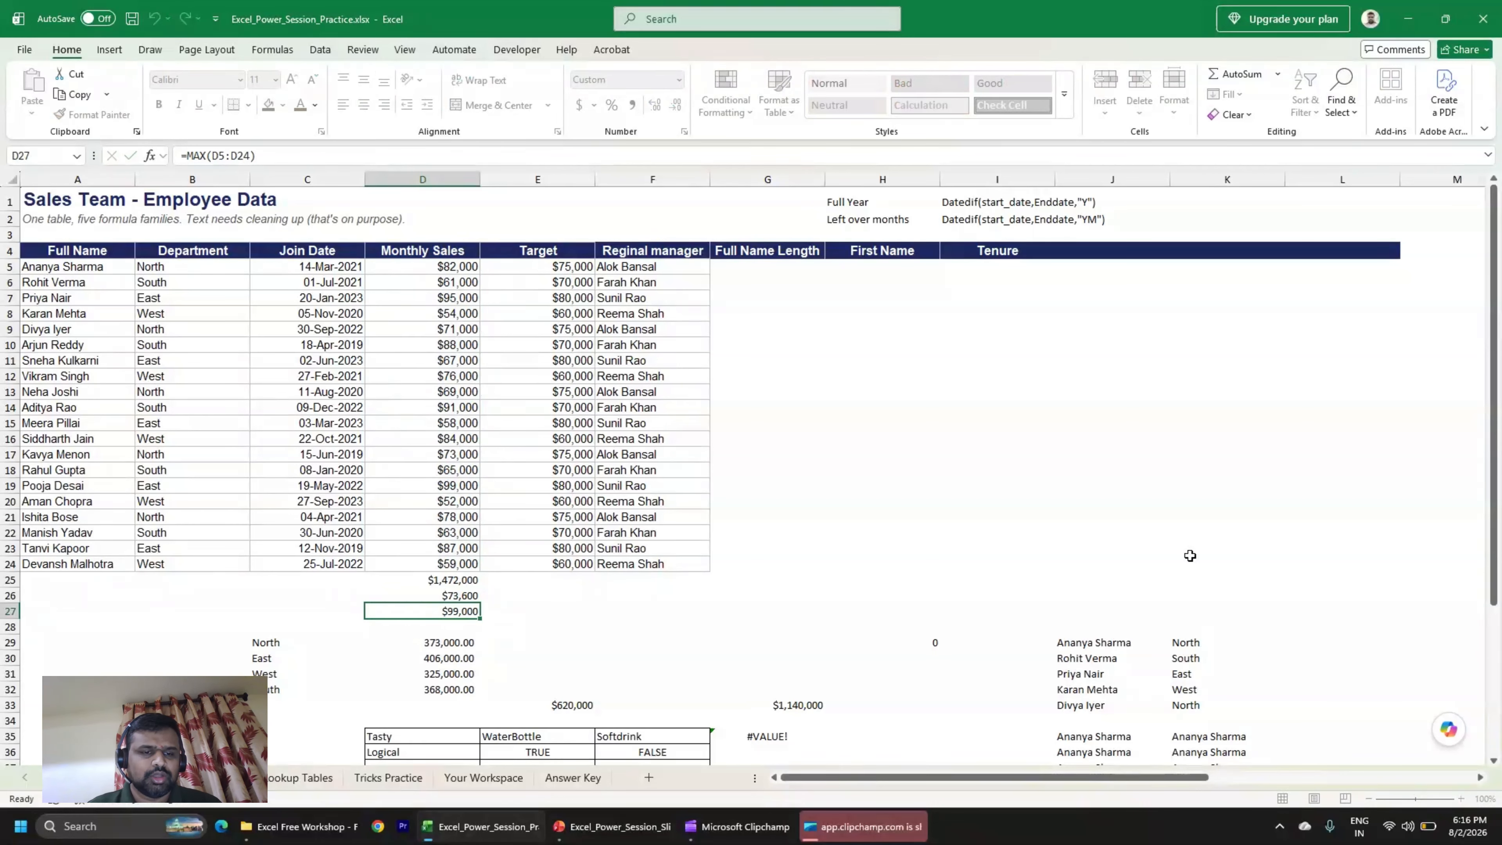
pyautogui.press('F2')
pyautogui.press('Escape')
pyautogui.press('Up')
pyautogui.press('F2')
pyautogui.press('Escape')
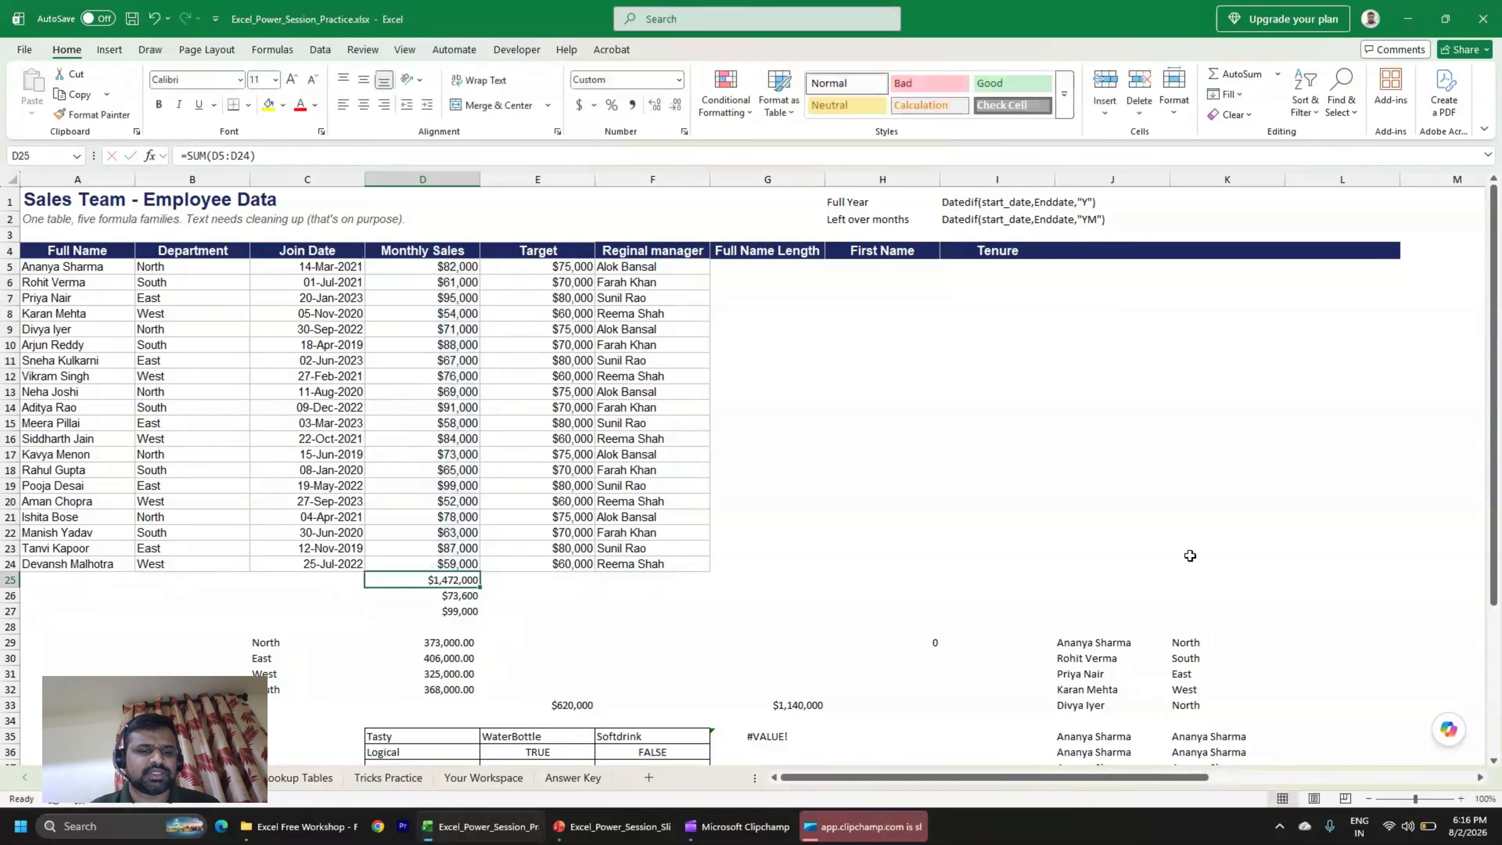
pyautogui.press('F2')
pyautogui.press('Escape')
pyautogui.press('F2')
pyautogui.press('Escape')
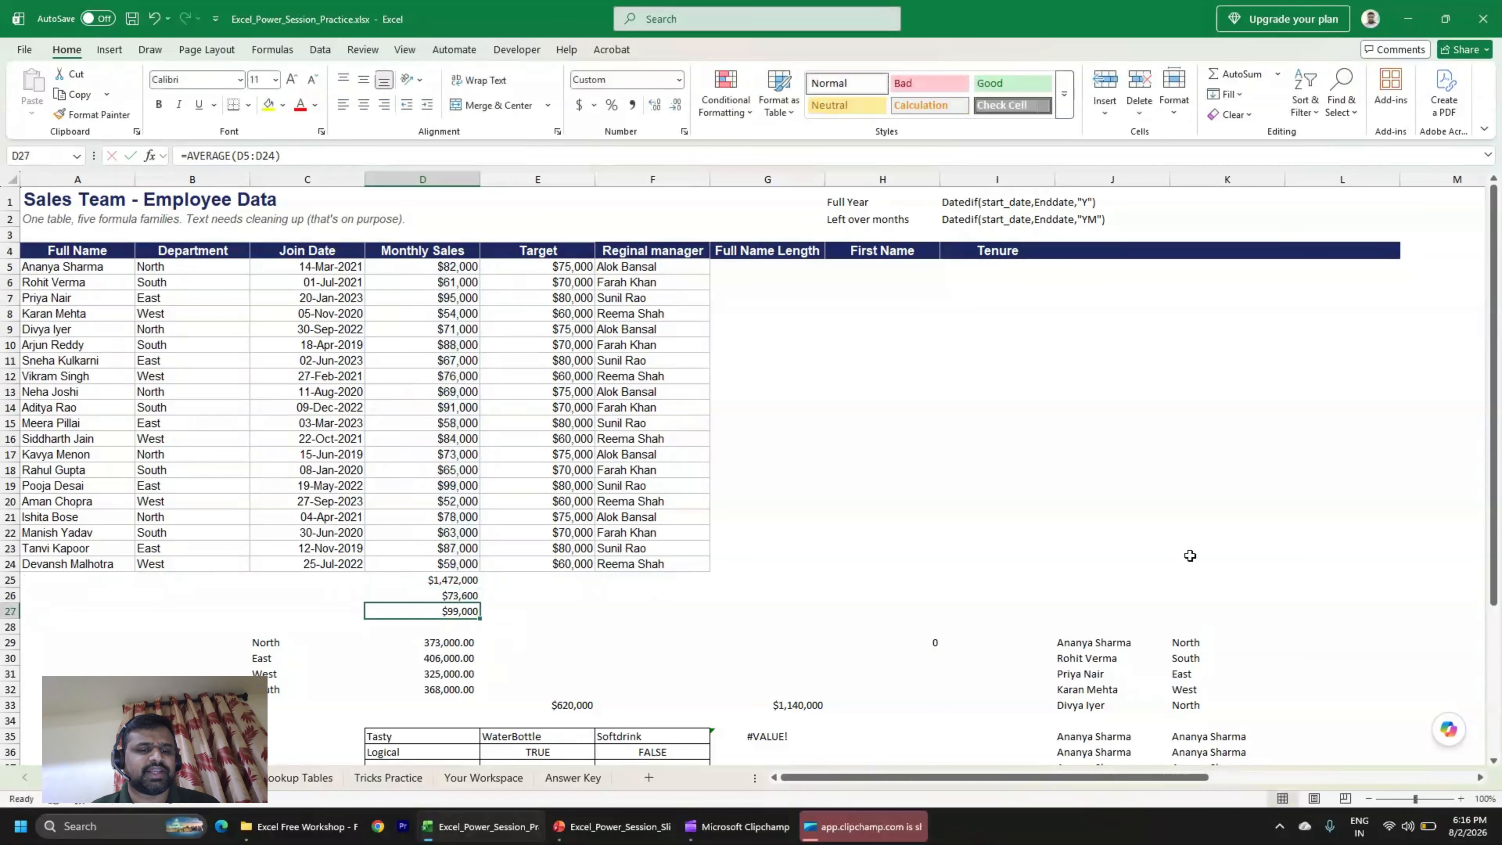
pyautogui.press('F2')
pyautogui.press('Escape')
pyautogui.press('F2')
pyautogui.press('Escape')
pyautogui.press('Down')
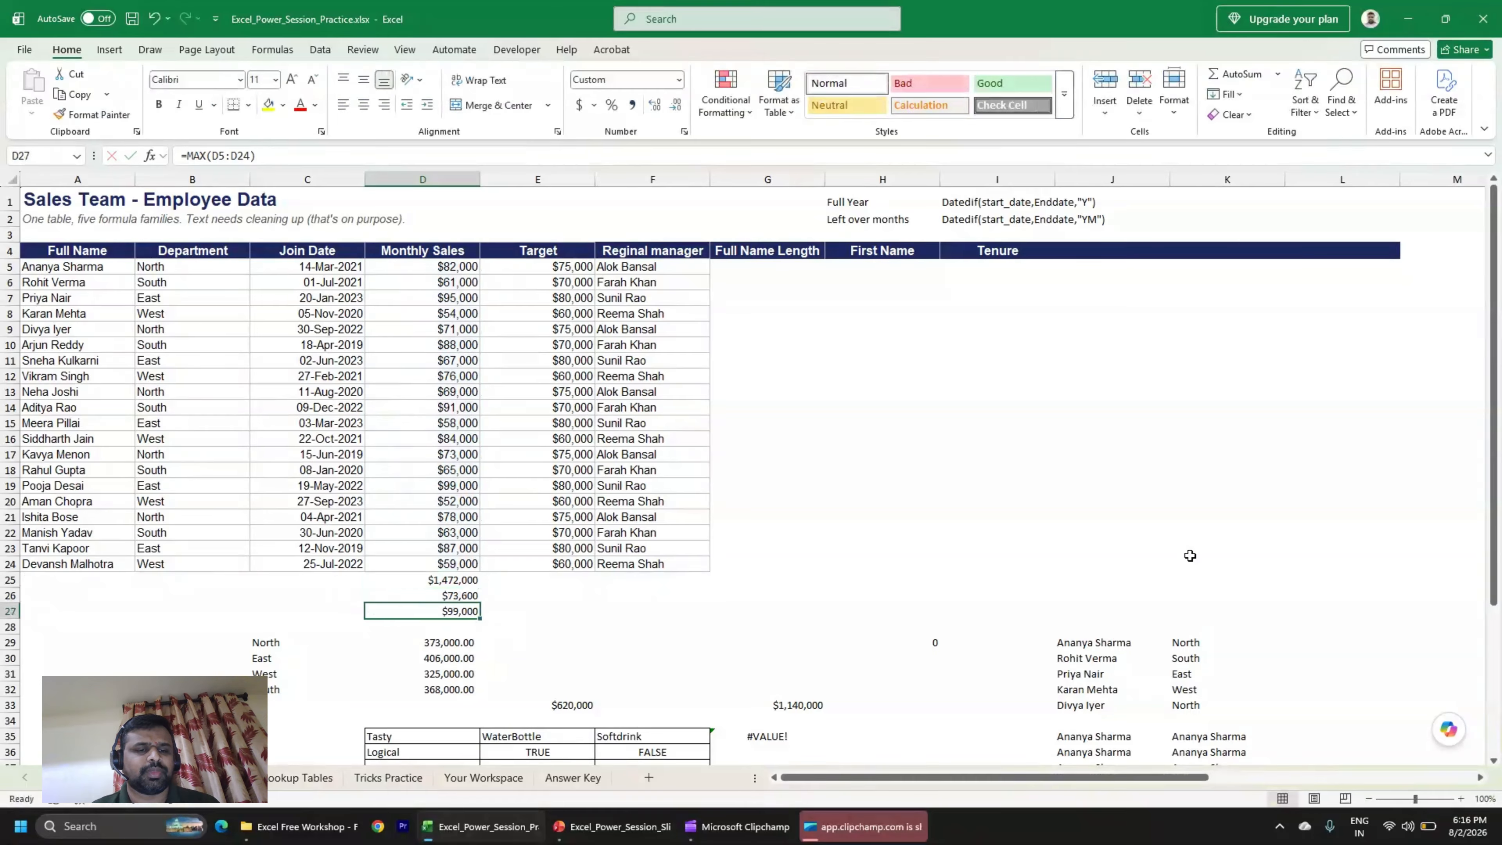
# Clear the contents of cell D28 below the SUM, AVERAGE and MAX formulas.
pyautogui.press('Up')
pyautogui.press('Up')
pyautogui.press('Down')
pyautogui.press('Down')
pyautogui.press('Down')
pyautogui.press('Delete')
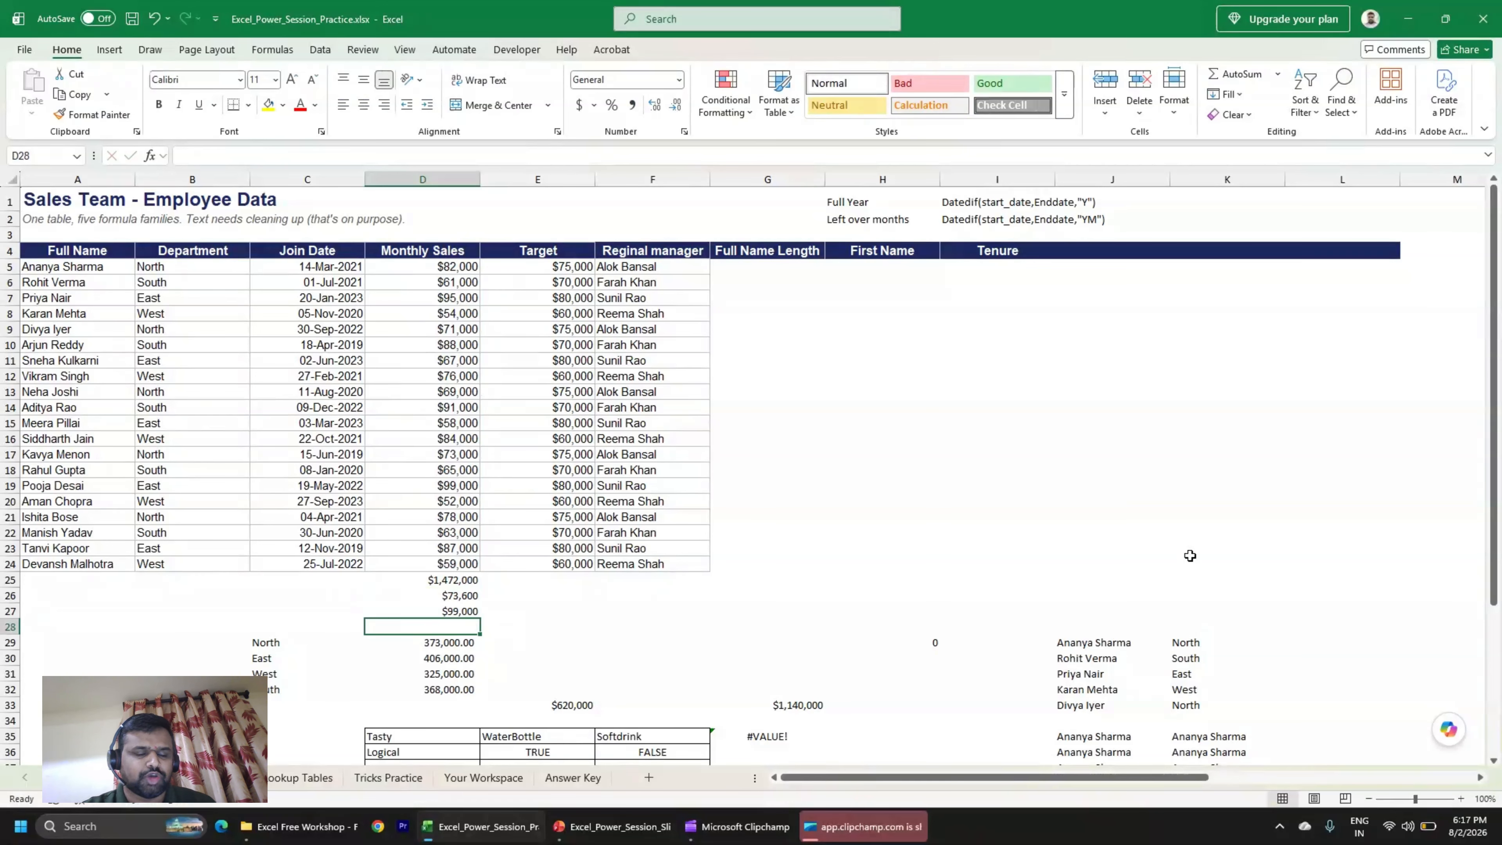
# Check the 5 Formula Families slide in PowerPoint and return to the Excel practice workbook.
pyautogui.hotkey('alt', 'Tab')
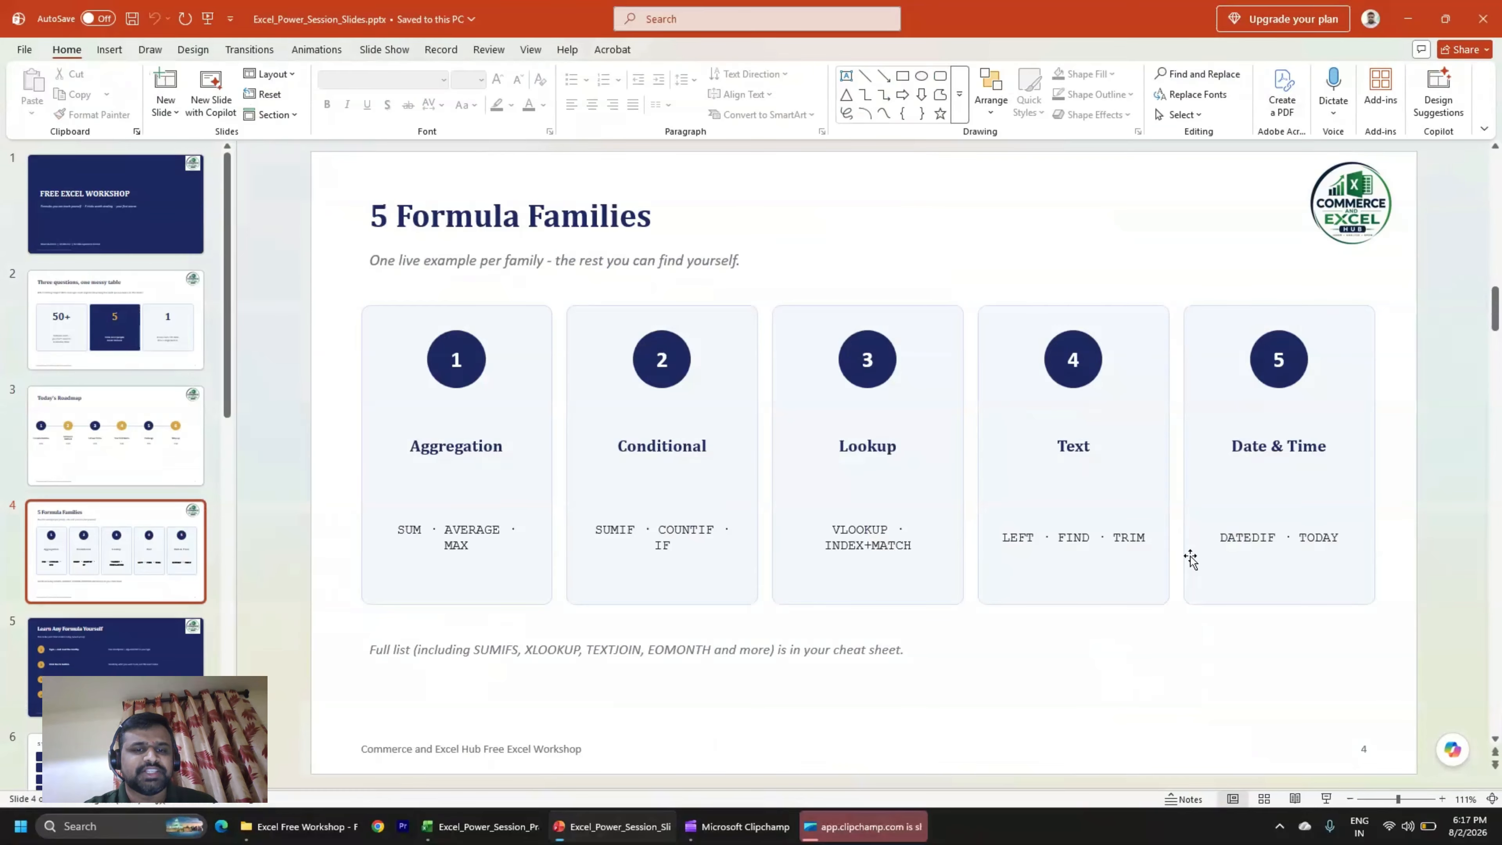
pyautogui.hotkey('alt', 'Tab')
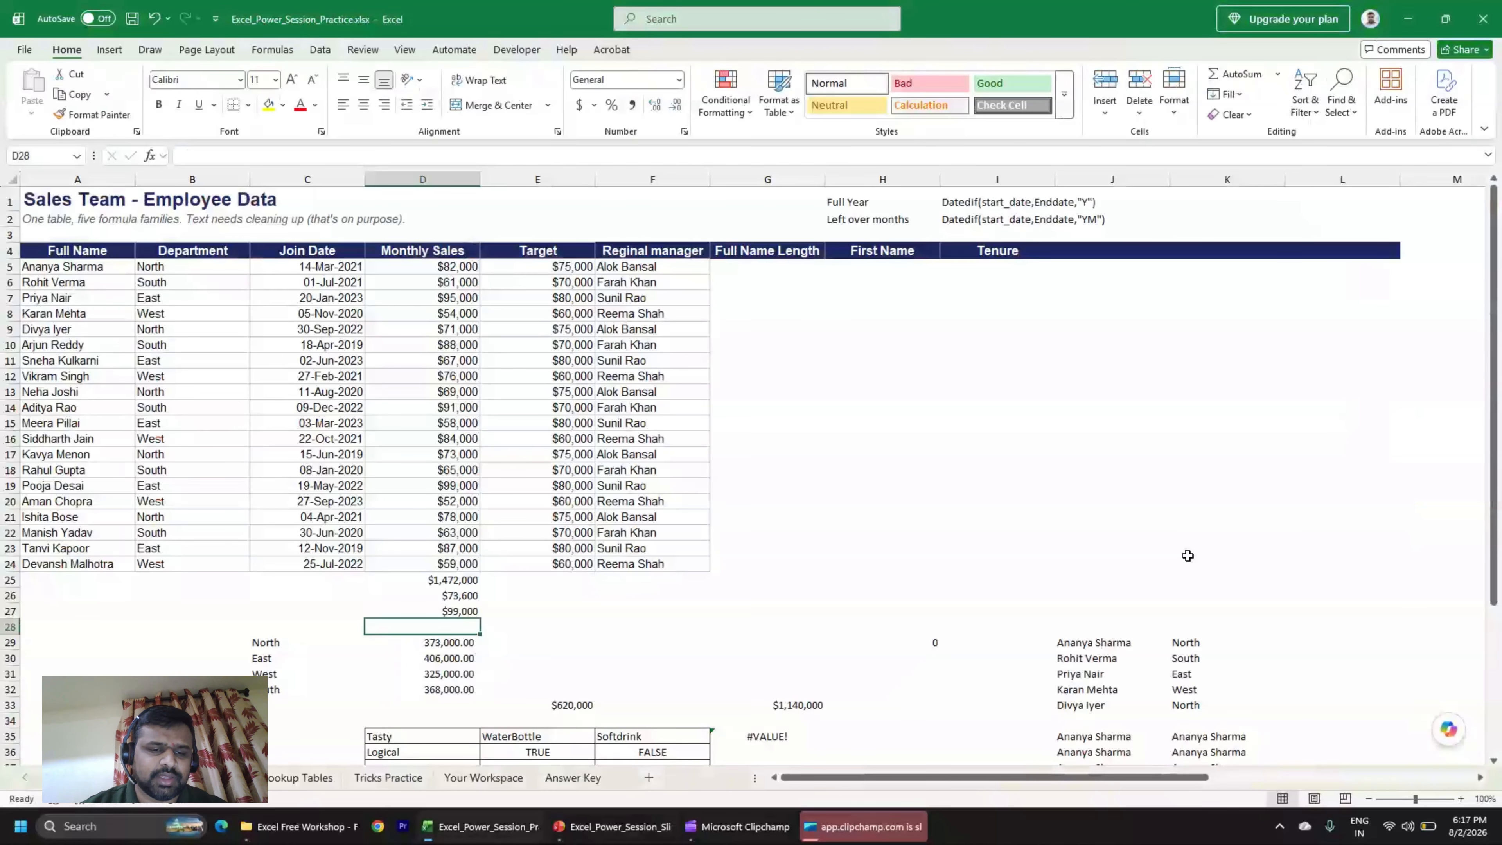
# Fill cell D35, the test cell of the IF example, with the teal theme colour.
pyautogui.scroll(-6, 1186, 556)
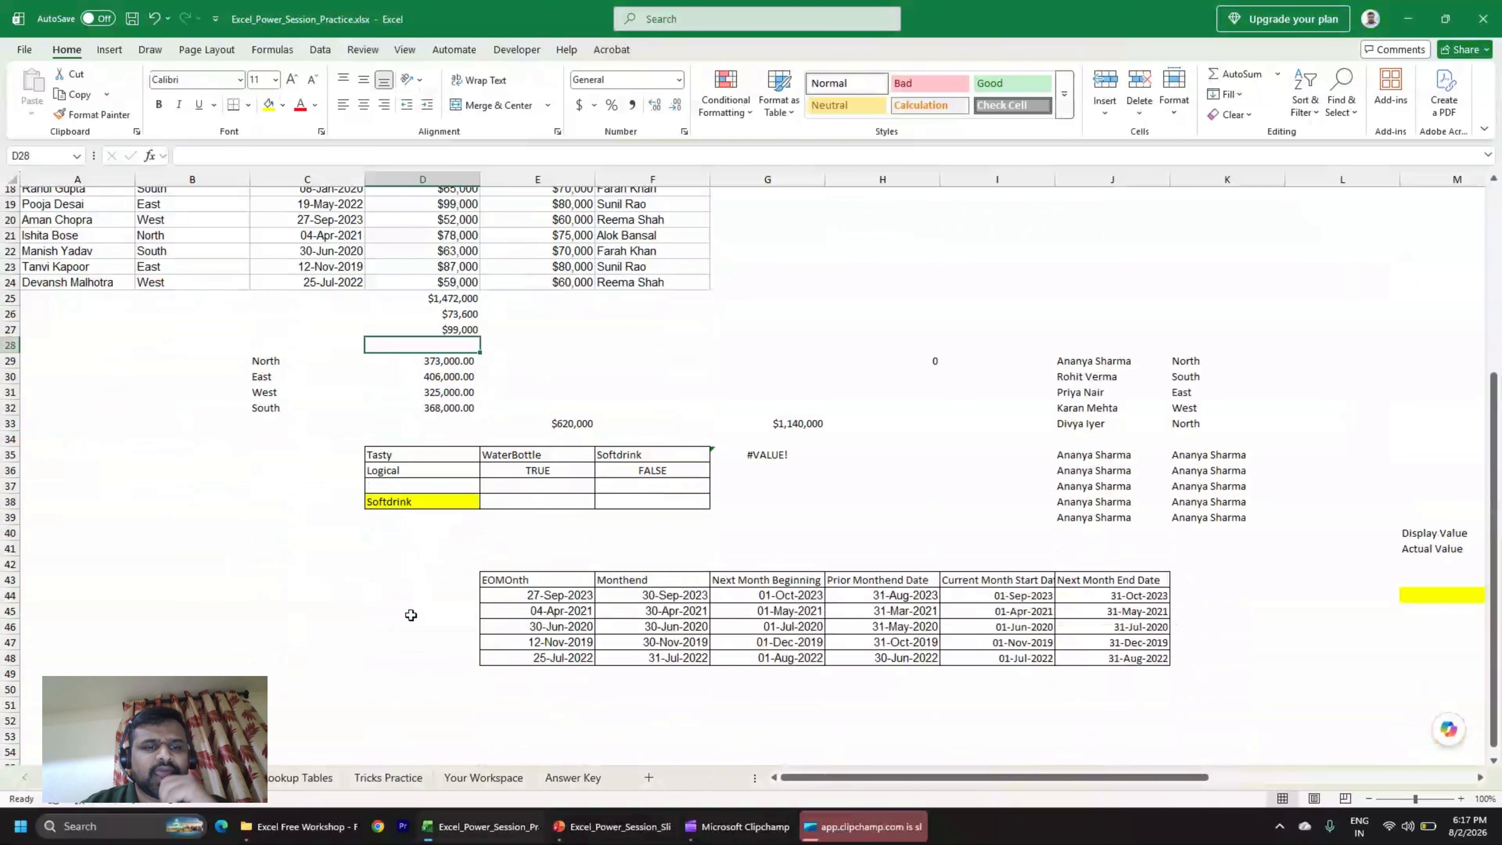
pyautogui.click(396, 459)
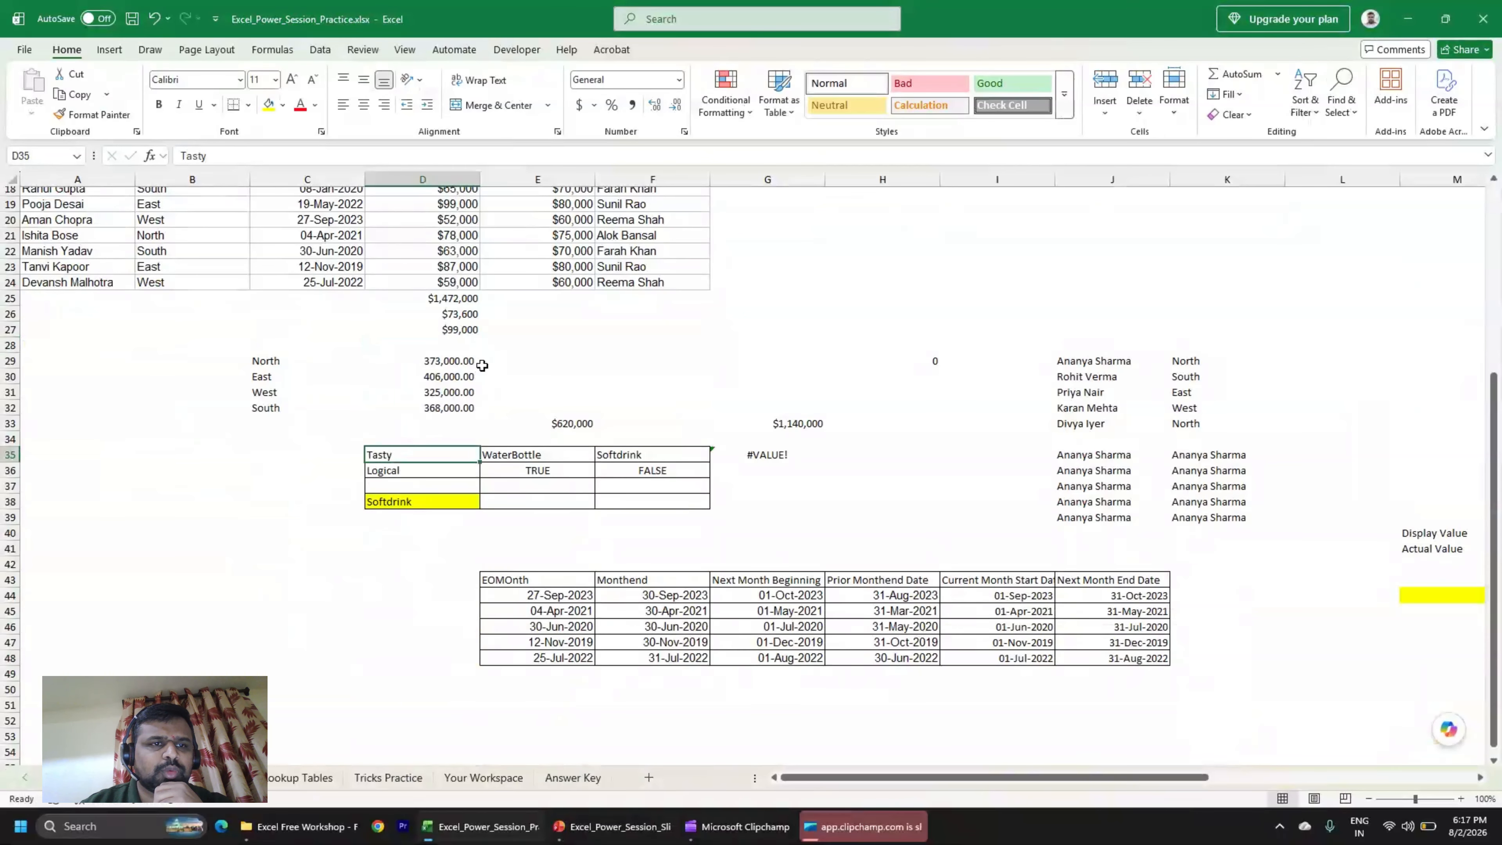
pyautogui.click(283, 105)
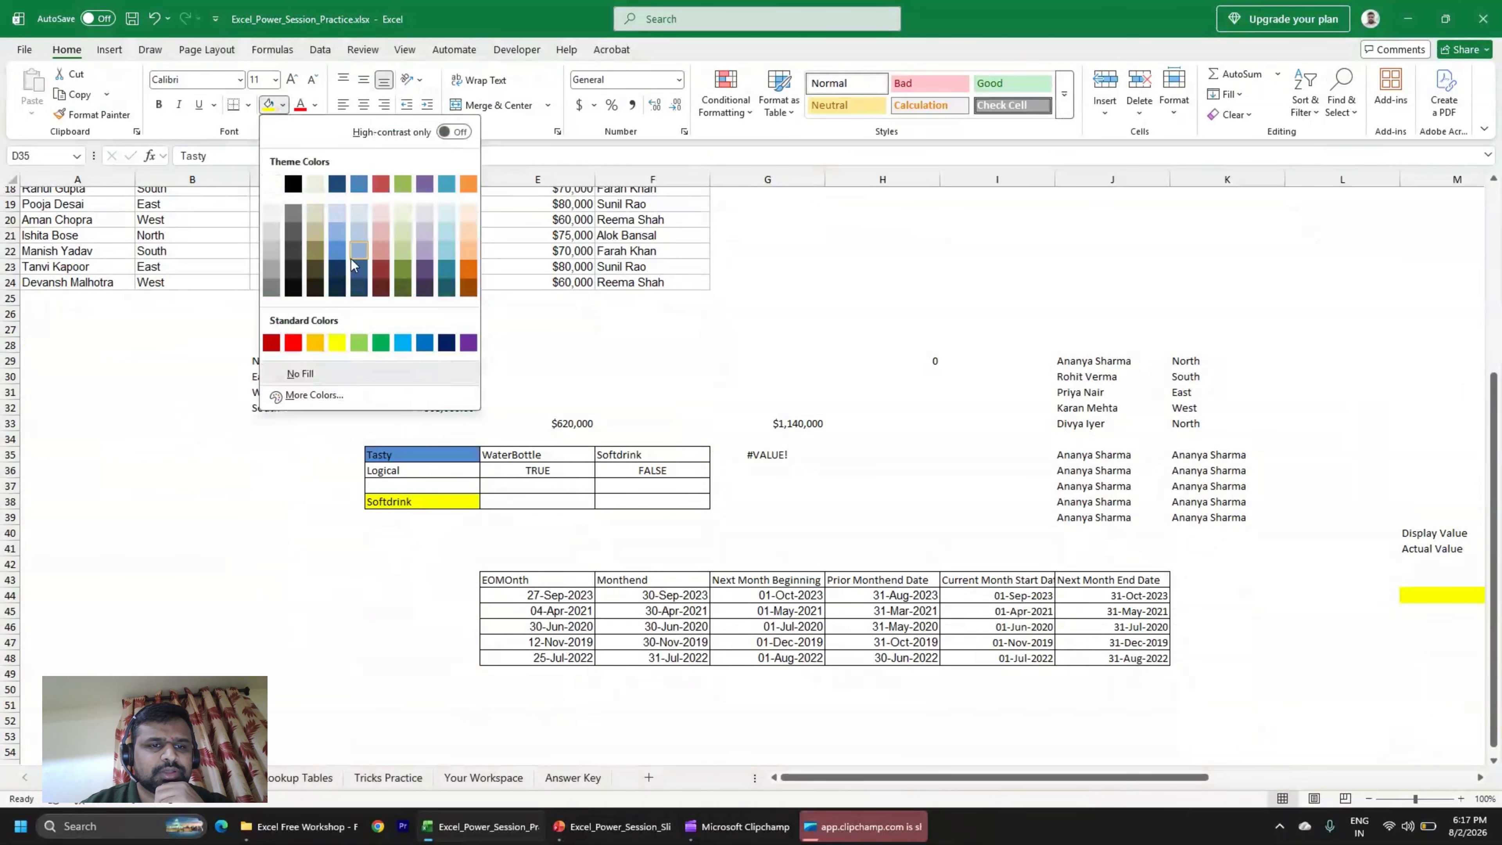
pyautogui.click(446, 183)
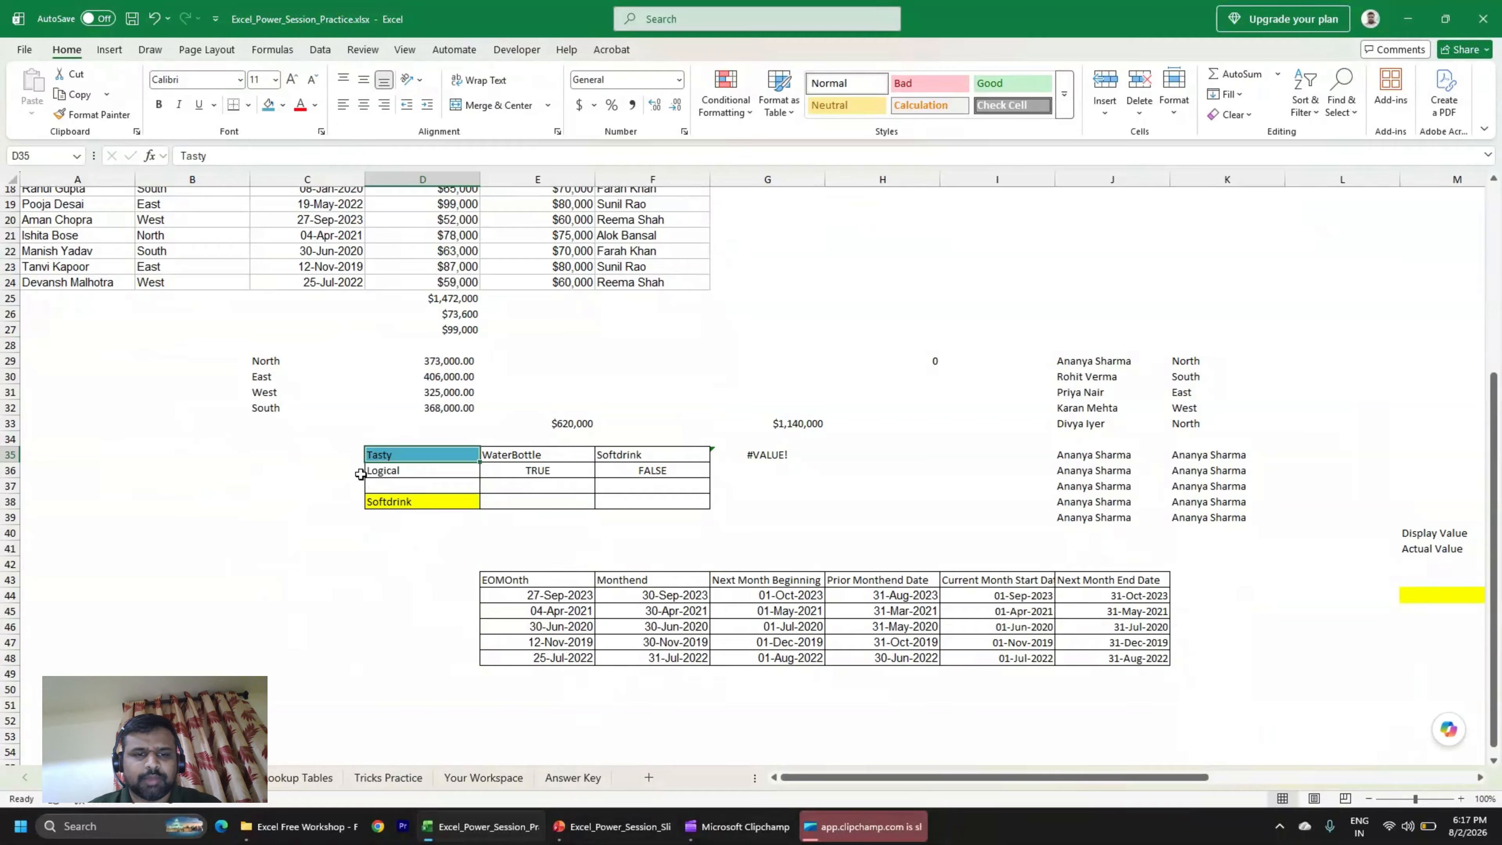
pyautogui.press('Right')
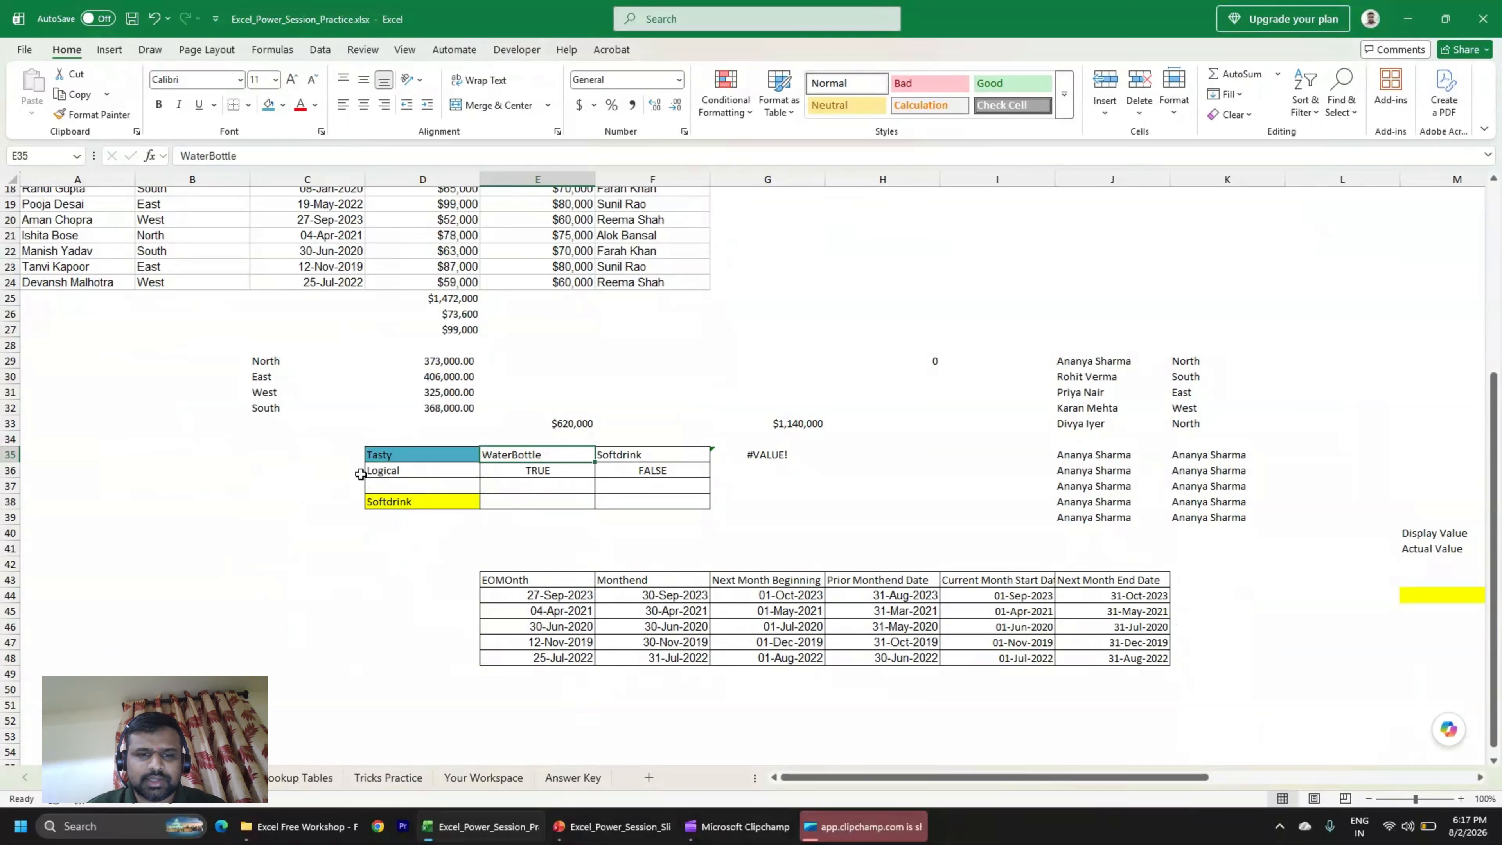
pyautogui.press('Right')
pyautogui.press('Left')
pyautogui.press('Left')
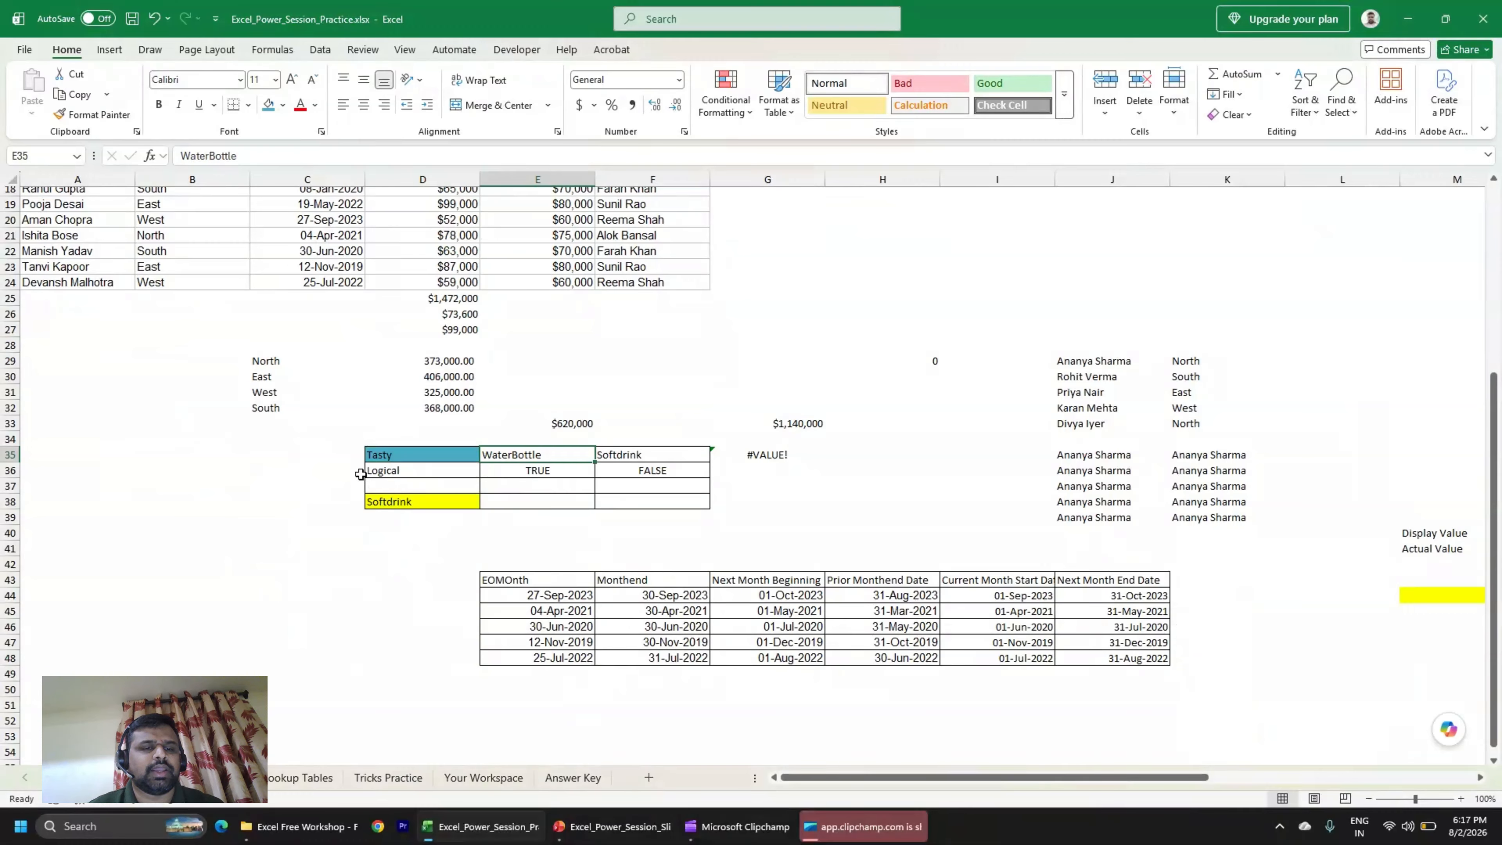
pyautogui.write('tHIR')
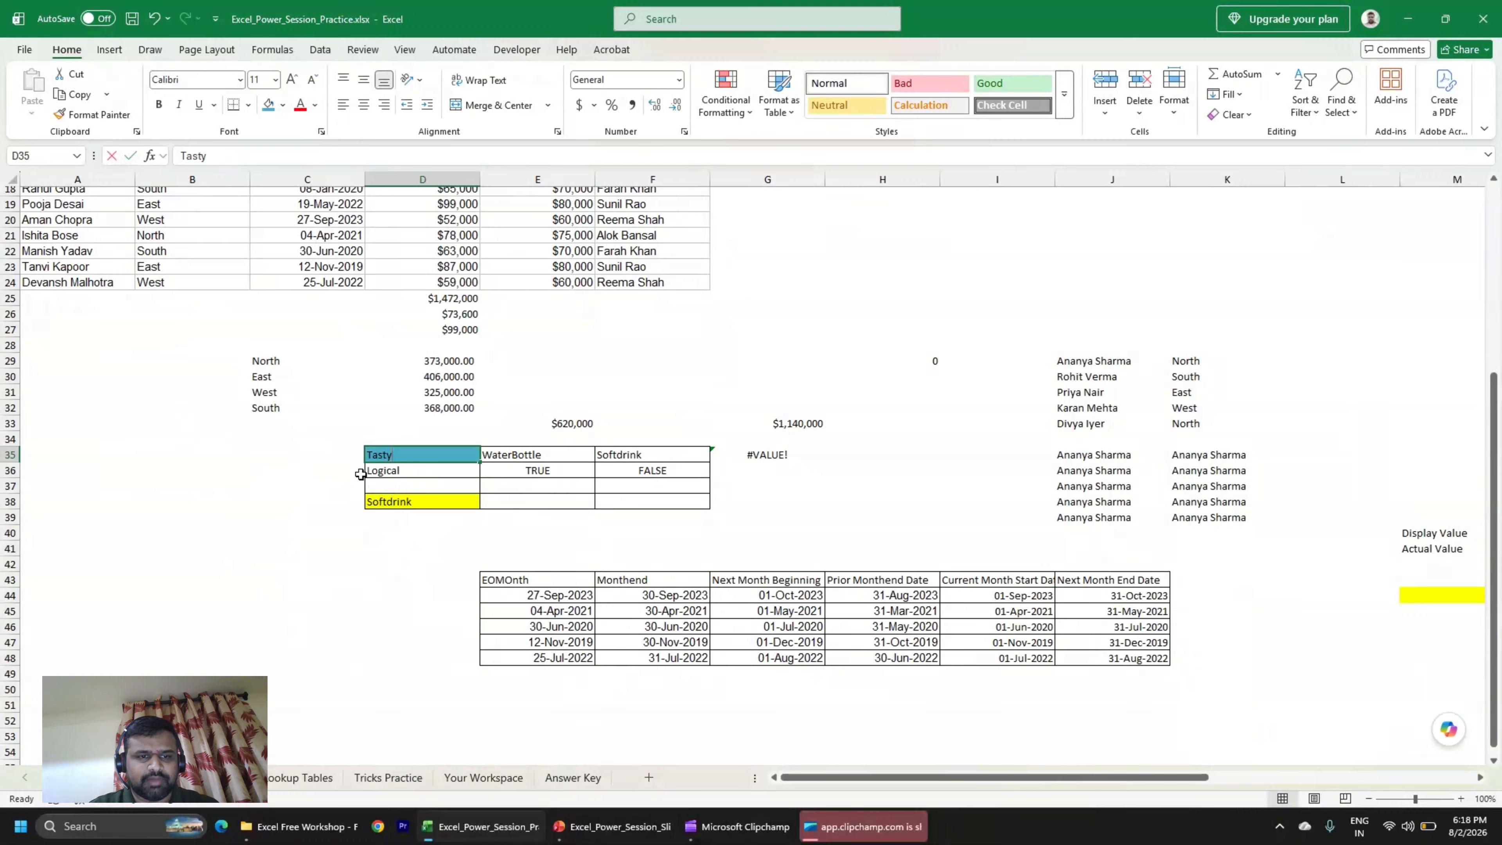
pyautogui.press('capslock')
pyautogui.press('BackSpace')
pyautogui.press('BackSpace')
pyautogui.press('BackSpace')
pyautogui.press('BackSpace')
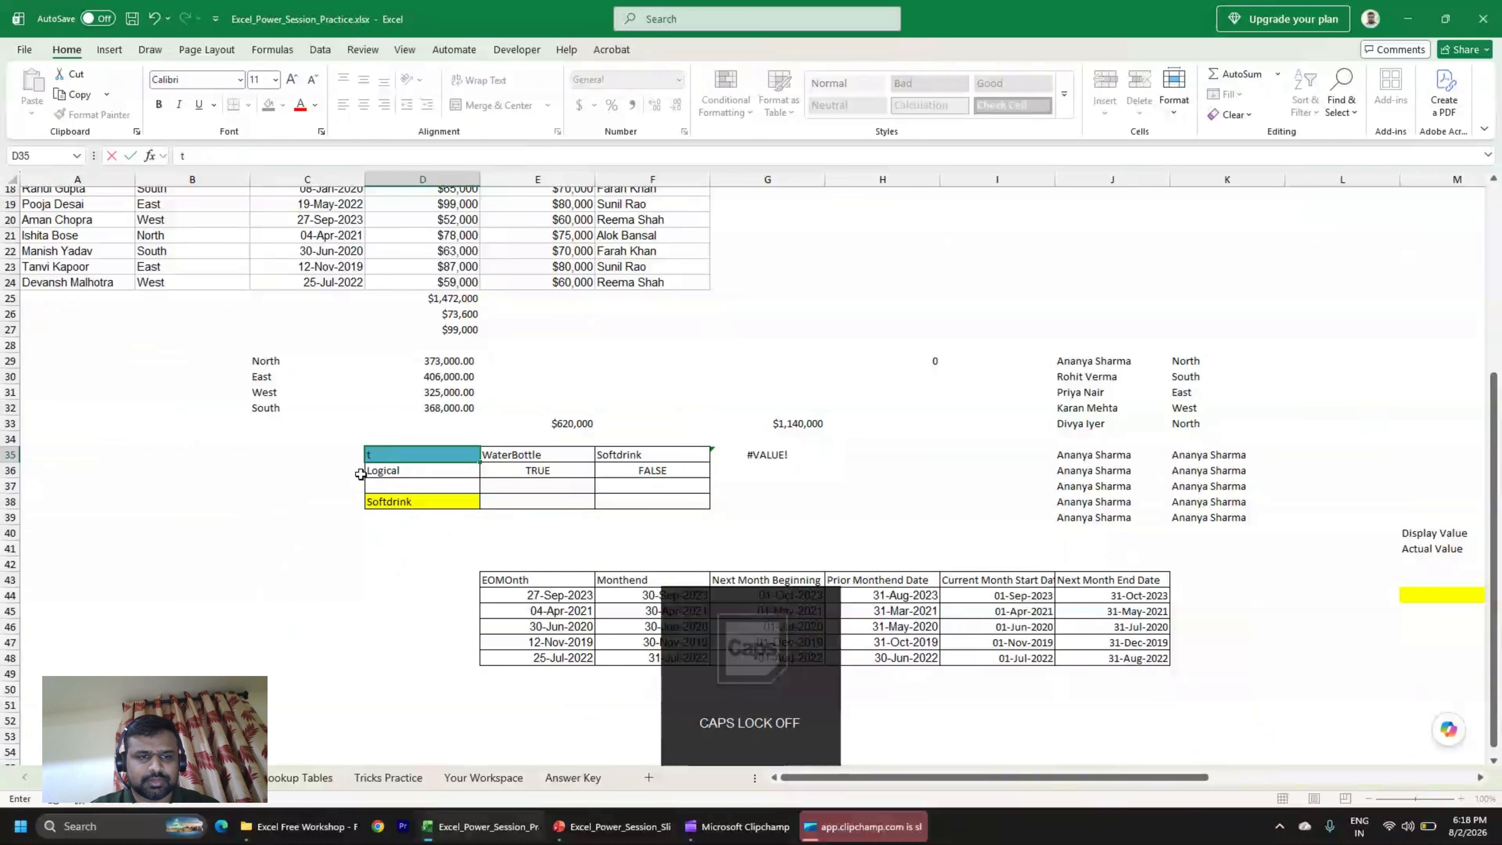
# Set cell D35 to Thirsty and check the IF formula in the yellow cell D38.
pyautogui.write('Thisr')
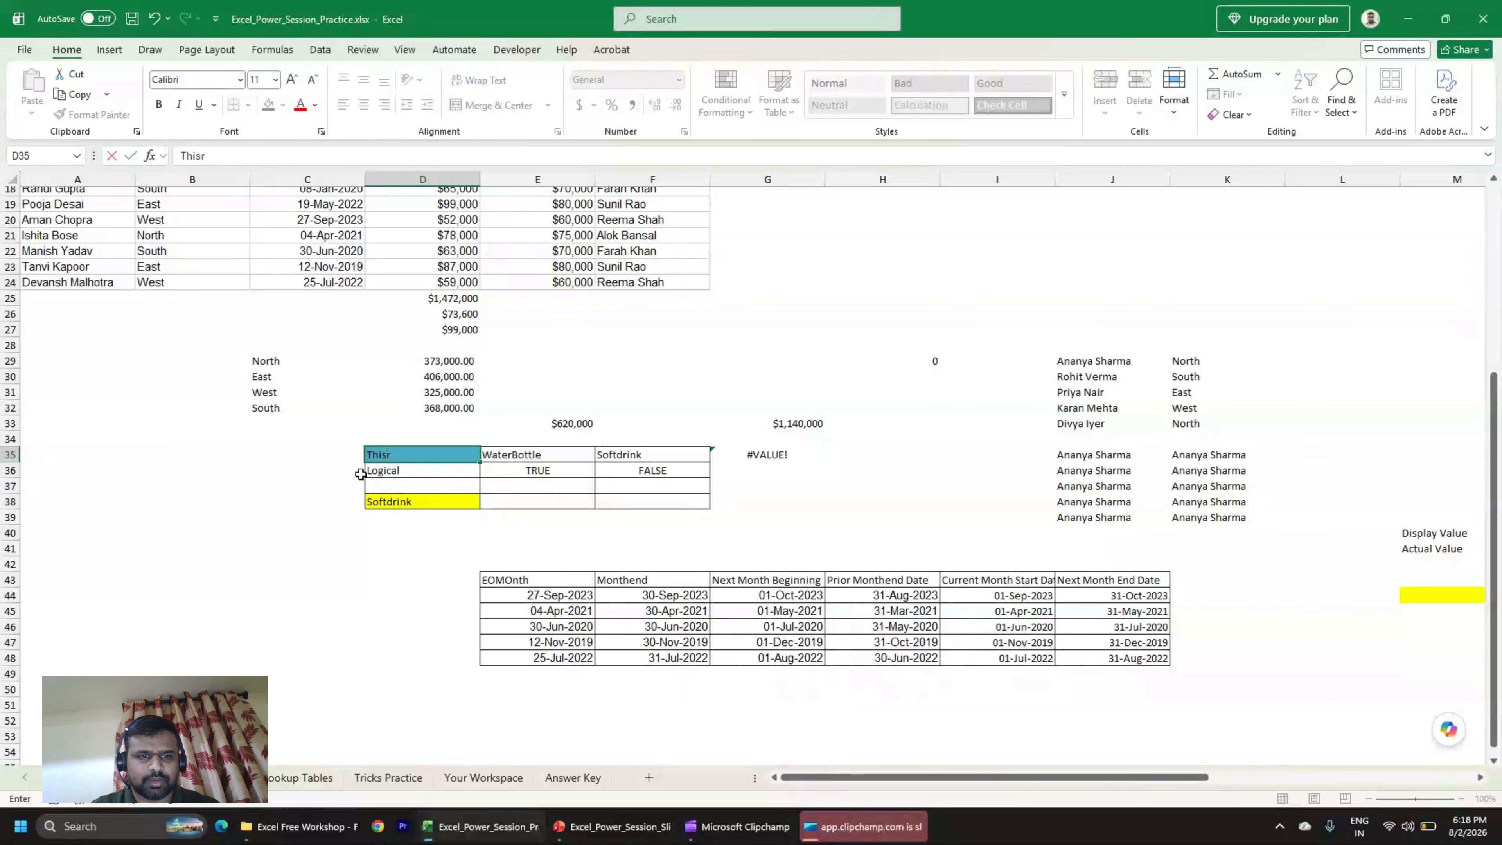
pyautogui.write('ty')
pyautogui.hotkey('ctrl', 'Return')
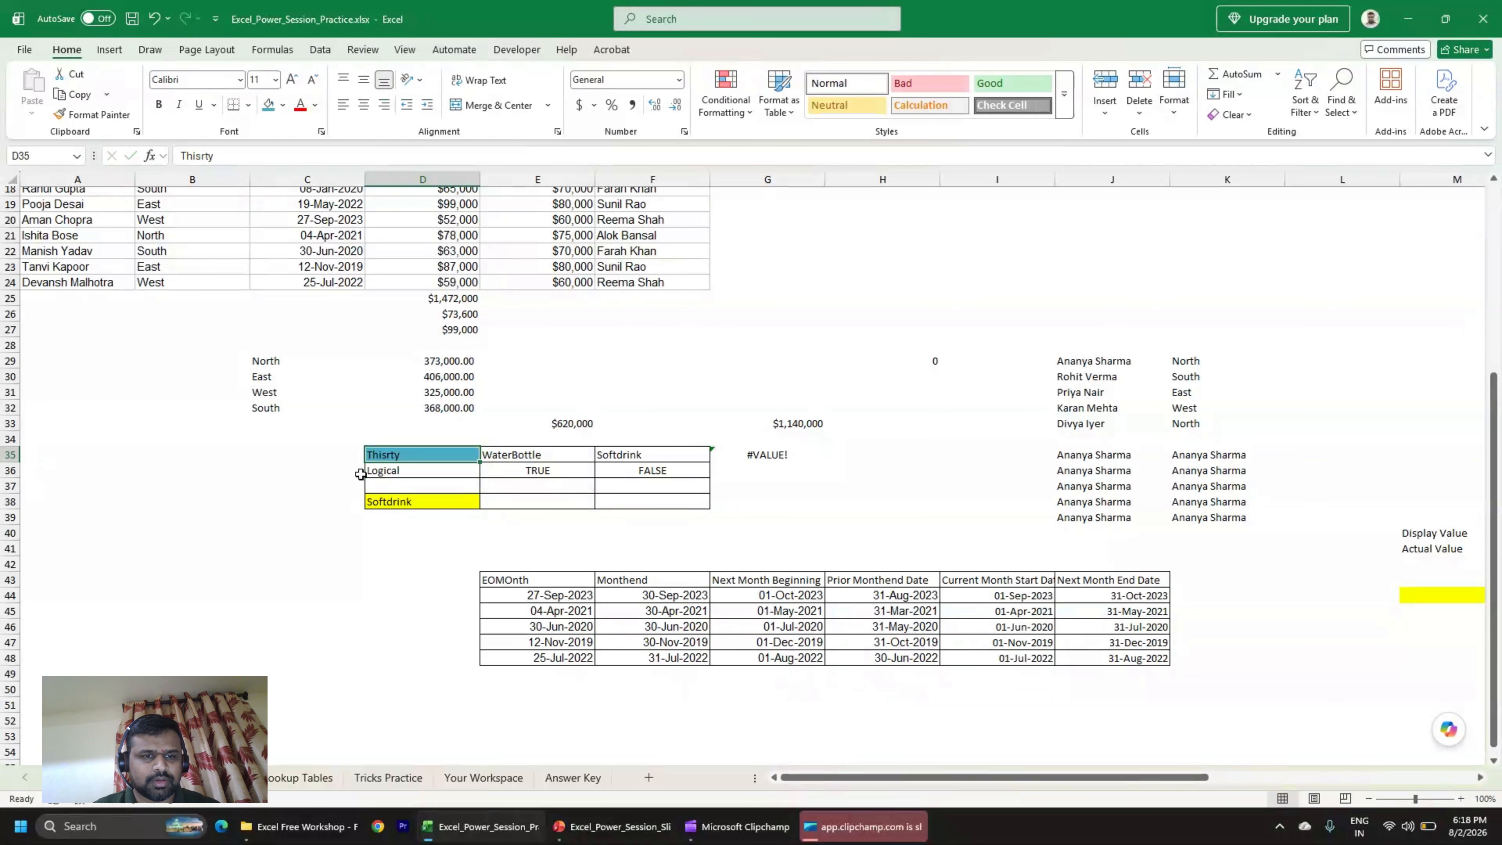
pyautogui.press('F2')
pyautogui.press('Left')
pyautogui.press('Left')
pyautogui.press('Left')
pyautogui.press('BackSpace')
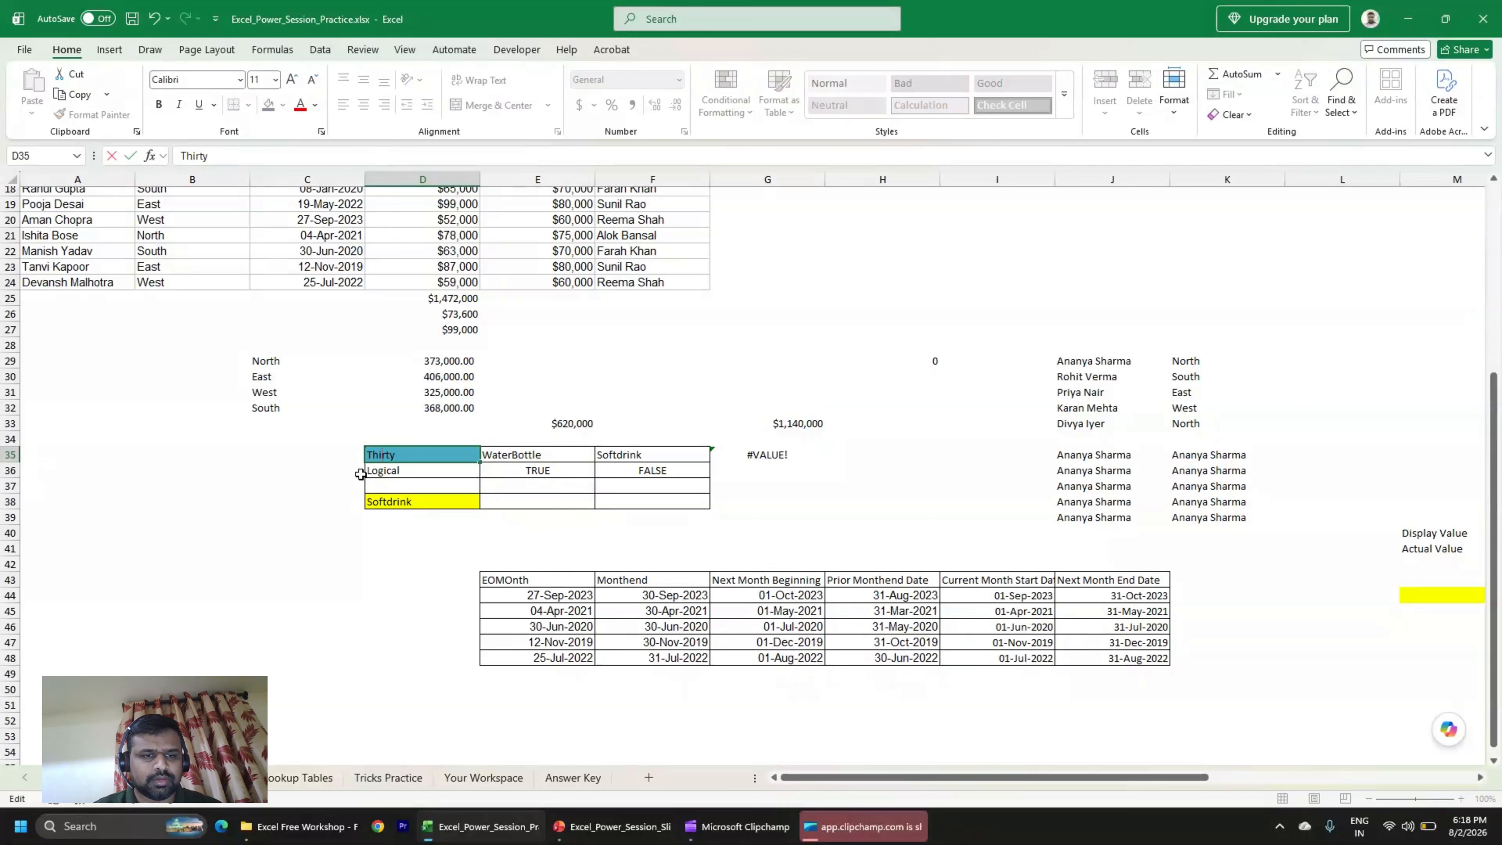
pyautogui.write('s')
pyautogui.hotkey('ctrl', 'Return')
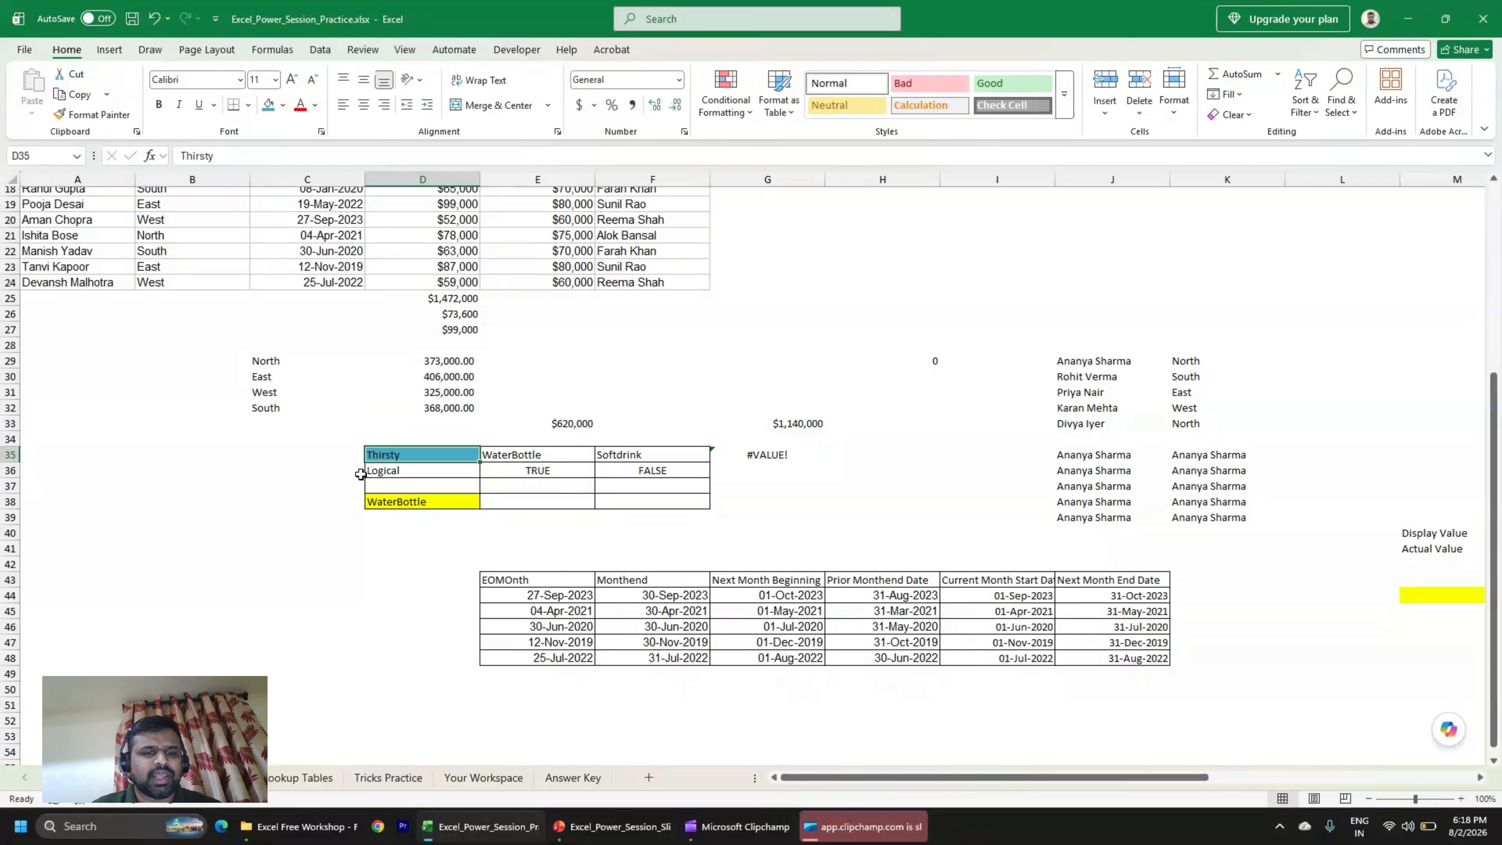
pyautogui.press('Down')
pyautogui.press('Down')
pyautogui.press('Down')
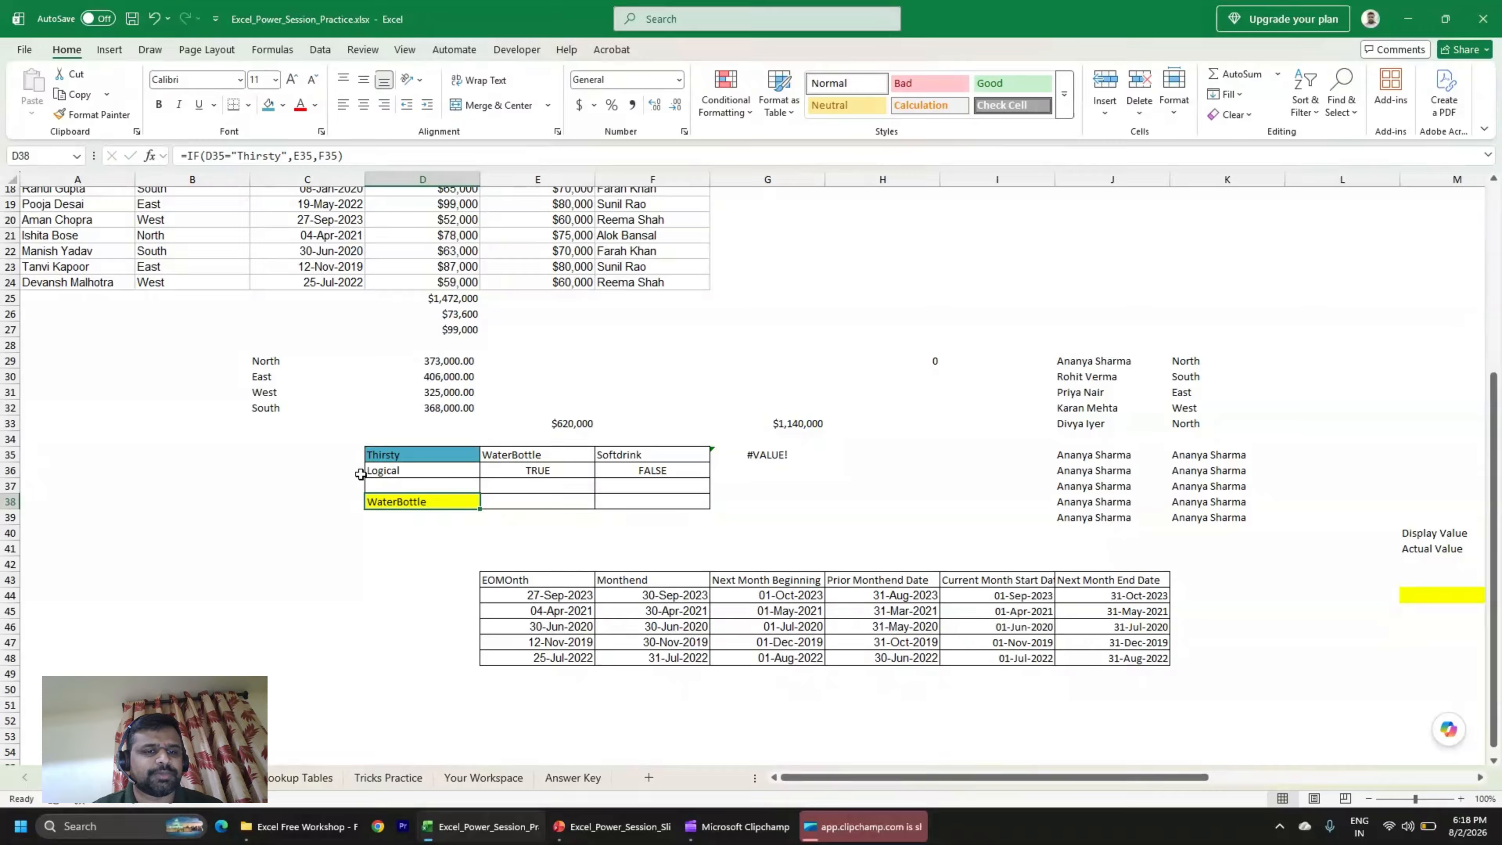
# Change cell D35 to Tasty and check the result of the IF formula in D38.
pyautogui.press('Up')
pyautogui.press('Up')
pyautogui.press('Up')
pyautogui.write('Ta')
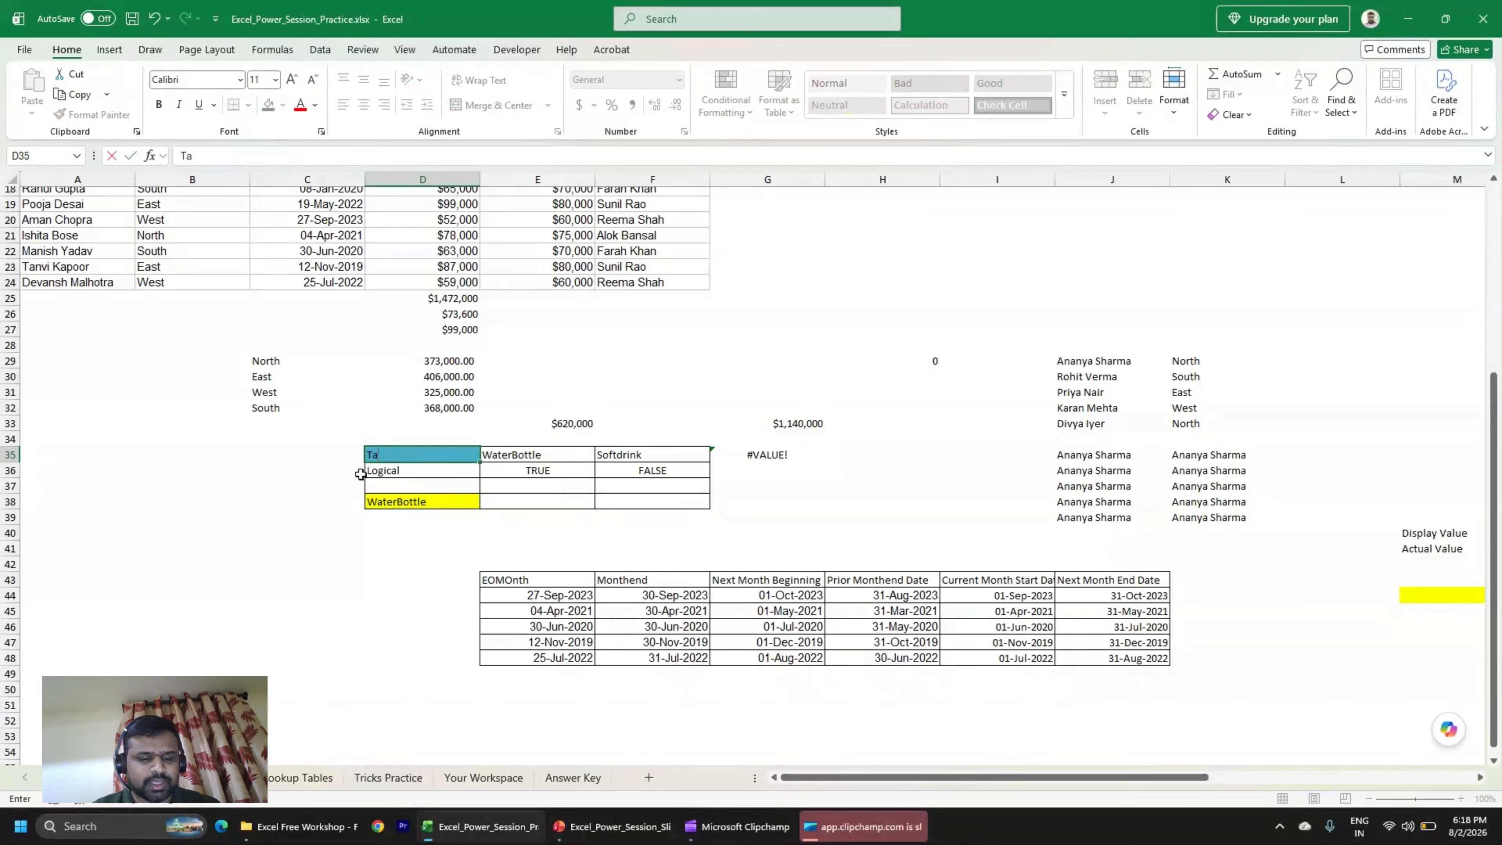
pyautogui.write('sty')
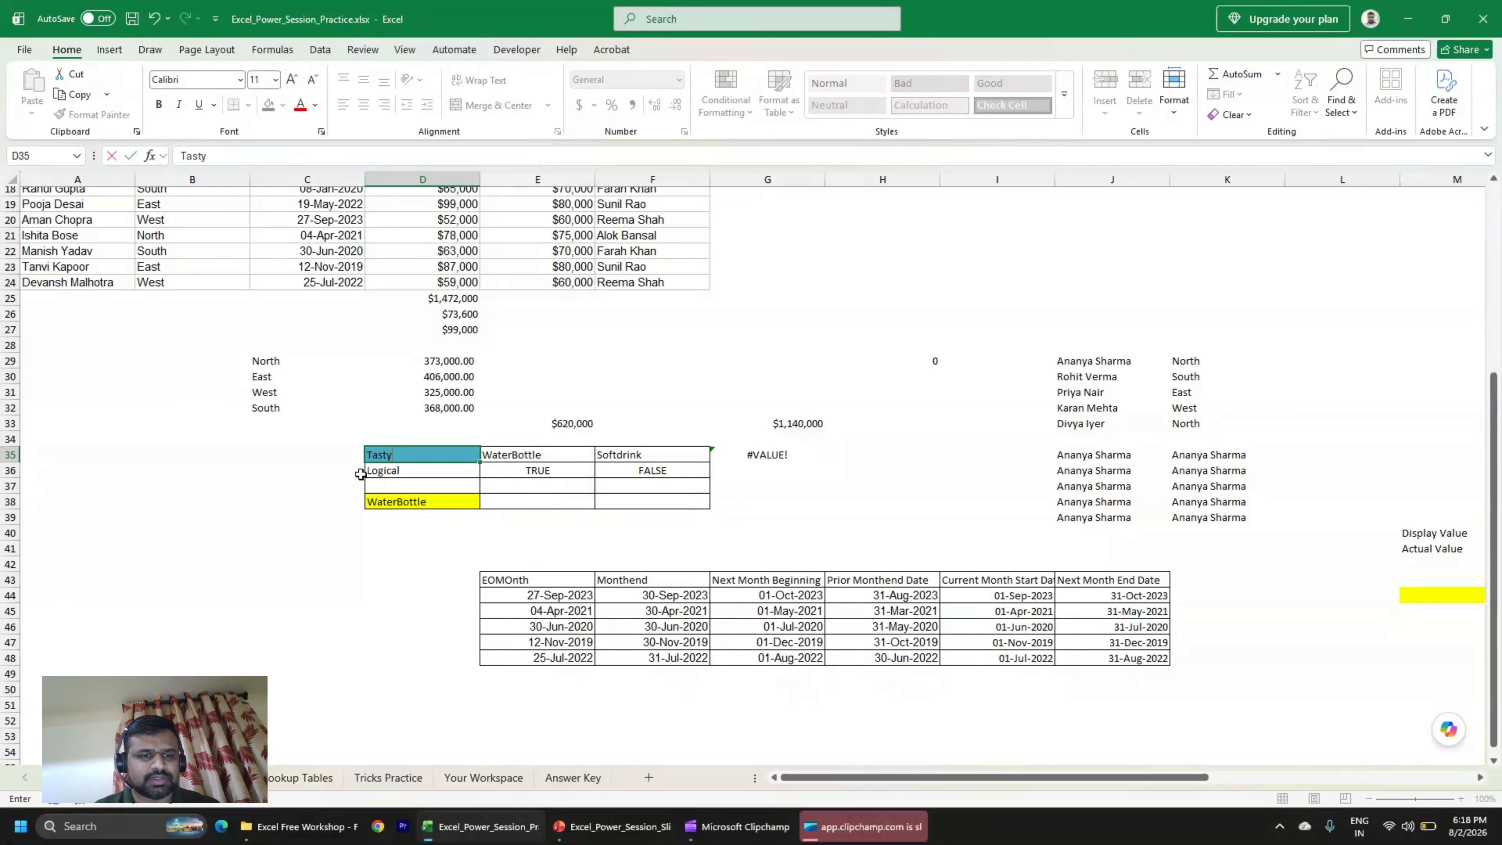
pyautogui.press('Return')
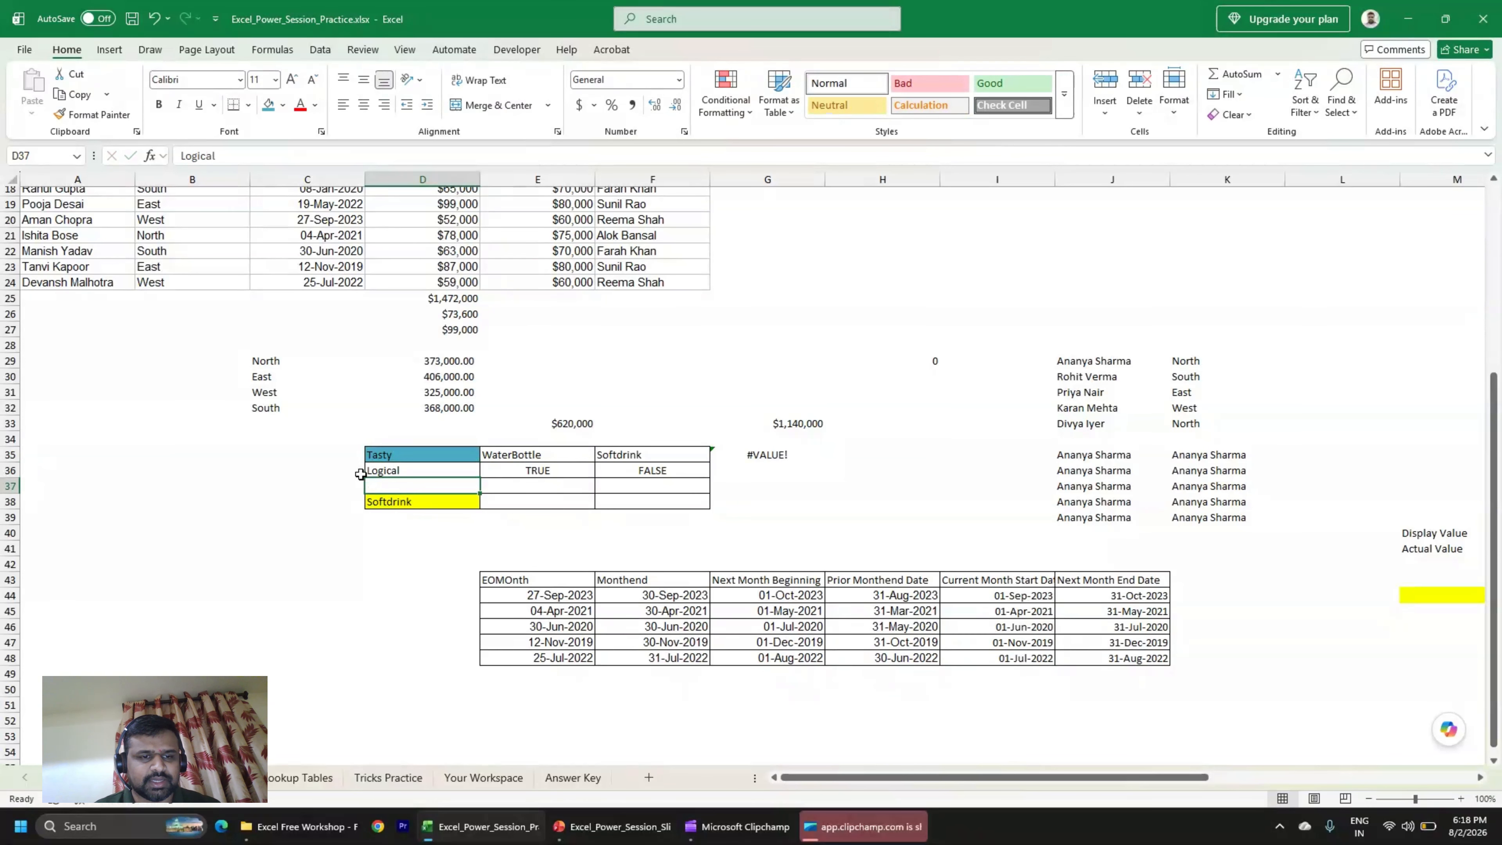
pyautogui.press('Down')
pyautogui.press('Down')
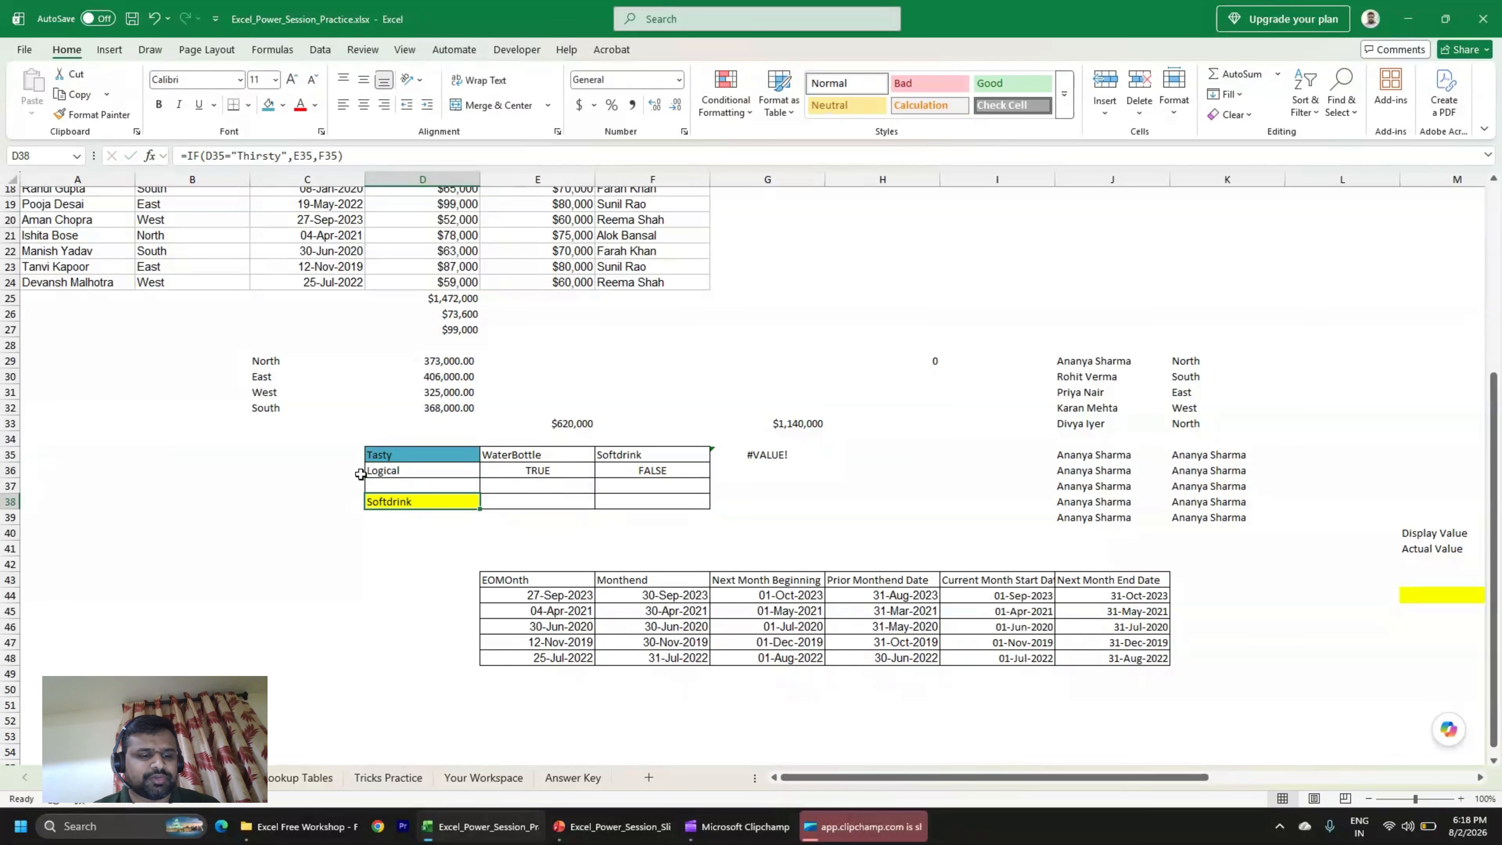
# Examine the logical test D35="Thirsty" inside the IF formula in D38 by highlighting its parts and the whole test.
pyautogui.press('F2')
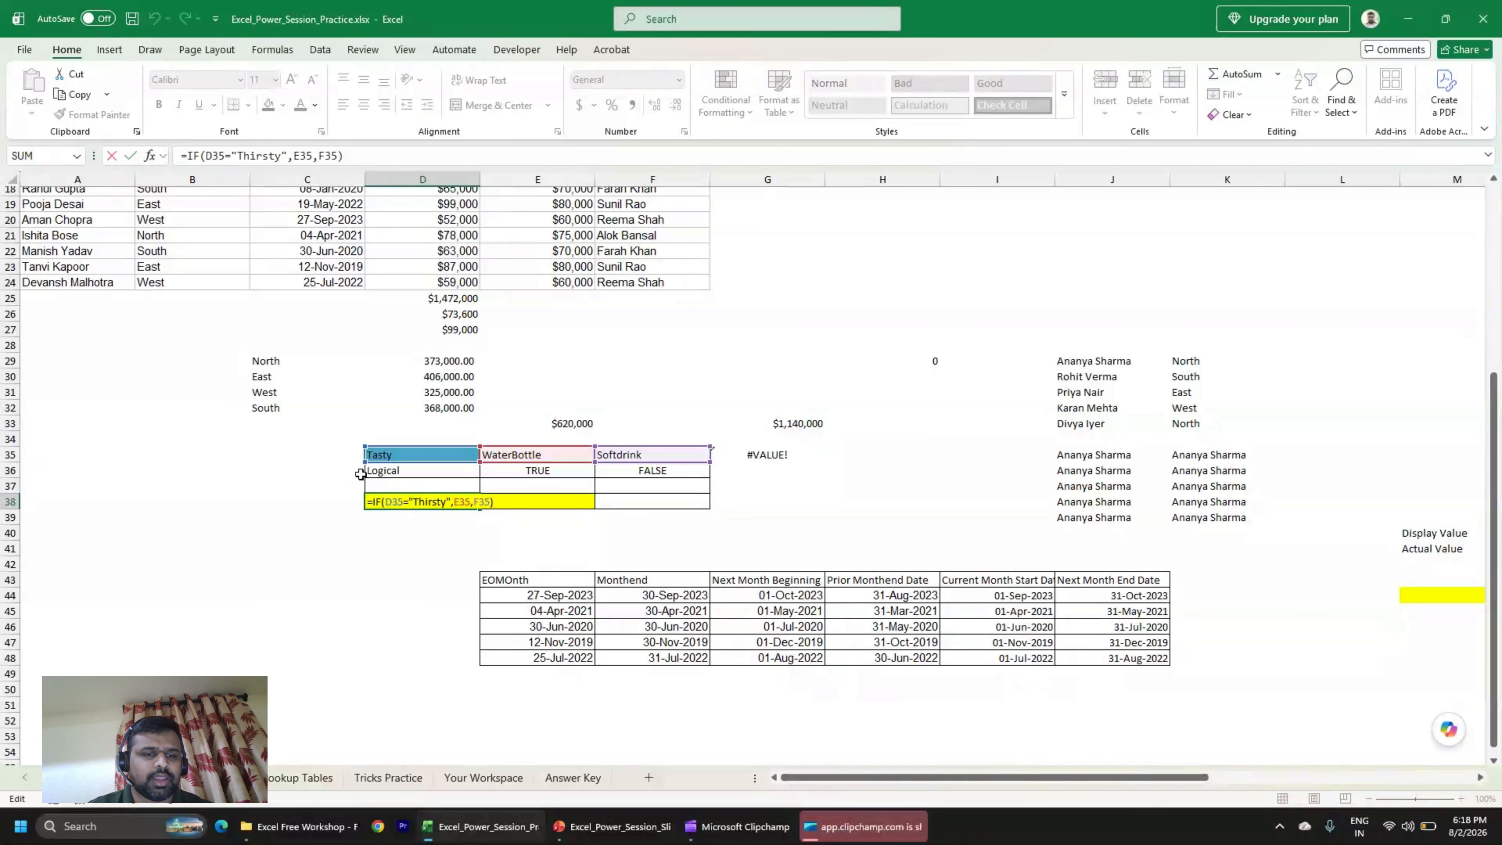
pyautogui.doubleClick(390, 502)
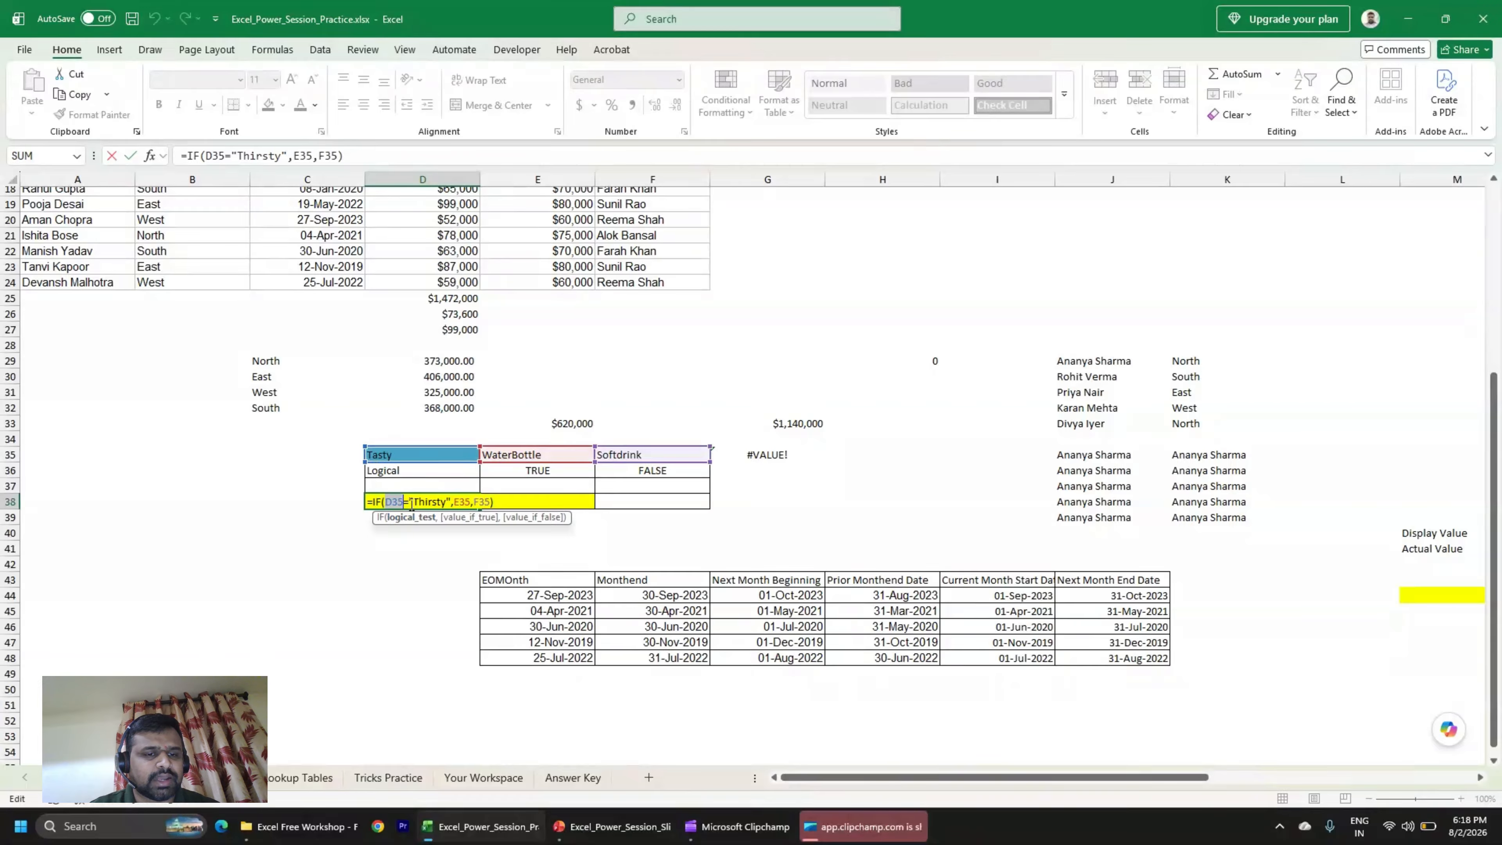
pyautogui.moveTo(416, 501); pyautogui.dragTo(448, 501)
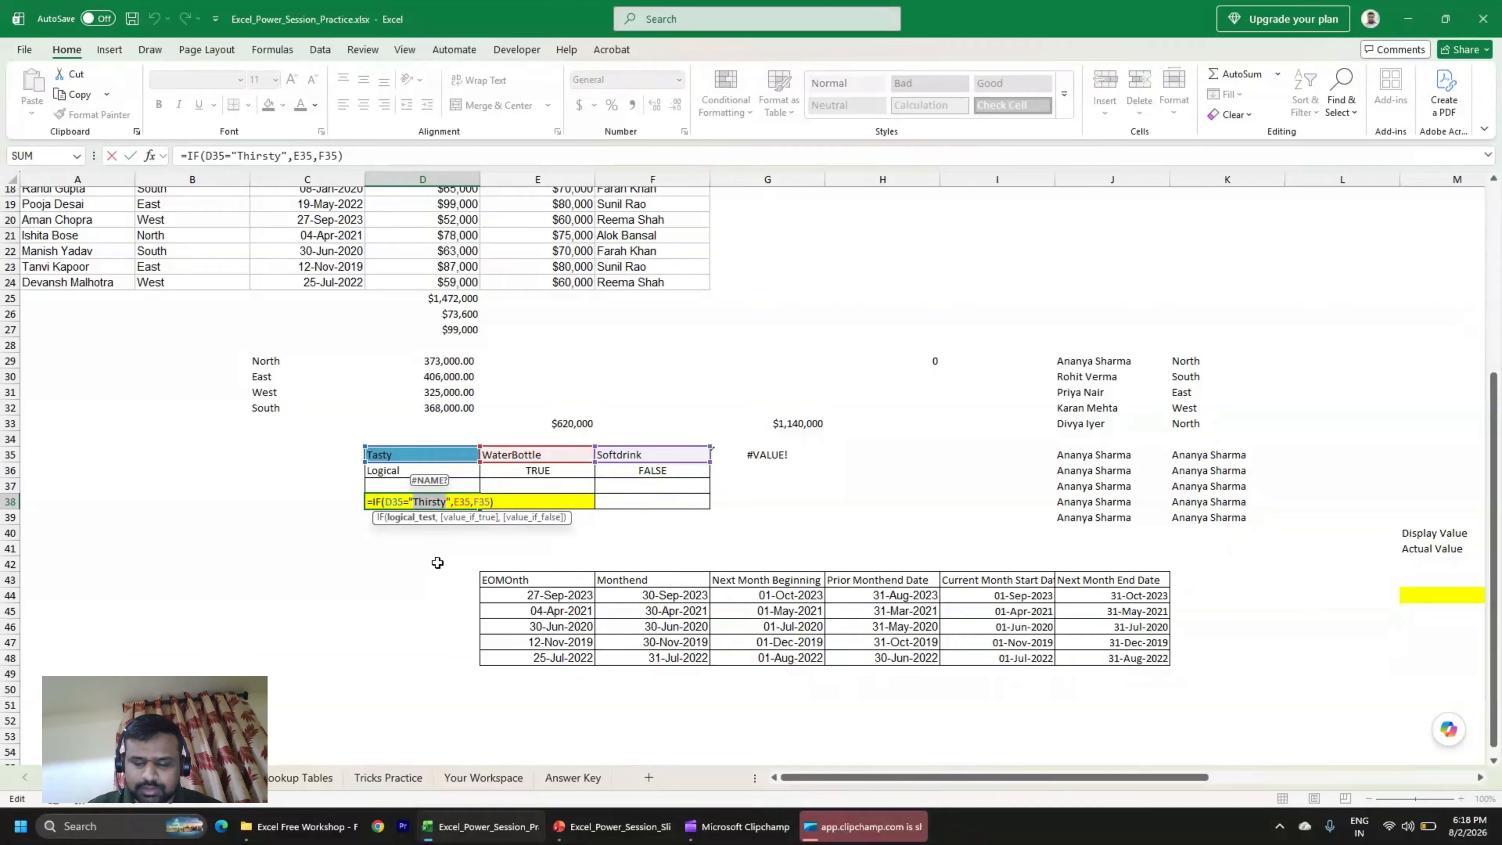
pyautogui.press('Right')
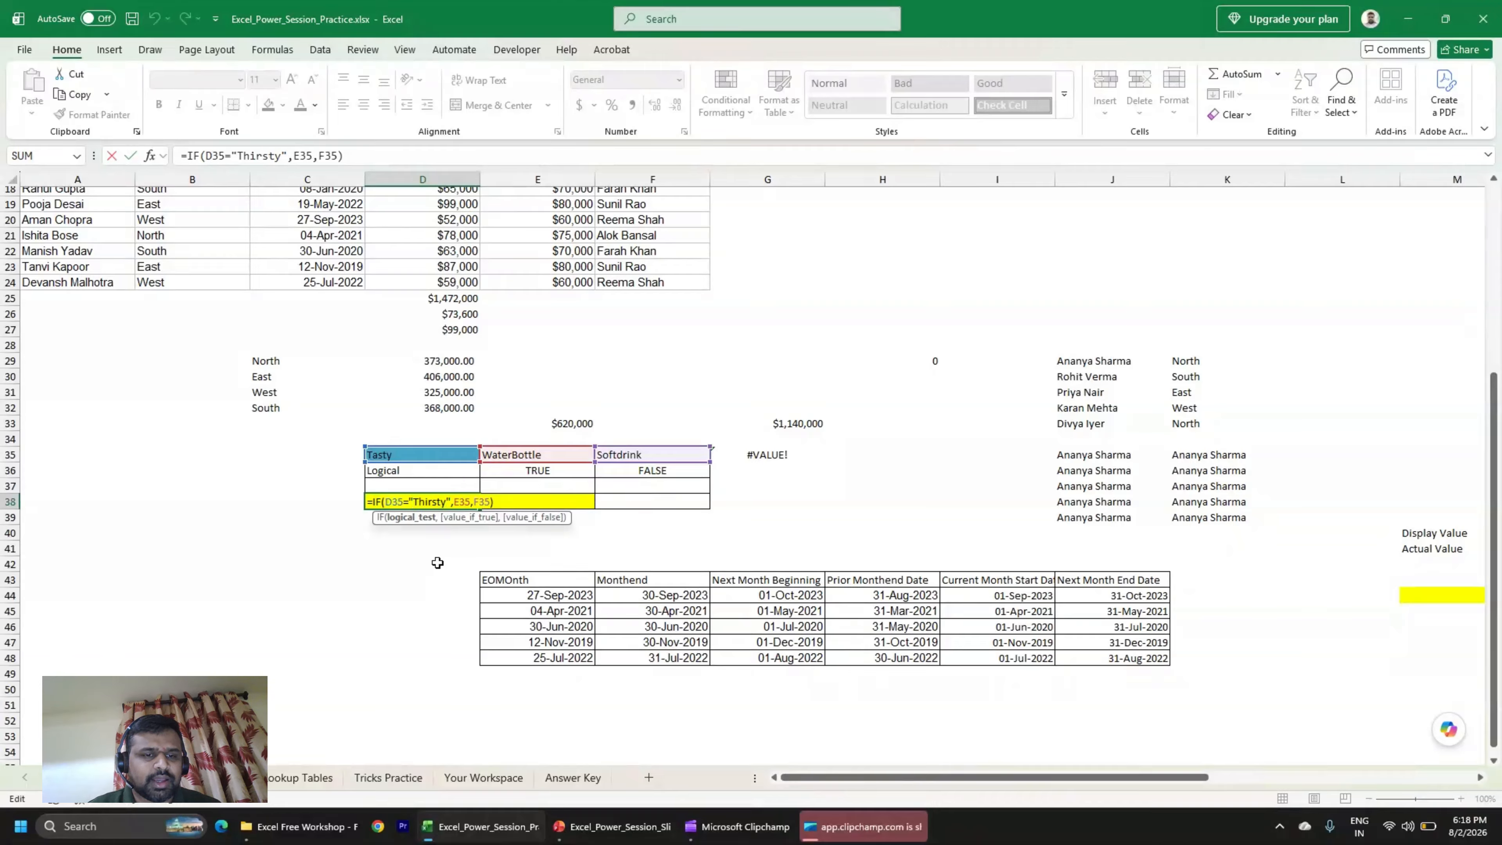
pyautogui.hotkey('ctrl', 'shift', 'Left')
pyautogui.hotkey('shift', 'Left')
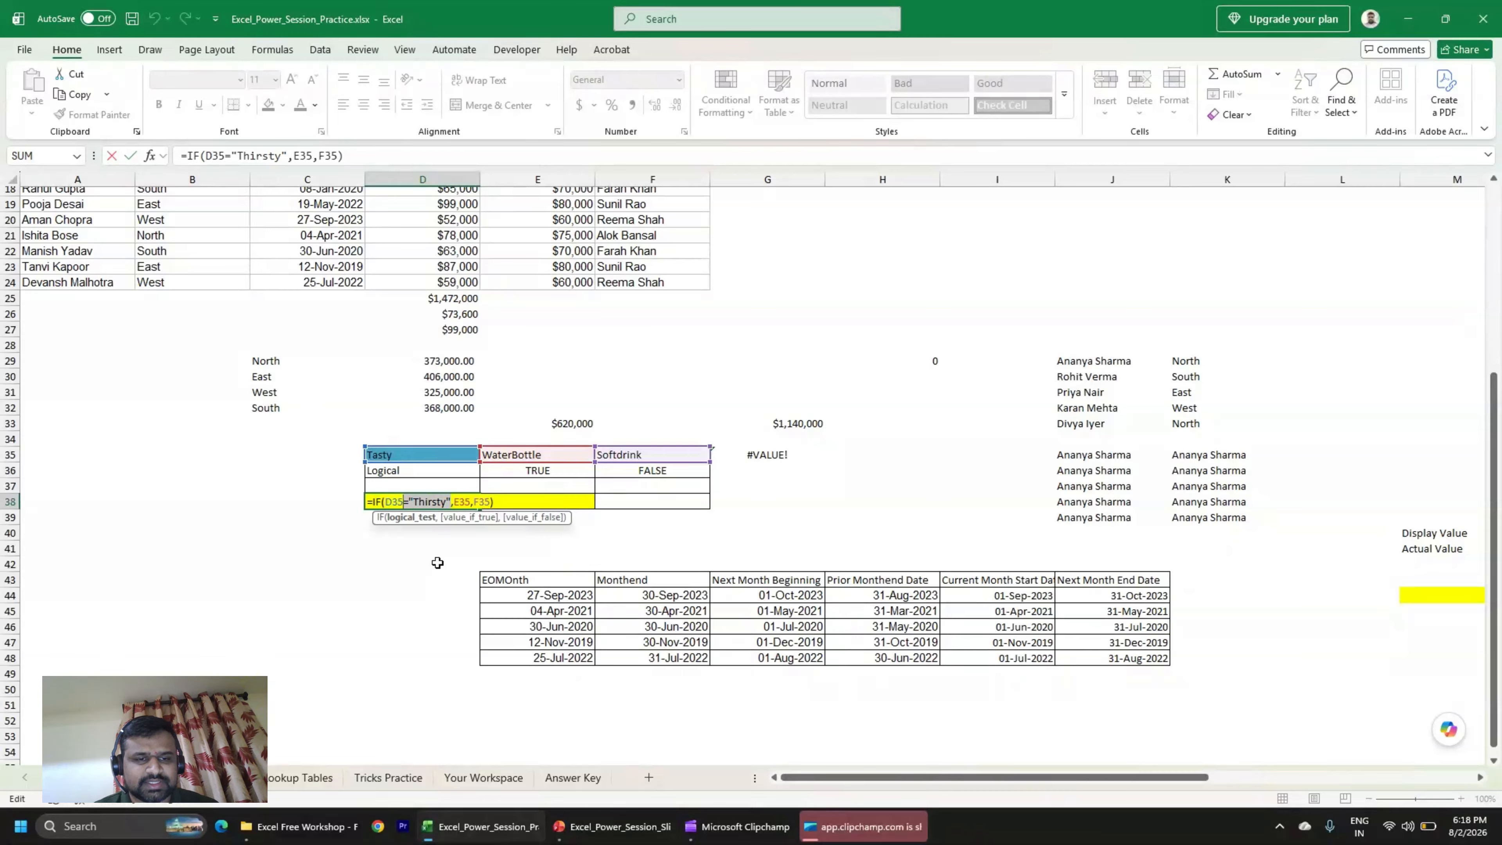
pyautogui.hotkey('shift', 'Left')
pyautogui.hotkey('shift', 'Left')
pyautogui.hotkey('shift', 'Left')
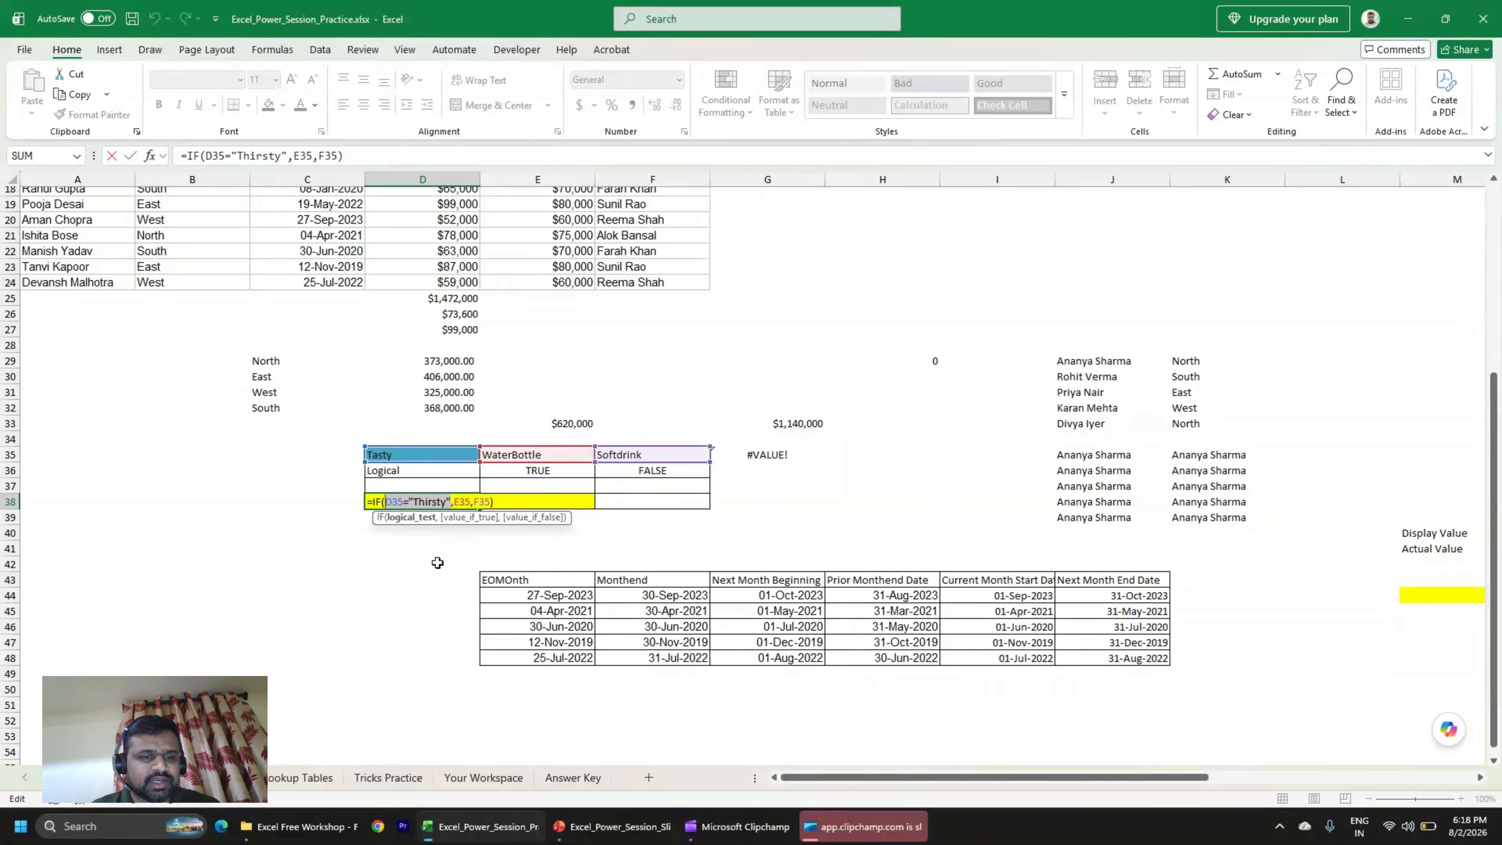
pyautogui.hotkey('shift', 'Right')
pyautogui.hotkey('shift', 'Right')
pyautogui.hotkey('shift', 'Right')
pyautogui.hotkey('shift', 'Right')
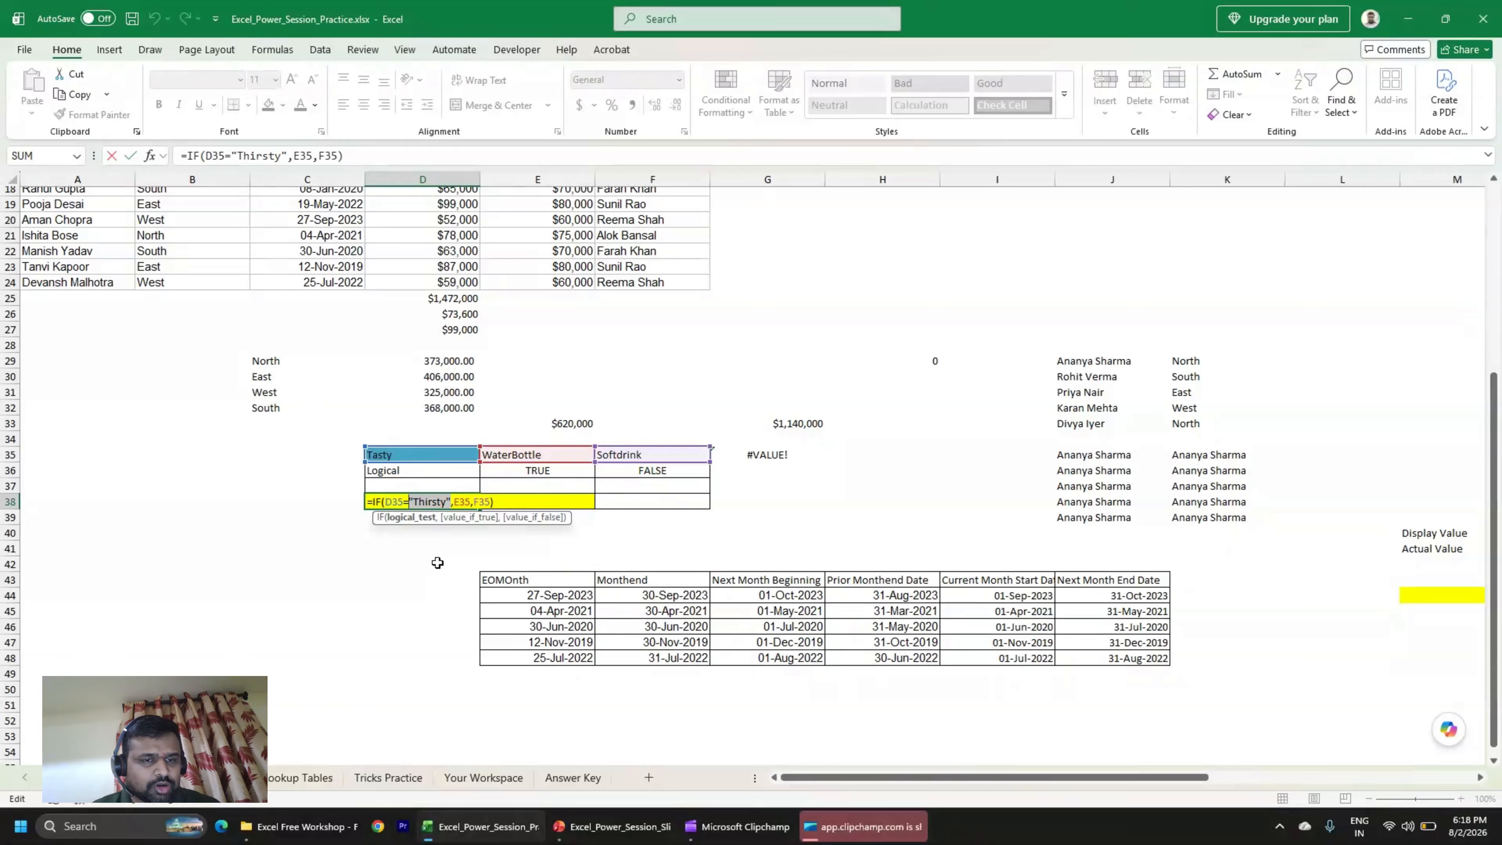
pyautogui.hotkey('shift', 'Left')
pyautogui.hotkey('shift', 'Left')
pyautogui.hotkey('shift', 'Left')
pyautogui.hotkey('shift', 'Left')
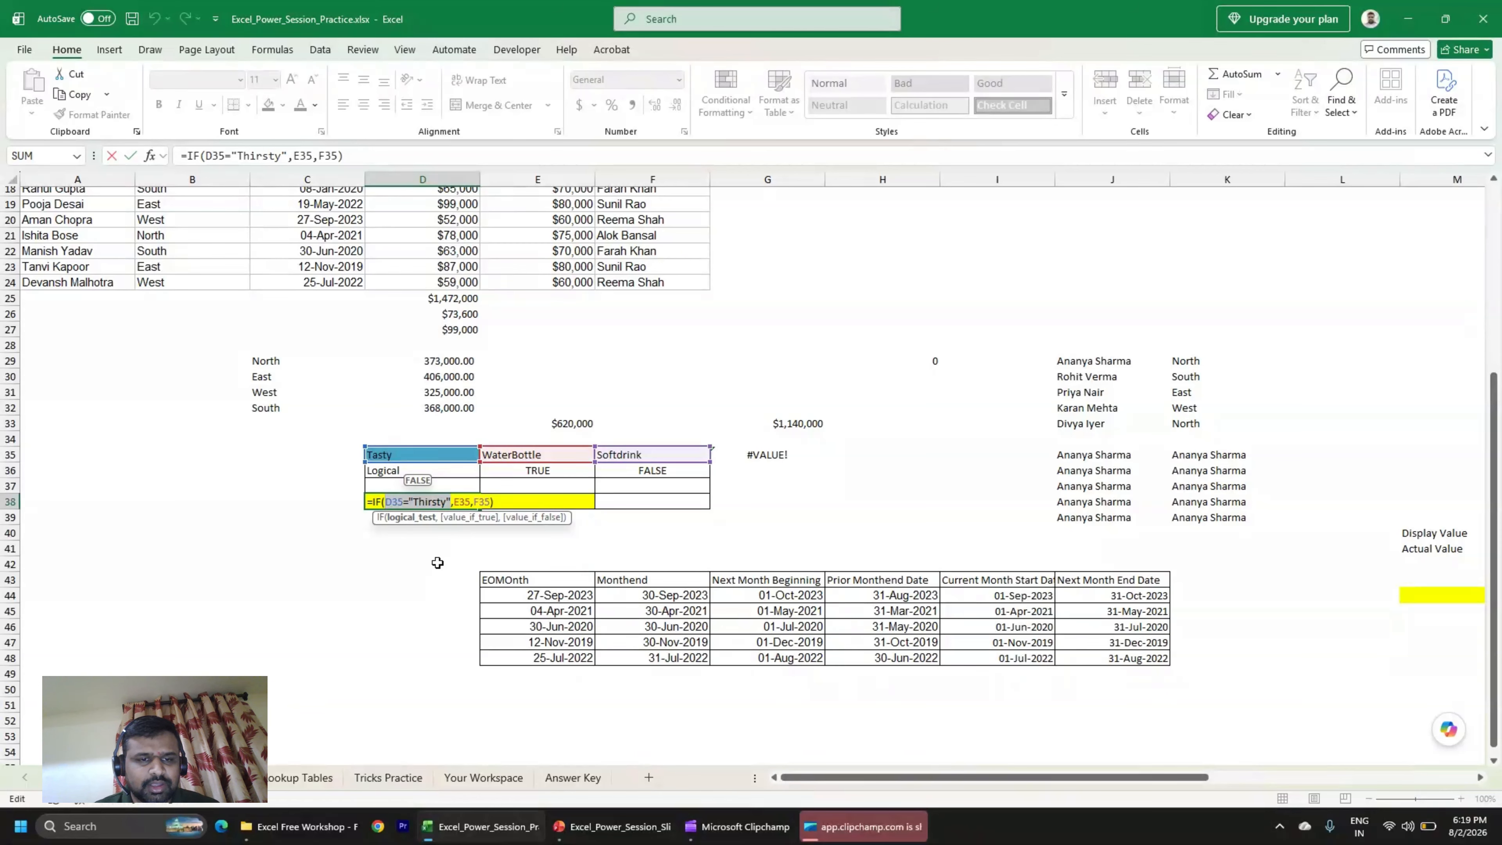
# Review the value_if_true and value_if_false arguments of the IF formula in D38, leaving the formula as it is.
pyautogui.press('Right')
pyautogui.press('Right')
pyautogui.press('Right')
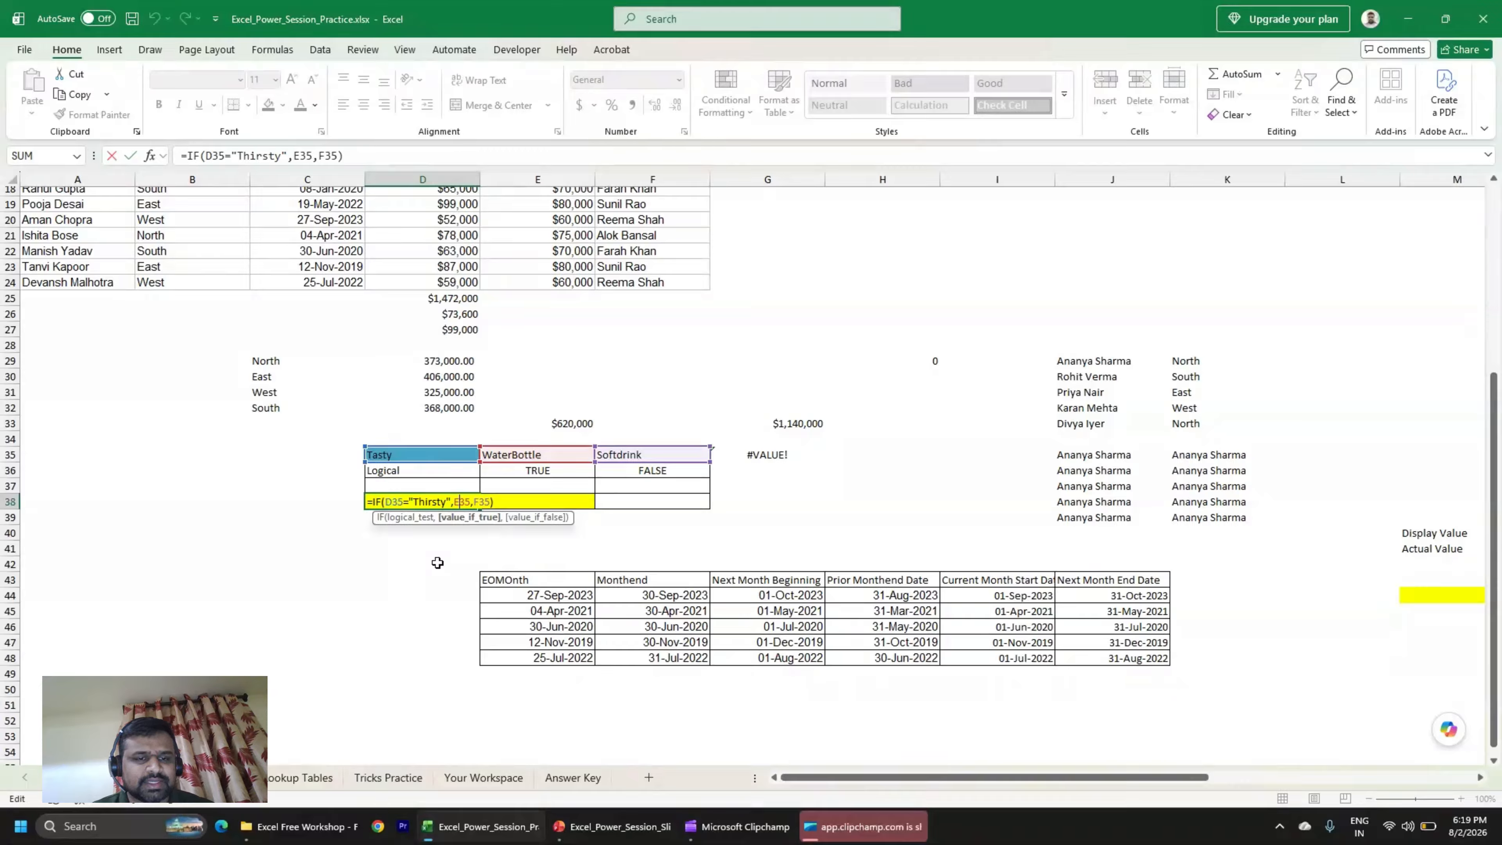
pyautogui.press('Right')
pyautogui.press('Right')
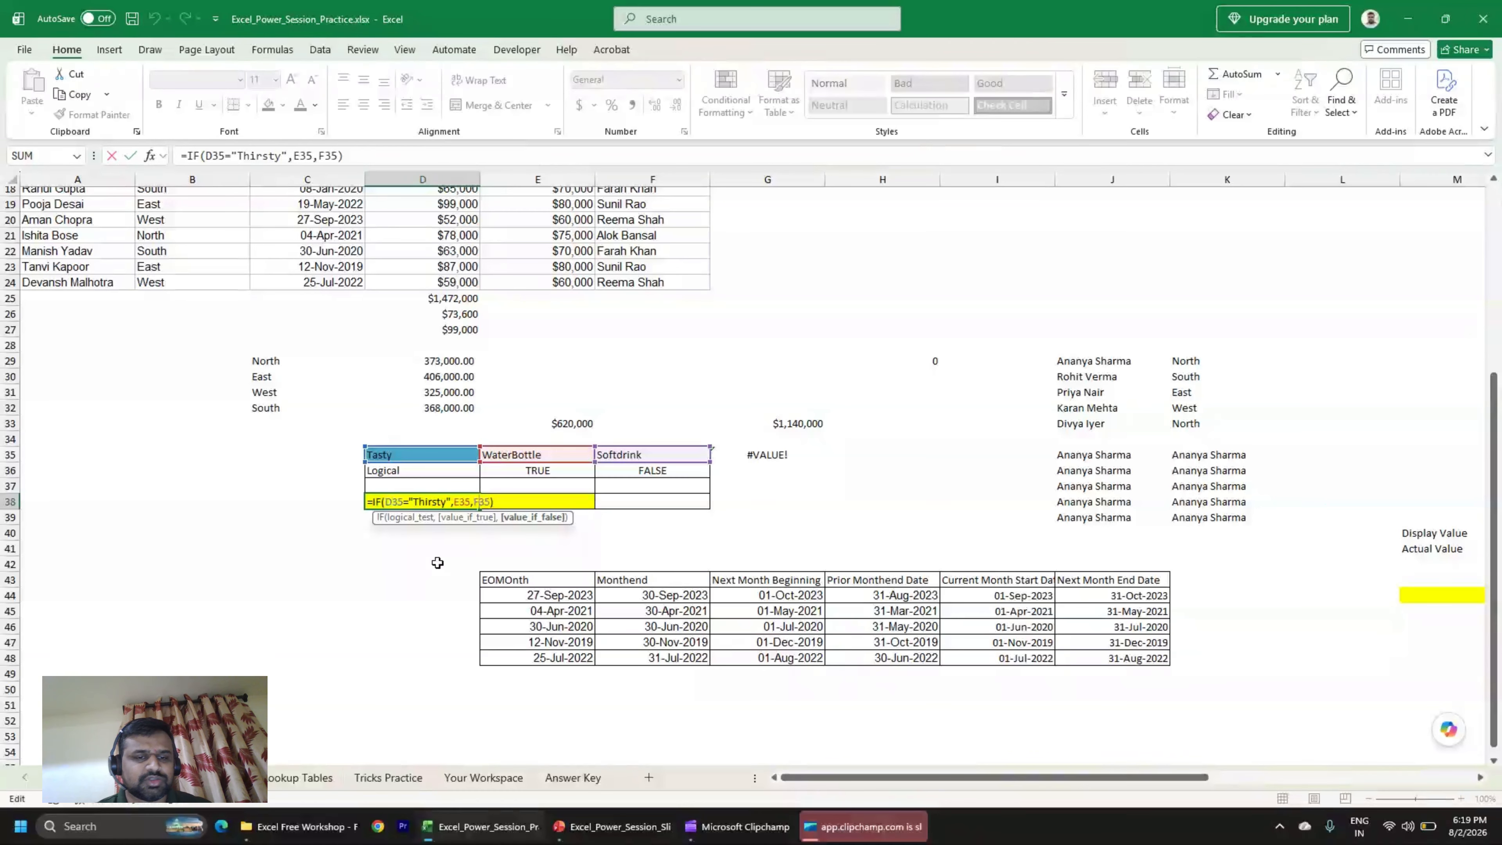
pyautogui.hotkey('ctrl', 'Return')
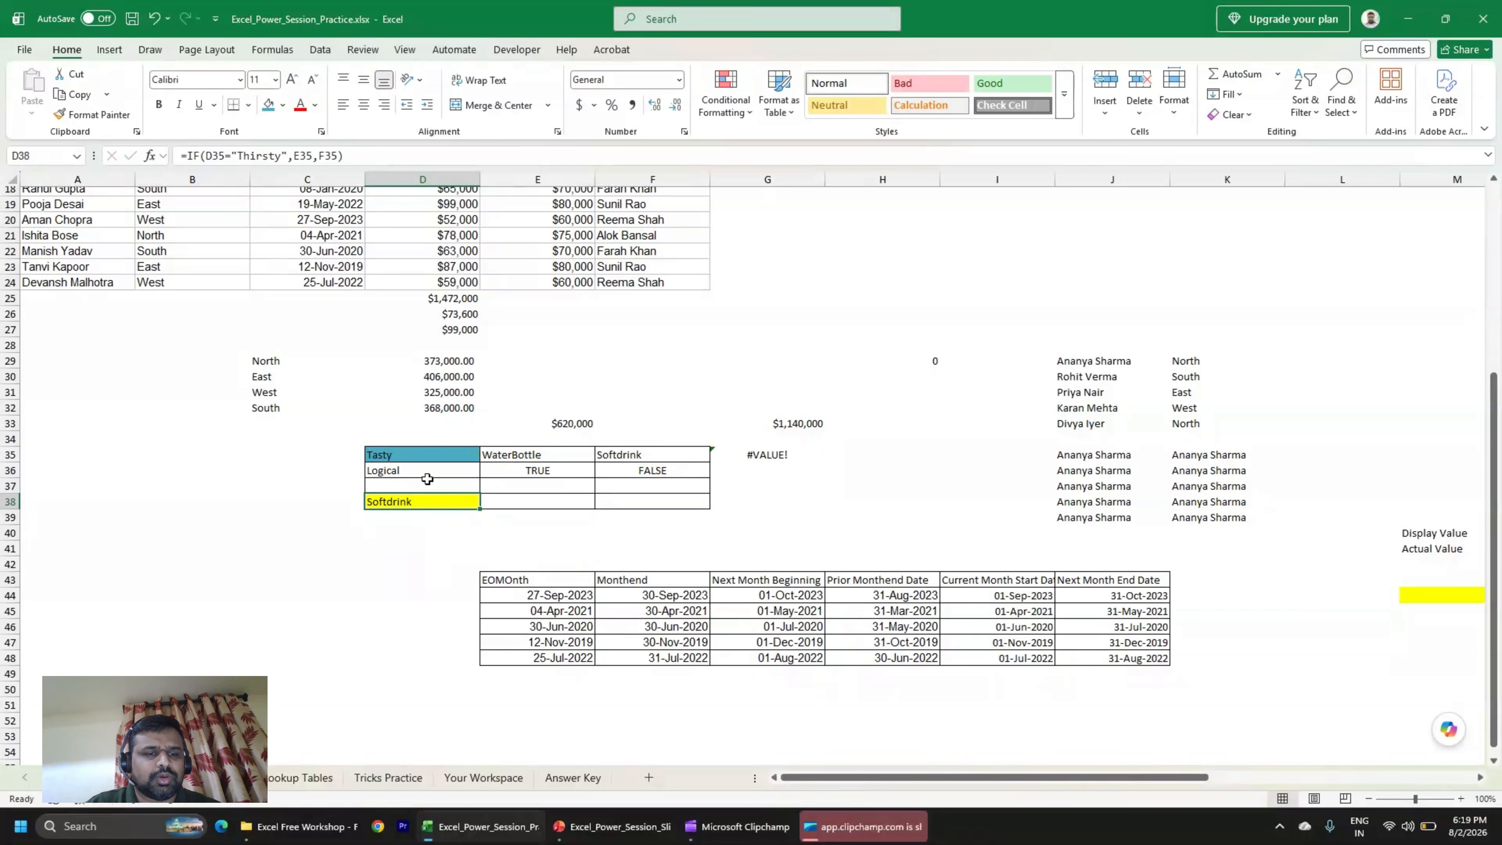
# Set cell D35 to Thirsty again and open the IF formula in D38 to inspect its references.
pyautogui.click(392, 462)
pyautogui.write('Third')
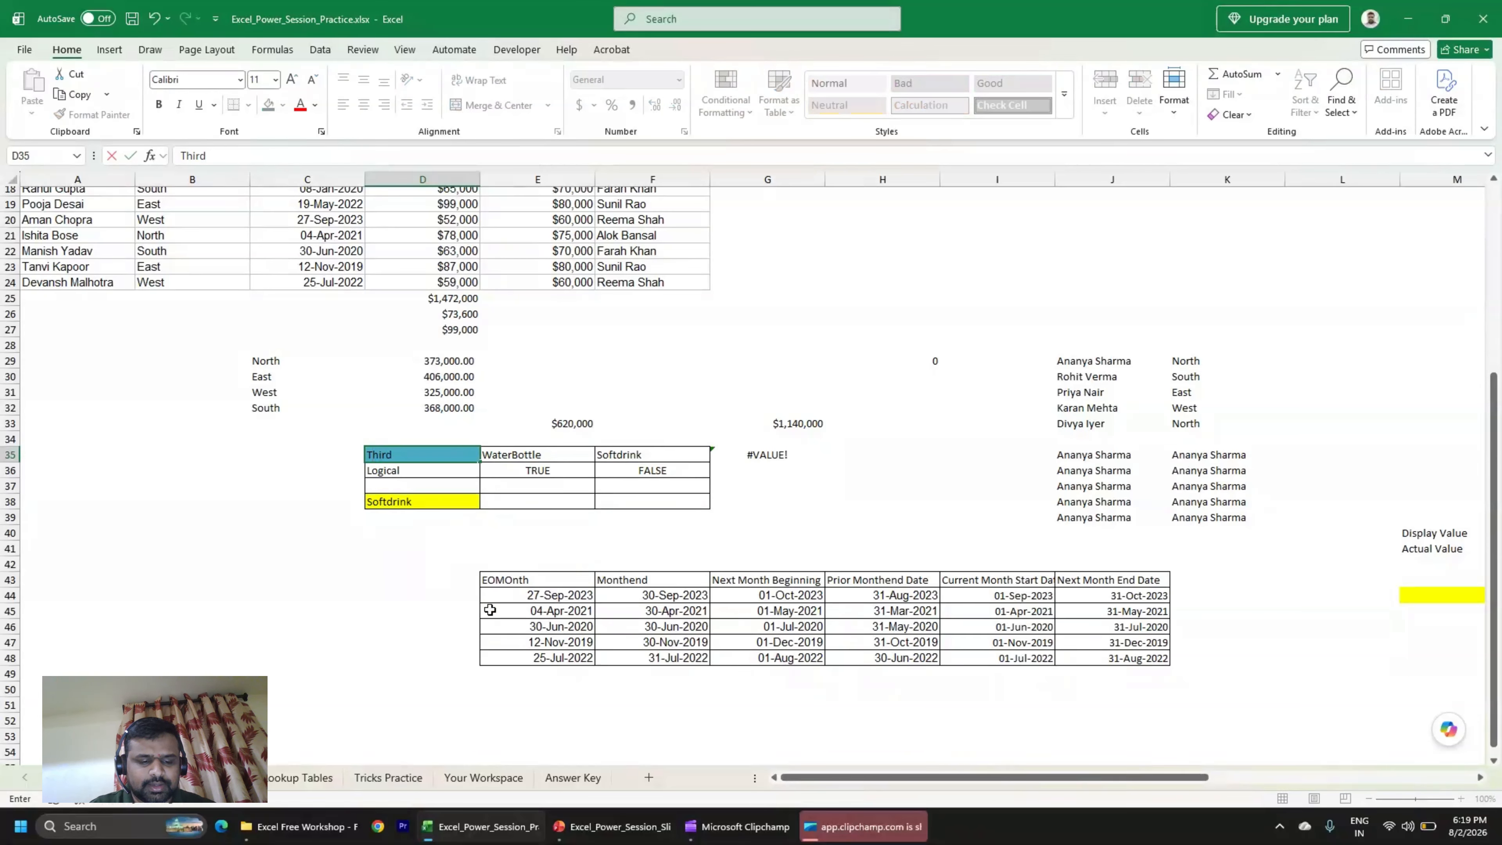
pyautogui.press('BackSpace')
pyautogui.write('st')
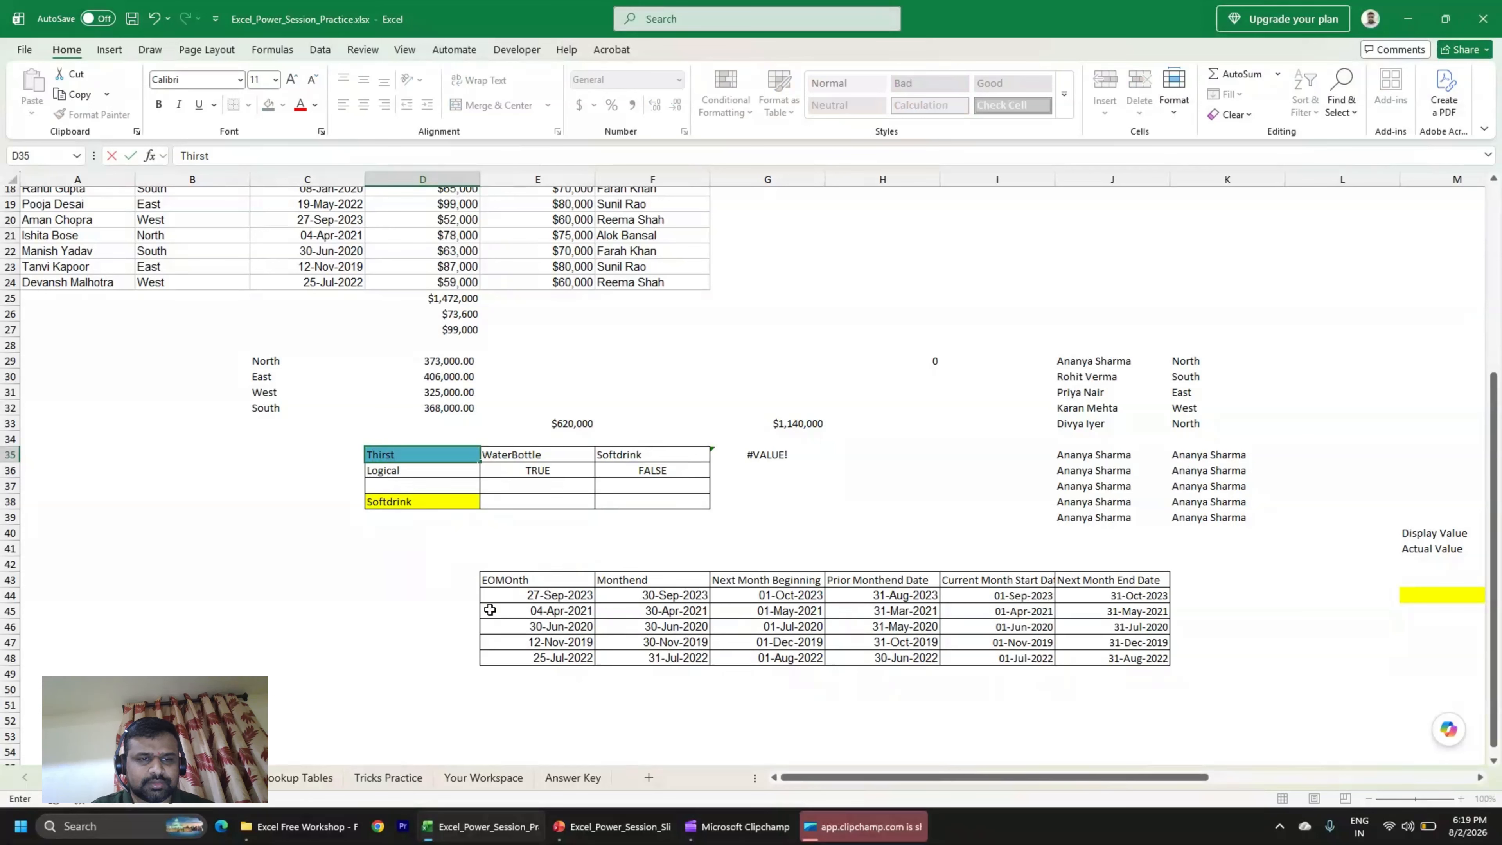
pyautogui.write('y')
pyautogui.press('Return')
pyautogui.press('Down')
pyautogui.press('Down')
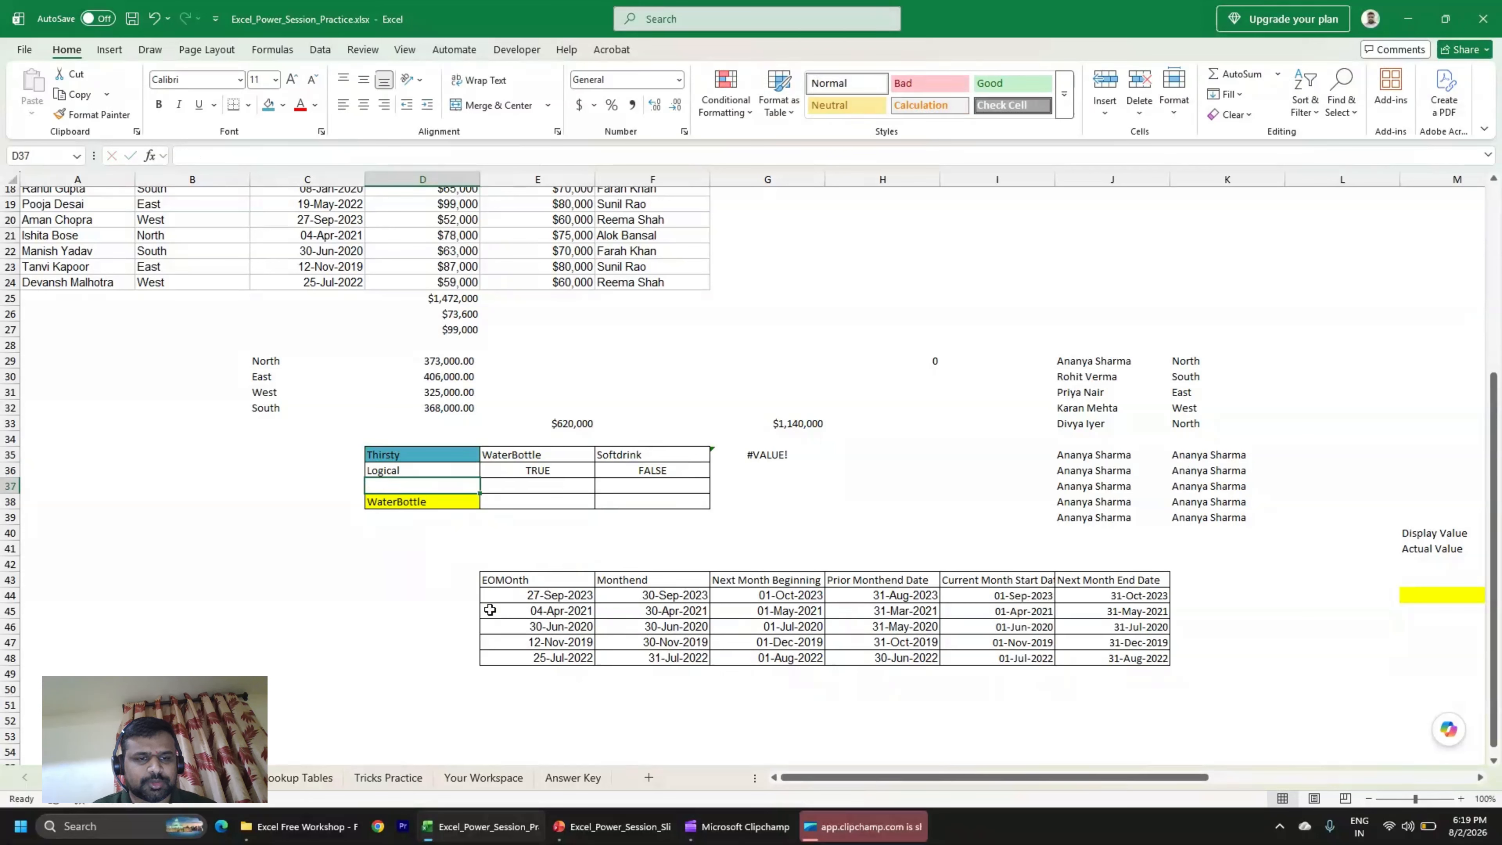
pyautogui.press('F2')
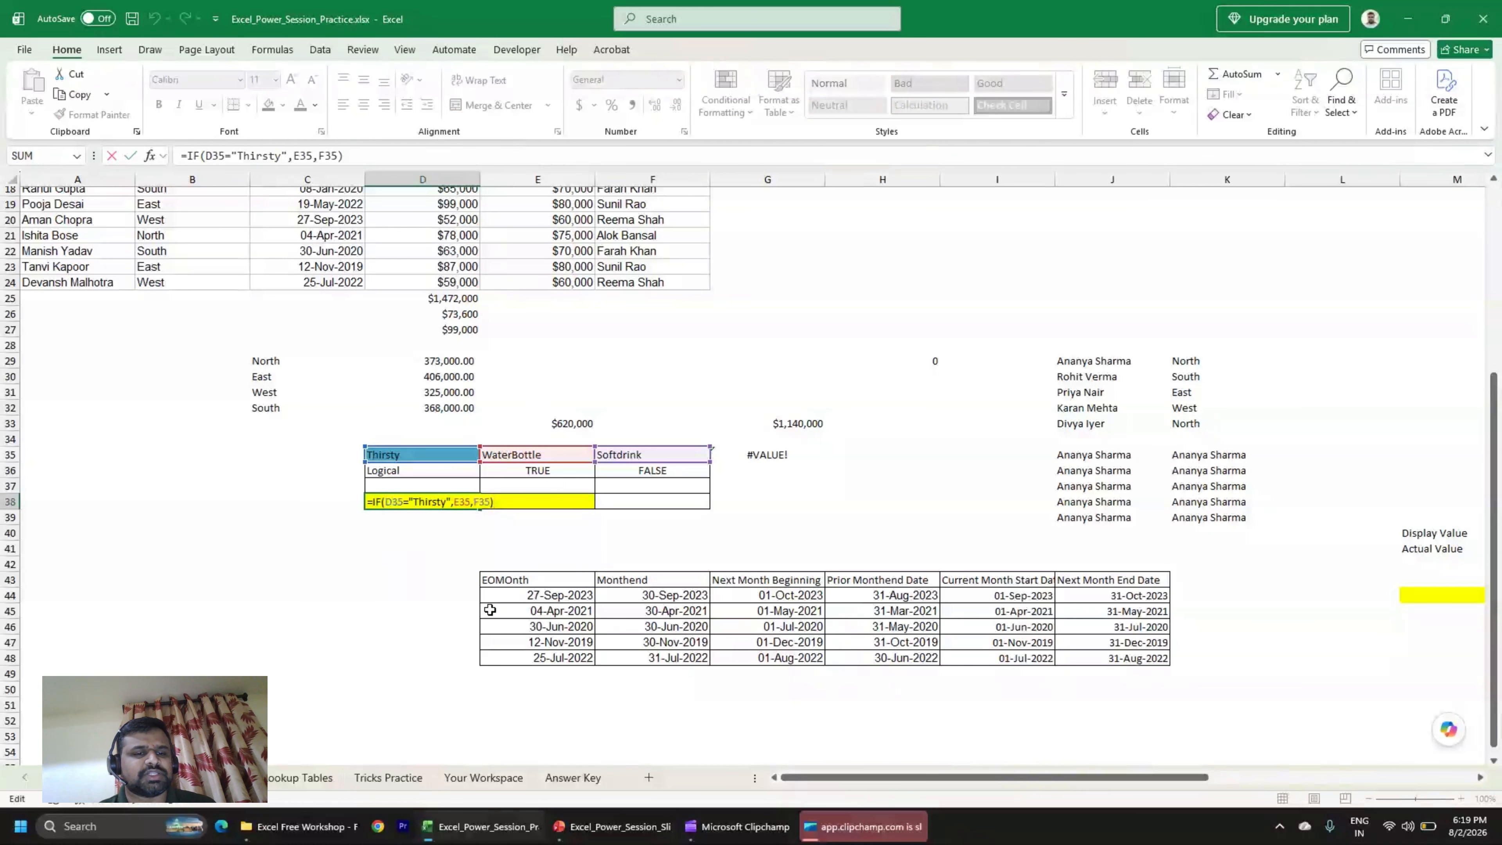
# Close the IF formula in D38 as it is and clear the regional sales totals in D29:D32.
pyautogui.hotkey('ctrl', 'Return')
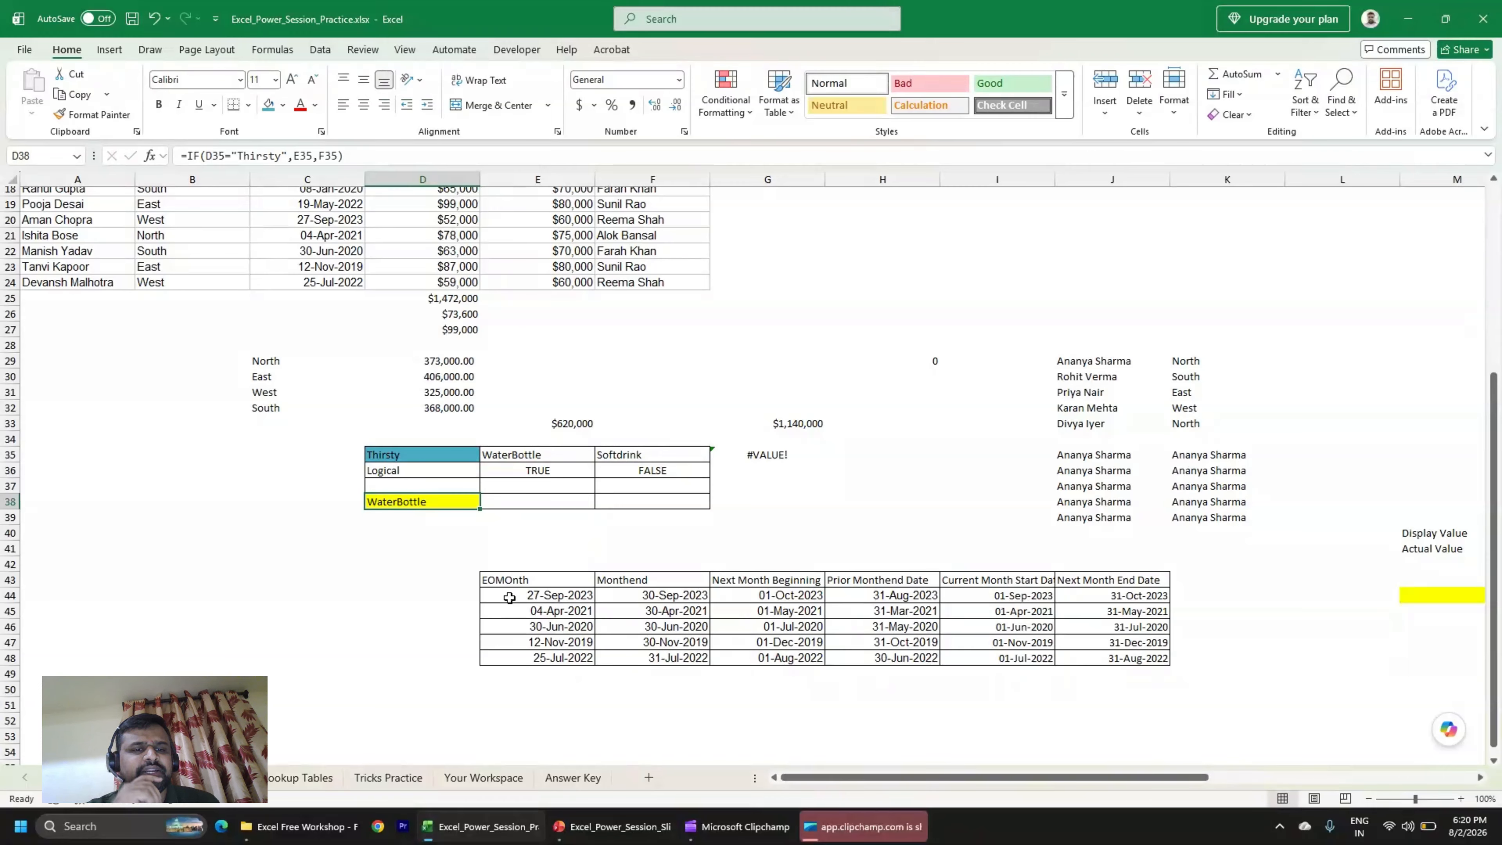
pyautogui.click(273, 363)
pyautogui.click(459, 358)
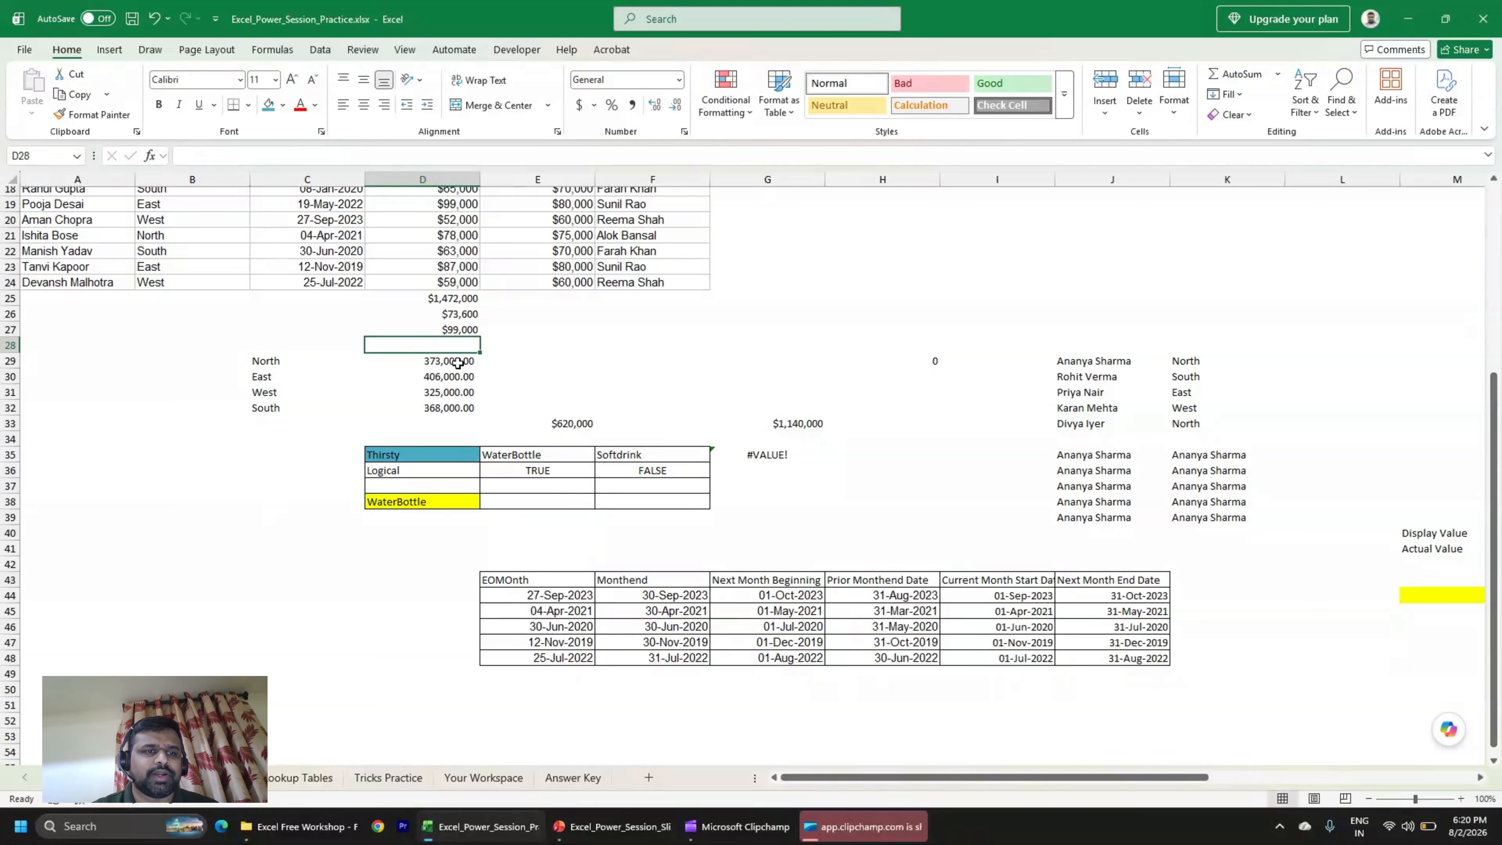
pyautogui.keyDown('shift'); pyautogui.click(463, 407); pyautogui.keyUp('shift')
pyautogui.press('Delete')
pyautogui.press('Left')
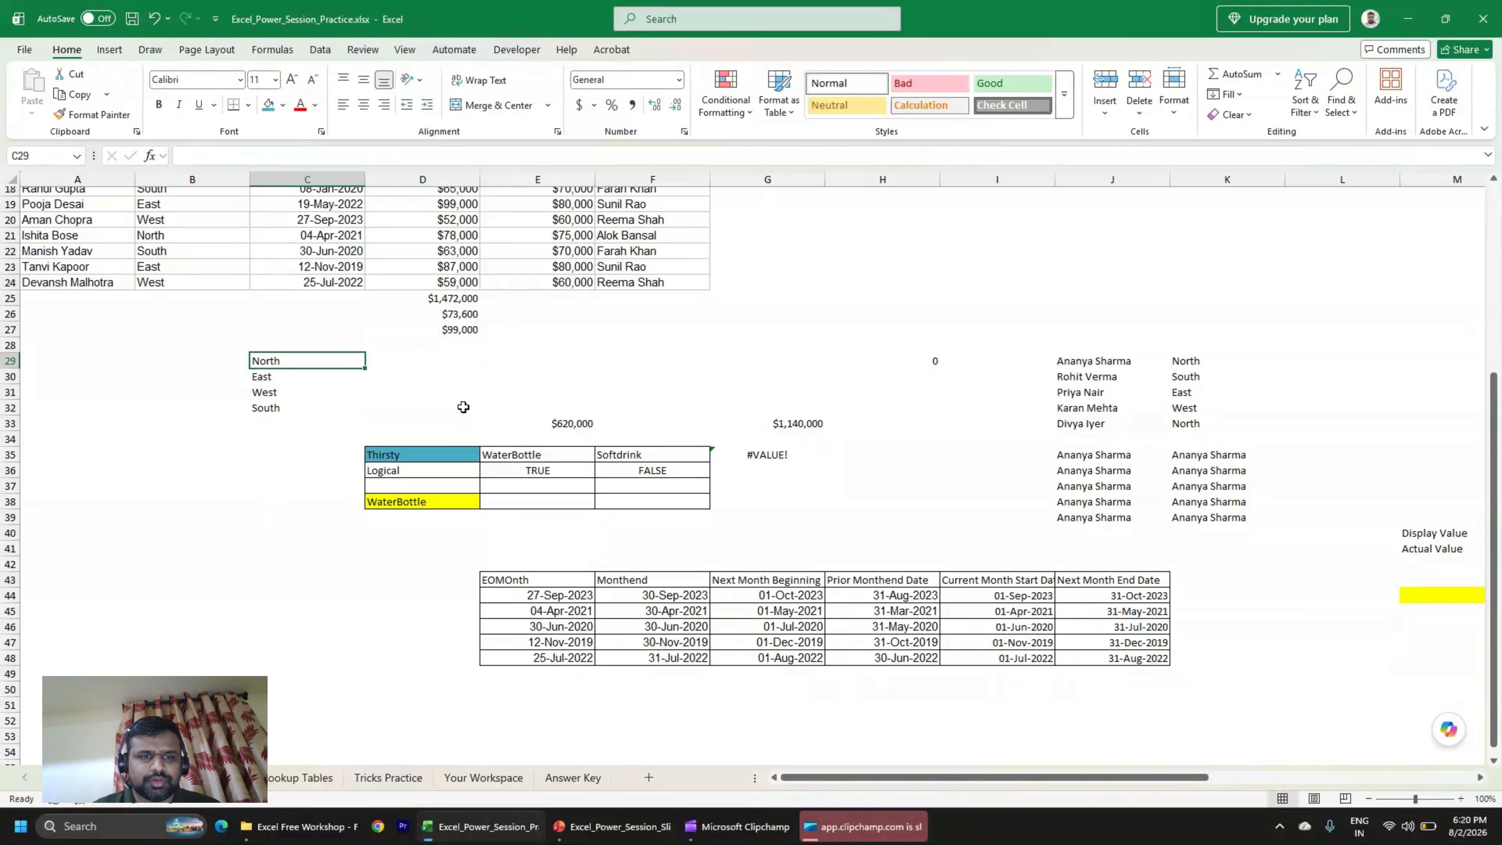
# Examine the sales table's headers and Department column against the region list that starts in C29.
pyautogui.scroll(5, 463, 407)
pyautogui.scroll(-1, 295, 627)
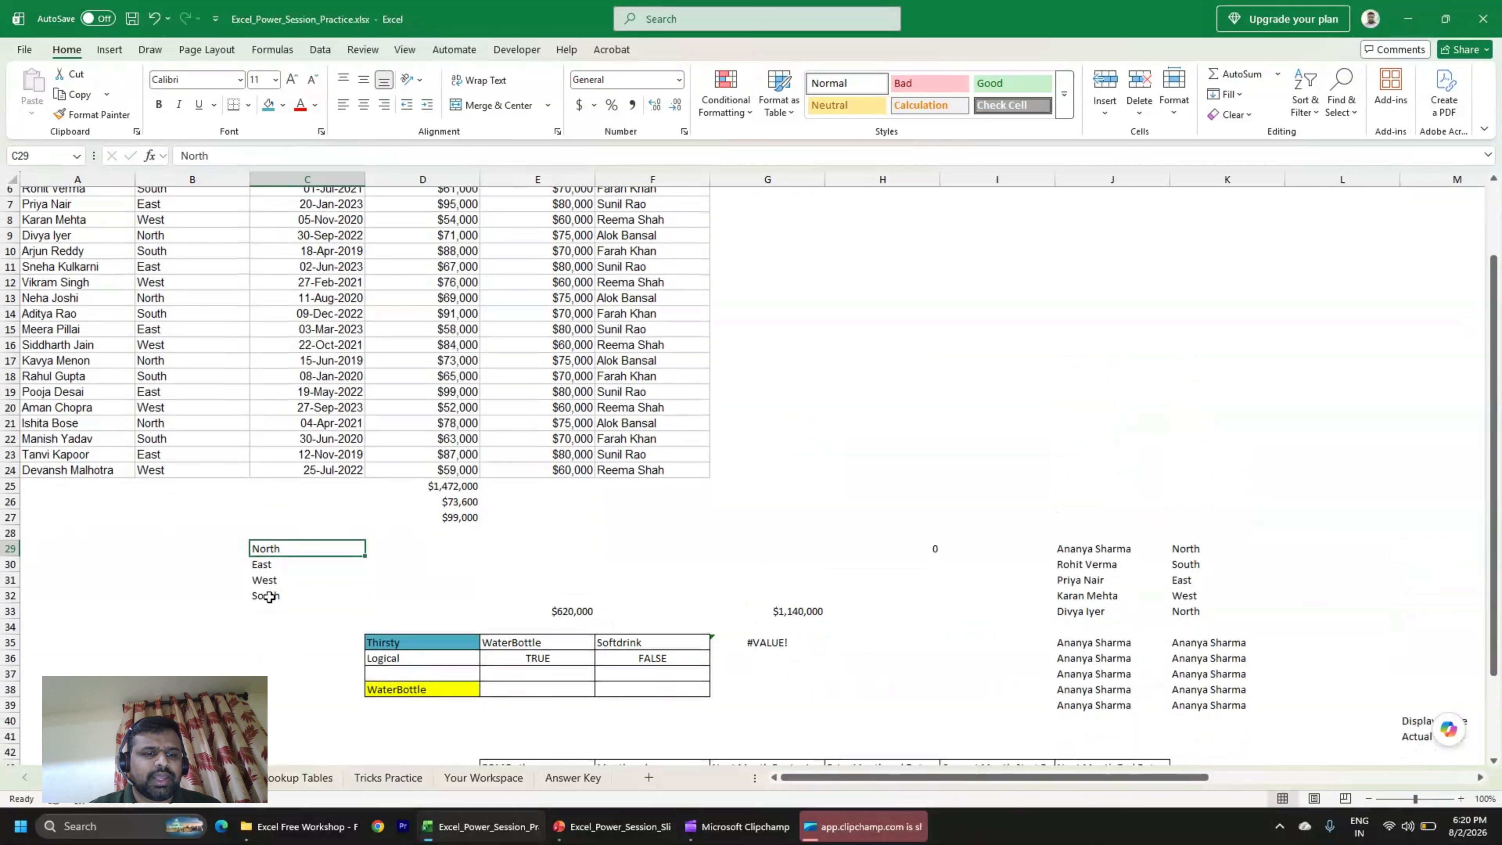
pyautogui.scroll(2, 266, 598)
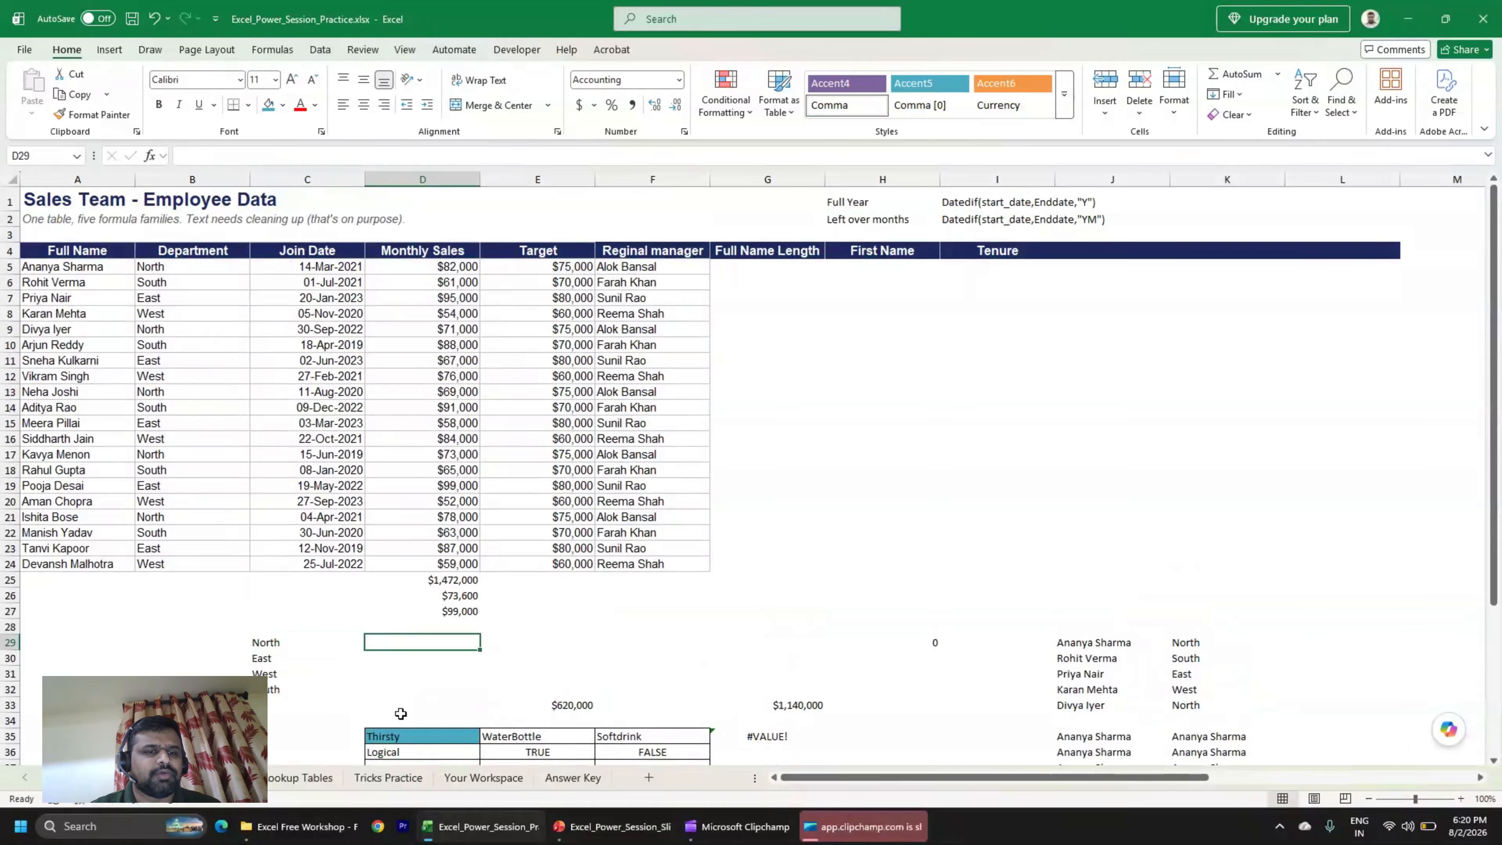
pyautogui.click(370, 646)
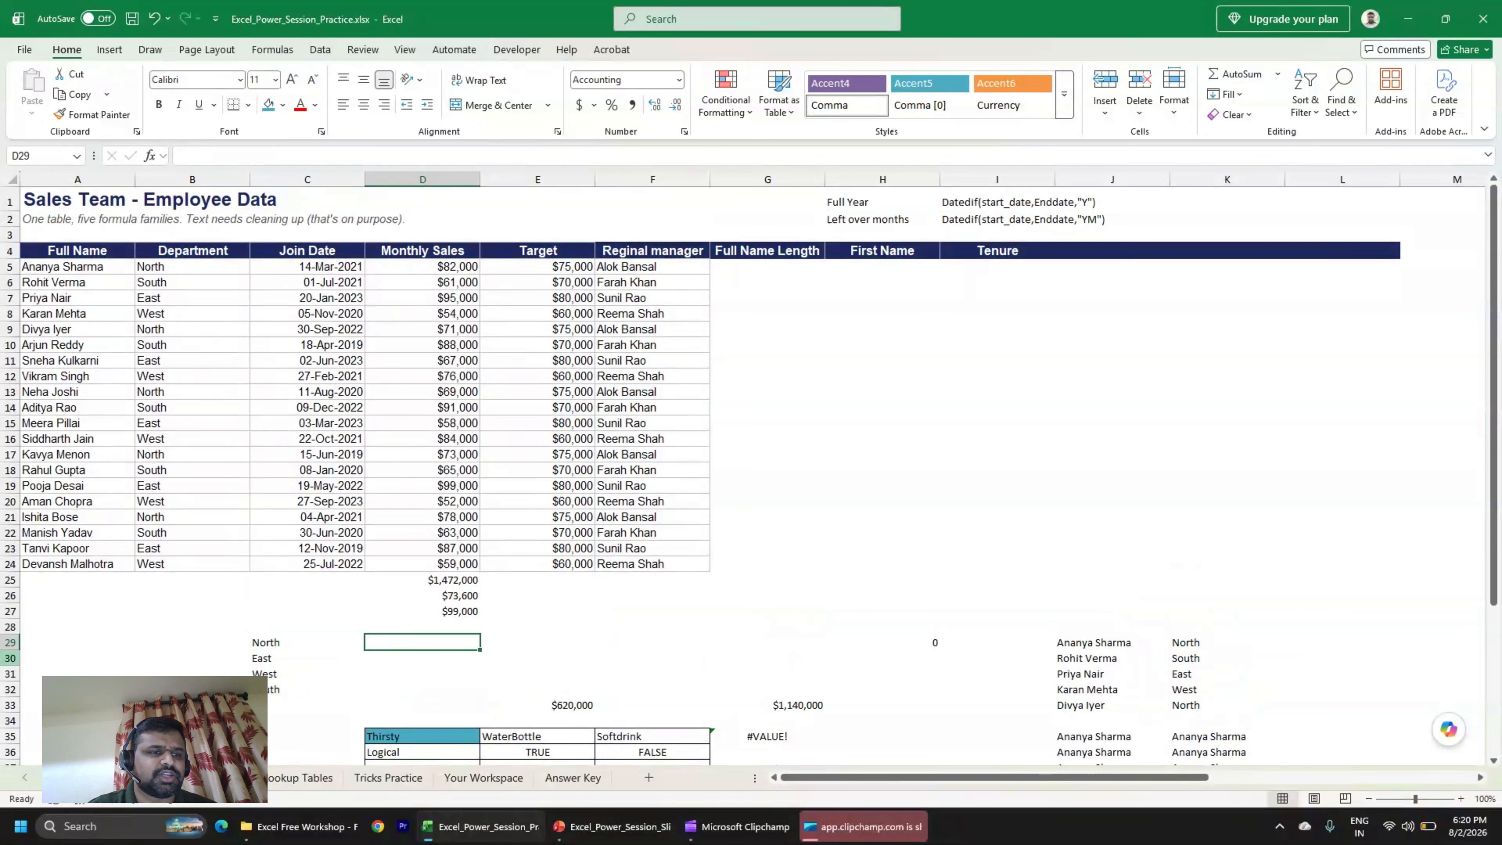
pyautogui.click(79, 254)
pyautogui.moveTo(80, 254); pyautogui.dragTo(364, 272)
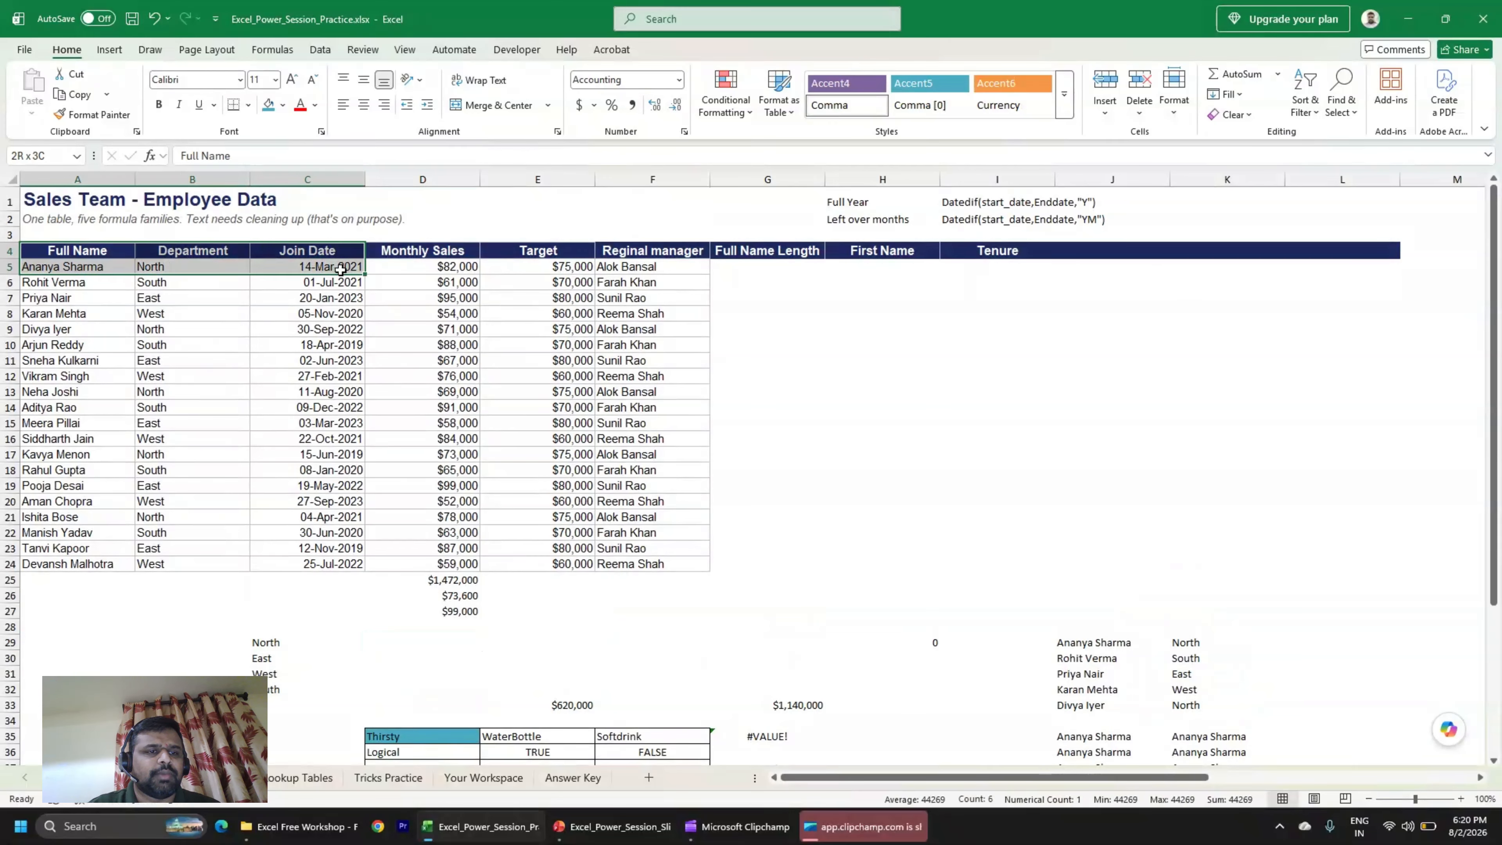
pyautogui.click(171, 269)
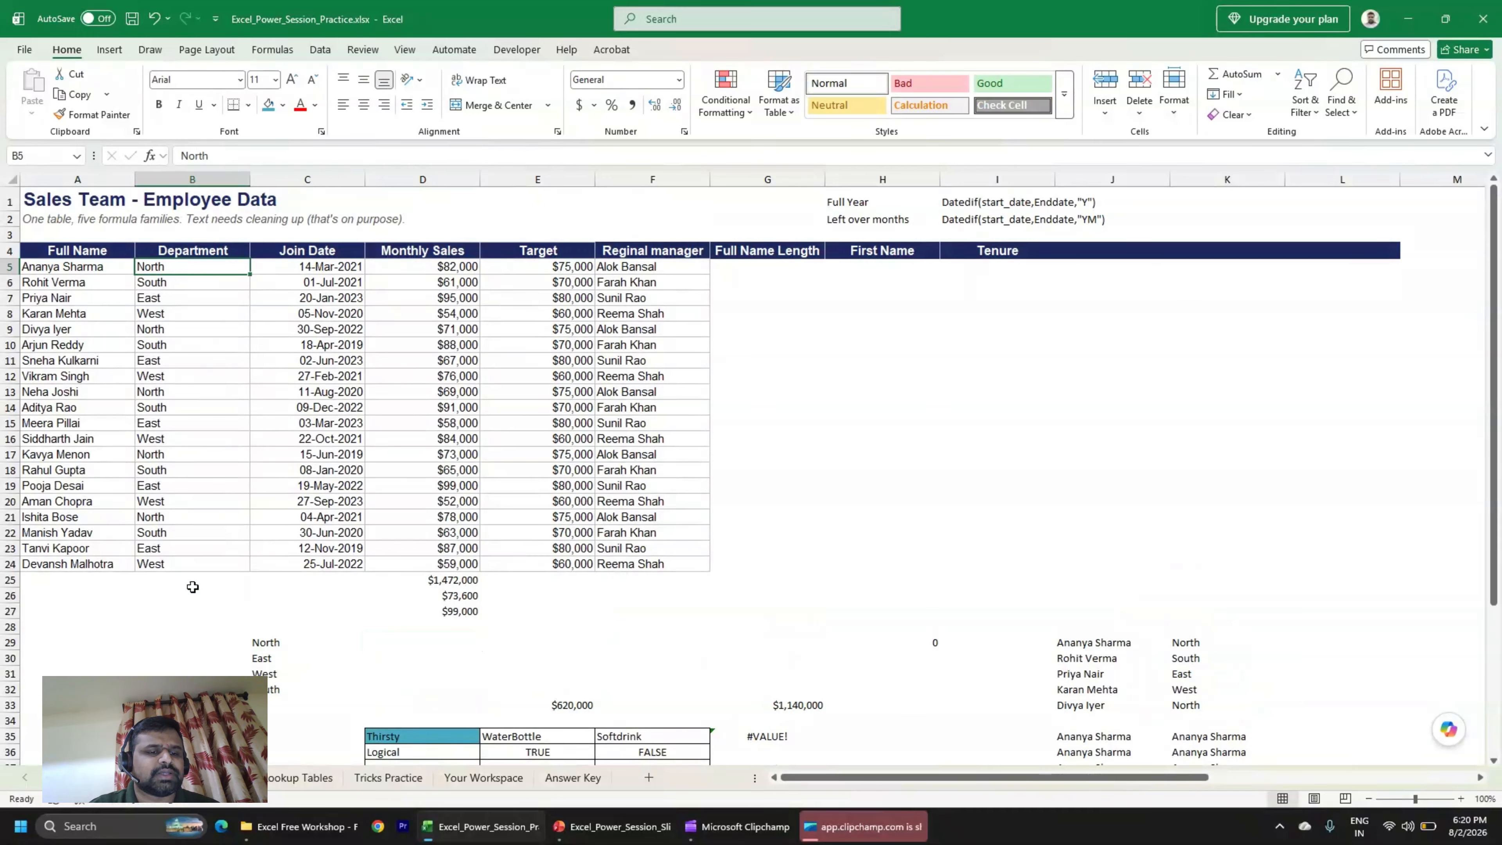
# Start a SUMIFS formula in D29 with the Monthly Sales range $D$5:$D$24 as the absolute sum range.
pyautogui.click(421, 643)
pyautogui.write('=sumifs')
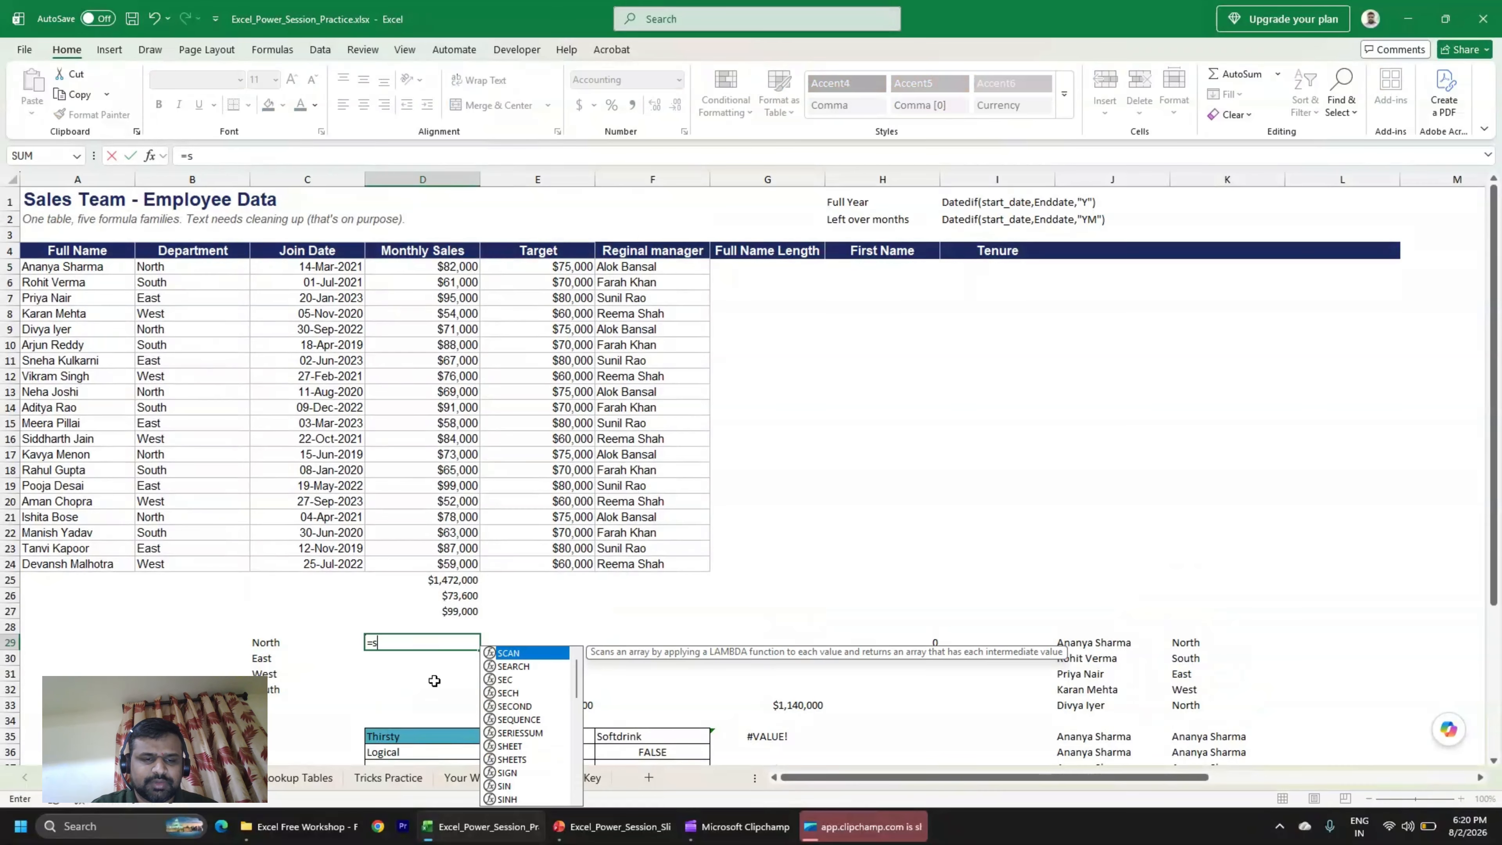
pyautogui.press('Tab')
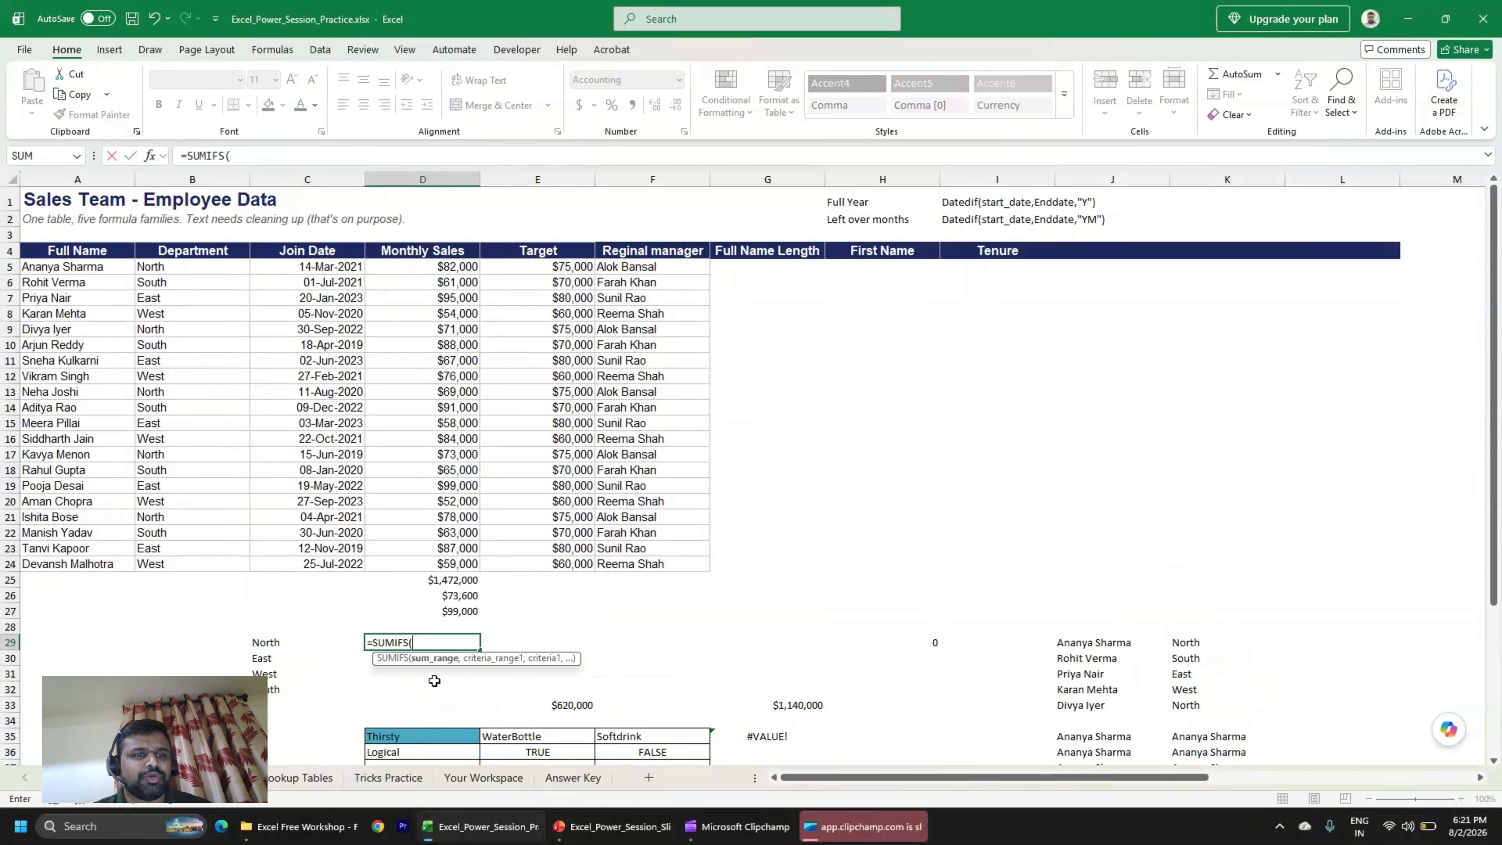
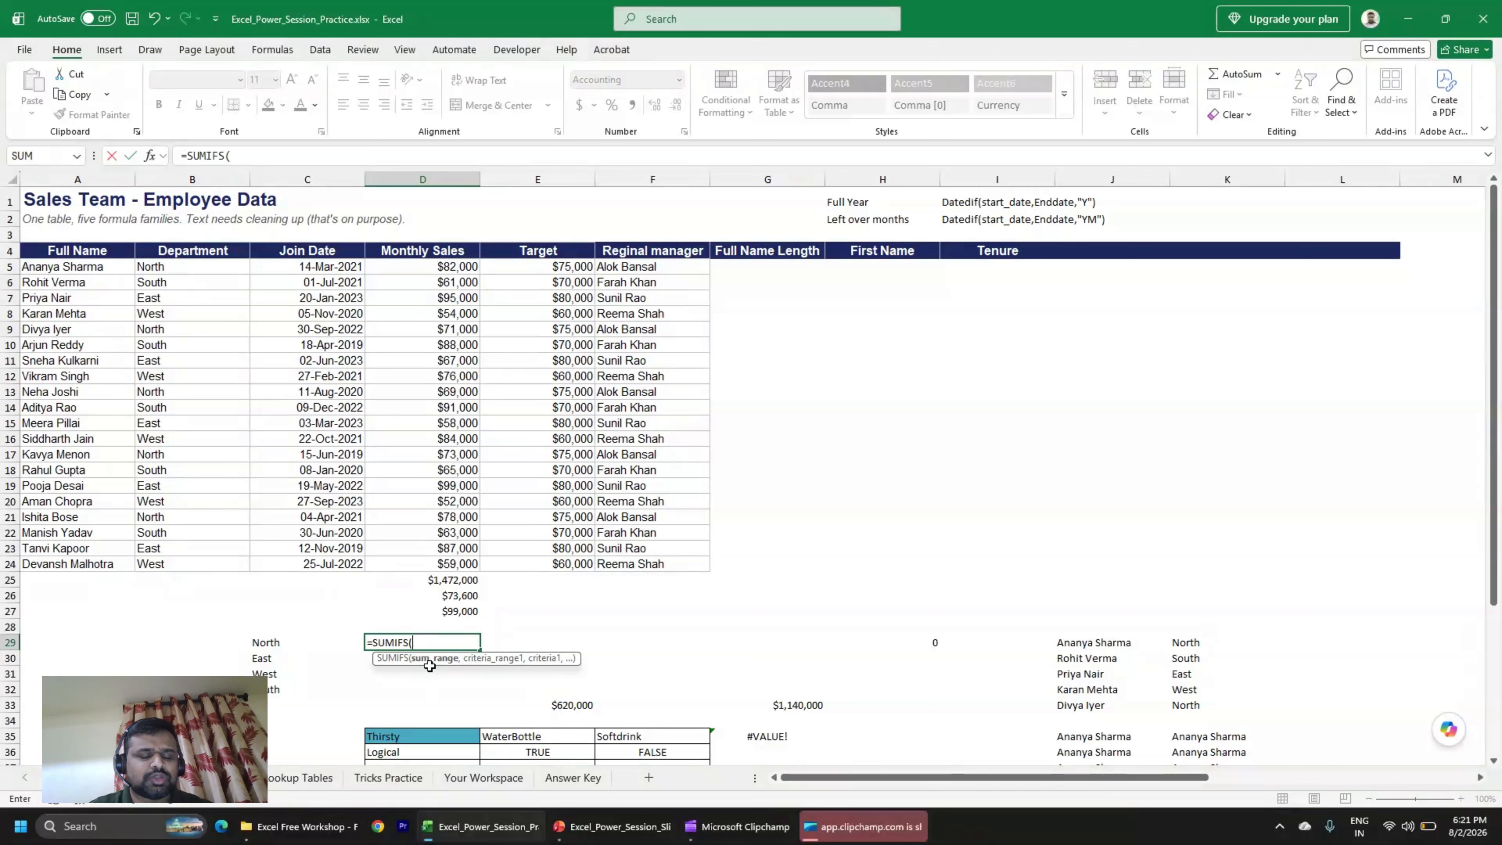
pyautogui.press('BackSpace')
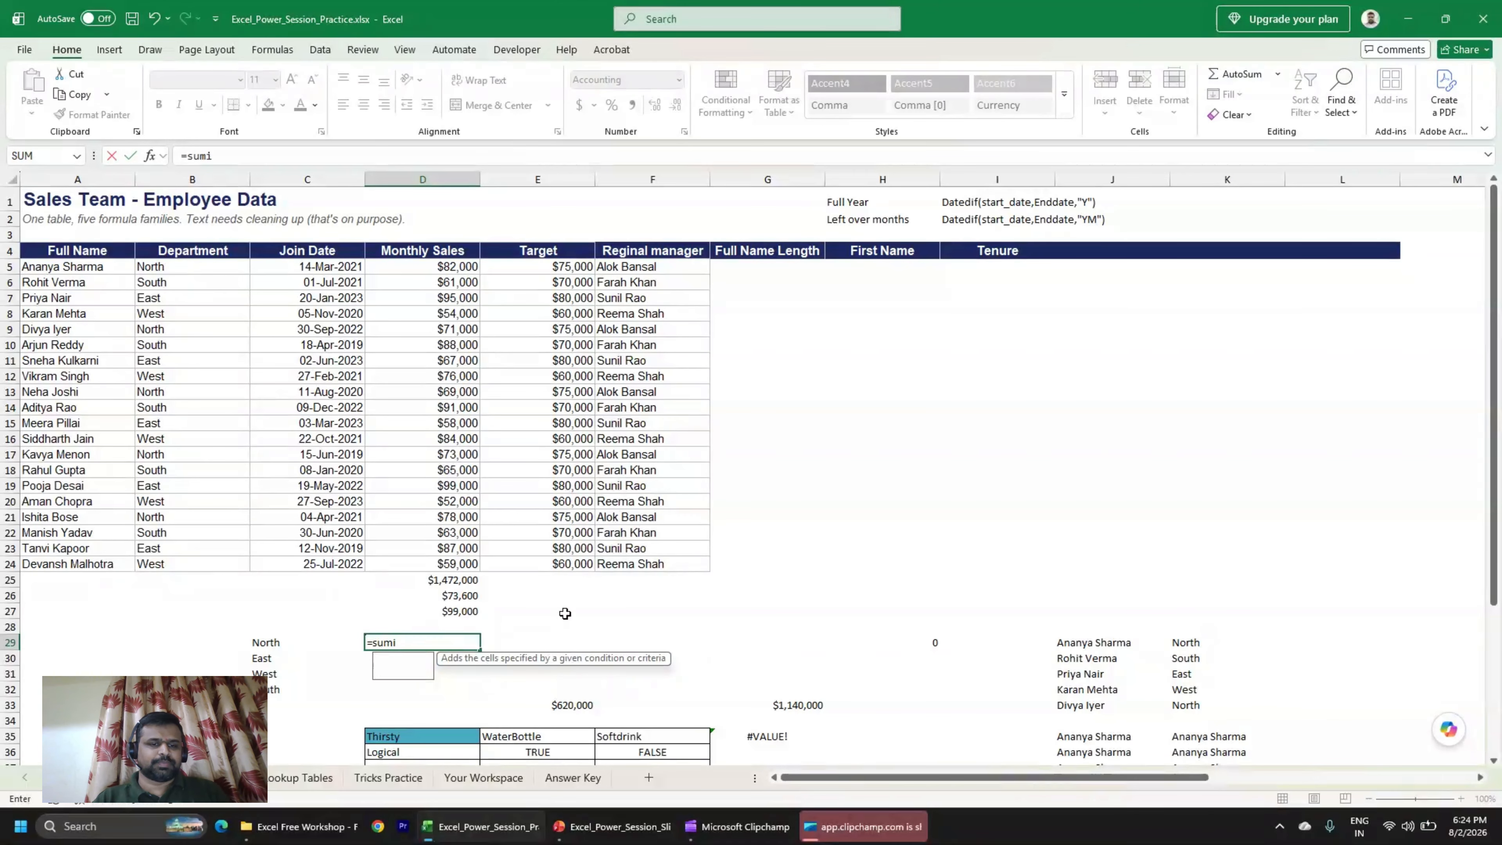
pyautogui.write('f')
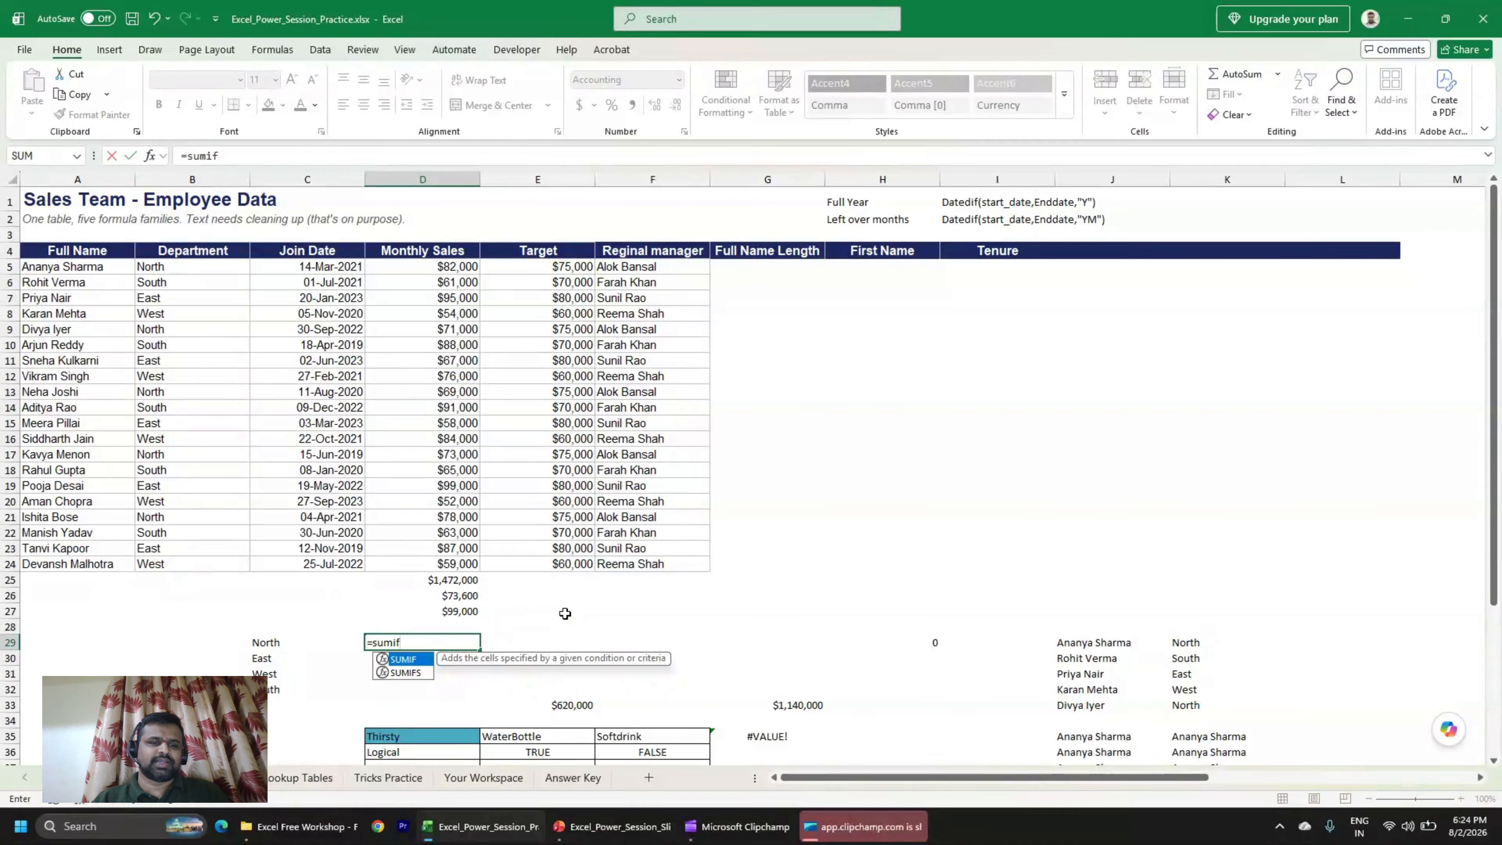
pyautogui.write('s')
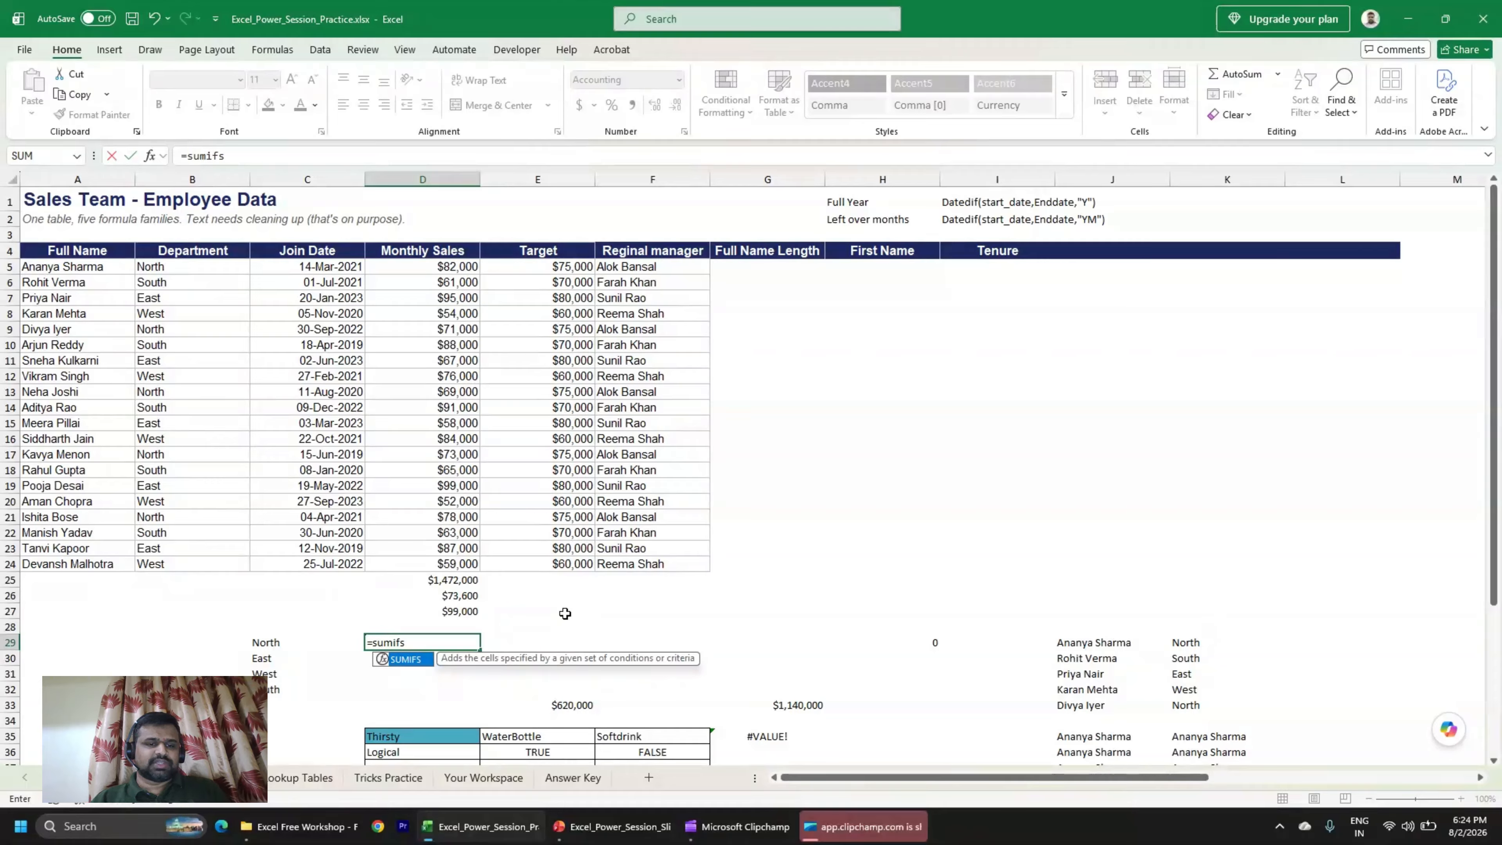
pyautogui.press('Tab')
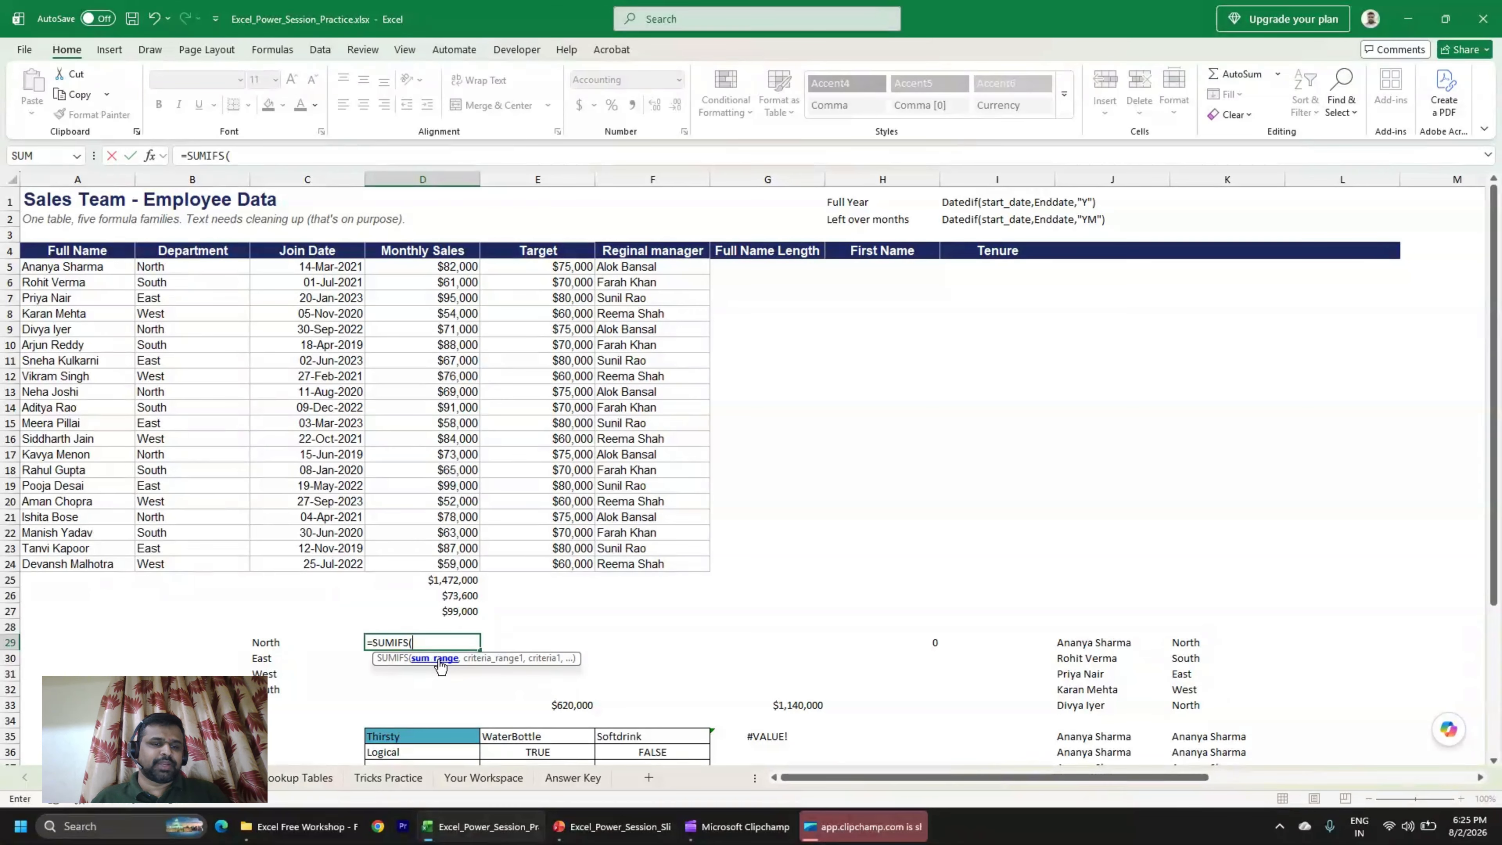
pyautogui.moveTo(456, 565); pyautogui.dragTo(447, 265)
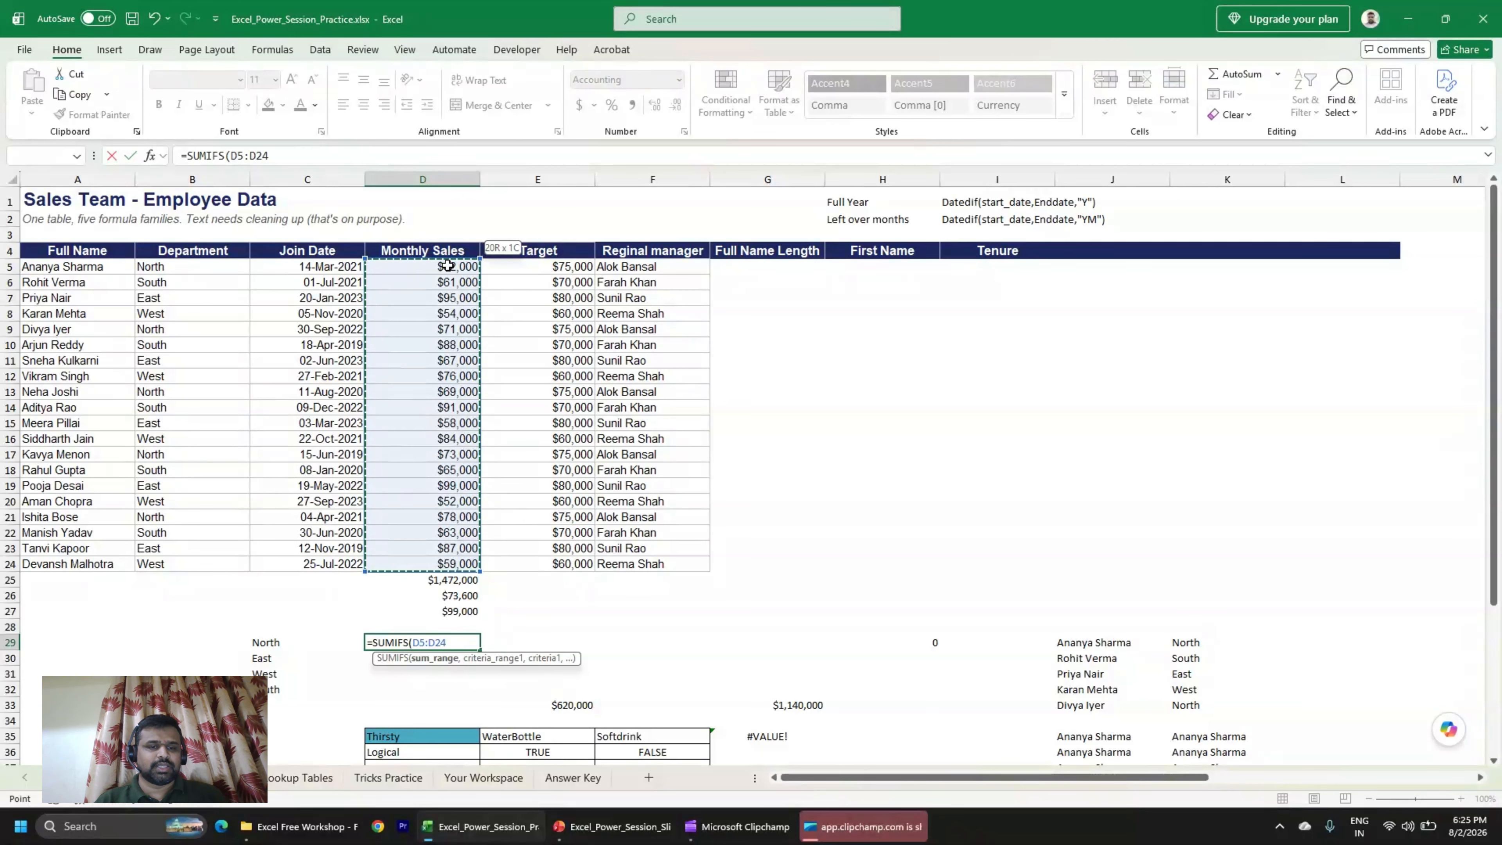
pyautogui.press('F4')
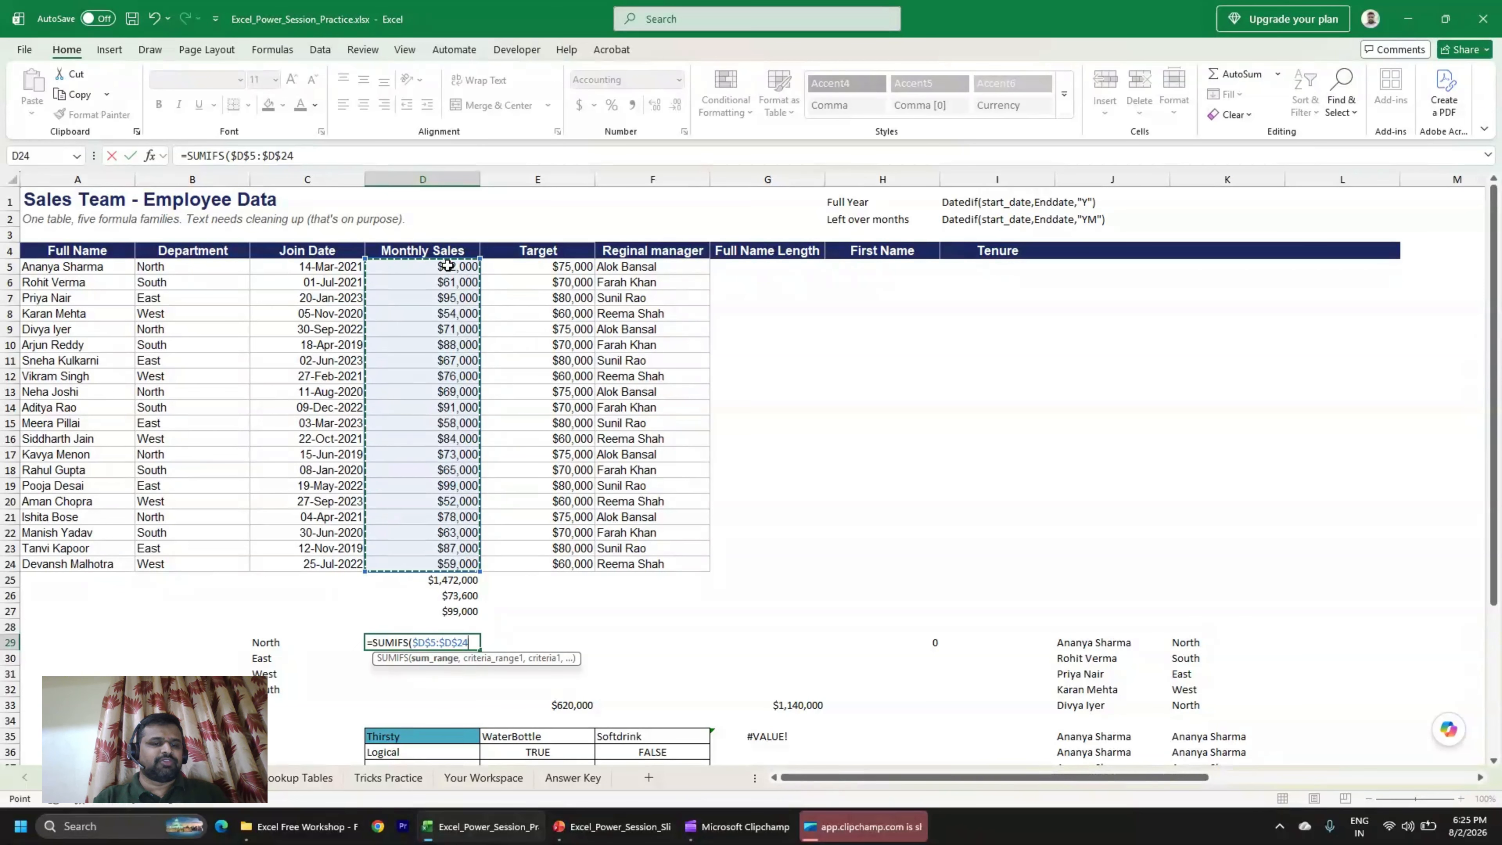
pyautogui.write(',')
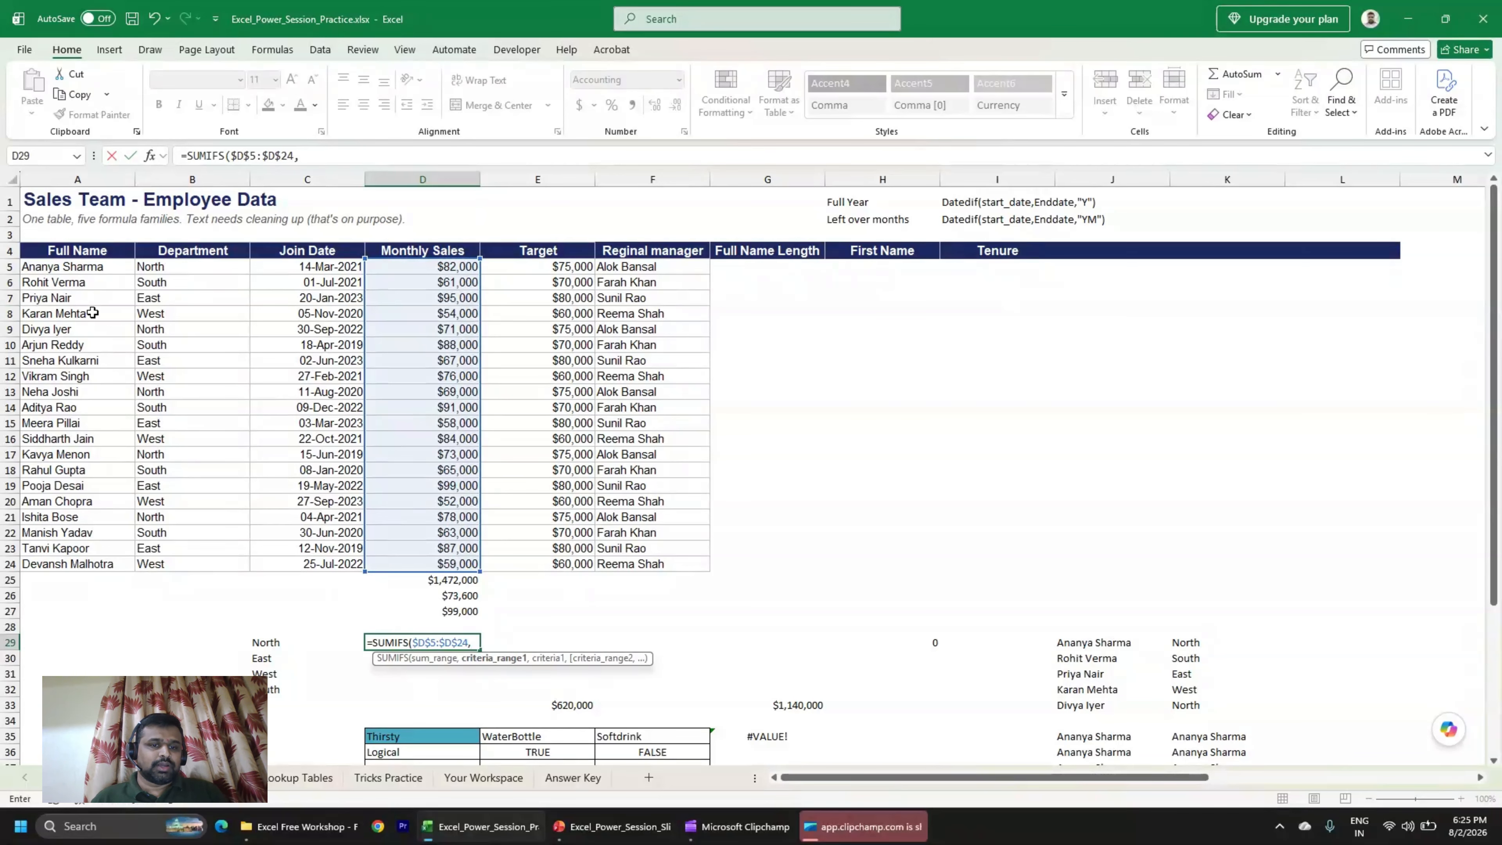
# Complete the D29 SUMIFS formula with the absolute Department range $B$5:$B$24 as criteria range and C29 as criterion.
pyautogui.click(190, 268)
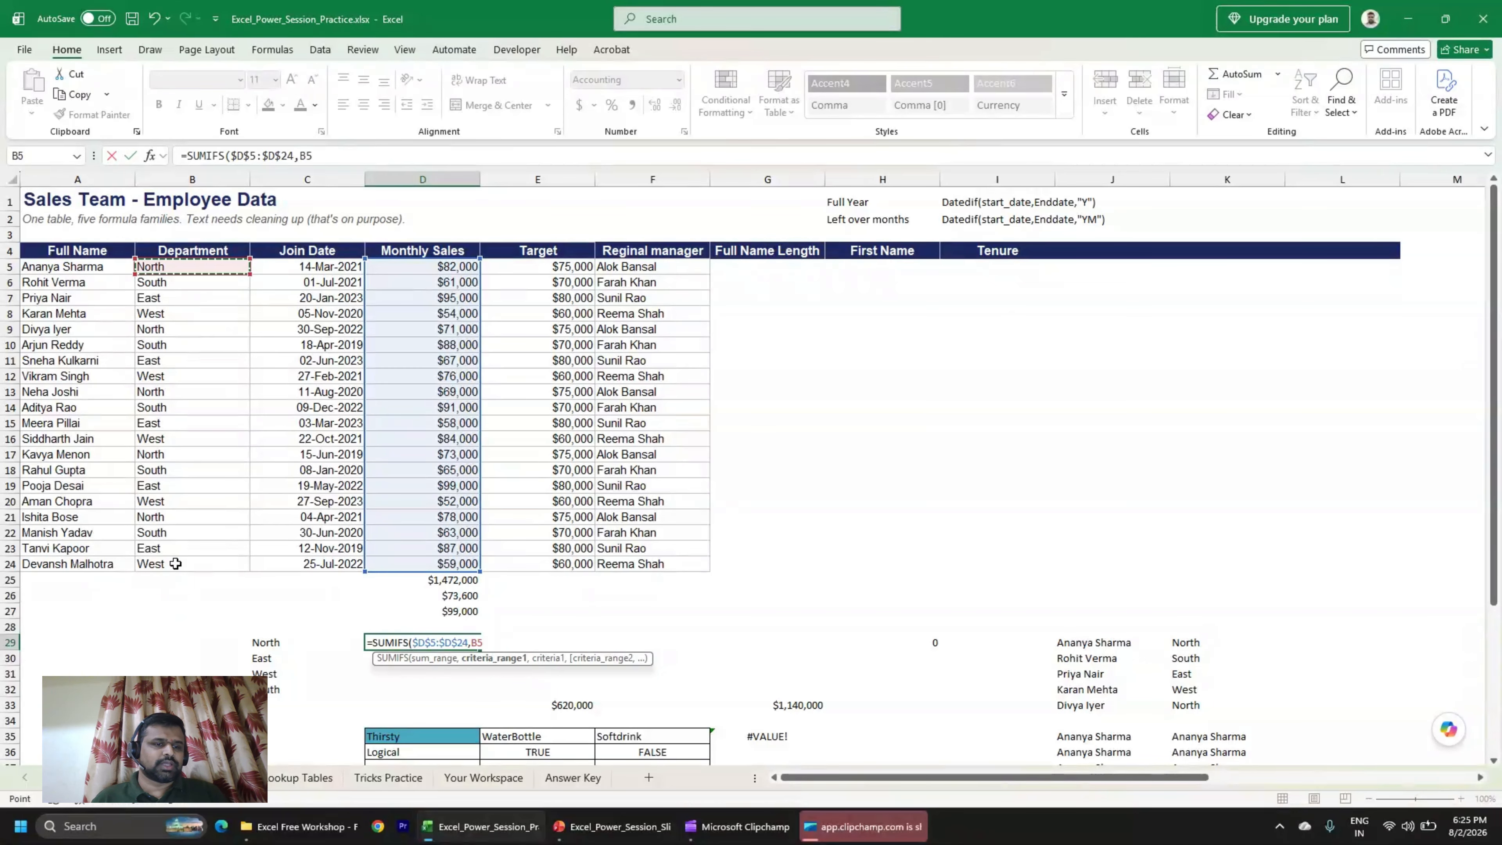
pyautogui.moveTo(175, 563); pyautogui.dragTo(176, 560)
pyautogui.press('F4')
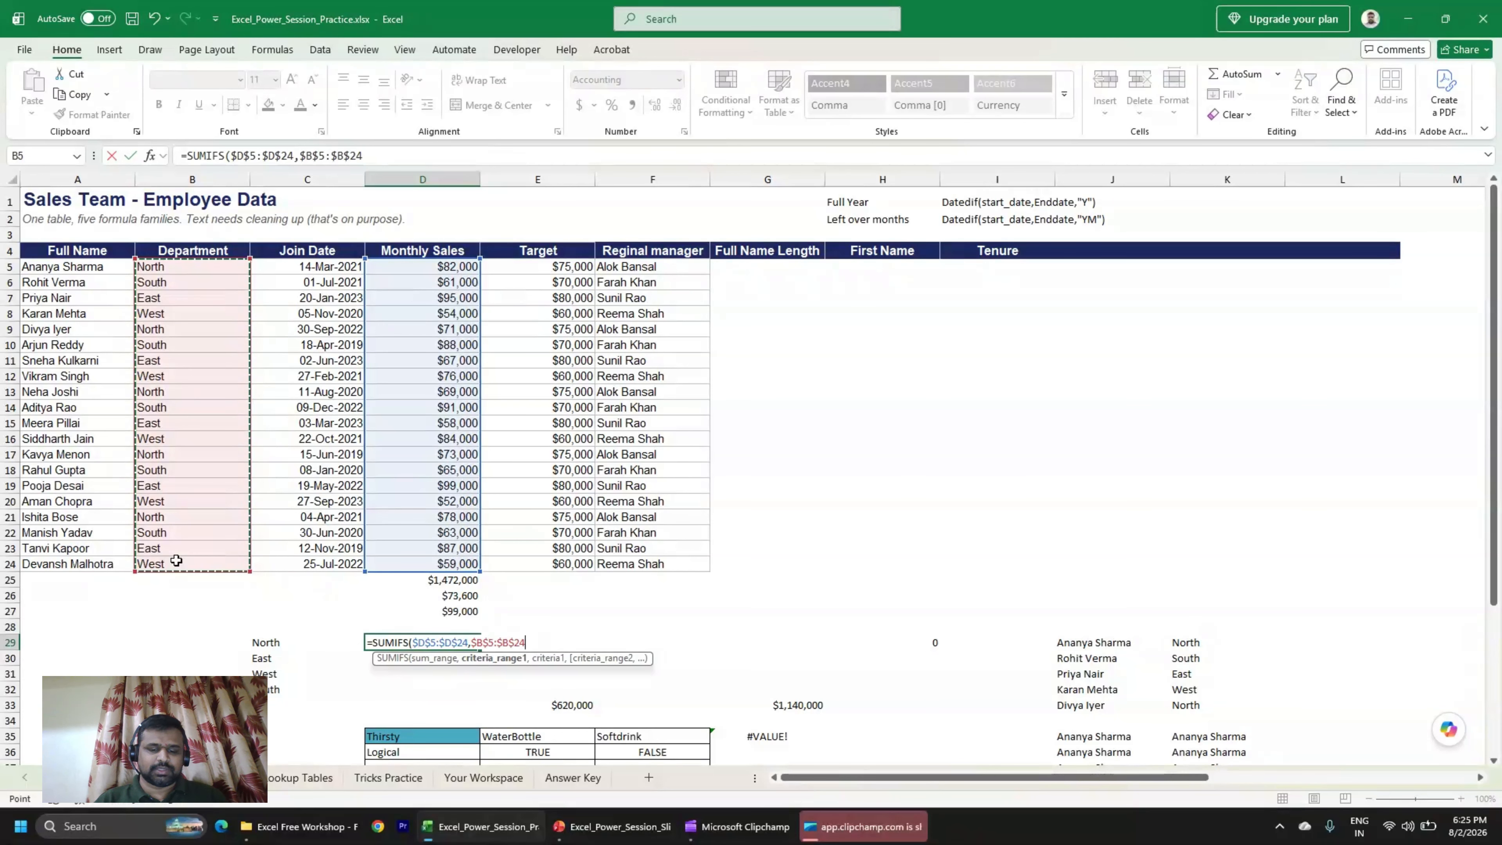
pyautogui.write(',')
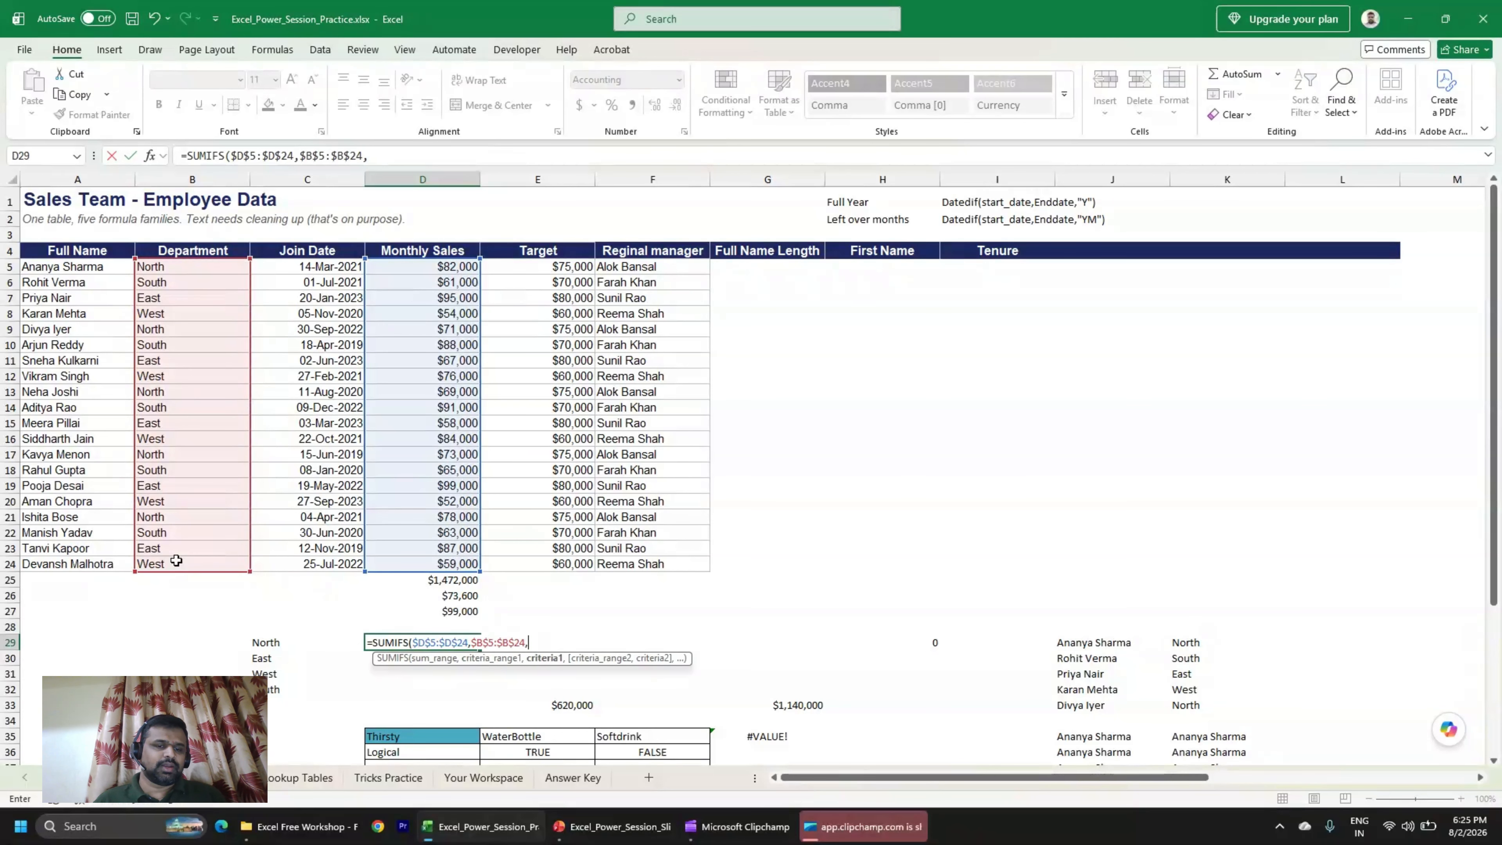
pyautogui.click(289, 648)
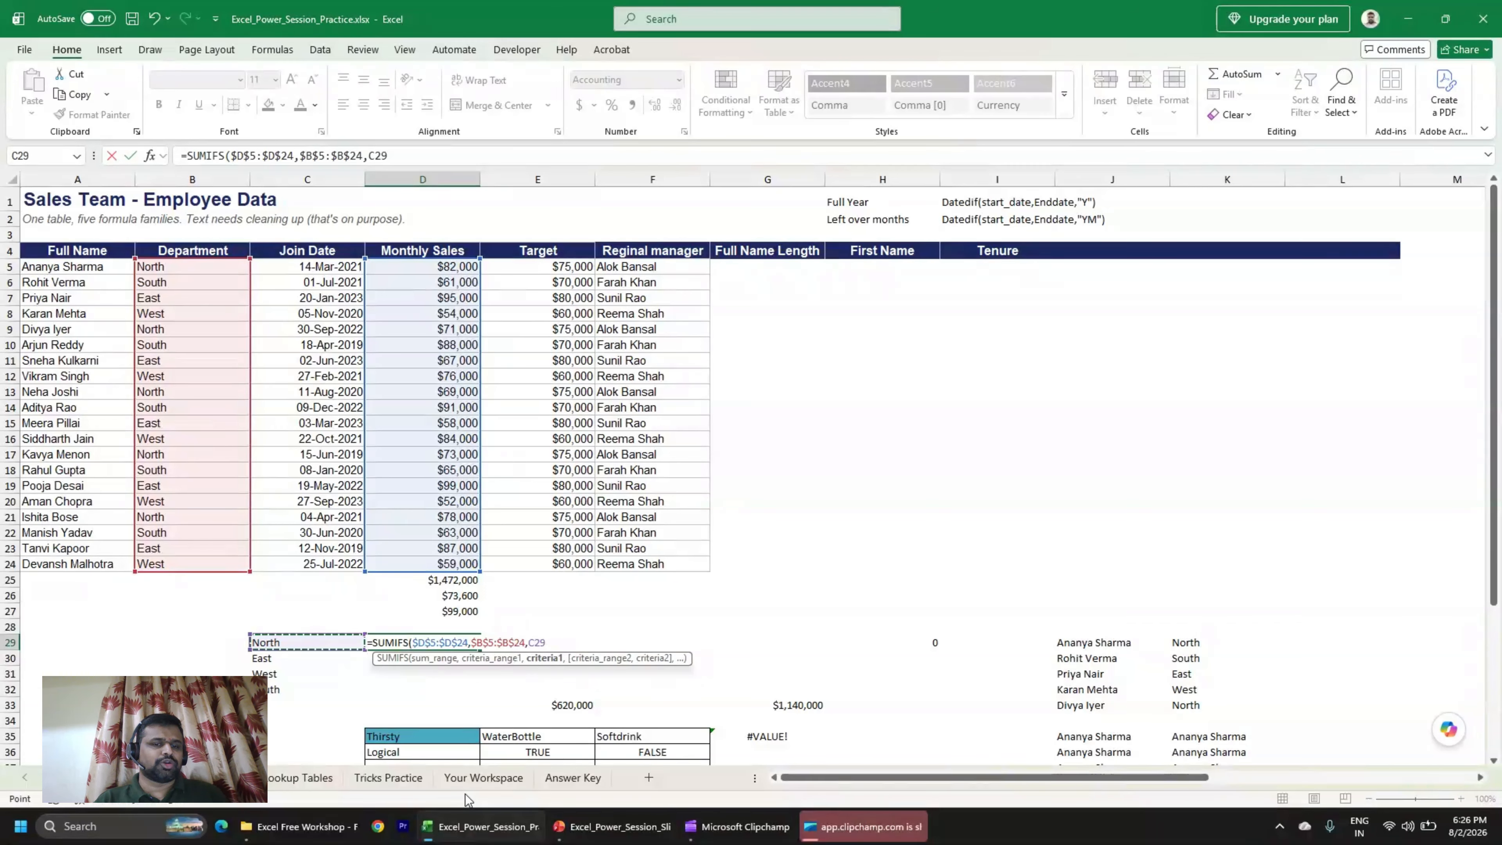
pyautogui.write(')')
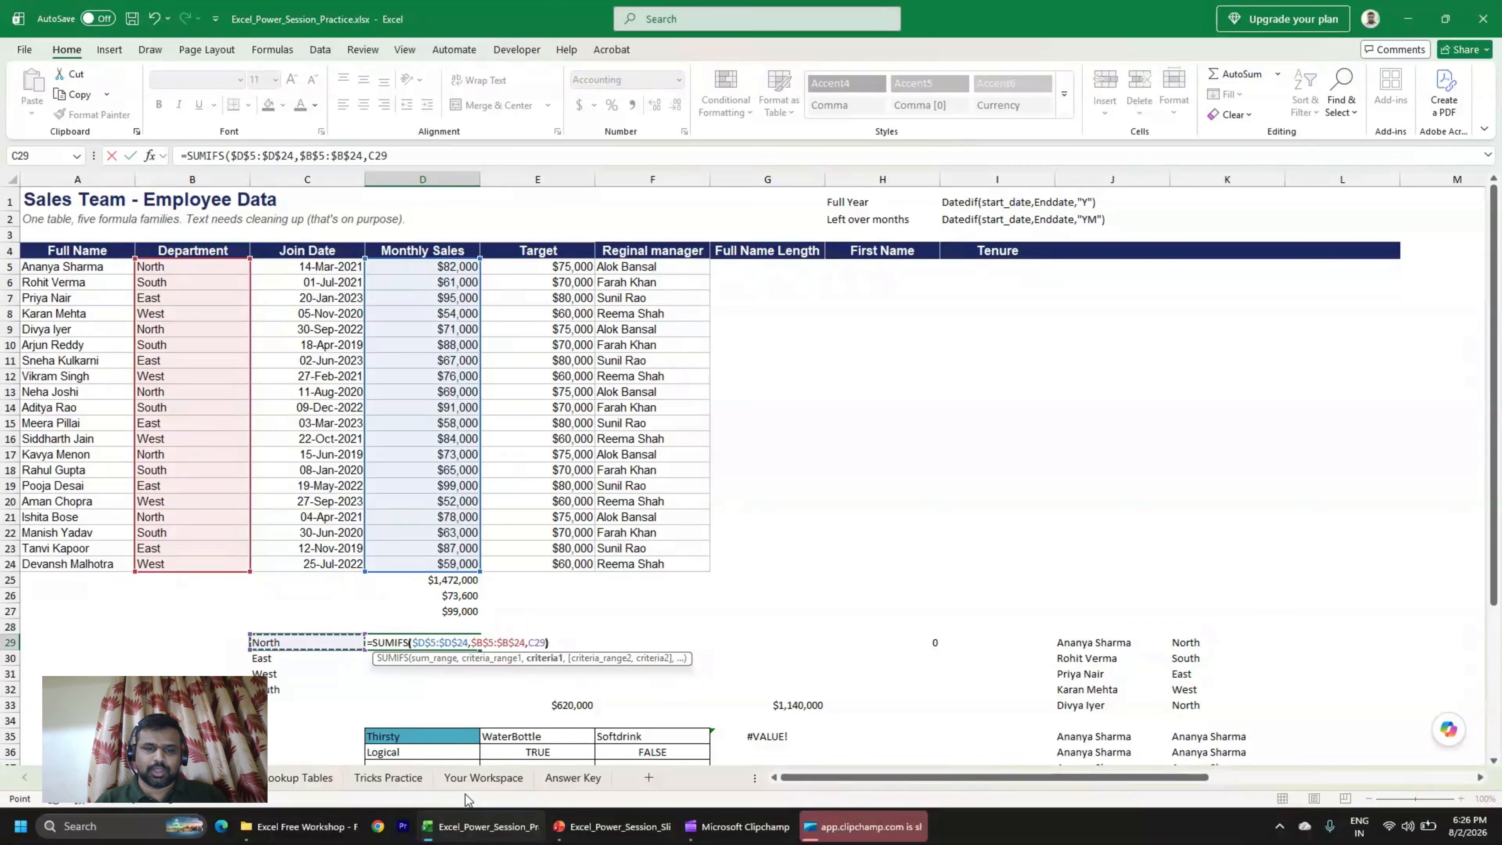
pyautogui.press('Return')
# Fill the SUMIFS formula down to D30 for East and compare the references in D29 and D30.
pyautogui.hotkey('ctrl', 'd')
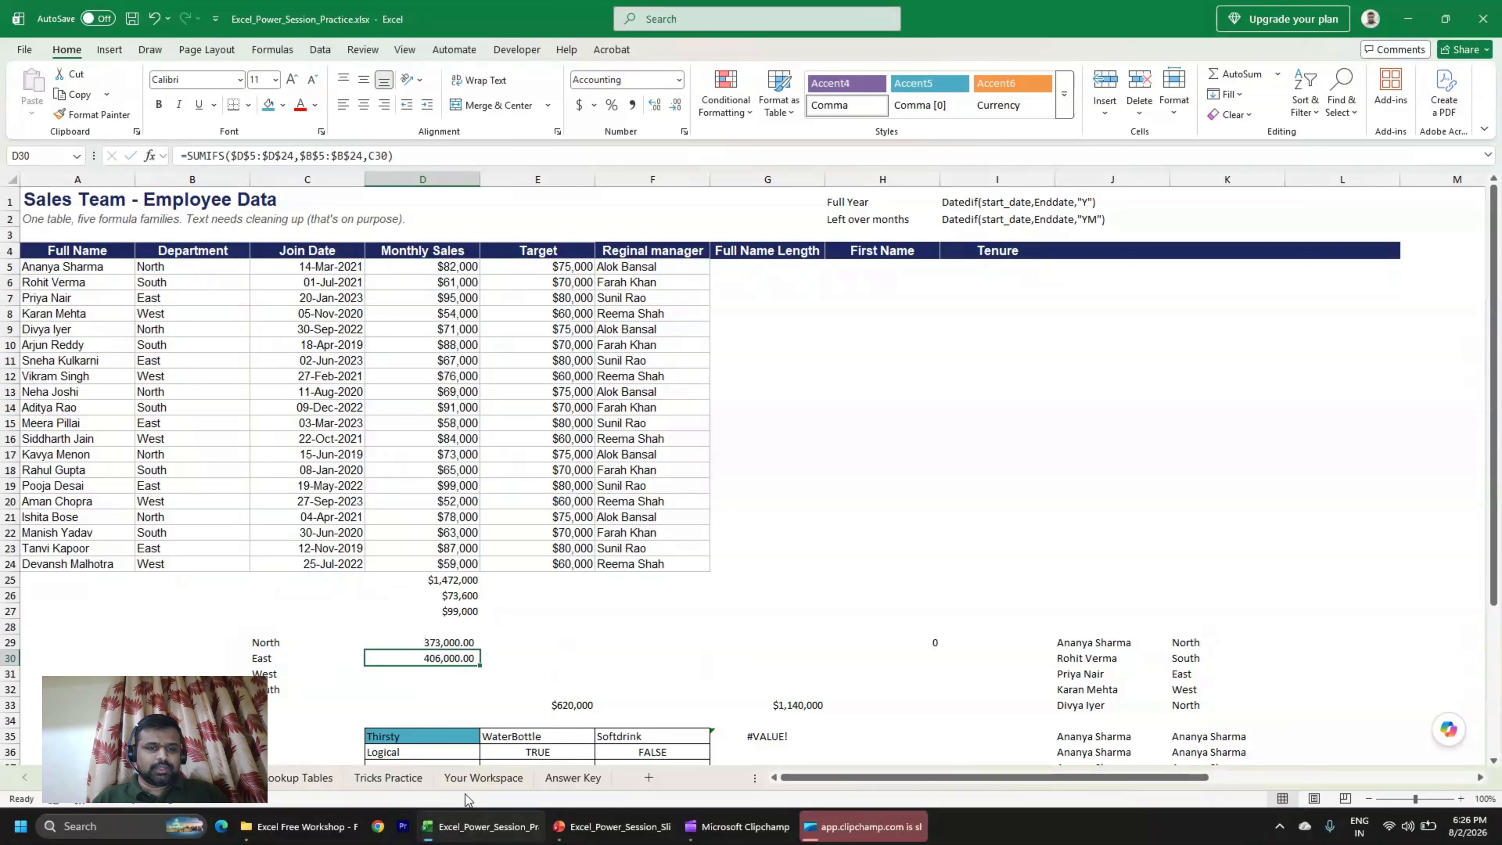
pyautogui.press('Up')
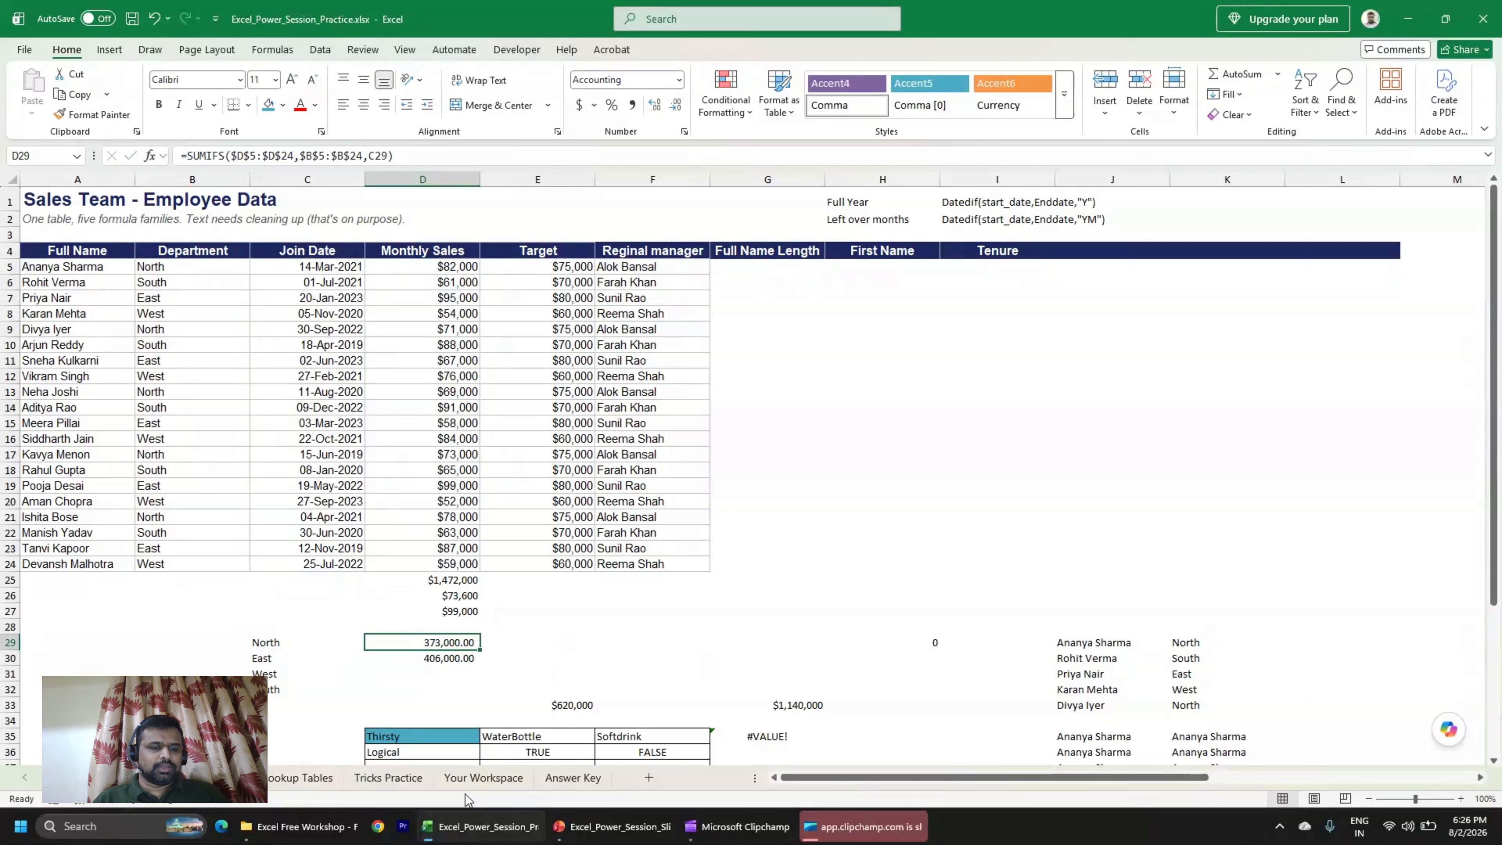
pyautogui.press('F2')
pyautogui.press('Return')
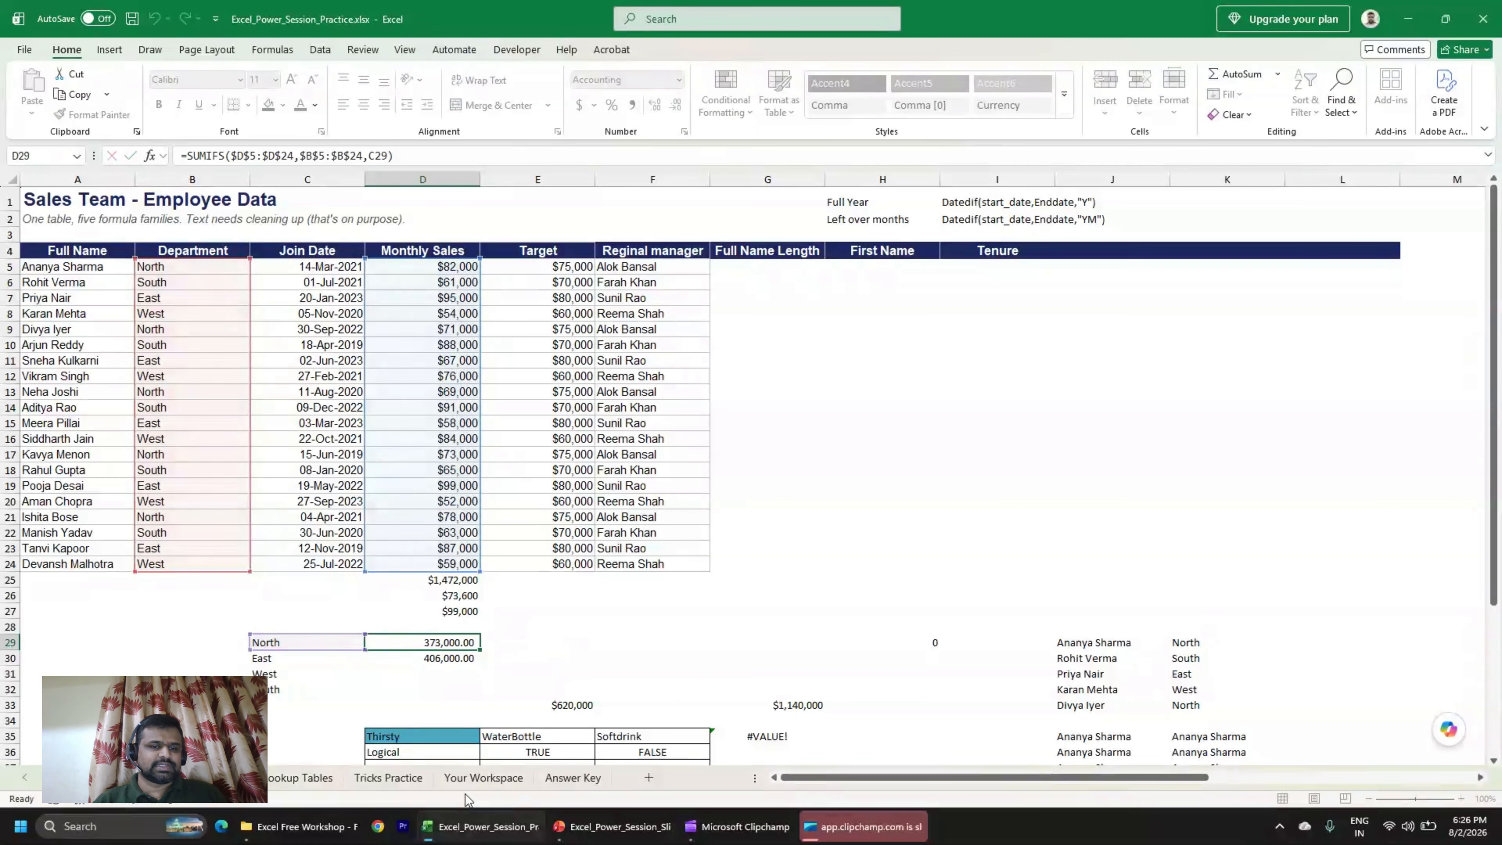
pyautogui.press('F2')
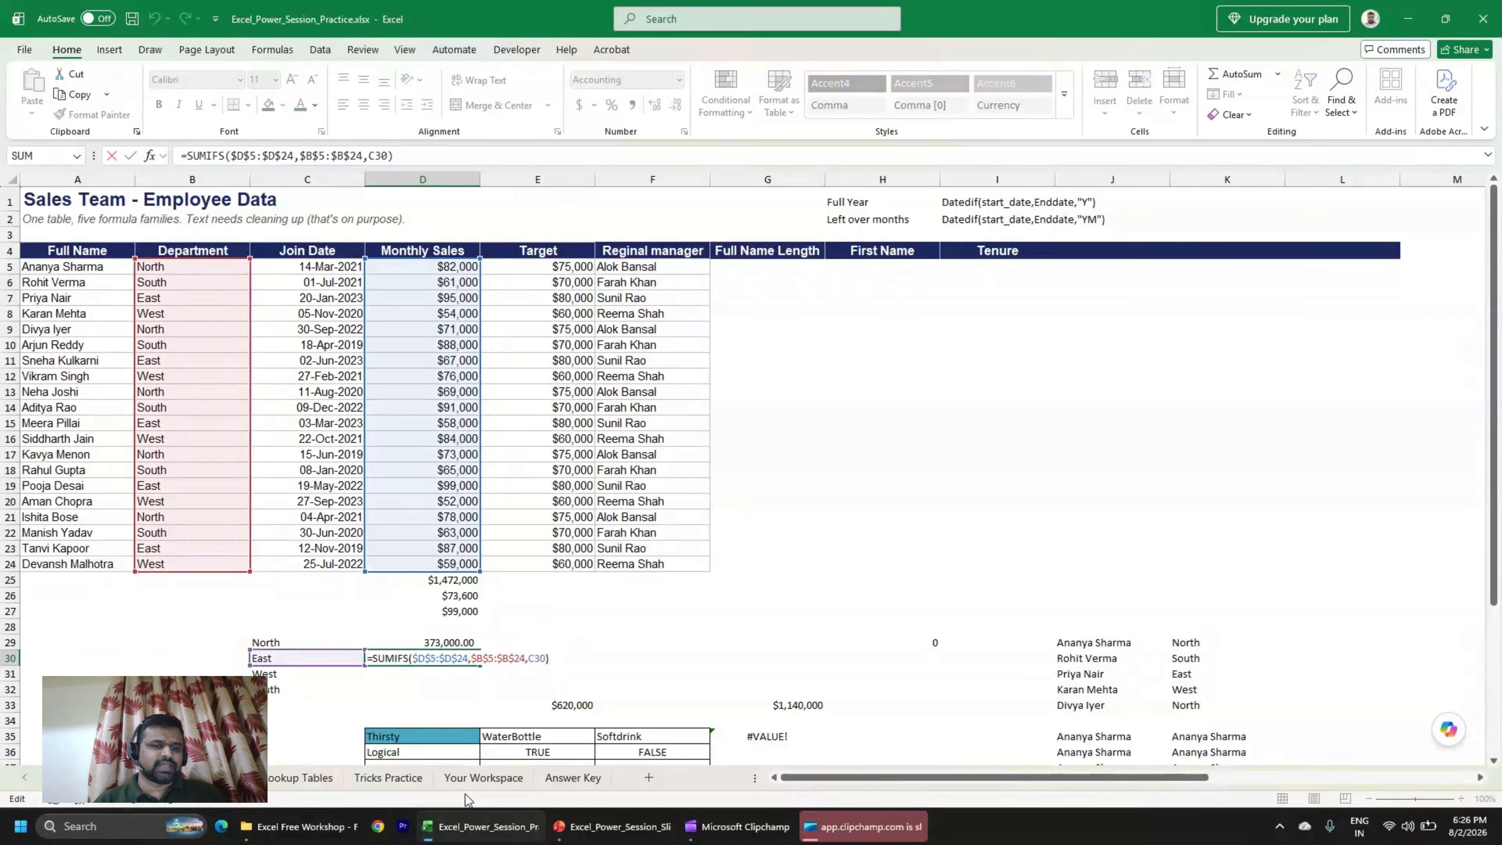
pyautogui.press('Escape')
# Copy the SUMIFS formula down to D31 and D32 to total the West and South sales.
pyautogui.press('Down')
pyautogui.hotkey('ctrl', 'd')
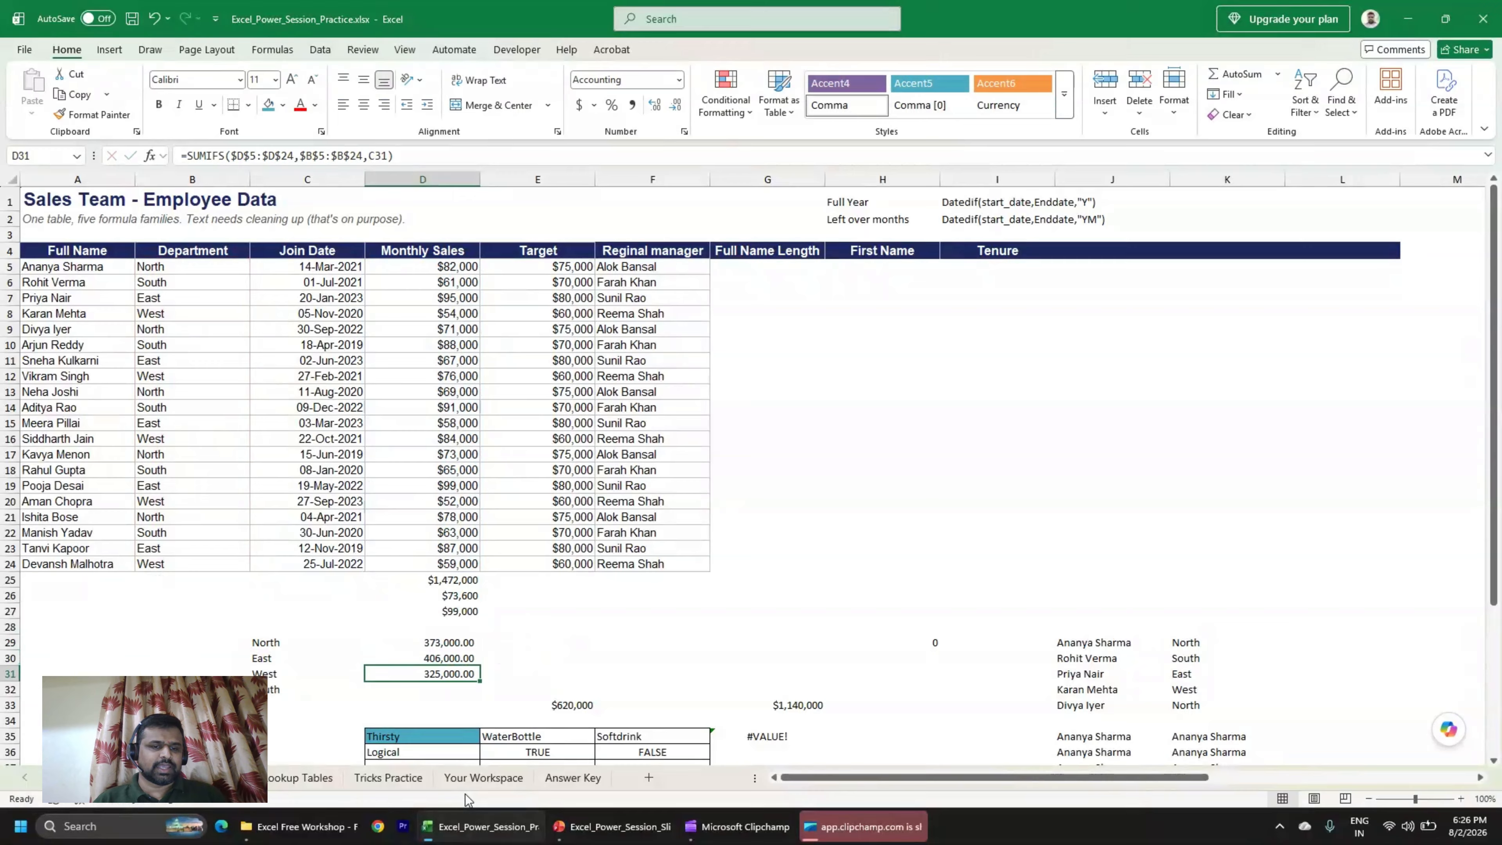
pyautogui.press('F2')
pyautogui.press('Escape')
pyautogui.press('Down')
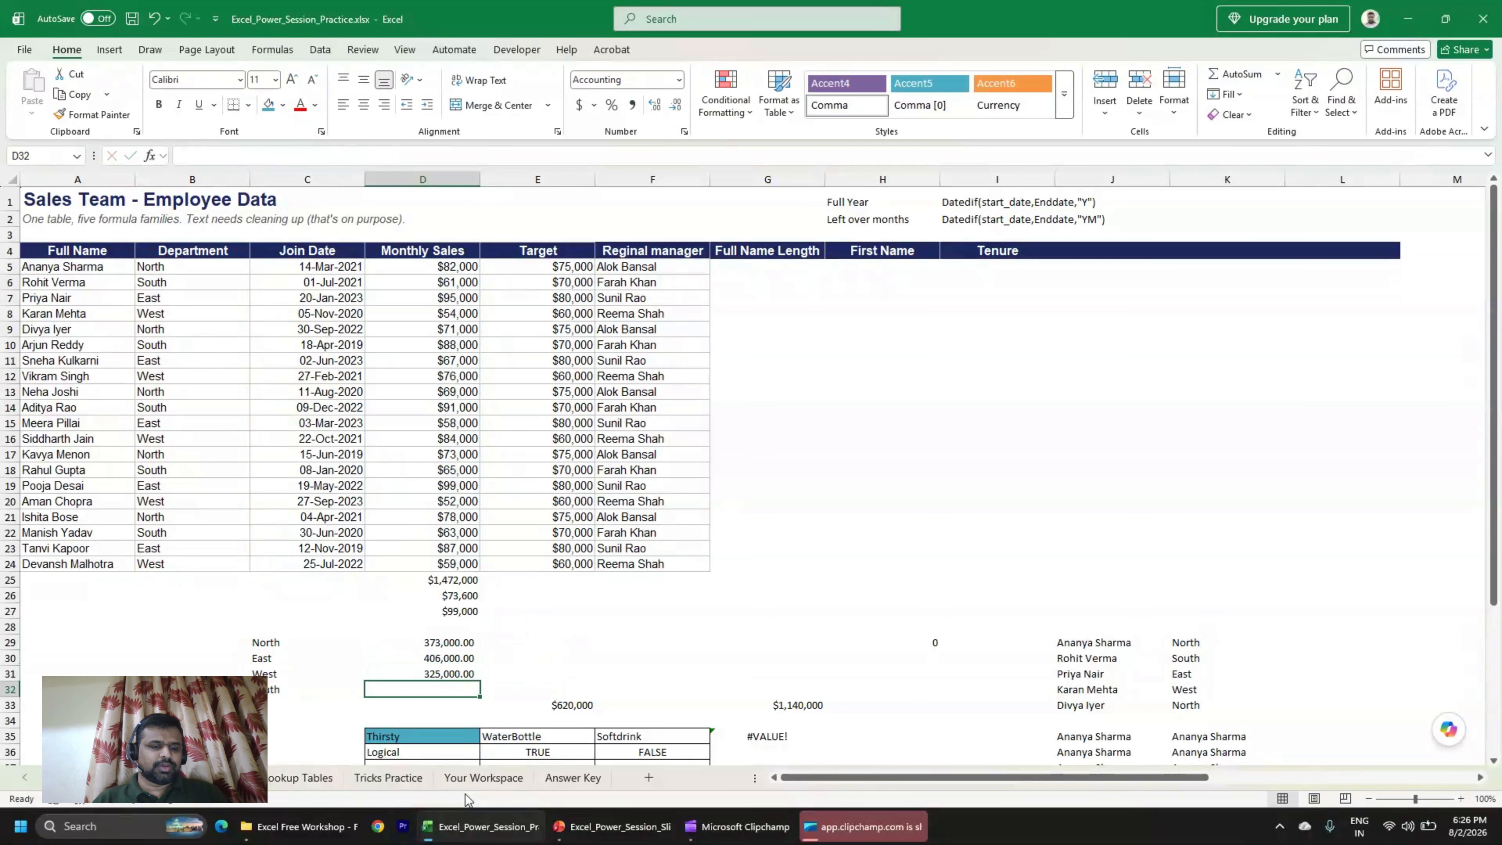
pyautogui.hotkey('ctrl', 'd')
pyautogui.hotkey('shift', 'Up')
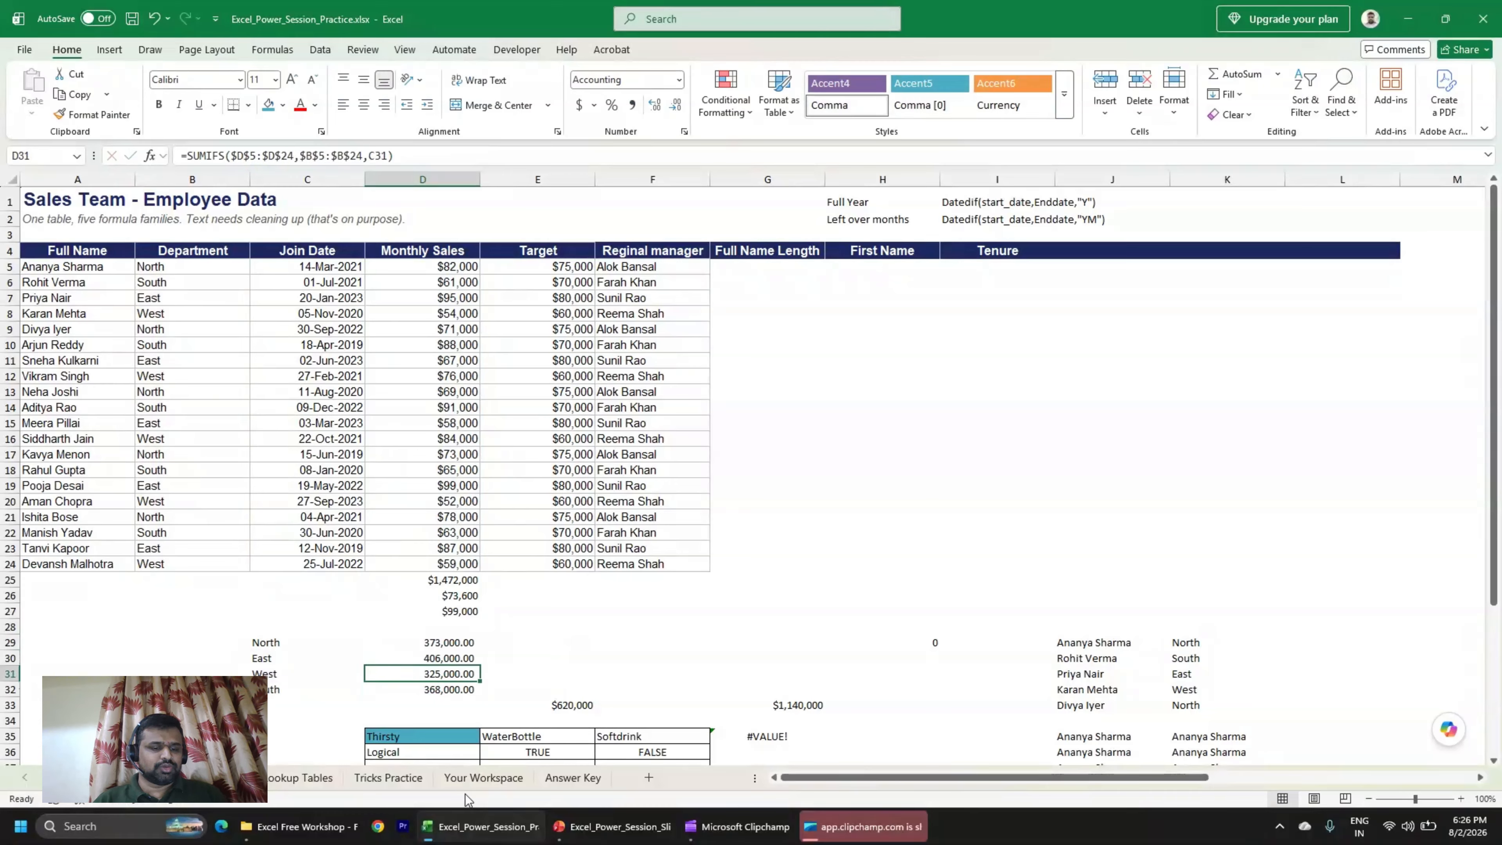
pyautogui.hotkey('ctrl', 'c')
pyautogui.hotkey('ctrl', 'v')
pyautogui.press('Escape')
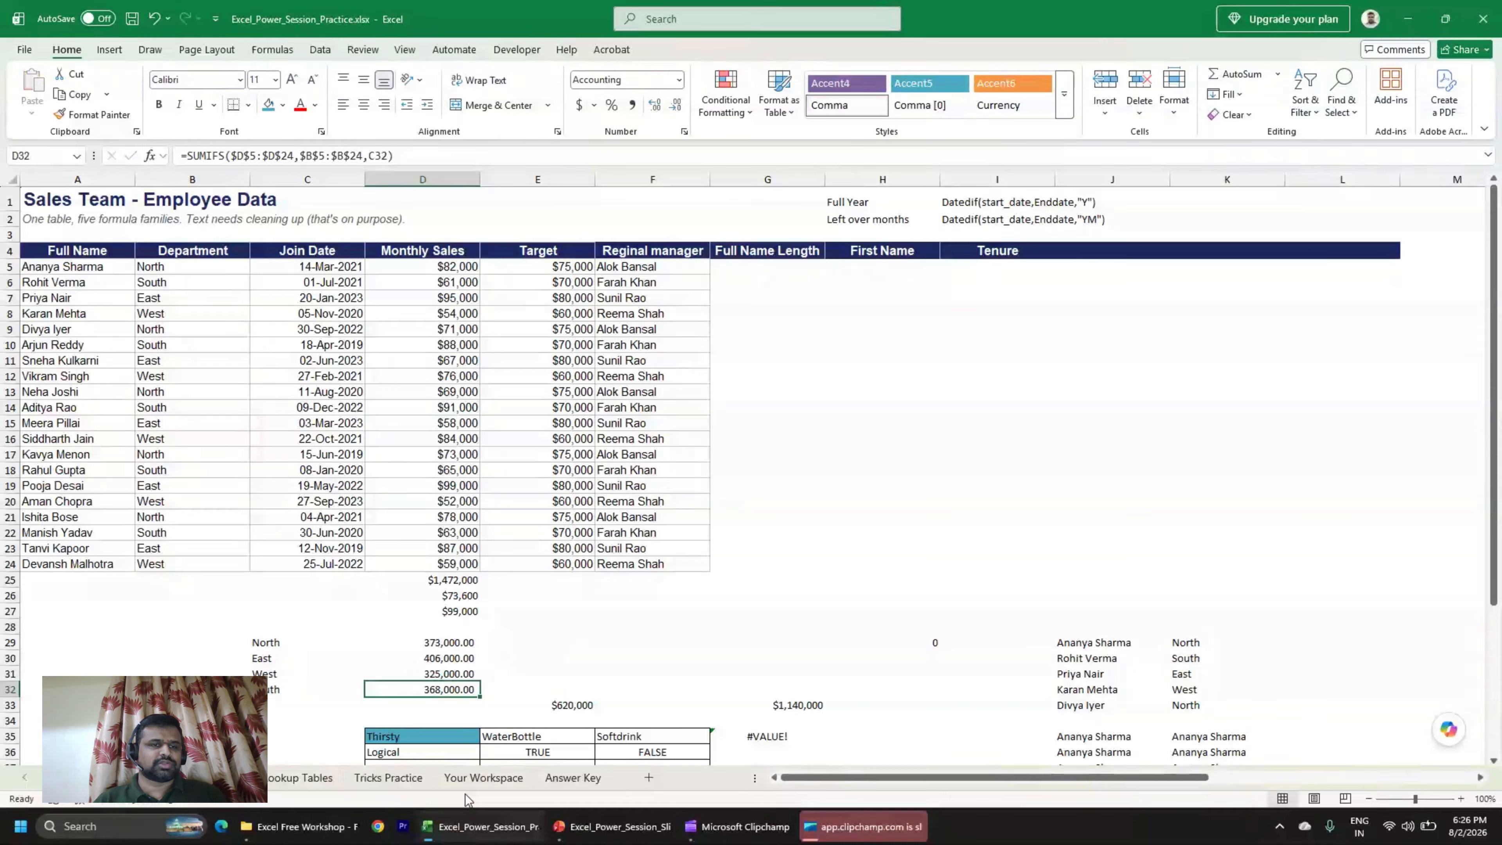
# Inspect the ranges and criterion referenced by the SUMIFS formula in D29, leaving the formula as it is.
pyautogui.press('Up')
pyautogui.press('Up')
pyautogui.press('Up')
pyautogui.press('F2')
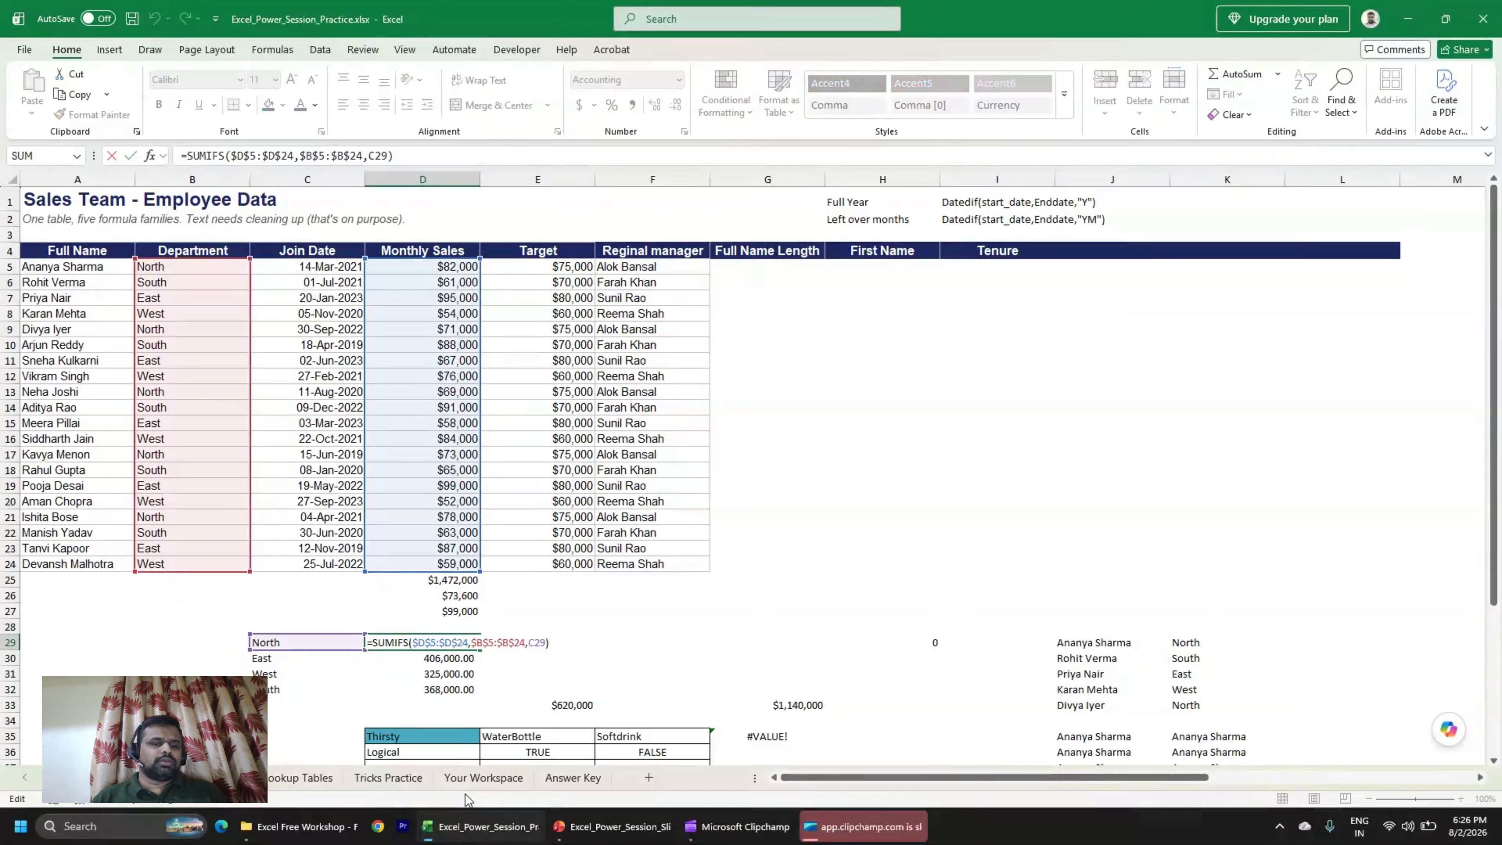
pyautogui.hotkey('ctrl', 'Return')
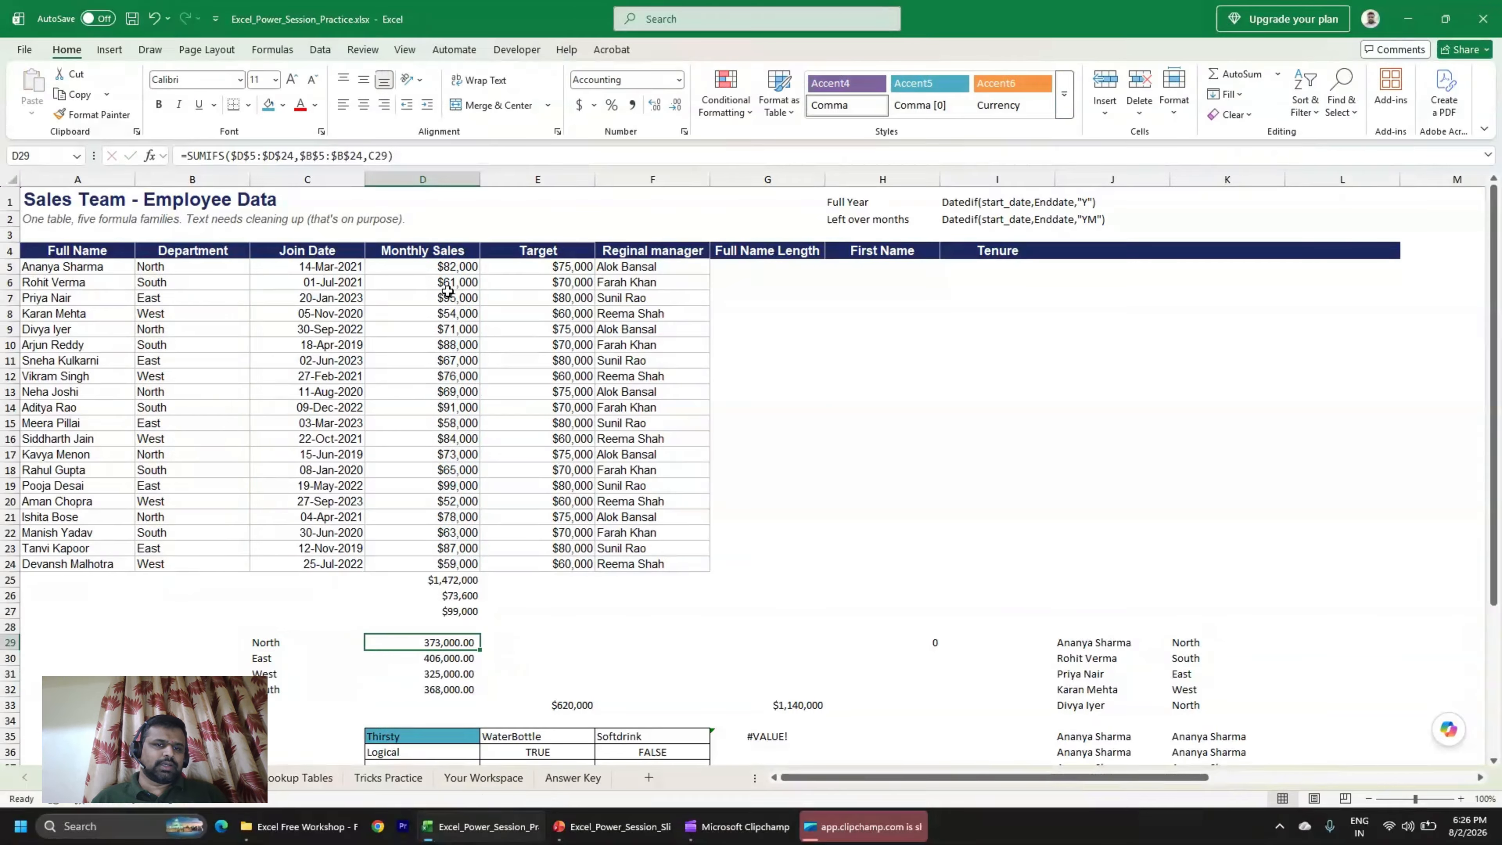
# Point out the North department's monthly sales amounts in rows 5 and 9 of the table.
pyautogui.click(459, 268)
pyautogui.hotkey('shift', 'space')
pyautogui.click(460, 266)
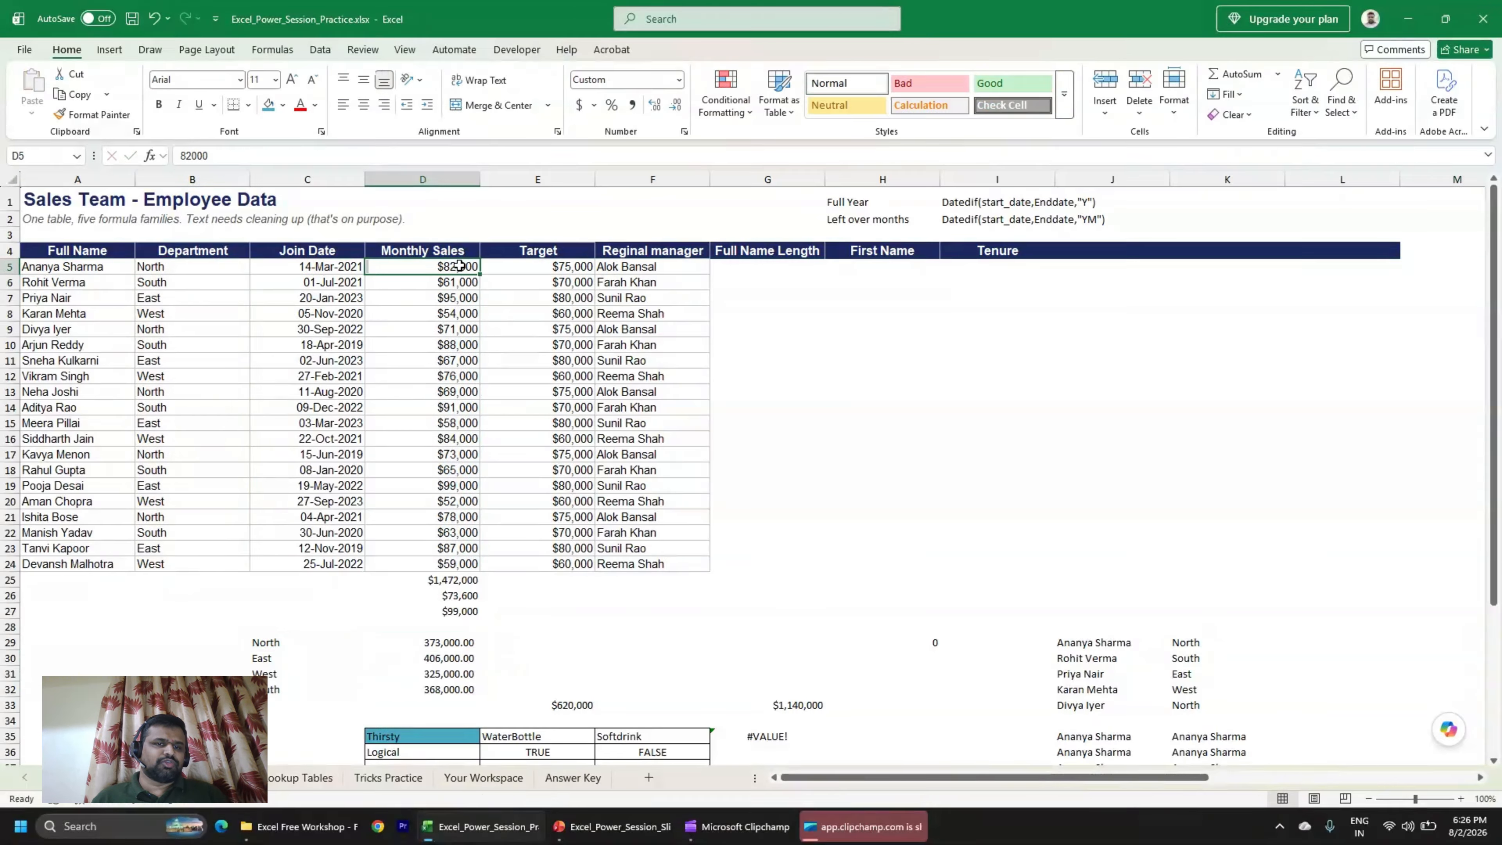
pyautogui.keyDown('ctrl'); pyautogui.click(157, 333); pyautogui.keyUp('ctrl')
pyautogui.hotkey('shift', 'space')
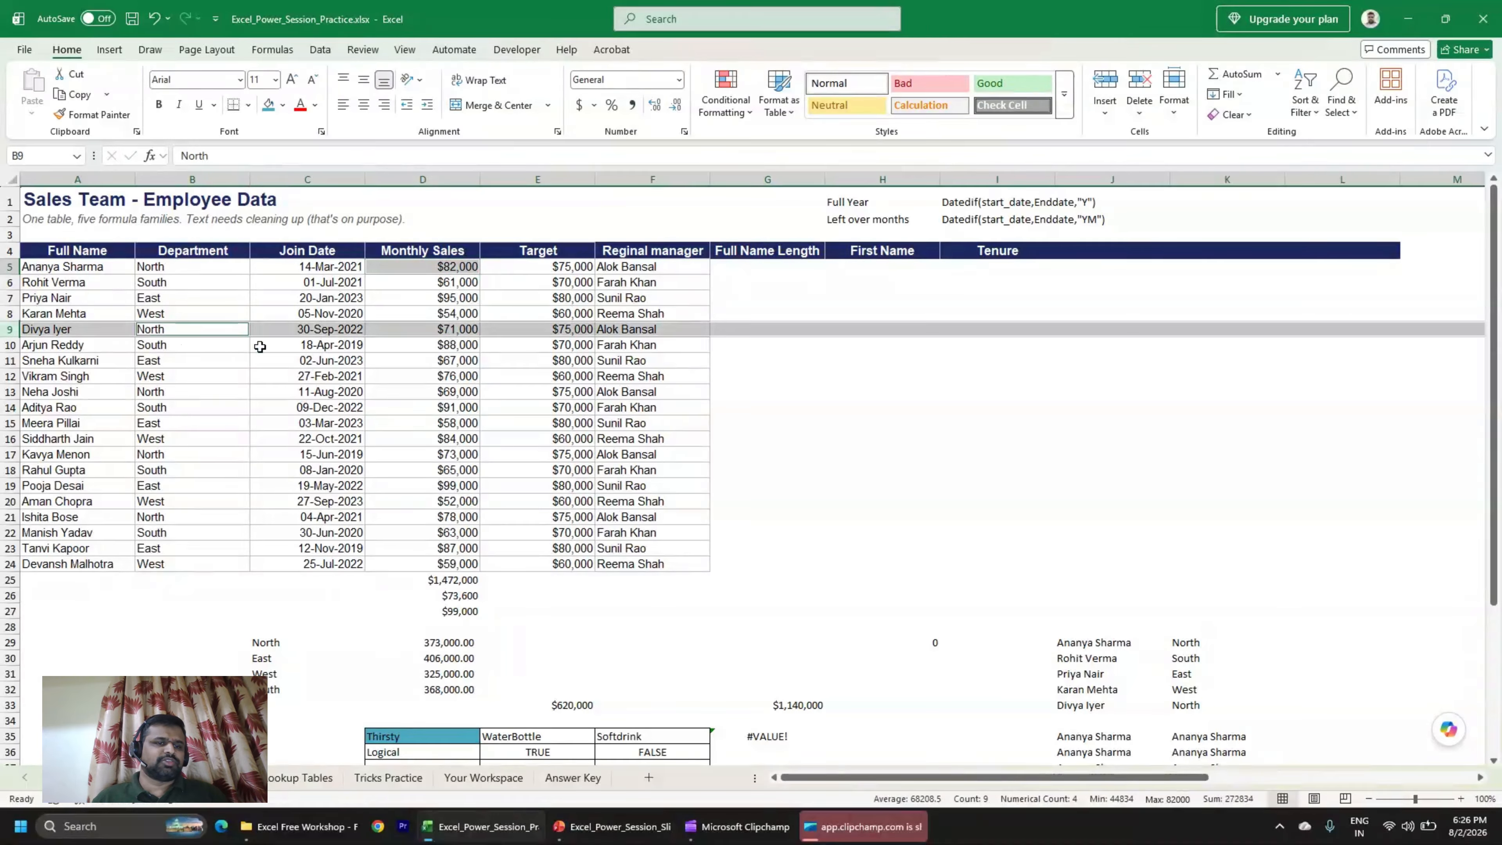
pyautogui.click(465, 326)
pyautogui.keyDown('ctrl'); pyautogui.click(420, 271); pyautogui.keyUp('ctrl')
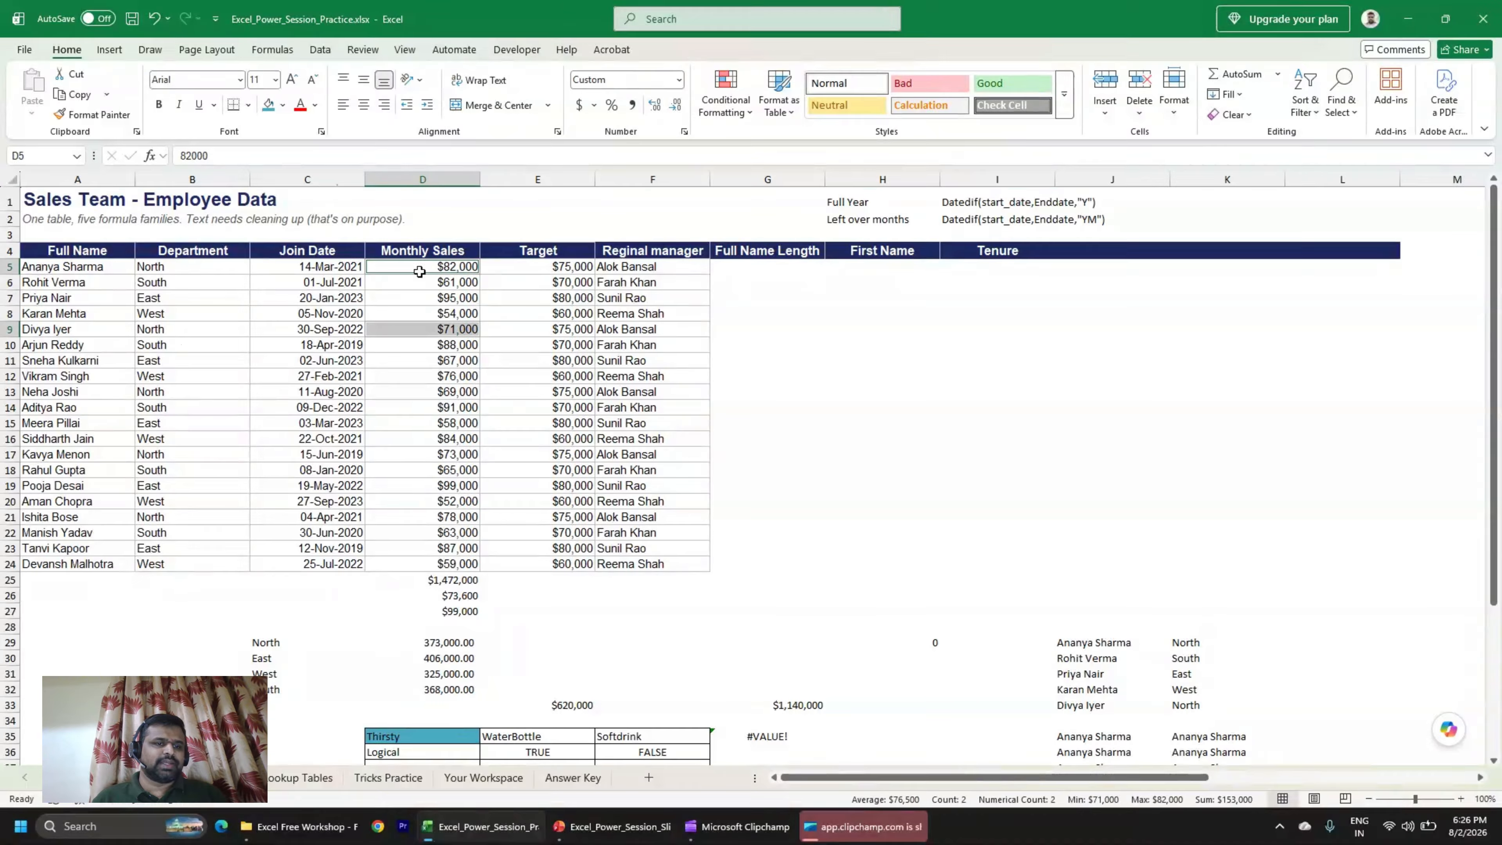
# Turn on filtering for table rows 4 to 24 and remove it again.
pyautogui.click(199, 254)
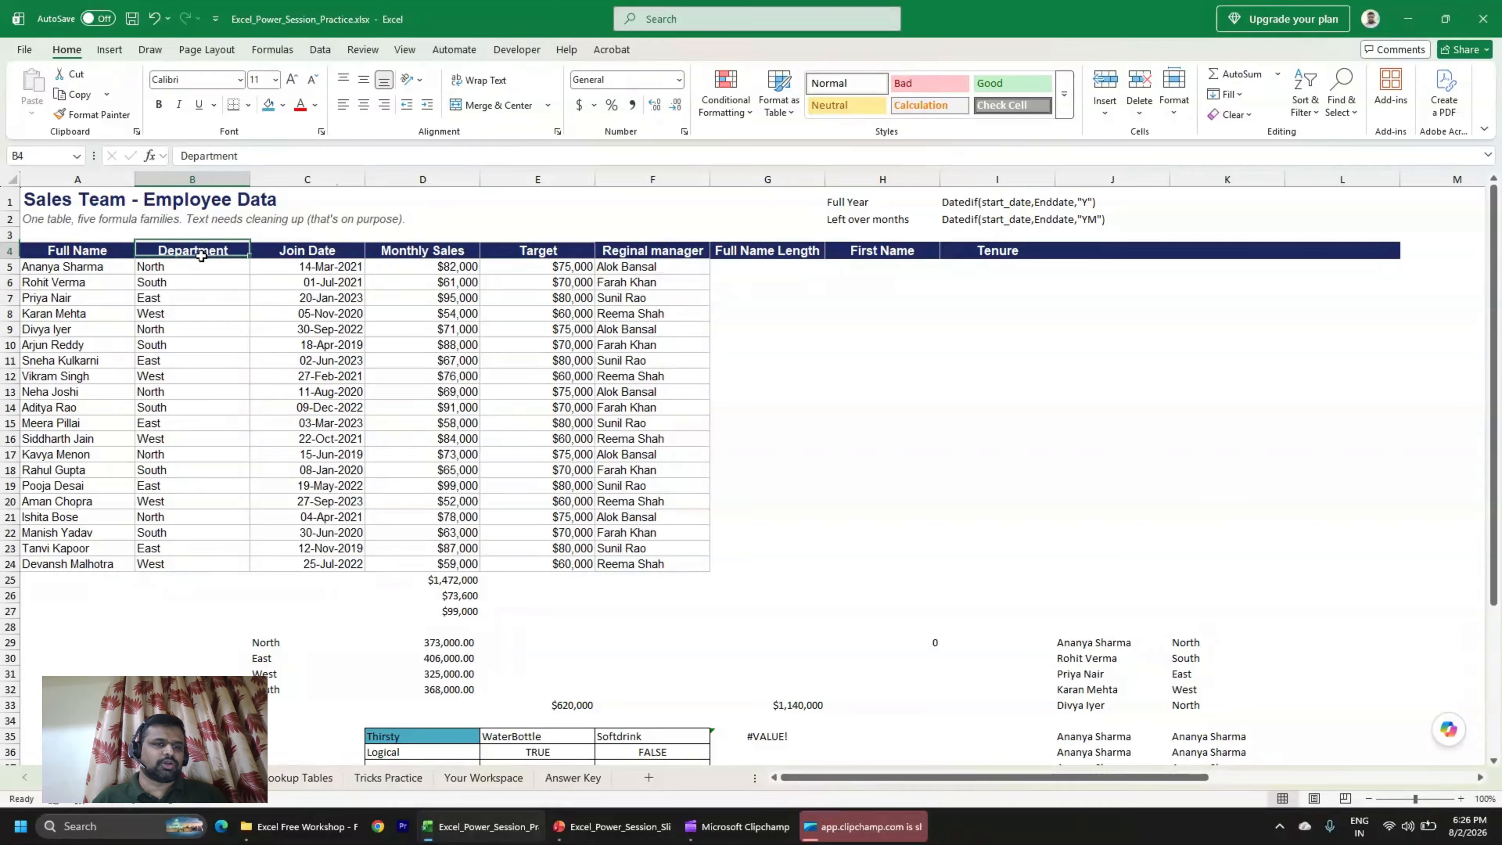
pyautogui.keyDown('shift'); pyautogui.click(670, 551); pyautogui.keyUp('shift')
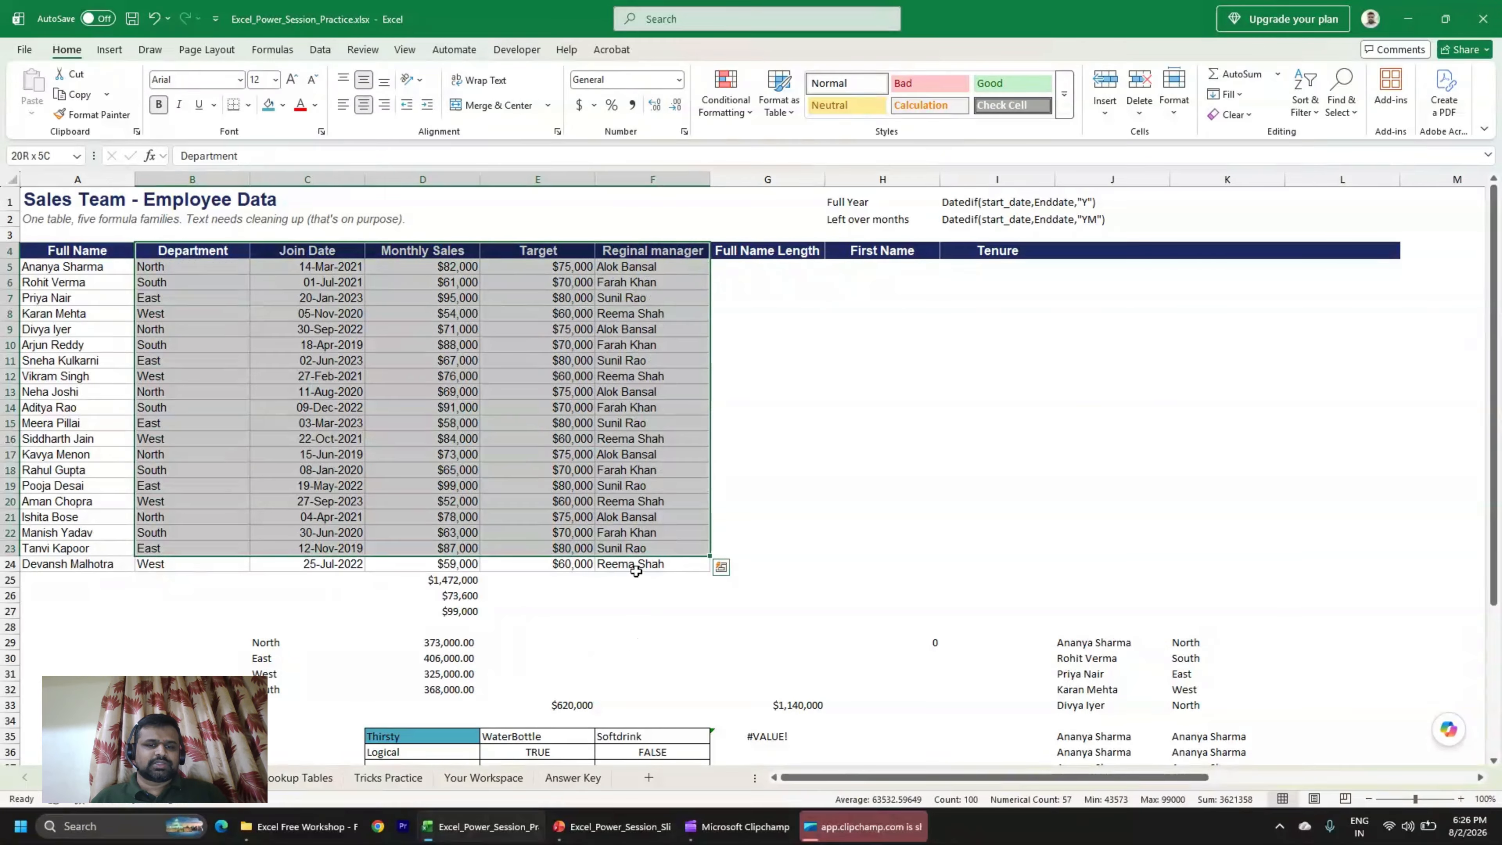
pyautogui.keyDown('shift'); pyautogui.click(638, 566); pyautogui.keyUp('shift')
pyautogui.hotkey('shift', 'space')
pyautogui.hotkey('alt', 'd')
pyautogui.press('f')
pyautogui.press('f')
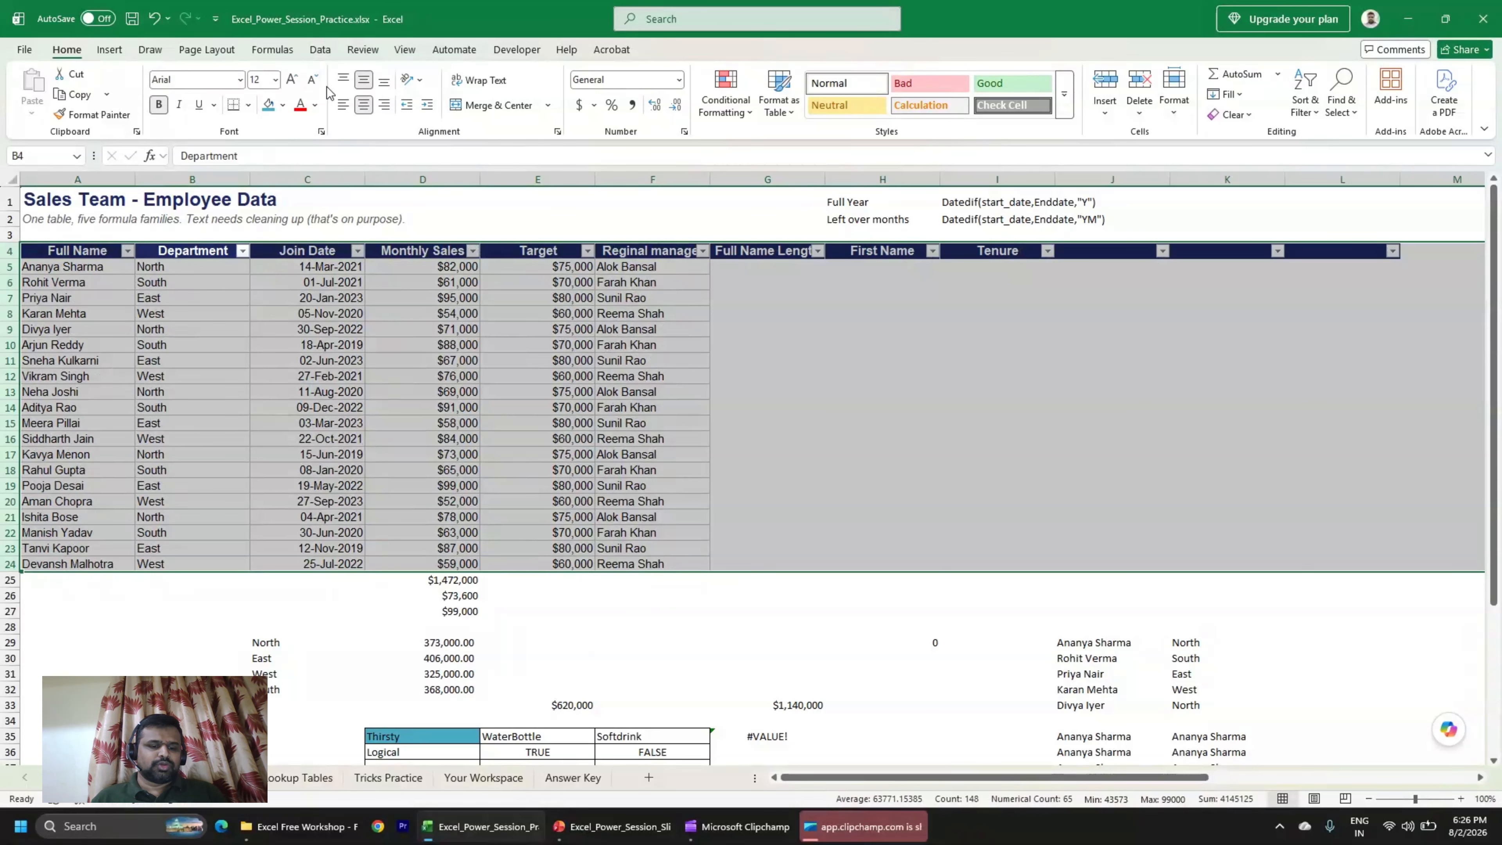
pyautogui.hotkey('alt', 'd')
pyautogui.press('f')
pyautogui.press('f')
# Select rows 4 to 24 and add filters to the header row of the employee table.
pyautogui.click(317, 51)
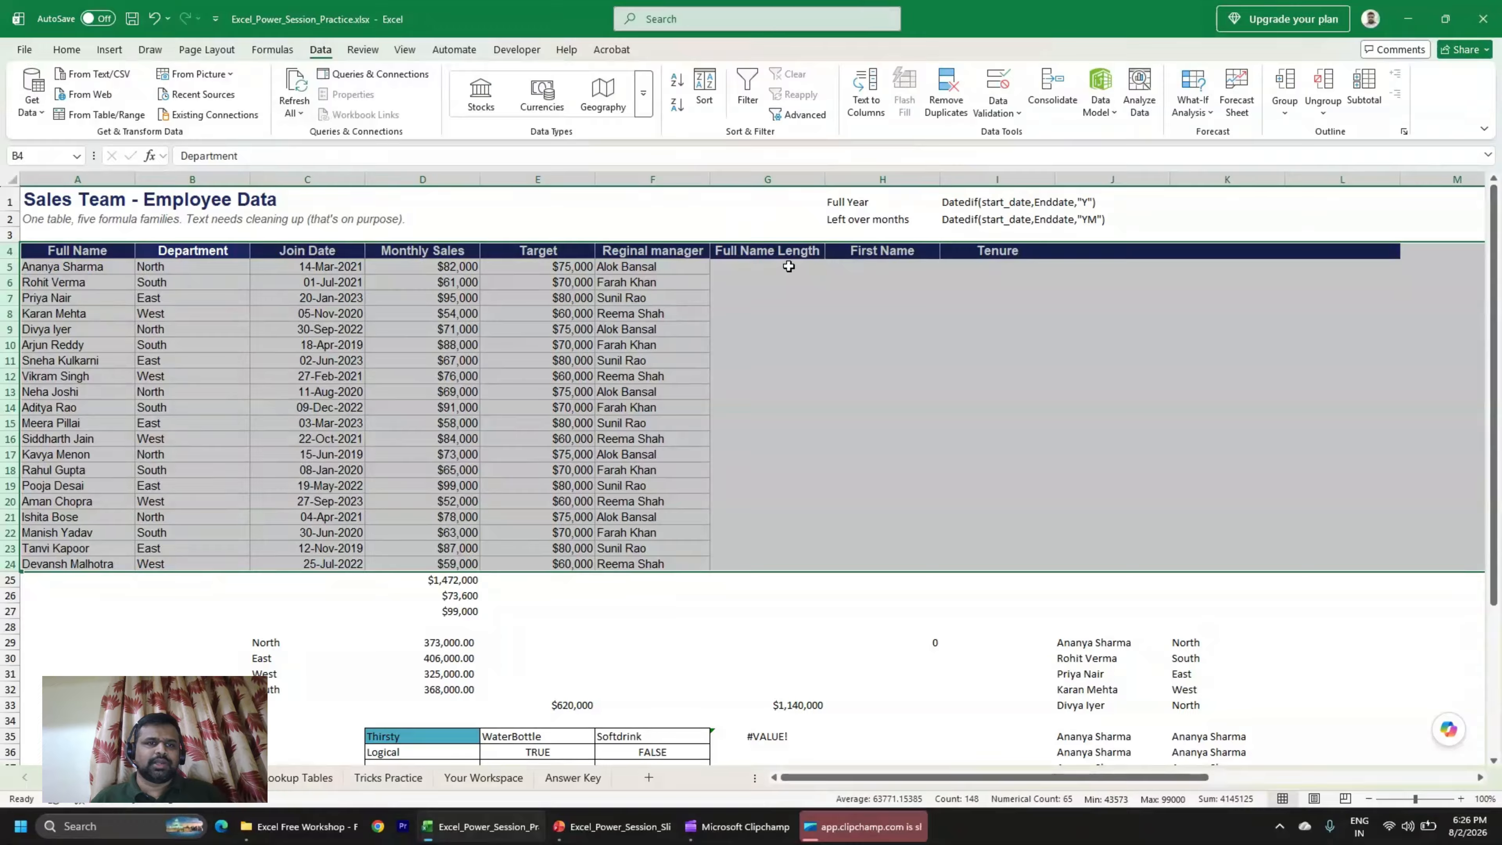
pyautogui.click(77, 52)
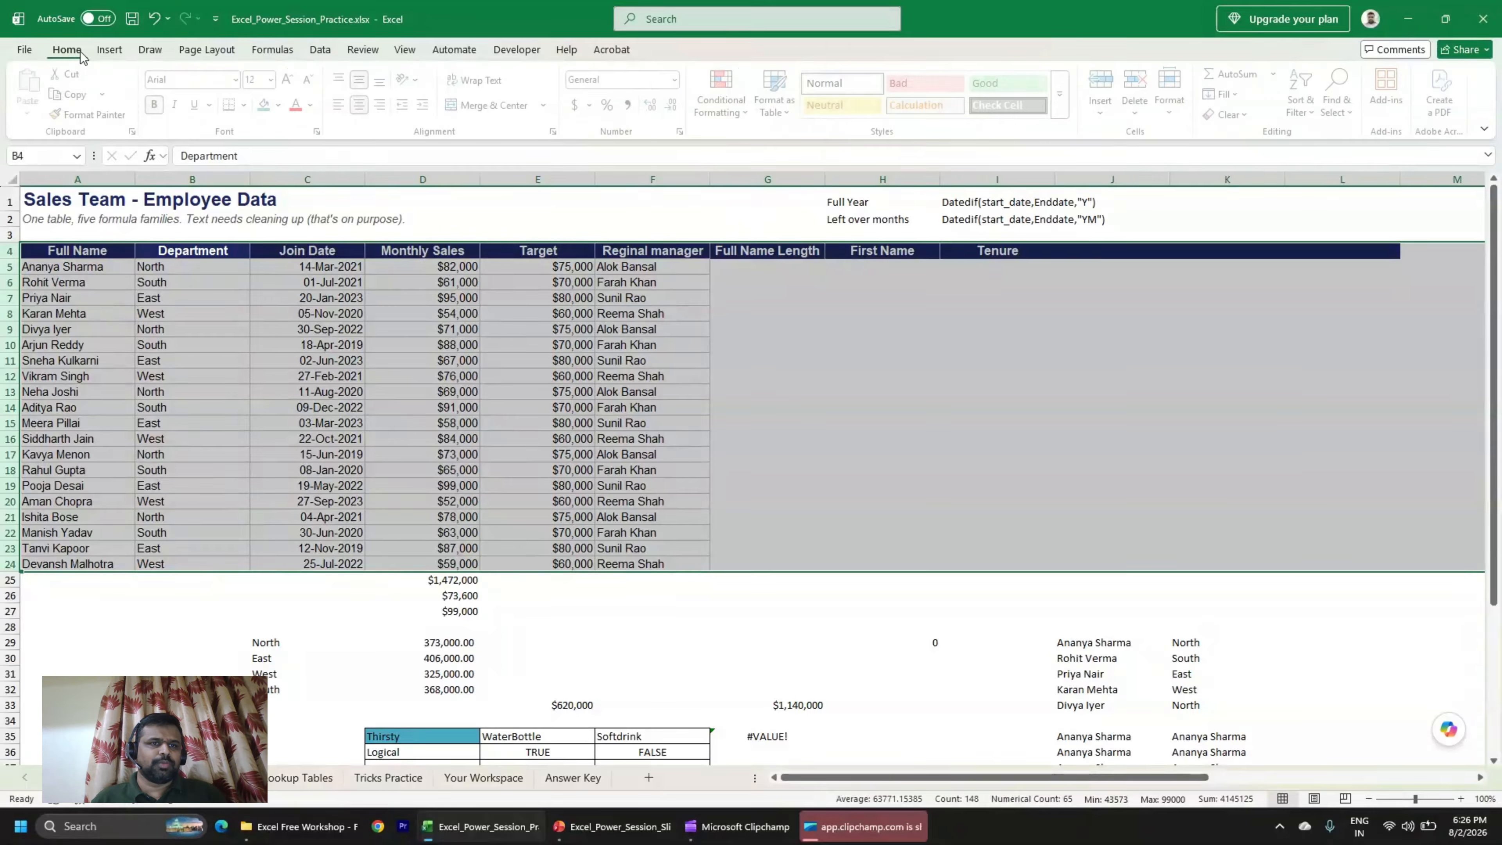
pyautogui.click(319, 51)
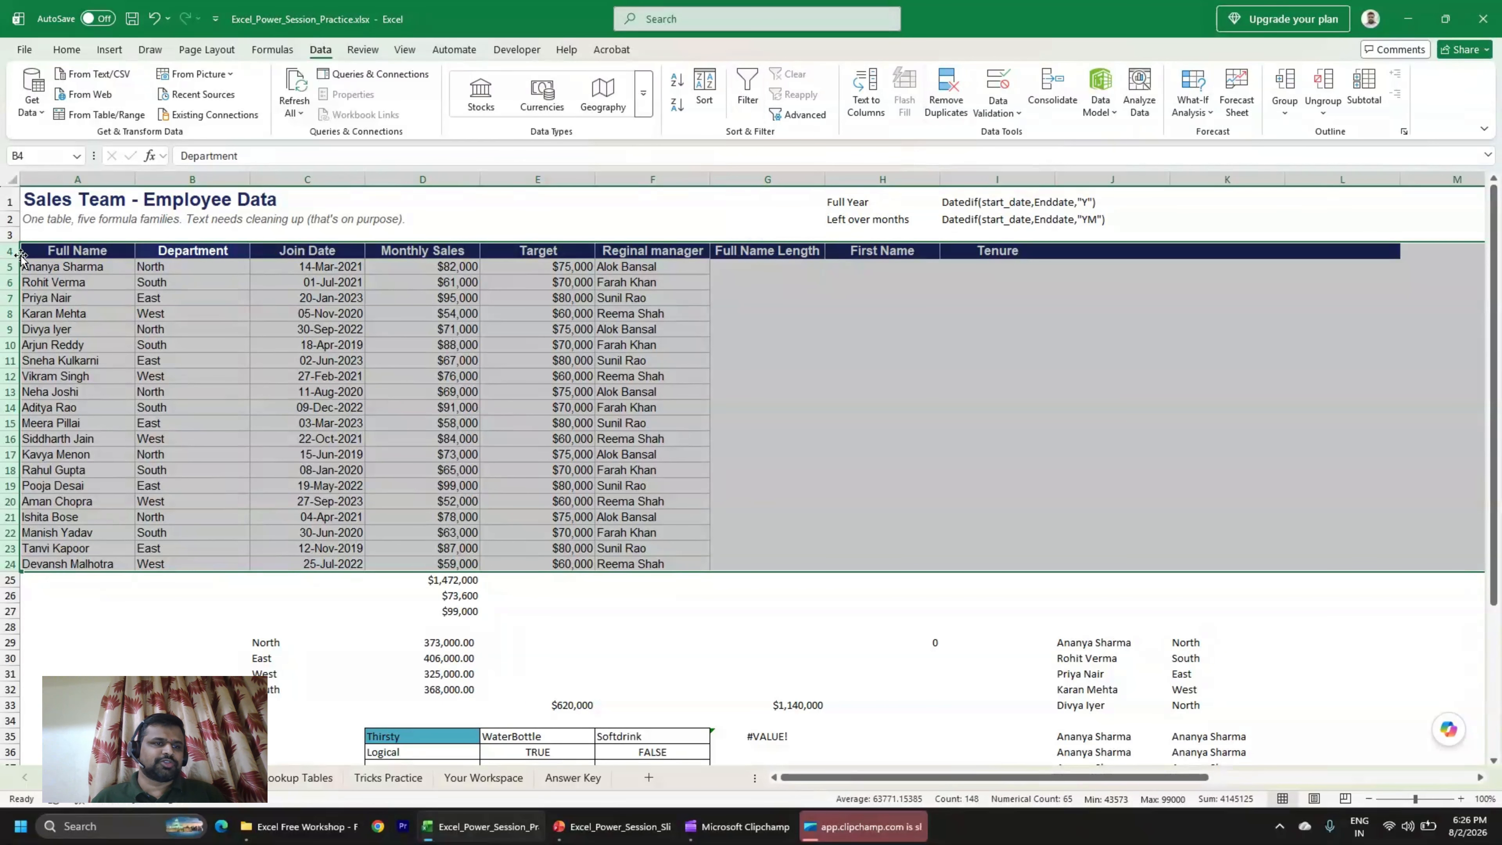
pyautogui.moveTo(11, 251)
pyautogui.mouseDown()
pyautogui.moveTo(11, 316)
pyautogui.moveTo(10, 251)
pyautogui.mouseUp()
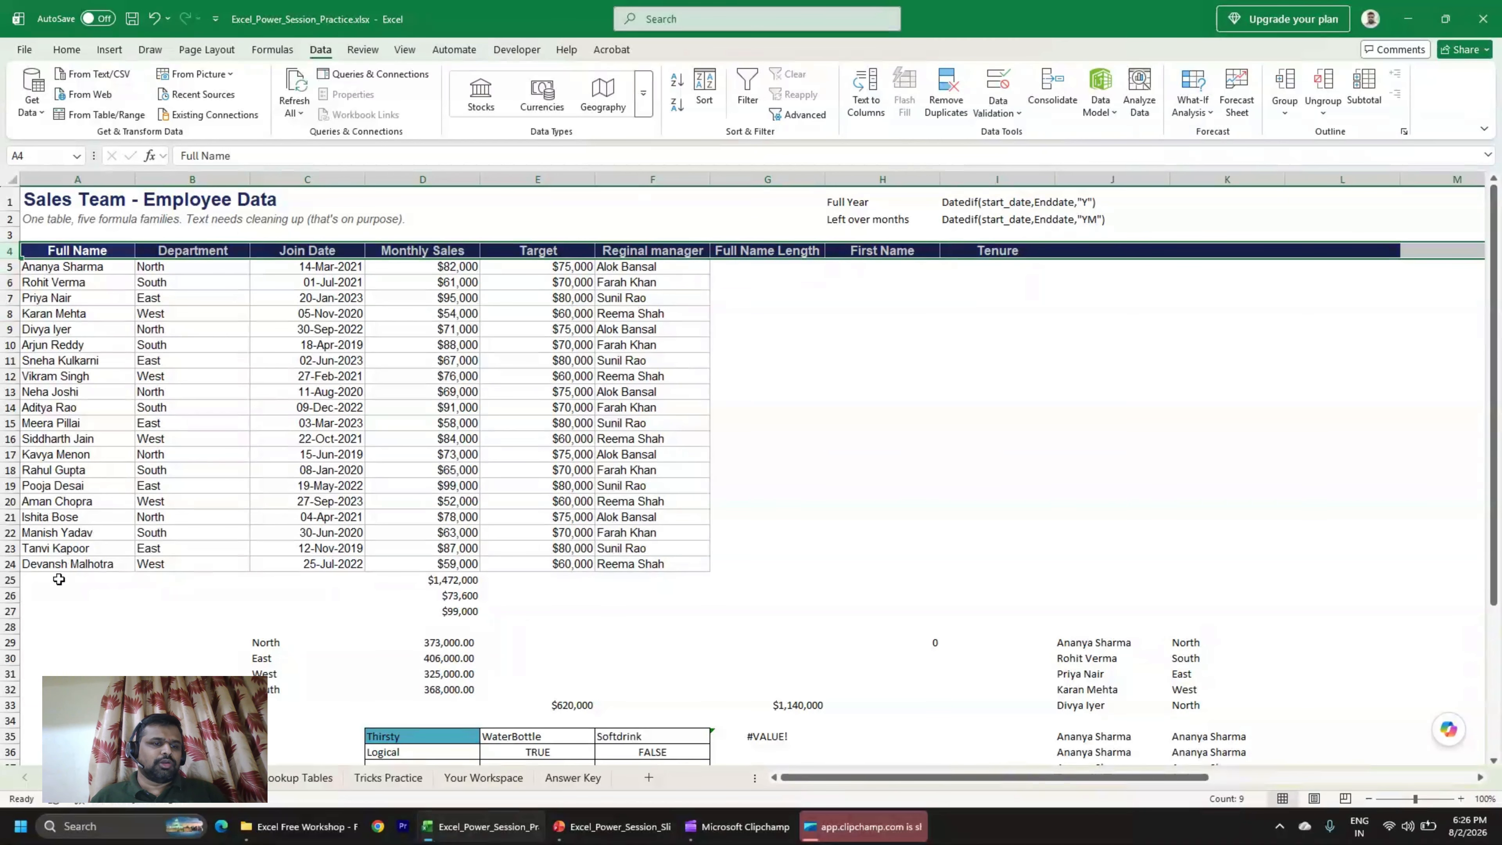
pyautogui.keyDown('shift'); pyautogui.click(10, 564); pyautogui.keyUp('shift')
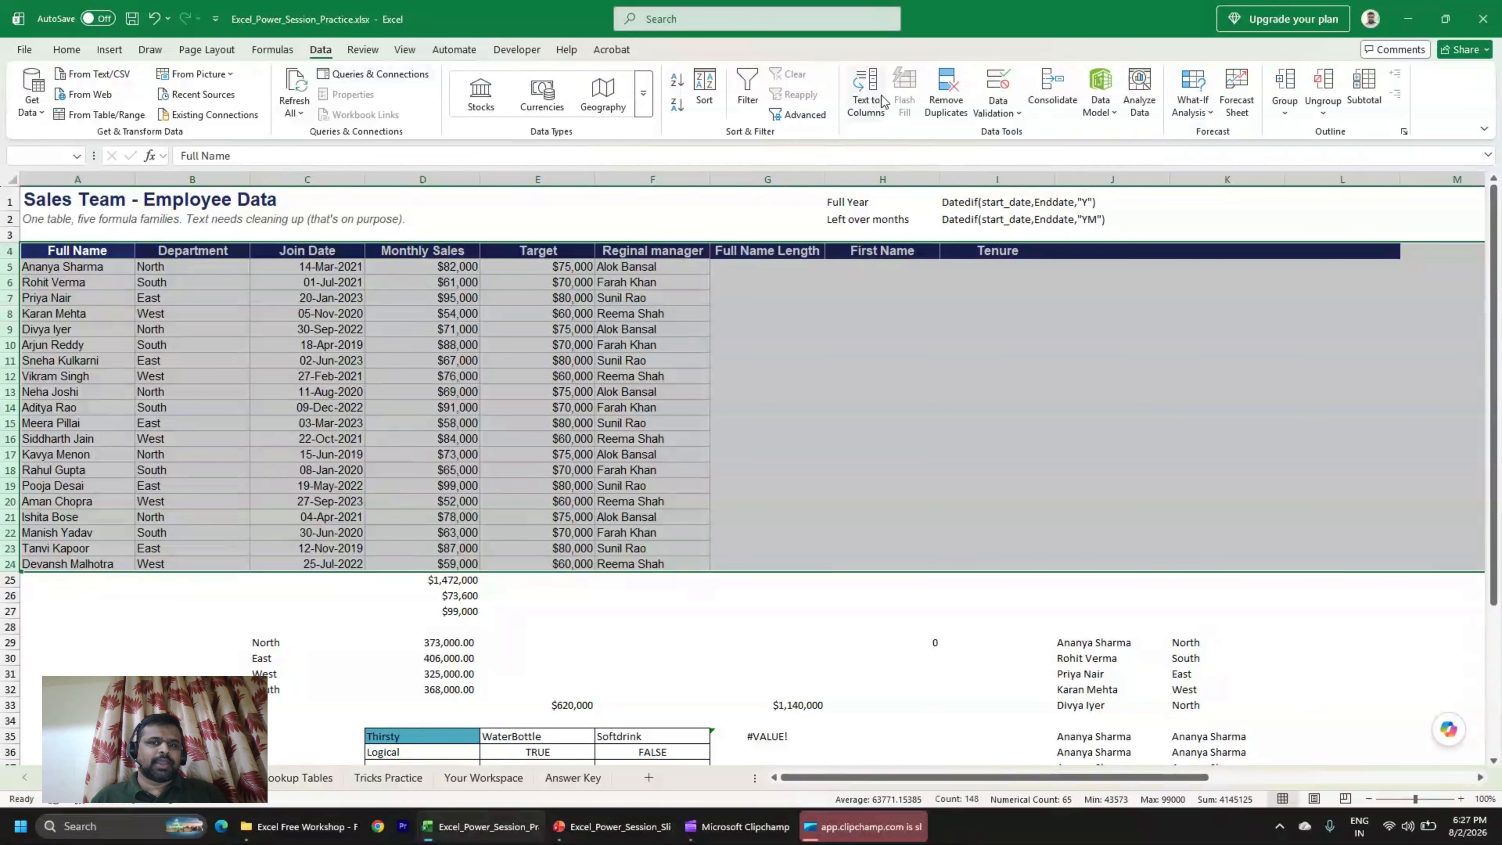
pyautogui.click(757, 89)
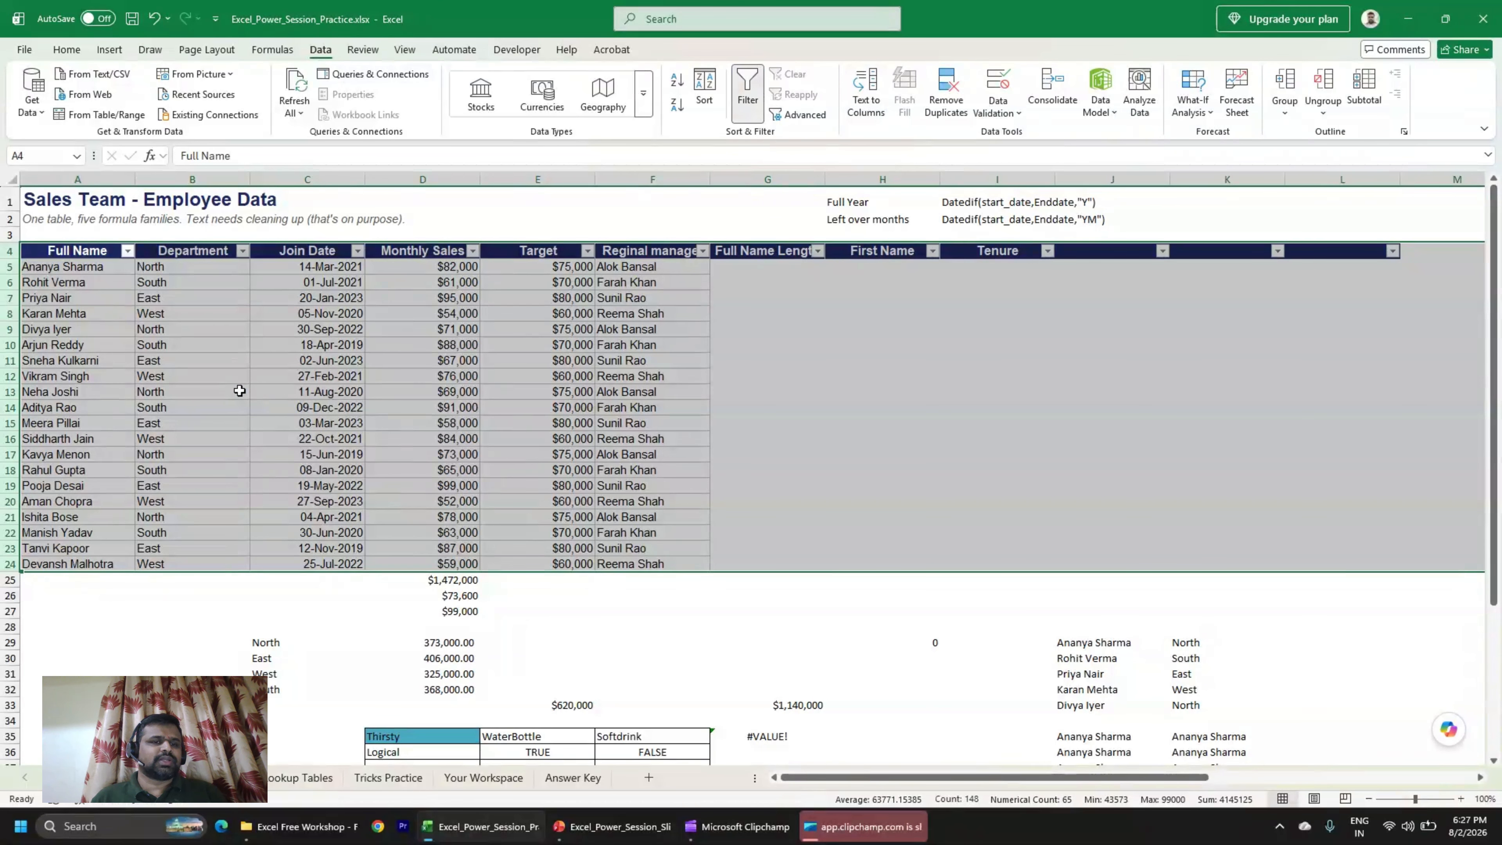
# Filter the Department column to show only the North rows.
pyautogui.click(242, 250)
pyautogui.click(114, 460)
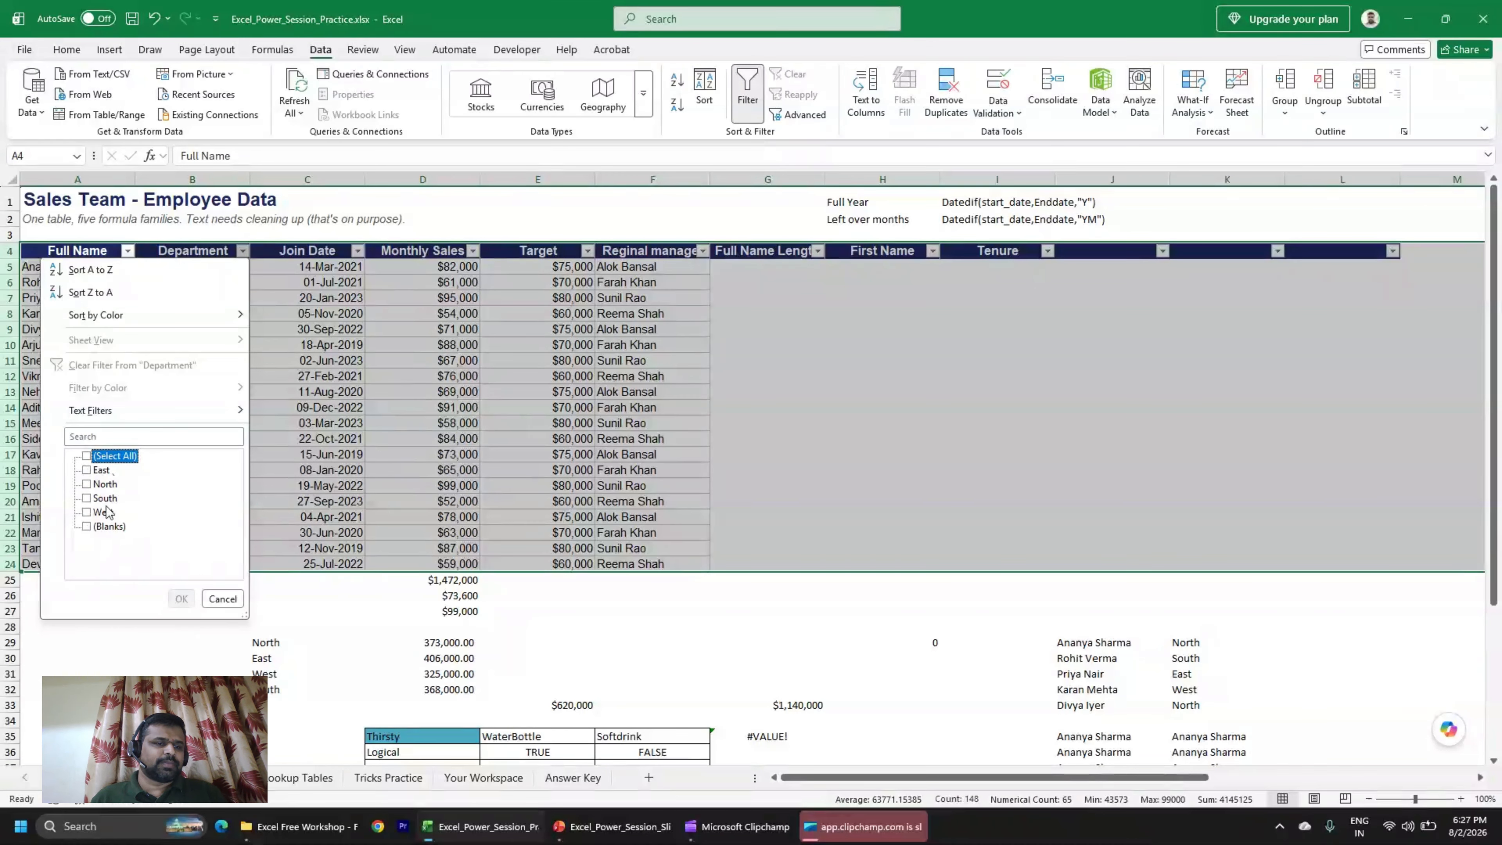
pyautogui.click(106, 488)
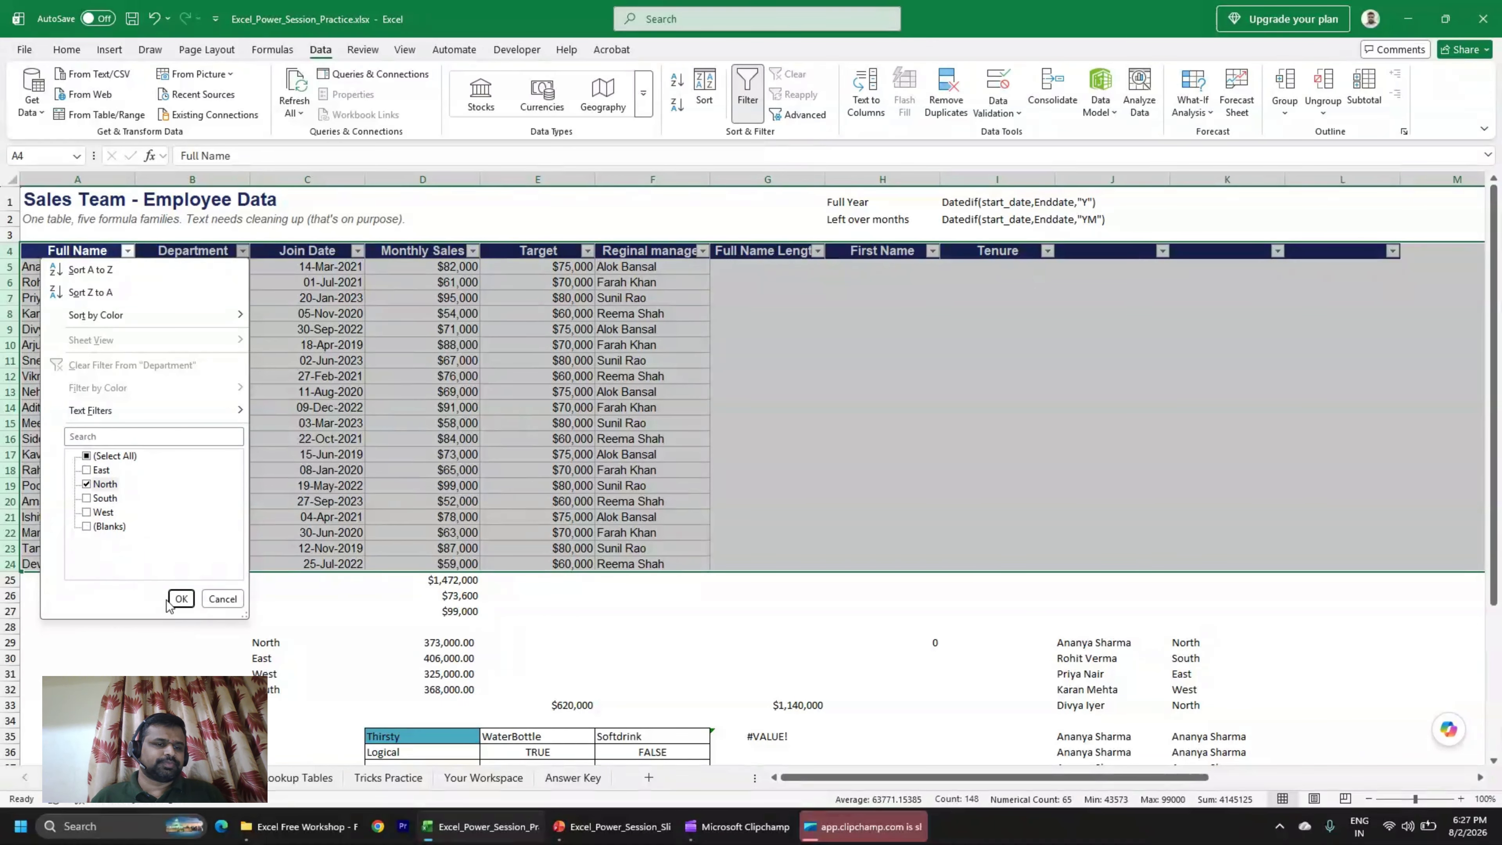
pyautogui.click(181, 599)
pyautogui.click(330, 376)
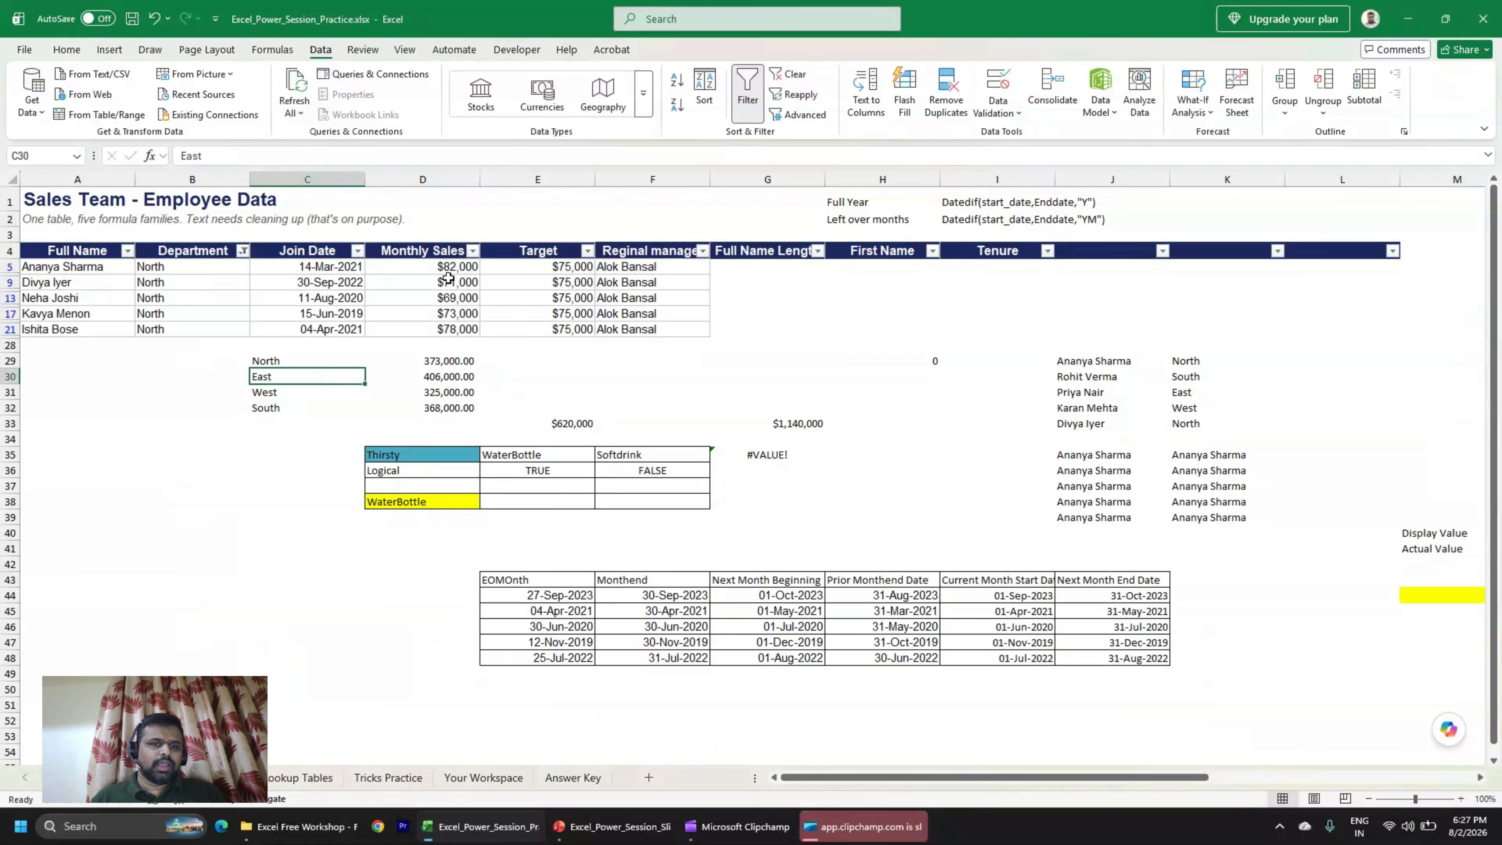
# Check the sum of the filtered North monthly sales against the SUMIFS total in D29, viewing the available status bar statistics.
pyautogui.moveTo(455, 272); pyautogui.dragTo(463, 322)
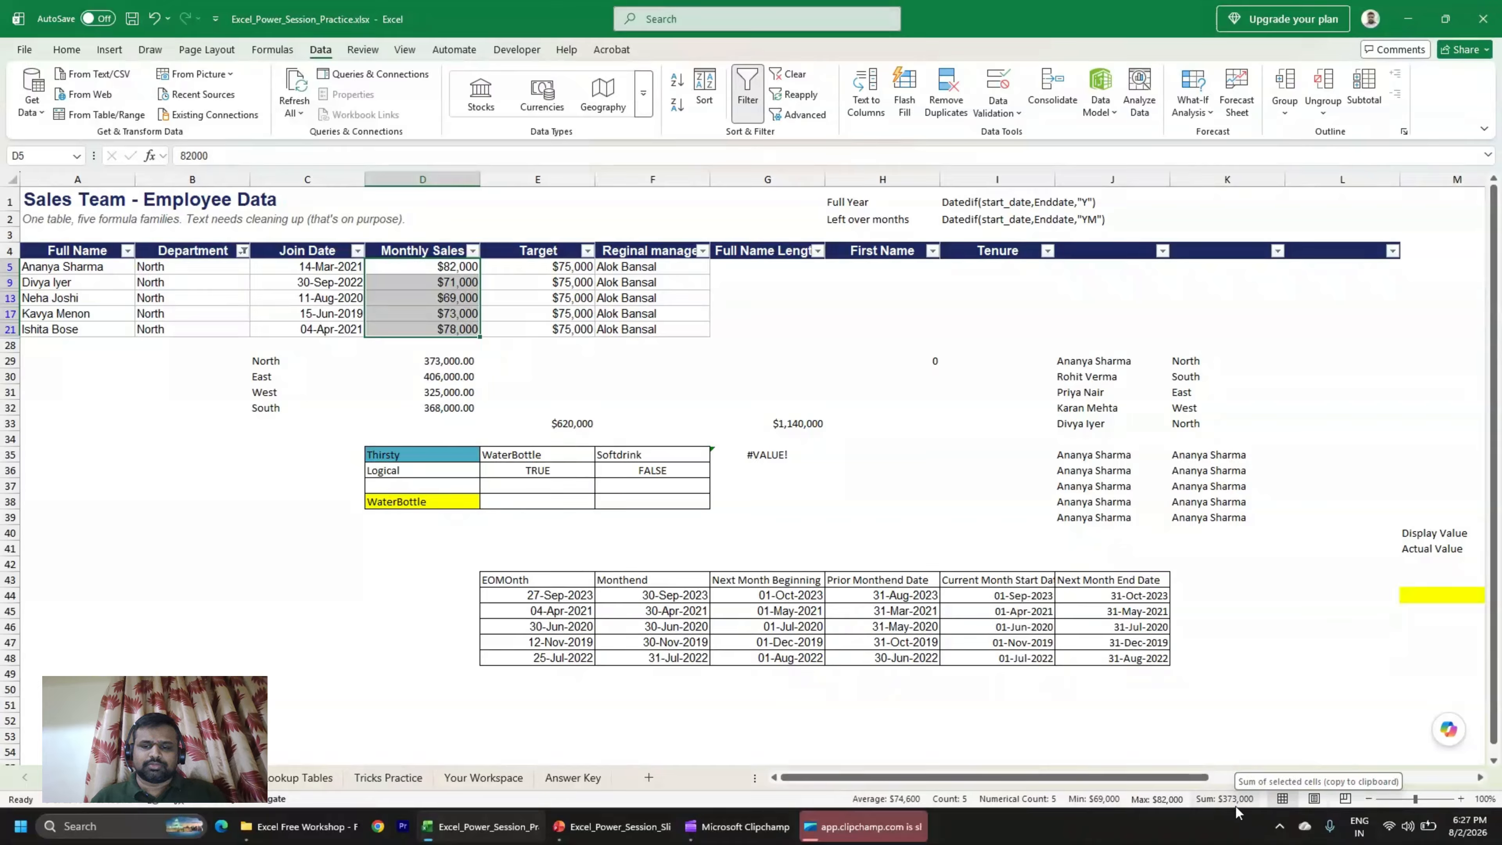
pyautogui.rightClick(808, 804)
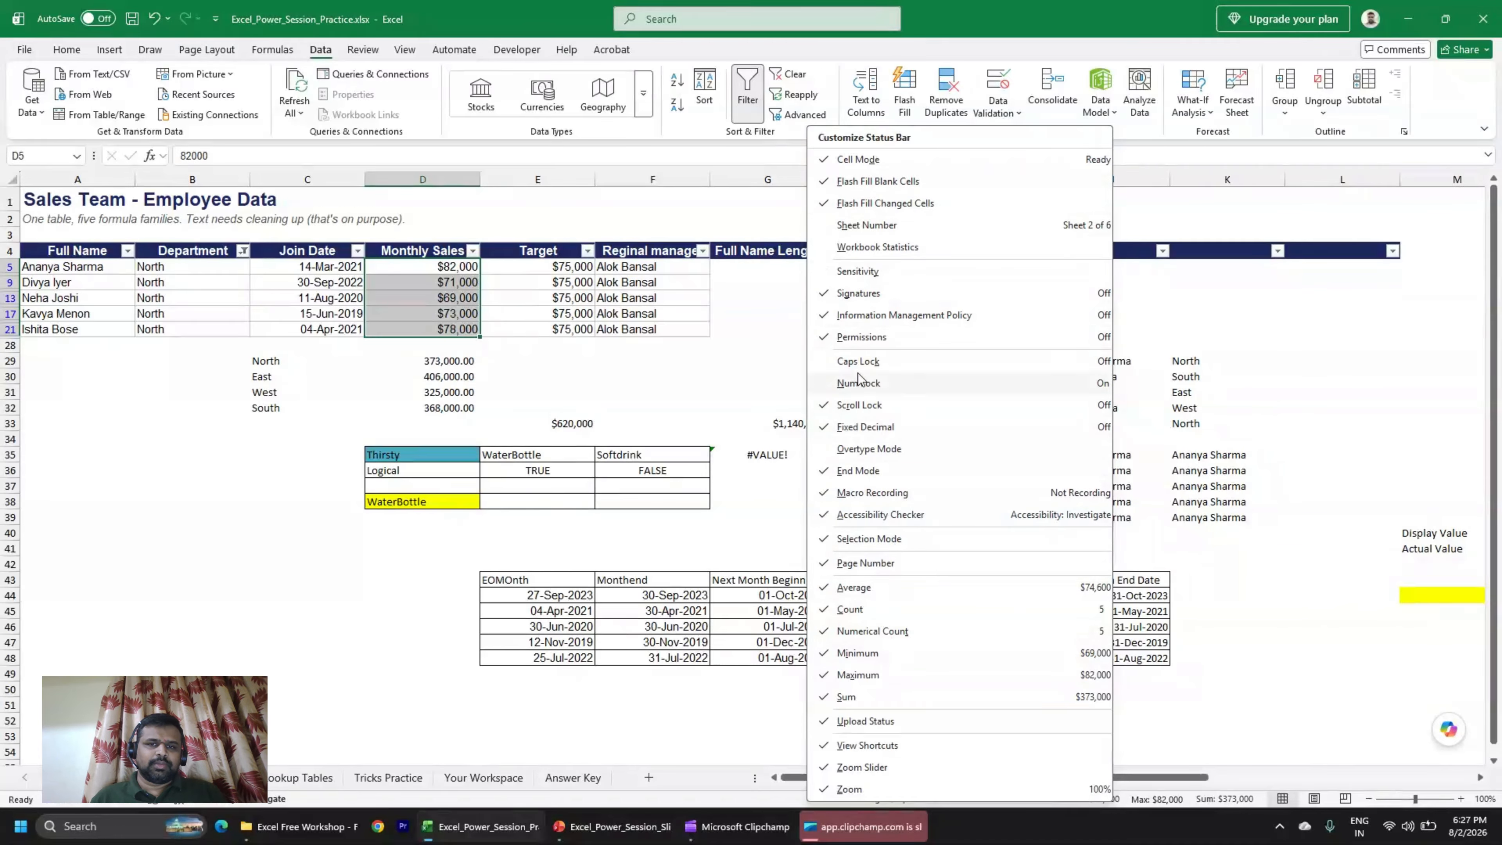
pyautogui.click(712, 808)
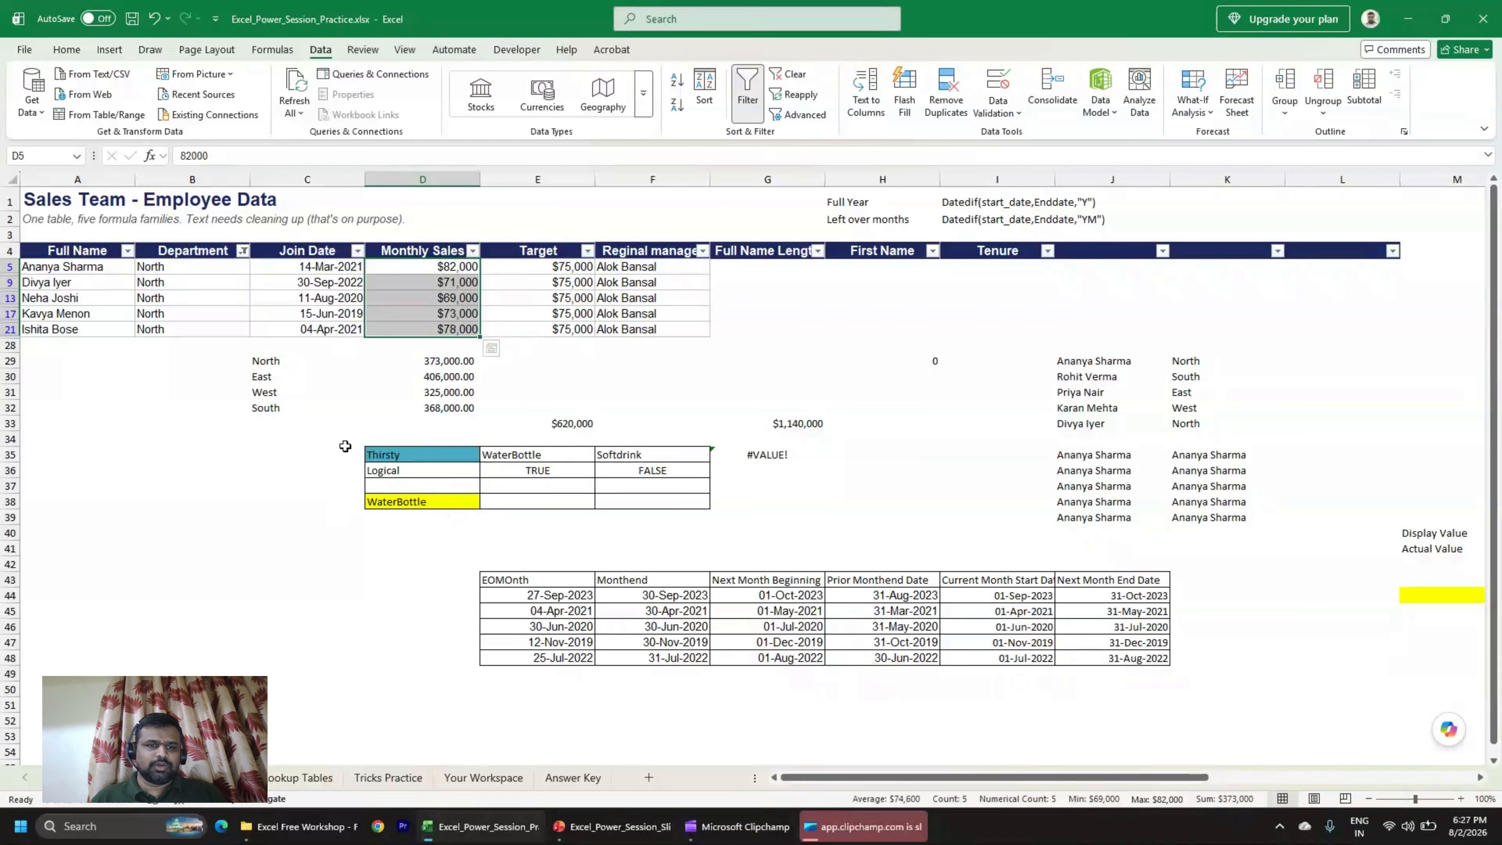
pyautogui.click(421, 362)
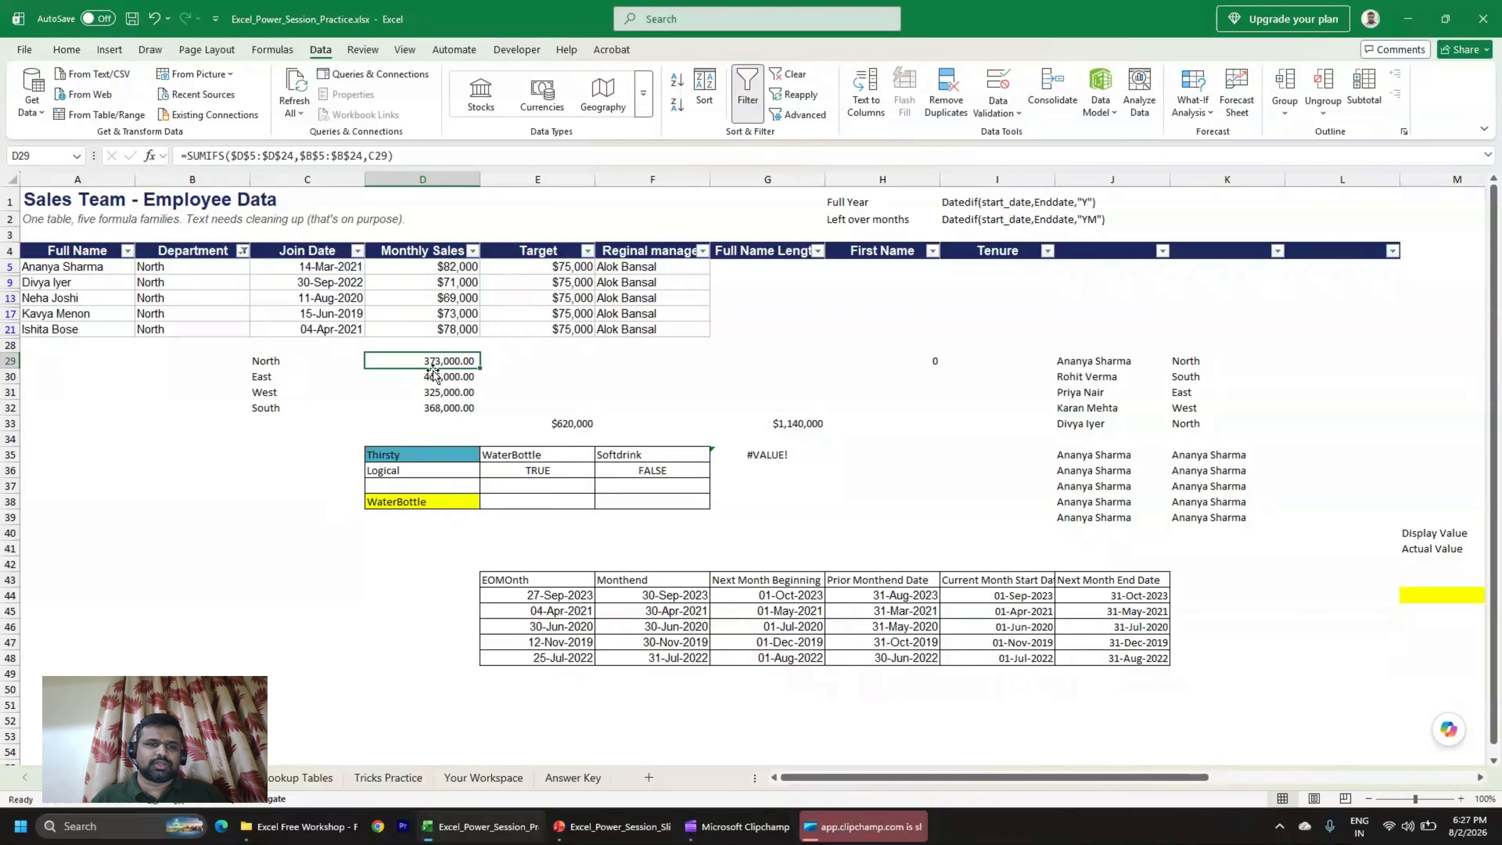
# Clear the filter from the Department column so that all departments are listed.
pyautogui.click(243, 250)
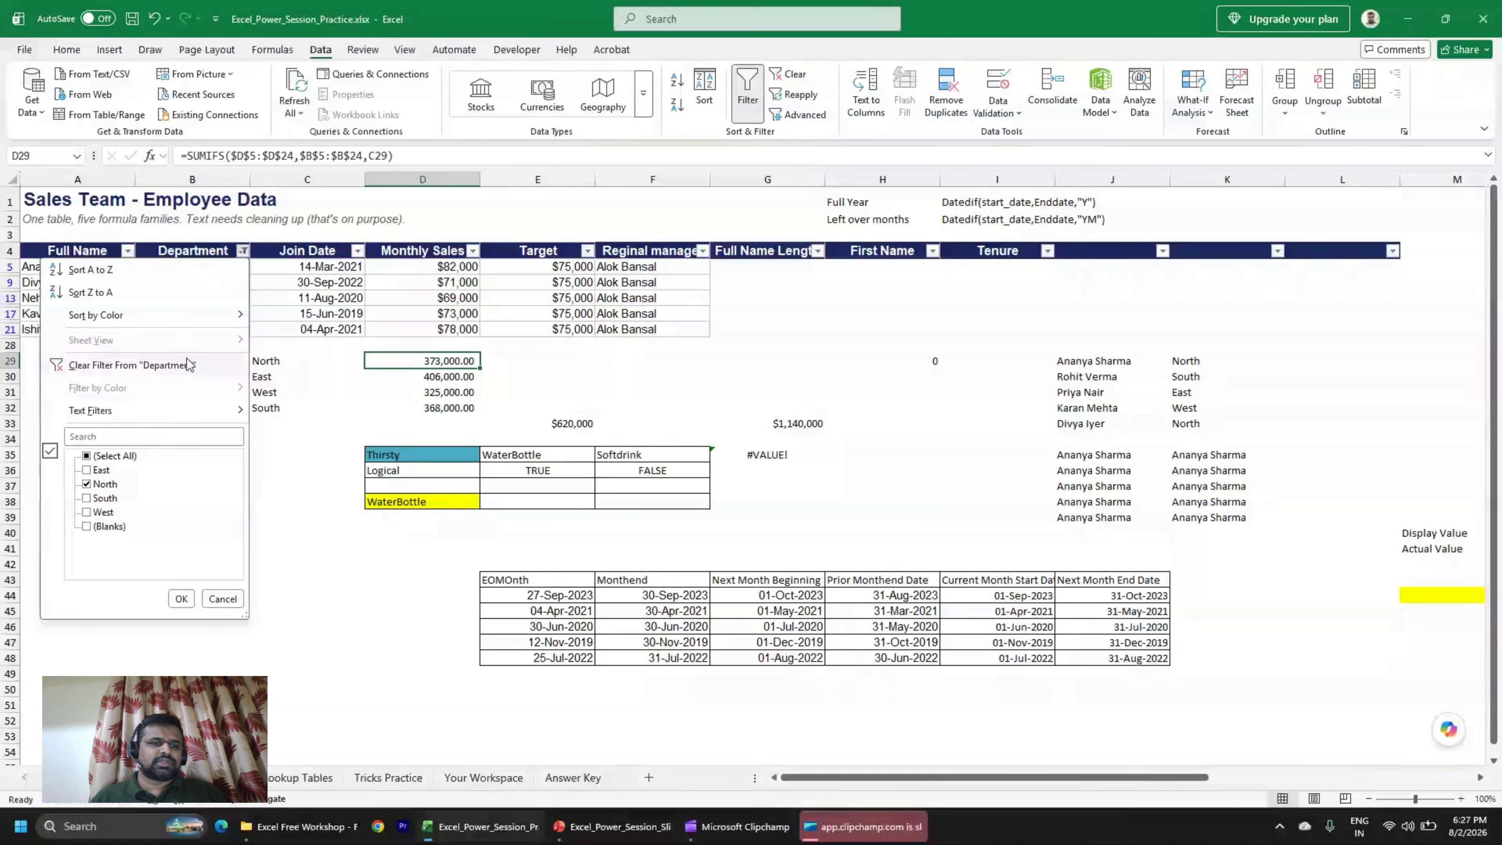
pyautogui.click(188, 365)
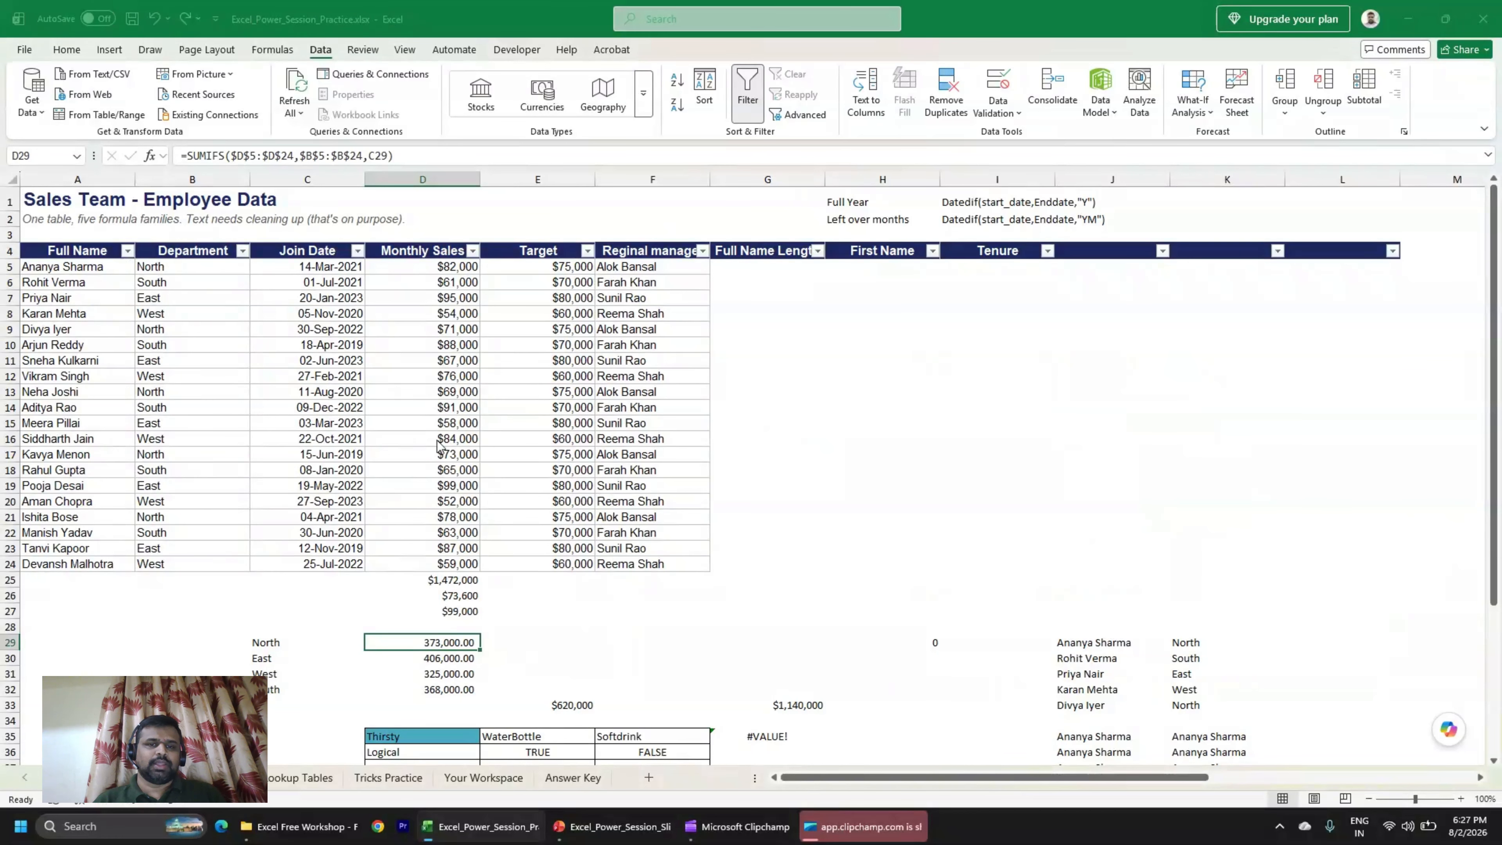
# Switch to the PowerPoint slides to review the 5 Formula Families slide, and return to the Excel workbook.
pyautogui.hotkey('alt', 'Tab')
pyautogui.hotkey('alt', 'Tab')
pyautogui.hotkey('alt', 'Tab')
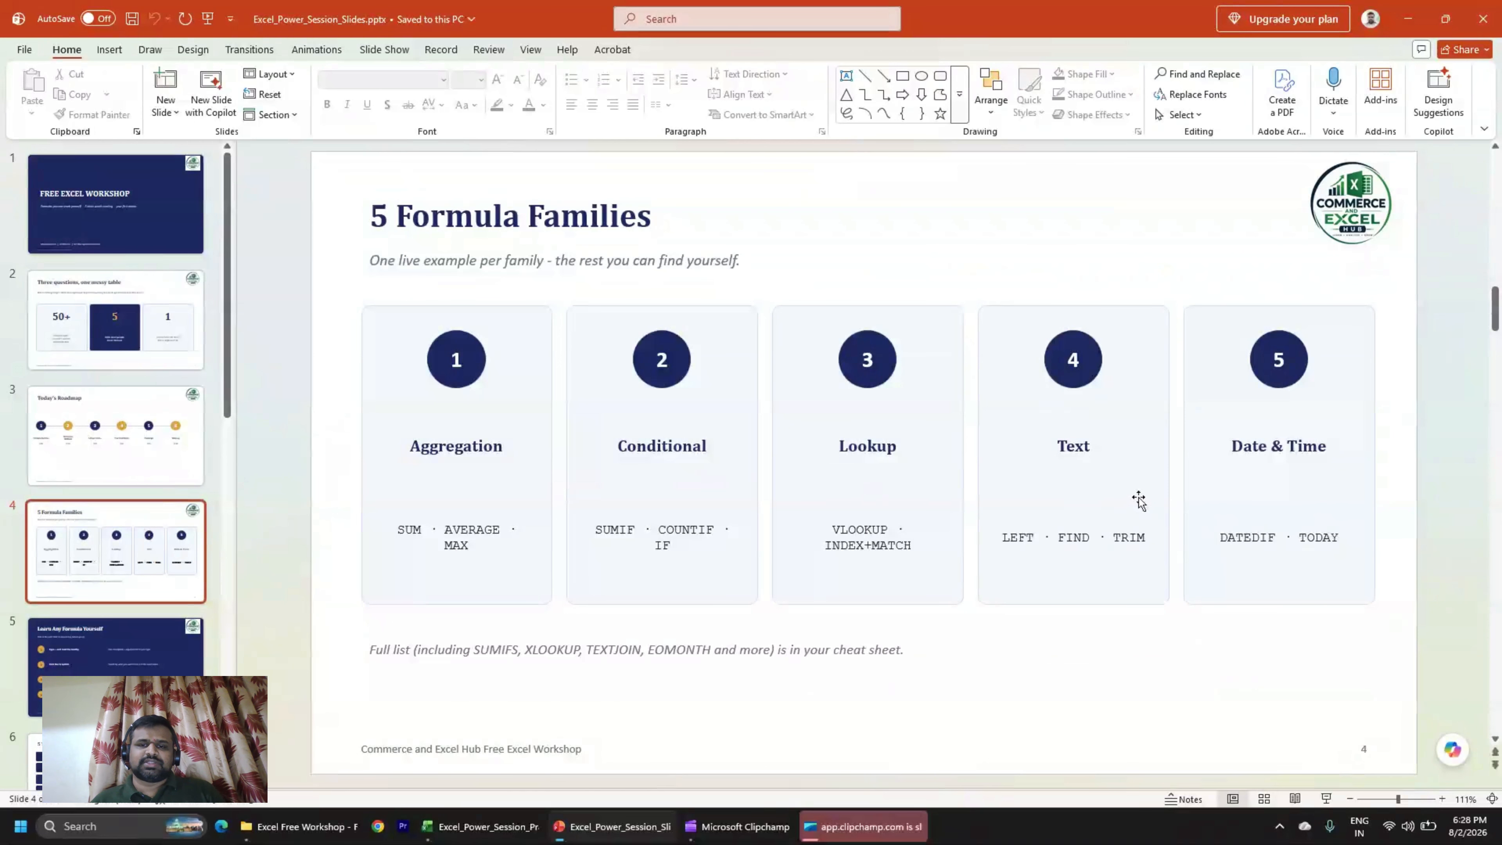
pyautogui.hotkey('alt', 'Tab')
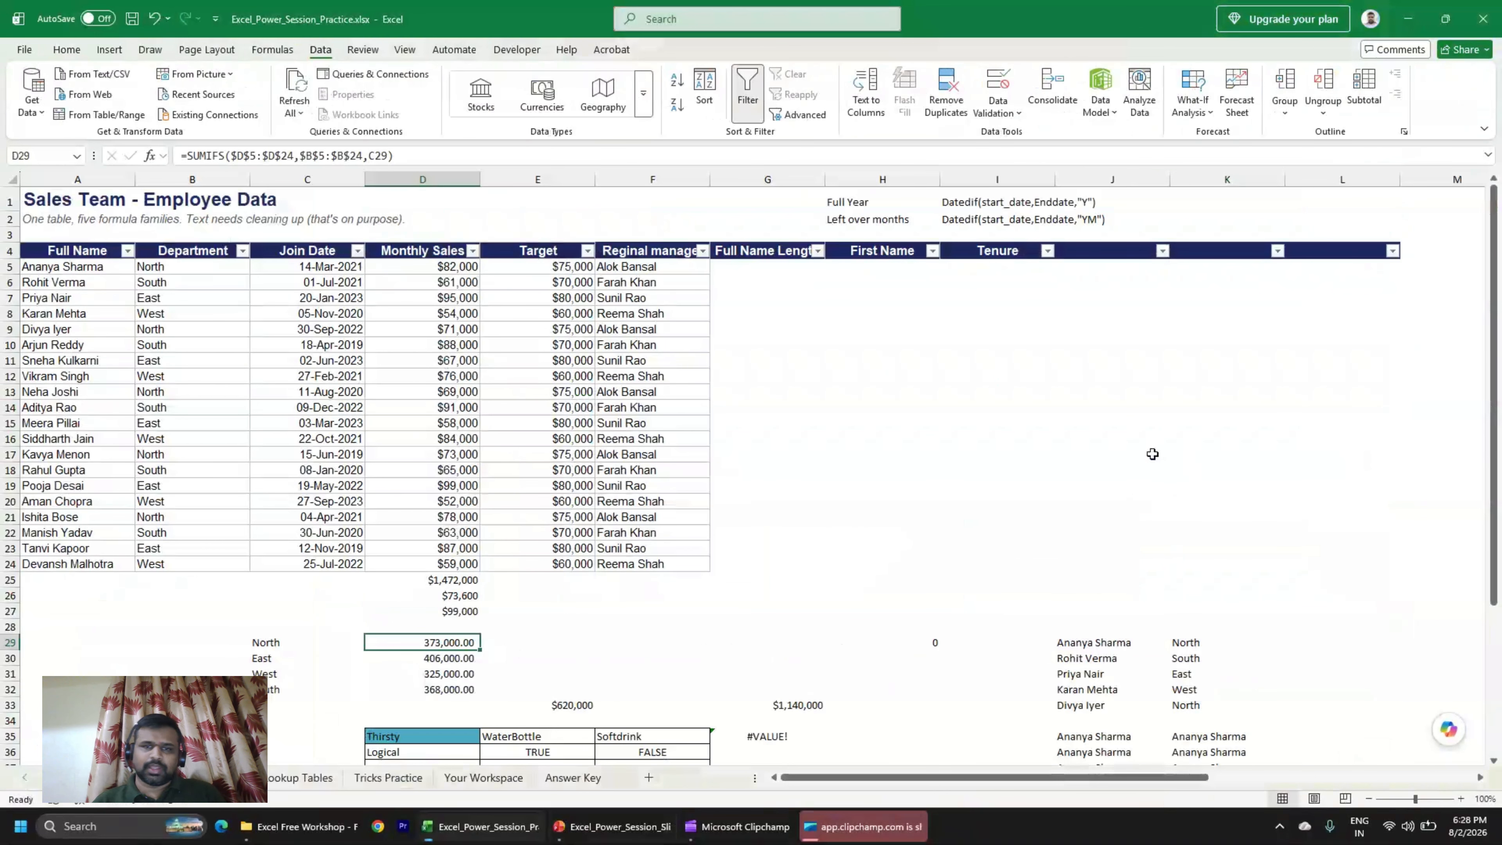
# Start a LEN formula in G5, the first cell under Full Name Length.
pyautogui.click(781, 267)
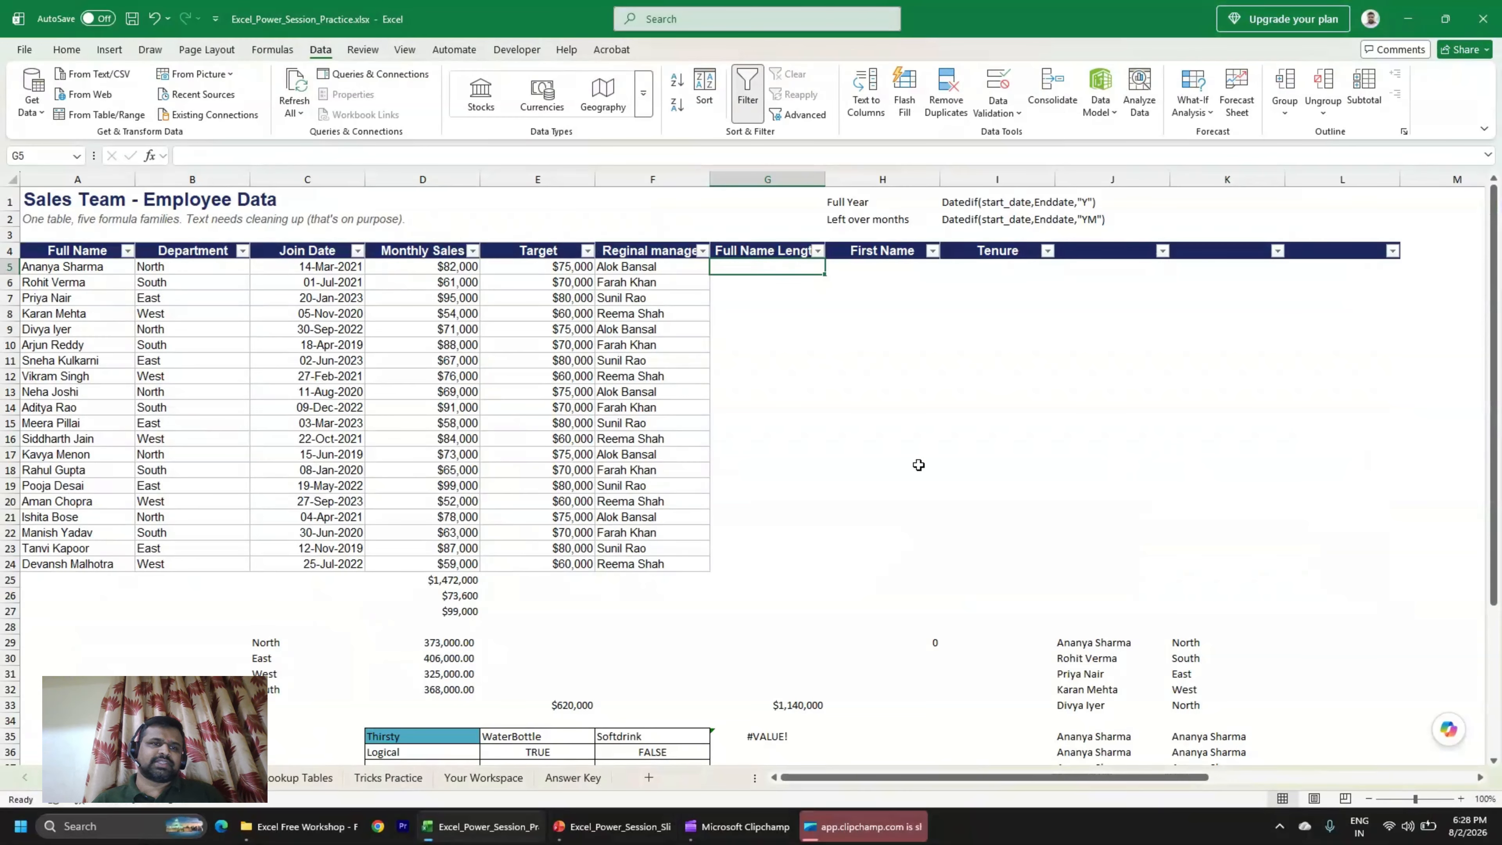
pyautogui.click(66, 49)
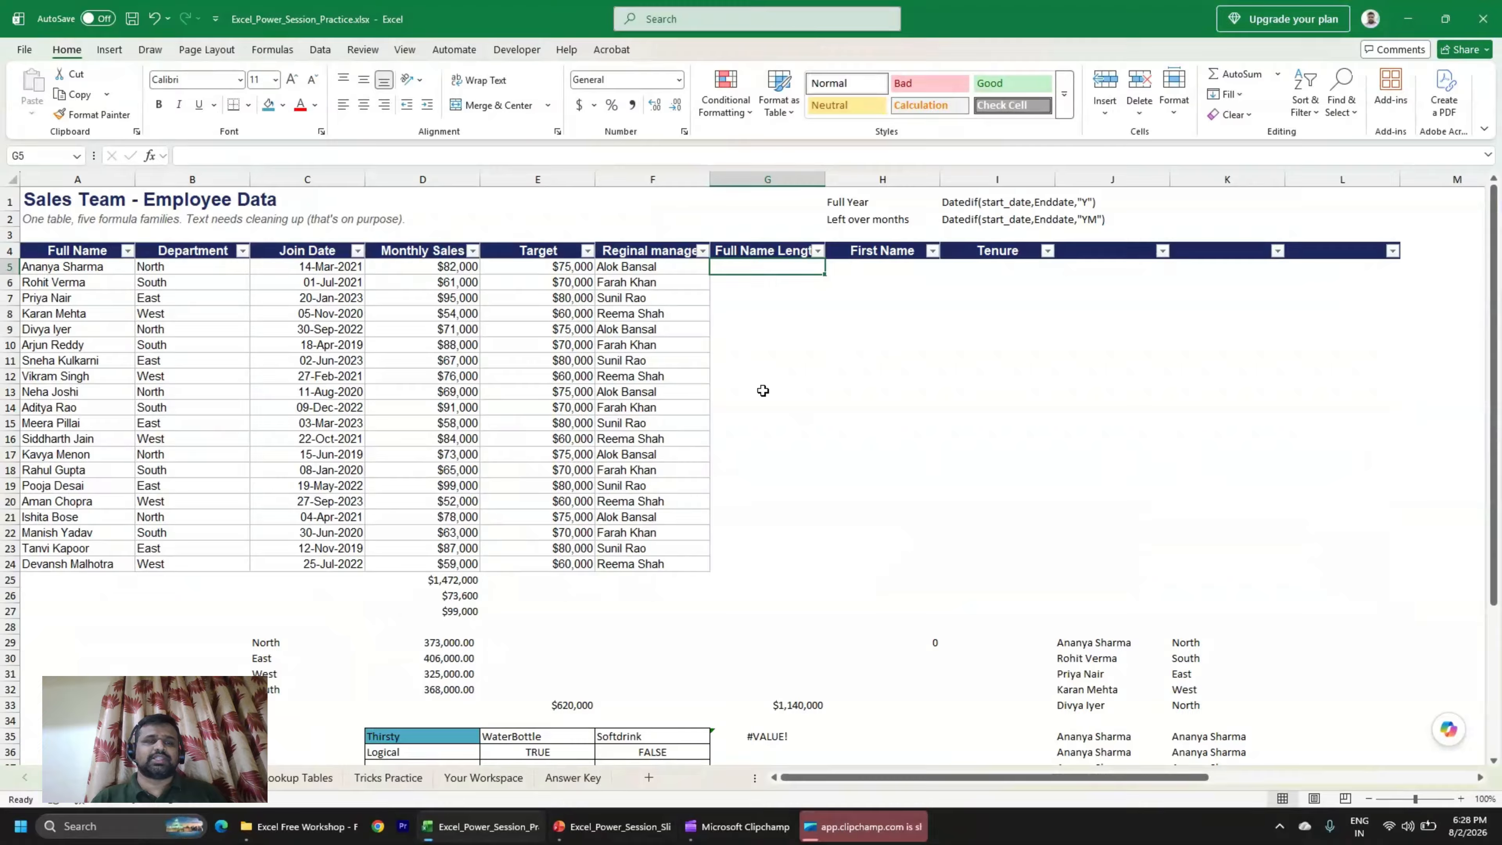
pyautogui.write('=LEN(')
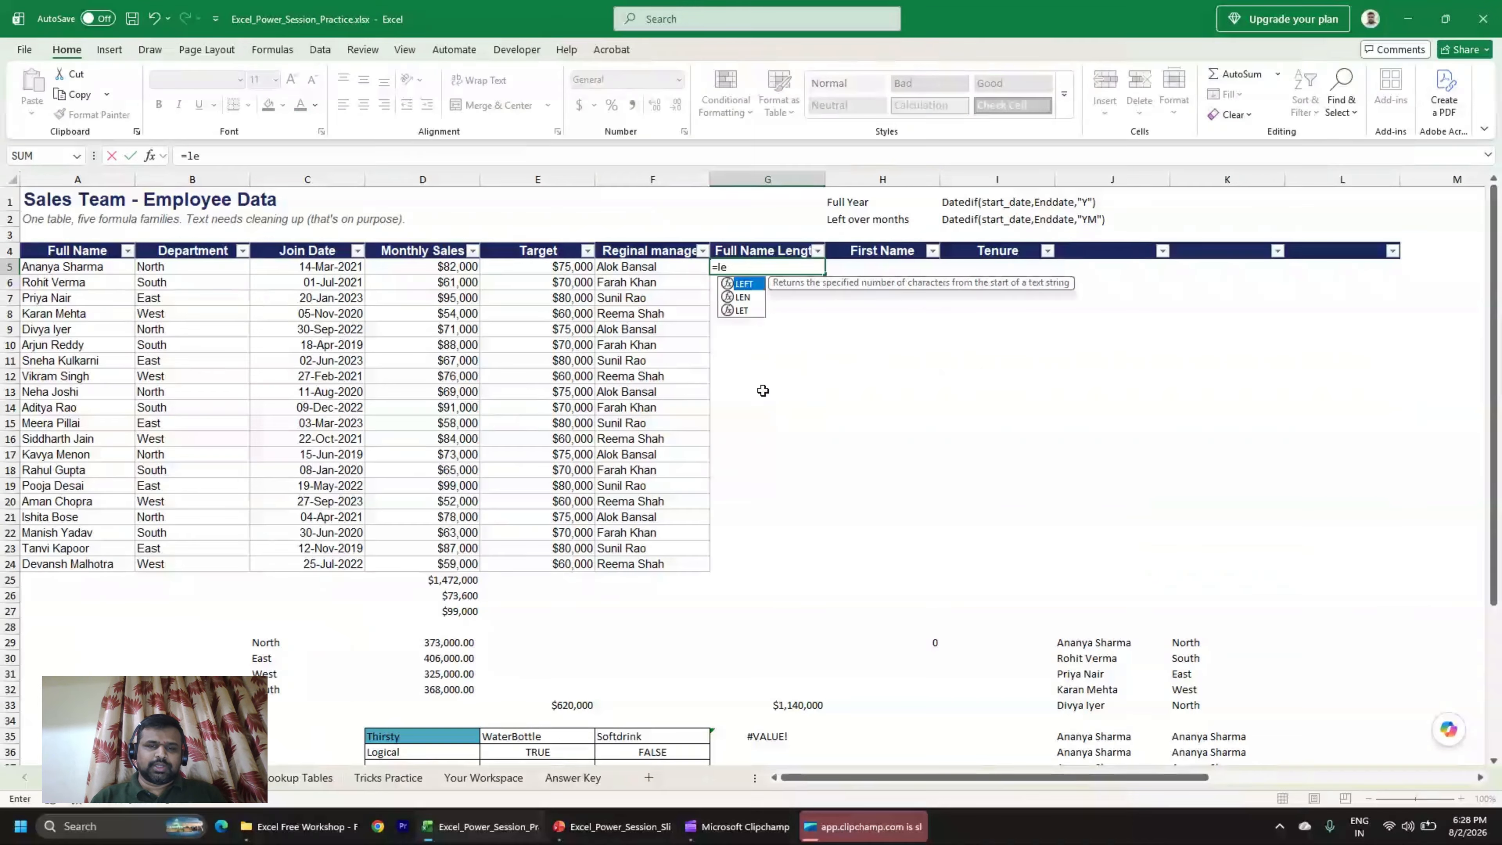
pyautogui.press('Left')
pyautogui.press('Left')
pyautogui.press('Left')
pyautogui.press('Left')
pyautogui.press('Left')
pyautogui.press('Left')
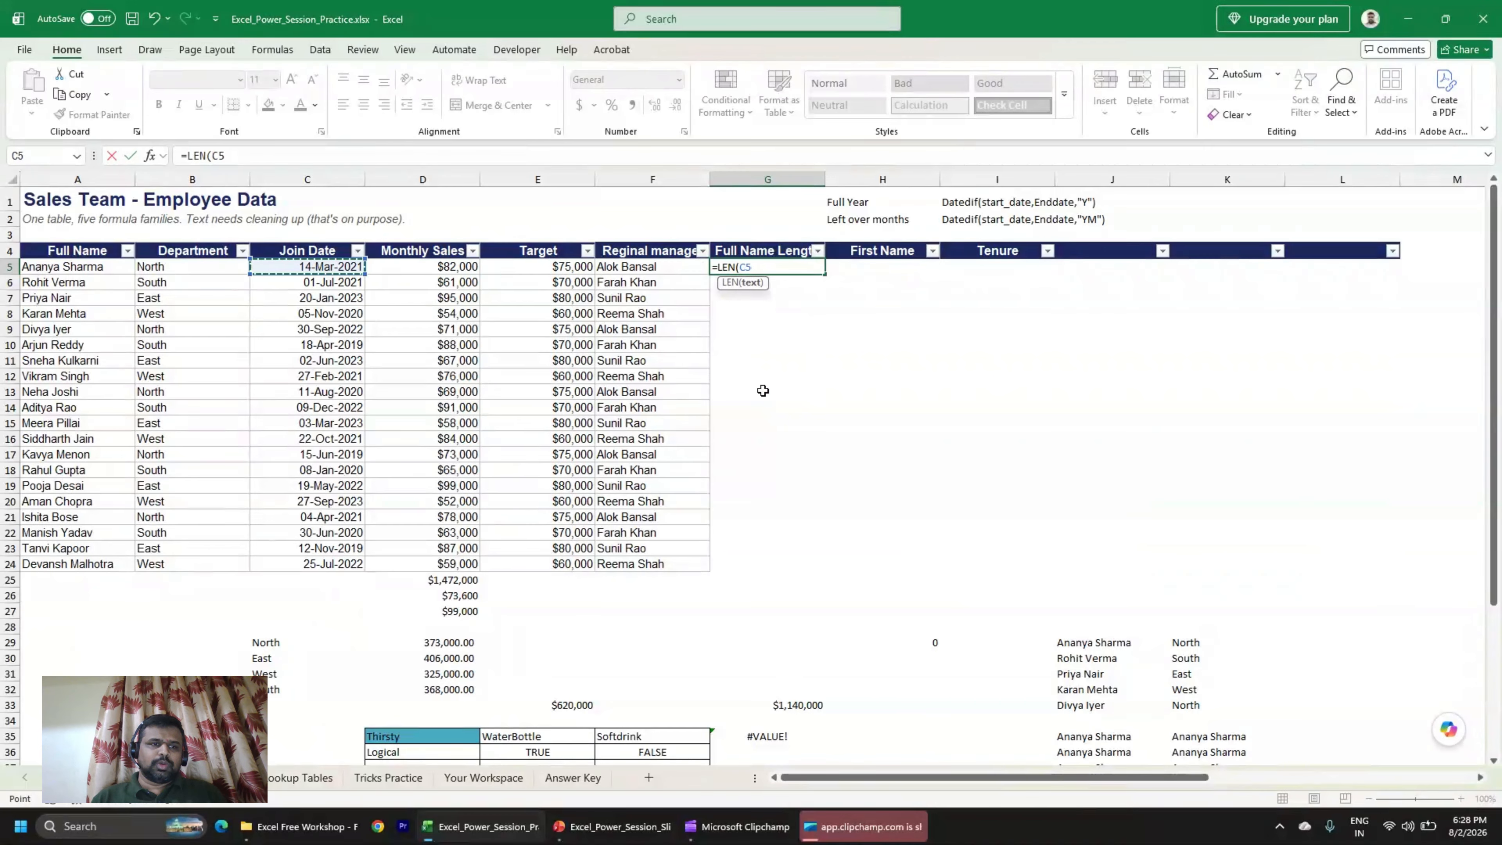
pyautogui.press('BackSpace')
pyautogui.press('BackSpace')
pyautogui.press('BackSpace')
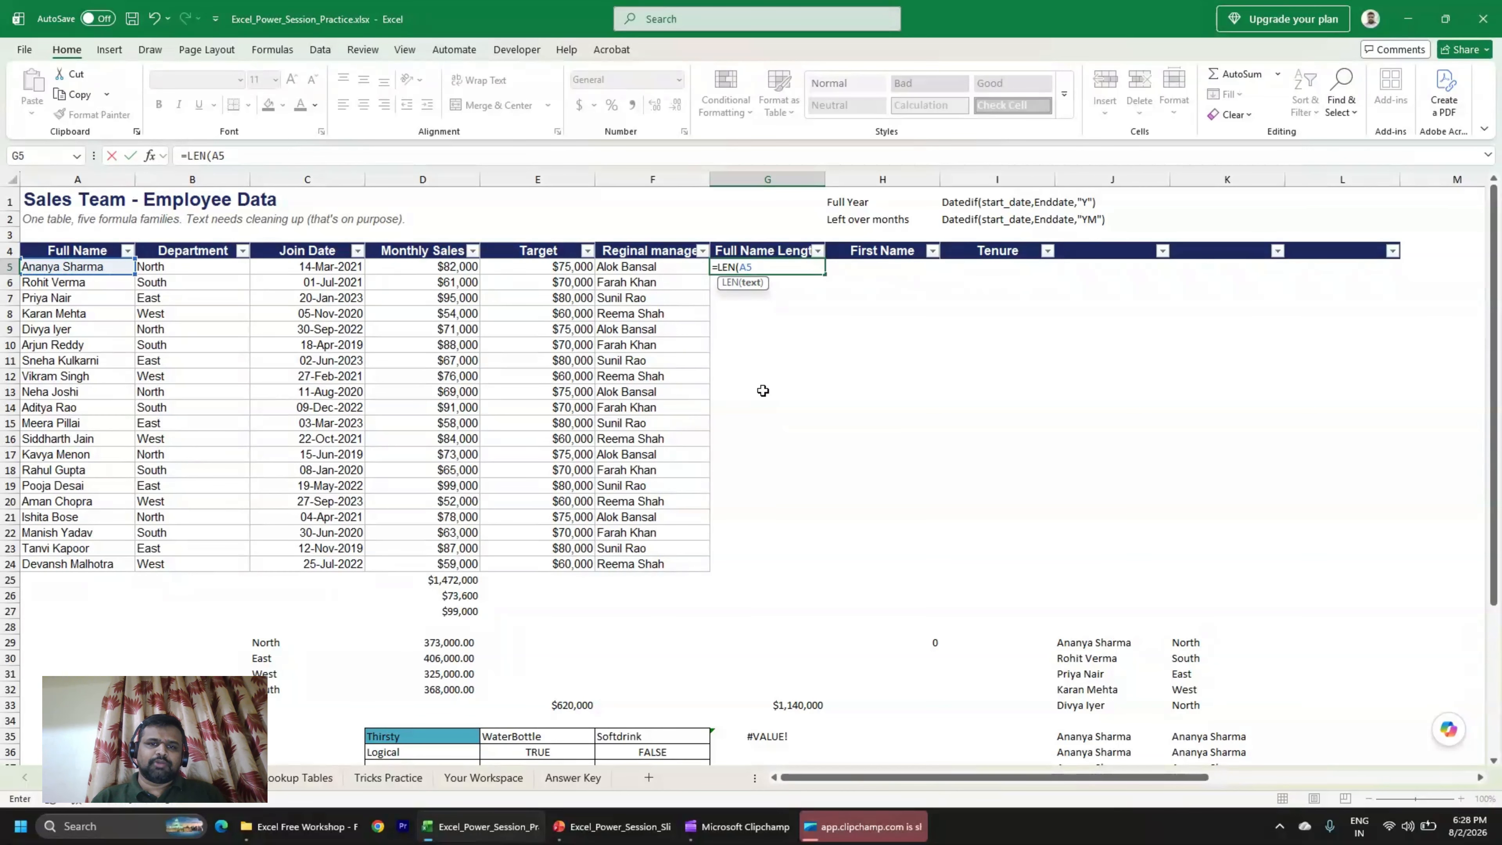
pyautogui.press('BackSpace')
pyautogui.press('BackSpace')
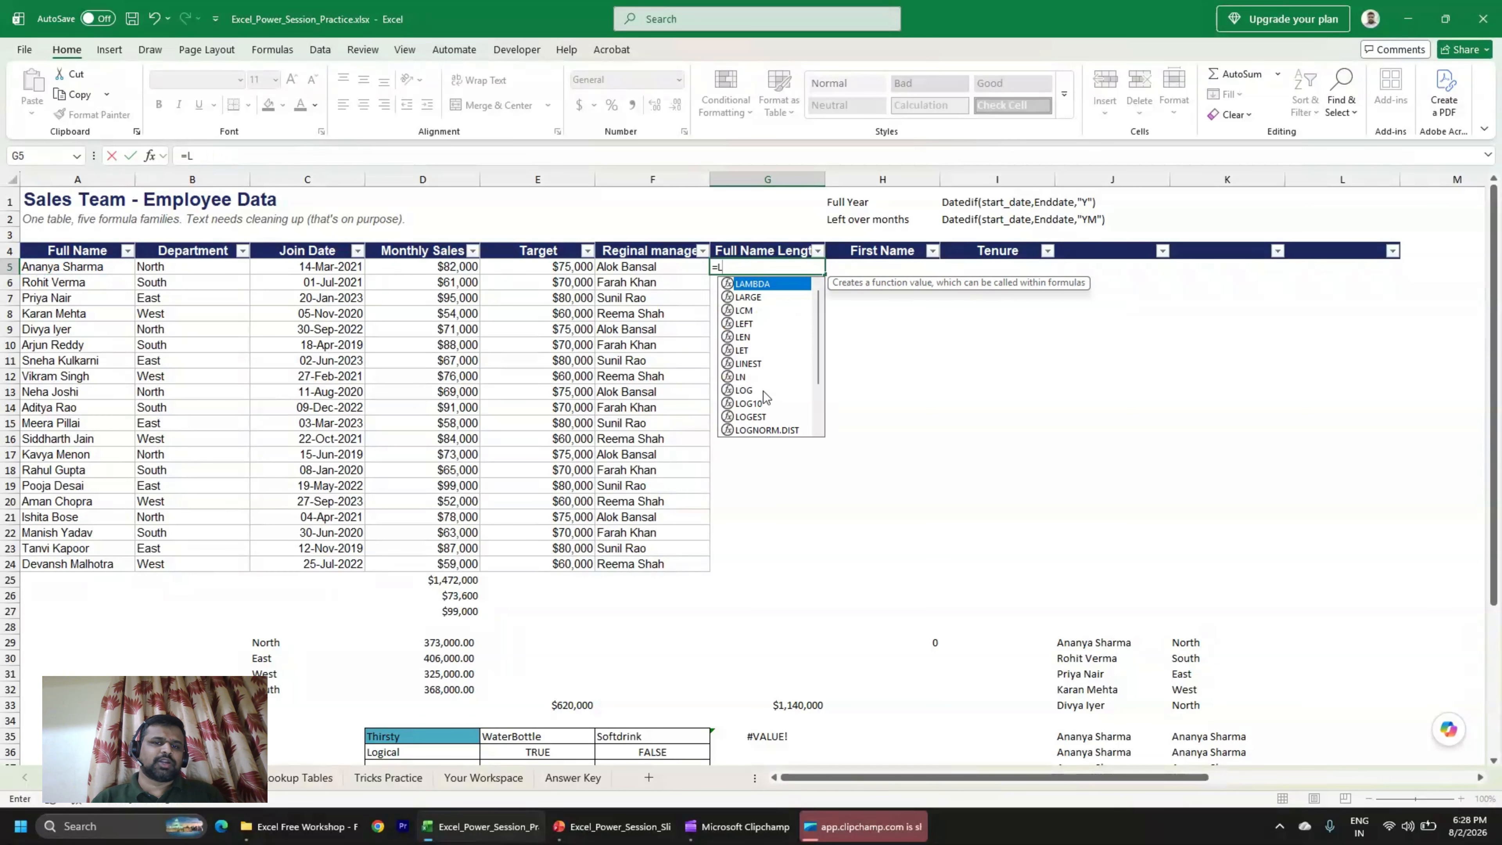
pyautogui.write('EN(')
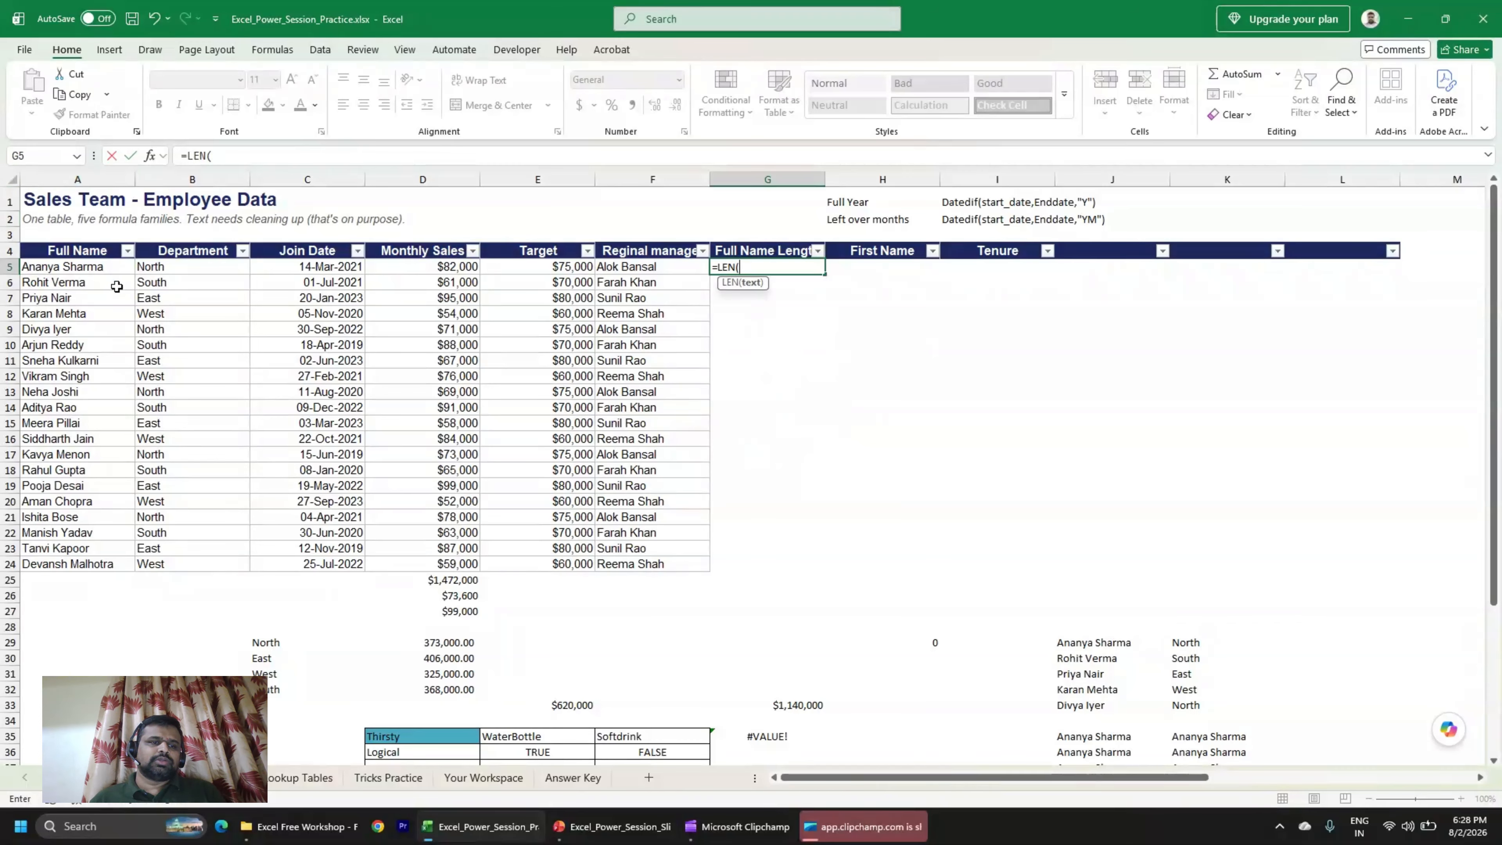
# Complete the LEN formula in G5 with the full name in A5 as its text argument.
pyautogui.click(115, 272)
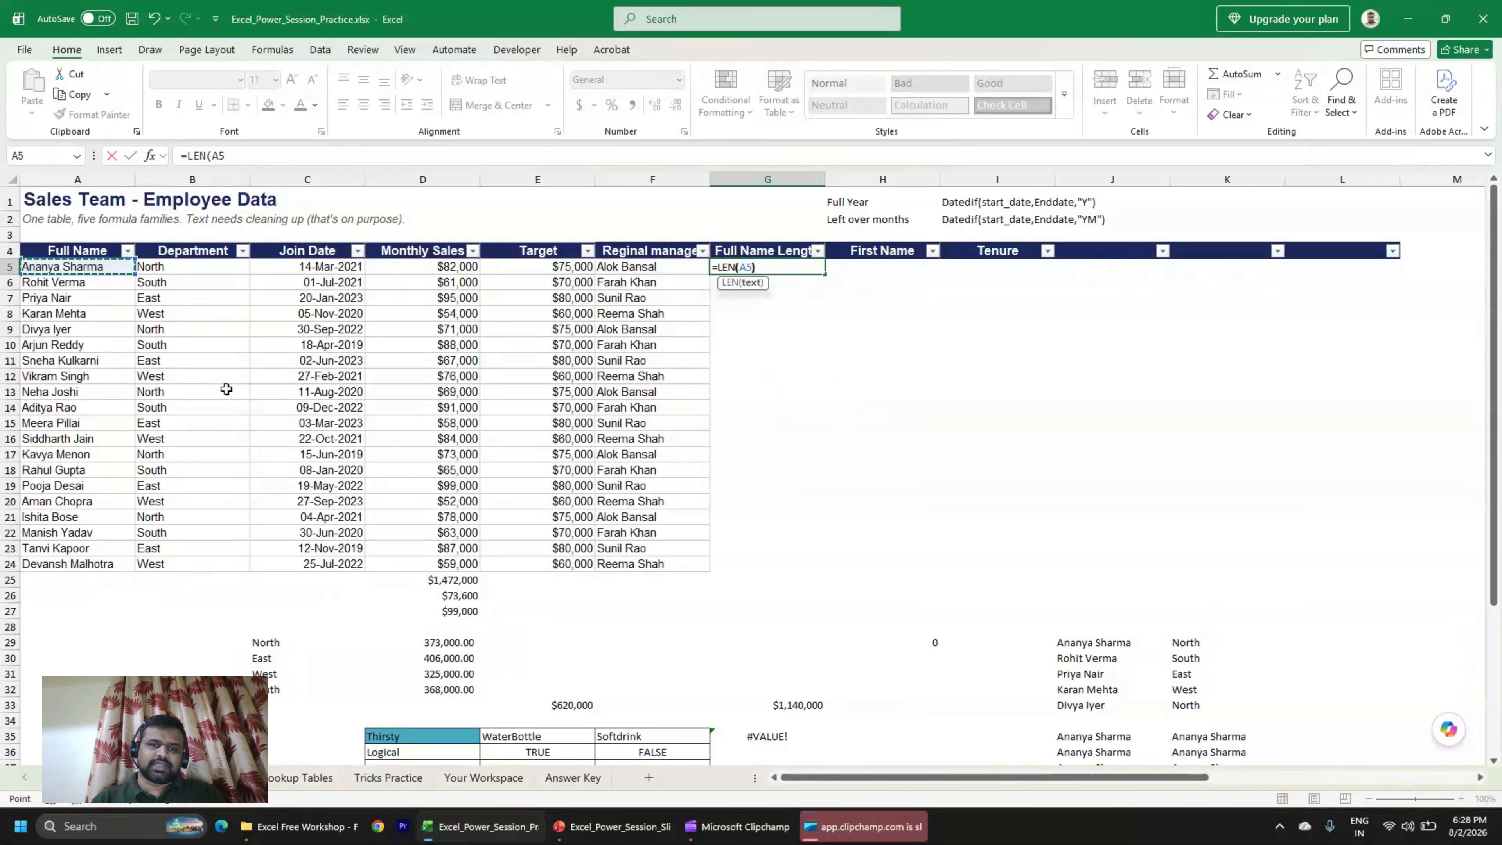
pyautogui.write(')')
pyautogui.press('Return')
pyautogui.press('Up')
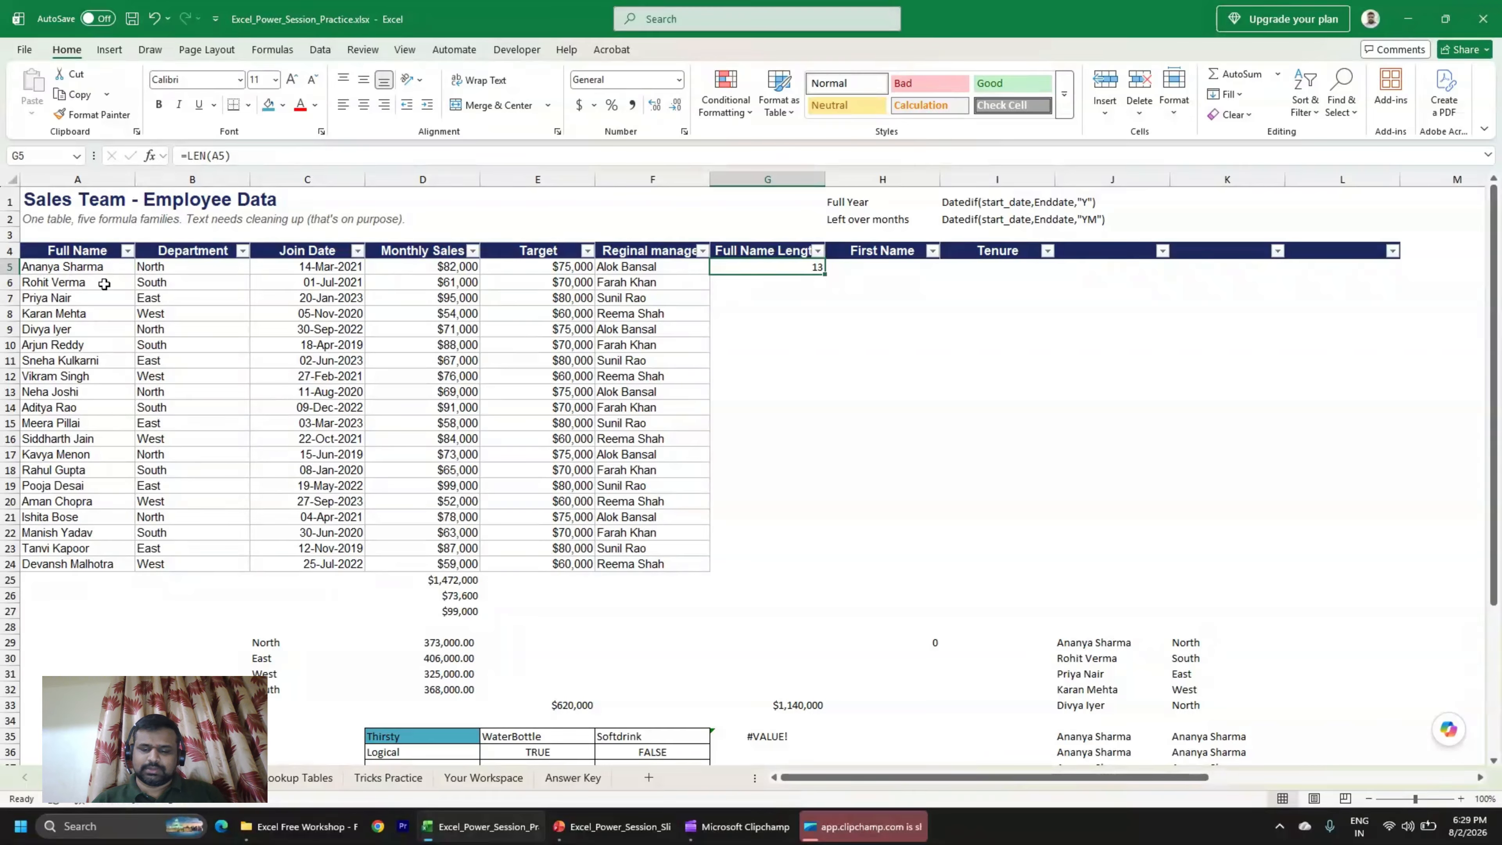
# Fill the LEN formula from G5 down to G24 for all employees.
pyautogui.press('Left')
pyautogui.hotkey('ctrl', 'Down')
pyautogui.press('Right')
pyautogui.hotkey('ctrl', 'shift', 'Up')
pyautogui.hotkey('ctrl', 'd')
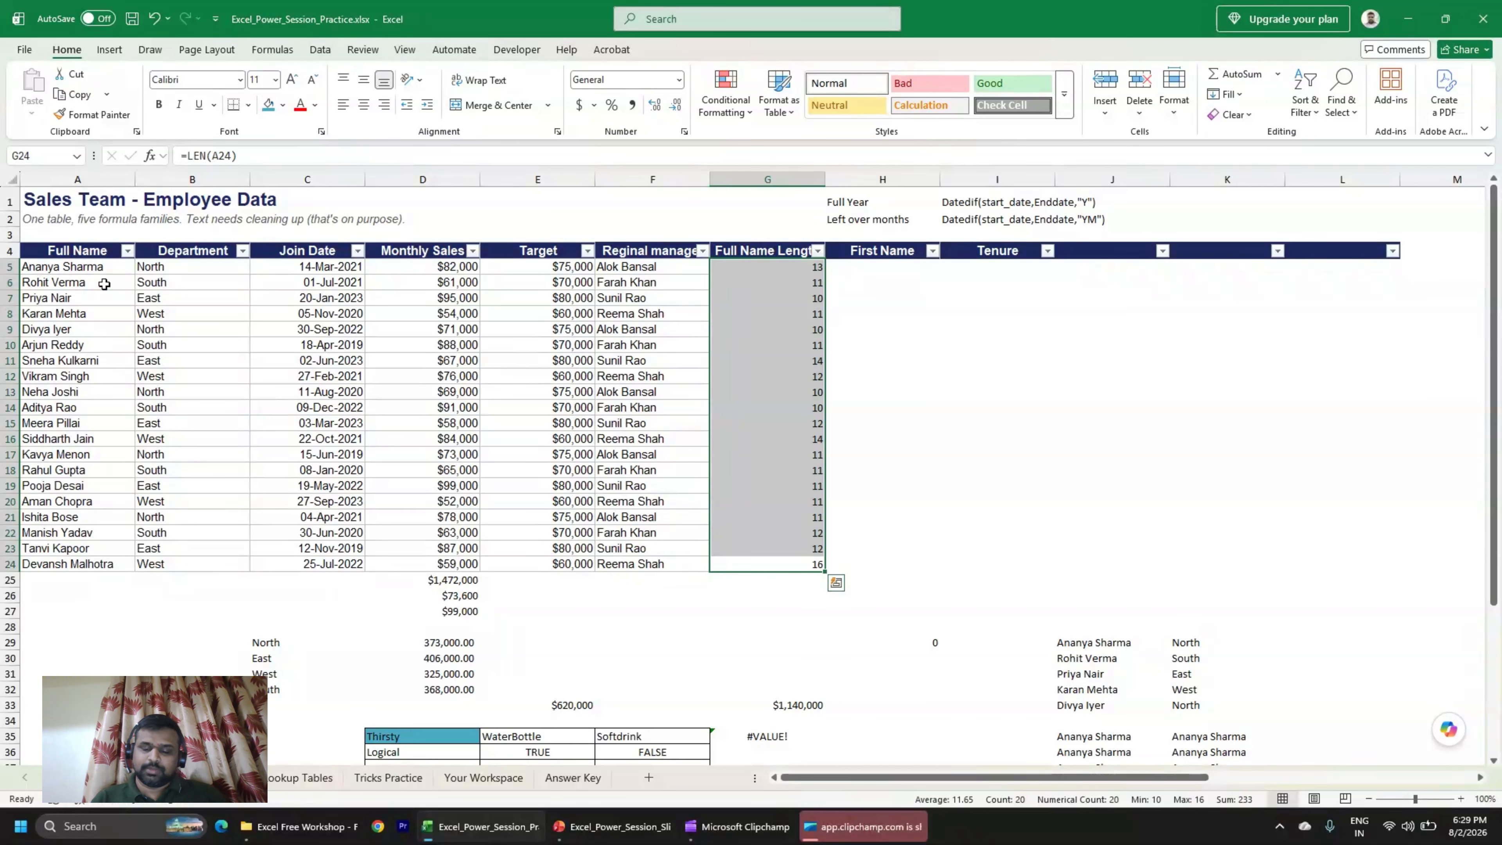
# Start a TEXTBEFORE formula in H5, the first cell under First Name, with the full name in A5 as its text argument.
pyautogui.press('Up')
pyautogui.press('Up')
pyautogui.hotkey('ctrl', 'Up')
pyautogui.press('Down')
pyautogui.press('Right')
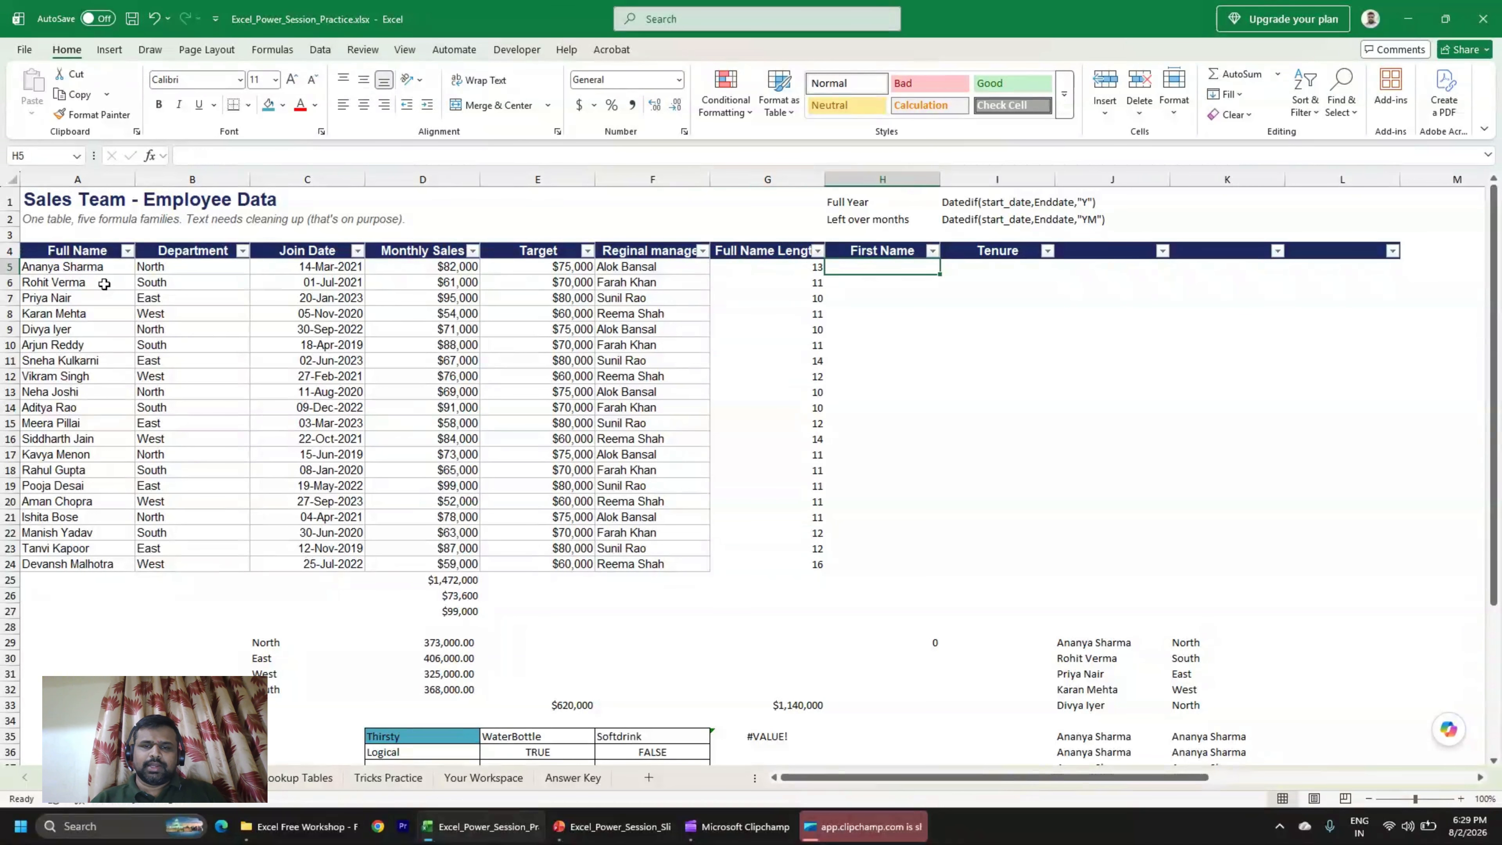
pyautogui.write('=')
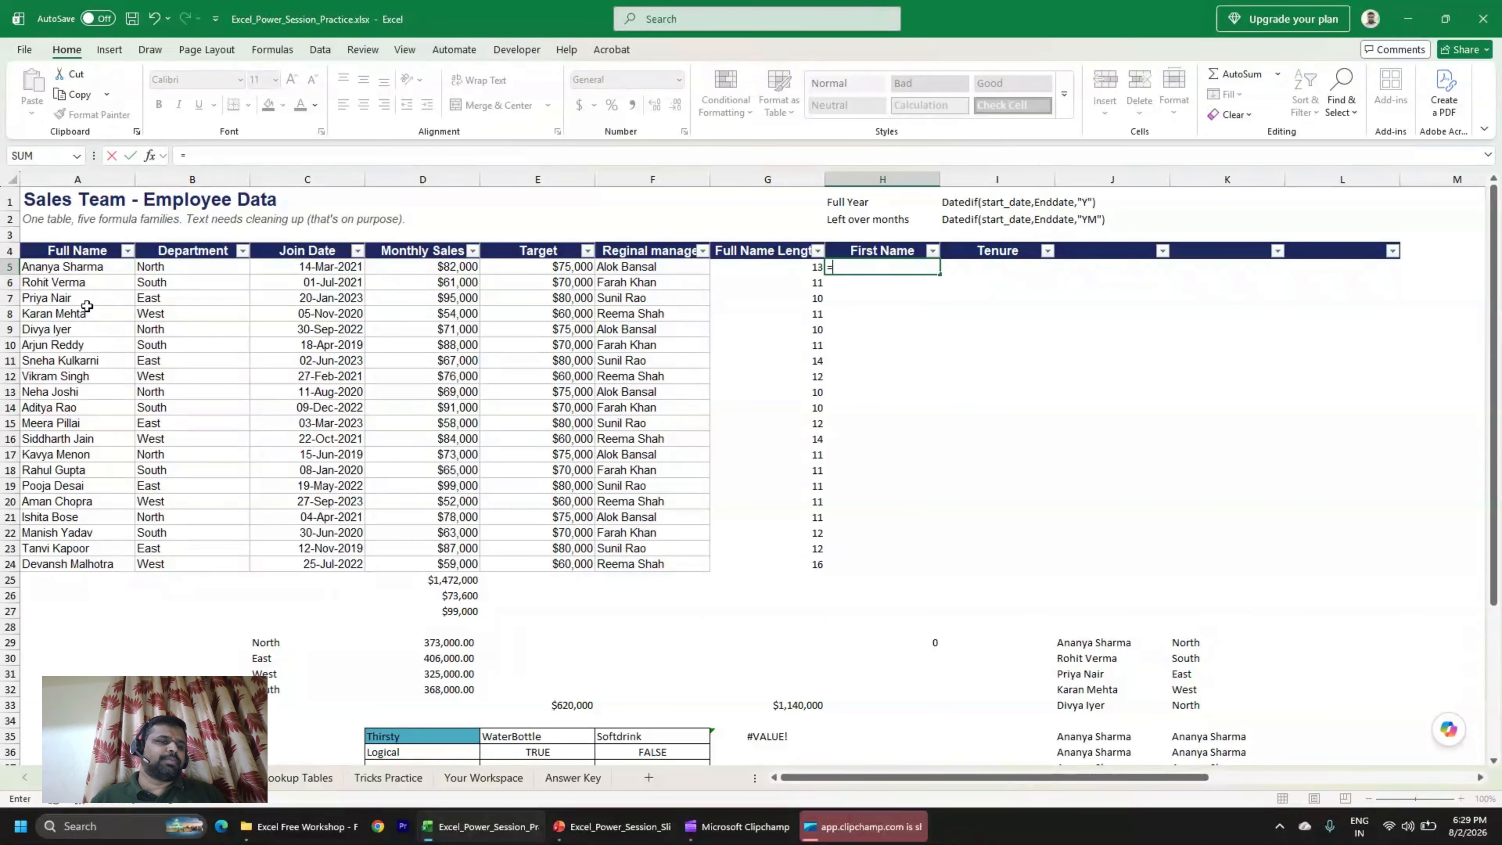
pyautogui.write('text')
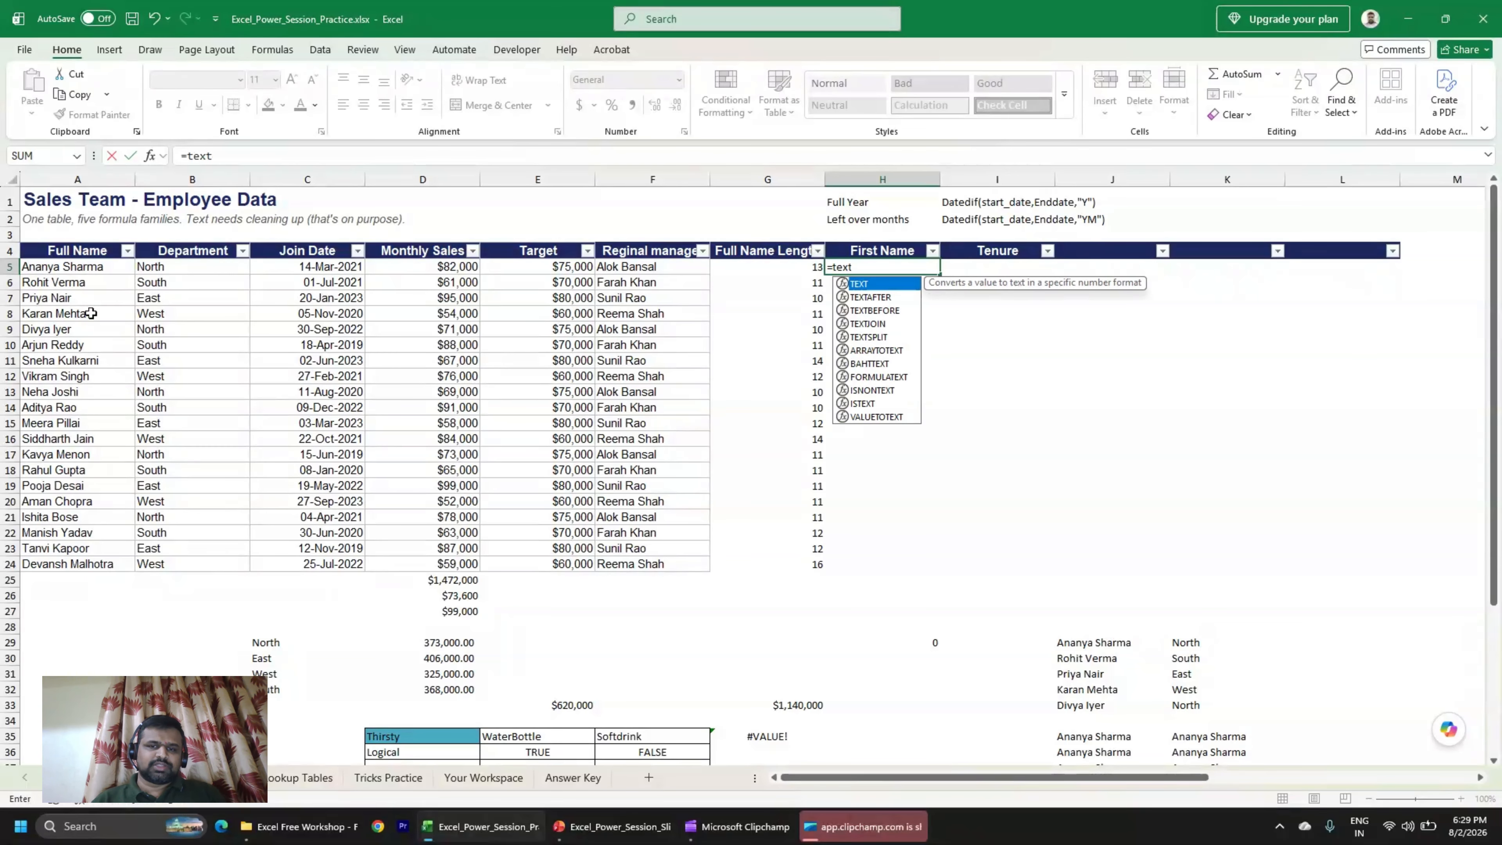
pyautogui.press('Down')
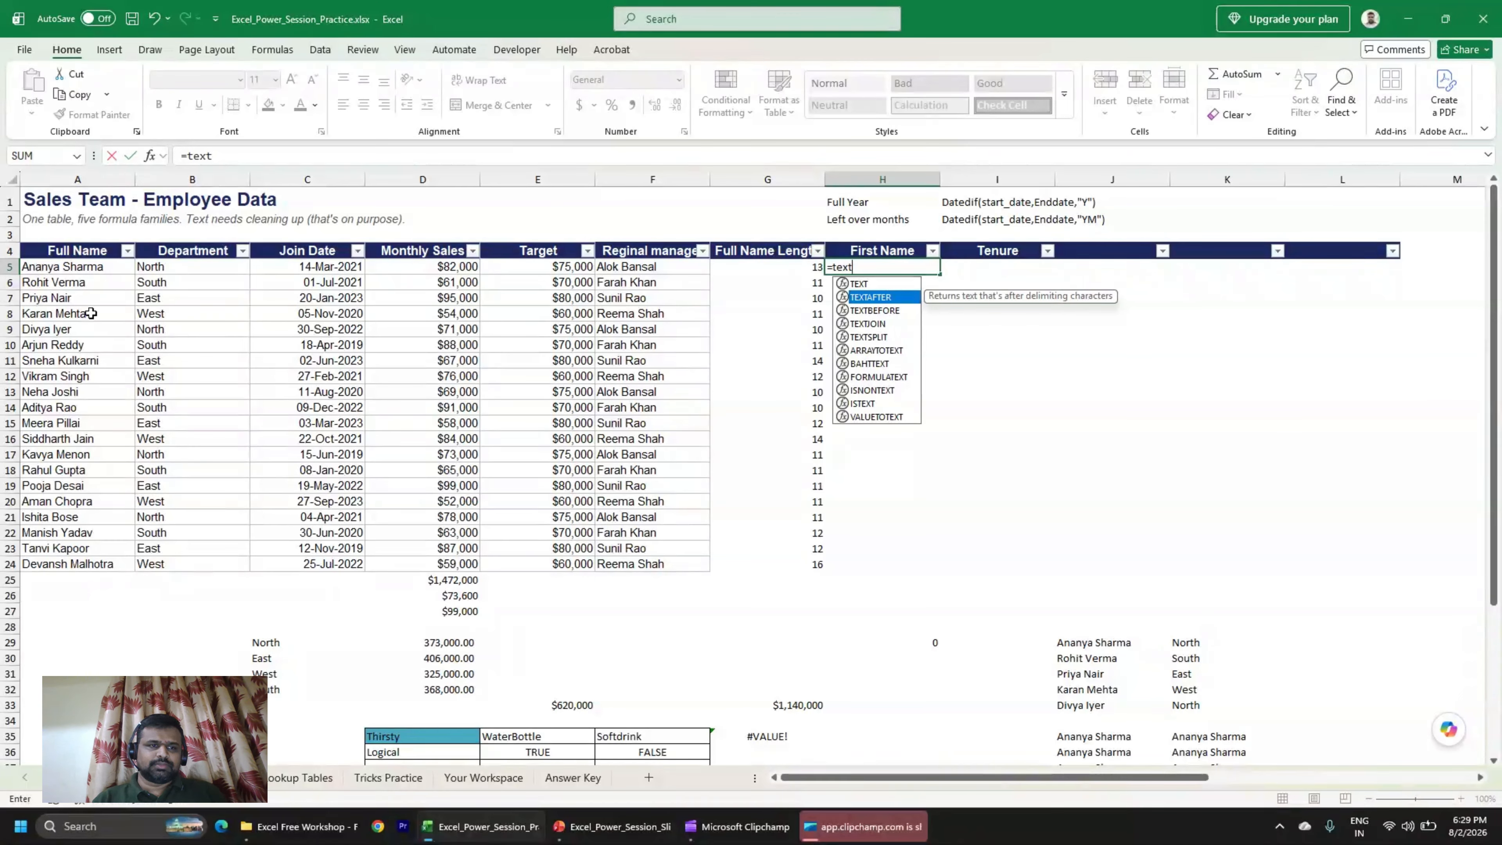
pyautogui.press('Down')
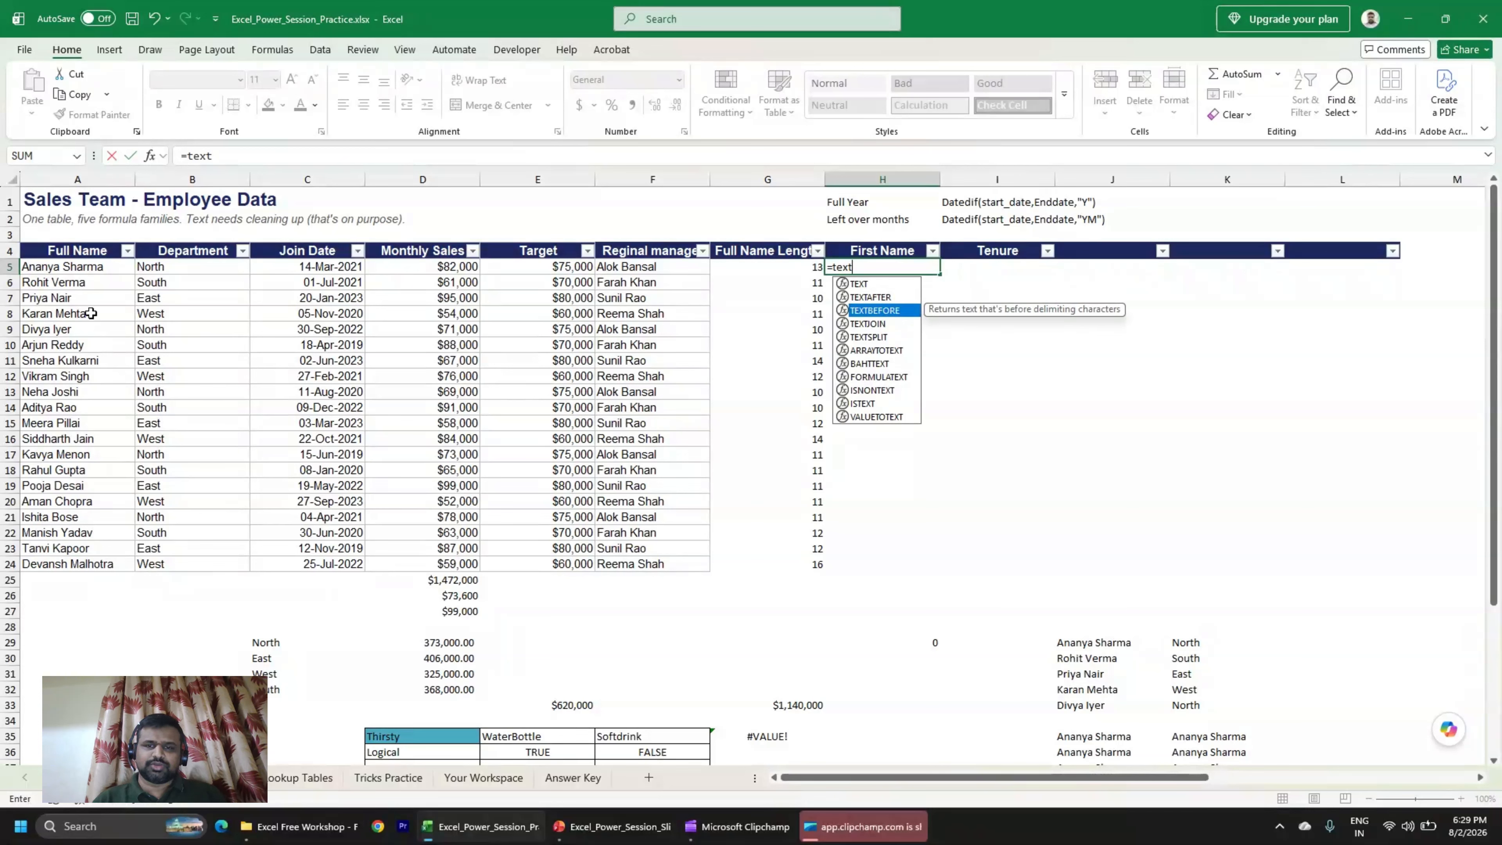
pyautogui.press('Tab')
pyautogui.click(71, 267)
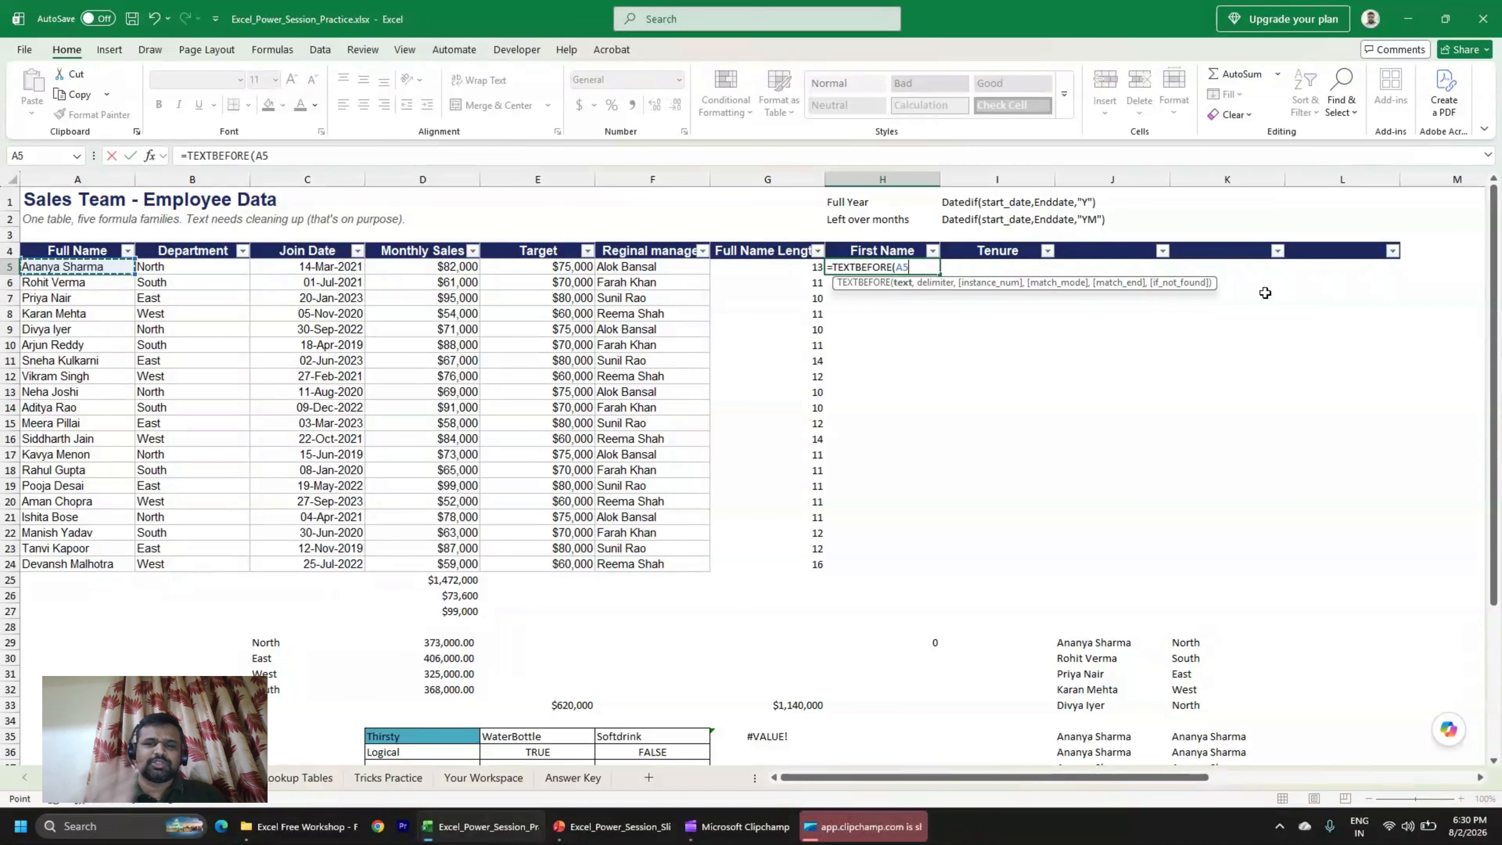
# Complete the TEXTBEFORE formula in H5 with a single space " " as its delimiter.
pyautogui.write(',')
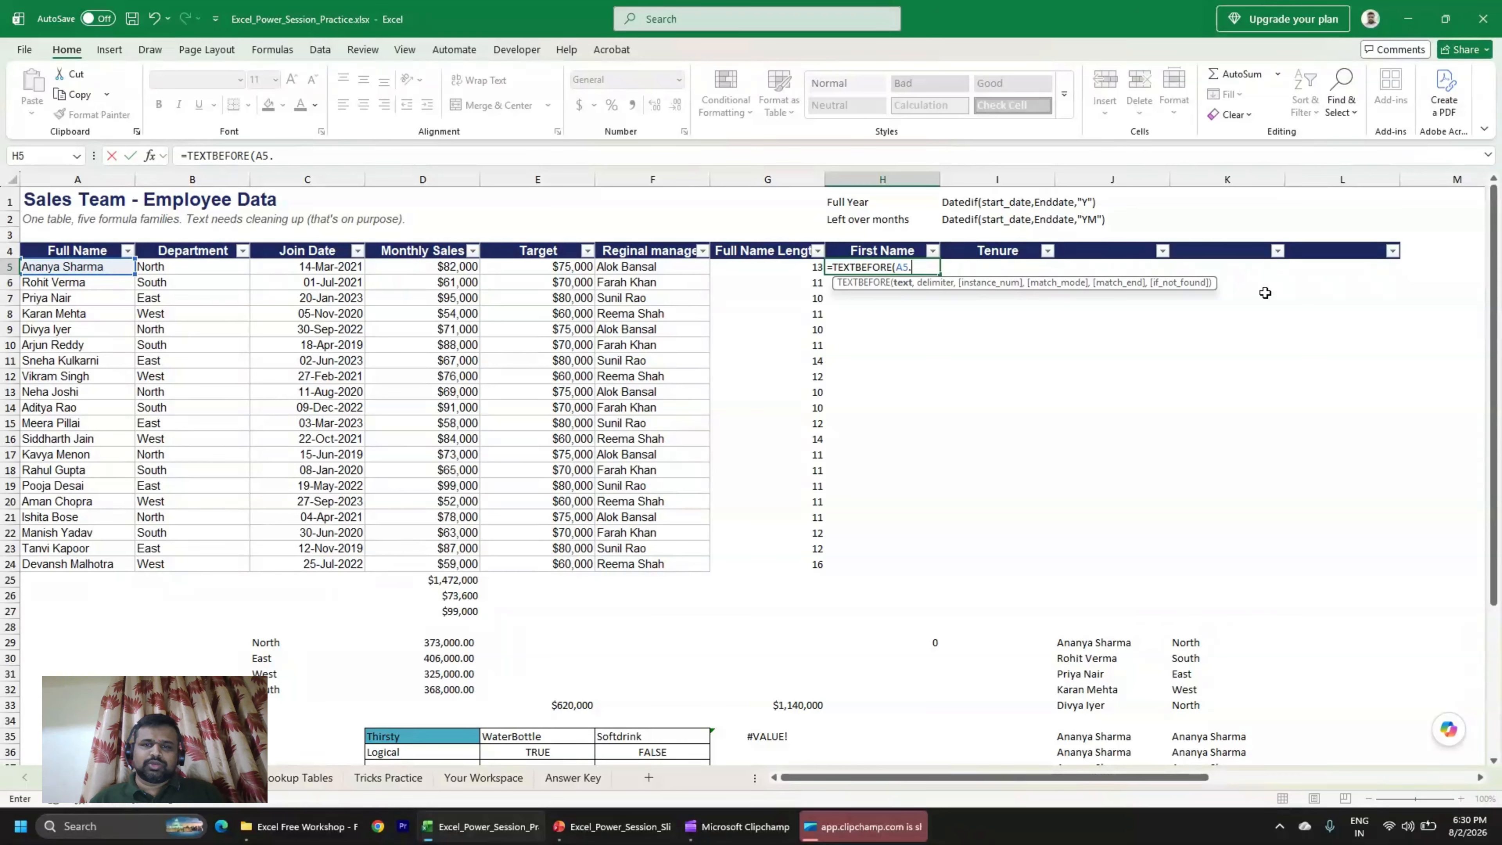
pyautogui.write(',')
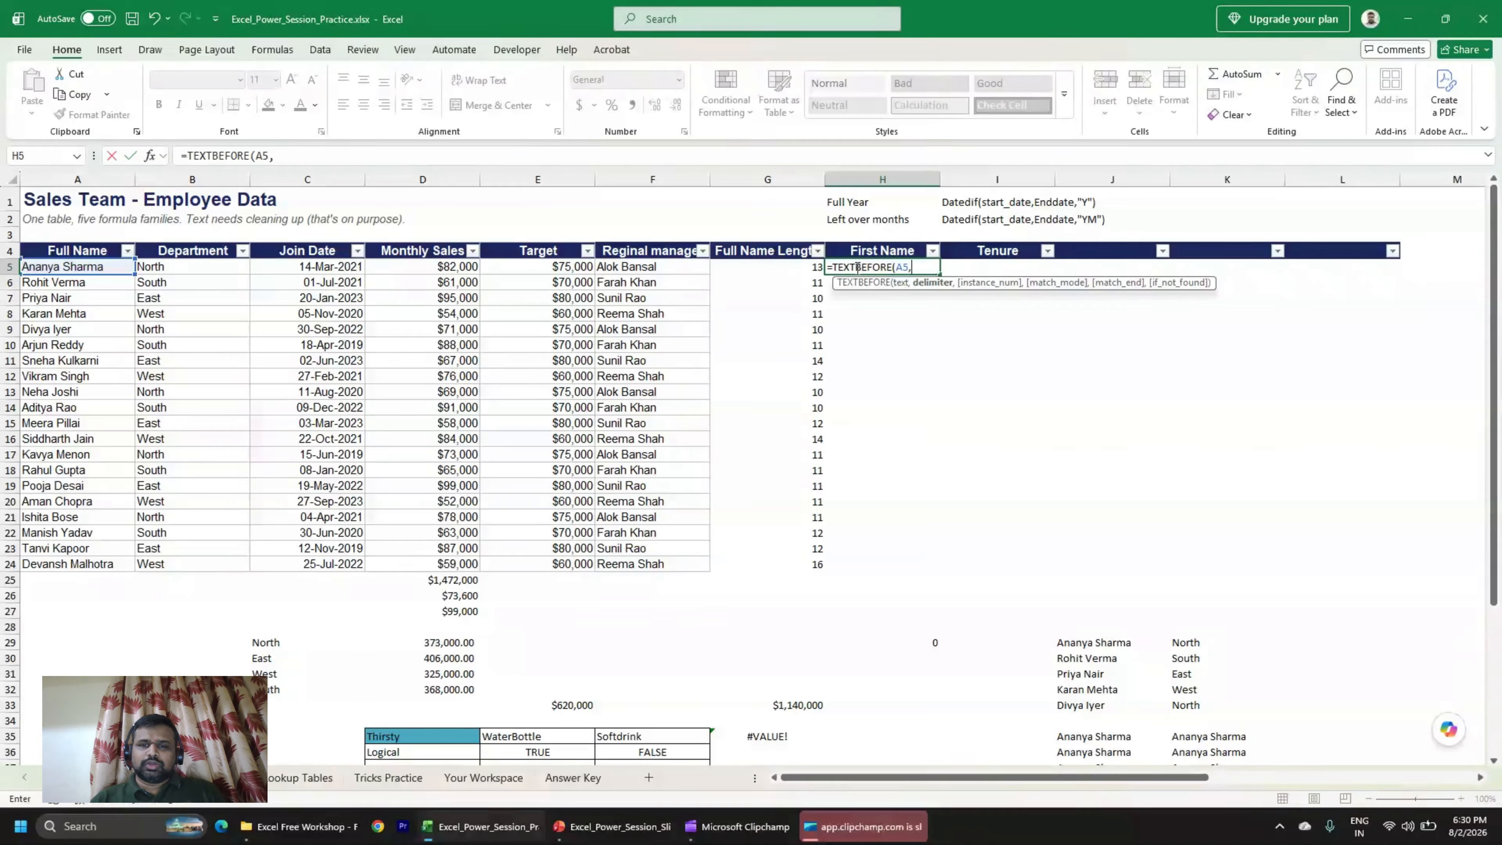
pyautogui.write('" "')
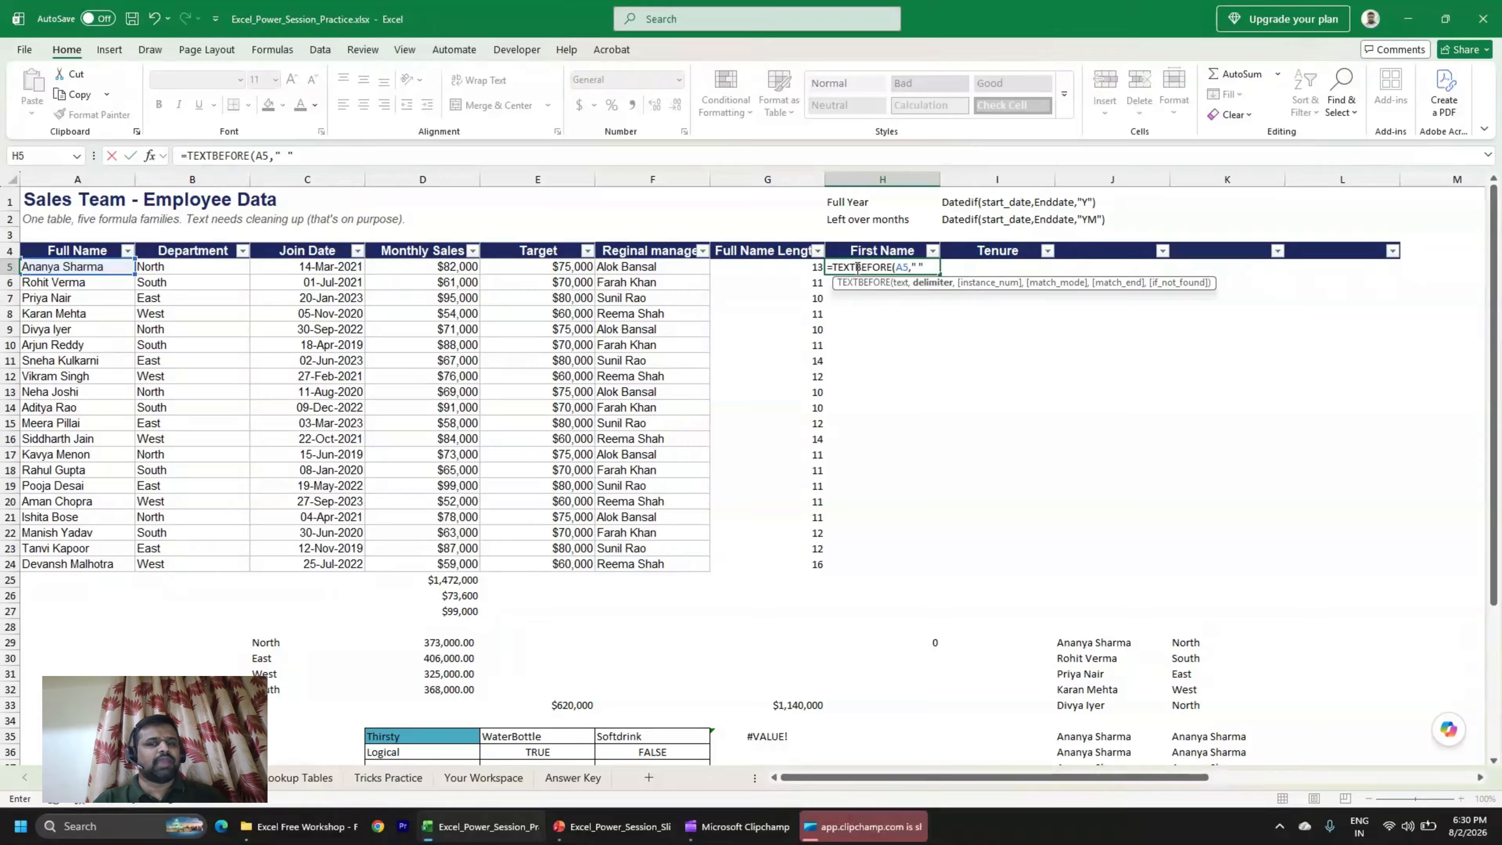
pyautogui.write(',')
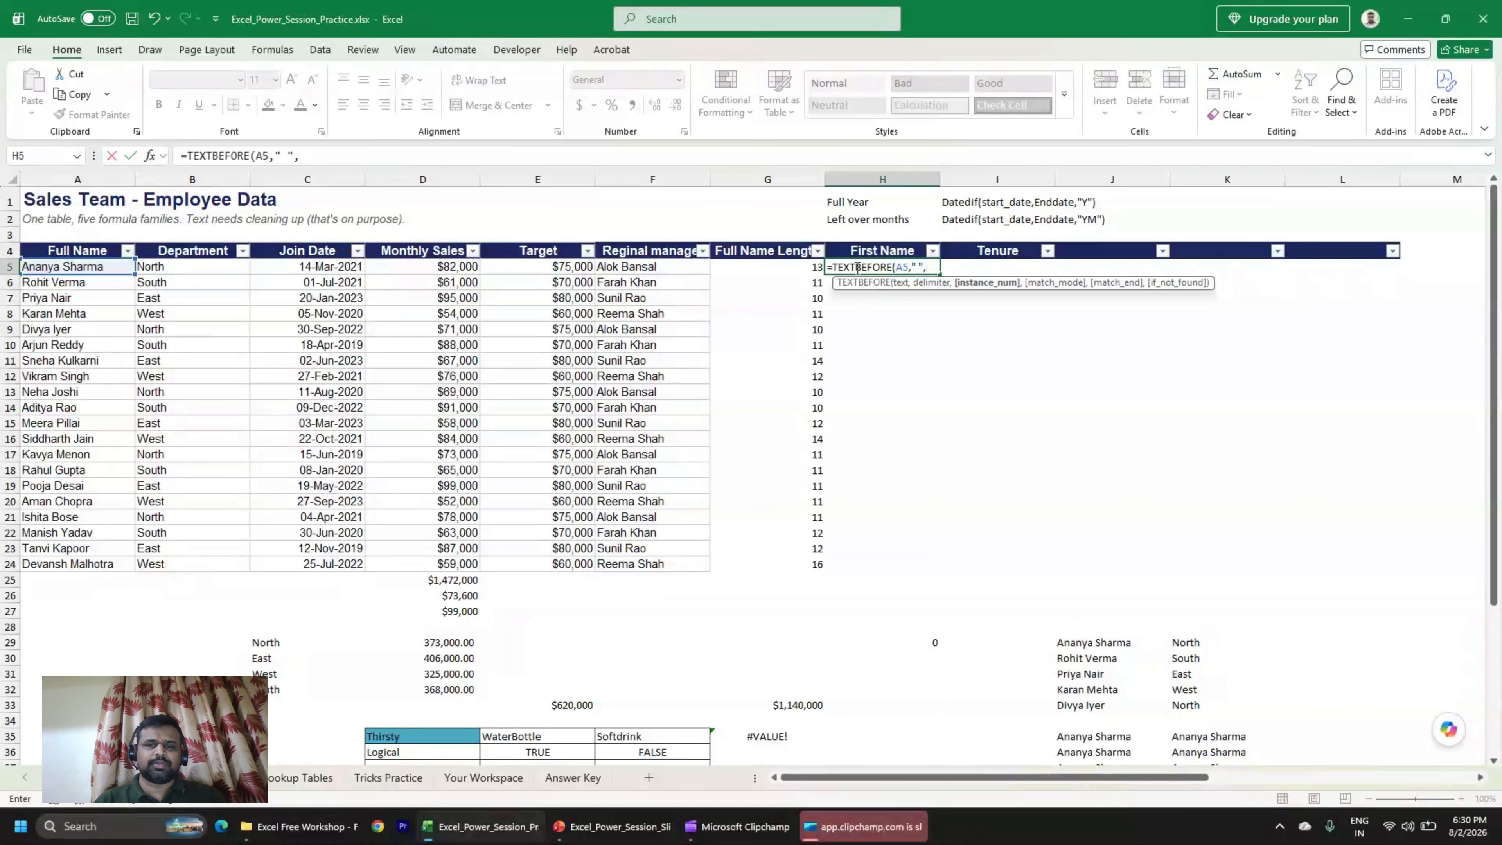
pyautogui.press('BackSpace')
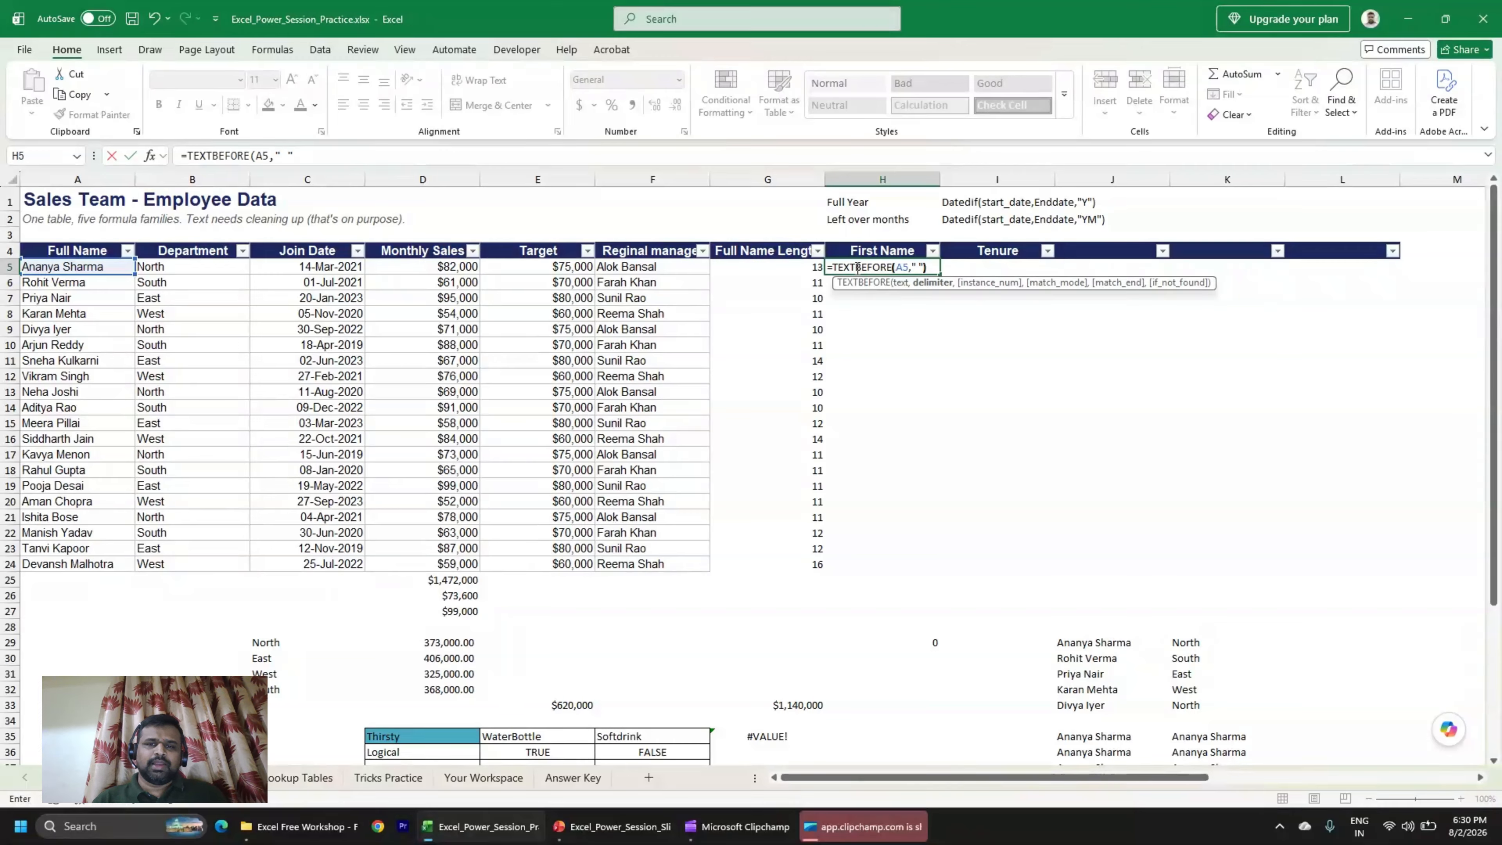
pyautogui.write(')')
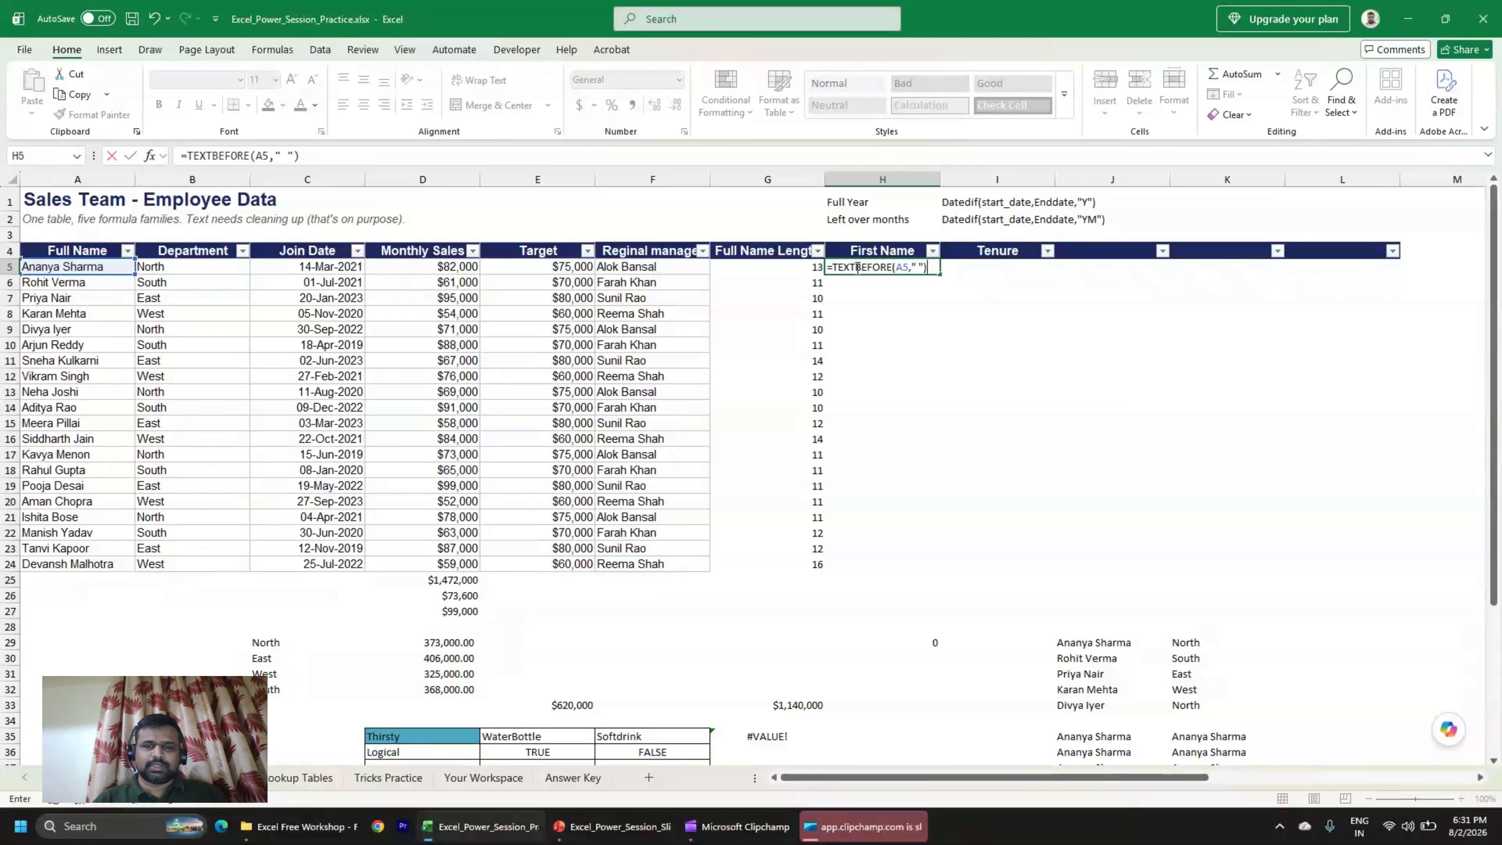
pyautogui.press('Return')
pyautogui.click(857, 267)
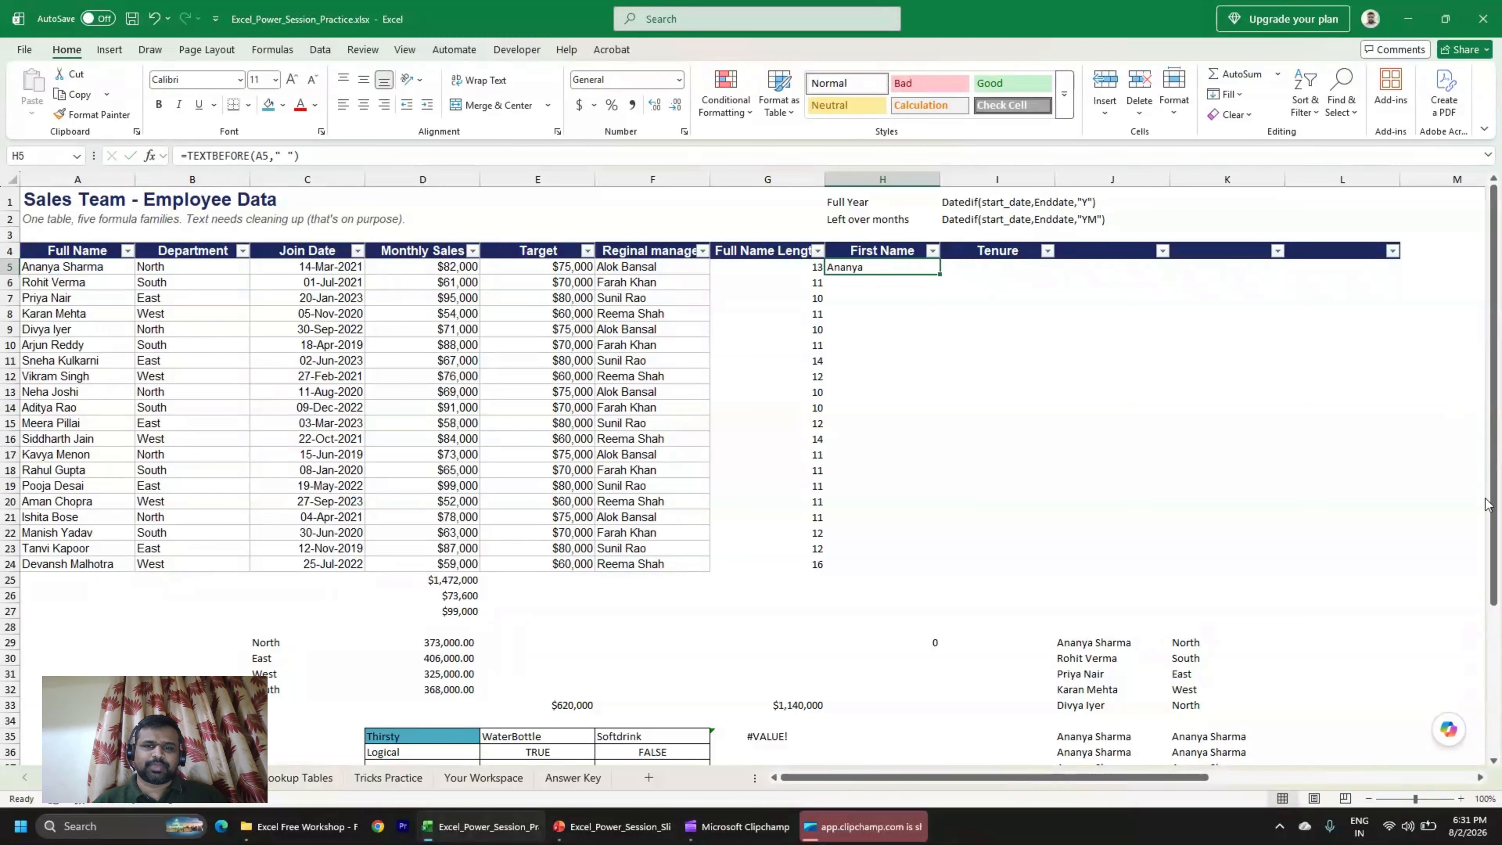
# Fill the TEXTBEFORE formula from H5 down to H24 for all employees, and select I5, the first cell under Tenure.
pyautogui.press('Left')
pyautogui.hotkey('ctrl', 'Down')
pyautogui.press('Right')
pyautogui.hotkey('ctrl', 'shift', 'Up')
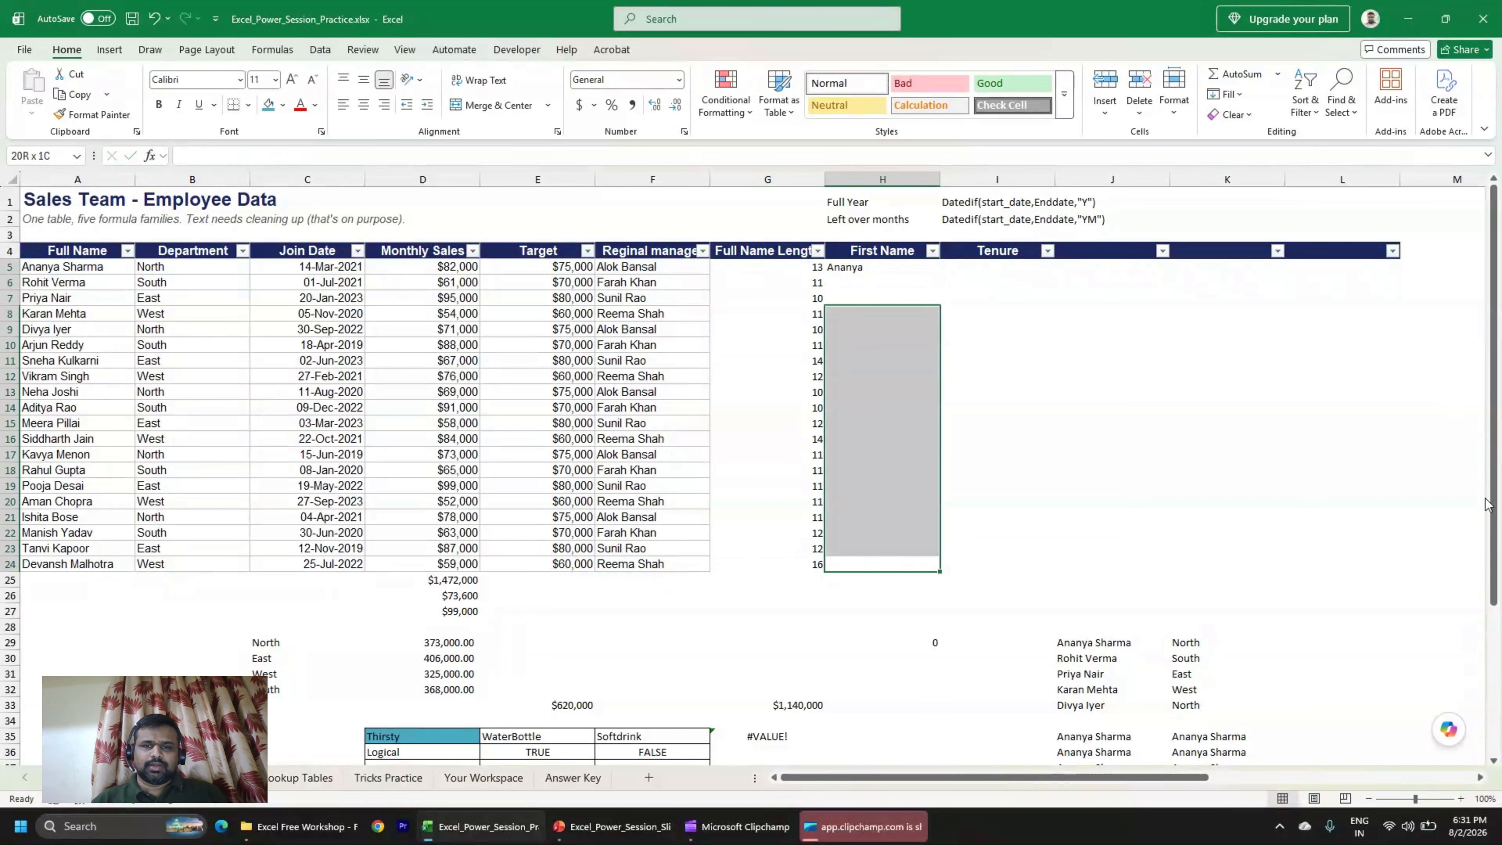
pyautogui.hotkey('ctrl', 'd')
pyautogui.press('Down')
pyautogui.press('Up')
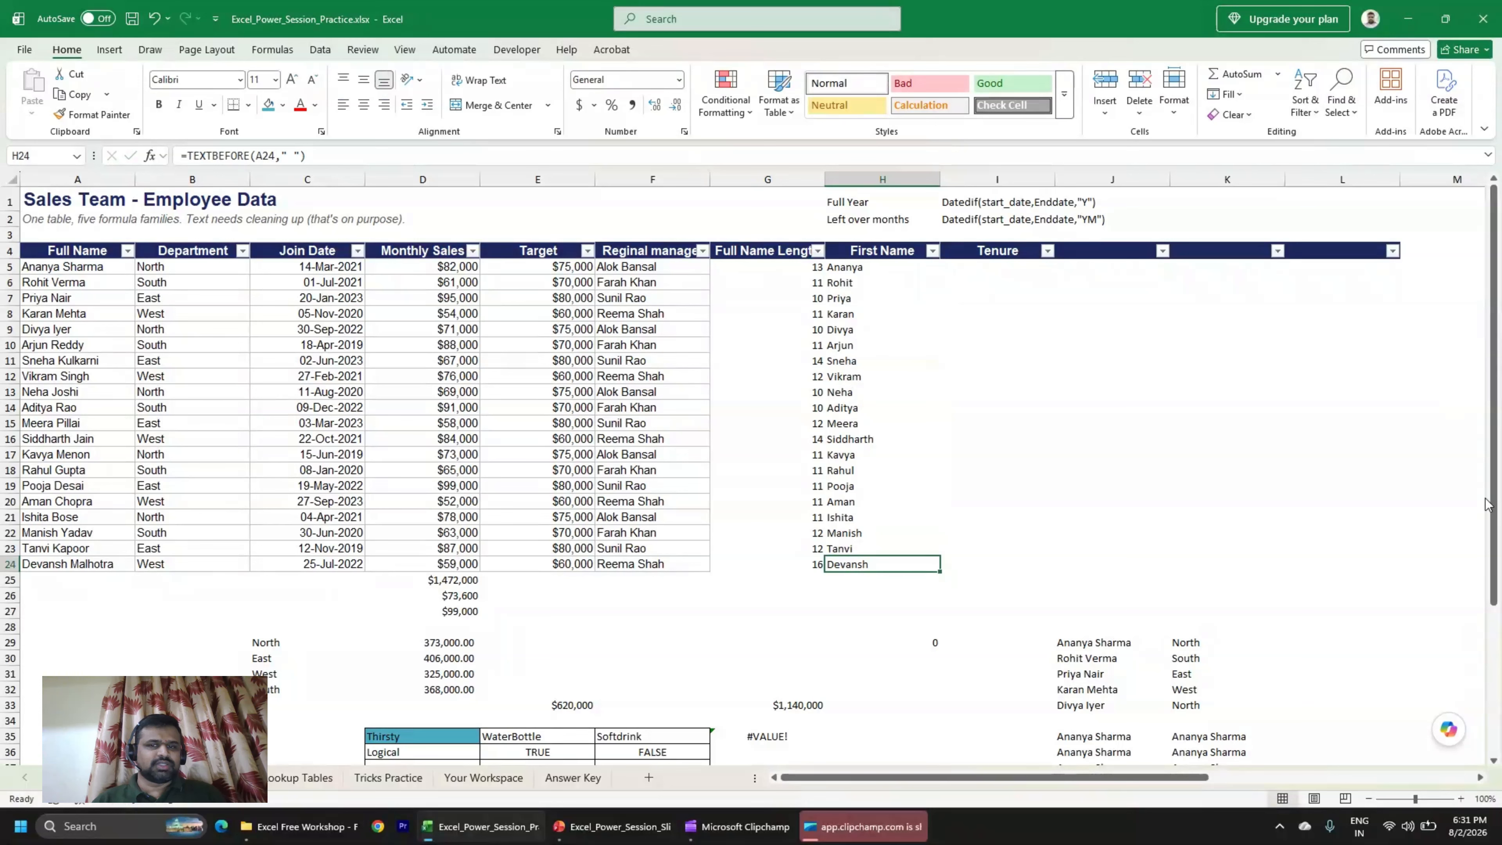
pyautogui.hotkey('ctrl', 'Up')
pyautogui.press('Up')
pyautogui.press('Down')
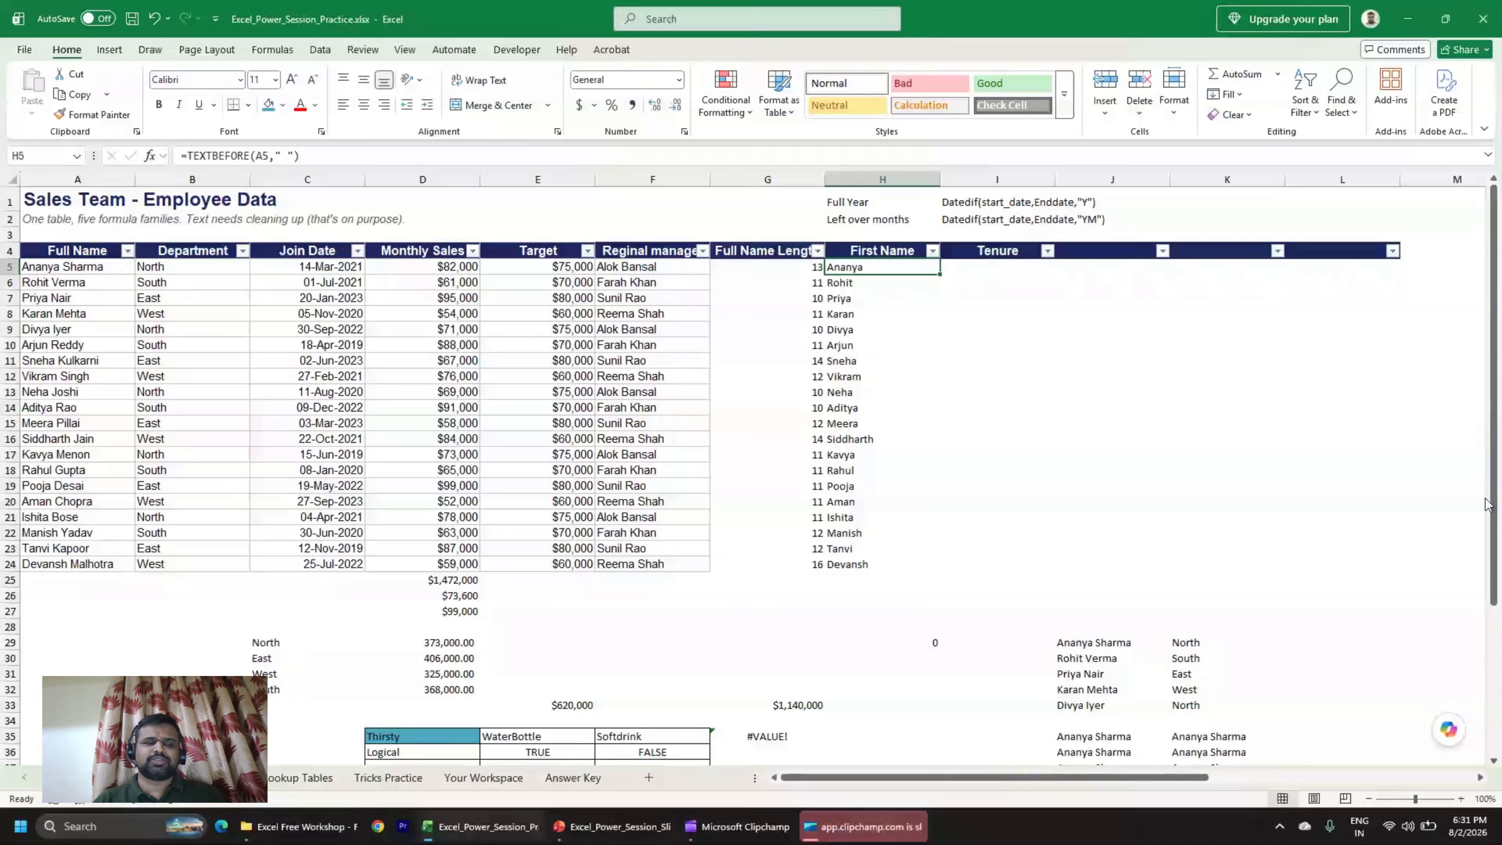
pyautogui.press('Right')
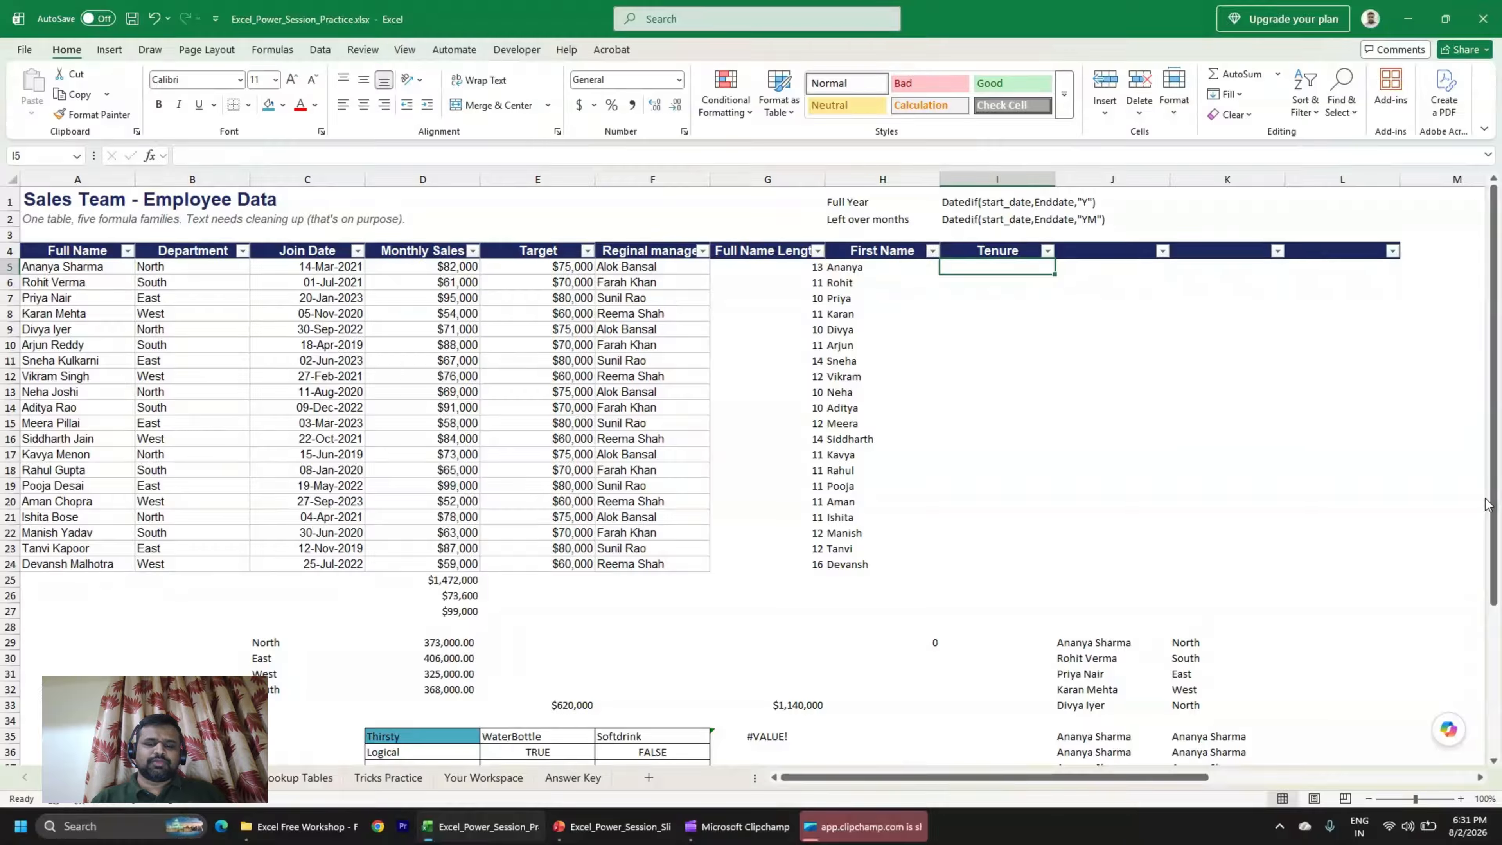
pyautogui.write('=d')
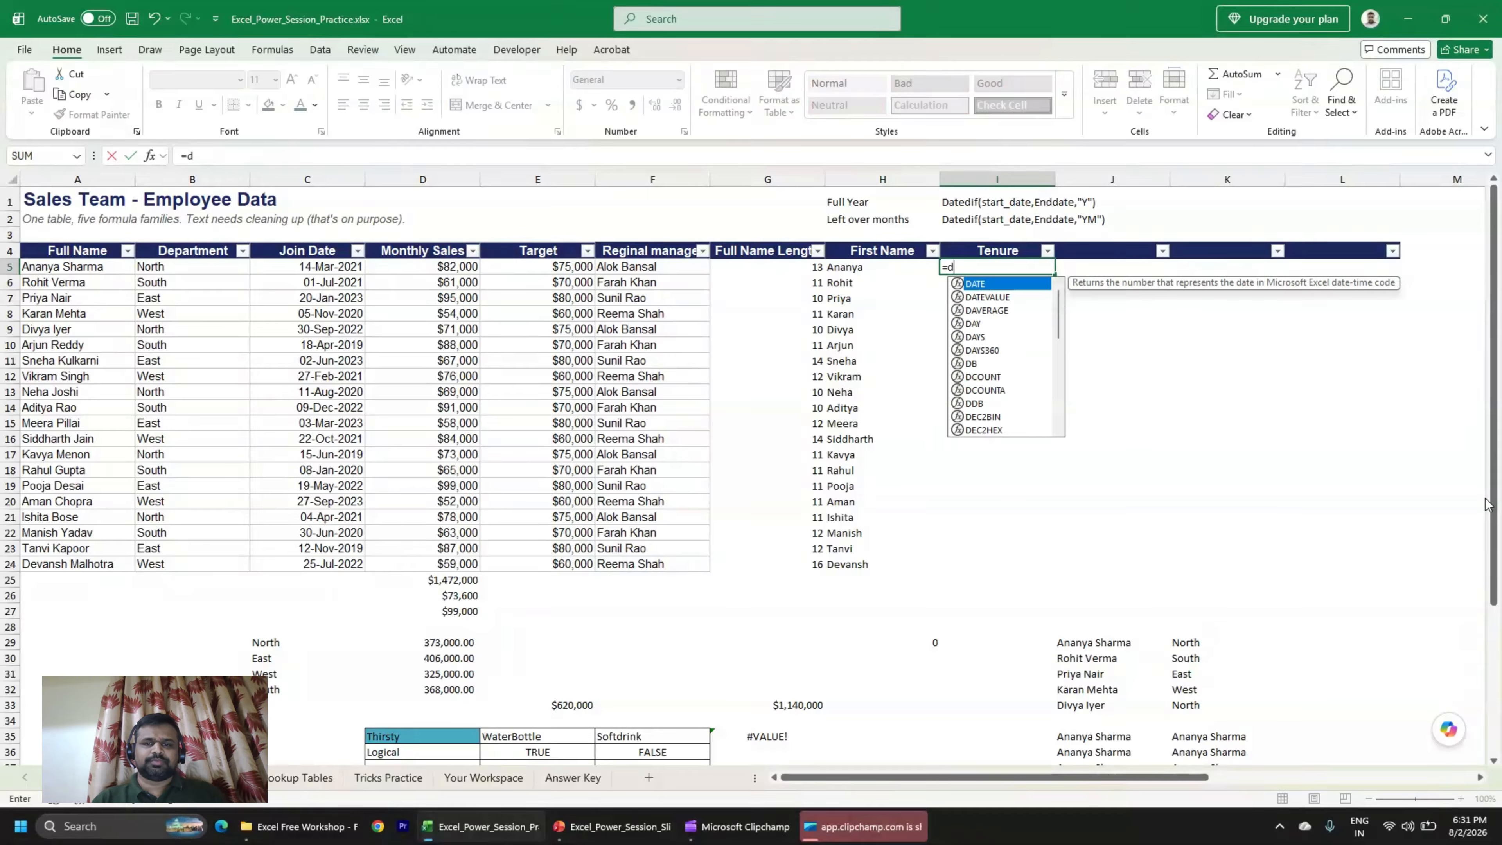
pyautogui.write('ated')
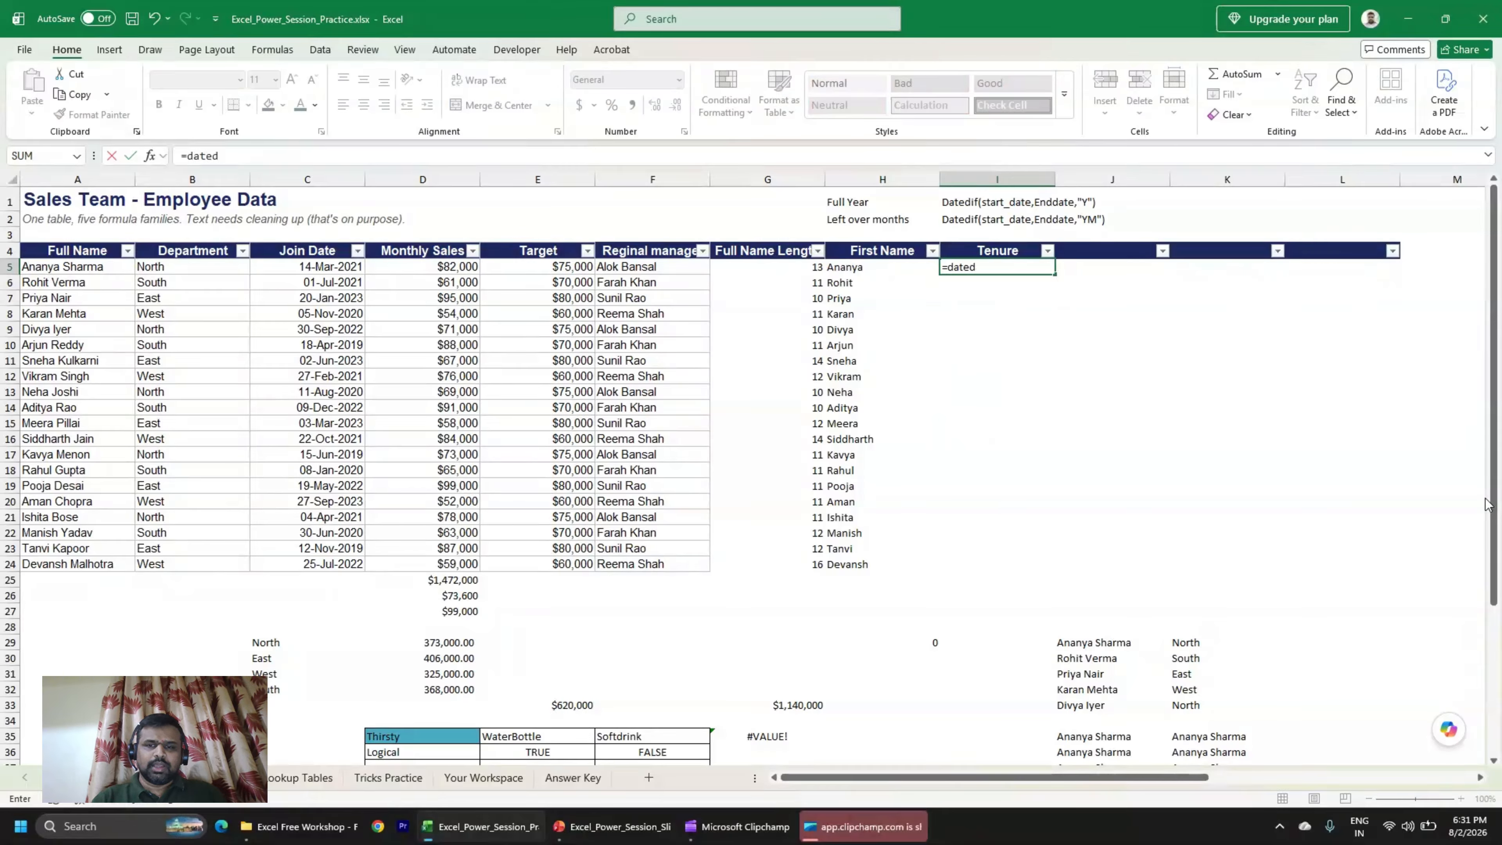
pyautogui.write('if(')
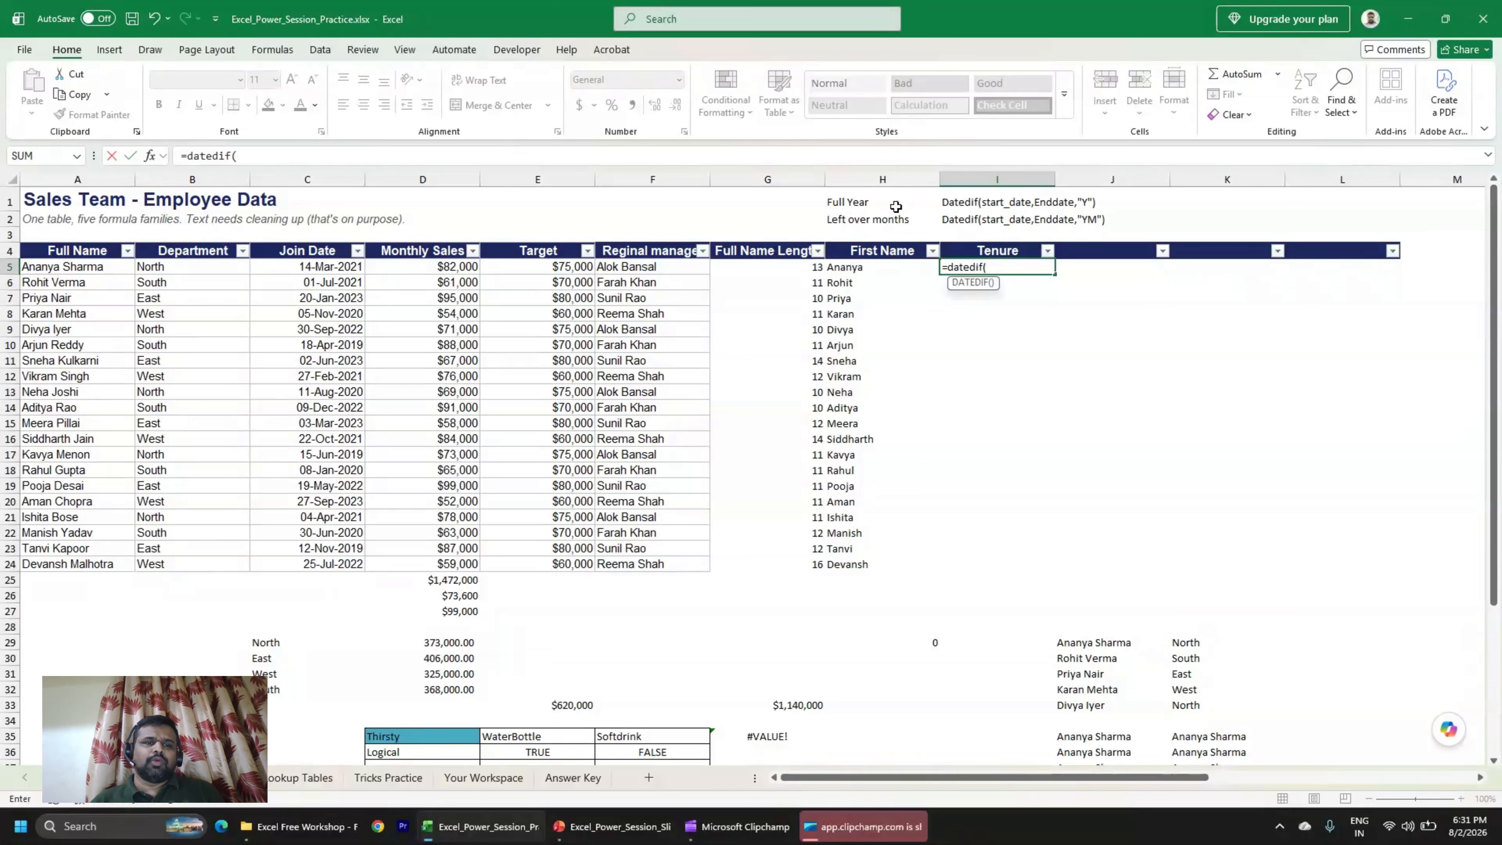
pyautogui.press('BackSpace')
pyautogui.press('BackSpace')
pyautogui.press('BackSpace')
pyautogui.press('BackSpace')
pyautogui.press('BackSpace')
pyautogui.press('BackSpace')
pyautogui.press('BackSpace')
pyautogui.press('BackSpace')
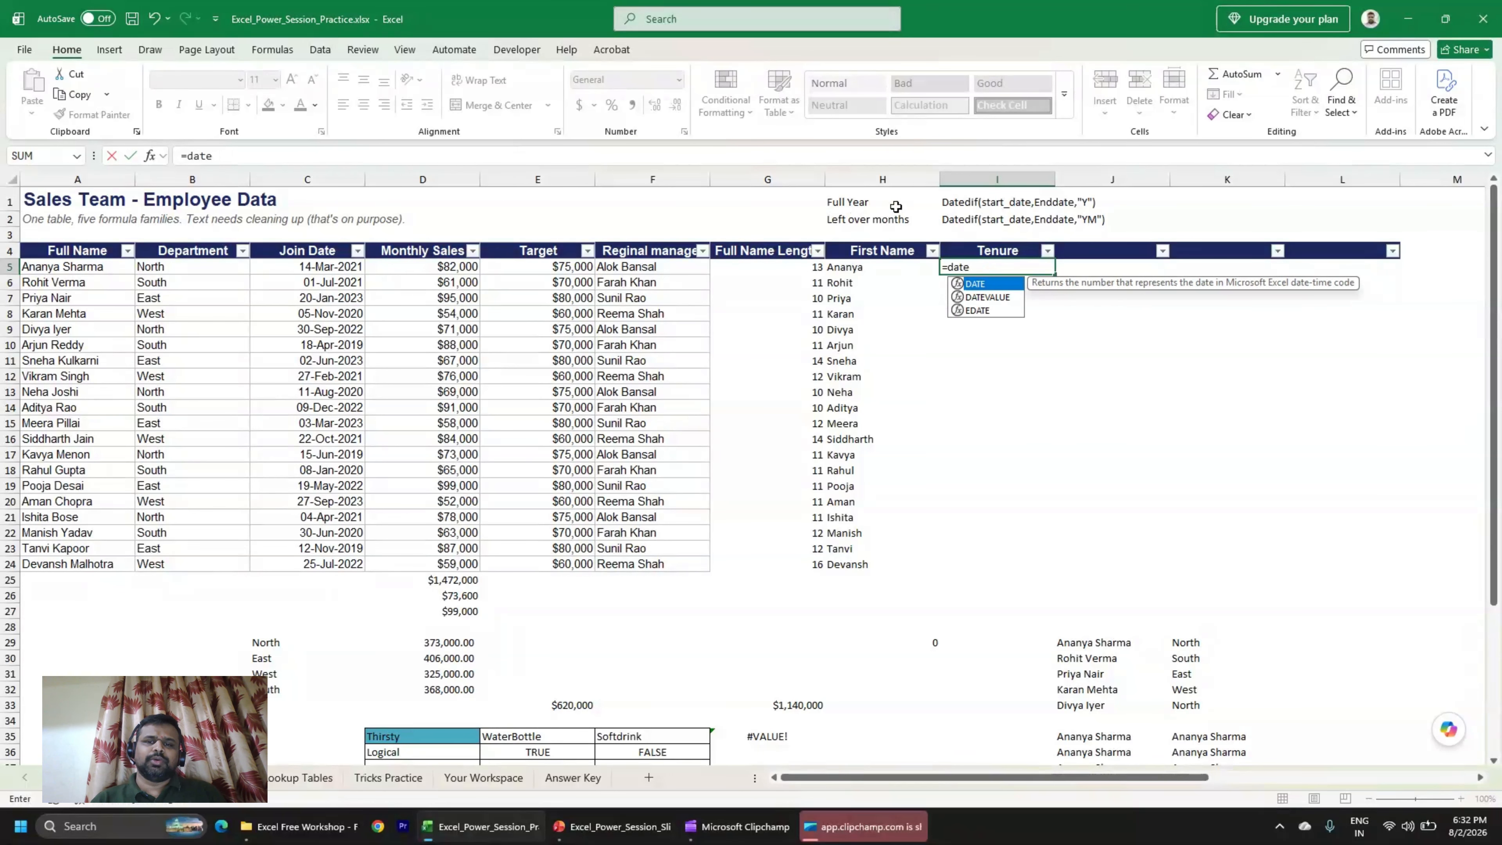
pyautogui.press('BackSpace')
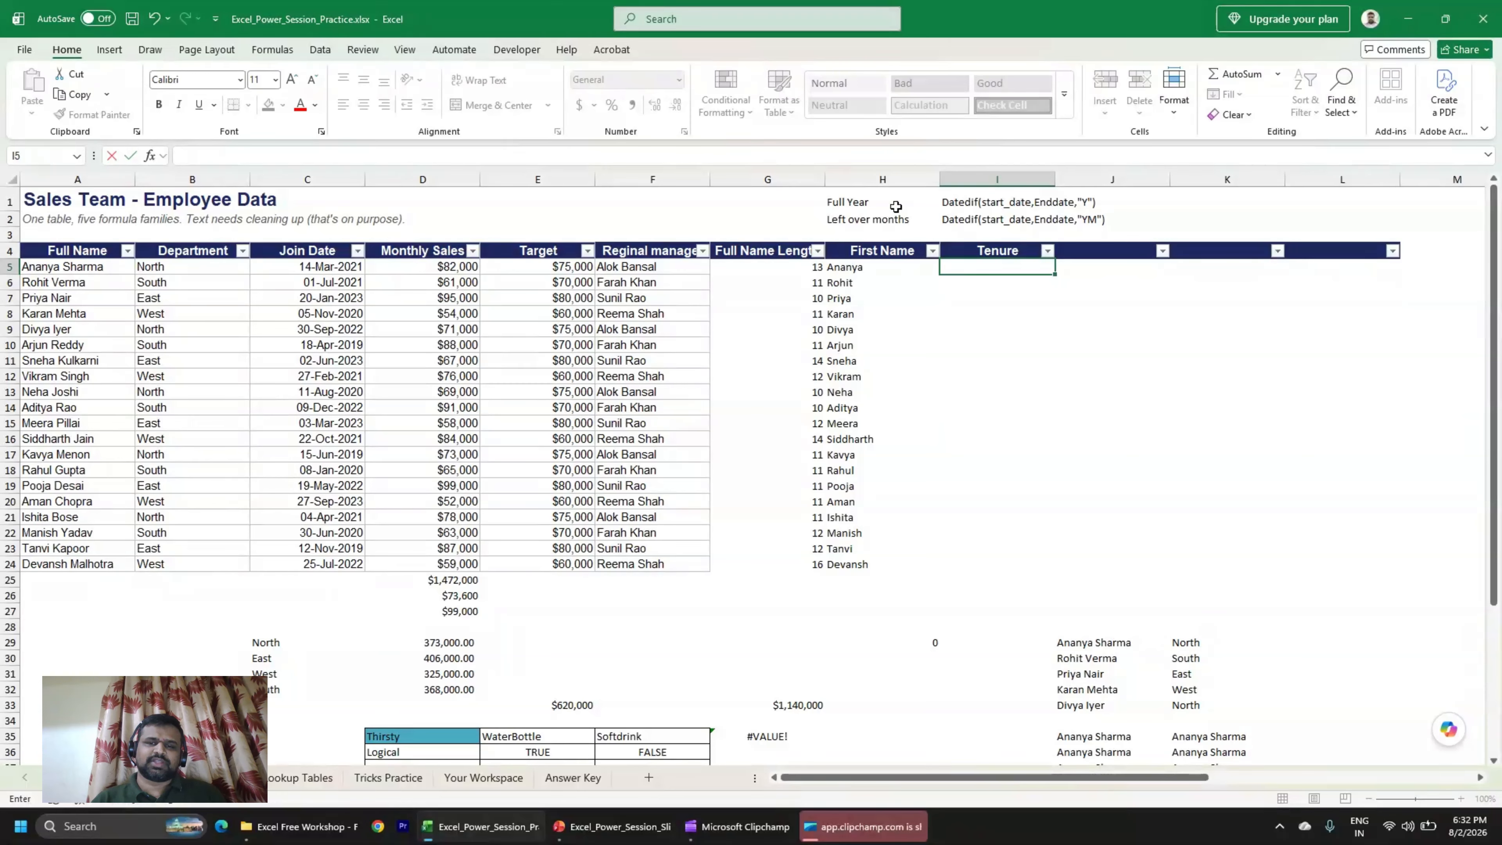
pyautogui.press('Escape')
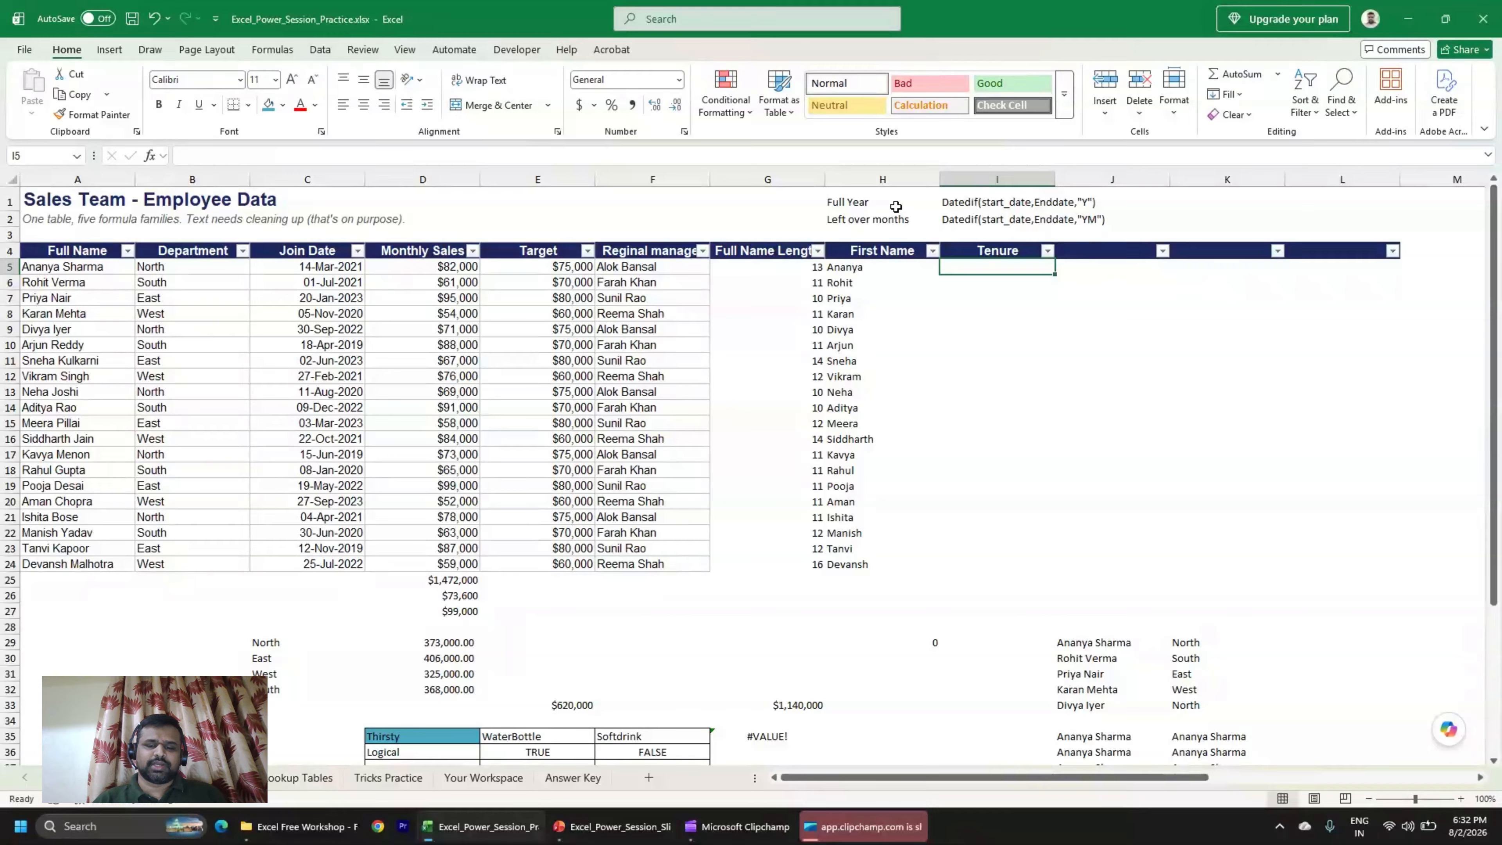
# Start a DATEDIF formula in I5 under Tenure with the join date in C5 as its start date.
pyautogui.write('=de')
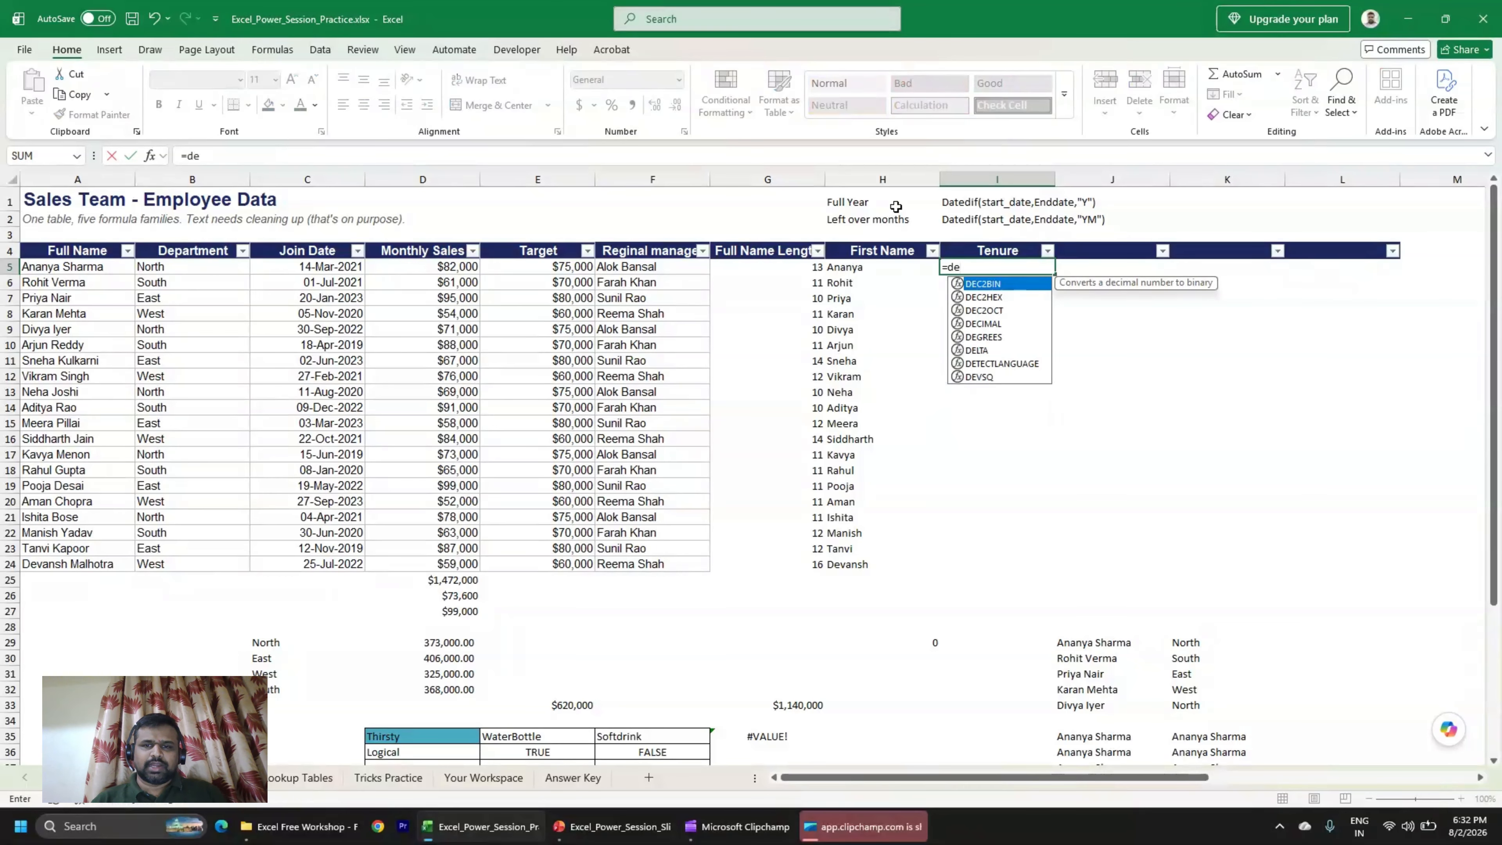
pyautogui.press('BackSpace')
pyautogui.write('ate')
pyautogui.press('Down')
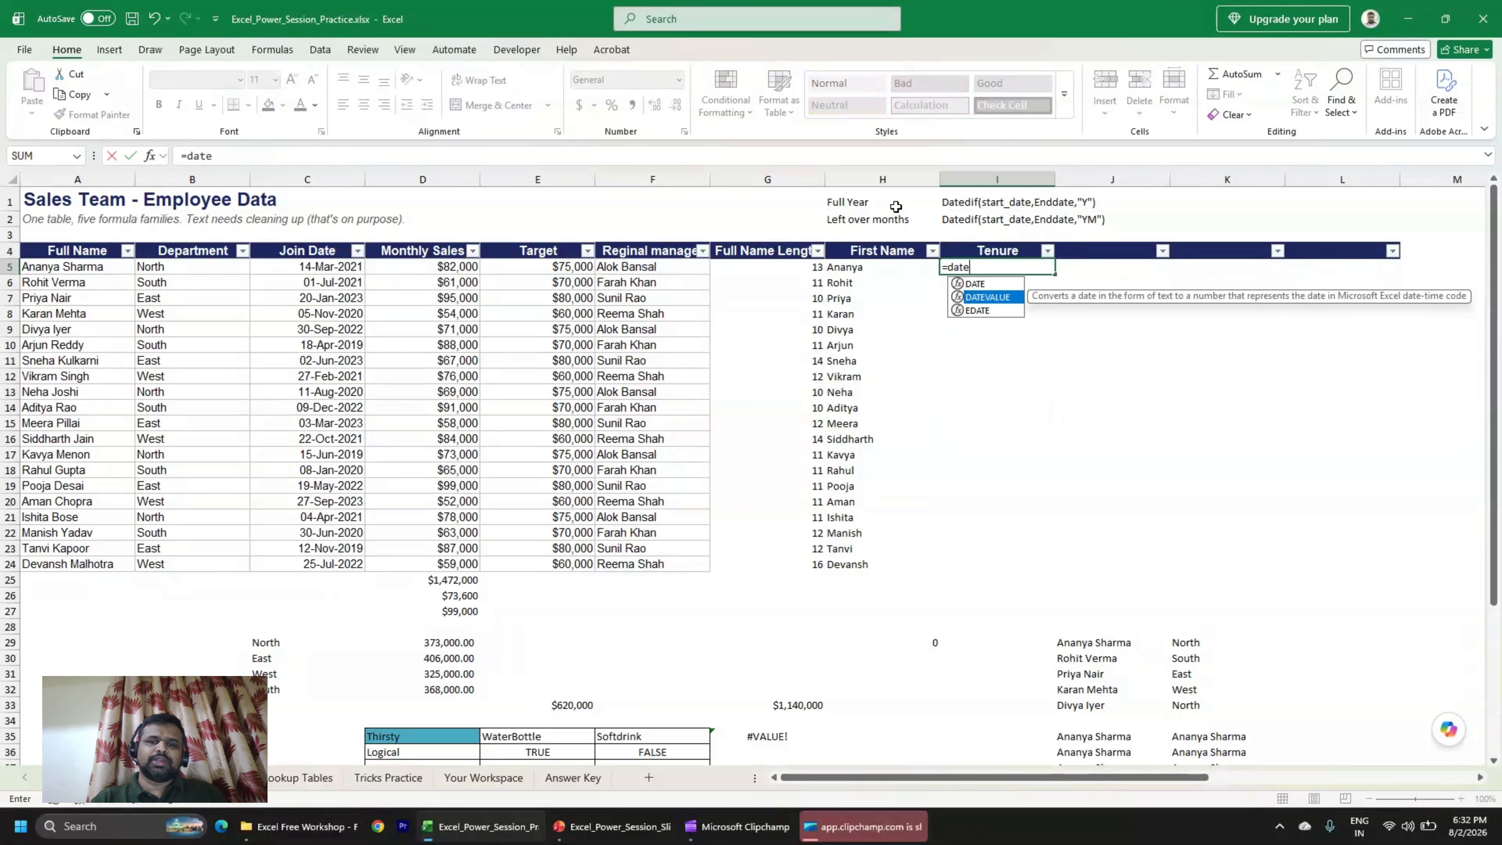
pyautogui.write('date')
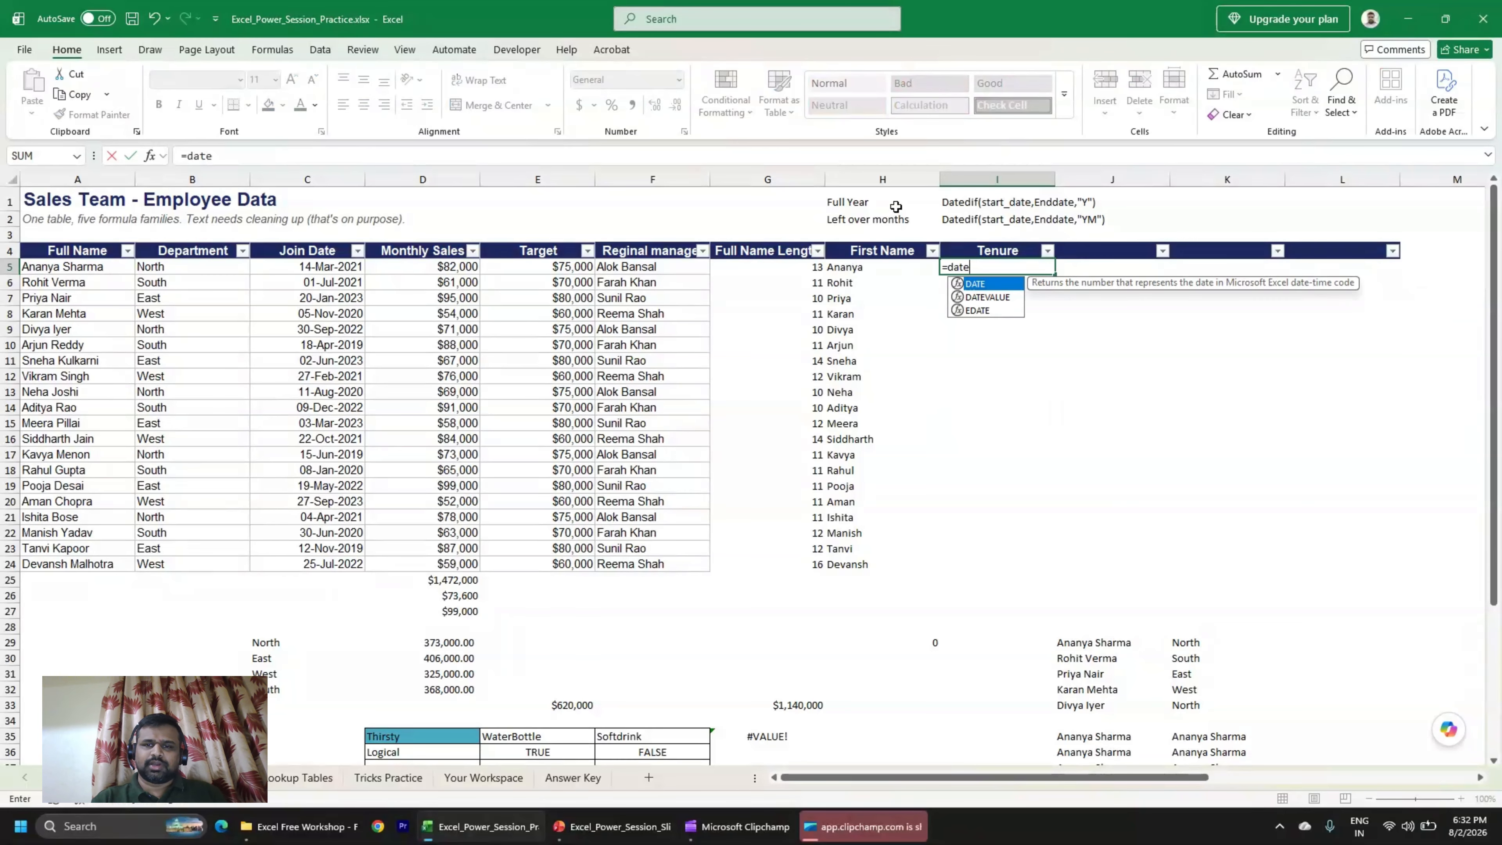
pyautogui.write('dif(')
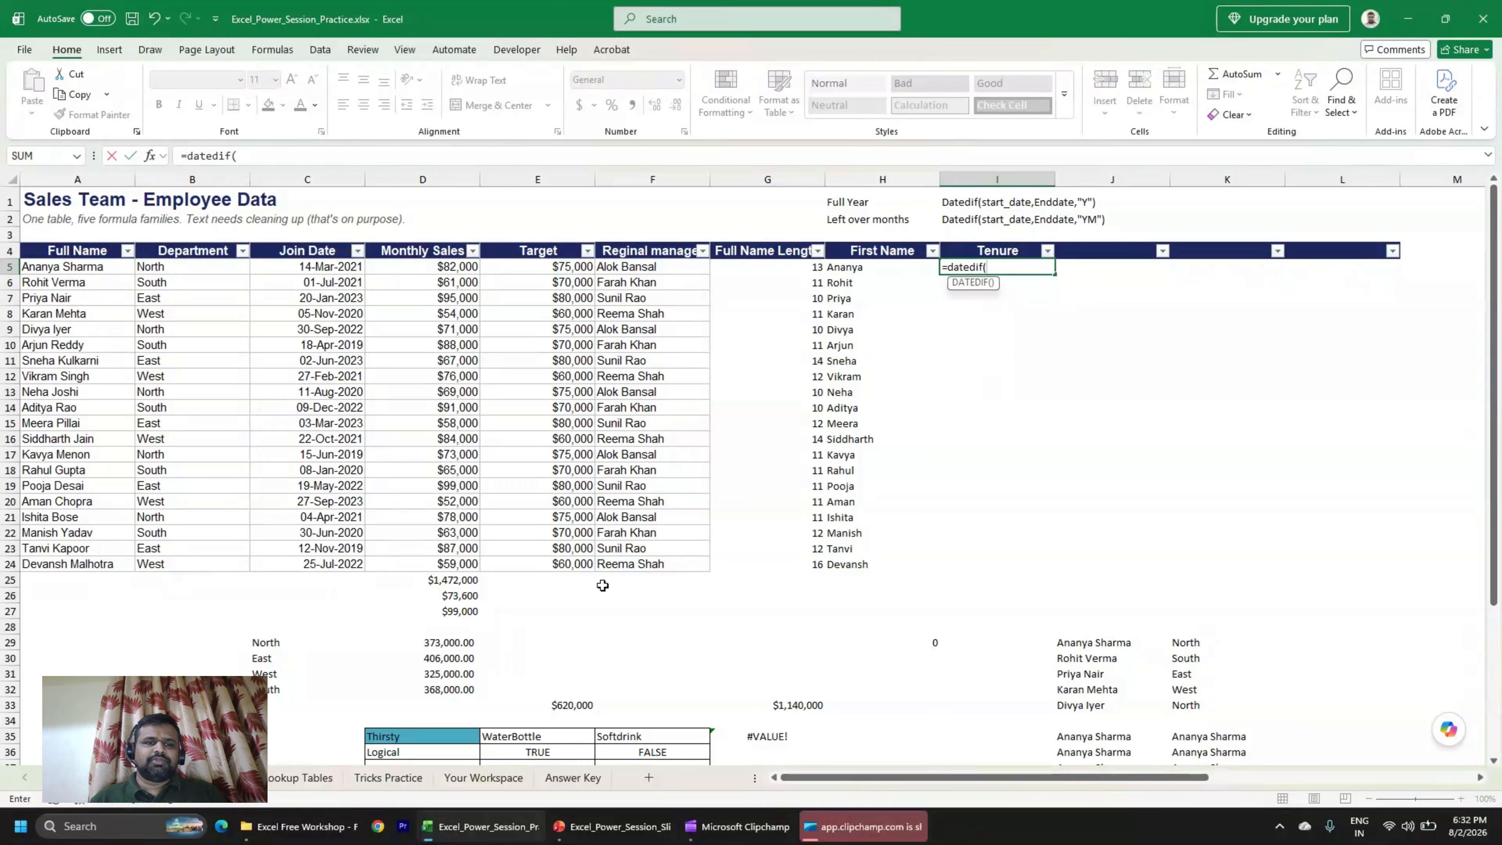
pyautogui.click(347, 267)
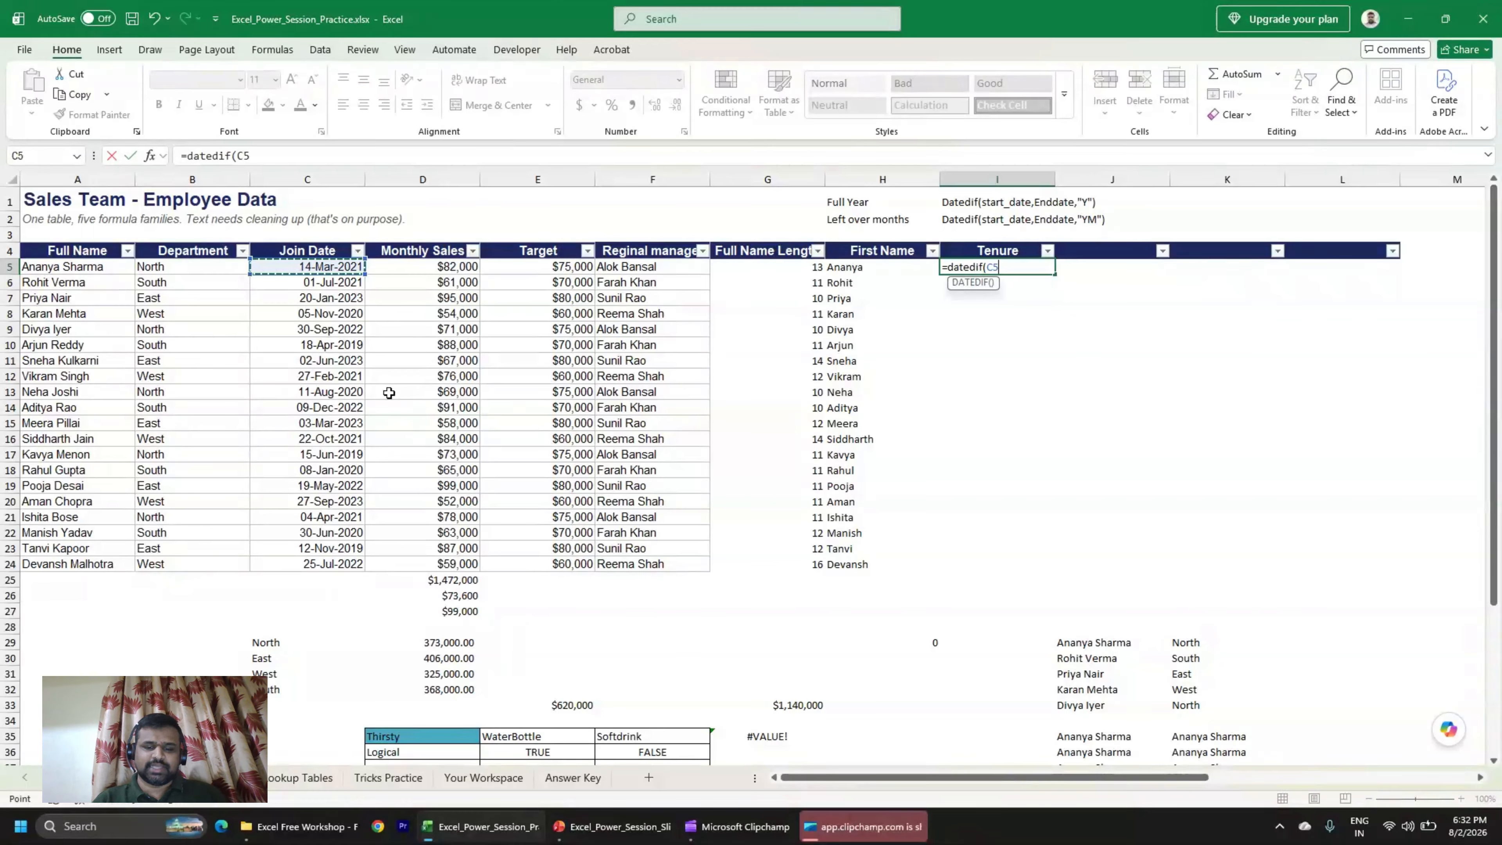
pyautogui.write(',')
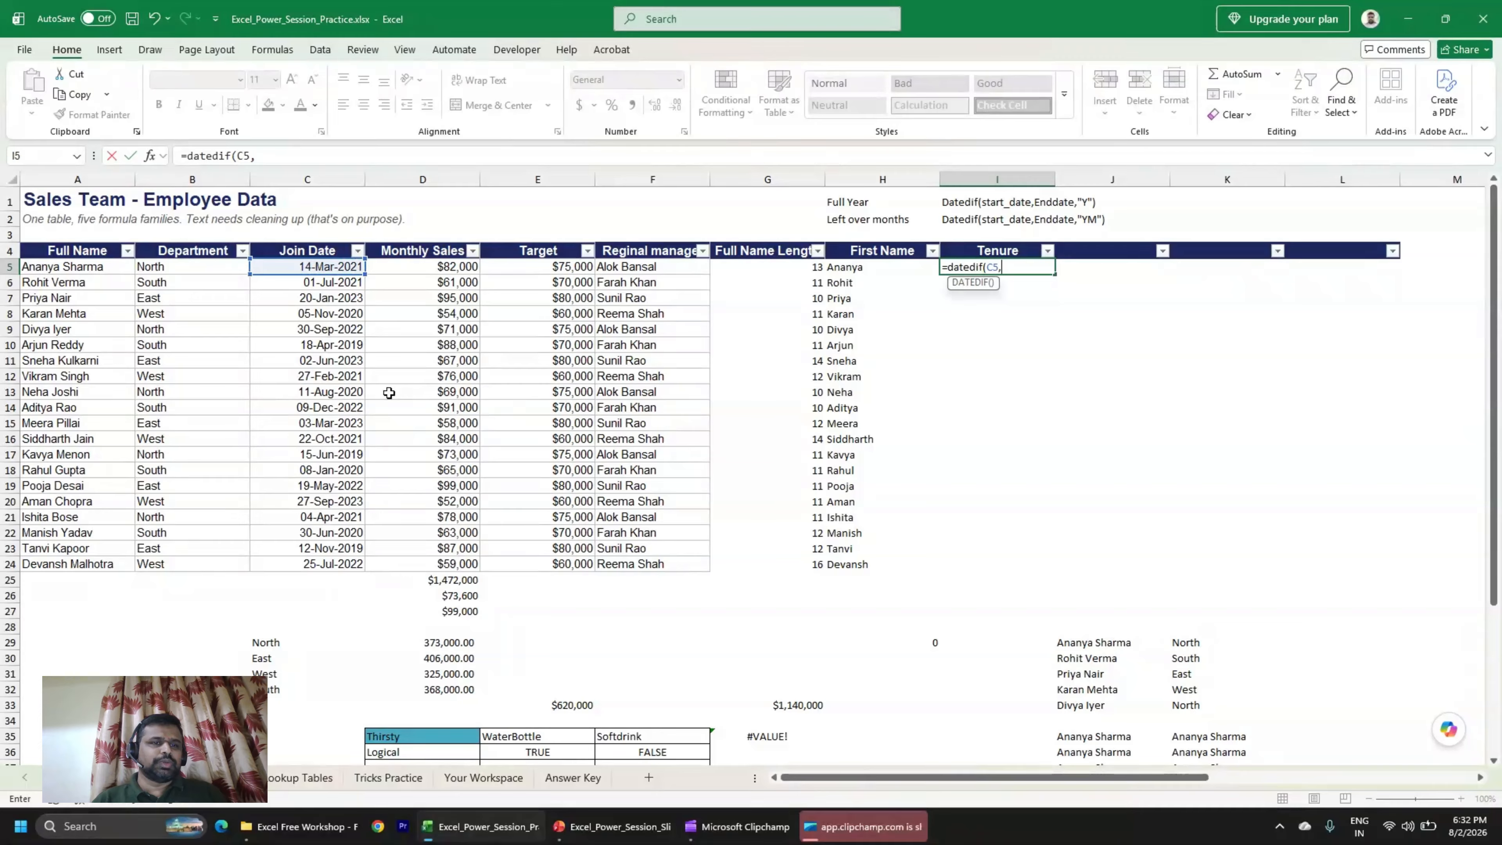
# Complete the DATEDIF formula in I5 with TODAY() as the end date and "Y" as the unit for full years.
pyautogui.write('today')
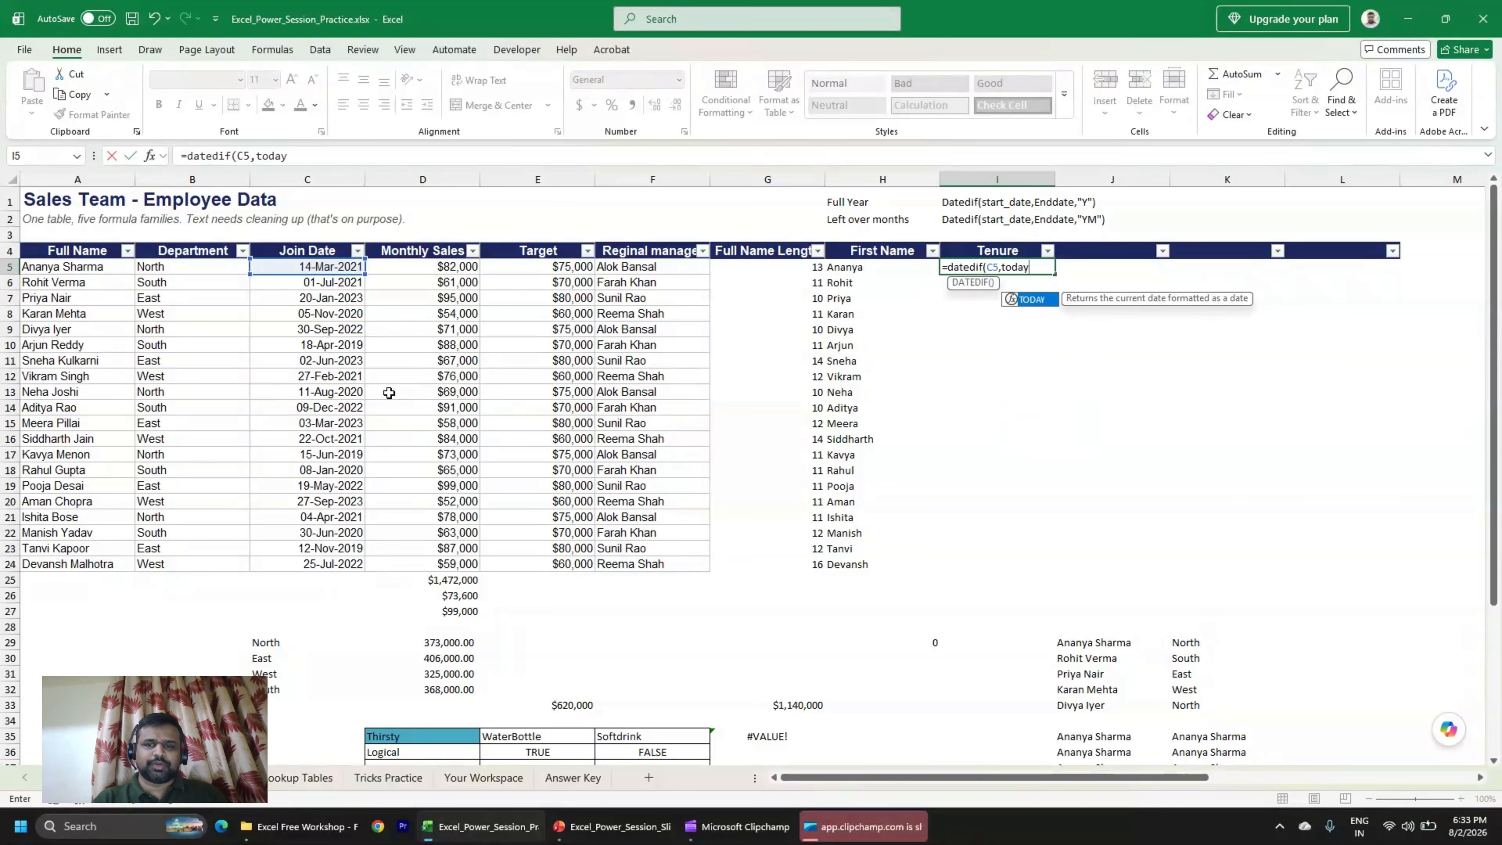
pyautogui.press('Tab')
pyautogui.write(')')
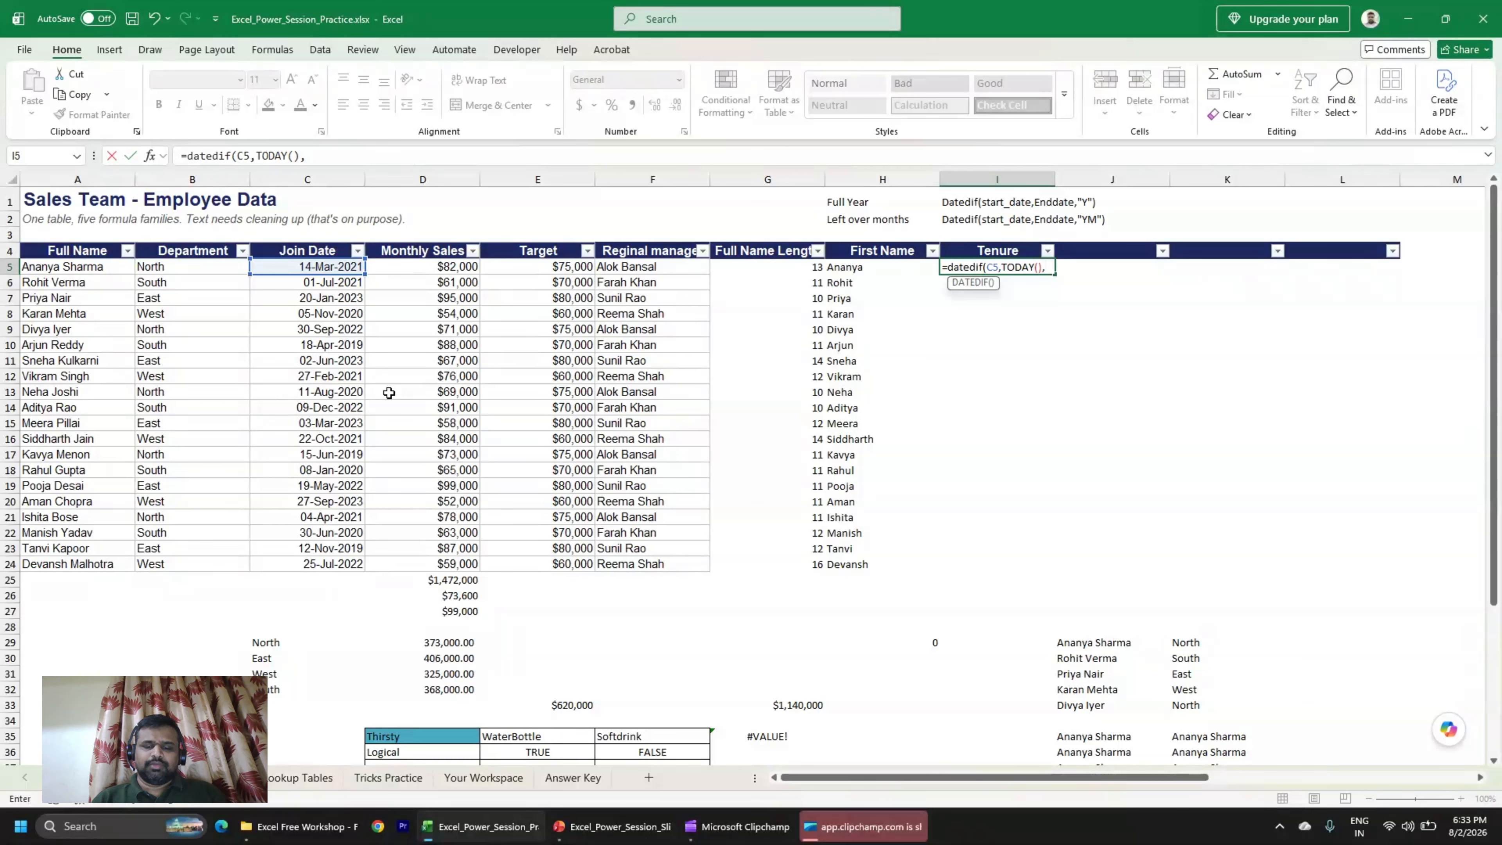
pyautogui.write('Y"')
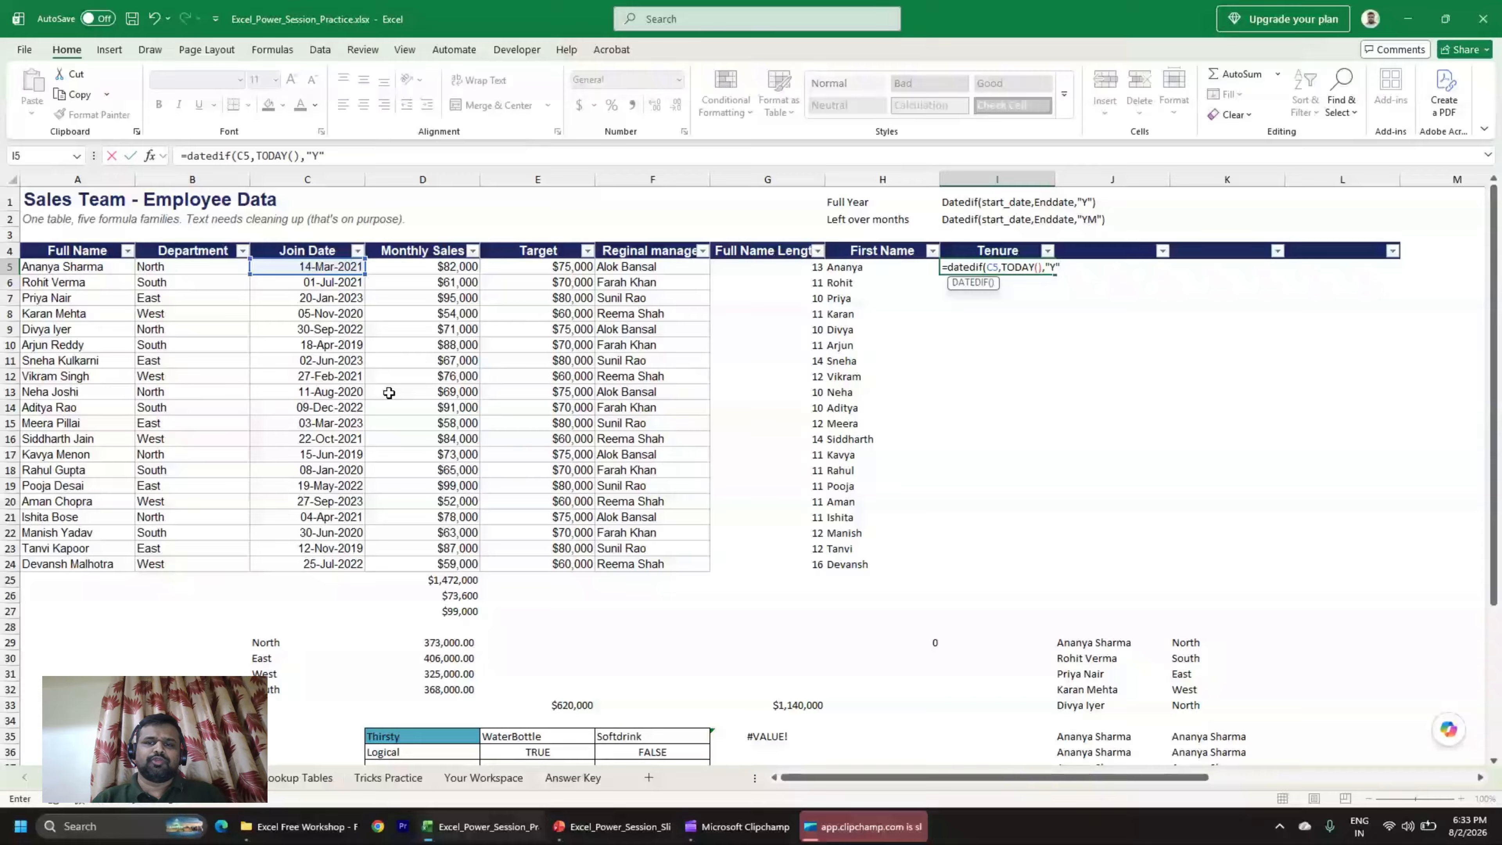
pyautogui.hotkey('ctrl', 'Return')
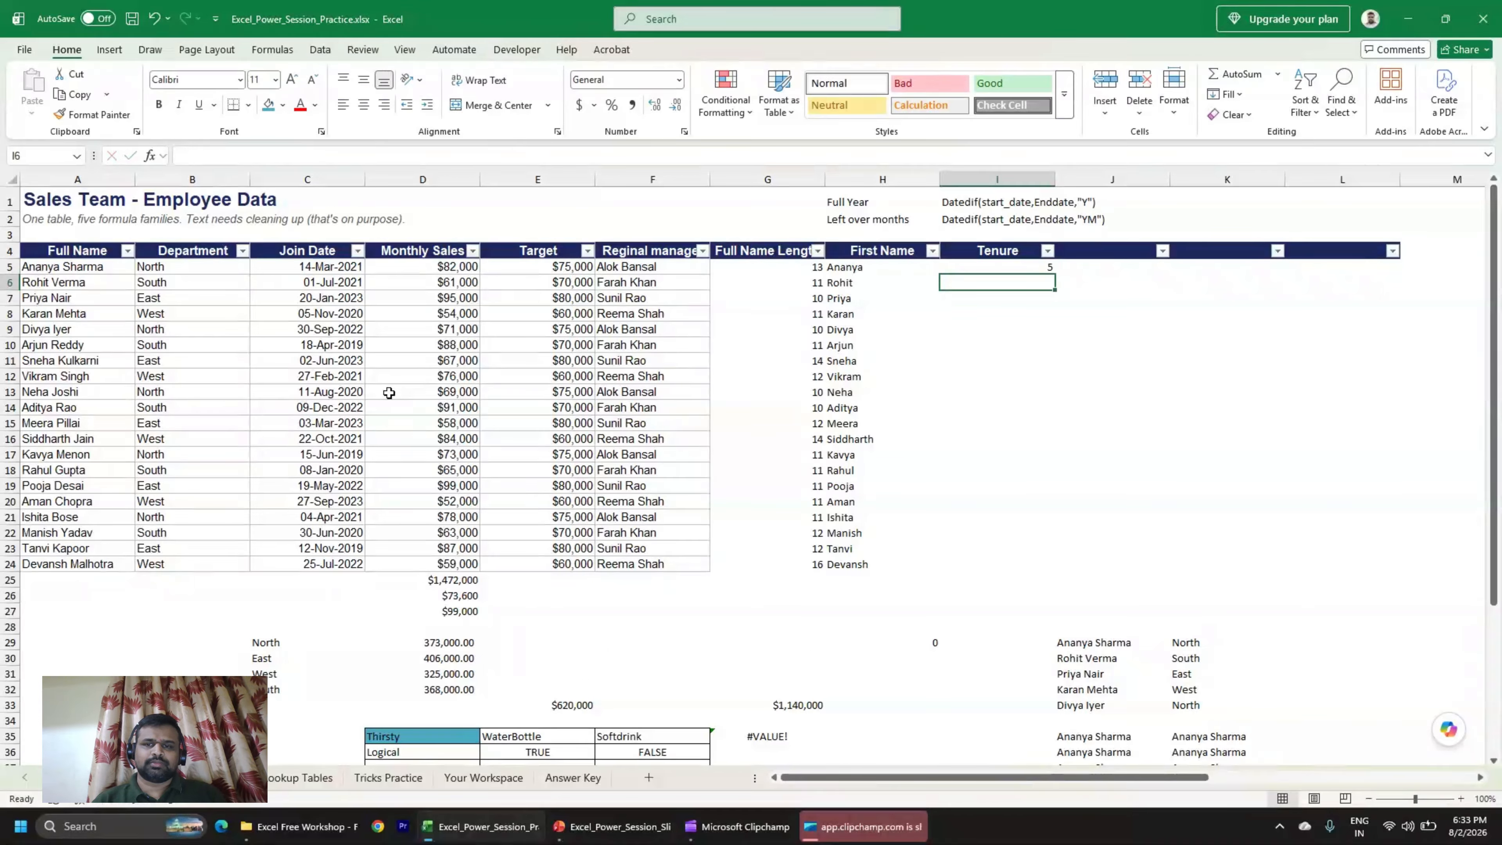
# Check the join date in C5 and the arguments of the DATEDIF formula in I5 that refers to it.
pyautogui.click(351, 277)
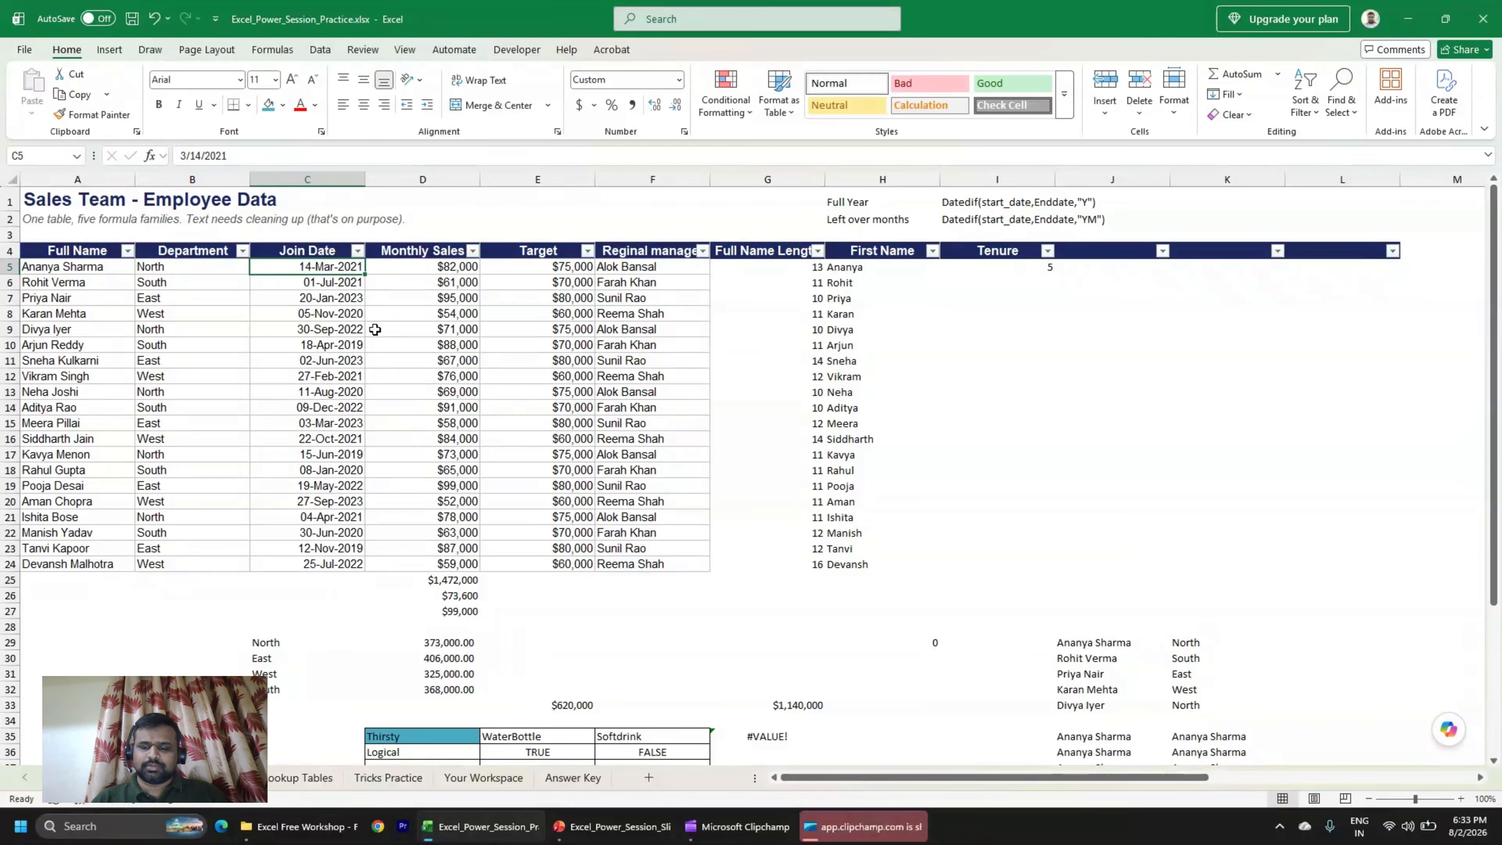
pyautogui.press('Right')
pyautogui.press('Right')
pyautogui.press('Right')
pyautogui.press('Right')
pyautogui.press('Right')
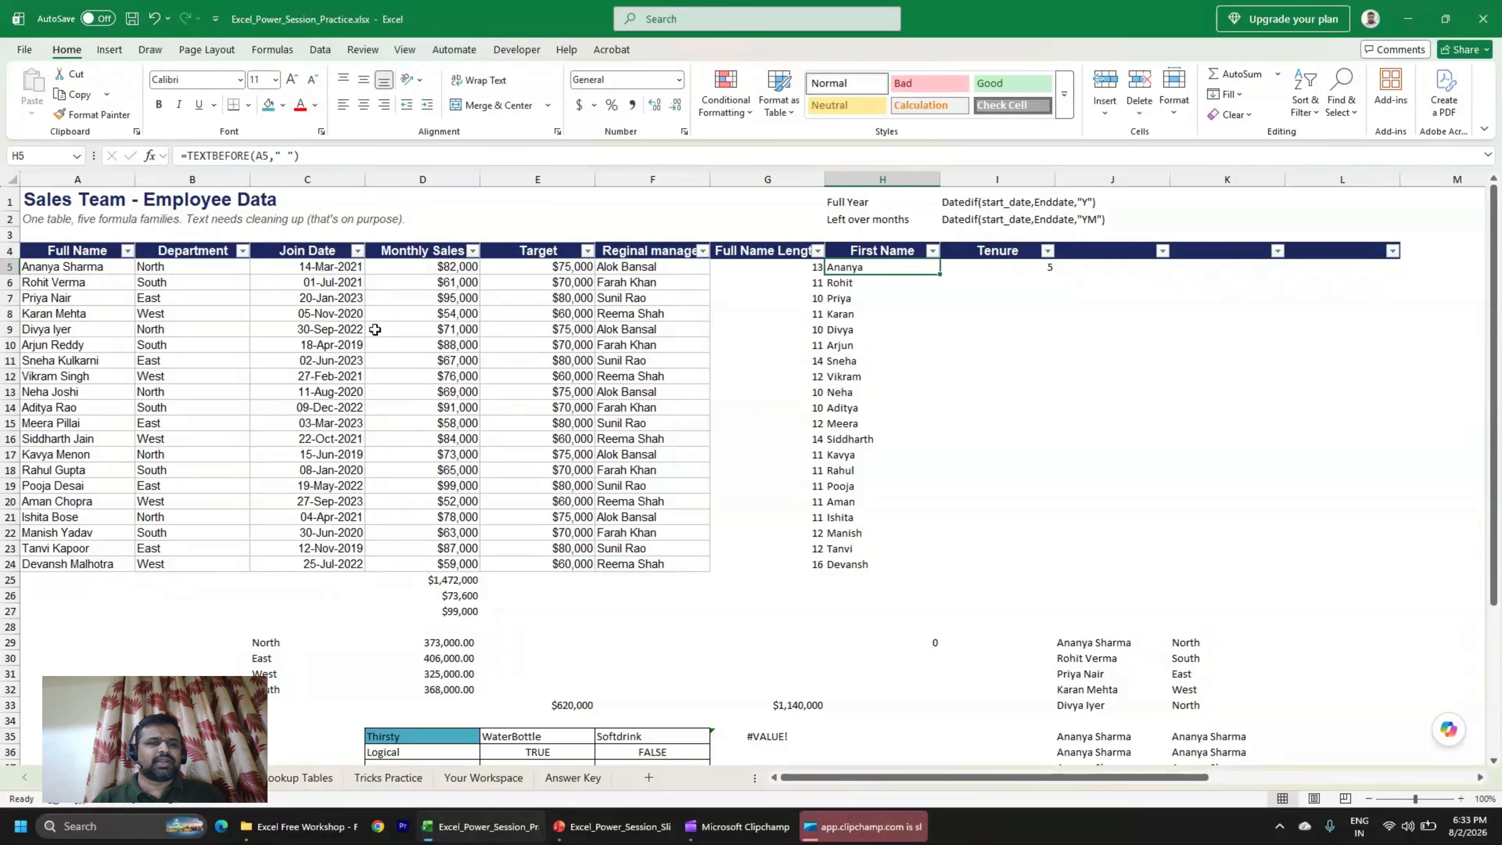
pyautogui.press('Right')
pyautogui.press('F2')
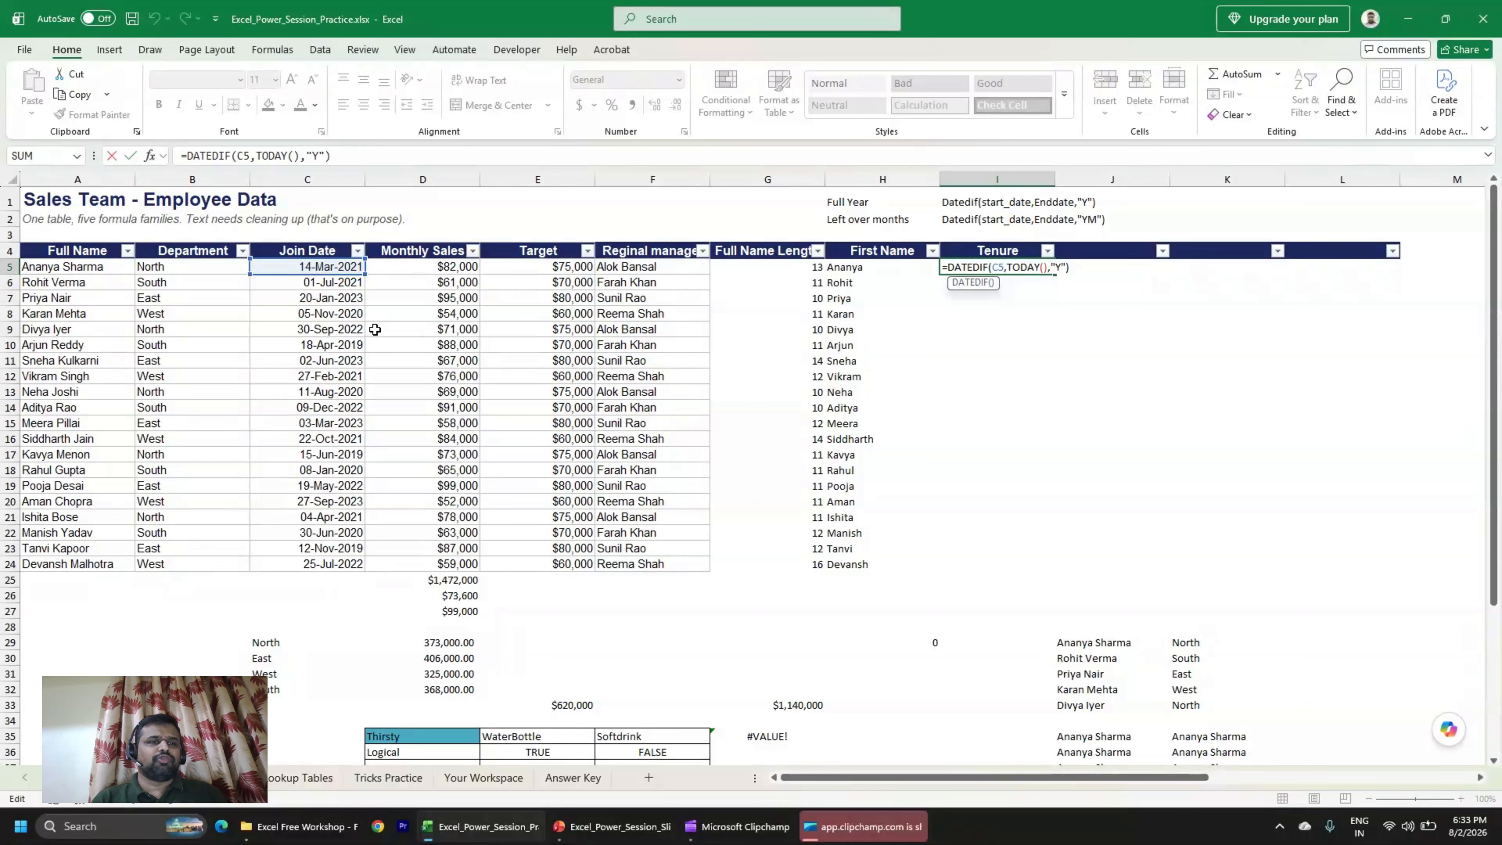
pyautogui.press('Return')
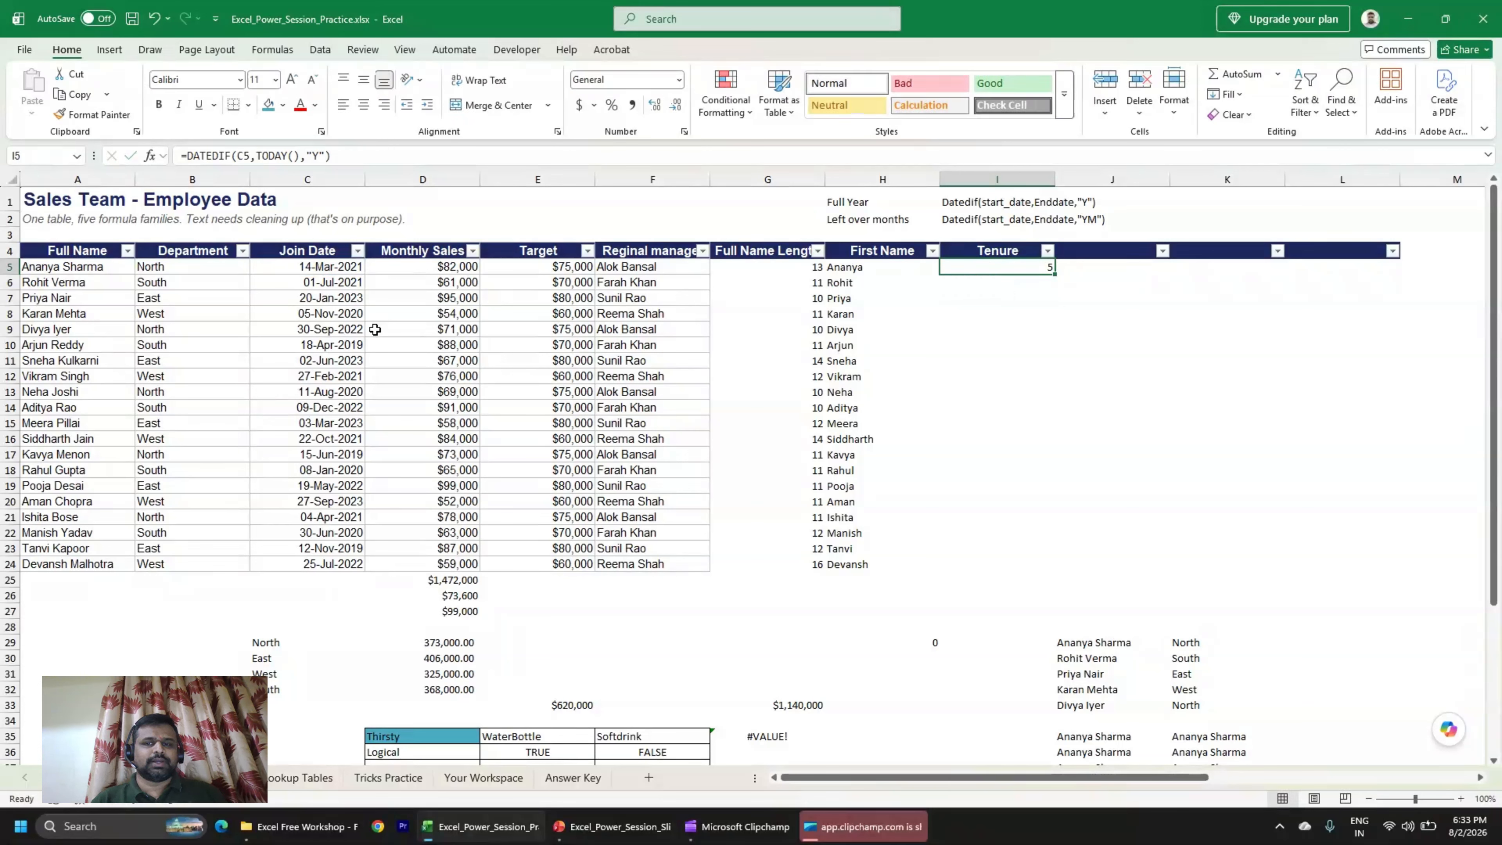
# Fill the DATEDIF formula from I5 down to I24 for all employees under Tenure.
pyautogui.press('Down')
pyautogui.press('Left')
pyautogui.press('Left')
pyautogui.press('Down')
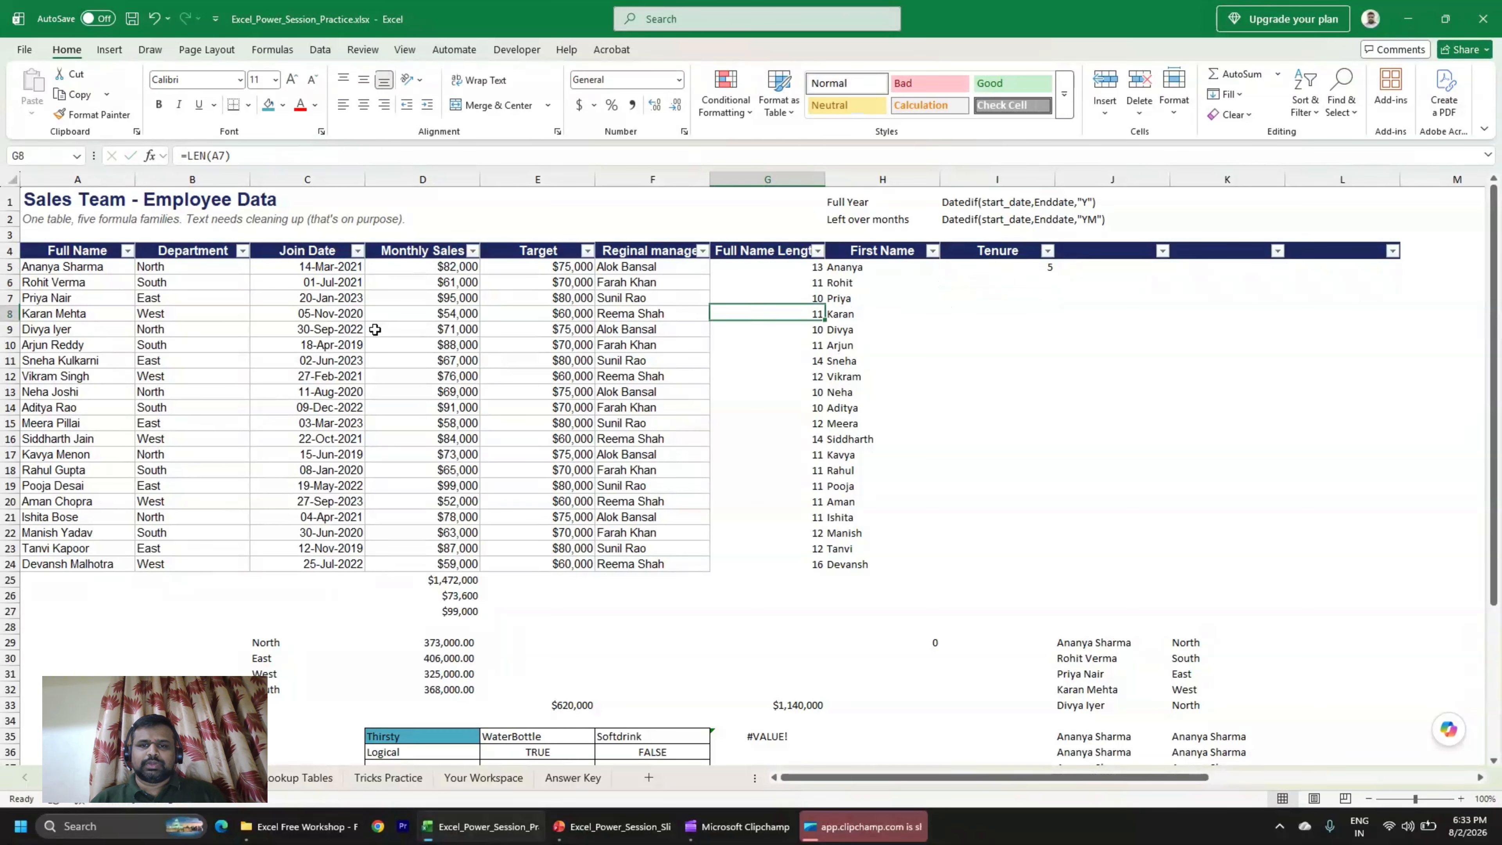
pyautogui.press('Right')
pyautogui.hotkey('ctrl', 'Down')
pyautogui.press('Right')
pyautogui.hotkey('ctrl', 'shift', 'Up')
pyautogui.hotkey('ctrl', 'd')
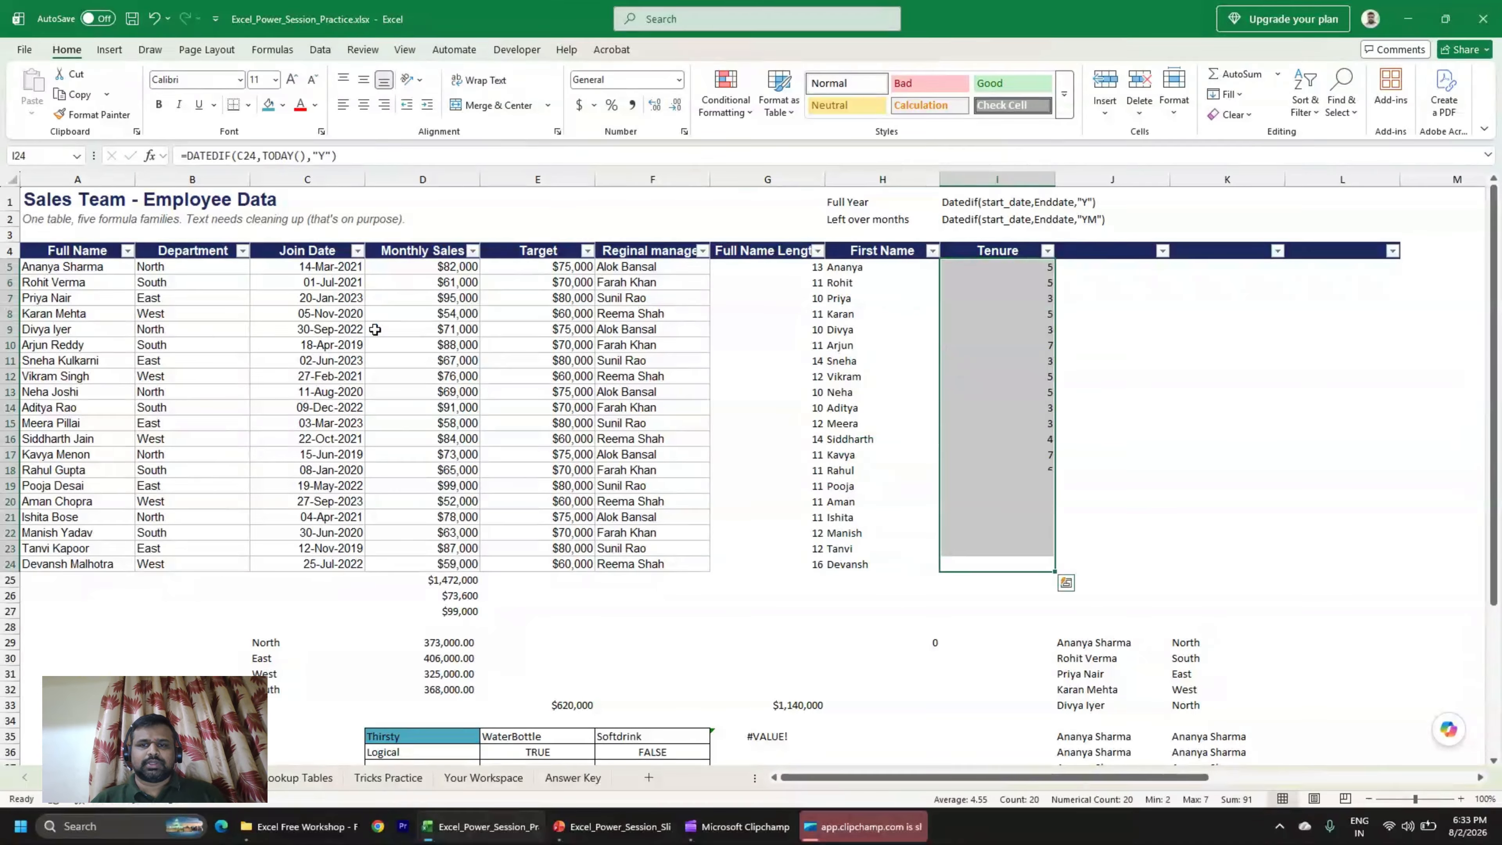
# Review the filled Tenure formulas from the last employee row upward, checking the join-date reference in each row.
pyautogui.press('Down')
pyautogui.press('Up')
pyautogui.press('Up')
pyautogui.press('Up')
pyautogui.press('Up')
pyautogui.press('Up')
pyautogui.press('Up')
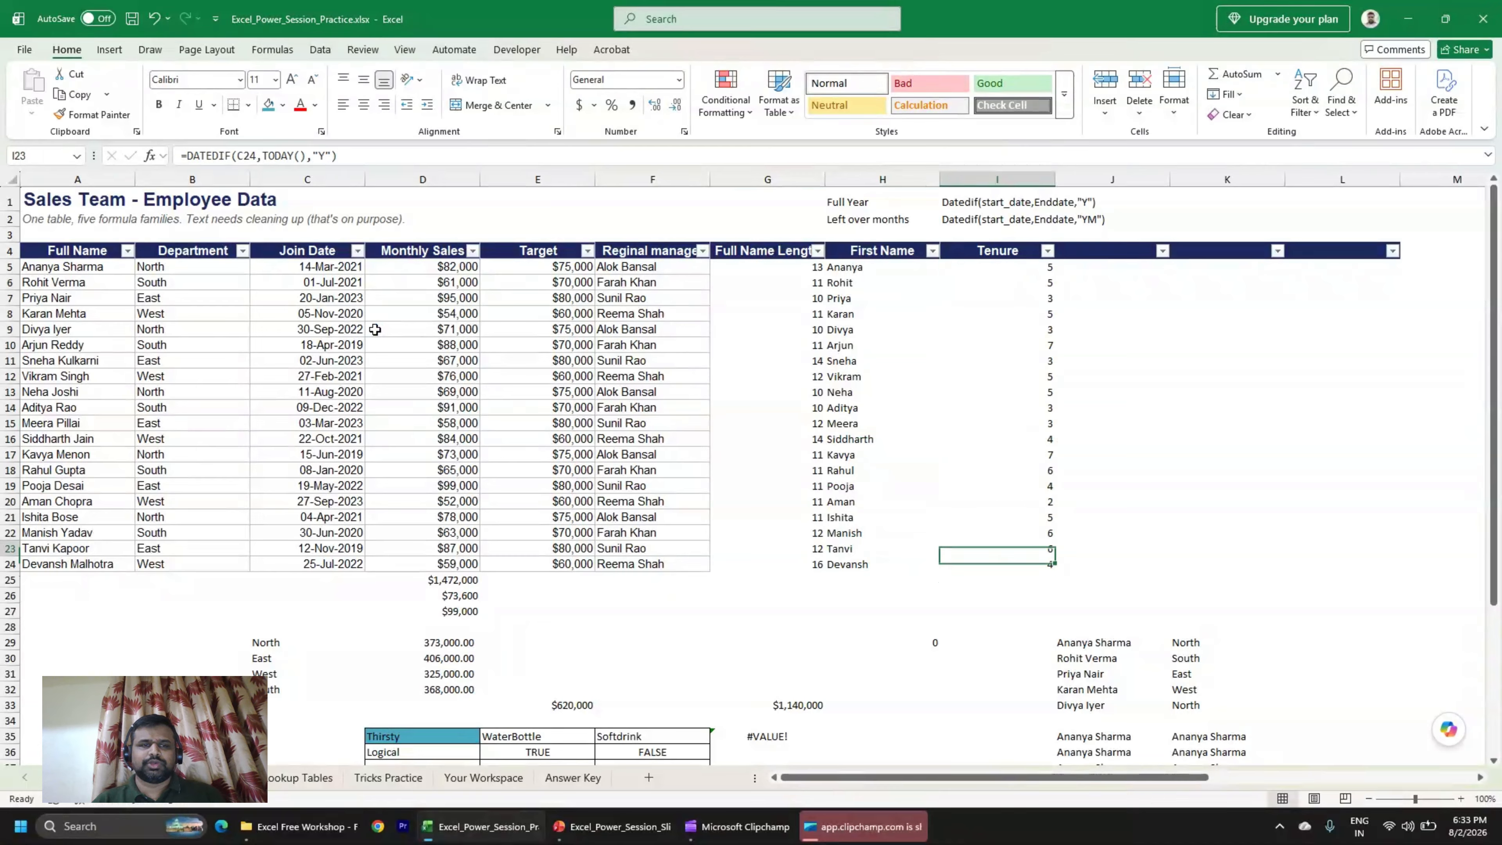
pyautogui.press('F2')
pyautogui.press('Escape')
pyautogui.press('Up')
pyautogui.press('Up')
pyautogui.press('Up')
pyautogui.press('Up')
pyautogui.press('Up')
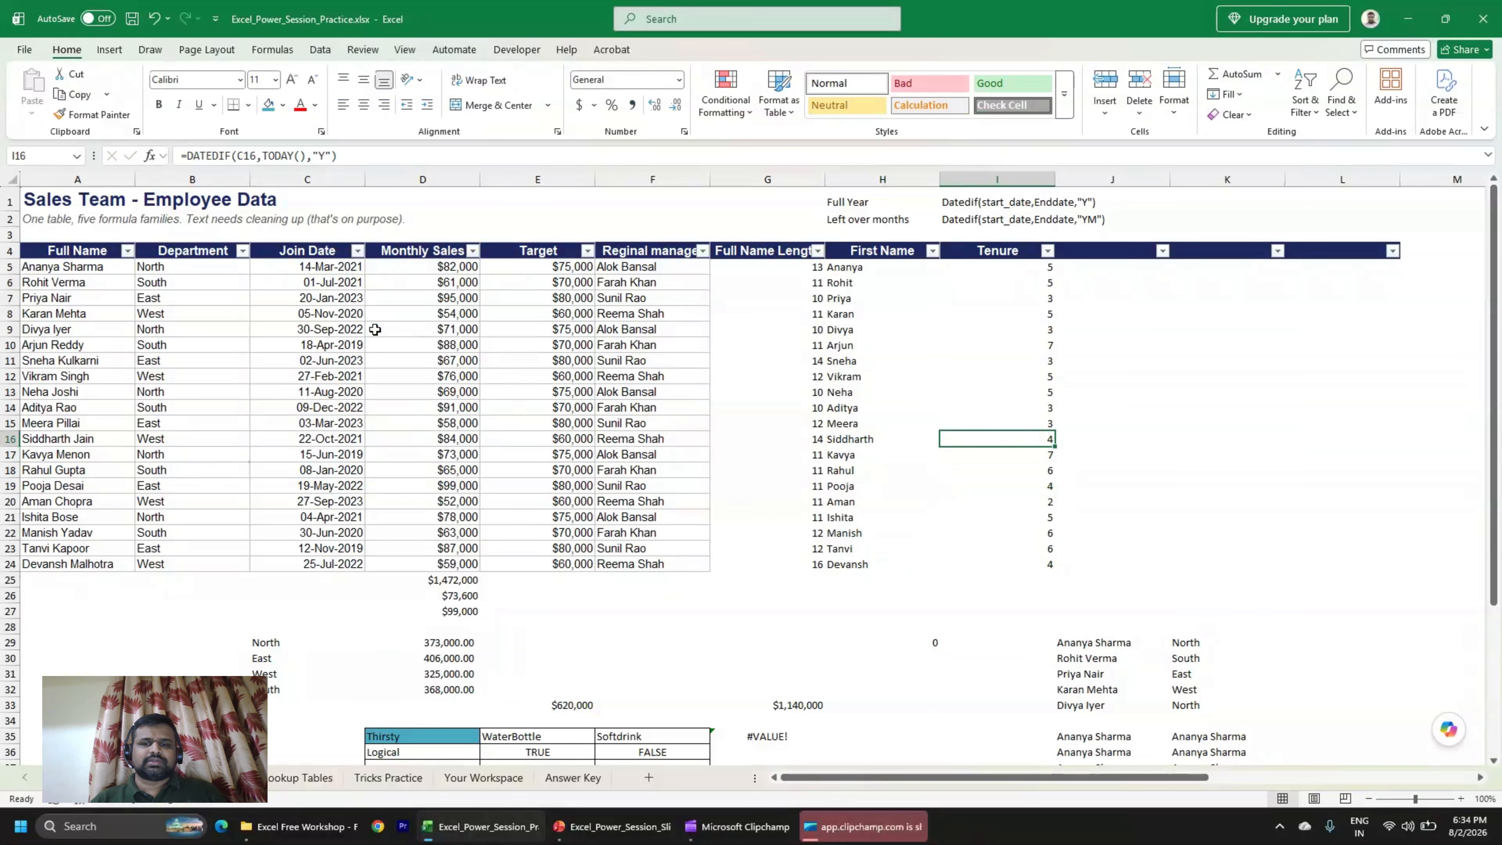
pyautogui.press('Up')
pyautogui.press('Up')
pyautogui.press('Up')
pyautogui.press('Up')
pyautogui.press('Up')
pyautogui.press('Up')
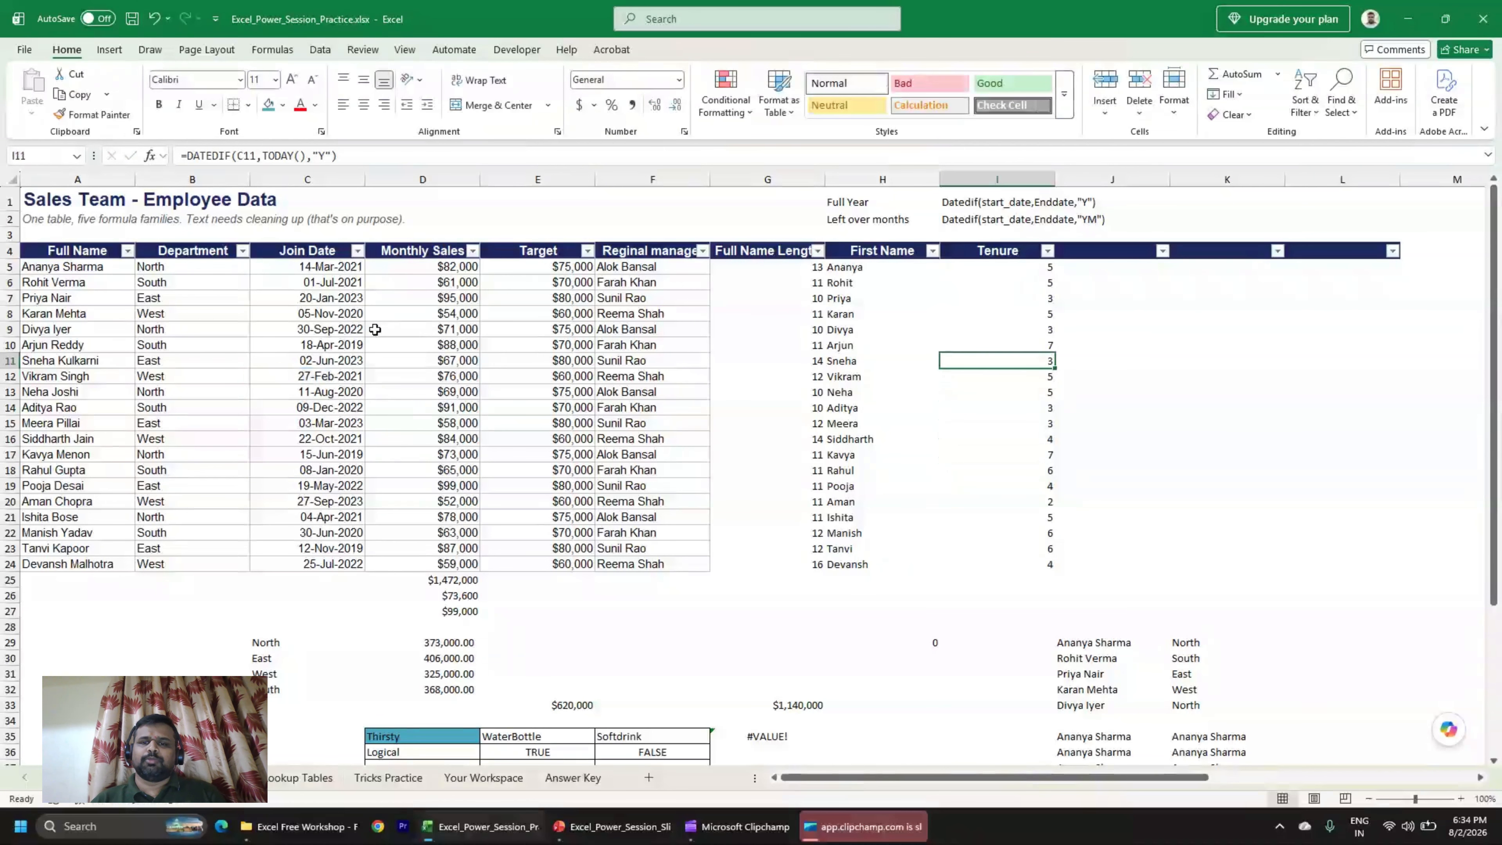
# Review the DATEDIF formulas in several cells of the Tenure column.
pyautogui.press('Up')
pyautogui.press('Up')
pyautogui.press('Up')
pyautogui.press('F2')
pyautogui.press('Escape')
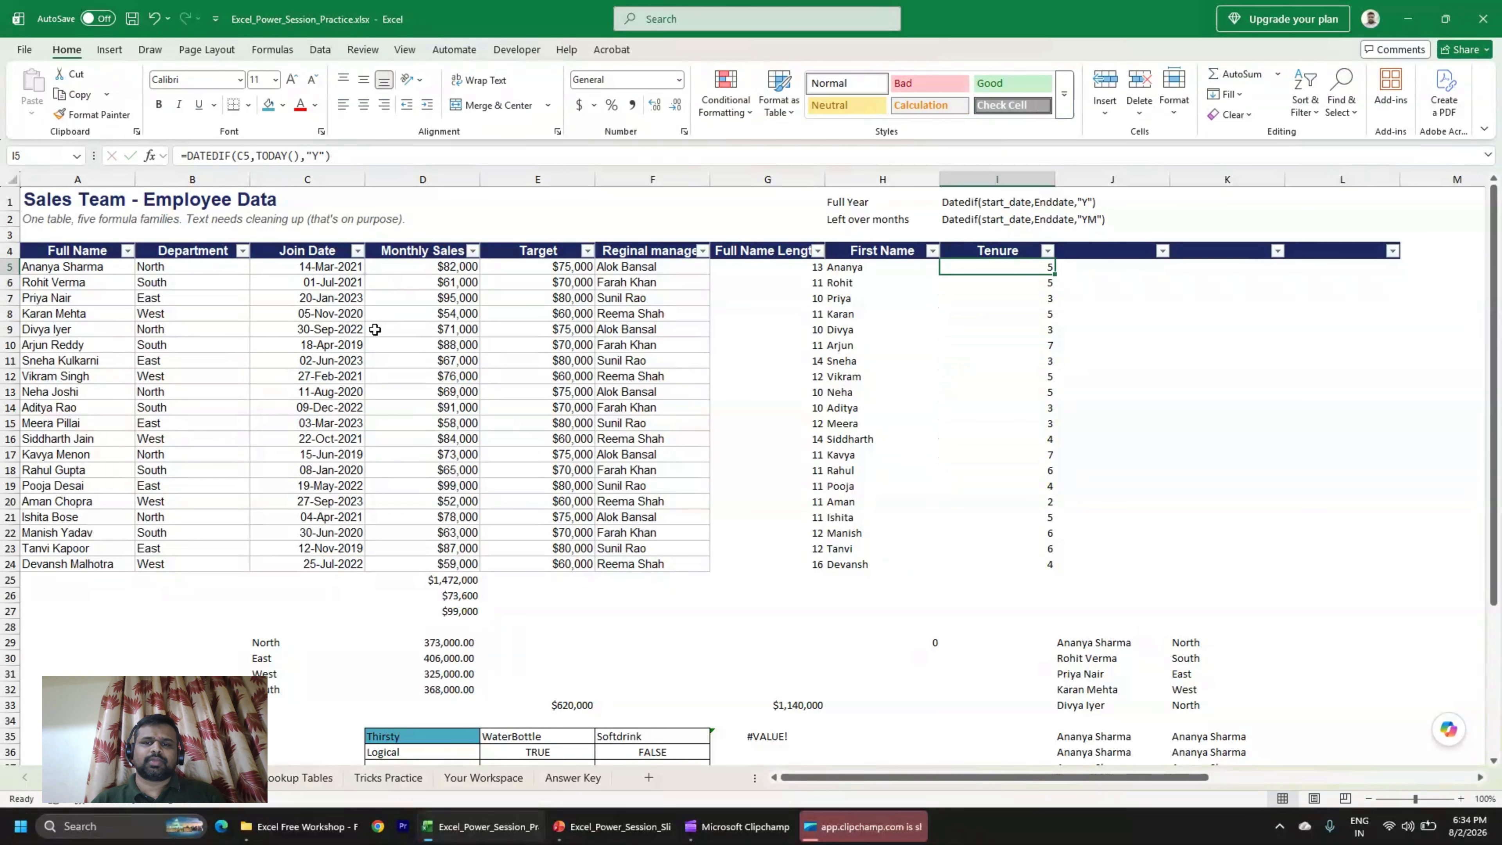
pyautogui.press('Down')
pyautogui.press('Down')
pyautogui.press('F2')
pyautogui.press('Escape')
pyautogui.press('Down')
pyautogui.press('F2')
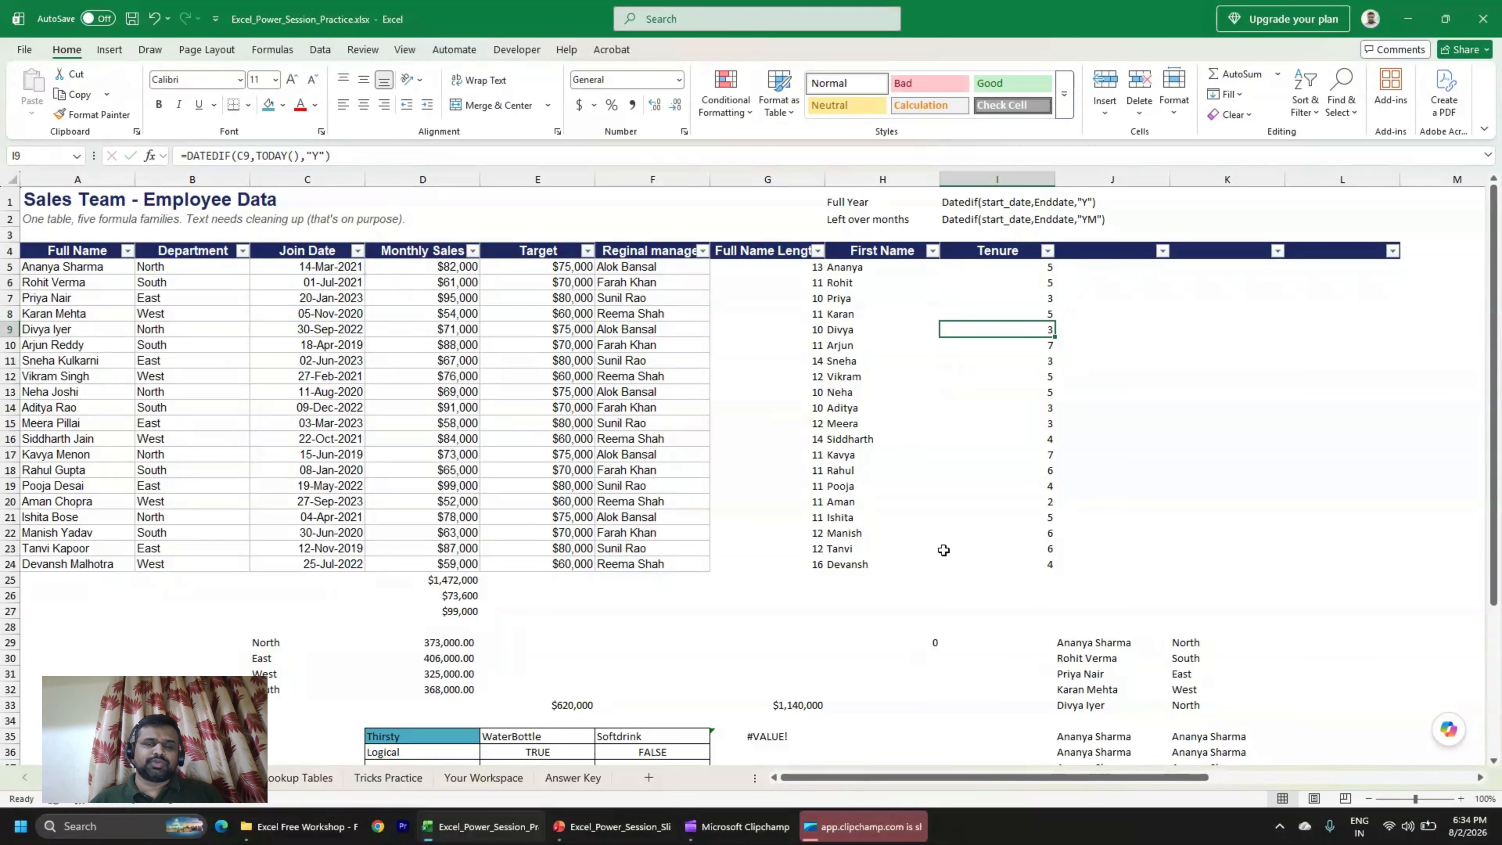
# Make the first header of the month-end date table, in cell E43, bold.
pyautogui.scroll(-9, 943, 549)
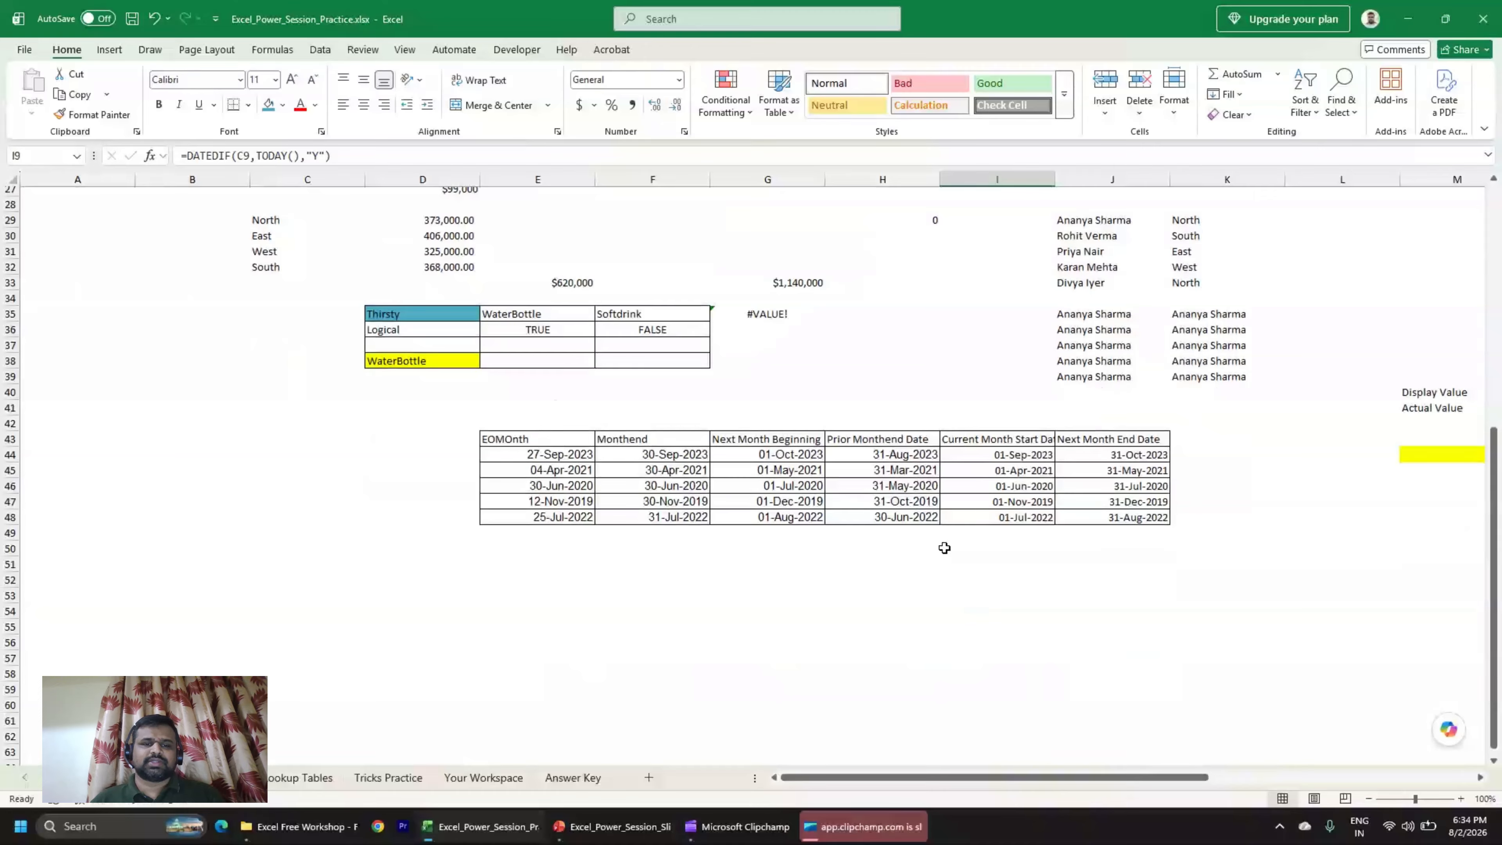
pyautogui.click(522, 457)
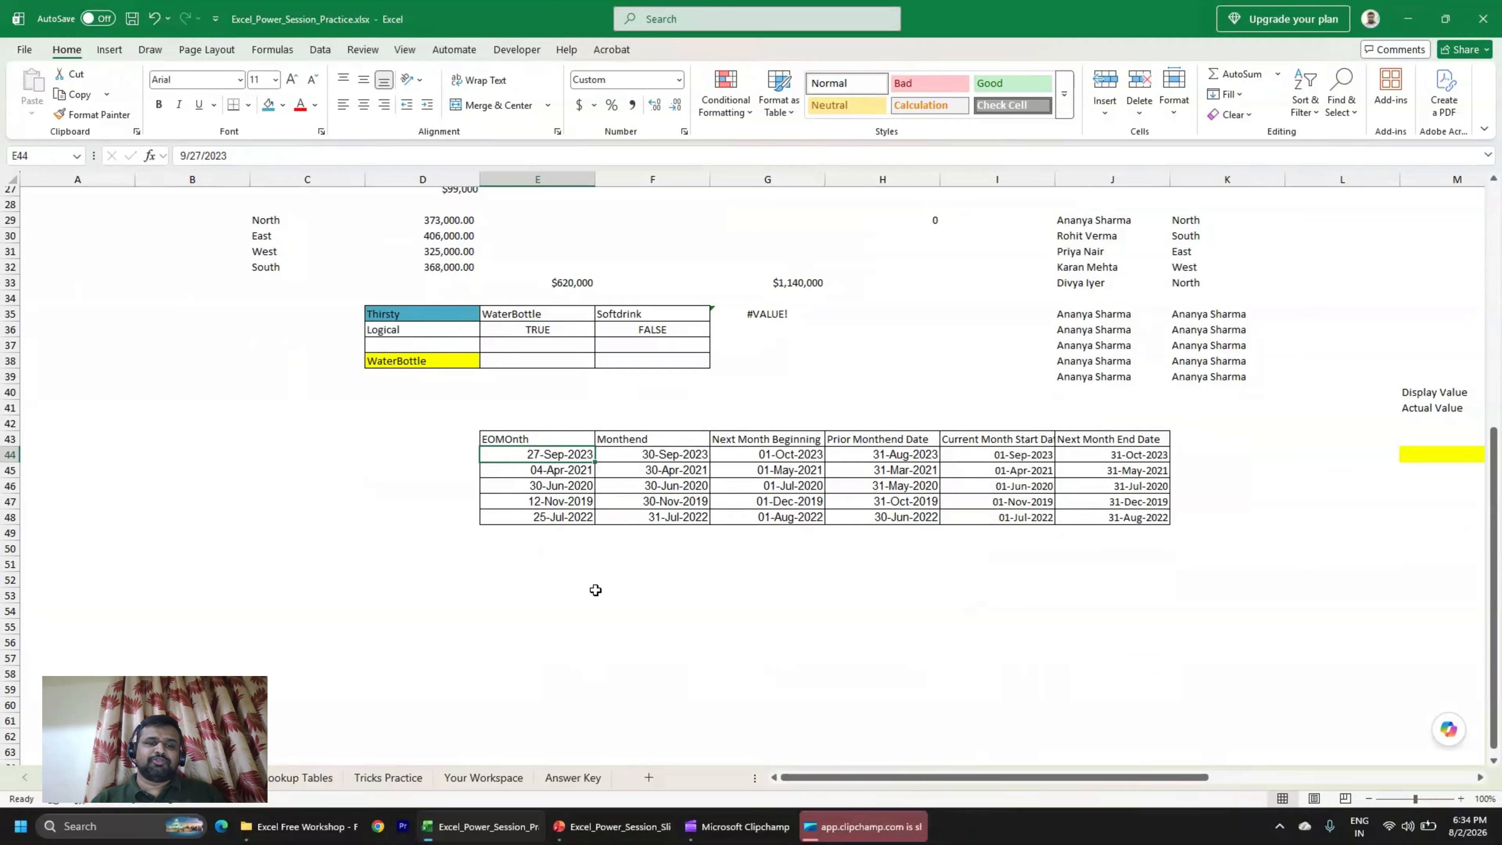
pyautogui.press('Up')
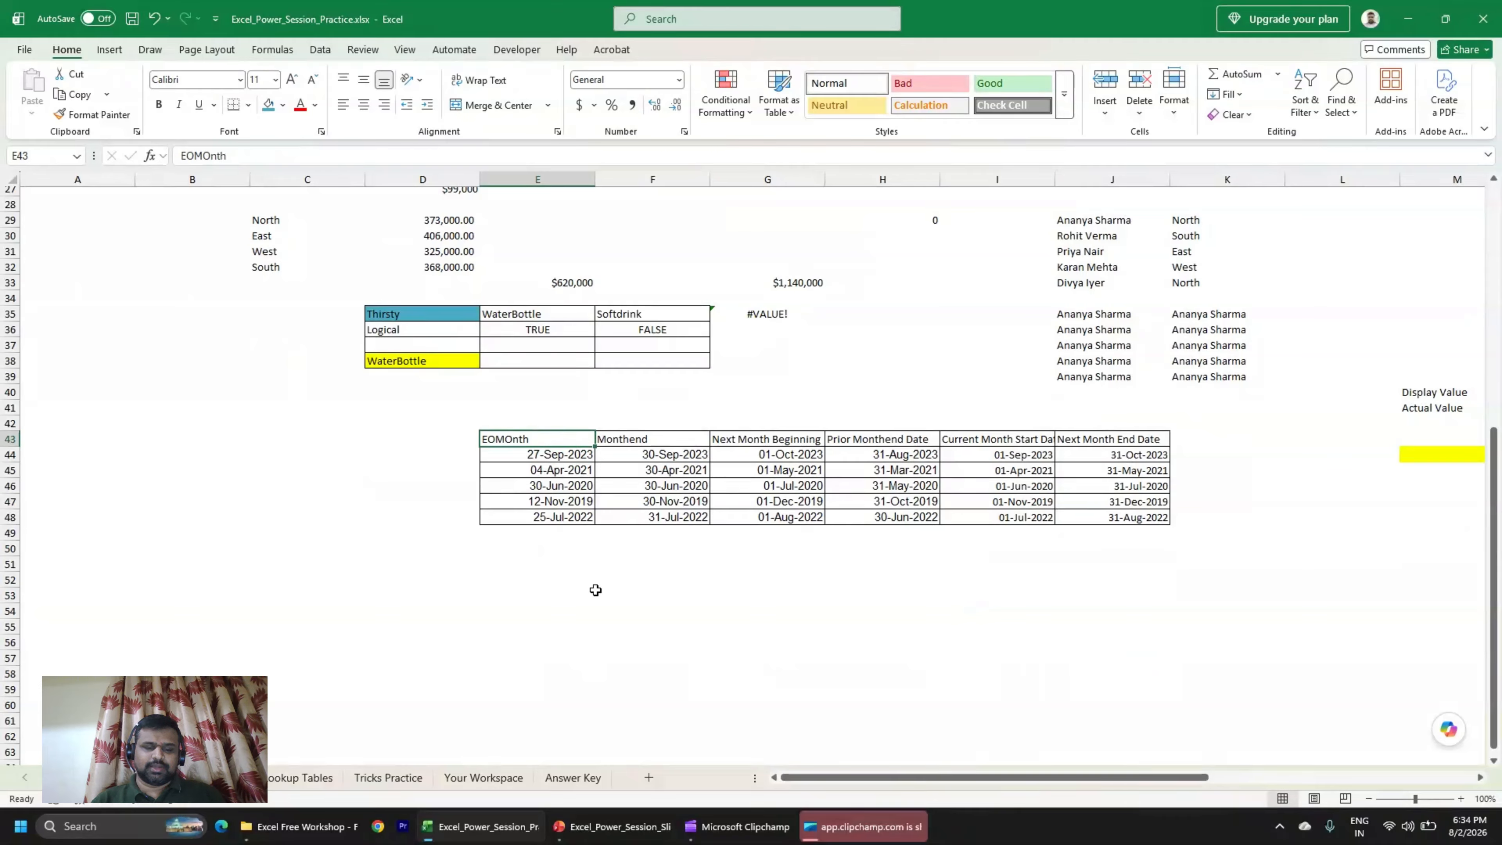
pyautogui.hotkey('ctrl', 'b')
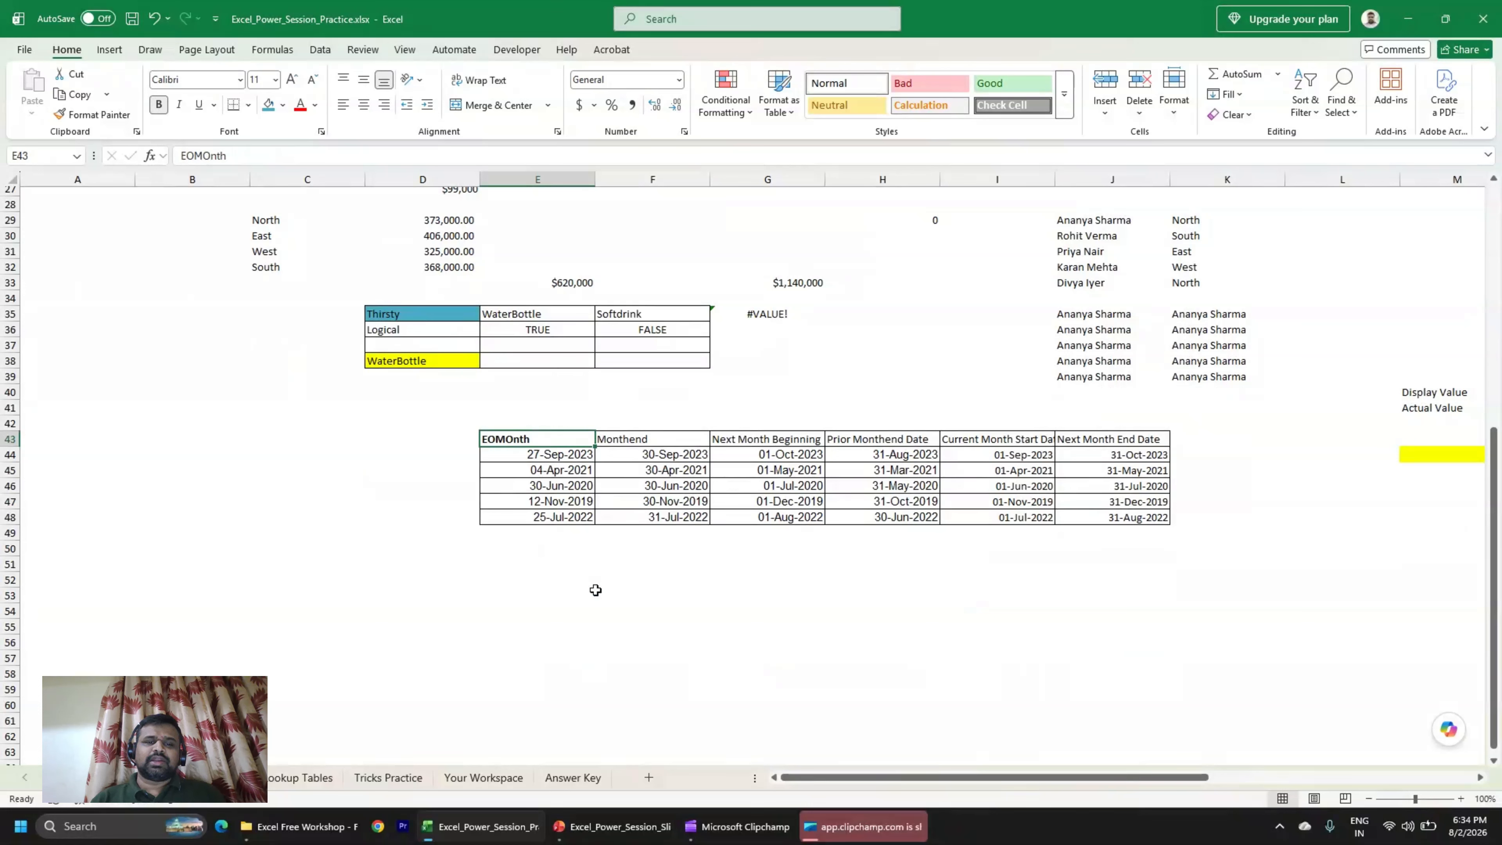
# Rename the first column header of the month-end table, in E43, as Dates.
pyautogui.press('Down')
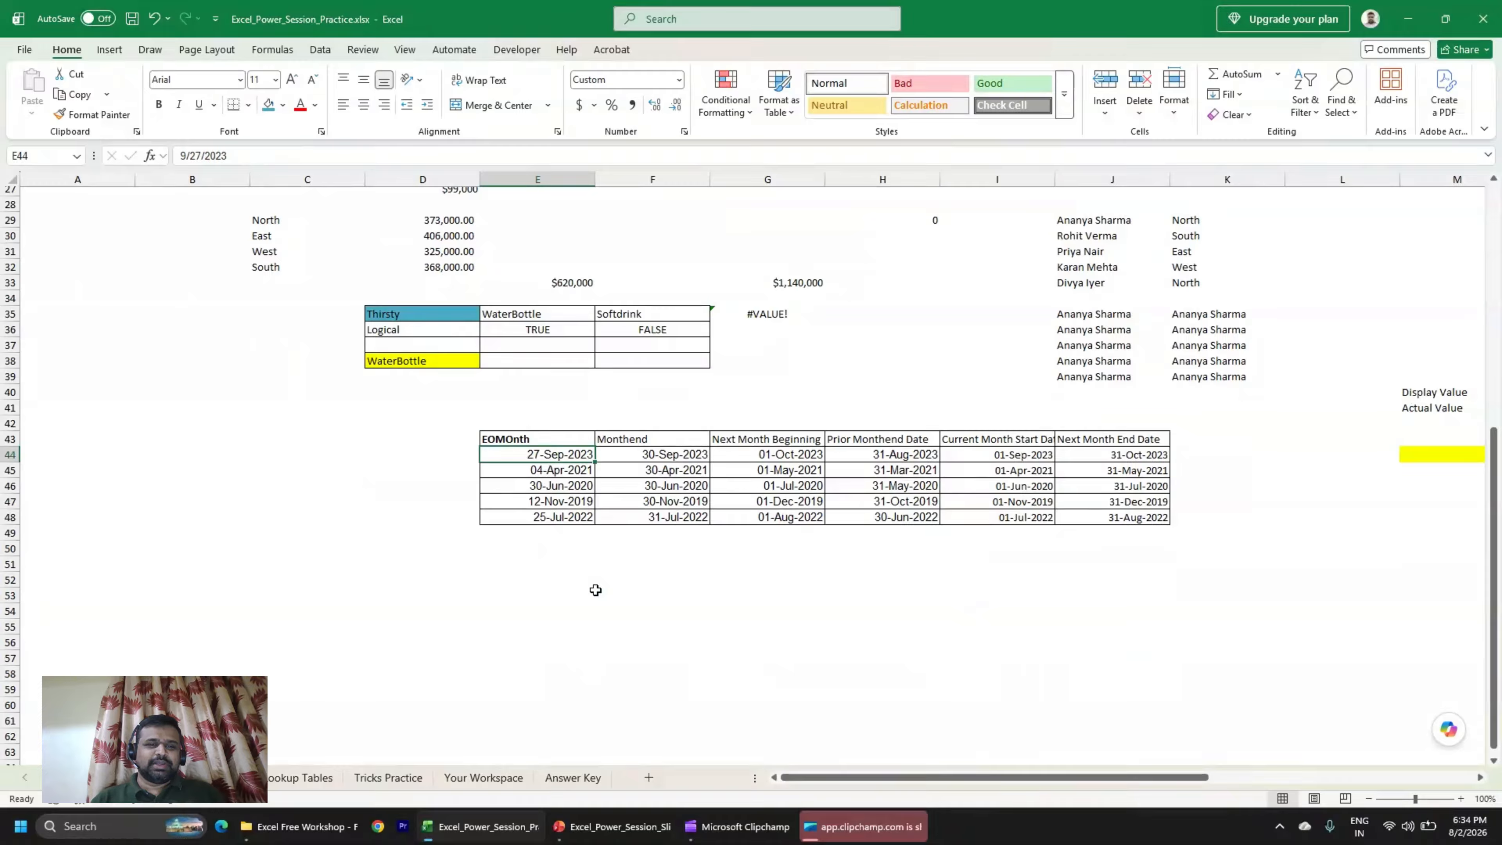
pyautogui.hotkey('shift', 'Down')
pyautogui.hotkey('shift', 'Down')
pyautogui.hotkey('shift', 'Down')
pyautogui.hotkey('shift', 'Down')
pyautogui.press('Up')
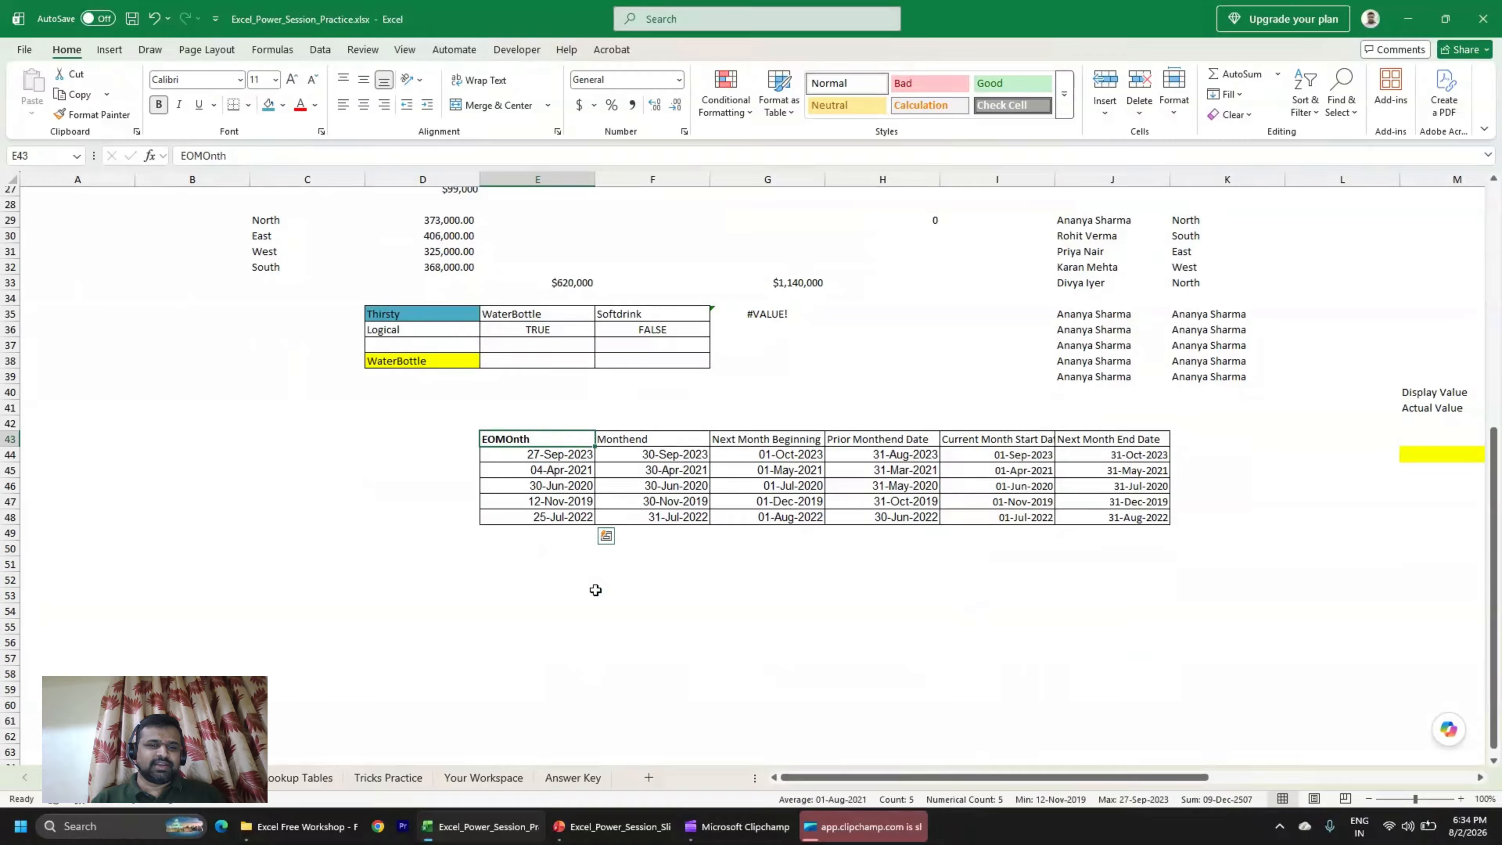
pyautogui.press('Down')
pyautogui.press('Up')
pyautogui.write('Dates')
pyautogui.press('Return')
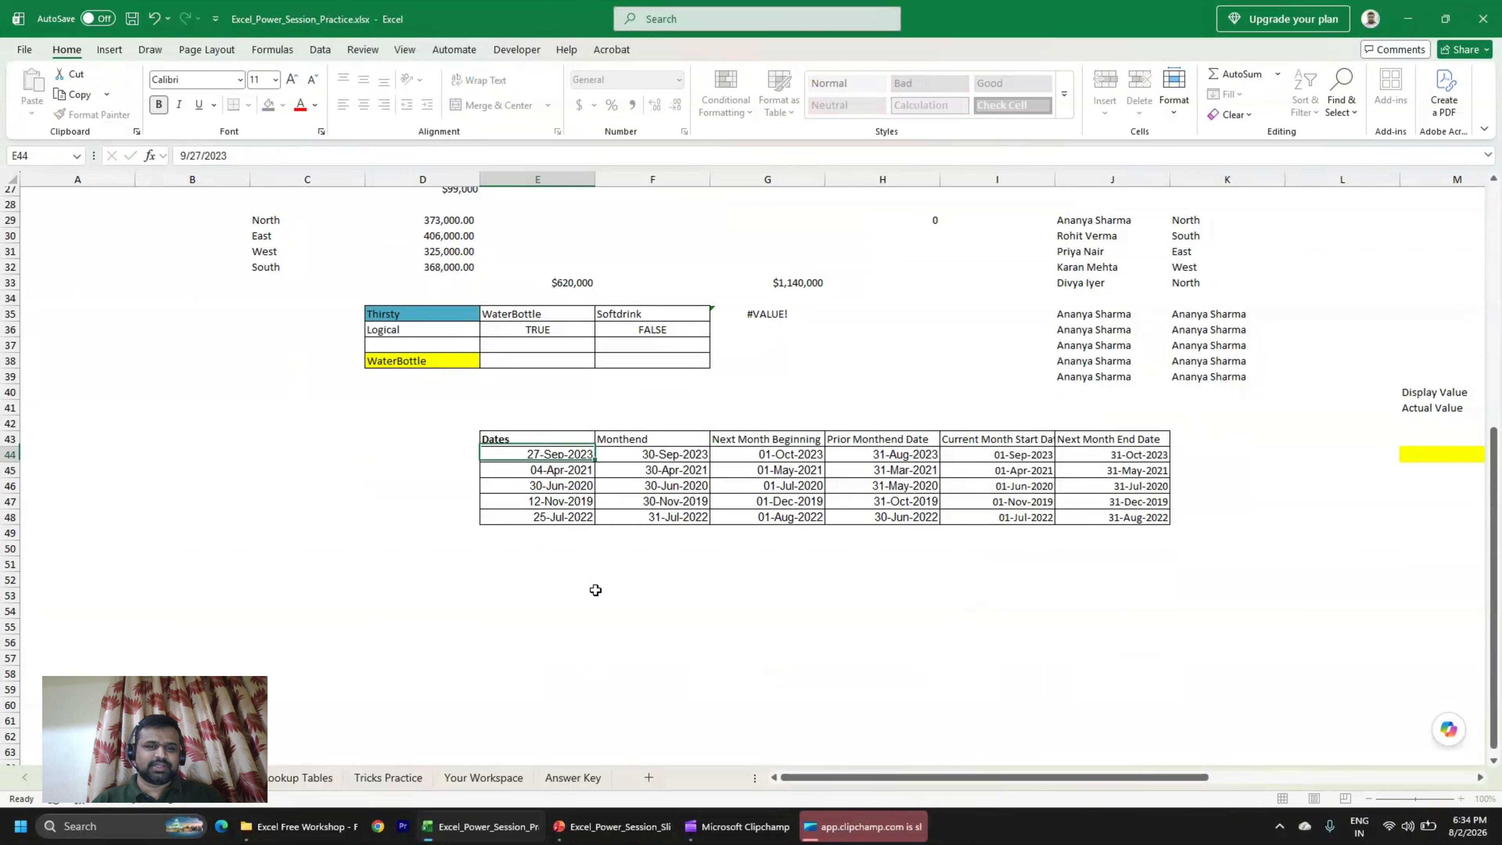
# Add the title EO MONTH in cell E42 above the Dates header and make it bold.
pyautogui.press('Up')
pyautogui.press('Up')
pyautogui.write('EO MONTH')
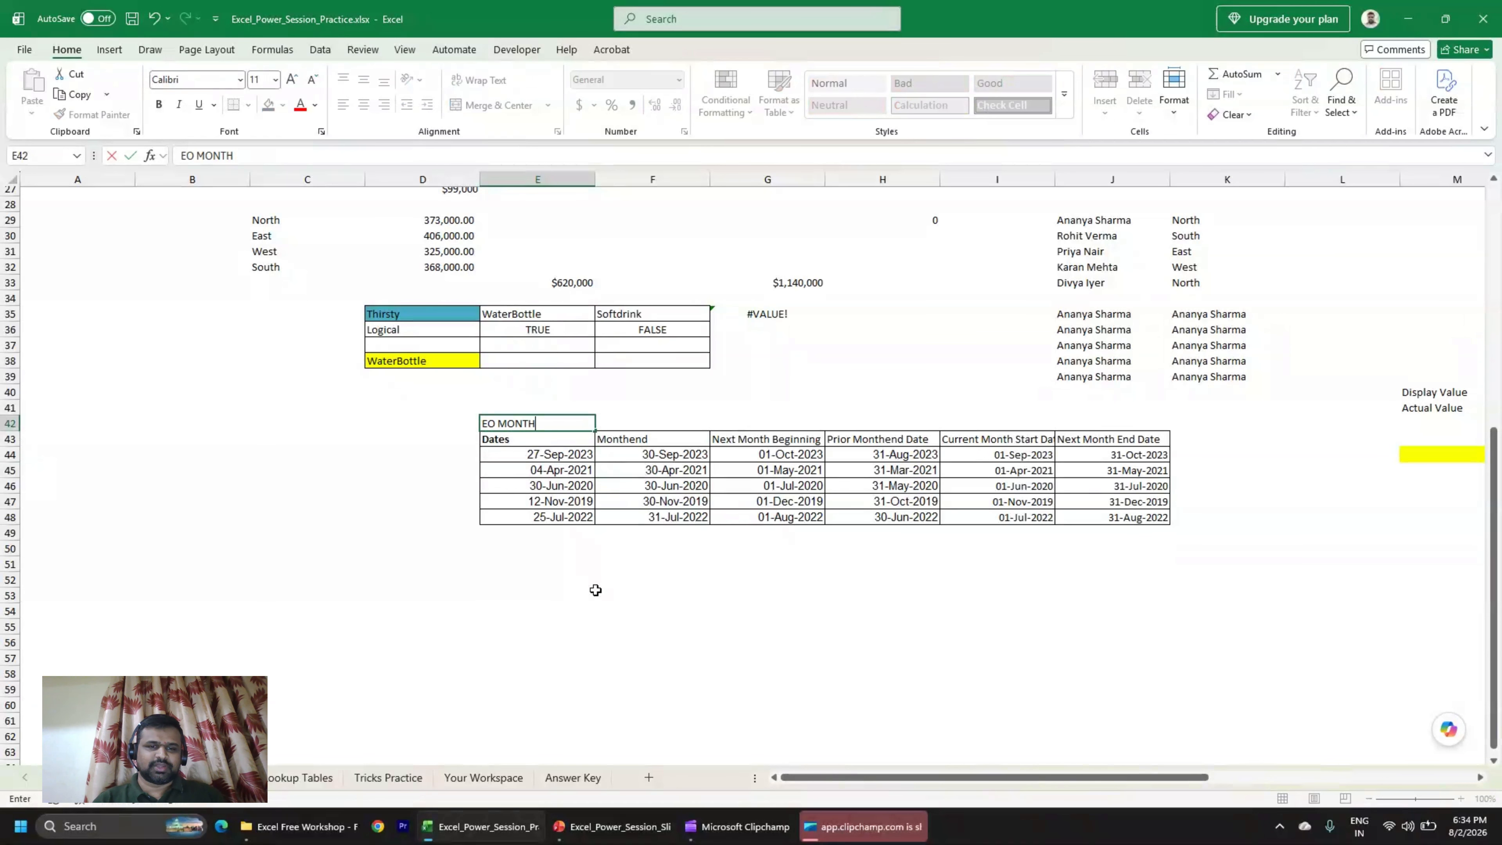
pyautogui.press('Return')
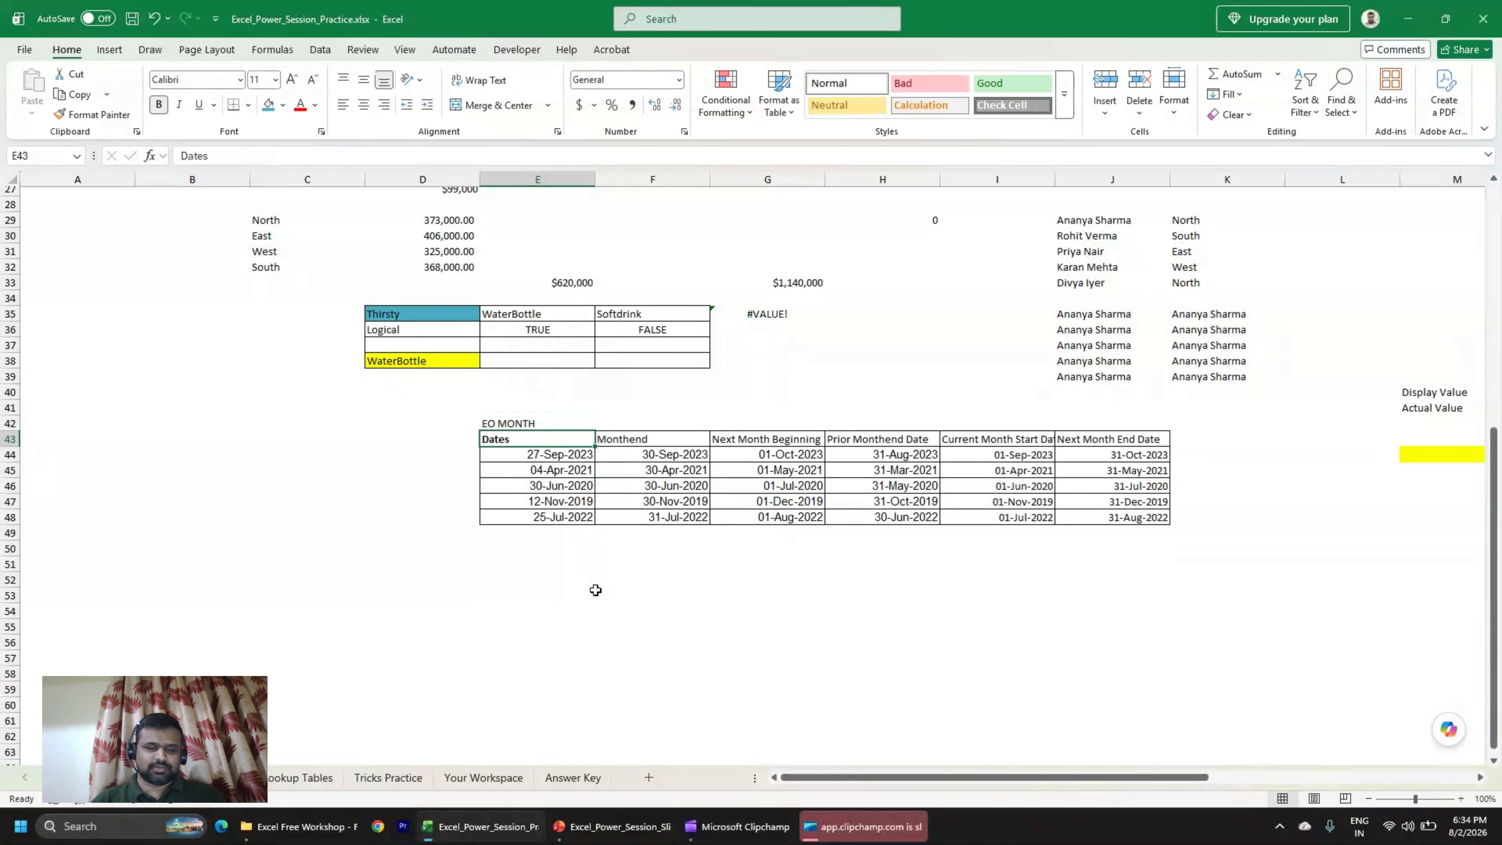
pyautogui.press('Up')
pyautogui.hotkey('ctrl', 'b')
pyautogui.press('Down')
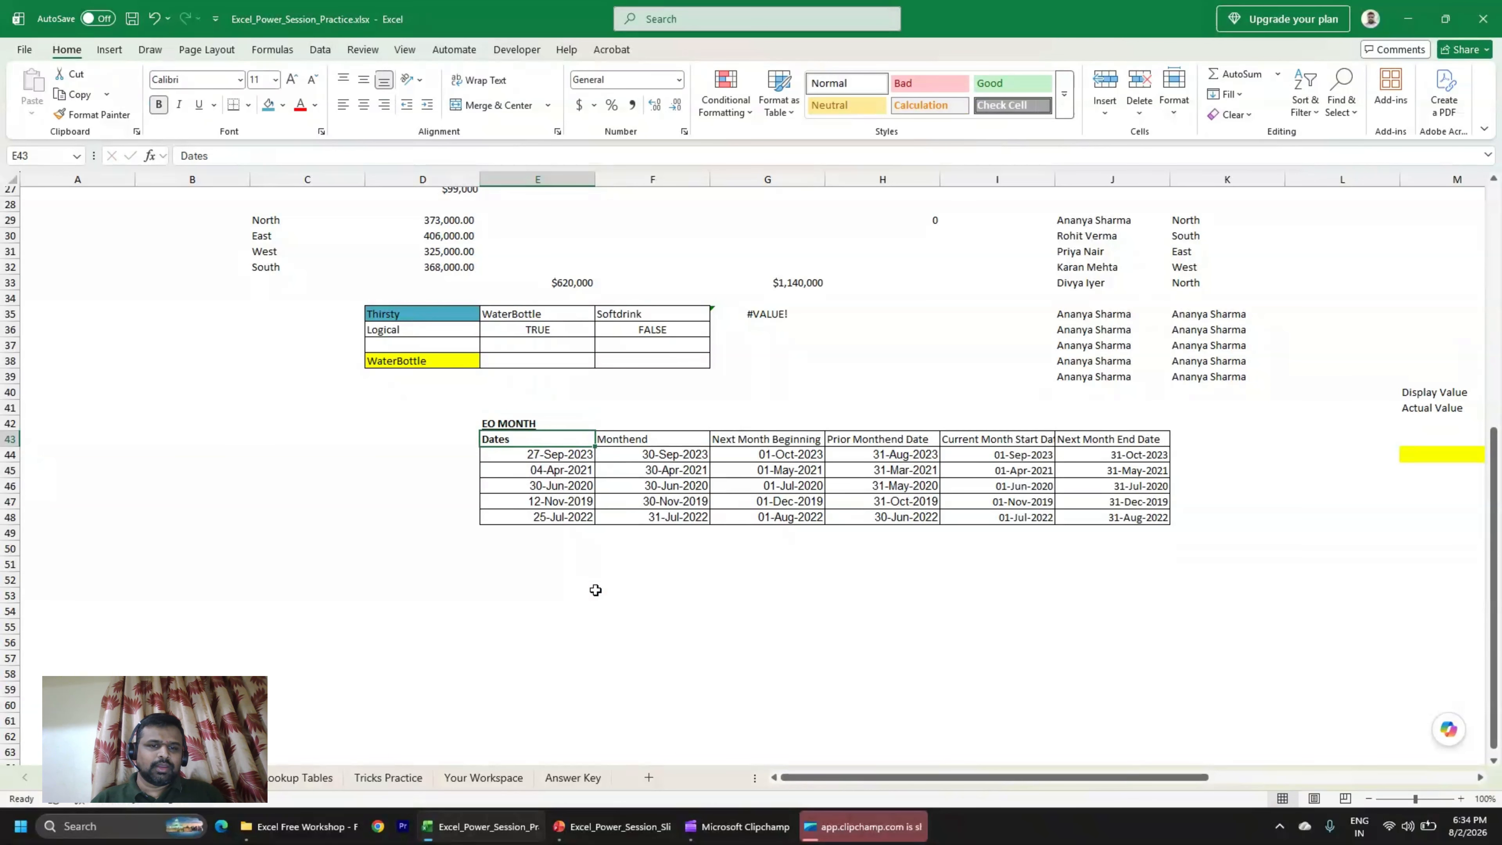
# Underline the title in E42 and correct its text to EOMONTH.
pyautogui.press('Up')
pyautogui.hotkey('ctrl', 'u')
pyautogui.press('F2')
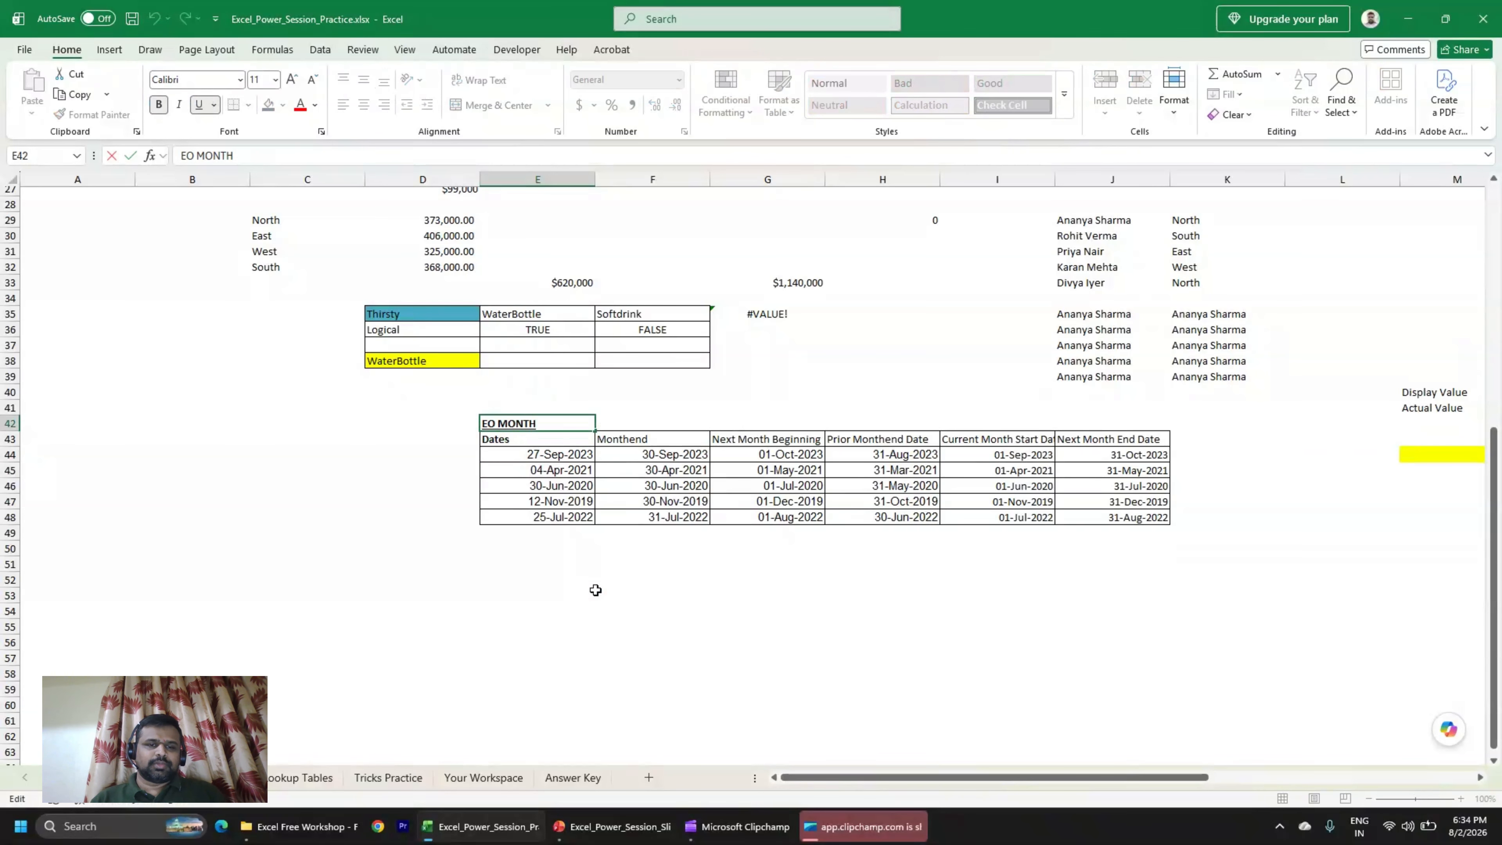
pyautogui.press('BackSpace')
pyautogui.press('Return')
pyautogui.press('Down')
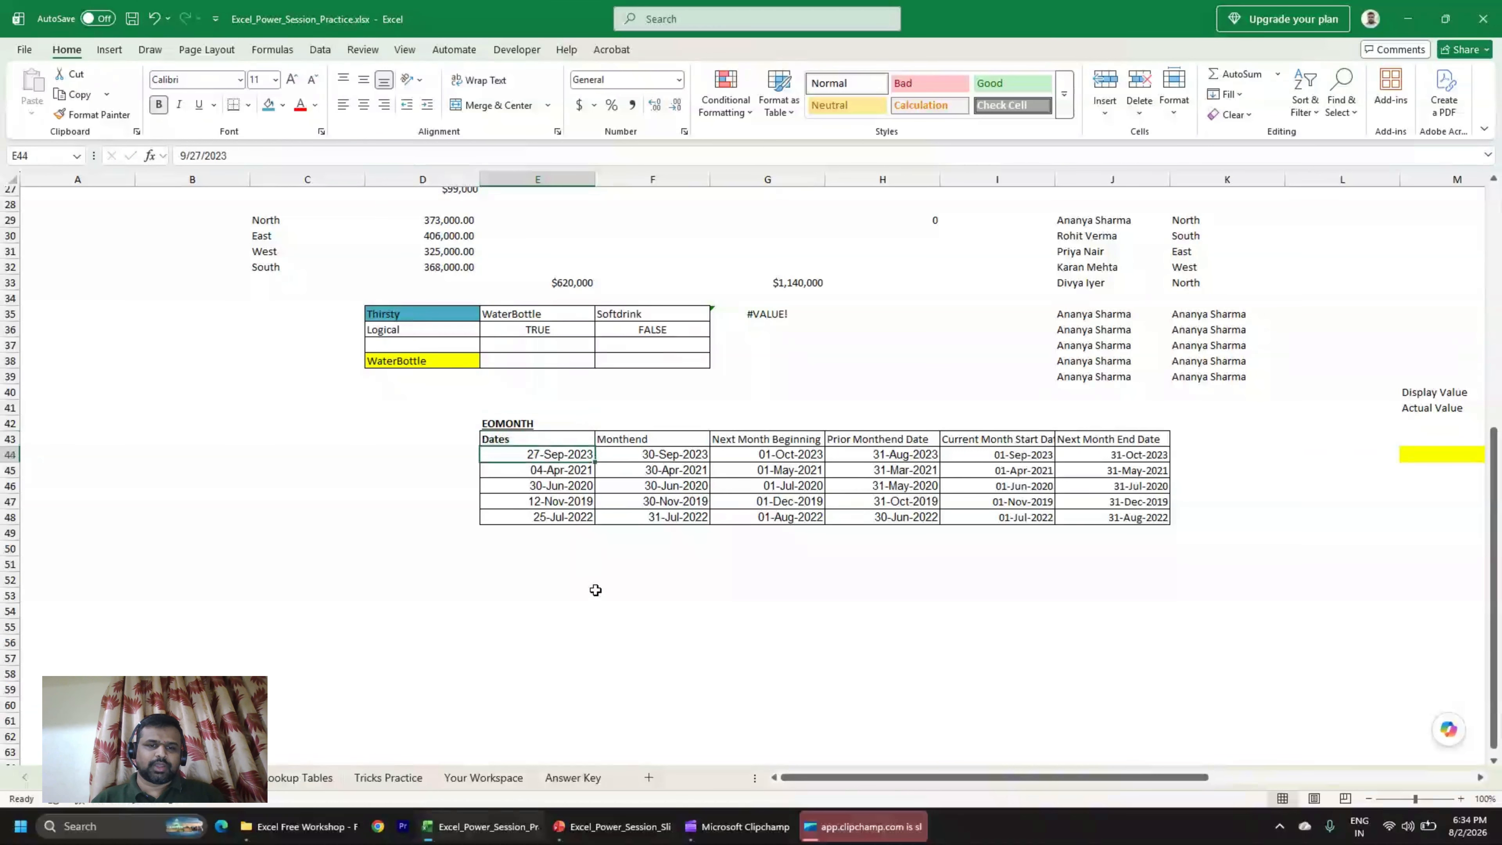
# Review the source dates in E44:E48 under the Dates header.
pyautogui.press('Right')
pyautogui.press('Up')
pyautogui.press('Left')
pyautogui.press('Down')
pyautogui.hotkey('ctrl', 'shift', 'Down')
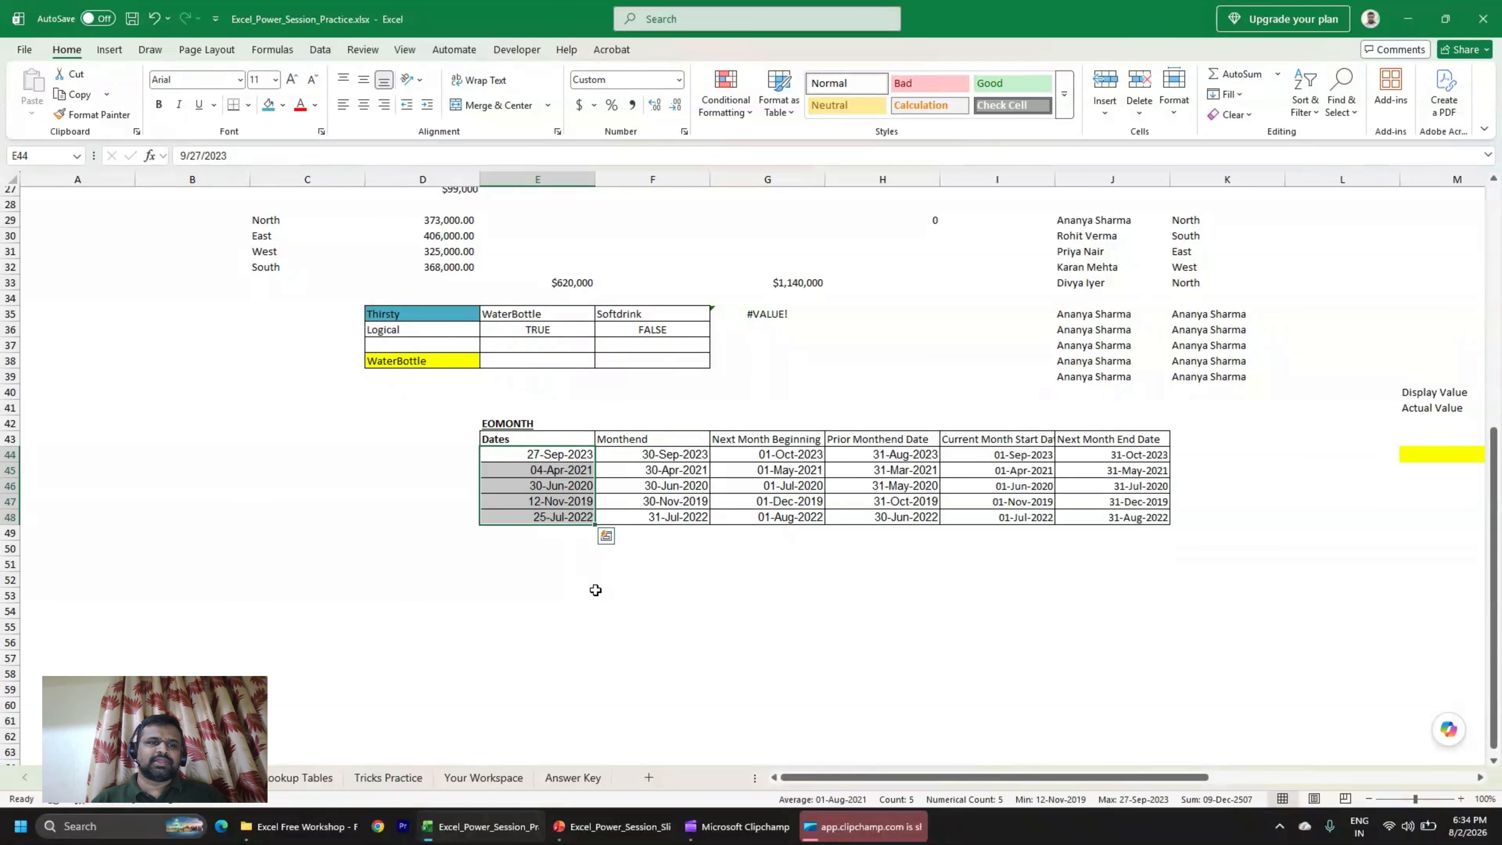
pyautogui.press('Up')
pyautogui.press('Down')
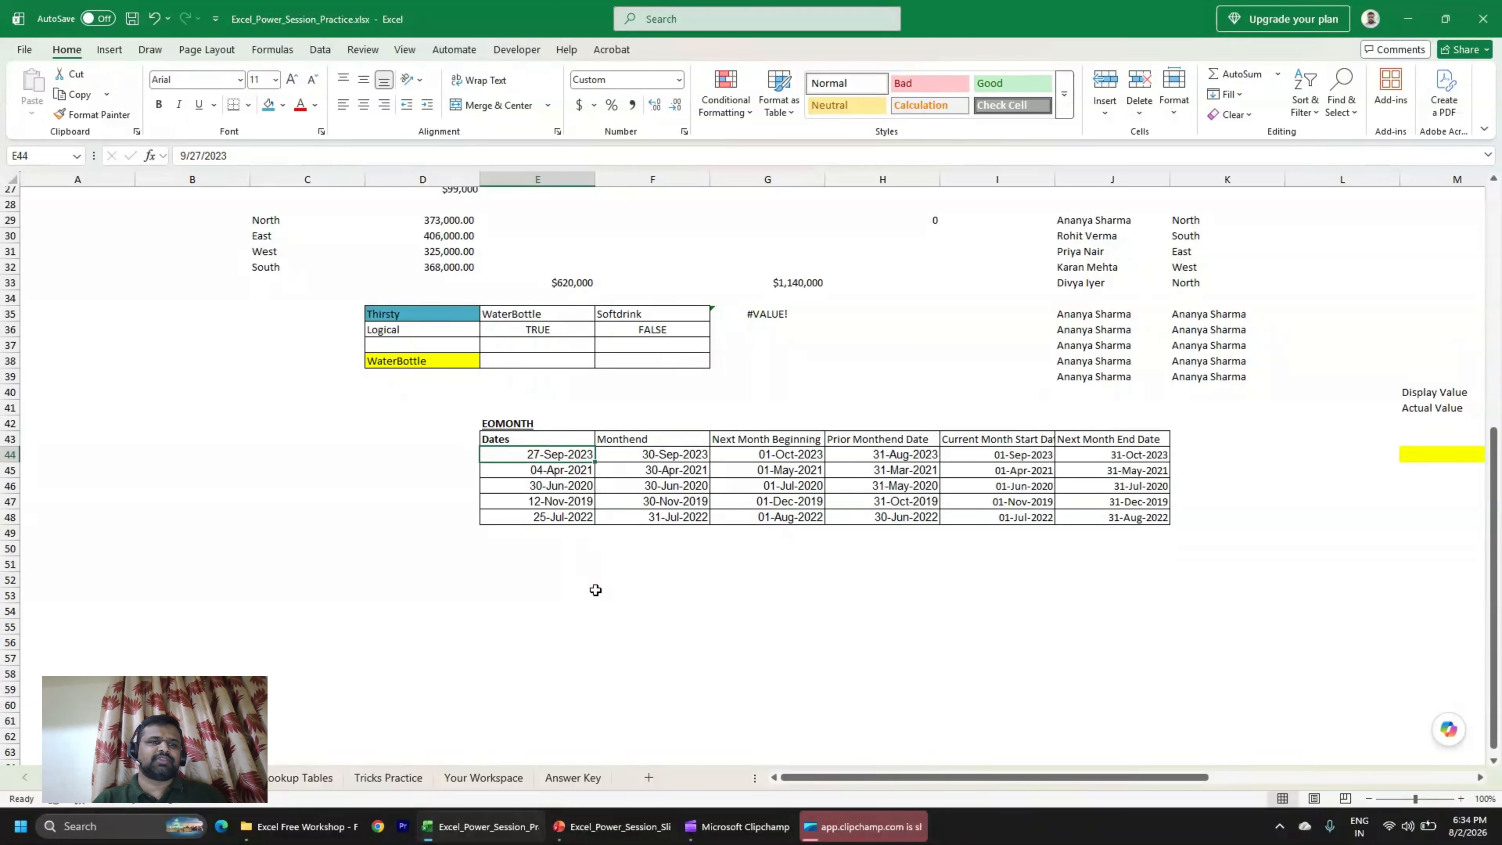
# Examine the arguments of the EOMONTH formula in the first Monthend cell, F44.
pyautogui.press('Right')
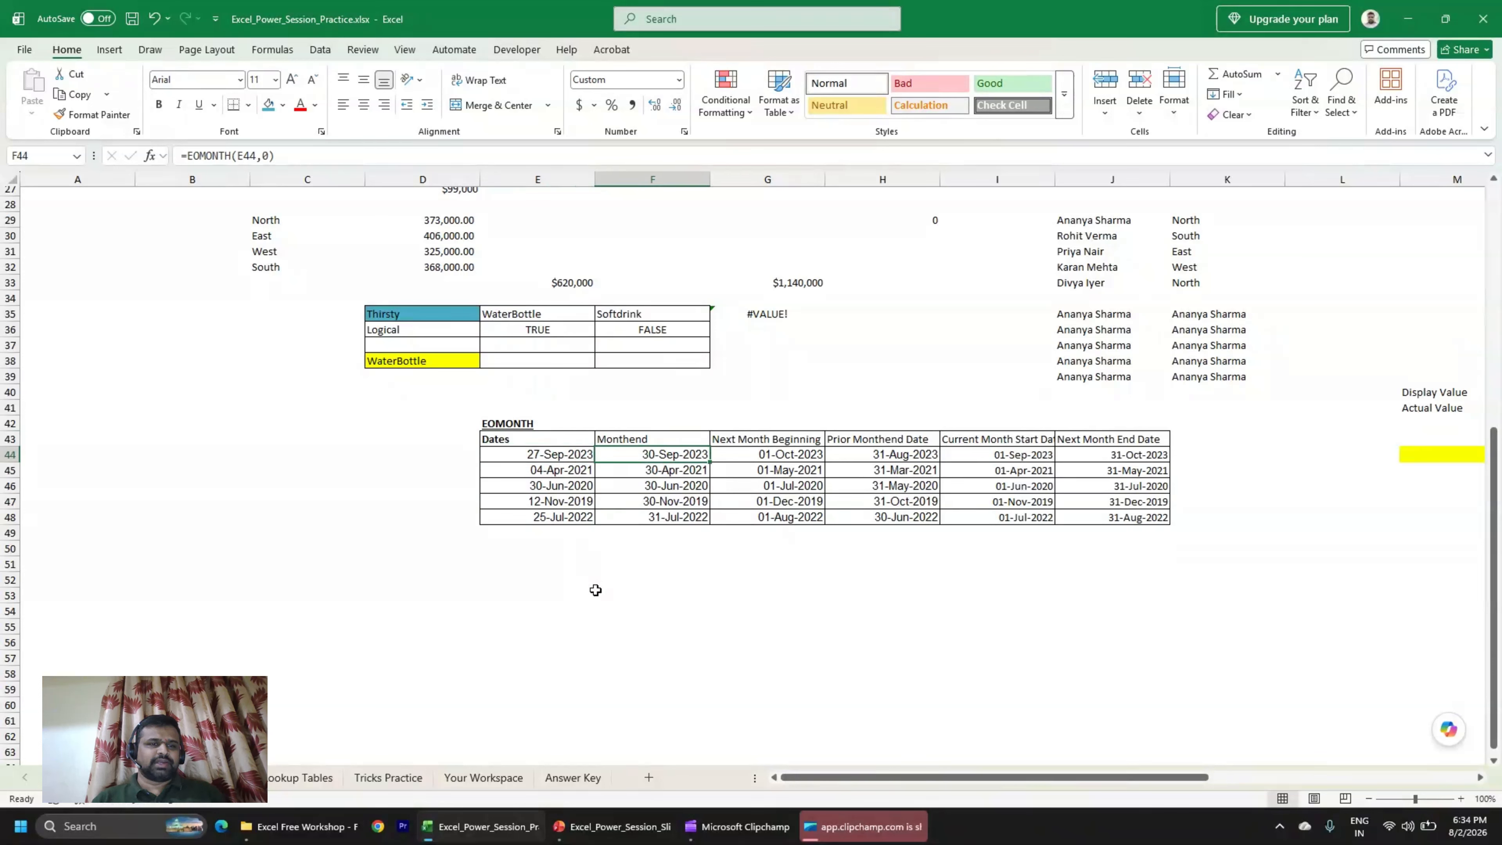
pyautogui.press('F2')
pyautogui.press('Left')
pyautogui.press('Left')
pyautogui.press('Left')
pyautogui.press('Left')
pyautogui.press('Left')
pyautogui.press('Left')
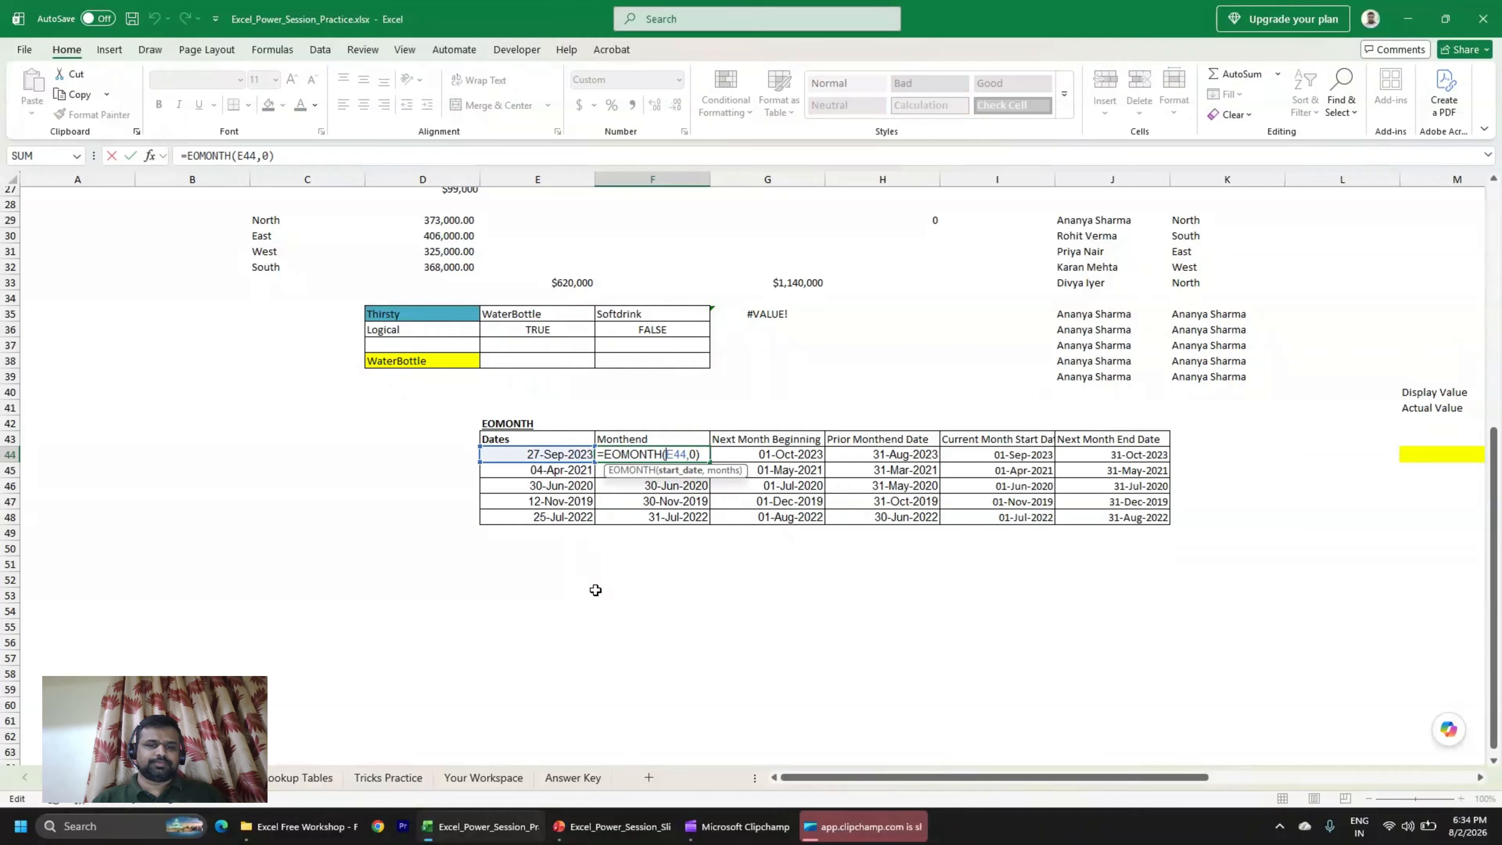
pyautogui.press('Right')
pyautogui.press('Right')
pyautogui.press('Right')
pyautogui.press('Right')
pyautogui.press('Right')
pyautogui.press('Escape')
# Clear the formulas in the Monthend column, F44:F48.
pyautogui.hotkey('shift', 'Down')
pyautogui.hotkey('shift', 'Down')
pyautogui.hotkey('shift', 'Down')
pyautogui.hotkey('shift', 'Down')
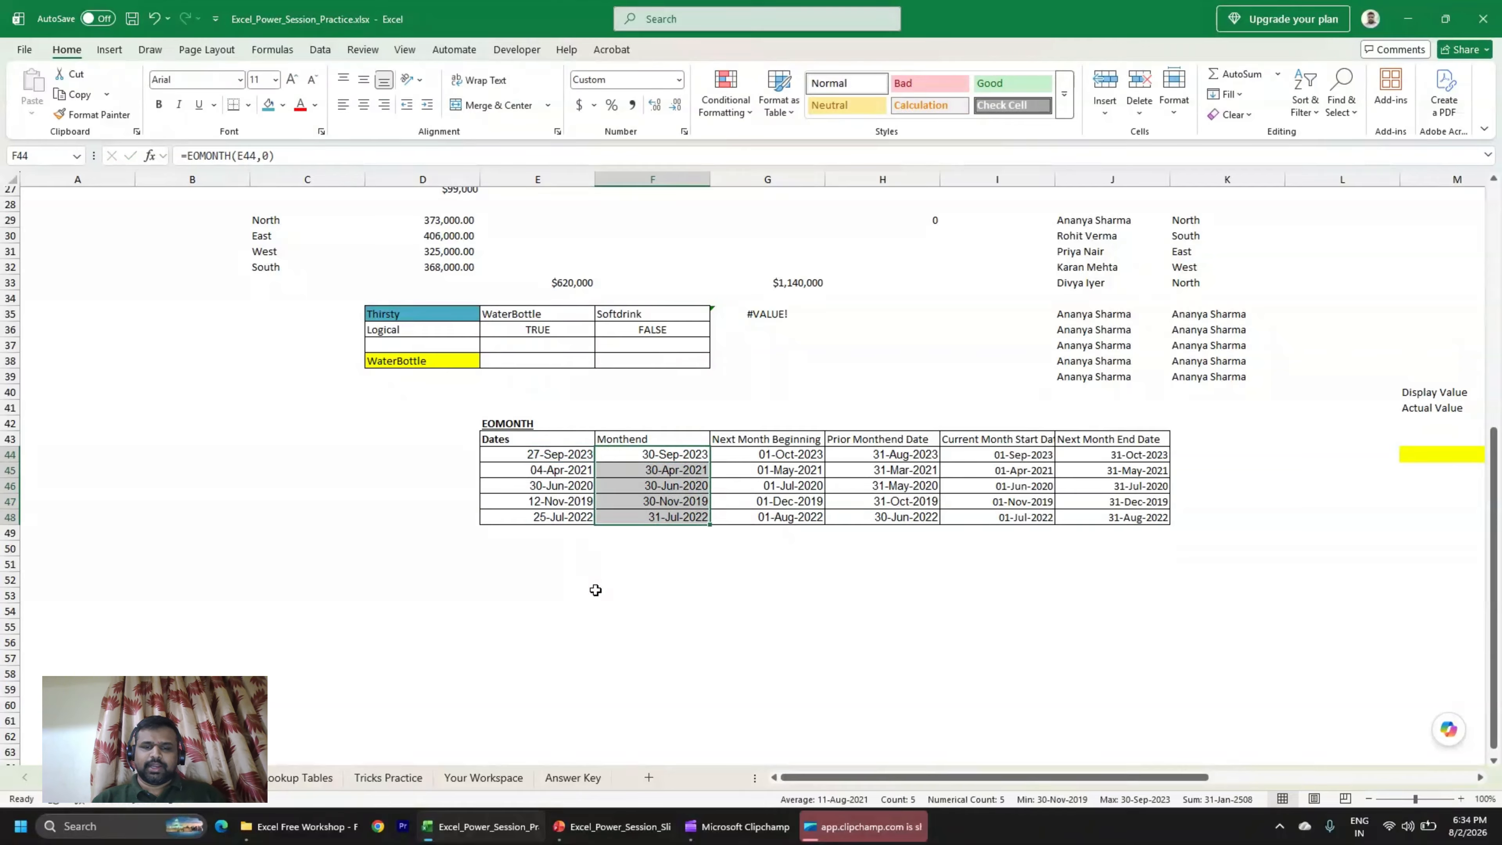
pyautogui.press('Delete')
# Enter the formula =EOMONTH(E44,0) in the first Monthend cell, F44.
pyautogui.write('=')
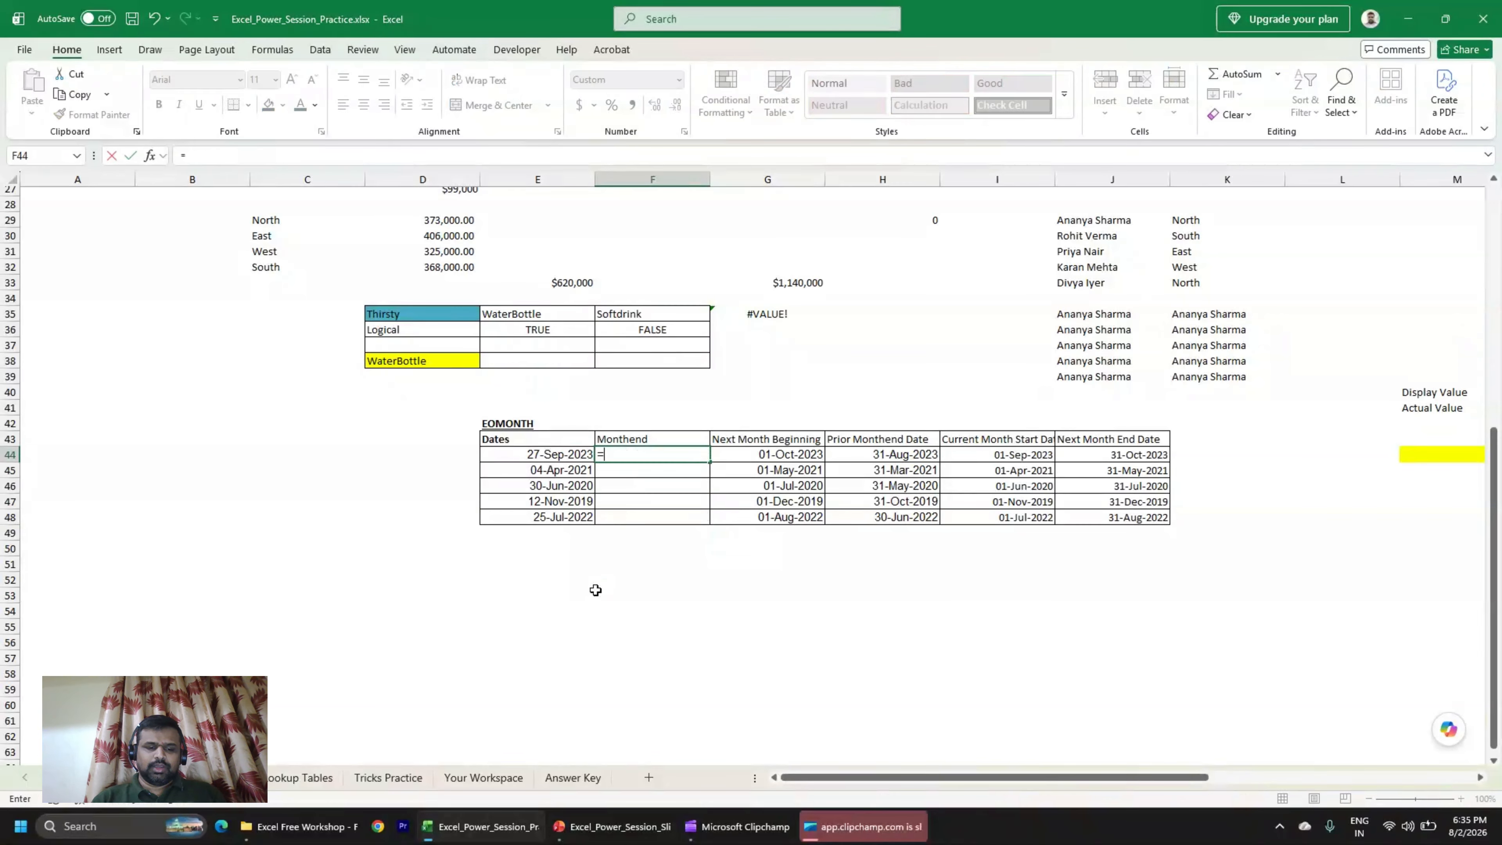
pyautogui.write('eo')
pyautogui.press('Tab')
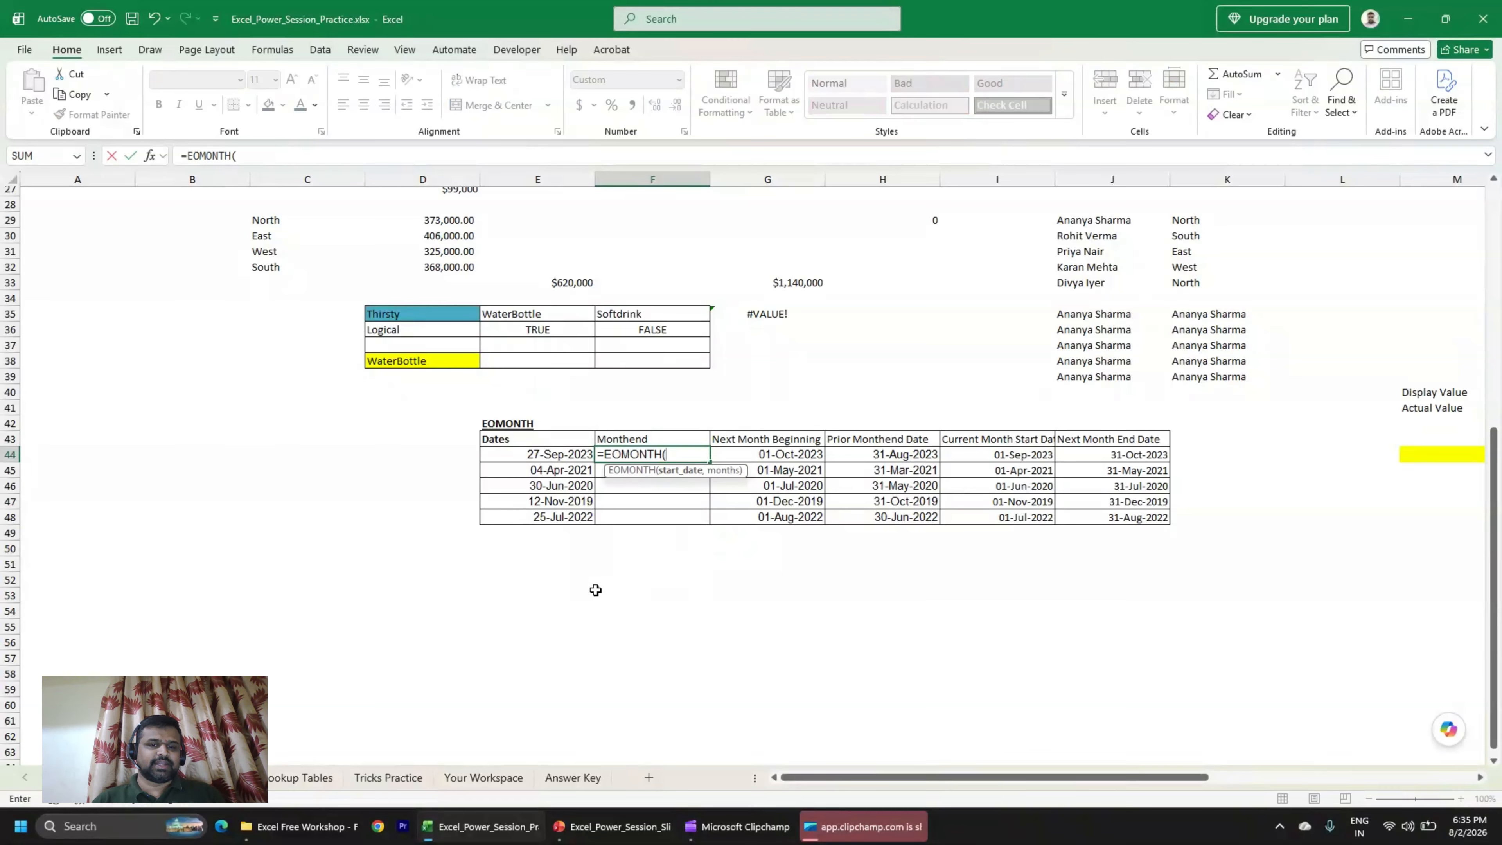
pyautogui.press('Left')
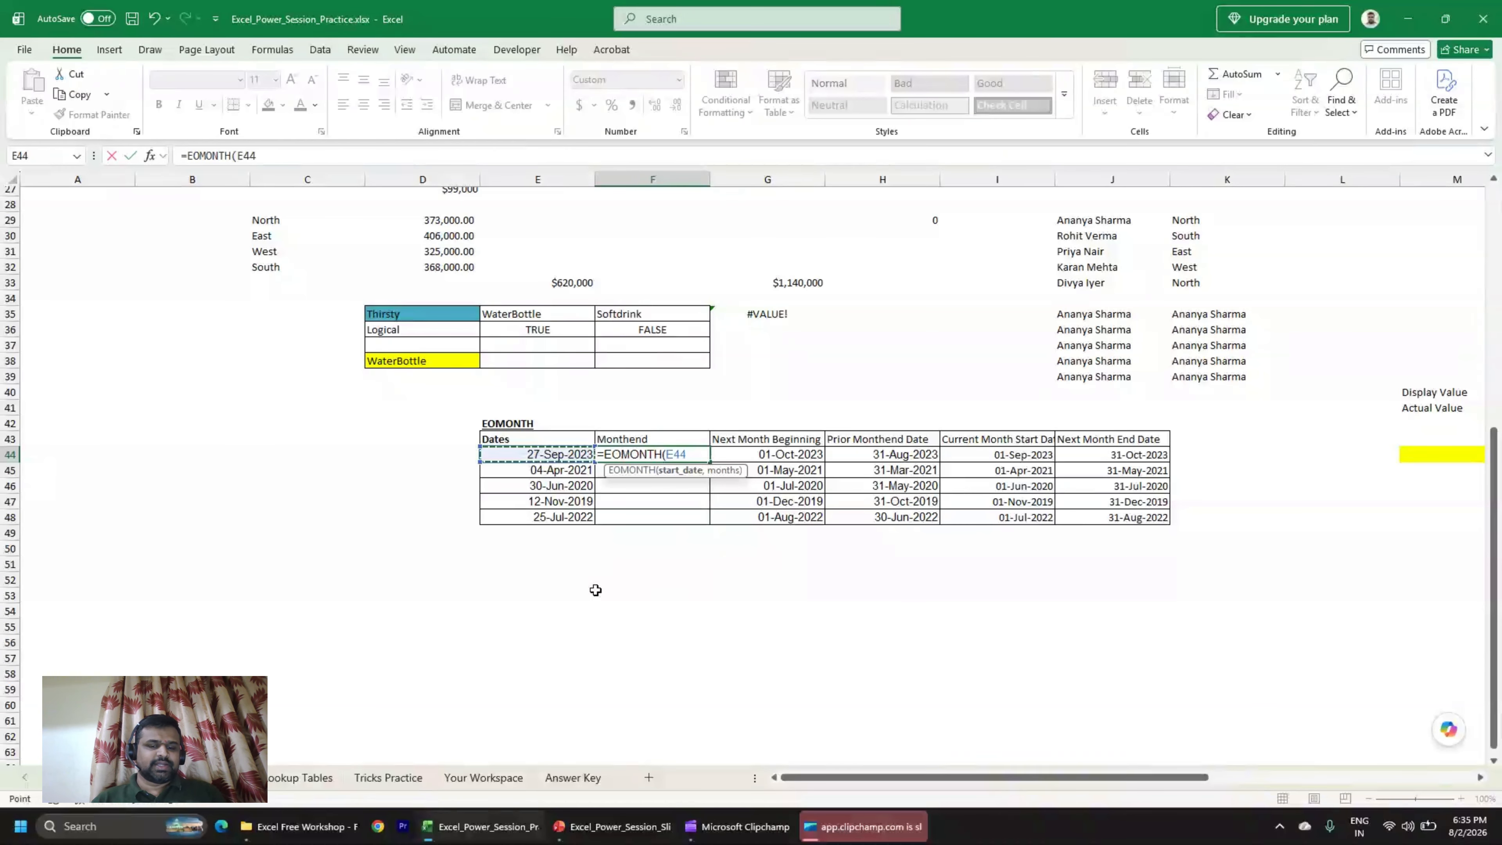
pyautogui.write(',')
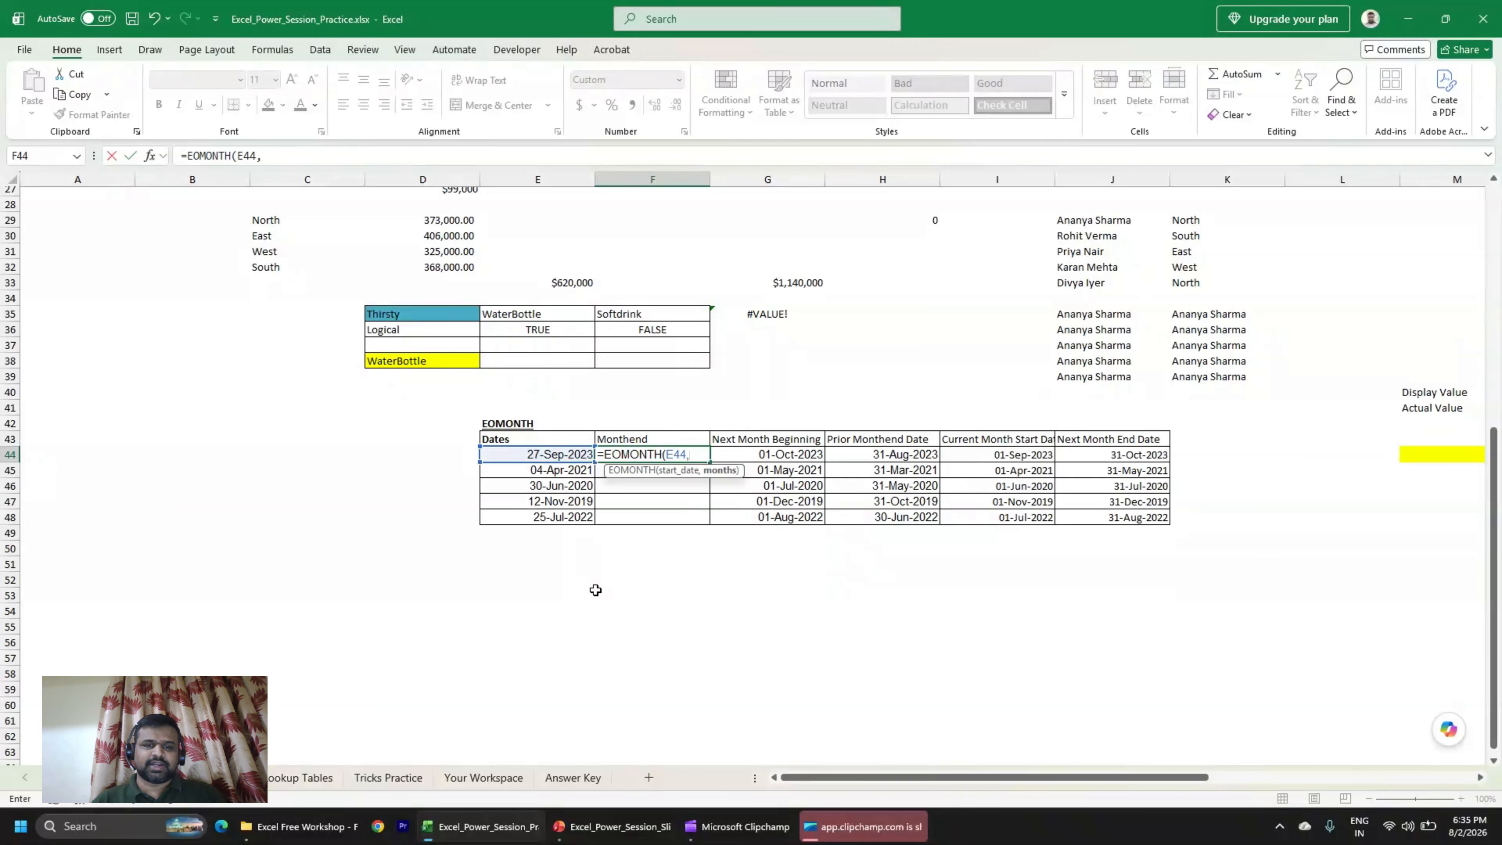
pyautogui.write('0')
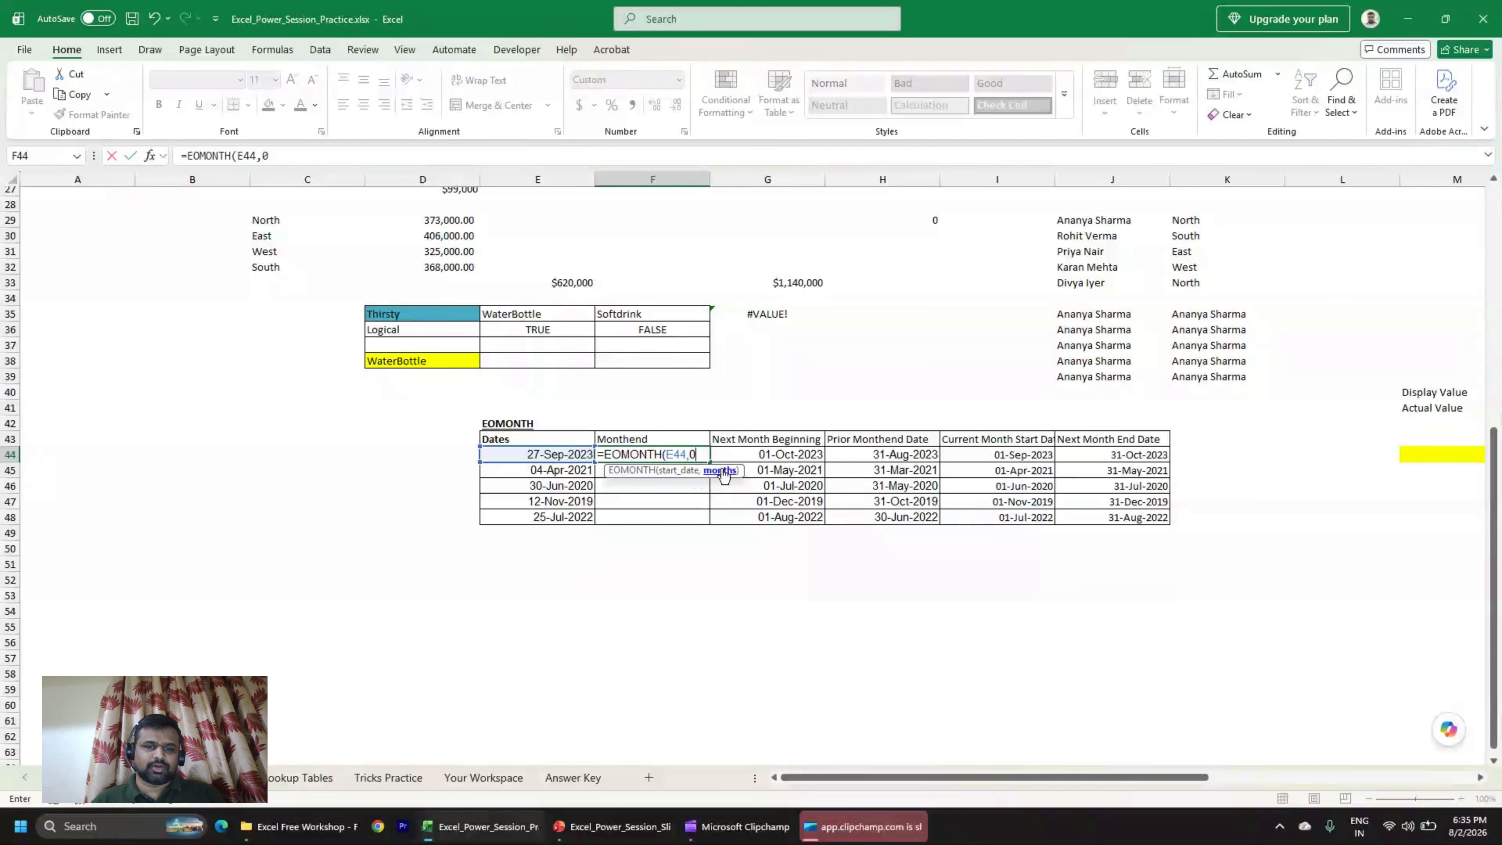
pyautogui.write(')')
pyautogui.hotkey('ctrl', 'Return')
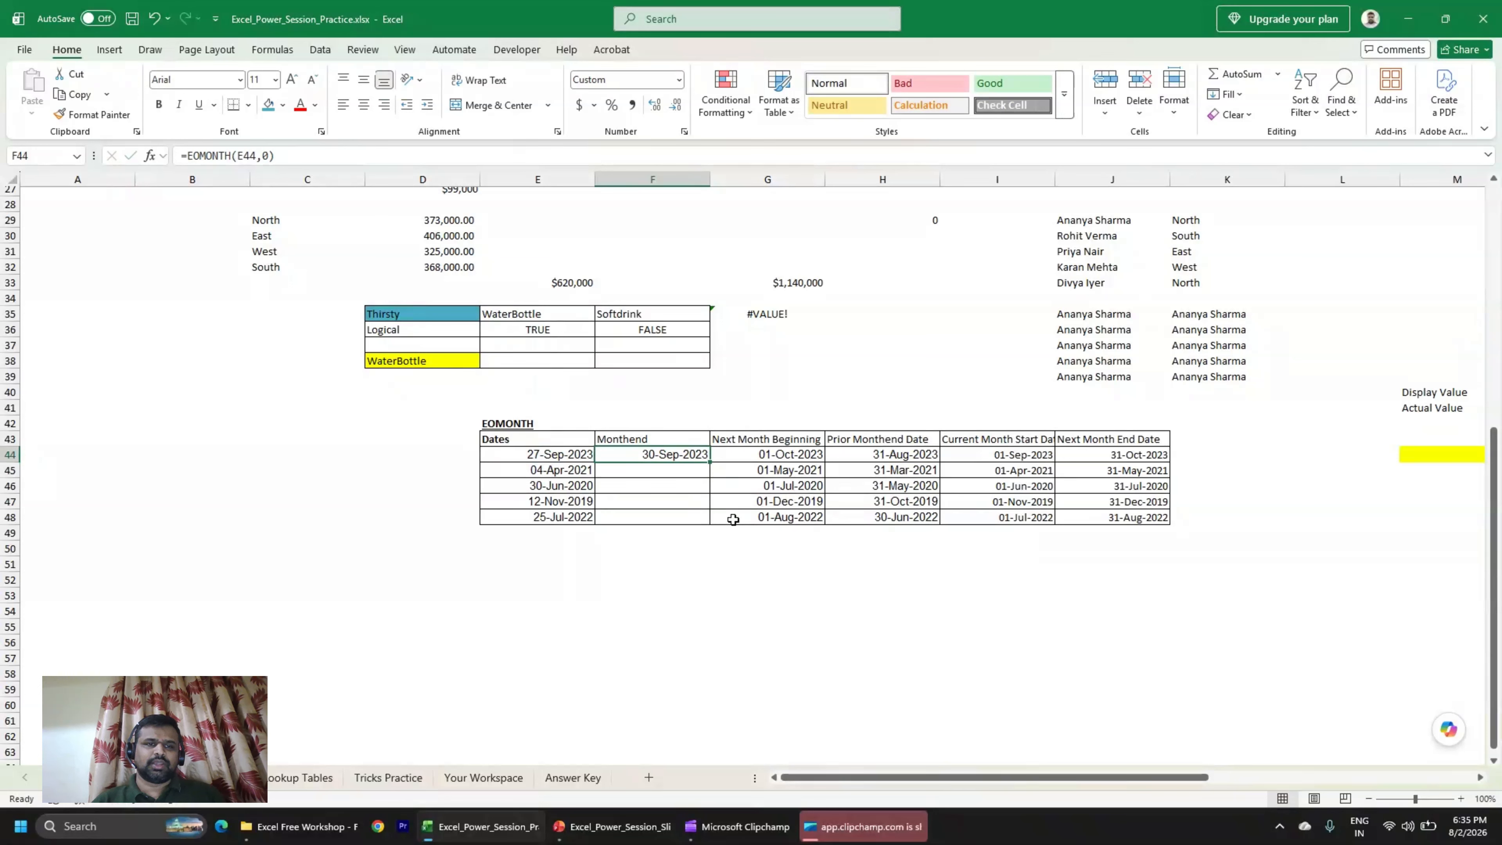
# Fill the EOMONTH formula from F44 down through F48.
pyautogui.hotkey('shift', 'Down')
pyautogui.hotkey('shift', 'Down')
pyautogui.hotkey('shift', 'Down')
pyautogui.hotkey('shift', 'Down')
pyautogui.hotkey('ctrl', 'd')
# Check the cell references in the Monthend formulas in F45 and F44.
pyautogui.press('Down')
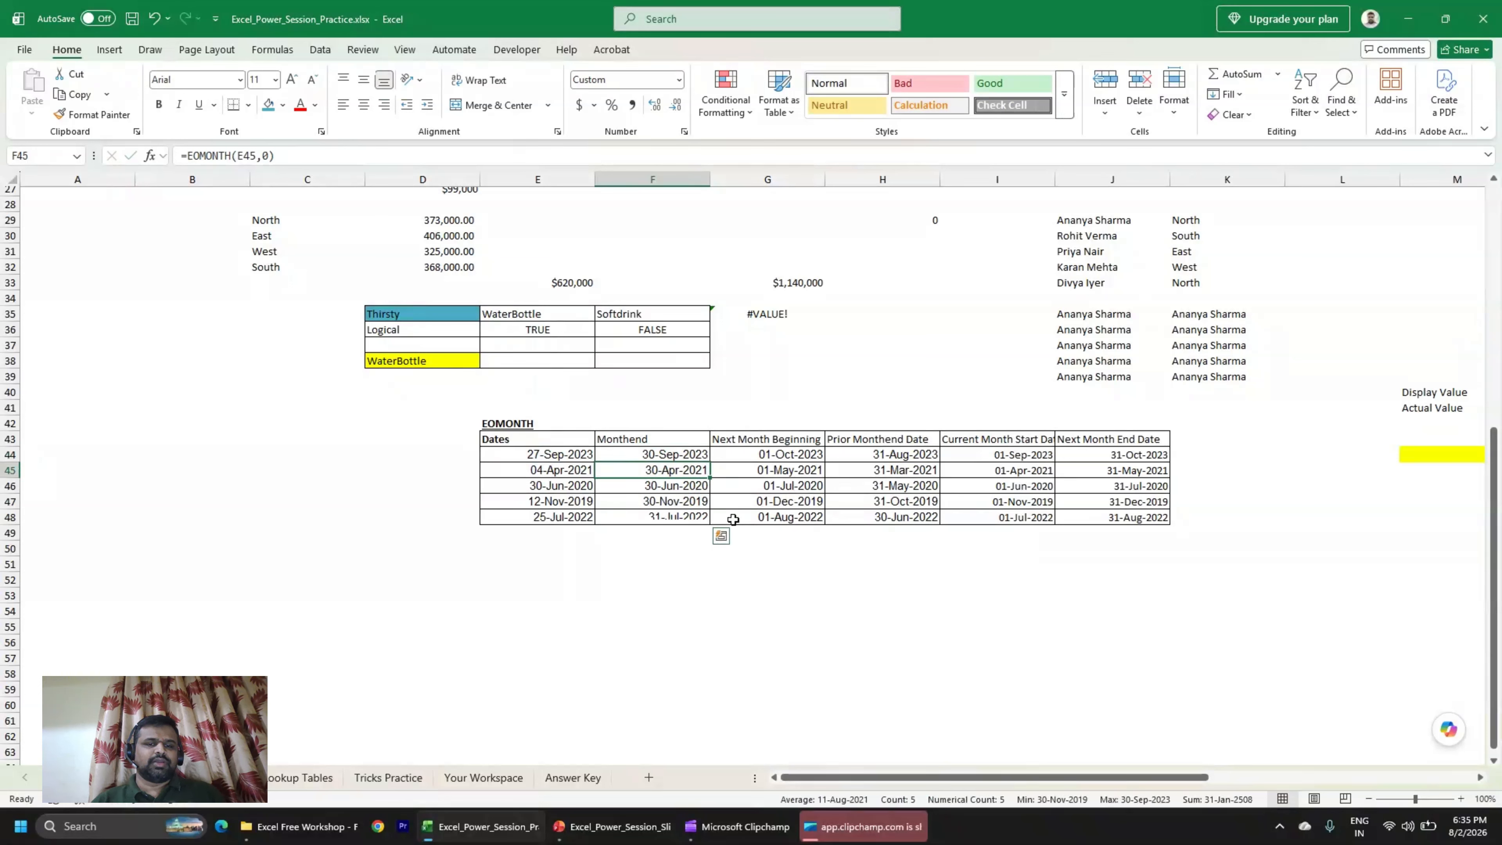
pyautogui.press('F2')
pyautogui.press('Escape')
pyautogui.press('Up')
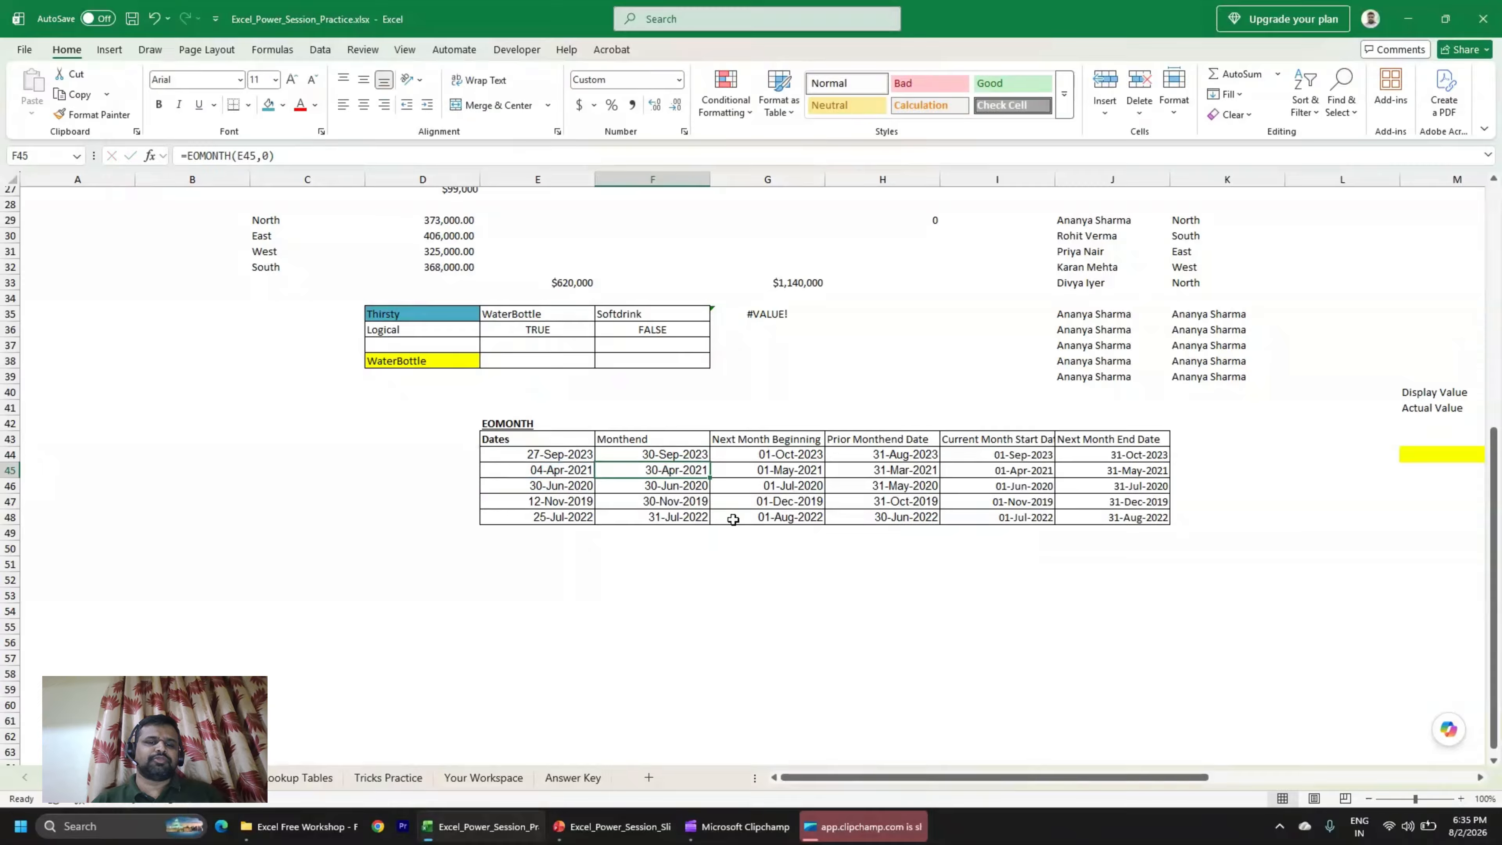
pyautogui.press('F2')
pyautogui.press('Return')
pyautogui.press('Down')
pyautogui.press('Up')
pyautogui.press('Up')
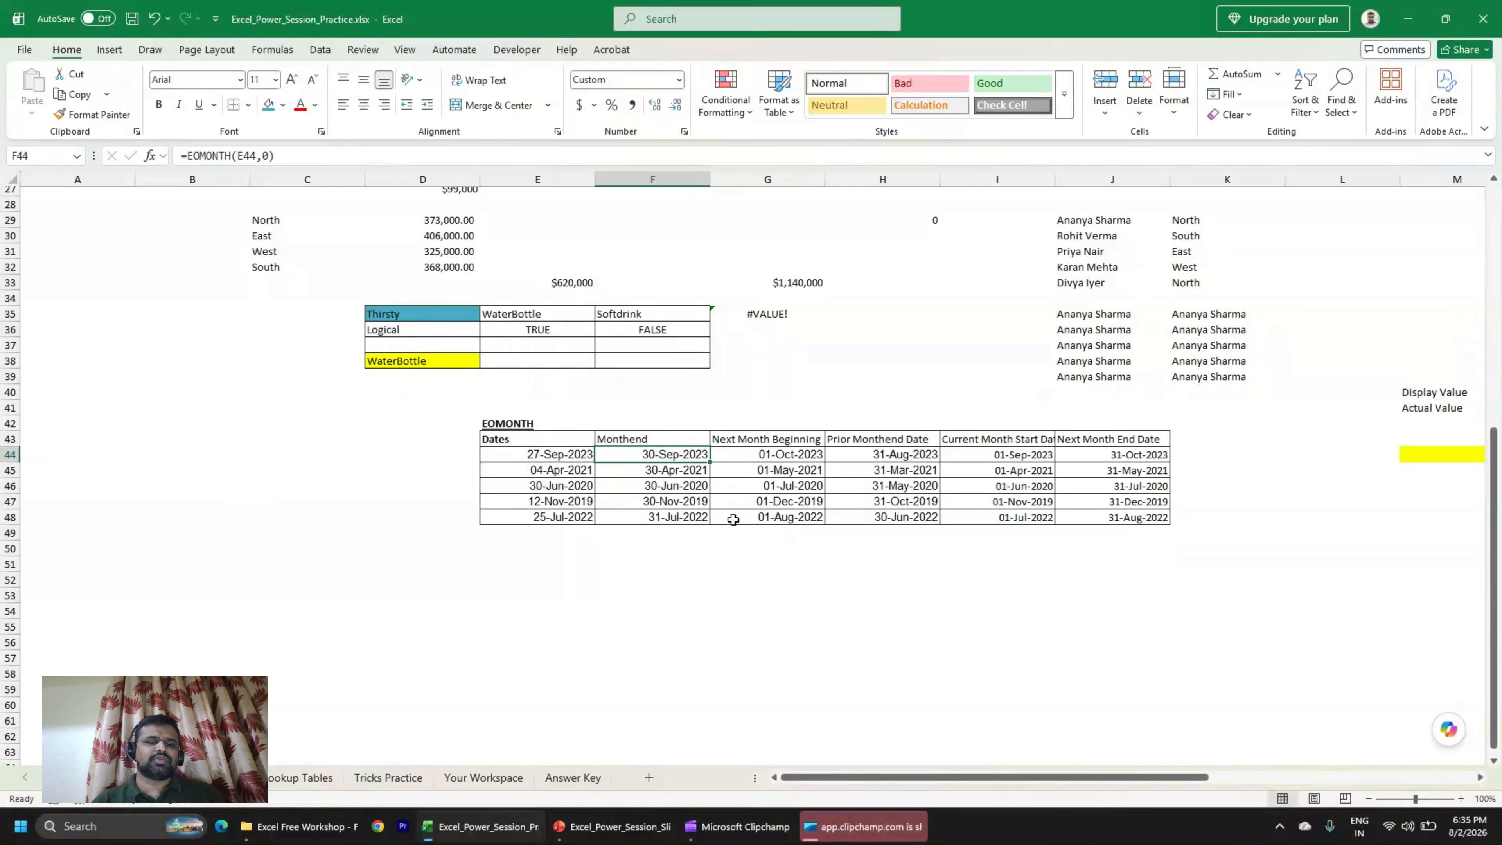
pyautogui.press('F2')
pyautogui.press('Left')
pyautogui.press('Left')
pyautogui.press('Left')
pyautogui.press('Escape')
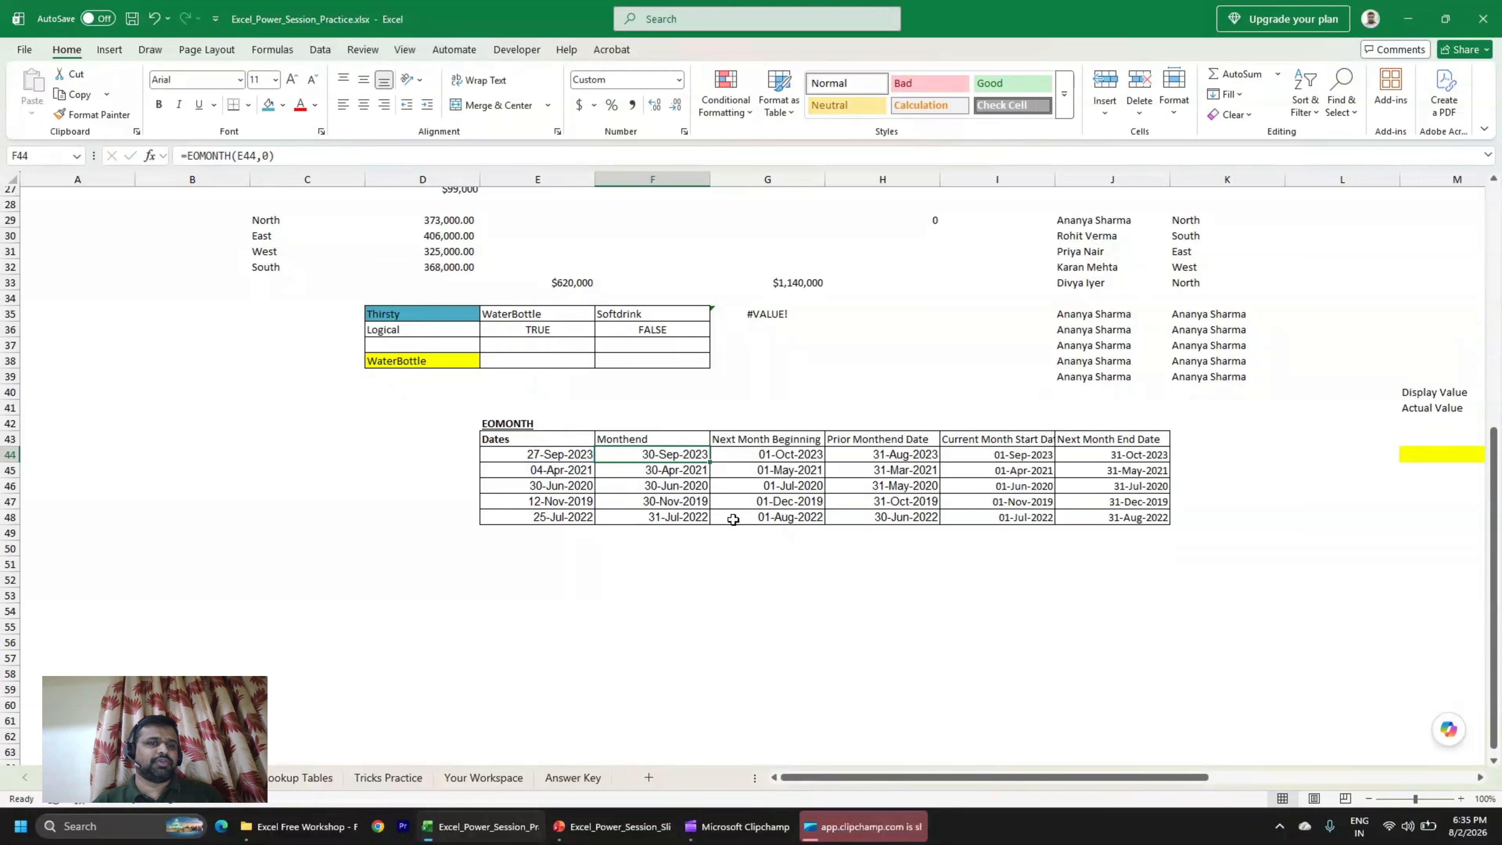
# Compare the Next Month Beginning formula in G44 with the Monthend formula in F44.
pyautogui.press('Up')
pyautogui.press('Right')
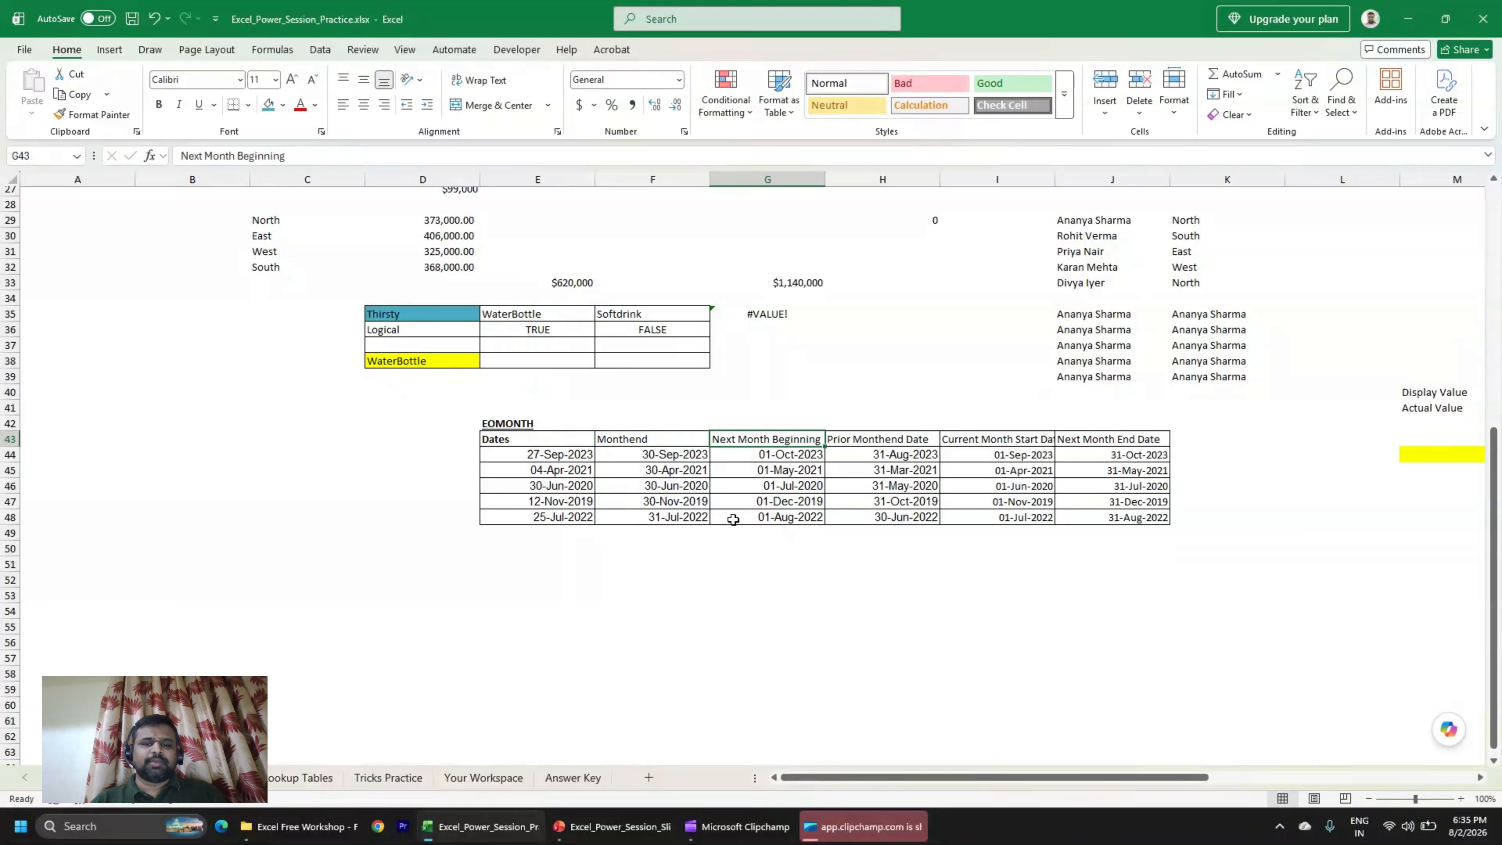
pyautogui.press('Down')
pyautogui.press('Left')
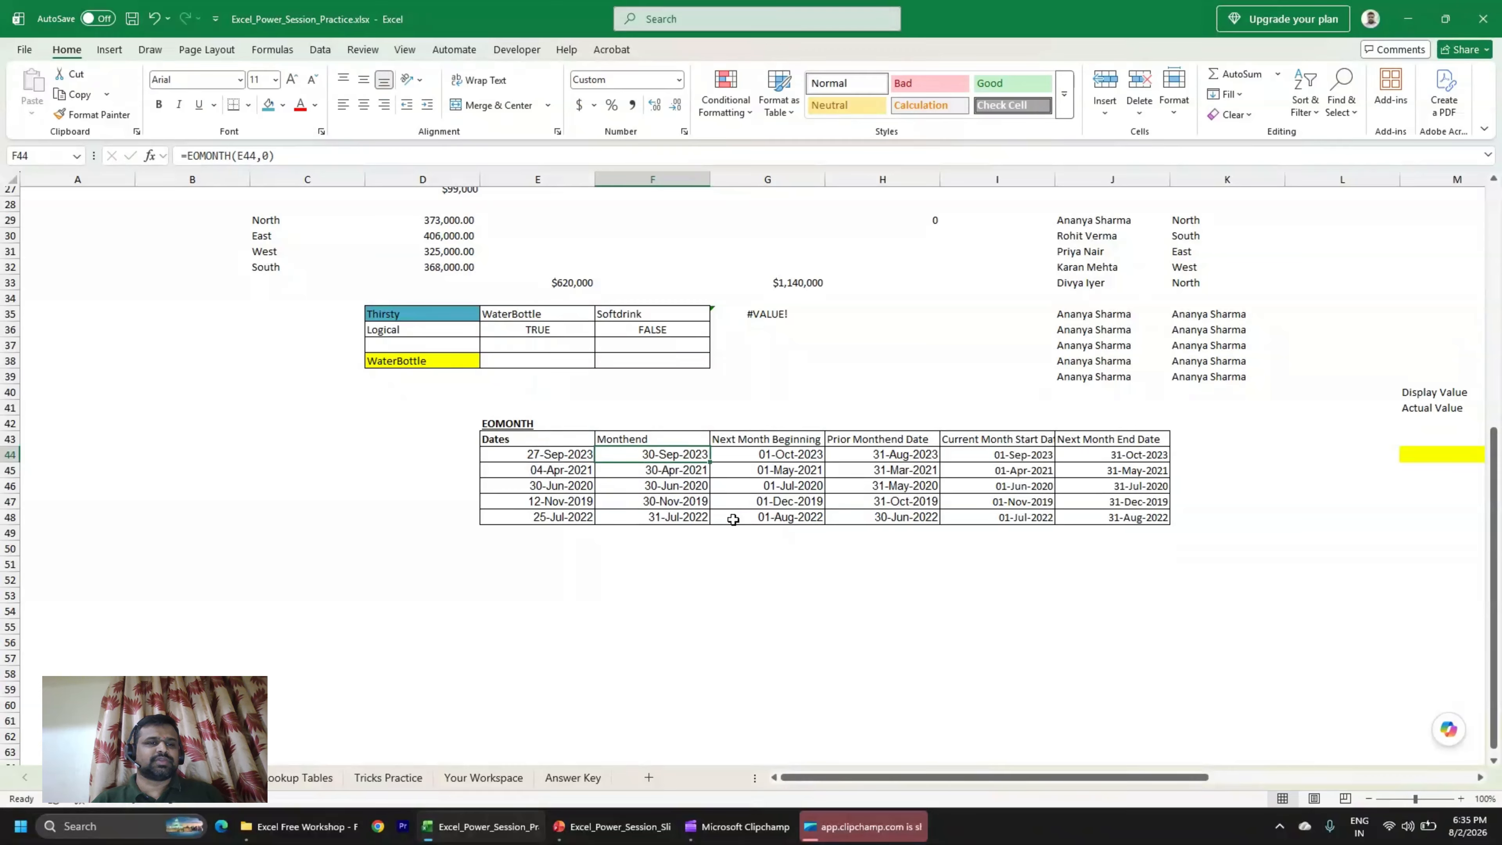
pyautogui.press('Right')
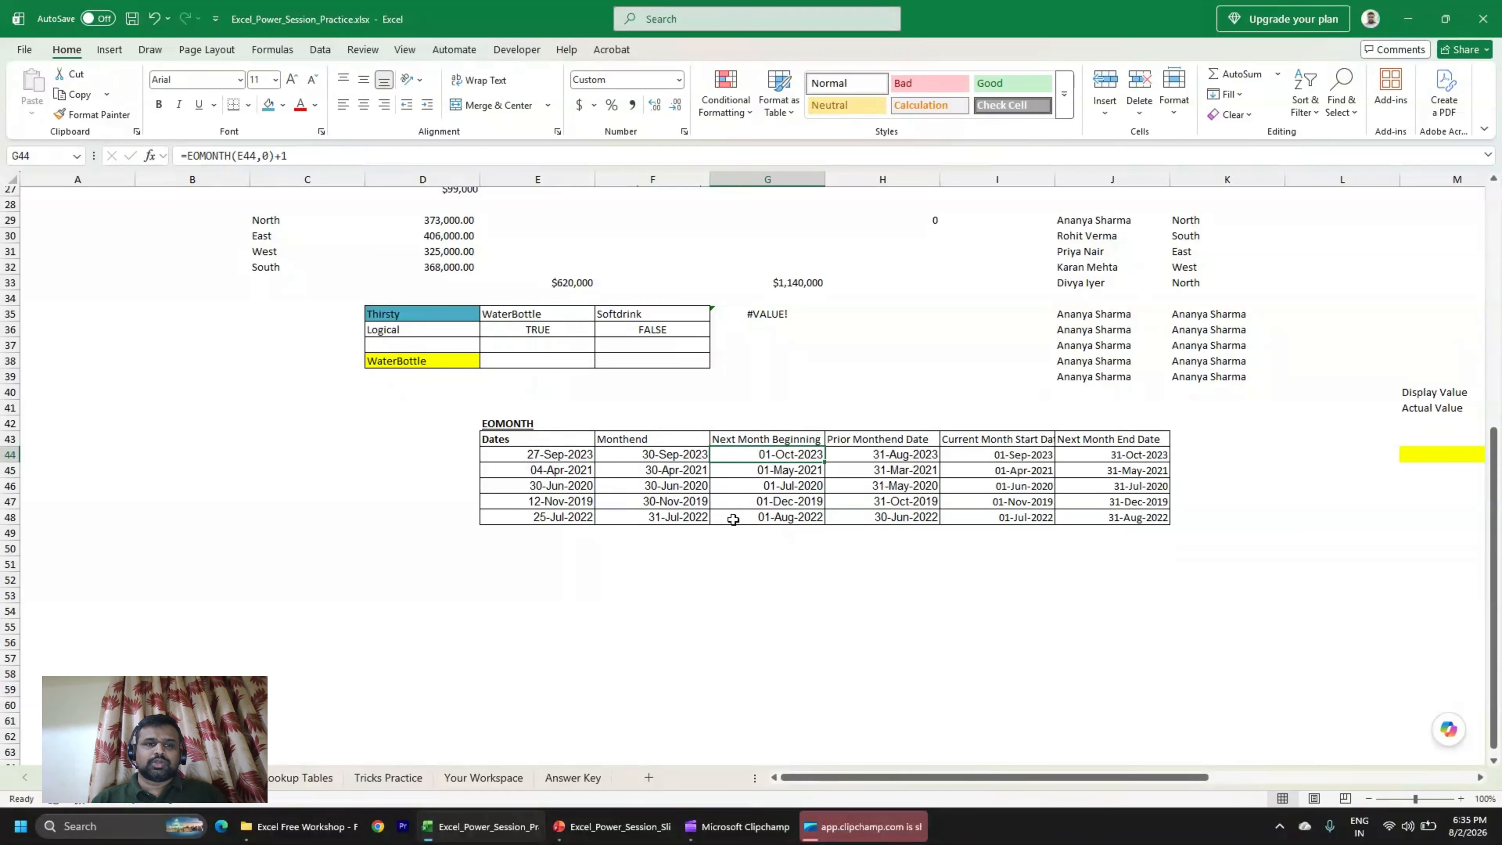
pyautogui.press('F2')
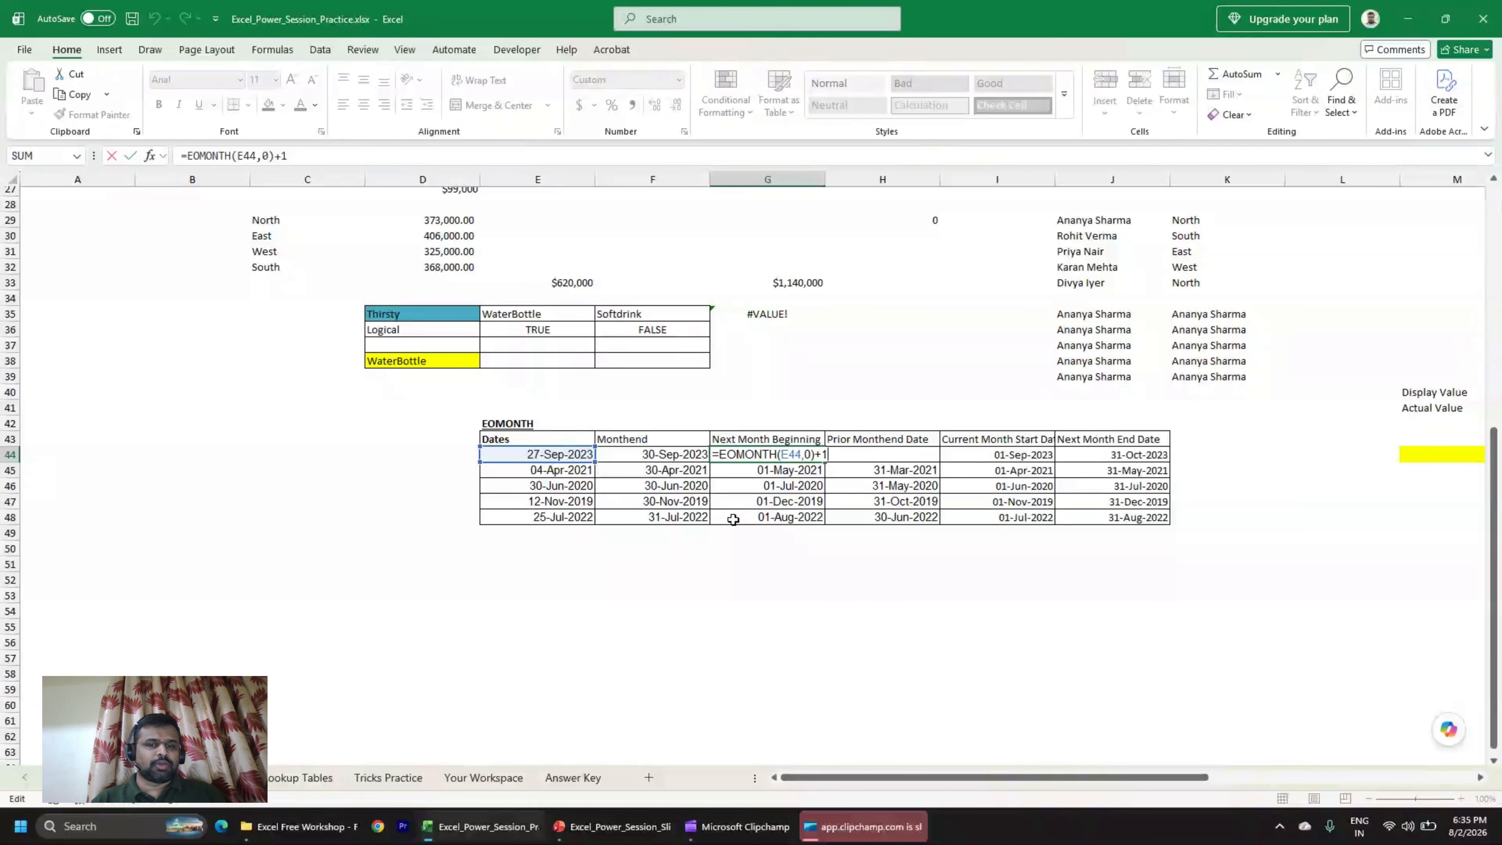
pyautogui.press('Escape')
pyautogui.press('Left')
pyautogui.press('F2')
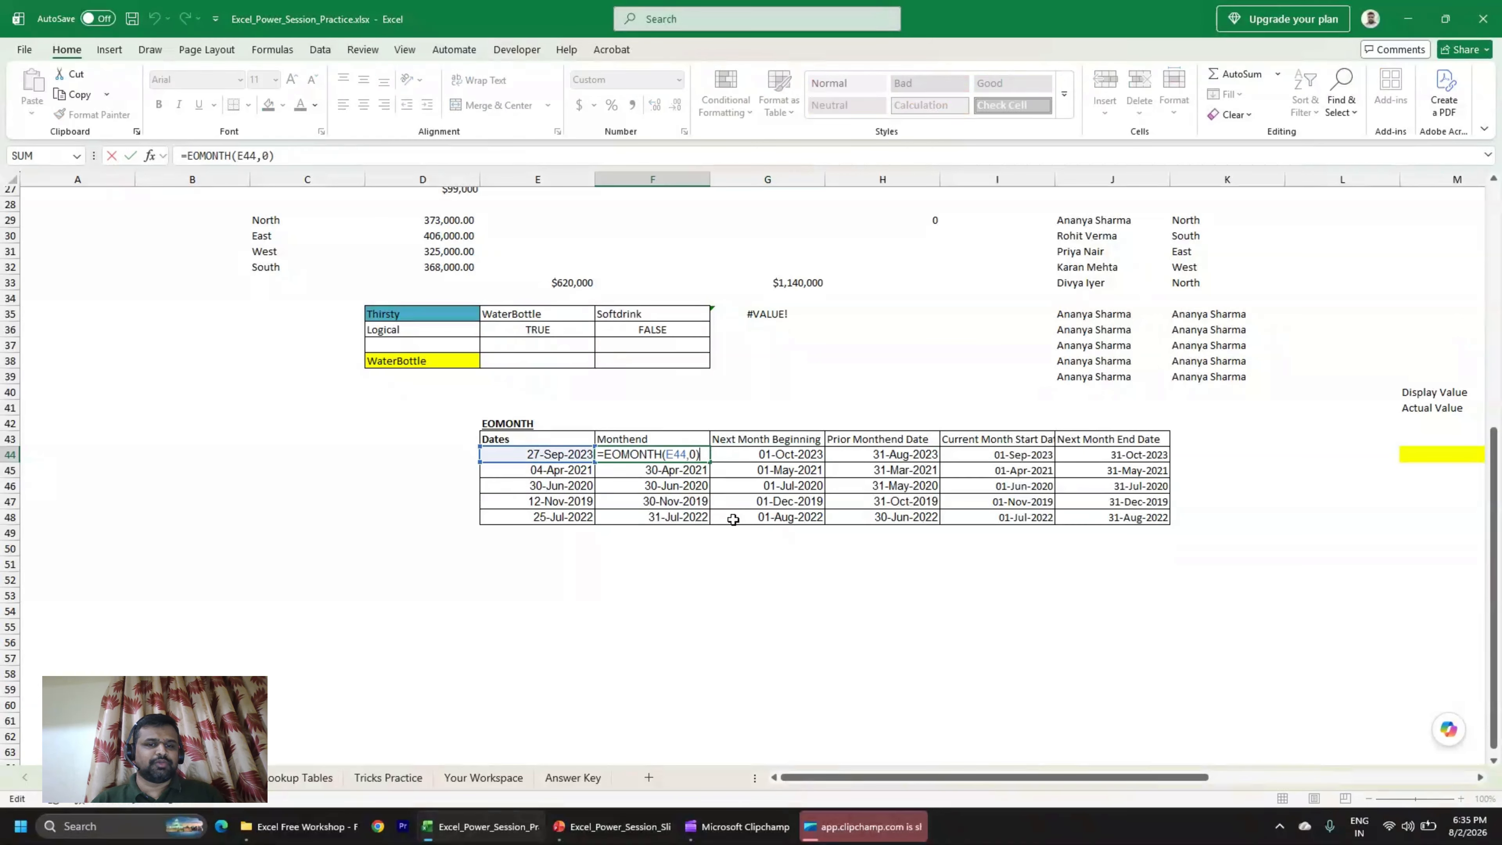
pyautogui.press('Escape')
pyautogui.press('Right')
# Remove the +1 from the Next Month Beginning formula in G44, leaving =EOMONTH(E44,0).
pyautogui.press('F2')
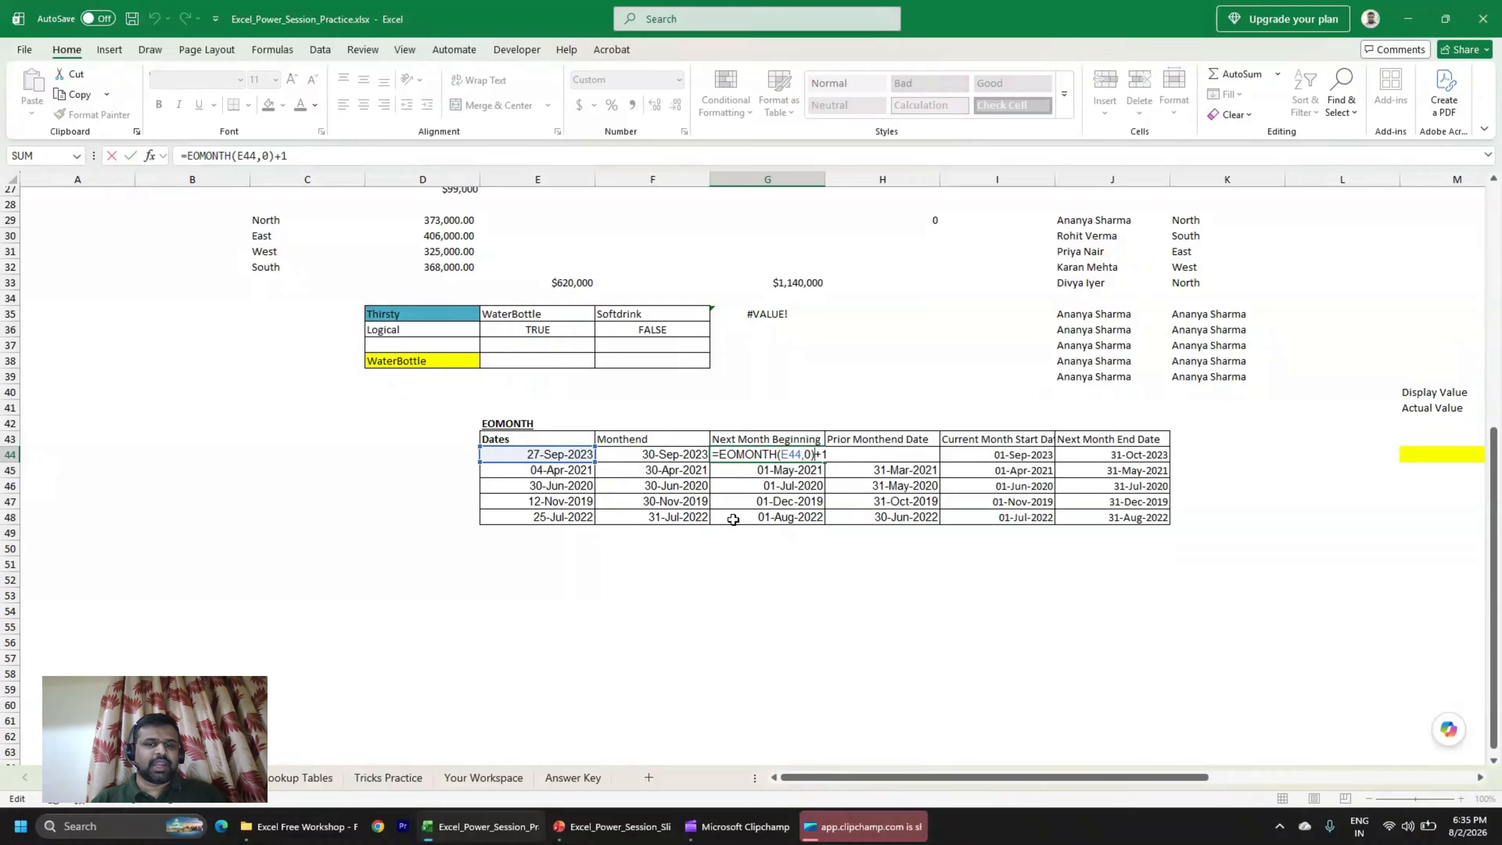
pyautogui.hotkey('shift', 'Right')
pyautogui.hotkey('shift', 'Right')
pyautogui.press('BackSpace')
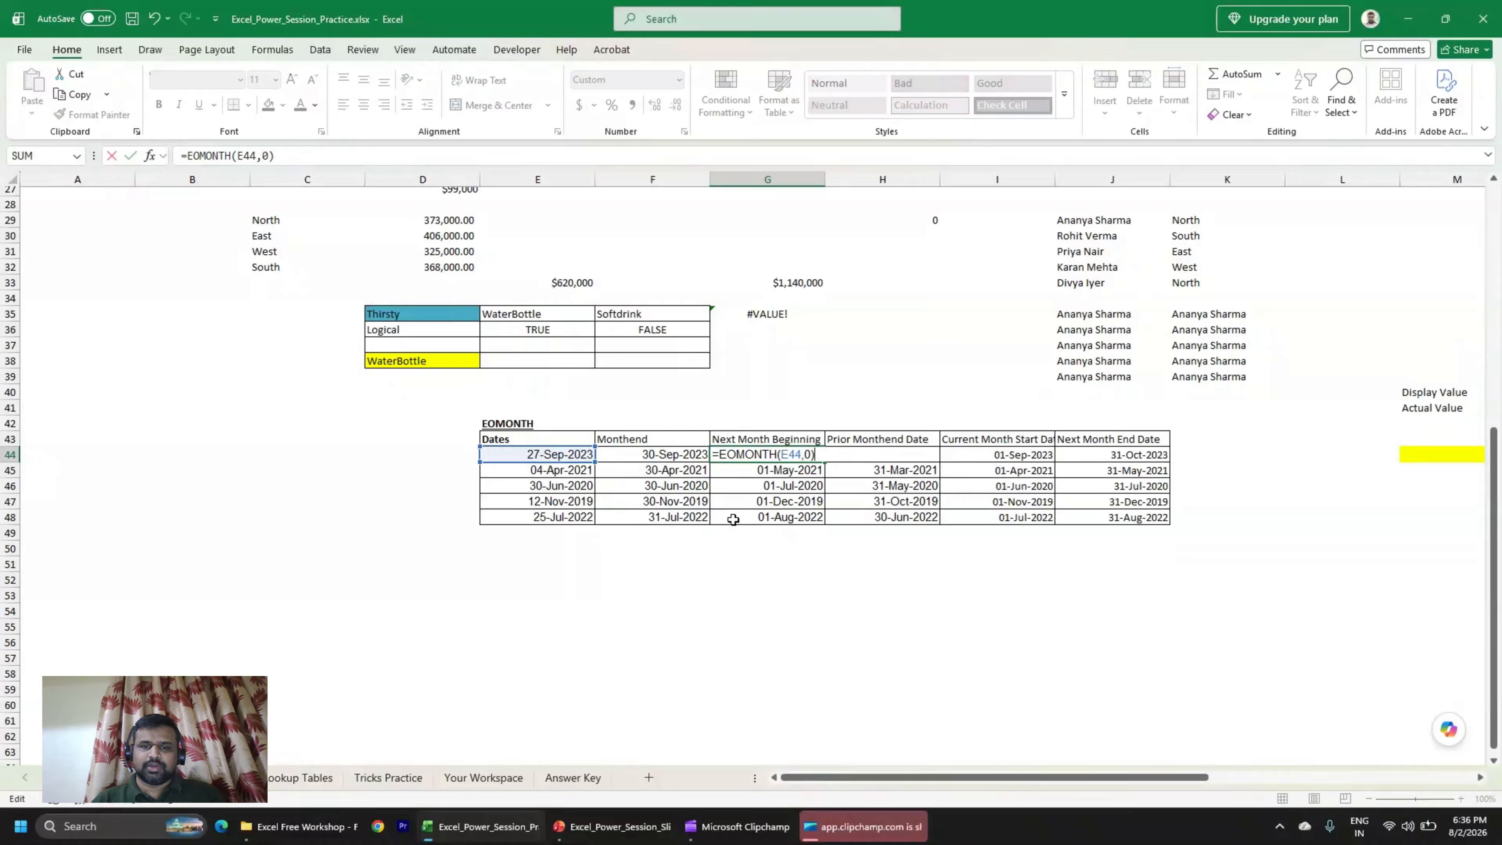
pyautogui.press('Return')
# Append +1 to the formula in G44 so it reads =EOMONTH(E44,0)+1.
pyautogui.press('Up')
pyautogui.press('F2')
pyautogui.write('+1')
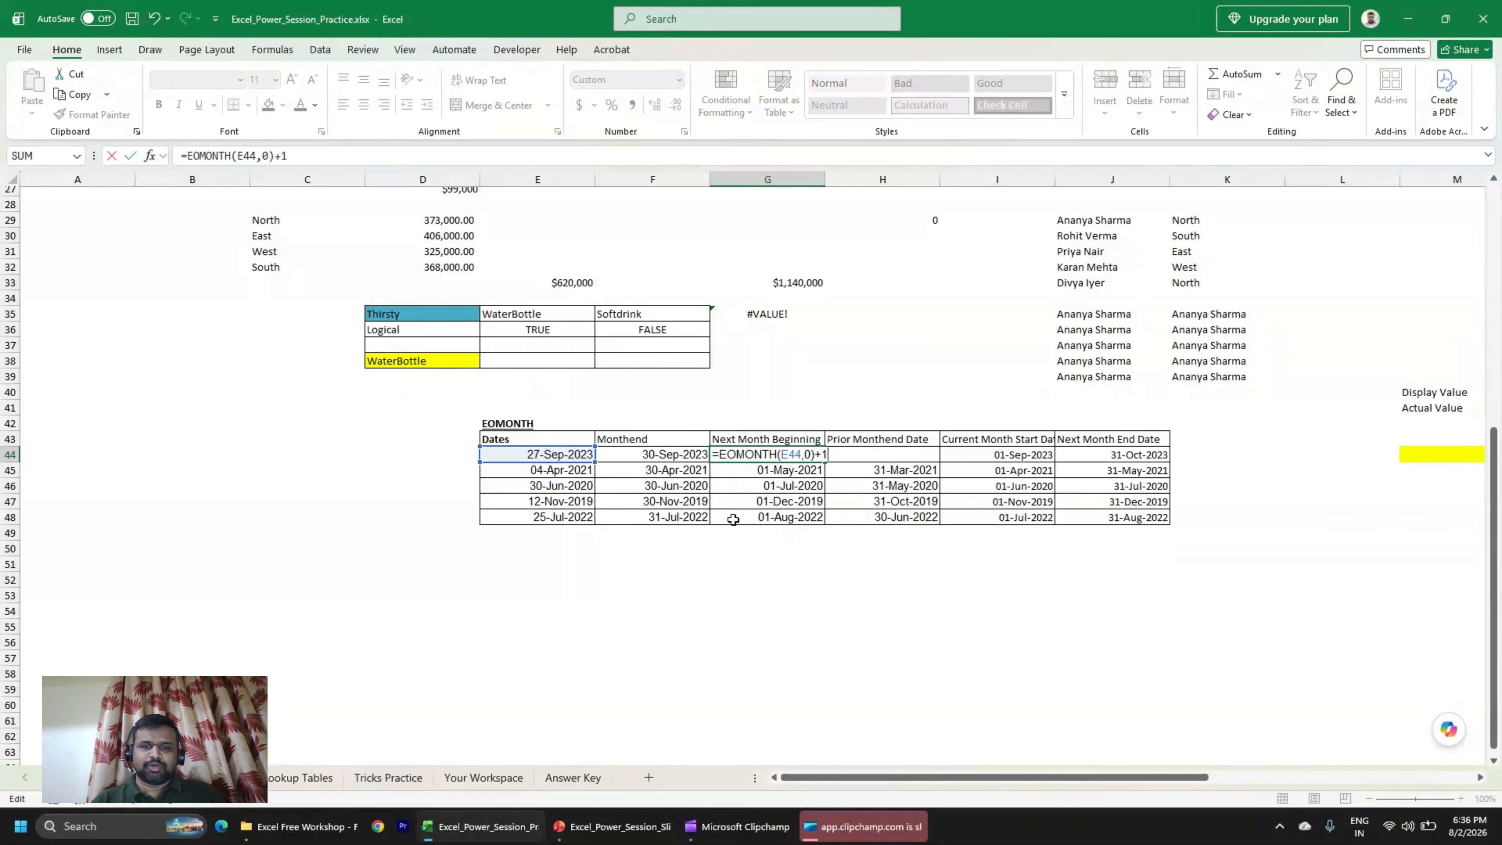
pyautogui.press('Return')
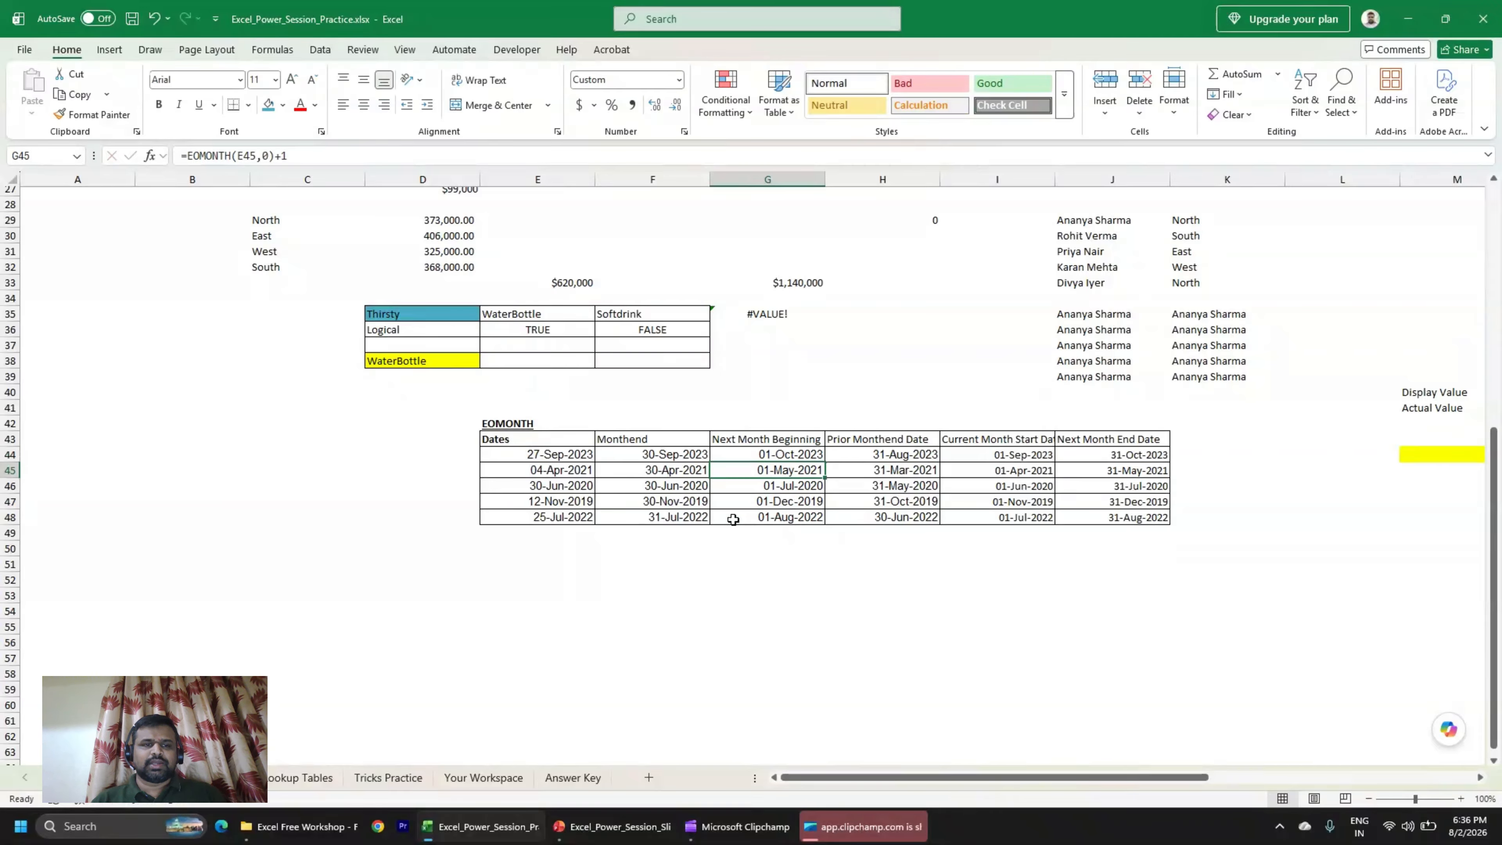
# Check the Next Month Beginning formula in G45 and the column's heading.
pyautogui.press('F2')
pyautogui.hotkey('ctrl', 'Return')
pyautogui.press('Up')
pyautogui.press('Up')
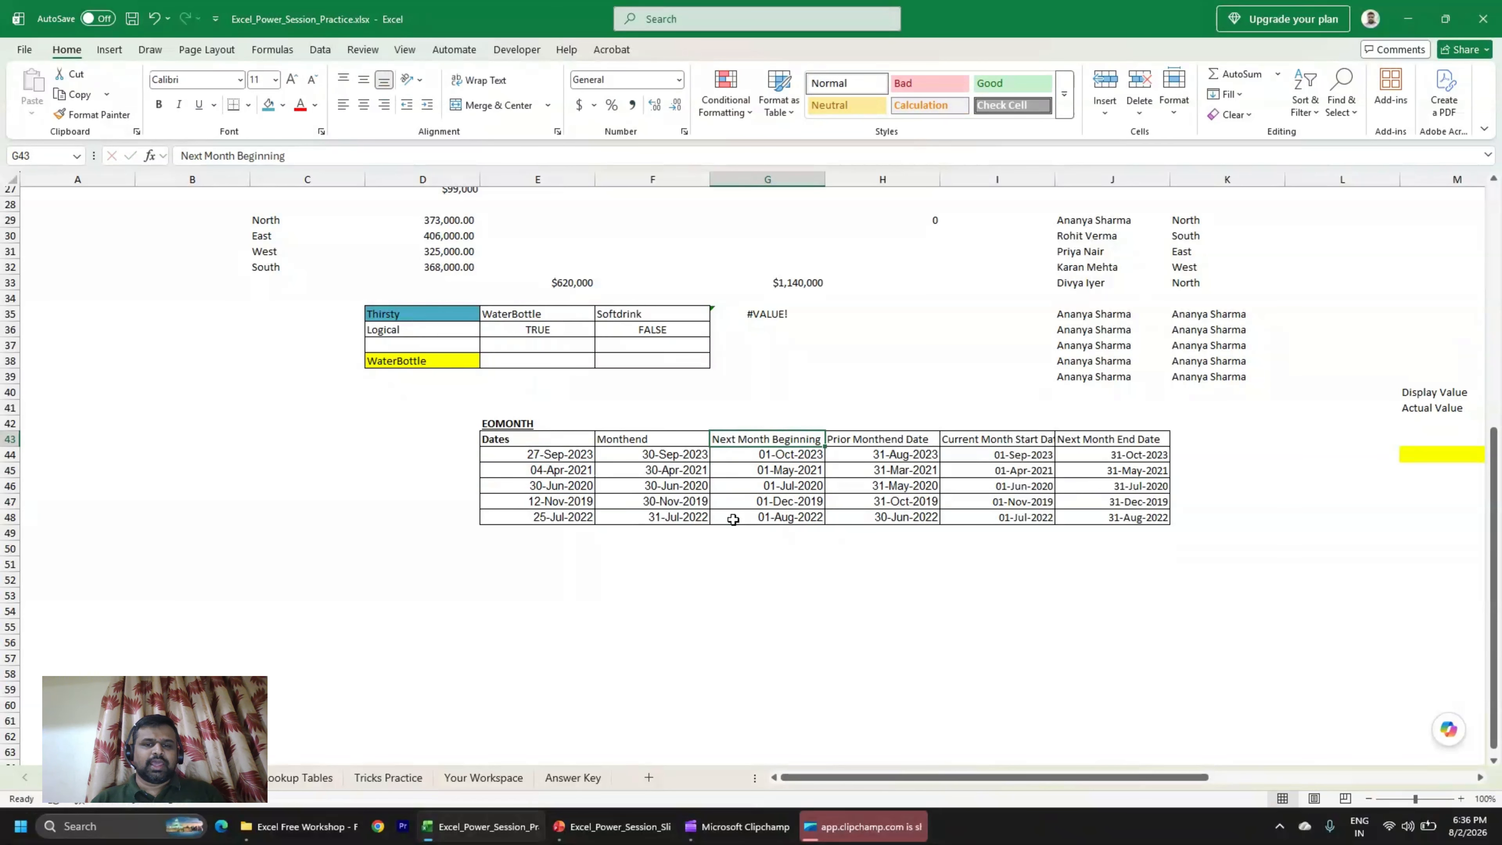
# Examine the Prior Monthend Date formula in H44 against the date in E44, highlighting its months argument.
pyautogui.press('Down')
pyautogui.press('Right')
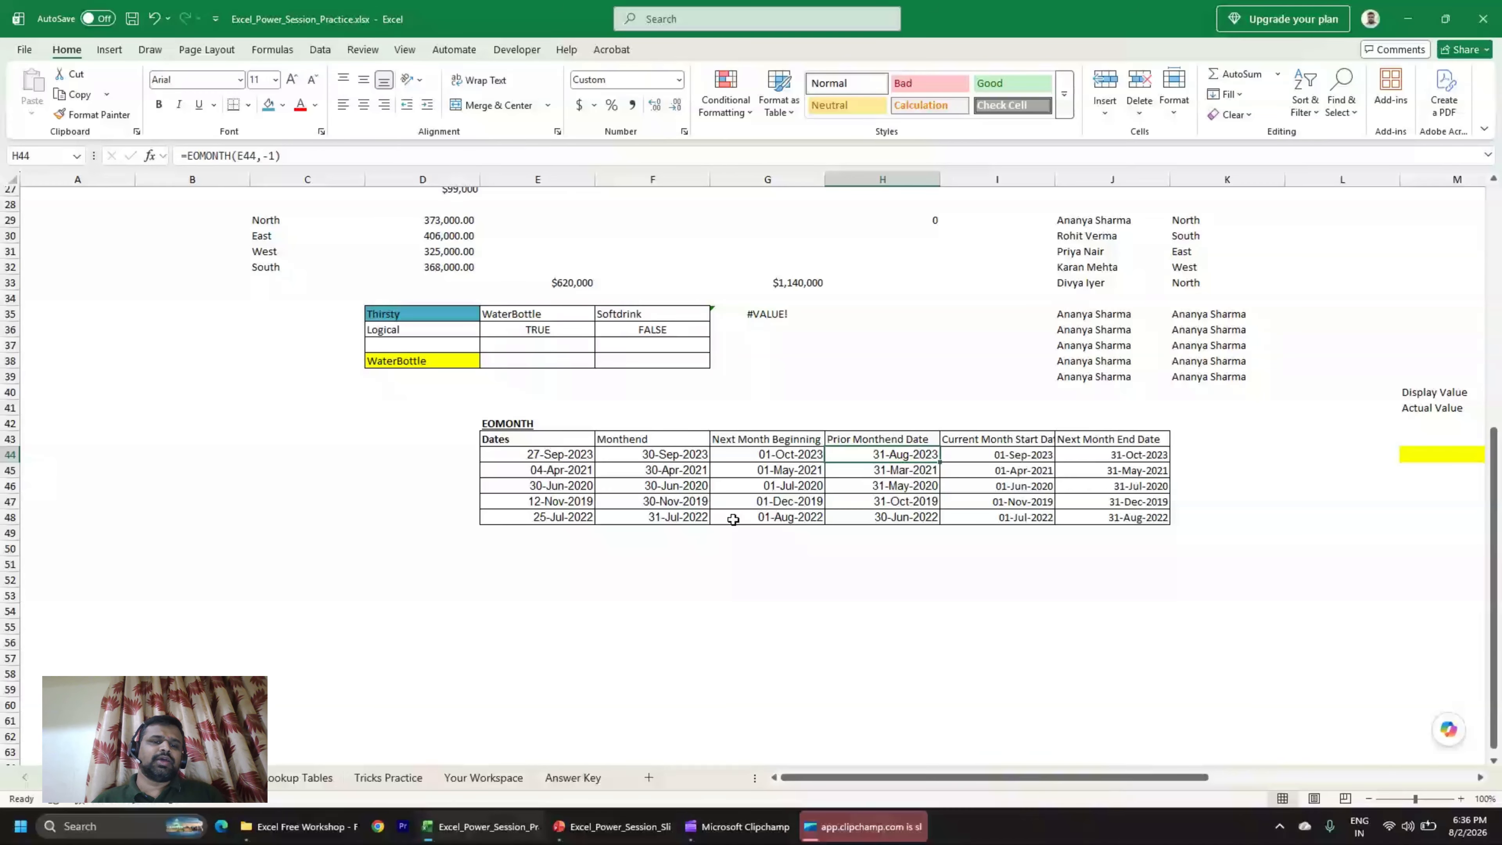
pyautogui.click(514, 453)
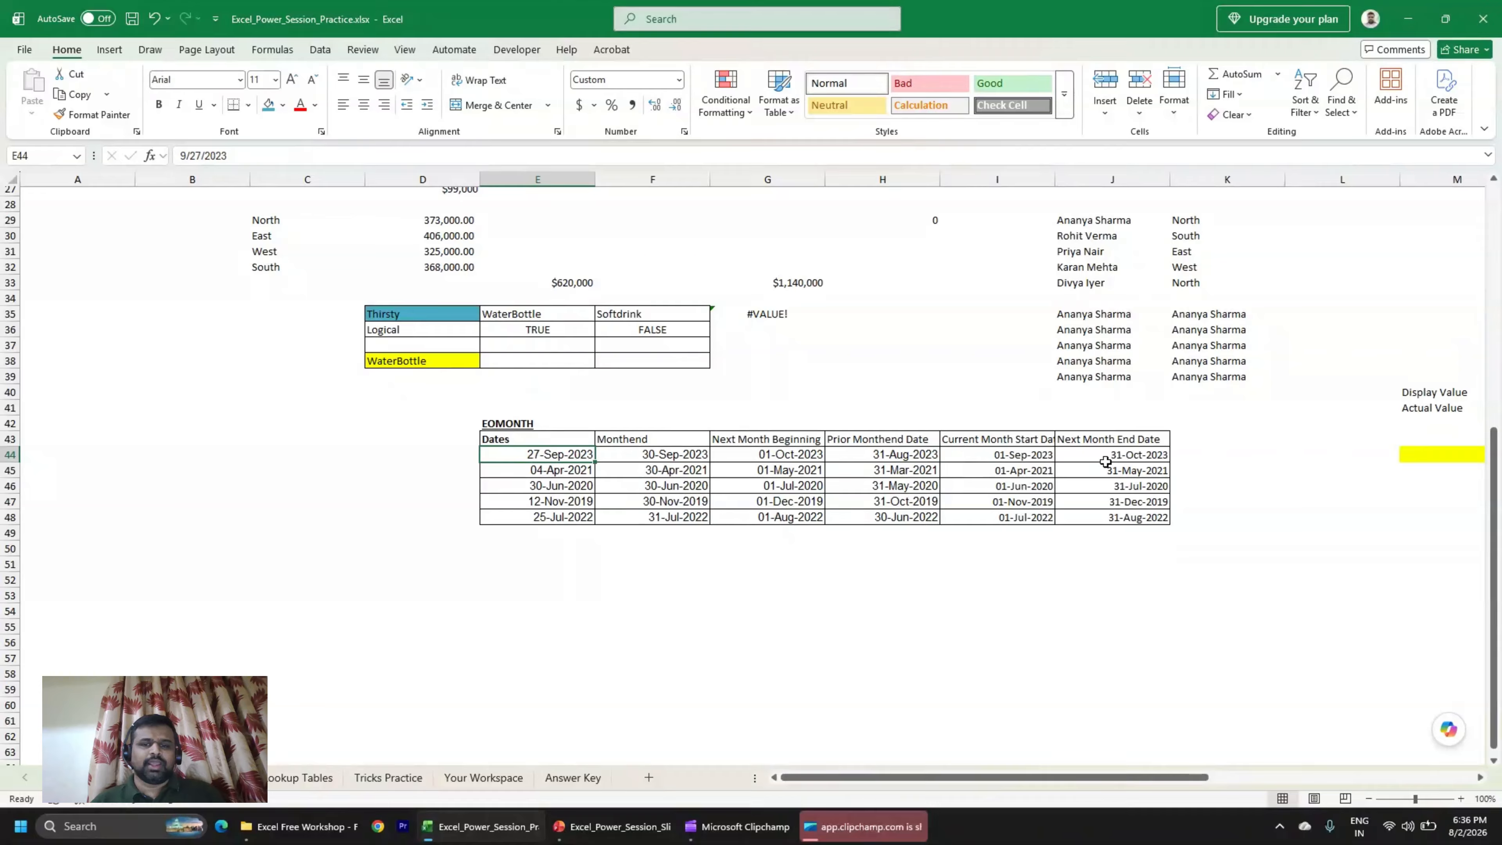
pyautogui.click(901, 456)
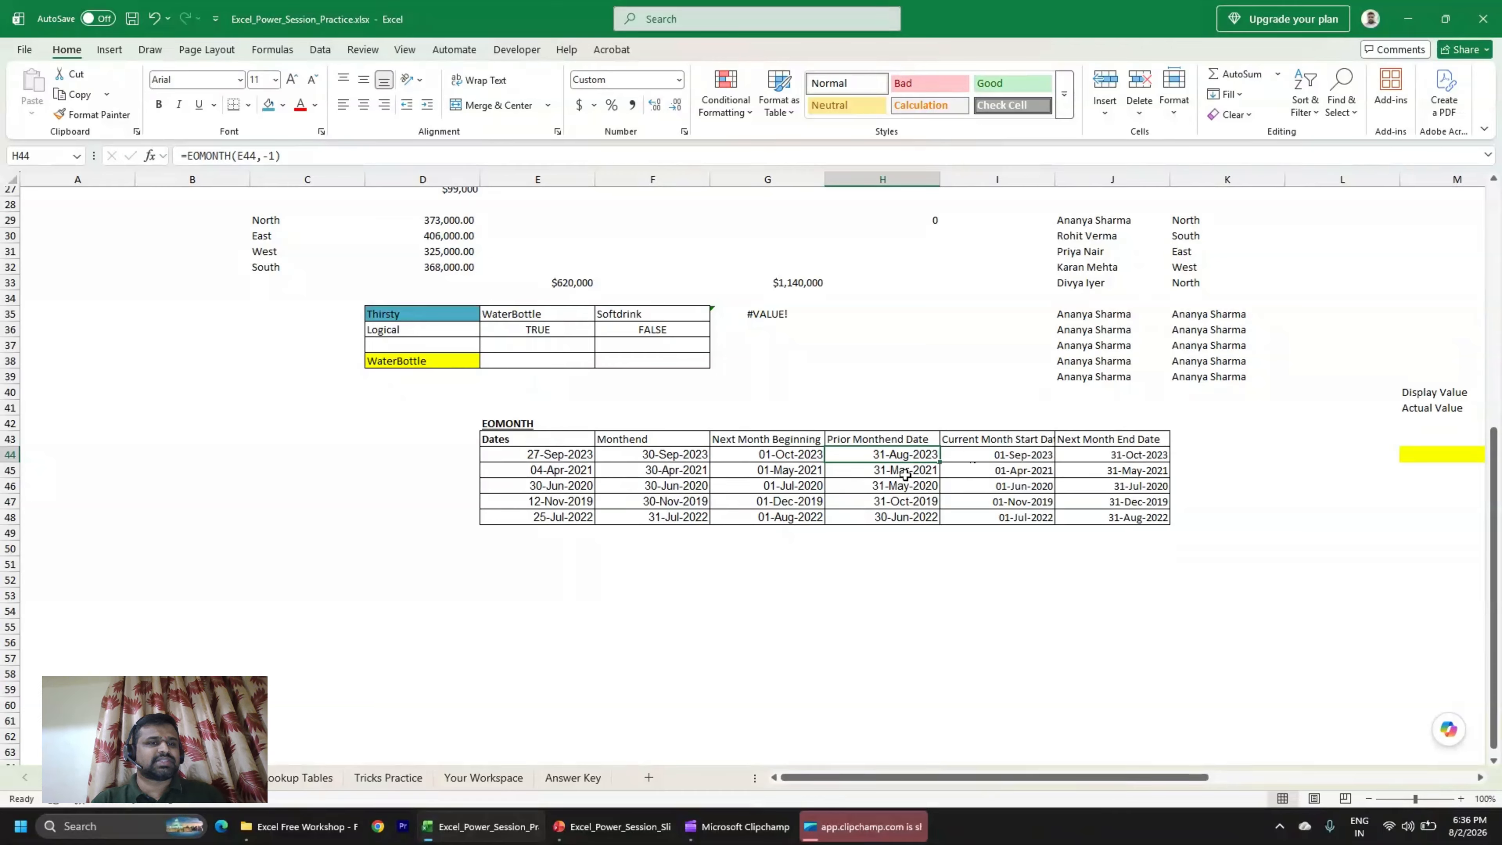
pyautogui.press('F2')
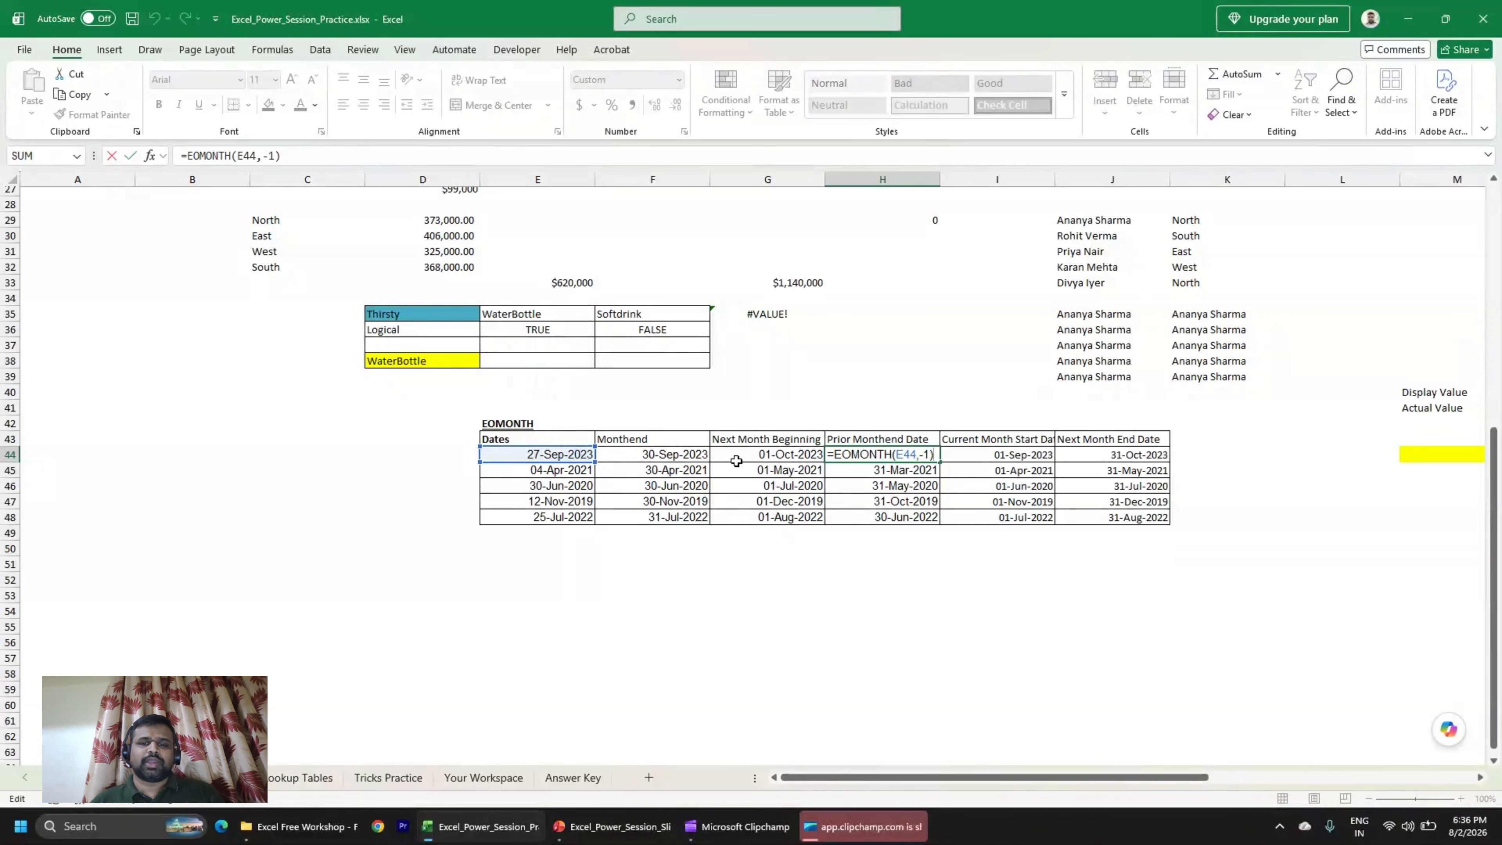
pyautogui.press('Escape')
pyautogui.press('F2')
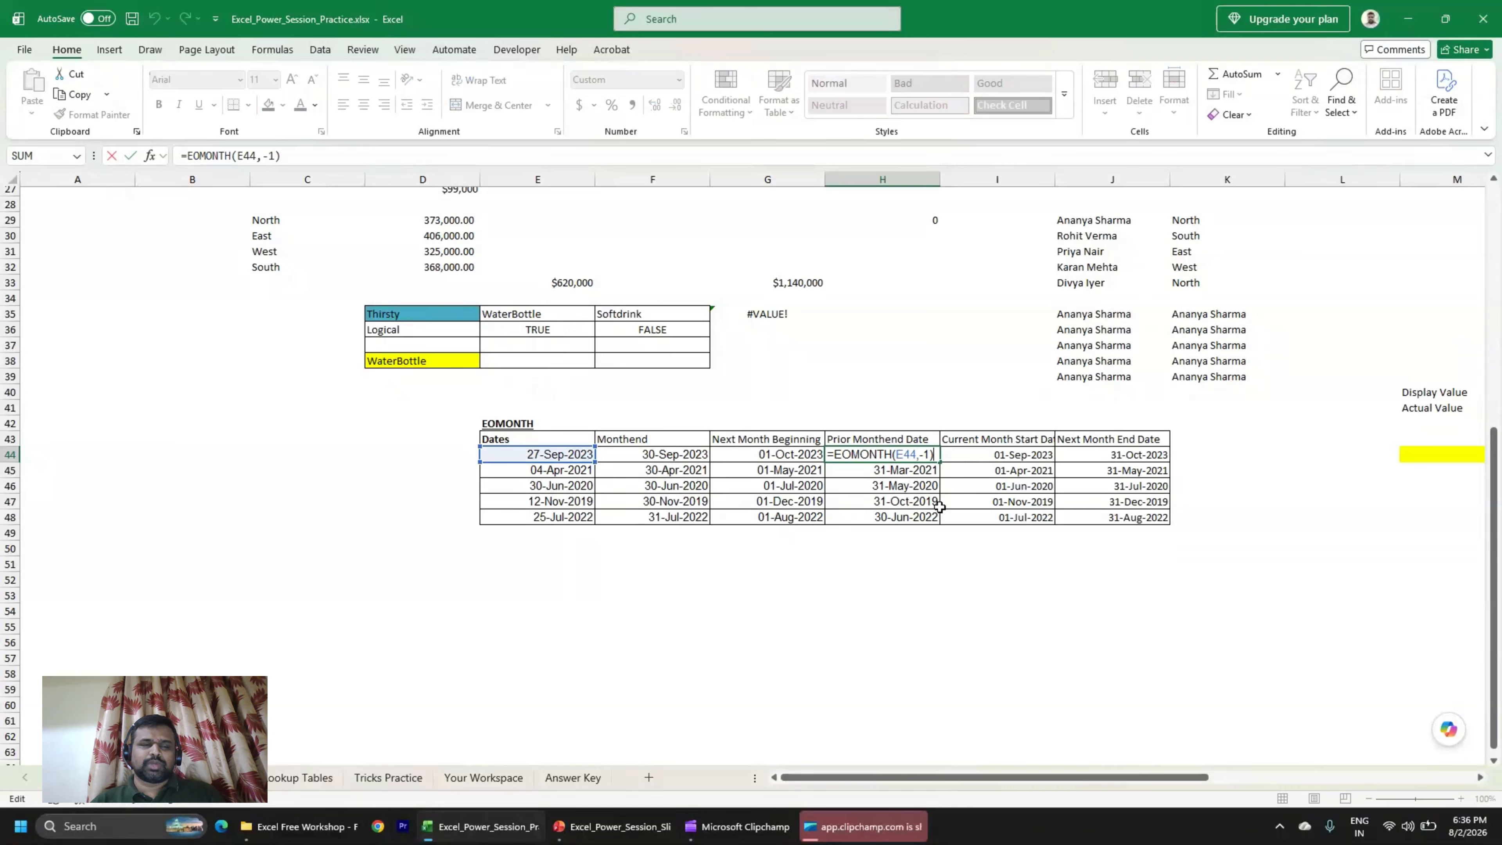
pyautogui.doubleClick(273, 155)
pyautogui.moveTo(275, 156); pyautogui.dragTo(262, 156)
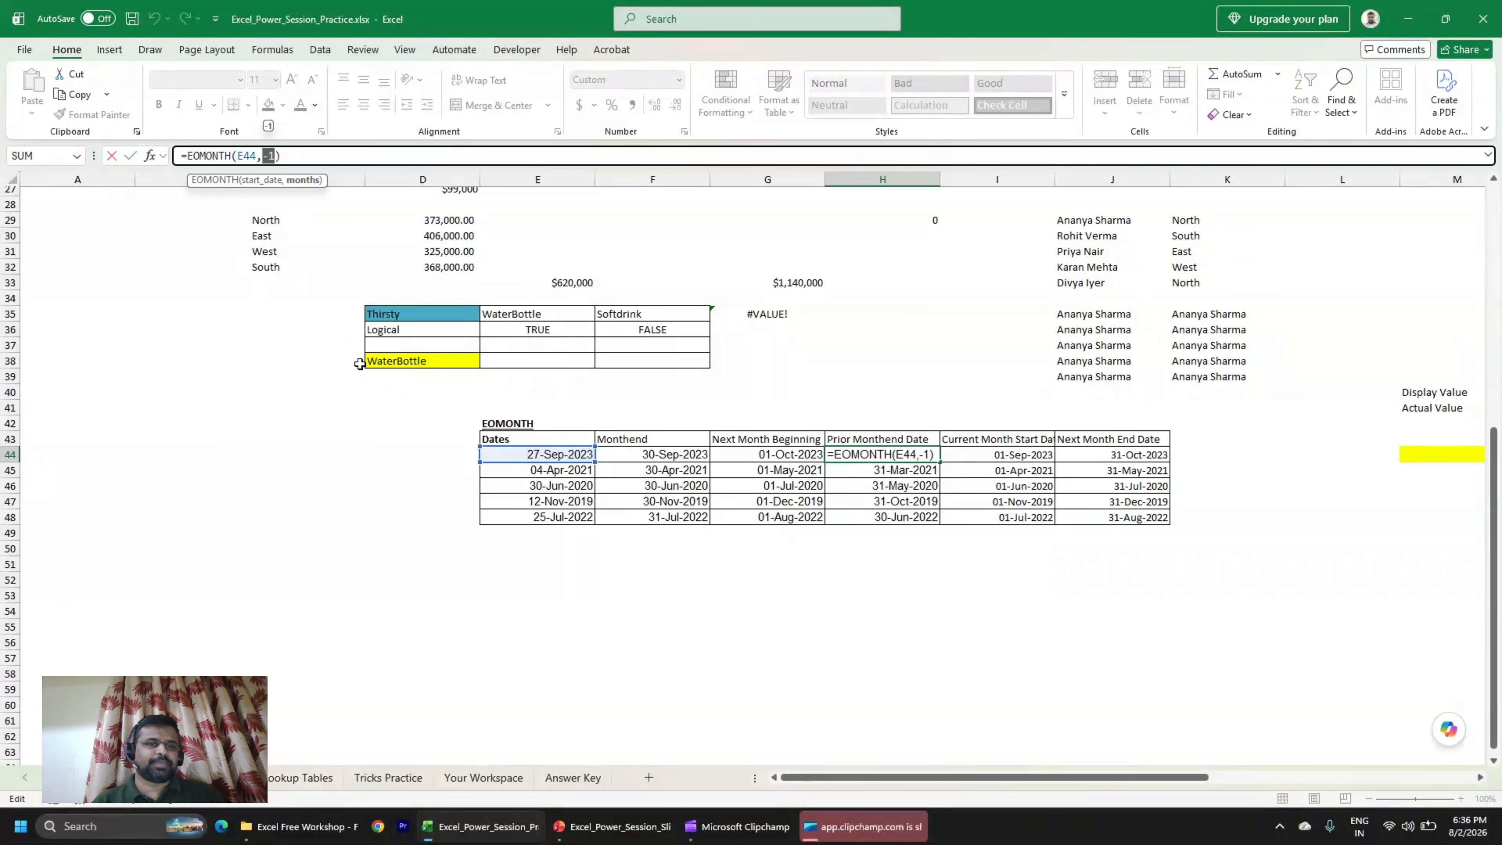
# Review the Prior Monthend Date formulas in the rows below H44, down to H47.
pyautogui.press('Return')
pyautogui.press('Down')
pyautogui.press('Down')
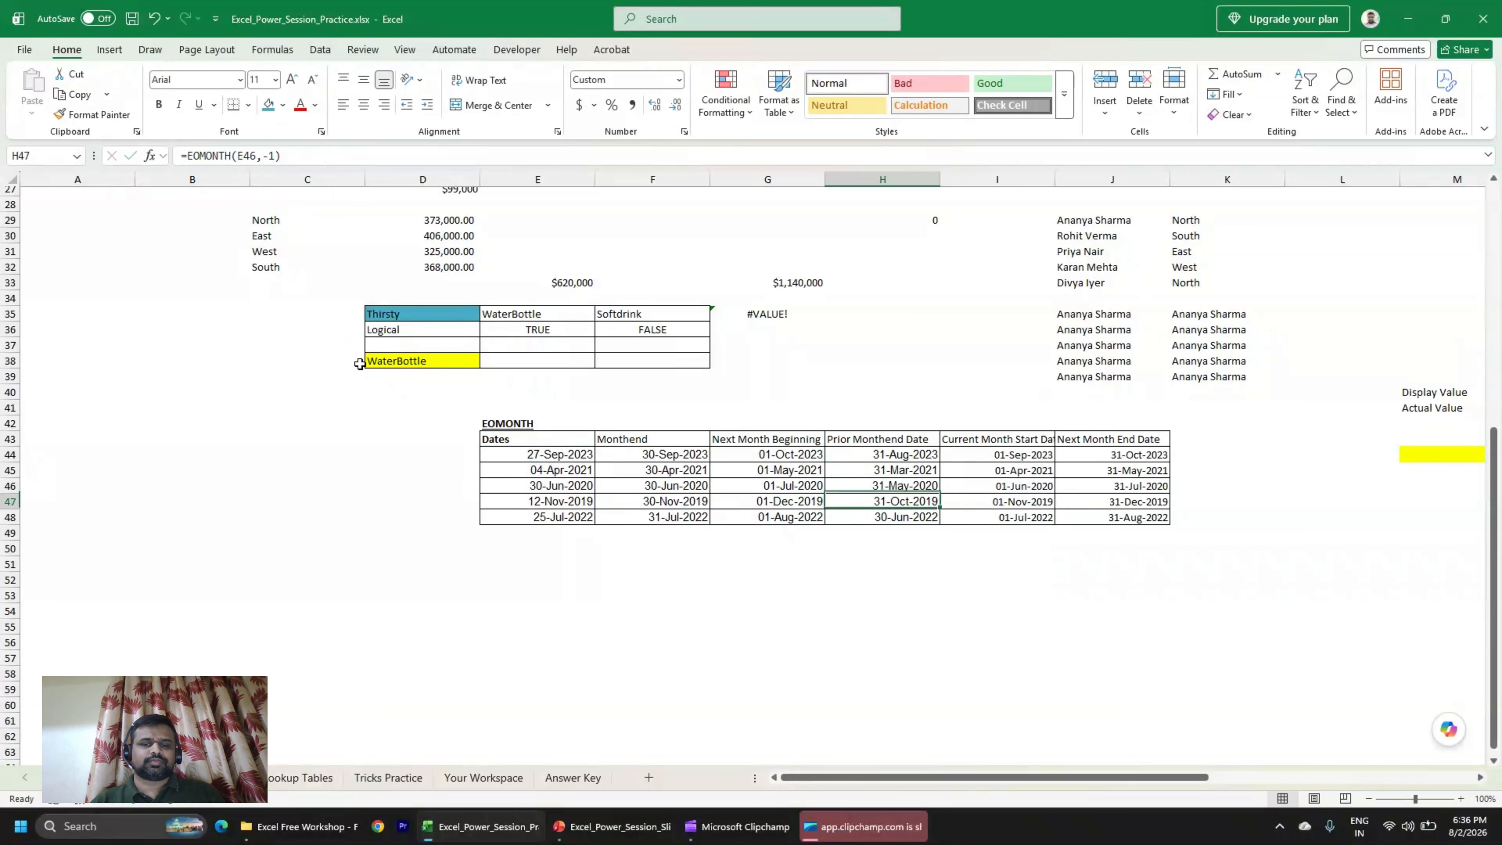
pyautogui.press('Up')
pyautogui.press('Up')
pyautogui.press('Up')
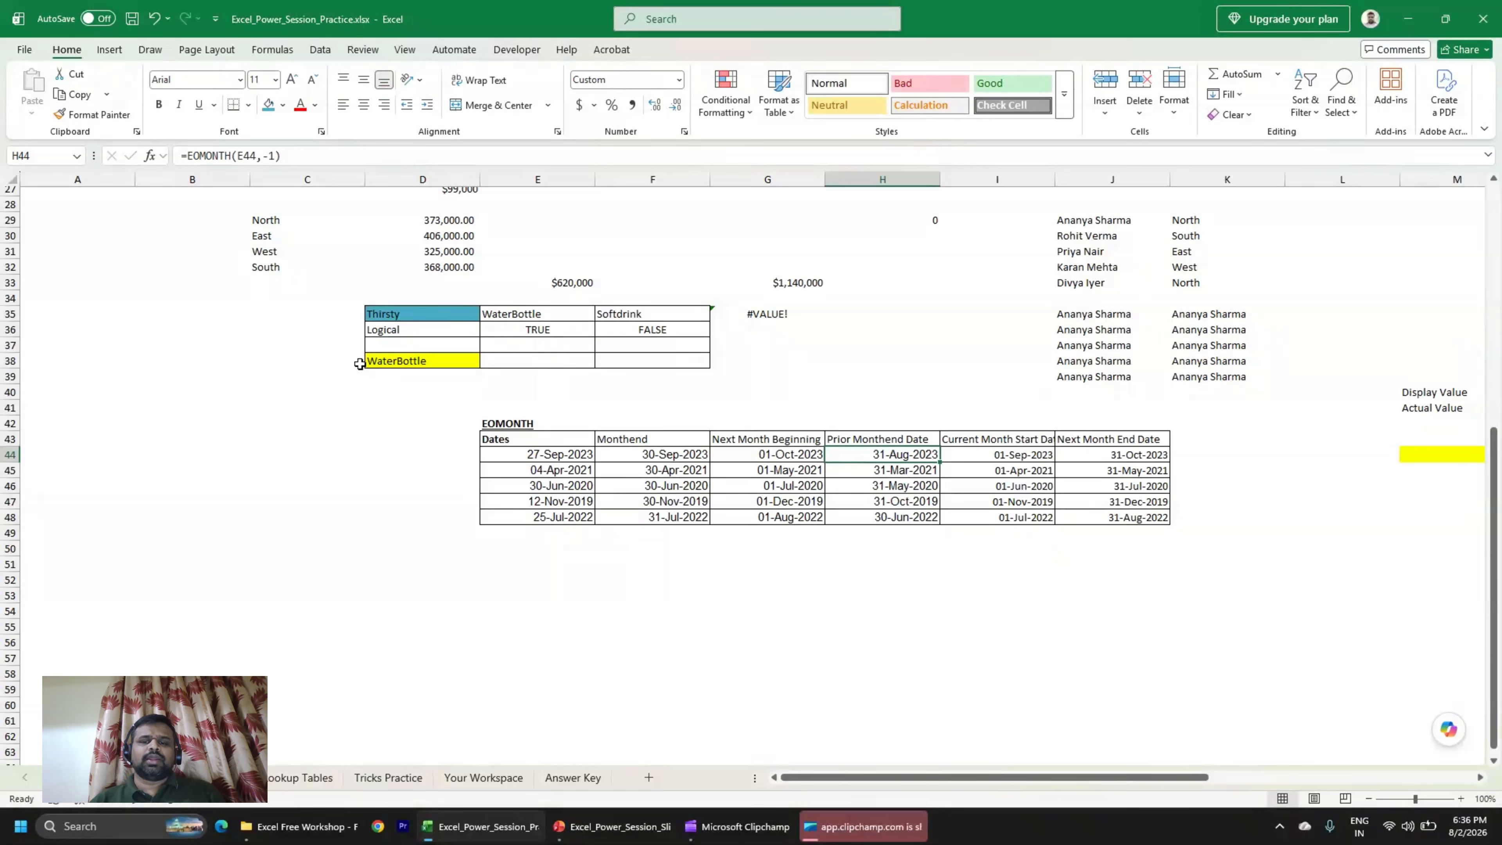
# Examine how the Current Month Start Date formula in I44 relates to the date in E44 and the prior month end in H44.
pyautogui.press('Right')
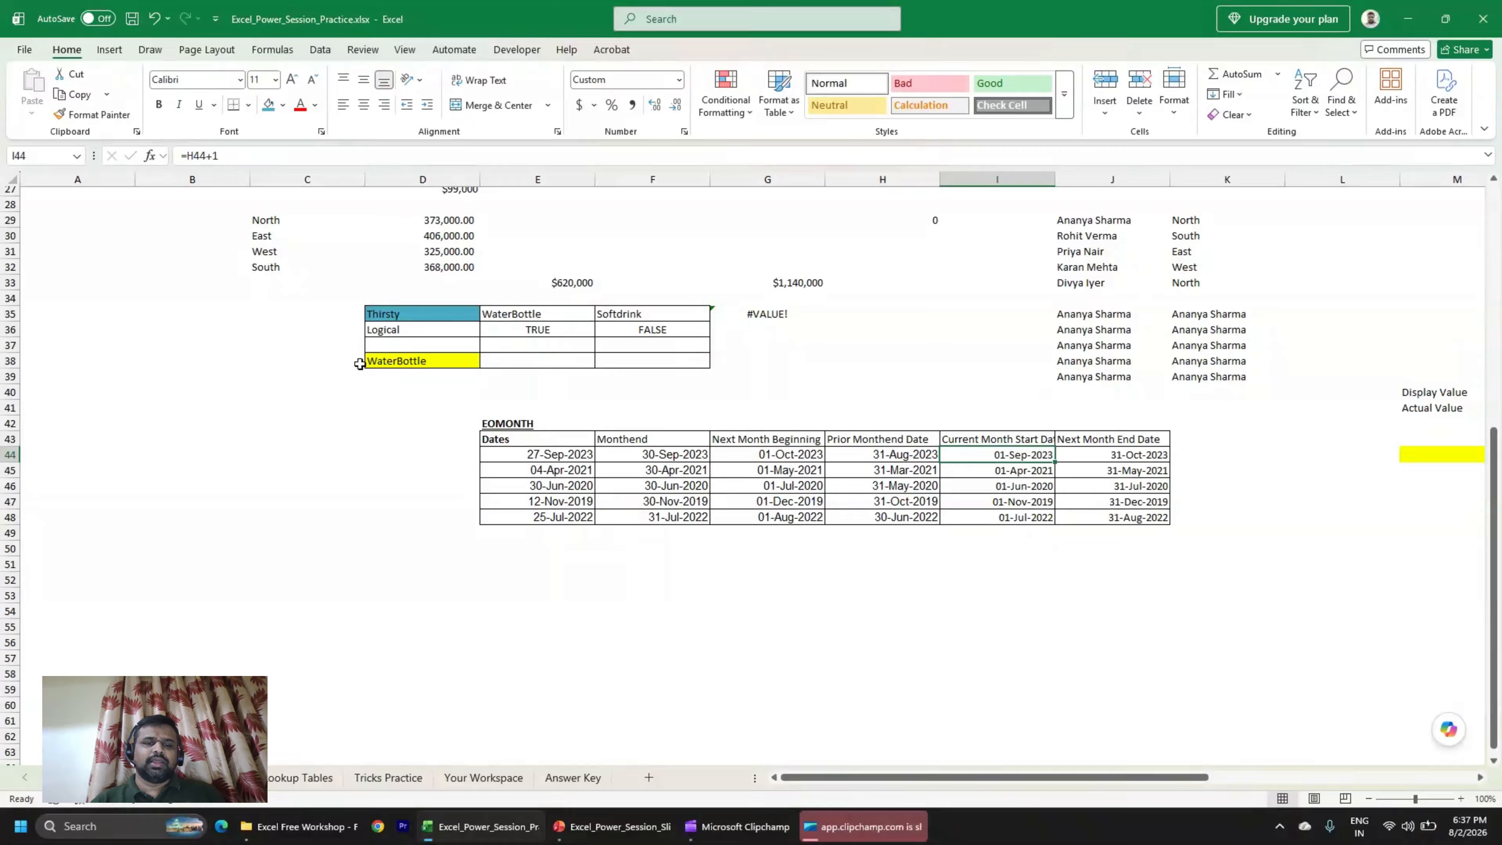
pyautogui.press('Left')
pyautogui.press('Left')
pyautogui.press('Left')
pyautogui.press('Left')
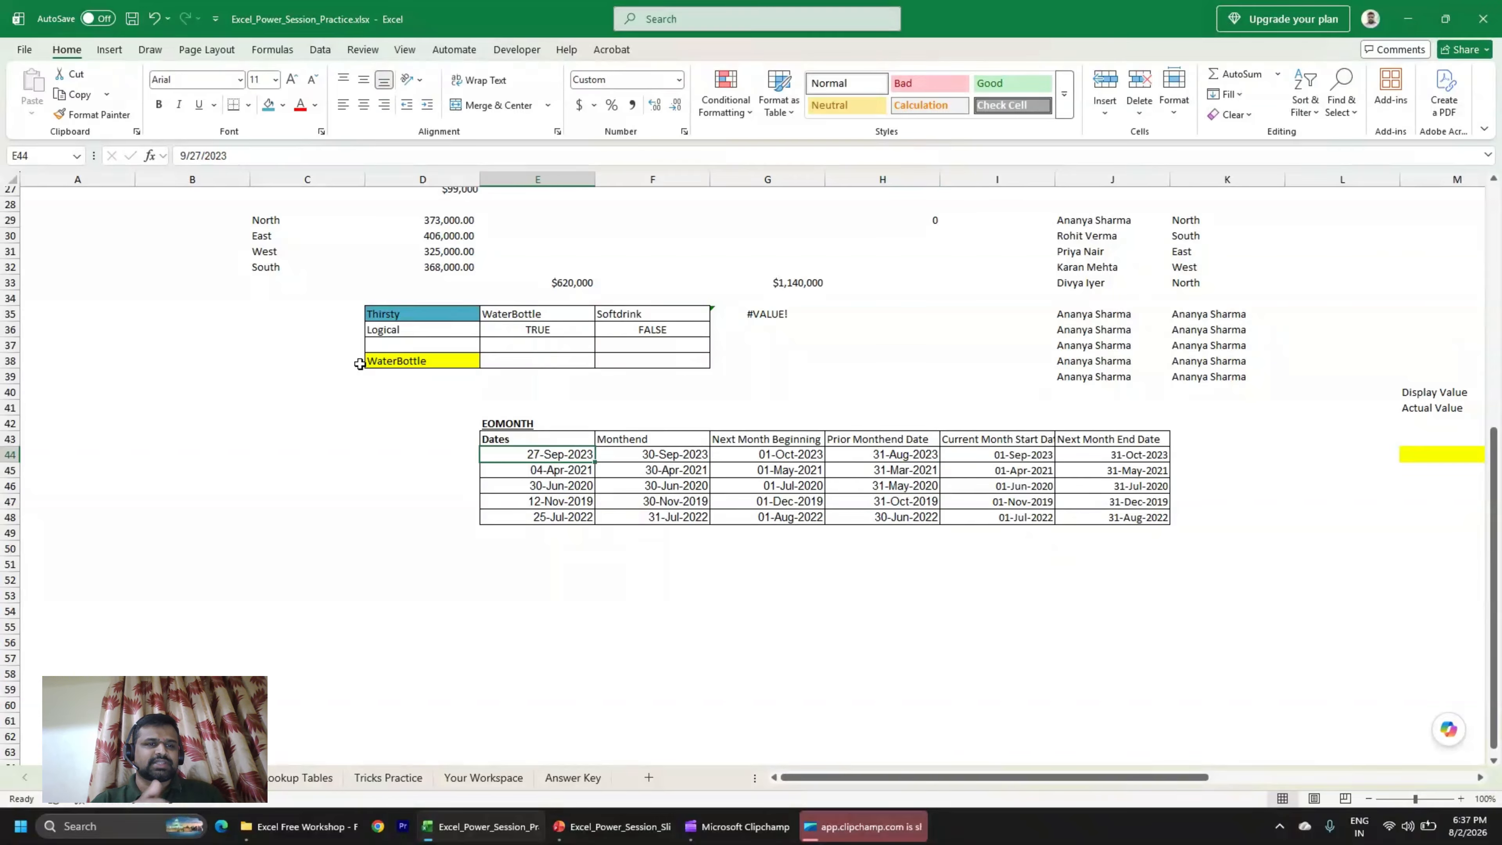
pyautogui.press('Right')
pyautogui.press('Right')
pyautogui.press('Right')
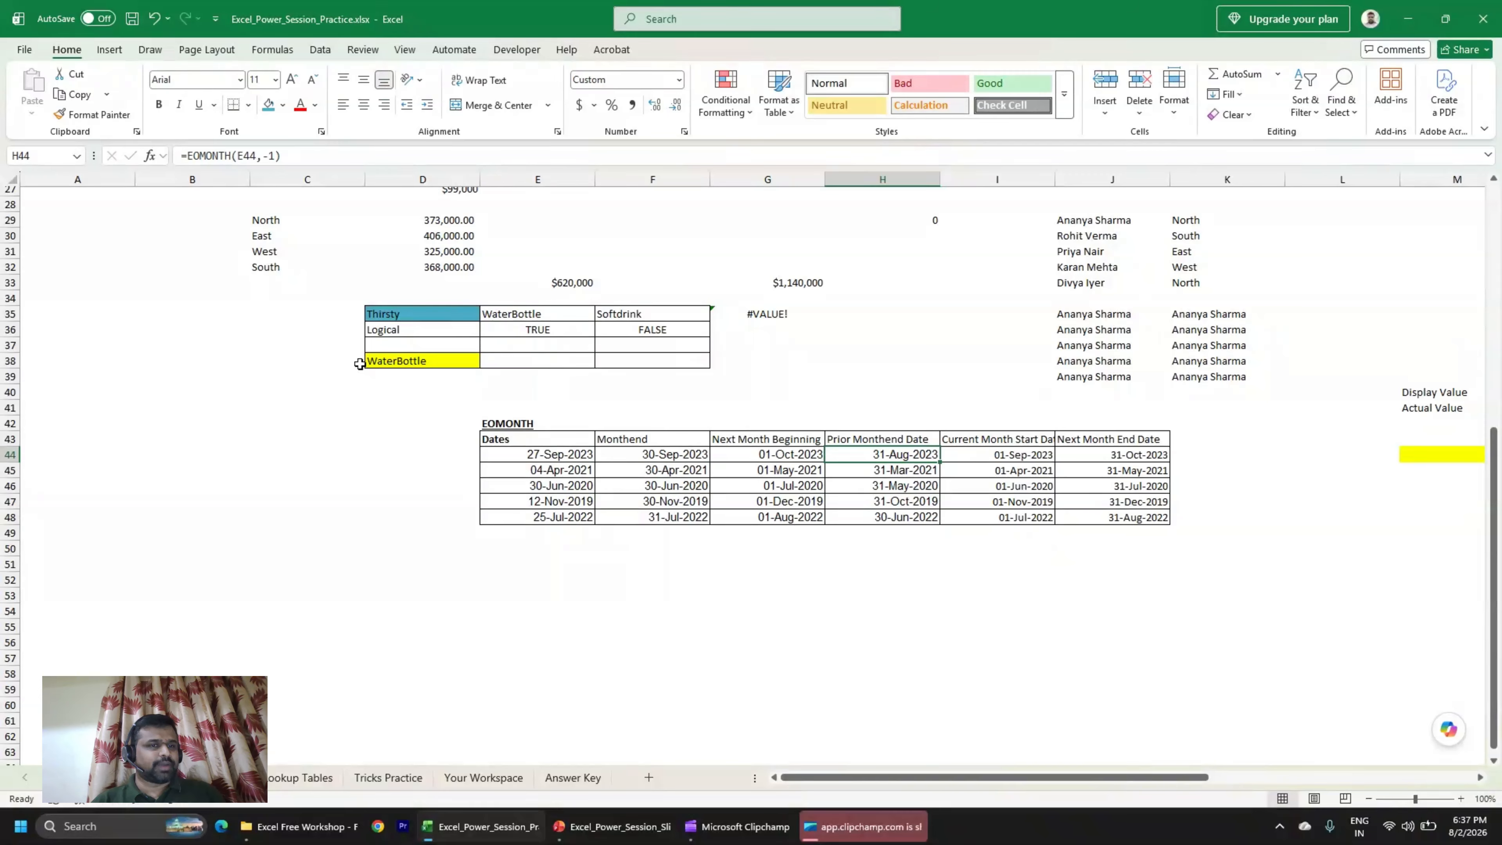
pyautogui.press('Right')
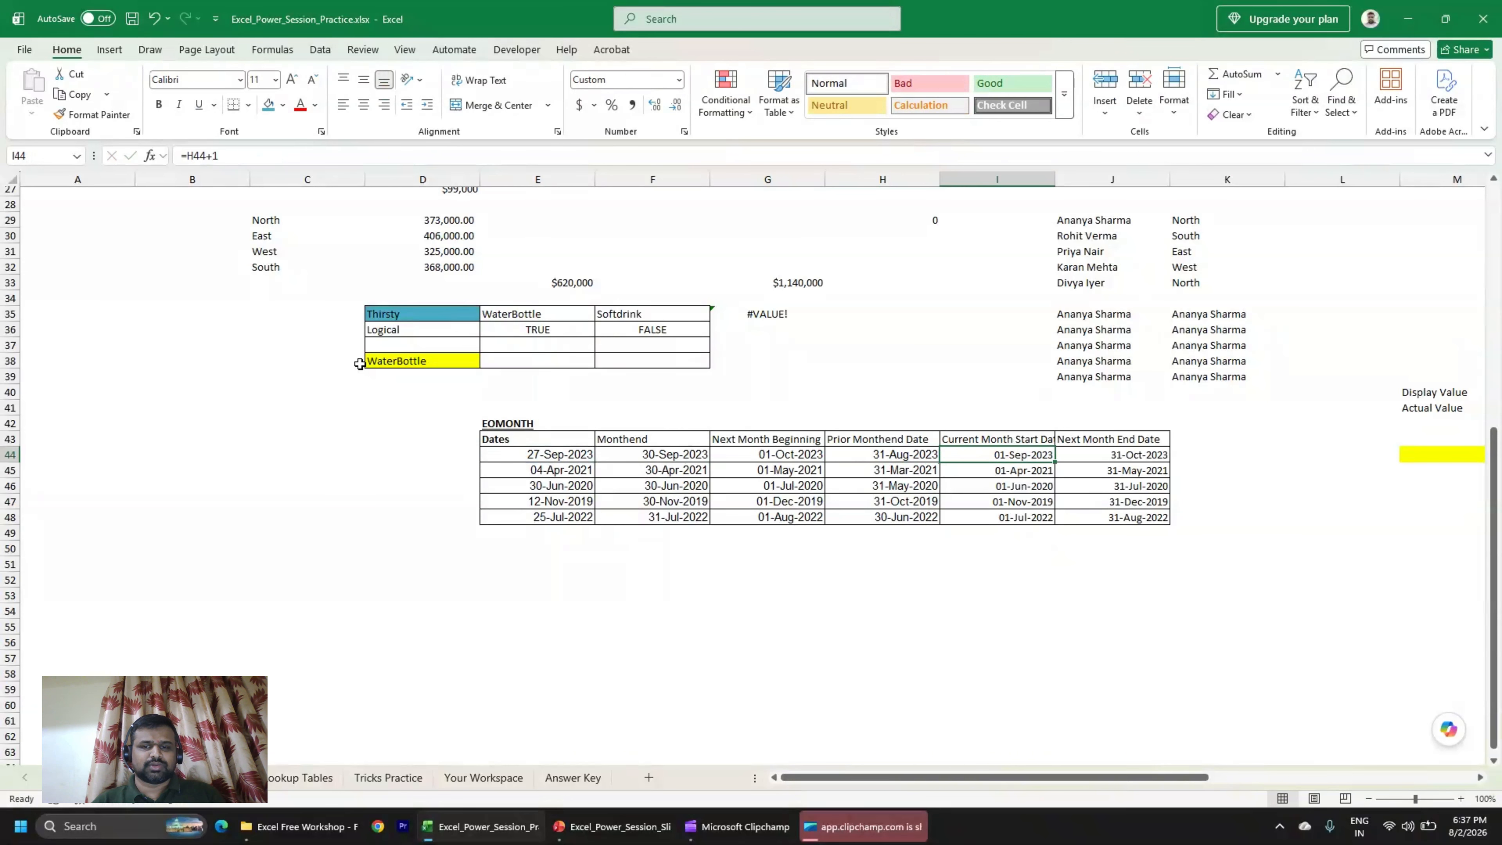
pyautogui.press('F2')
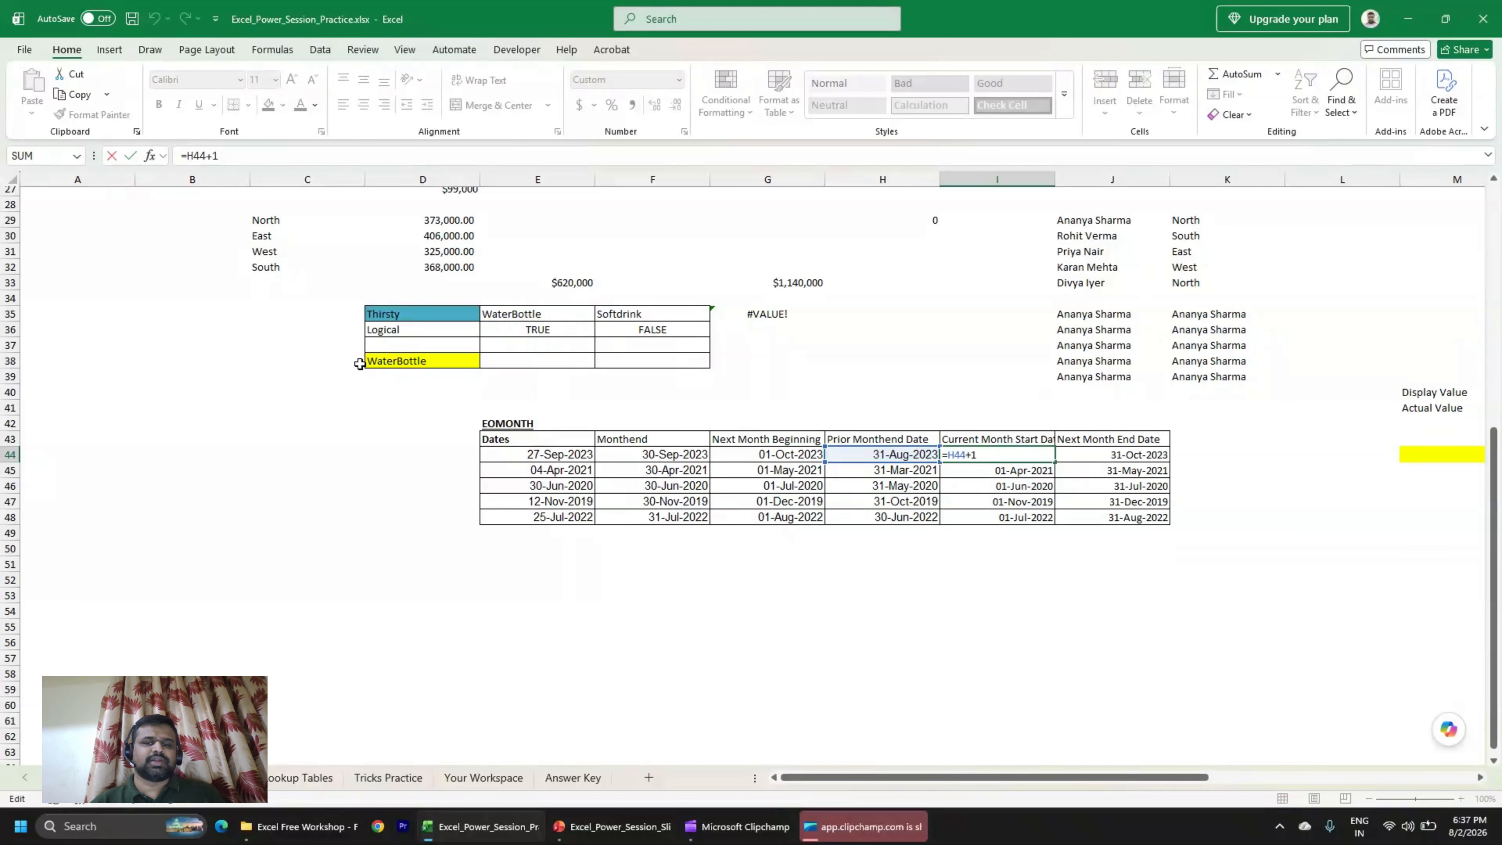
pyautogui.press('Return')
pyautogui.write('1')
pyautogui.press('Return')
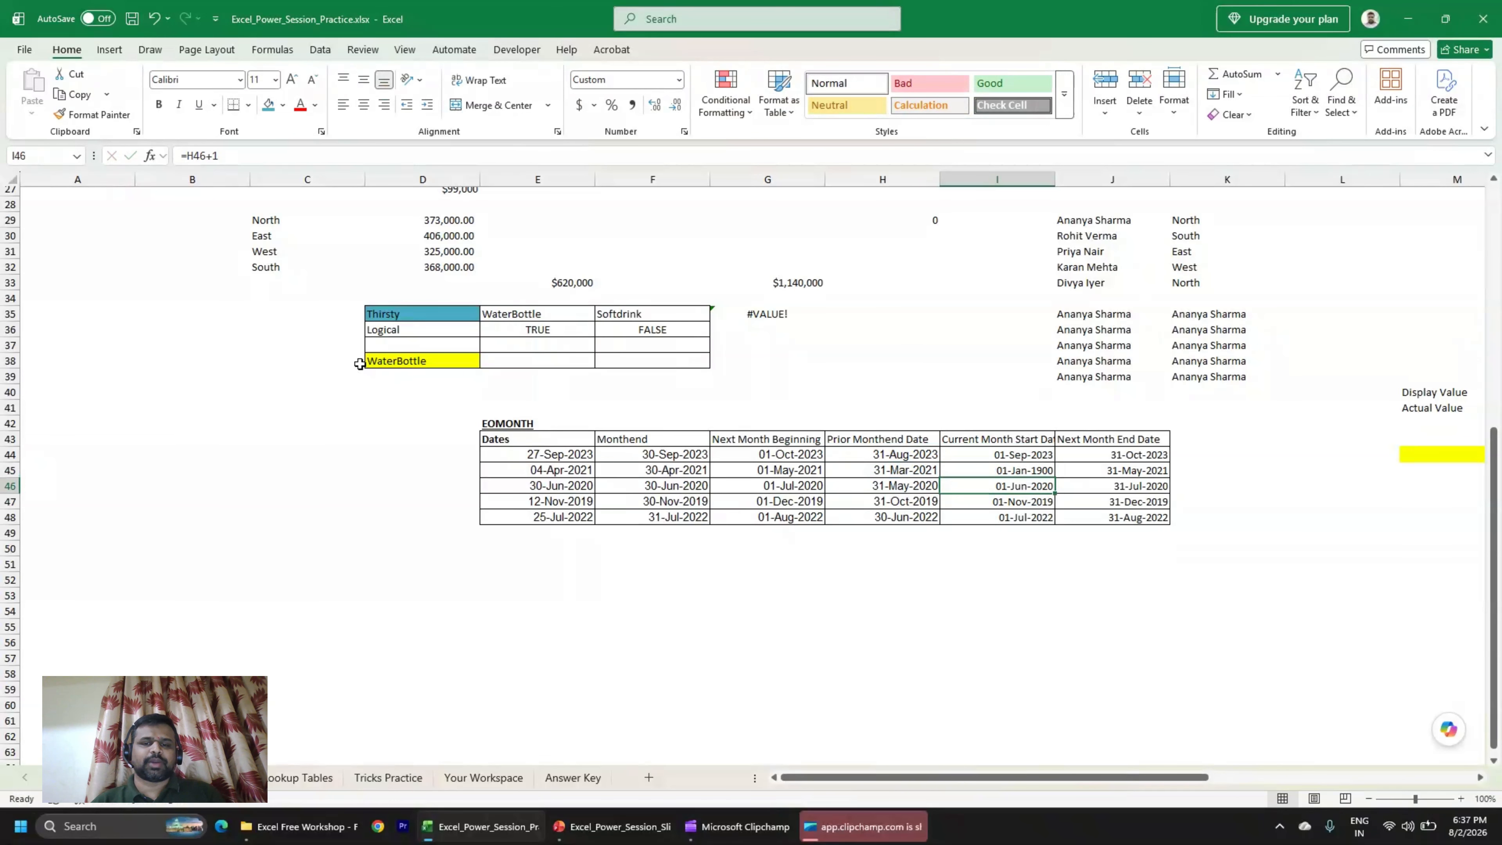
pyautogui.write('1')
pyautogui.press('Return')
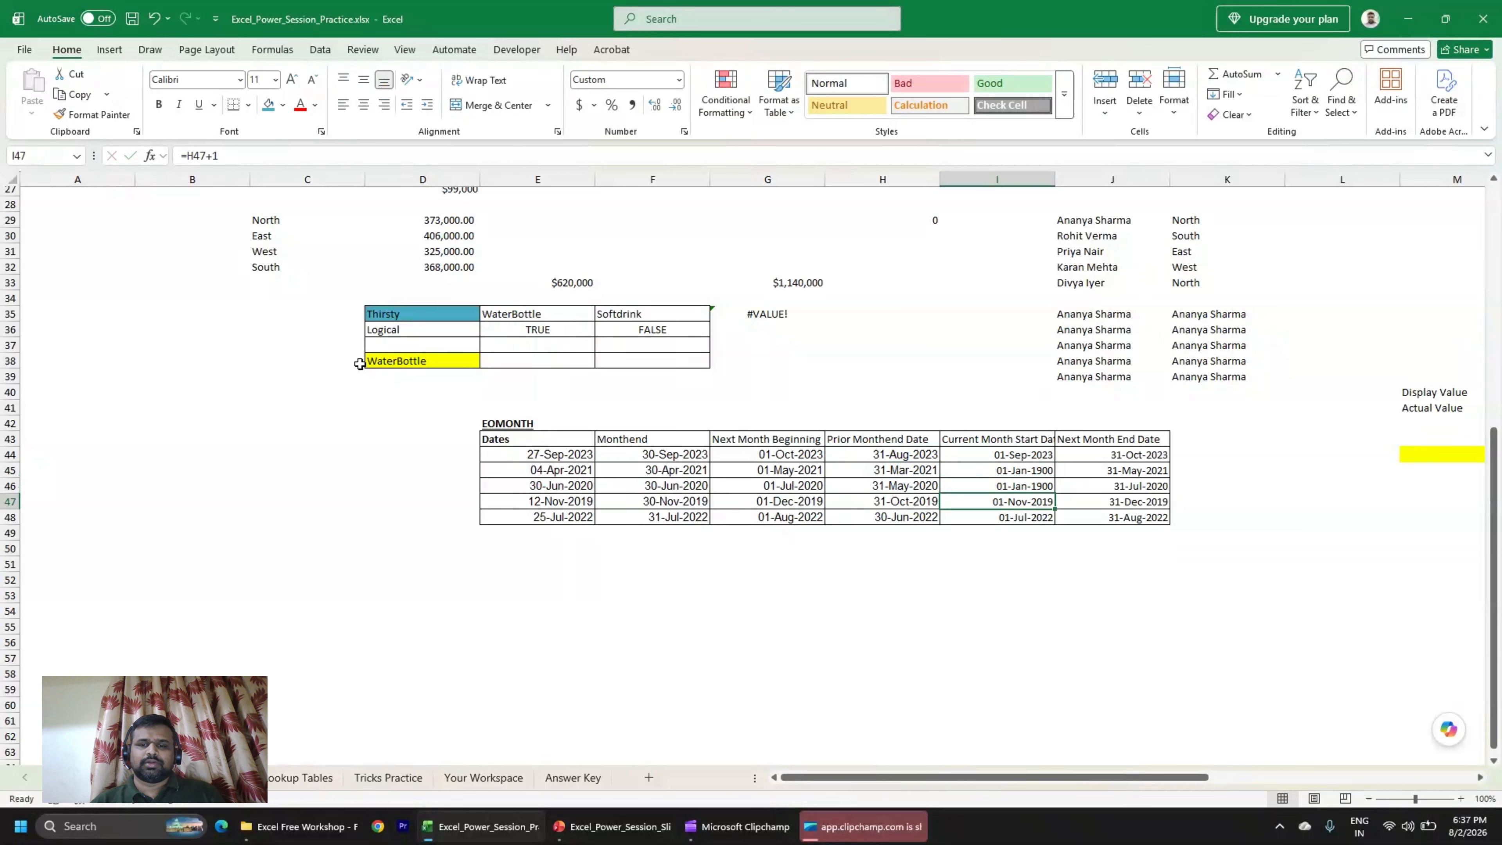
pyautogui.hotkey('ctrl', 'z')
pyautogui.hotkey('ctrl', 'z')
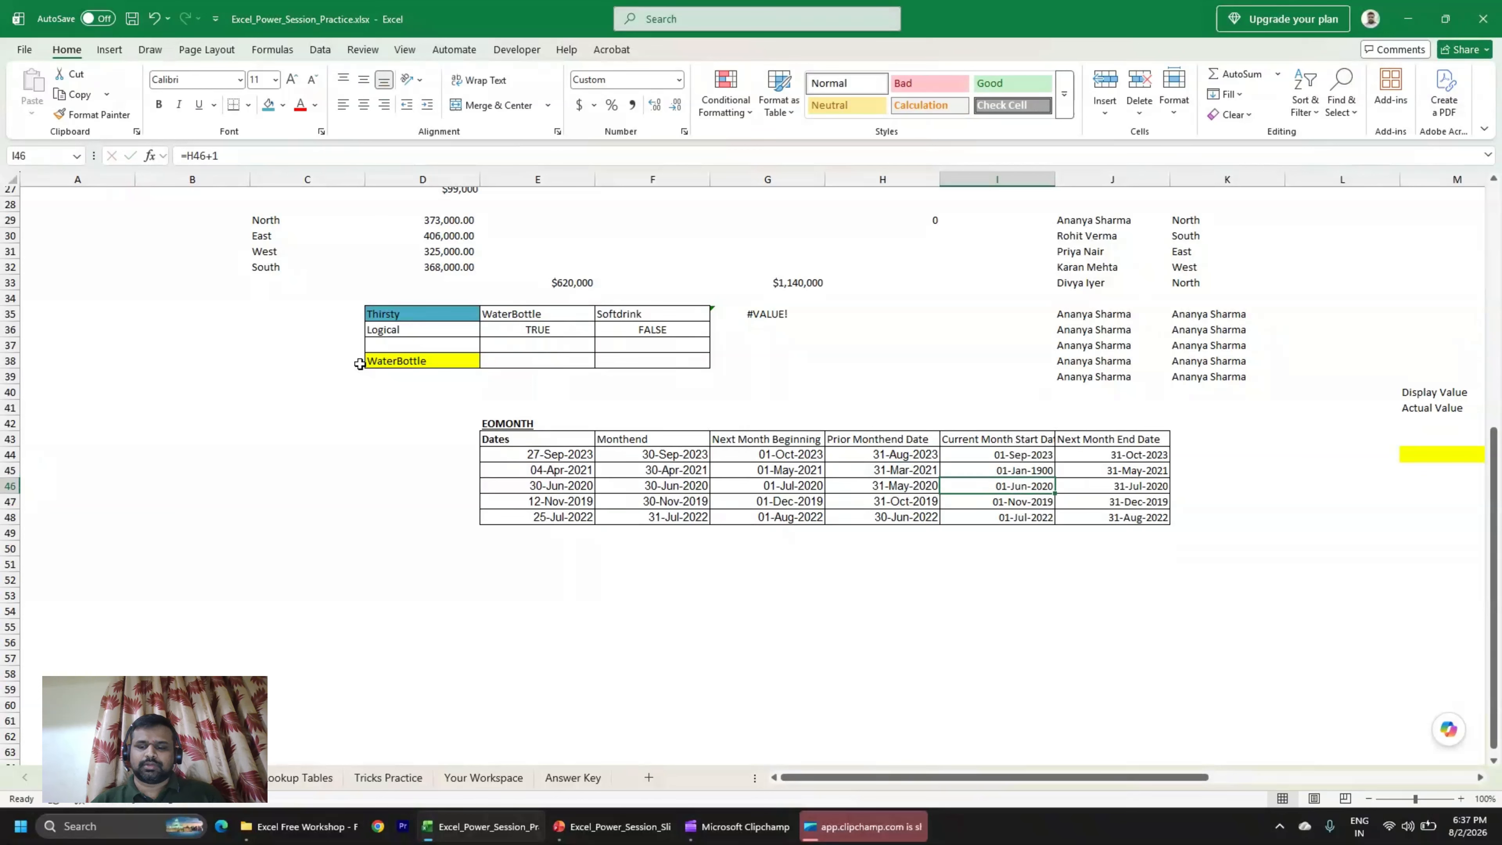
pyautogui.hotkey('ctrl', 'z')
pyautogui.press('Up')
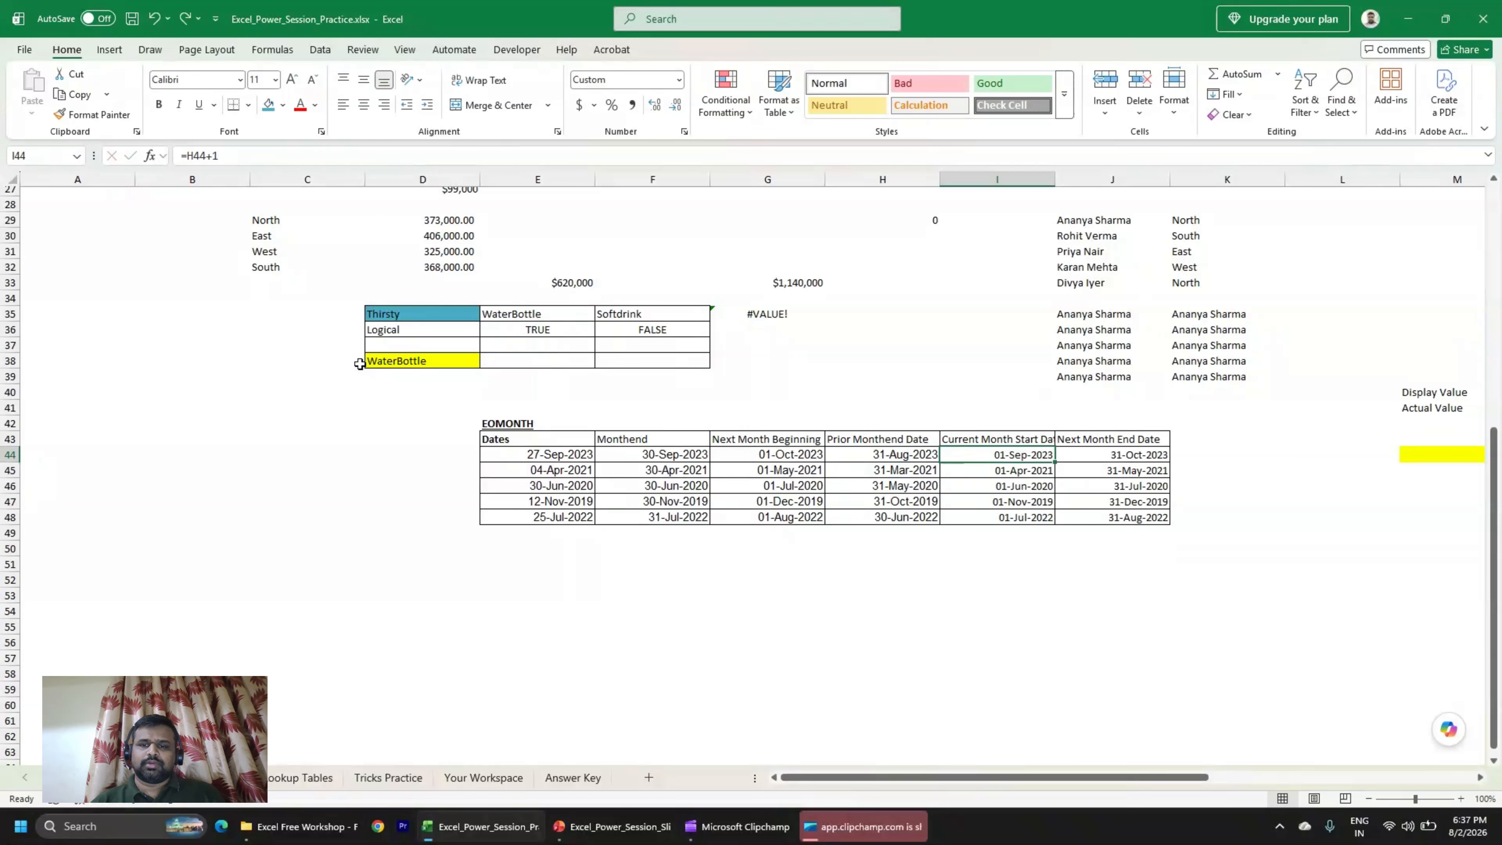
# Compare the cell references in the Prior Monthend Date formula in H44 and the Current Month Start Date formula in I44.
pyautogui.press('Left')
pyautogui.press('F2')
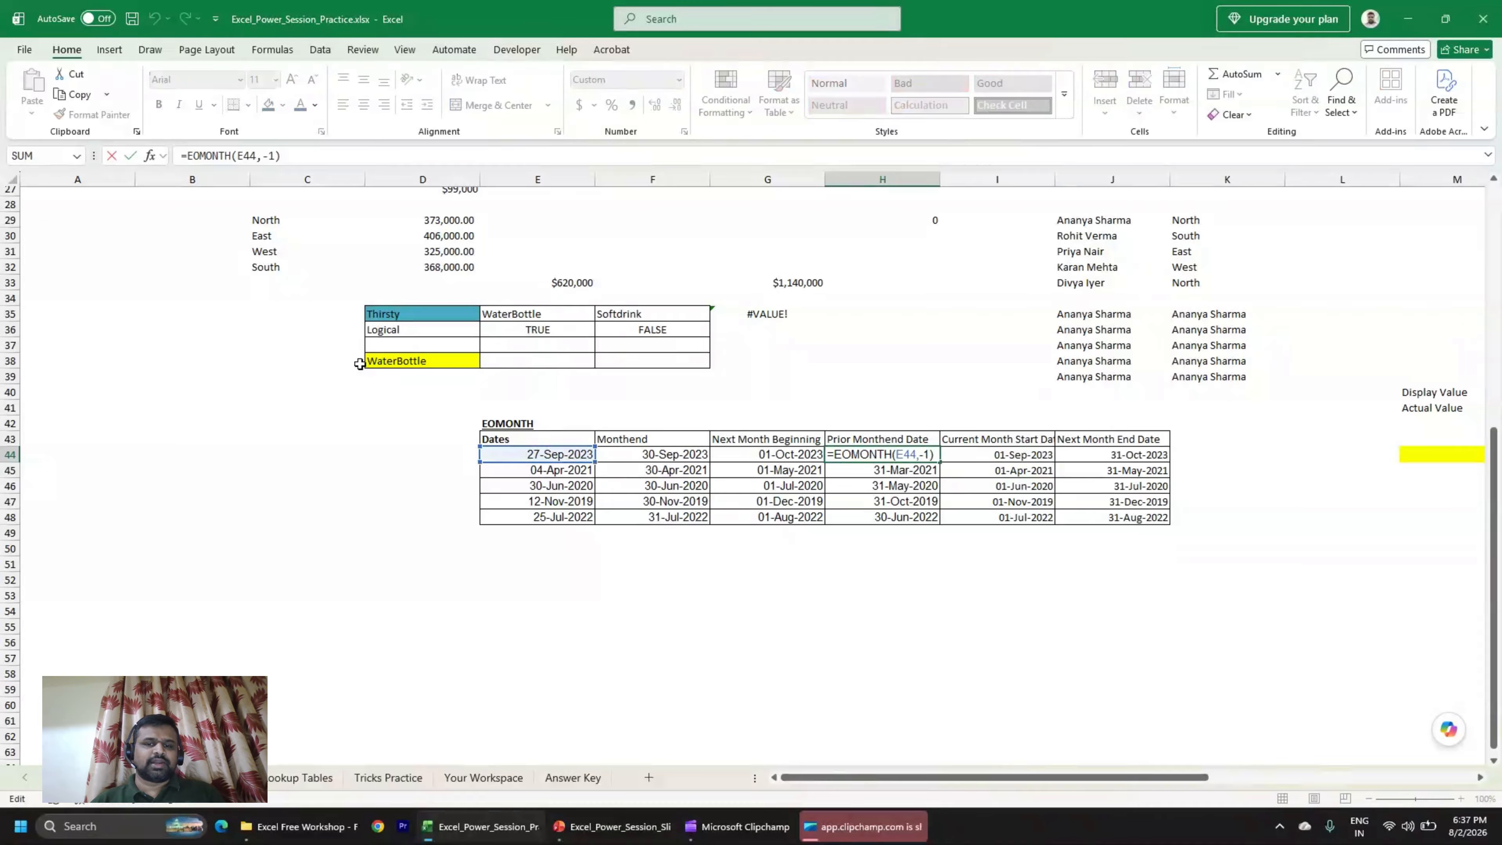
pyautogui.press('Escape')
pyautogui.press('Right')
pyautogui.press('F2')
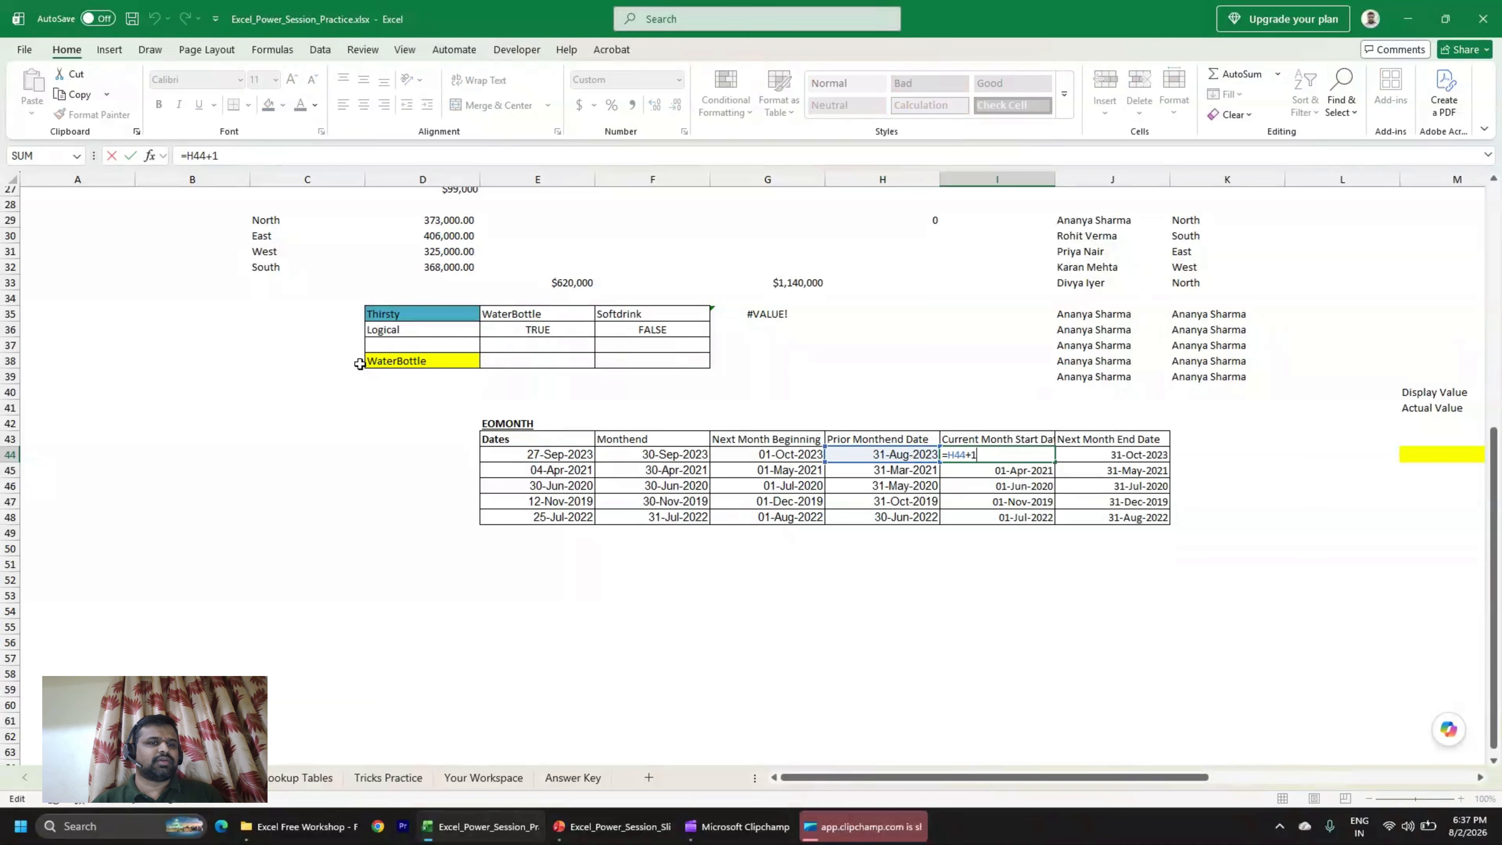
pyautogui.press('Escape')
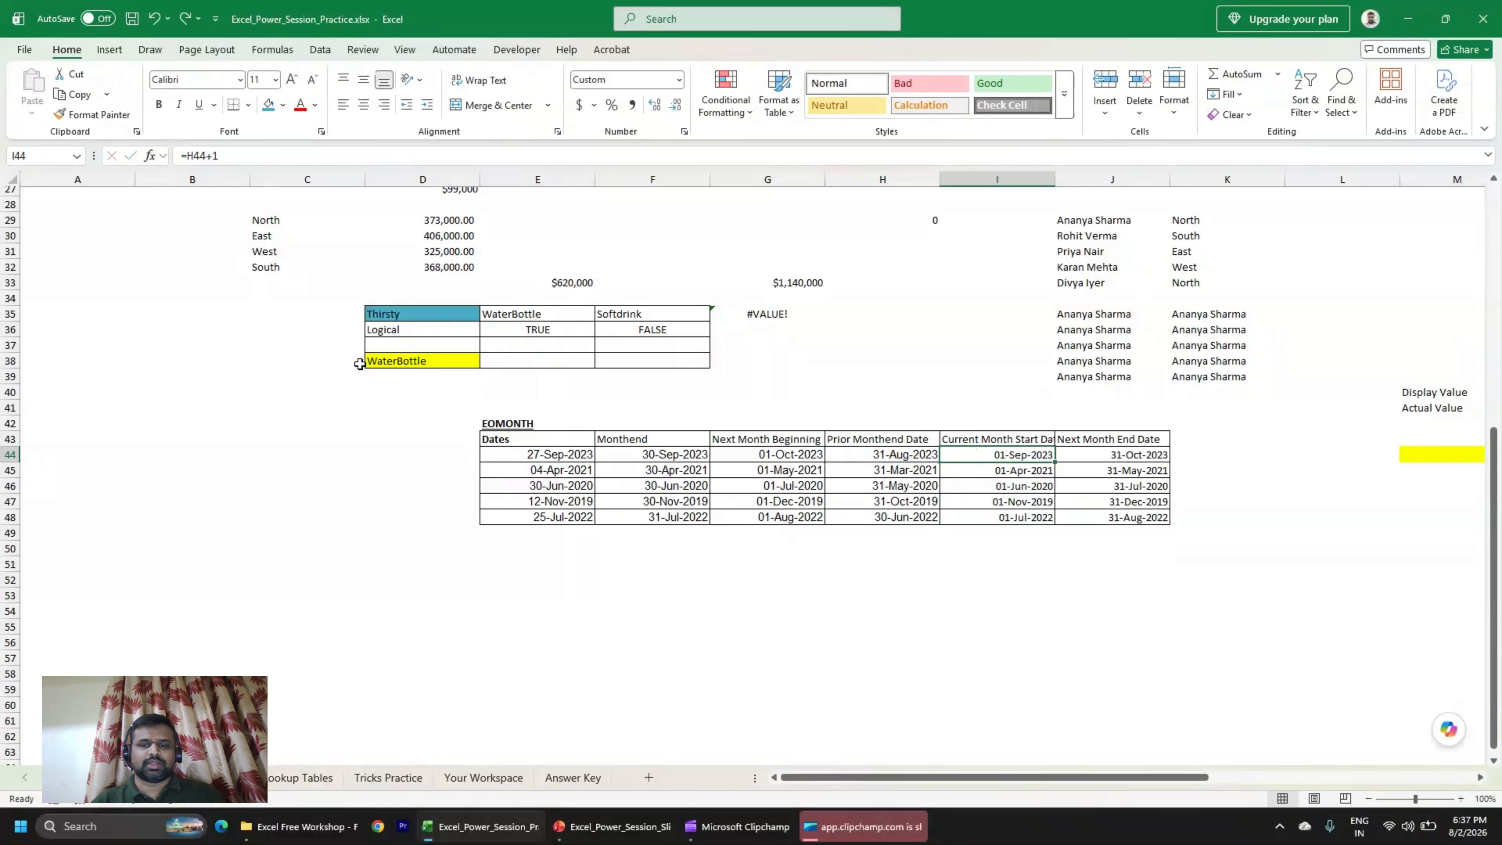
# Clear the formulas in the Current Month Start Date column, I44:I48.
pyautogui.hotkey('ctrl', 'shift', 'Down')
pyautogui.press('Delete')
pyautogui.press('Down')
pyautogui.press('Up')
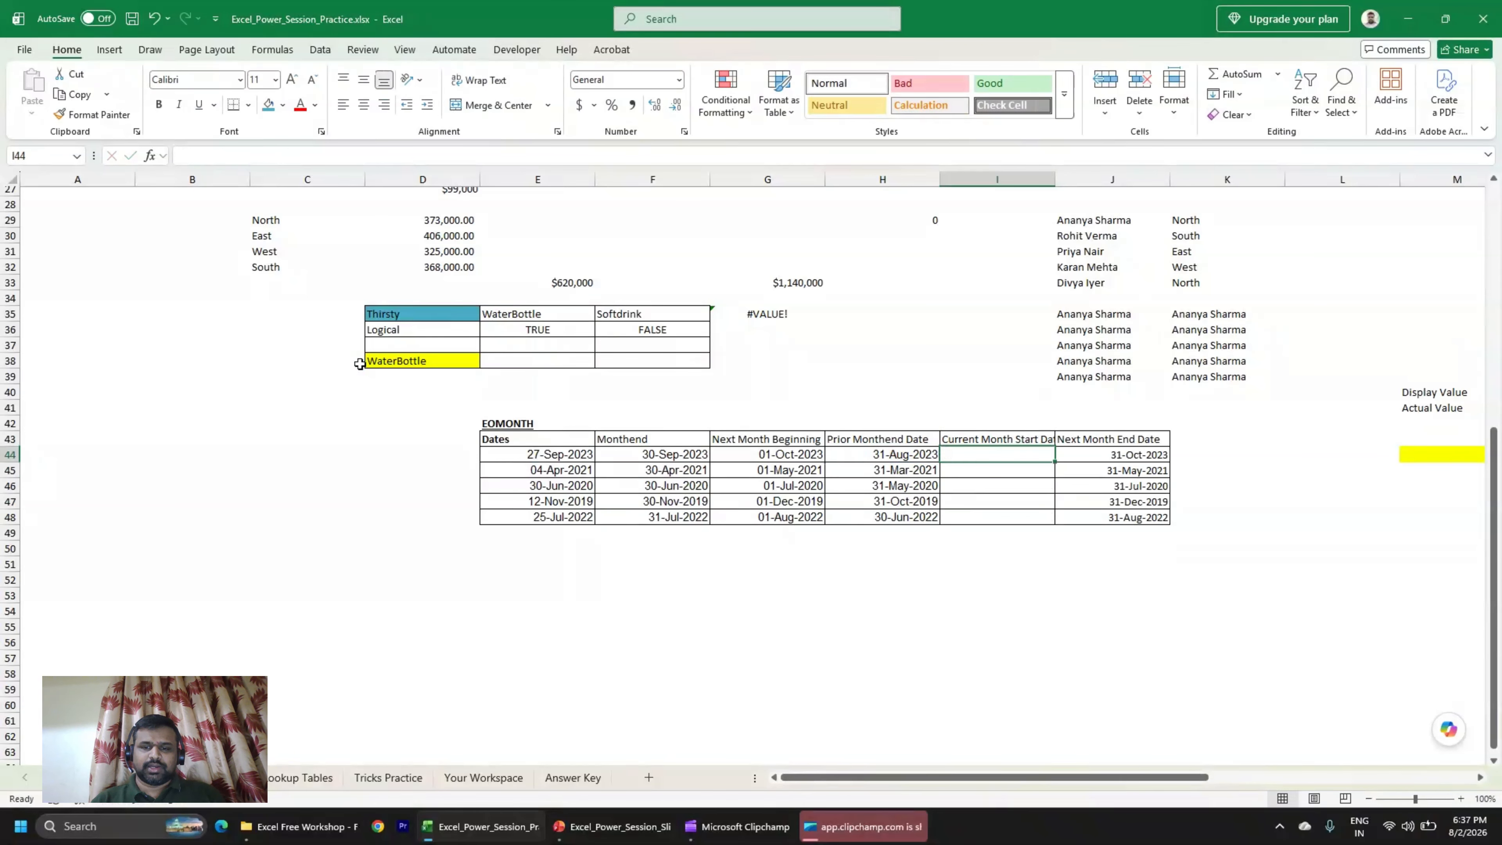
# Enter the formula =EOMONTH(E44,-1) in the first Current Month Start Date cell, I44.
pyautogui.write('=EOMONTH(')
pyautogui.press('Left')
pyautogui.press('Left')
pyautogui.press('Left')
pyautogui.press('Left')
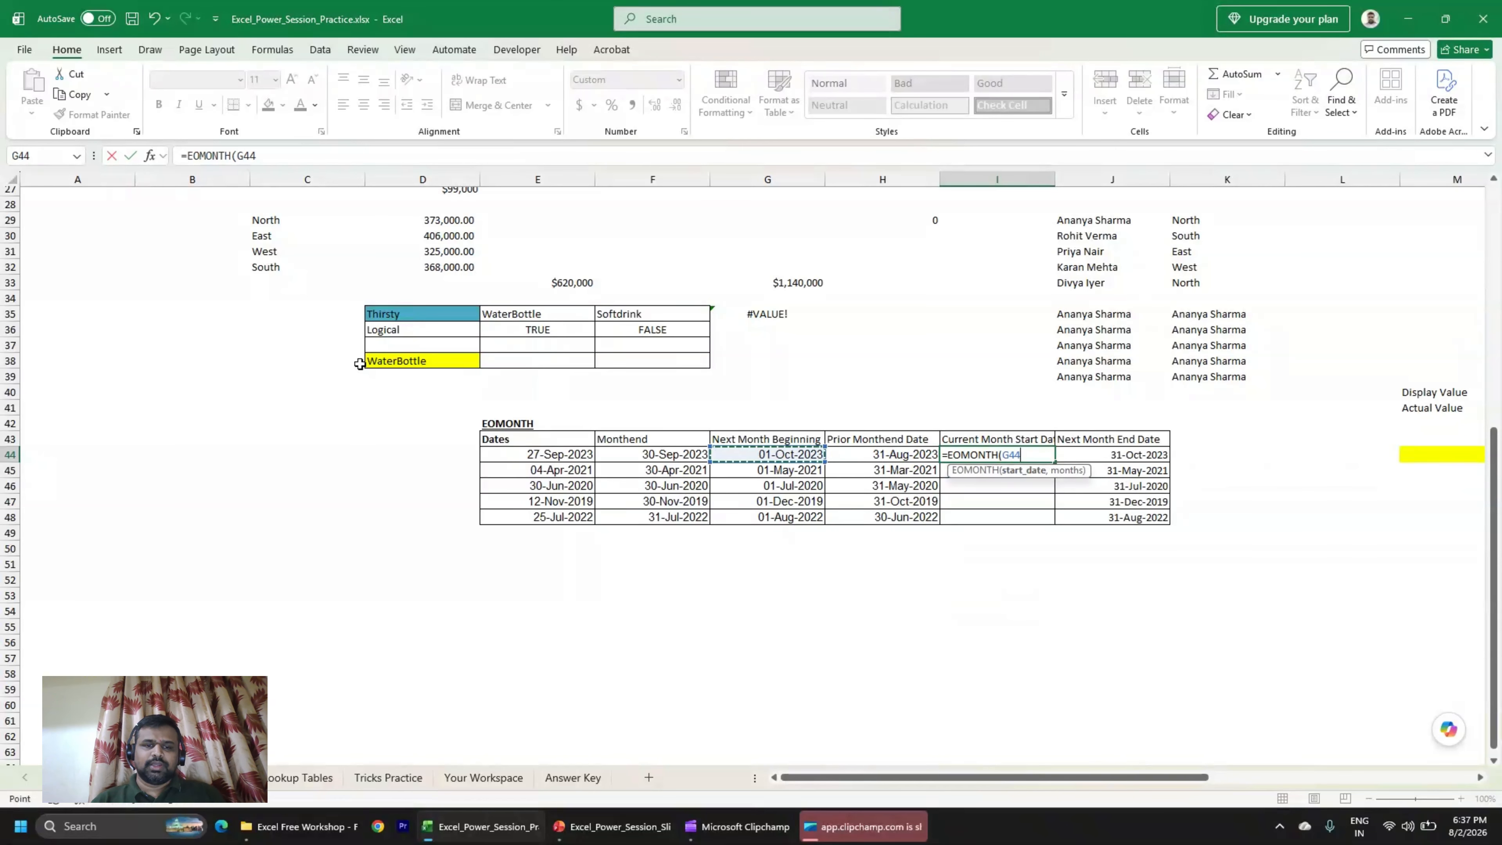
pyautogui.write(',')
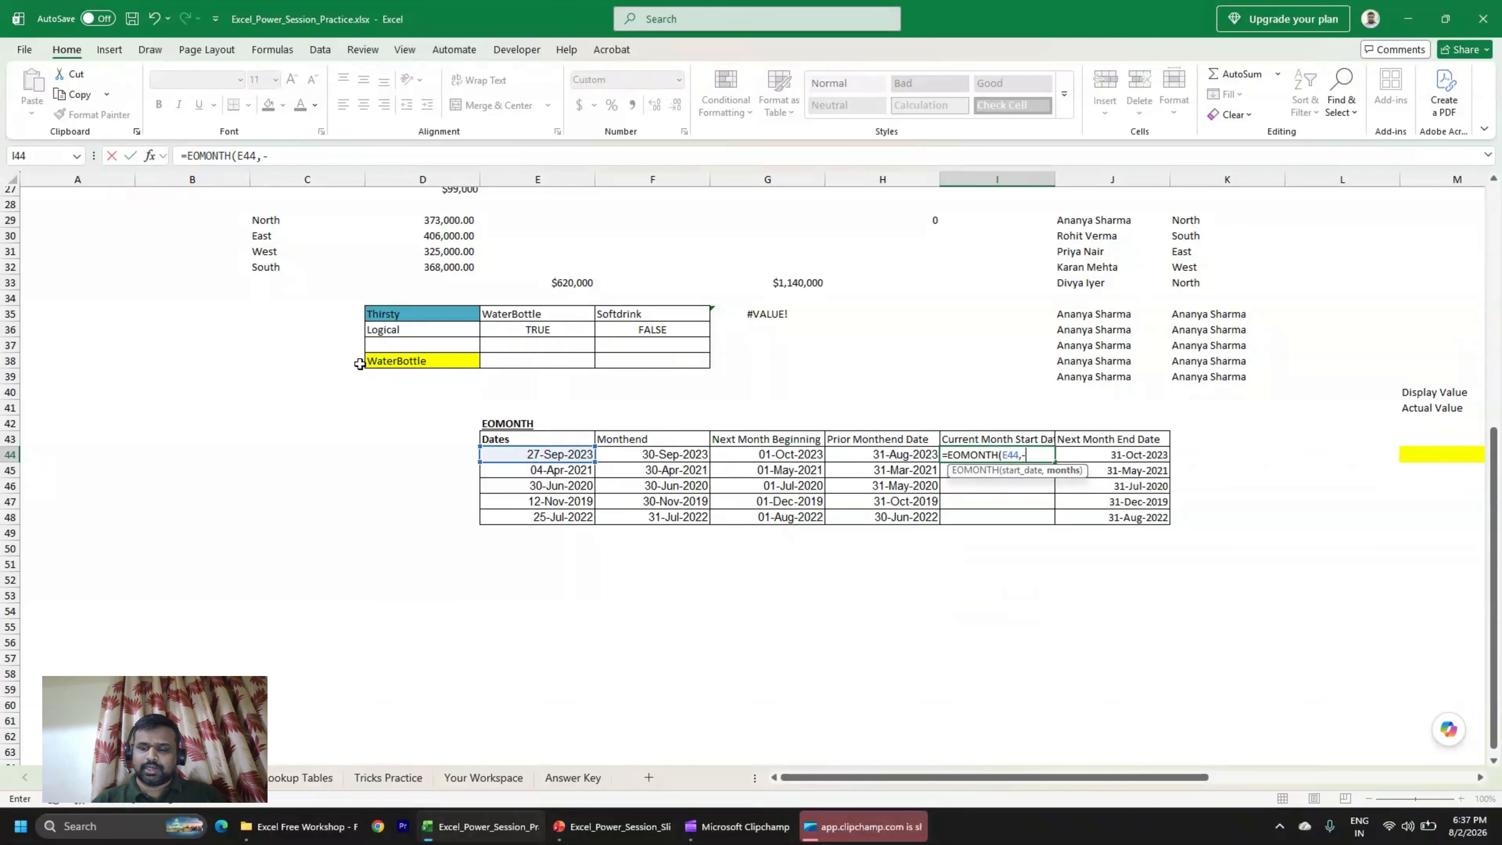
pyautogui.write('-1)')
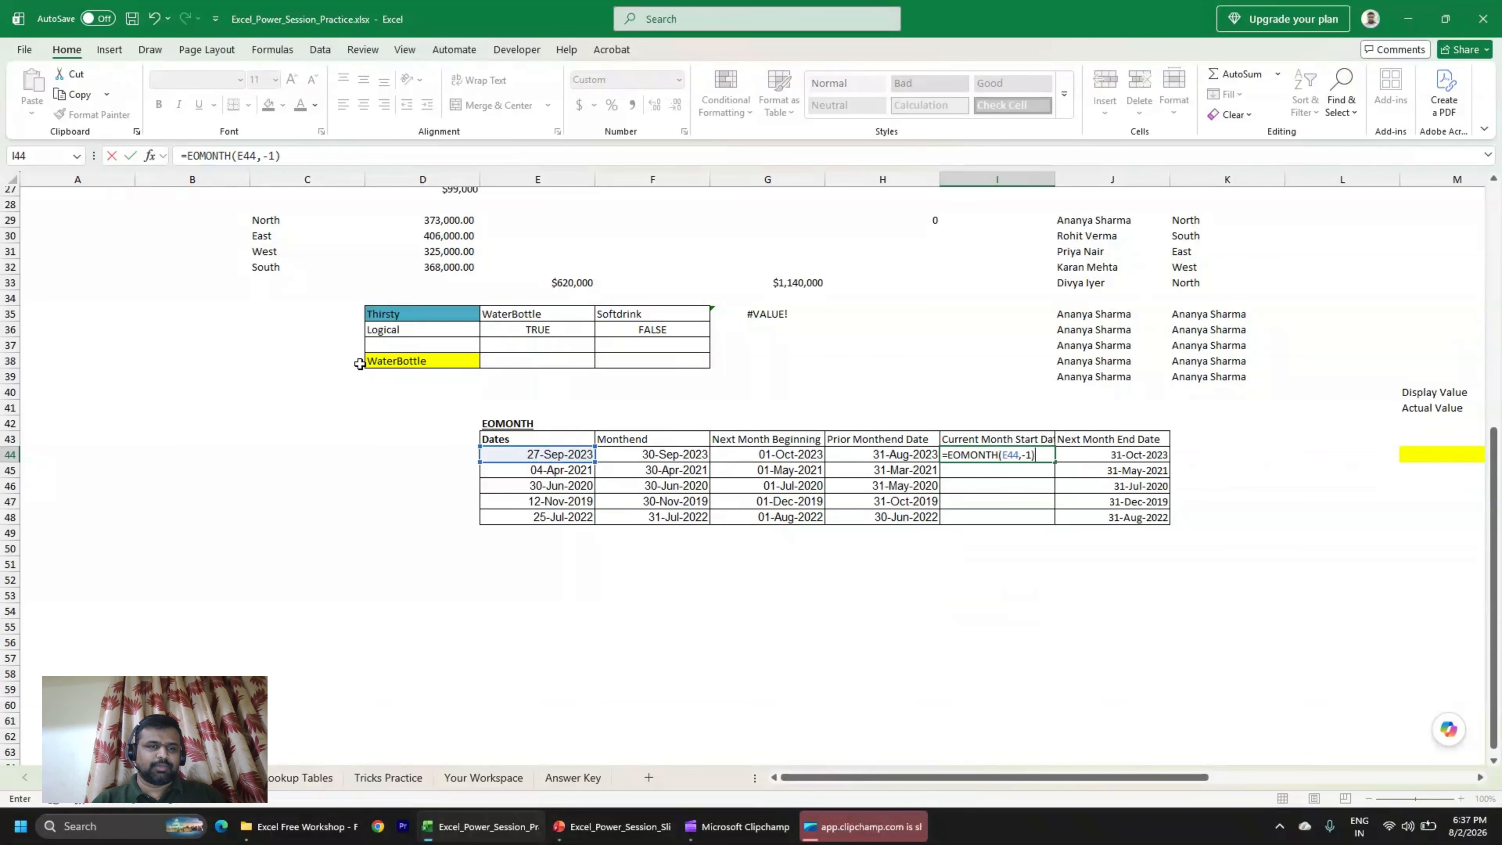
pyautogui.press('Return')
pyautogui.press('Up')
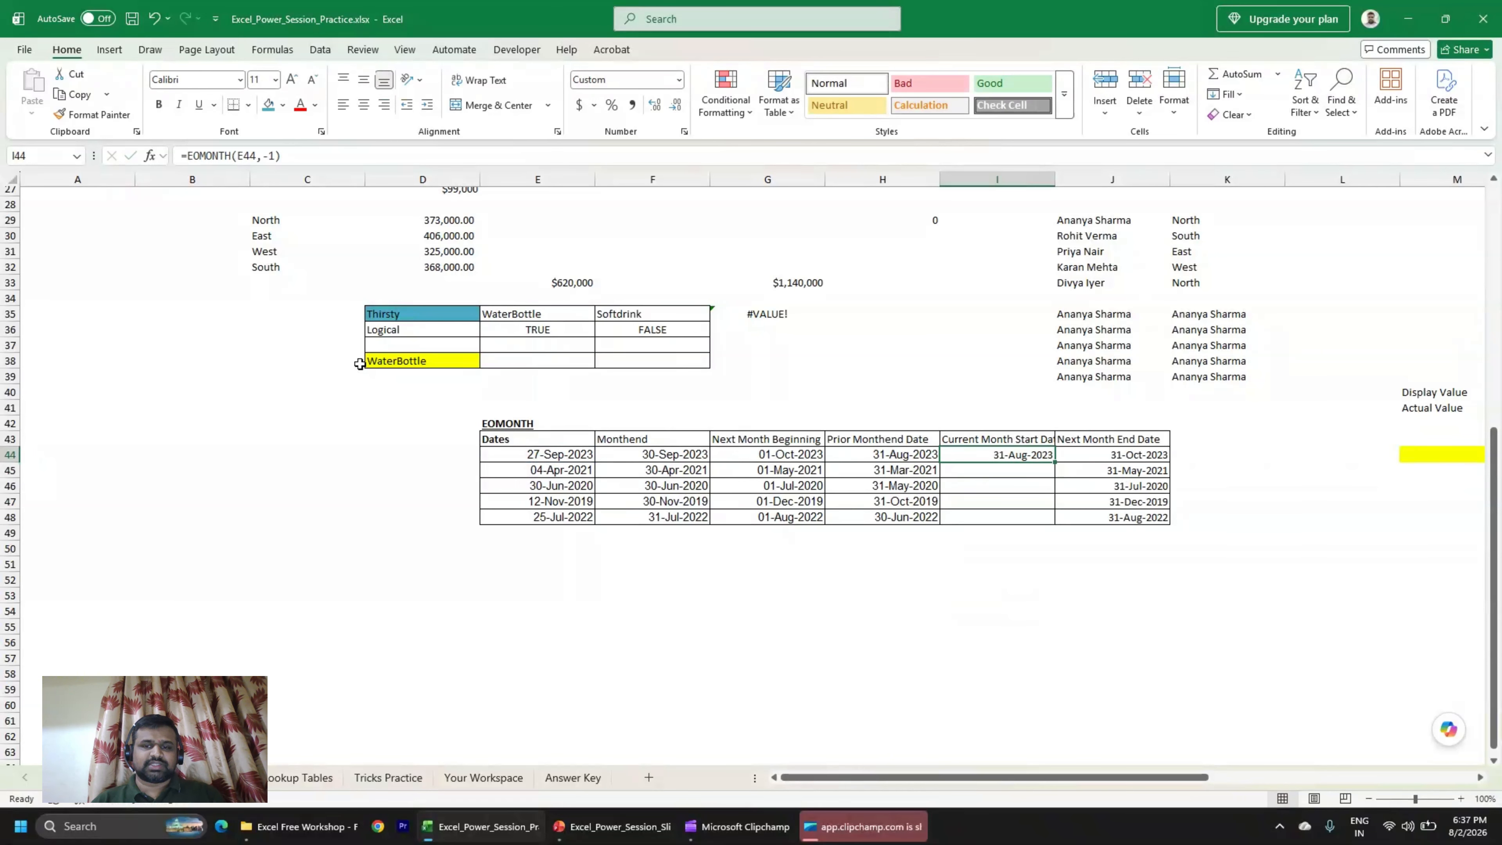
# Extend the Current Month Start Date formula in I44 to =EOMONTH(E44,-1)+1 and fill it down through I48.
pyautogui.press('F2')
pyautogui.write('+1')
pyautogui.hotkey('ctrl', 'Return')
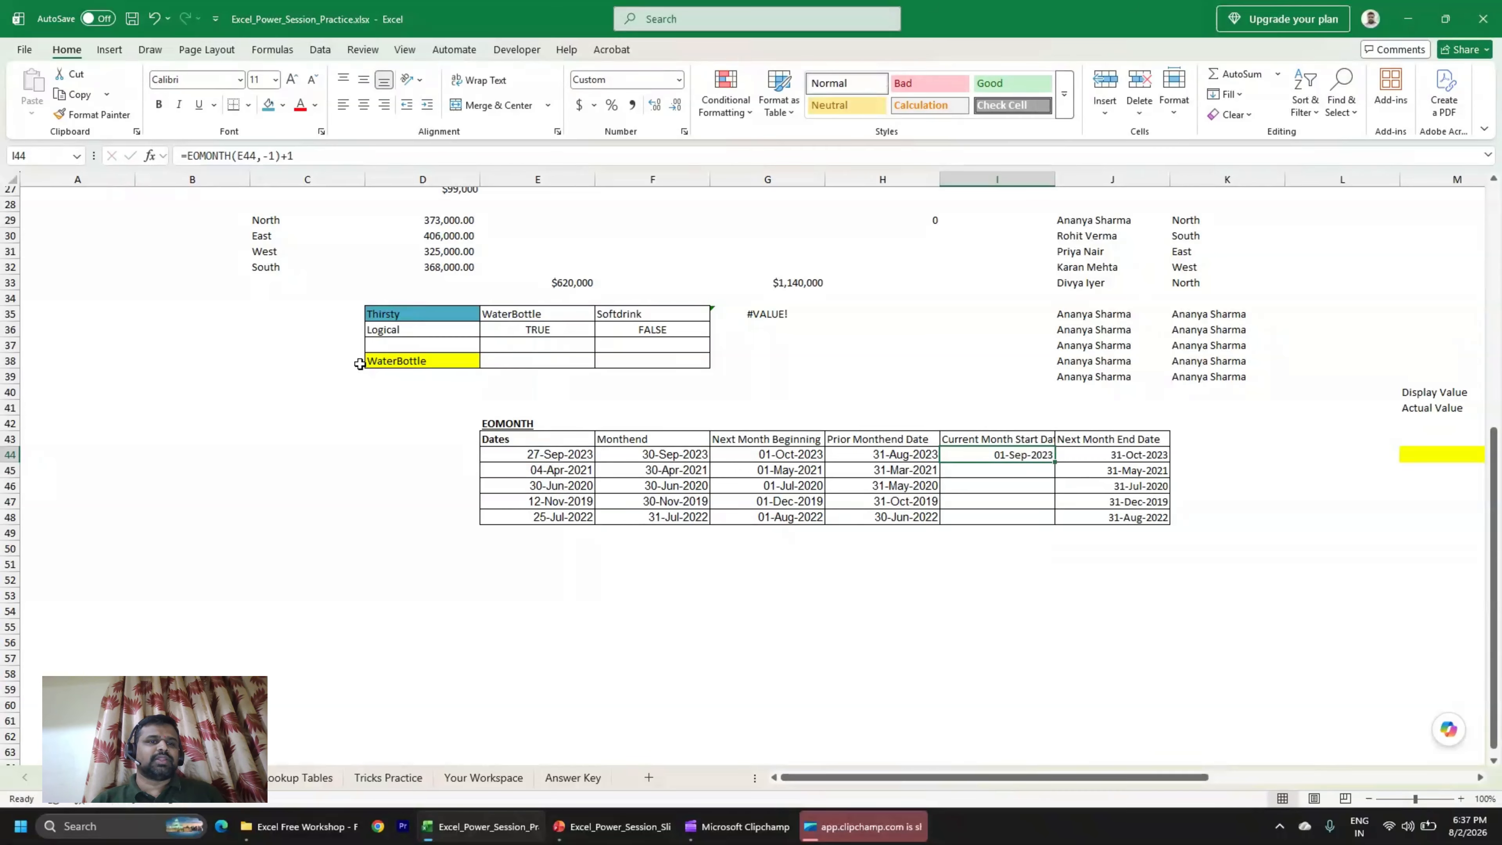
pyautogui.hotkey('shift', 'Down')
pyautogui.hotkey('shift', 'Down')
pyautogui.hotkey('shift', 'Down')
pyautogui.hotkey('shift', 'Down')
pyautogui.hotkey('ctrl', 'd')
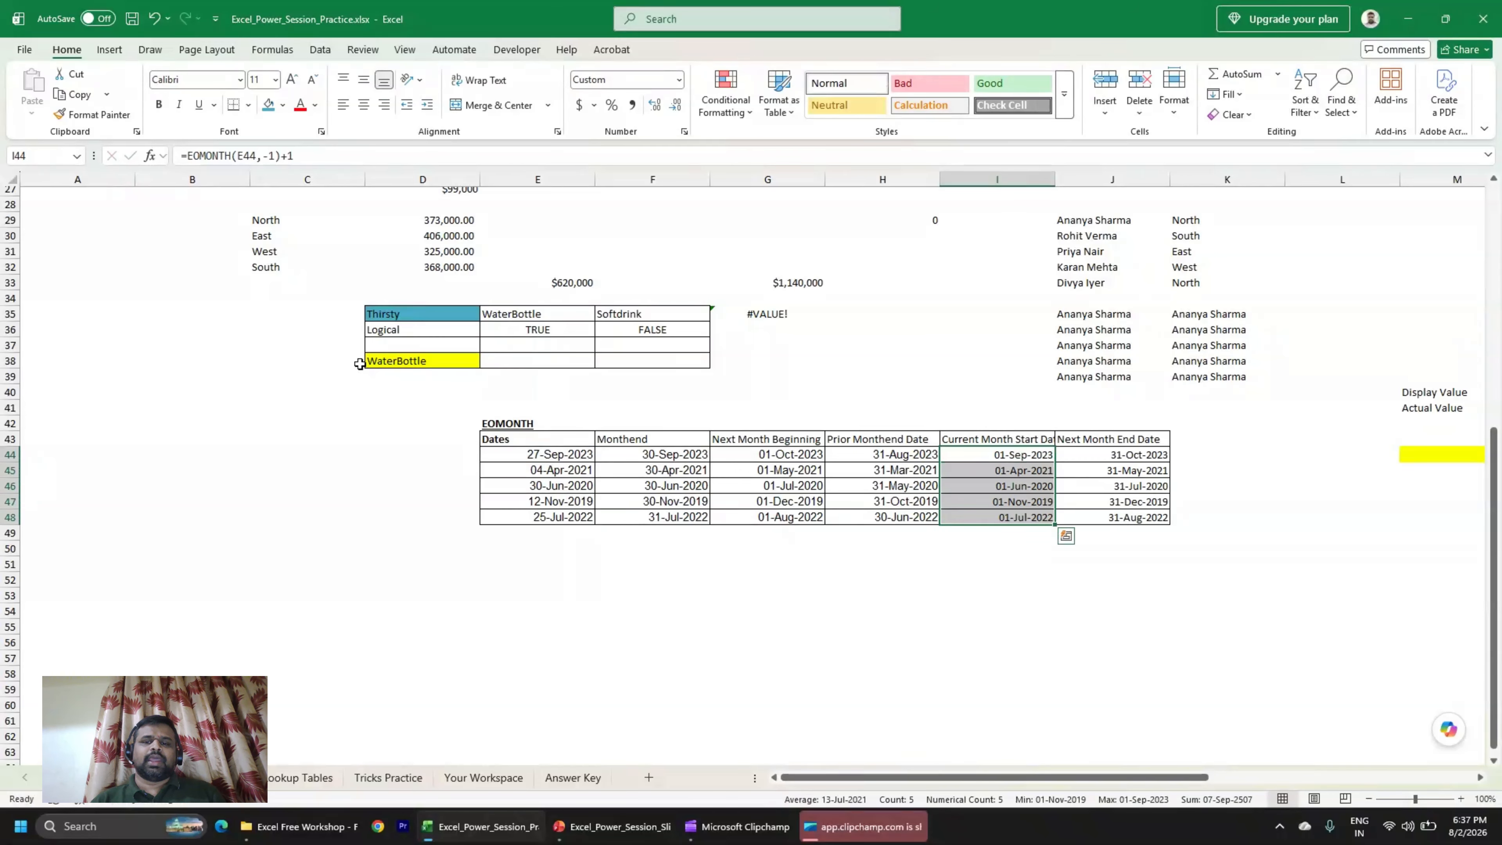
# Review the Next Month Beginning formulas in G44:G48 alongside the Current Month Start Date column.
pyautogui.press('Left')
pyautogui.press('Left')
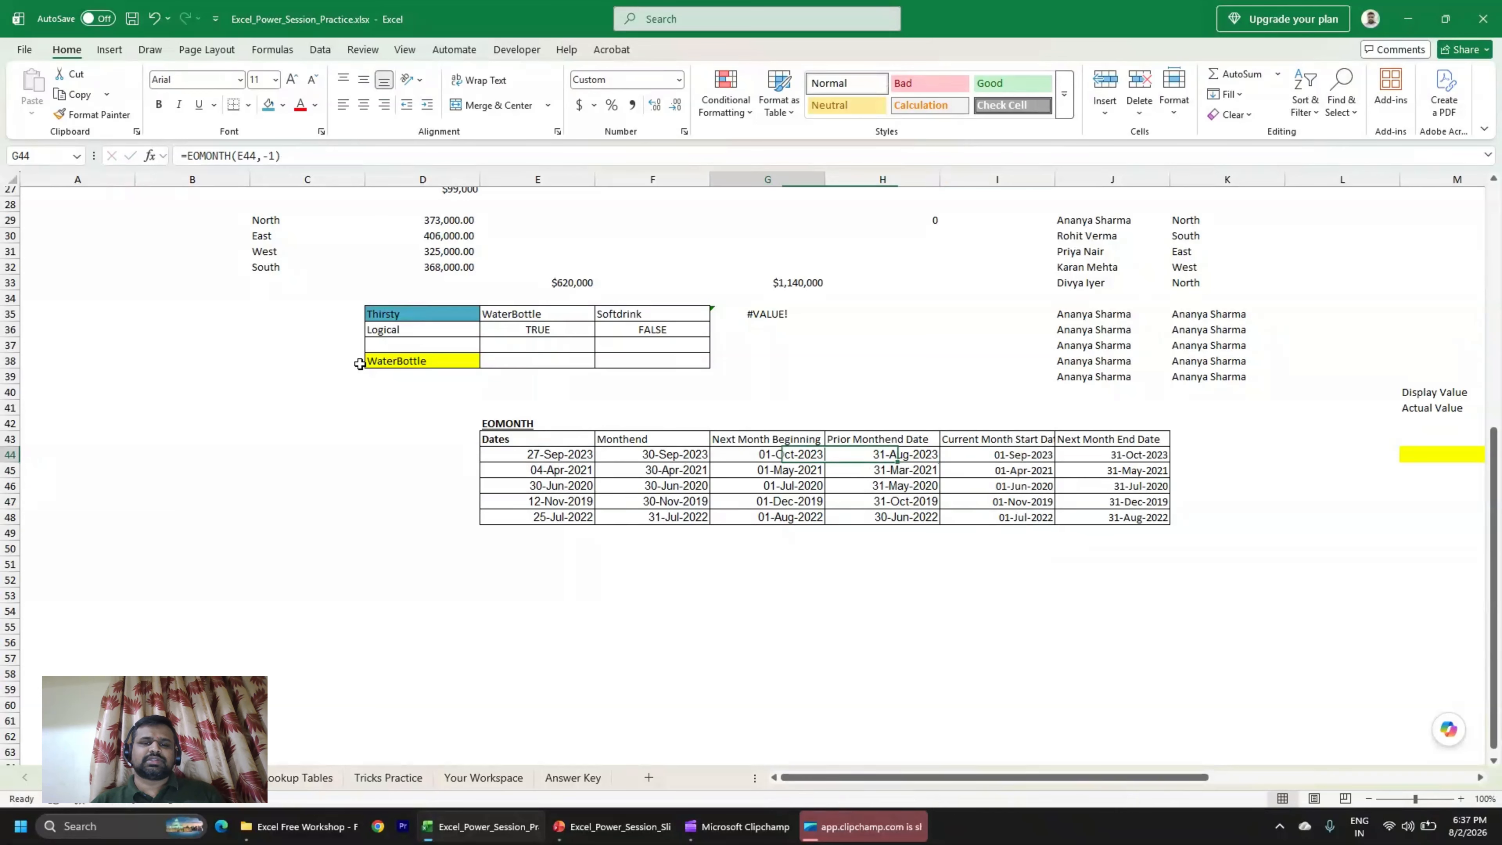
pyautogui.hotkey('shift', 'Down')
pyautogui.hotkey('shift', 'Down')
pyautogui.hotkey('shift', 'Down')
pyautogui.hotkey('shift', 'Down')
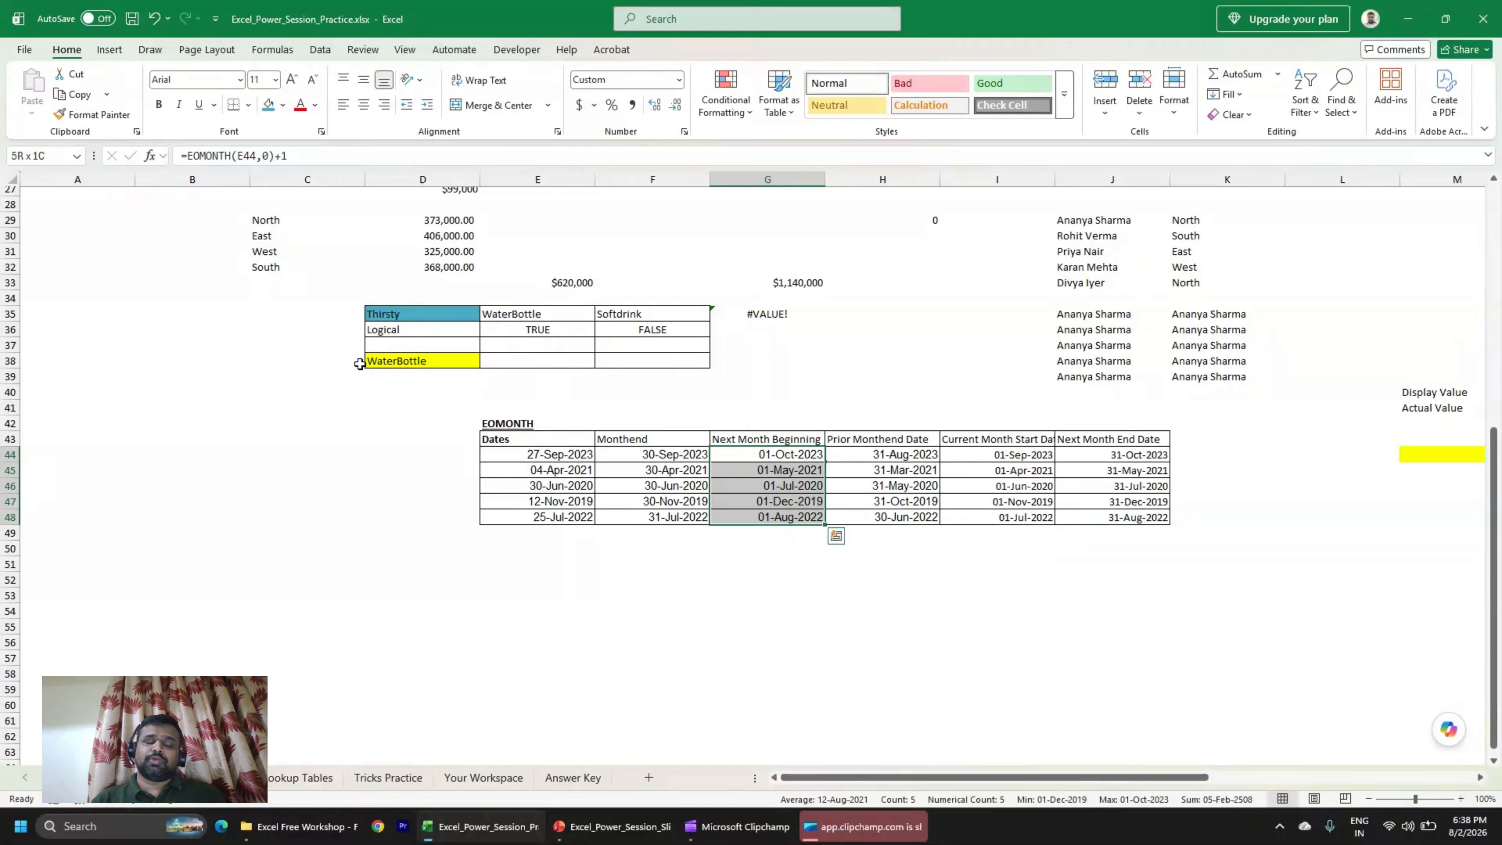
# Re-enter the formula =EOMONTH(E44,1) in the first Next Month End Date cell, J44.
pyautogui.press('Right')
pyautogui.press('Right')
pyautogui.press('Right')
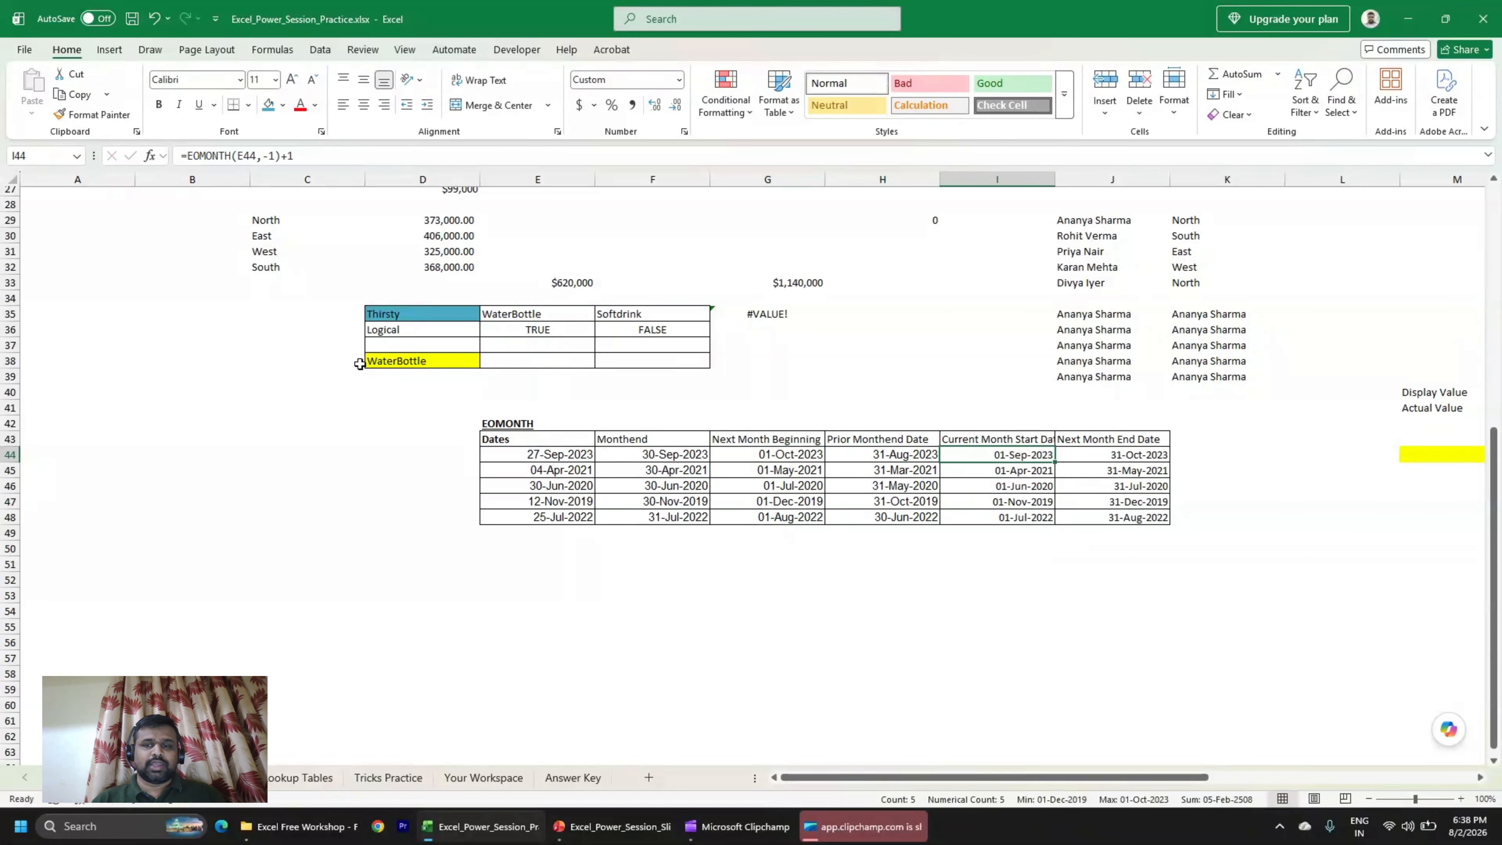
pyautogui.write('=EOMONTH(E44,1)')
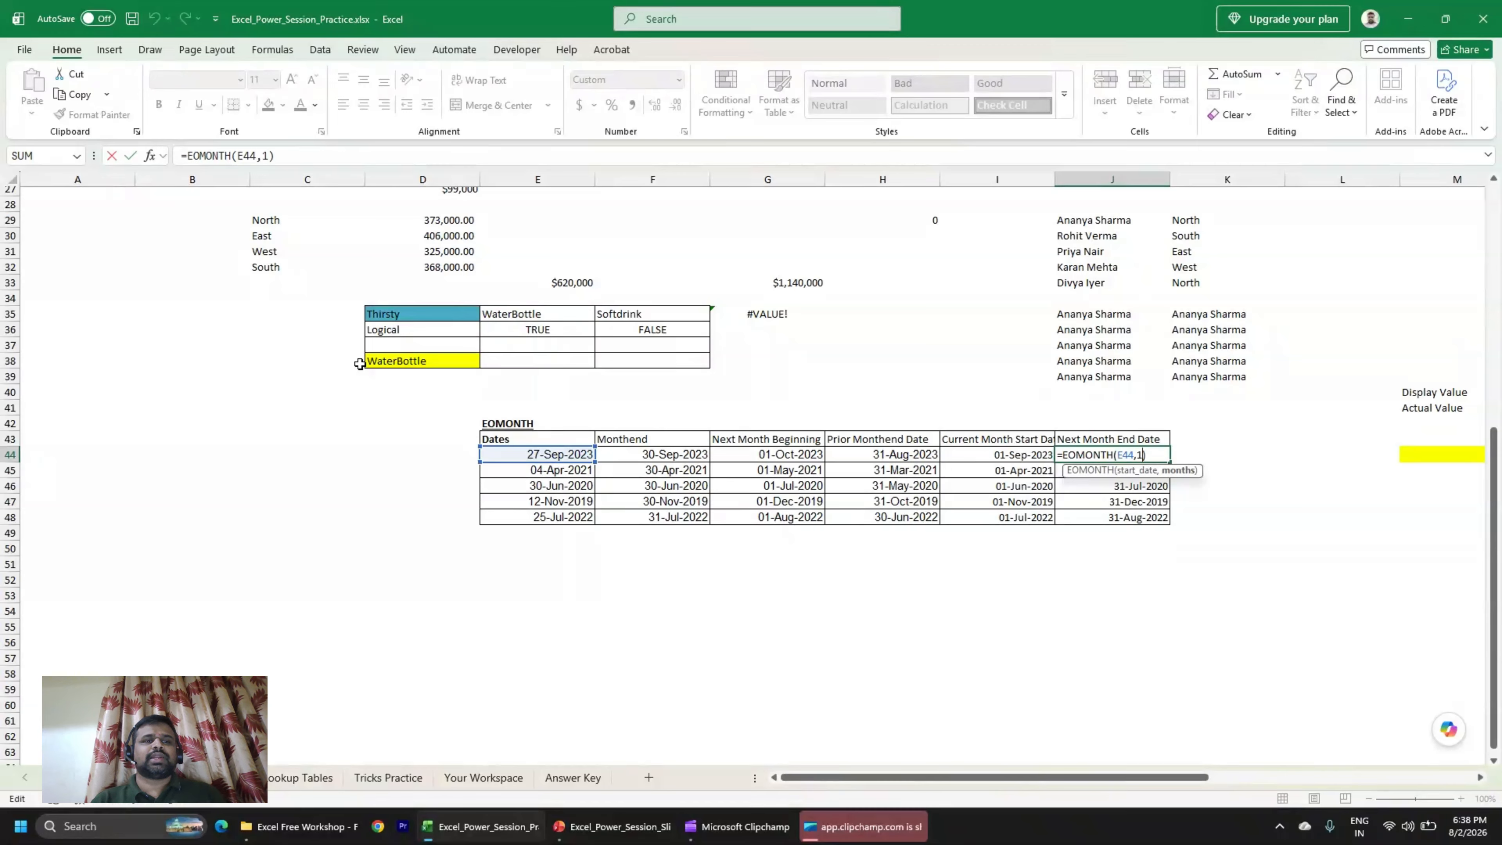
pyautogui.hotkey('ctrl', 'Return')
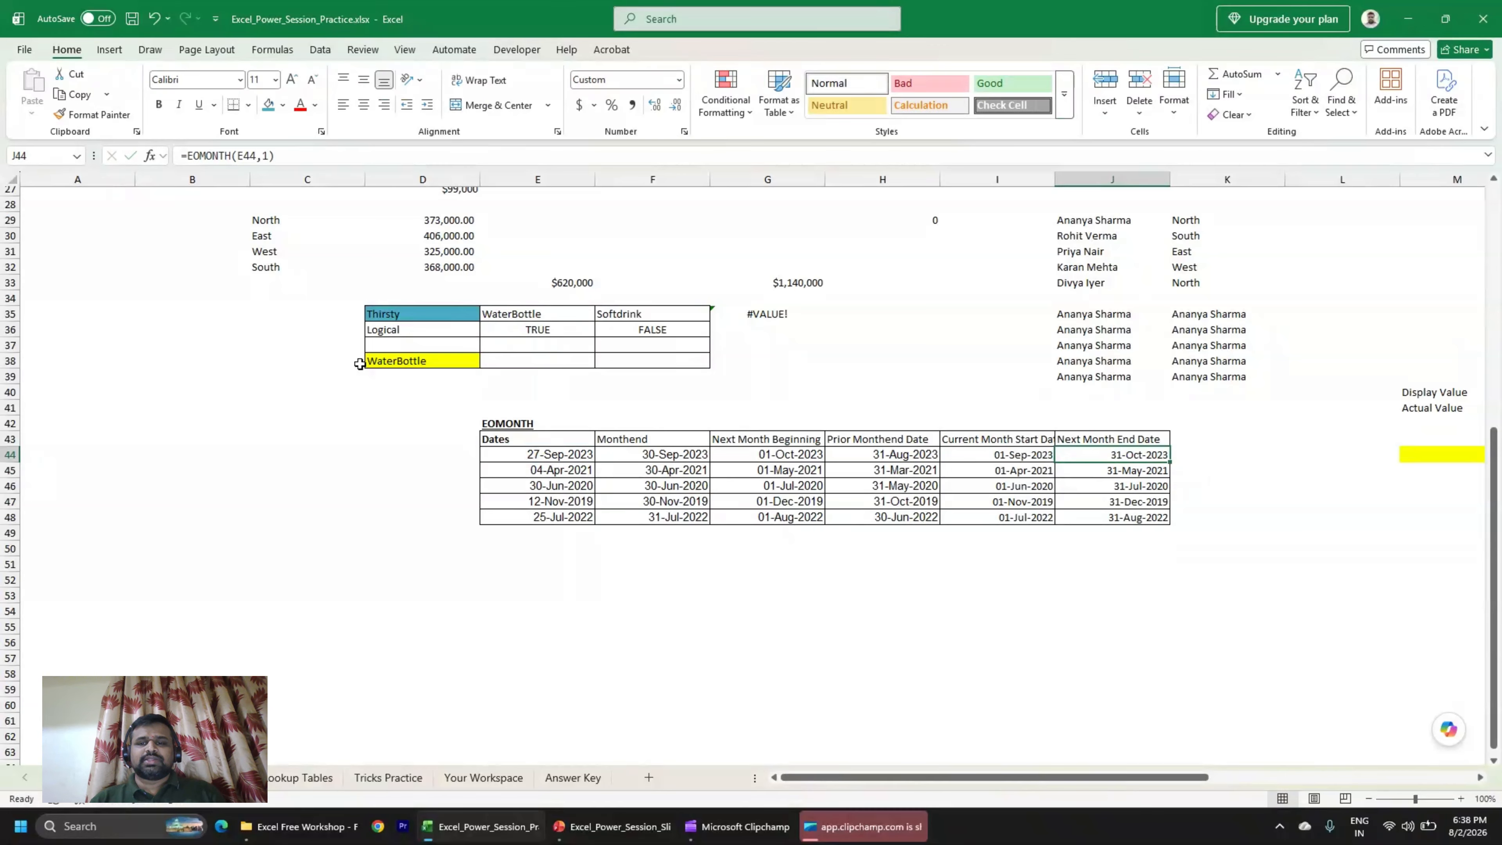
# Add the column header "After 2 months monthend date" in K43, beside Next Month End Date.
pyautogui.press('Up')
pyautogui.press('Right')
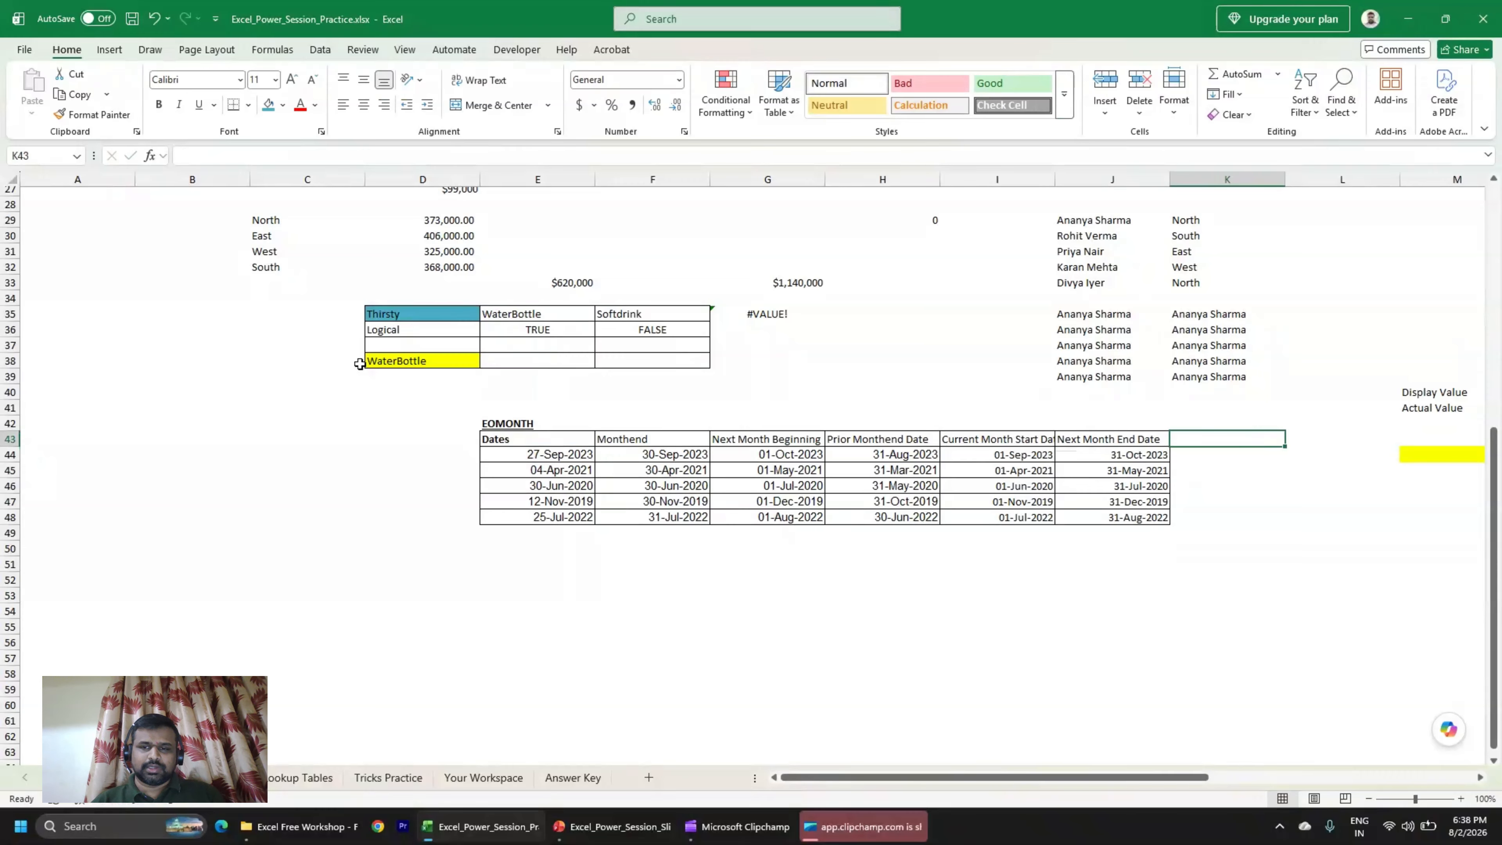
pyautogui.press('Down')
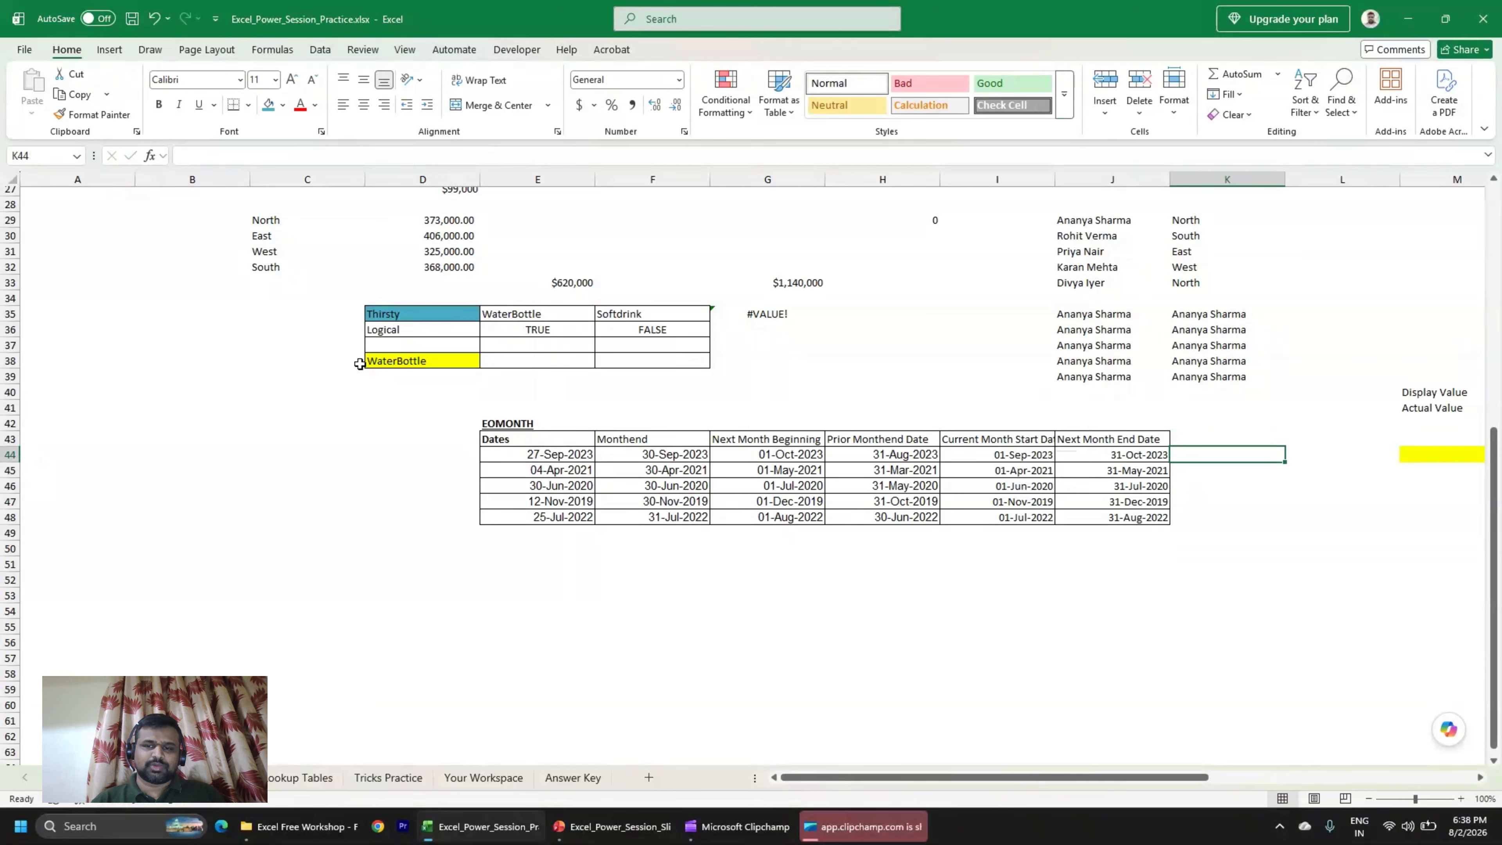
pyautogui.press('Up')
pyautogui.write('Afte')
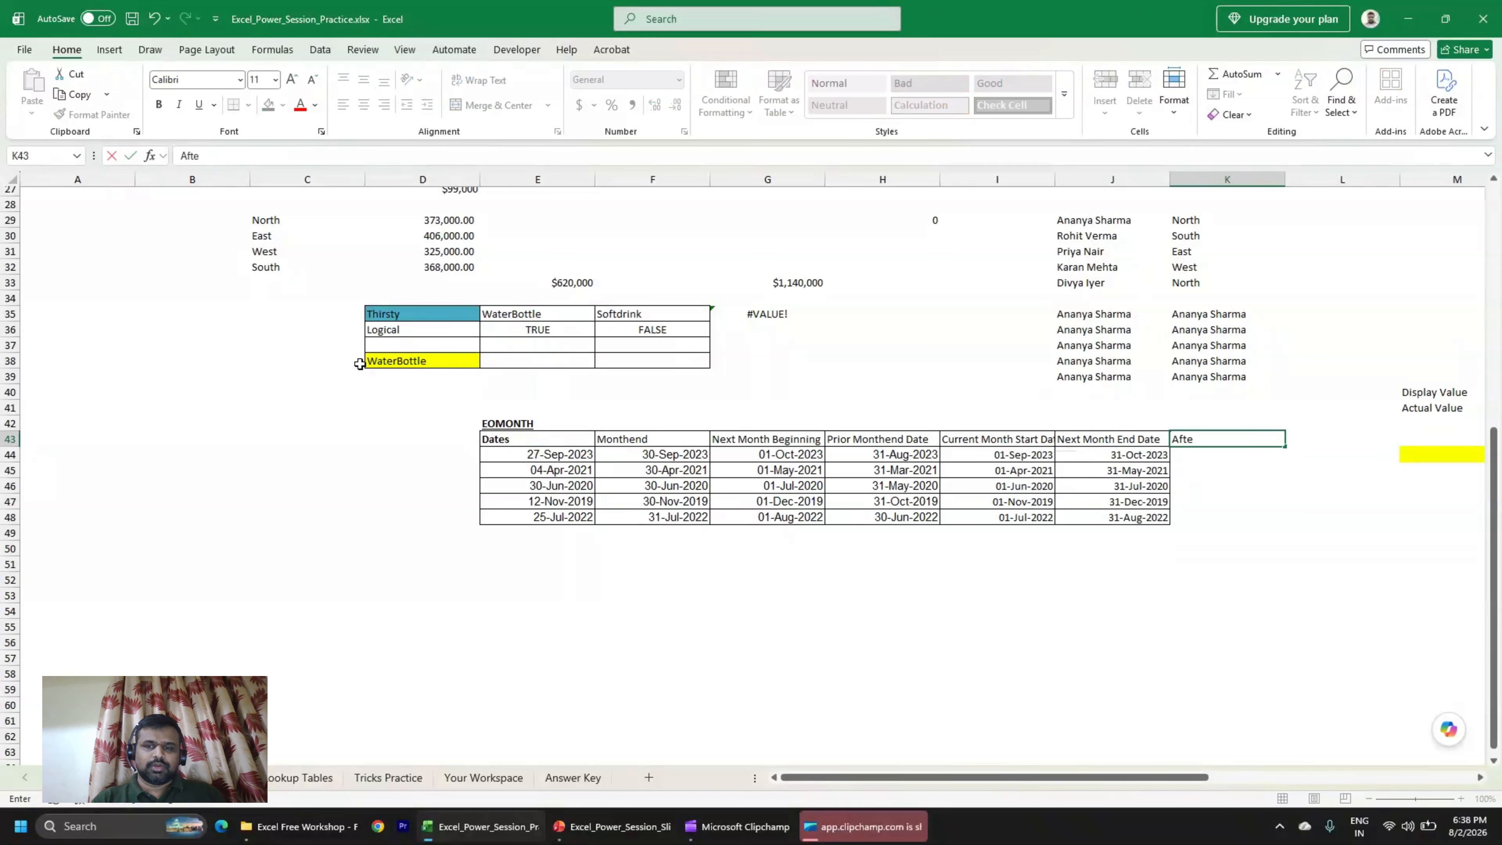
pyautogui.write('r 2 mothh')
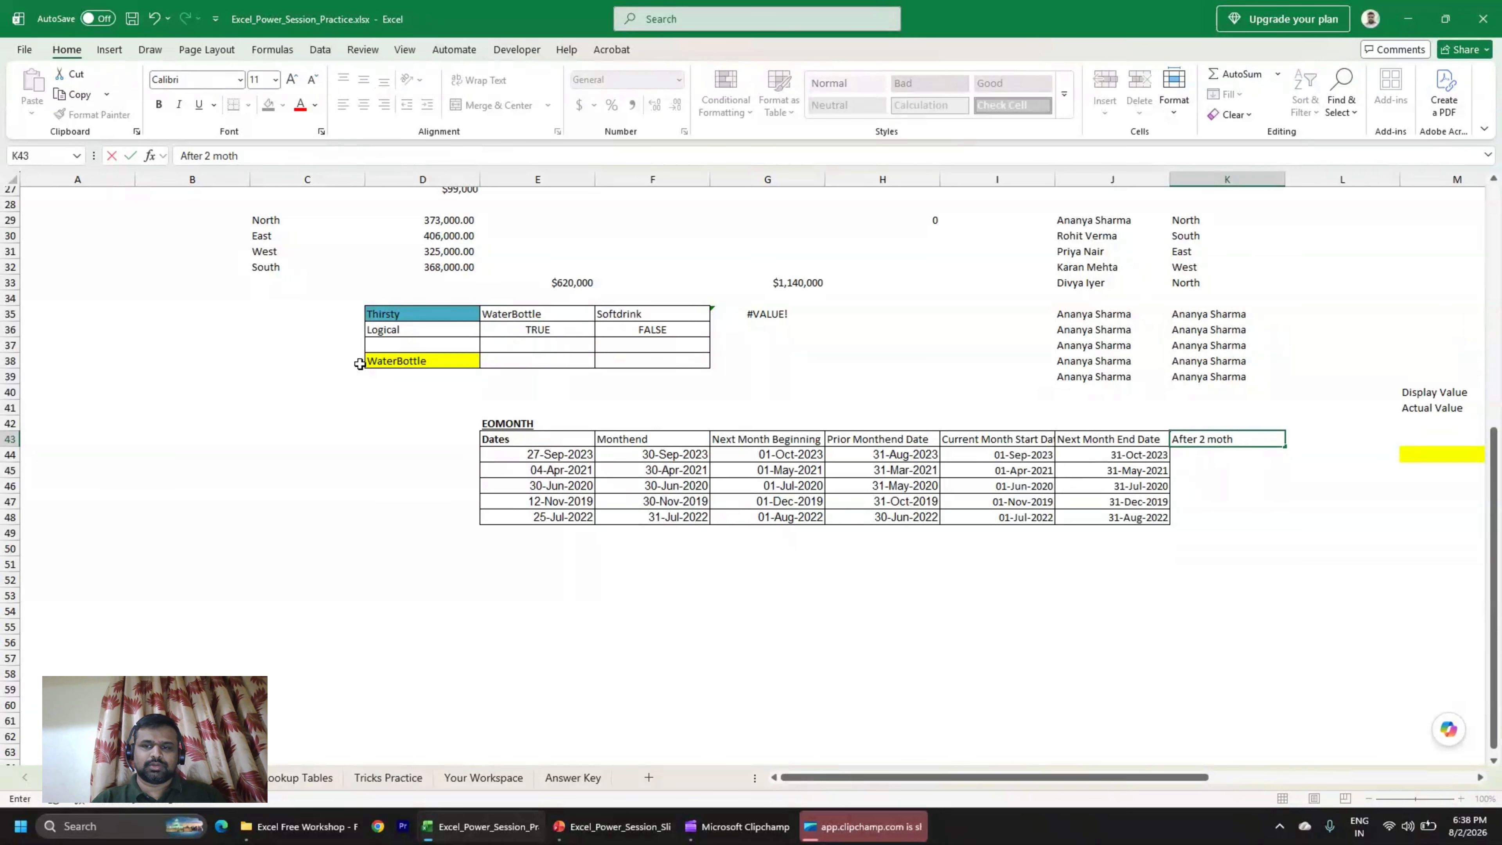
pyautogui.press('BackSpace')
pyautogui.press('BackSpace')
pyautogui.press('BackSpace')
pyautogui.write('nths mont')
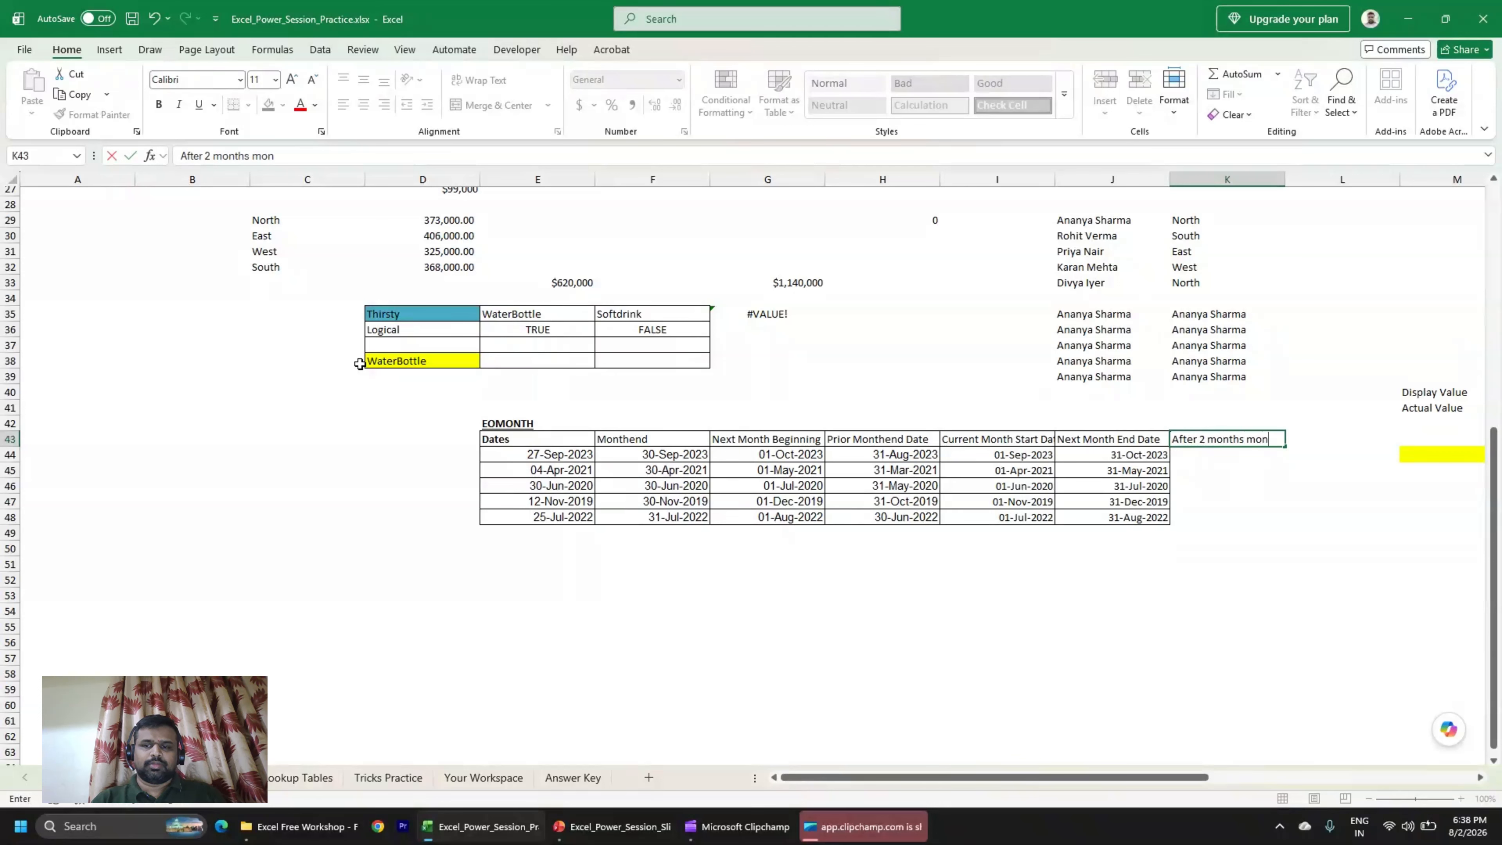
pyautogui.press('BackSpace')
pyautogui.press('BackSpace')
pyautogui.press('BackSpace')
pyautogui.press('BackSpace')
pyautogui.write('month')
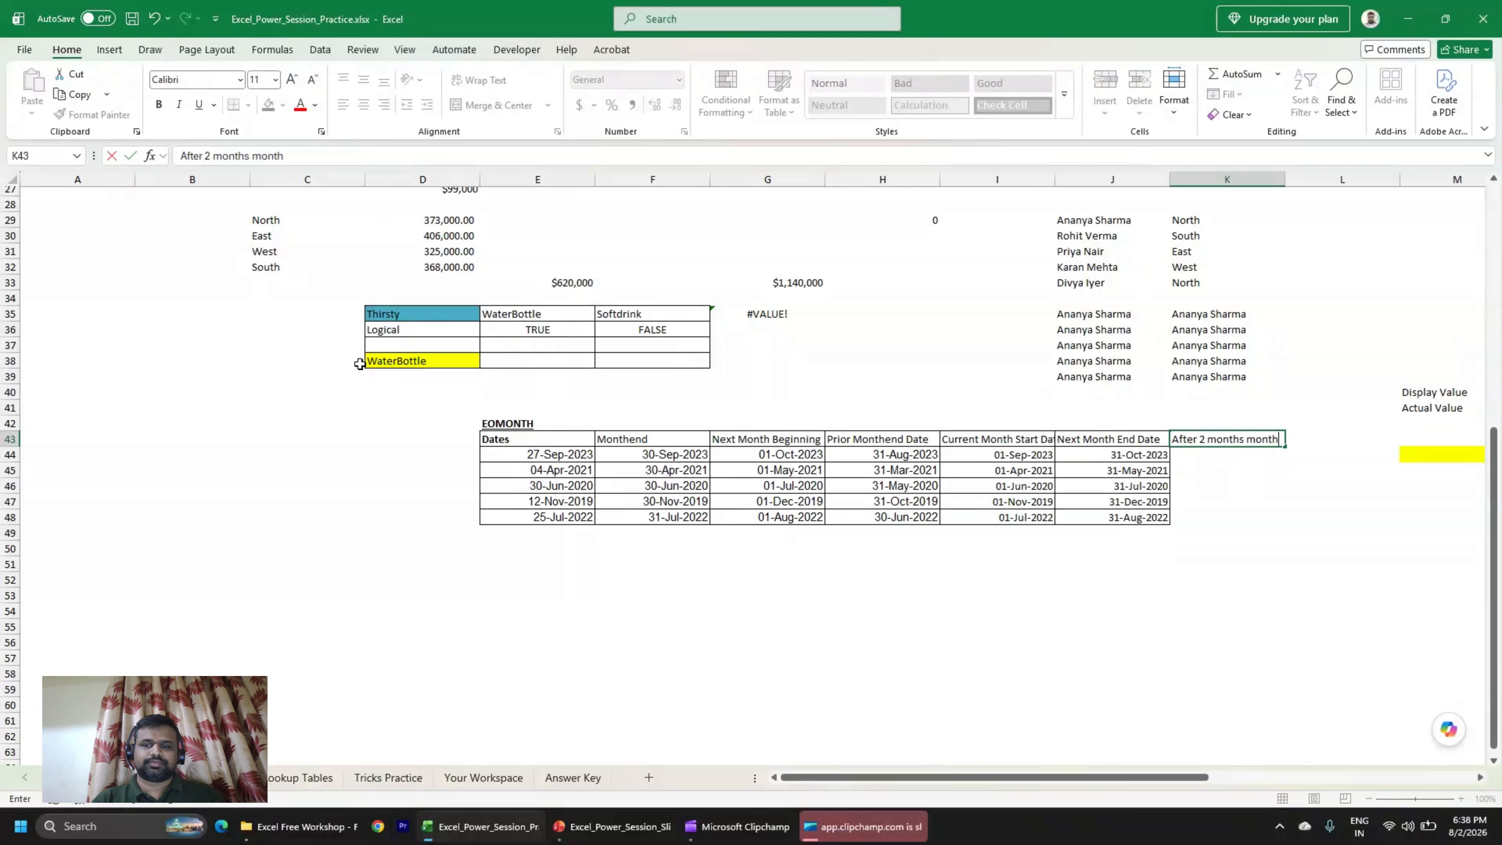
pyautogui.write('end date')
pyautogui.press('Return')
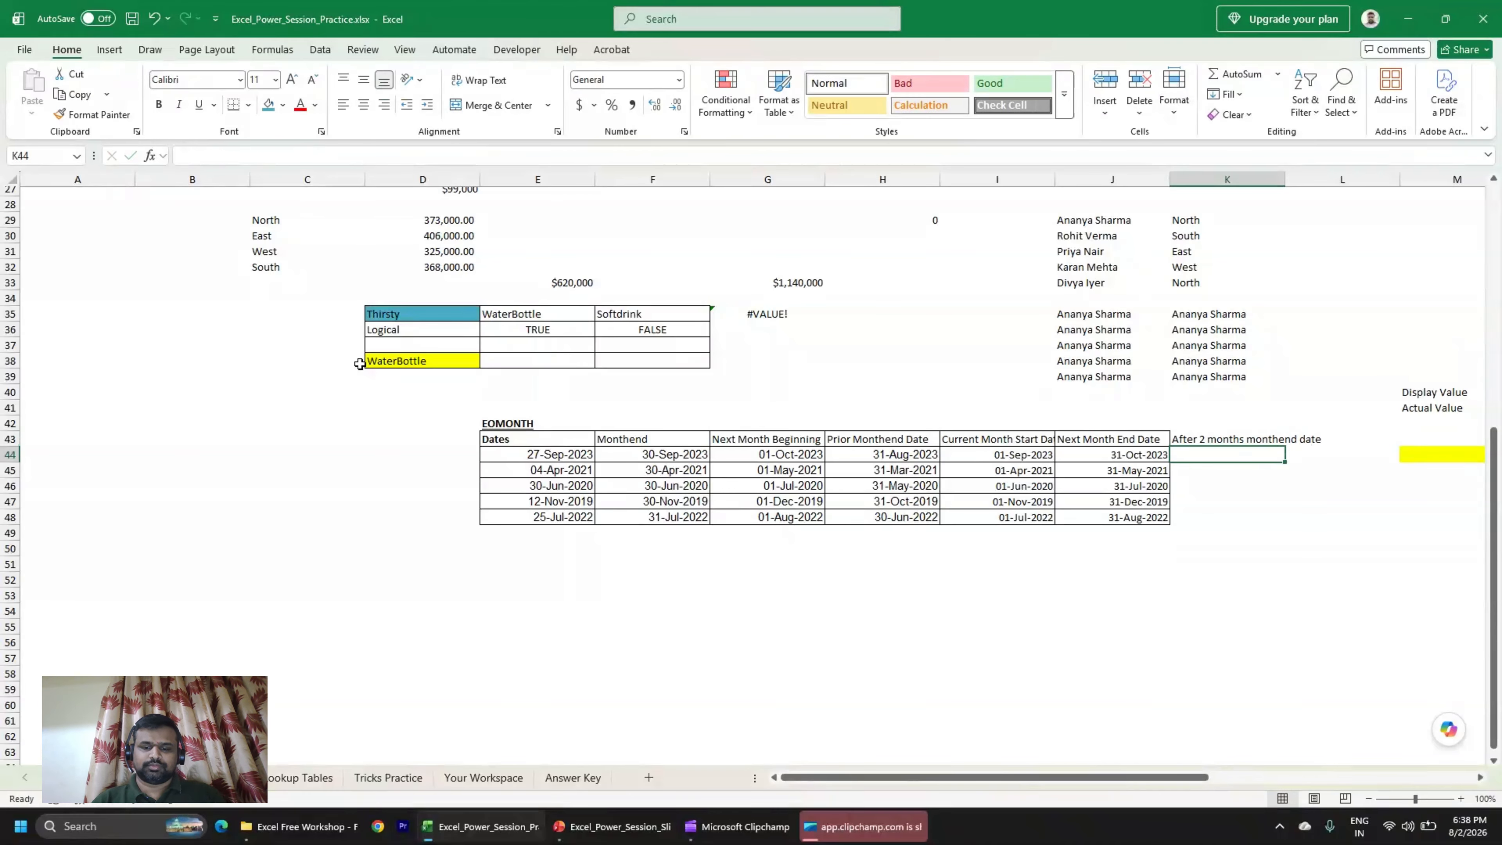
# Enter the formula =EOMONTH(E44,2) in K44 under the new header.
pyautogui.write('=EOMONTH(')
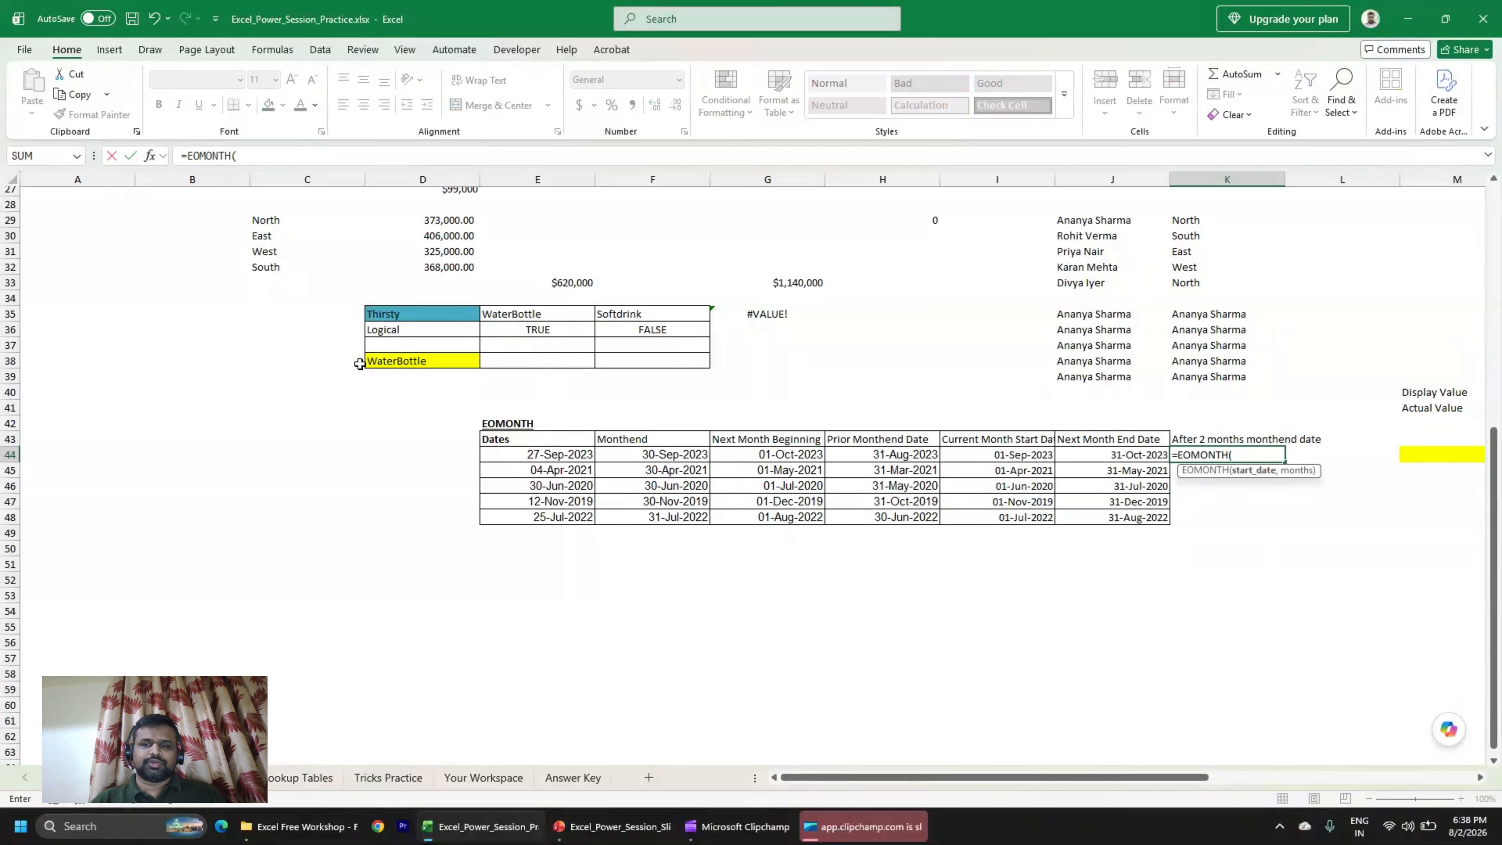
pyautogui.press('Left')
pyautogui.press('Left')
pyautogui.press('Left')
pyautogui.press('Left')
pyautogui.press('Left')
pyautogui.press('Left')
pyautogui.write(',')
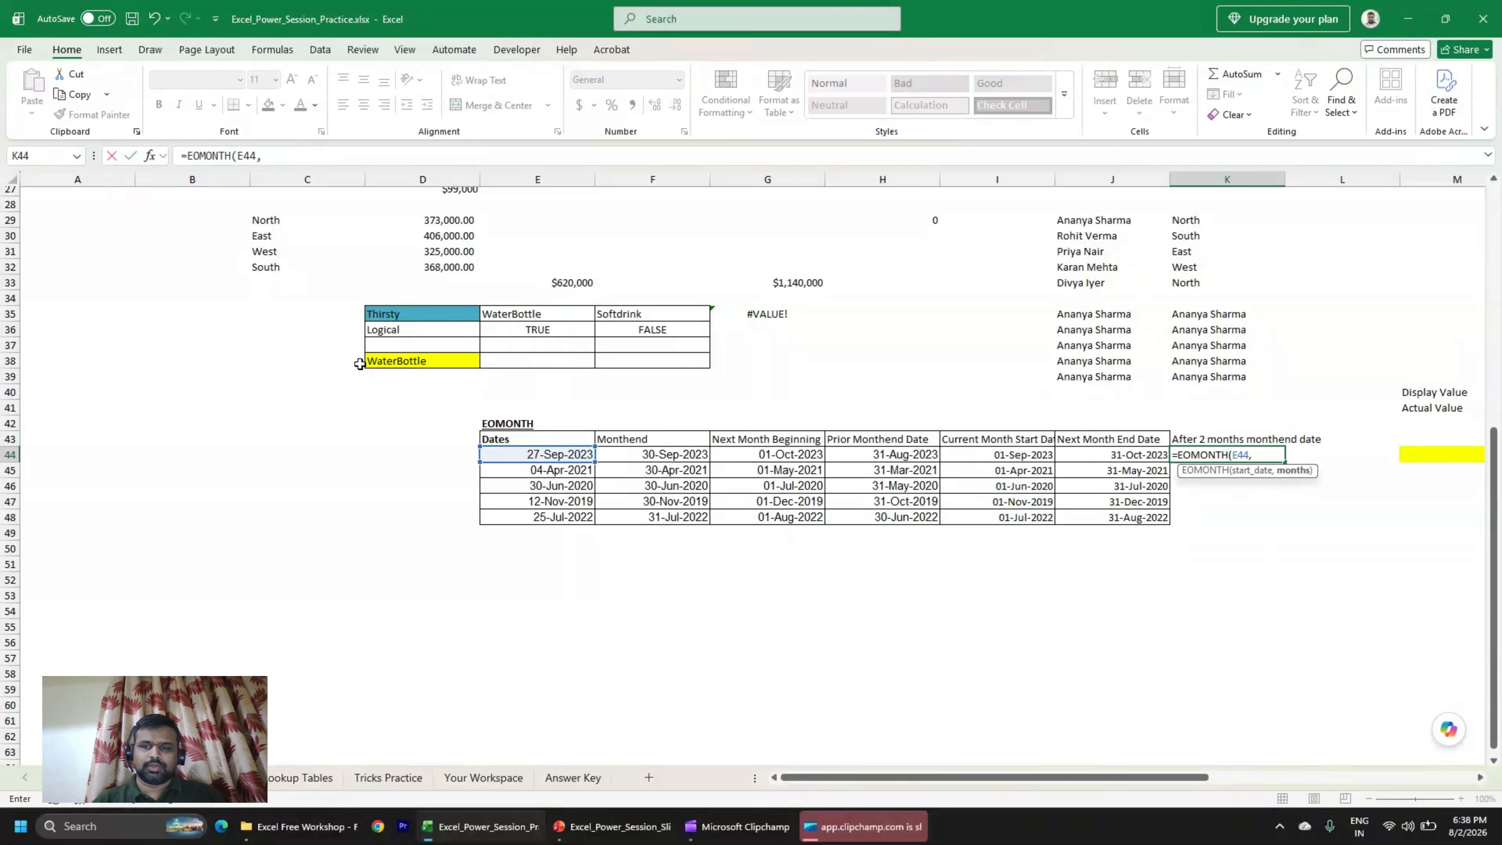
pyautogui.write('2')
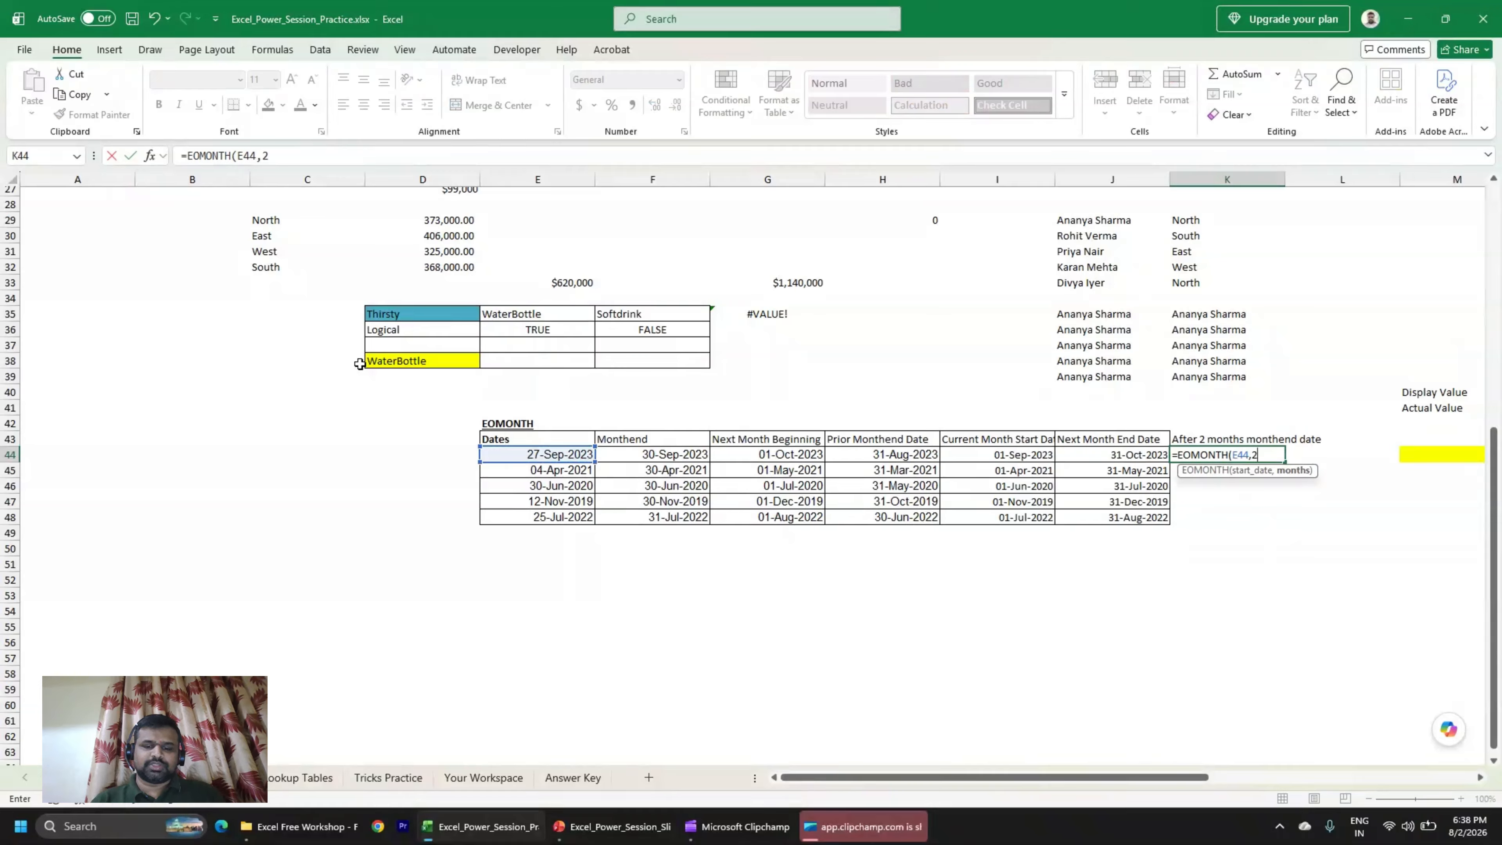
pyautogui.write(')')
pyautogui.press('Return')
# Copy the date formatting of J44 onto K44 and fill K44 down through K48.
pyautogui.press('Left')
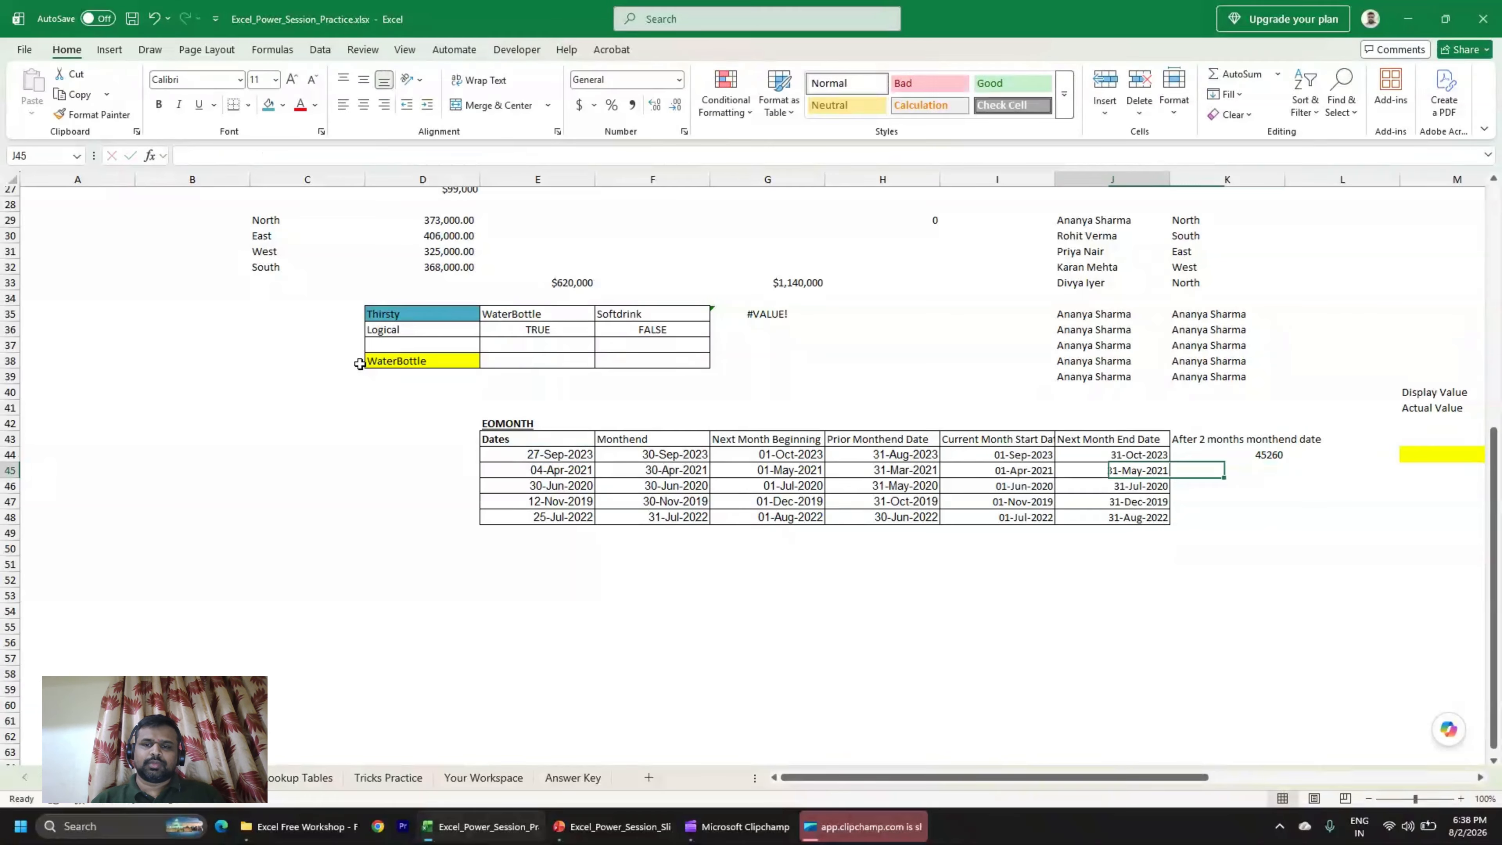
pyautogui.press('Up')
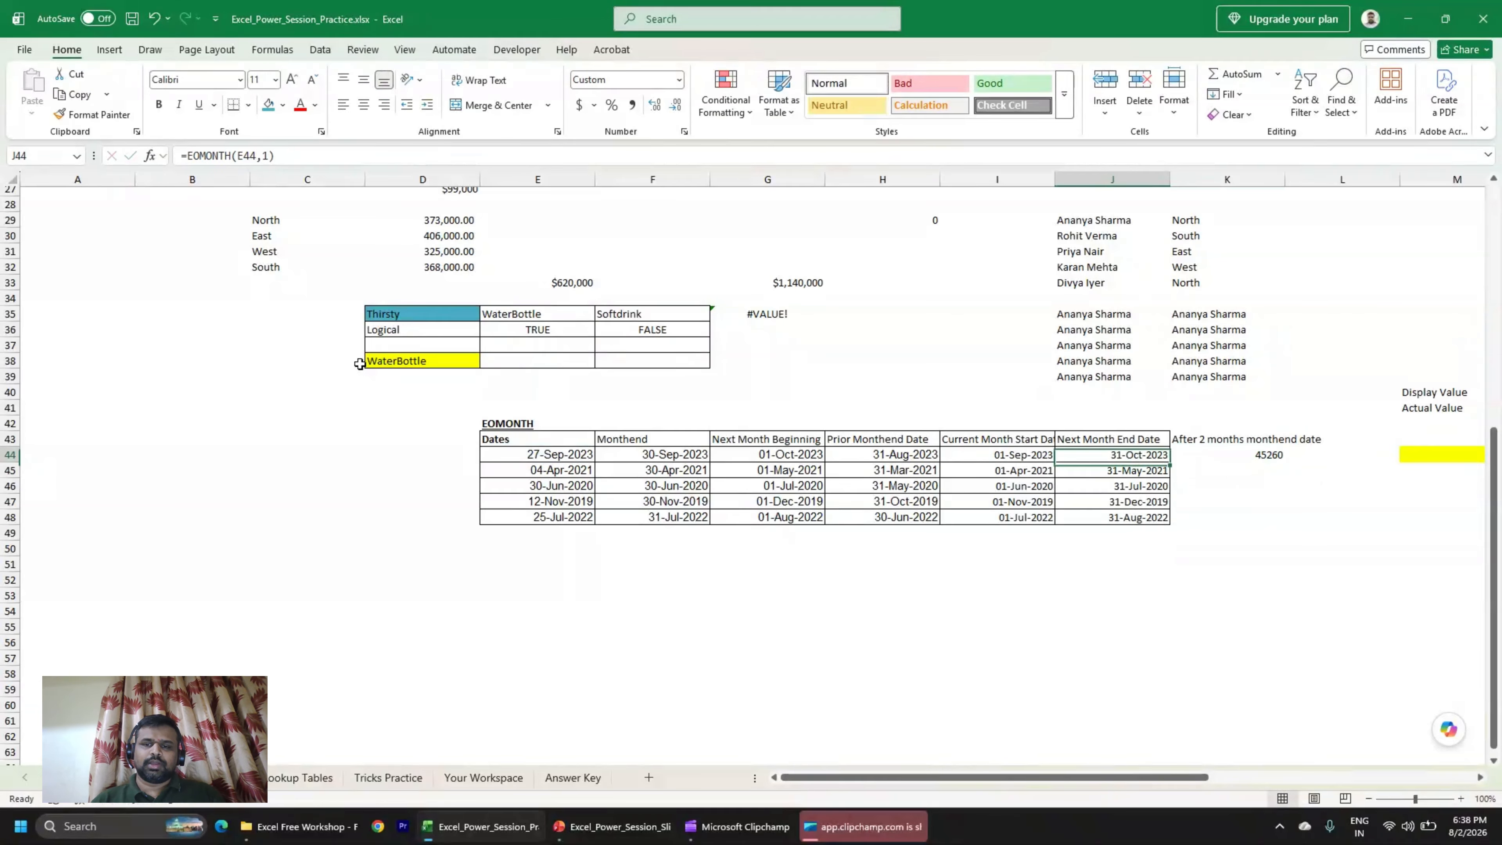
pyautogui.click(114, 119)
pyautogui.click(1262, 455)
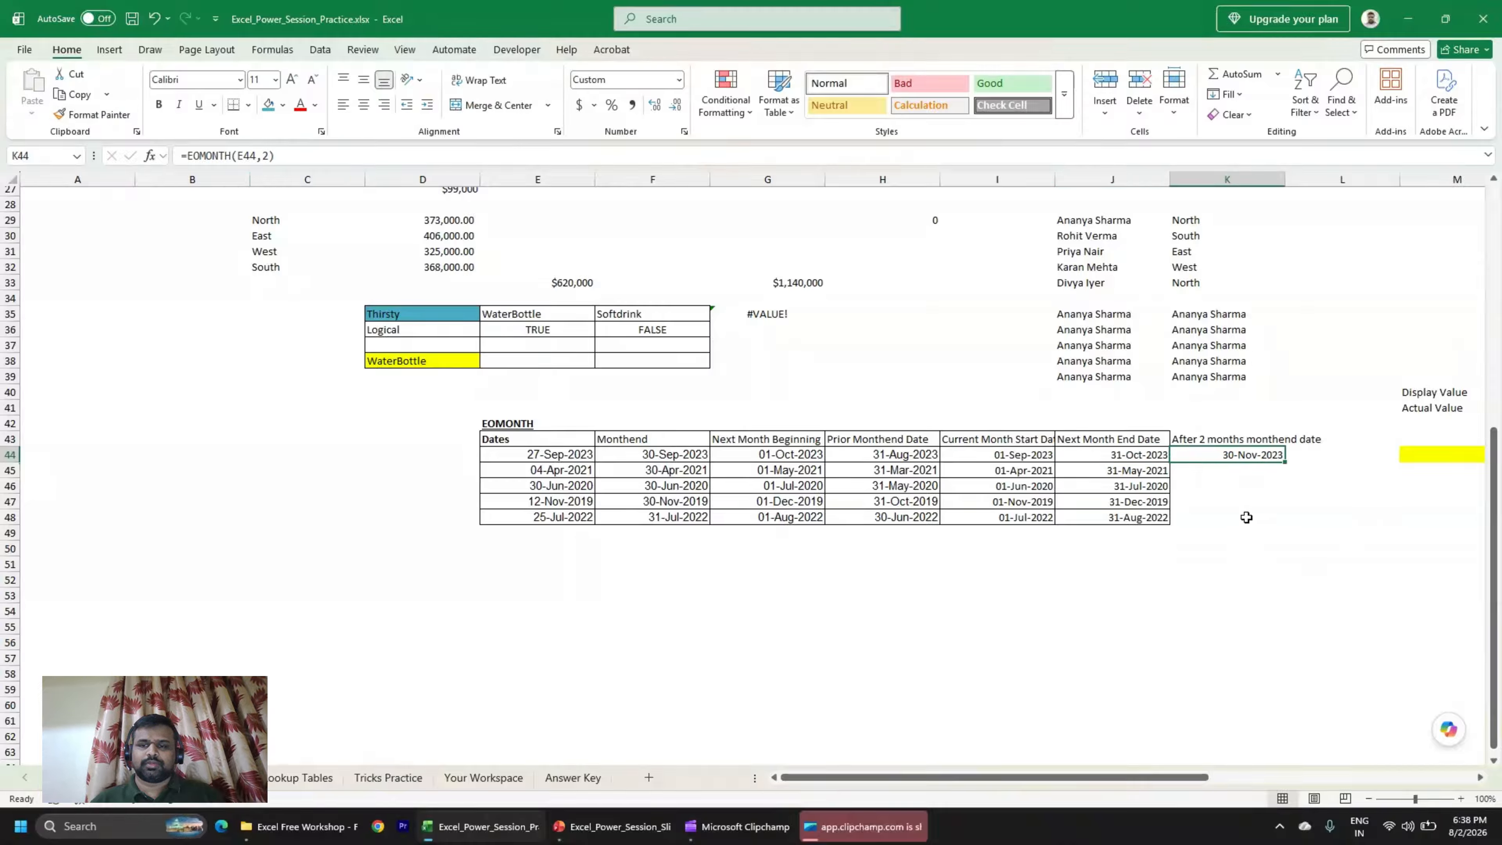
pyautogui.keyDown('shift'); pyautogui.click(1199, 512); pyautogui.keyUp('shift')
pyautogui.hotkey('ctrl', 'd')
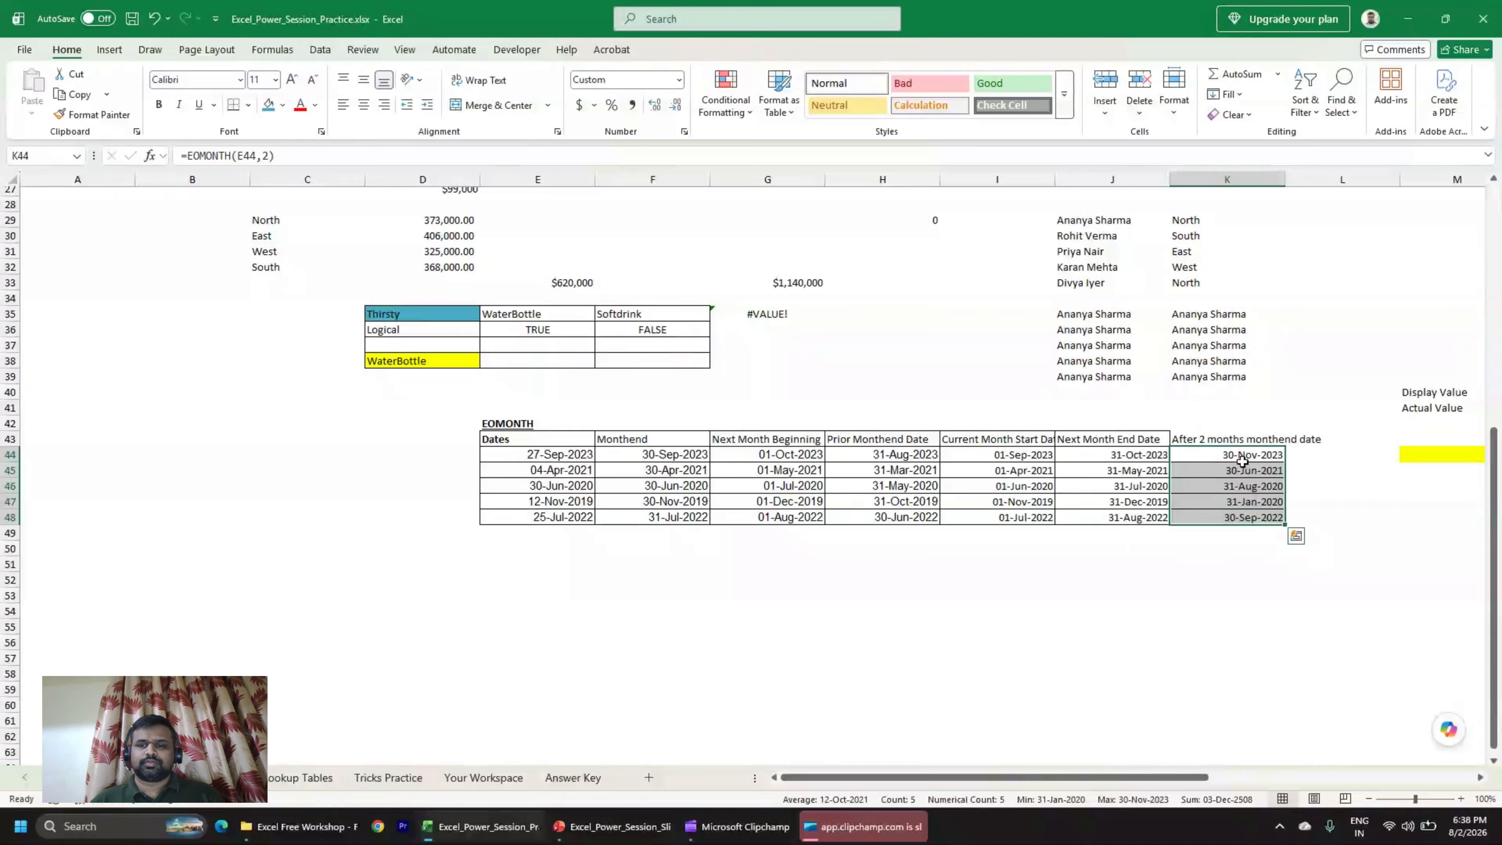
# Compare the Next Month End Date formula in J44 with the two-months-ahead formulas in K44:K48.
pyautogui.click(1242, 459)
pyautogui.click(1117, 454)
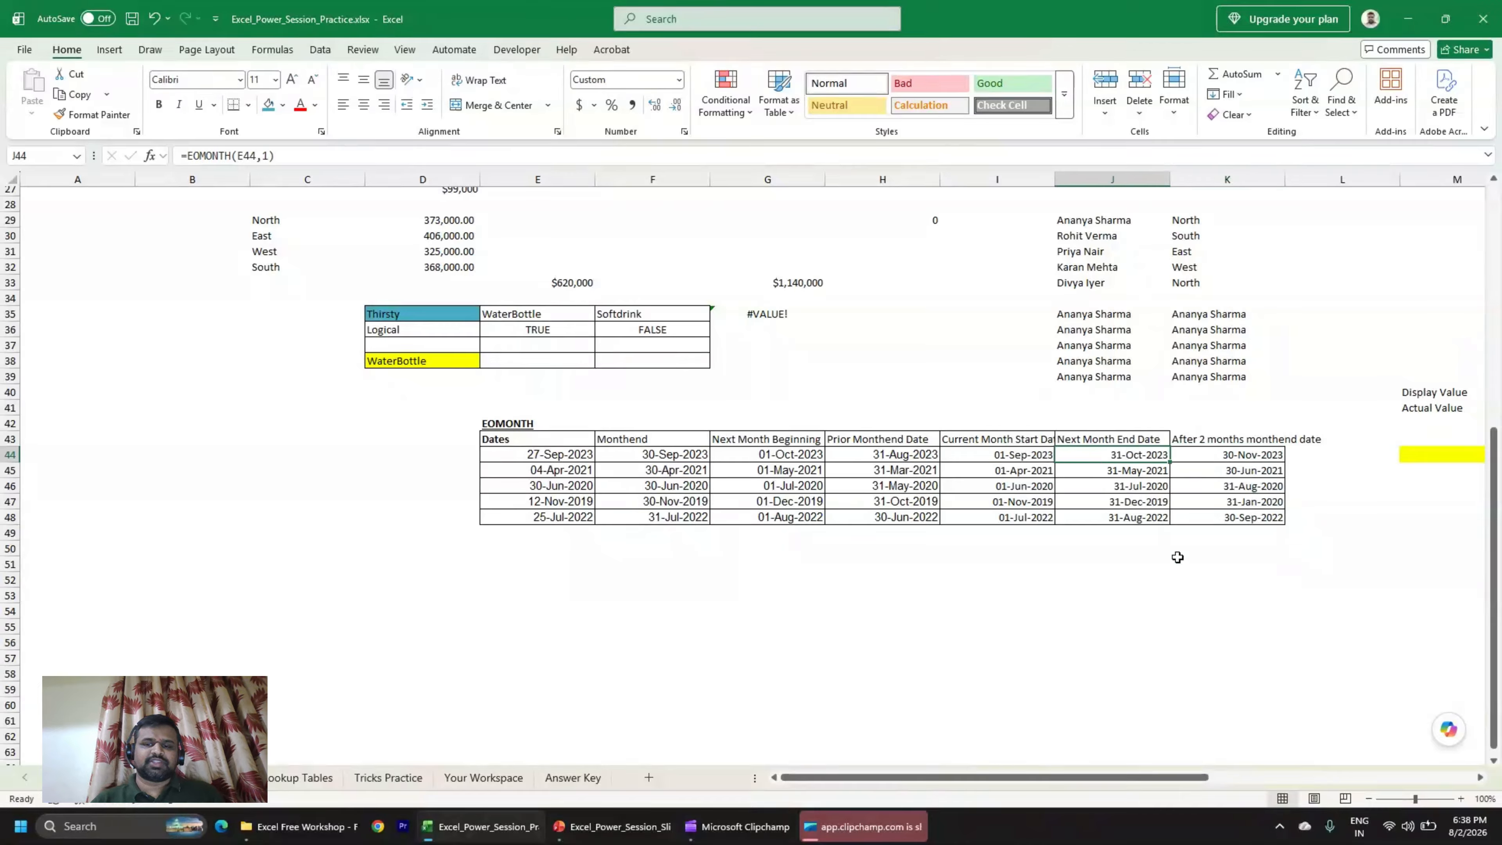
pyautogui.press('Right')
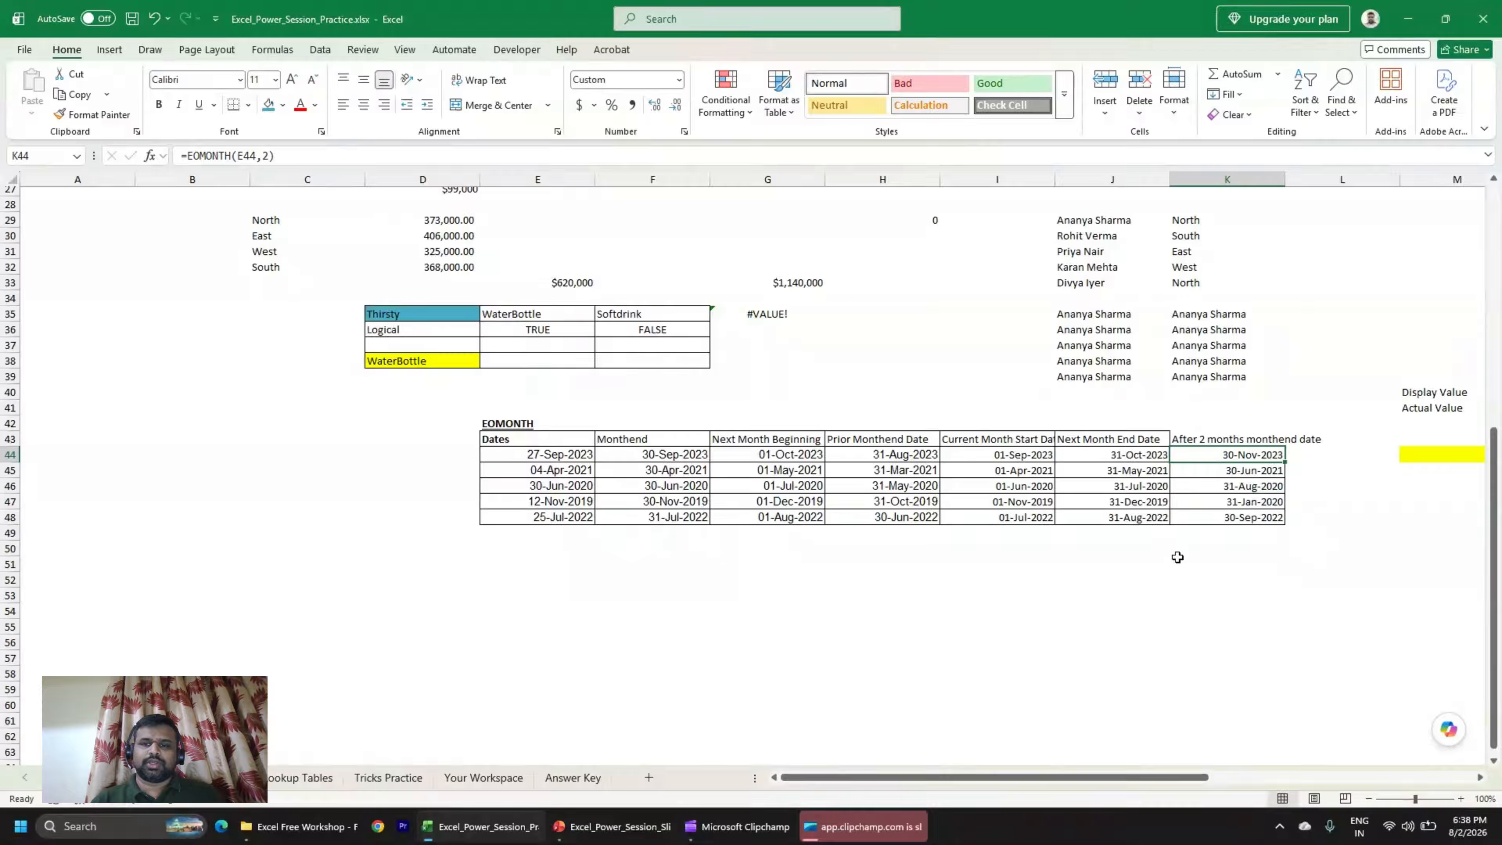
pyautogui.press('Left')
pyautogui.press('Right')
pyautogui.press('Down')
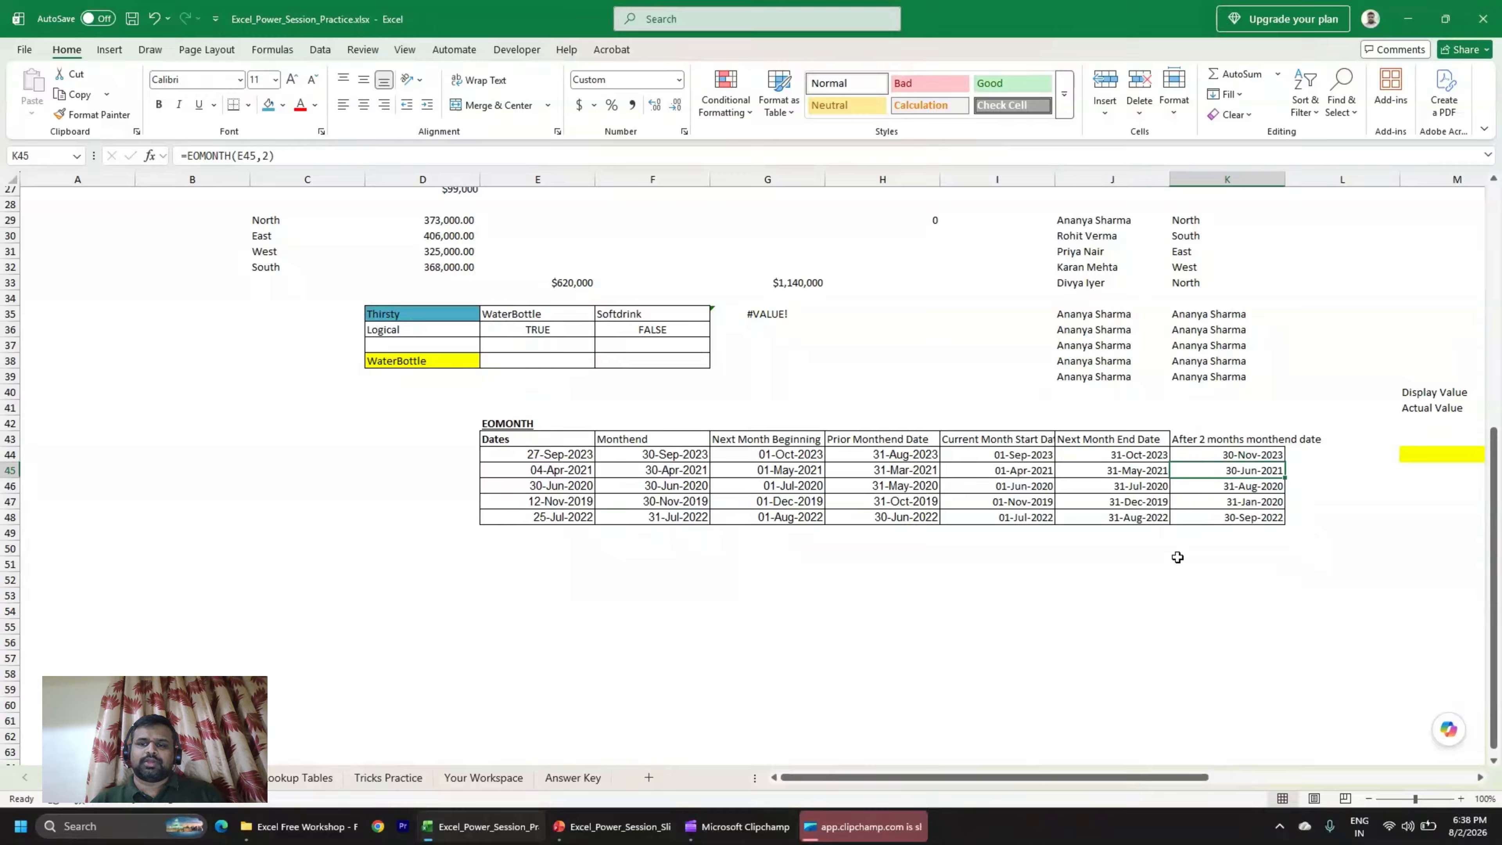
pyautogui.press('Down')
pyautogui.press('Down')
pyautogui.press('Down')
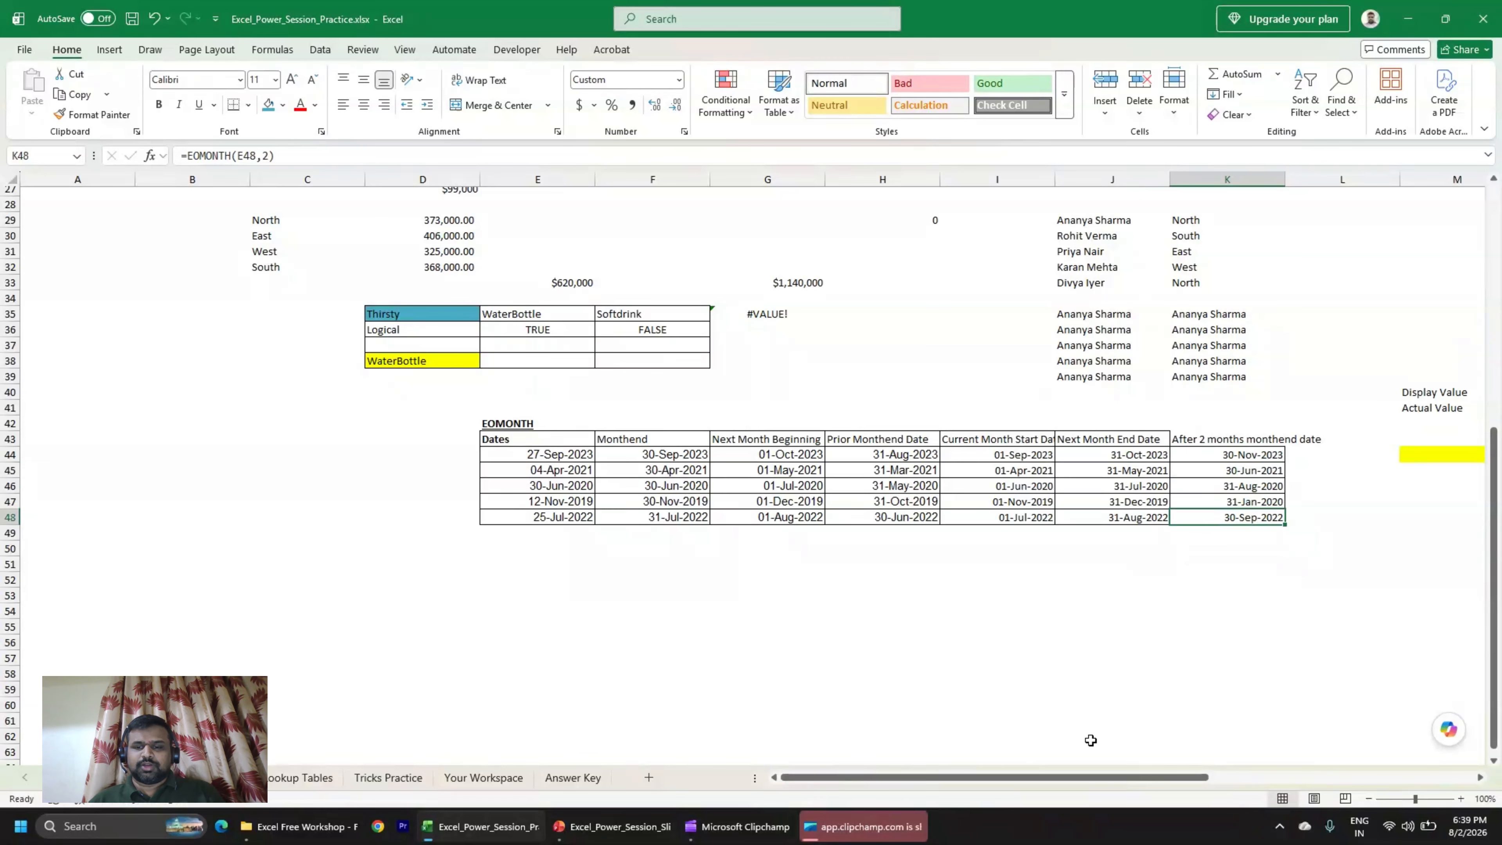
# On the Tricks Practice sheet, clear the Flash Fill first and last names in B6:C9, keeping the row 5 examples.
pyautogui.moveTo(1093, 781); pyautogui.dragTo(1137, 771)
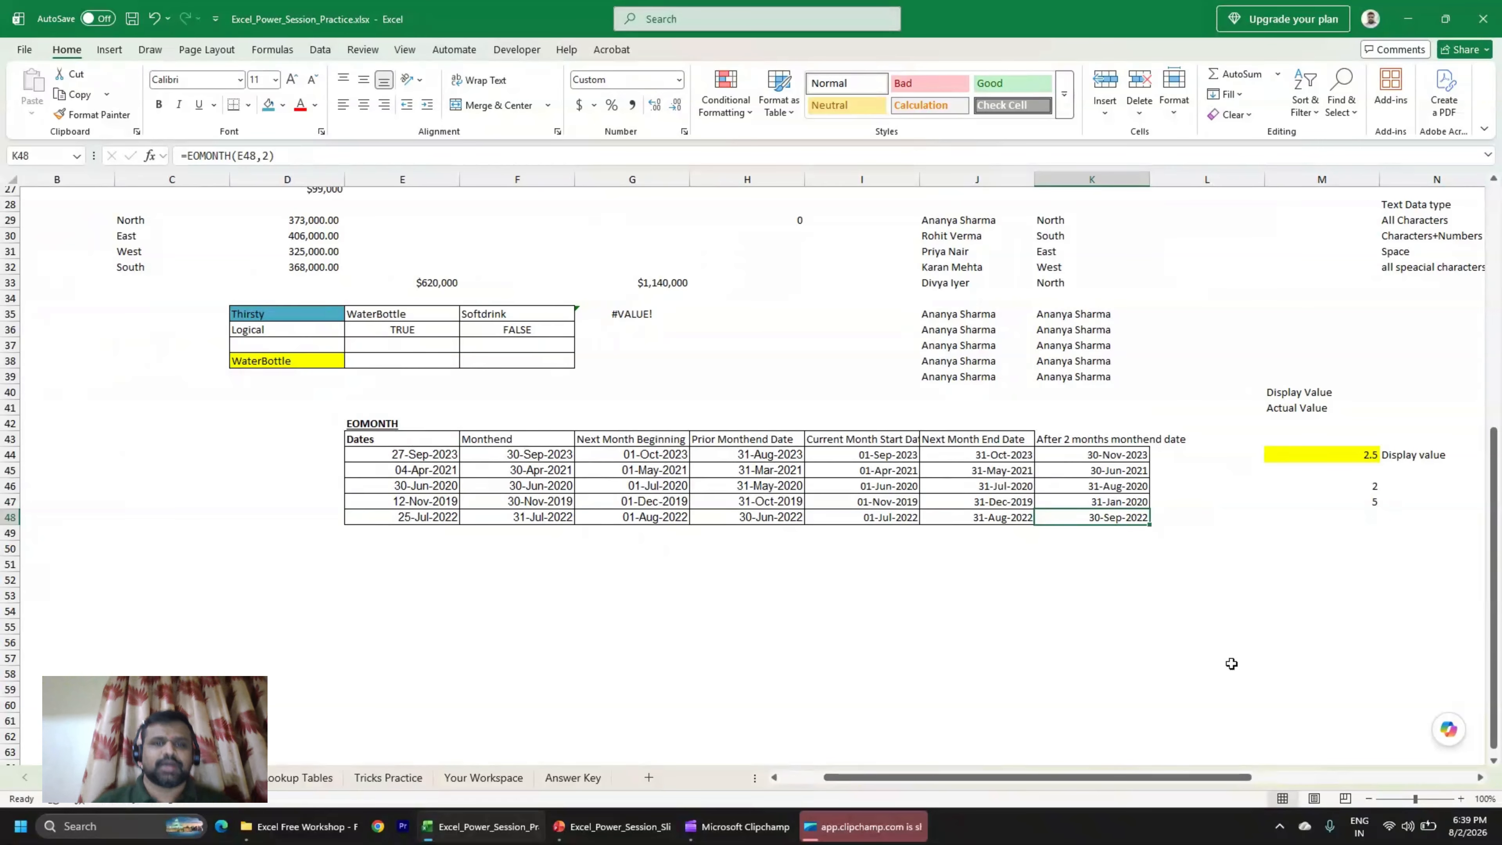
pyautogui.scroll(9, 1338, 711)
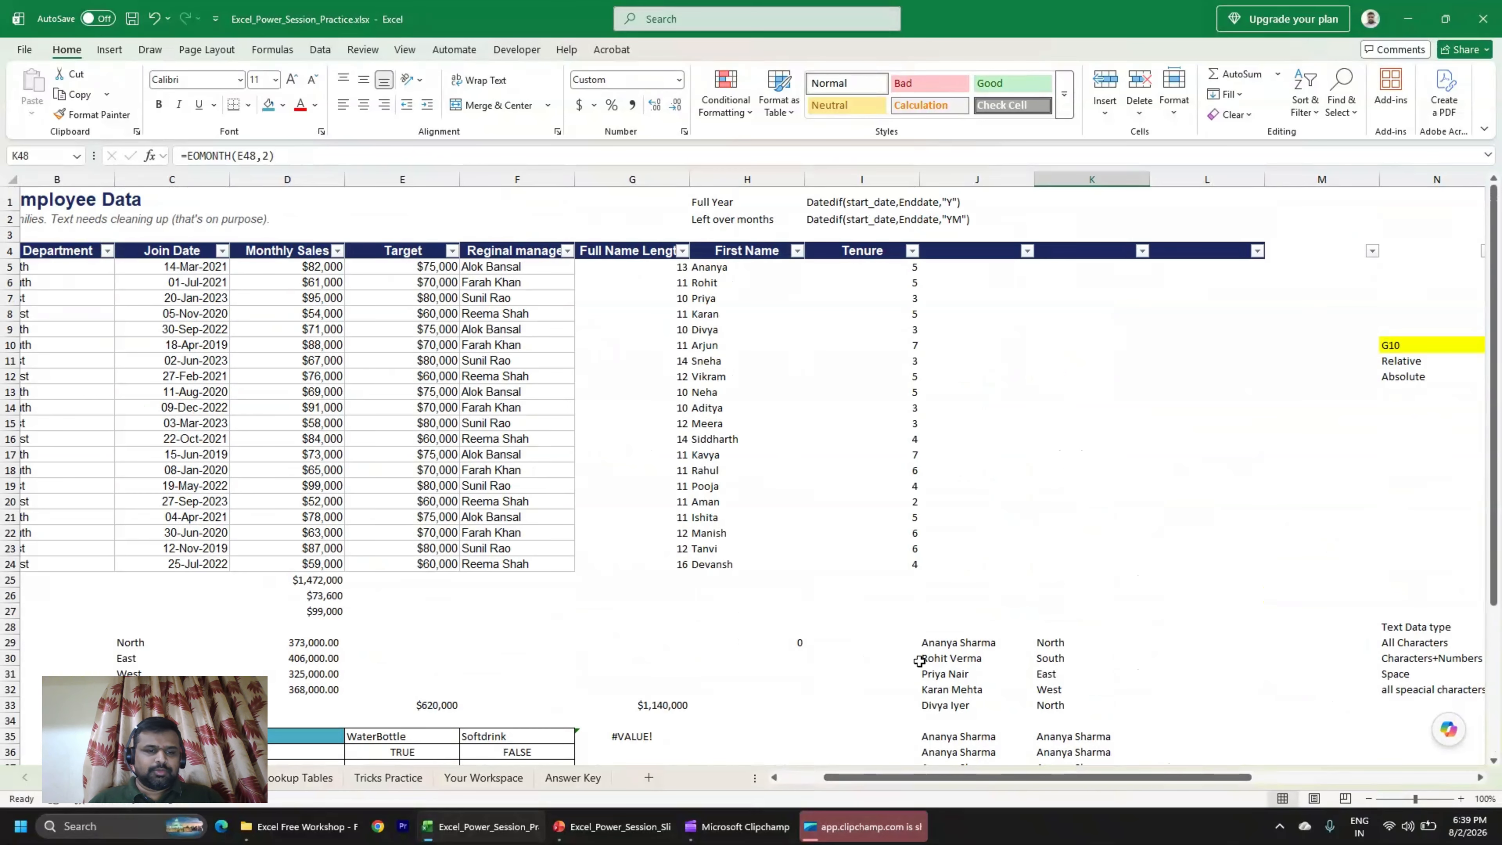
pyautogui.click(388, 777)
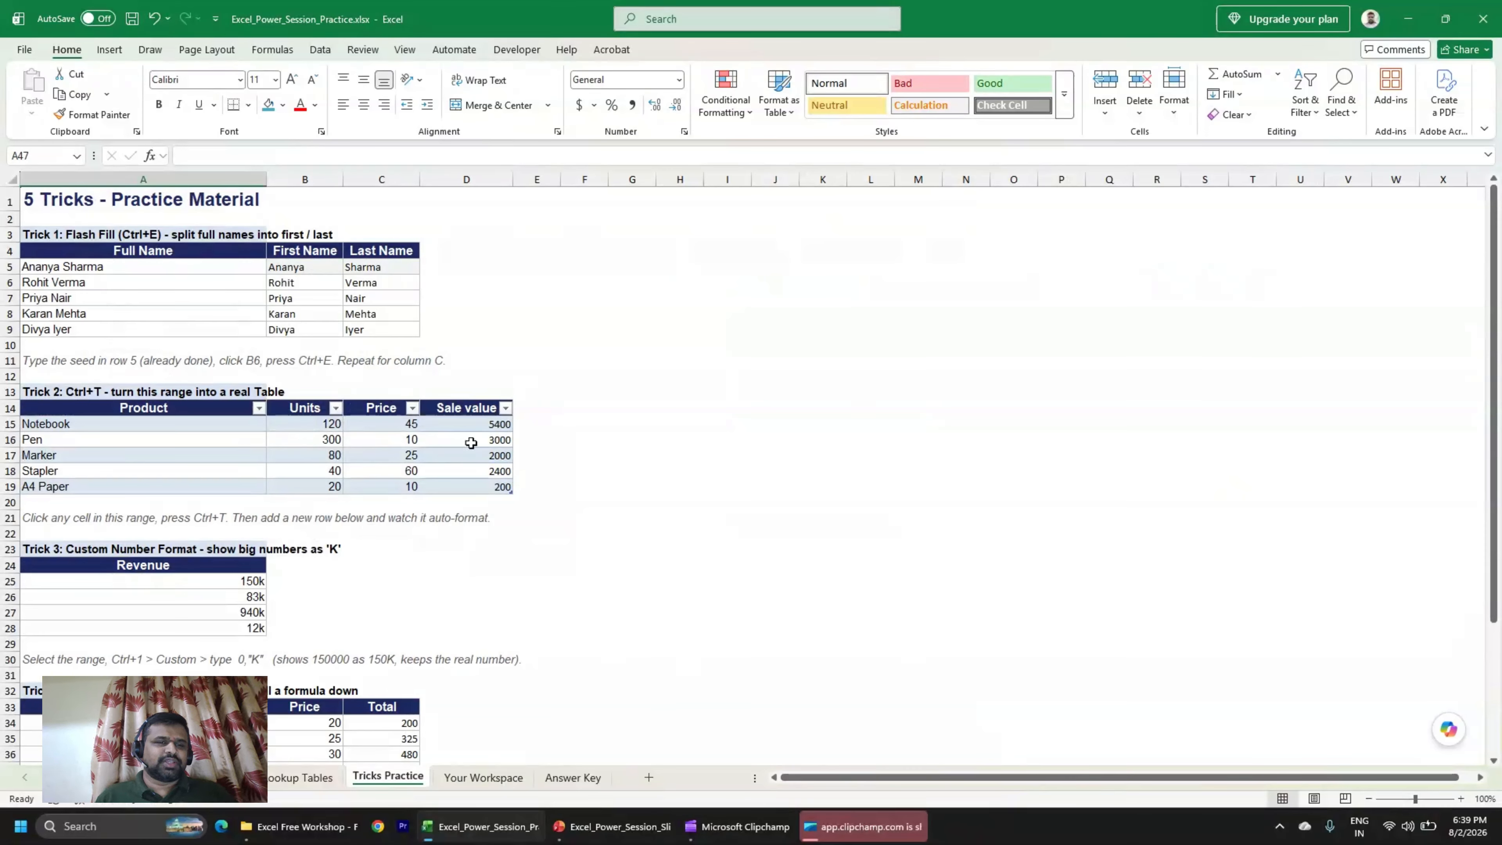
pyautogui.click(295, 283)
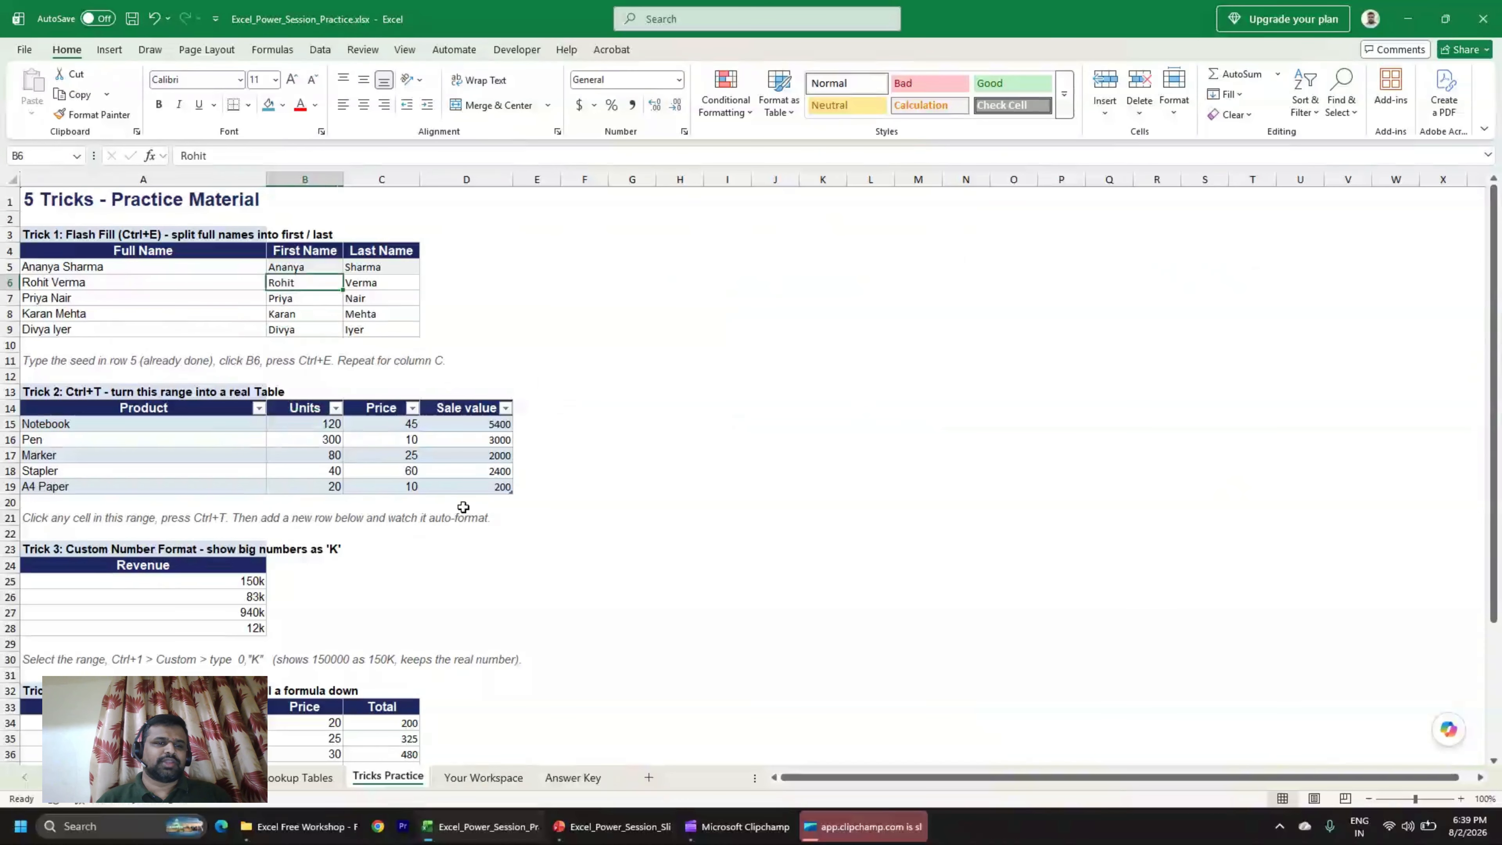
pyautogui.hotkey('ctrl', 'shift', 'Down')
pyautogui.hotkey('shift', 'Right')
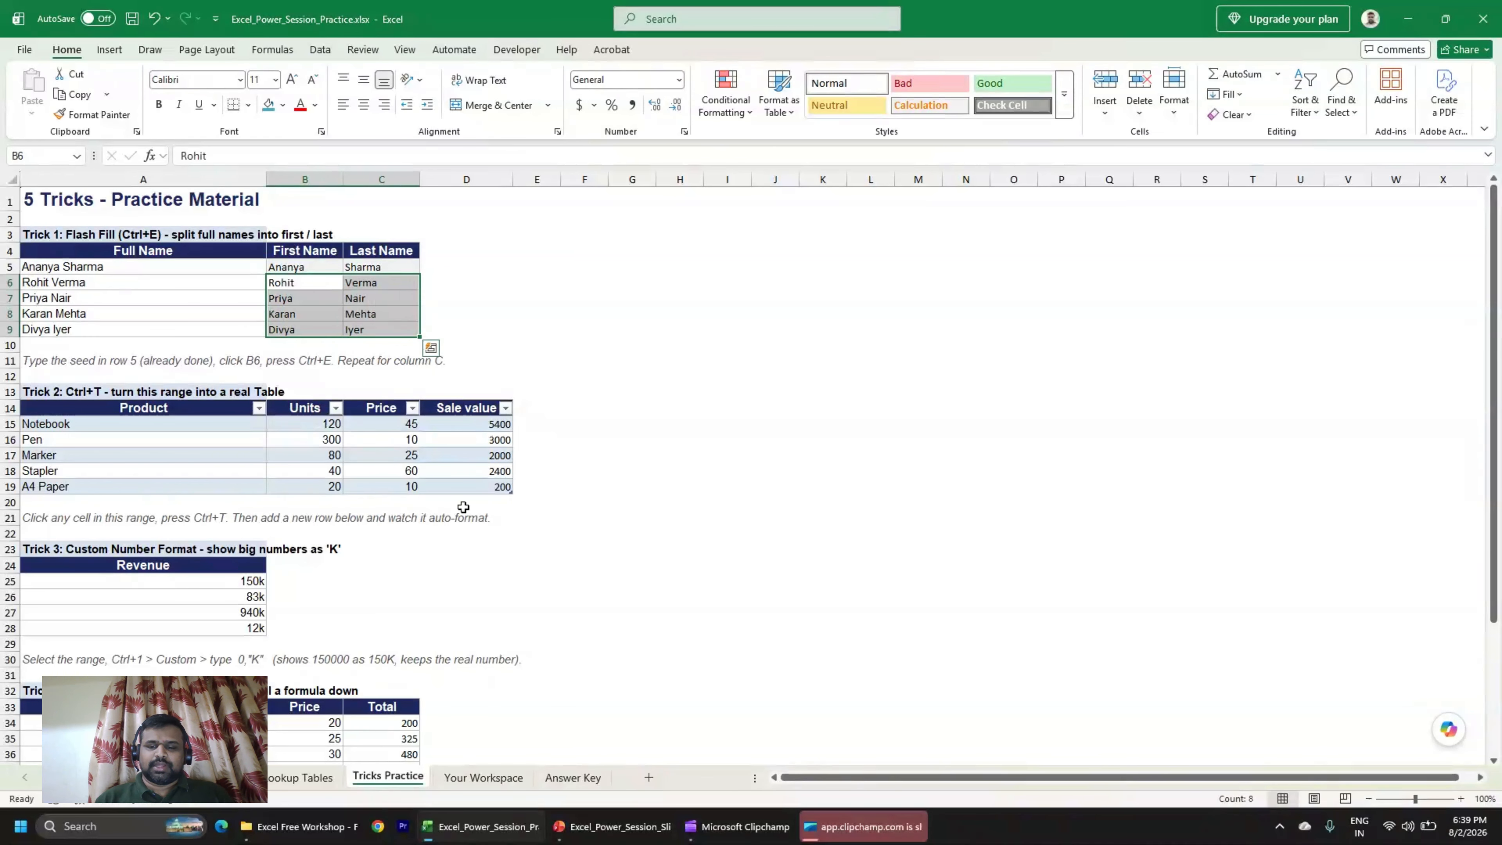
pyautogui.press('Delete')
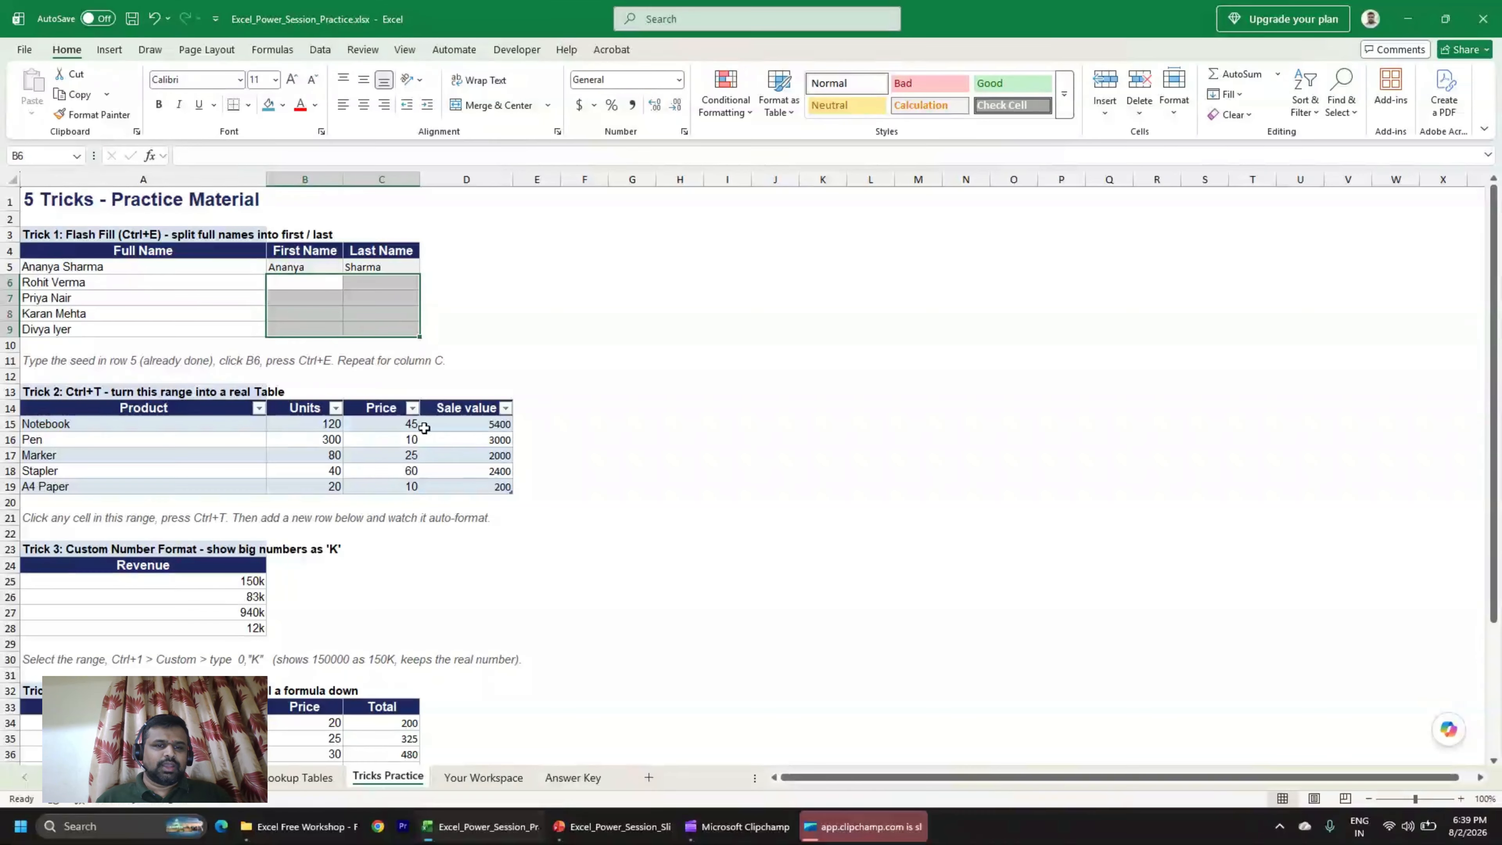
# Try to delete cells D13:D20 around the Sale value column, shifting the remaining cells left.
pyautogui.click(509, 425)
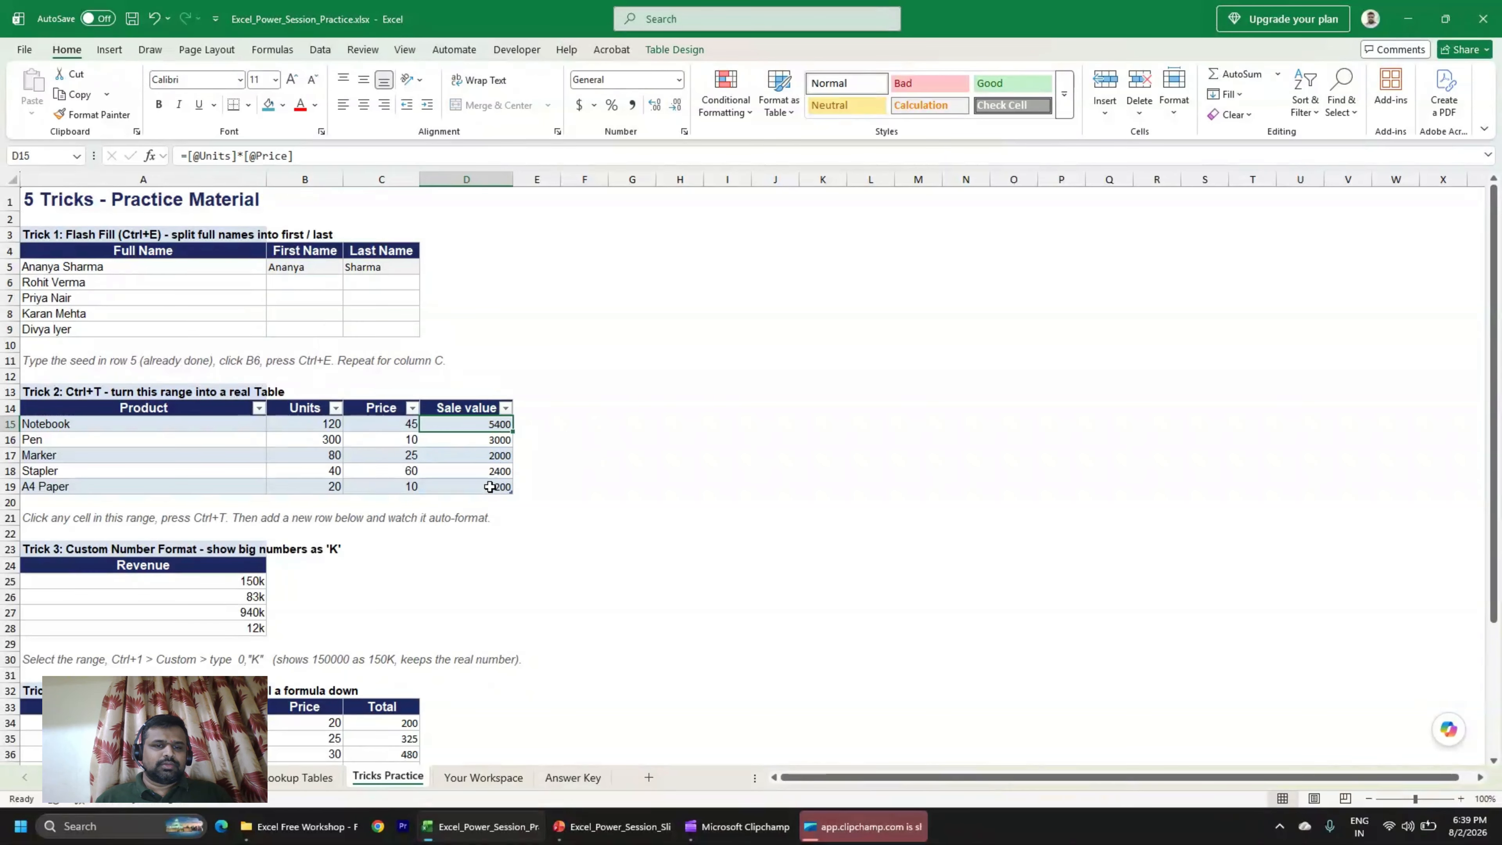
pyautogui.moveTo(465, 392); pyautogui.dragTo(484, 496)
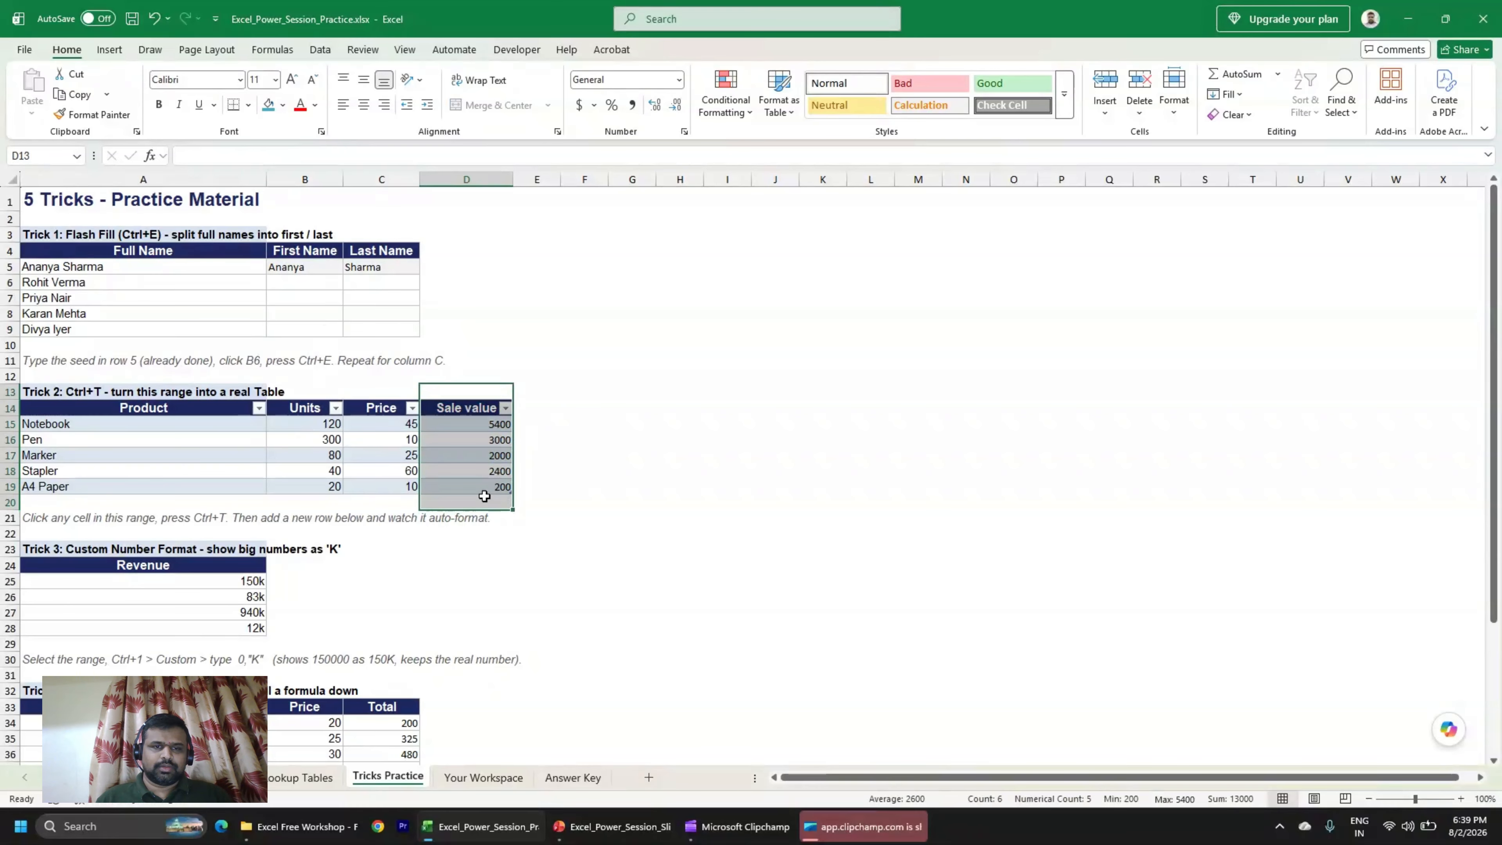
pyautogui.hotkey('ctrl', '-')
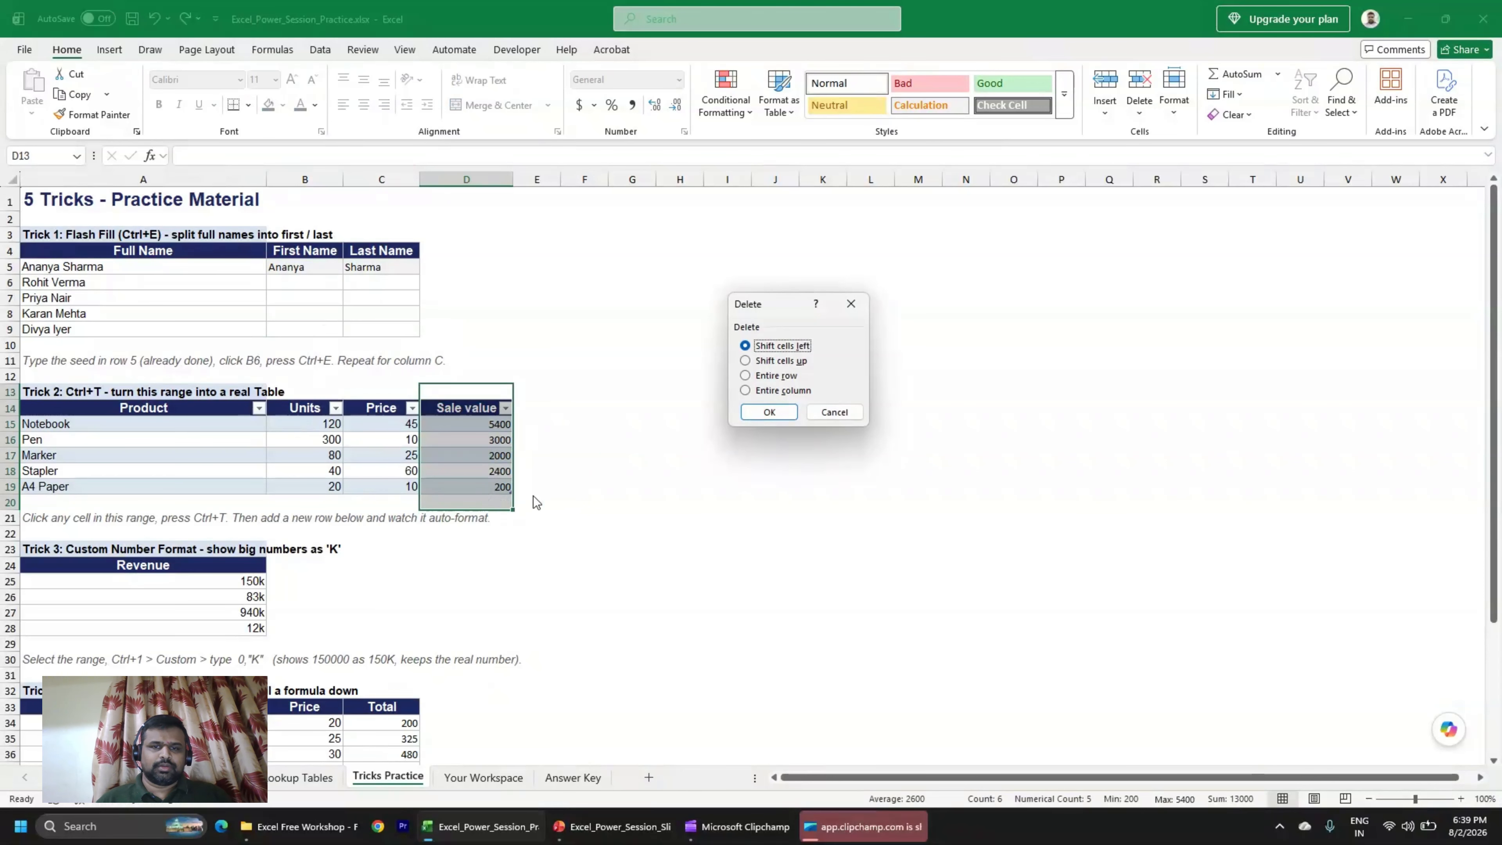
pyautogui.click(755, 376)
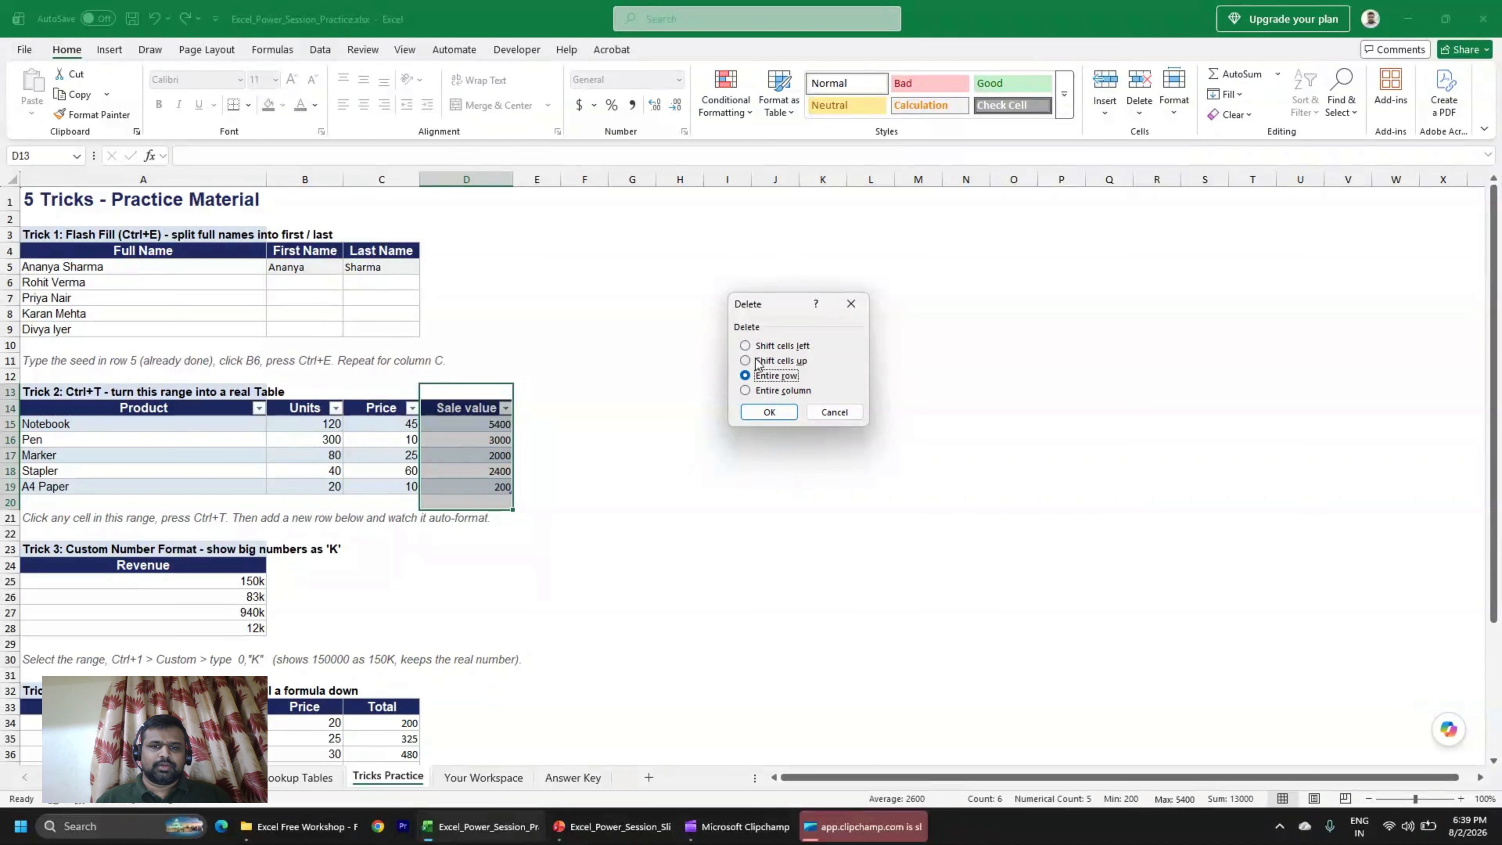
pyautogui.click(749, 347)
pyautogui.click(769, 412)
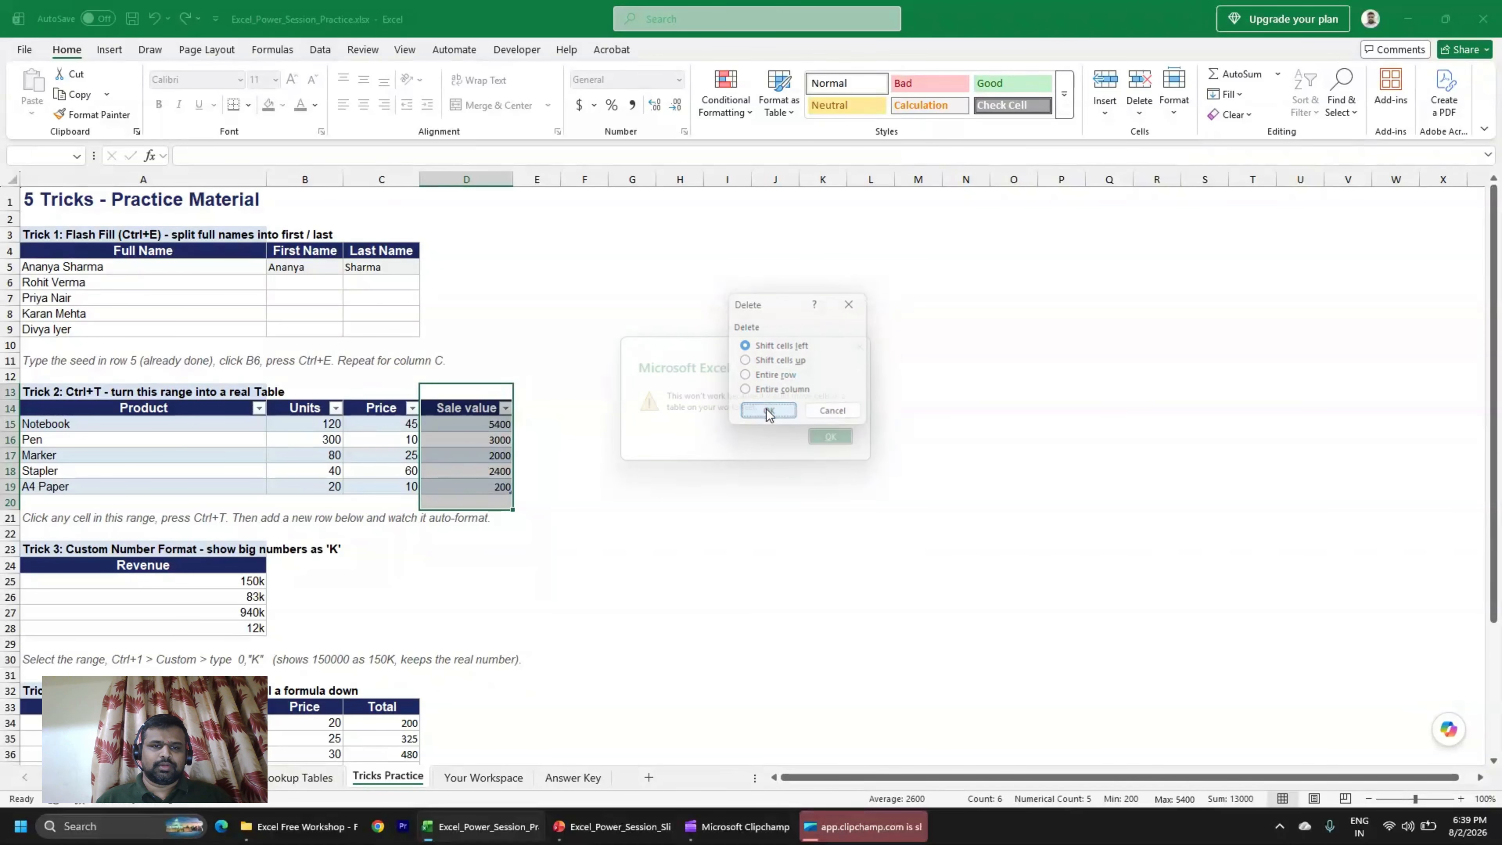
pyautogui.click(845, 440)
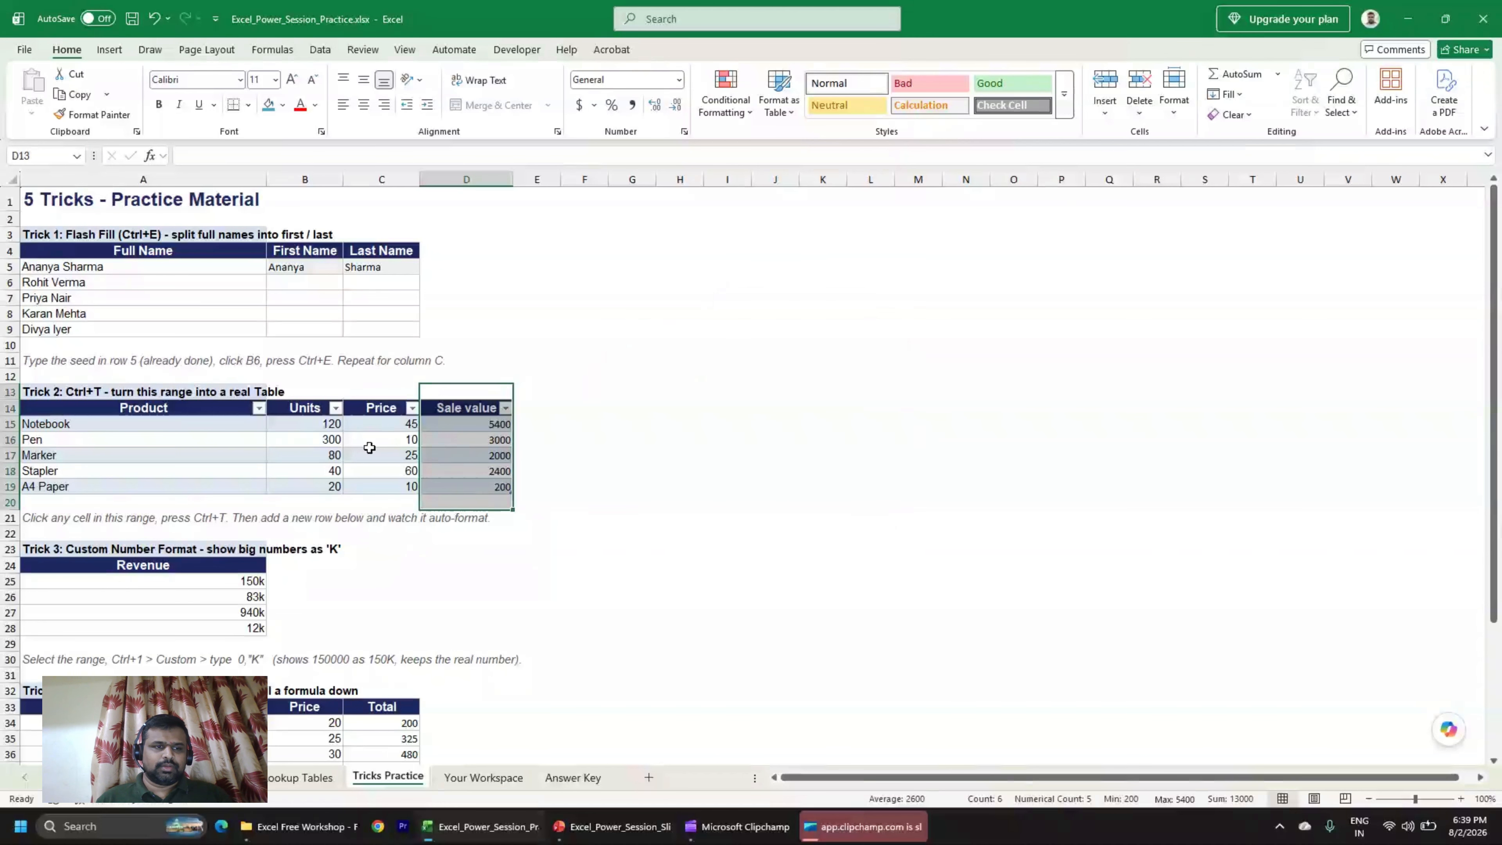
# Delete the entire sheet column D holding Sale value and the entire row 19 holding the A4 Paper entry.
pyautogui.hotkey('ctrl', 'space')
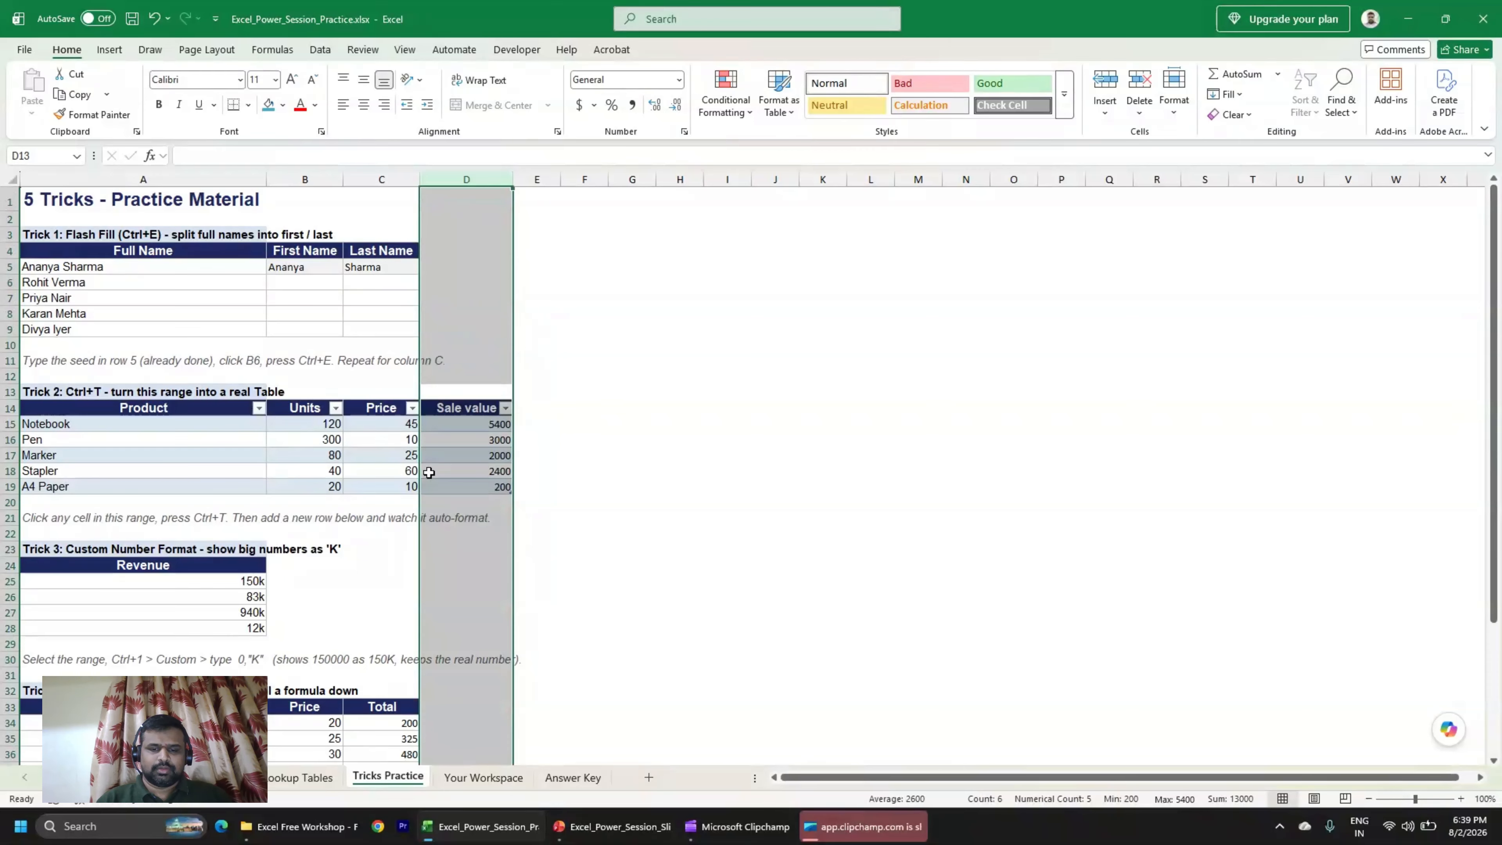
pyautogui.hotkey('ctrl', '-')
pyautogui.click(341, 518)
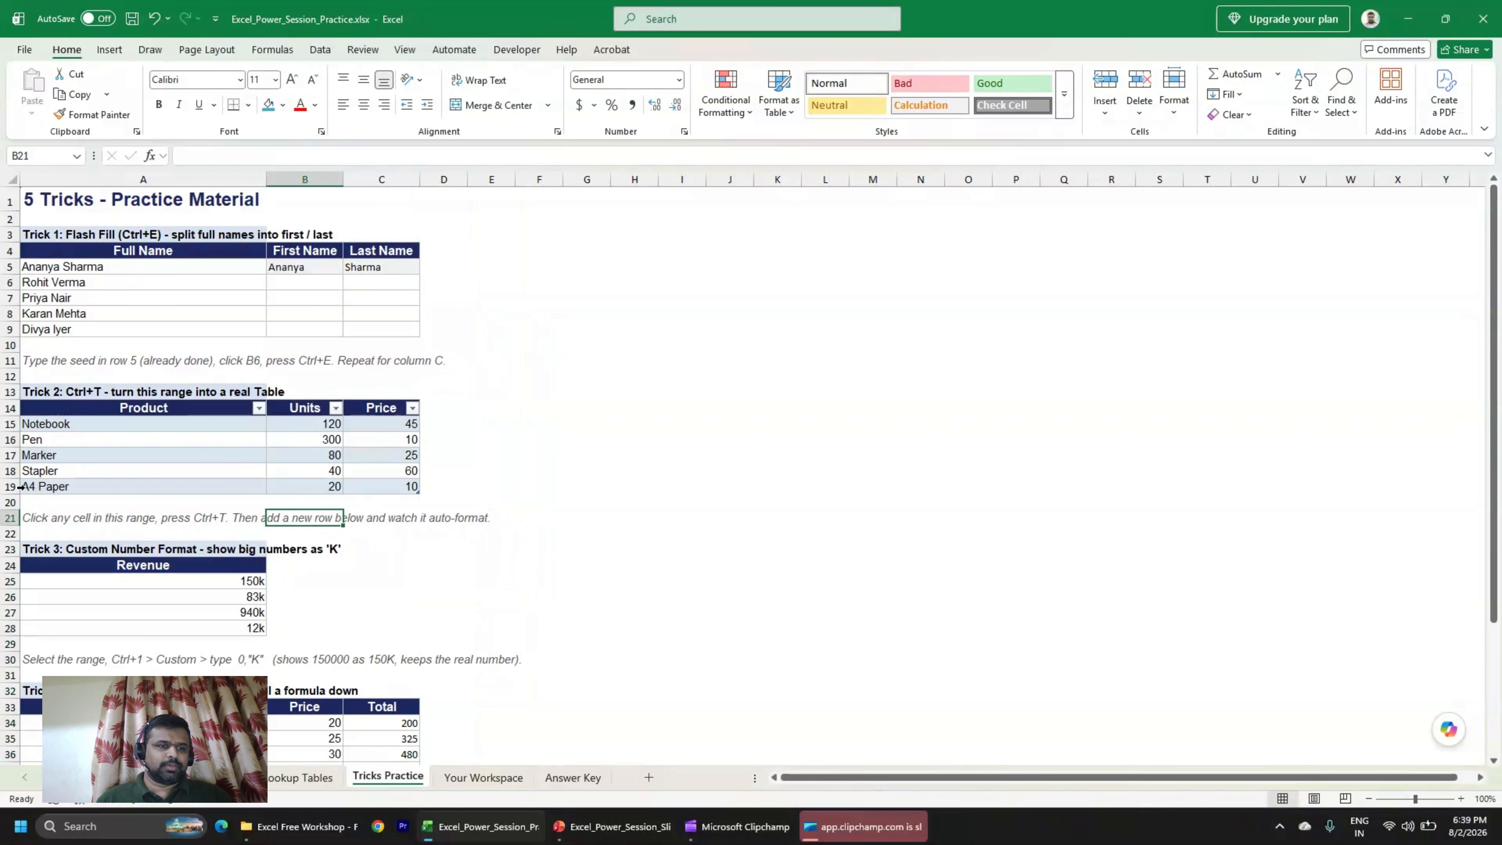
pyautogui.click(10, 487)
pyautogui.hotkey('ctrl', '-')
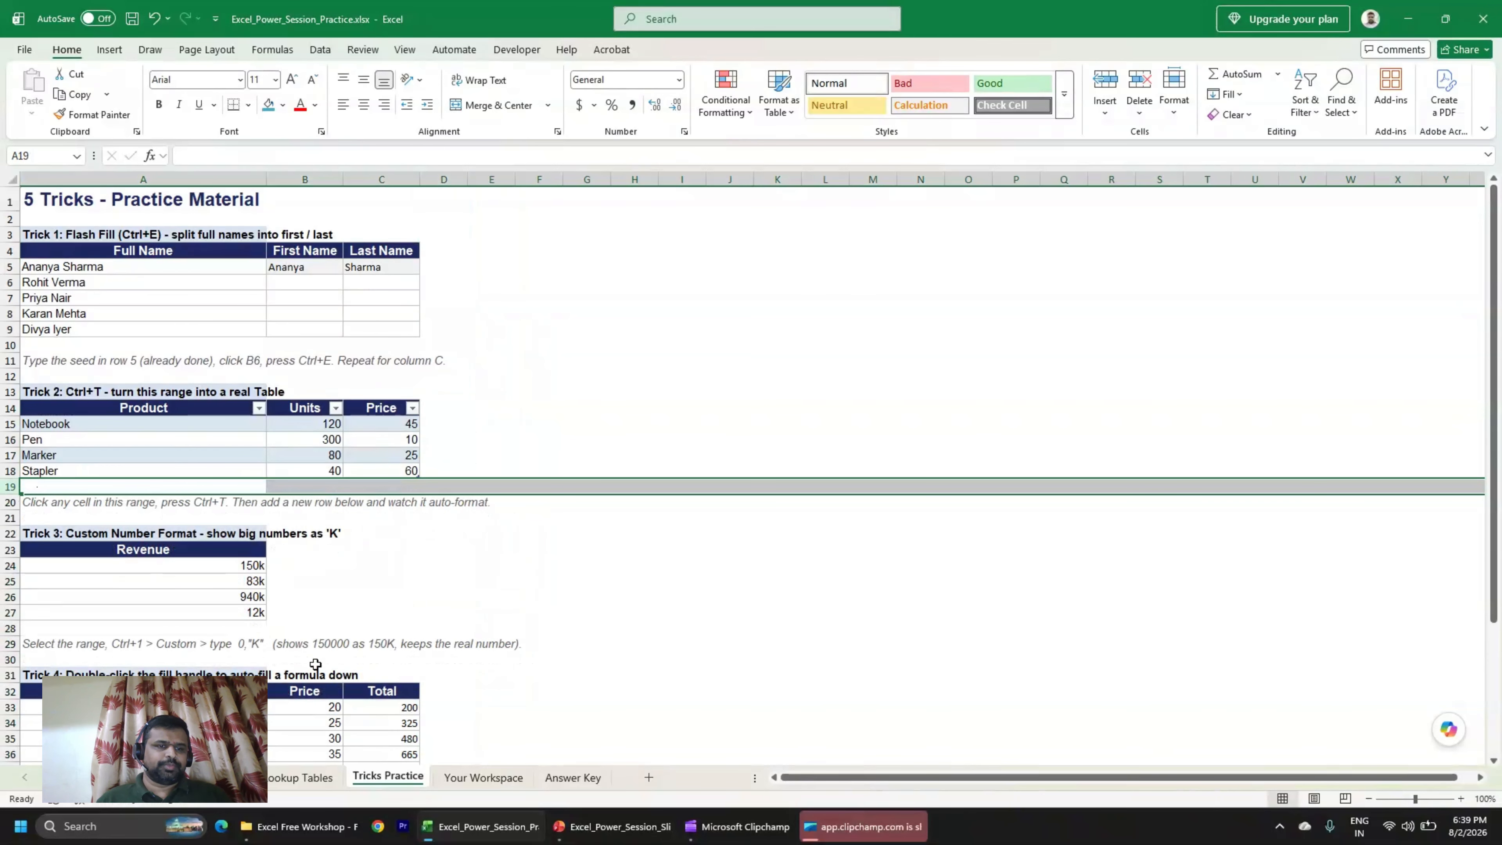
pyautogui.click(444, 611)
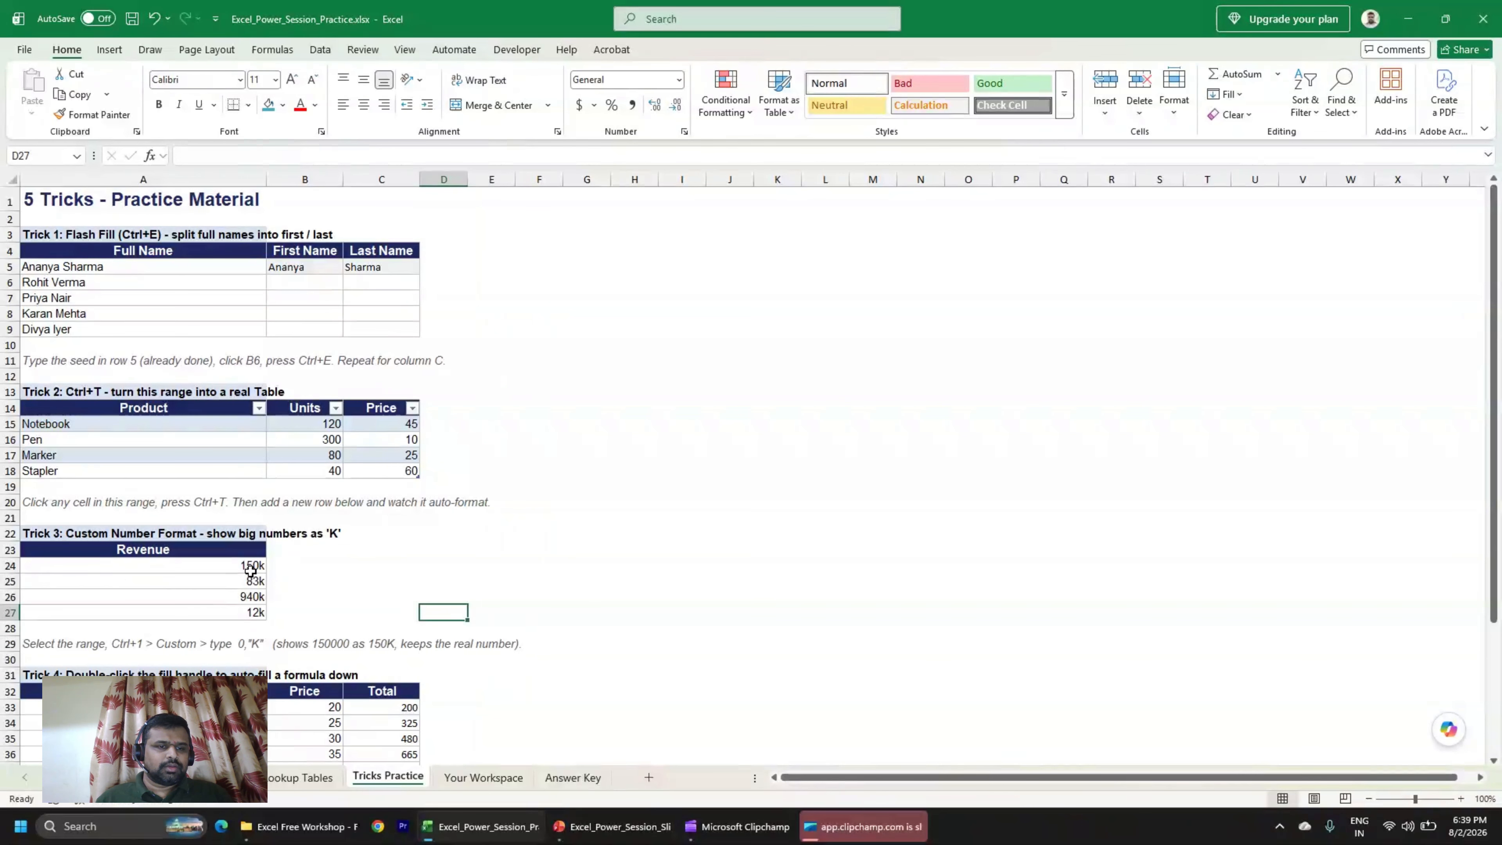
# Reset the Trick 3 Revenue values in A24:A27 to the General number format.
pyautogui.moveTo(252, 565); pyautogui.dragTo(257, 613)
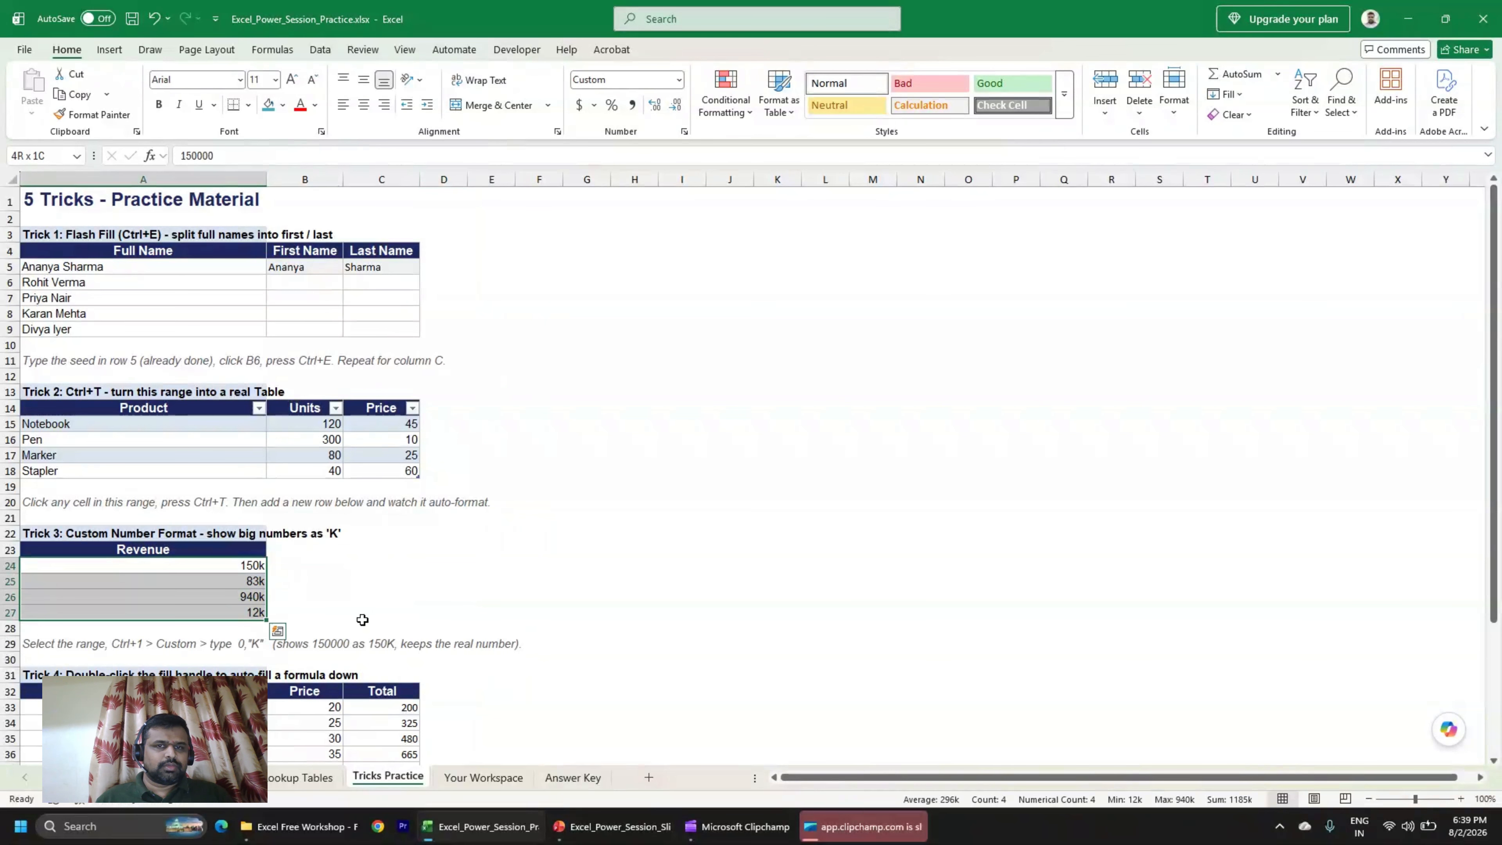
pyautogui.click(679, 79)
pyautogui.click(627, 105)
# Clear all Total formulas in C33:C38 of the Trick 4 table.
pyautogui.scroll(-5, 497, 482)
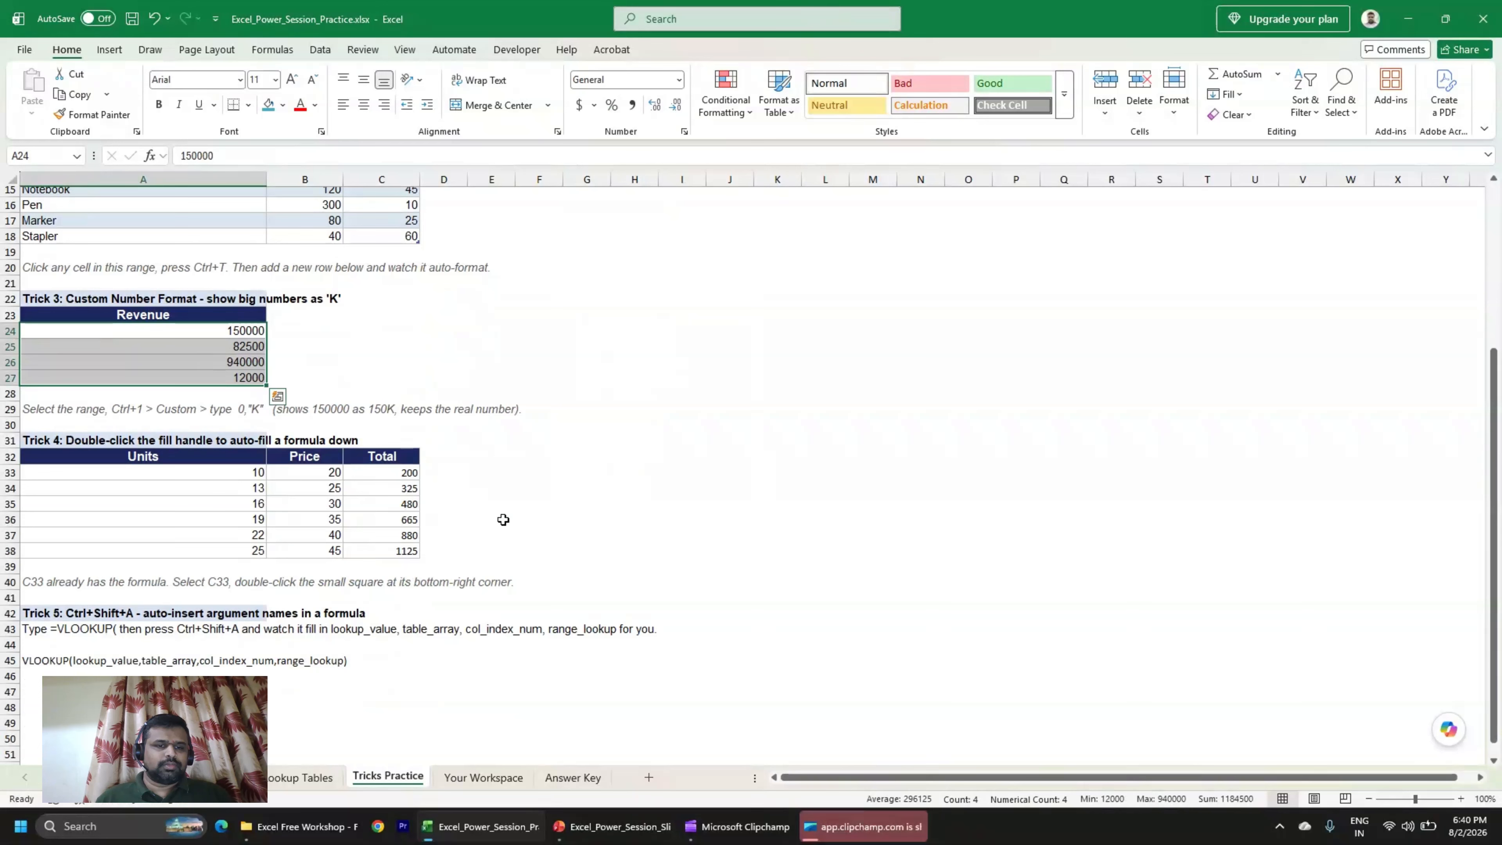
pyautogui.click(409, 474)
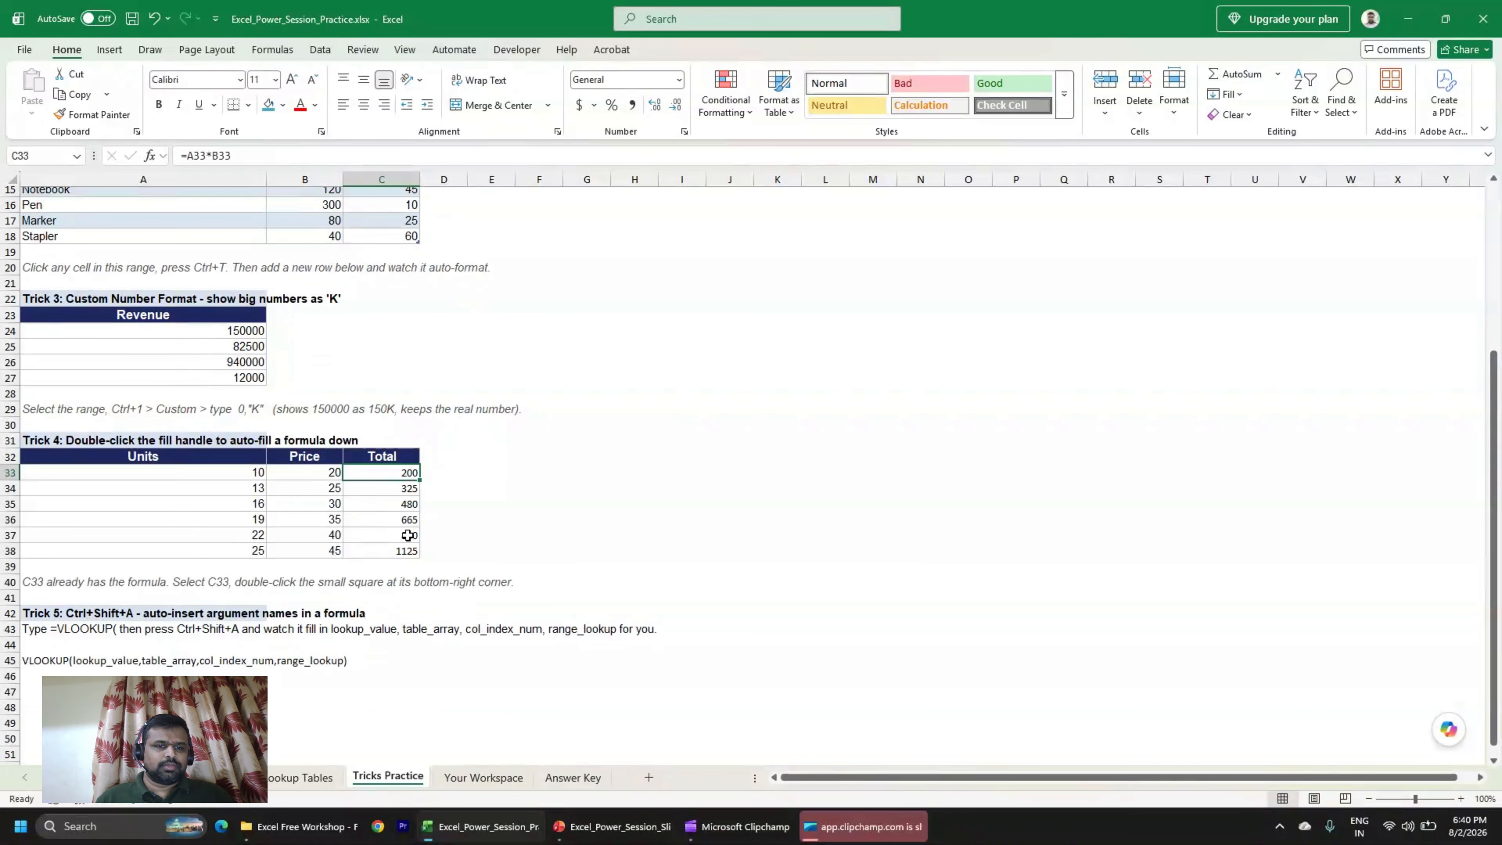
pyautogui.keyDown('shift'); pyautogui.click(404, 548); pyautogui.keyUp('shift')
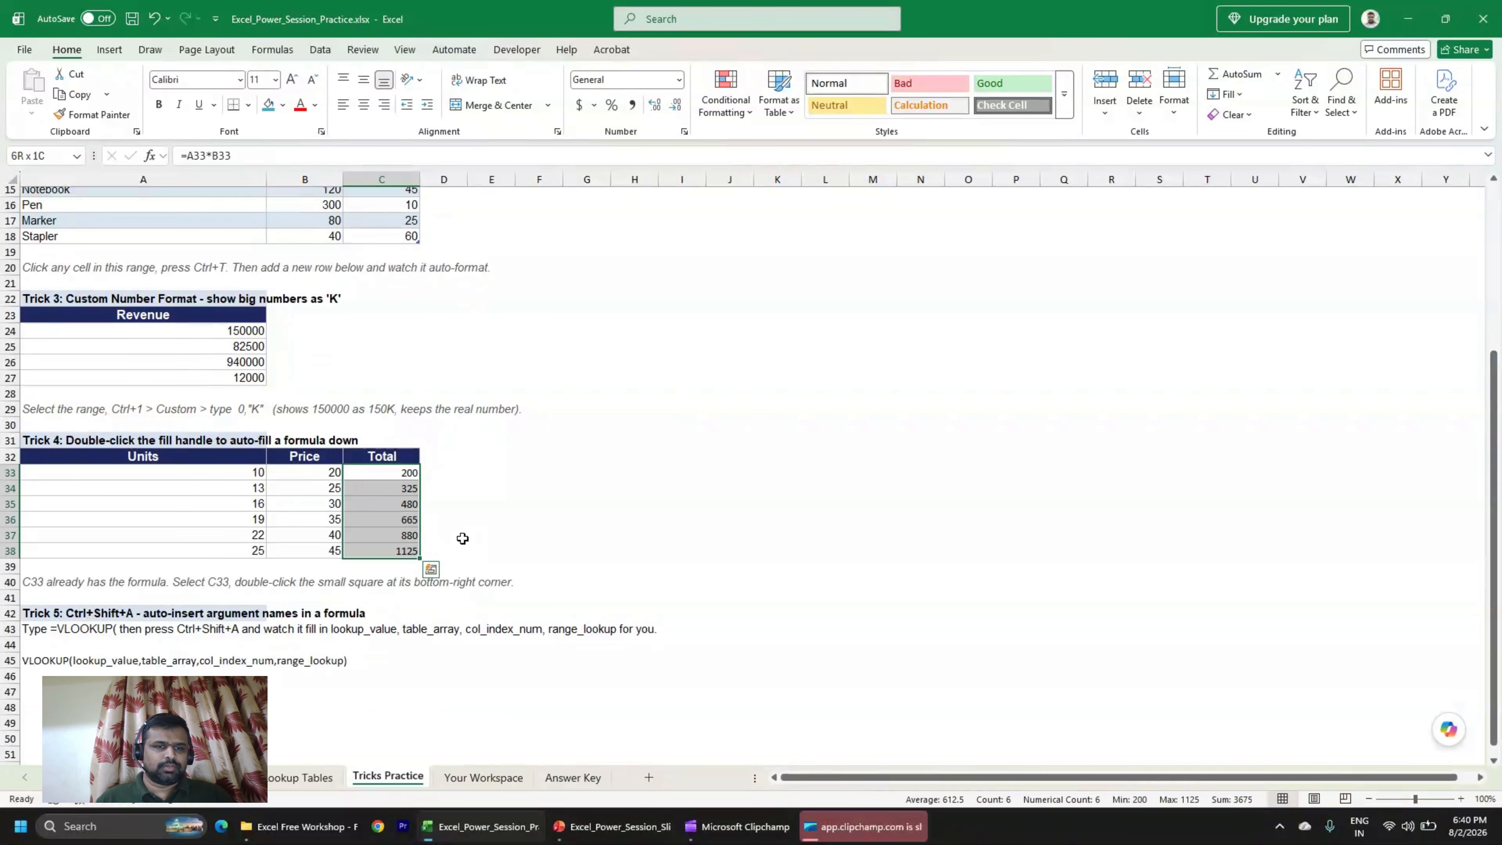
pyautogui.click(404, 491)
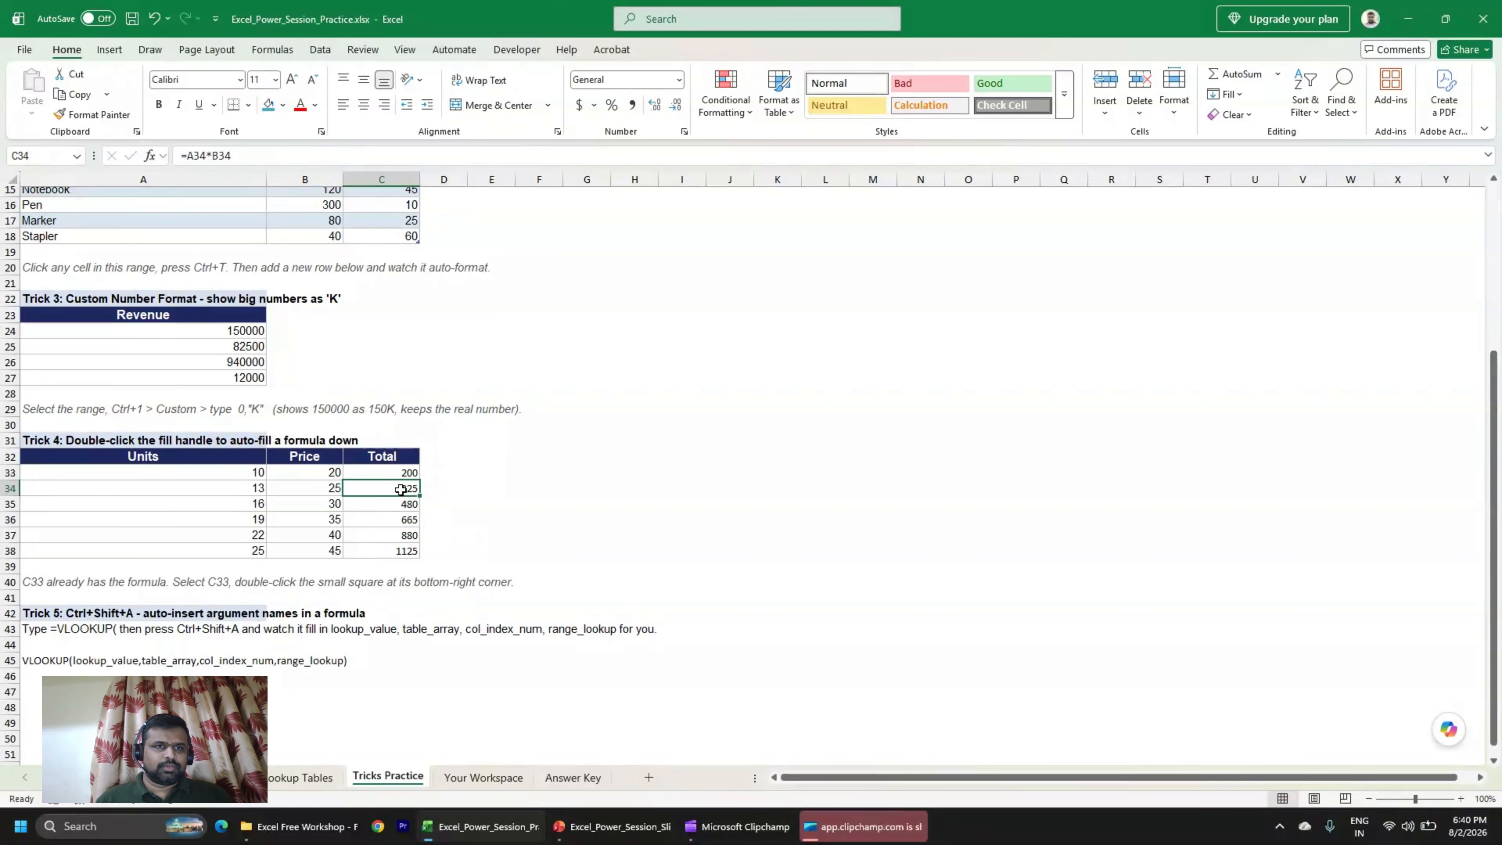
pyautogui.moveTo(404, 473); pyautogui.dragTo(410, 547)
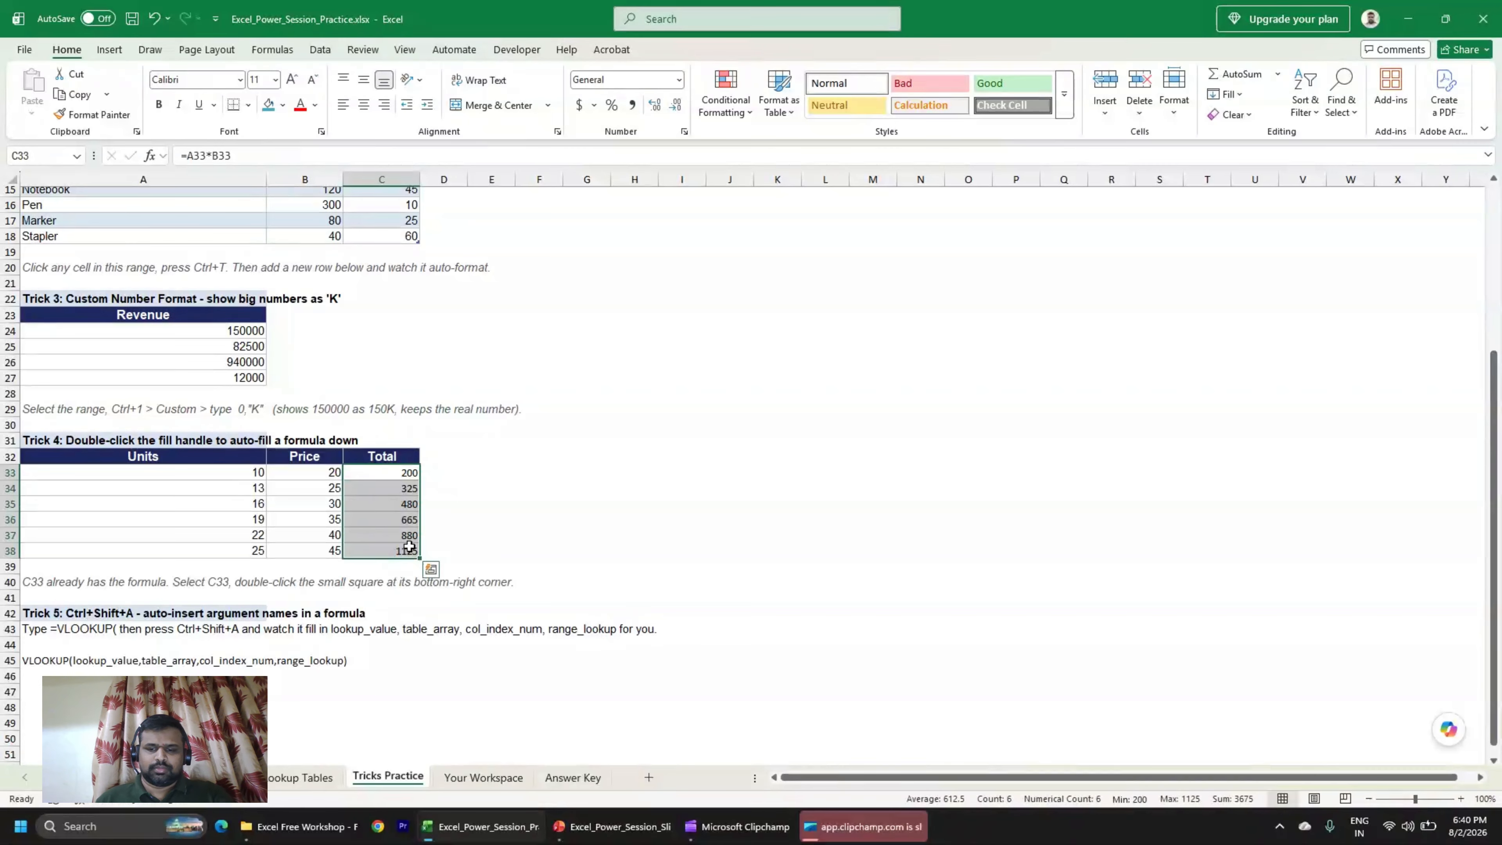
pyautogui.press('Delete')
# Clear the VLOOKUP argument text in A45 under Trick 5 and save the workbook.
pyautogui.click(70, 662)
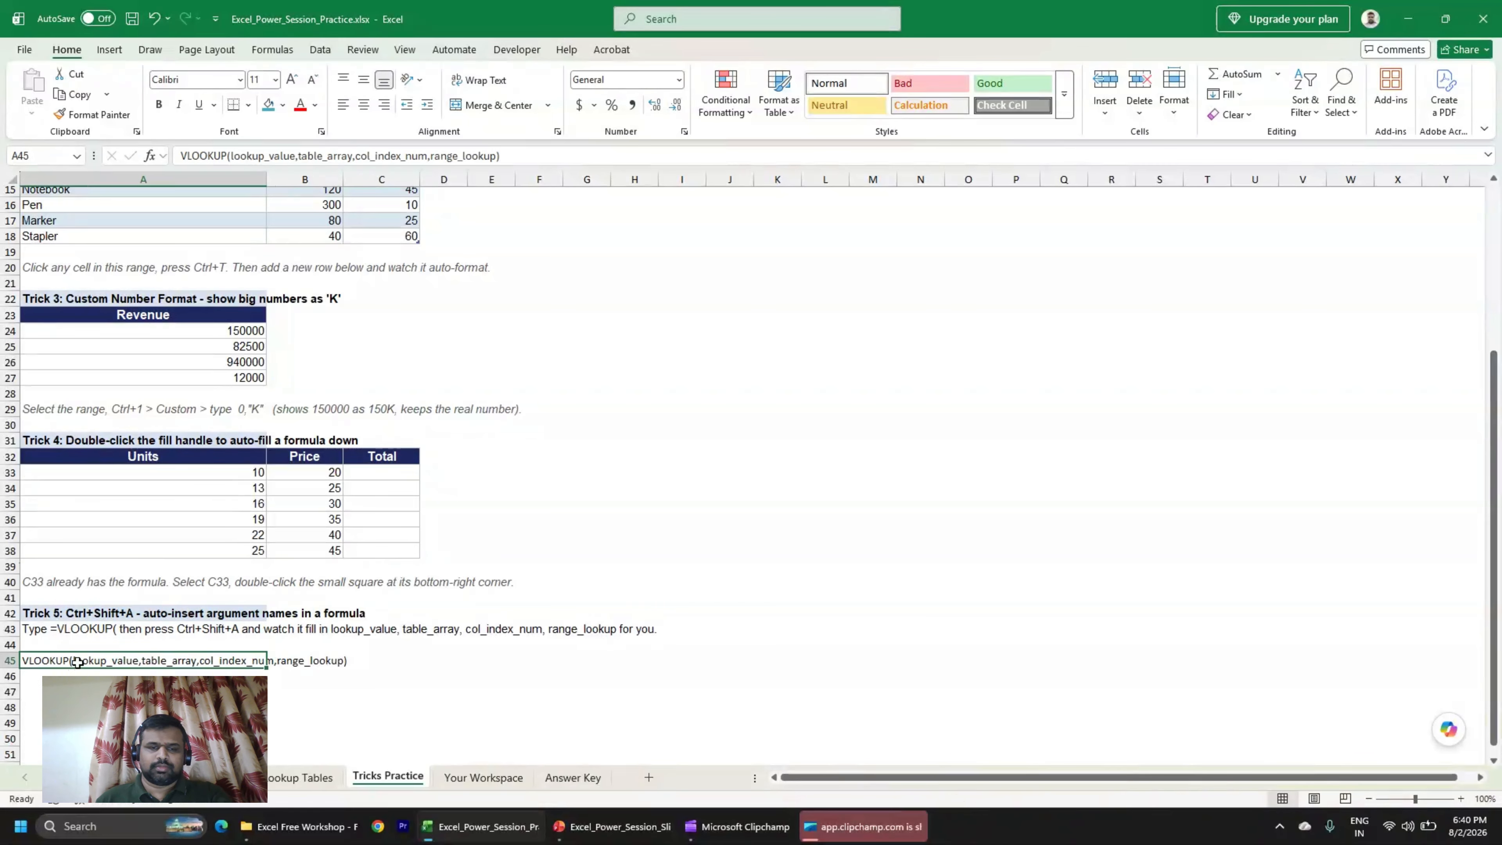
pyautogui.press('Delete')
pyautogui.scroll(5, 211, 622)
pyautogui.hotkey('ctrl', 's')
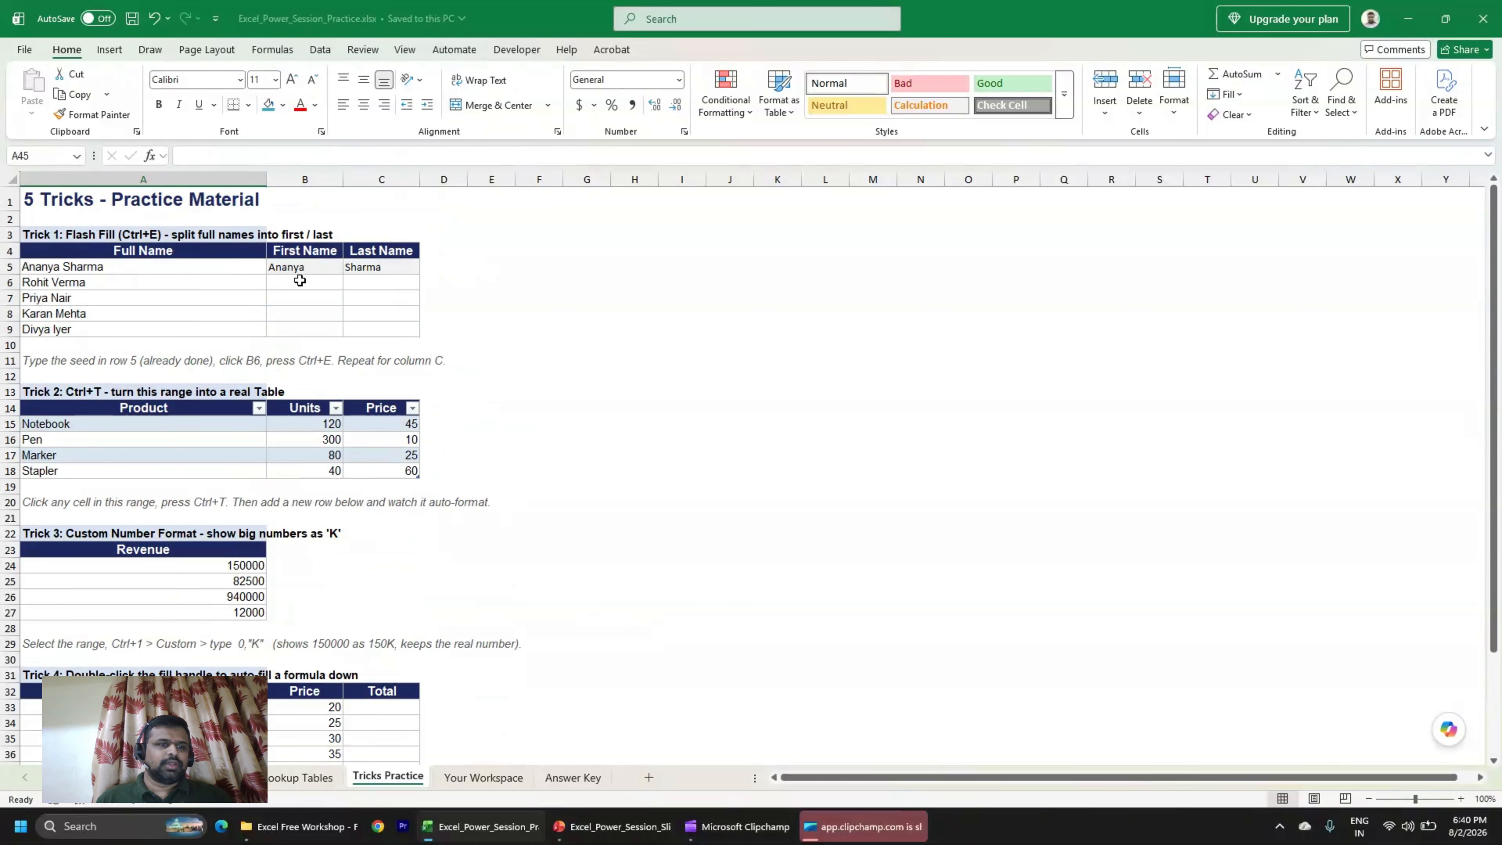
# Examine the full names in A5:A9 and how A5 is split into the first and last name examples in B5:C5.
pyautogui.click(279, 283)
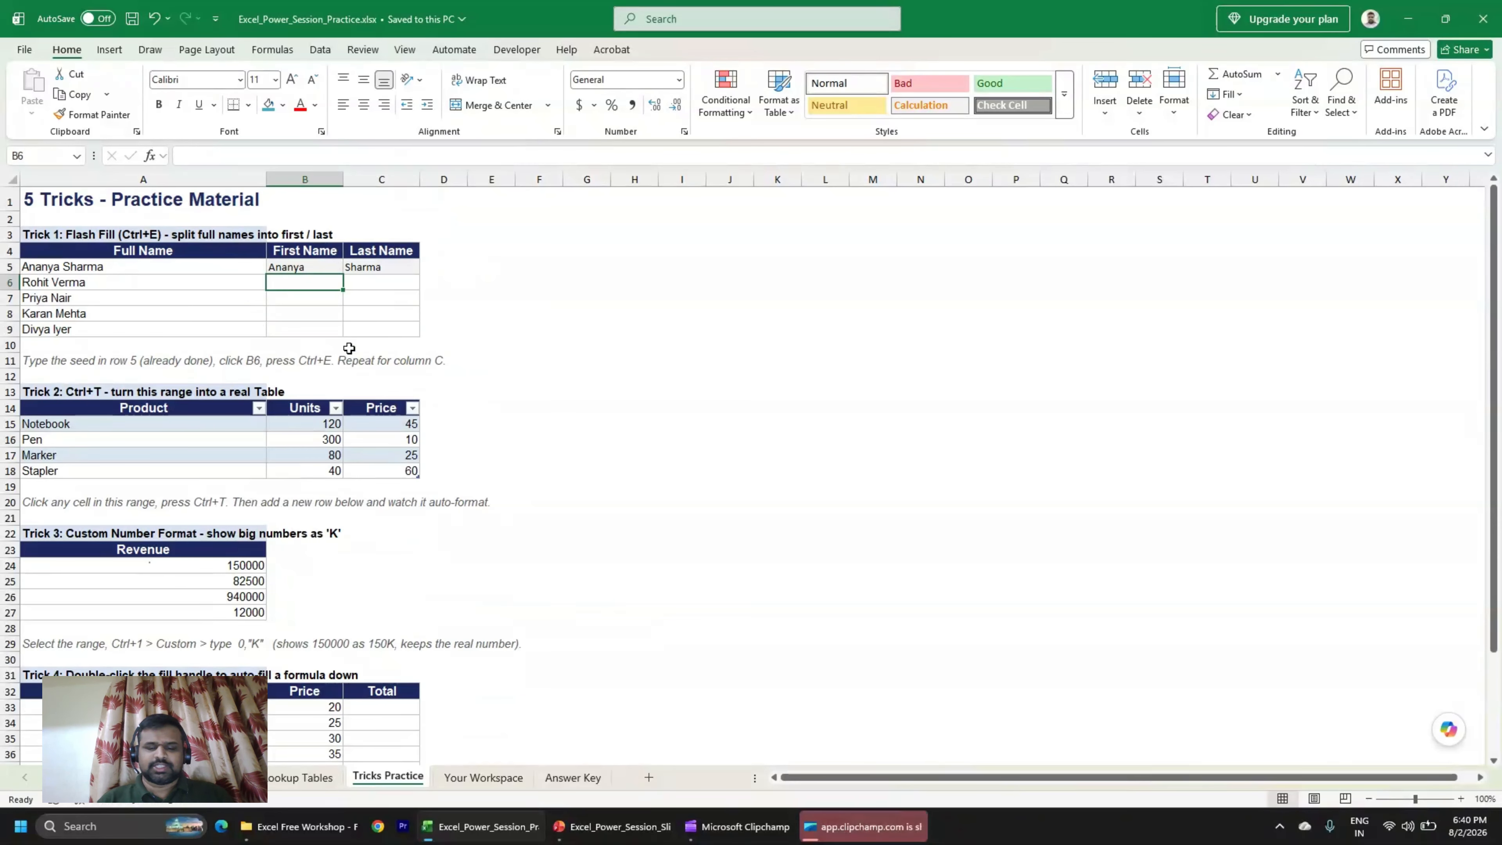
pyautogui.press('Up')
pyautogui.press('Left')
pyautogui.press('Up')
pyautogui.press('Down')
pyautogui.press('Right')
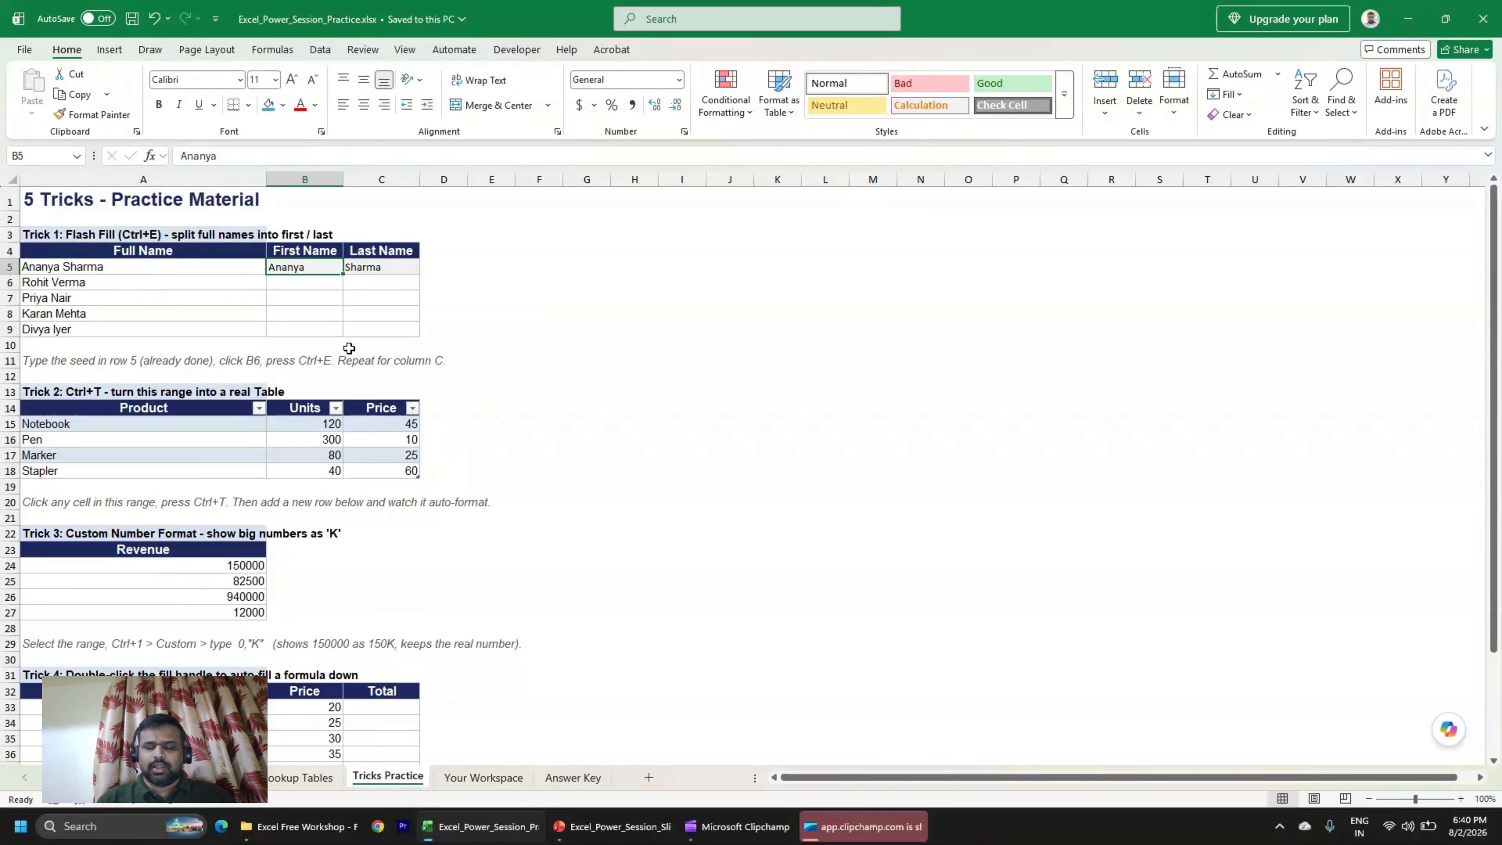
pyautogui.press('Down')
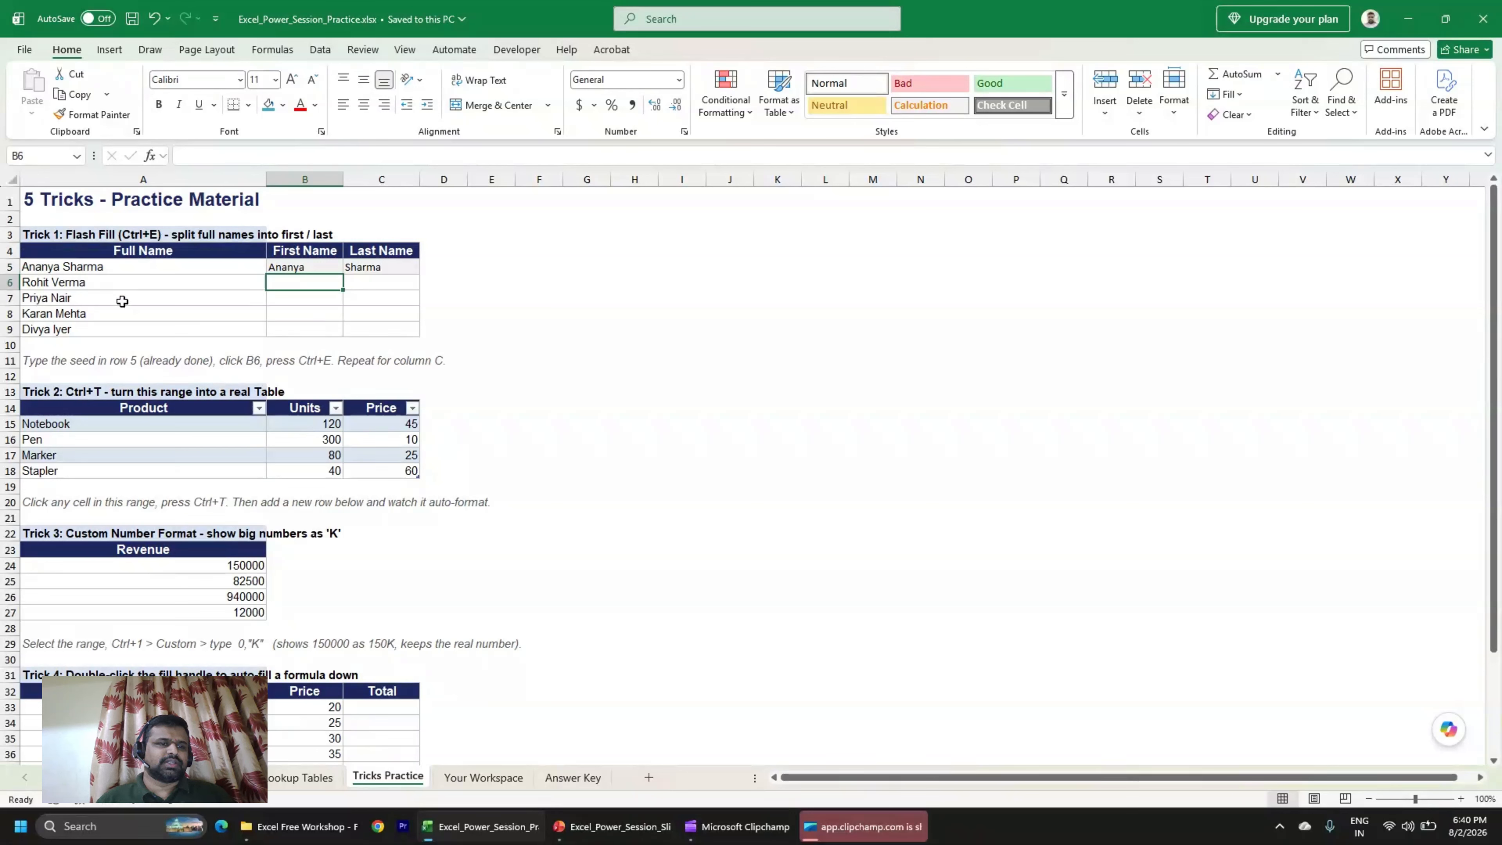
pyautogui.click(95, 267)
pyautogui.doubleClick(196, 155)
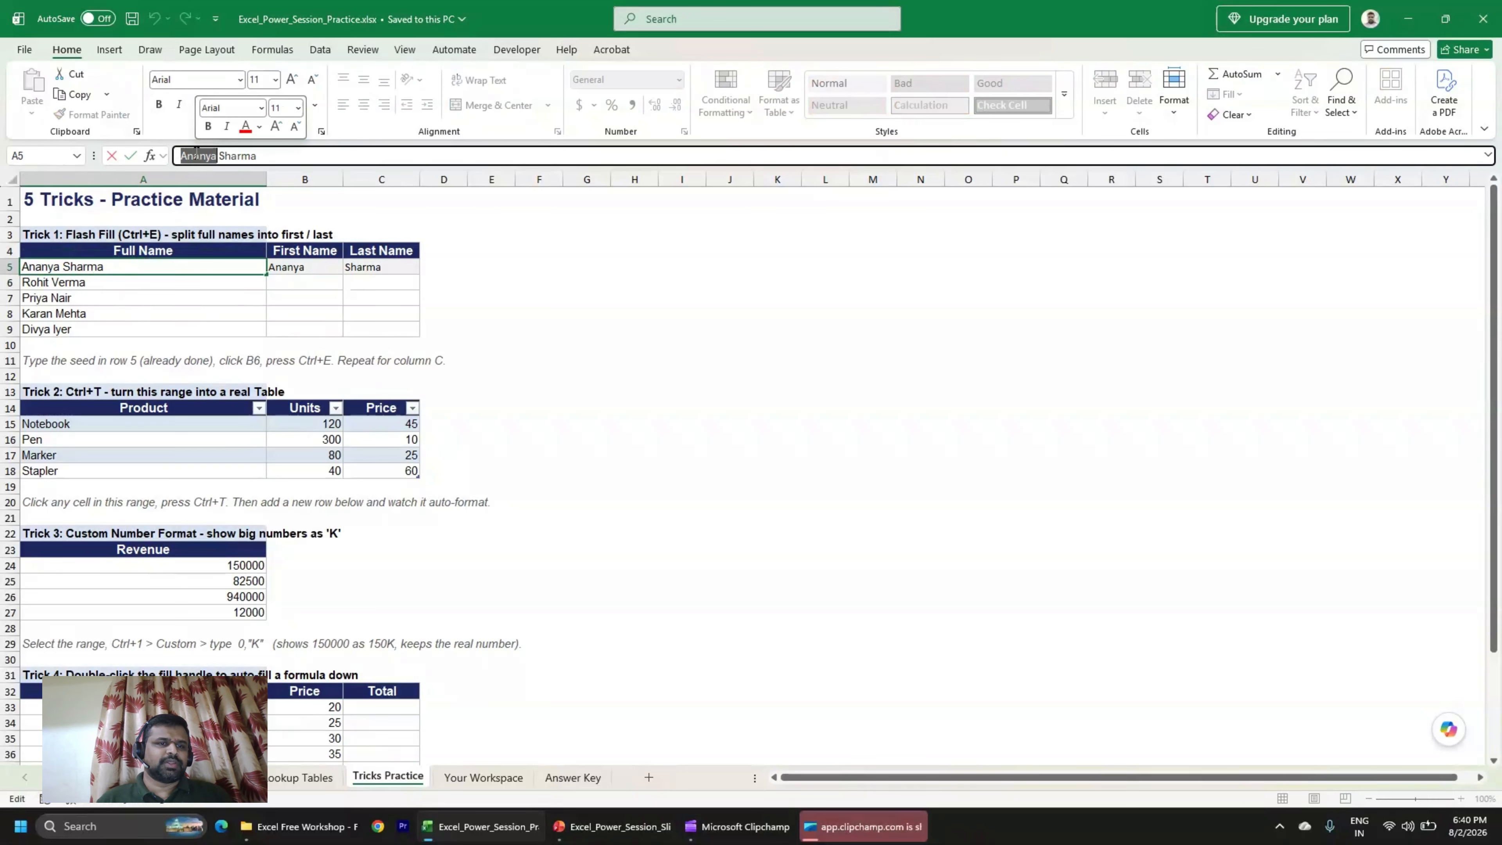
pyautogui.doubleClick(238, 155)
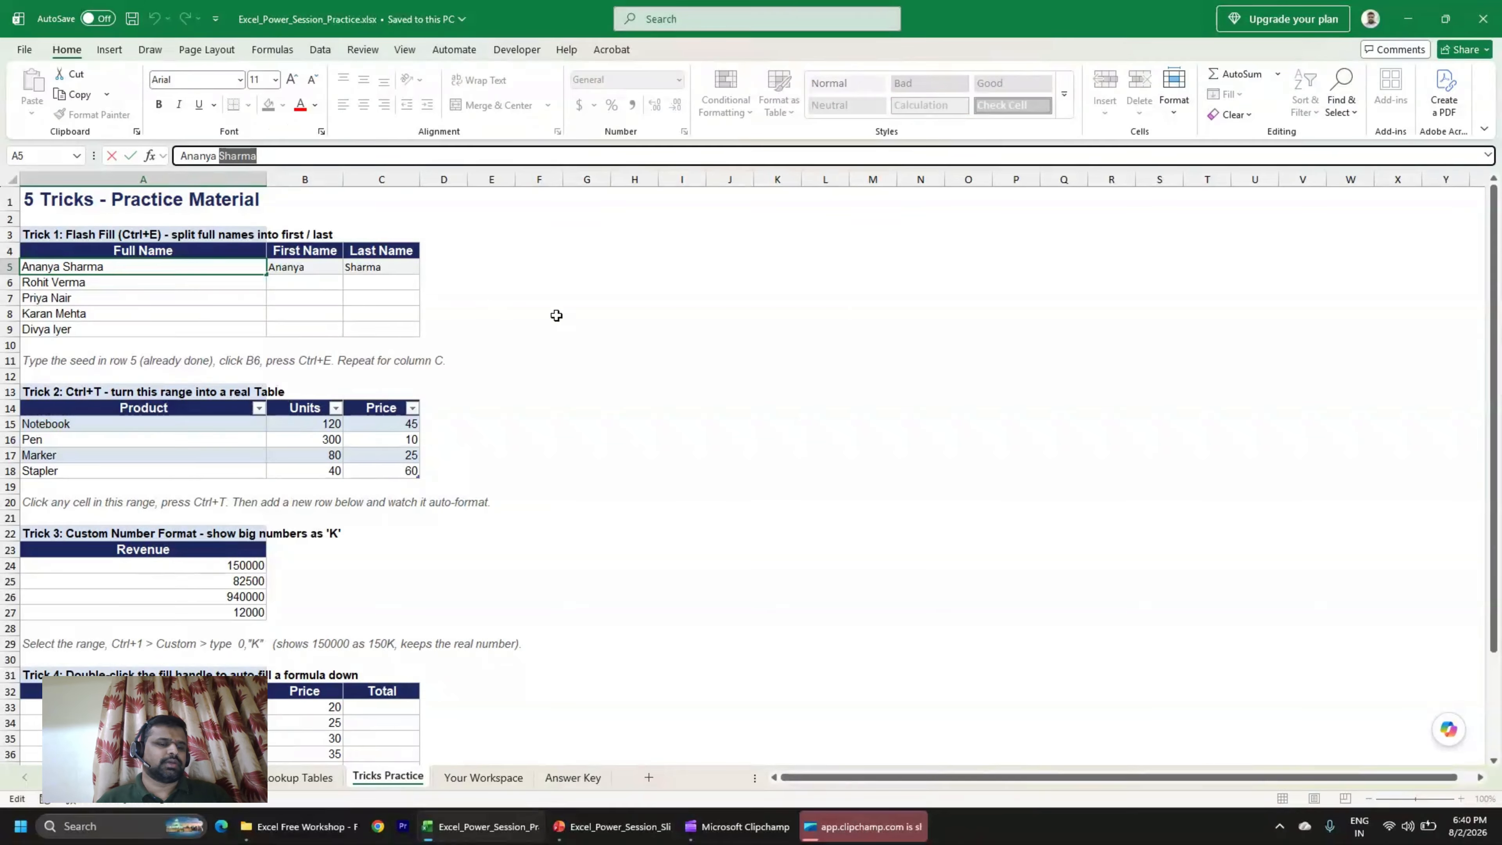
pyautogui.press('Escape')
pyautogui.click(322, 270)
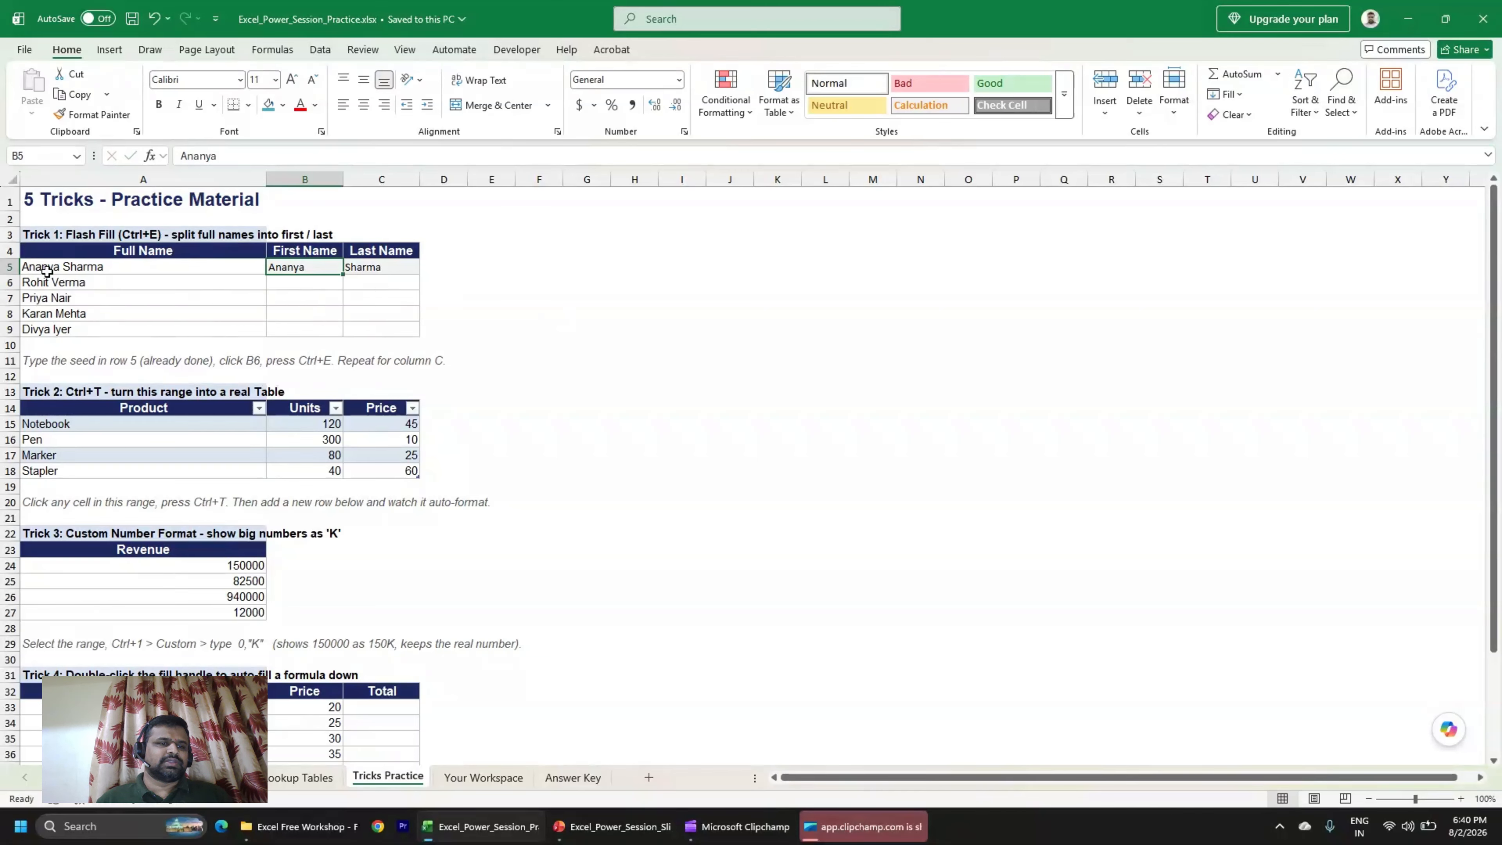
pyautogui.moveTo(48, 270); pyautogui.dragTo(53, 327)
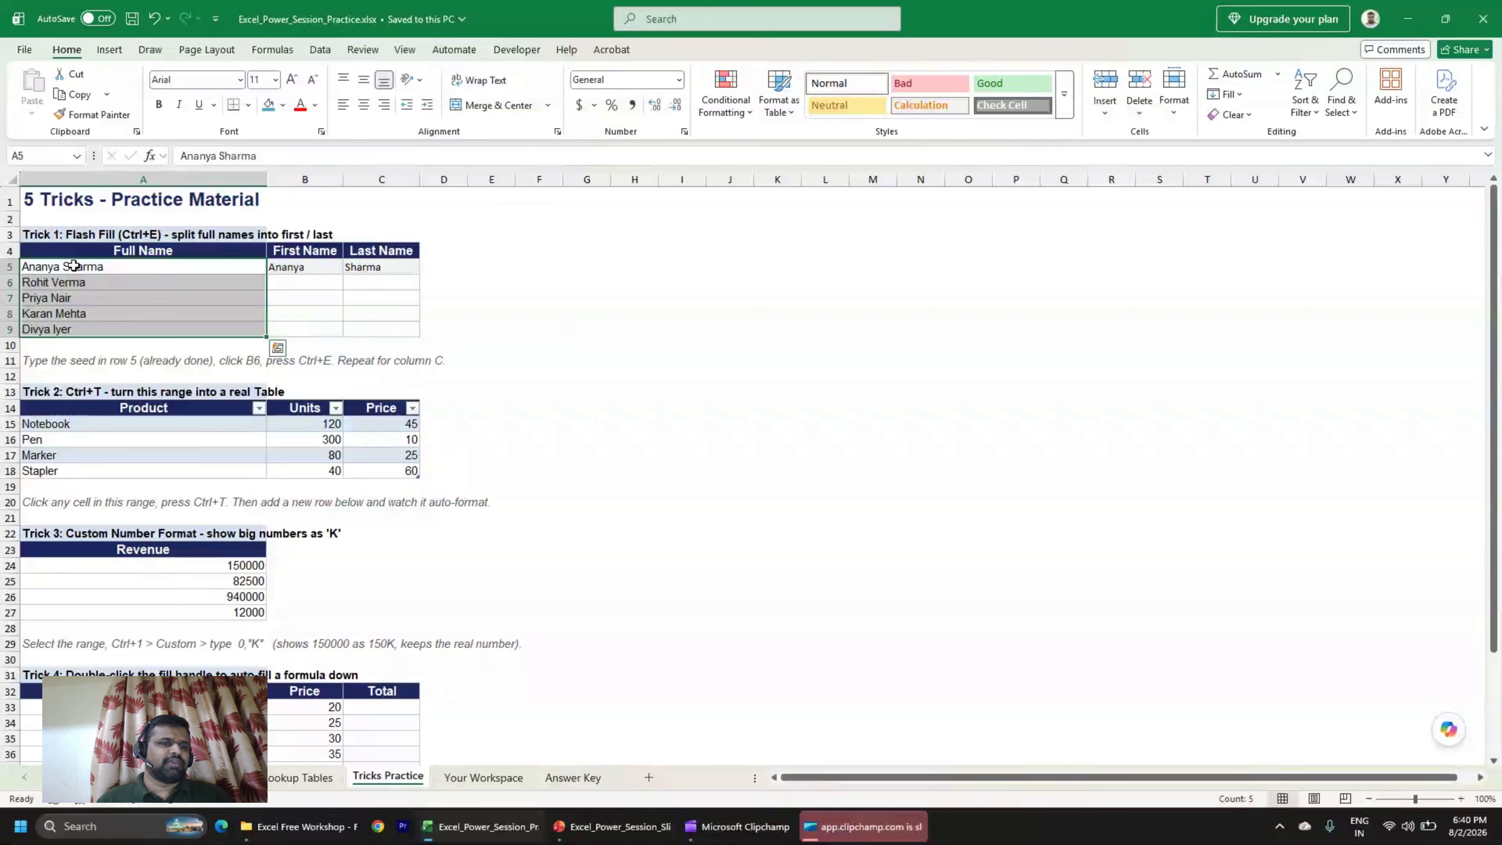
pyautogui.moveTo(73, 267); pyautogui.dragTo(77, 335)
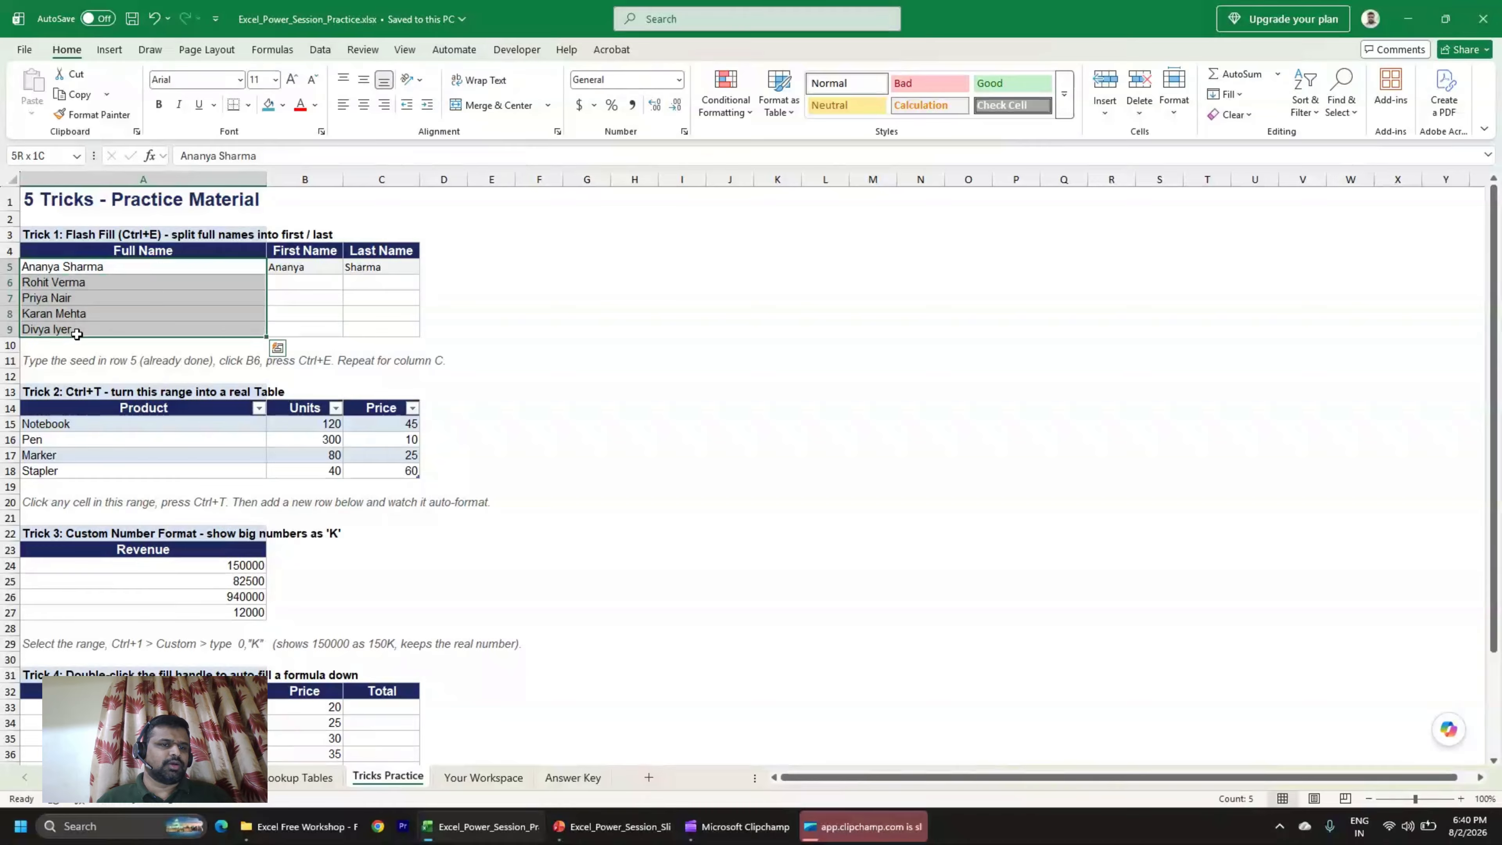
# Flash Fill the First Name column in B5:B9 from the example in B5.
pyautogui.click(312, 271)
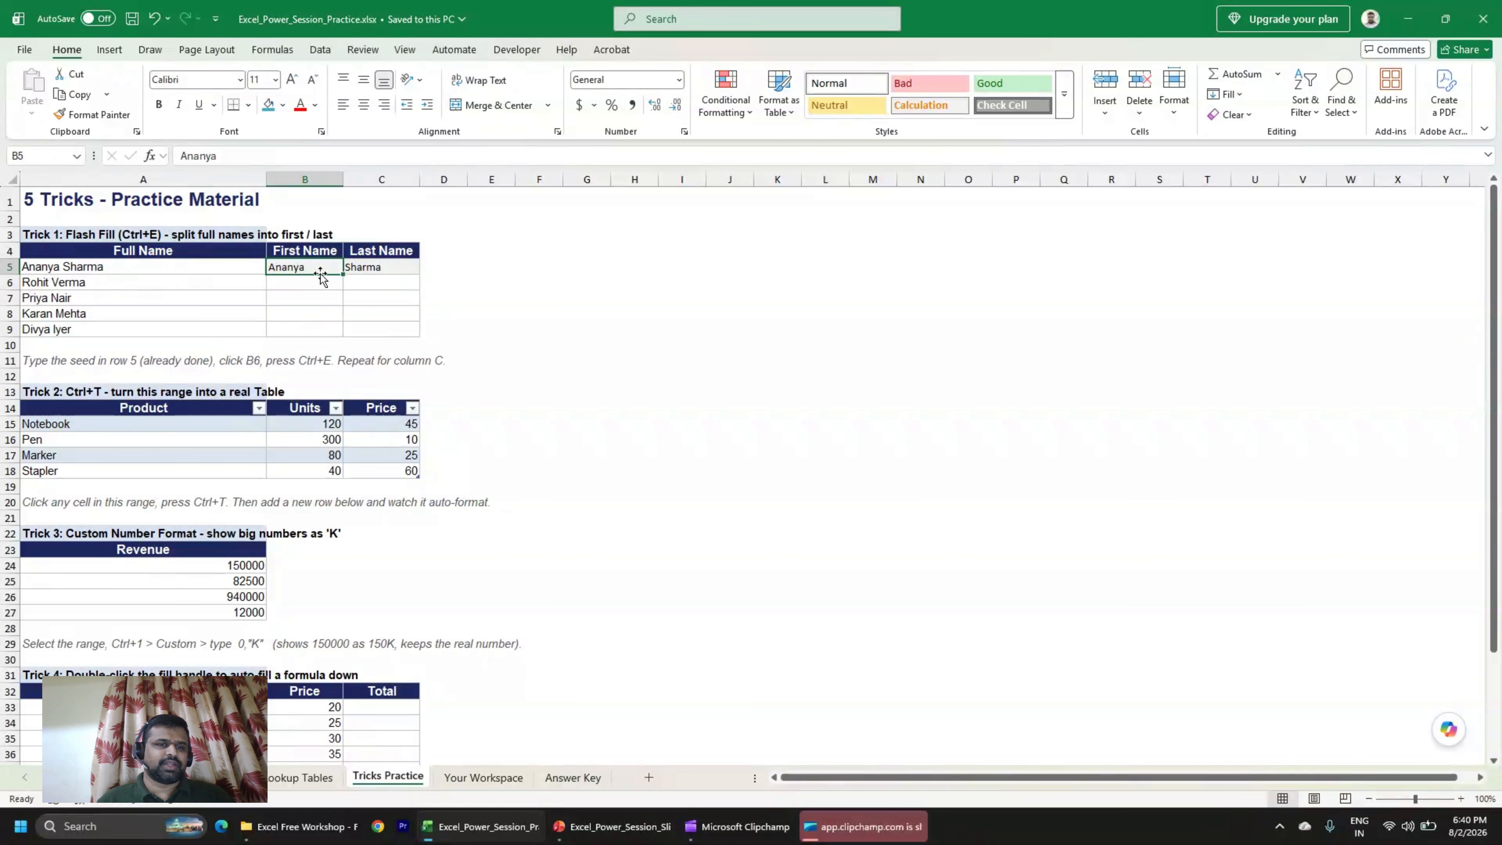
pyautogui.keyDown('shift'); pyautogui.click(328, 329); pyautogui.keyUp('shift')
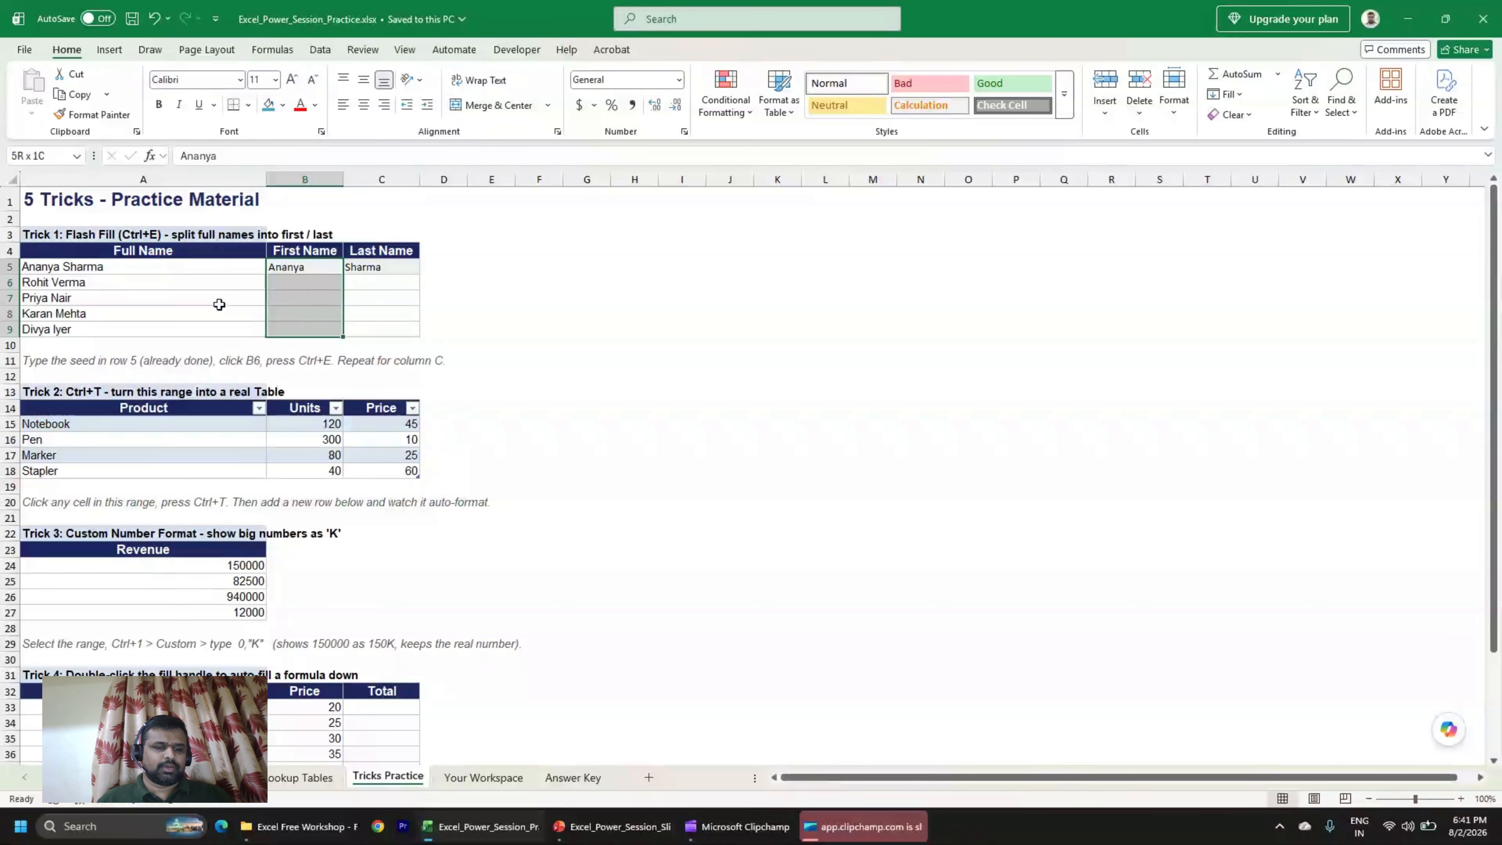
pyautogui.hotkey('ctrl', 'e')
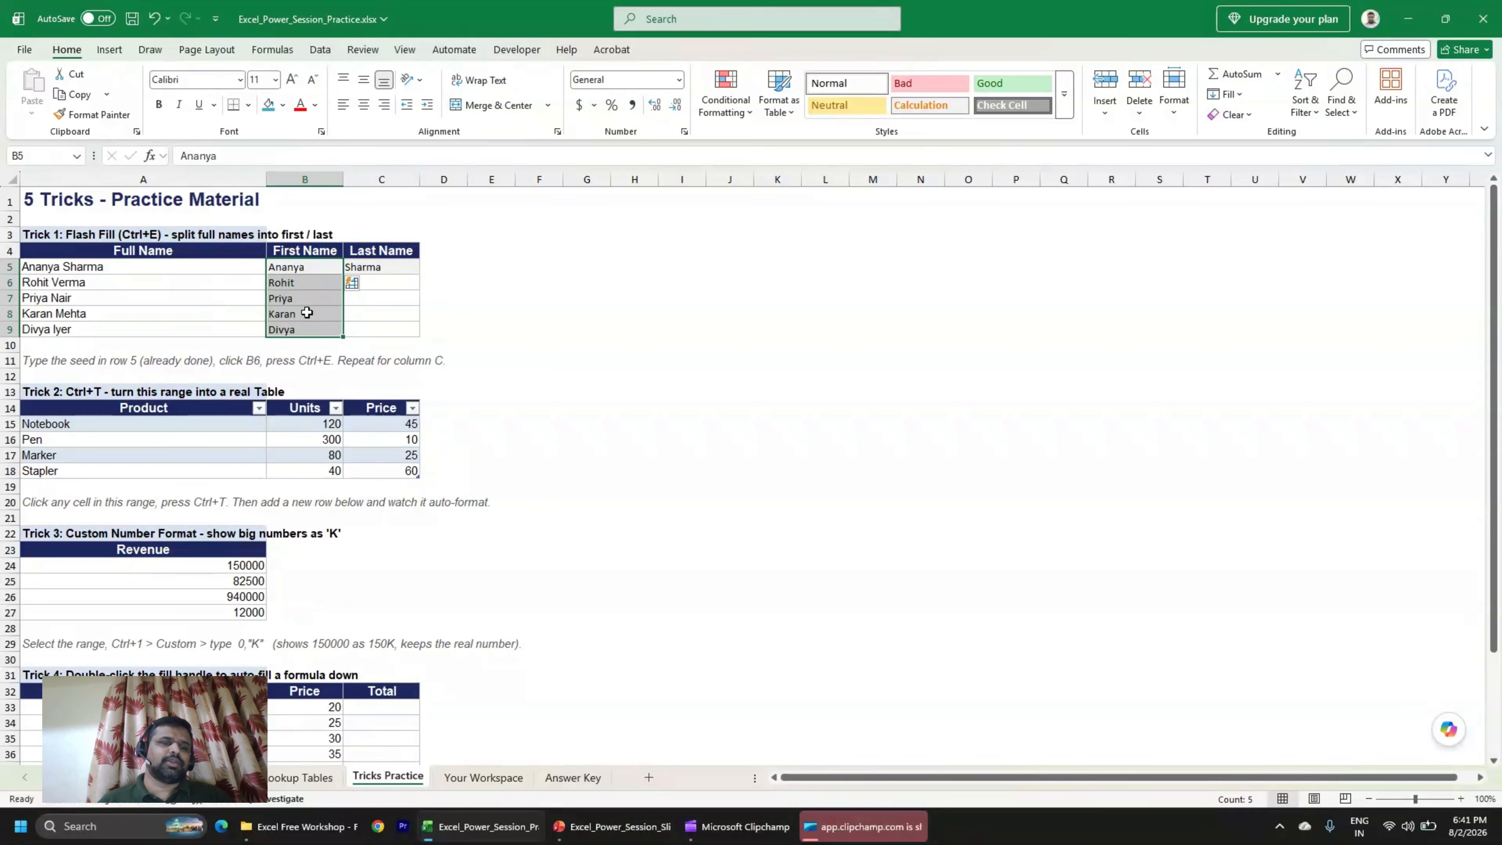
# Replace the first name within the full name in A9 with a different first name, keeping the surname.
pyautogui.click(124, 327)
pyautogui.doubleClick(193, 155)
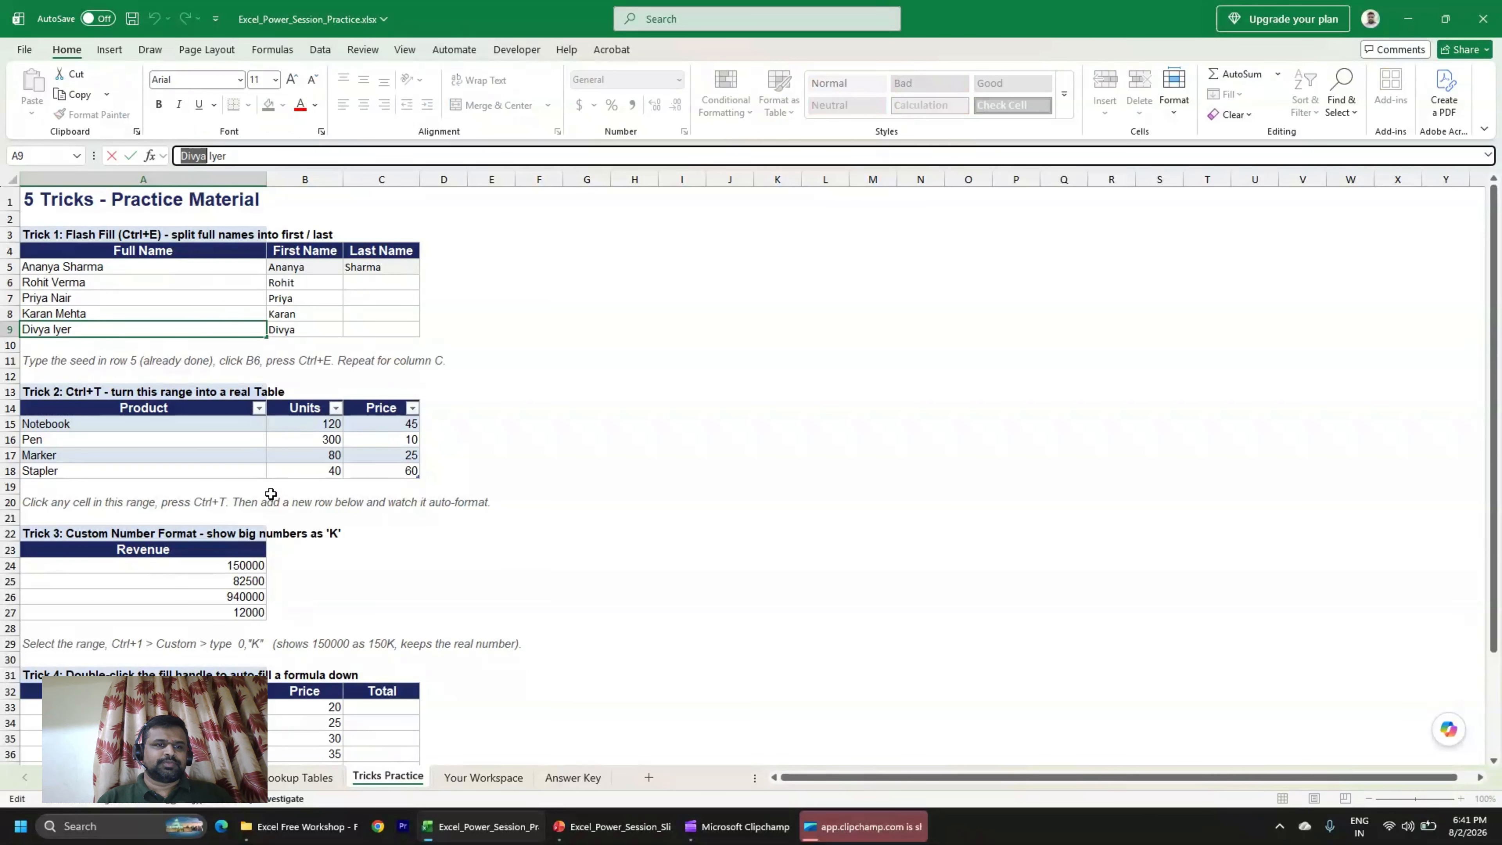
pyautogui.write('Ganesh')
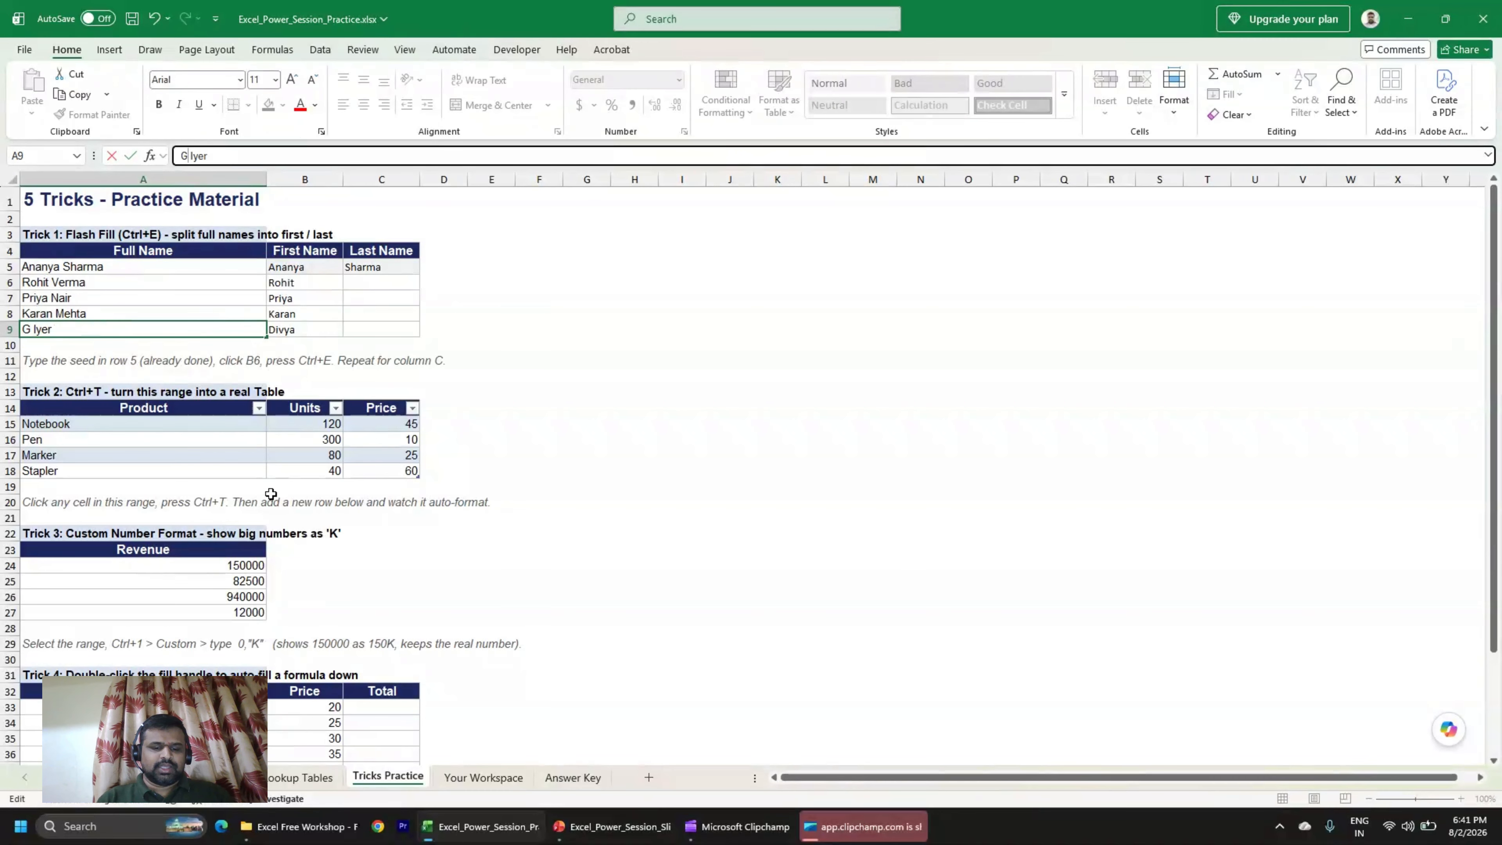
pyautogui.write(' Iyer')
pyautogui.press('Return')
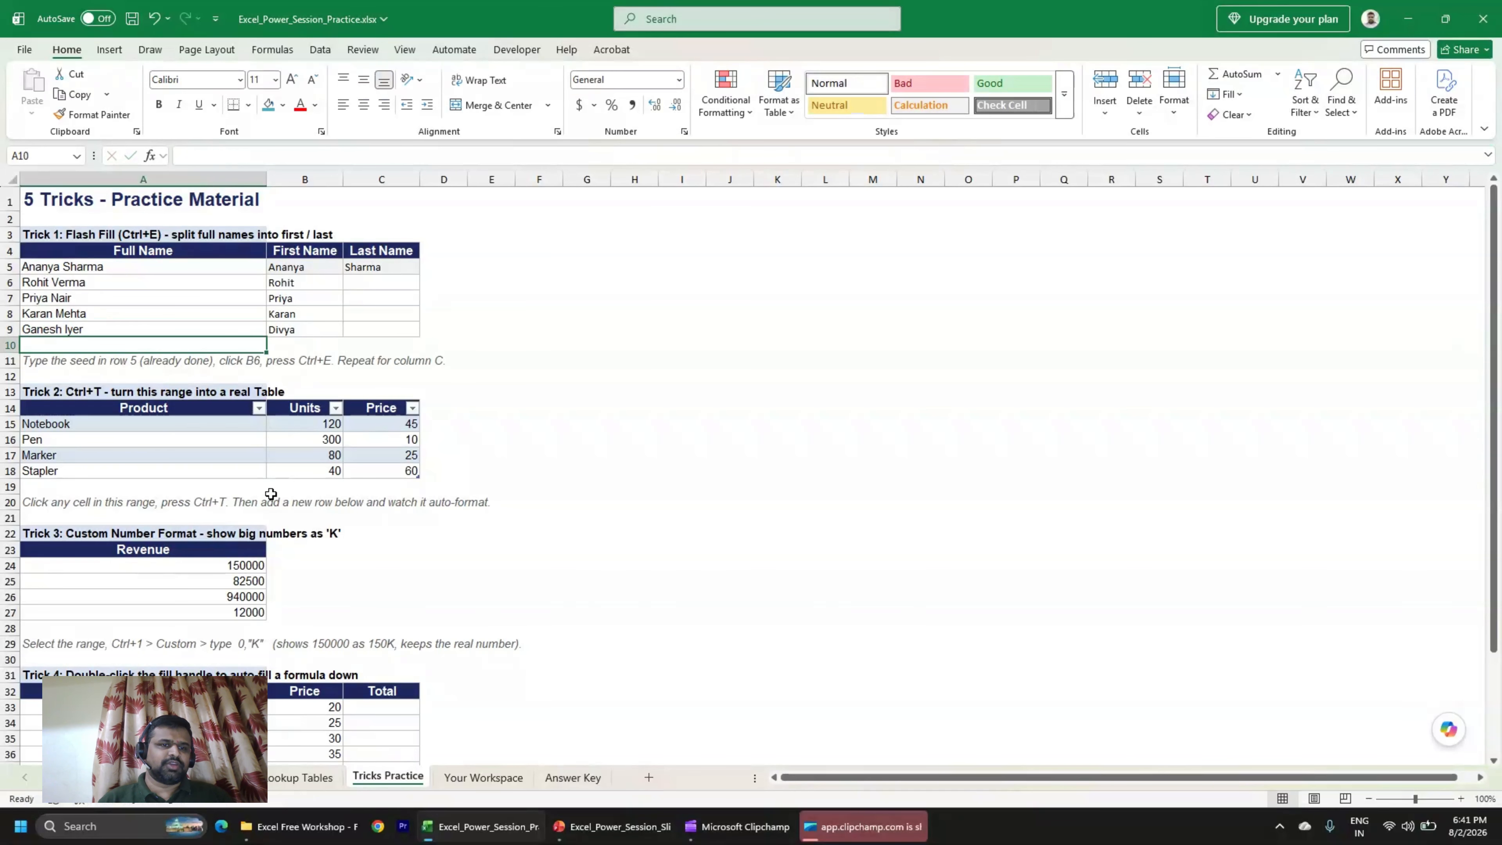
# Check the flash-filled first name in B9 against the edited full name, and undo the name change in A9.
pyautogui.press('Up')
pyautogui.press('Right')
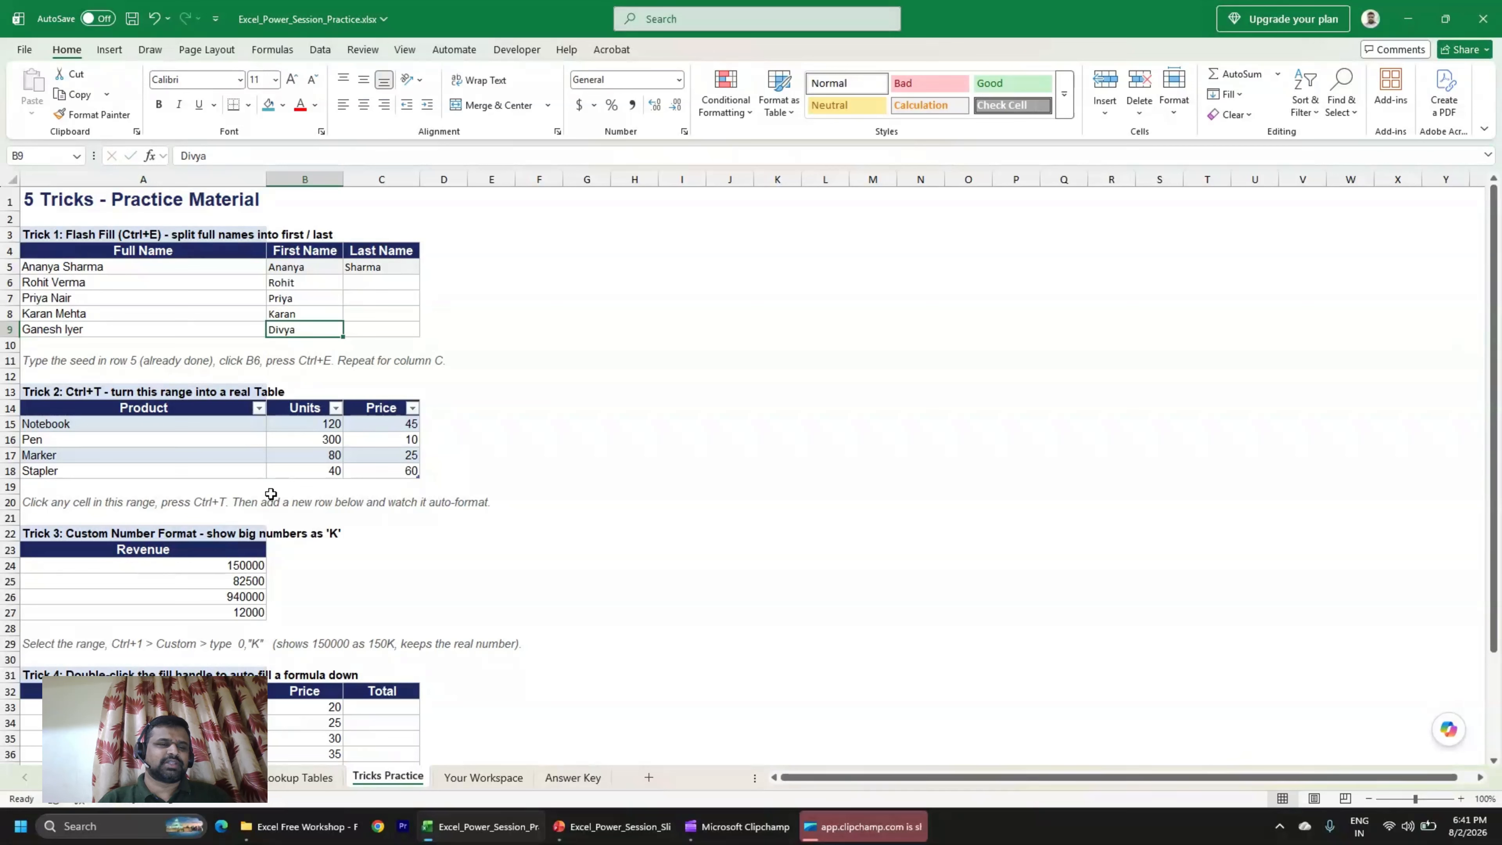
pyautogui.hotkey('ctrl', 'z')
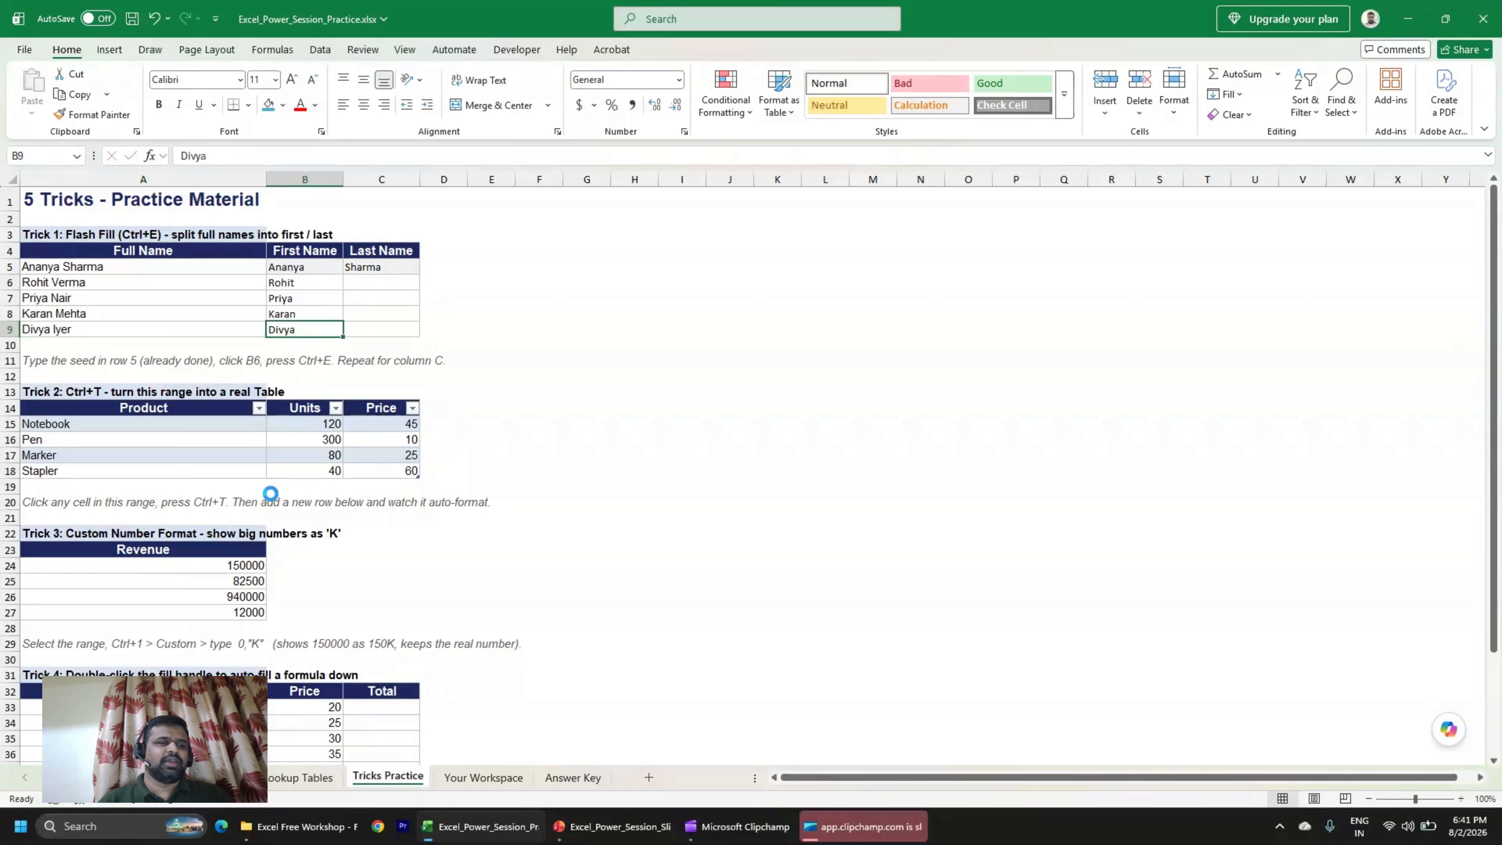
pyautogui.press('Right')
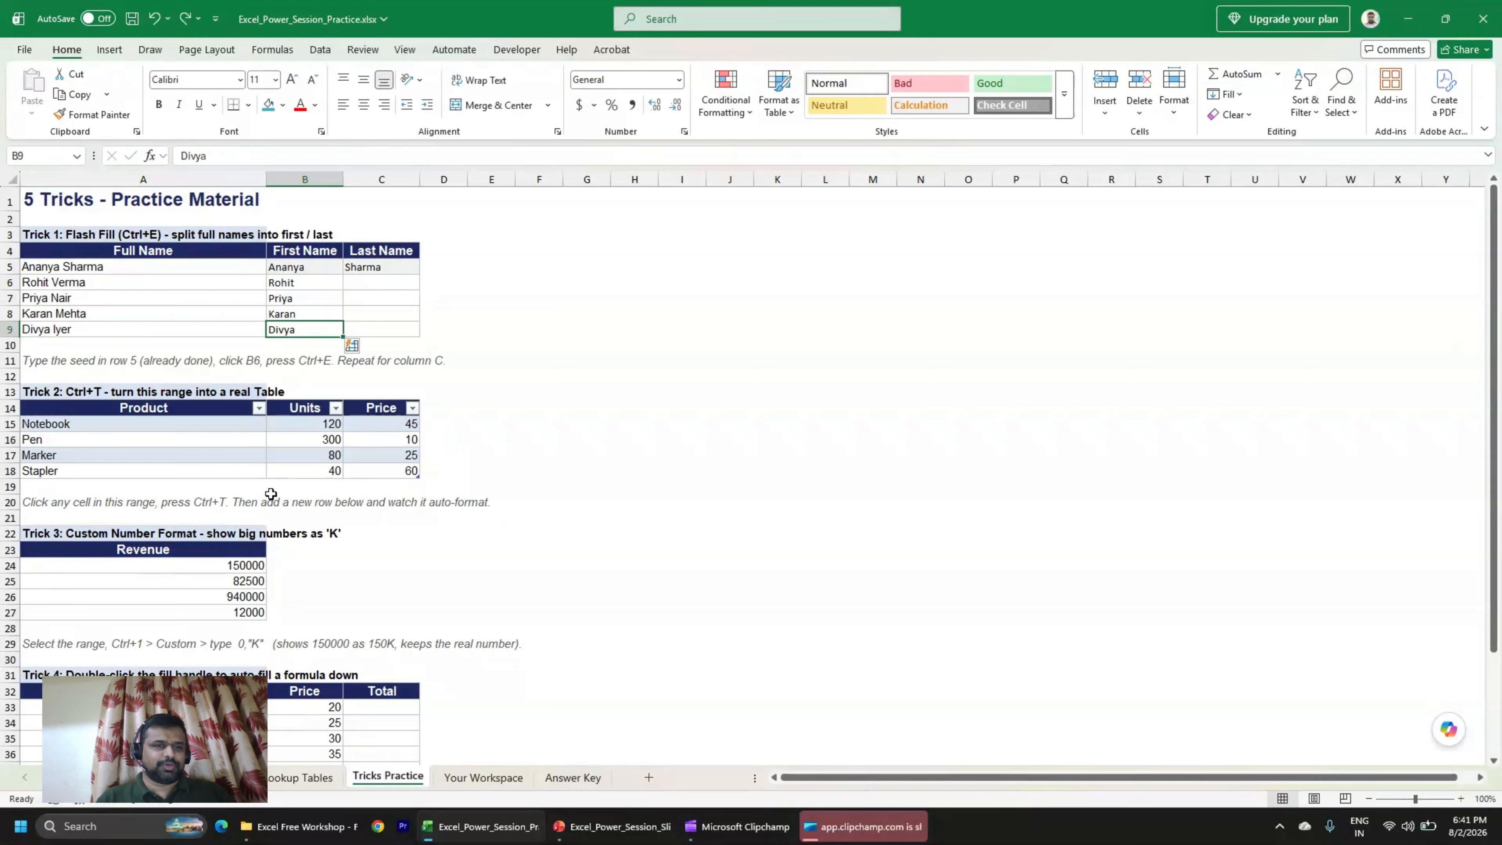
pyautogui.press('Right')
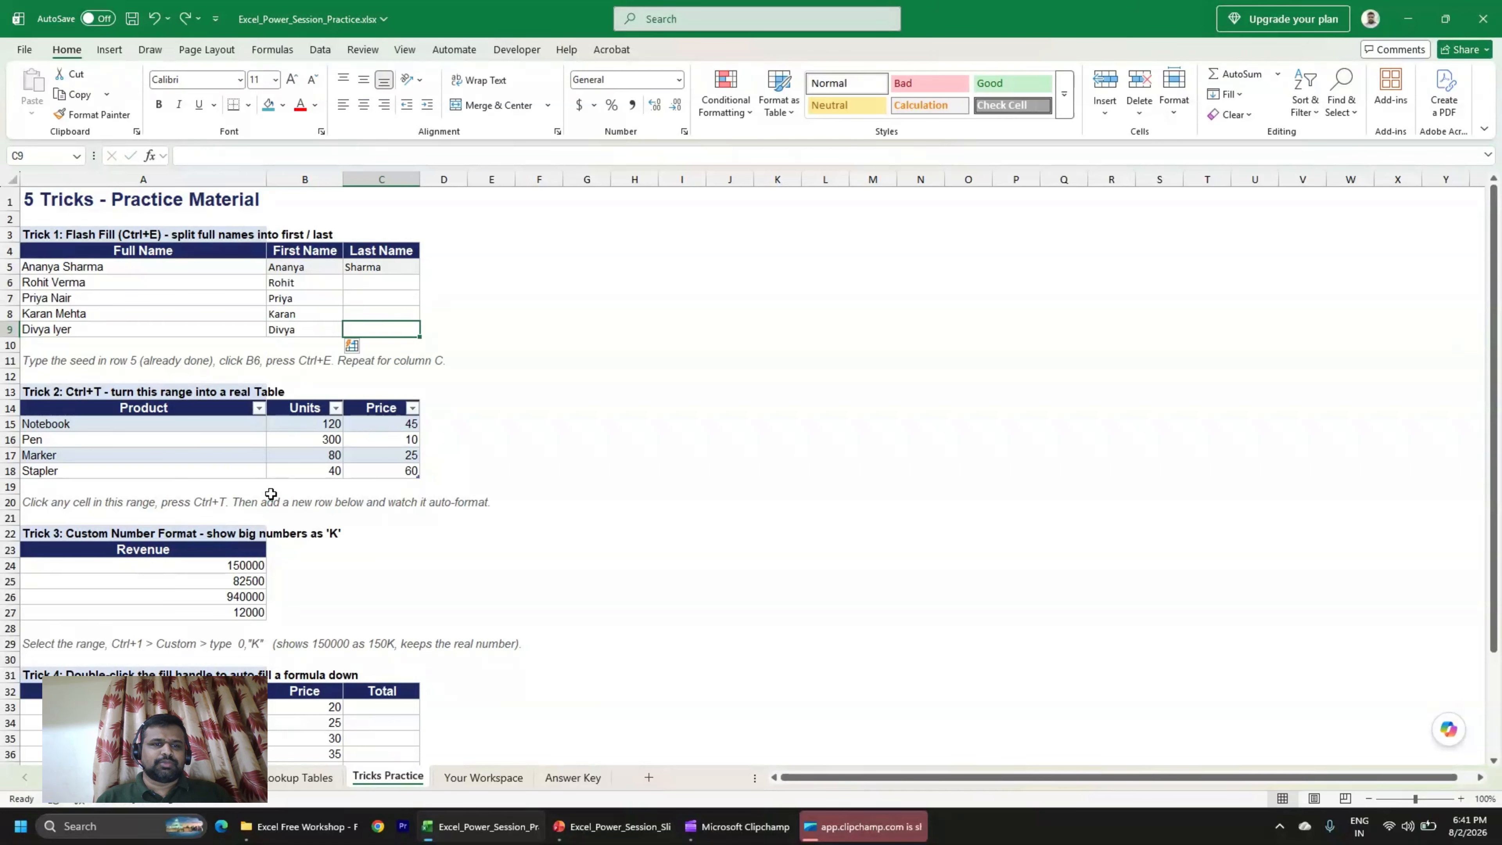
pyautogui.hotkey('ctrl', 'shift', 'Up')
pyautogui.press('Left')
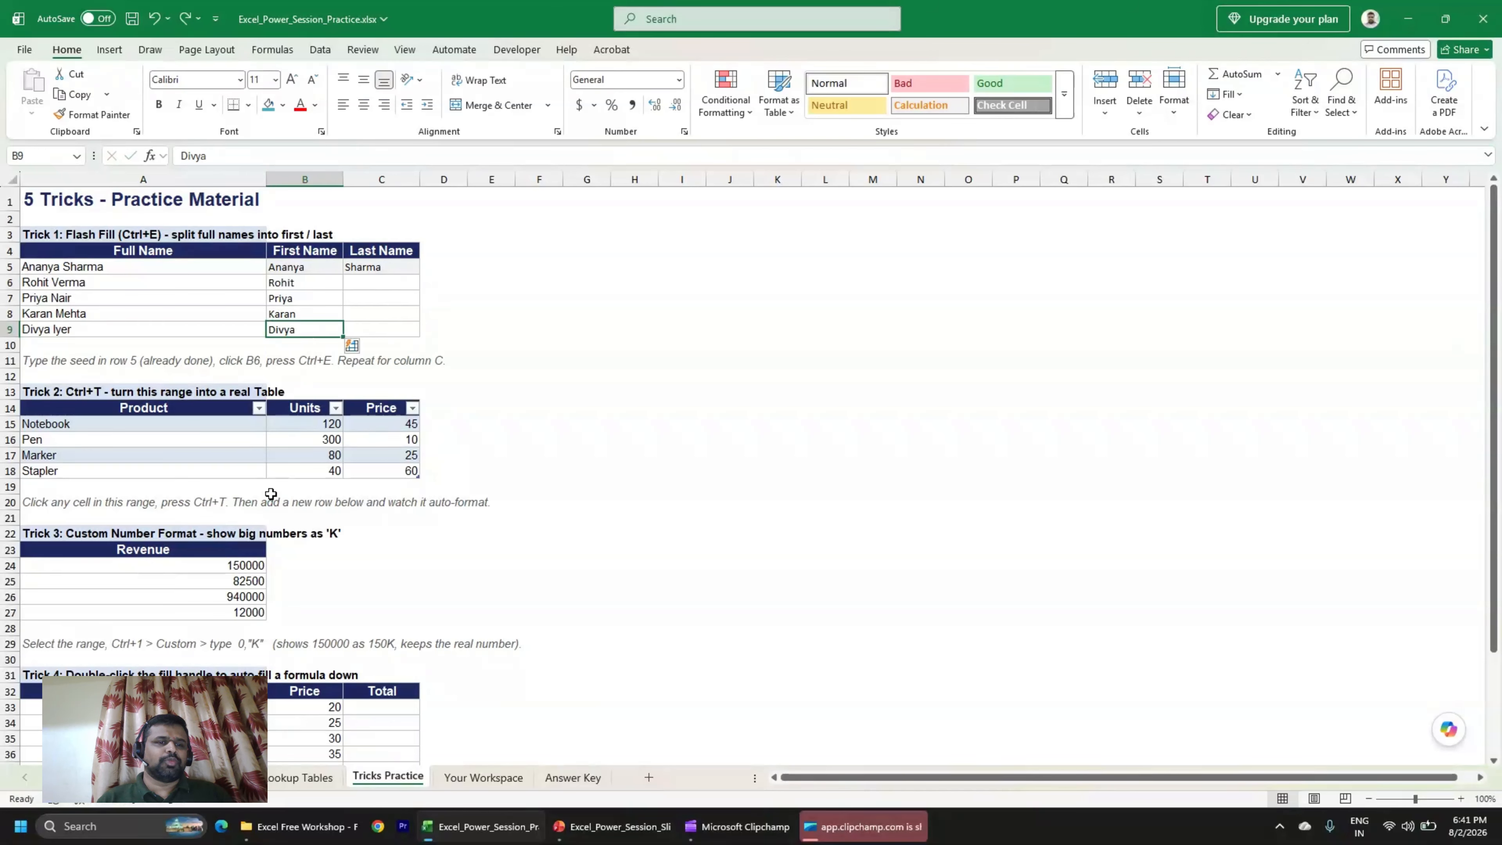
pyautogui.hotkey('ctrl', 'shift', 'Up')
pyautogui.hotkey('shift', 'Right')
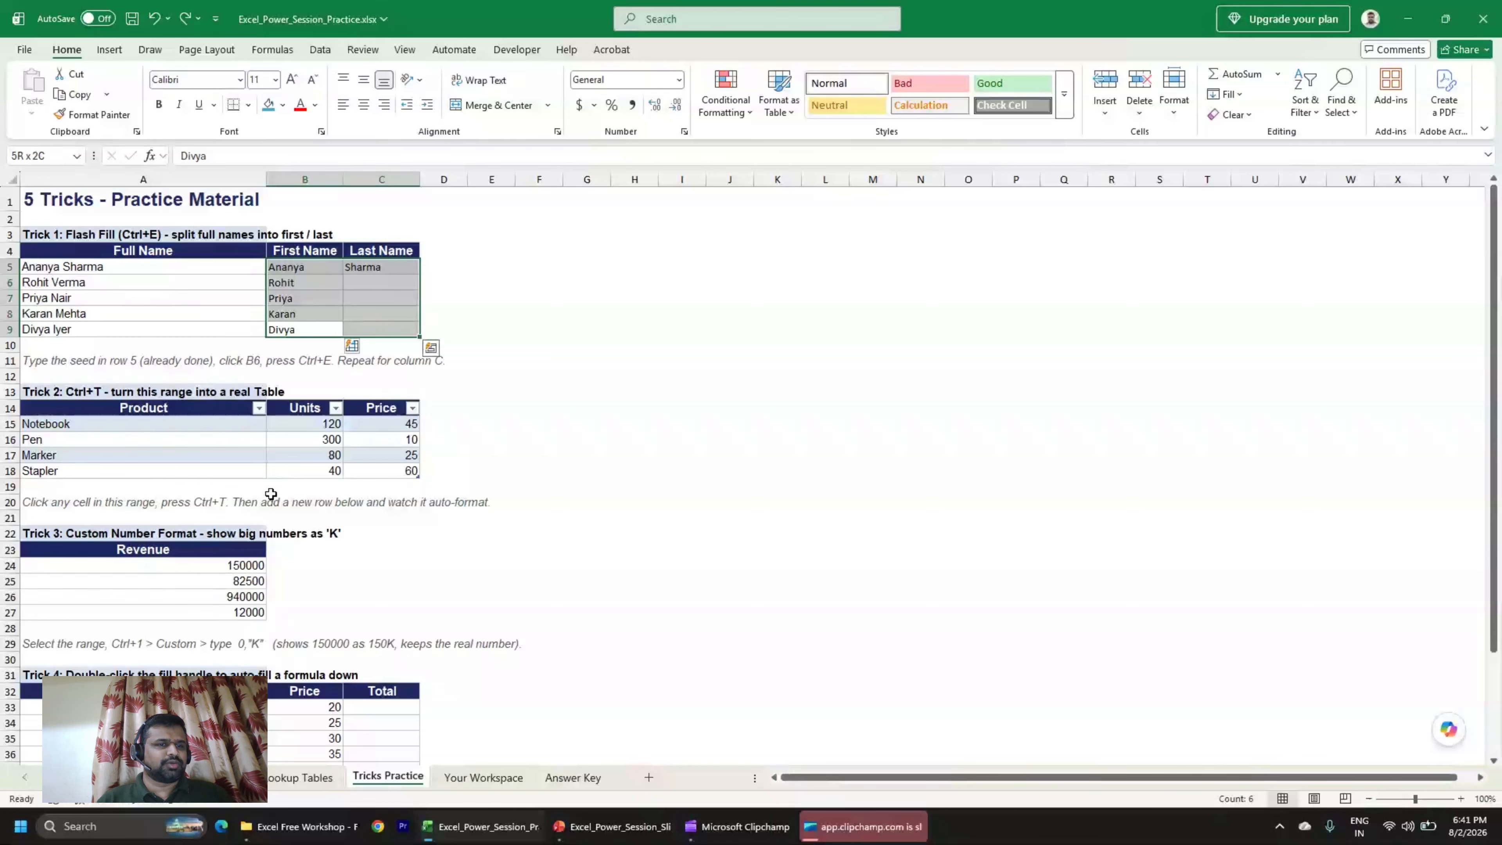
pyautogui.press('Right')
pyautogui.press('Left')
pyautogui.hotkey('shift', 'Up')
pyautogui.hotkey('shift', 'Up')
pyautogui.hotkey('shift', 'Up')
pyautogui.hotkey('shift', 'Up')
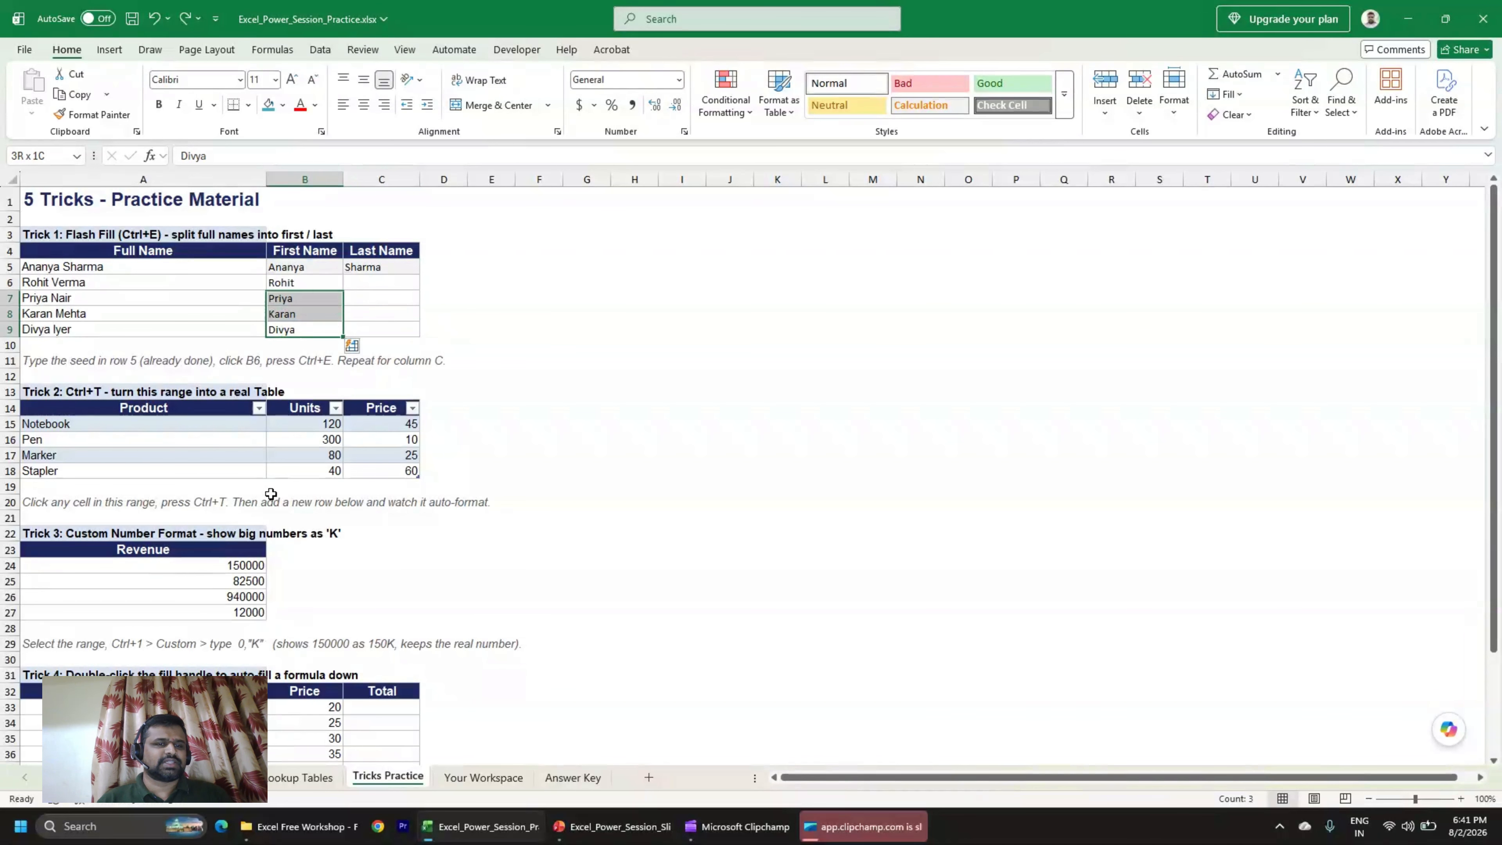
# Flash Fill the Last Name column in C5:C9 from the example in C5.
pyautogui.press('Right')
pyautogui.hotkey('shift', 'Up')
pyautogui.hotkey('shift', 'Up')
pyautogui.hotkey('shift', 'Up')
pyautogui.hotkey('shift', 'Up')
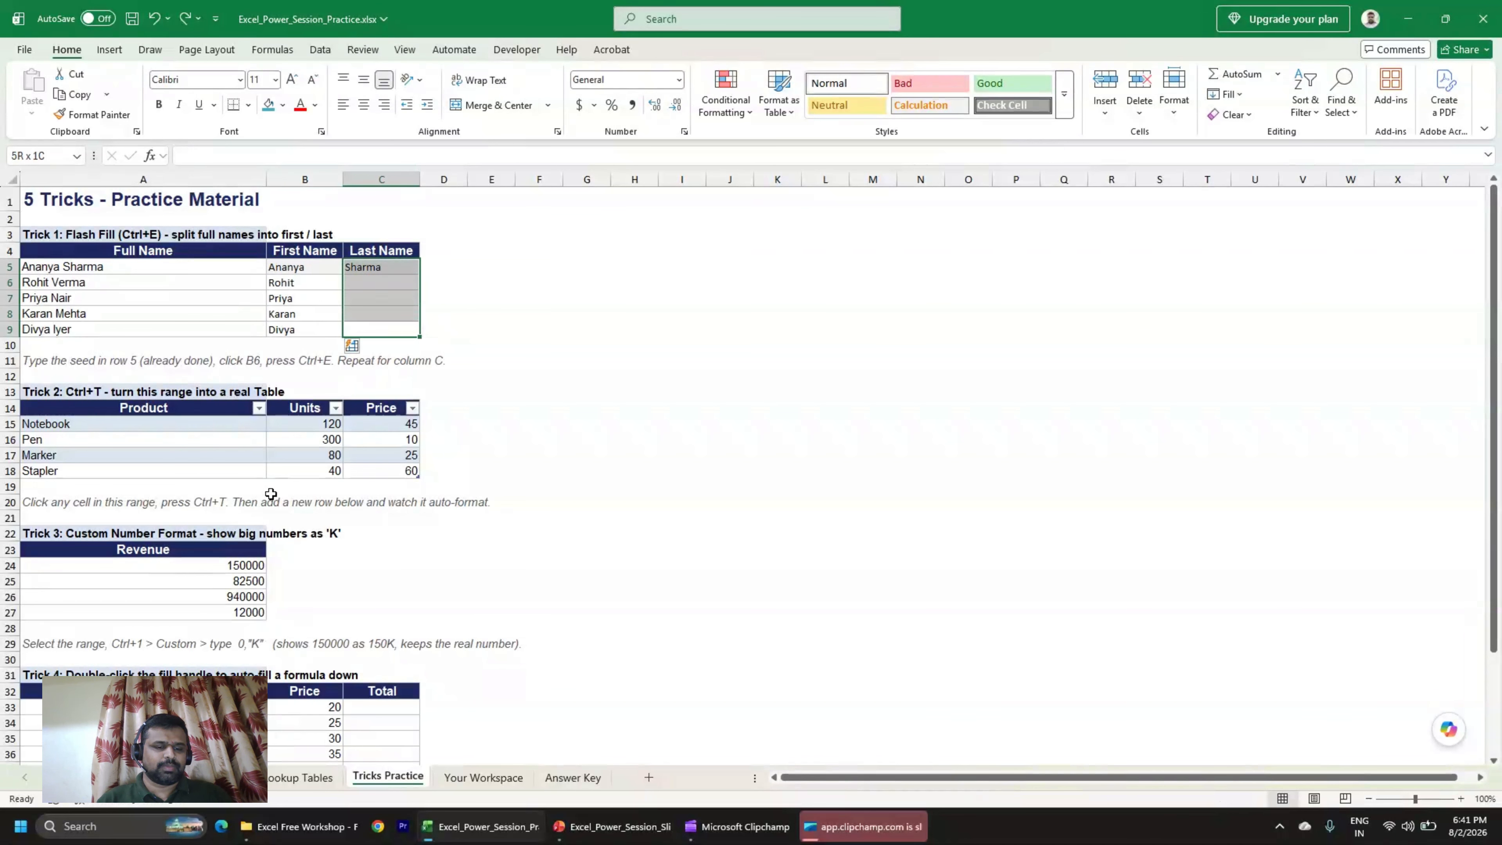
pyautogui.hotkey('ctrl', 'e')
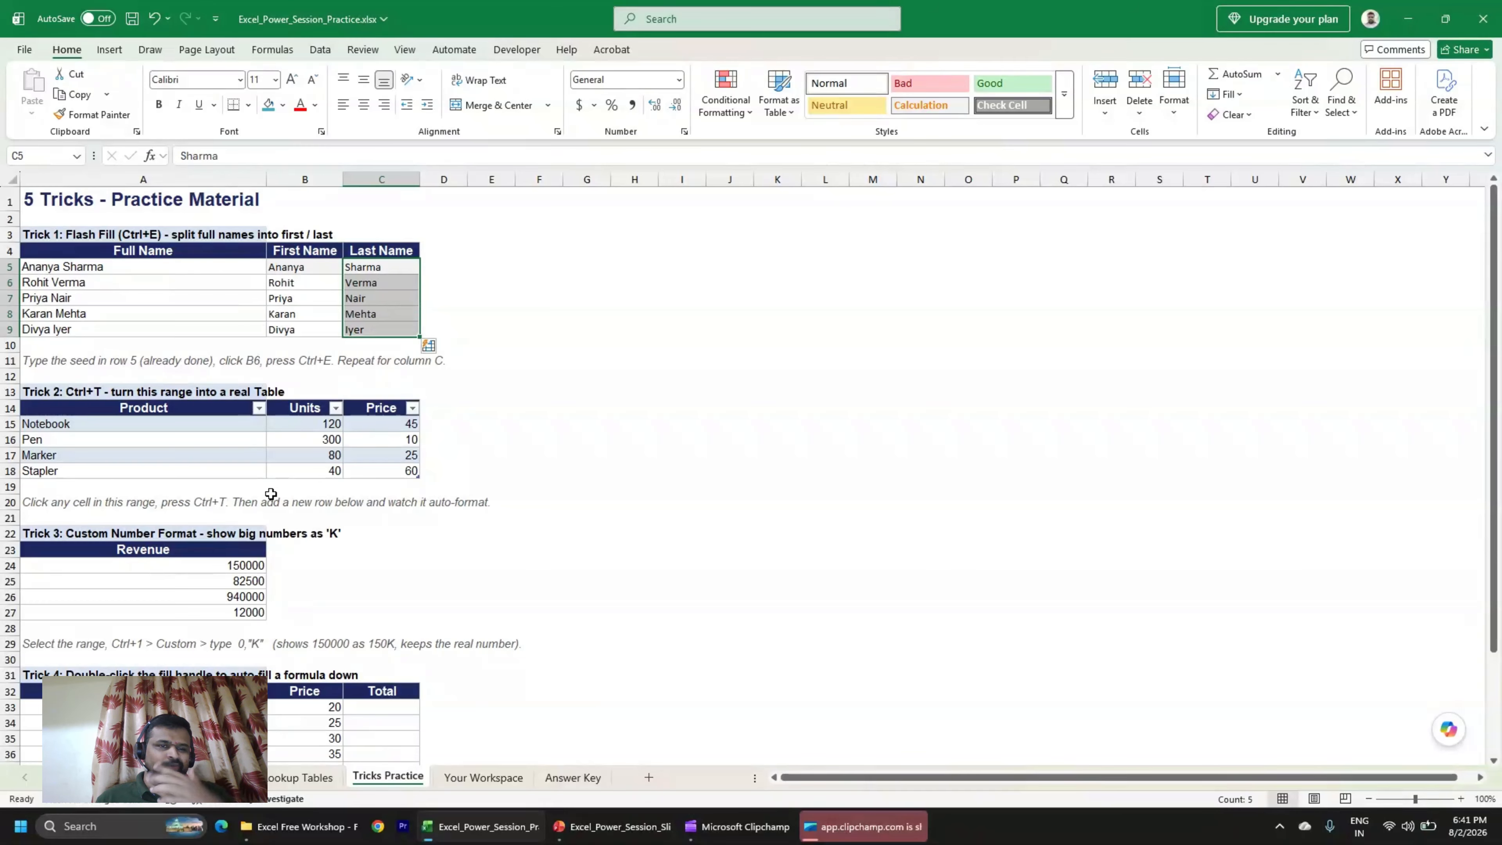
pyautogui.click(604, 422)
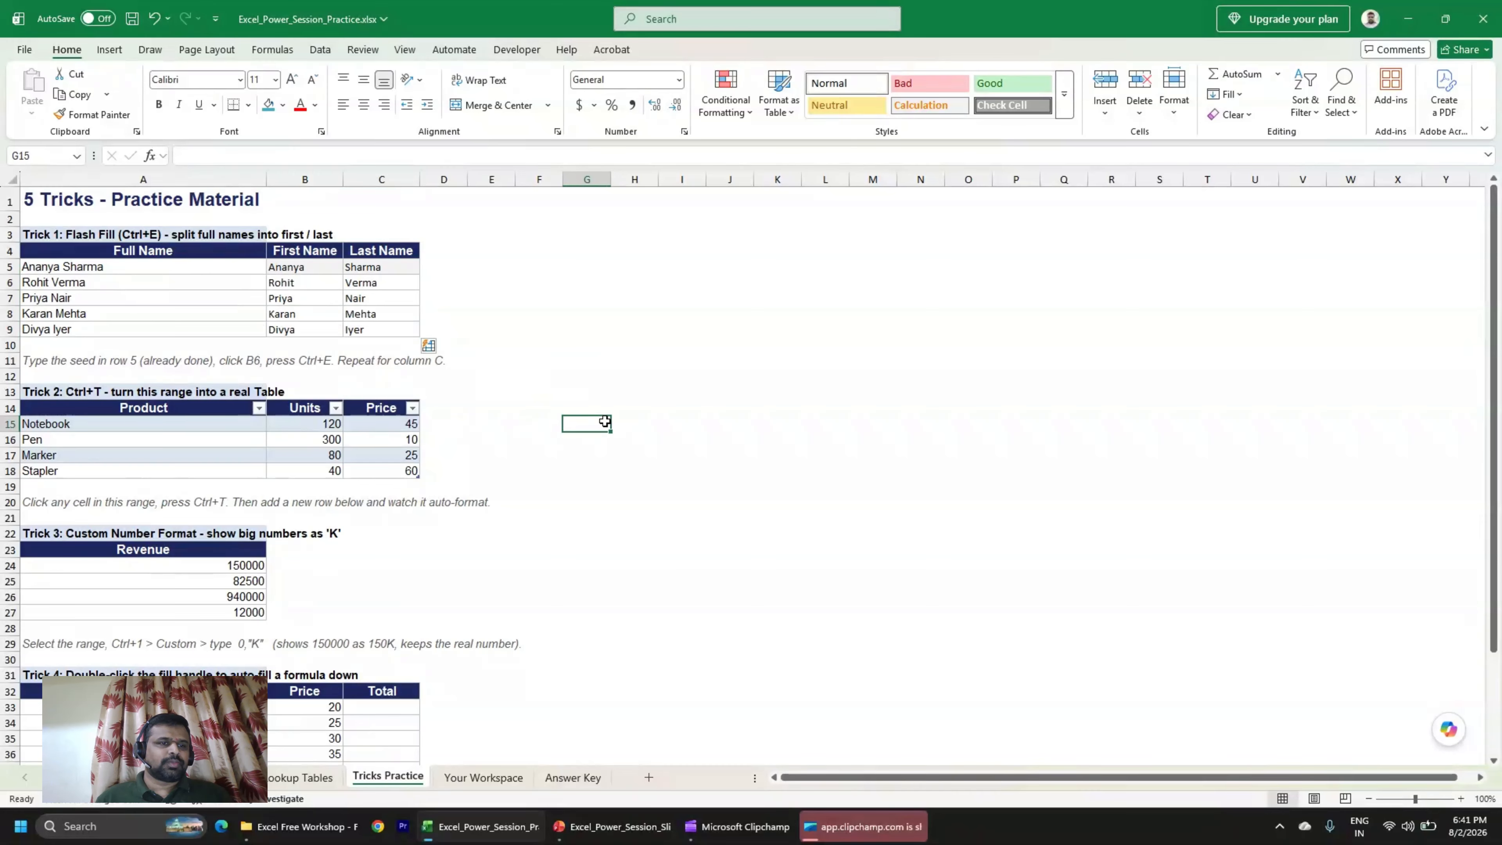
# Convert the Trick 2 product table in A14:C18 back to a normal range.
pyautogui.moveTo(23, 233); pyautogui.dragTo(657, 349)
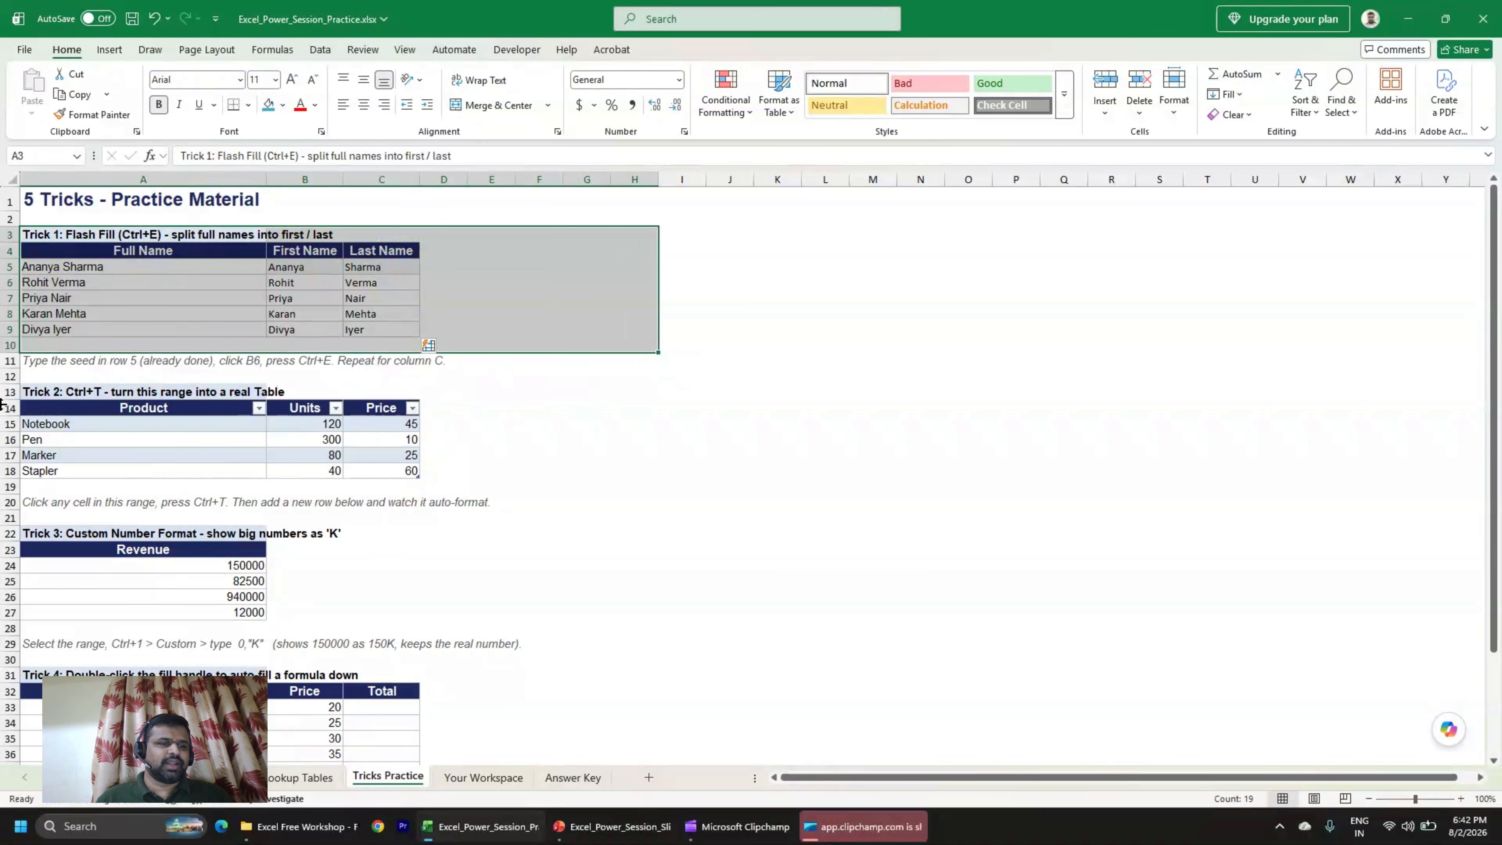
pyautogui.moveTo(65, 390); pyautogui.dragTo(594, 487)
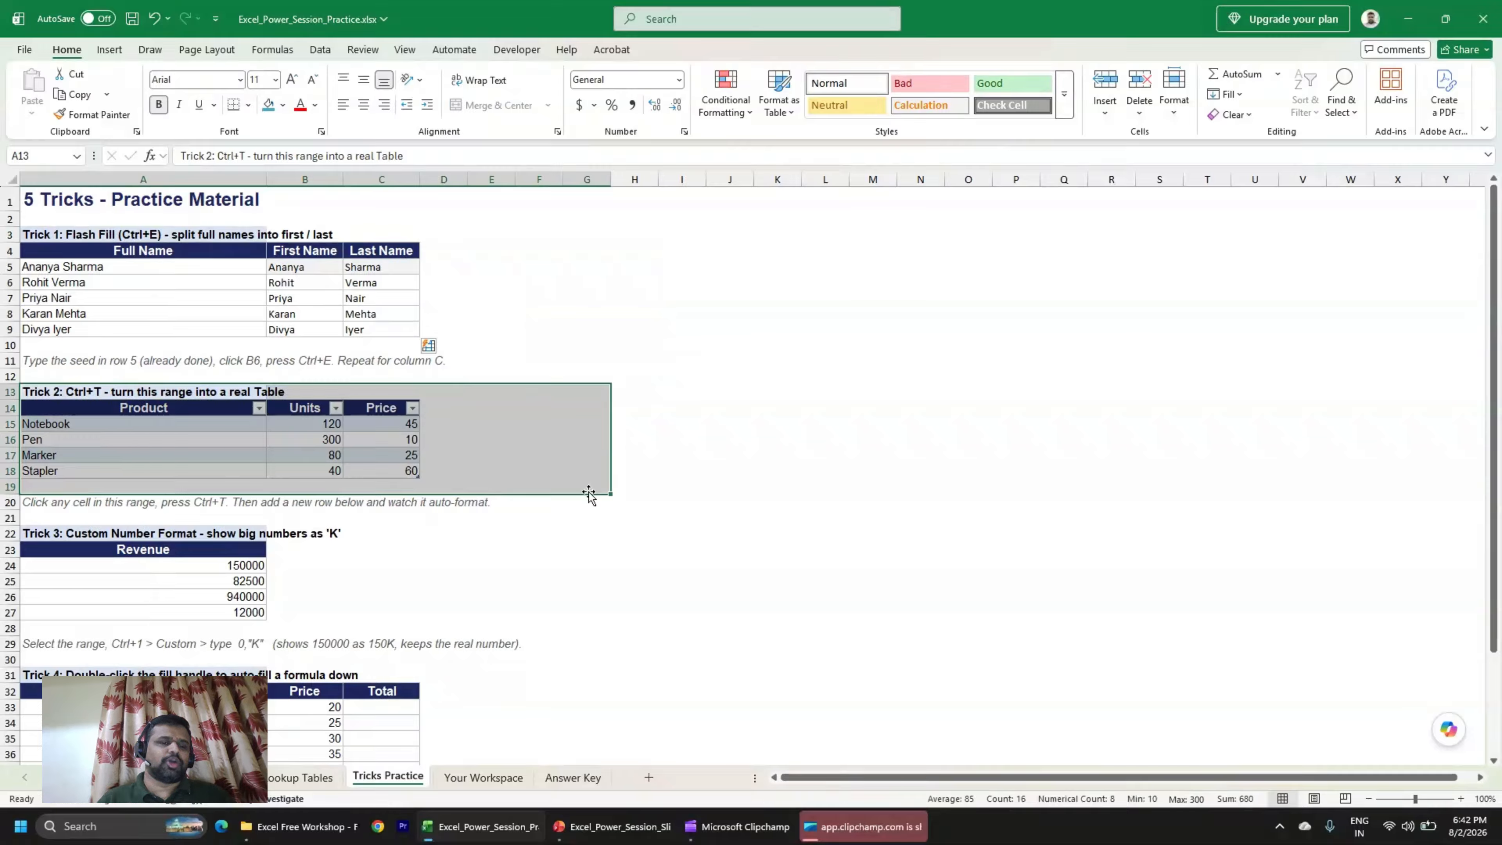
pyautogui.click(167, 408)
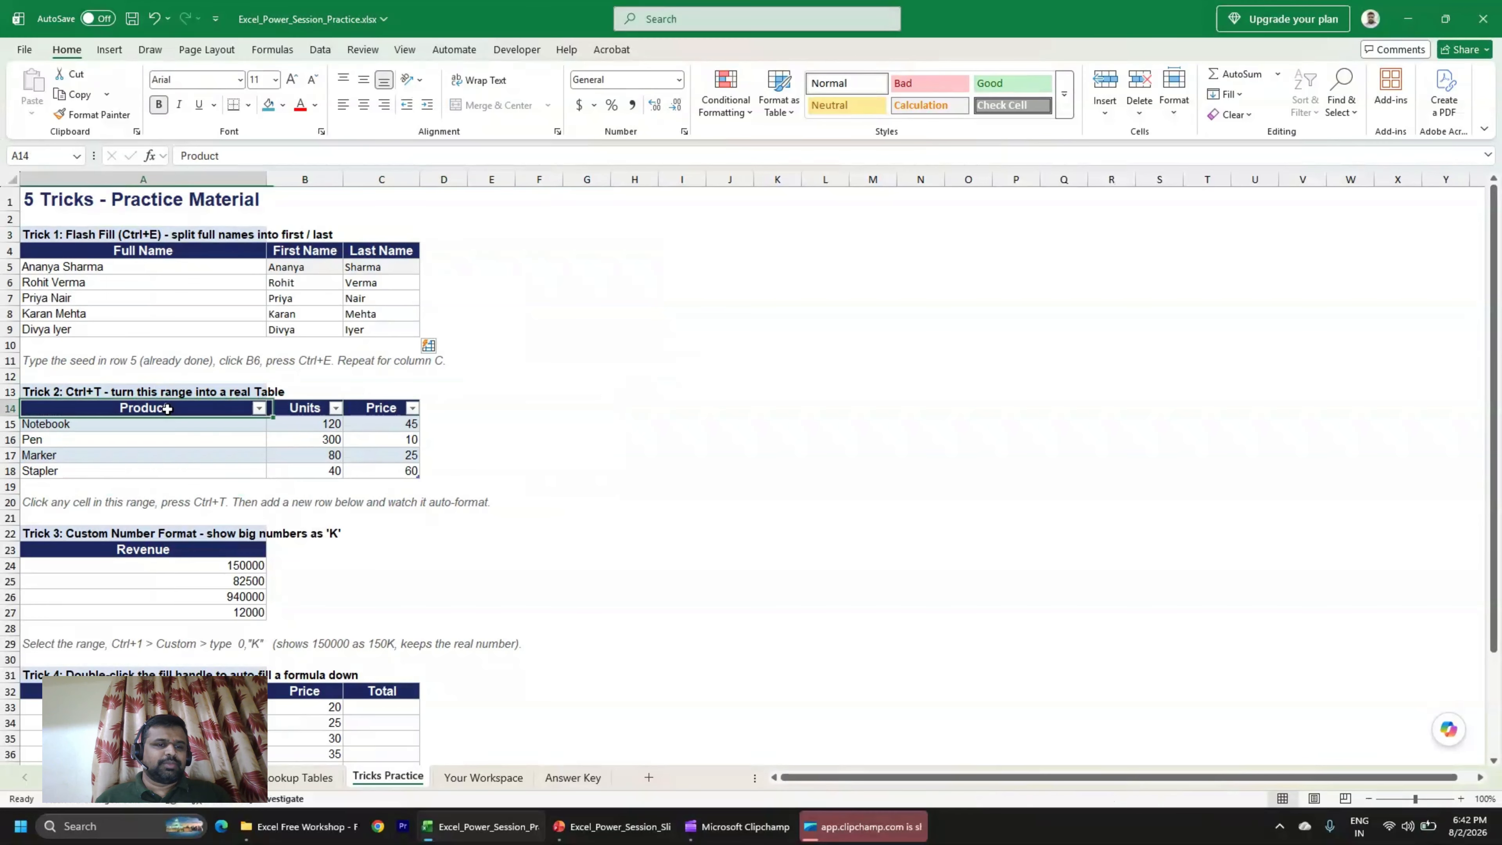
pyautogui.hotkey('ctrl', 't')
pyautogui.press('Return')
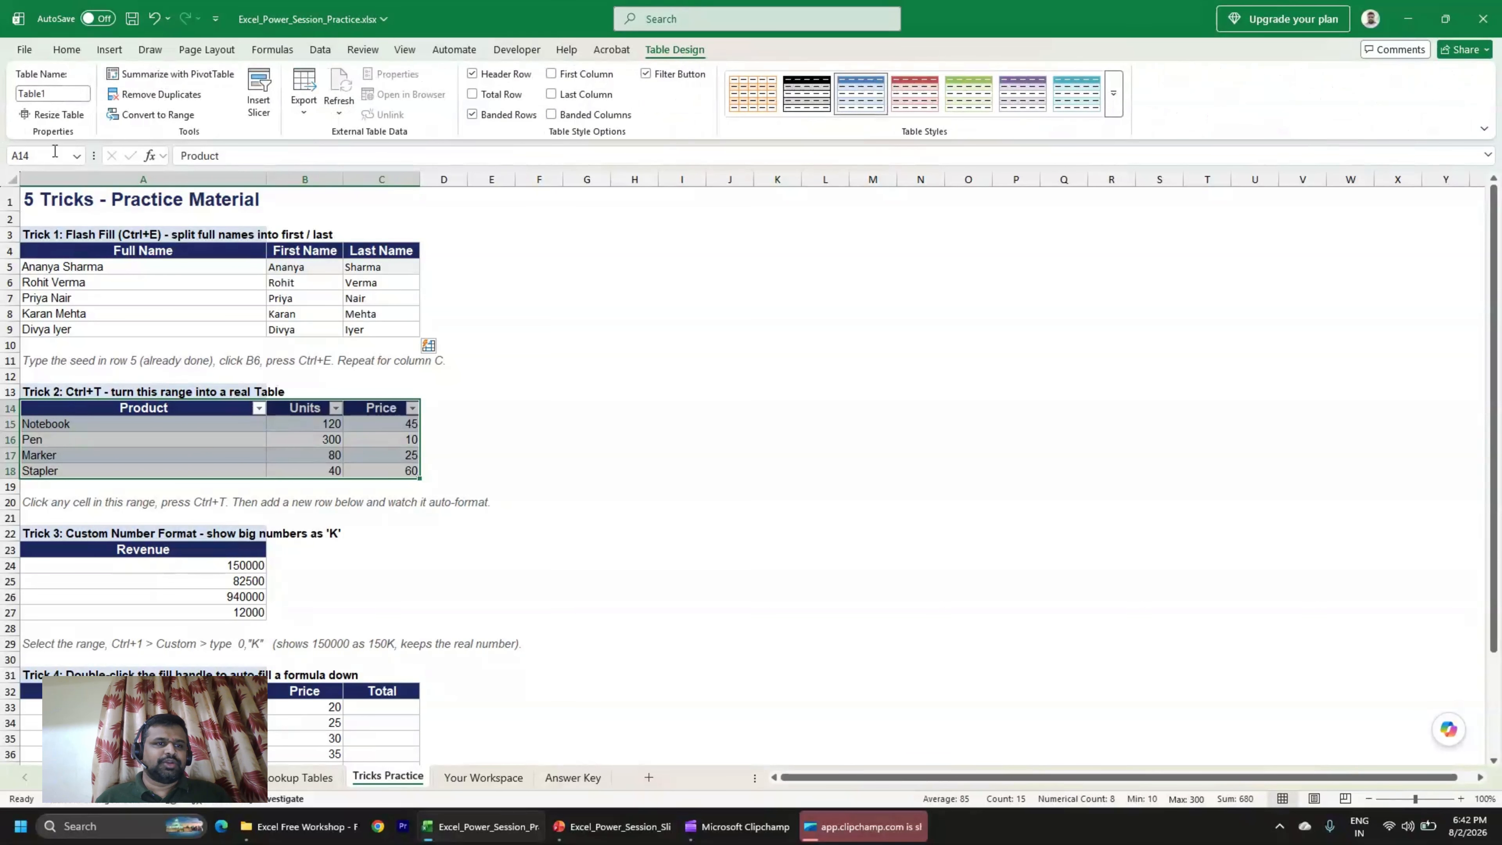
pyautogui.click(125, 116)
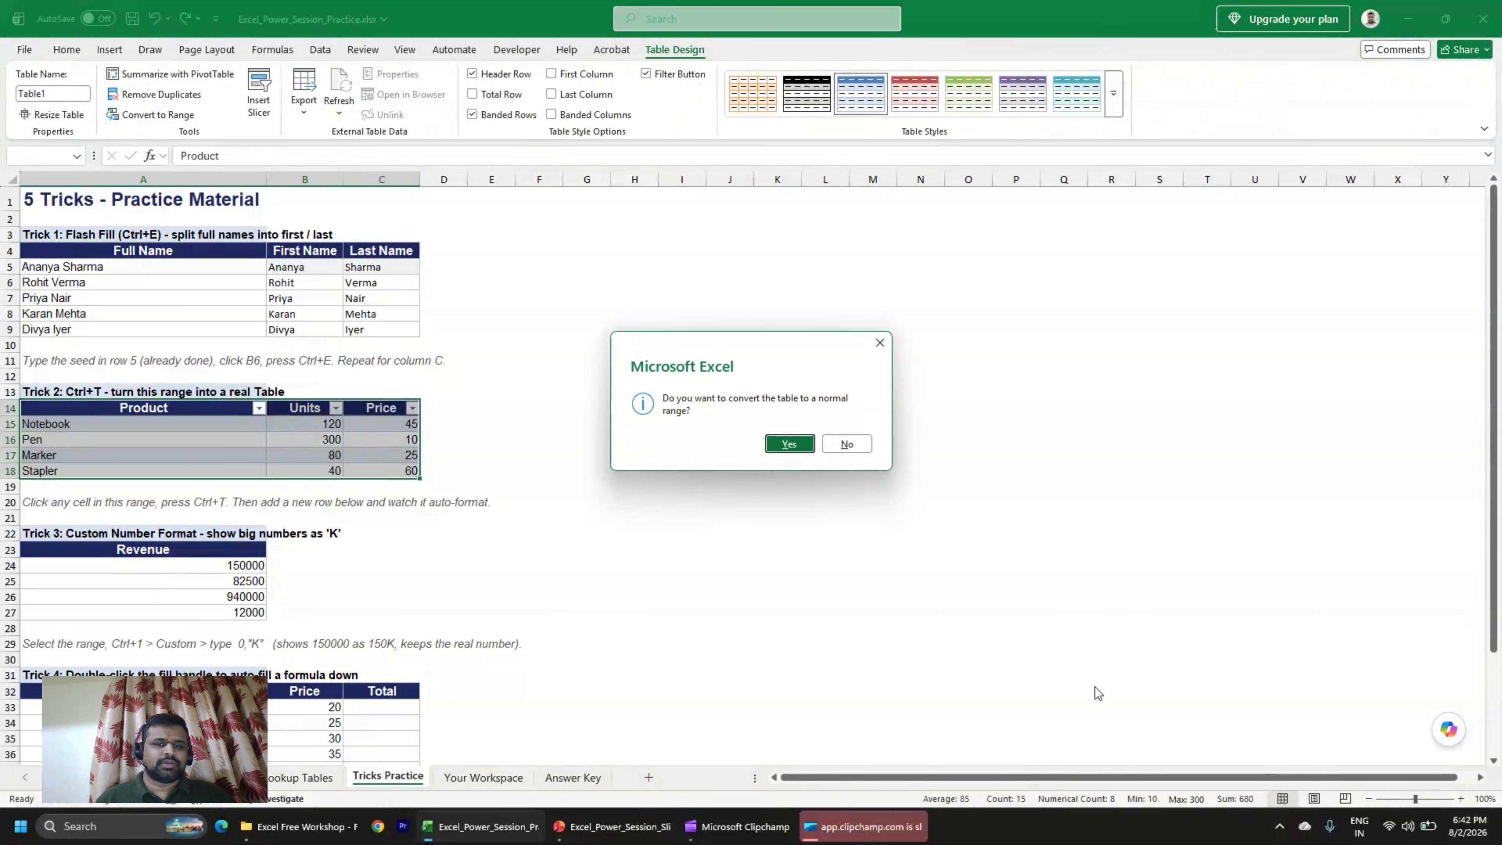
pyautogui.click(792, 446)
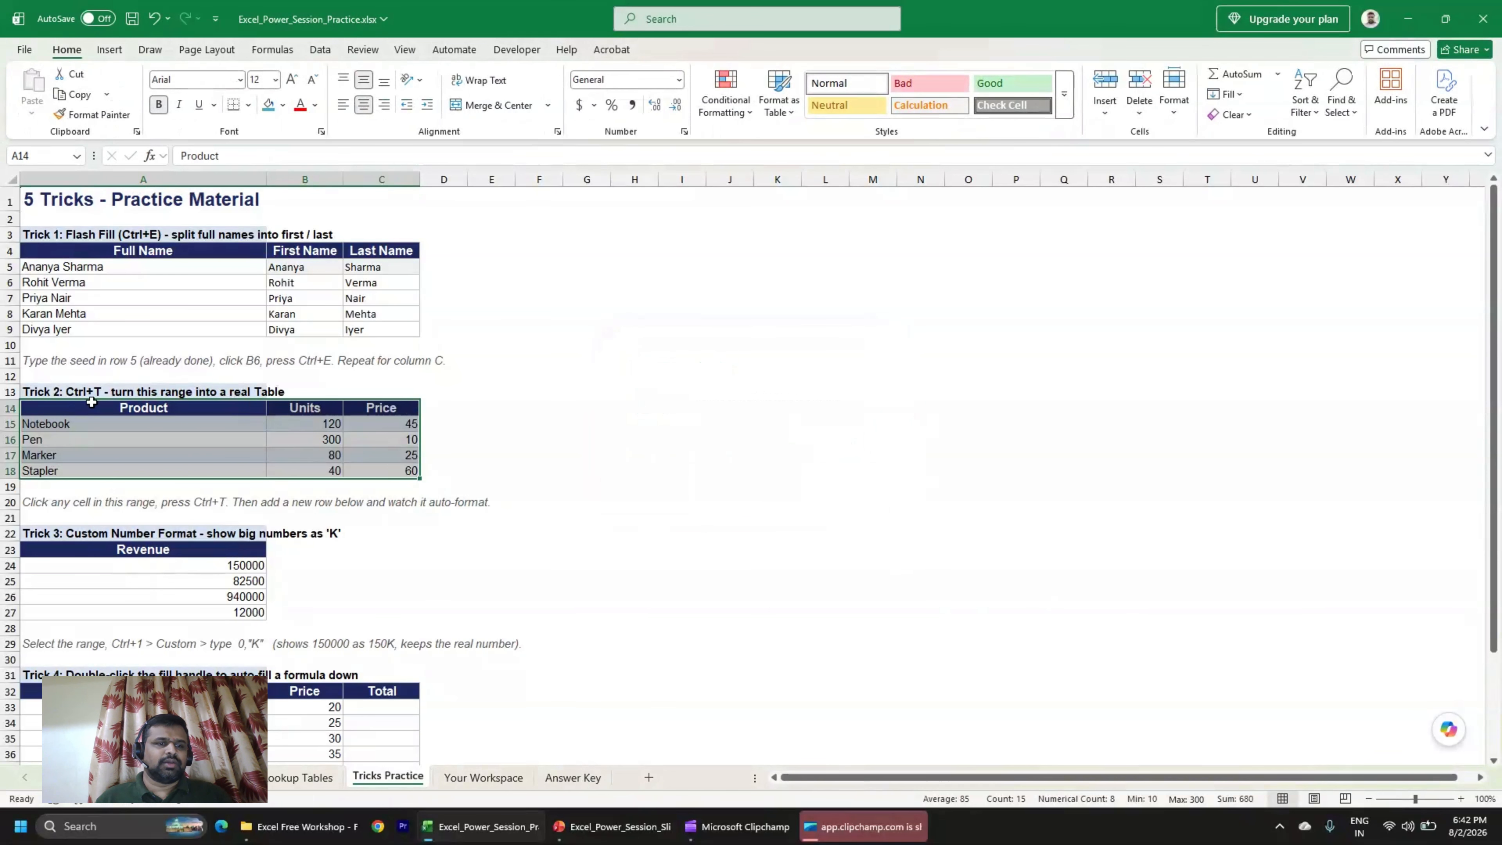
# Clear the fill colour from the product range A14:C18.
pyautogui.click(248, 105)
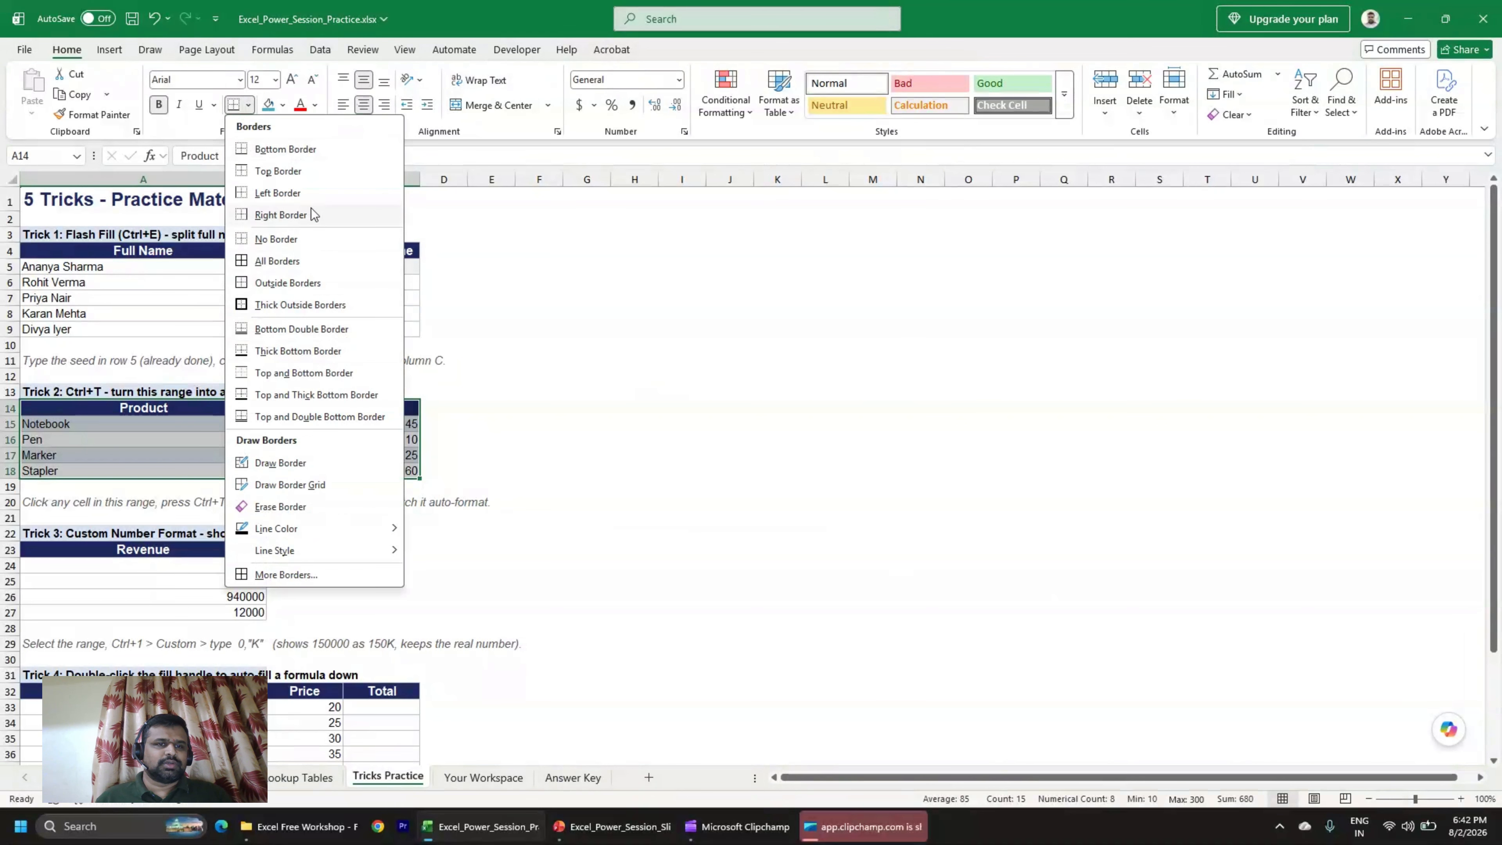
pyautogui.click(267, 219)
pyautogui.click(283, 105)
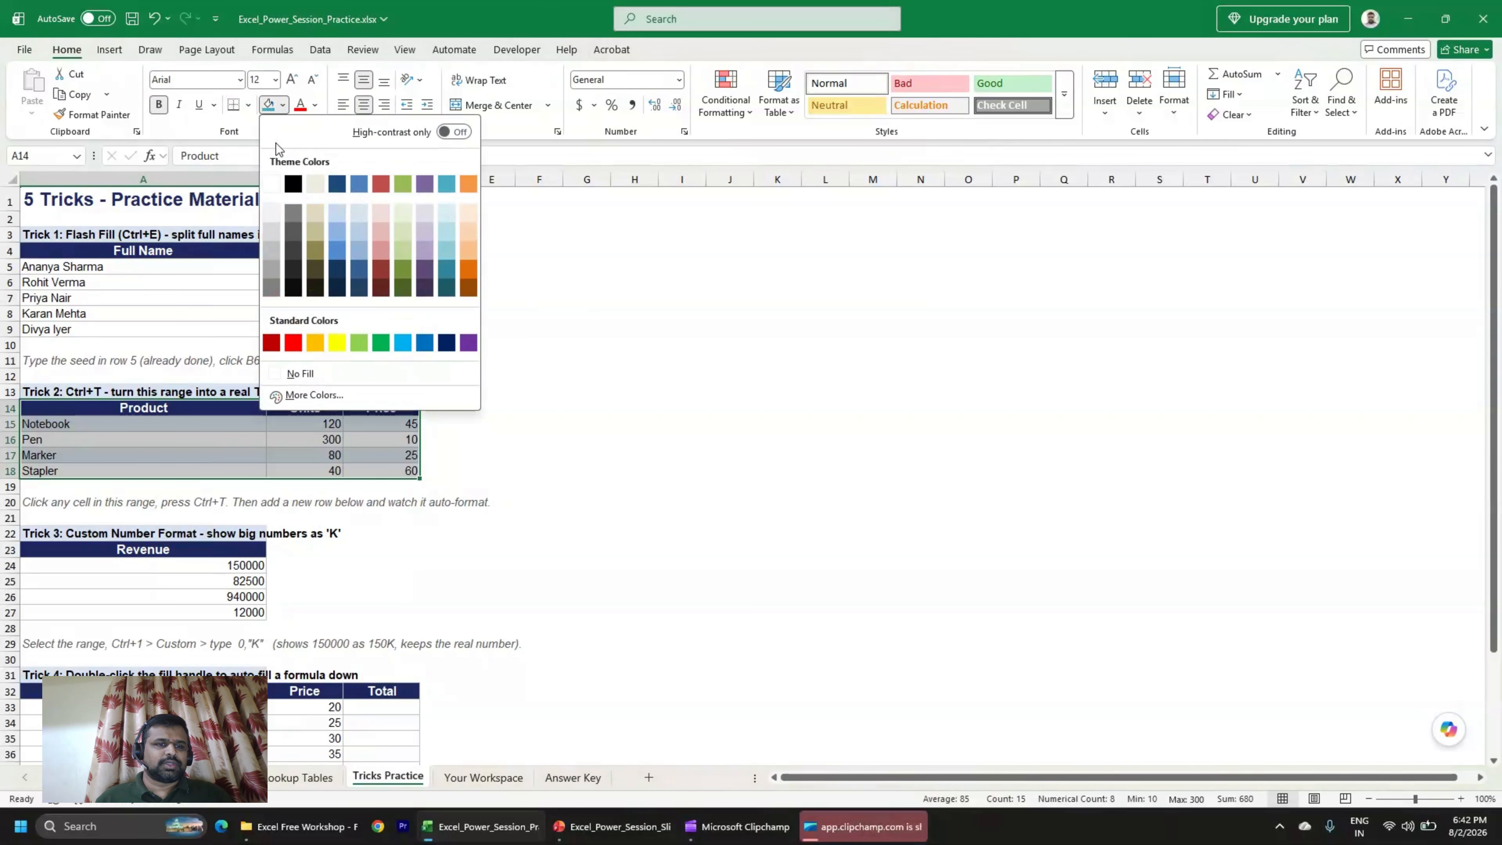
pyautogui.click(298, 374)
# Fill the product header row A14:C14 with a dark blue theme colour.
pyautogui.moveTo(171, 408); pyautogui.dragTo(381, 407)
pyautogui.click(249, 105)
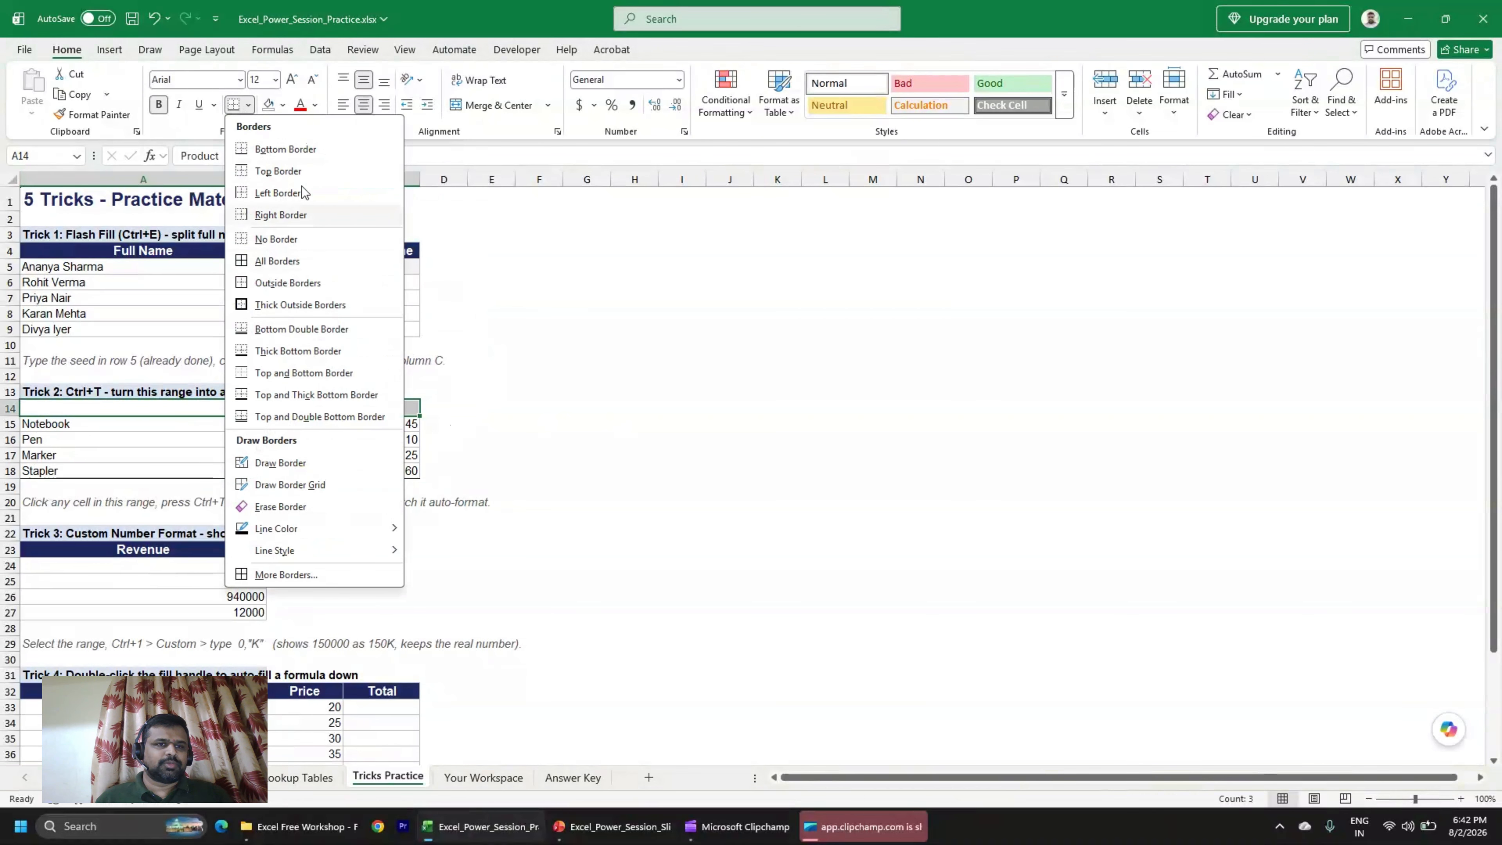
pyautogui.click(282, 107)
pyautogui.click(359, 215)
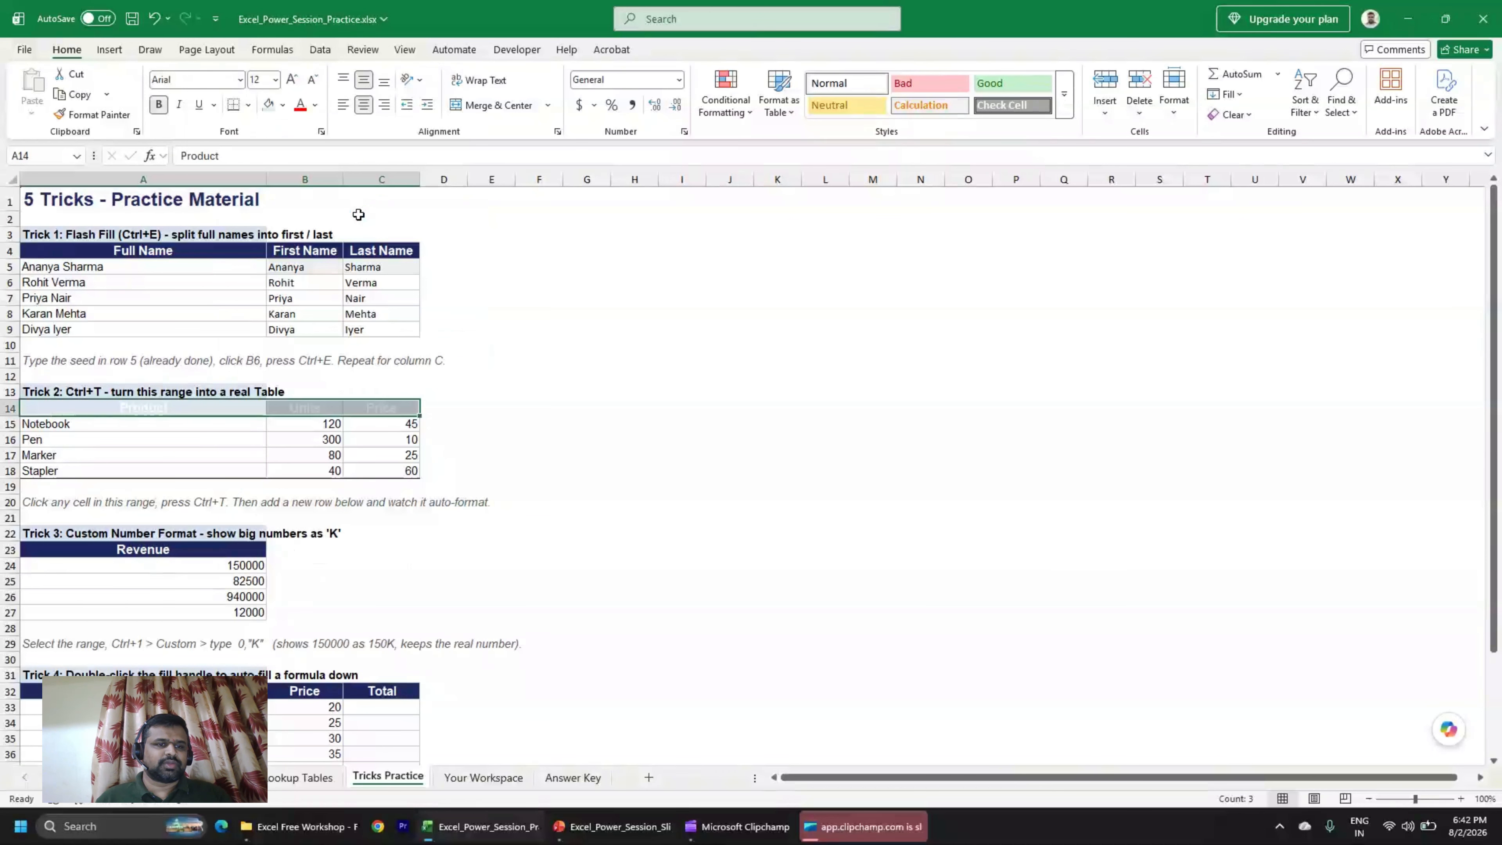
pyautogui.click(283, 105)
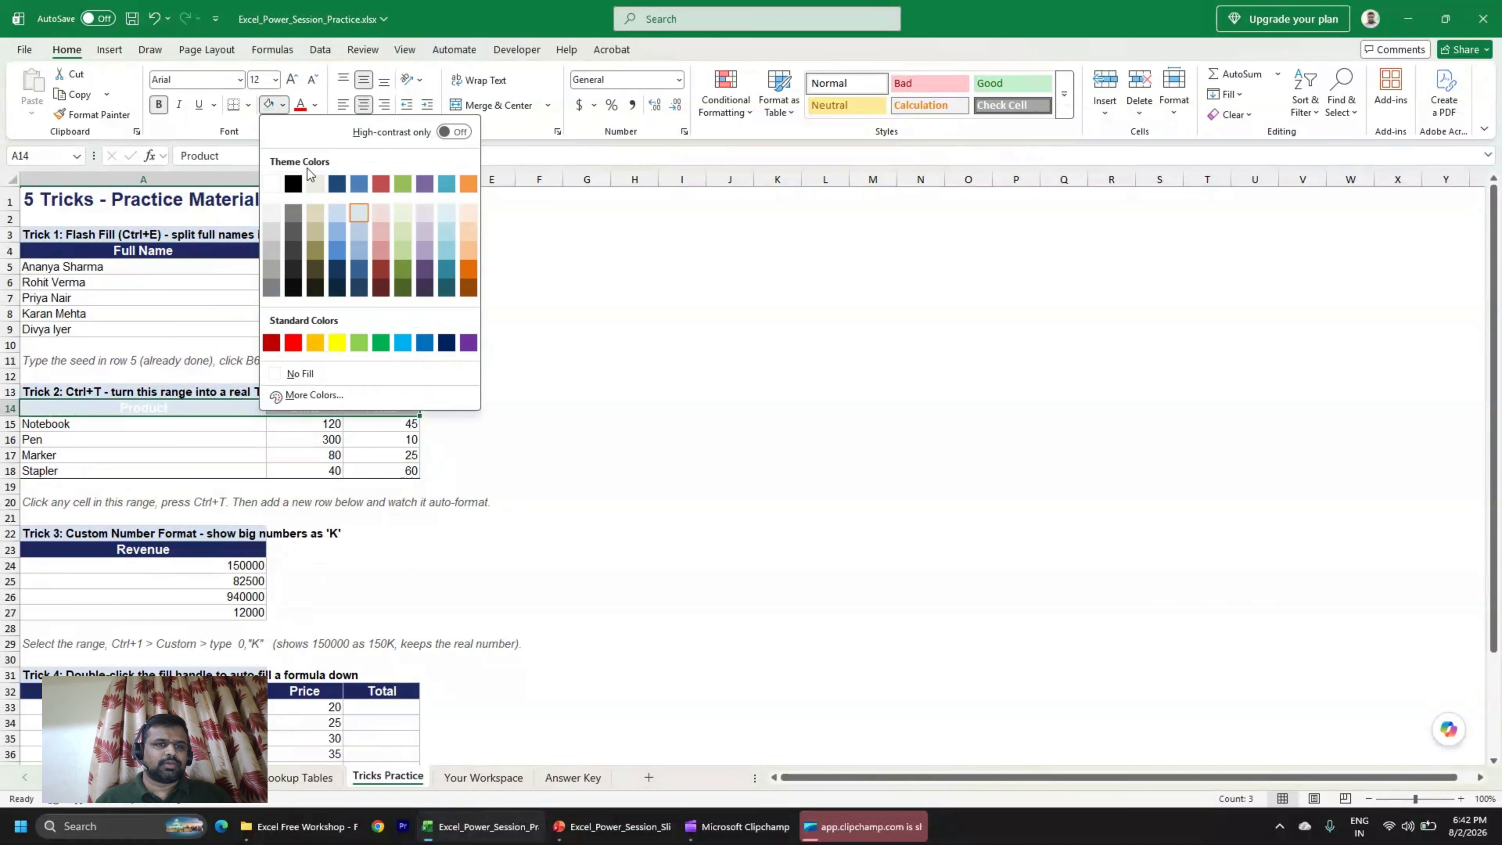
pyautogui.click(339, 269)
pyautogui.click(524, 440)
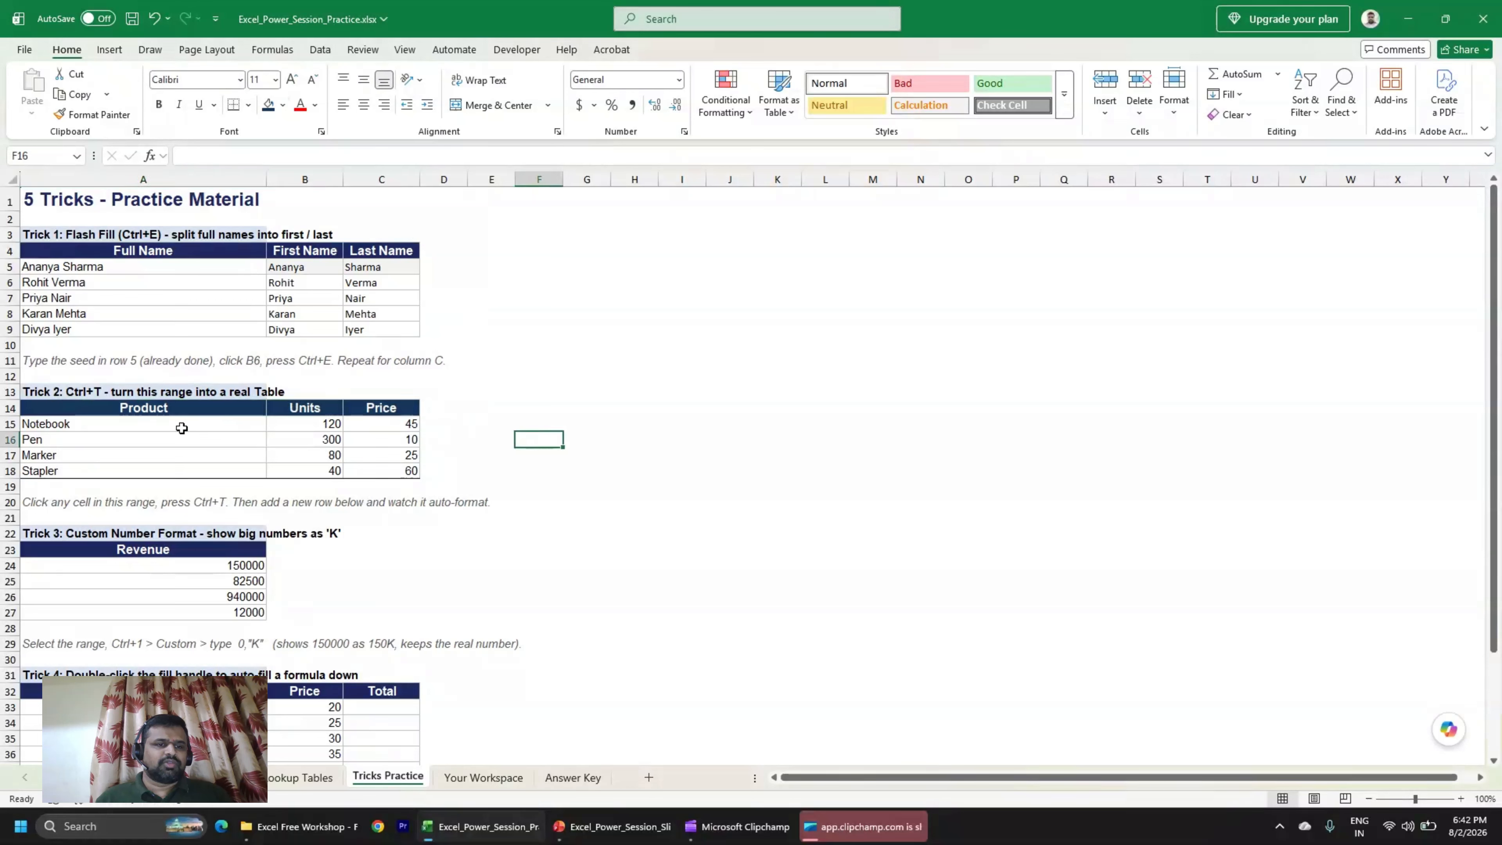
# Create a table with headers from the product range A14:C18.
pyautogui.moveTo(131, 407); pyautogui.dragTo(388, 466)
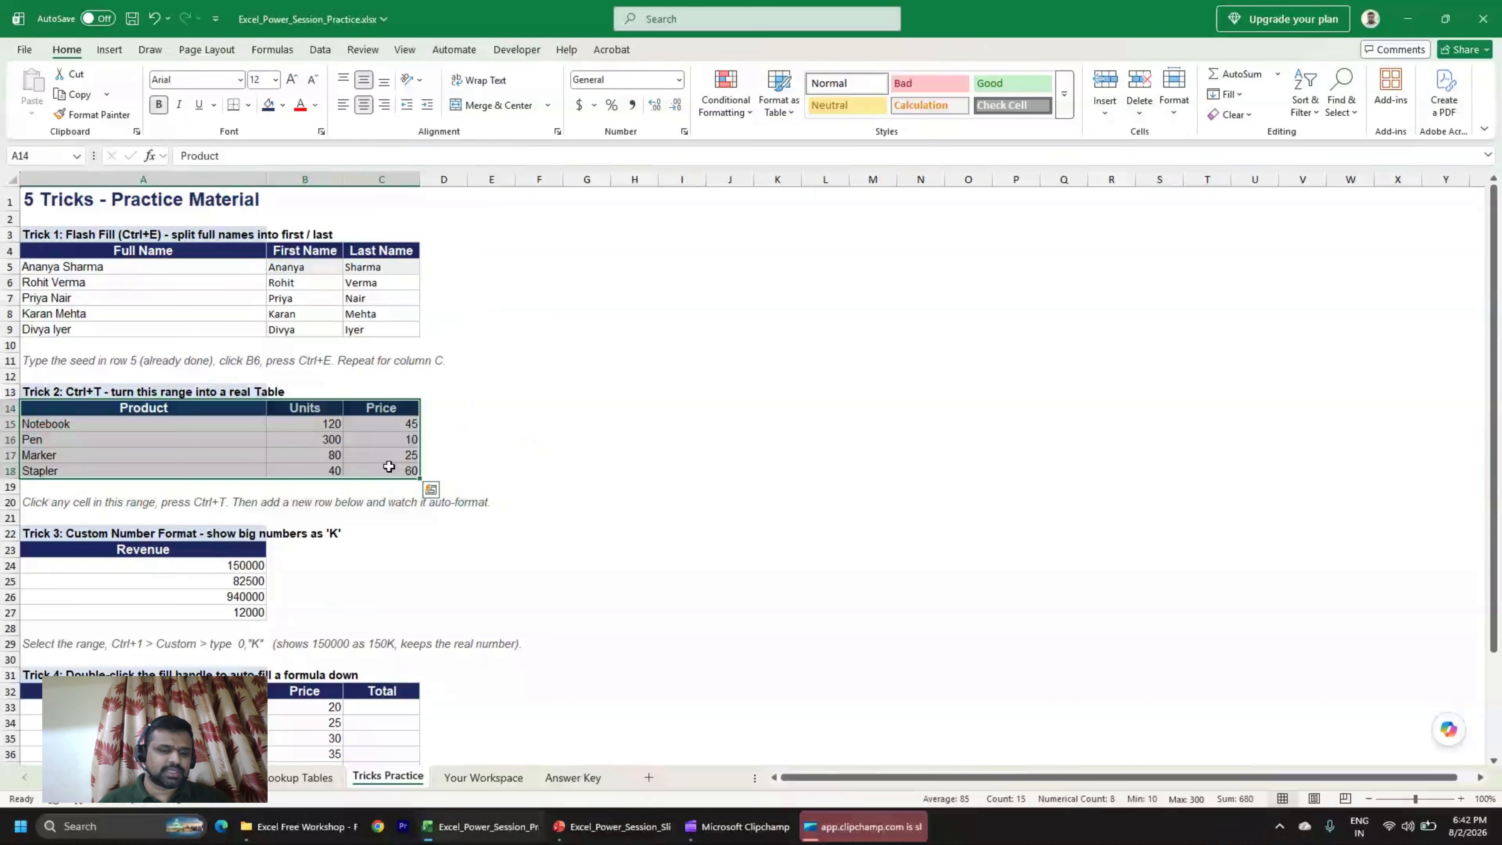
pyautogui.hotkey('ctrl', 't')
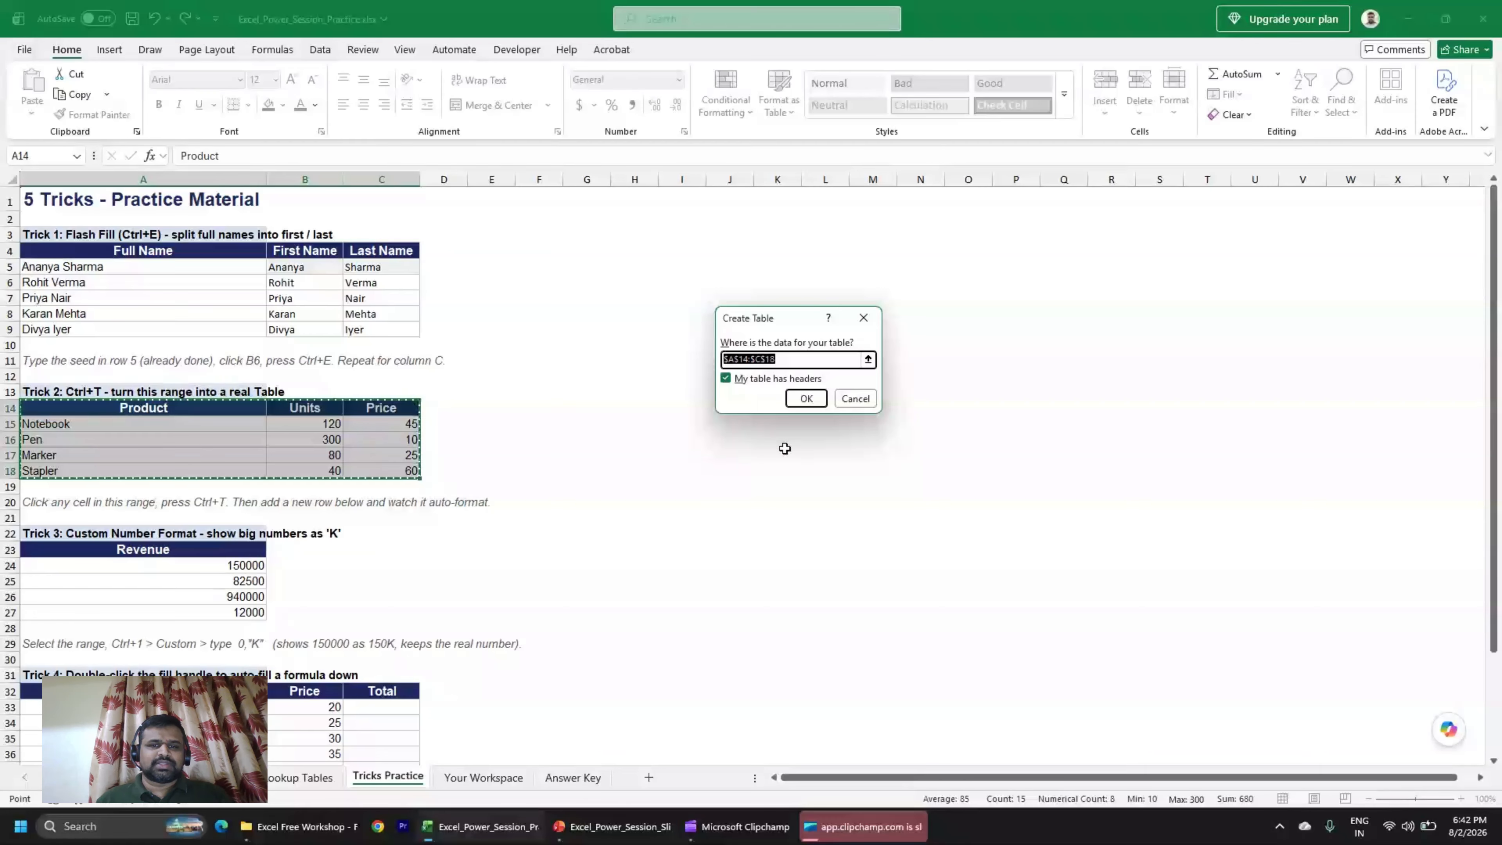
pyautogui.click(815, 403)
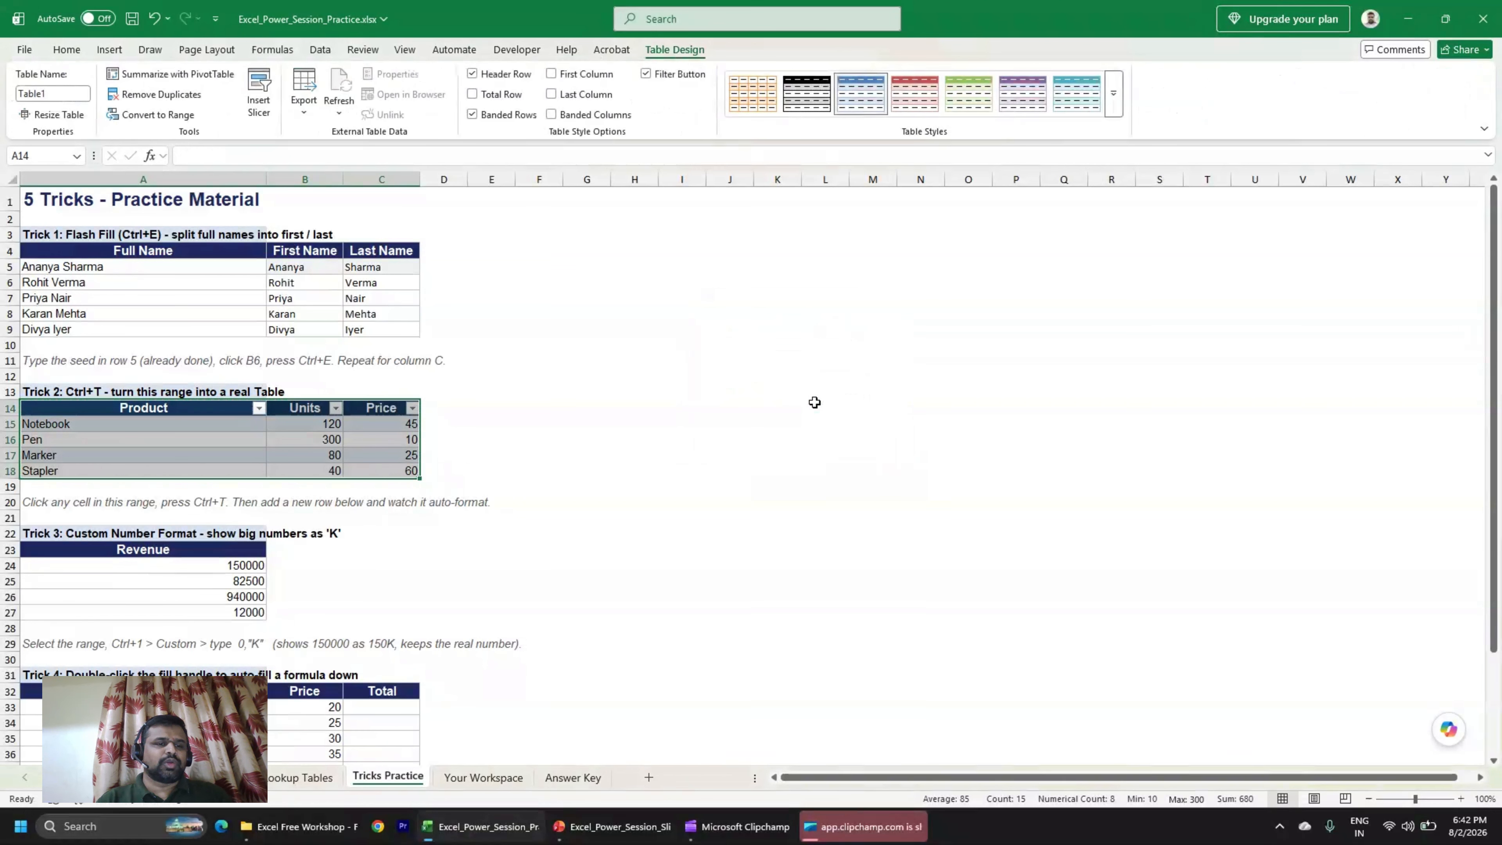
# Compare the plain range A4:C9 with the table in A14:C18, examining the table-only design options, table name and product rows.
pyautogui.moveTo(132, 252); pyautogui.dragTo(384, 330)
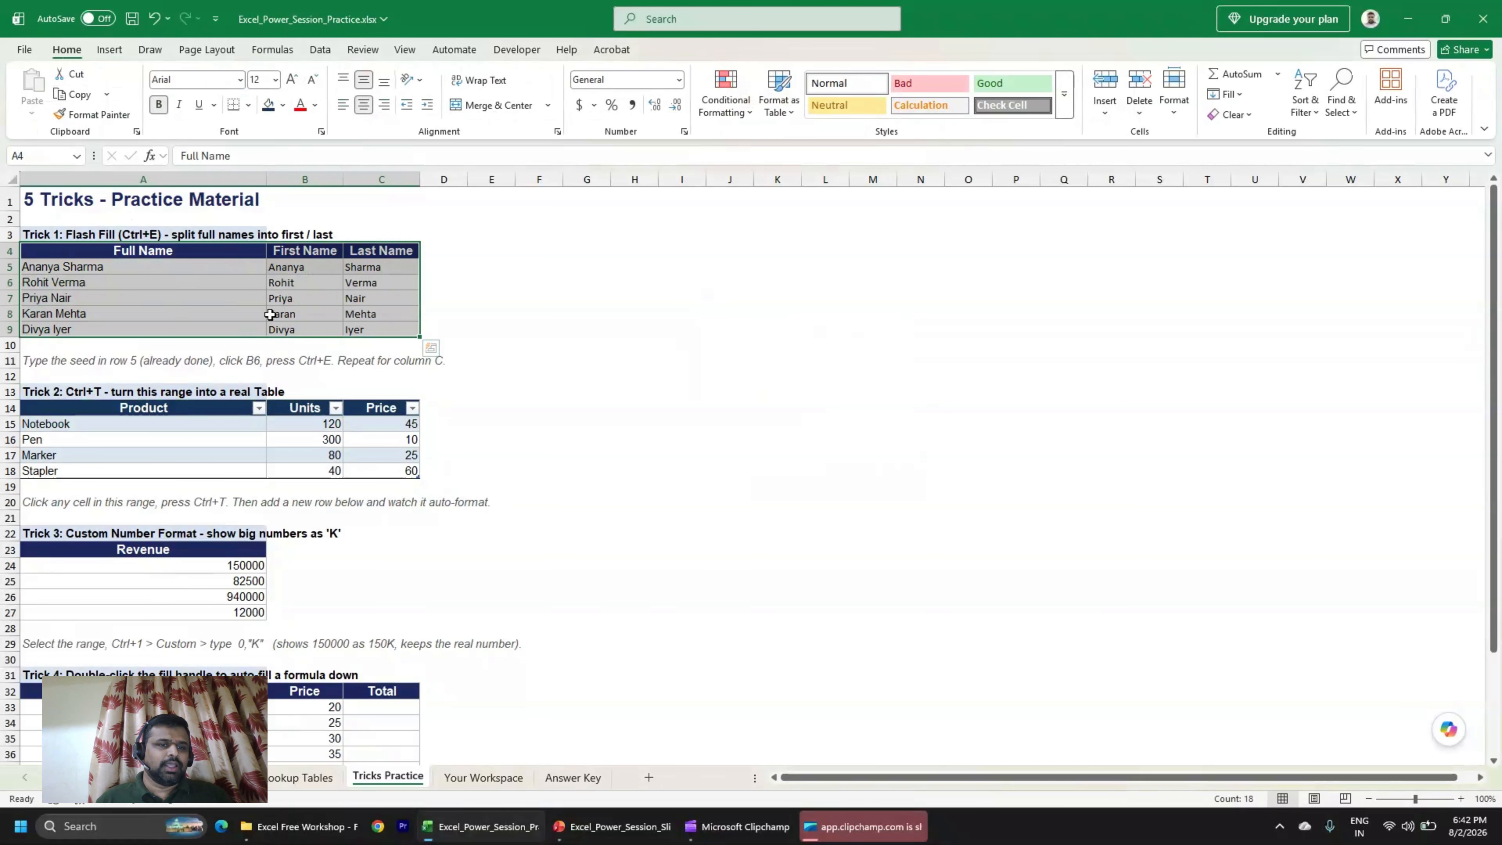
pyautogui.moveTo(185, 408); pyautogui.dragTo(350, 473)
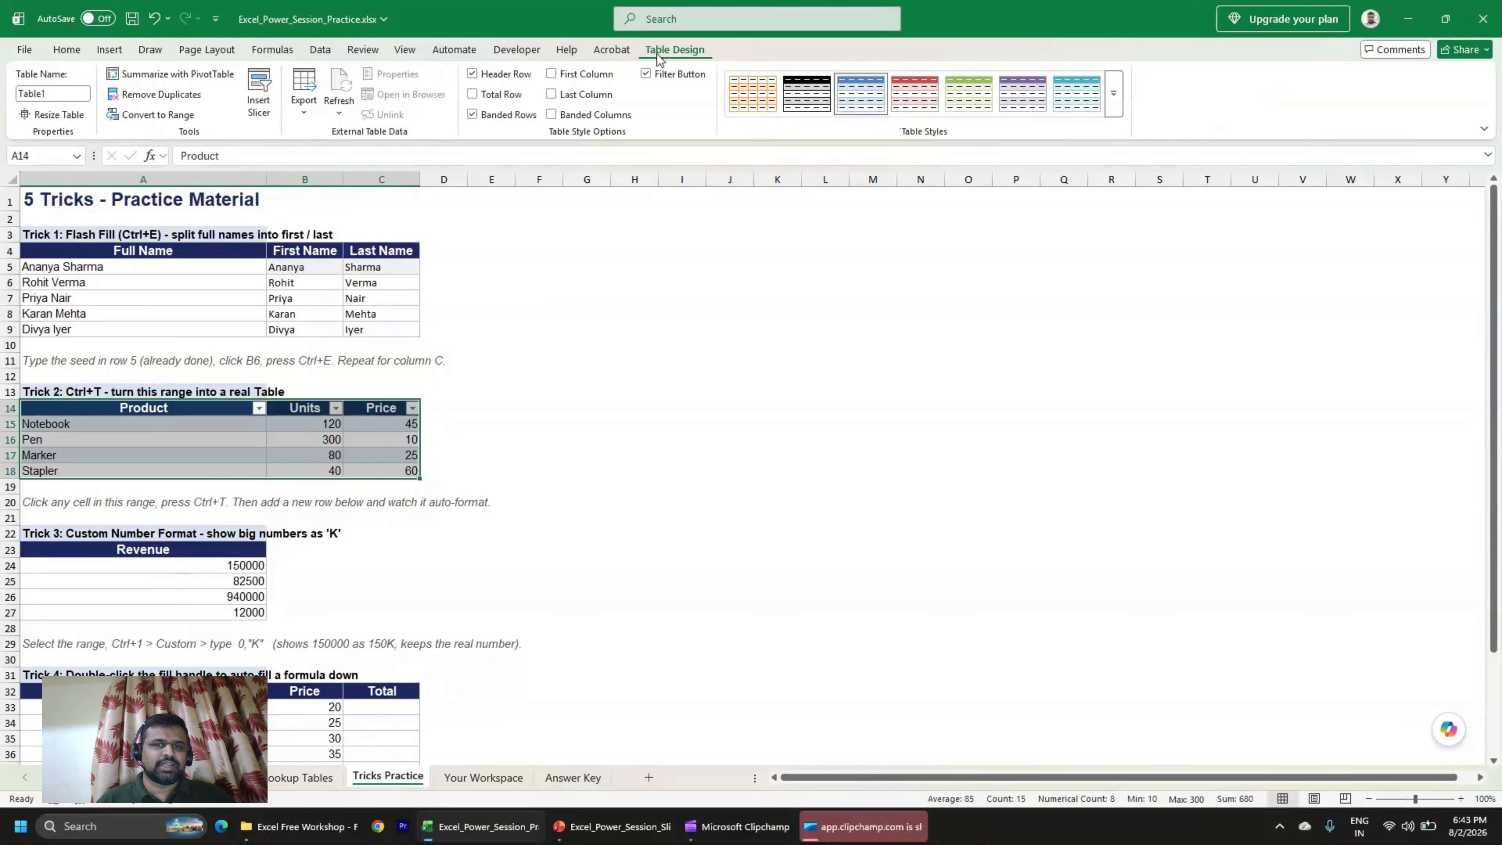
pyautogui.click(65, 50)
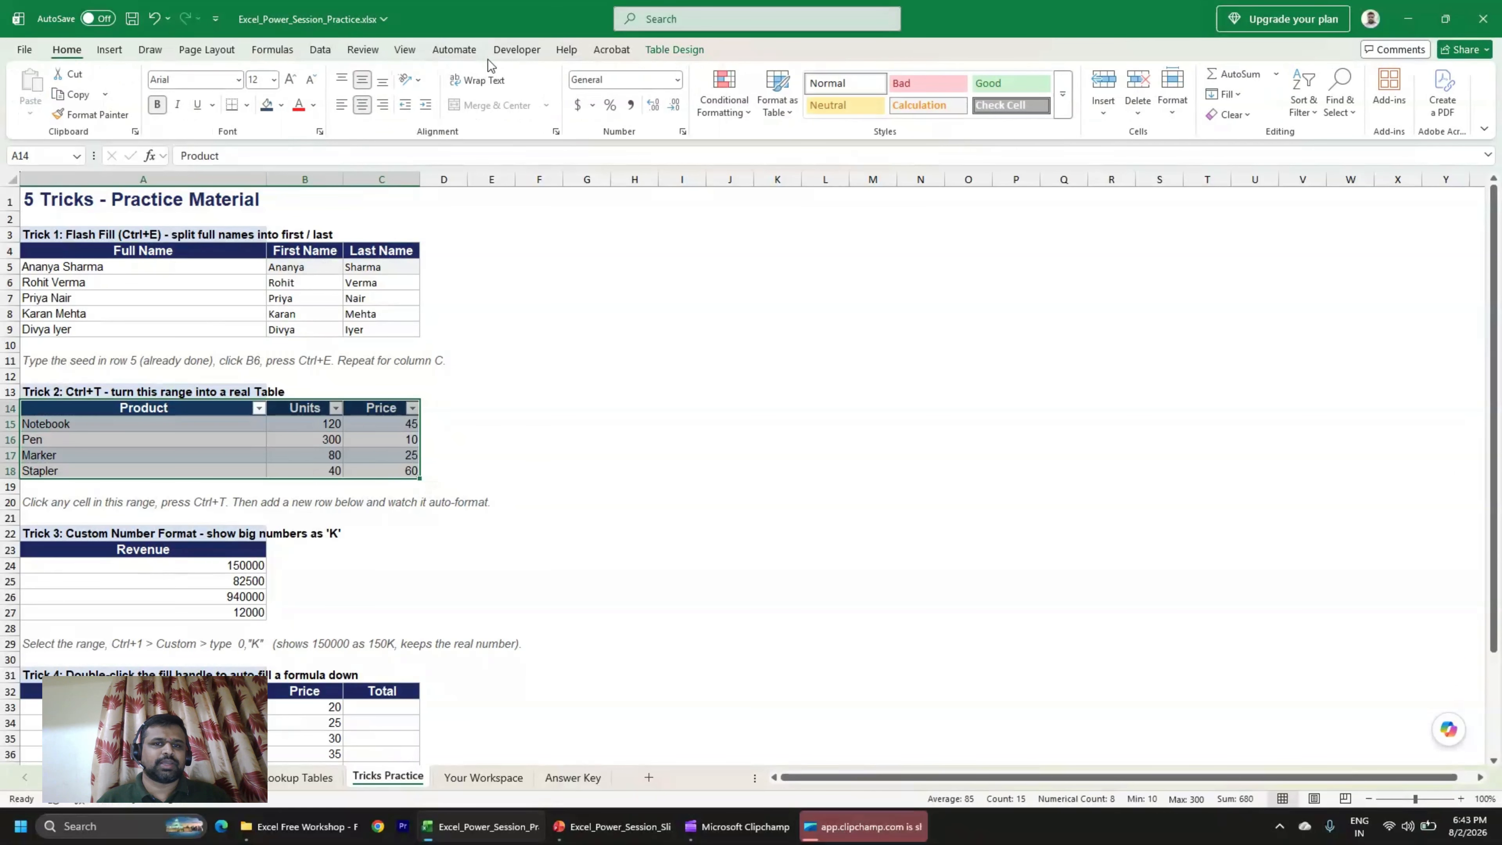
pyautogui.click(233, 253)
pyautogui.moveTo(234, 253); pyautogui.dragTo(380, 326)
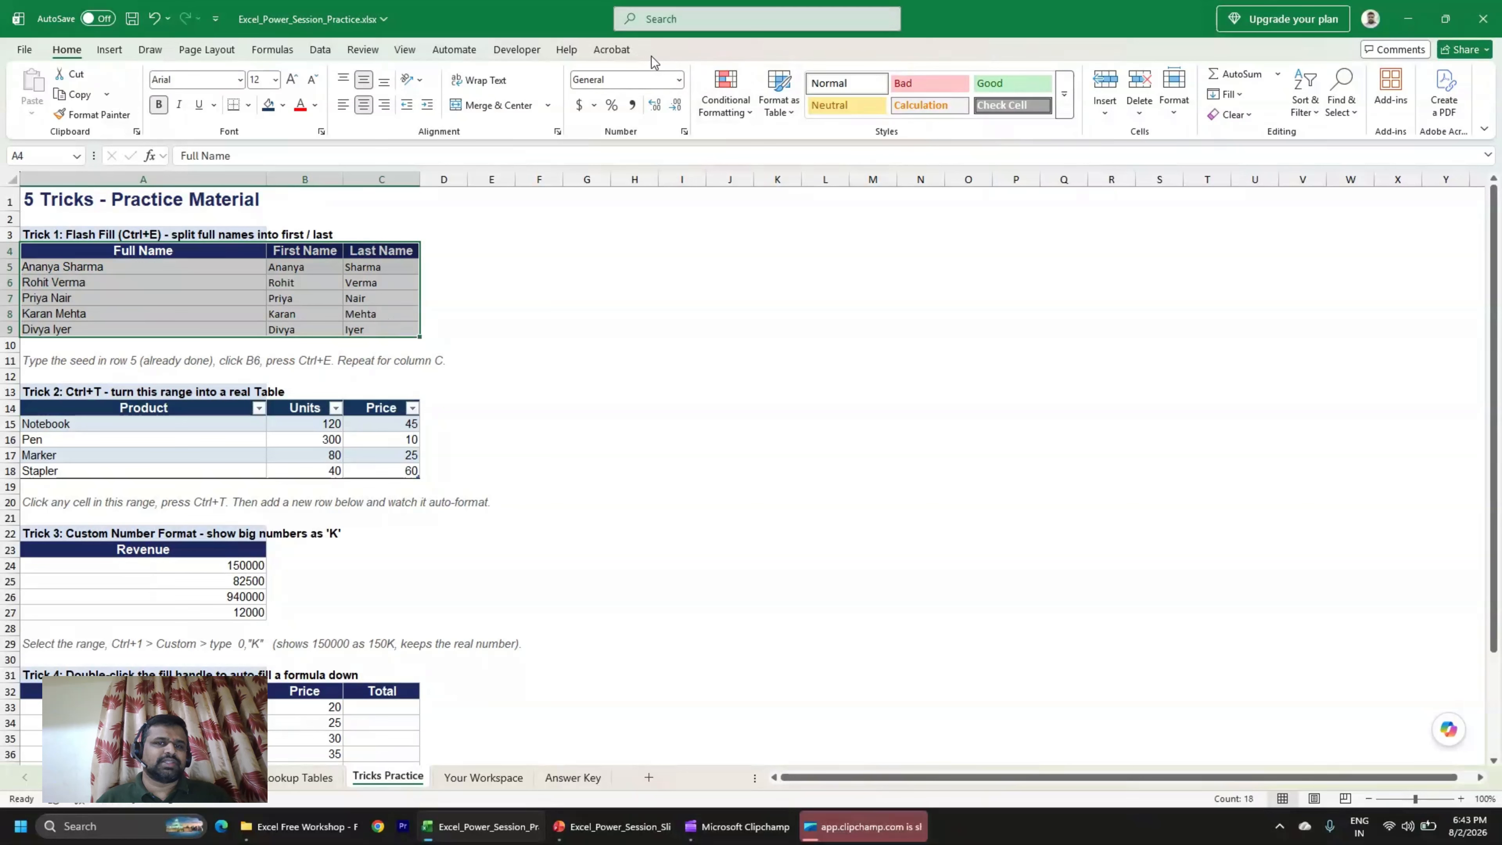
pyautogui.moveTo(216, 416); pyautogui.dragTo(370, 471)
pyautogui.click(673, 49)
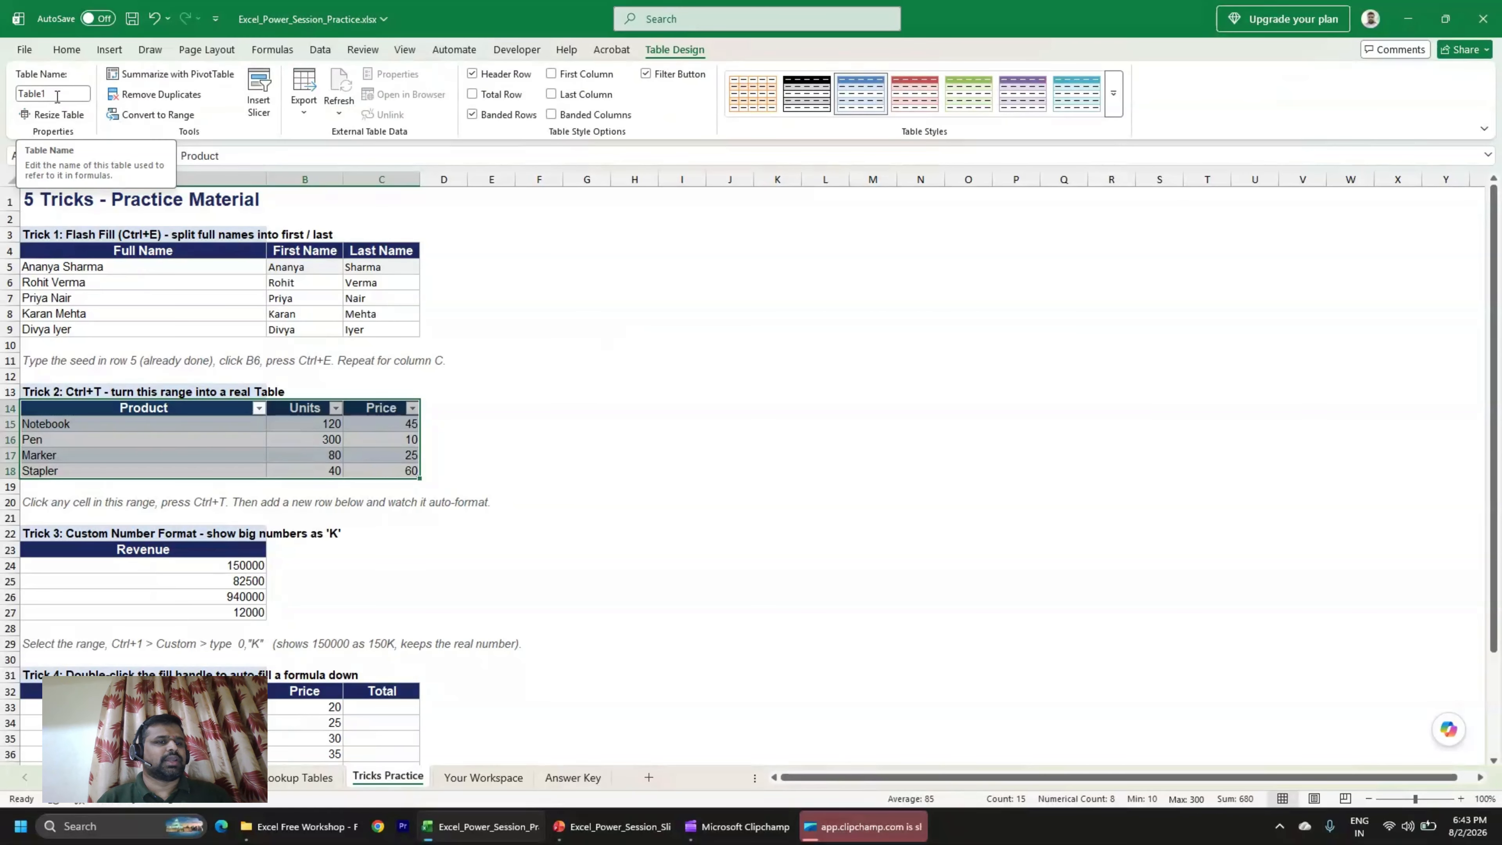
pyautogui.click(683, 329)
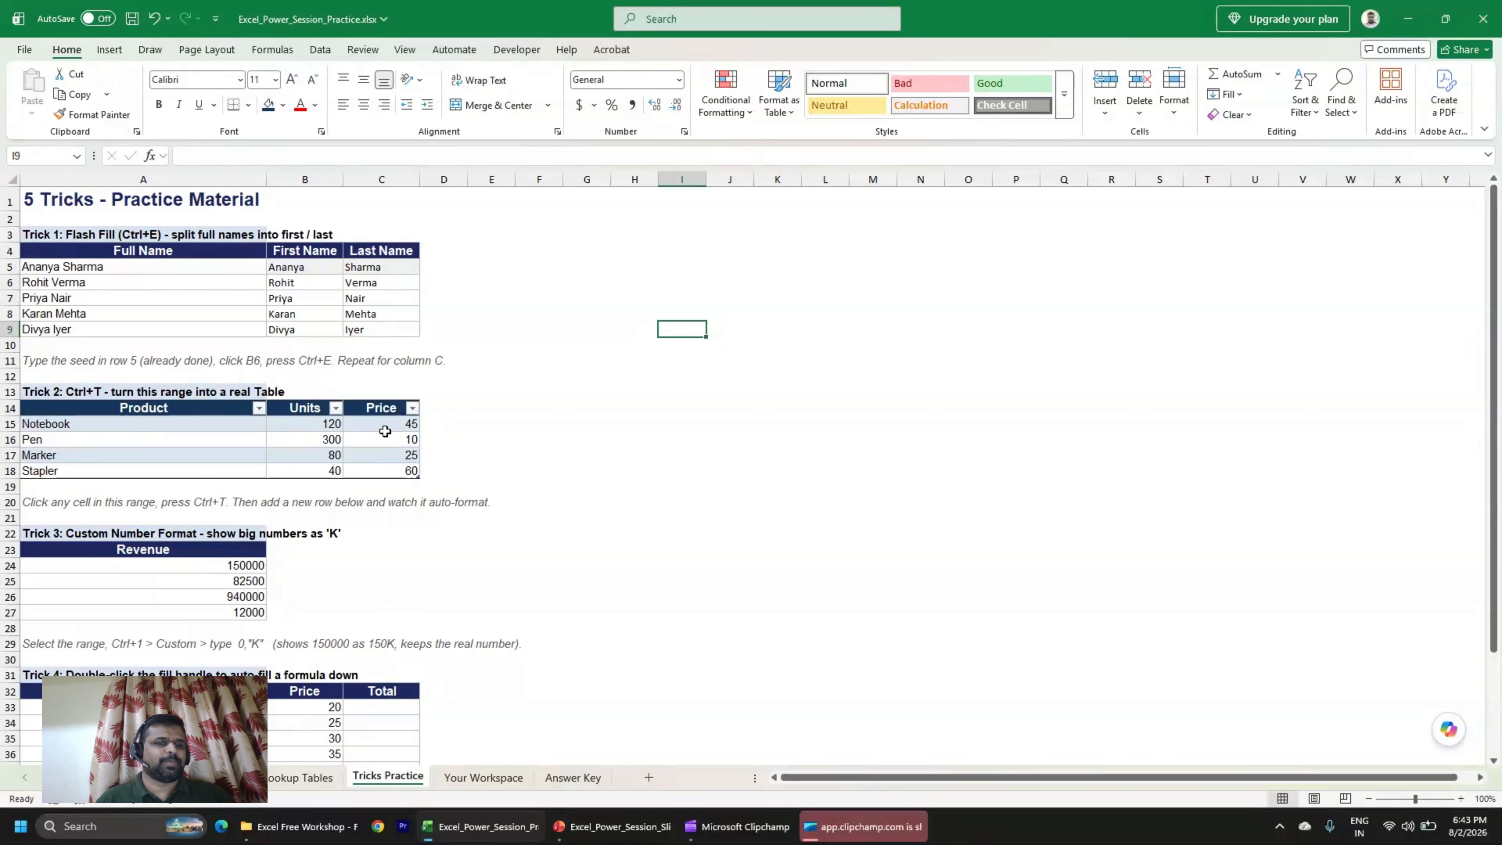
pyautogui.moveTo(208, 419); pyautogui.dragTo(207, 471)
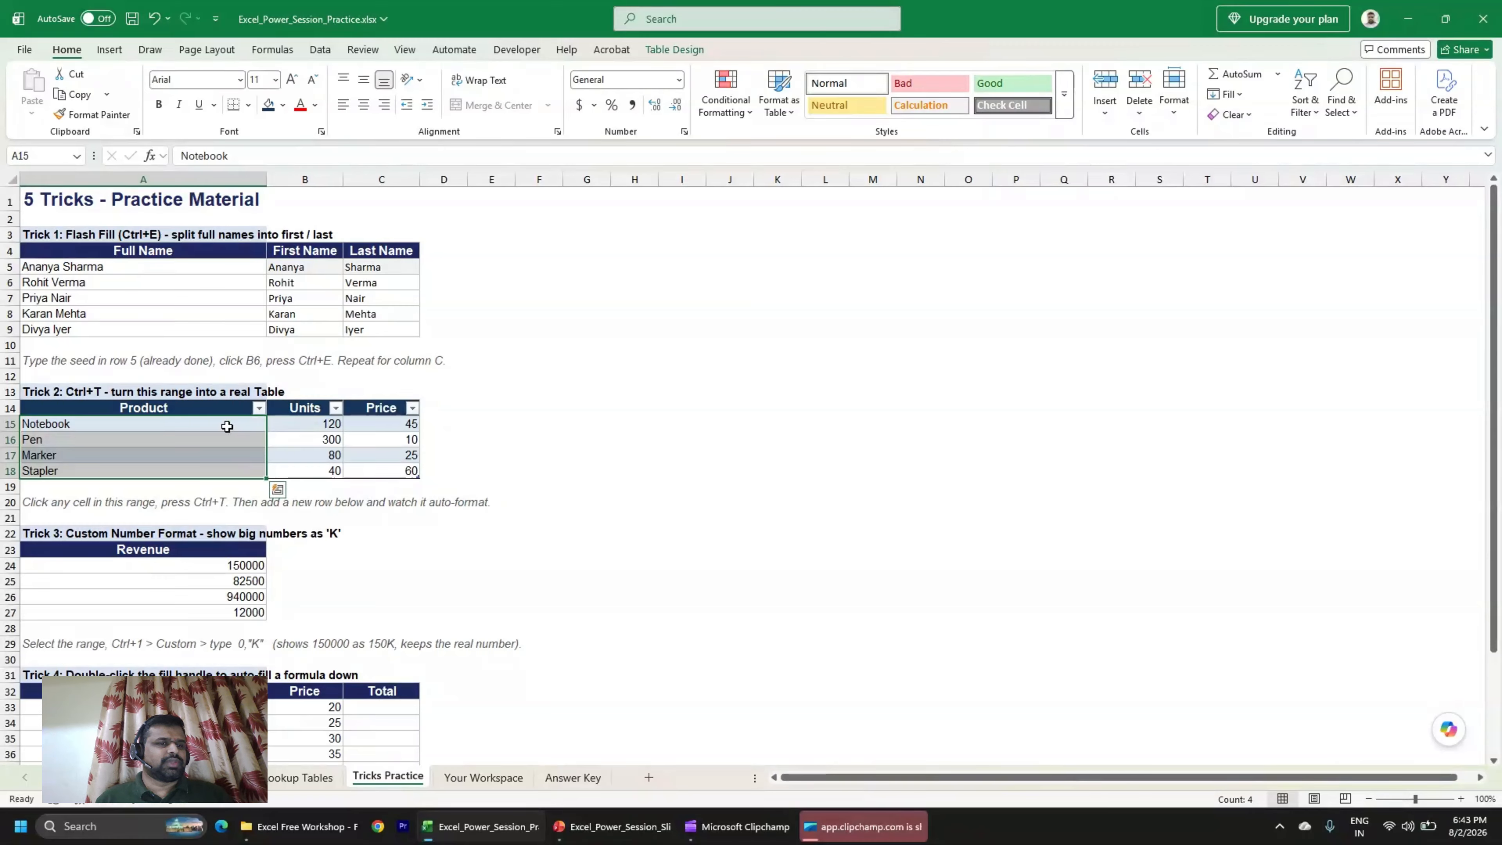
pyautogui.click(427, 441)
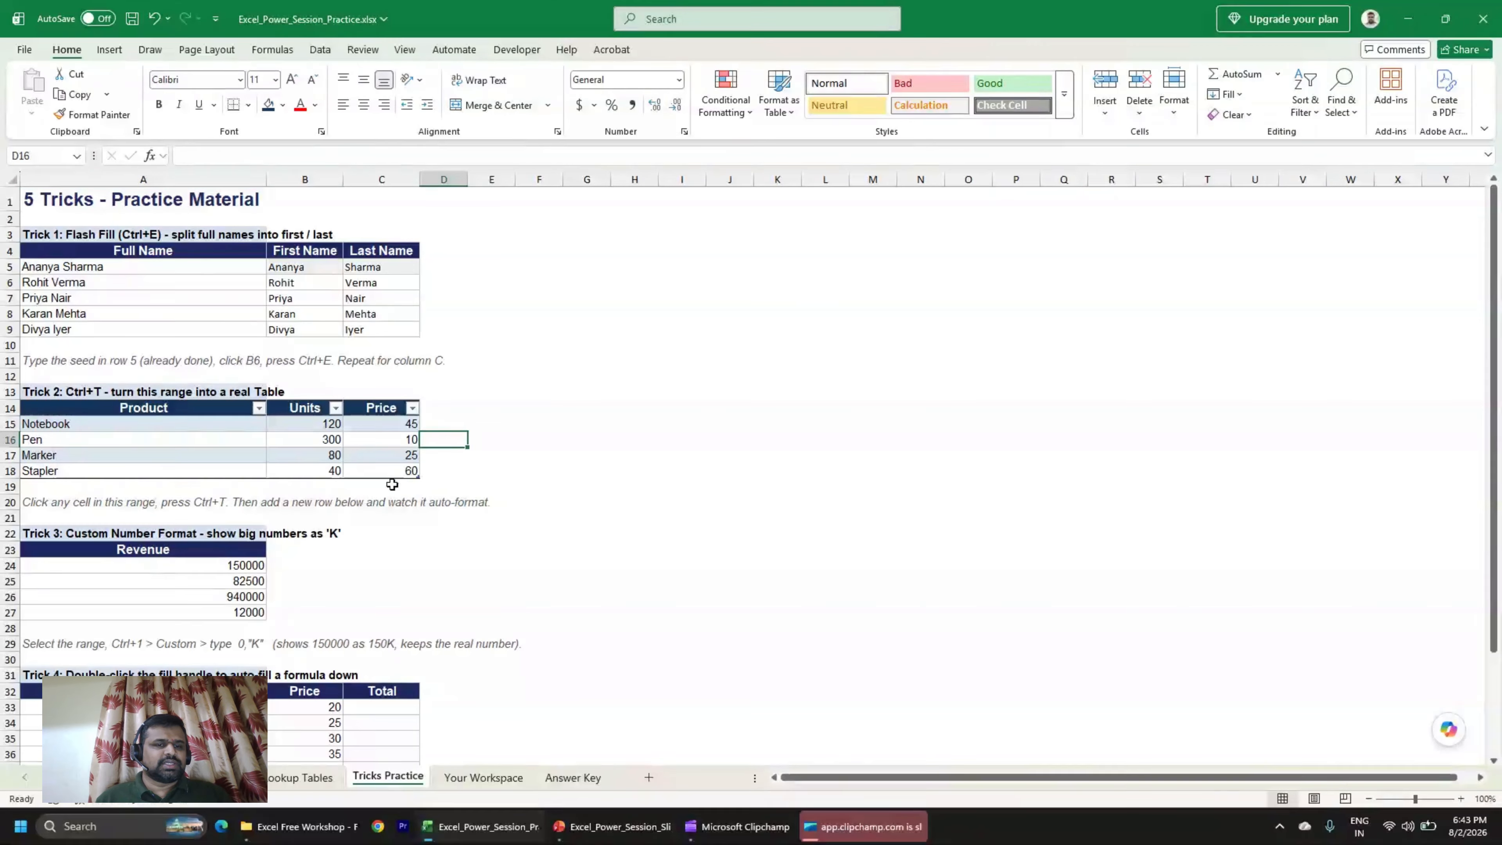
# Add a column headed "Sales Value" to the product table in D14 and fit the column width to the header.
pyautogui.click(433, 407)
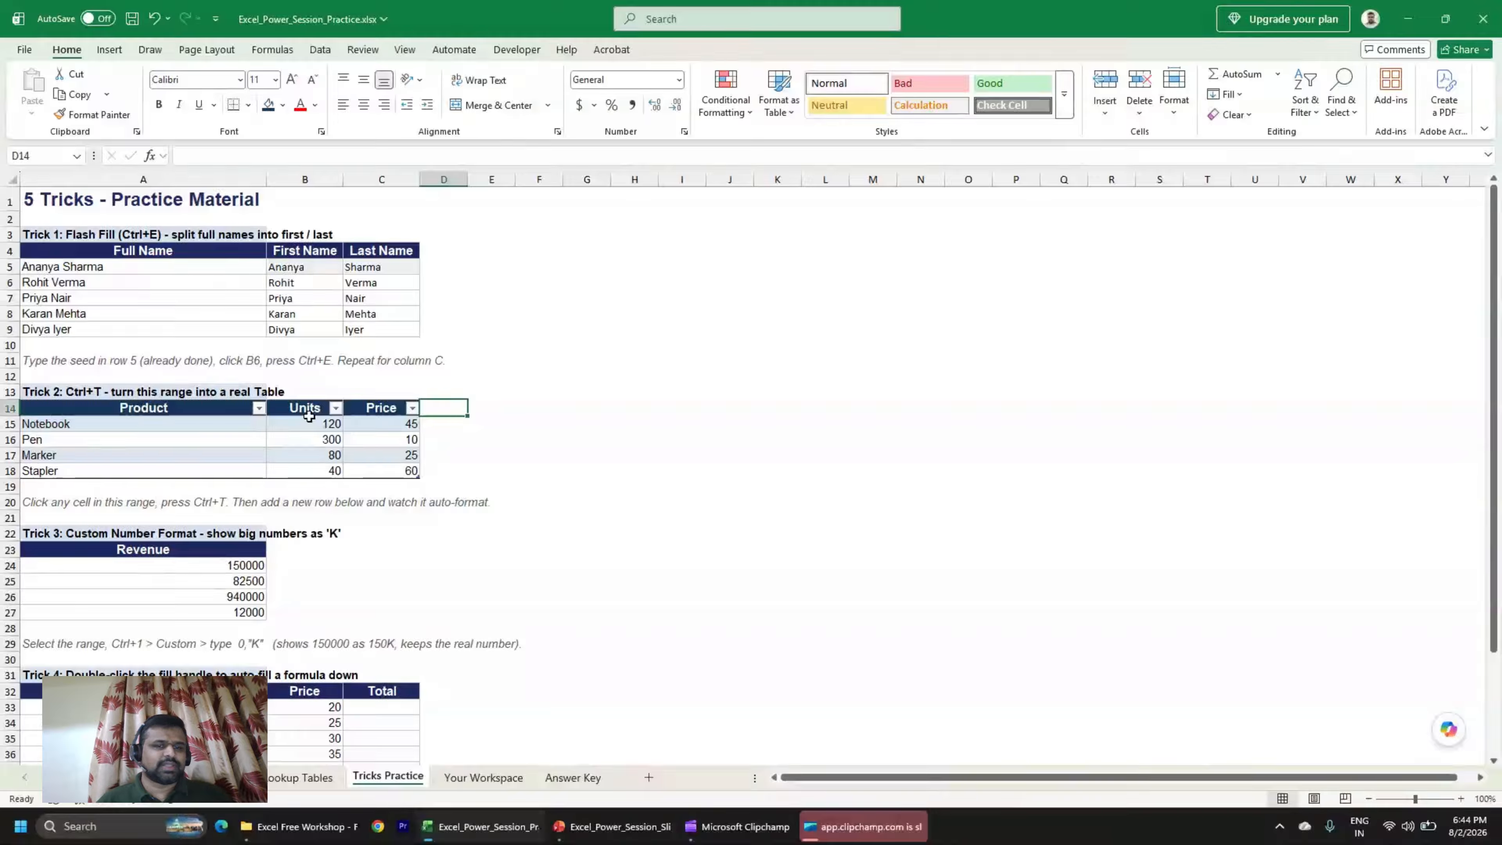
pyautogui.write('=Sales')
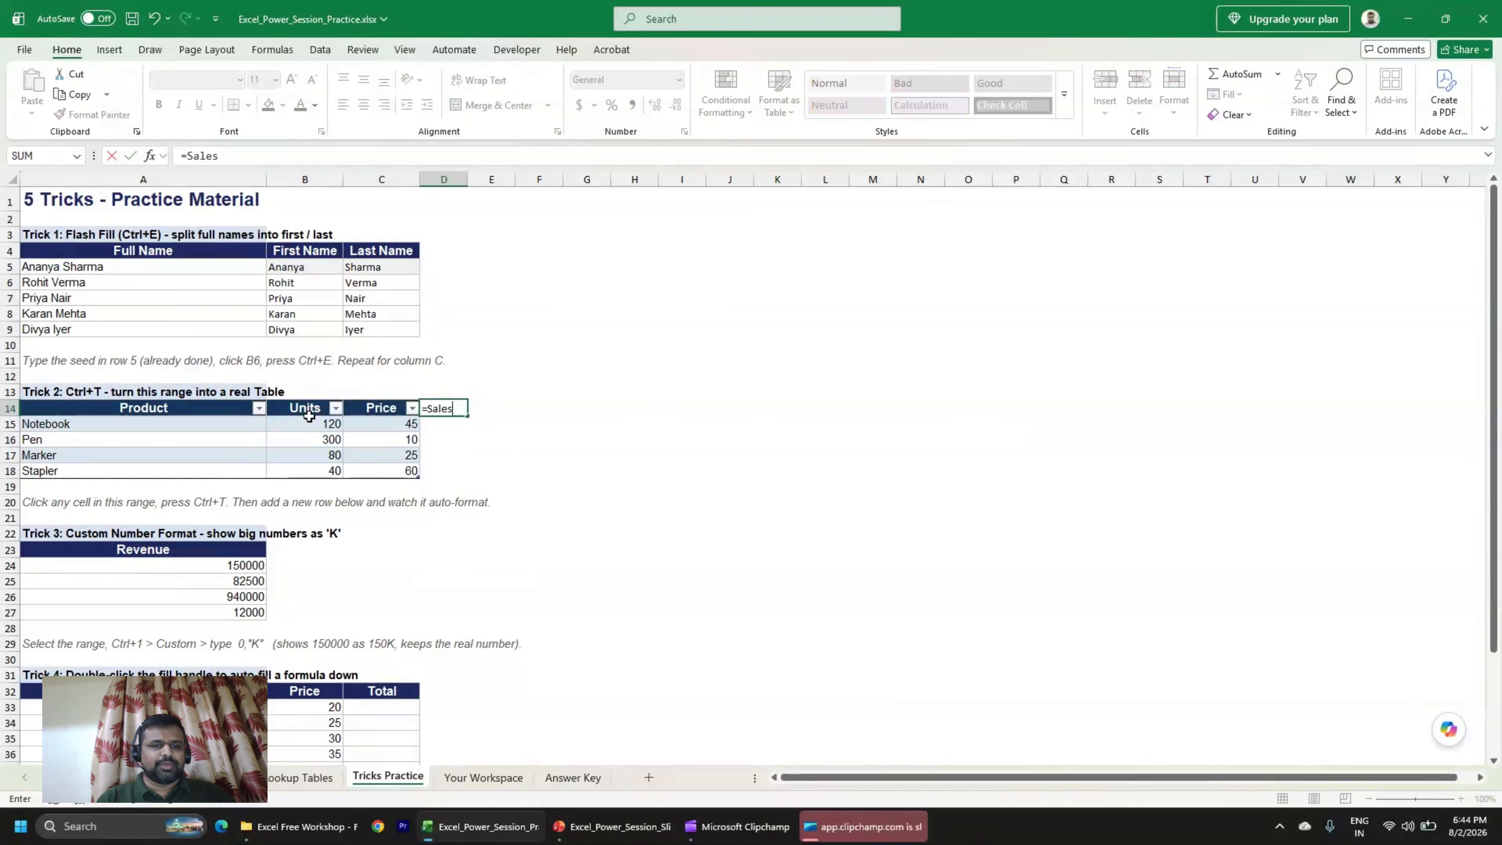
pyautogui.press('BackSpace')
pyautogui.press('BackSpace')
pyautogui.press('BackSpace')
pyautogui.press('BackSpace')
pyautogui.press('BackSpace')
pyautogui.press('BackSpace')
pyautogui.write('Sa')
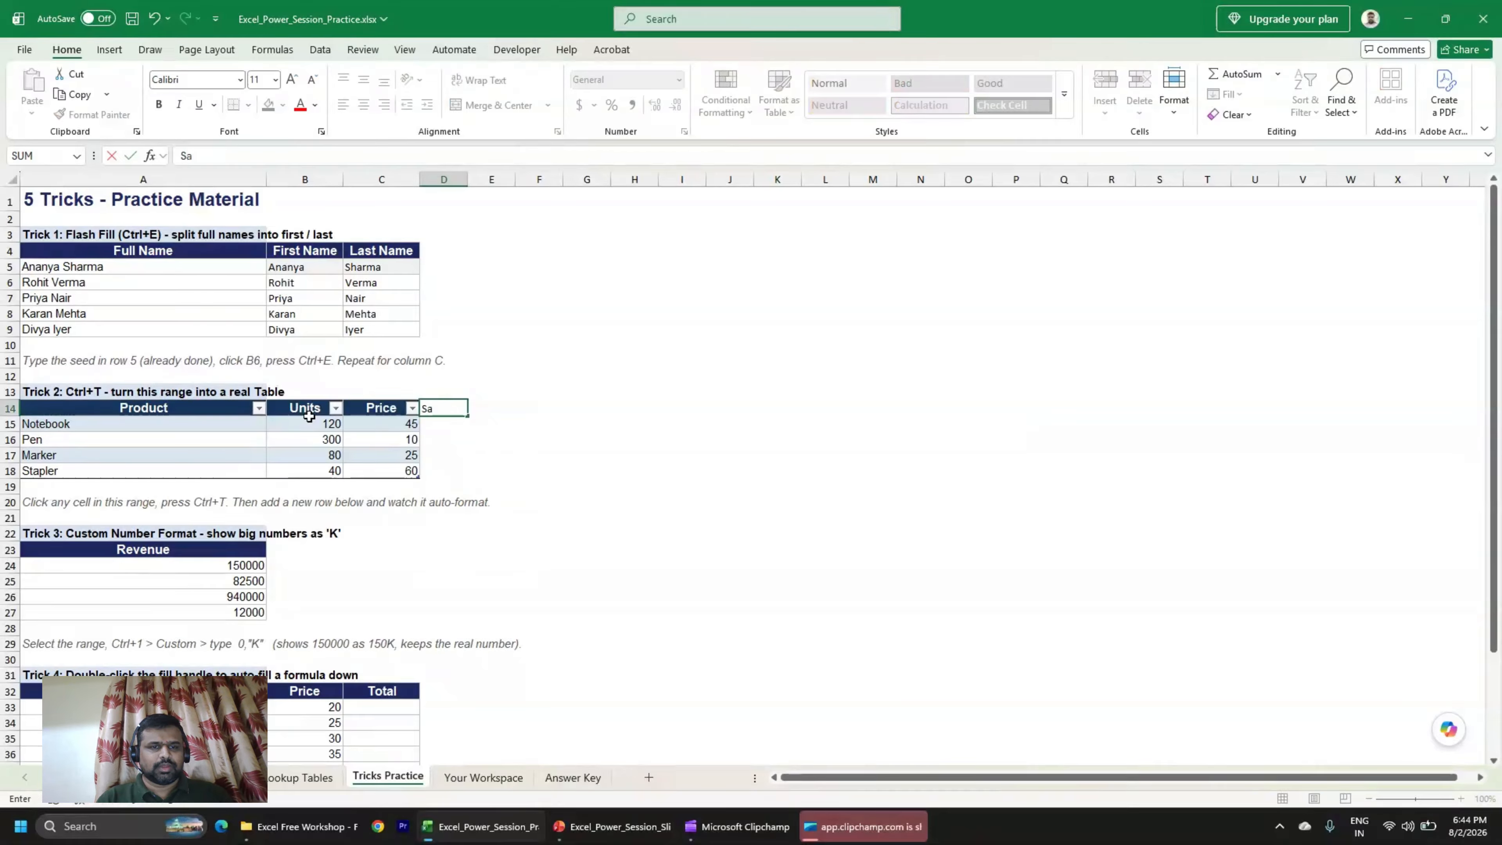
pyautogui.write('les Value')
pyautogui.press('Return')
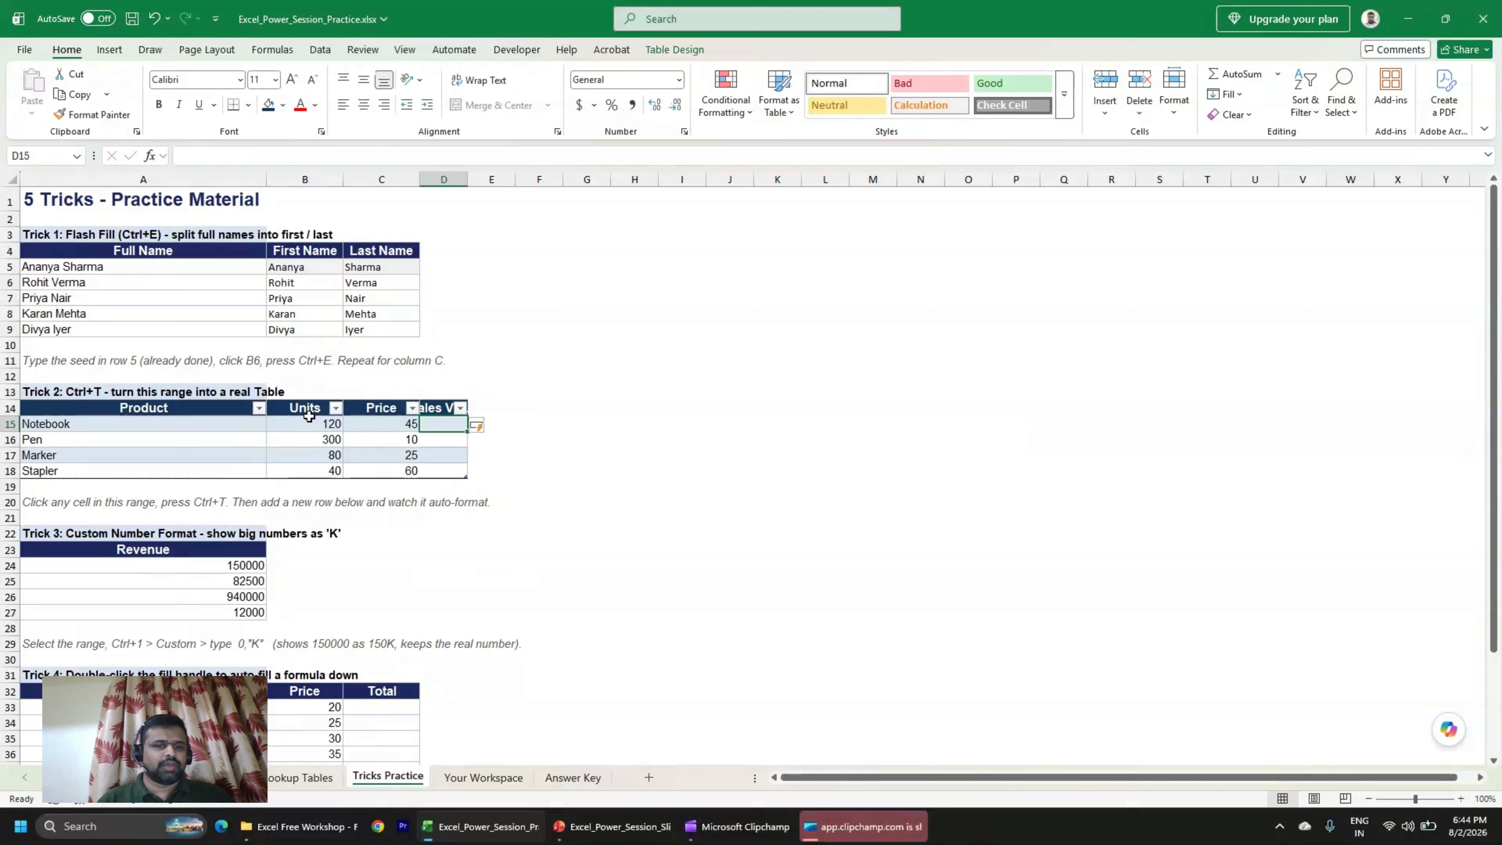
pyautogui.doubleClick(467, 179)
pyautogui.write('=')
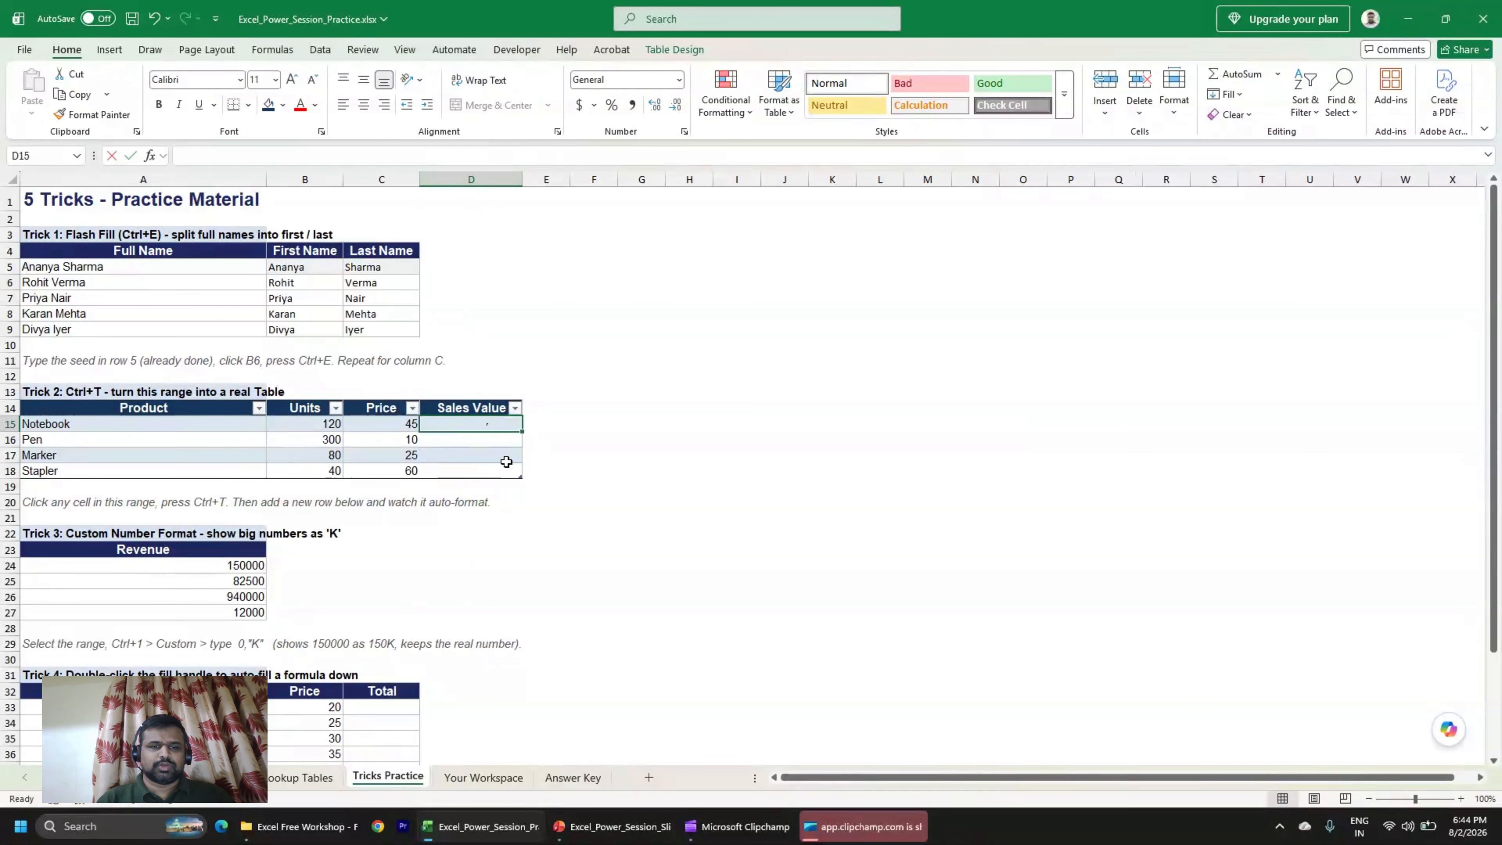
pyautogui.press('Left')
pyautogui.press('Left')
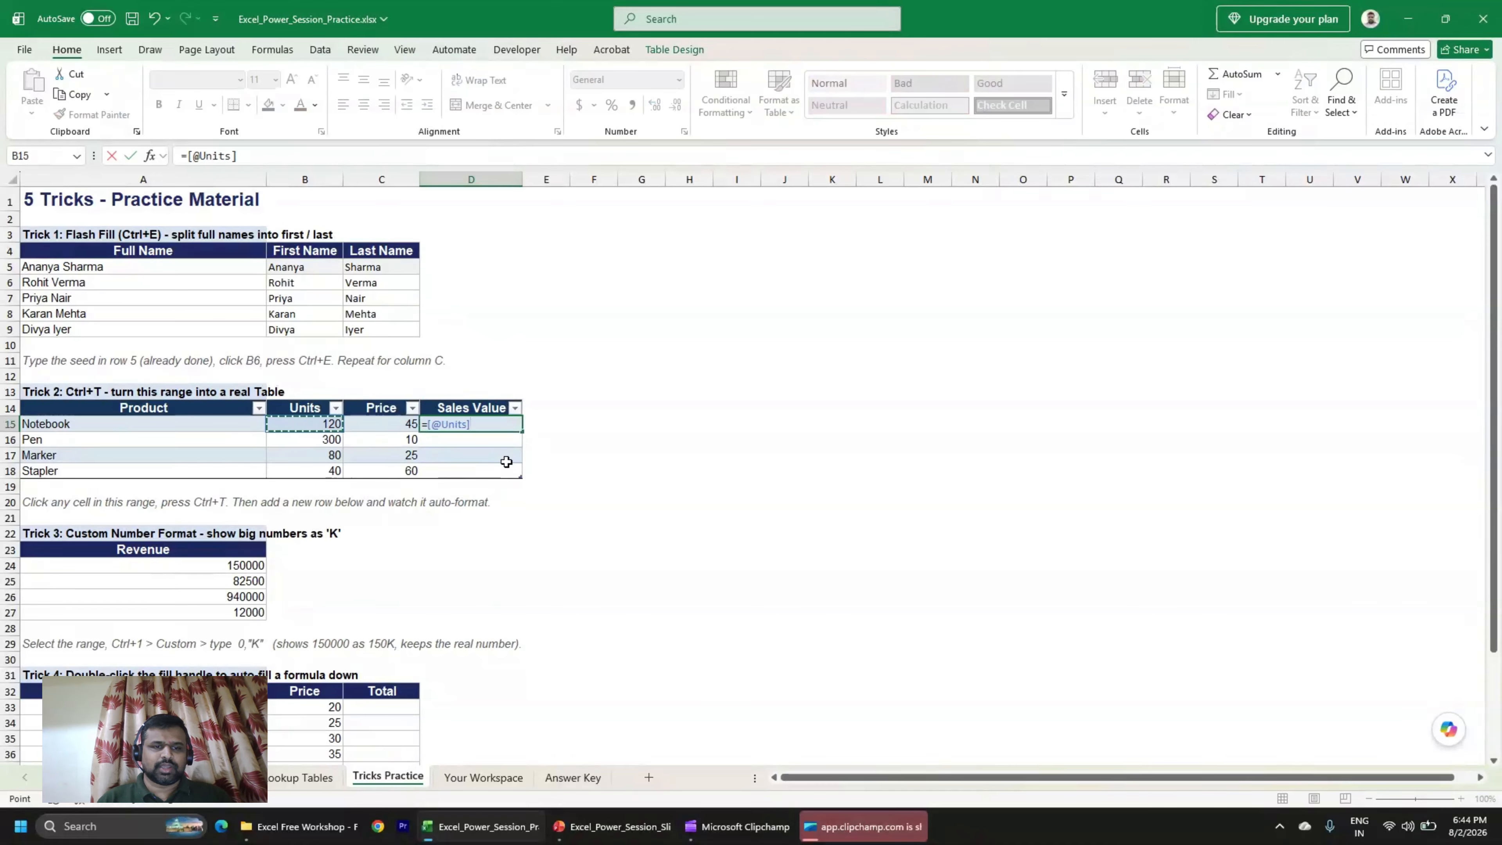
pyautogui.write('*')
pyautogui.press('Left')
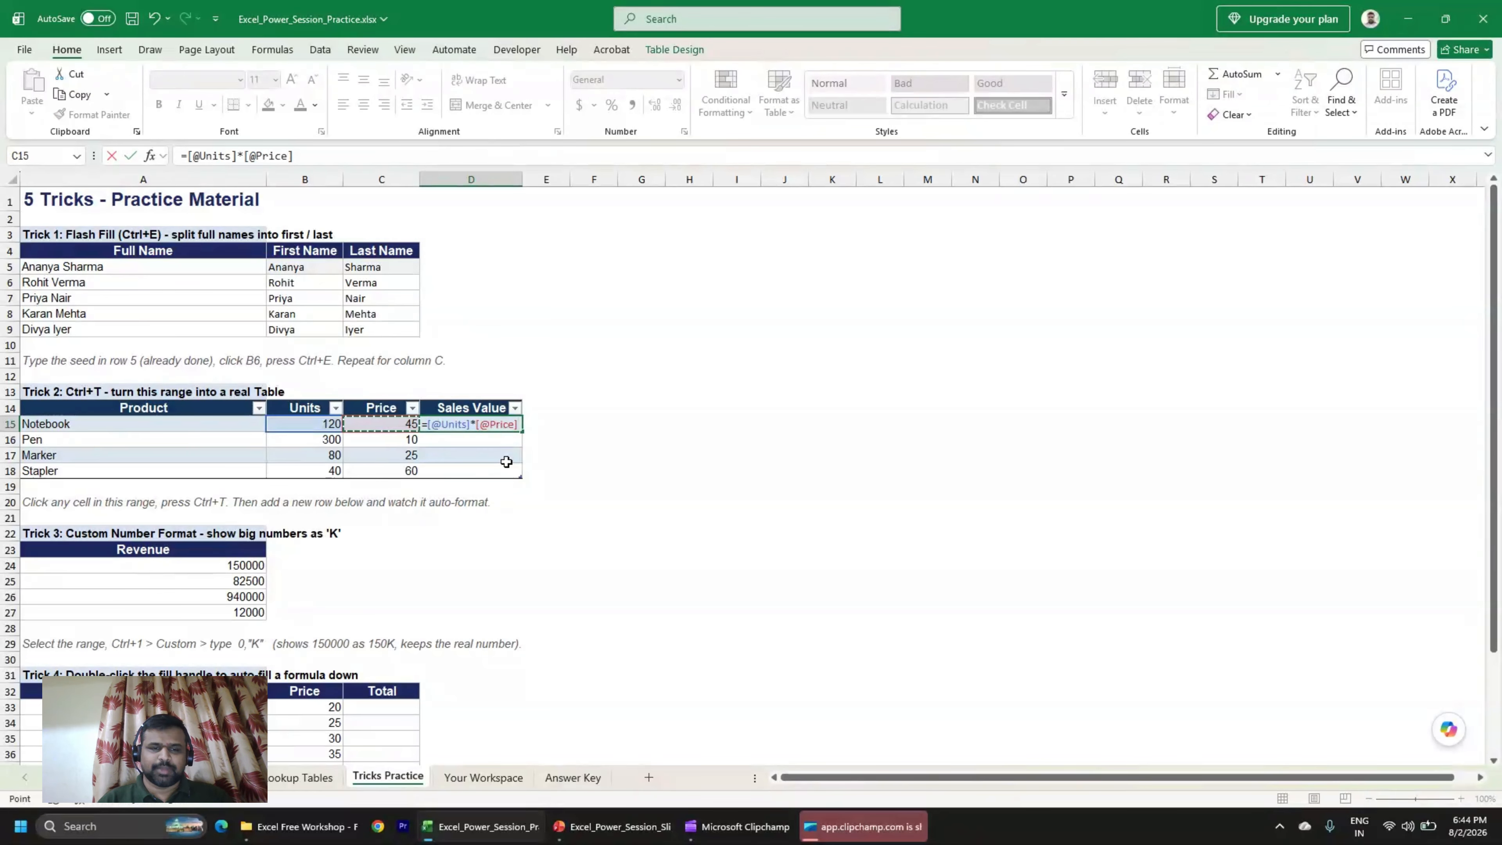
pyautogui.press('Return')
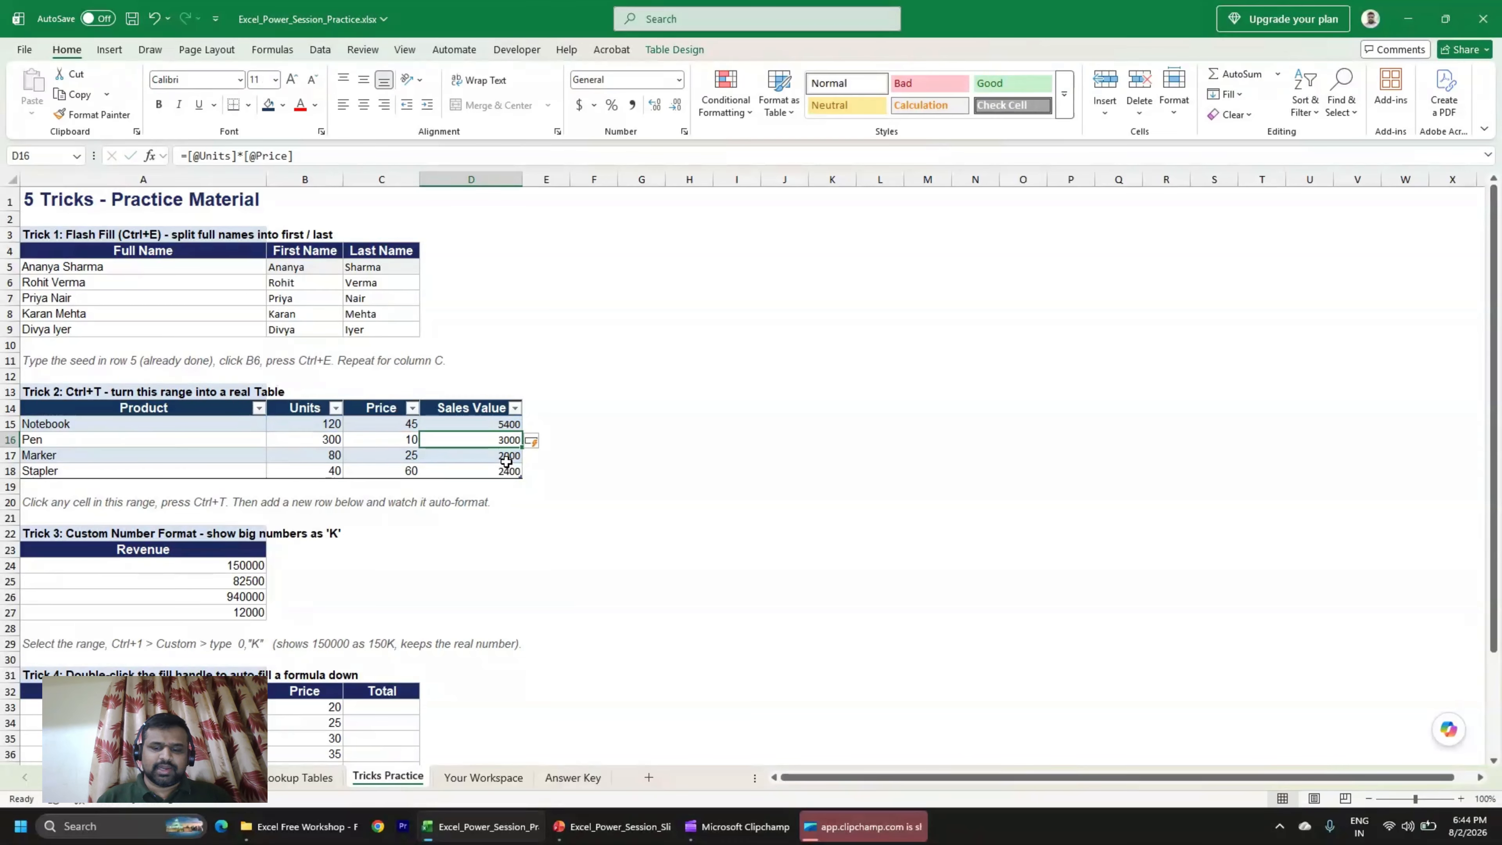
pyautogui.press('Down')
pyautogui.press('Down')
pyautogui.press('Up')
pyautogui.press('Up')
pyautogui.press('Up')
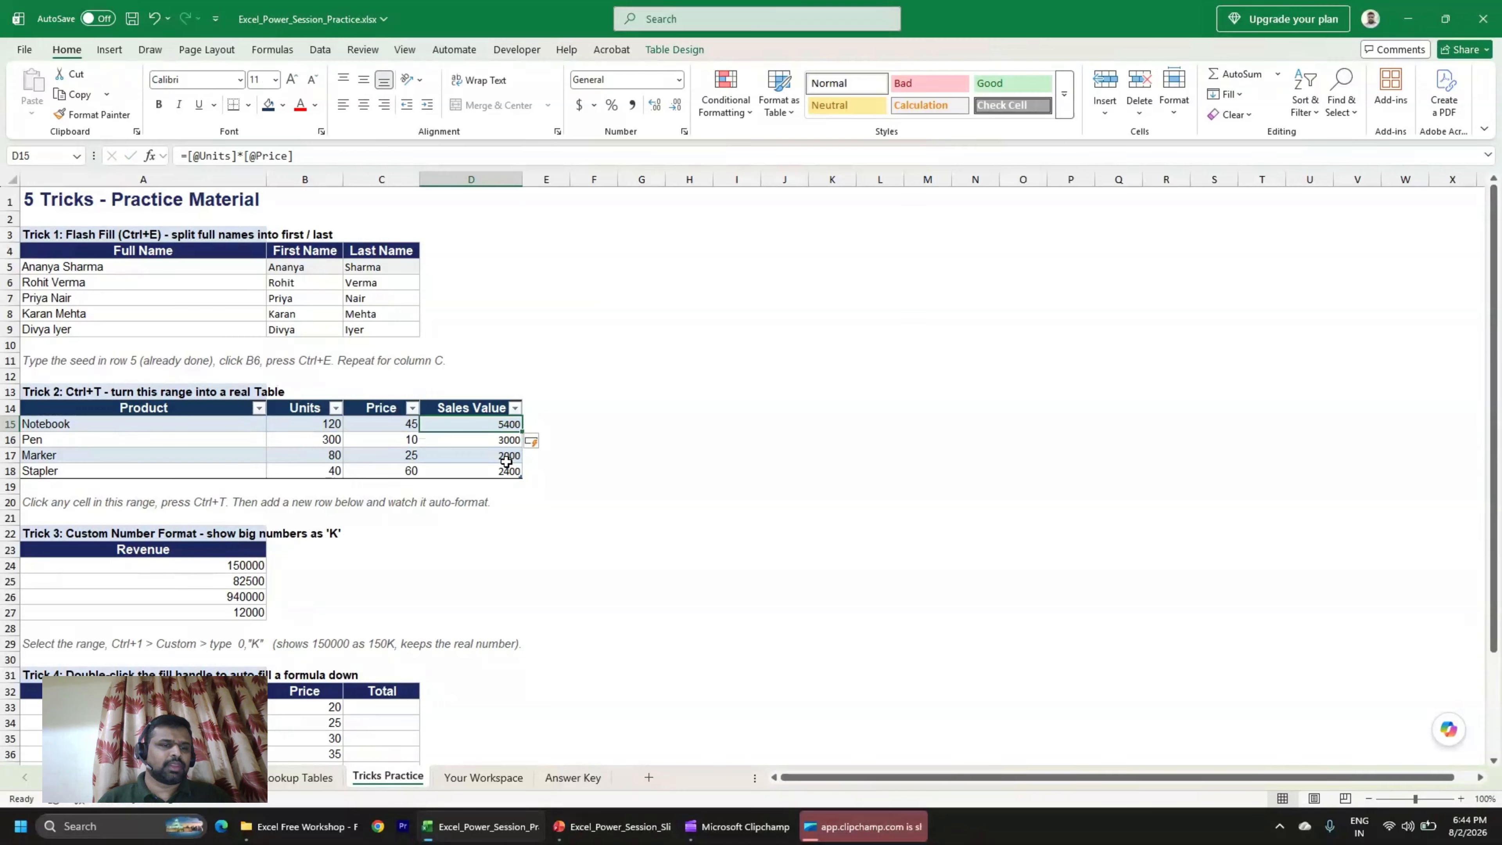
# Add a new product named "A4 paper" in A19, directly below the last row of the product table.
pyautogui.click(112, 485)
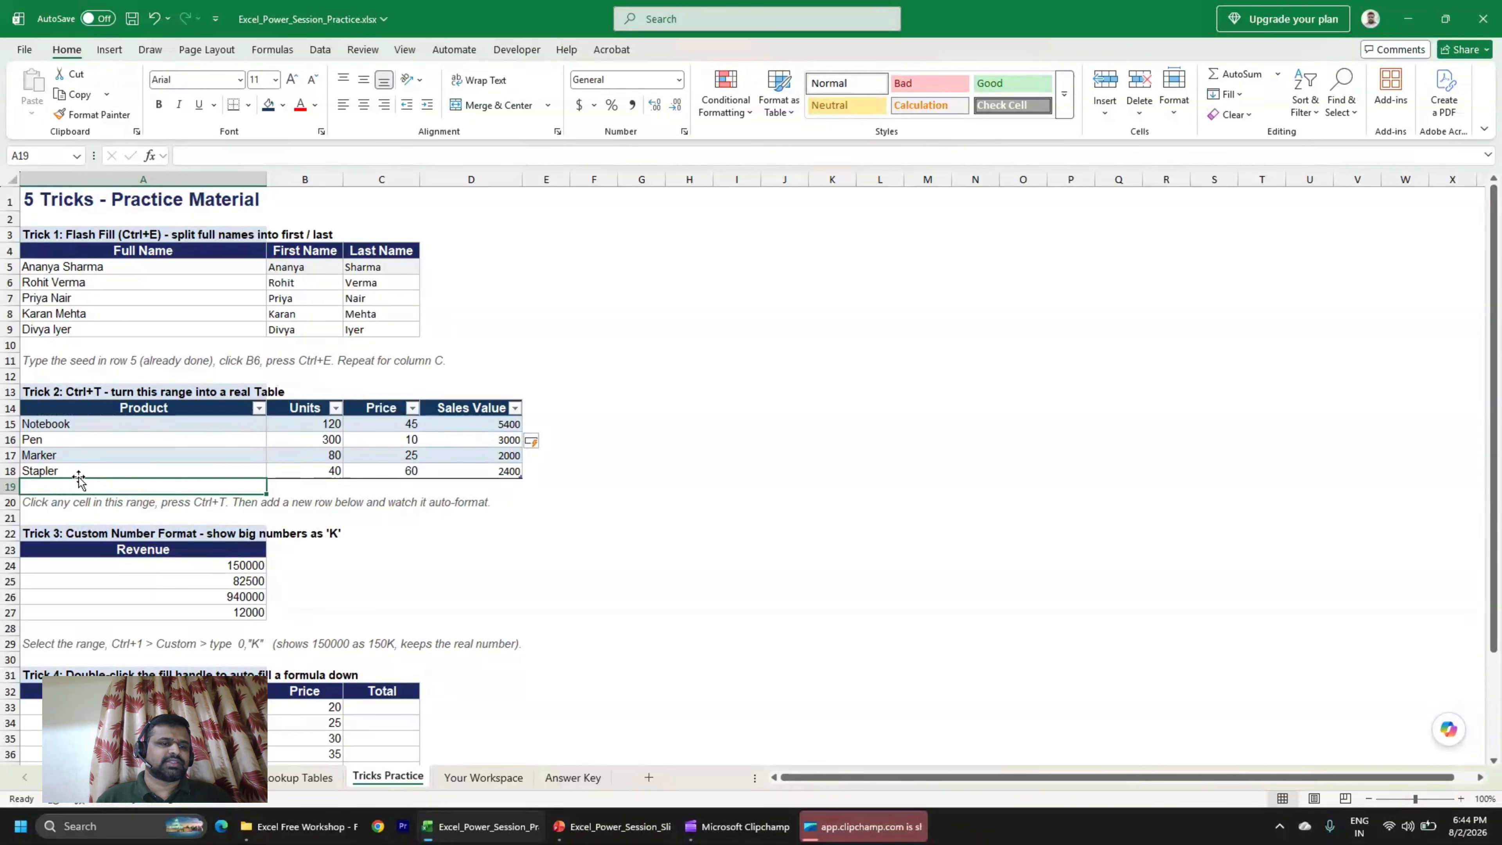
pyautogui.write('A4')
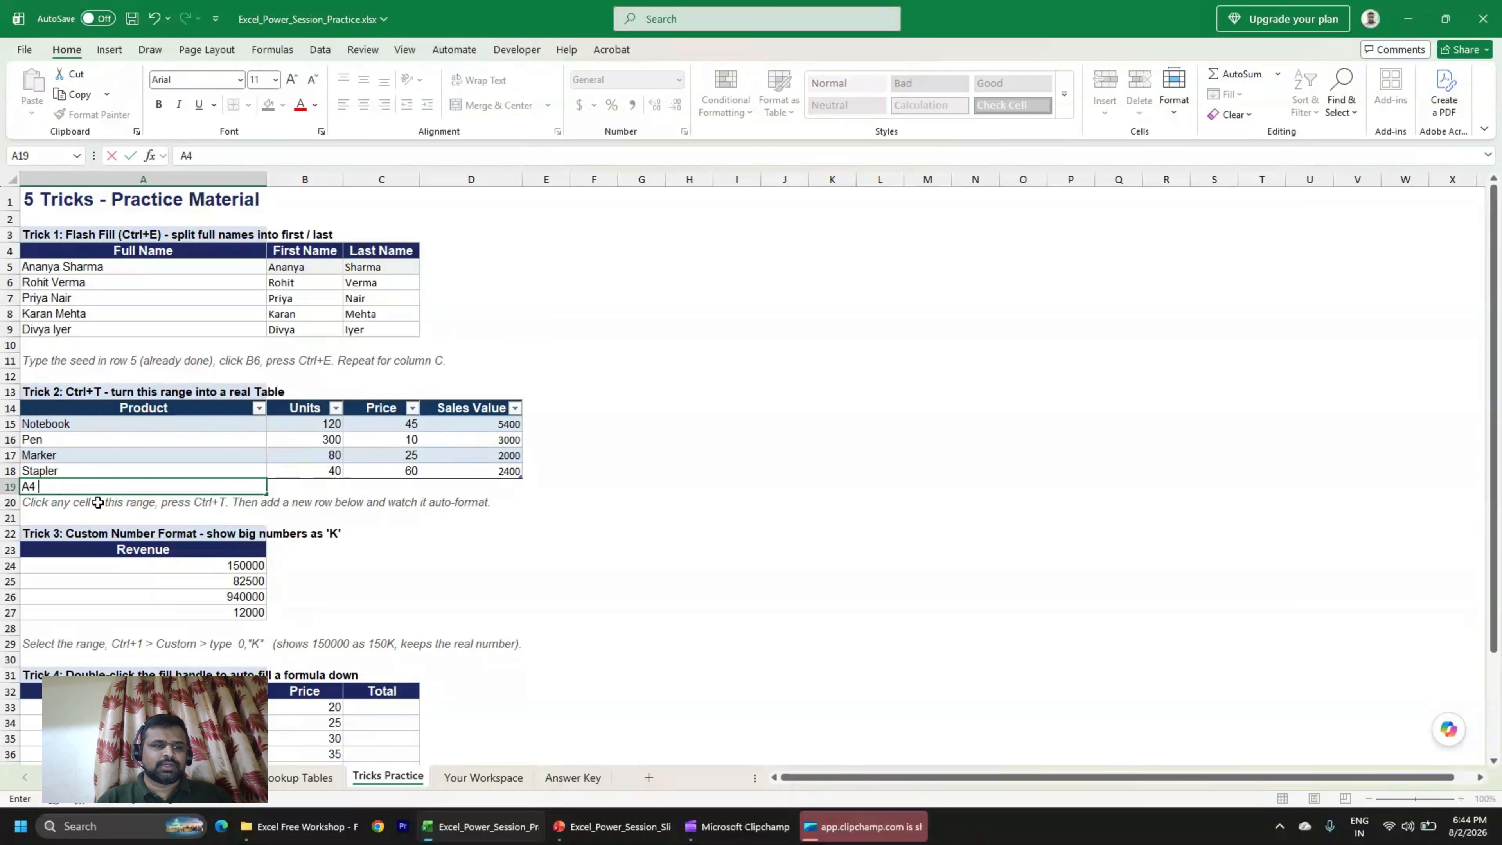
pyautogui.write(' pa[')
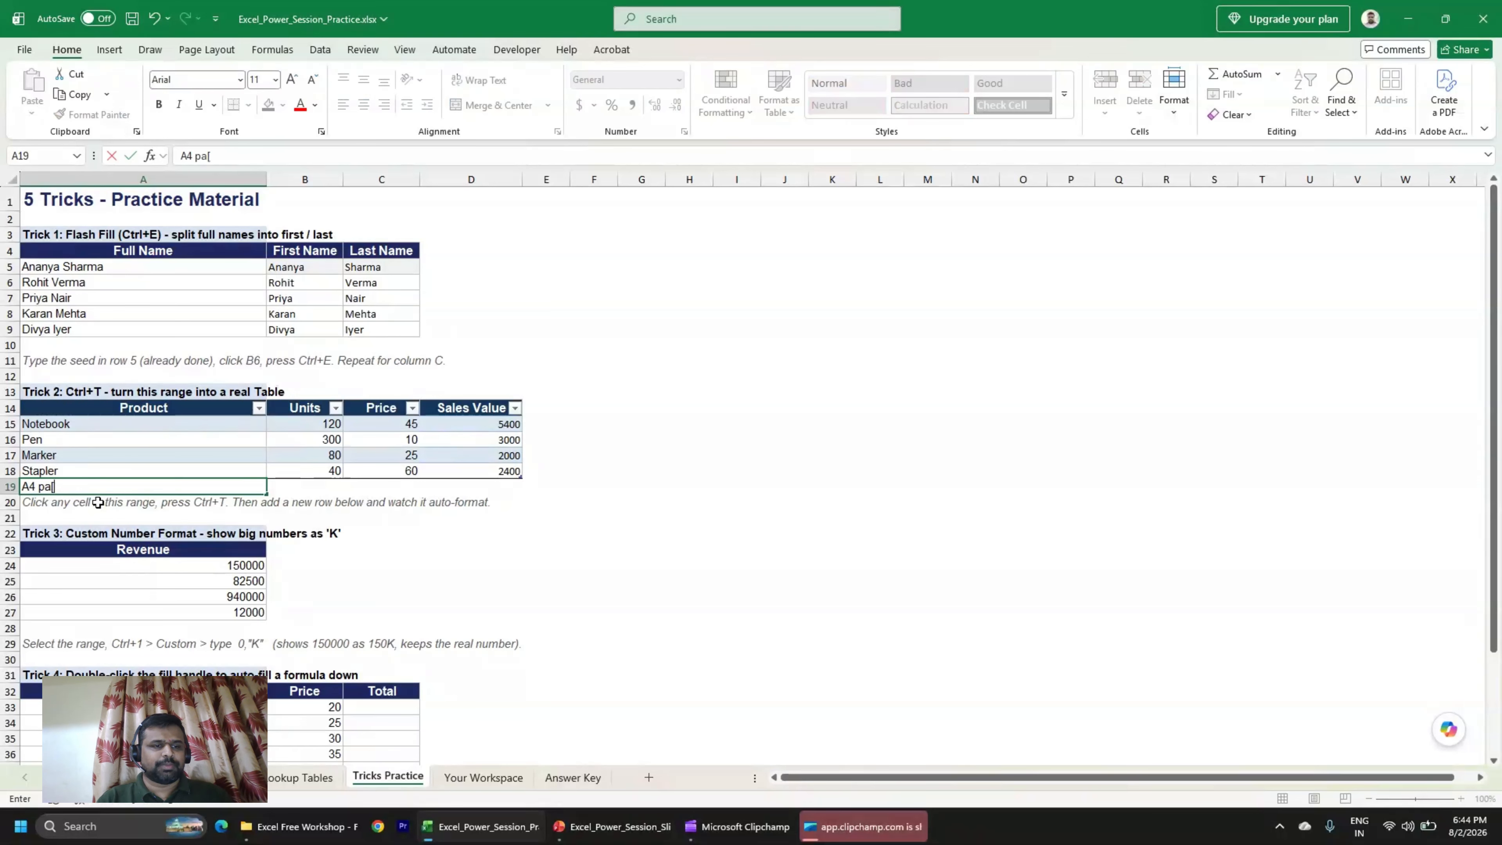
pyautogui.write('p')
pyautogui.press('BackSpace')
pyautogui.write('per')
pyautogui.press('Return')
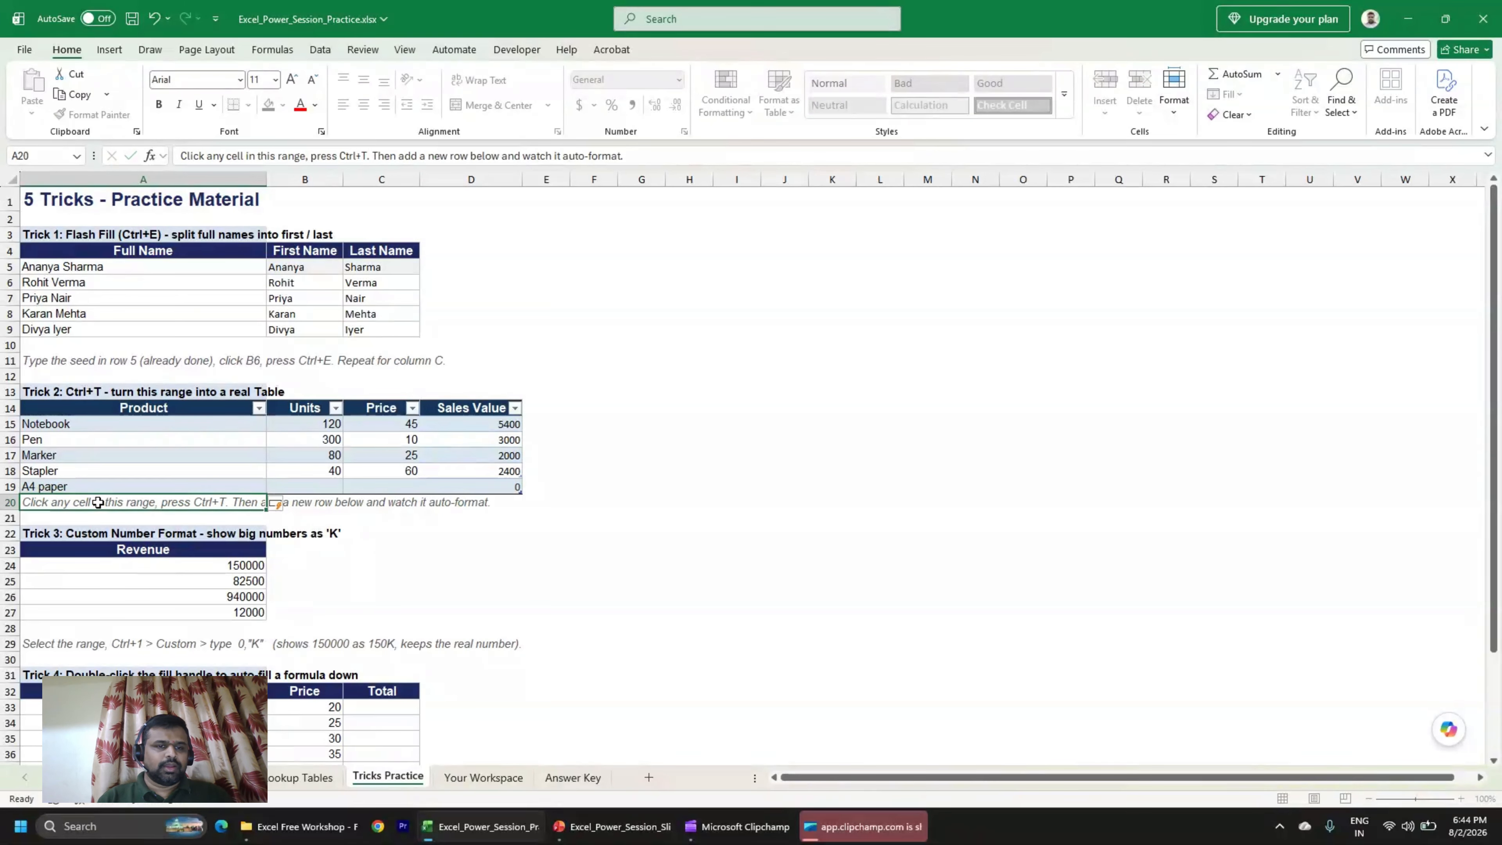
# Give the A4 paper row 5 units and a price of 2.
pyautogui.press('Up')
pyautogui.press('Up')
pyautogui.press('Right')
pyautogui.press('Down')
pyautogui.press('Right')
pyautogui.press('Right')
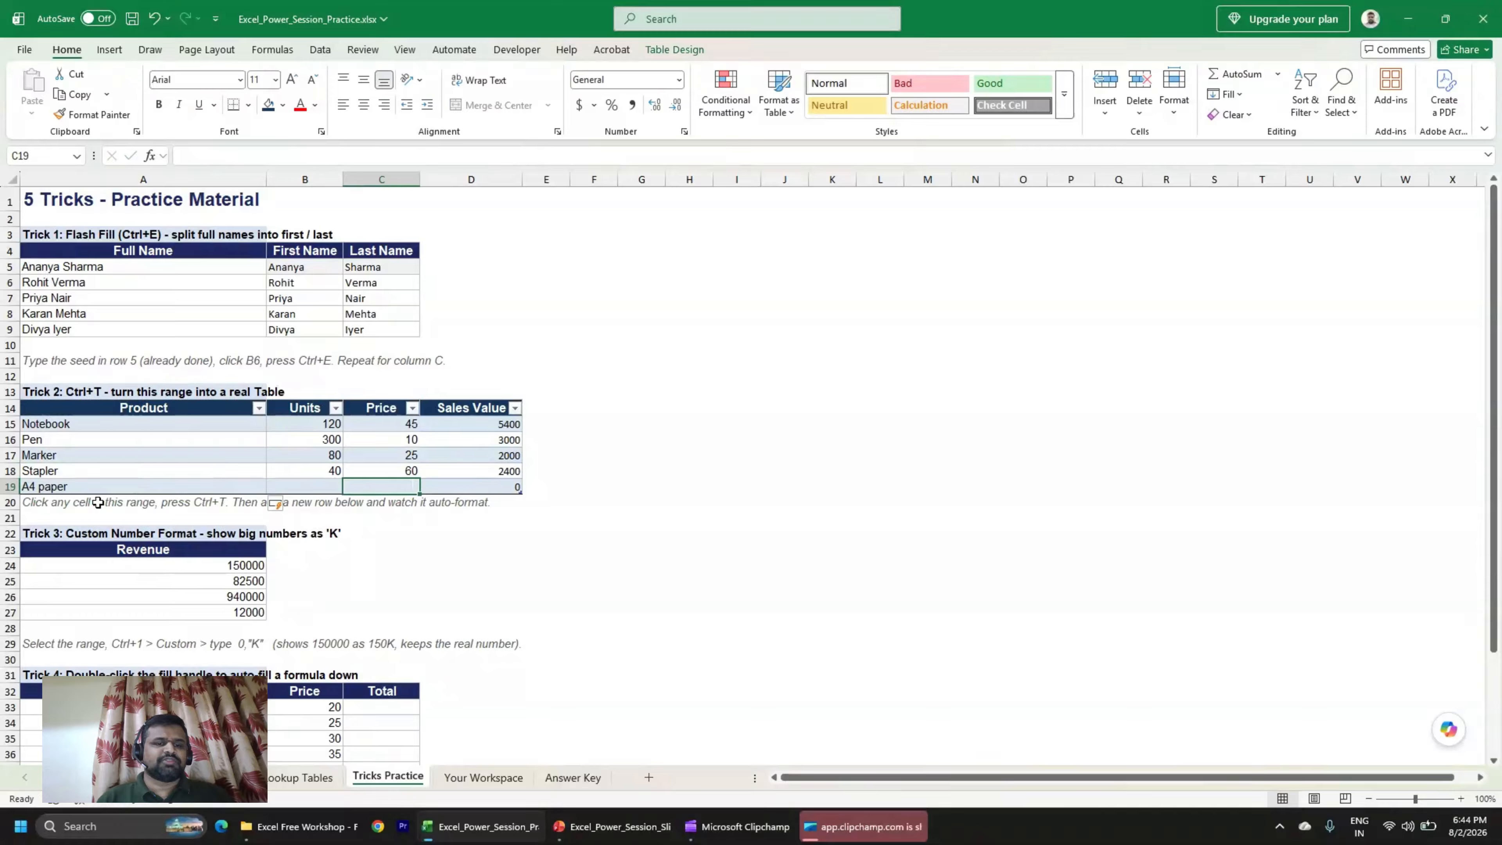
pyautogui.press('Left')
pyautogui.press('Left')
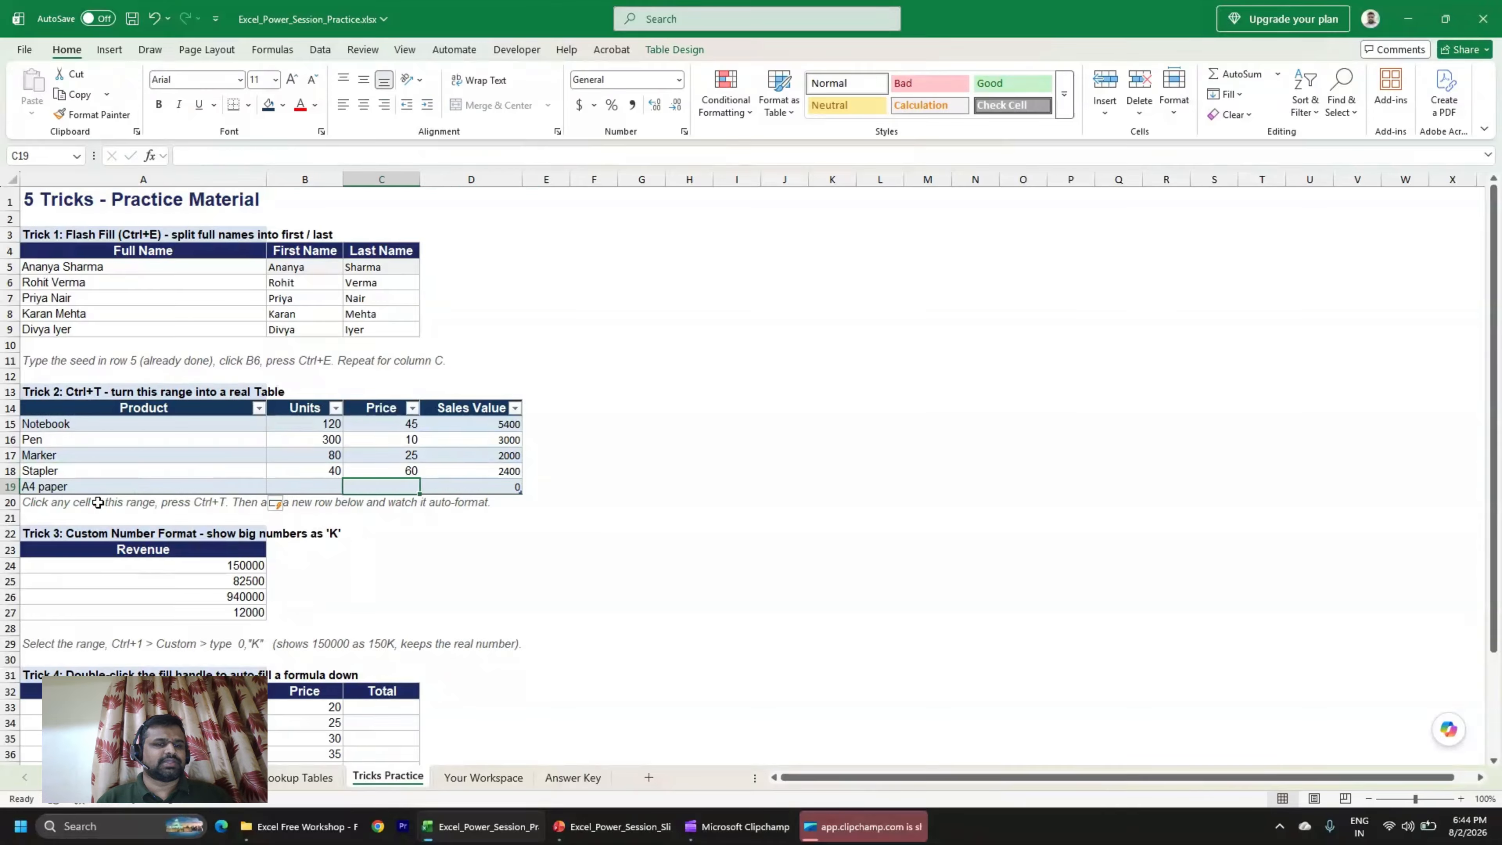
pyautogui.write('5')
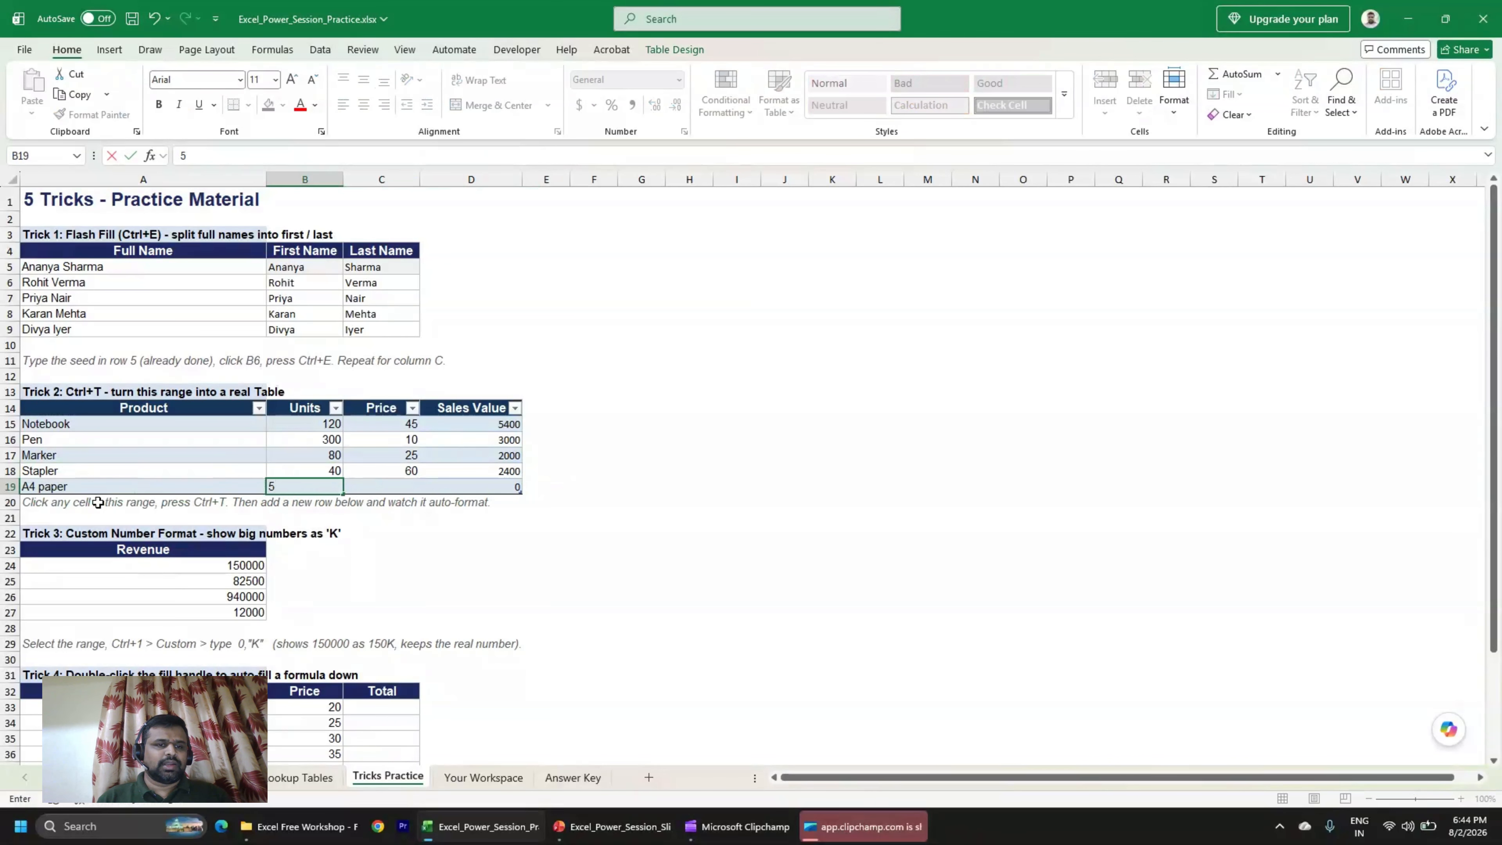
pyautogui.press('Tab')
pyautogui.write('2')
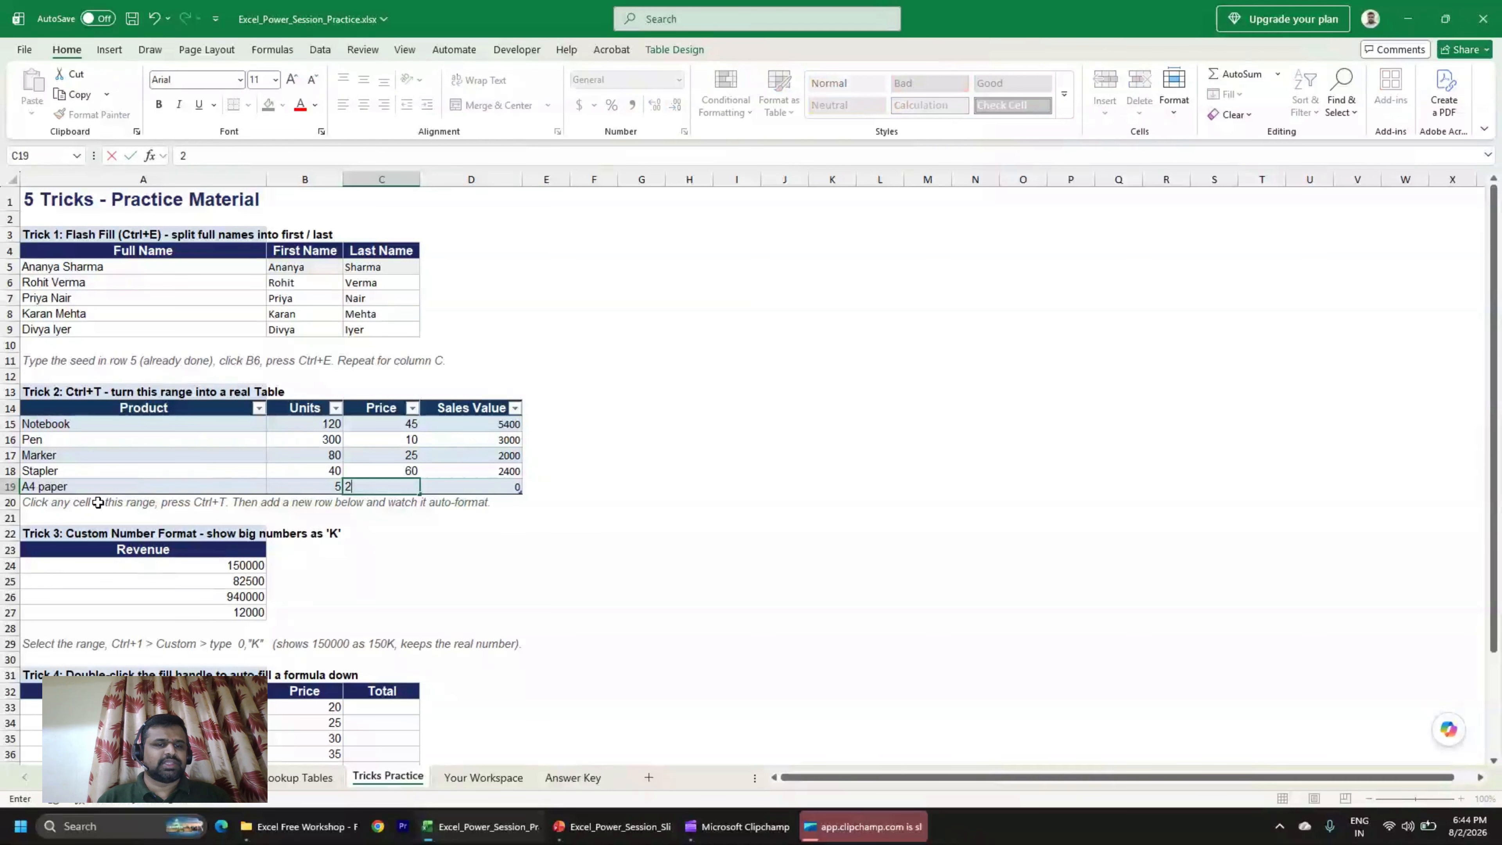
pyautogui.press('Tab')
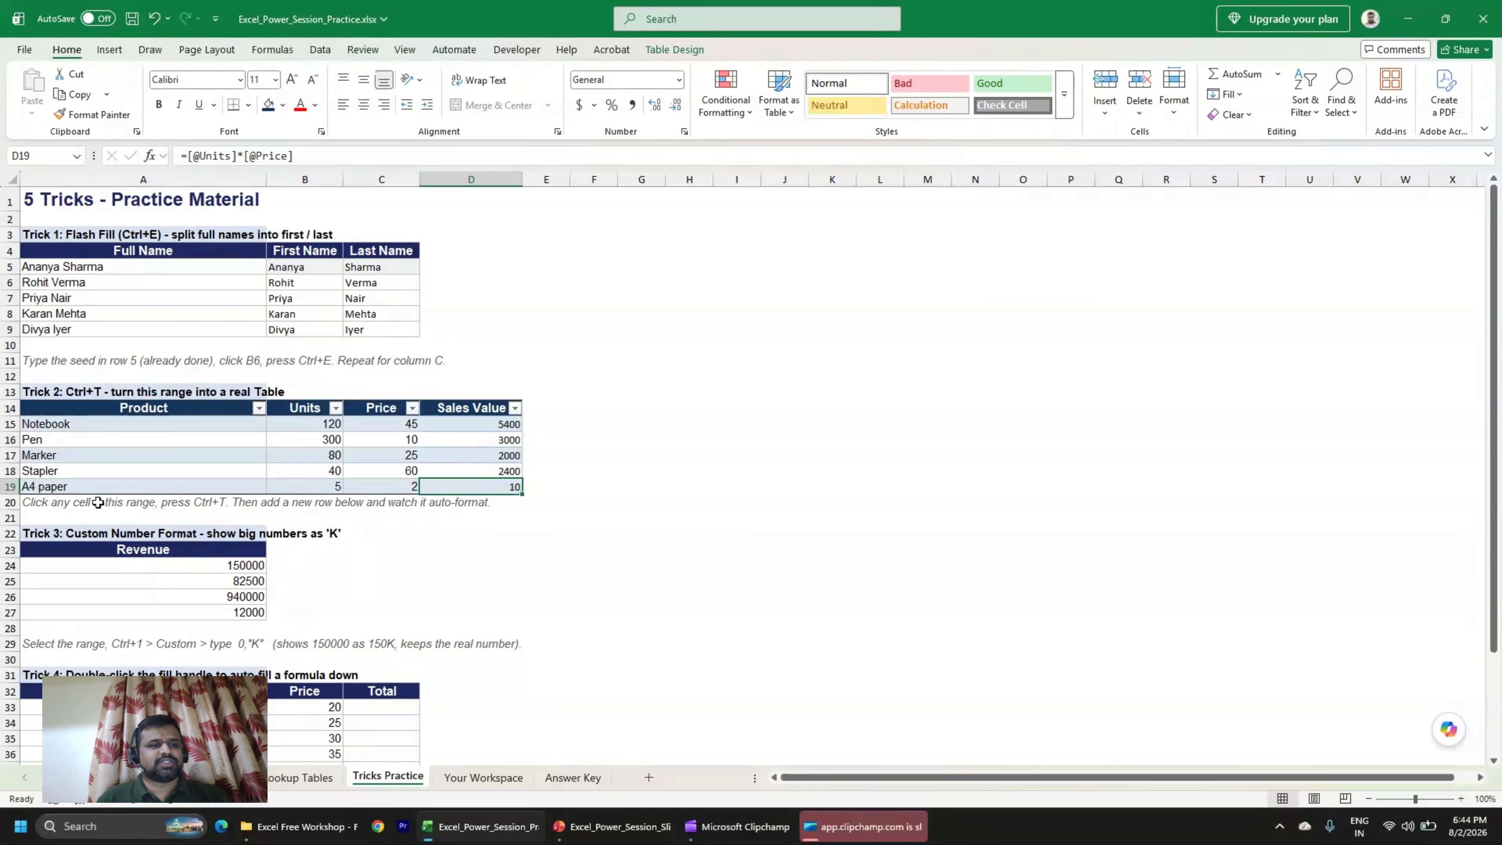
# Examine the Revenue values in A24:A27 of the Trick 3 custom number format exercise.
pyautogui.scroll(-2, 106, 515)
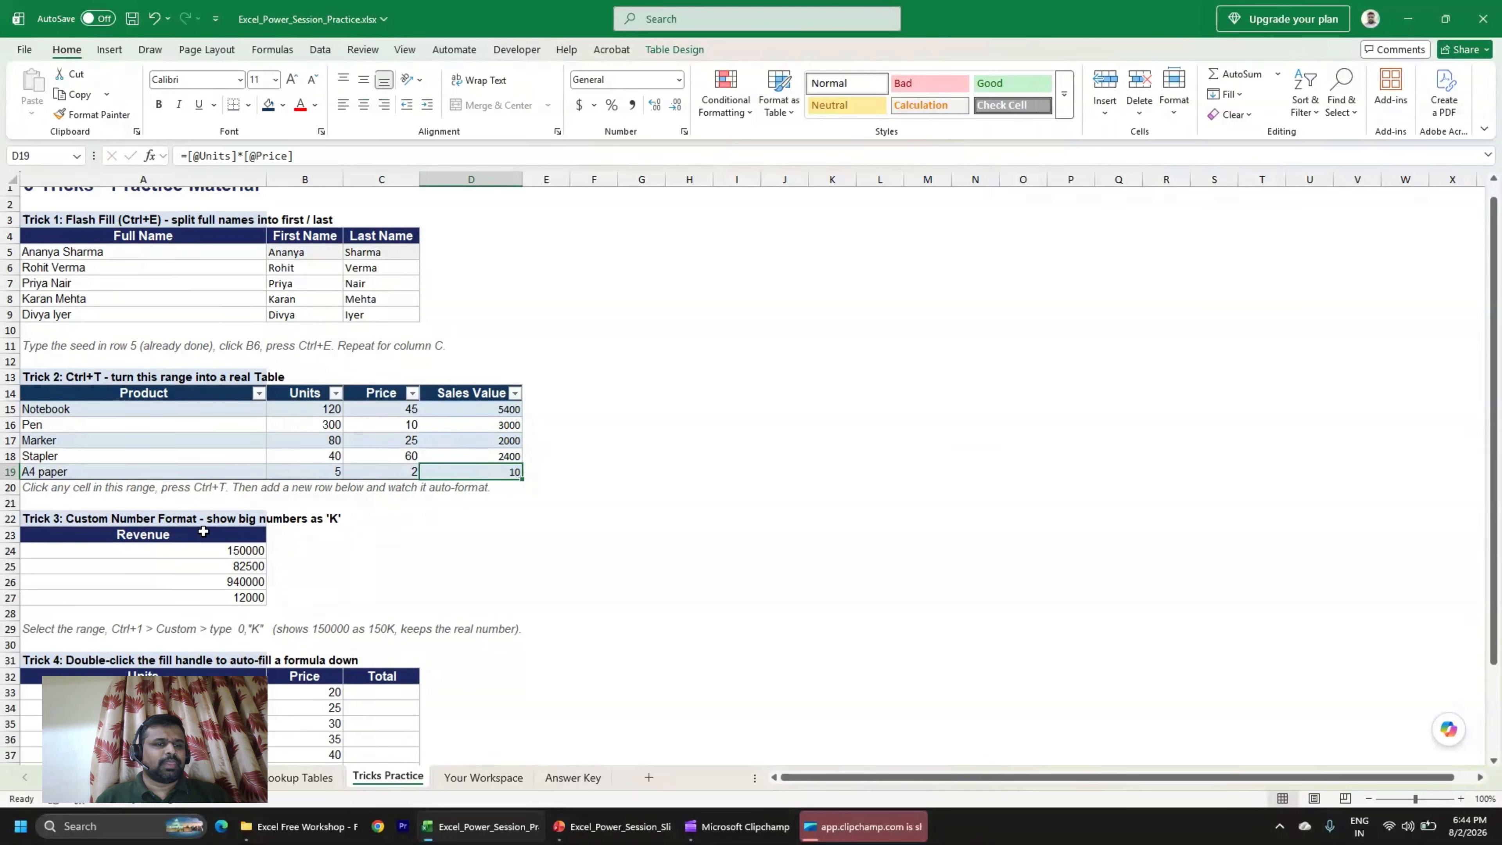
pyautogui.click(118, 464)
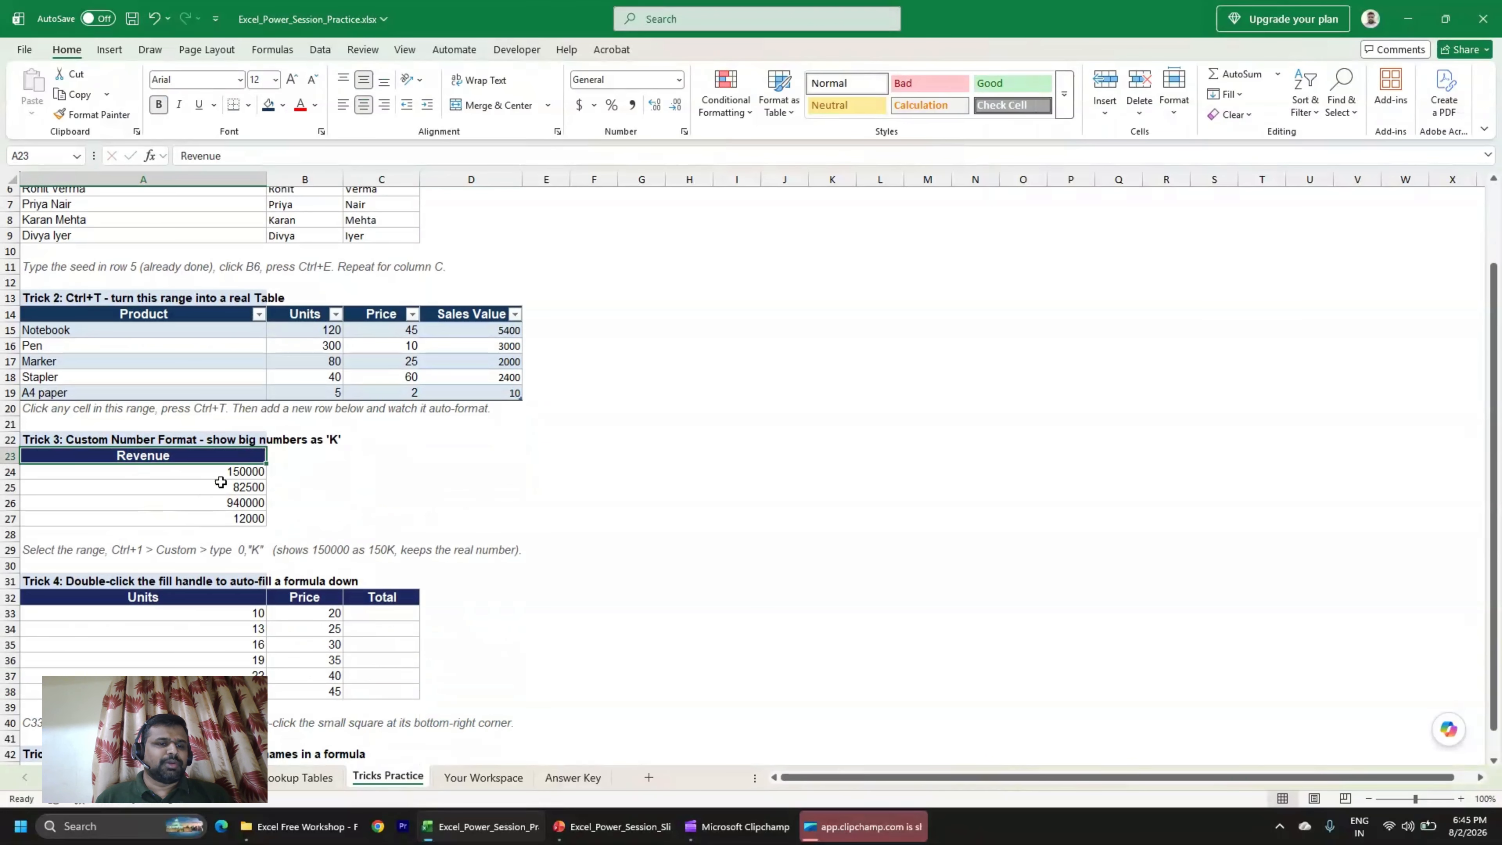
pyautogui.moveTo(240, 472); pyautogui.dragTo(239, 517)
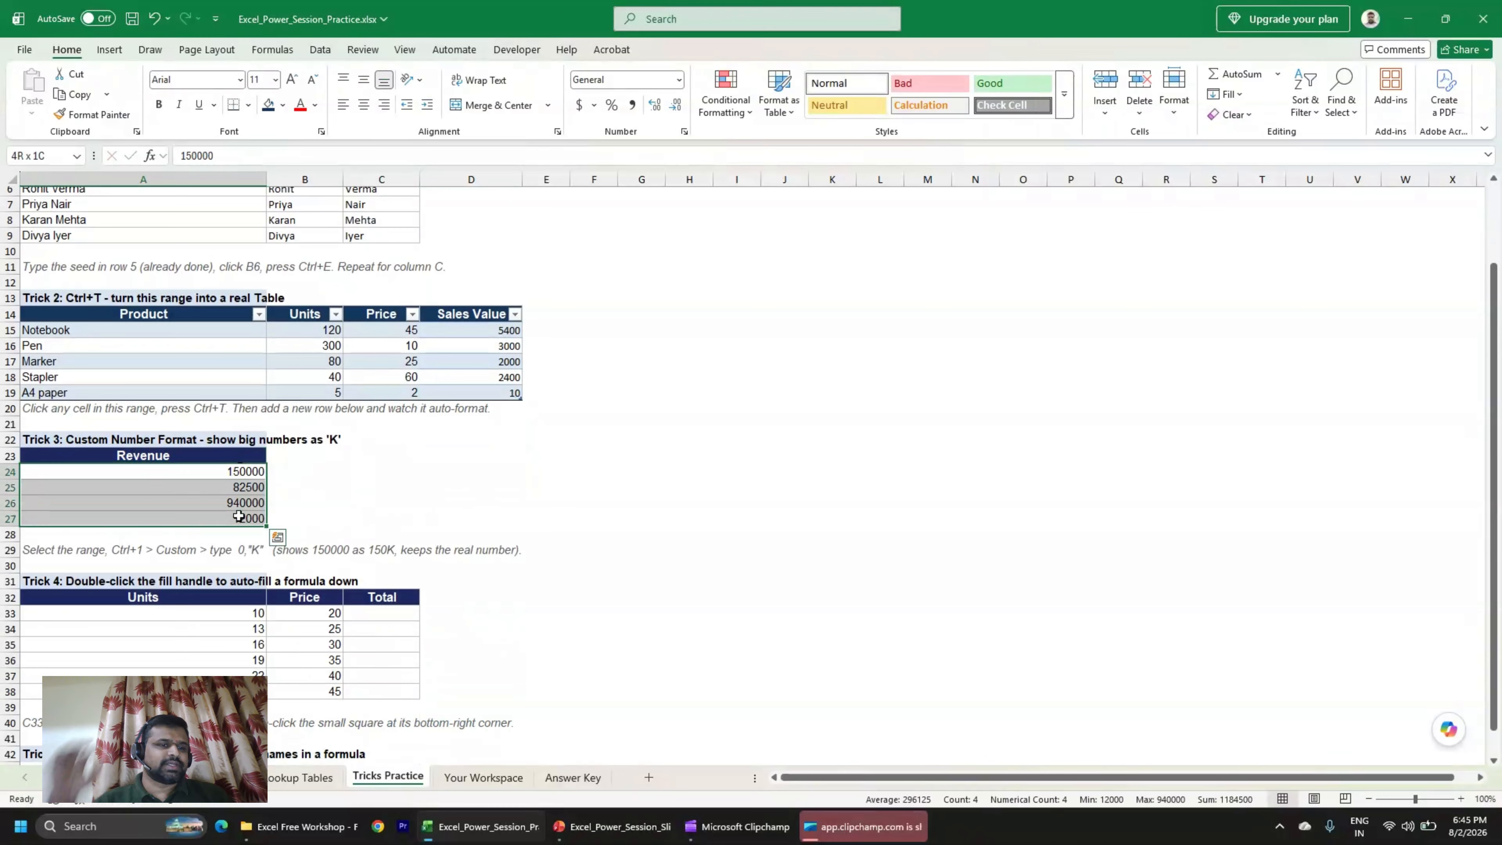
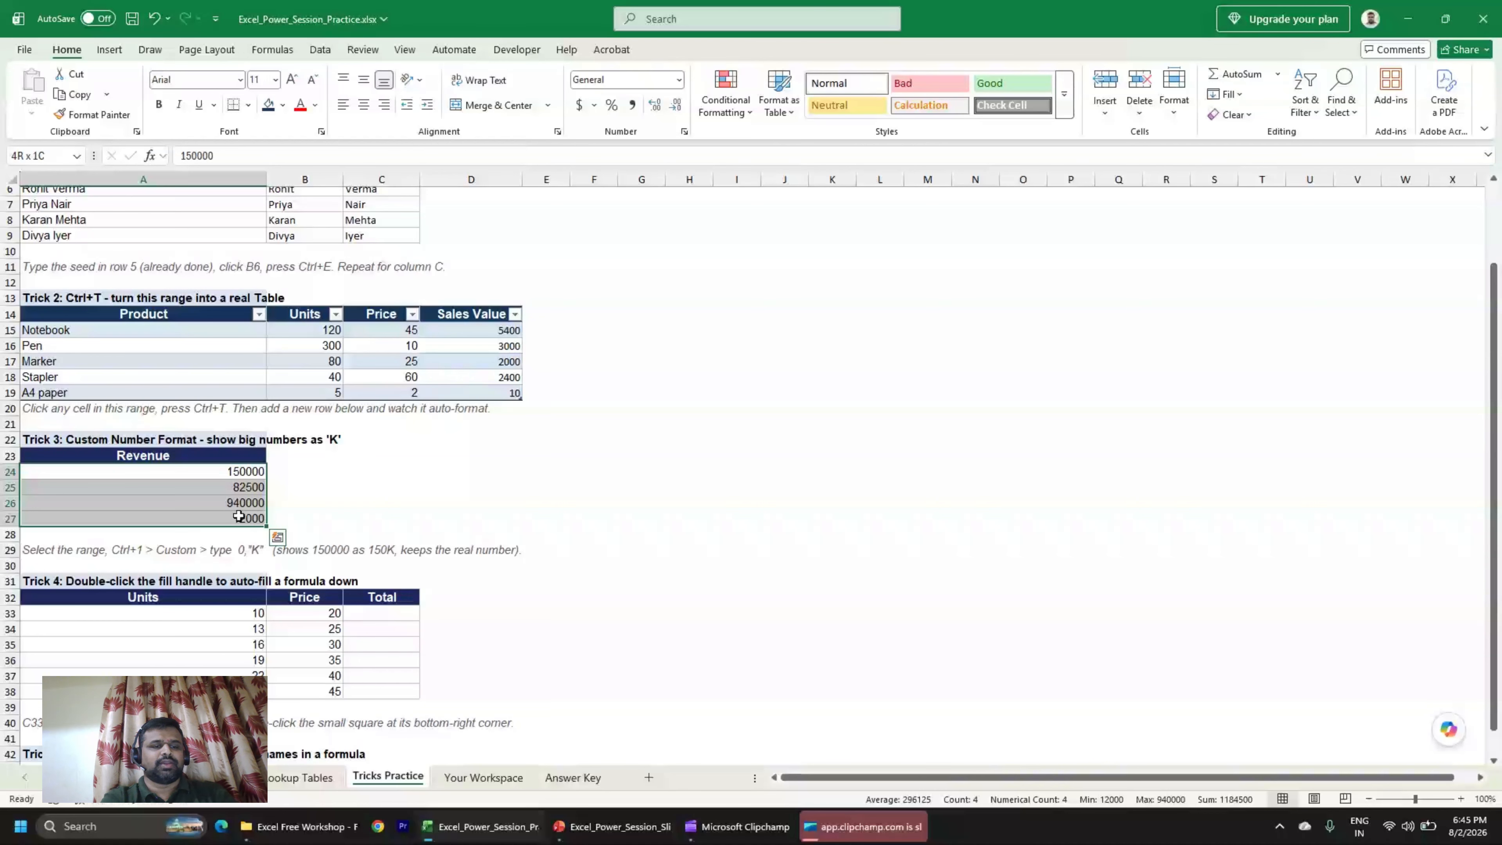
pyautogui.press('Down')
pyautogui.press('Down')
pyautogui.press('Down')
pyautogui.press('Down')
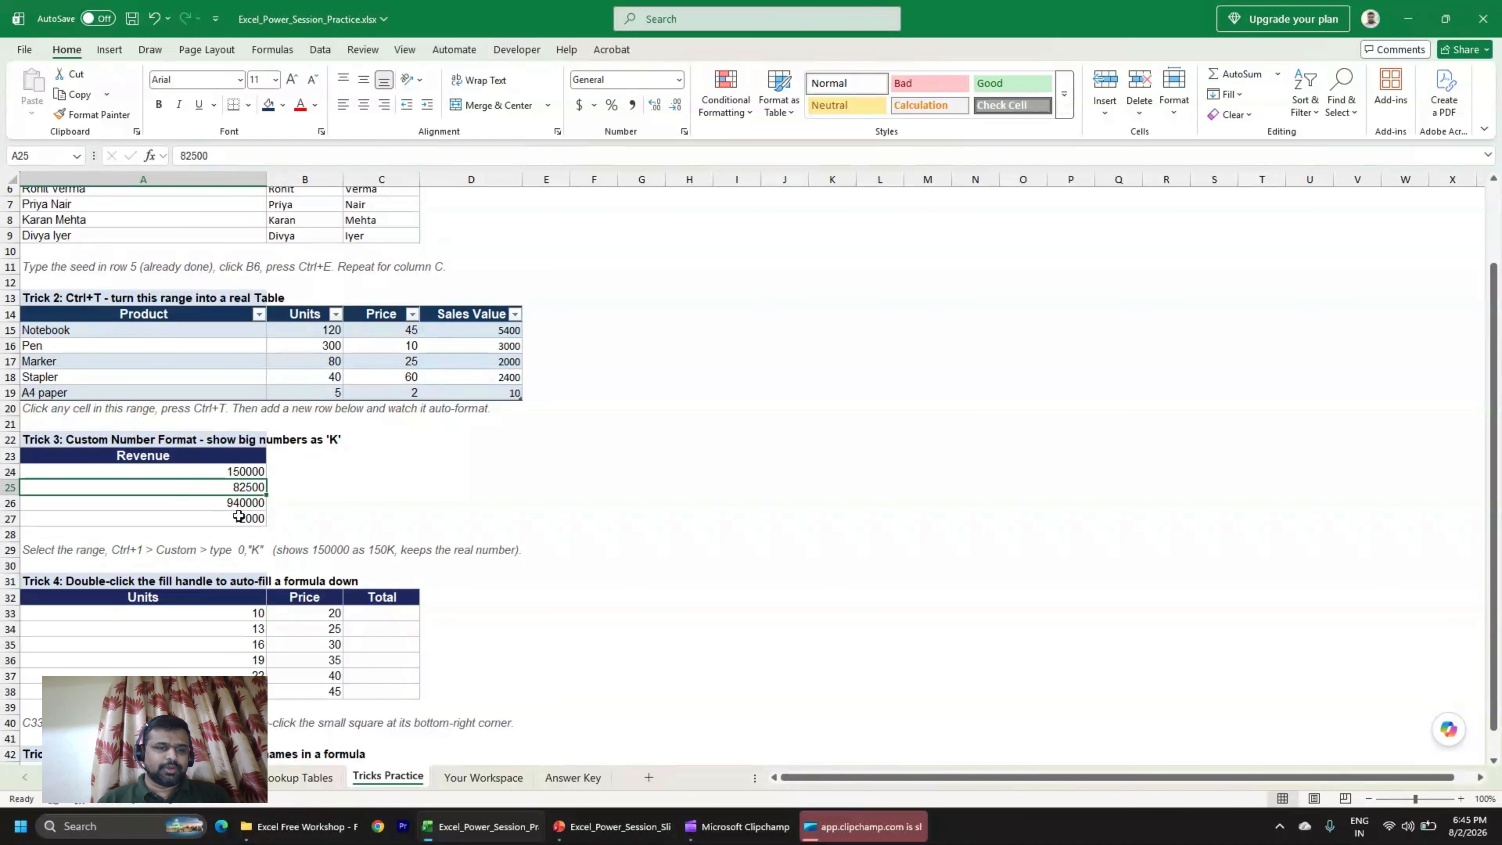
pyautogui.press('Down')
pyautogui.press('Up')
pyautogui.press('Up')
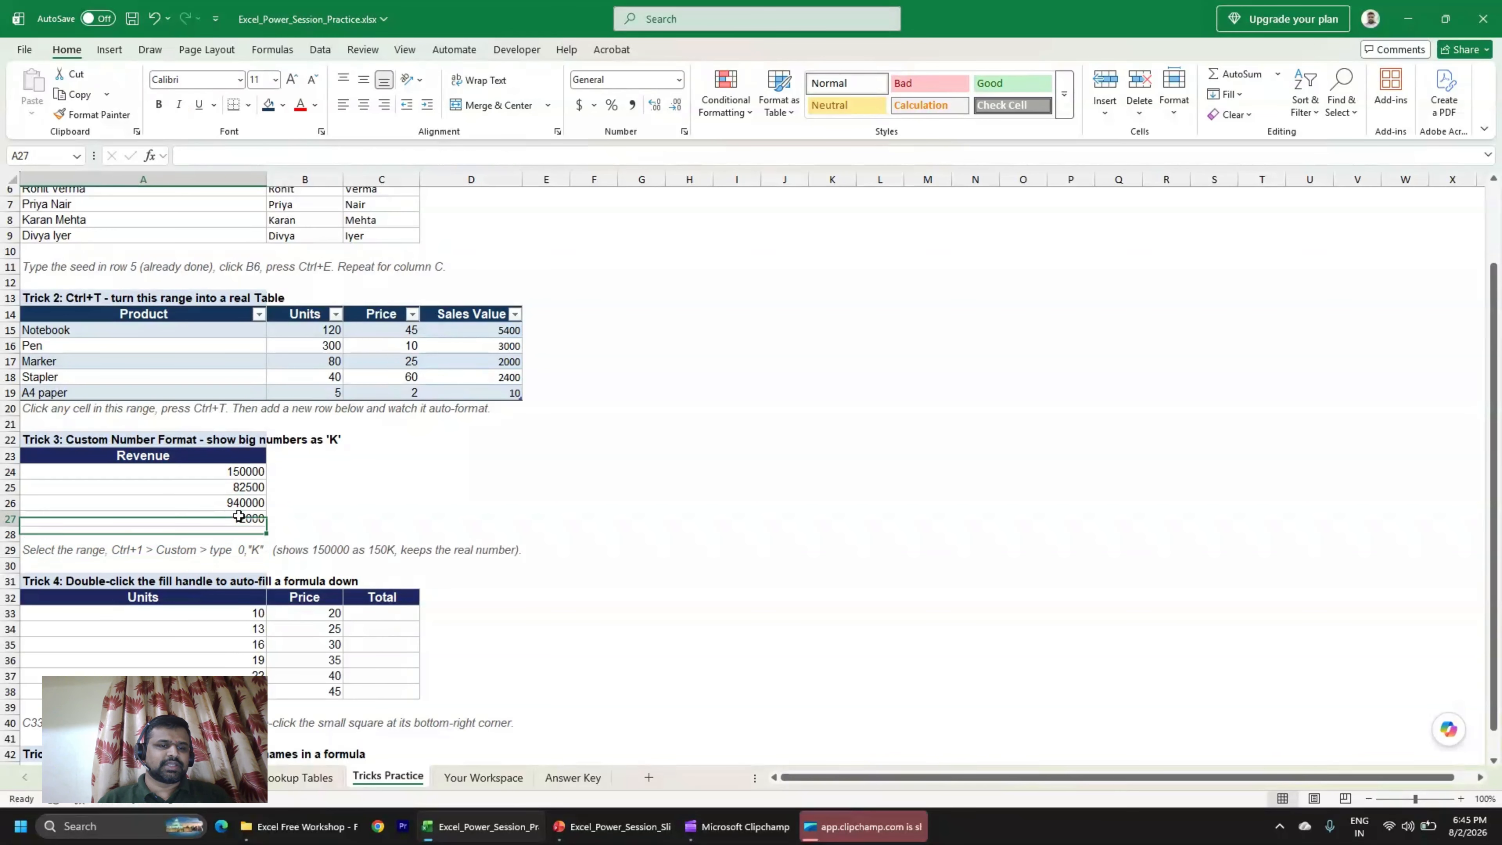
# Apply the custom number format 0,"K" to the Revenue values in A24:A27.
pyautogui.hotkey('shift', 'Up')
pyautogui.hotkey('shift', 'Up')
pyautogui.hotkey('shift', 'Up')
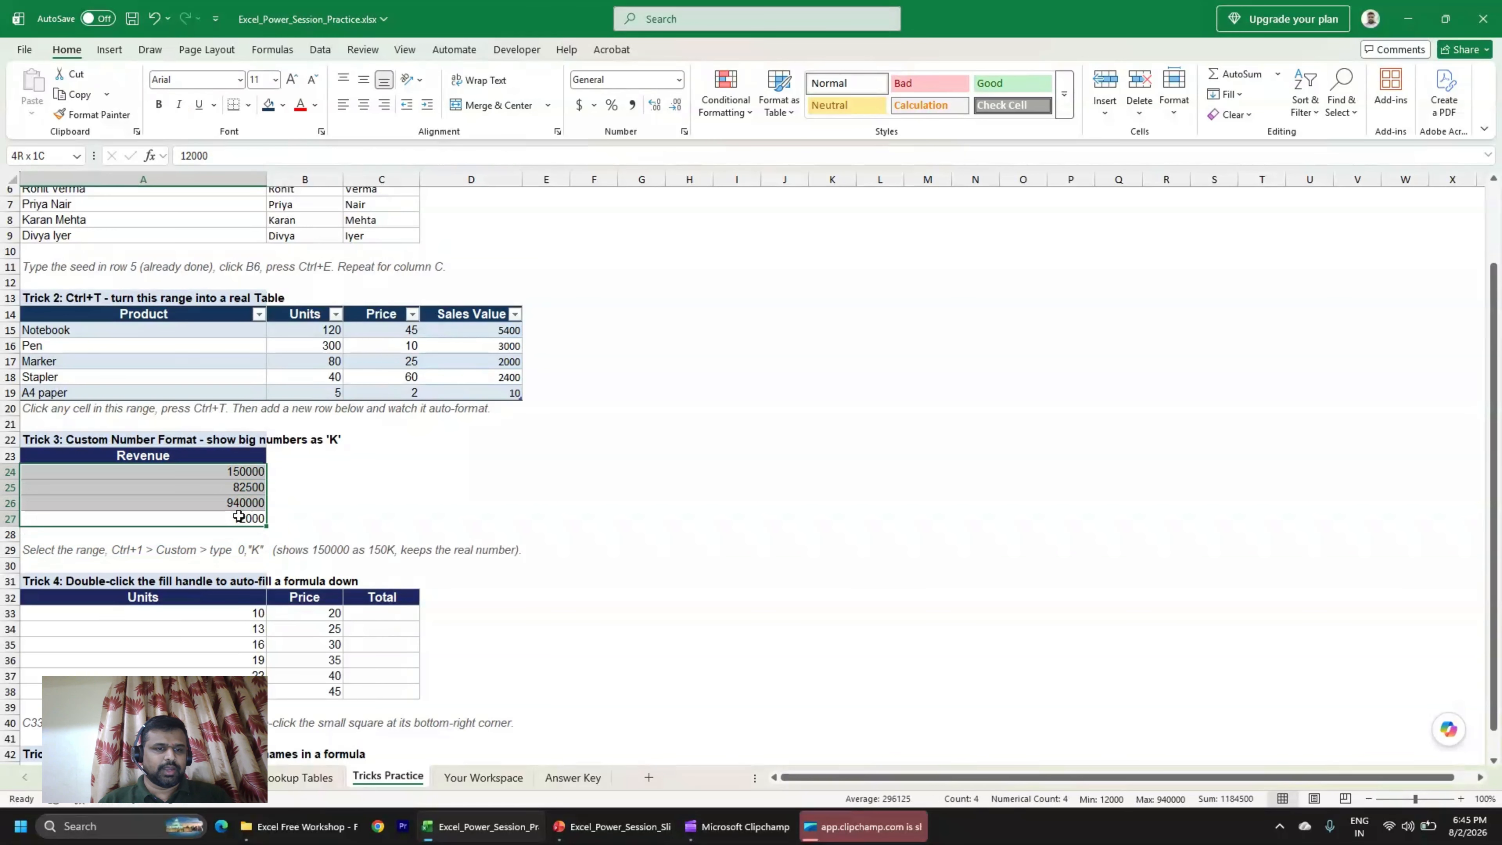
pyautogui.hotkey('ctrl', '1')
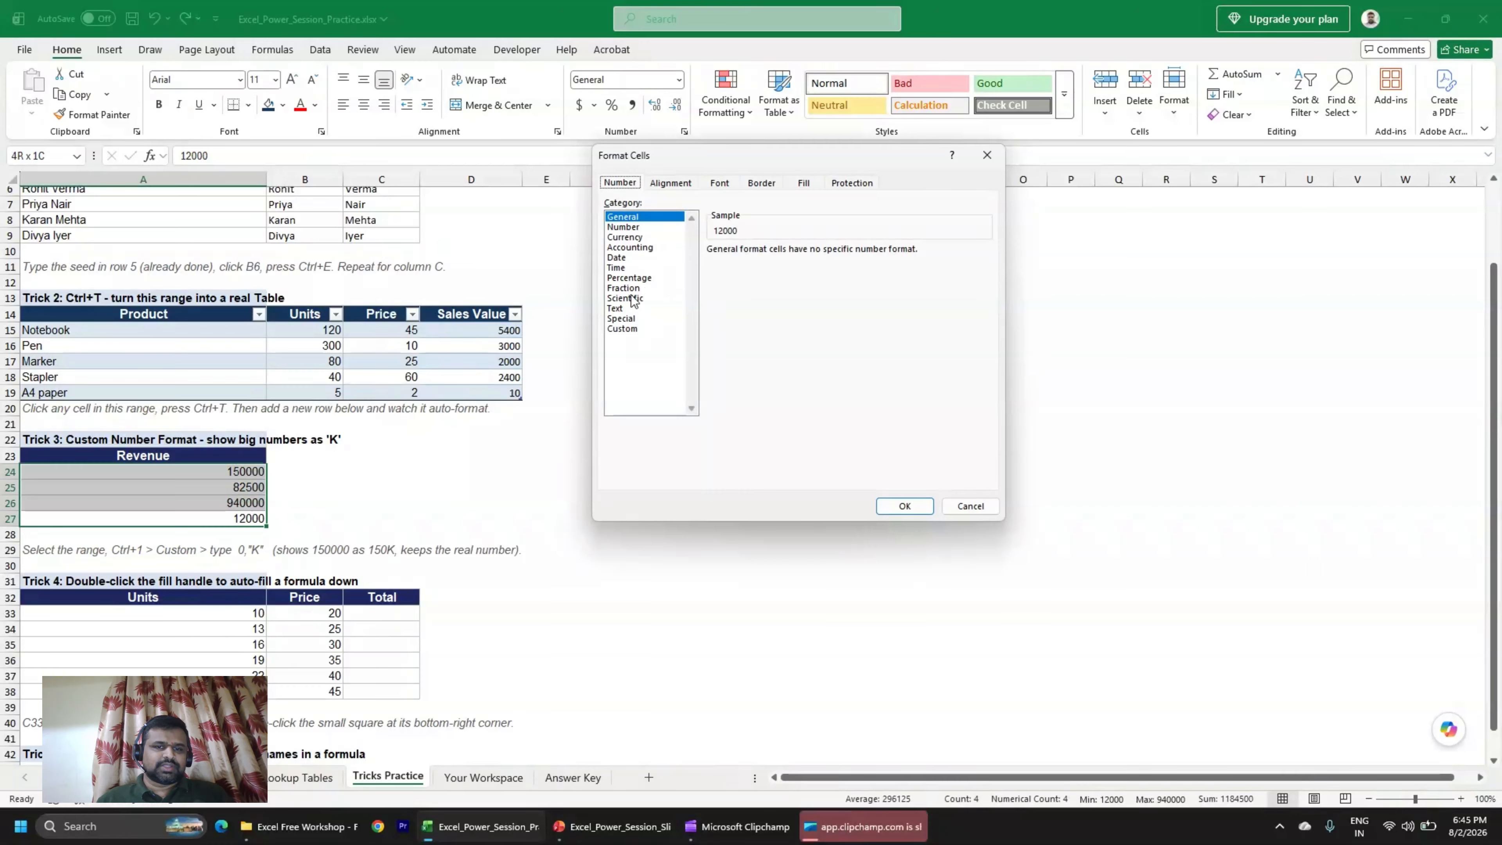
pyautogui.click(631, 329)
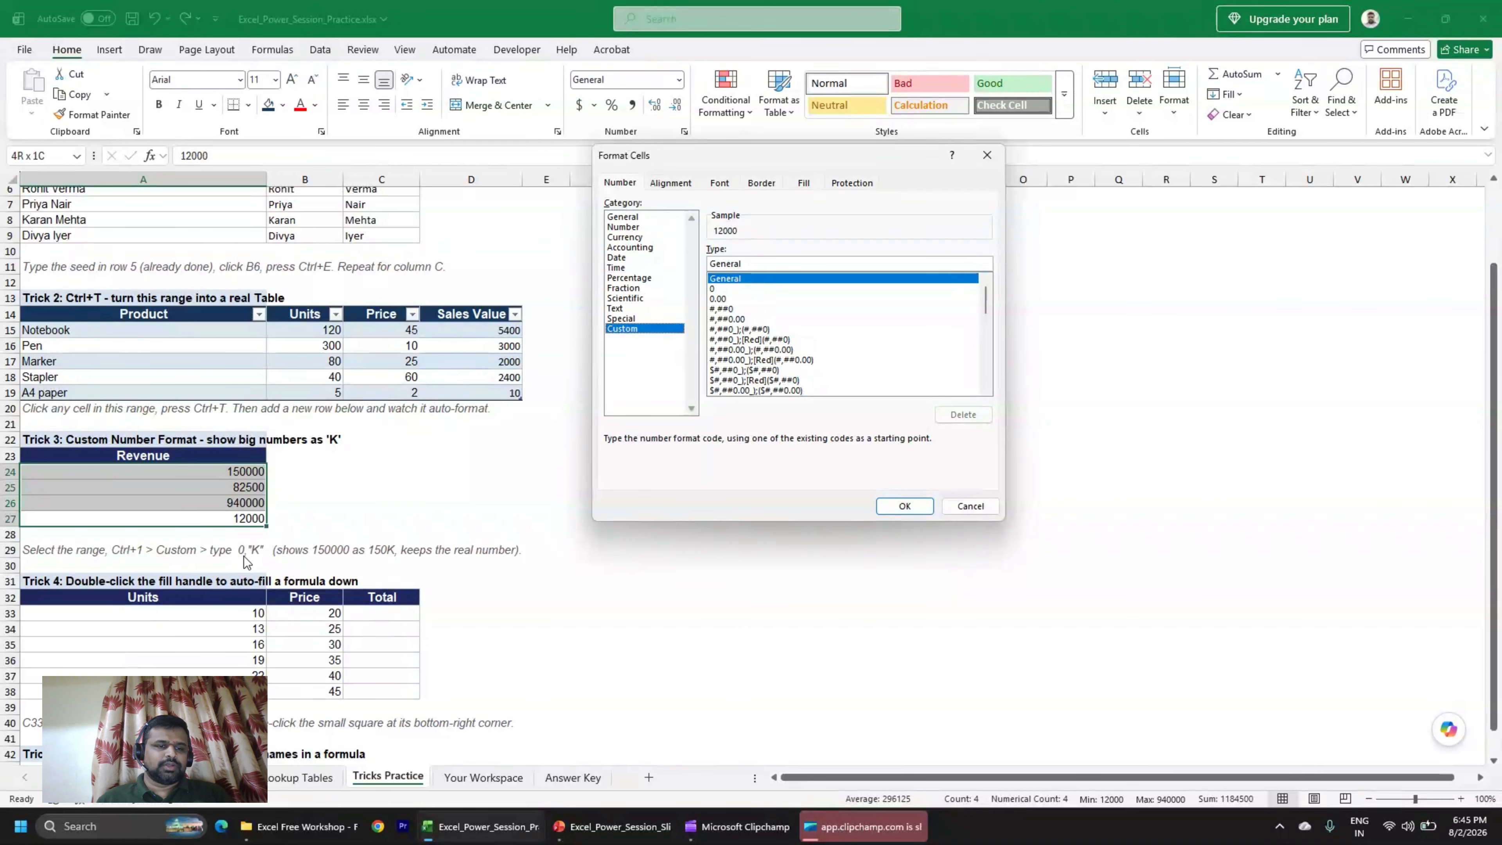
pyautogui.doubleClick(730, 264)
pyautogui.write('0')
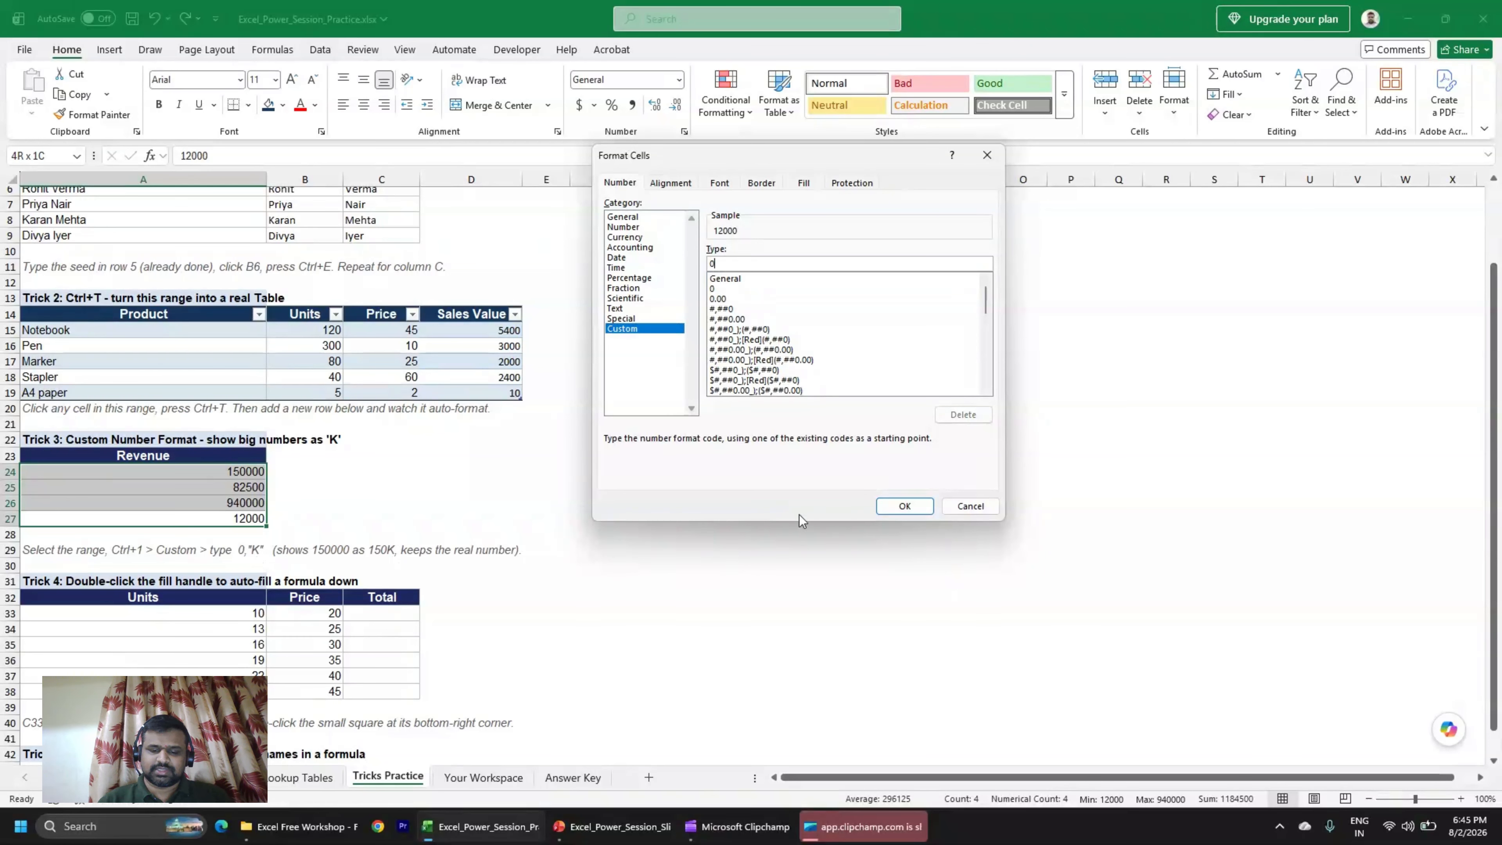
pyautogui.write(',"')
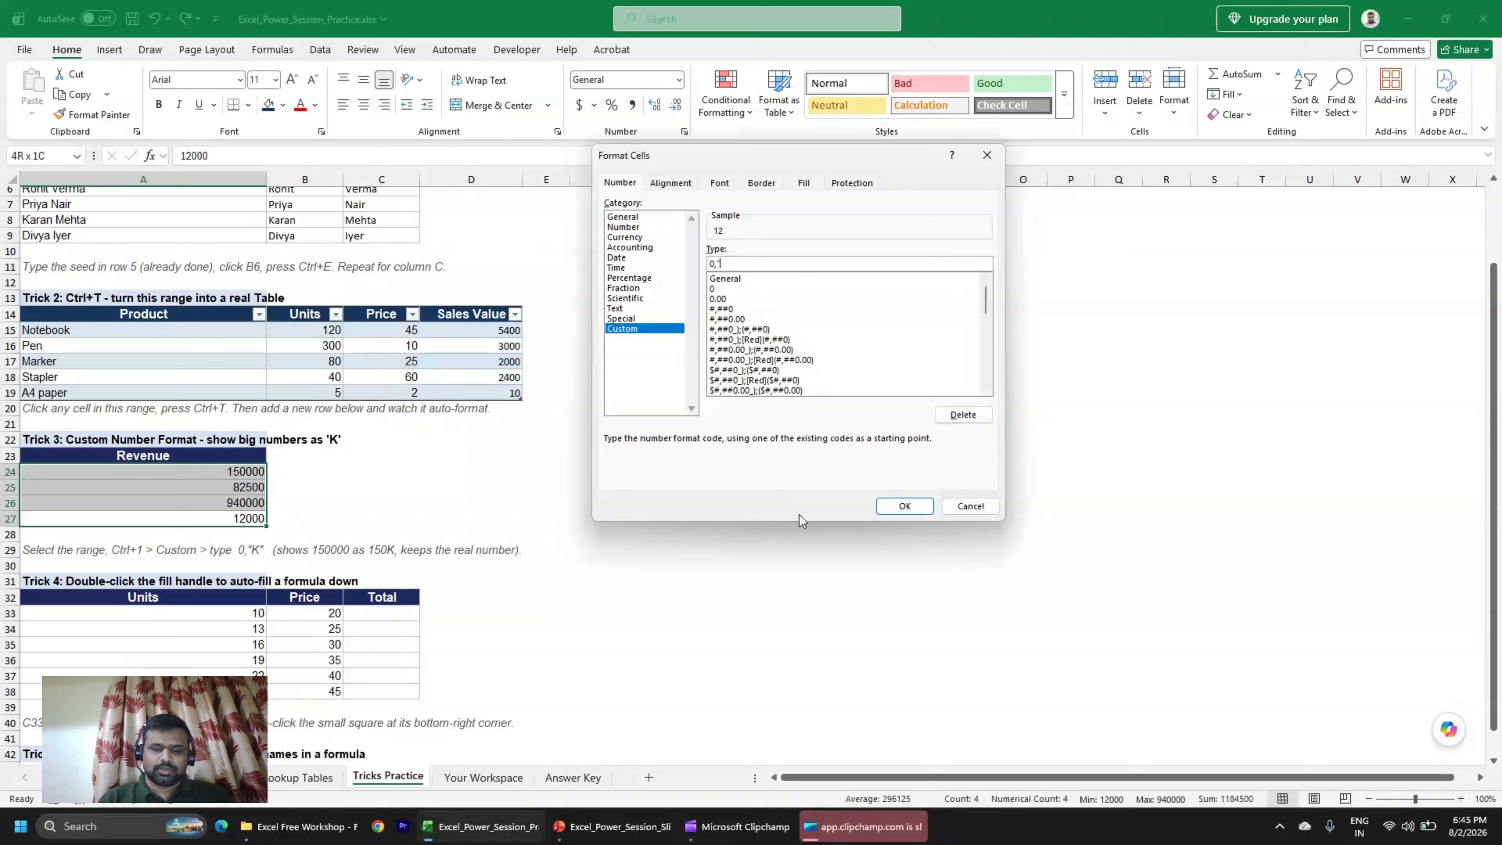
pyautogui.write('K"')
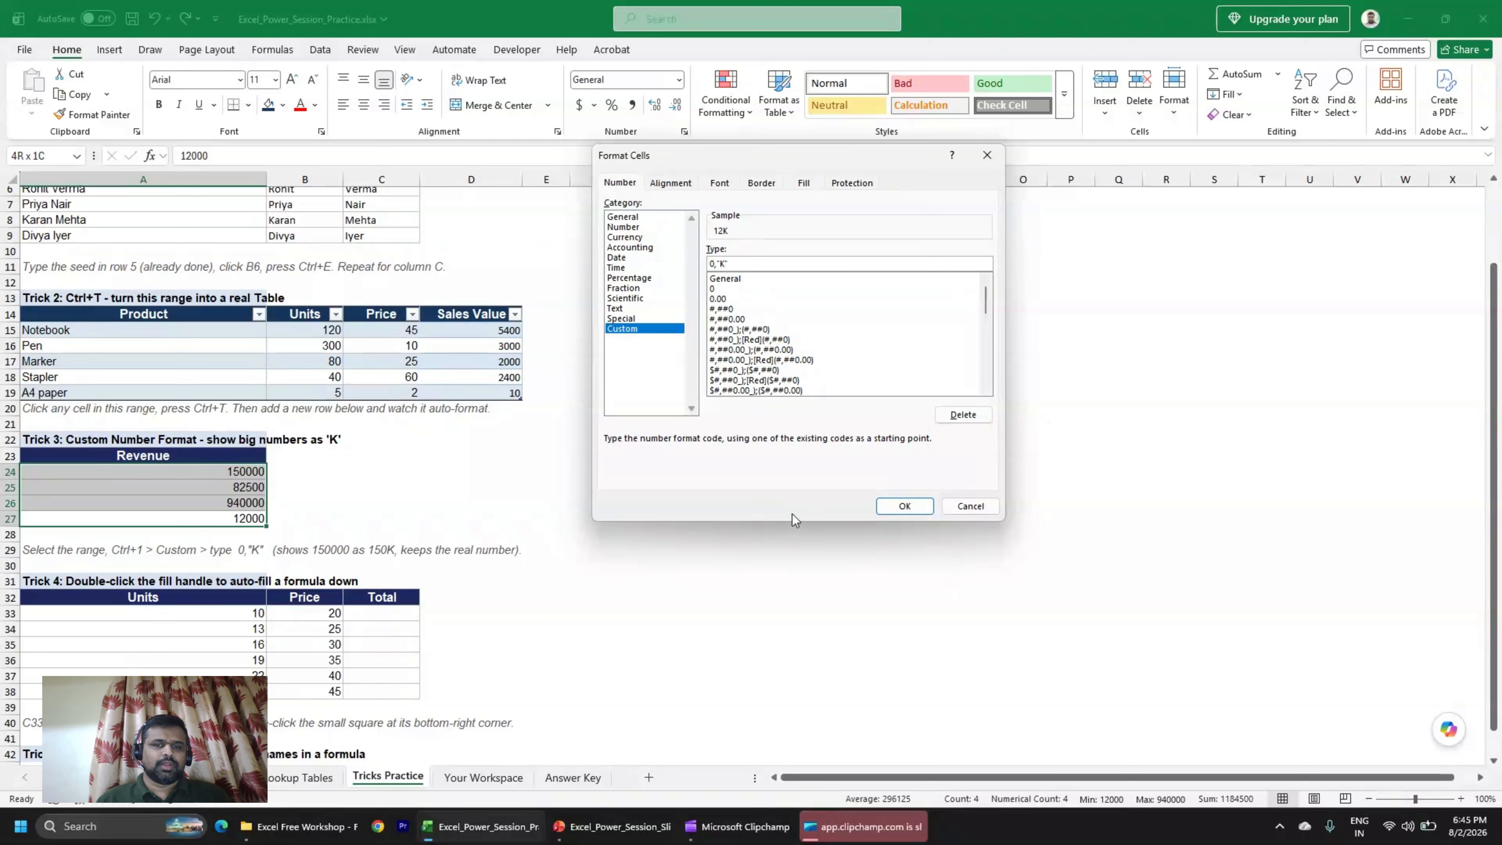
pyautogui.click(906, 506)
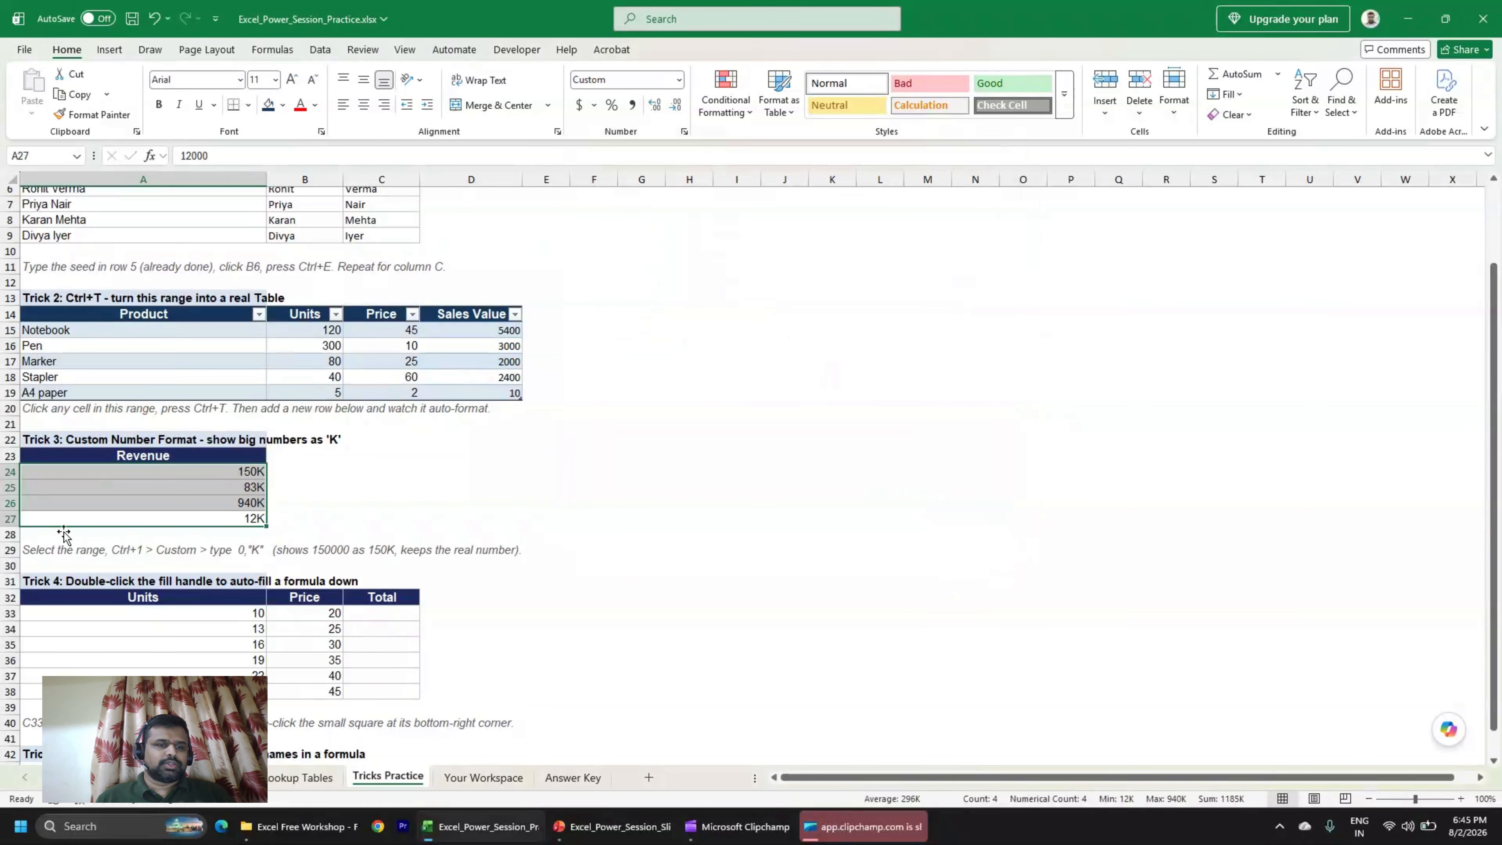
# Compare the K-formatted display of each Revenue cell in A24:A27 with its real stored value.
pyautogui.click(253, 471)
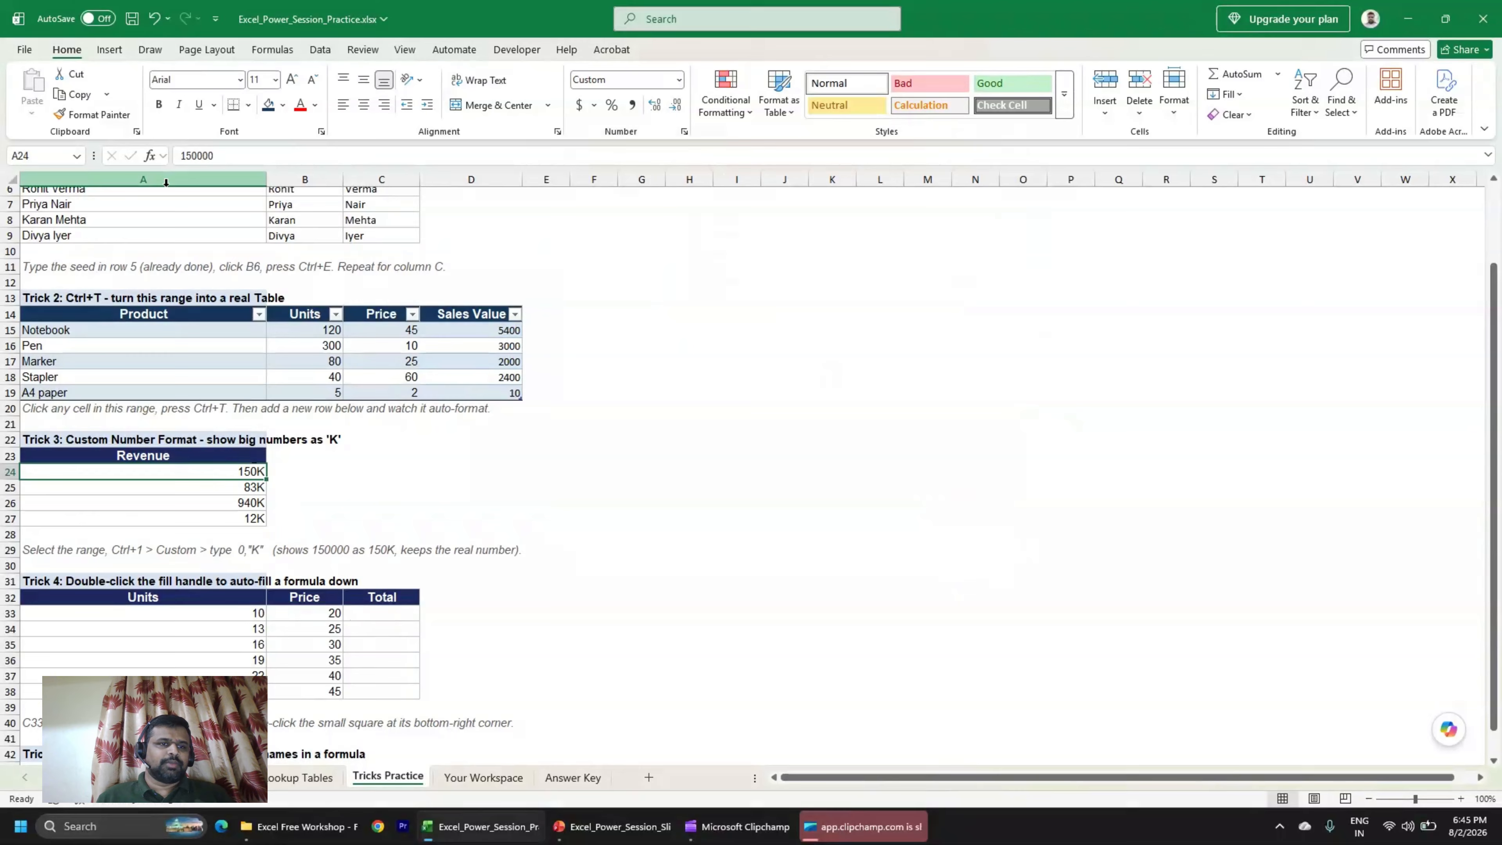
pyautogui.click(253, 488)
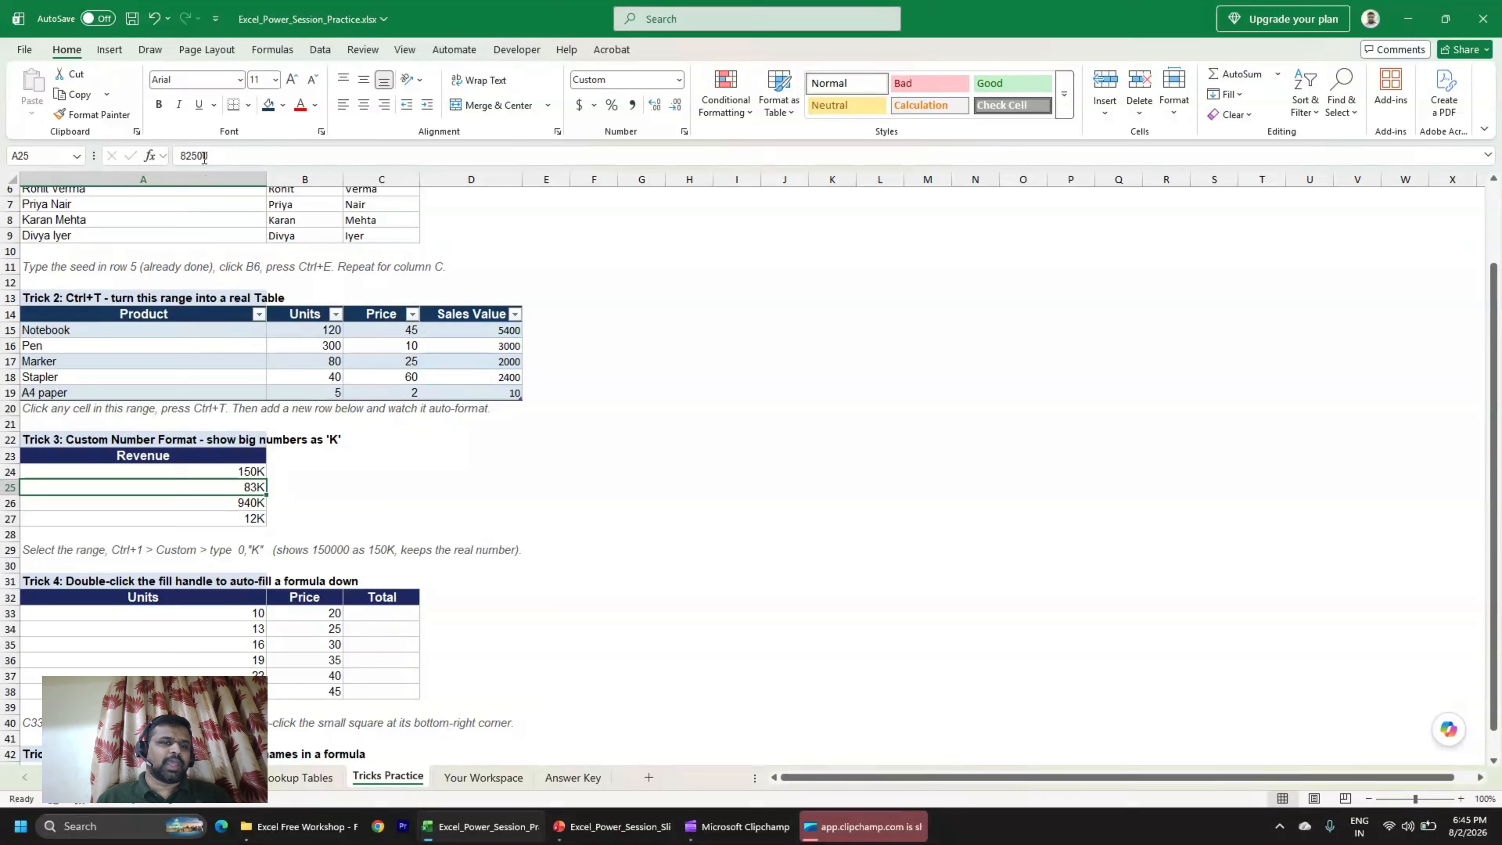
pyautogui.click(239, 500)
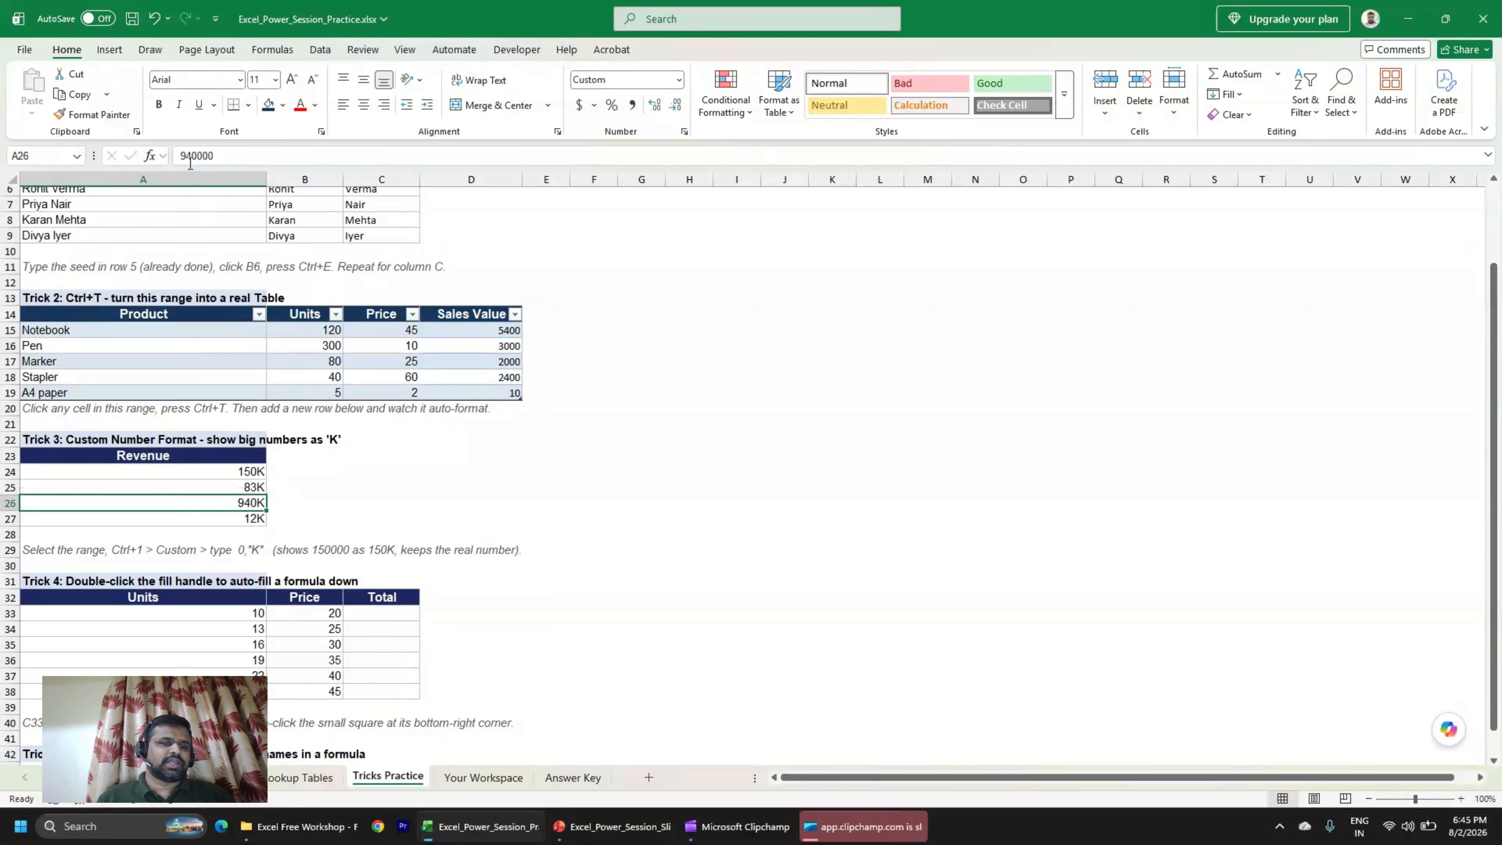
pyautogui.click(252, 519)
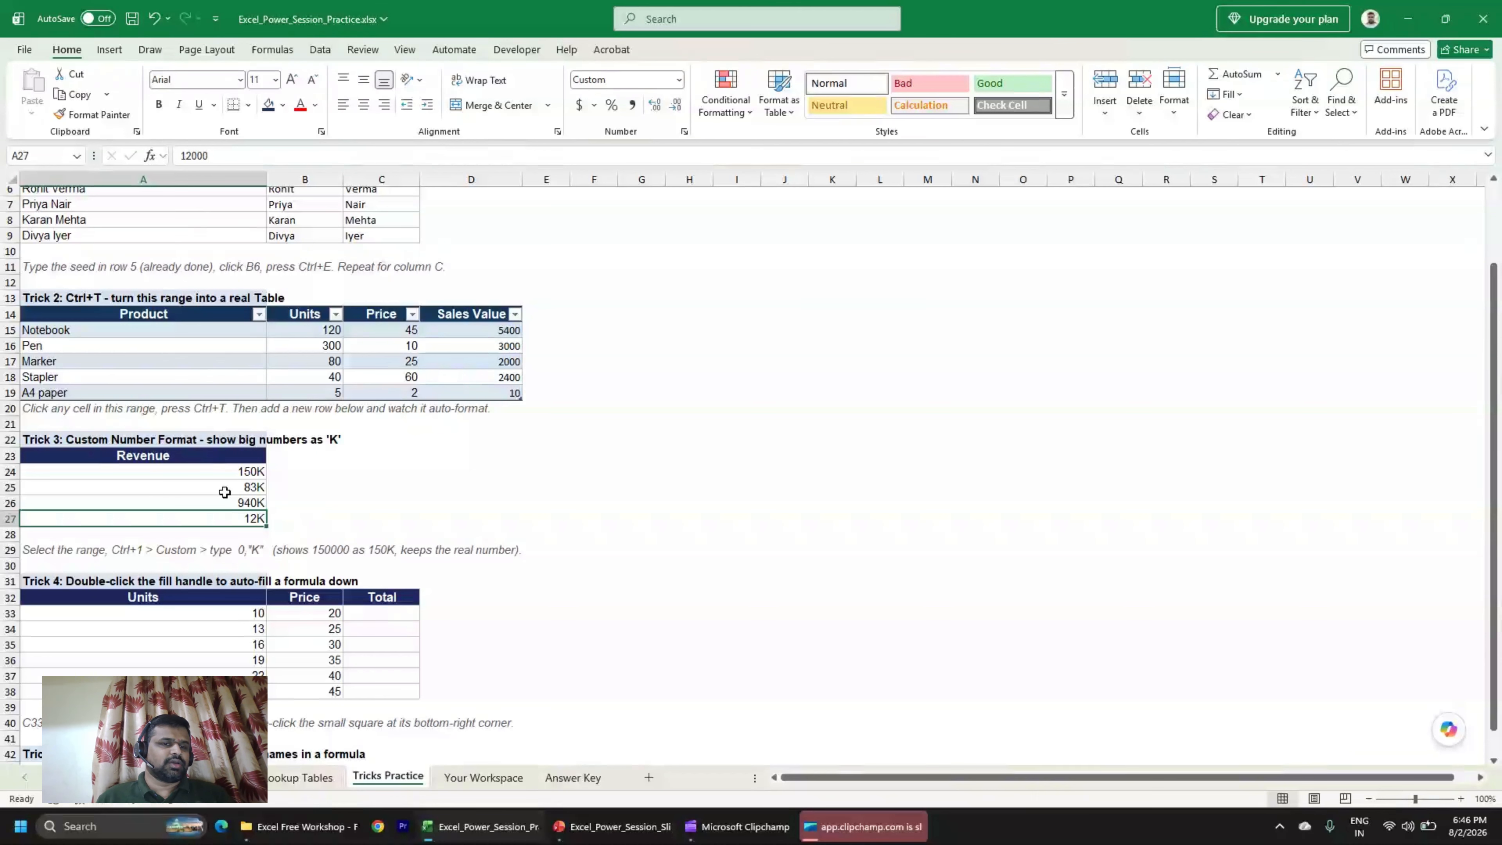
pyautogui.moveTo(247, 471); pyautogui.dragTo(246, 516)
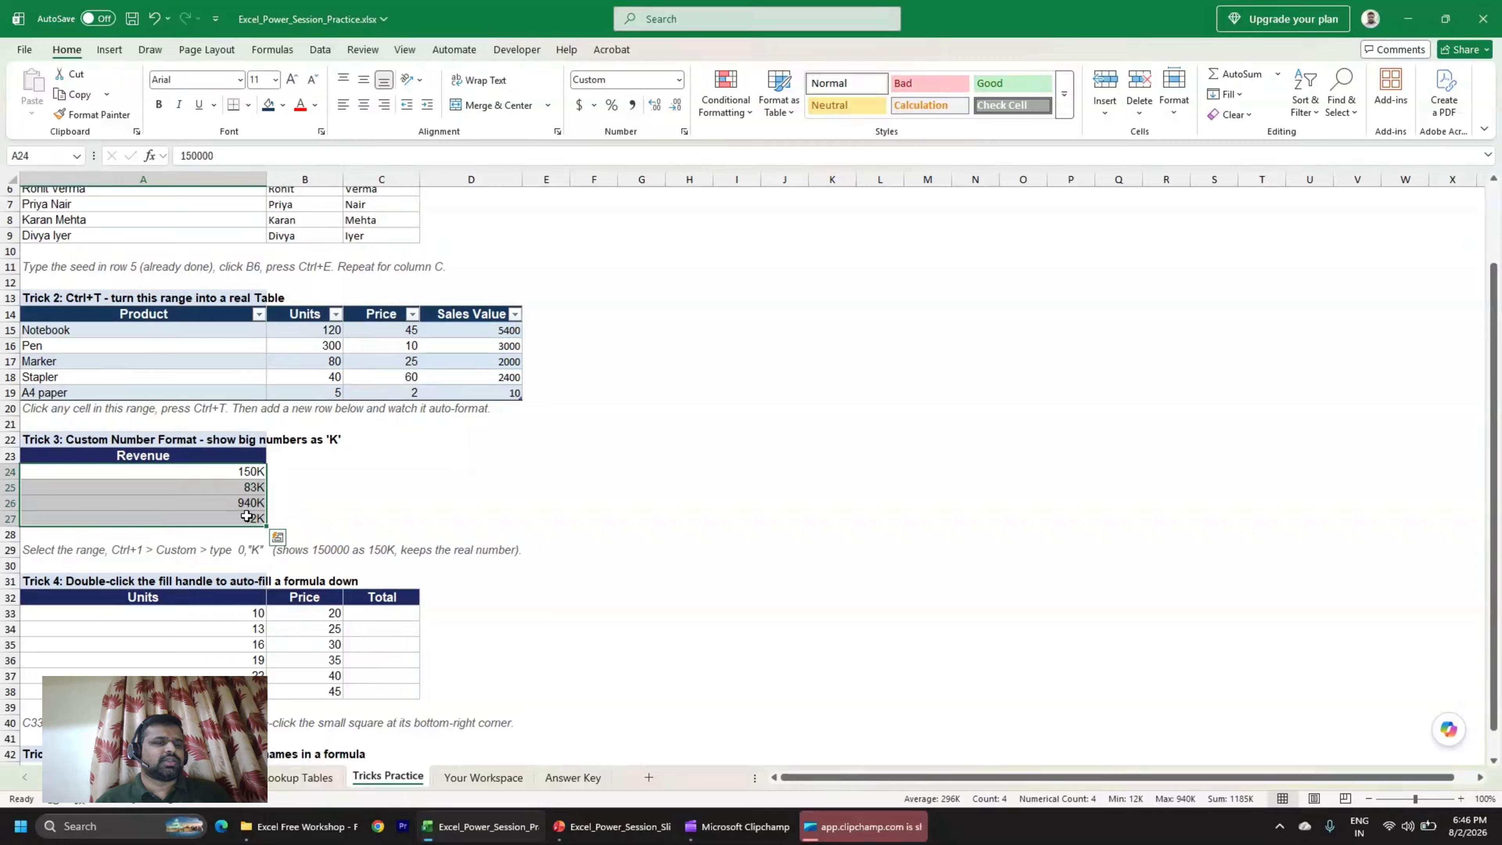
# Calculate the first Total of the Trick 4 table by entering =A33*B33 in cell C33.
pyautogui.scroll(-2, 246, 516)
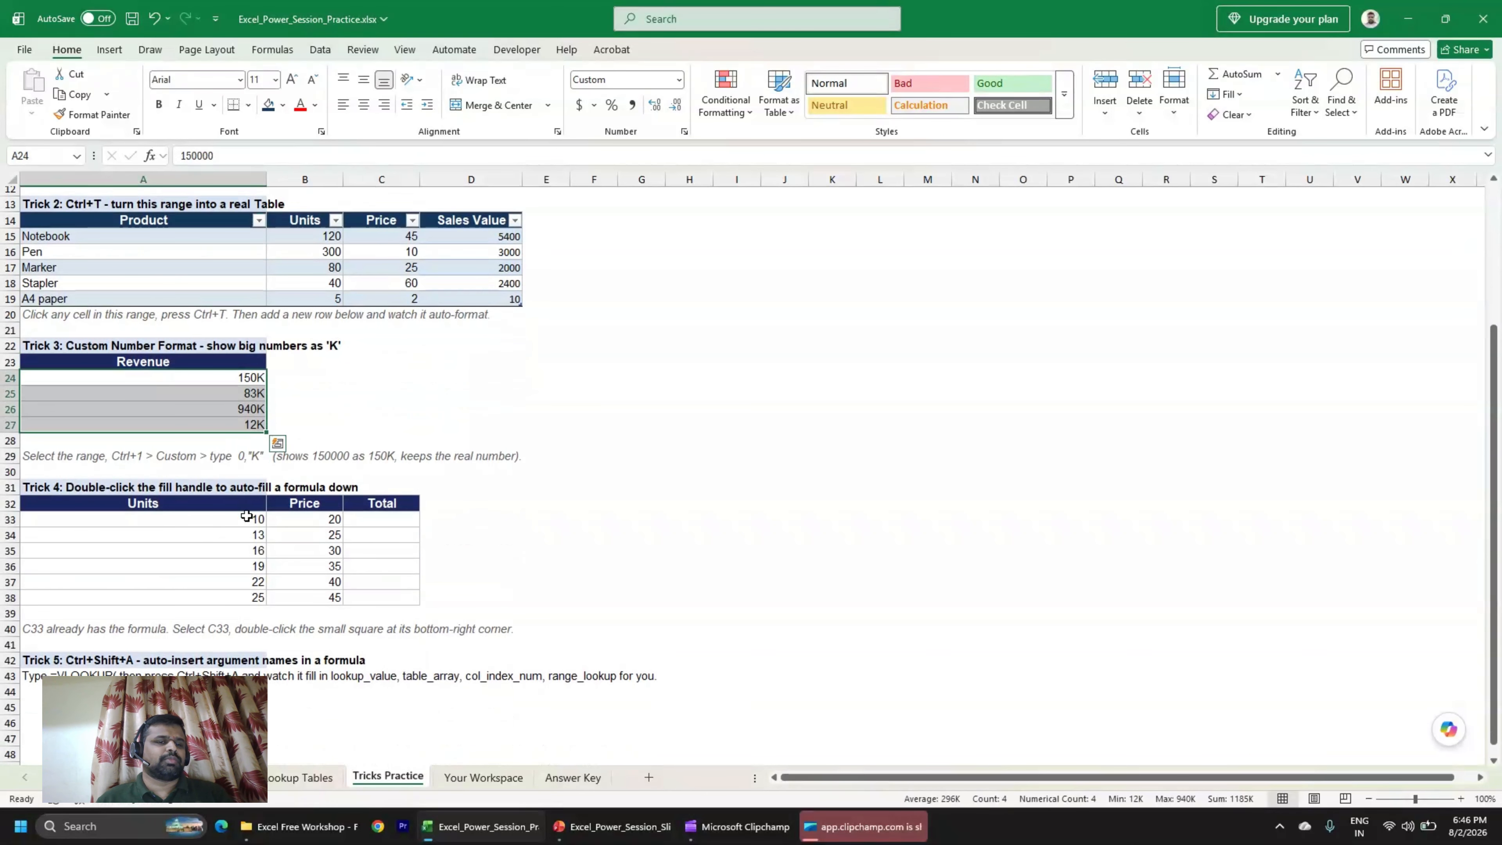
pyautogui.scroll(-2, 54, 498)
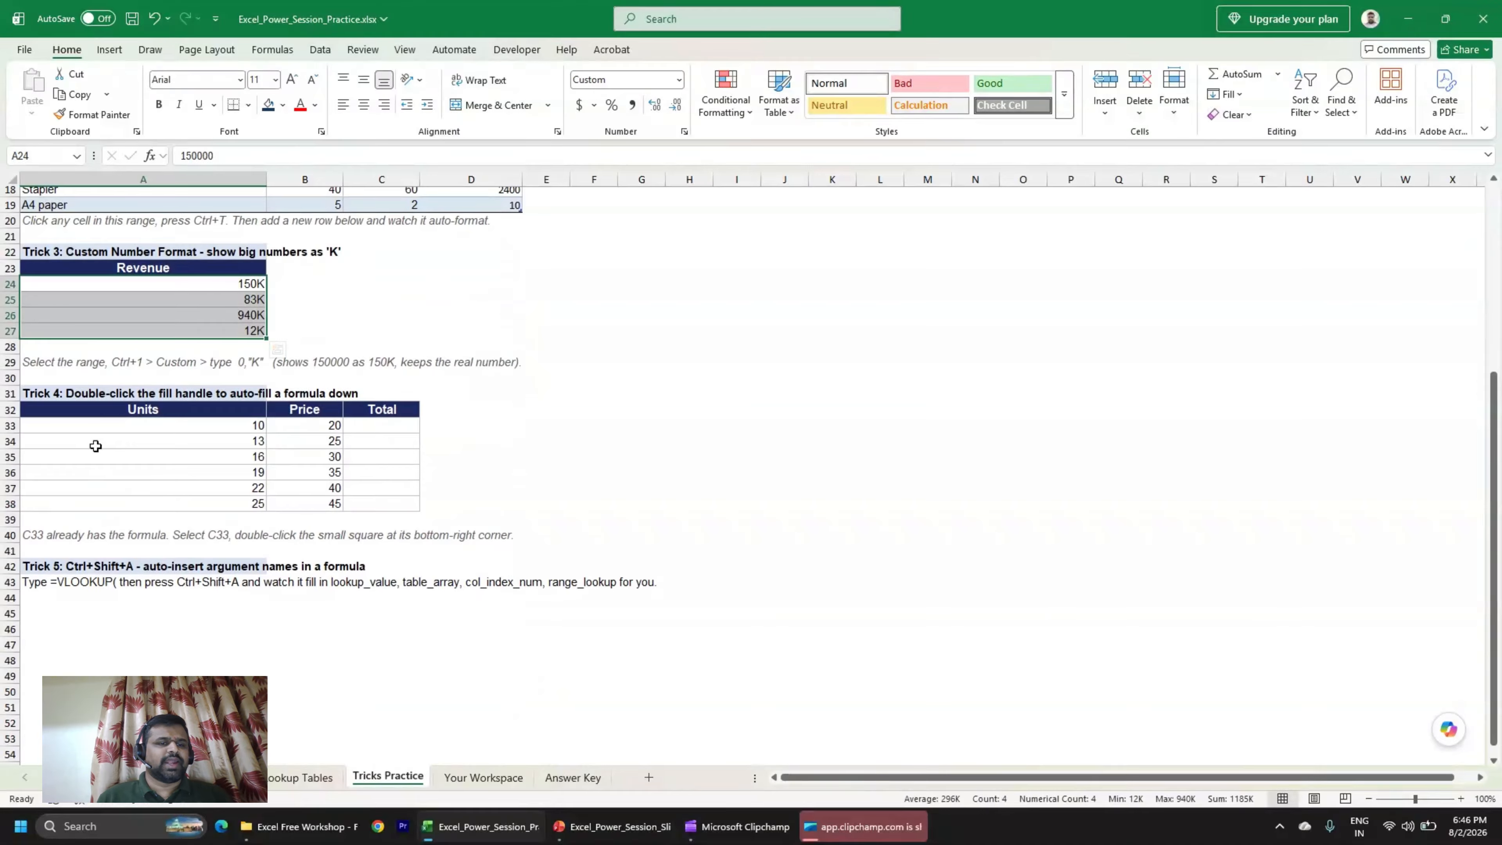
pyautogui.click(368, 426)
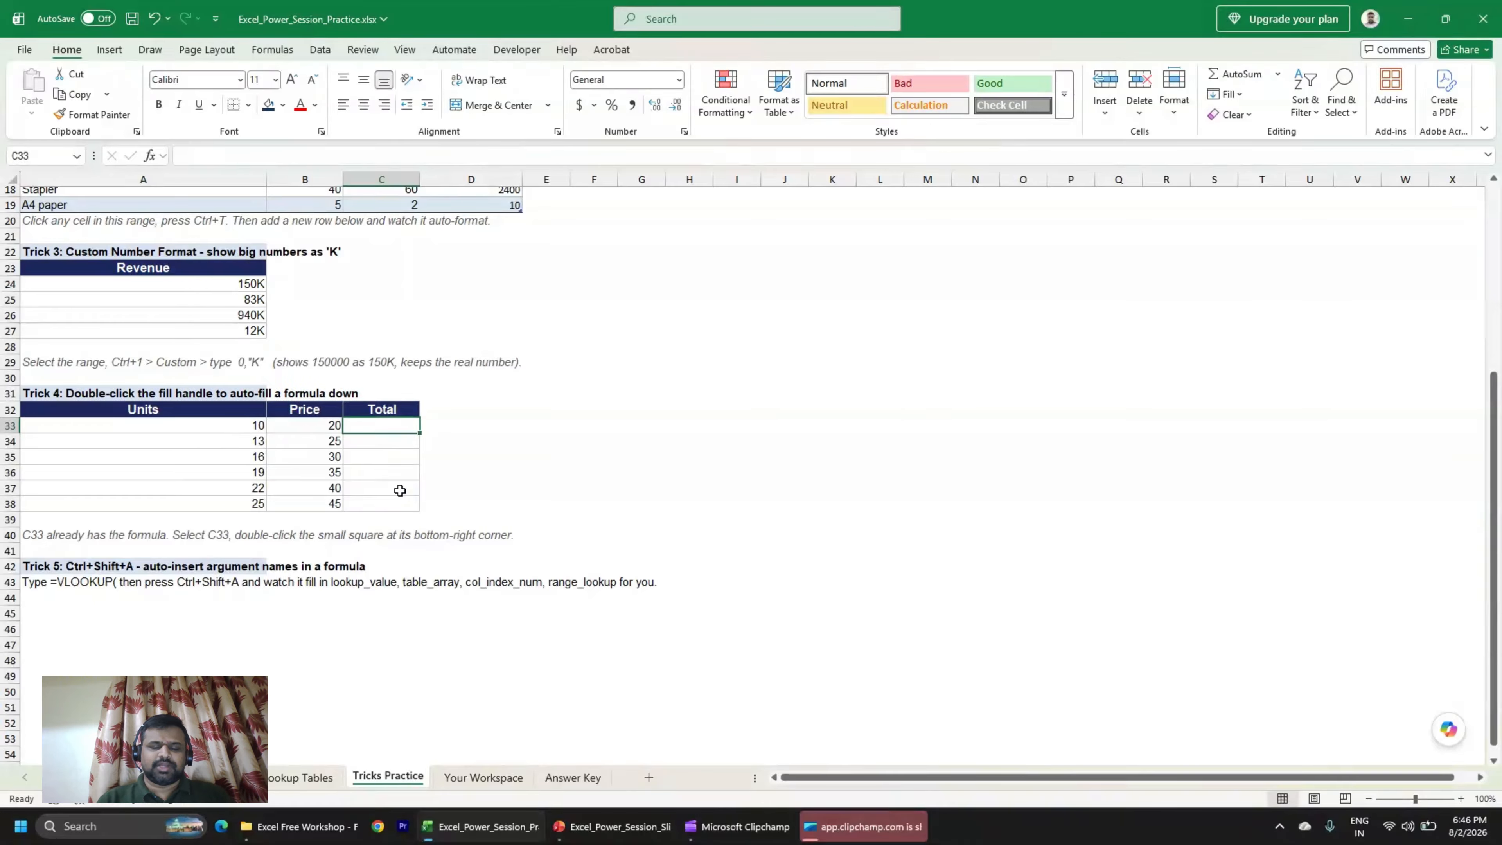
pyautogui.write('=')
pyautogui.press('Left')
pyautogui.press('Left')
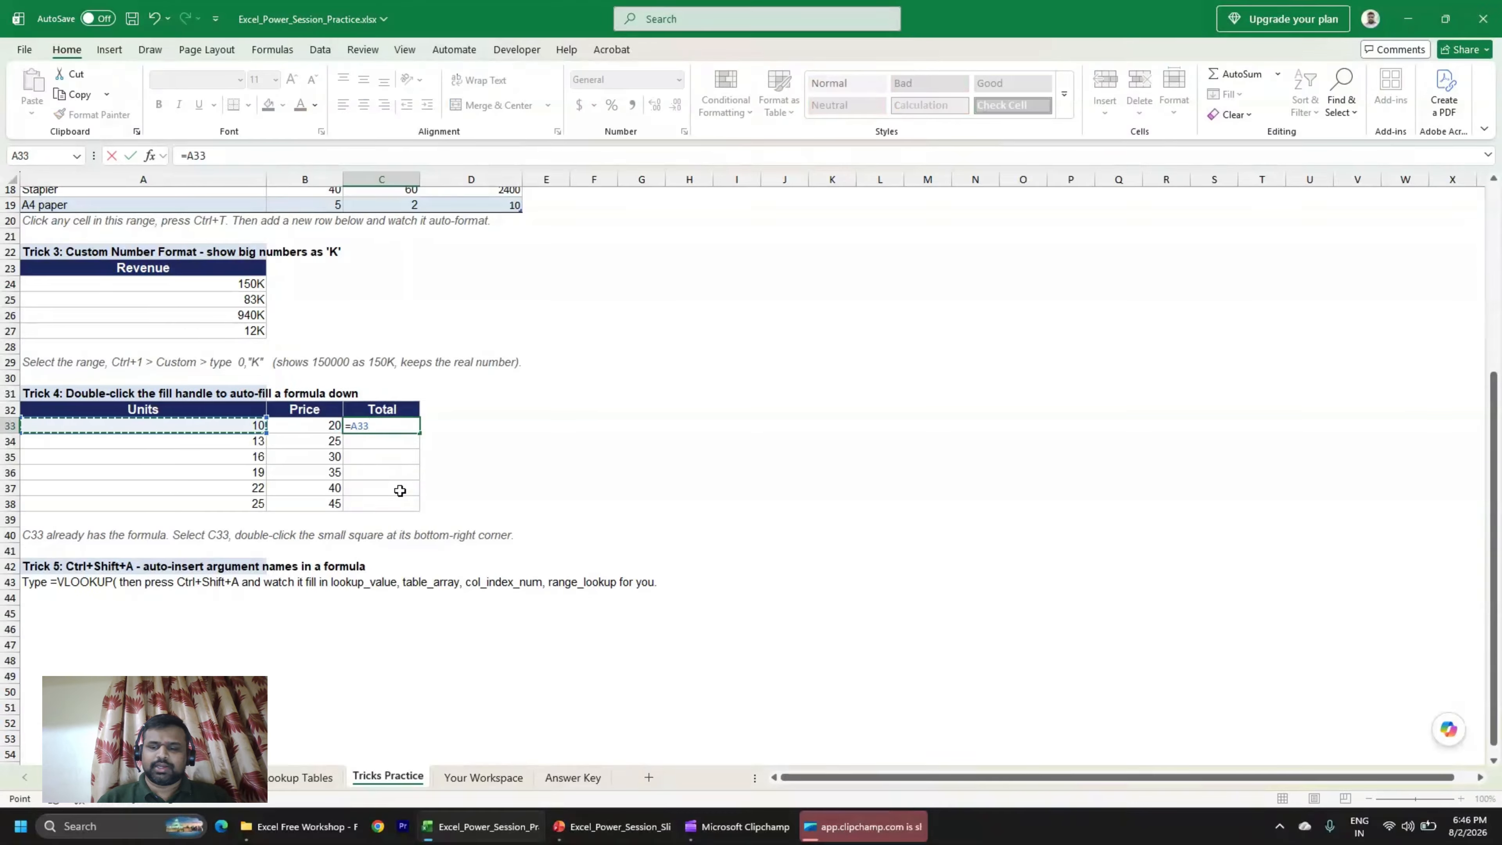
pyautogui.write('*')
pyautogui.press('Right')
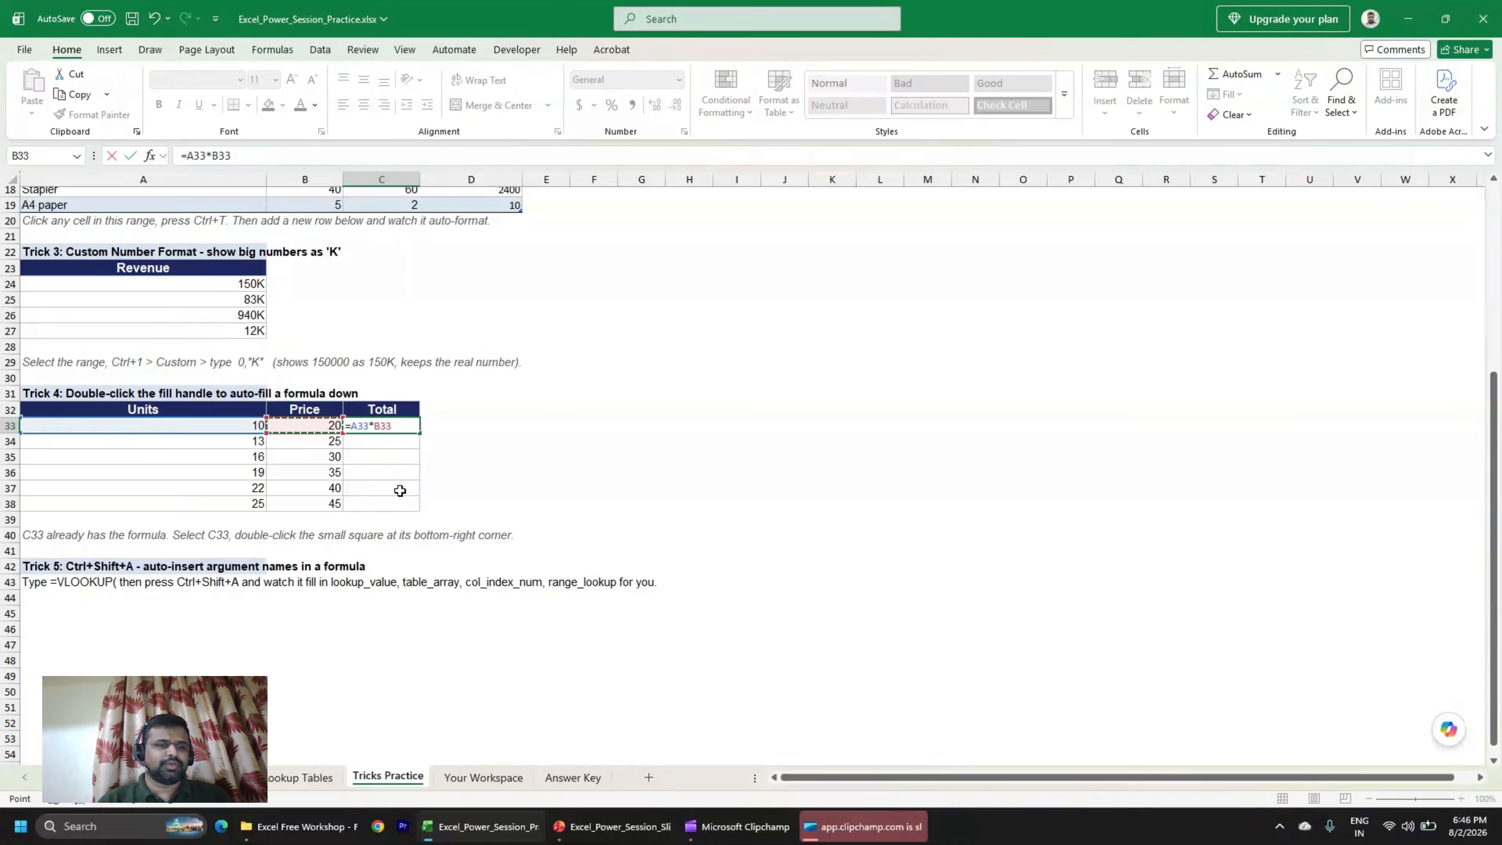
pyautogui.press('Return')
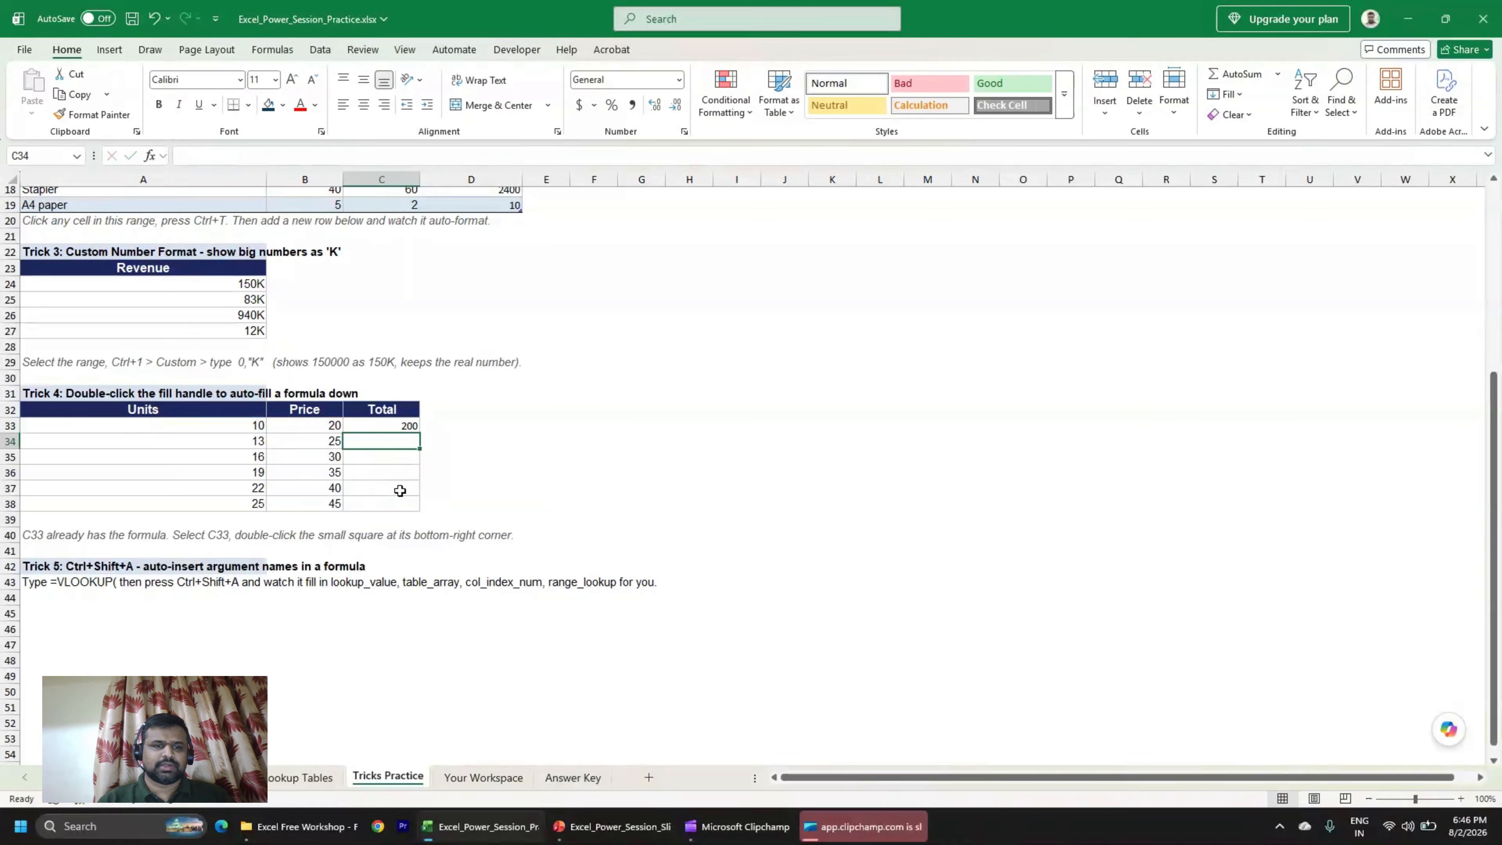
# Auto-fill the C33 formula down the Total column through C38 and check it against the Units and Price data.
pyautogui.press('Up')
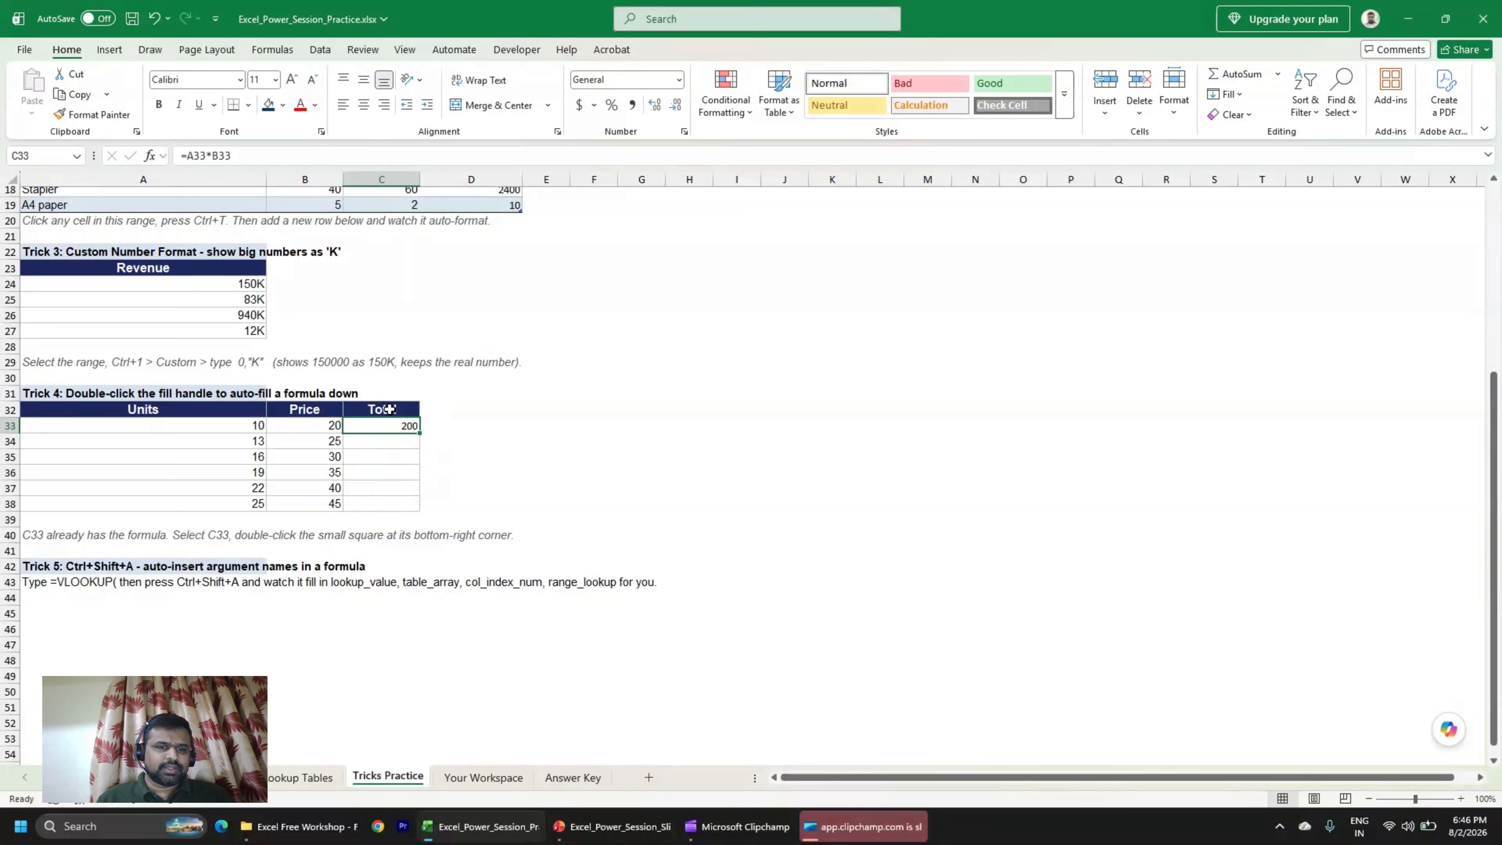
pyautogui.doubleClick(419, 436)
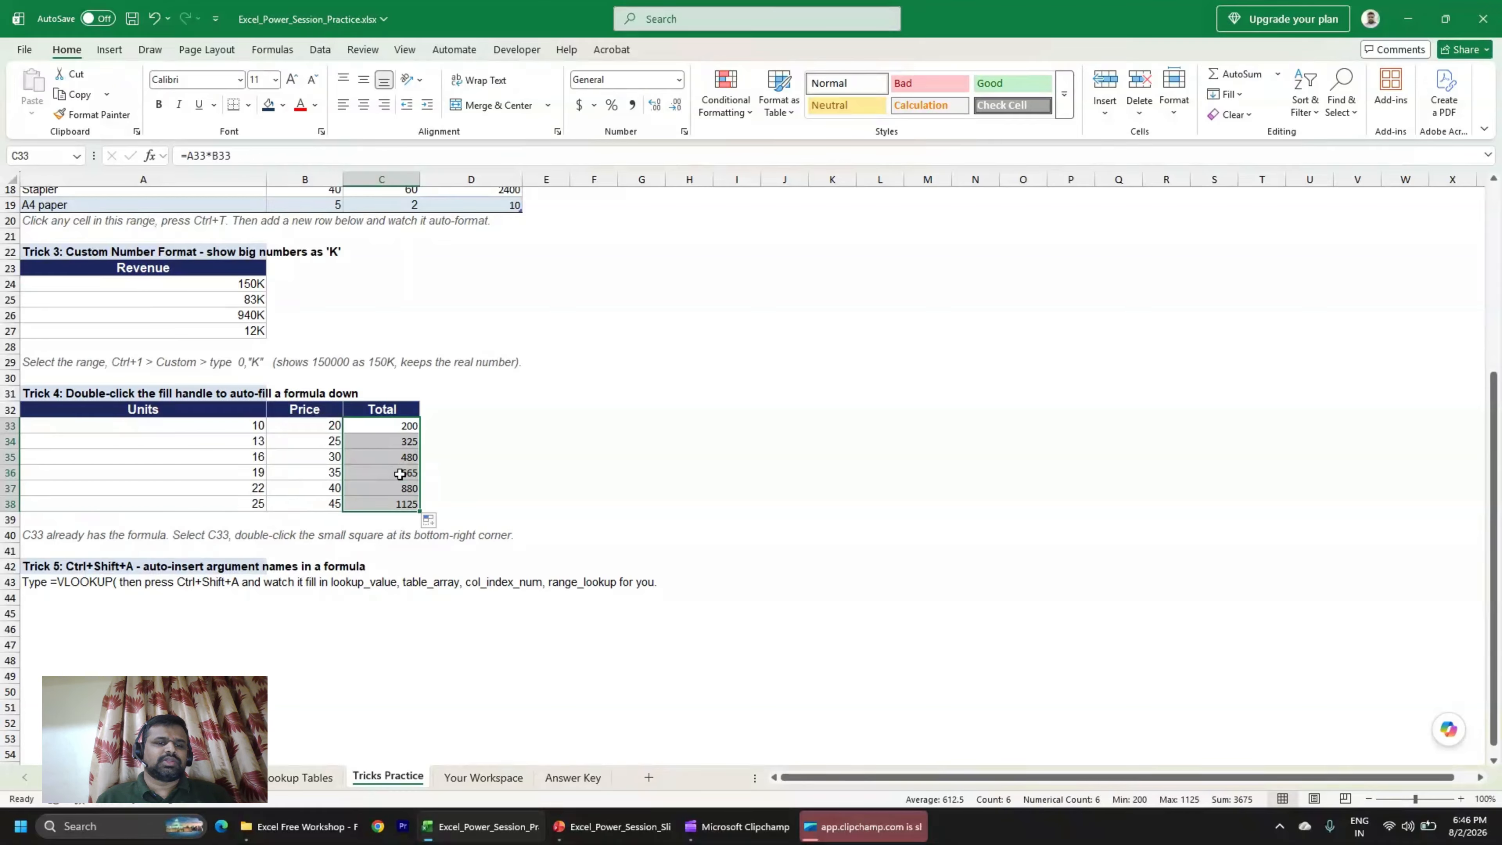
pyautogui.click(432, 523)
pyautogui.click(440, 444)
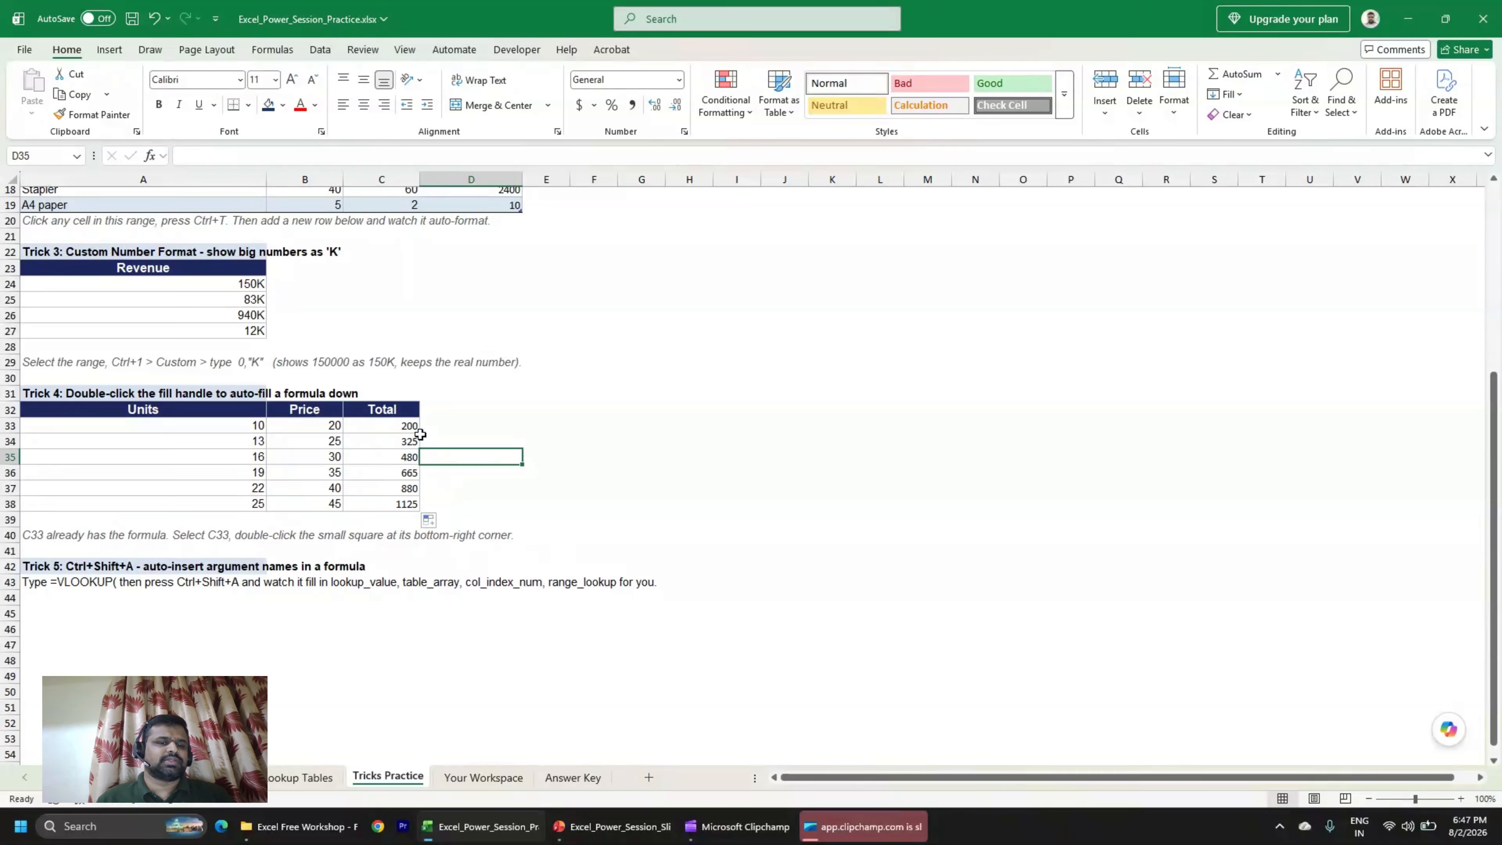
pyautogui.click(400, 427)
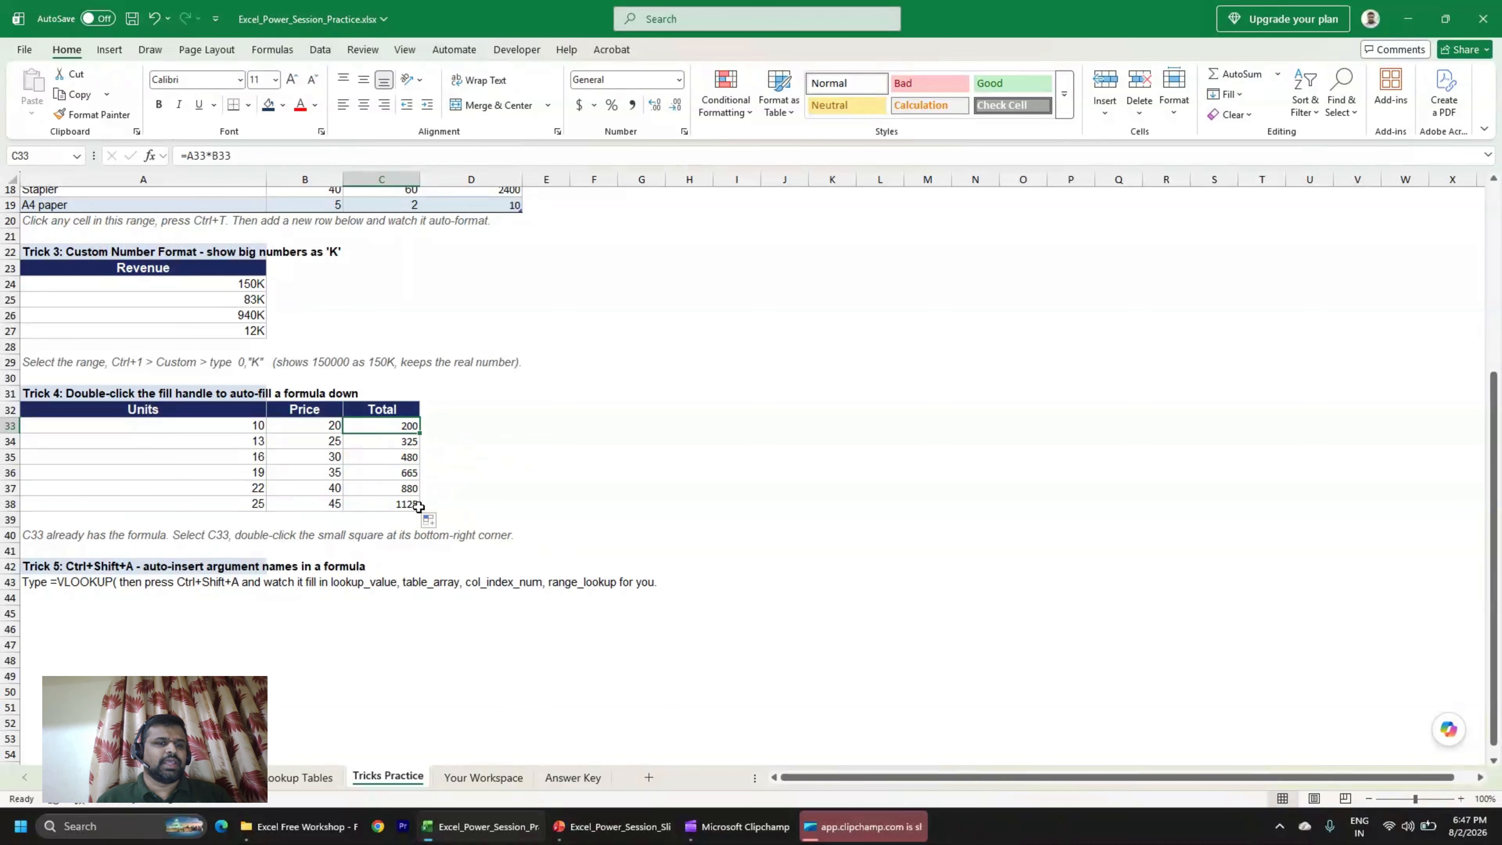
pyautogui.moveTo(239, 433); pyautogui.dragTo(309, 501)
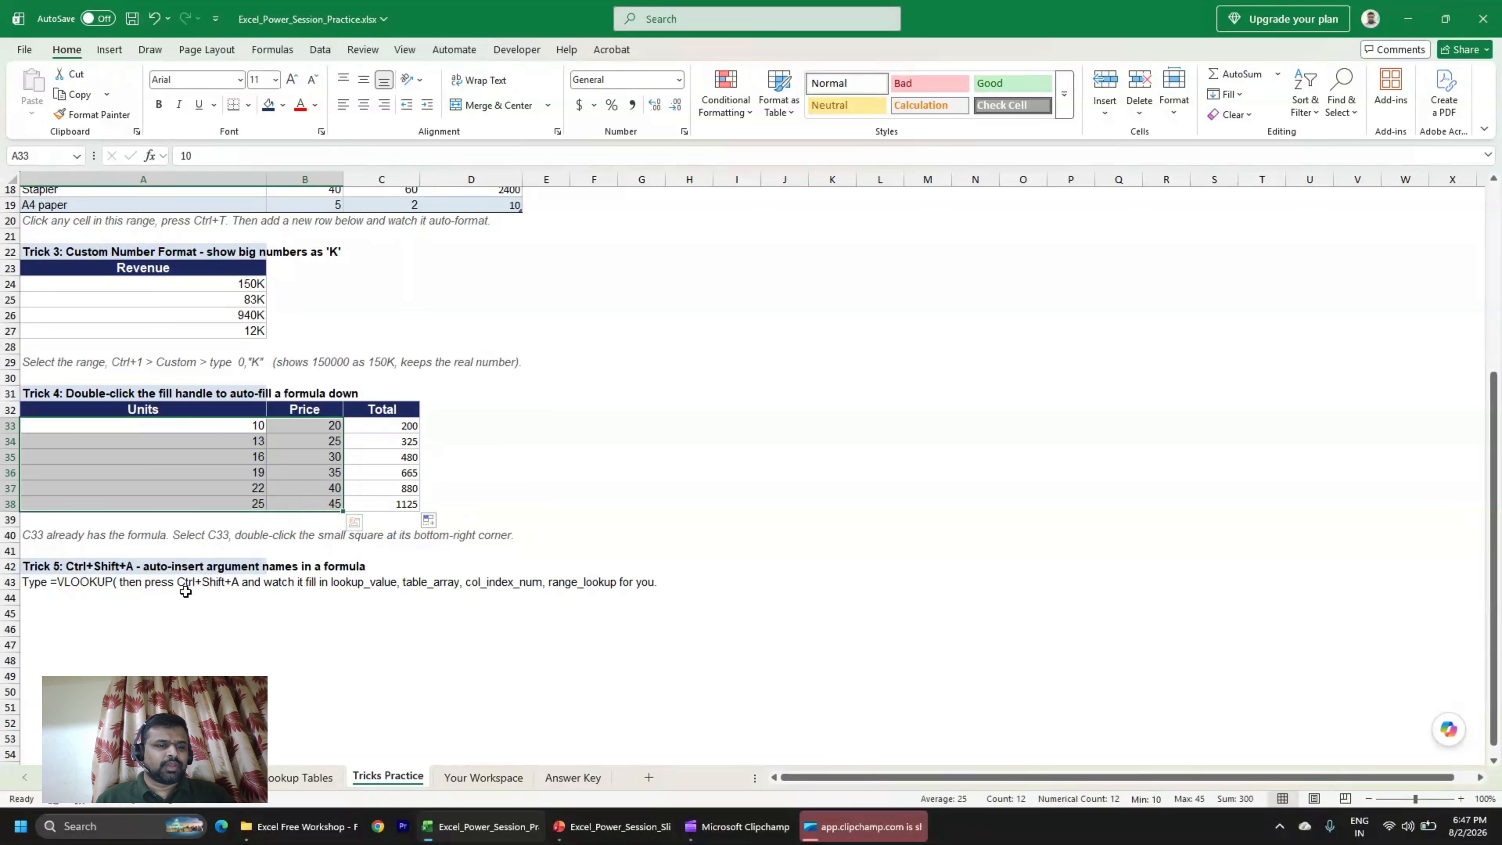
# Start a VLOOKUP formula in cell A46 and auto-insert its argument names as placeholders.
pyautogui.scroll(-2, 153, 599)
pyautogui.click(77, 494)
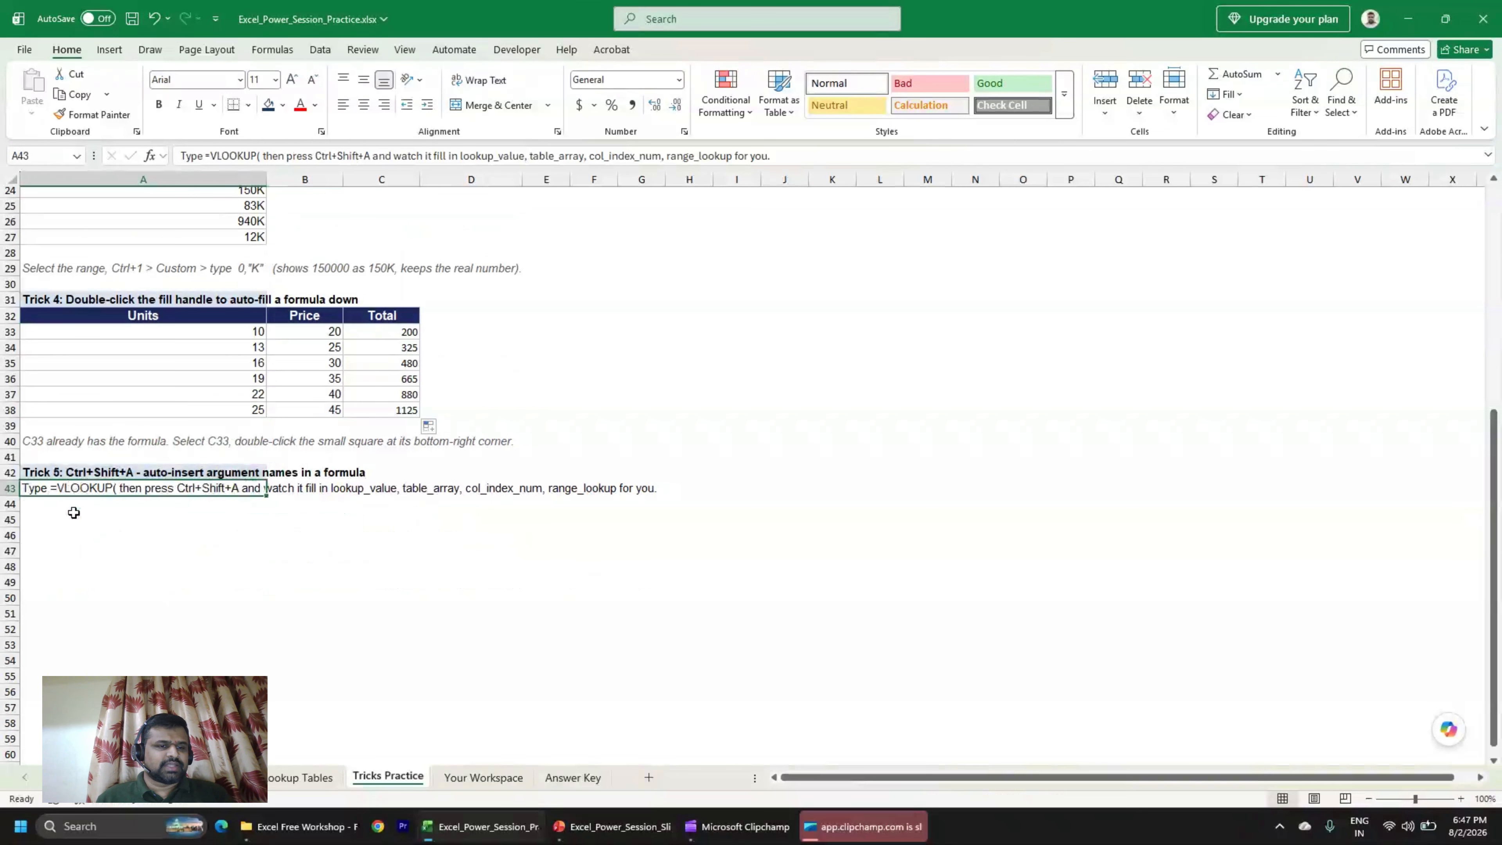
pyautogui.click(123, 535)
pyautogui.write('=')
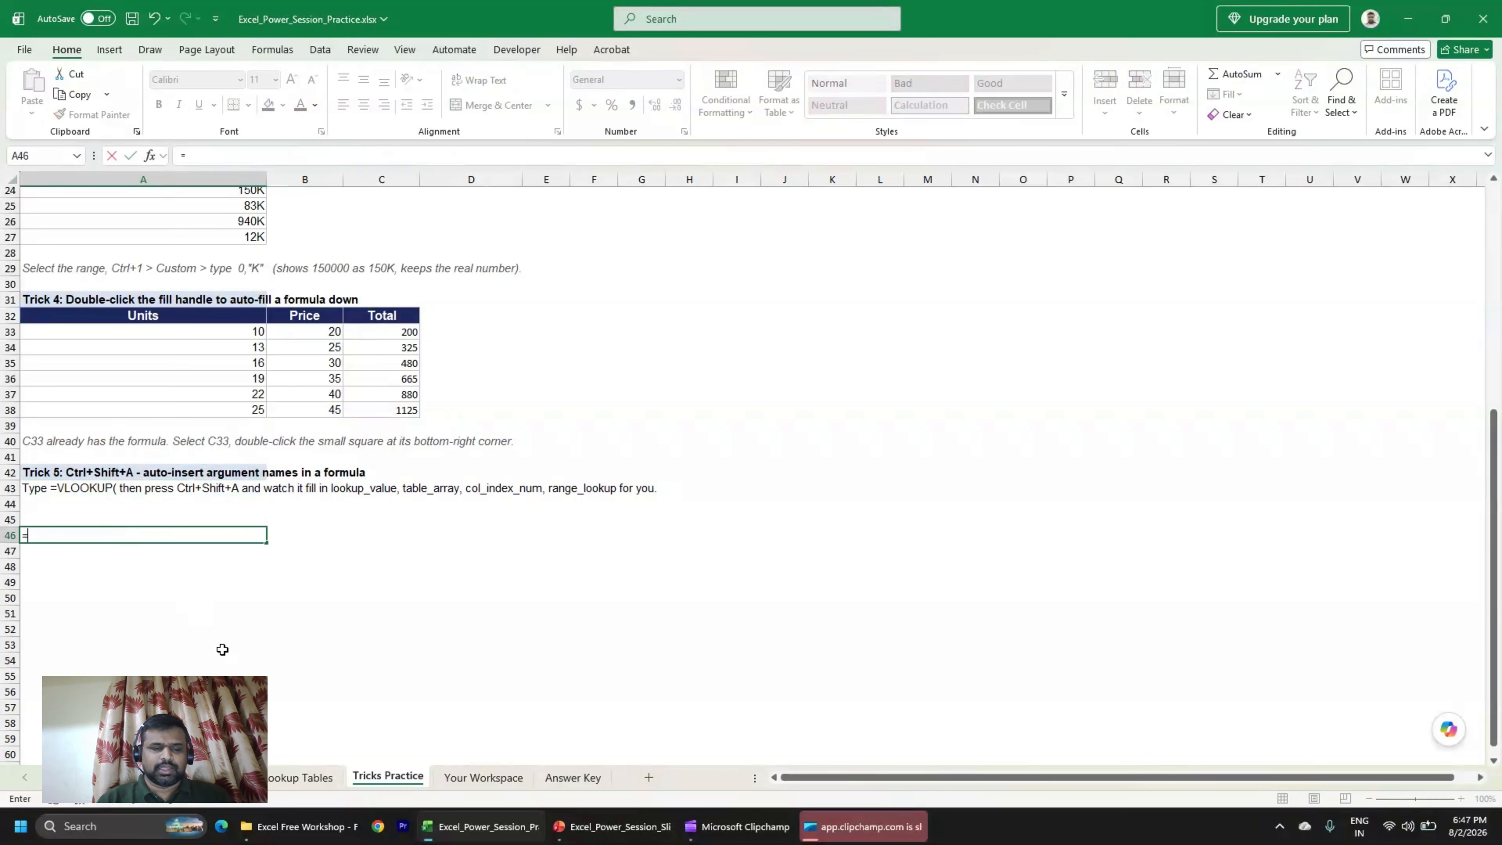
pyautogui.write('vl')
pyautogui.press('Tab')
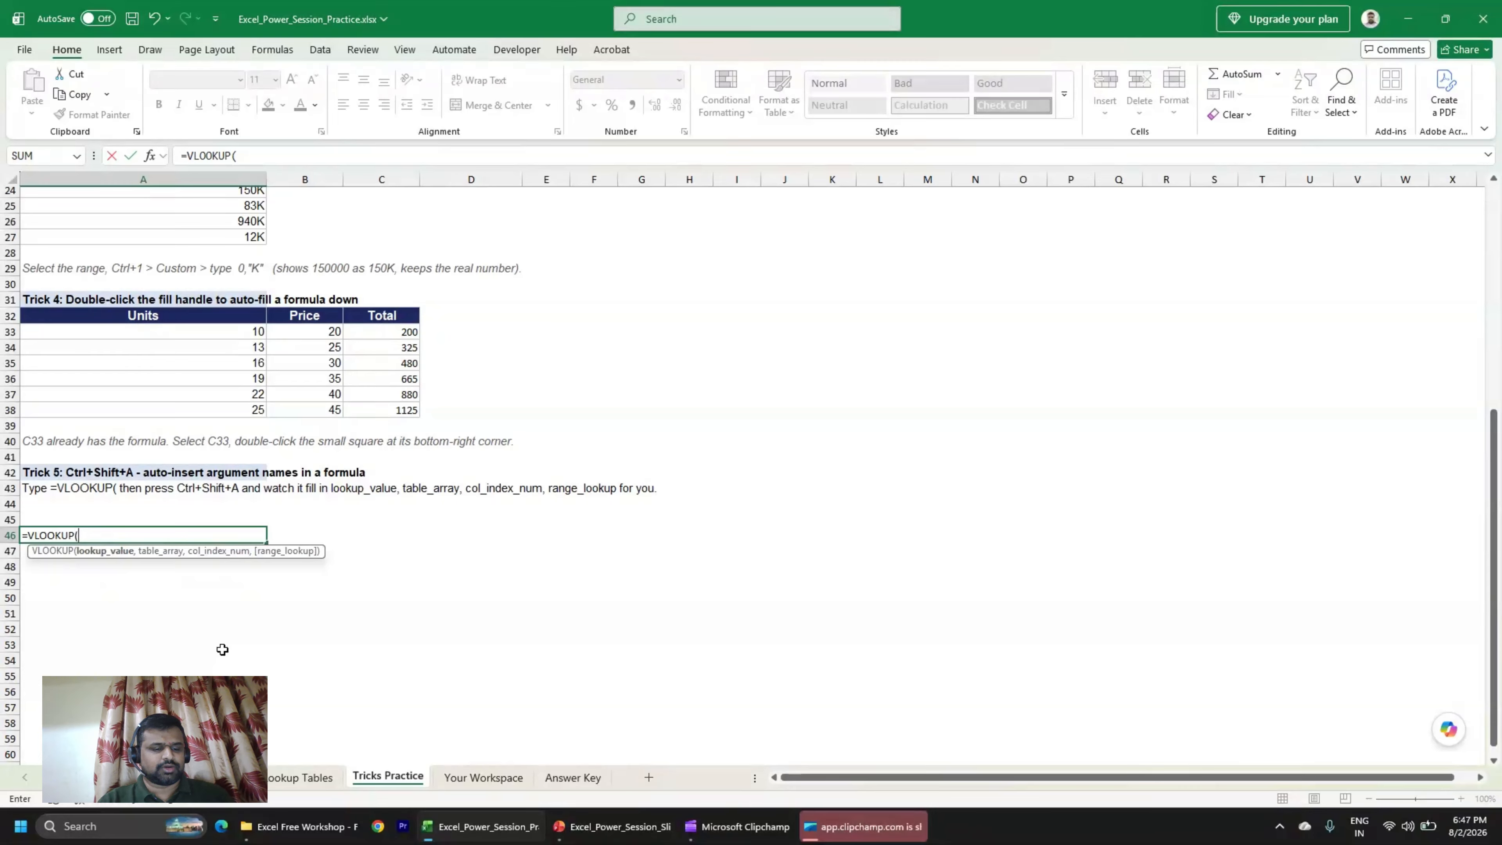
pyautogui.hotkey('ctrl', 'shift', 'a')
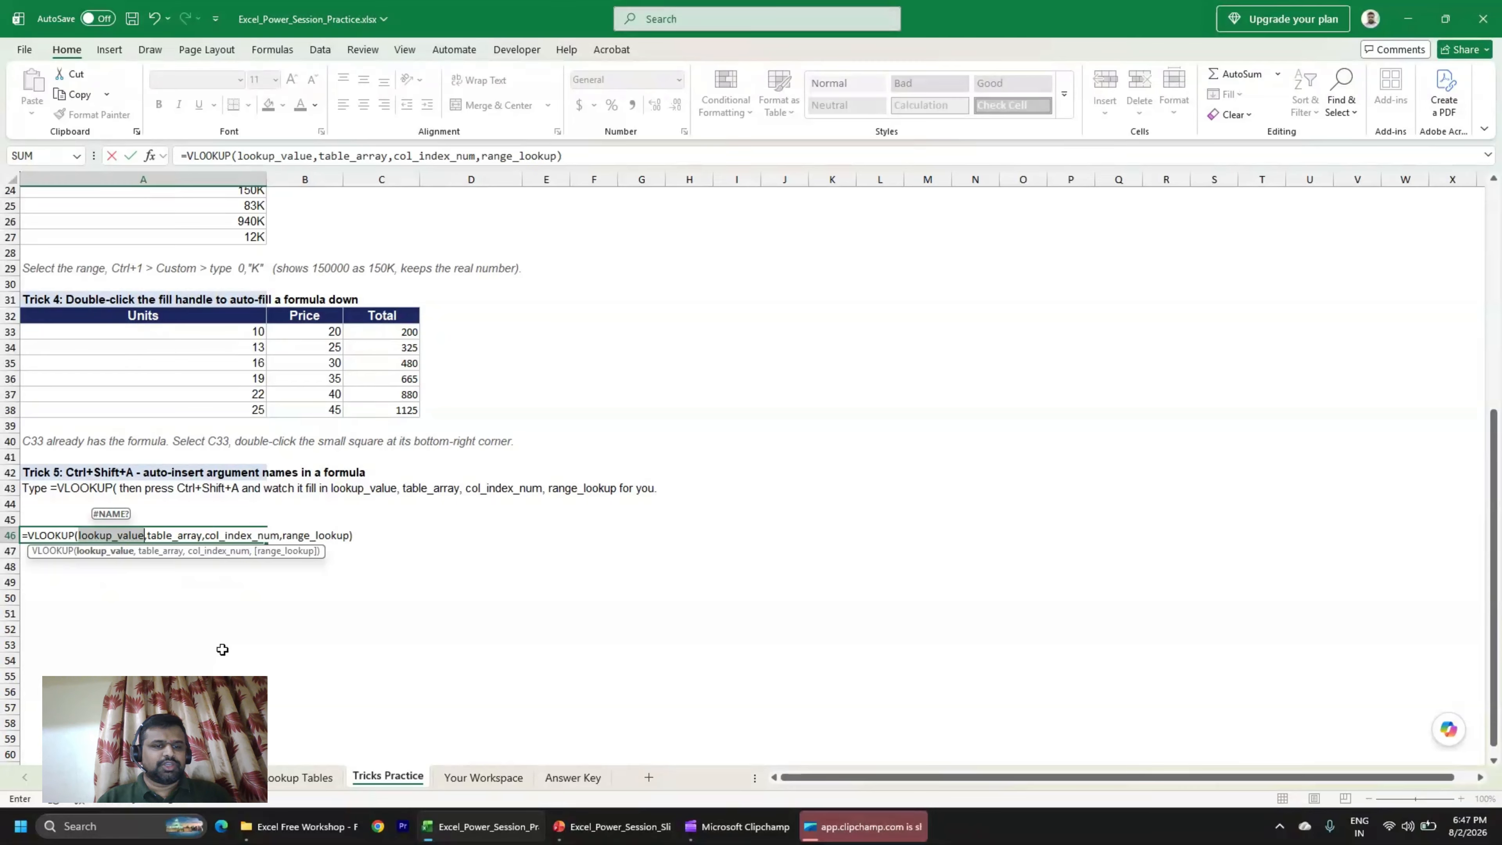
# Turn the A46 VLOOKUP formula into plain text by removing its leading equals sign.
pyautogui.click(190, 157)
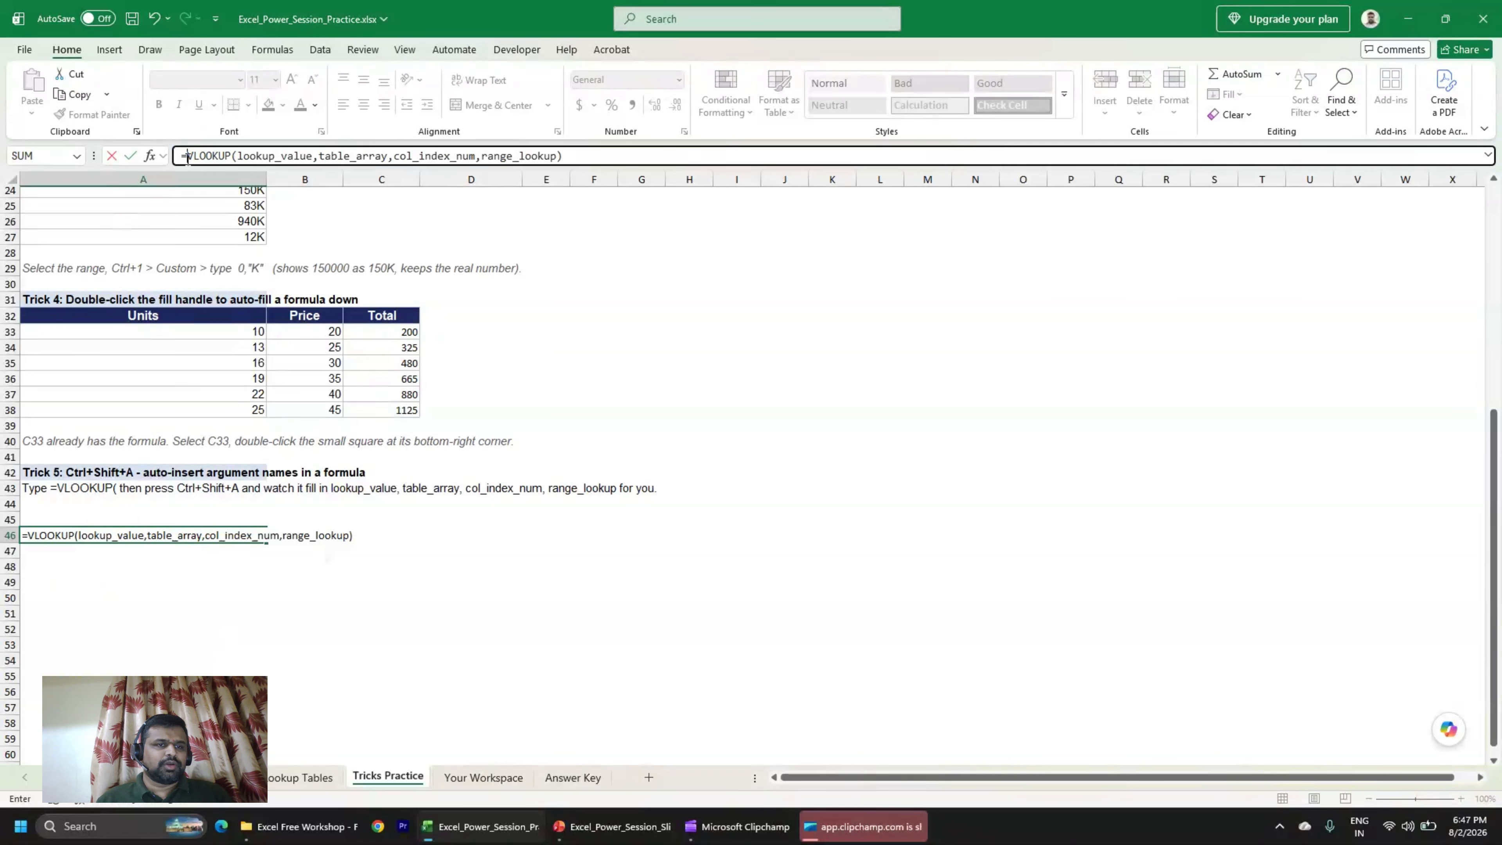
pyautogui.press('BackSpace')
pyautogui.press('Return')
pyautogui.press('Up')
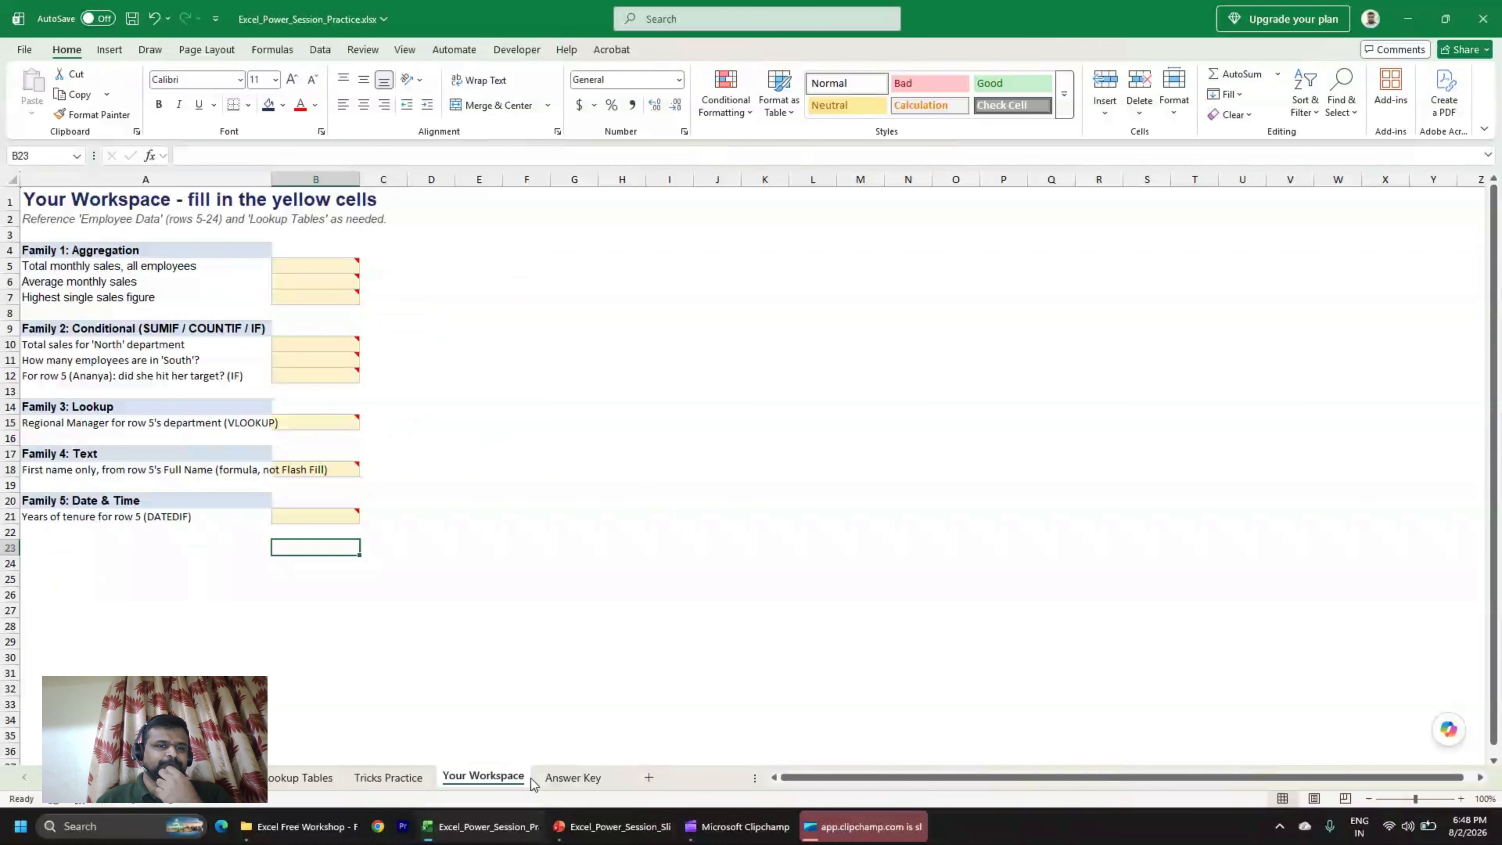
# Review the five formula-family exercises on the Your Workspace sheet.
pyautogui.click(510, 778)
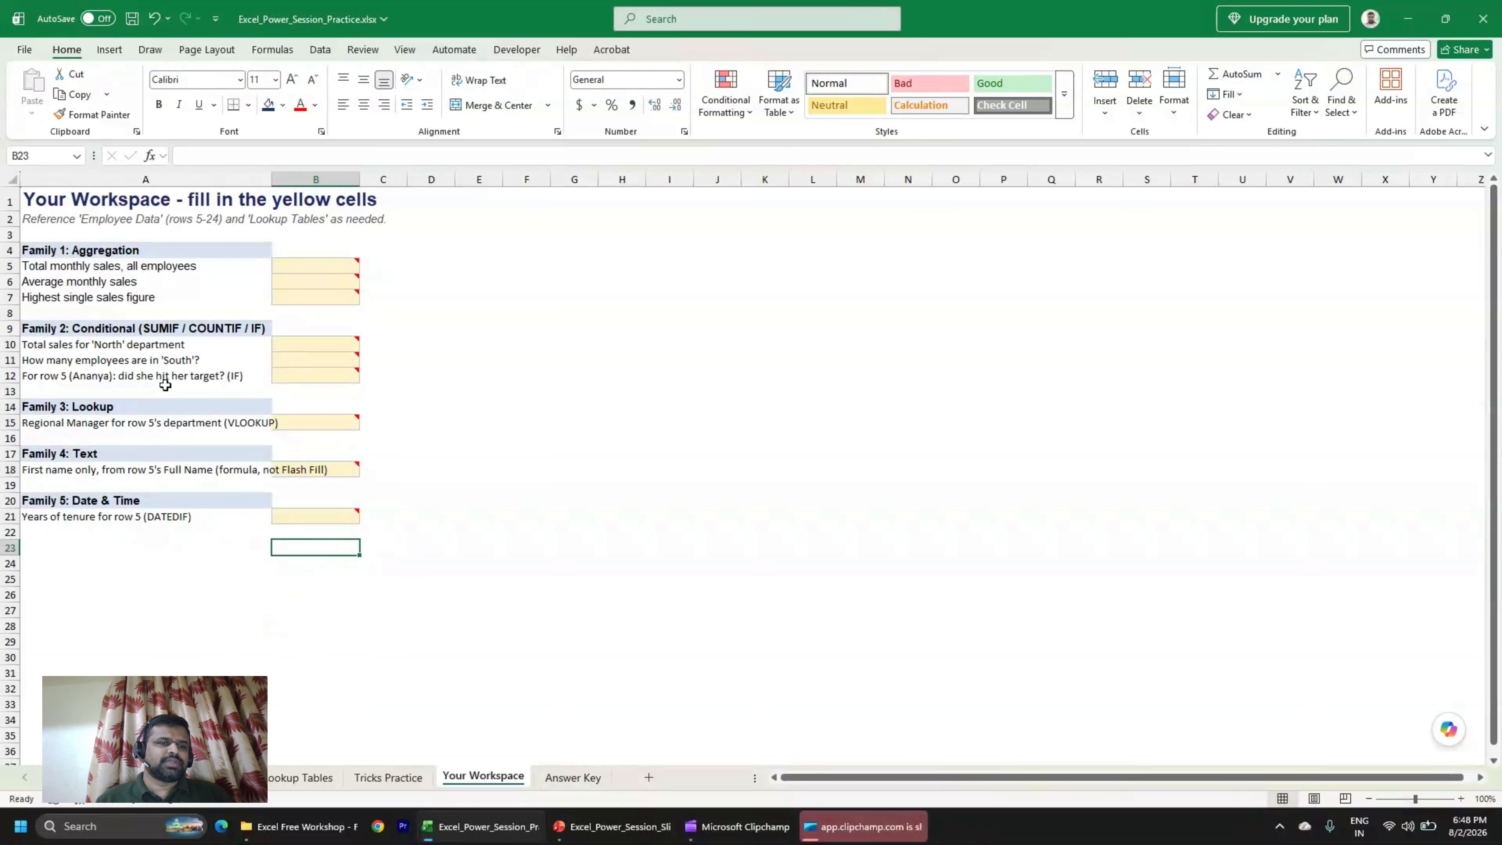
pyautogui.moveTo(69, 248); pyautogui.dragTo(286, 561)
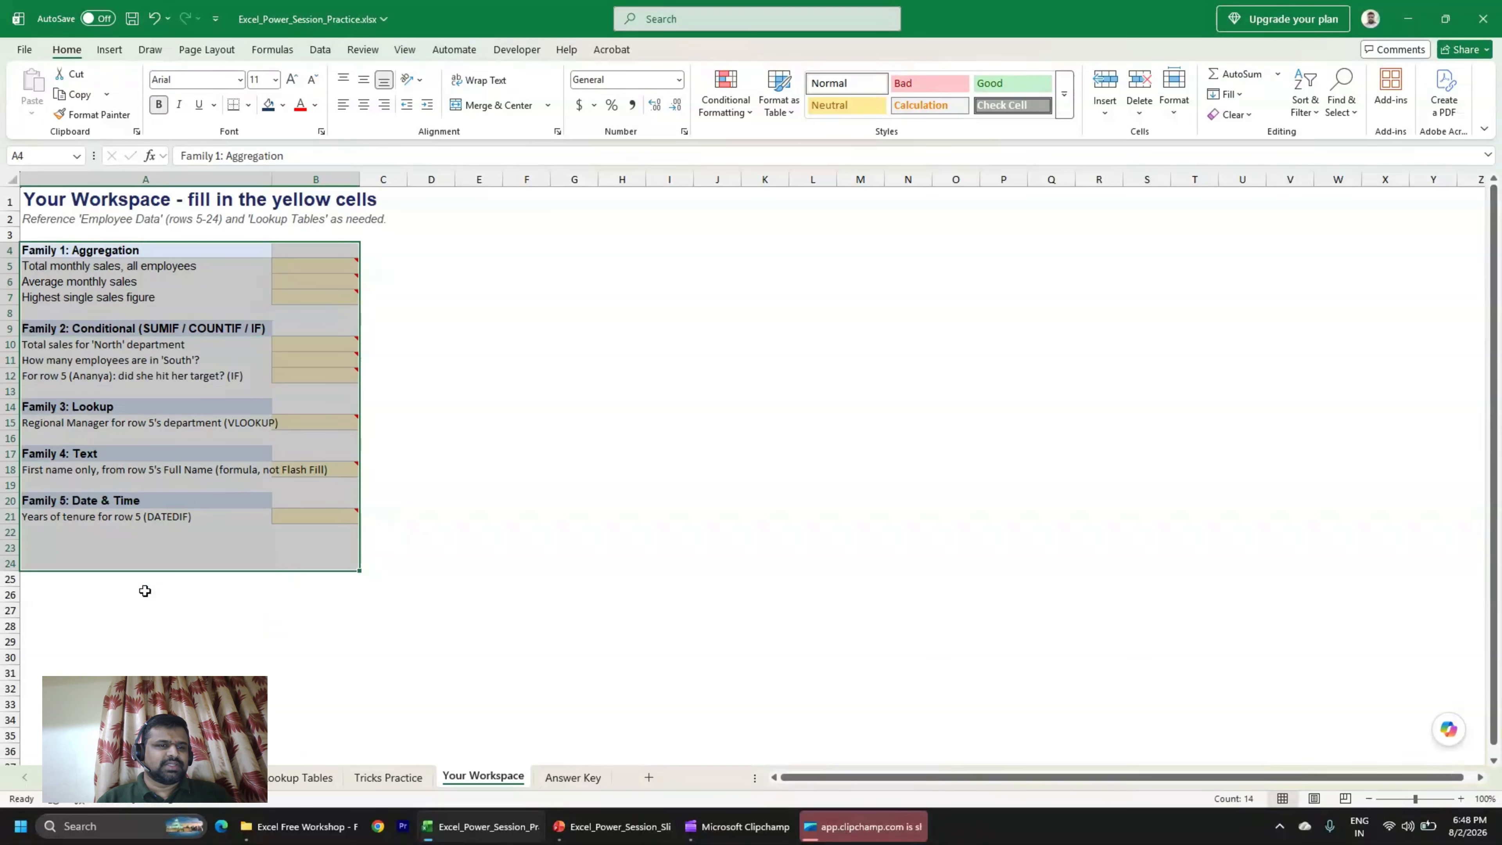
pyautogui.press('Down')
pyautogui.press('Right')
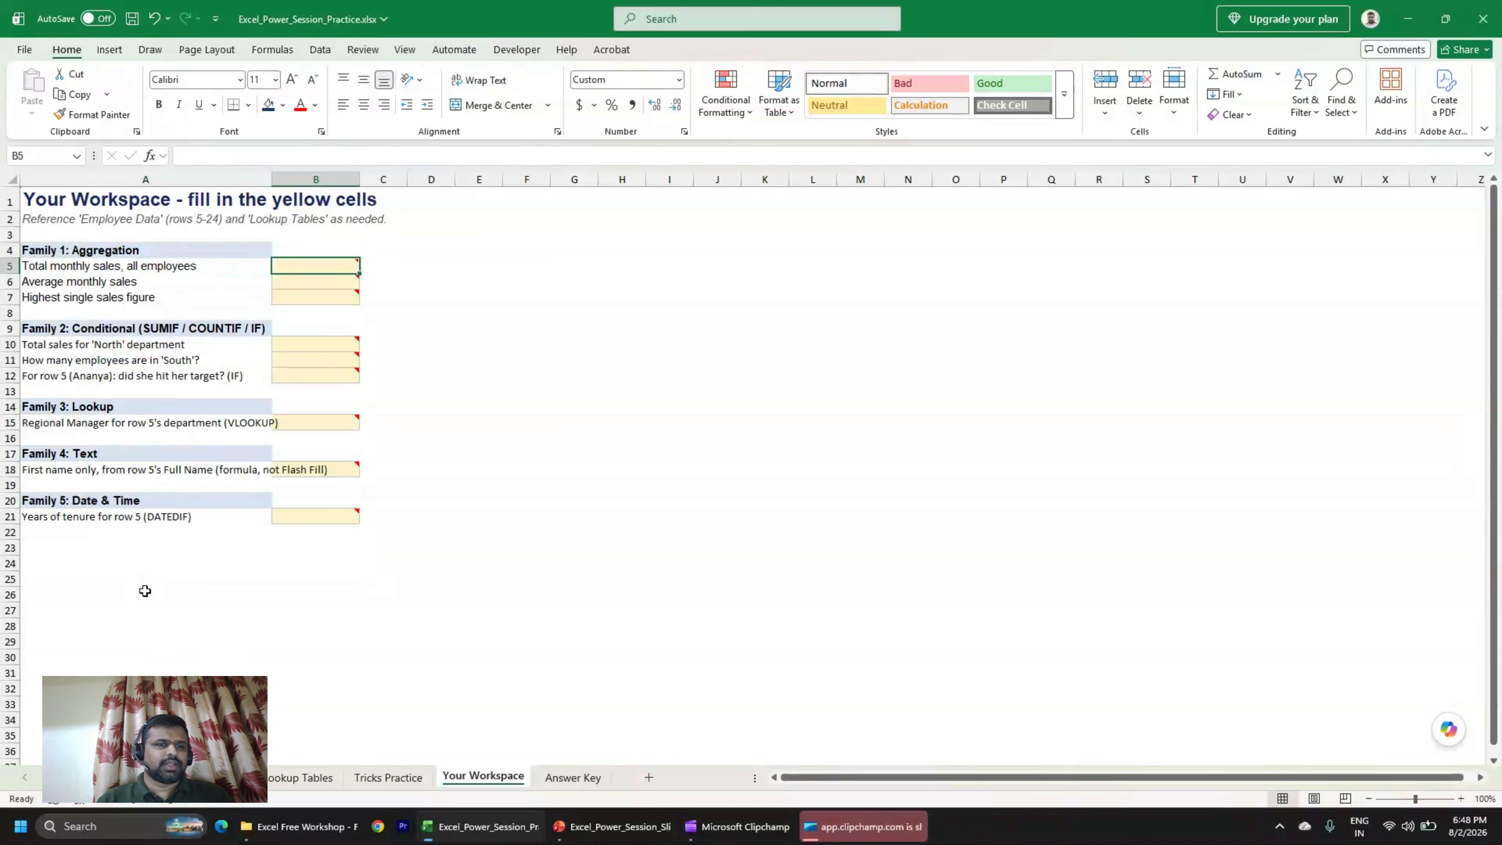
# Go through the yellow Family 1 answer cells B5:B7 and read the hint attached to B5.
pyautogui.press('Down')
pyautogui.press('Down')
pyautogui.press('Up')
pyautogui.press('Up')
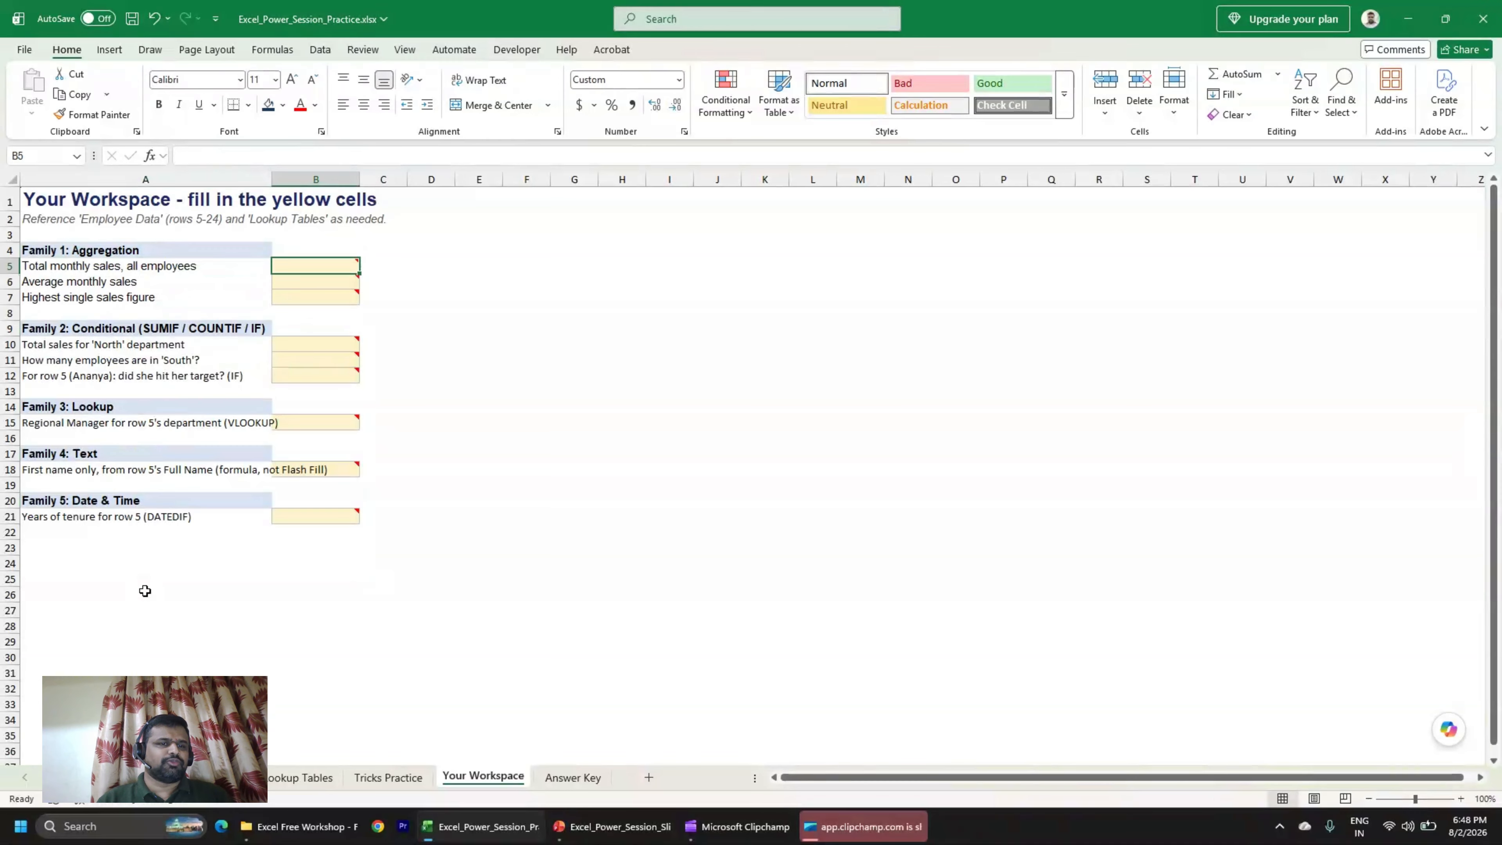
pyautogui.press('Down')
pyautogui.press('Up')
pyautogui.press('Down')
pyautogui.press('Down')
pyautogui.press('Up')
pyautogui.press('Up')
pyautogui.press('Left')
pyautogui.press('Right')
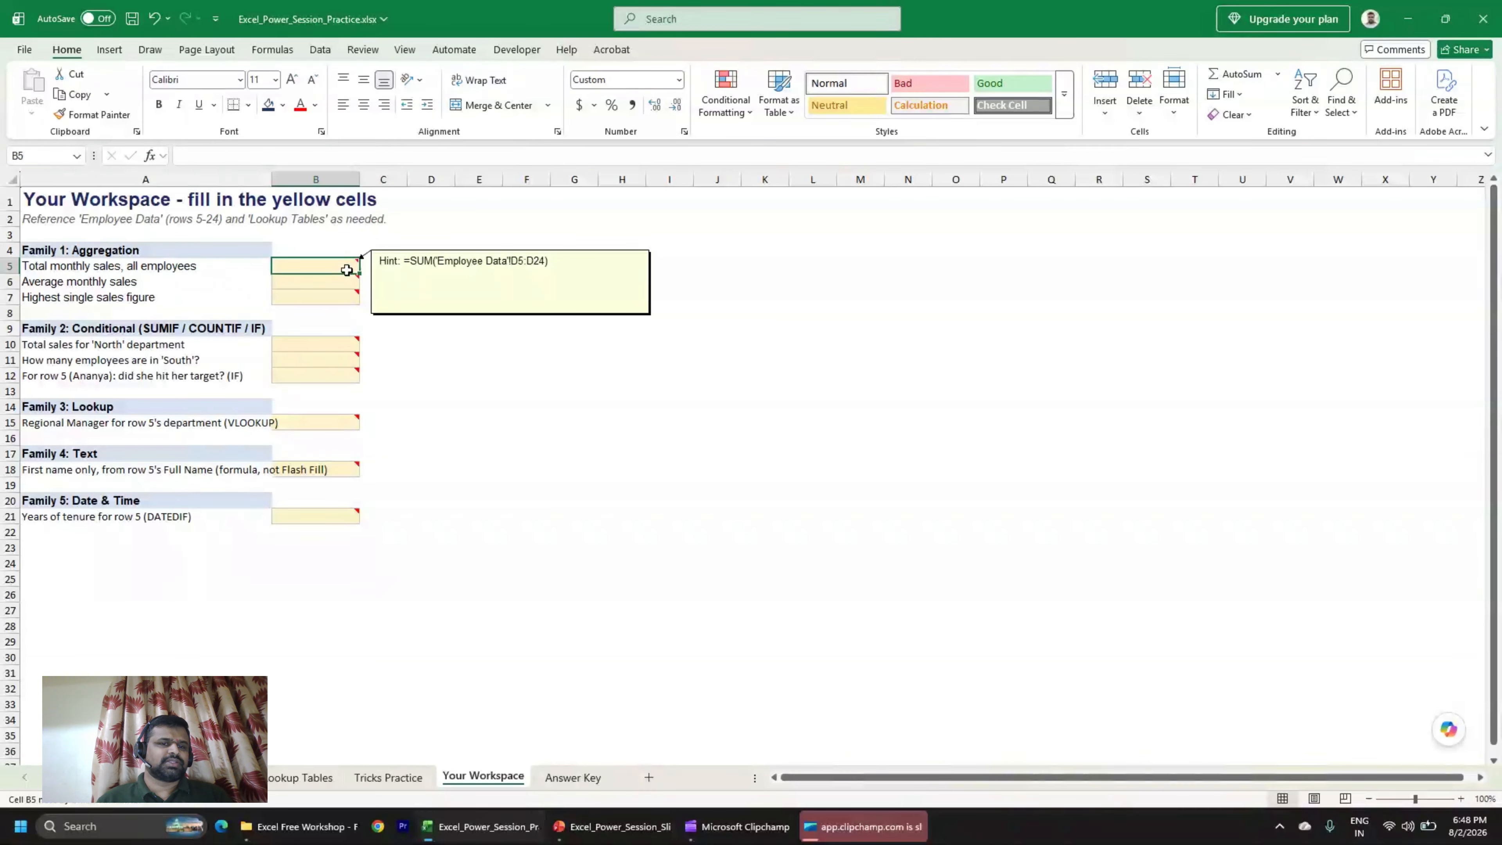
pyautogui.moveTo(344, 278)
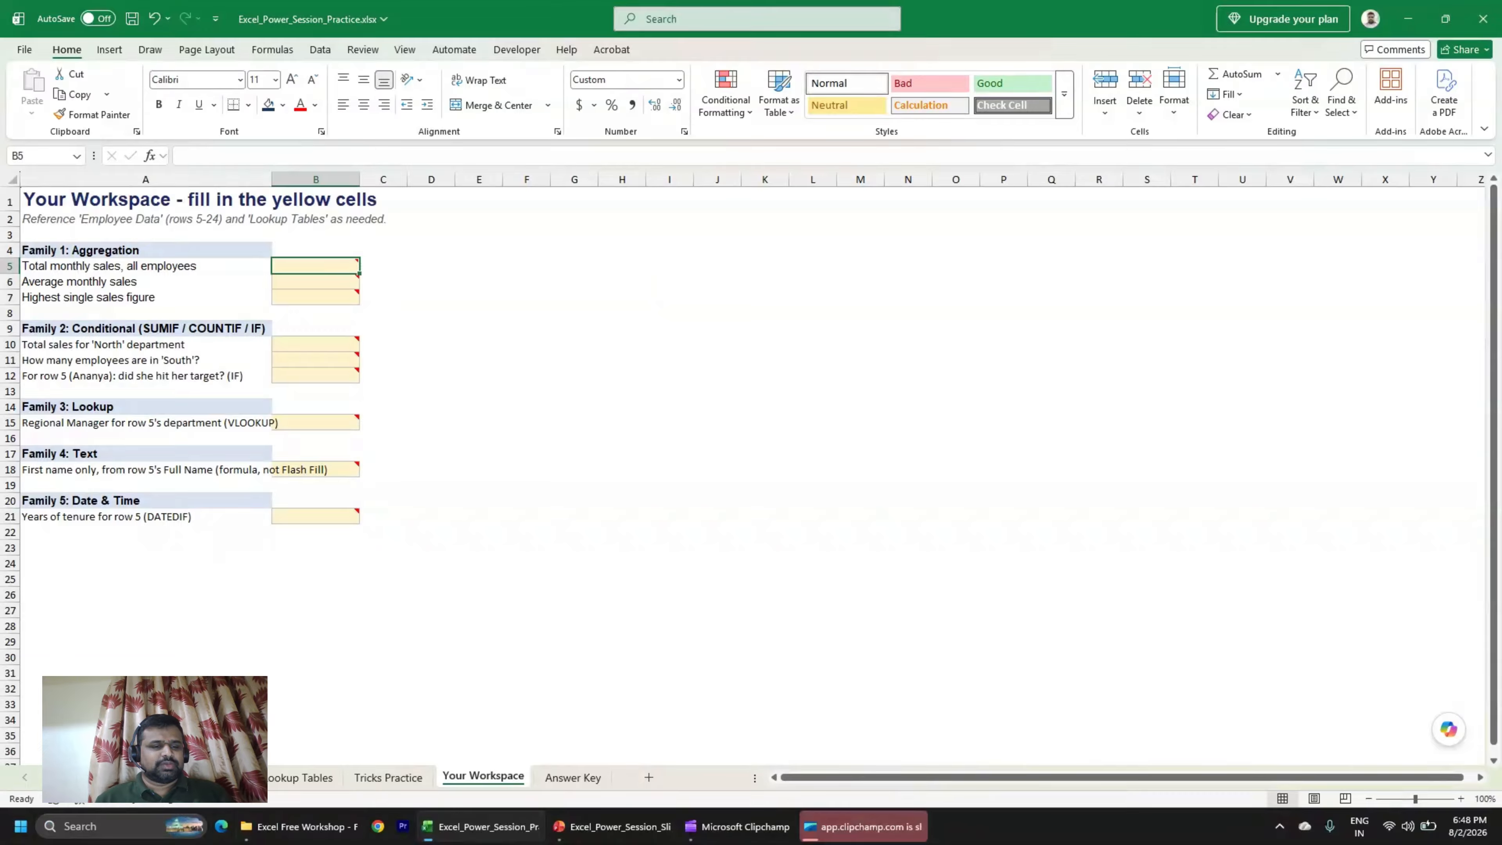
# Return to the workbook's Free Excel Workshop intro sheet and switch to PowerPoint to show slide 5, Learn Any Formula Yourself.
pyautogui.click(117, 778)
pyautogui.click(225, 537)
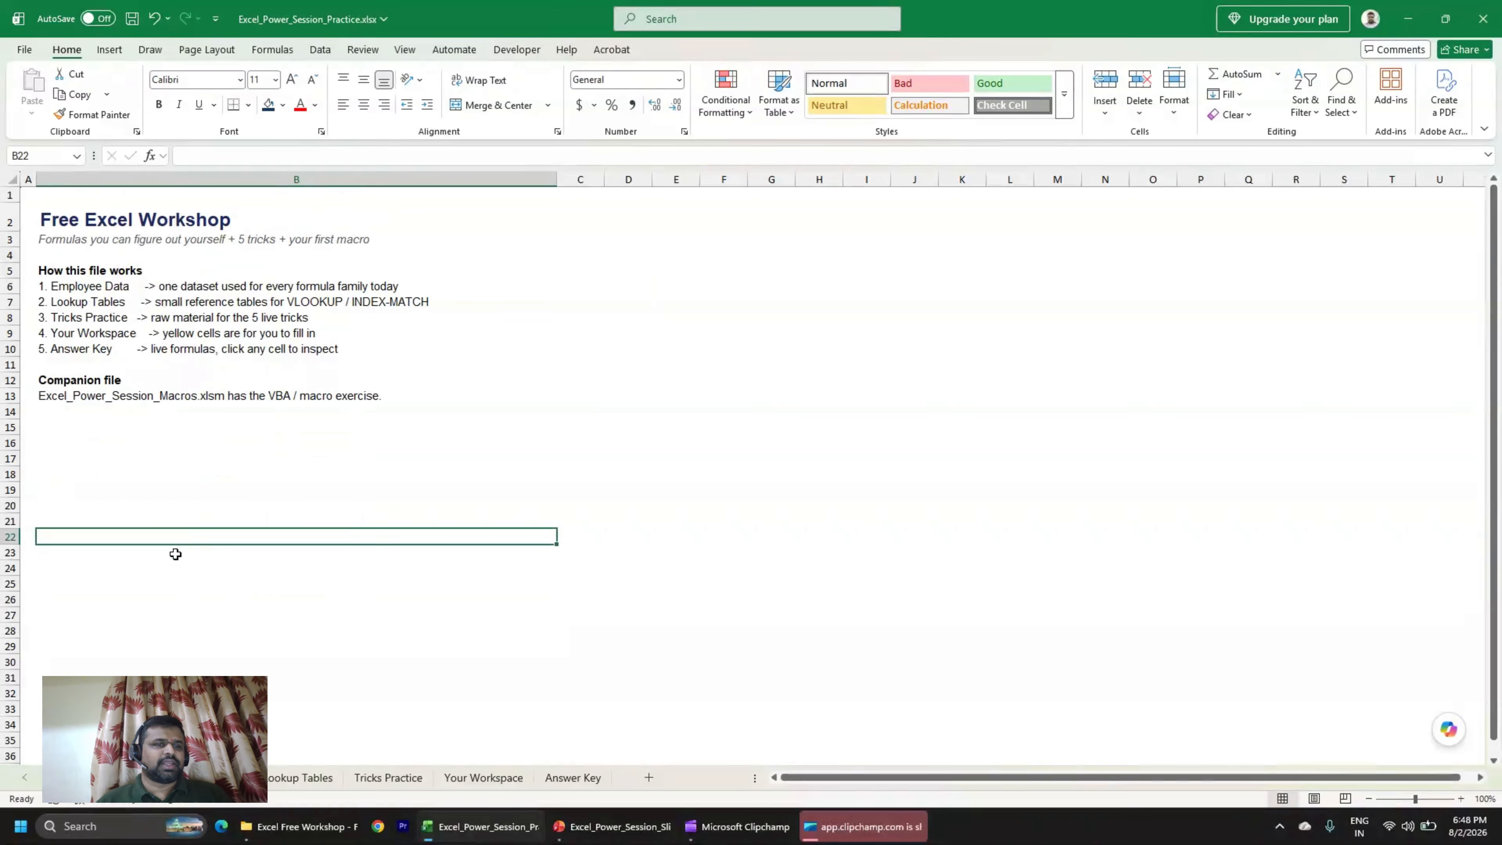
pyautogui.click(612, 826)
pyautogui.click(112, 660)
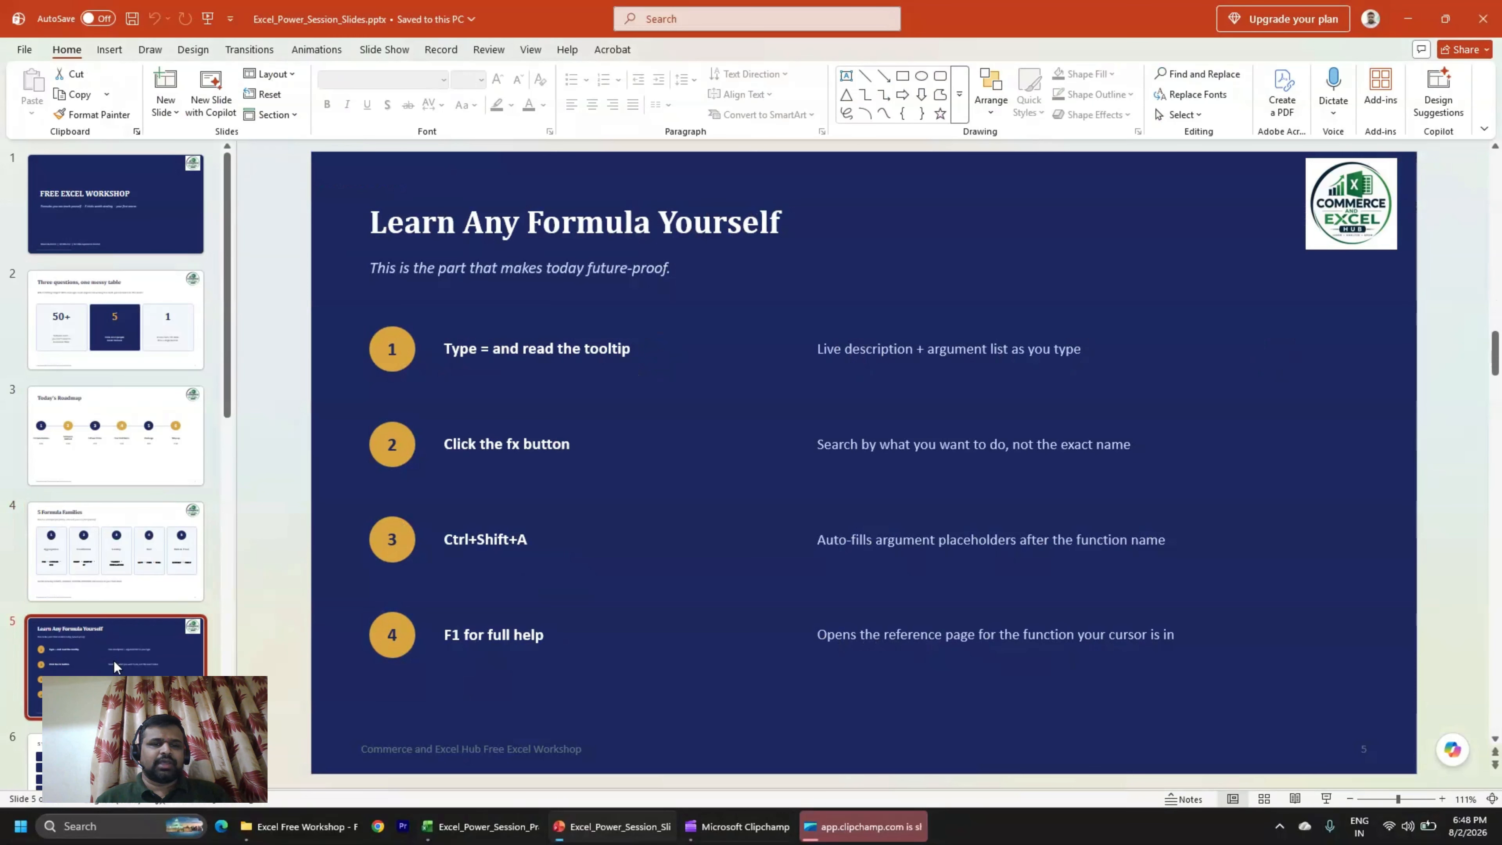
pyautogui.scroll(-1, 192, 588)
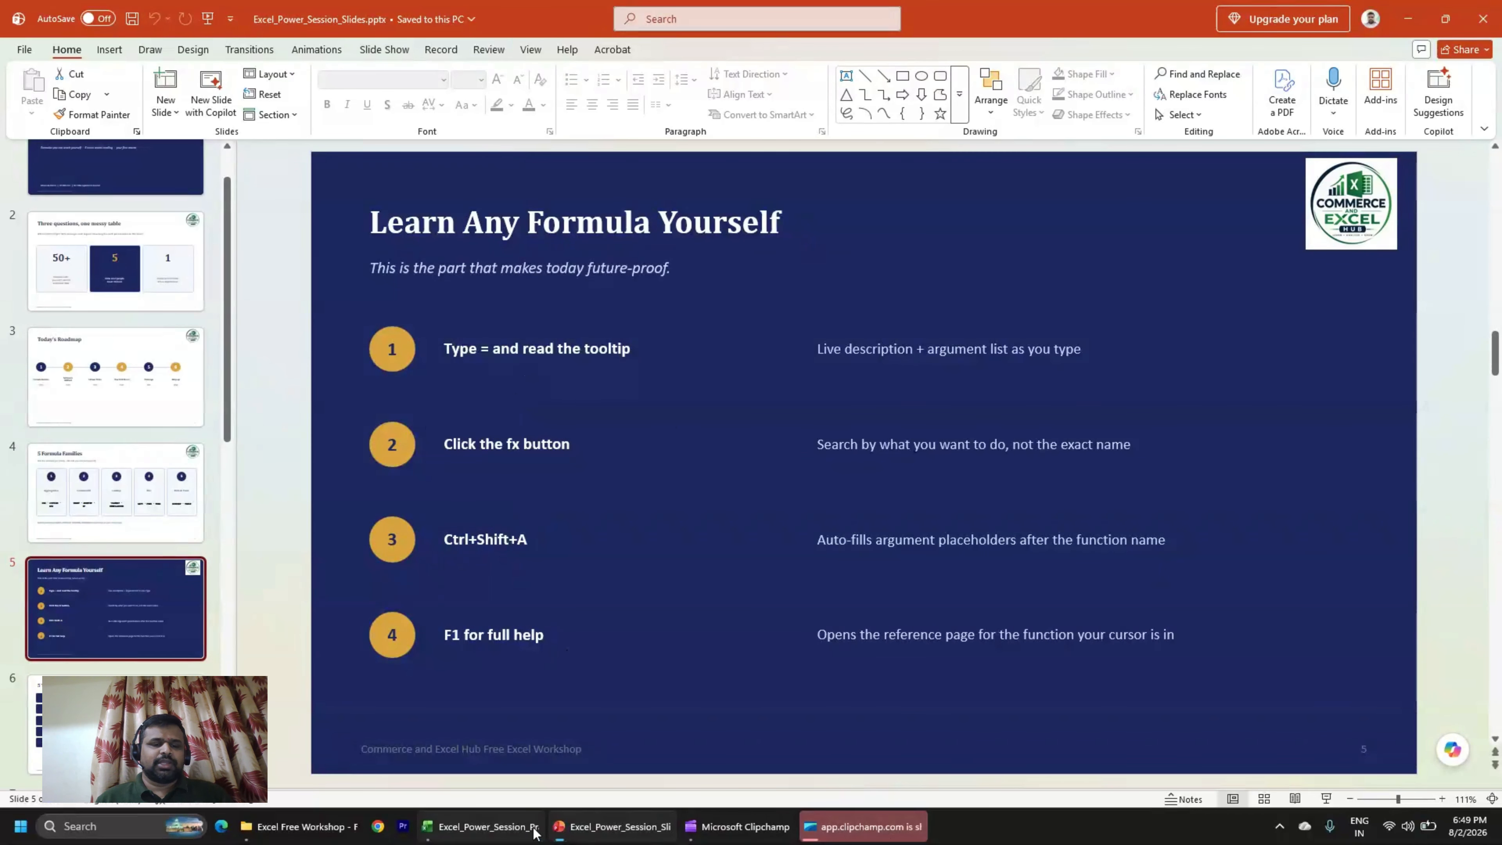
# Switch back to Excel and start a VLOOKUP formula in cell D9 of the intro sheet, choosing the function from the suggestions.
pyautogui.click(483, 828)
pyautogui.click(625, 333)
pyautogui.write('=vl')
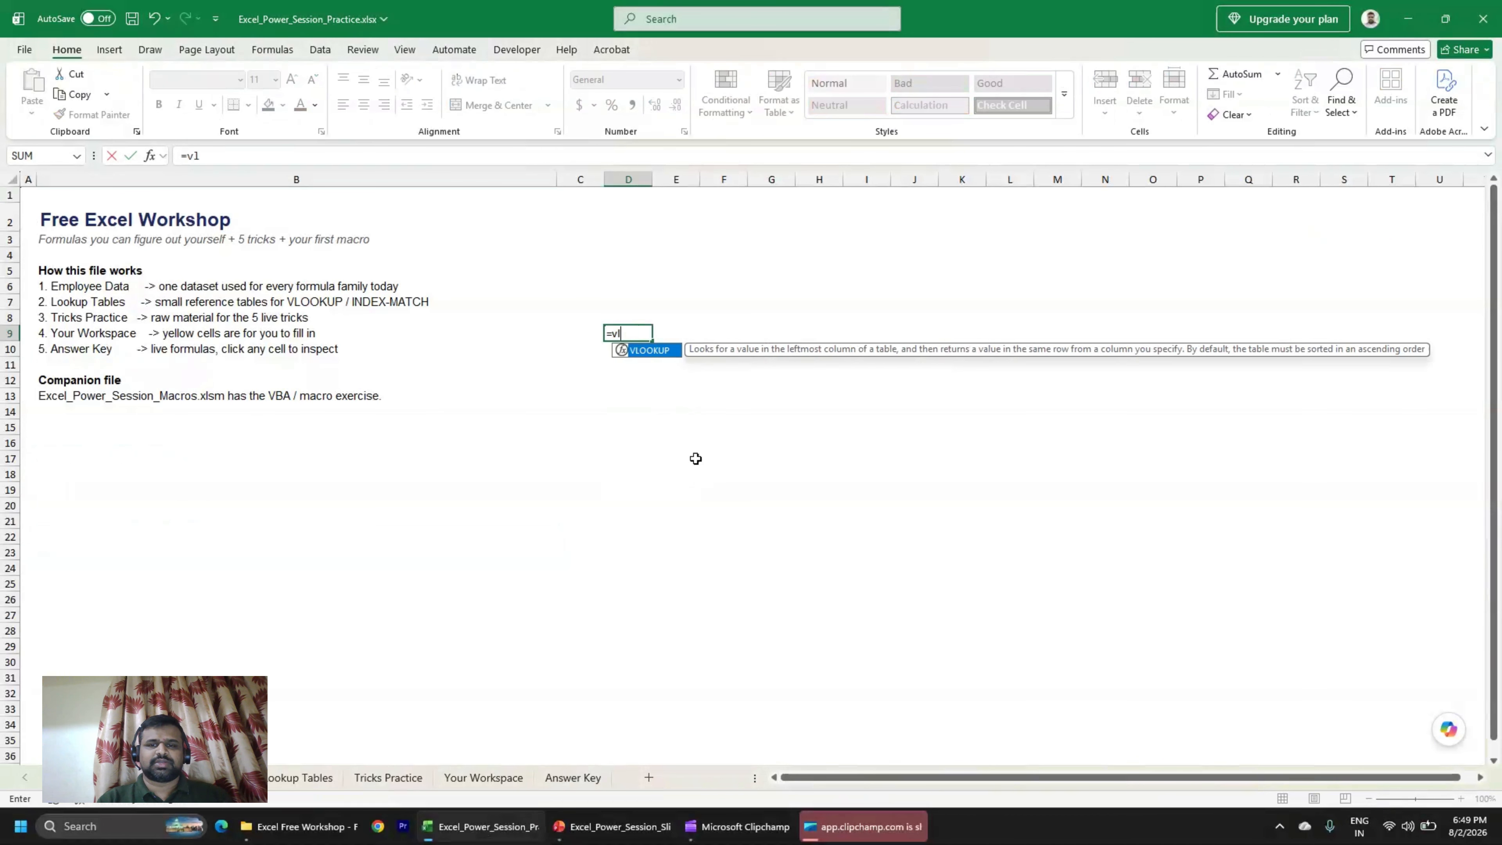
pyautogui.hotkey('alt', 'Tab')
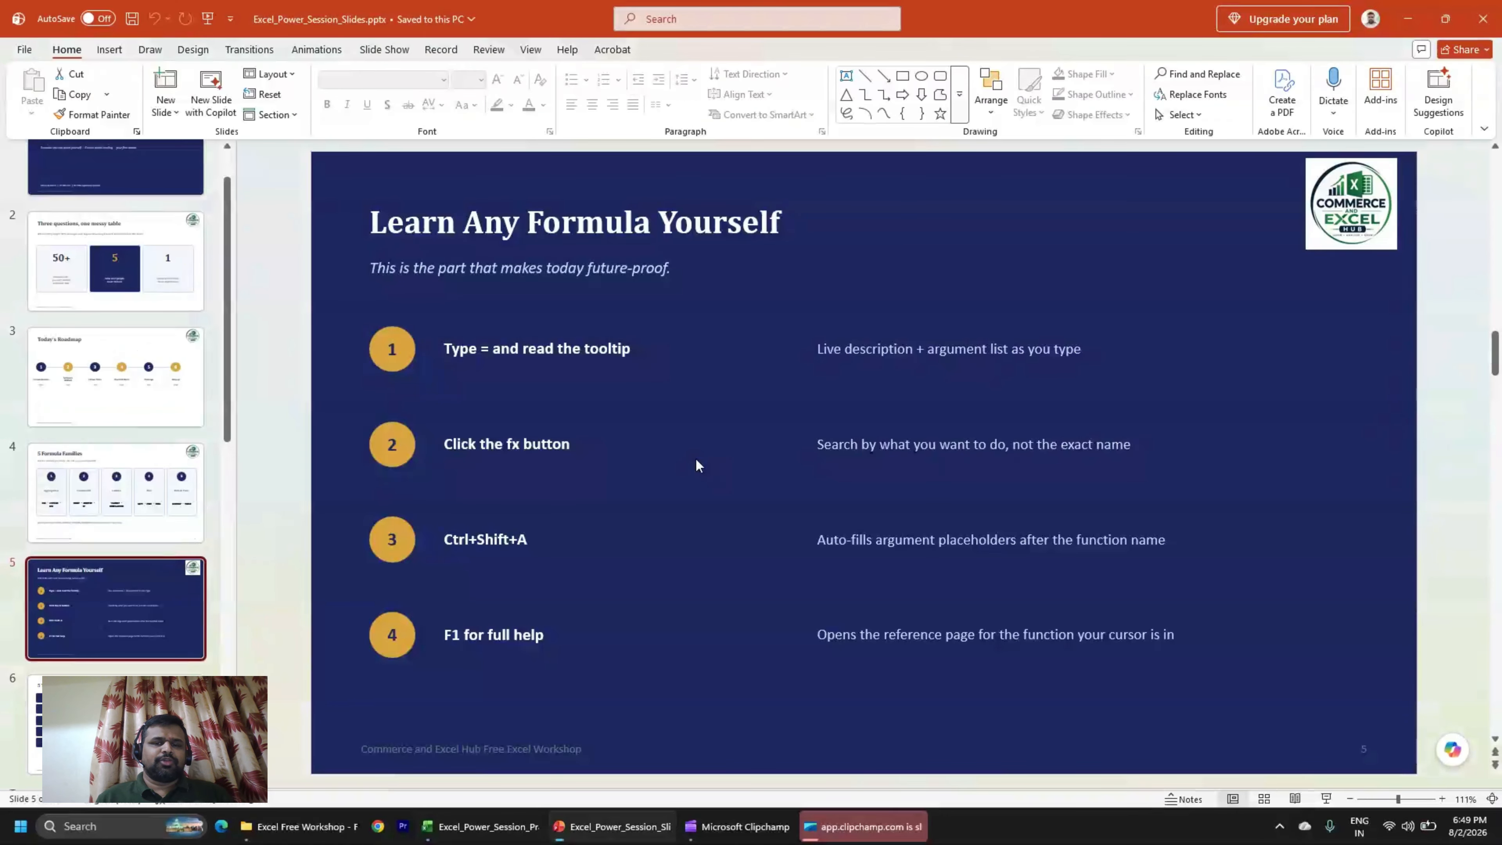
pyautogui.hotkey('alt', 'Tab')
pyautogui.press('BackSpace')
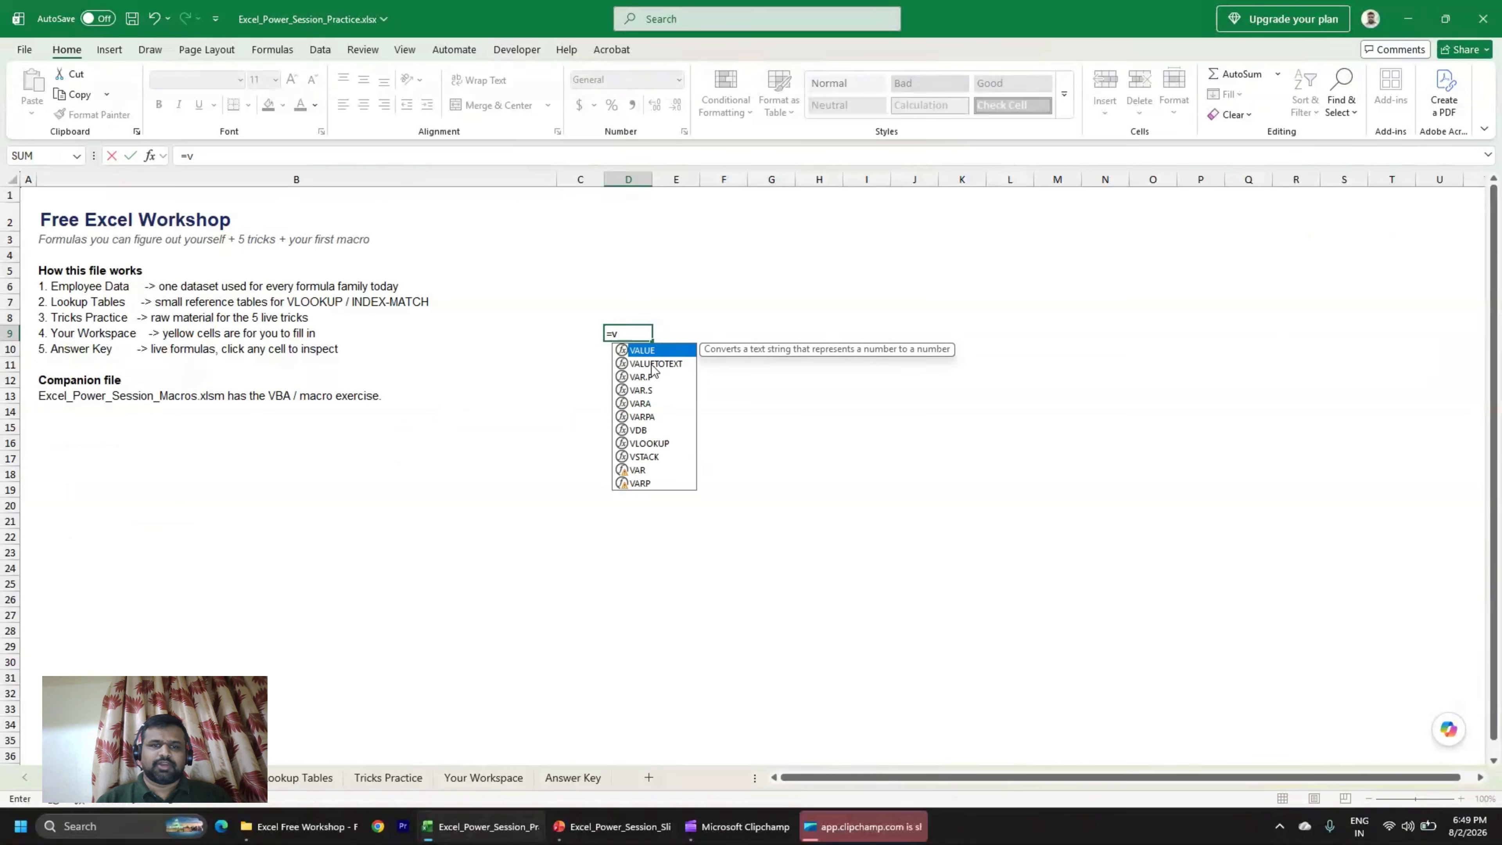
pyautogui.doubleClick(639, 443)
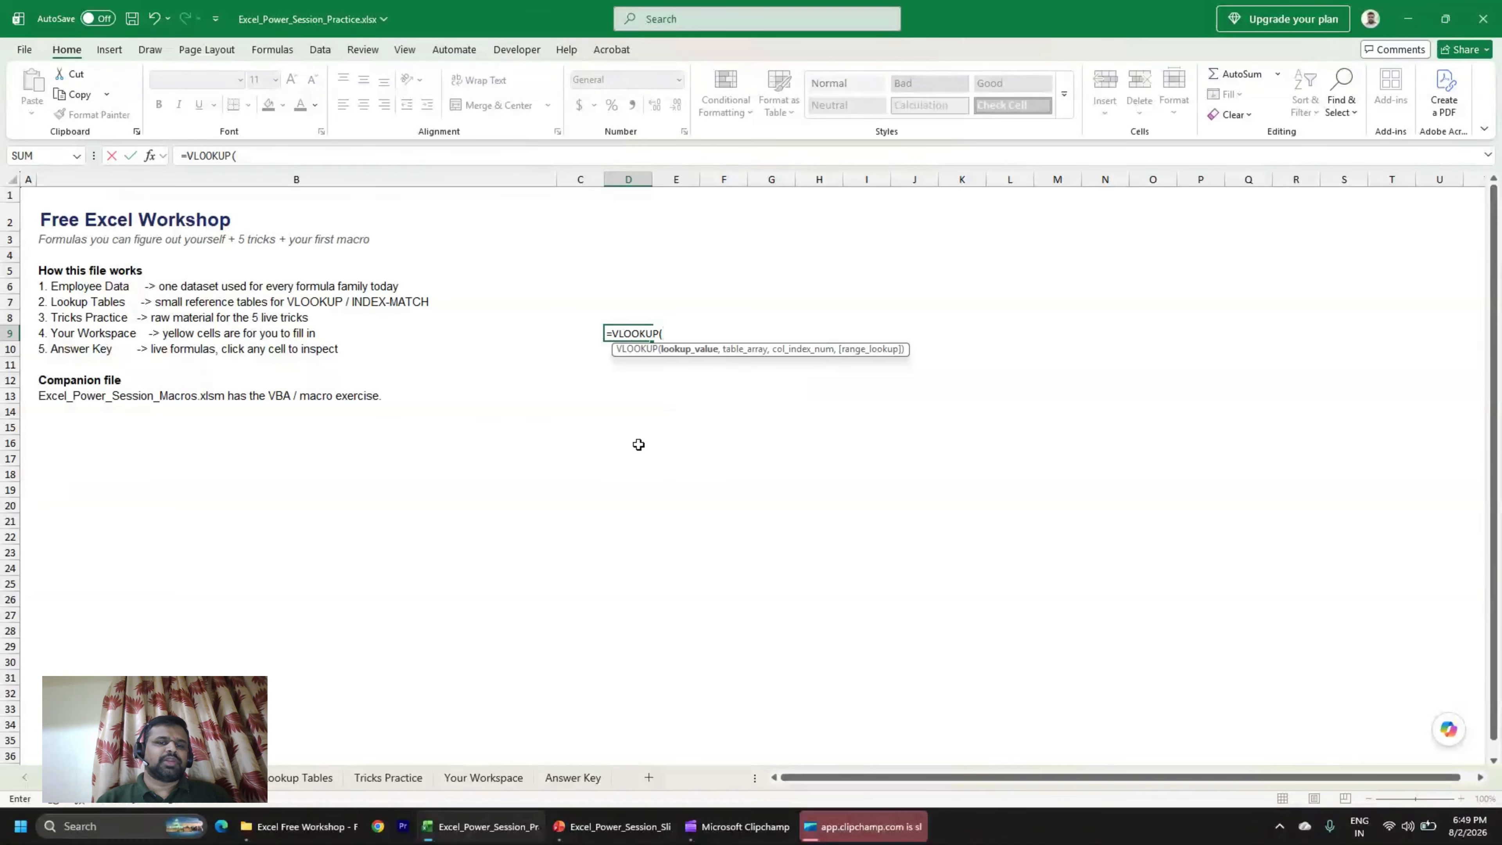
# Switch to PowerPoint and advance past the 5 Tricks slide to slide 7, What Is a Macro?
pyautogui.hotkey('alt', 'Tab')
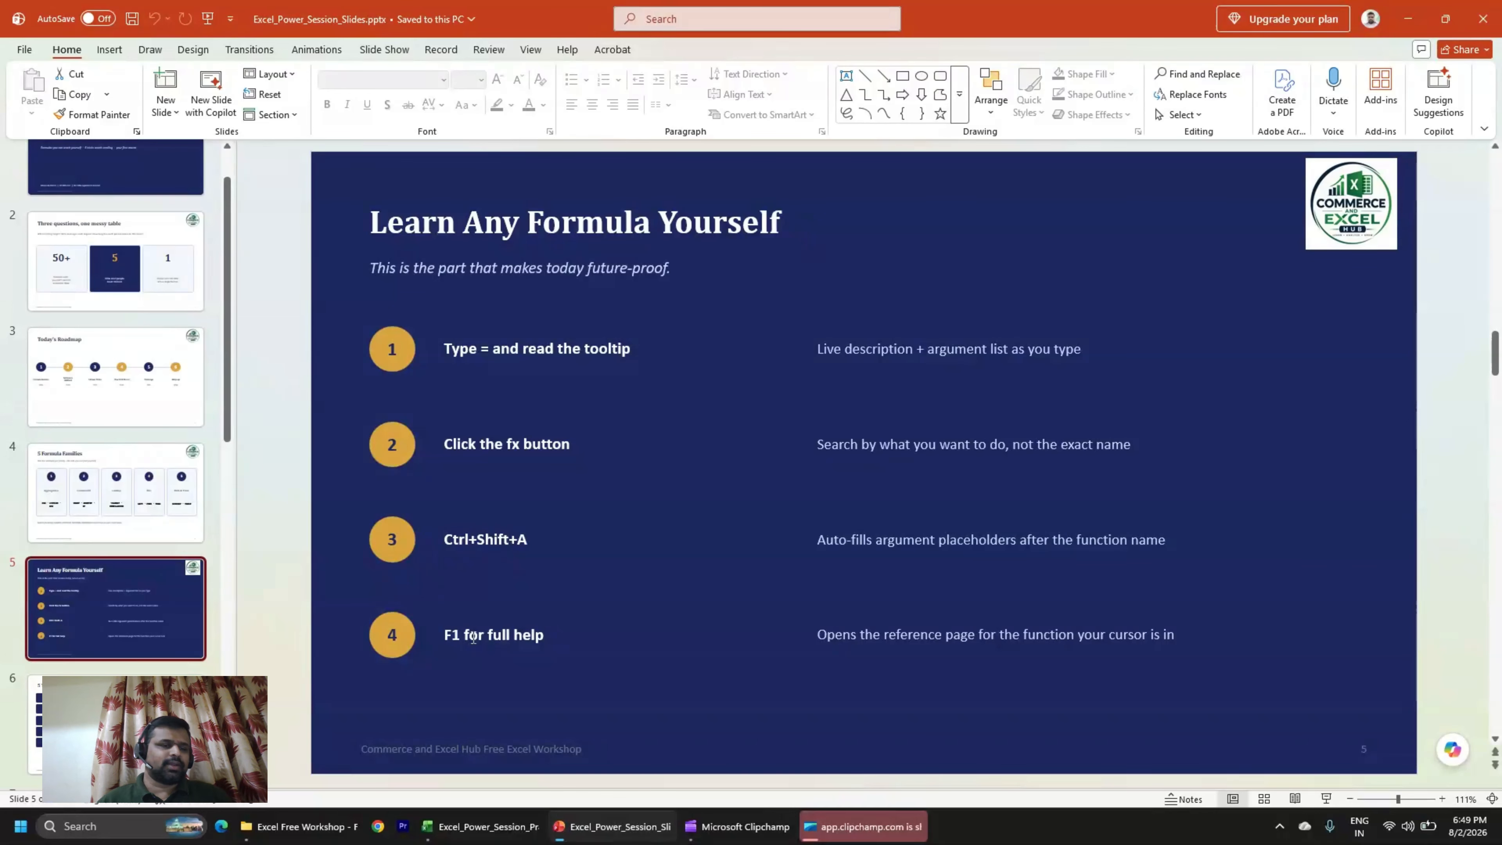
pyautogui.press('pagedown')
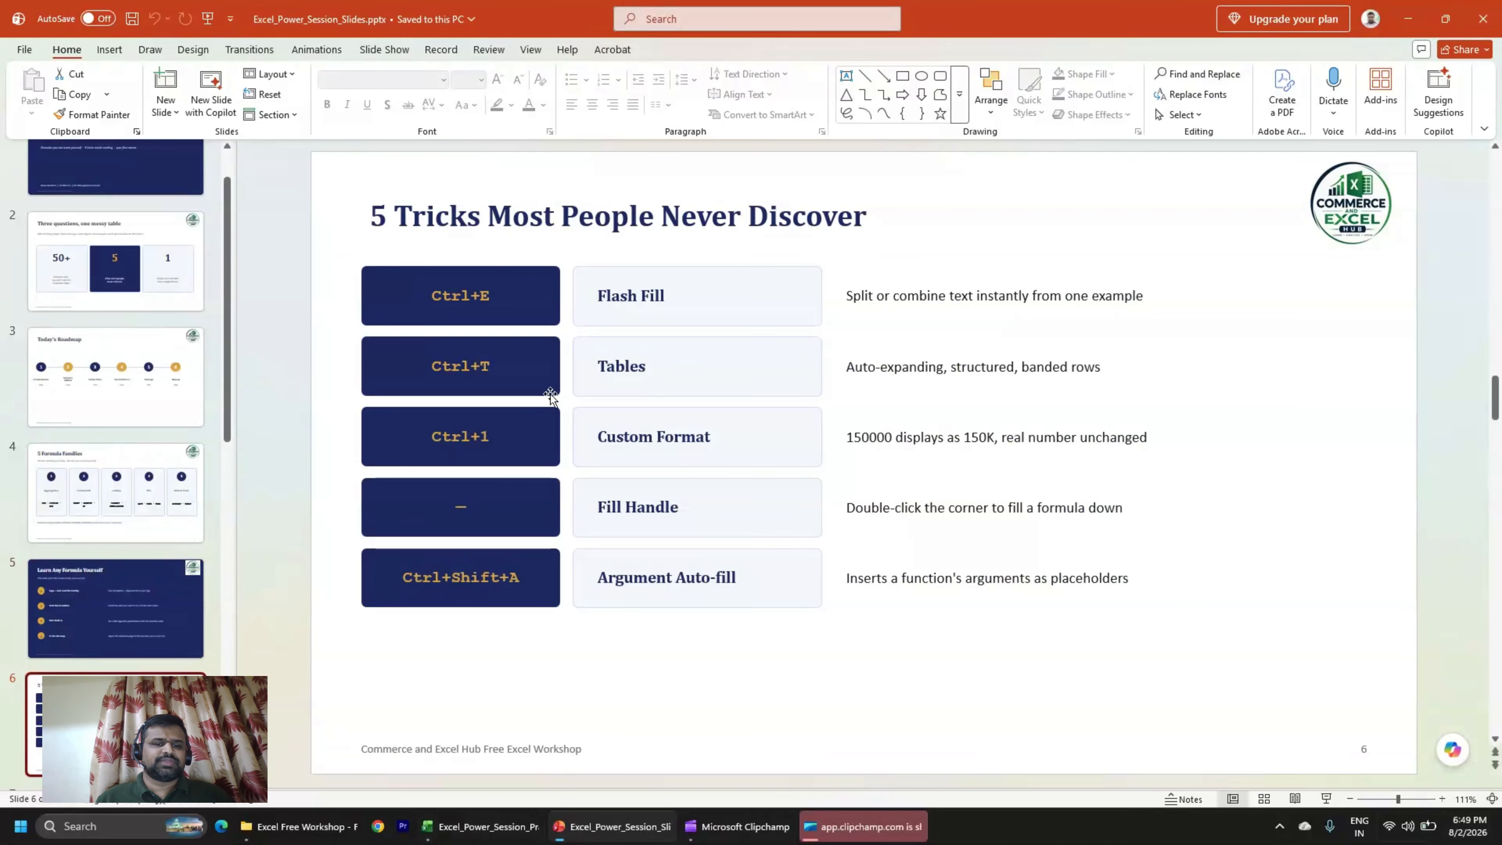
pyautogui.press('pagedown')
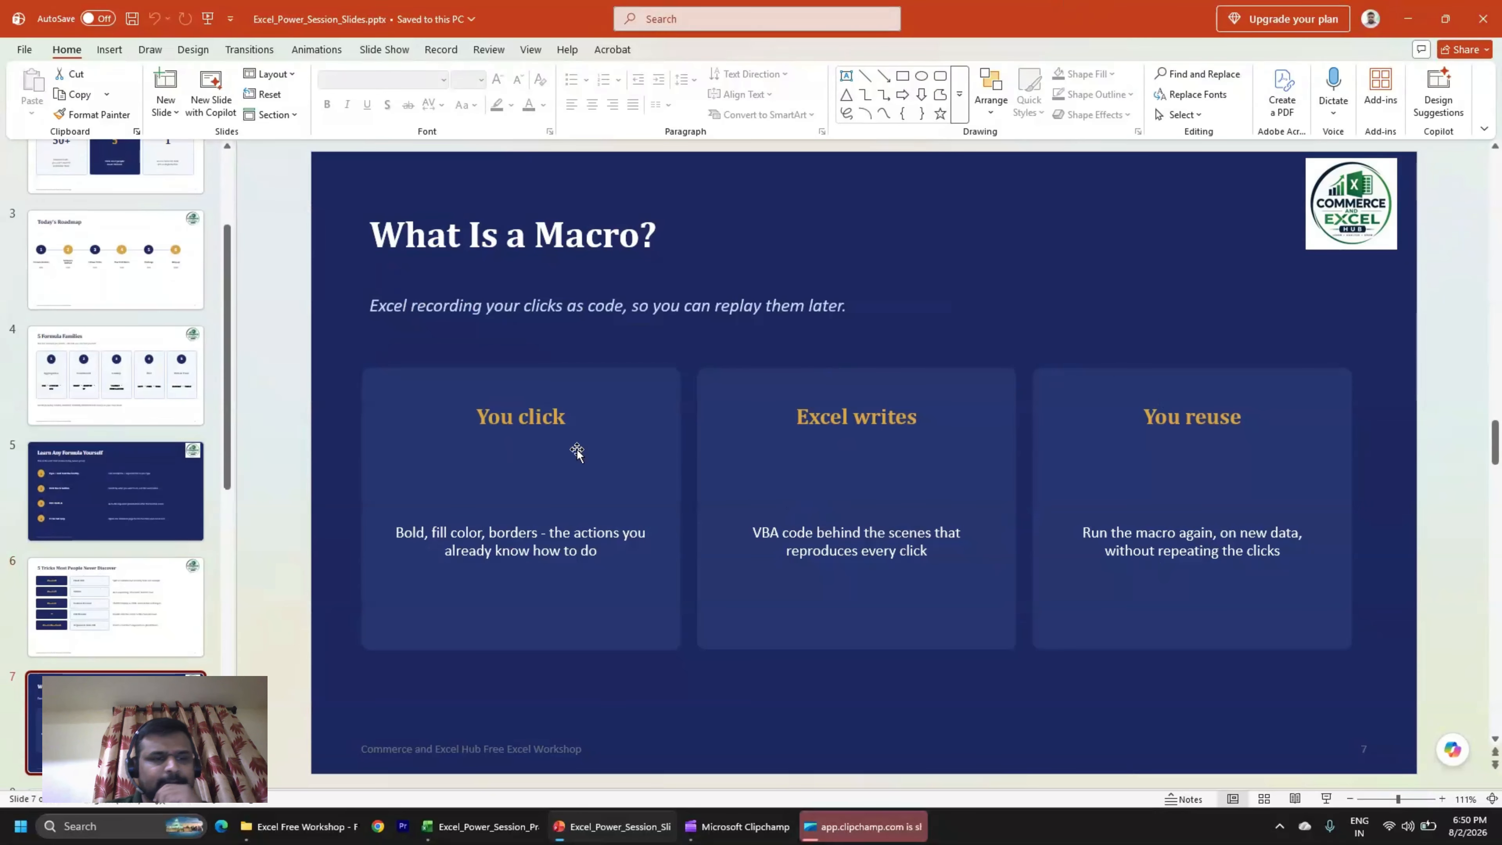
# Open Excel_Power_Session_Macro_Practice.xlsx from the Excel Free Workshop folder in File Explorer.
pyautogui.click(268, 839)
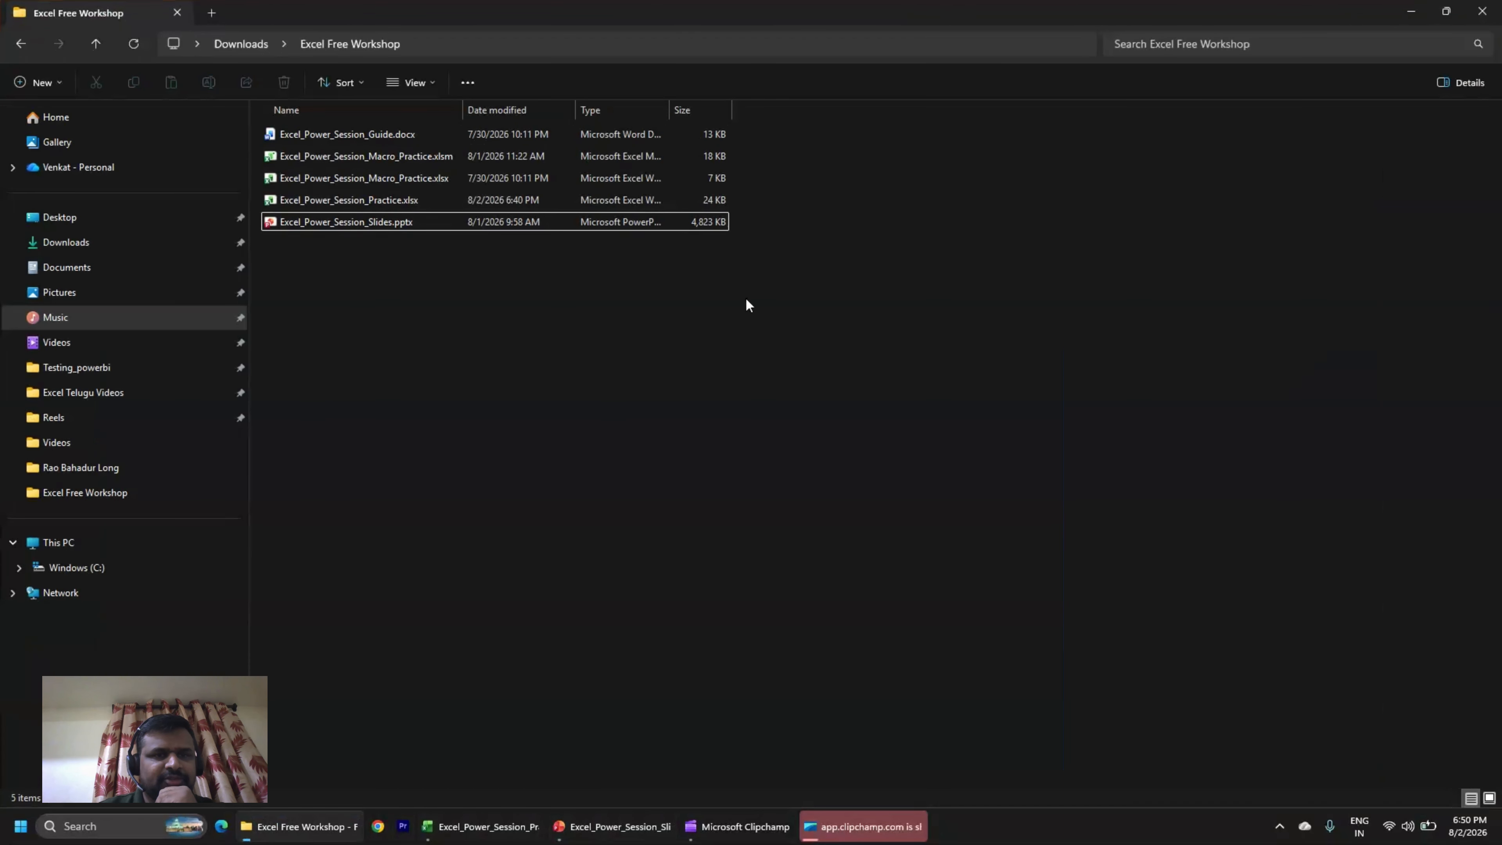
pyautogui.doubleClick(399, 176)
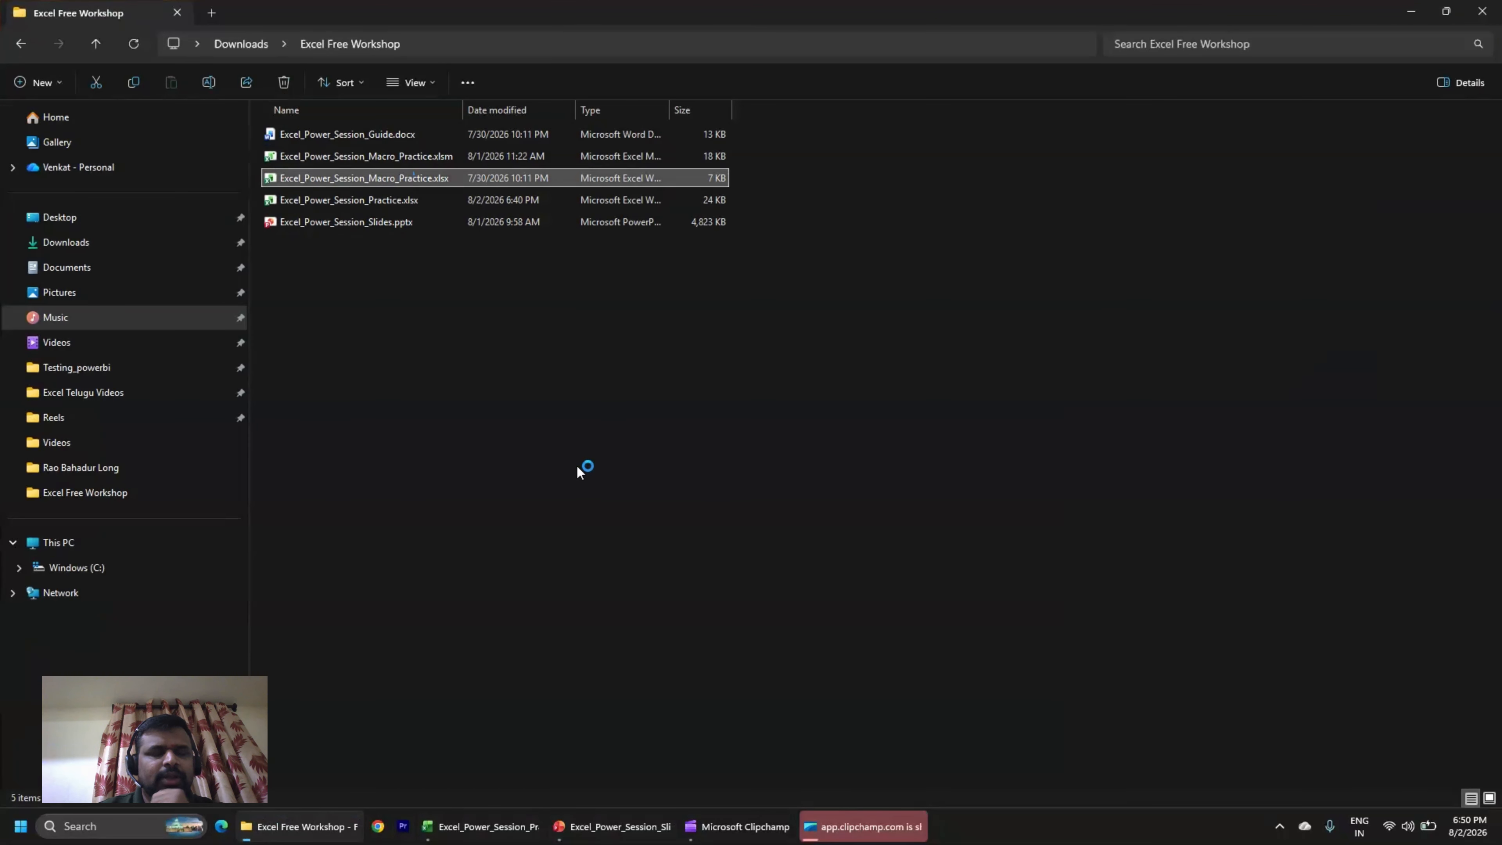
# Close the Excel_Power_Session_Practice.xlsx workbook and return to the Your First Macro instructions in the macro practice workbook.
pyautogui.press('Escape')
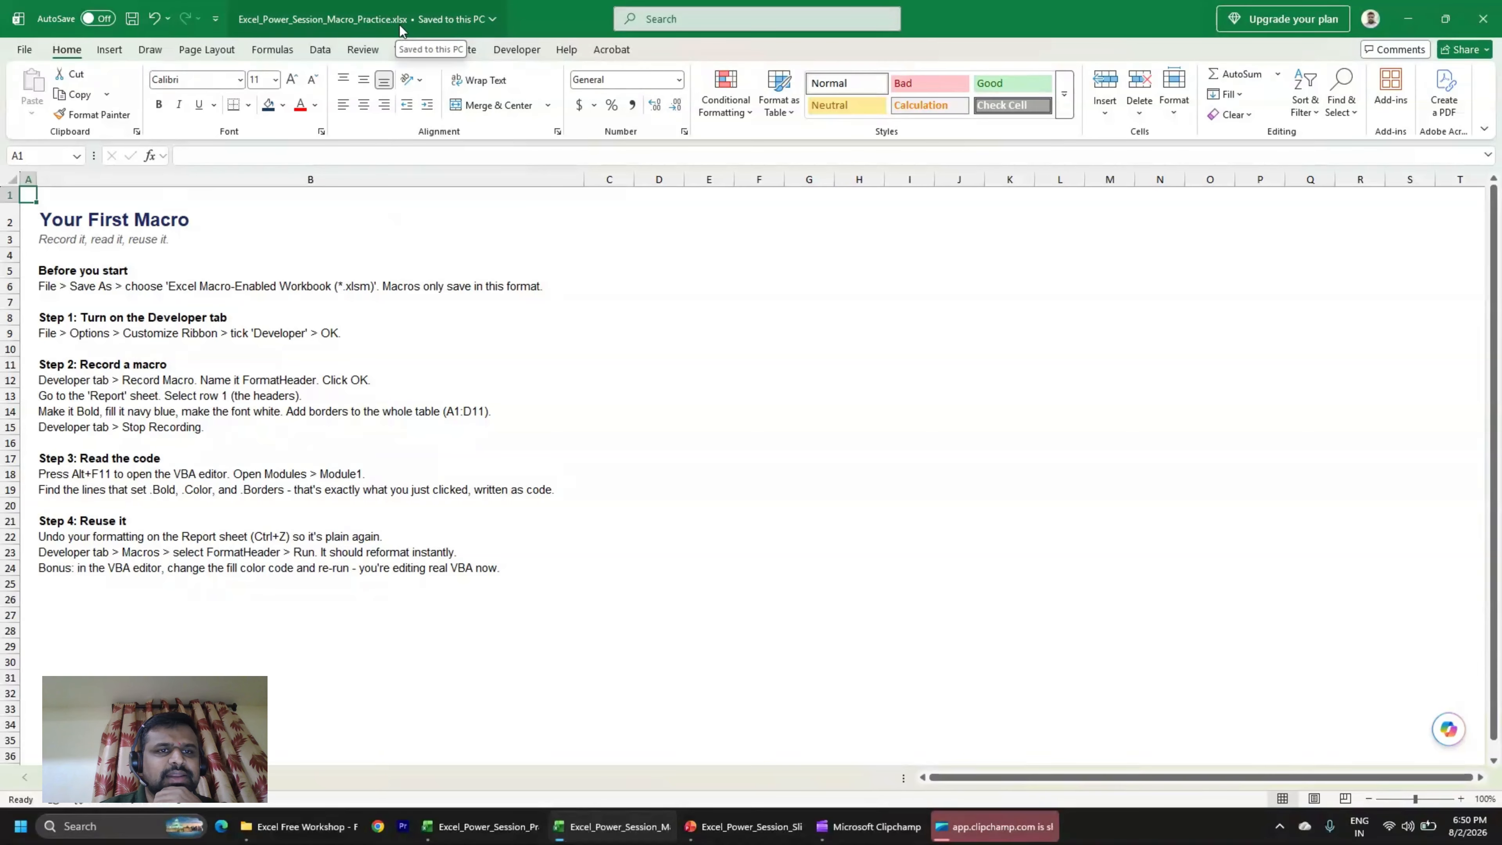
pyautogui.click(481, 826)
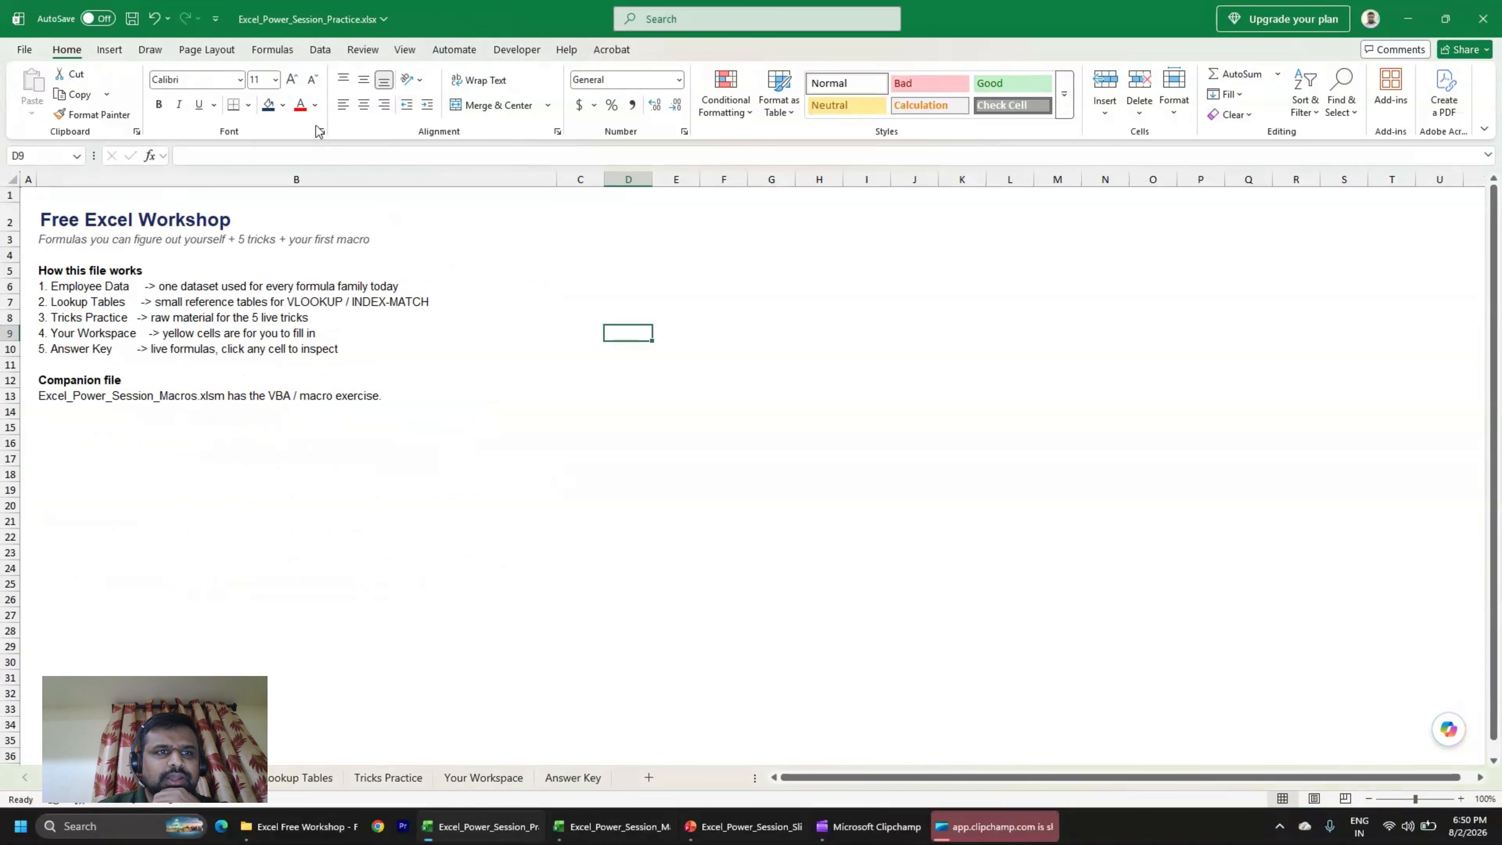
pyautogui.click(1482, 18)
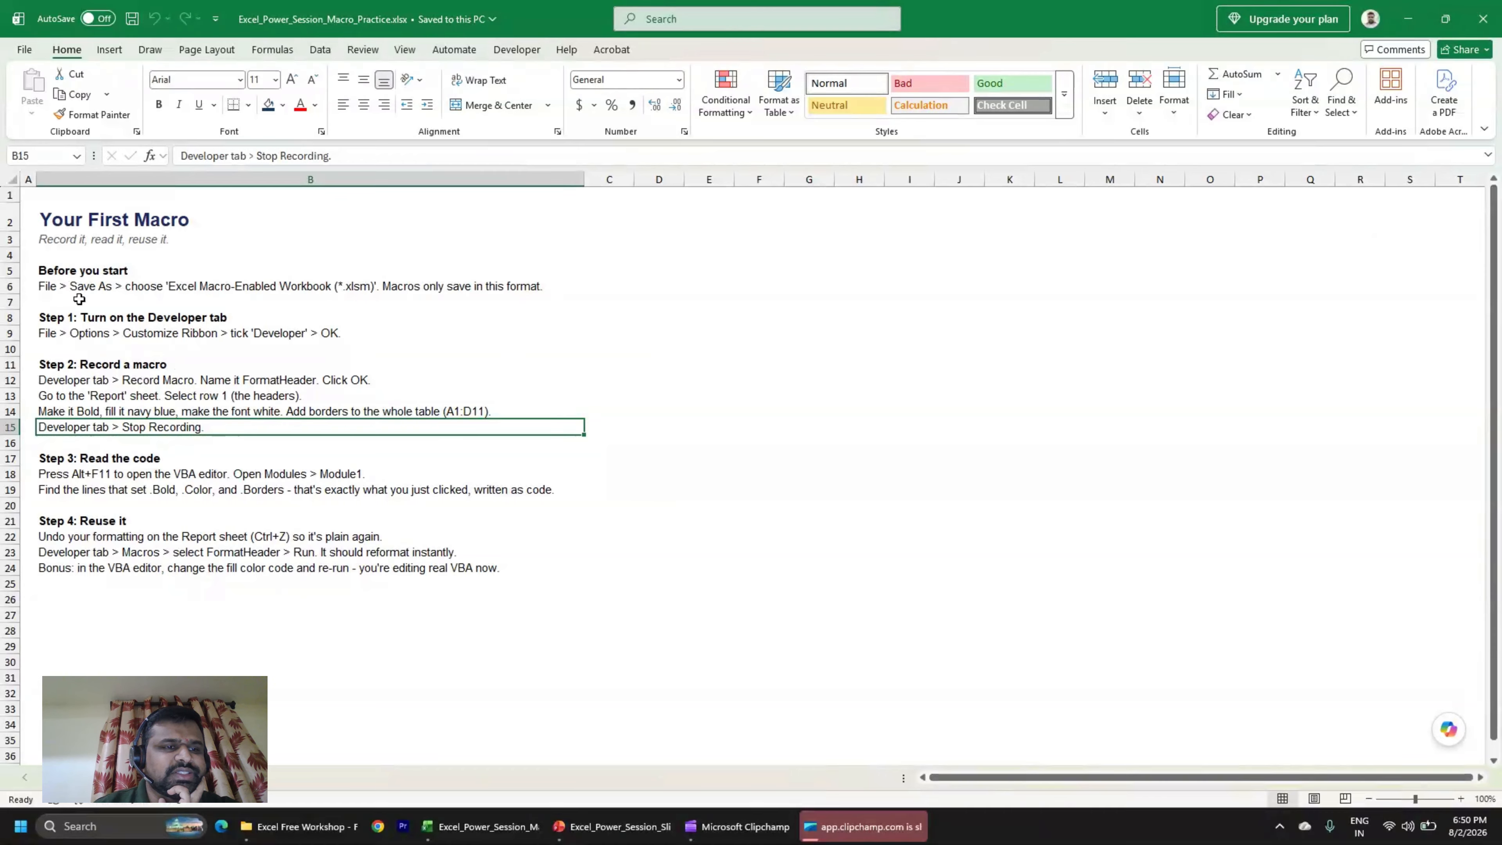
pyautogui.click(61, 299)
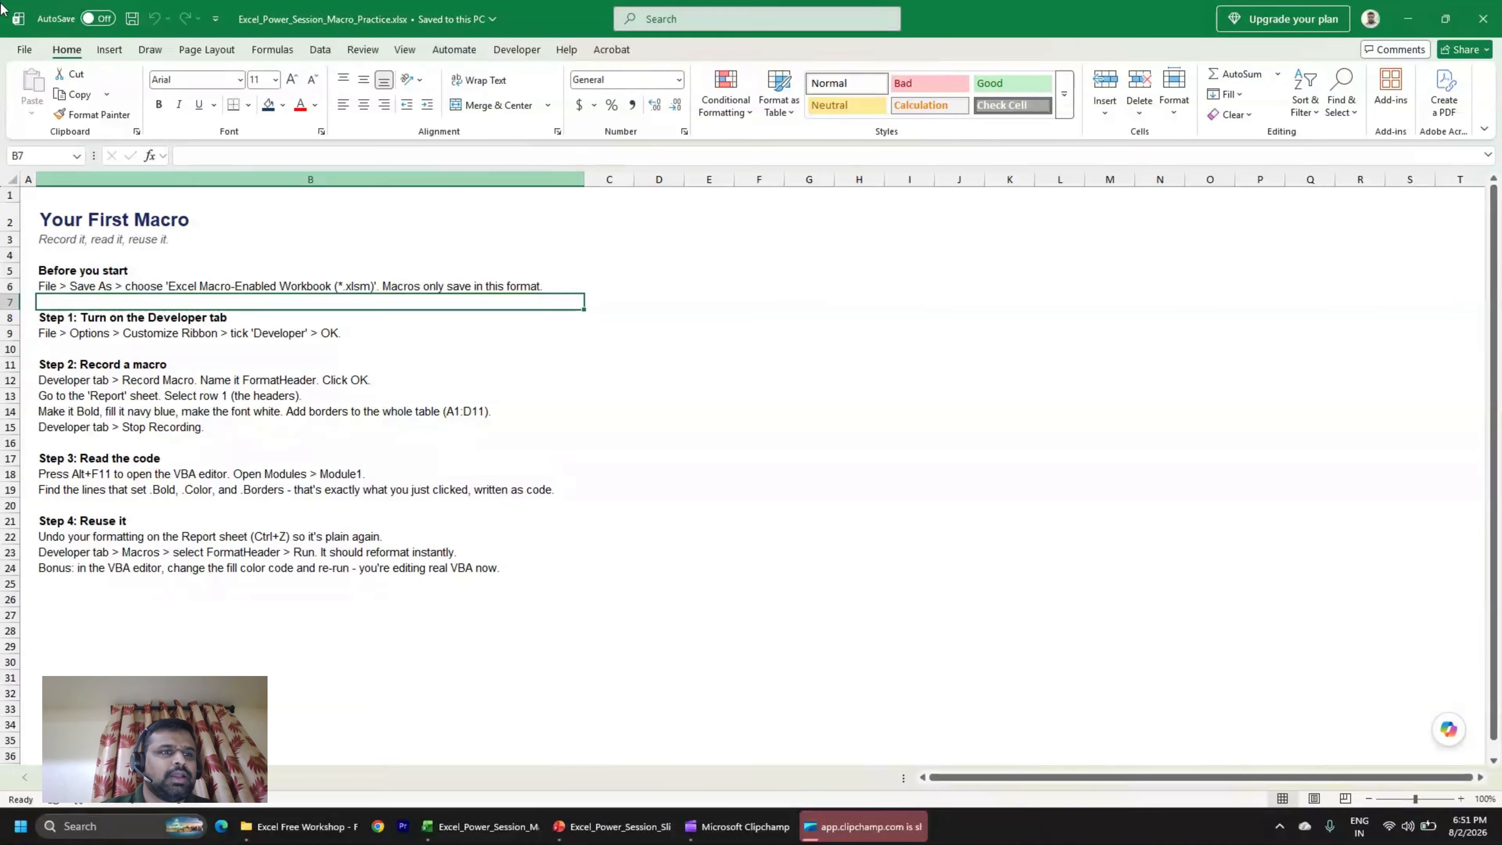
# Save the workbook as Excel_Power_Session_Macro_Practice in Excel Macro-Enabled Workbook (*.xlsm) format in Excel Free Workshop, replacing the existing file.
pyautogui.click(30, 51)
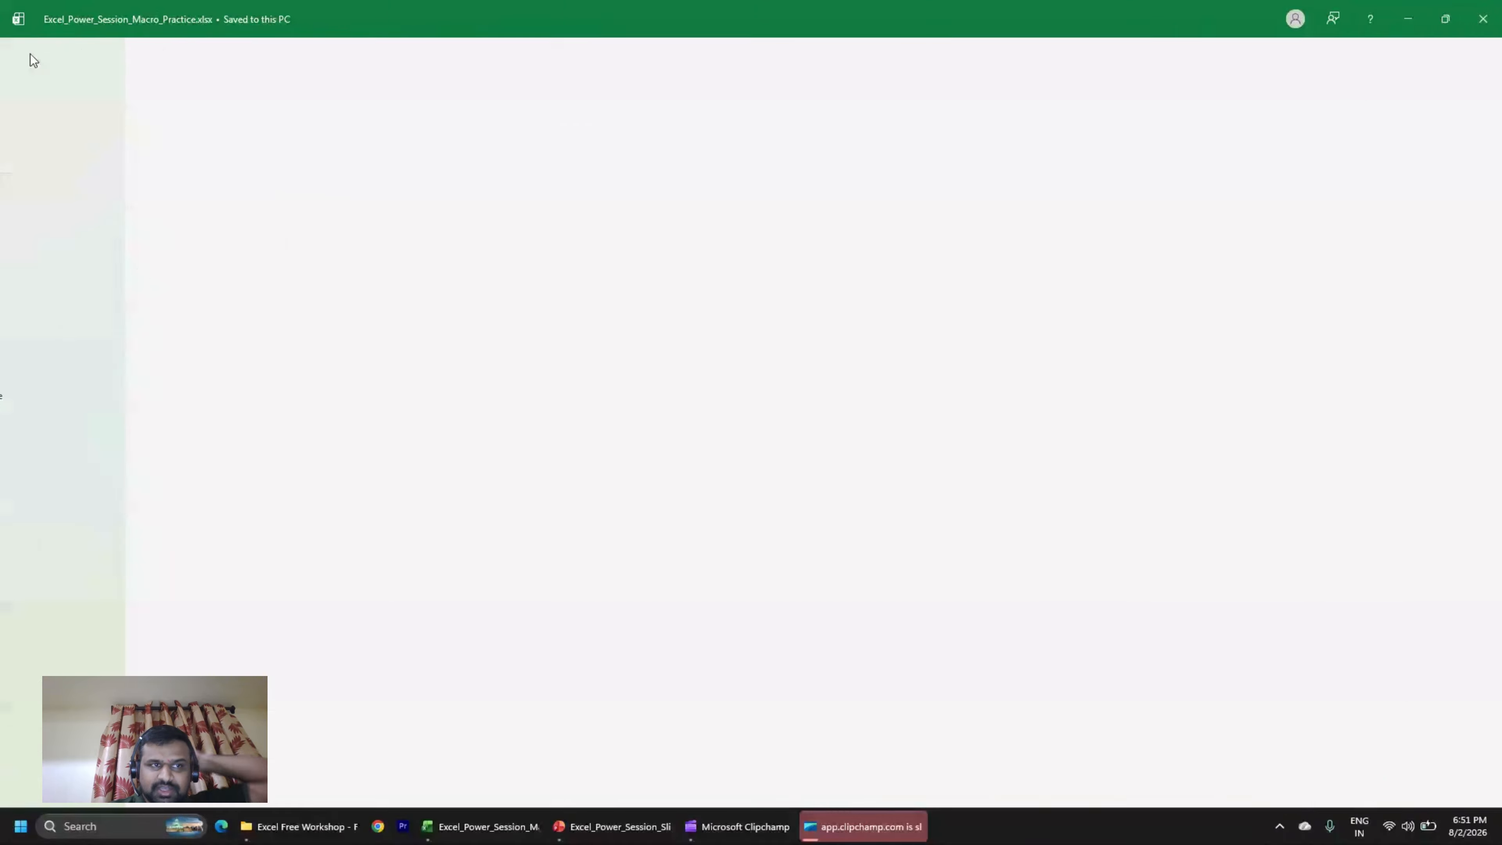
pyautogui.click(48, 261)
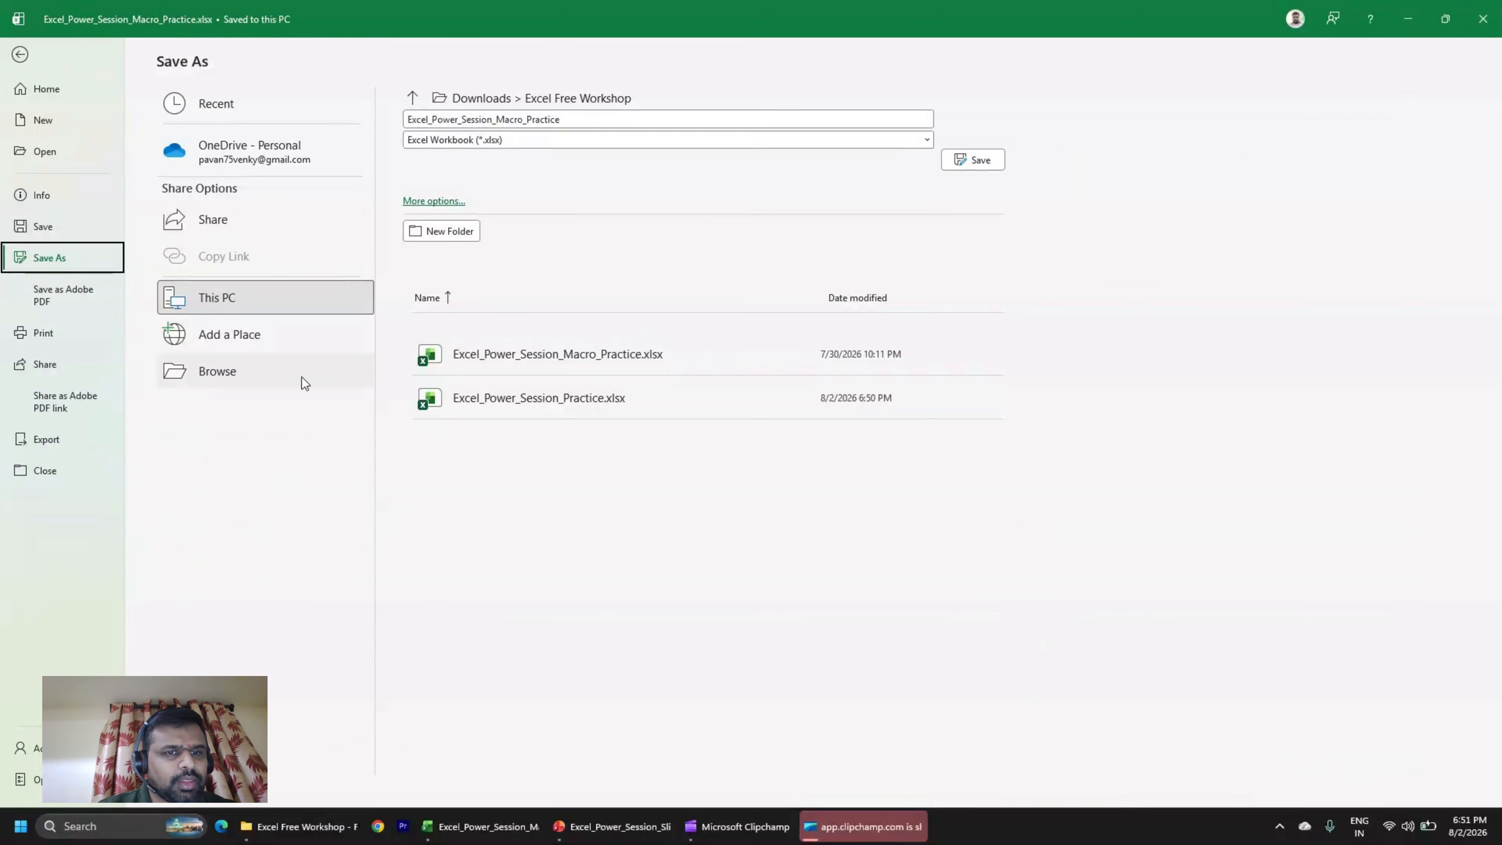
pyautogui.click(573, 122)
pyautogui.click(575, 122)
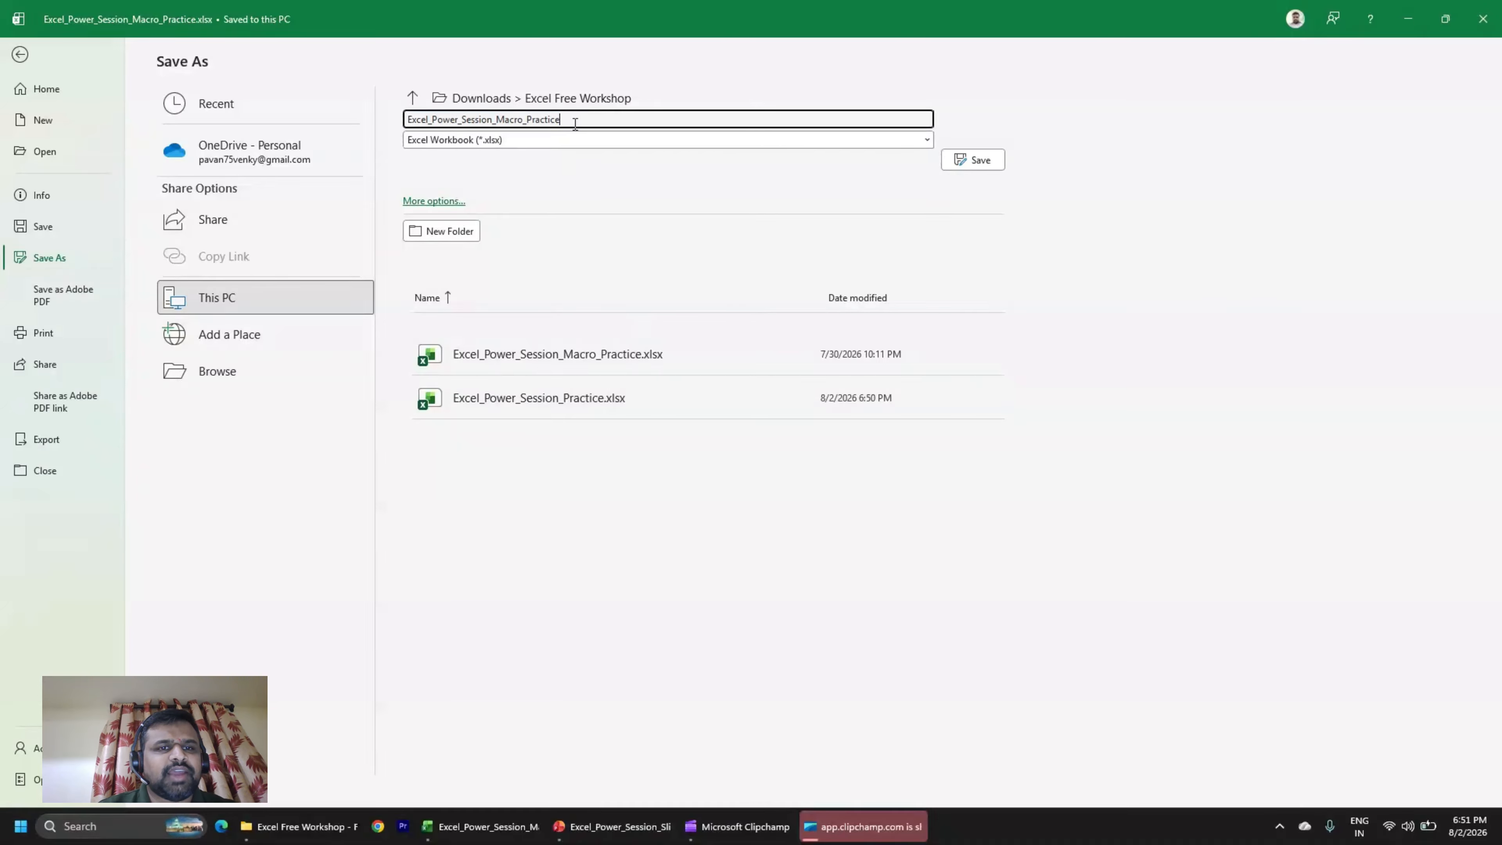
pyautogui.click(559, 140)
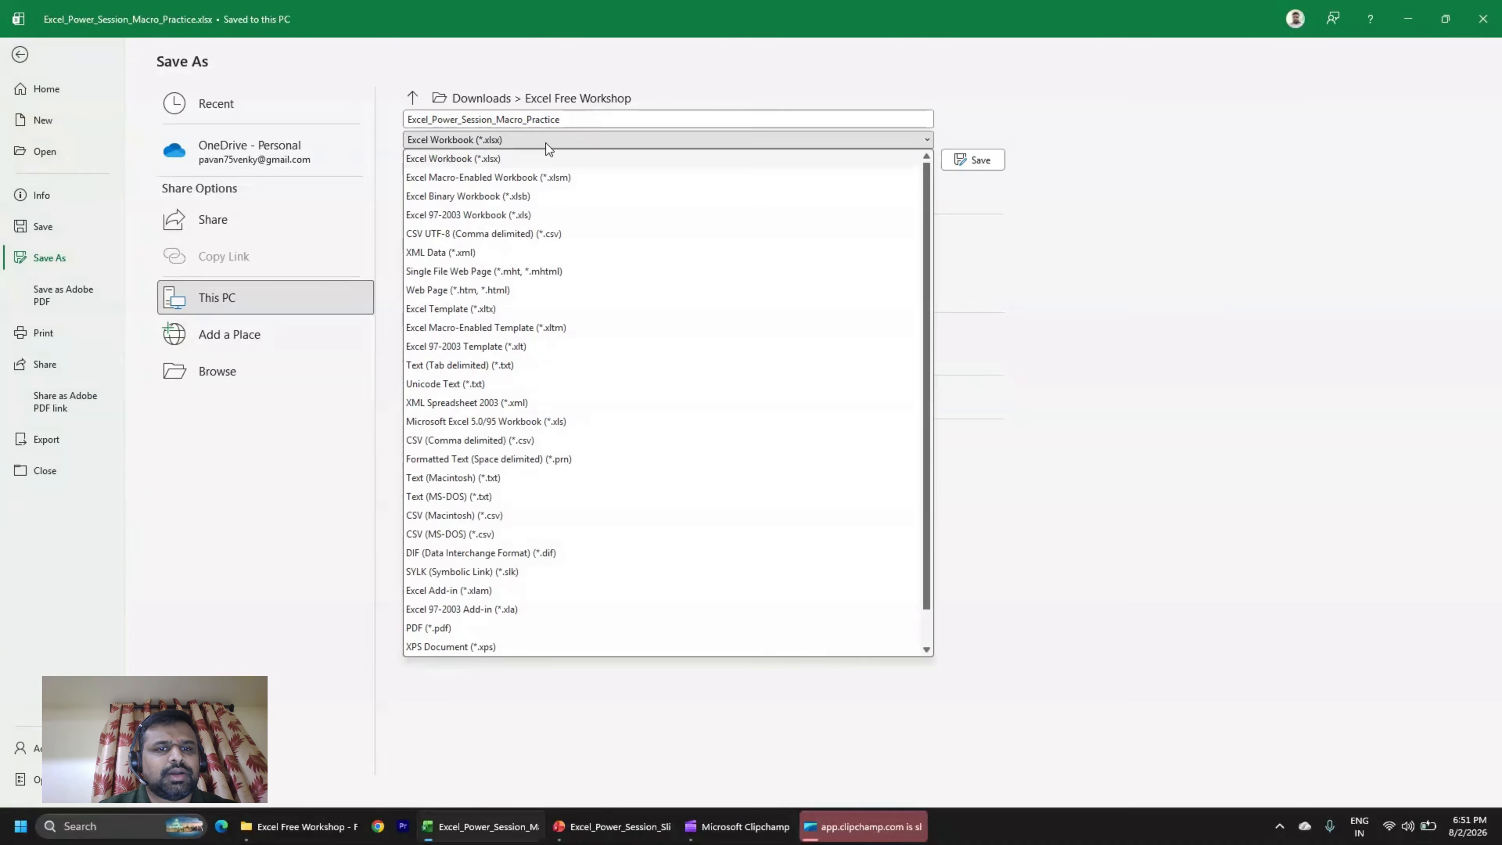
pyautogui.click(451, 180)
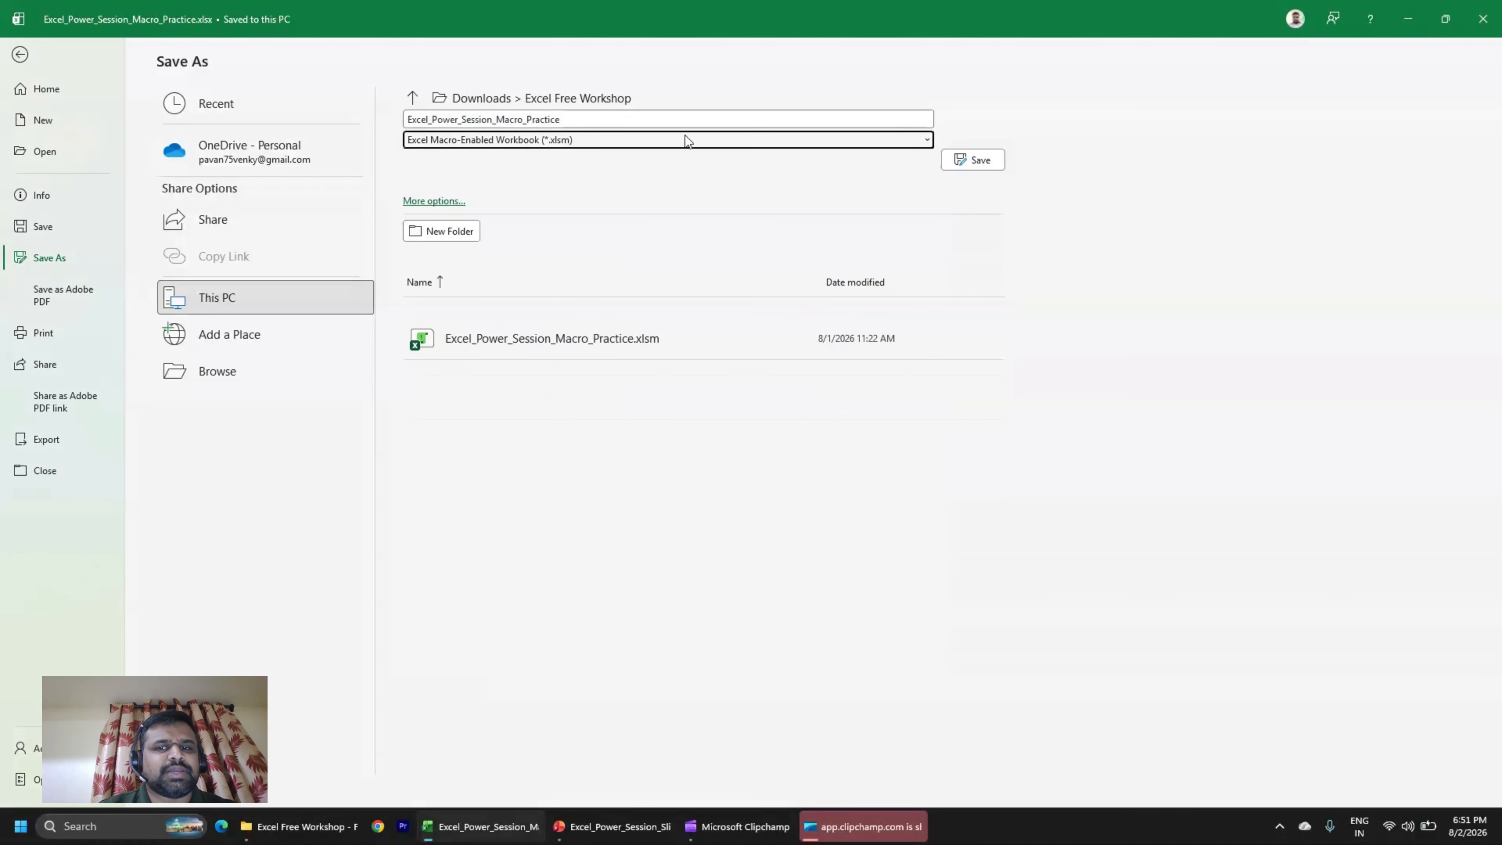
pyautogui.click(993, 163)
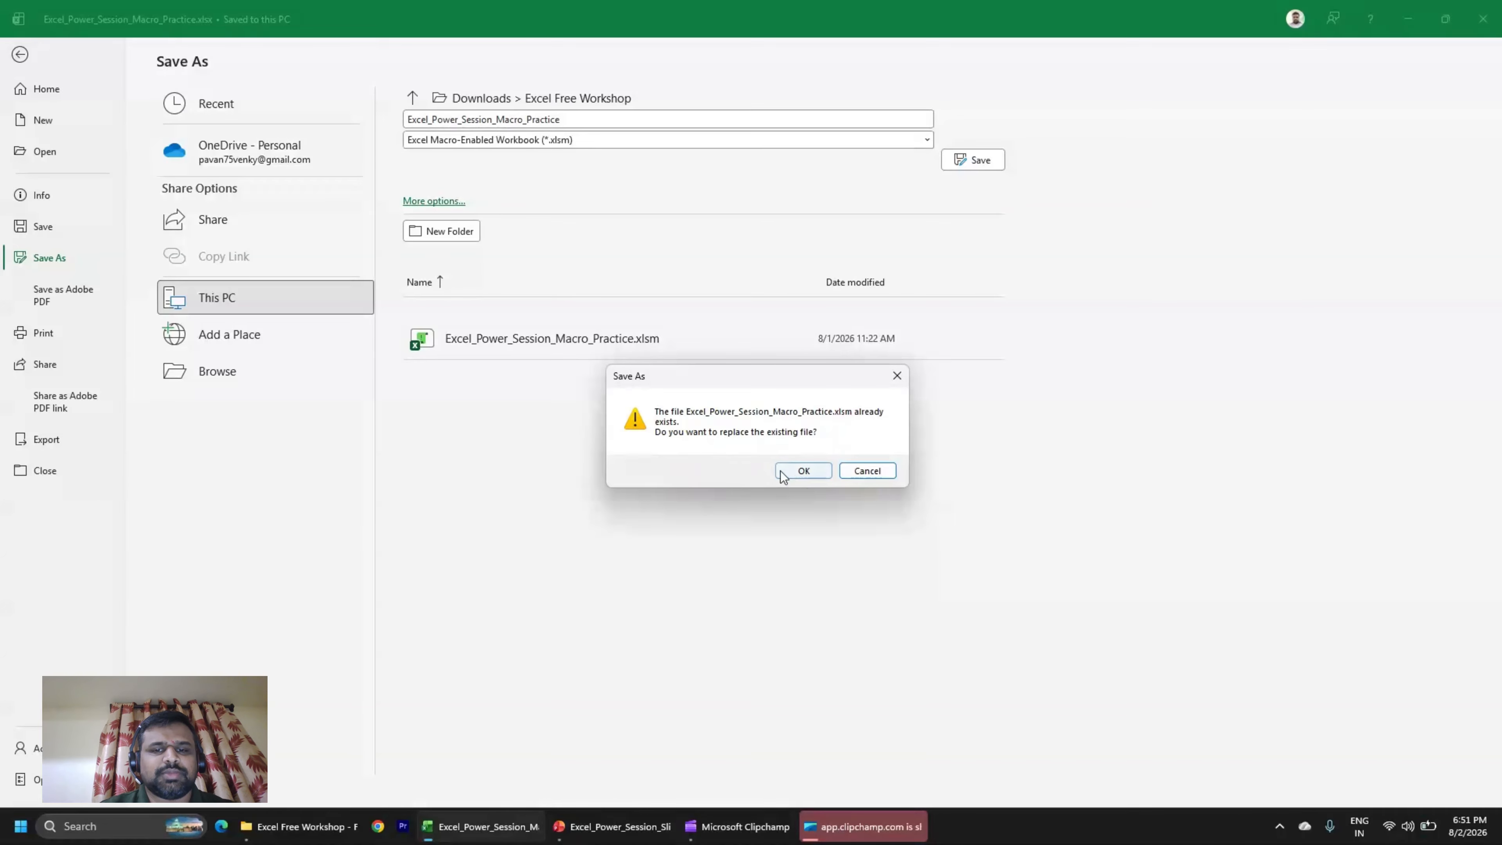
pyautogui.click(798, 471)
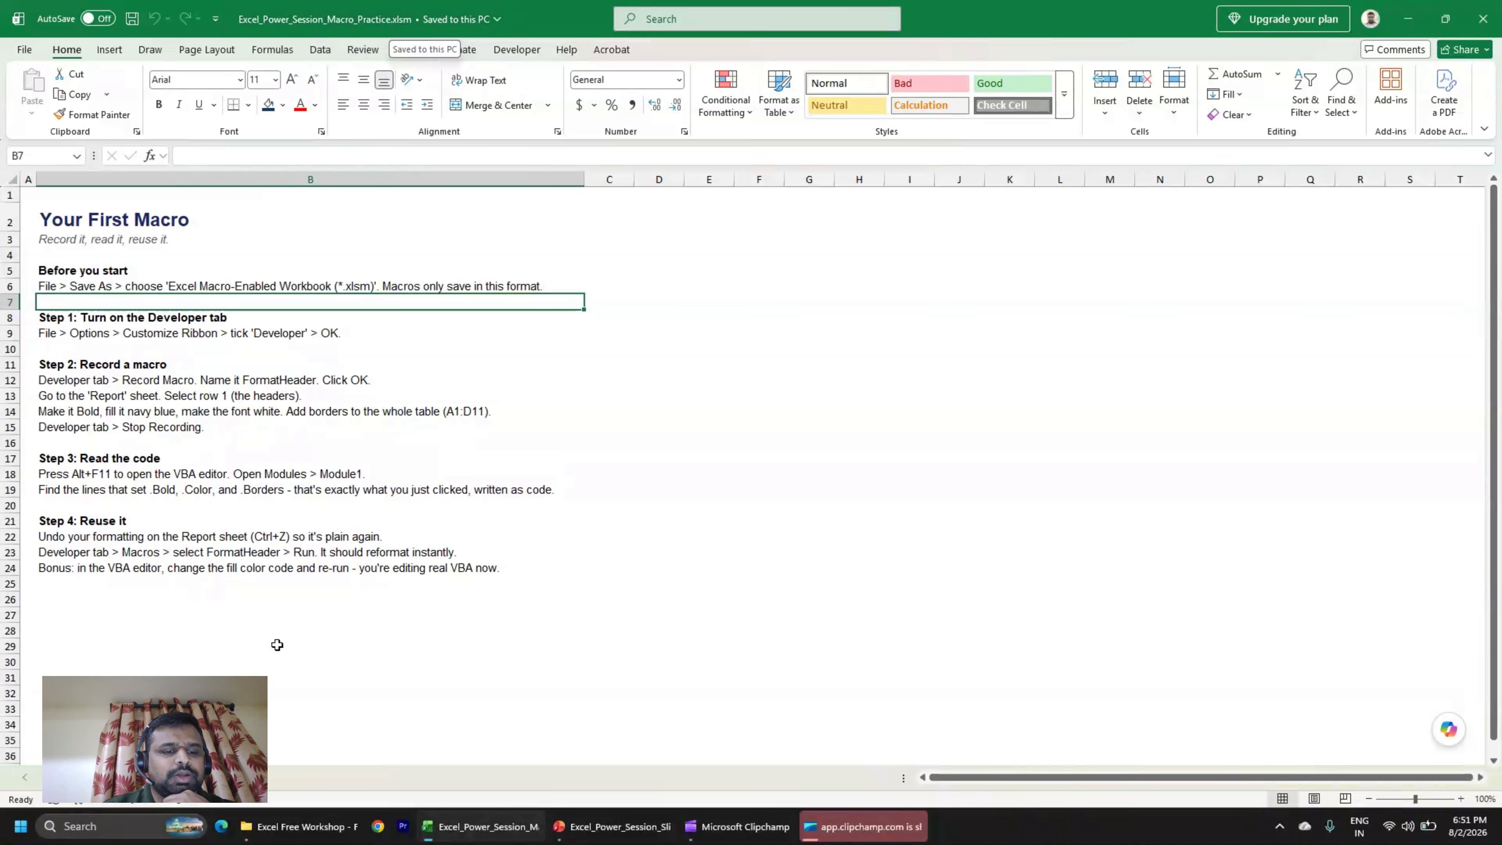
# Check the saved Excel_Power_Session_Macro_Practice.xlsm in File Explorer and switch back to the workbook in Excel.
pyautogui.click(304, 826)
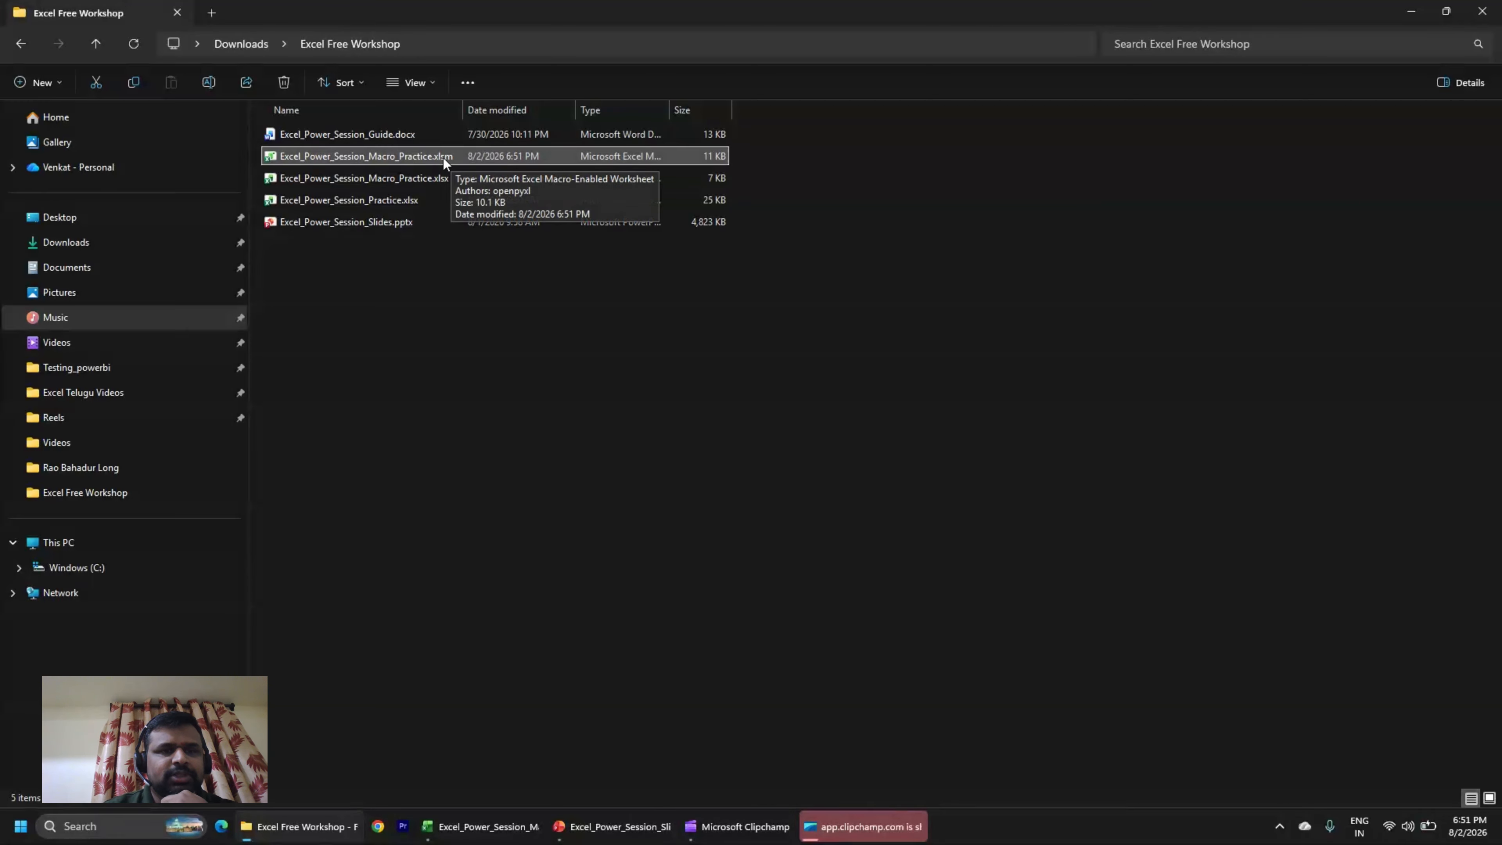
pyautogui.click(479, 828)
pyautogui.click(550, 606)
pyautogui.click(496, 691)
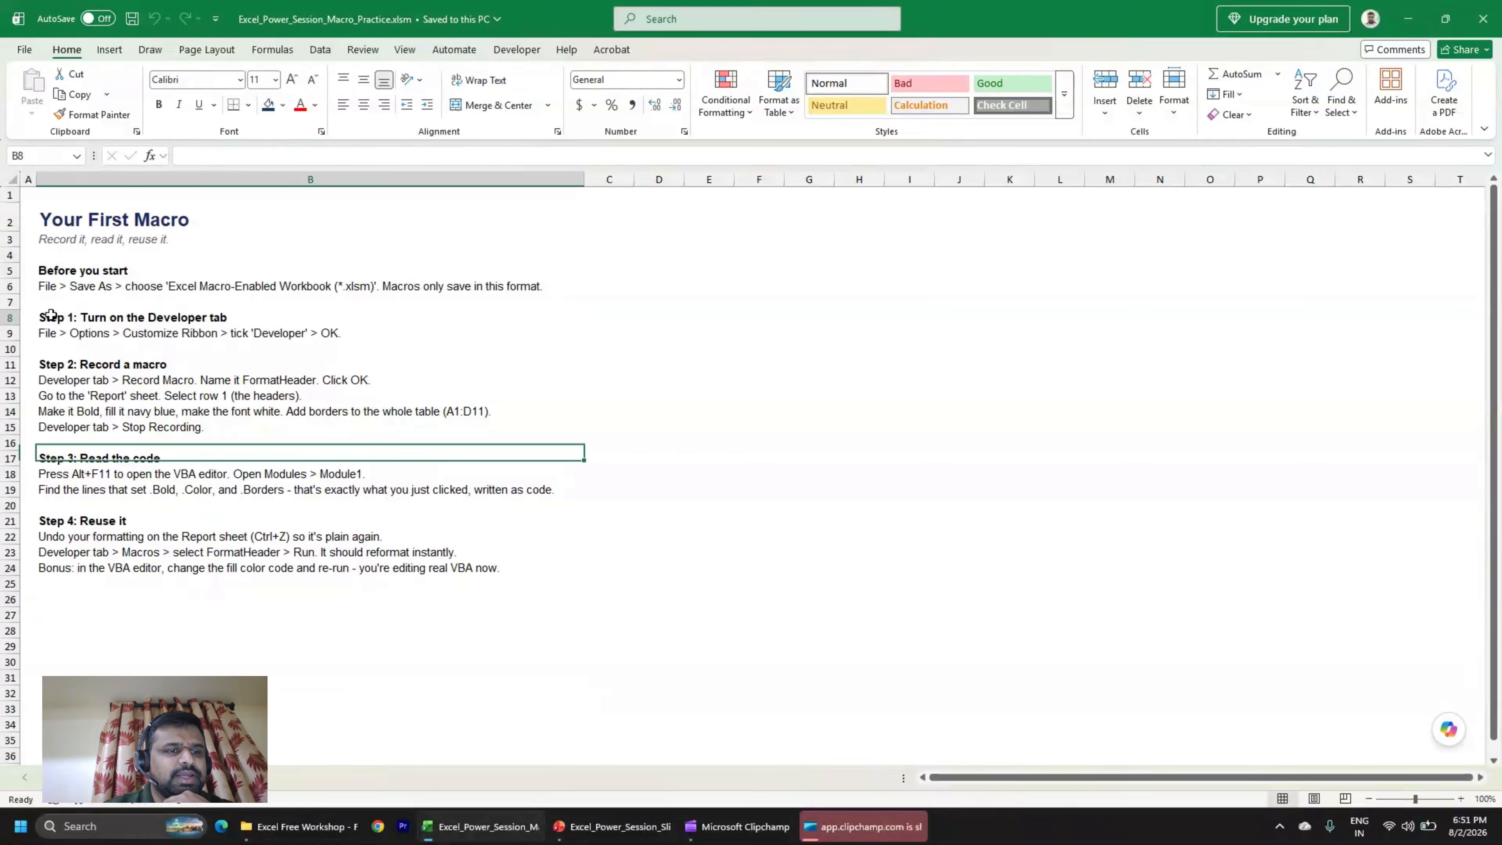
# Highlight the Step 1 instructions in B8:B10 and show the Developer commands on the ribbon.
pyautogui.moveTo(59, 317); pyautogui.dragTo(196, 349)
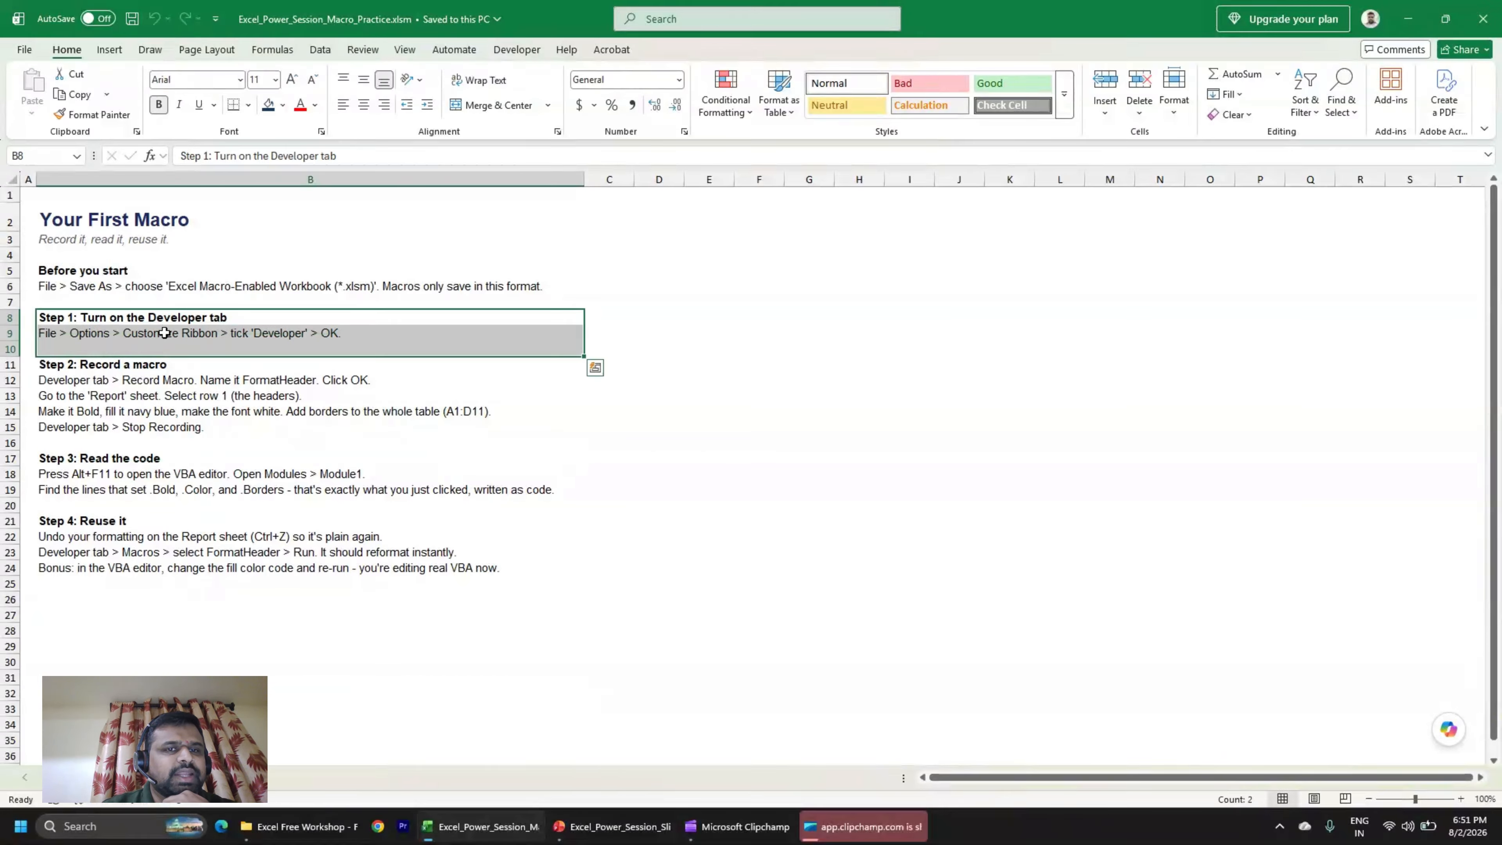
pyautogui.click(518, 51)
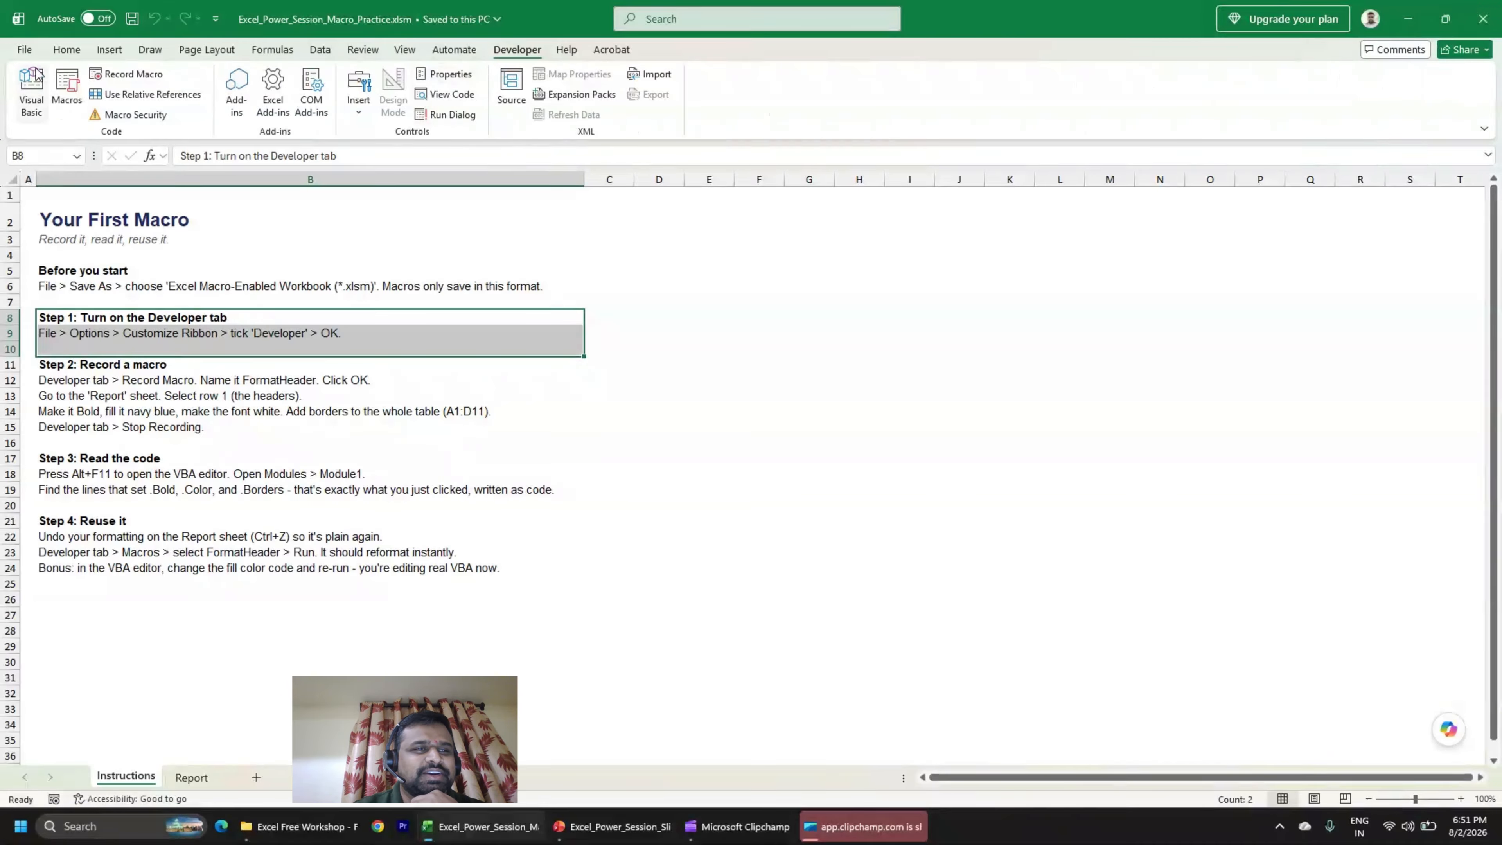
pyautogui.click(65, 52)
pyautogui.click(23, 49)
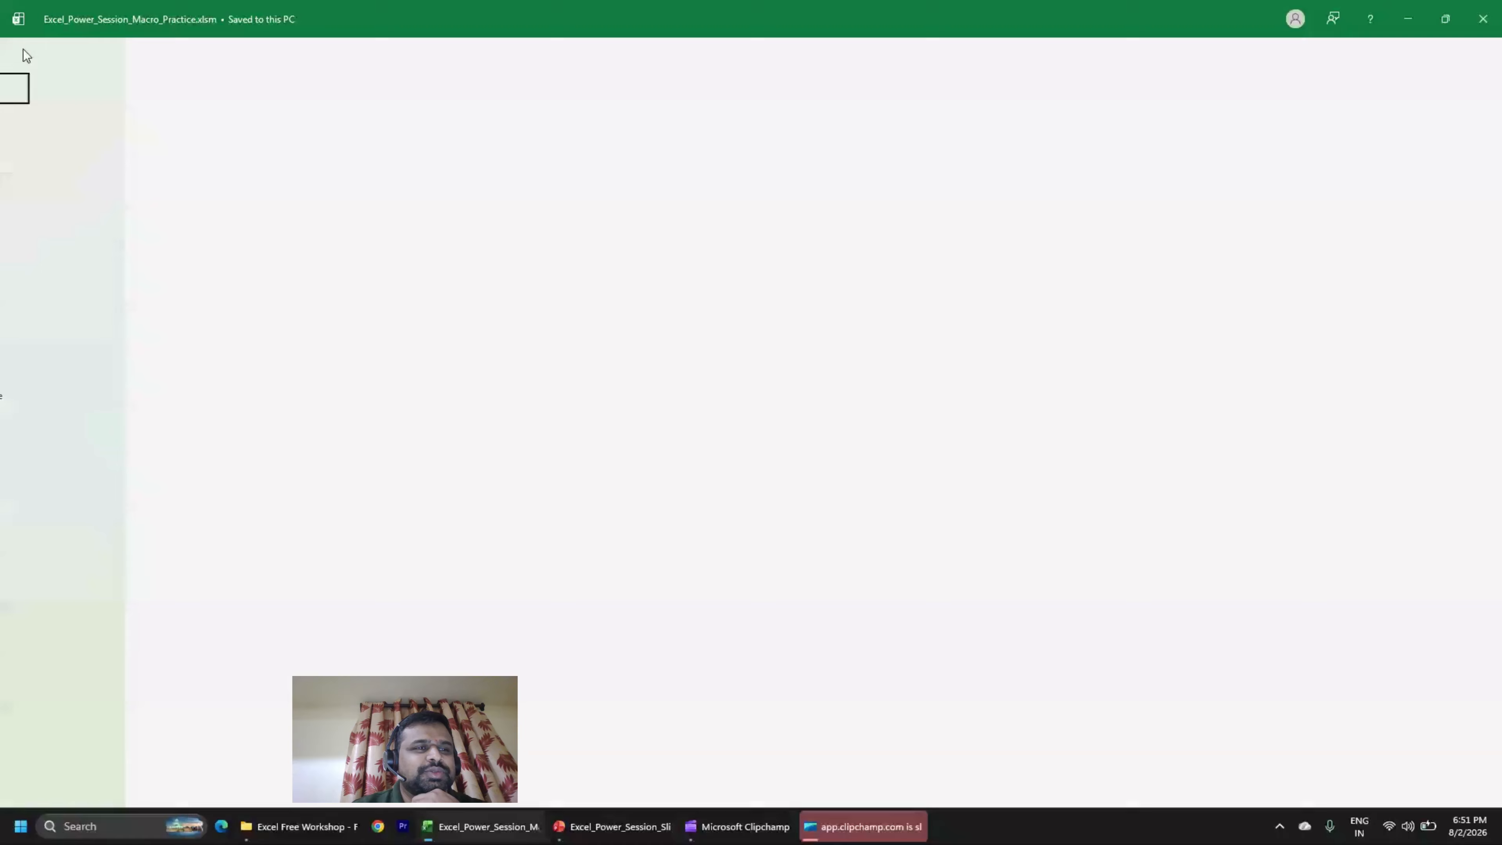
pyautogui.click(70, 206)
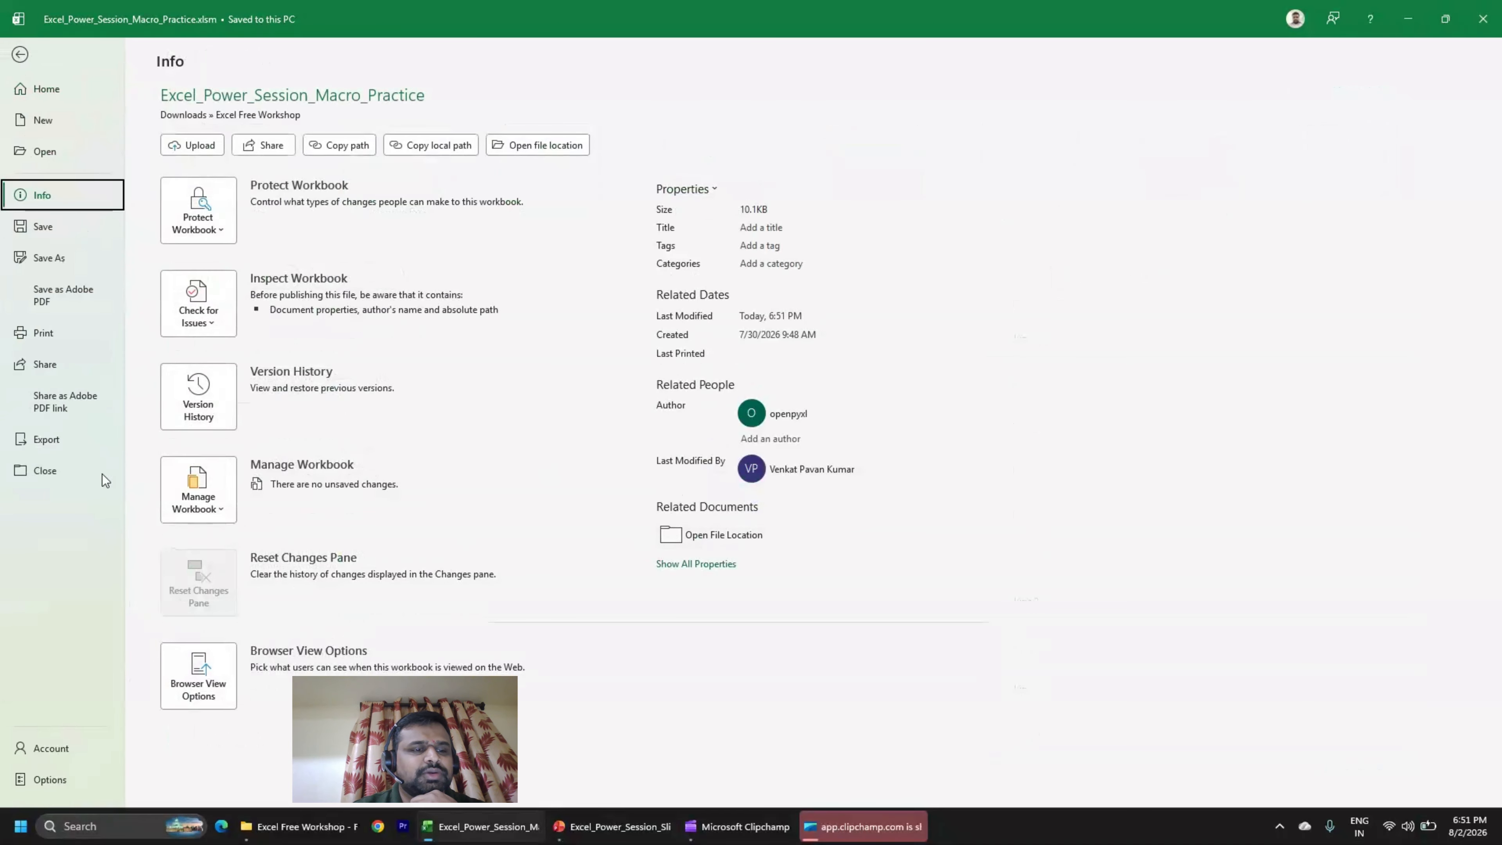
pyautogui.click(19, 55)
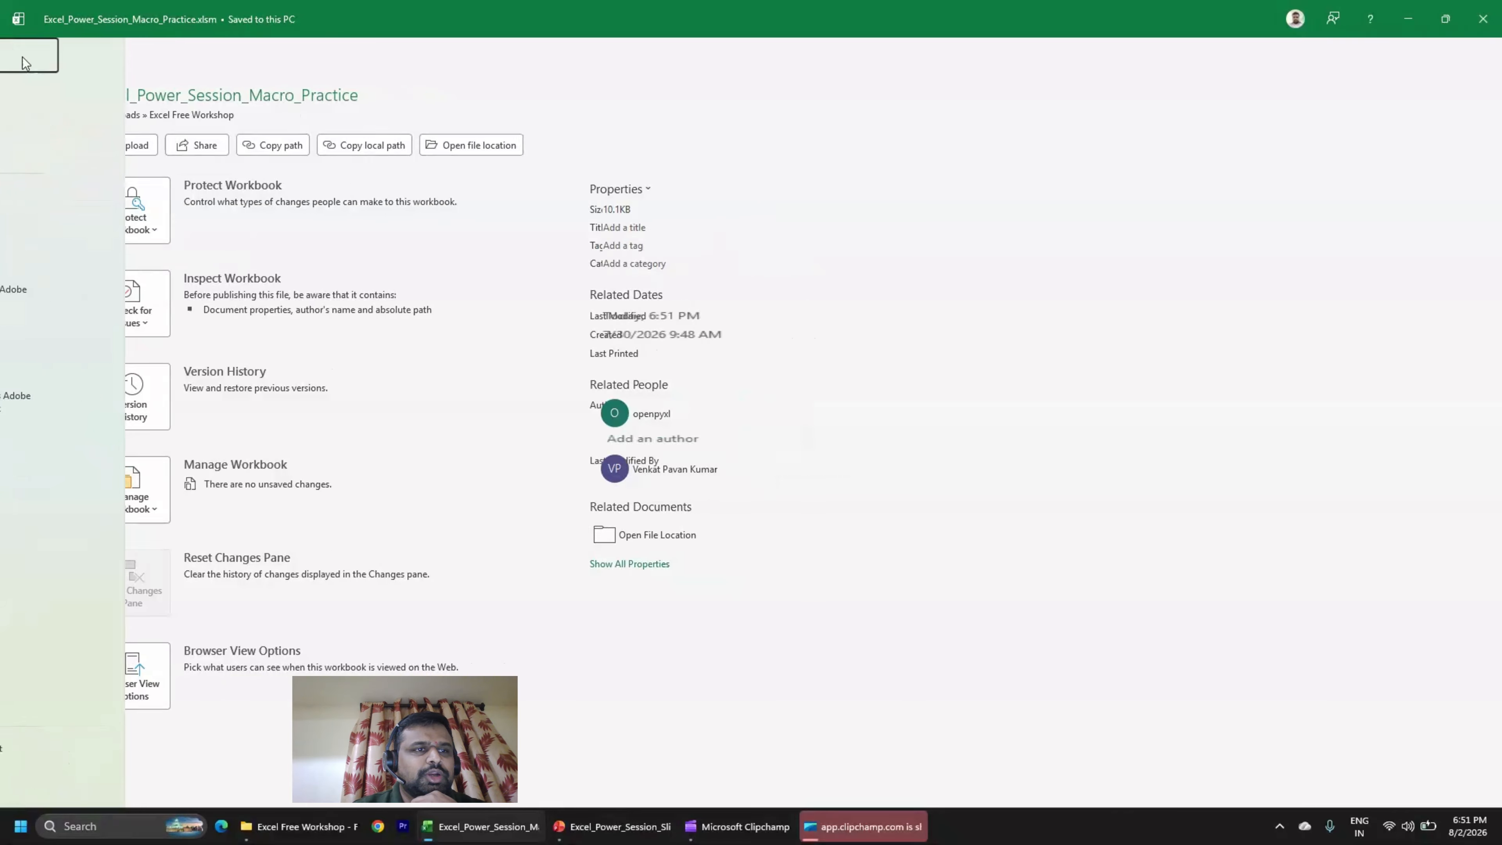
# In the Excel ribbon customization options, clear and re-enable the Developer tab, apply the options, and display the Developer commands.
pyautogui.click(24, 50)
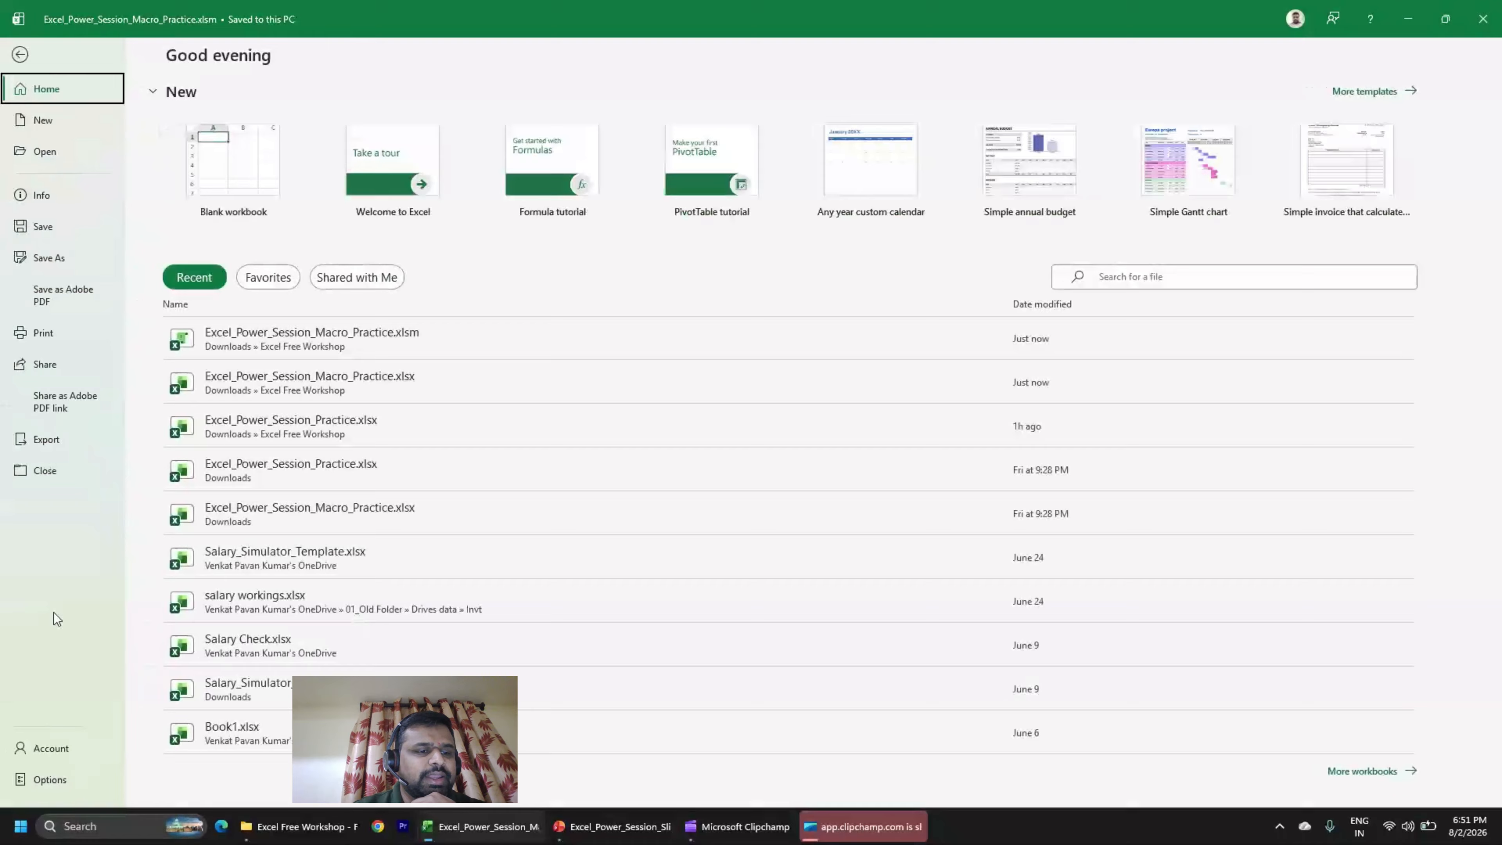
pyautogui.click(31, 781)
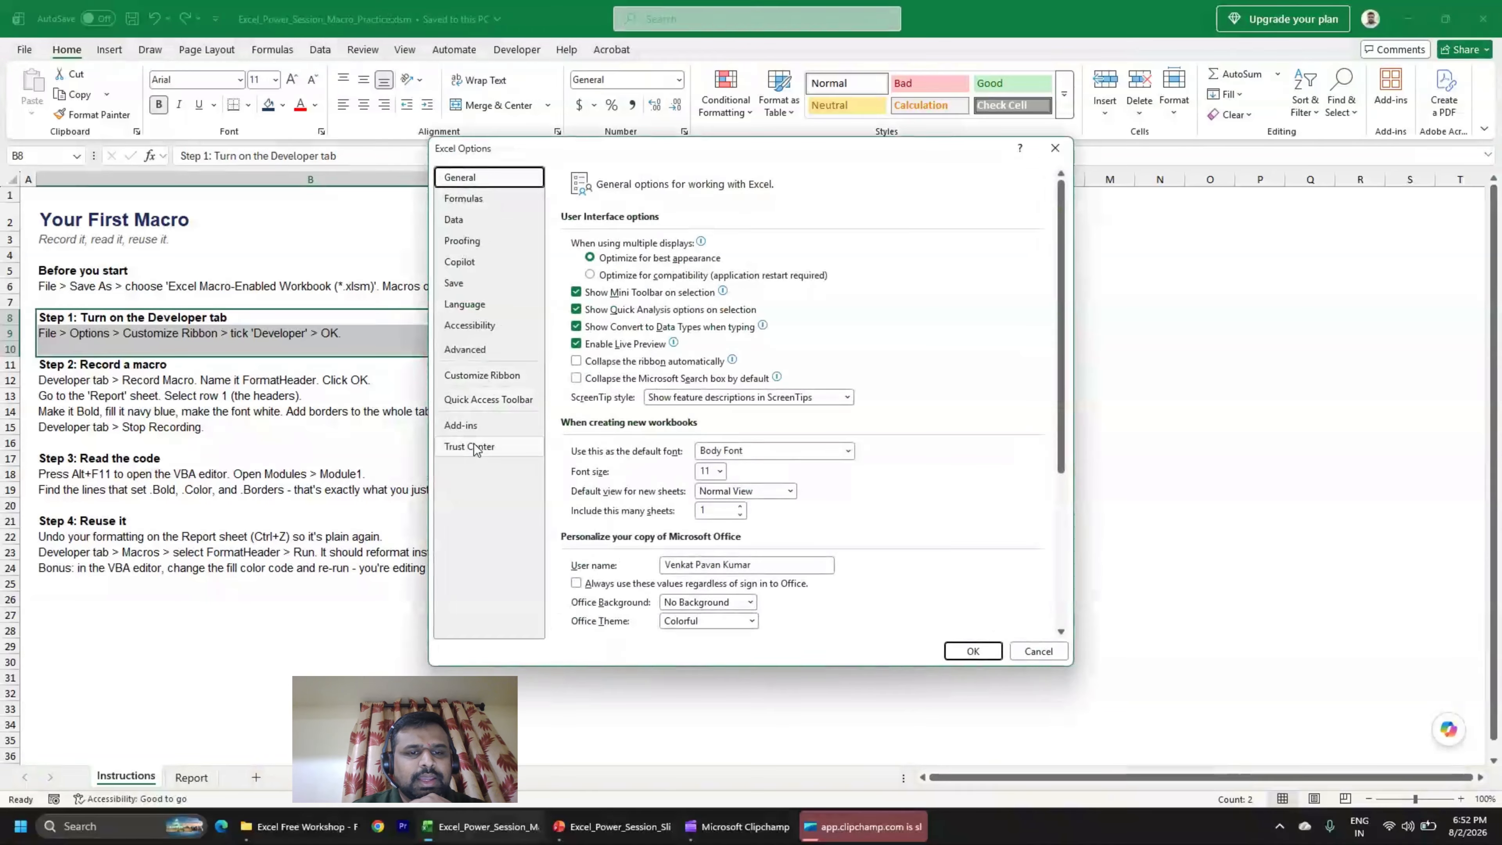
pyautogui.click(476, 375)
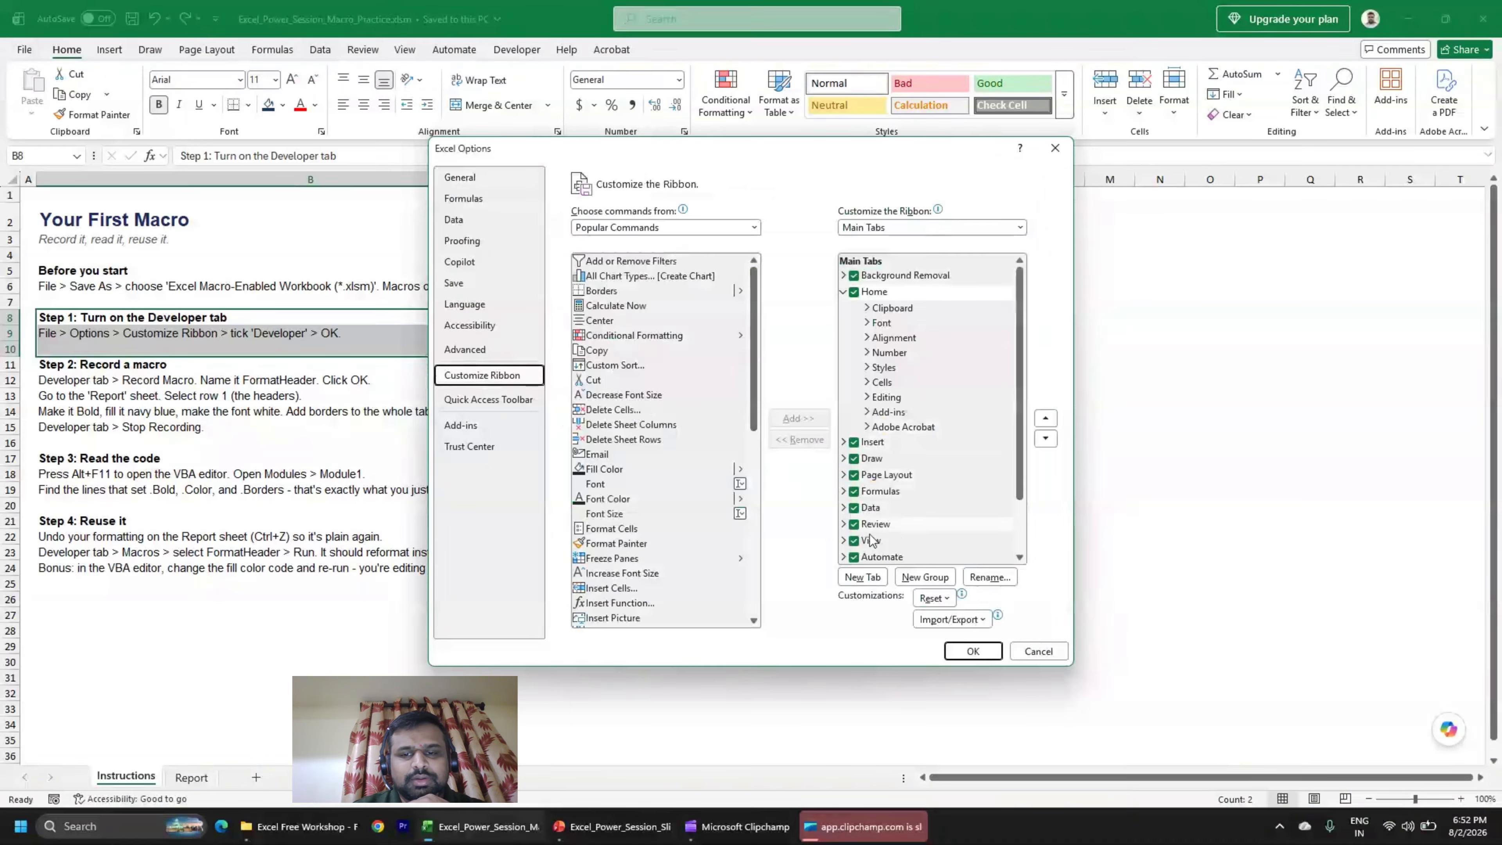
pyautogui.scroll(-2, 863, 520)
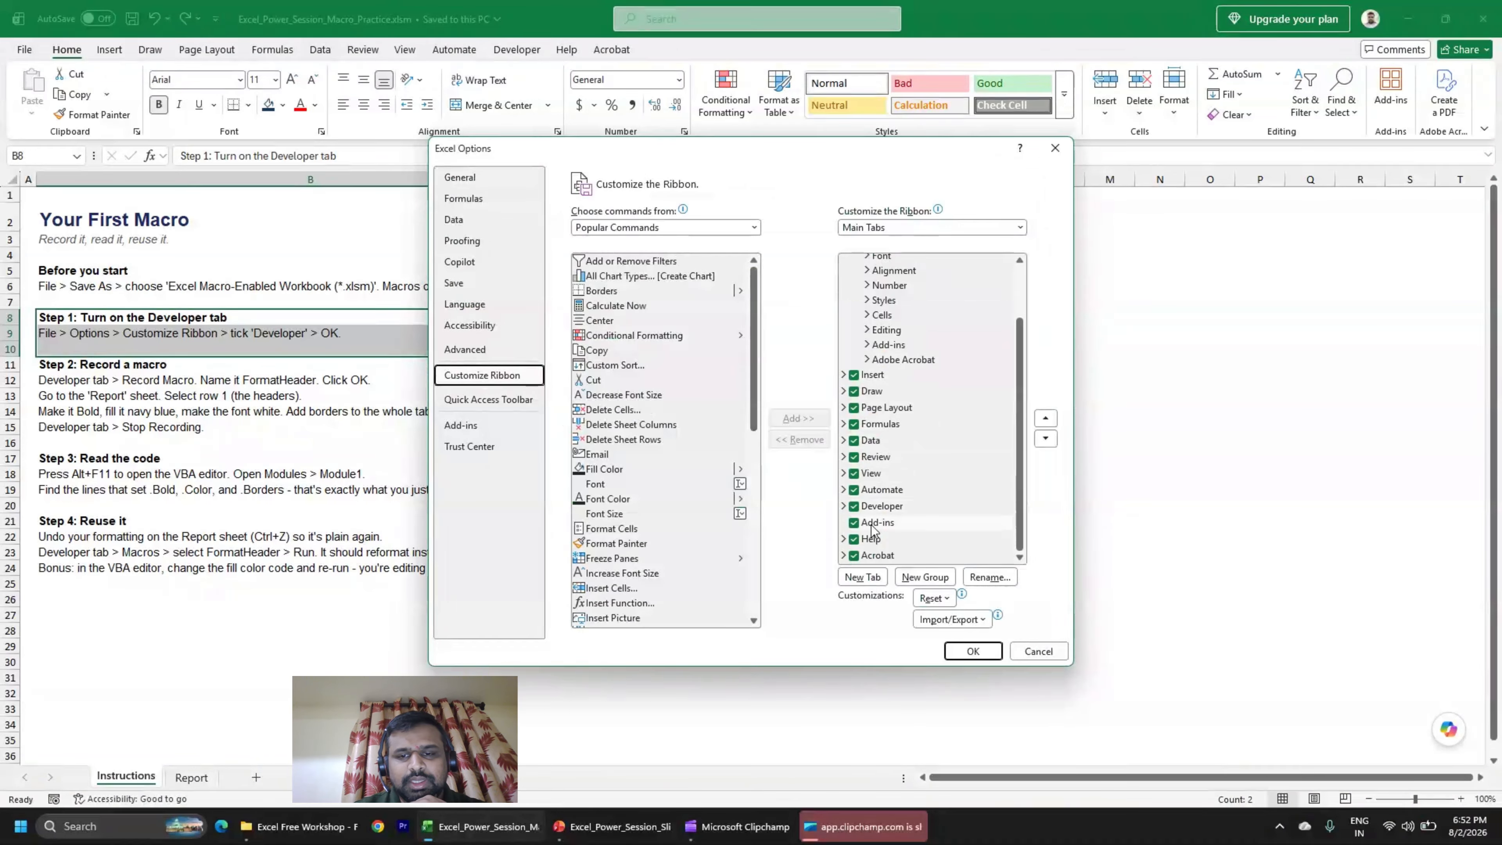
pyautogui.click(855, 508)
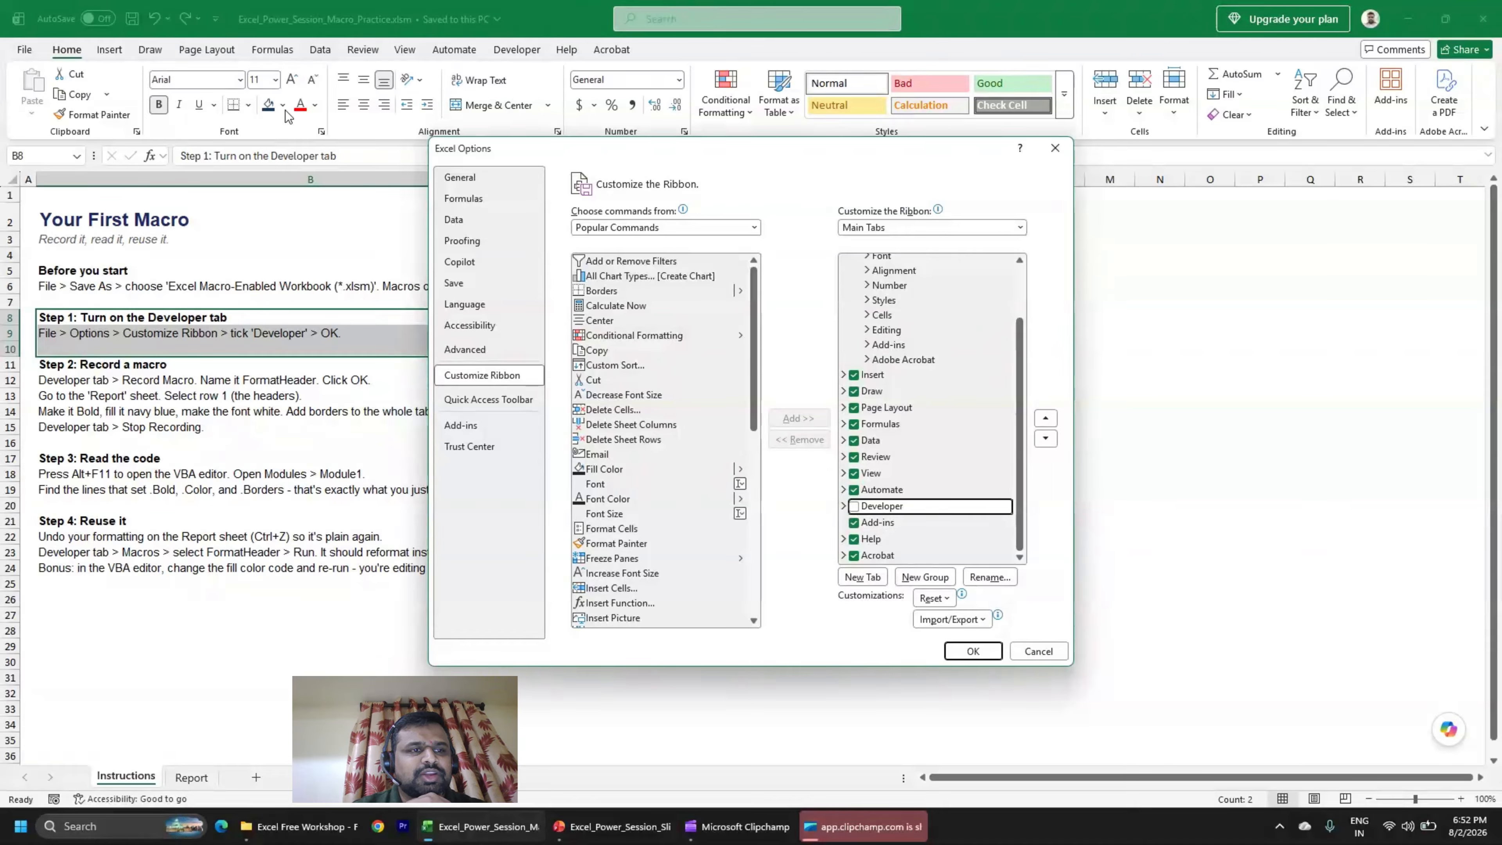
pyautogui.click(854, 507)
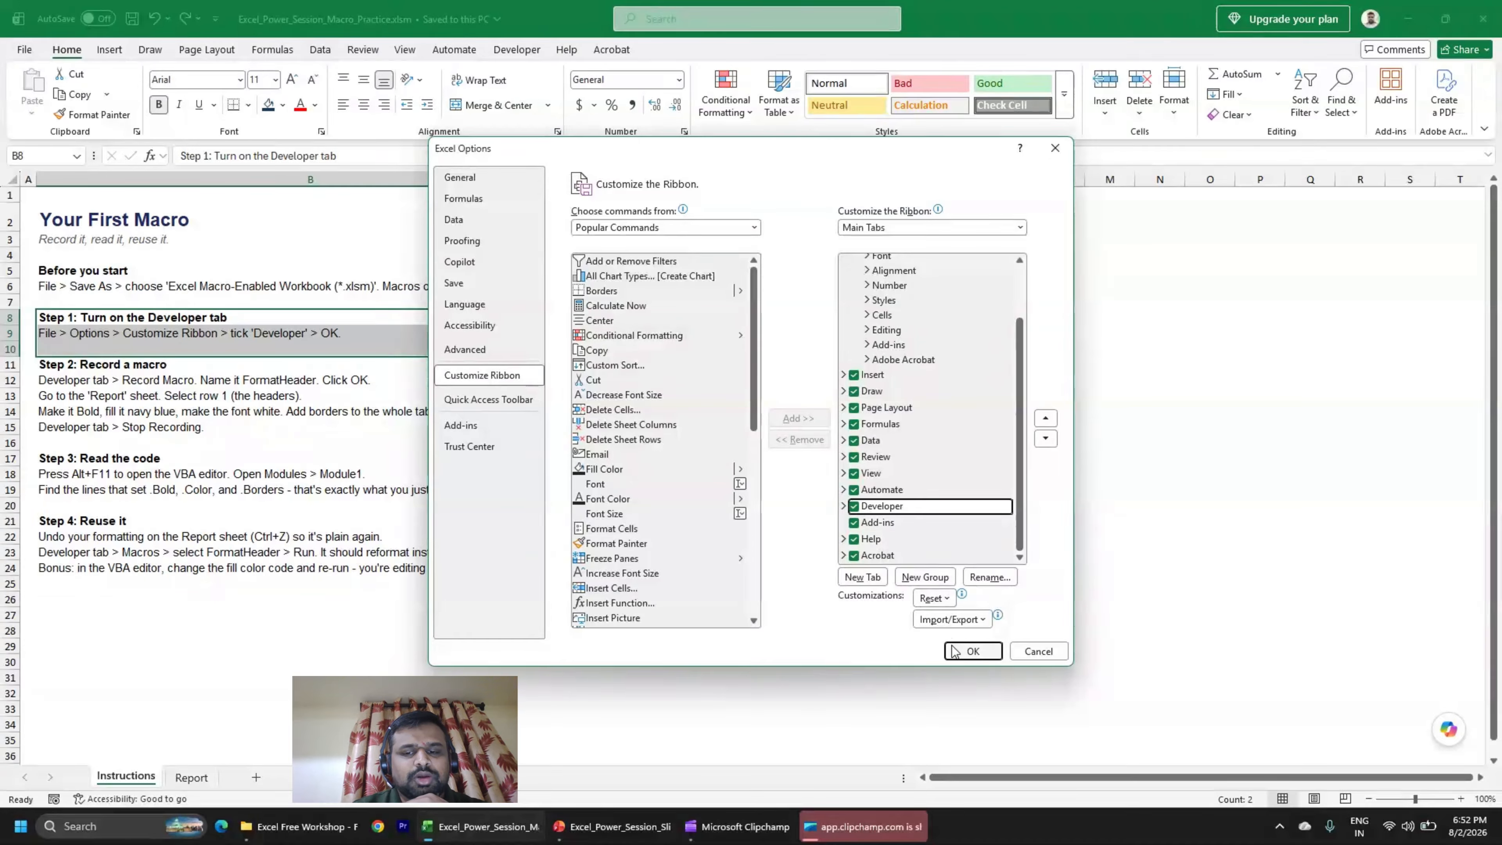
pyautogui.click(972, 650)
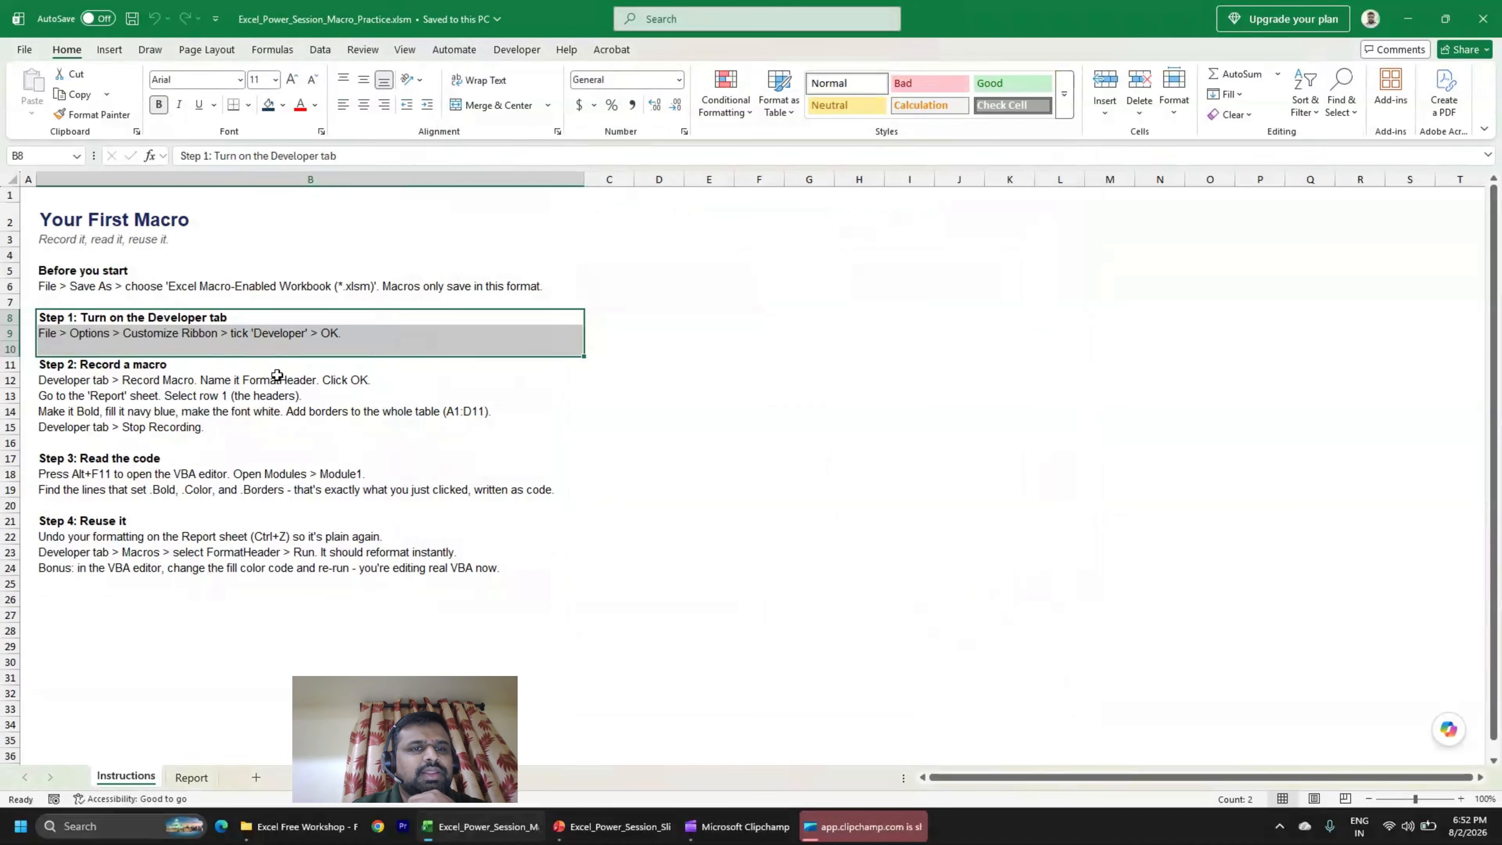
pyautogui.click(517, 50)
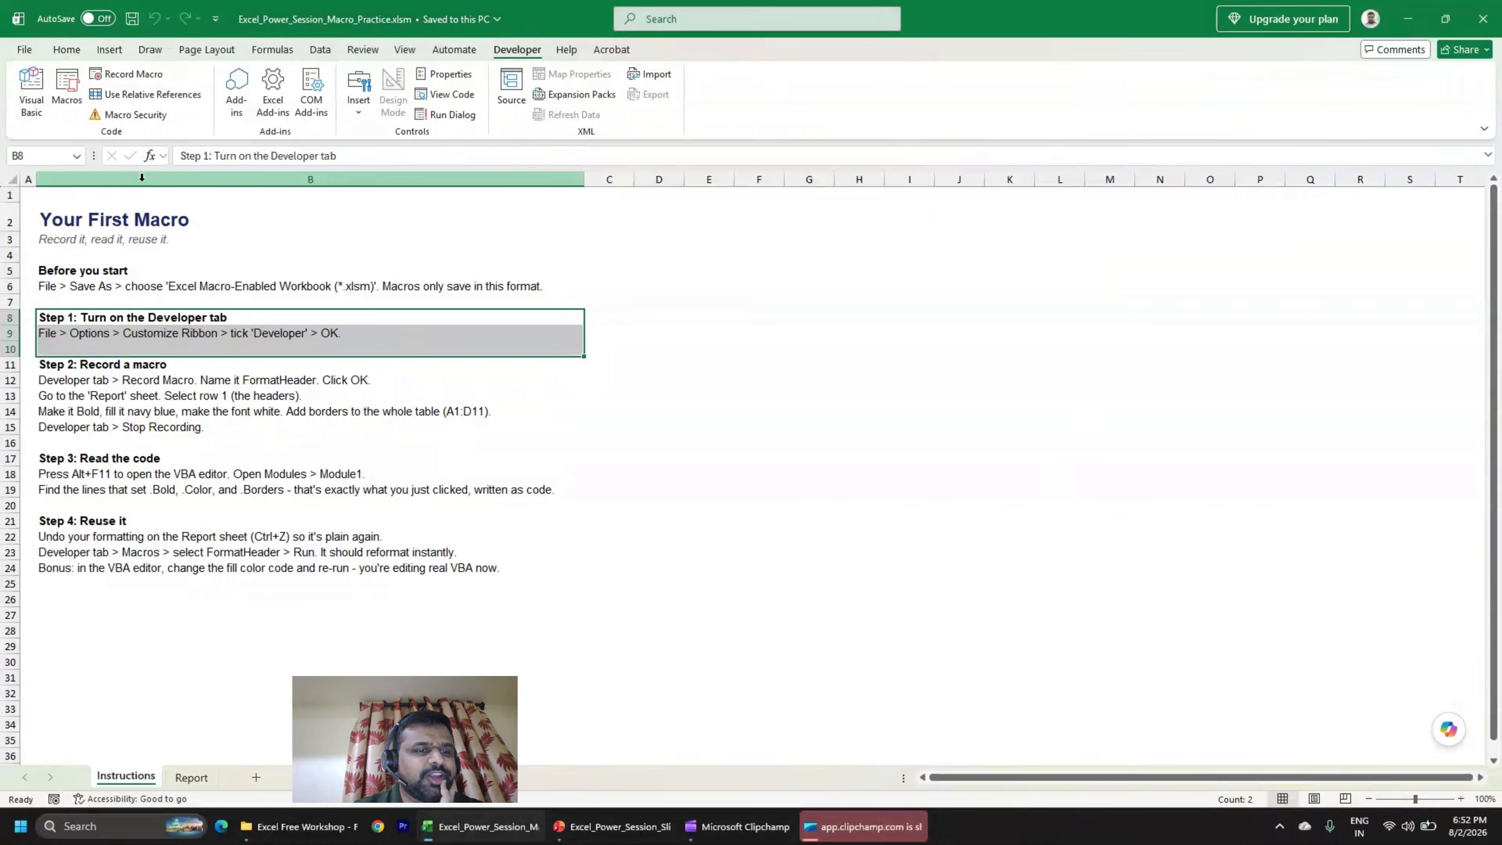
# Highlight the Step 2 instructions in rows 11 to 15, and review the Region, Product, Units Sold and Revenue columns on the Report sheet.
pyautogui.moveTo(9, 365); pyautogui.dragTo(7, 425)
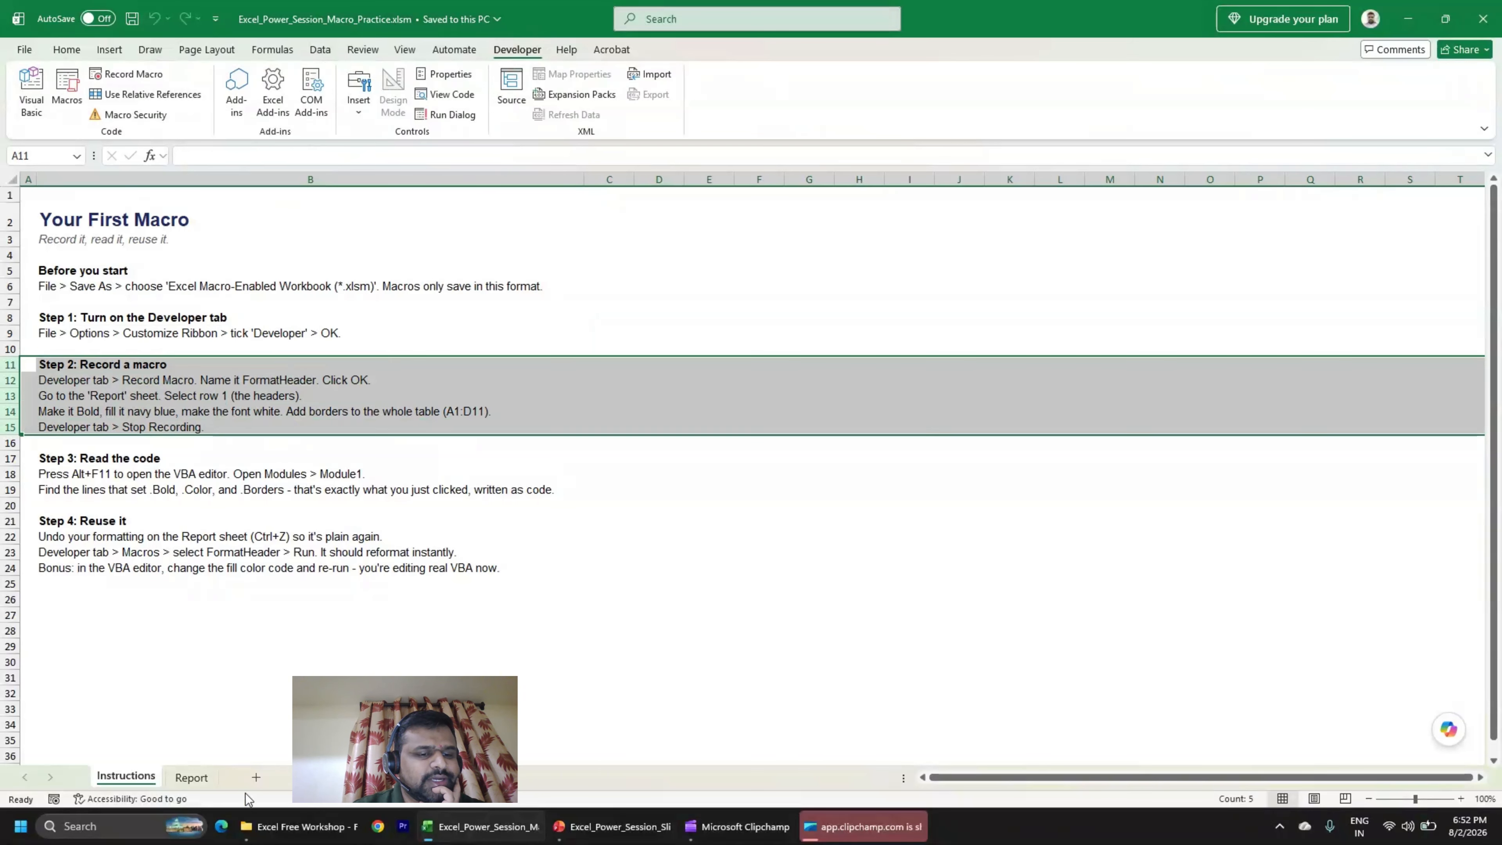
pyautogui.click(190, 777)
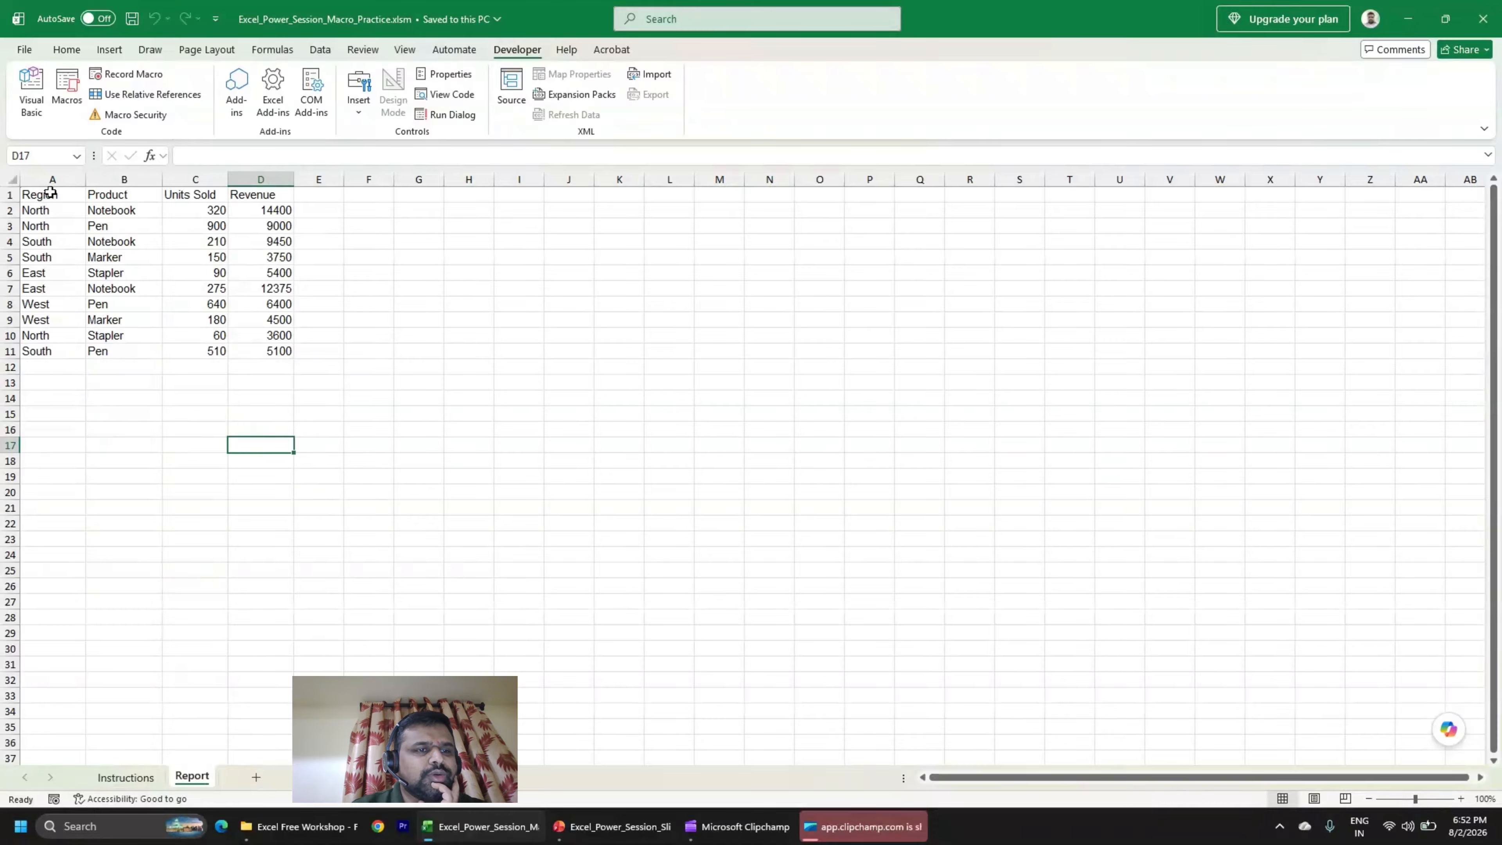
pyautogui.moveTo(48, 193); pyautogui.dragTo(264, 196)
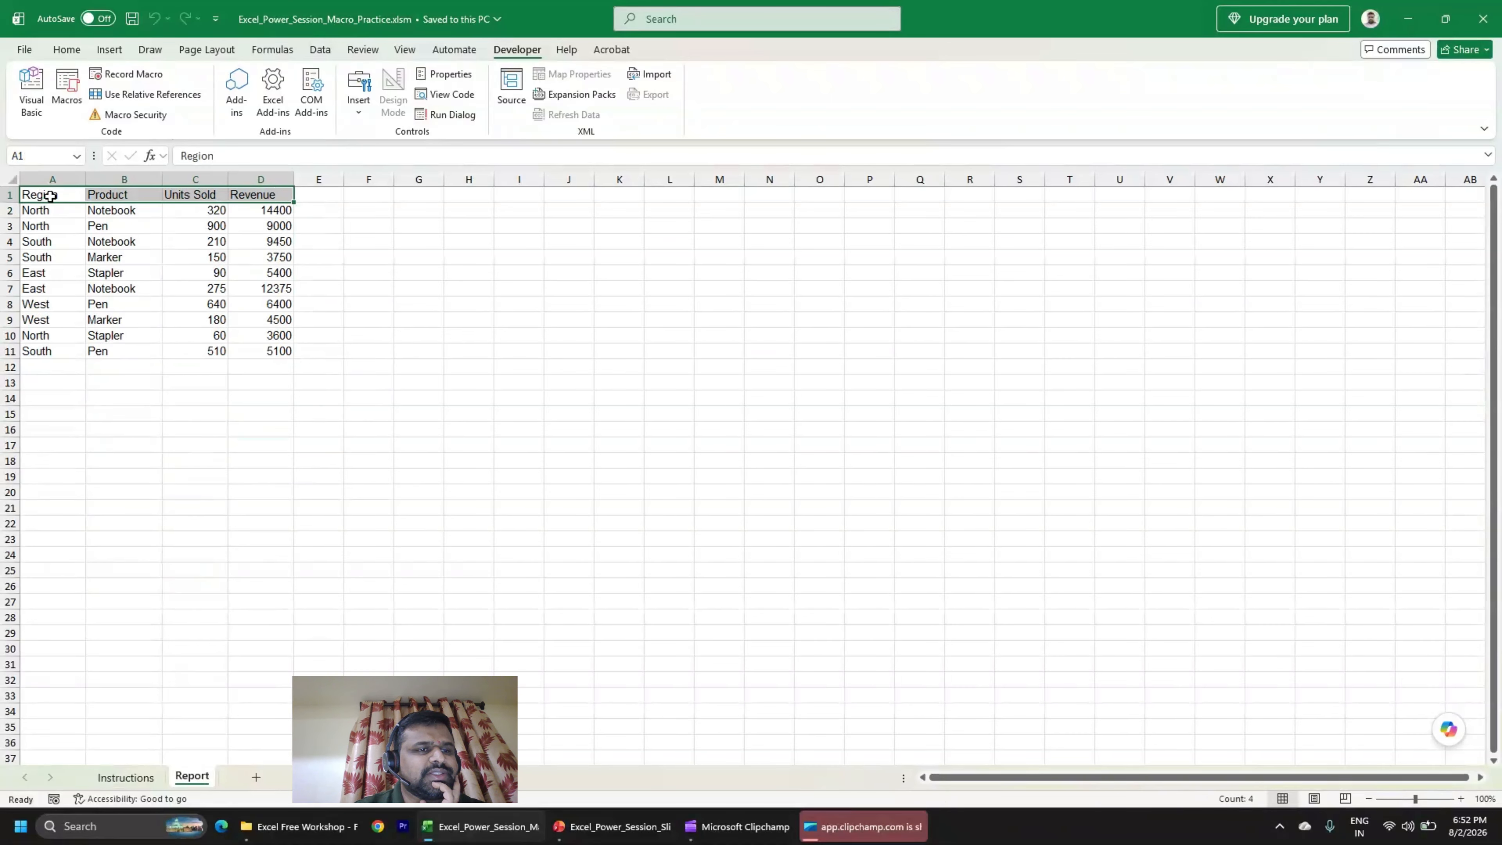
pyautogui.moveTo(48, 198); pyautogui.dragTo(53, 384)
pyautogui.moveTo(119, 196); pyautogui.dragTo(118, 351)
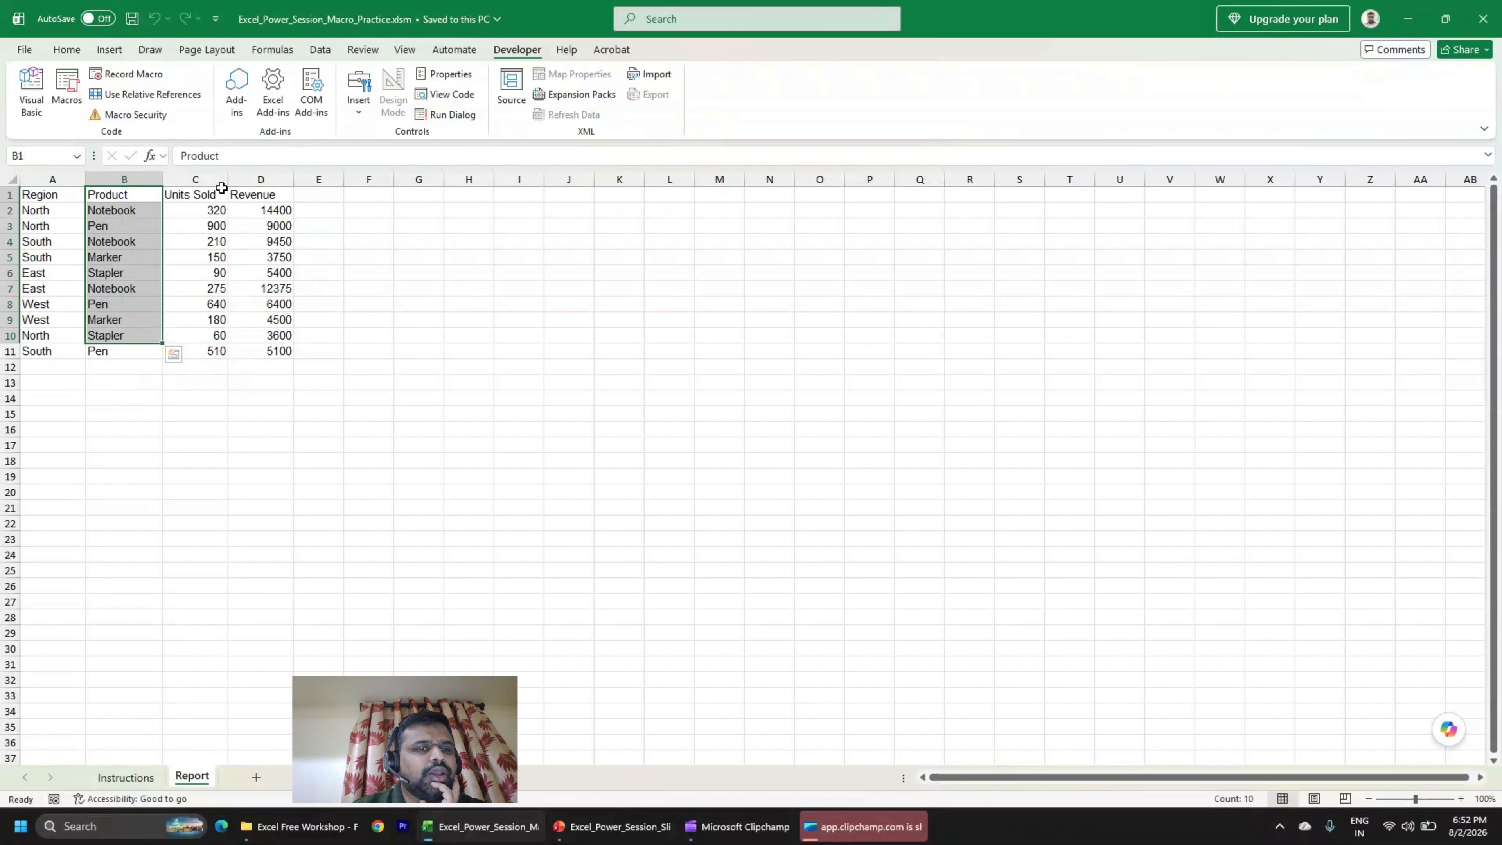
pyautogui.moveTo(216, 190); pyautogui.dragTo(232, 385)
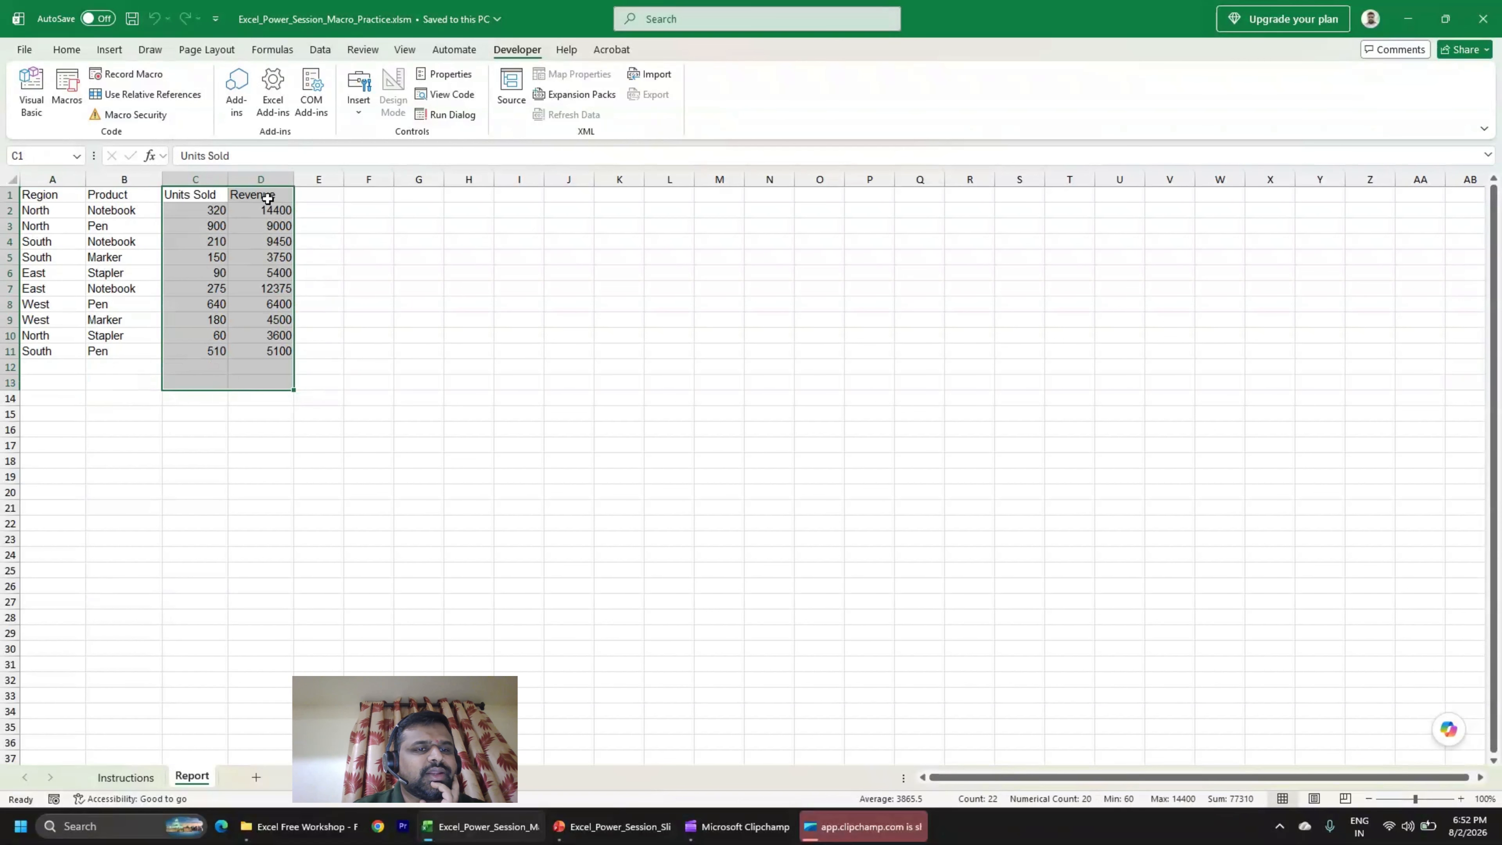
pyautogui.moveTo(265, 198); pyautogui.dragTo(278, 378)
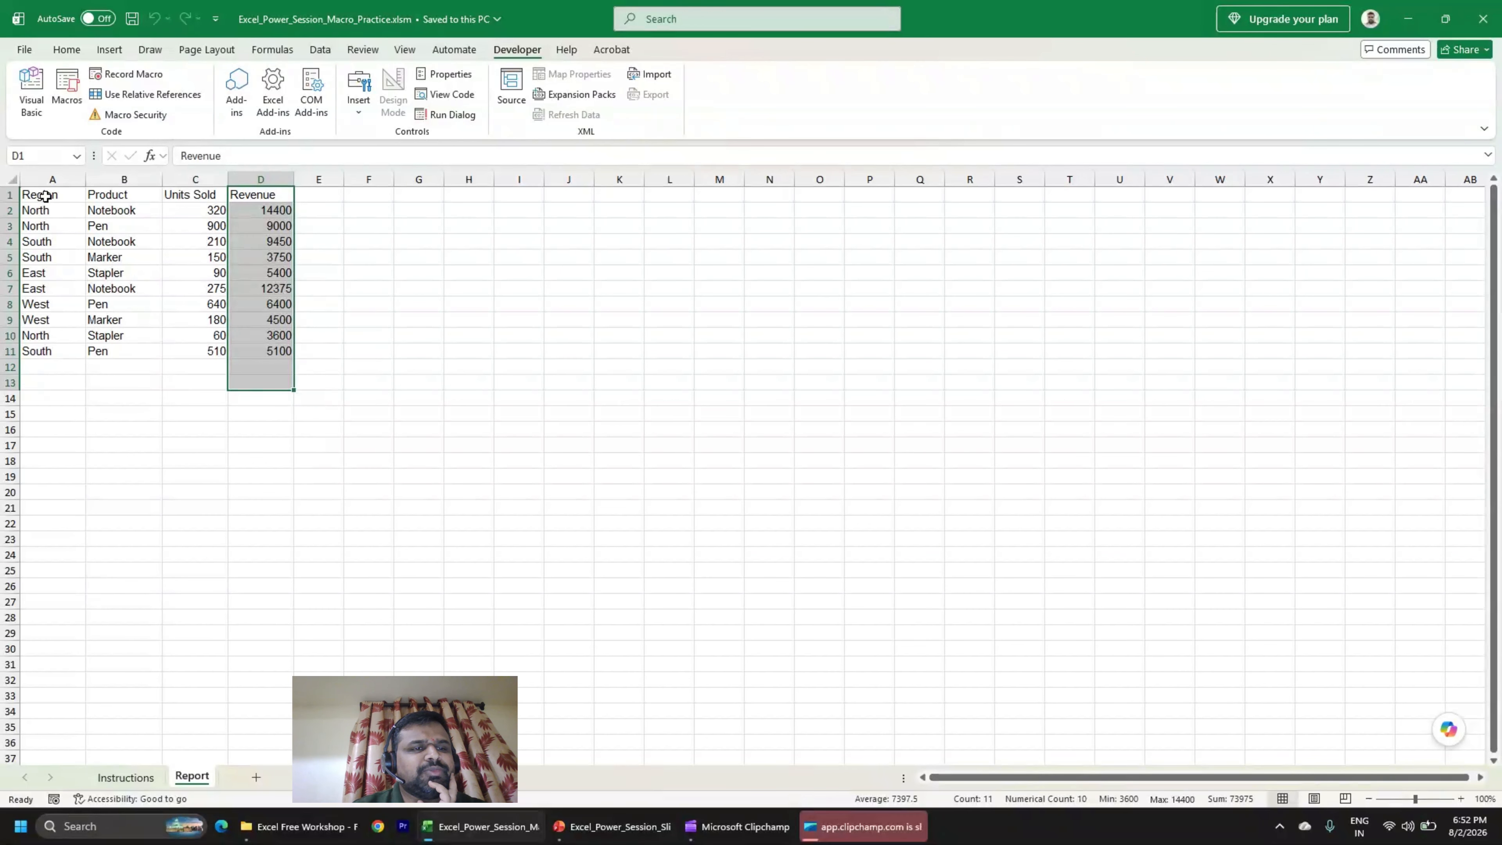
# Select the Report headers A1:D1, show the cell formatting commands, and go back to the Instructions sheet.
pyautogui.moveTo(45, 196); pyautogui.dragTo(265, 200)
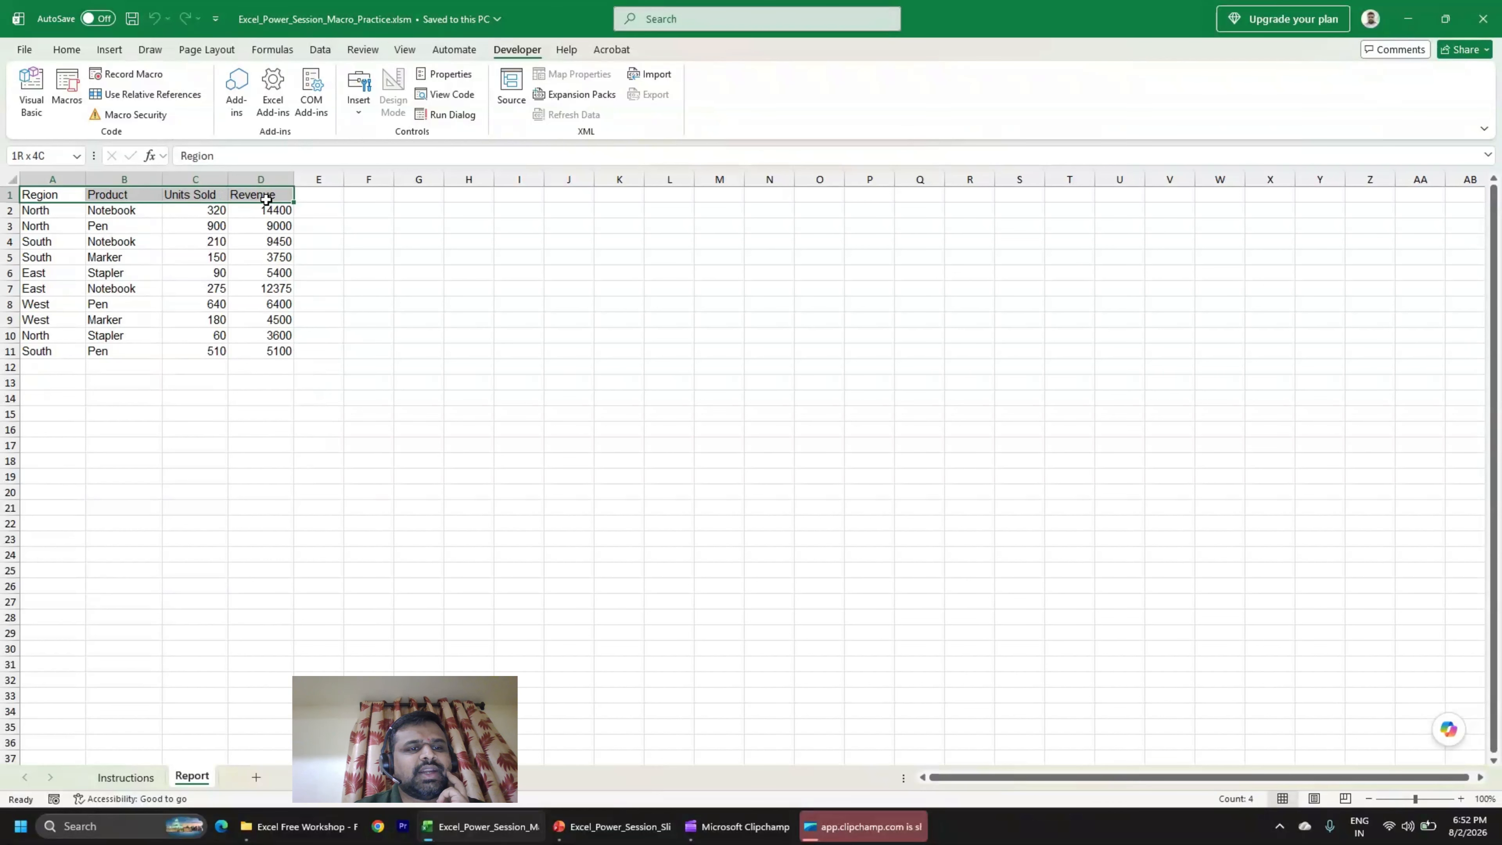
pyautogui.click(72, 53)
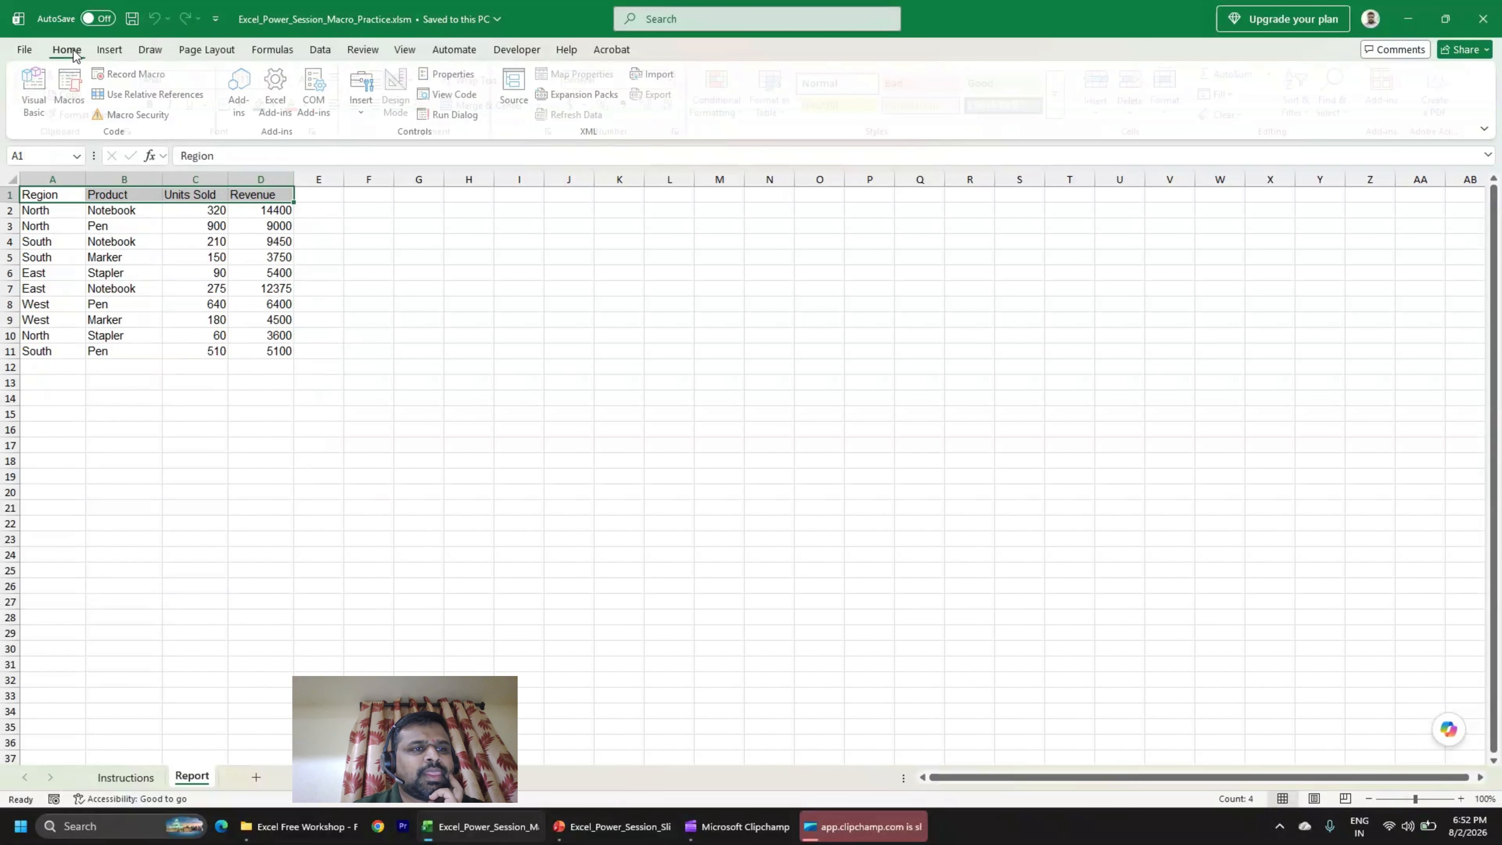
pyautogui.click(117, 780)
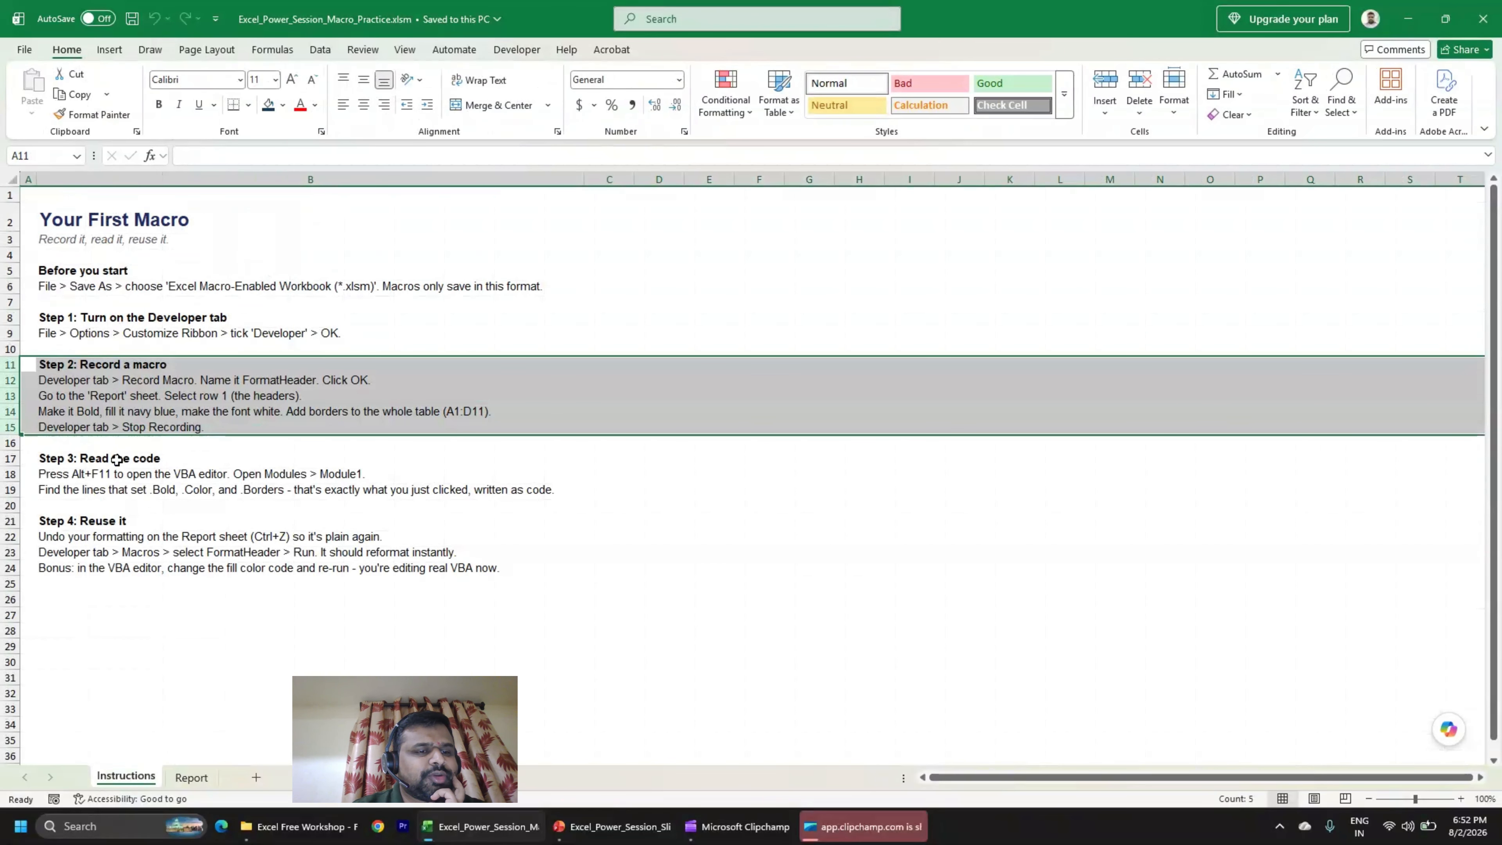
# Start recording a macro named Macro1, stored in This Workbook, from cell A1 of the Report sheet.
pyautogui.click(189, 777)
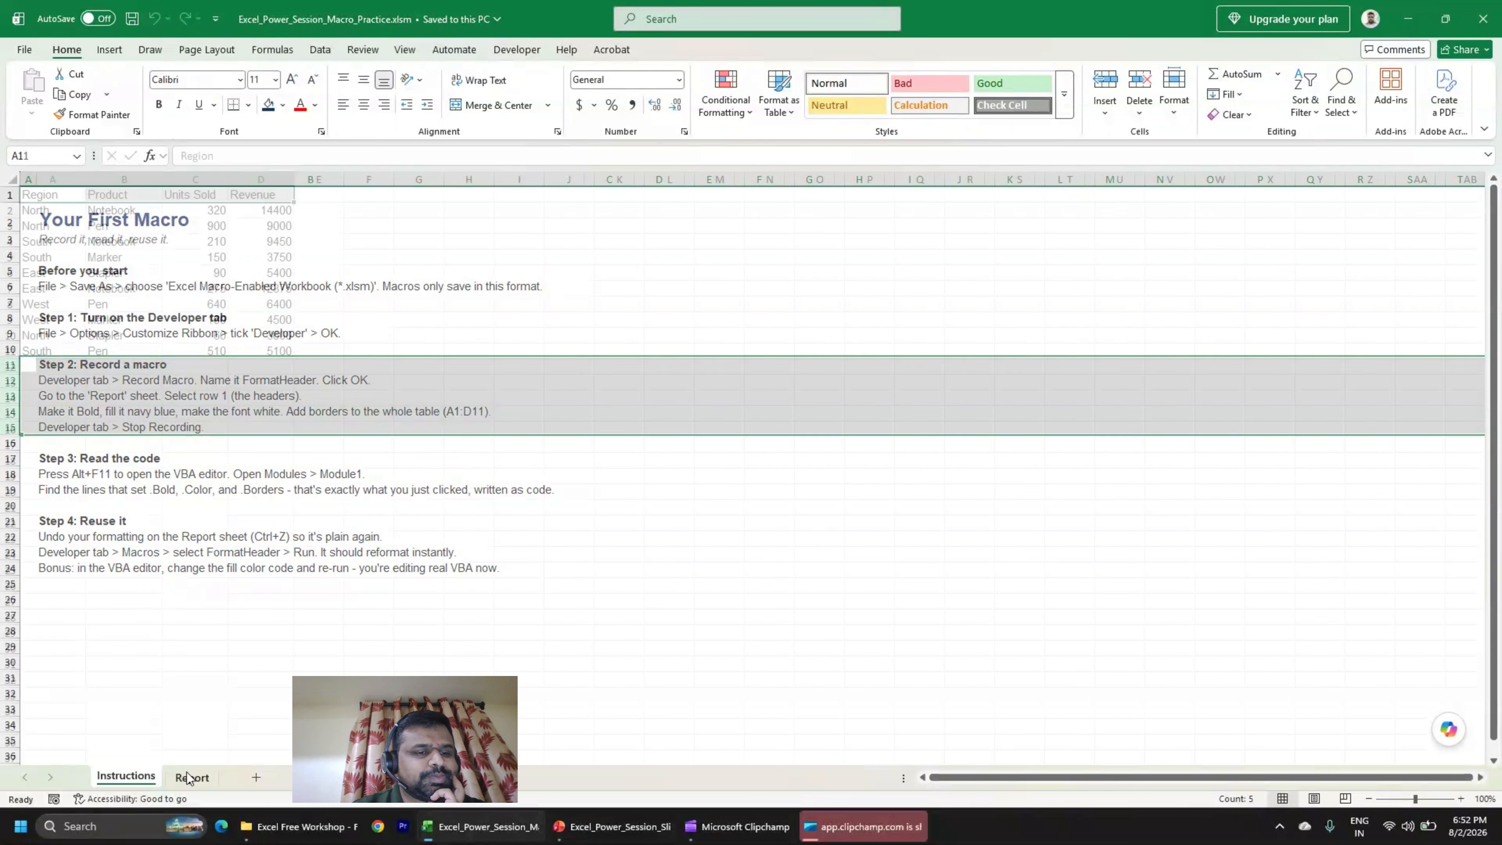
pyautogui.click(204, 522)
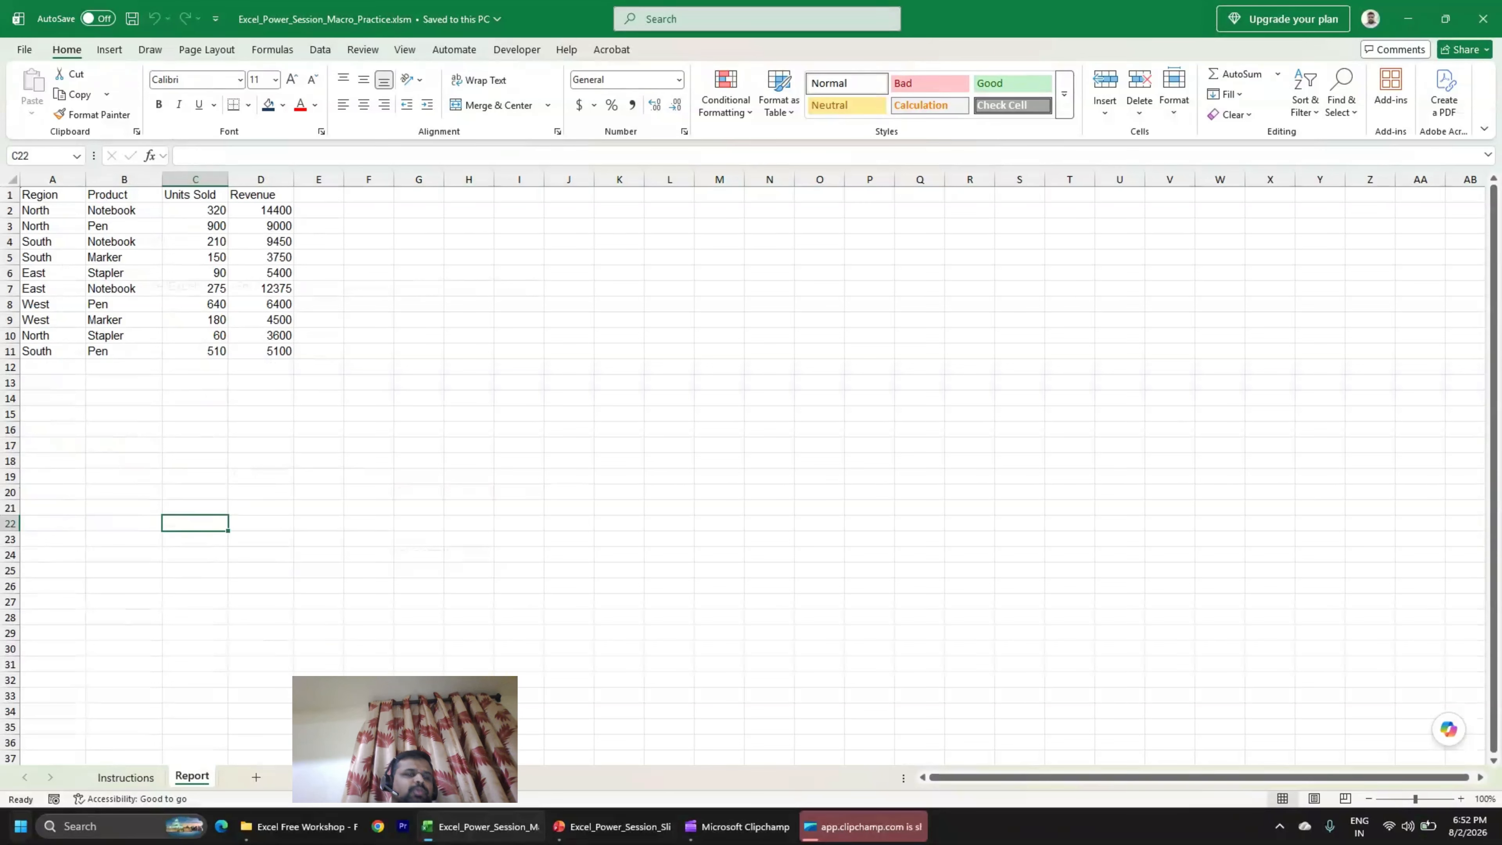
pyautogui.click(63, 196)
pyautogui.click(516, 49)
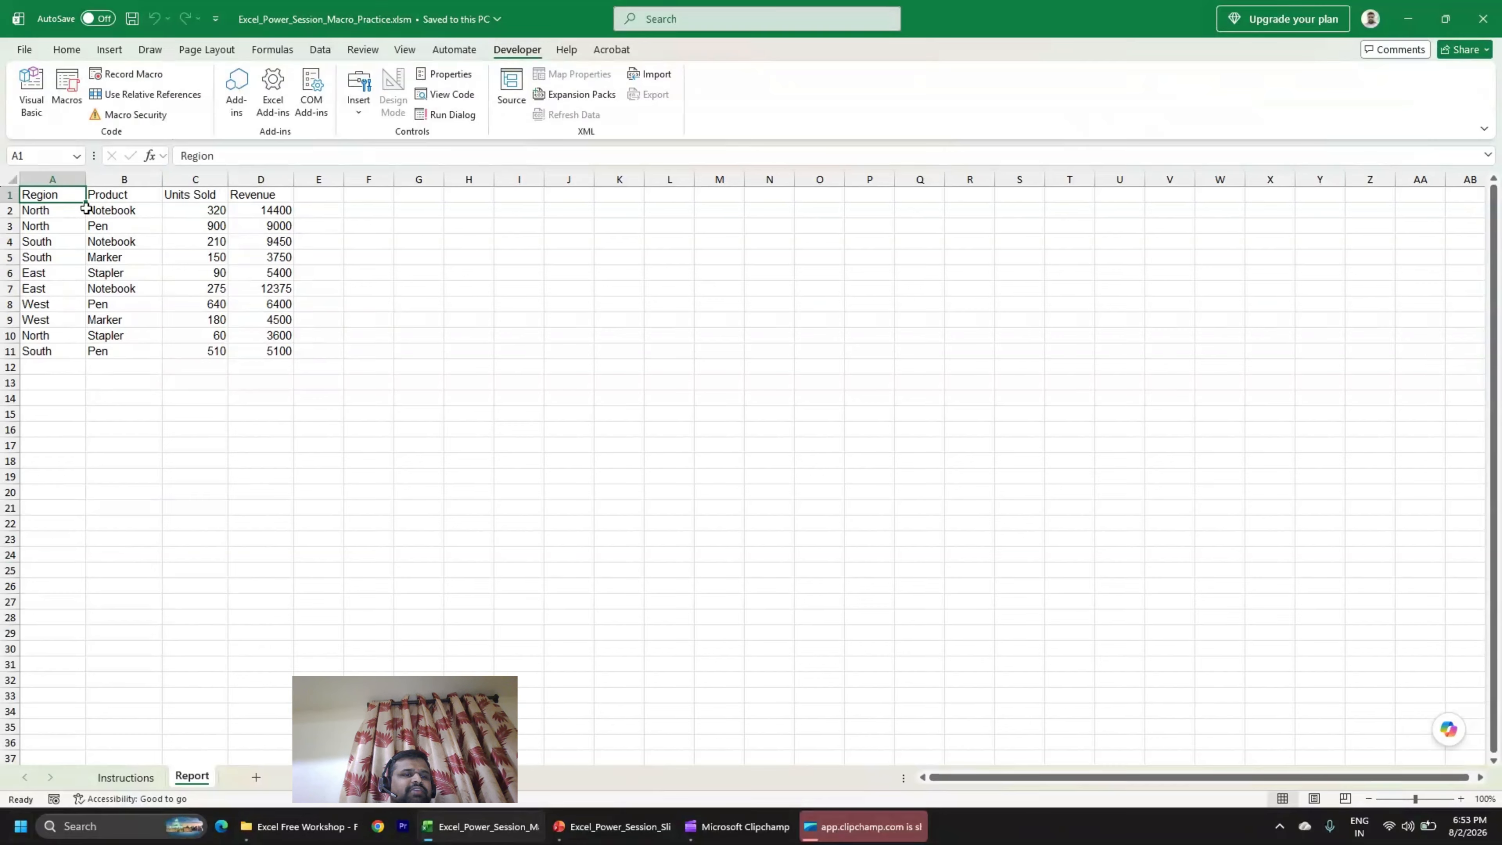
pyautogui.click(121, 75)
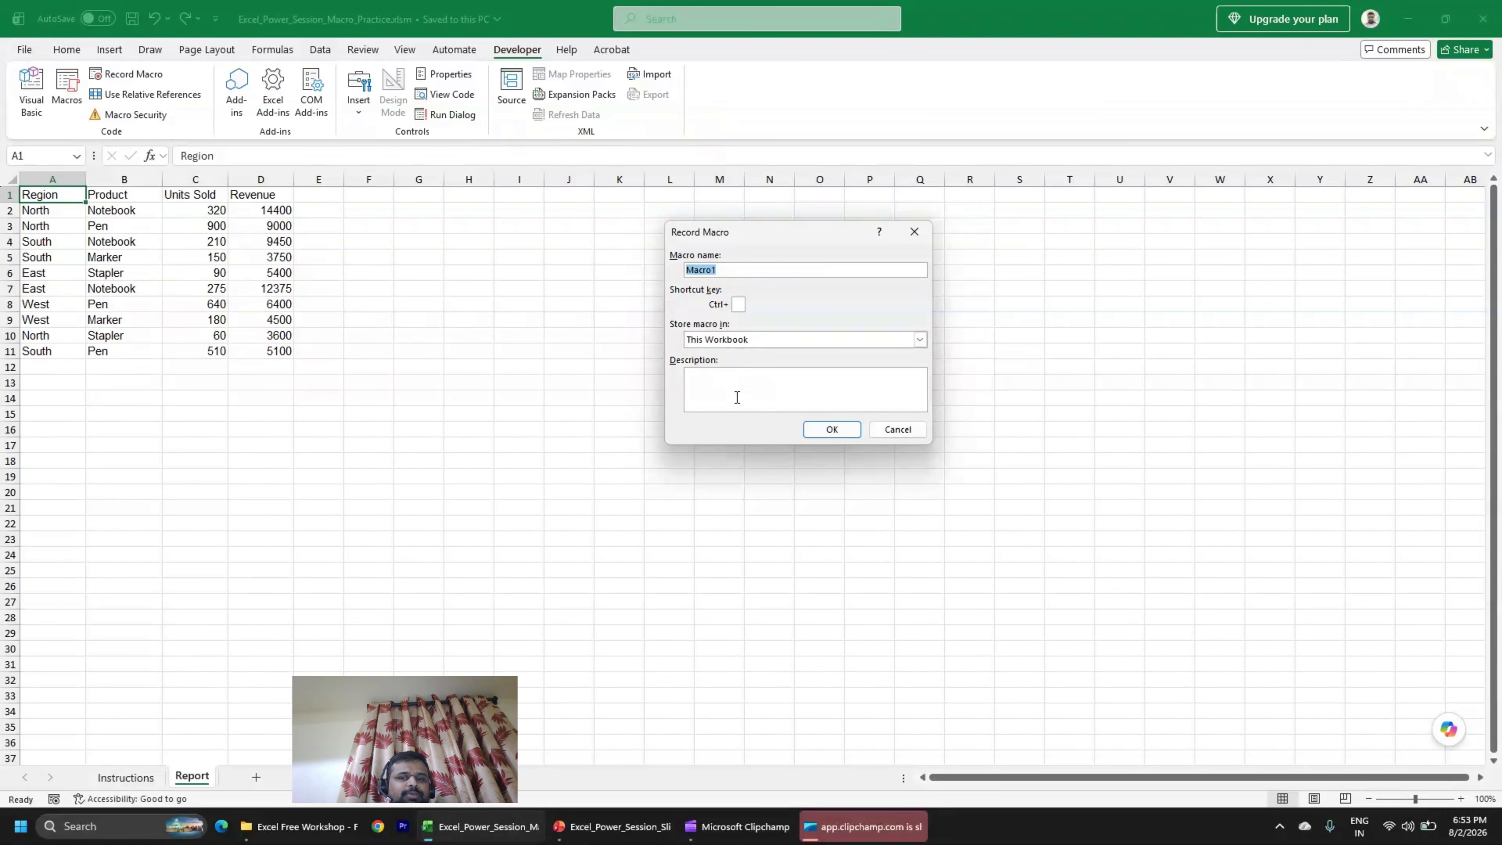
pyautogui.click(831, 428)
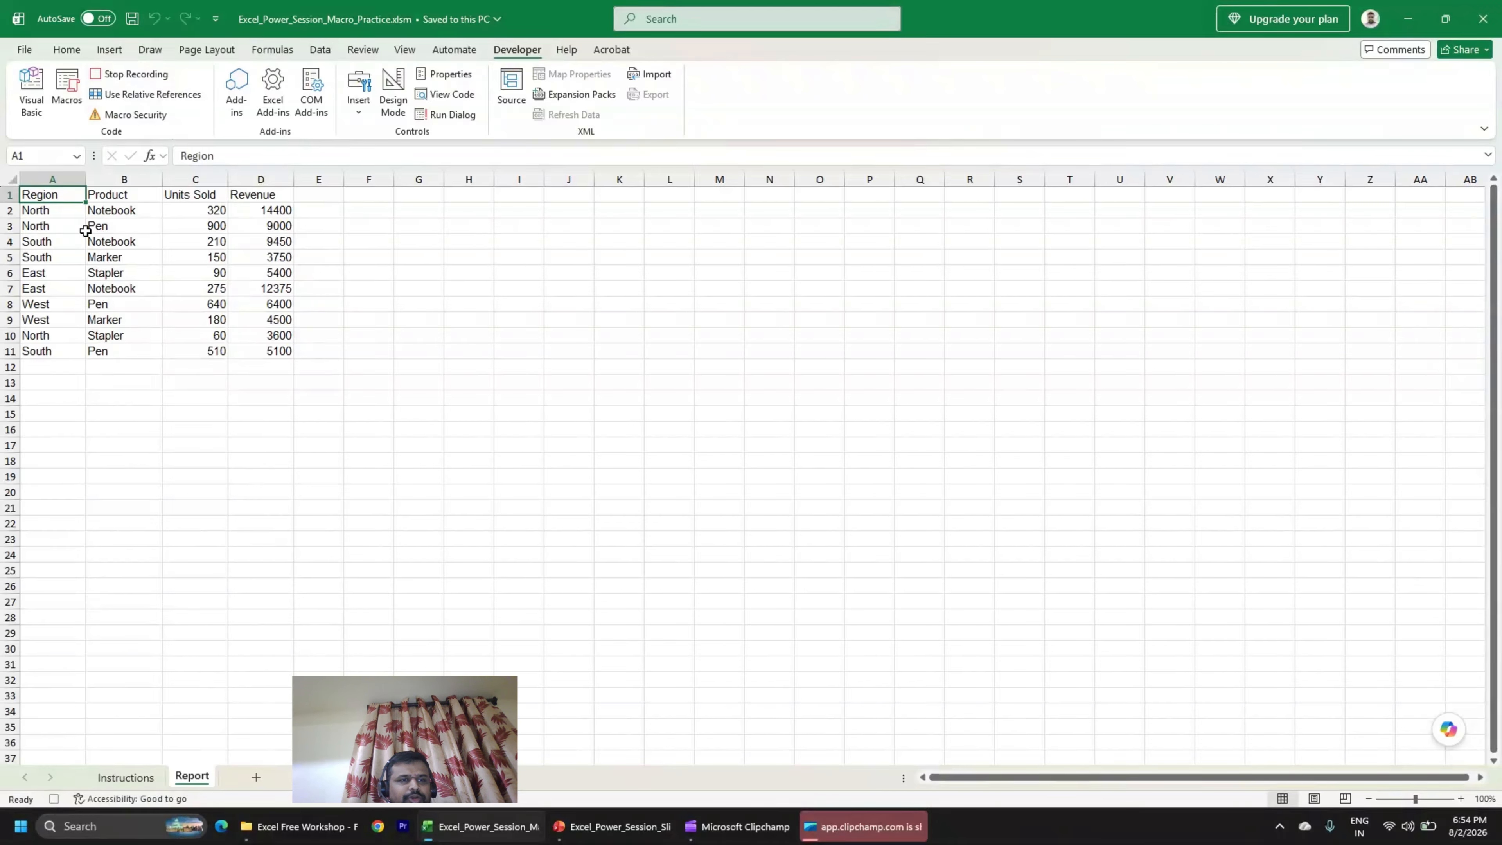
# Make the Report headers A1:D1 bold and fill them with light olive green (Accent 3, 40% lighter).
pyautogui.hotkey('shift', 'Right')
pyautogui.hotkey('shift', 'Right')
pyautogui.hotkey('shift', 'Right')
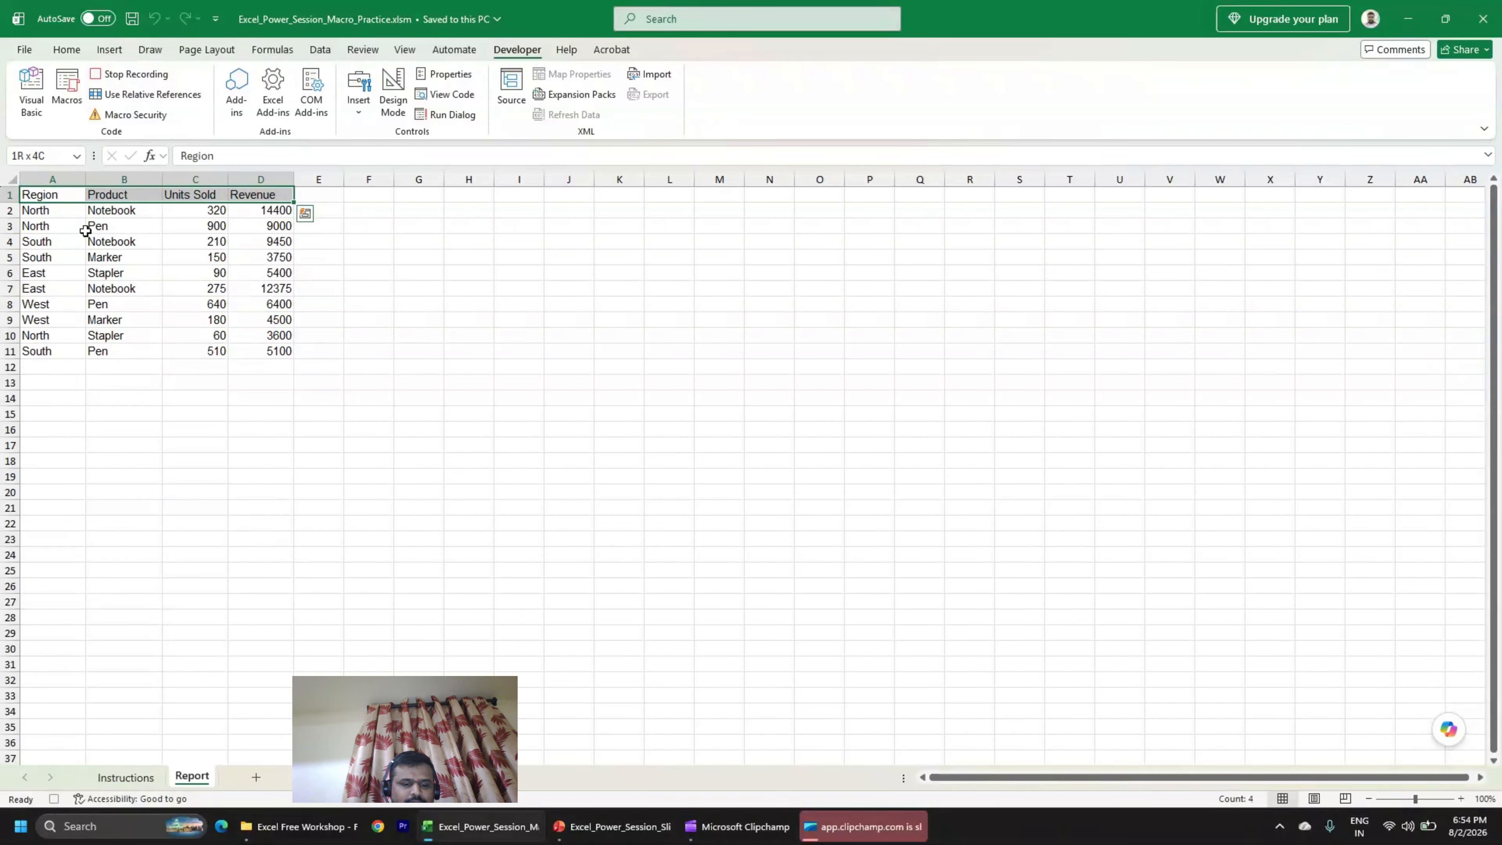
pyautogui.hotkey('ctrl', 'b')
pyautogui.hotkey('ctrl', 'q')
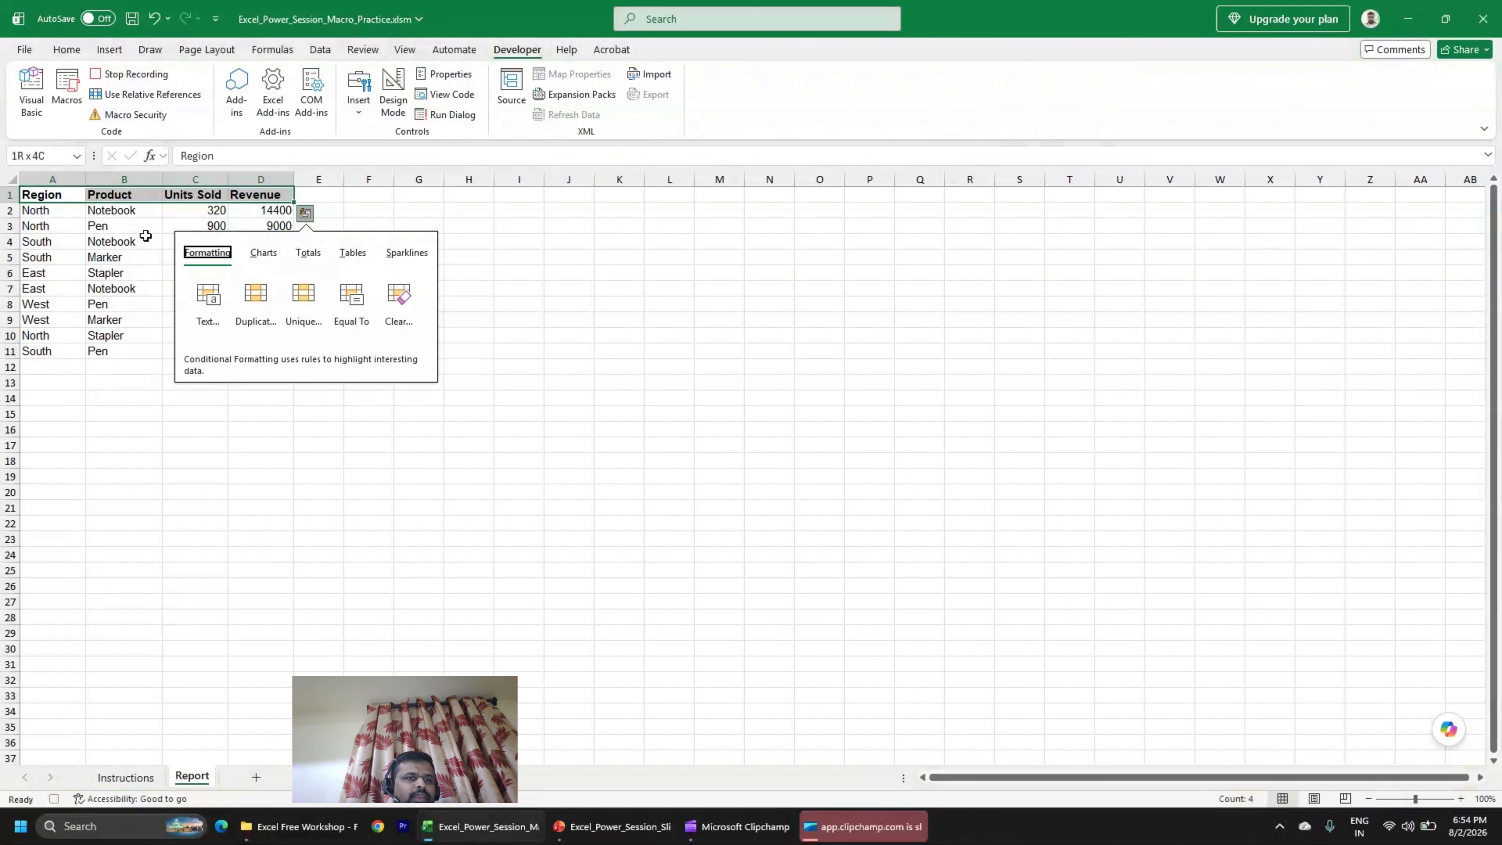
pyautogui.click(66, 49)
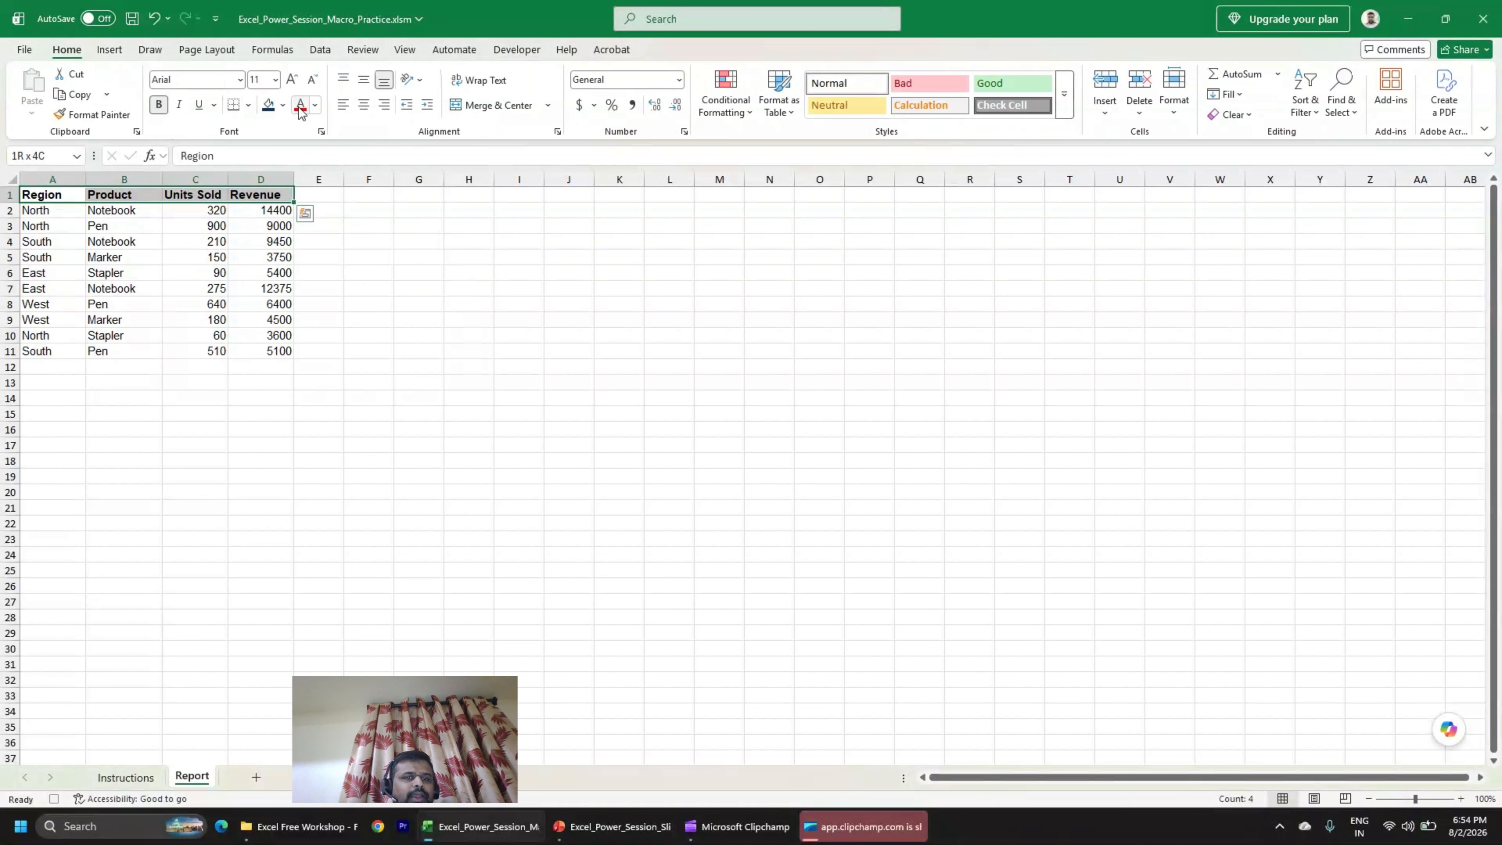
pyautogui.click(284, 105)
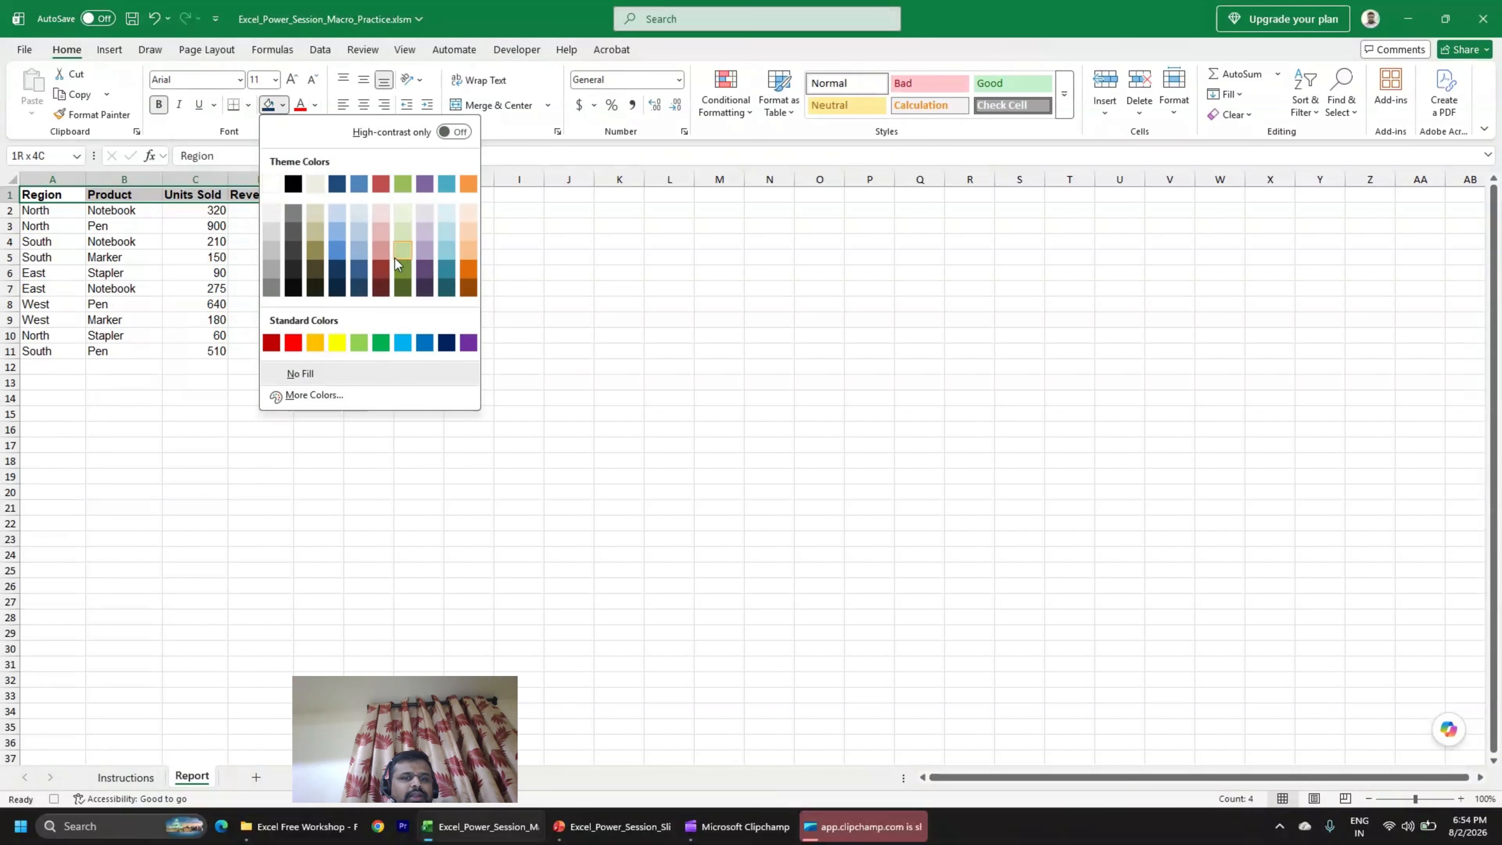
pyautogui.click(398, 254)
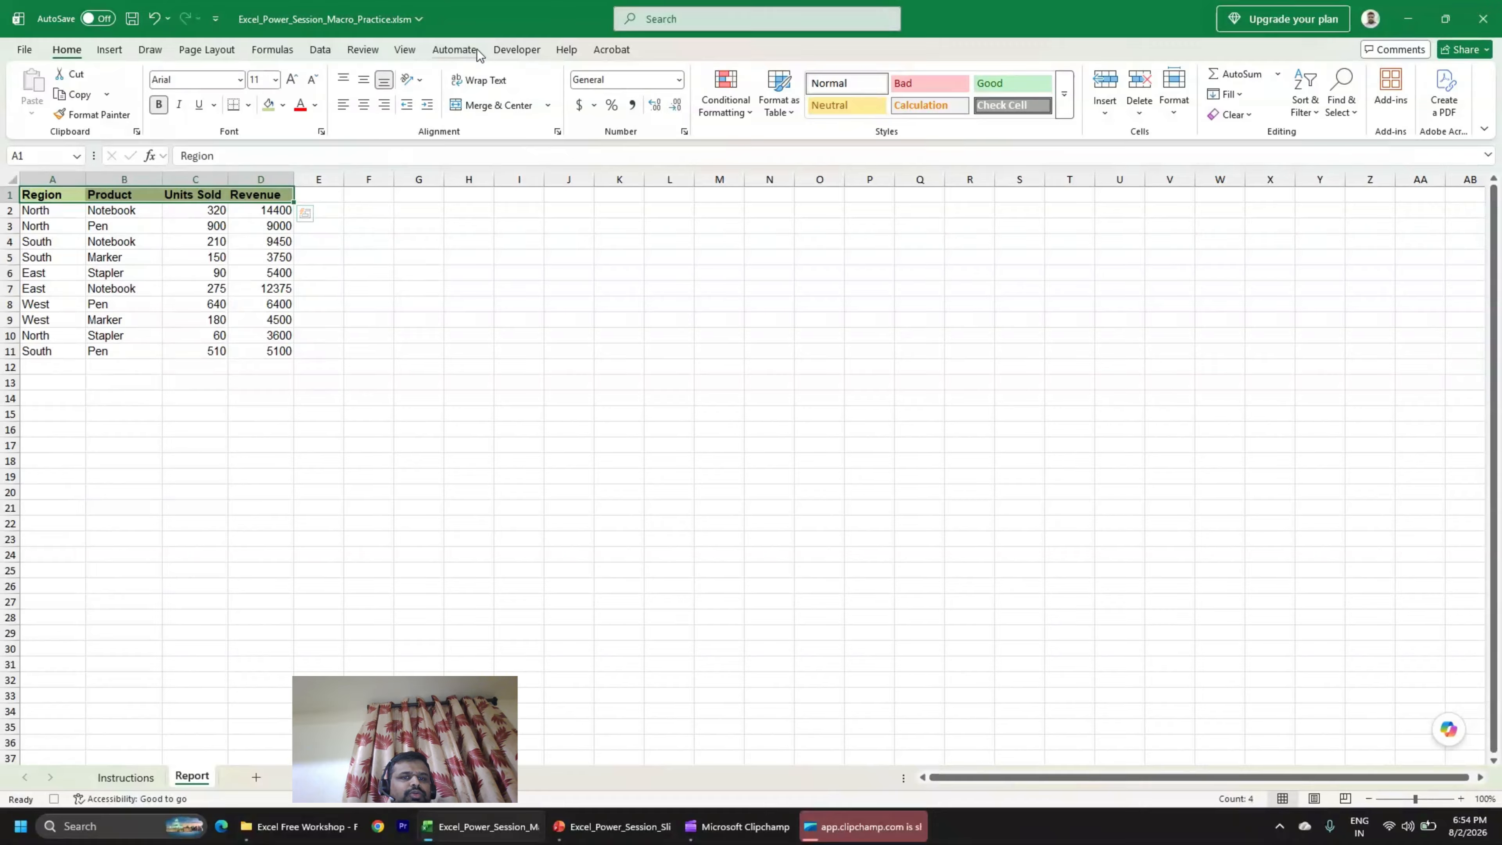
# Stop the macro recording and dismiss the offer to save it as an Office Script.
pyautogui.click(516, 49)
pyautogui.click(130, 74)
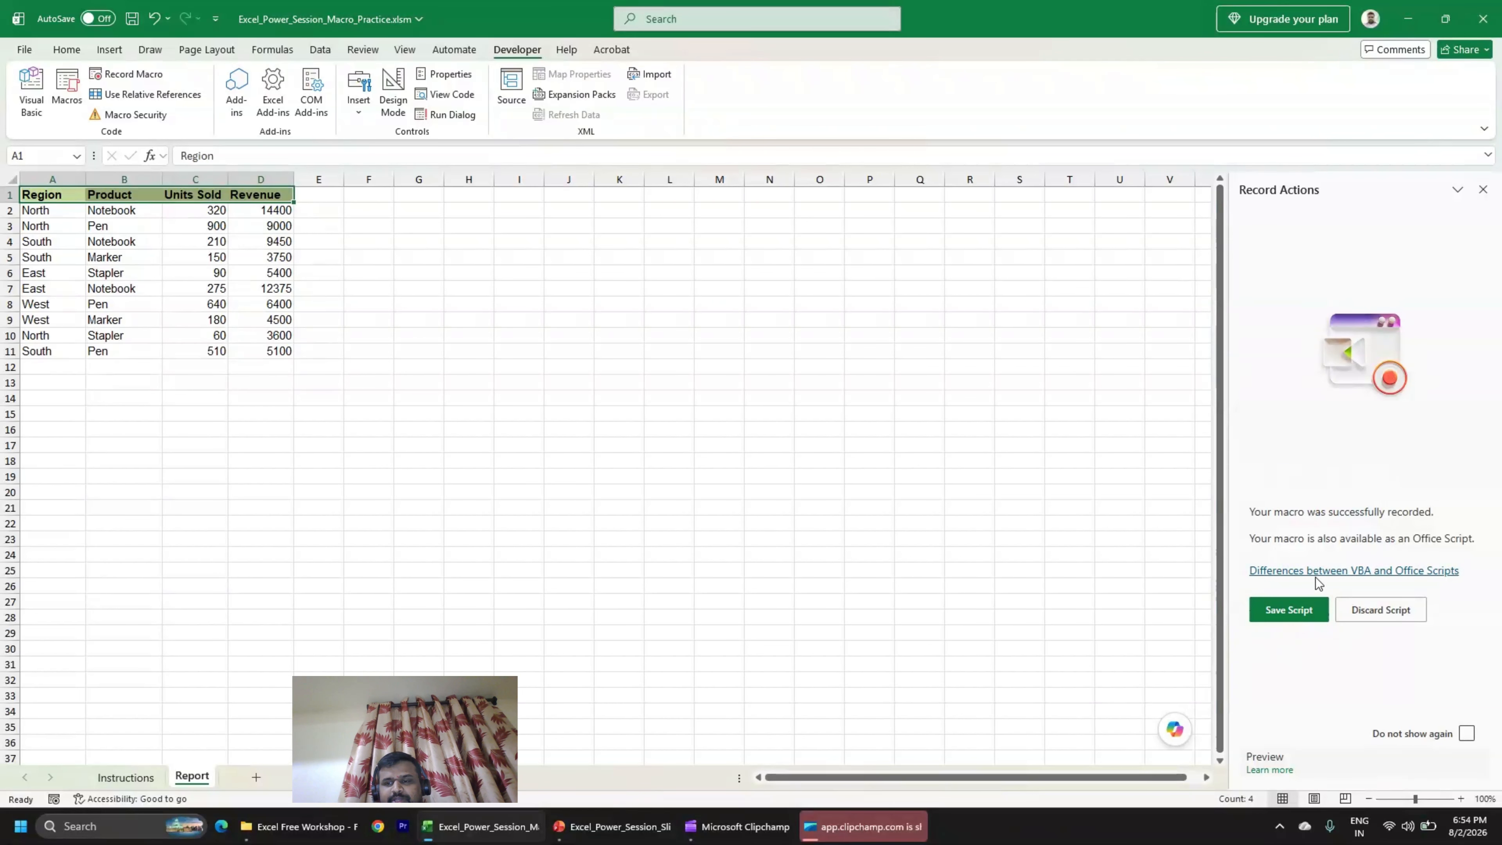
pyautogui.click(1484, 190)
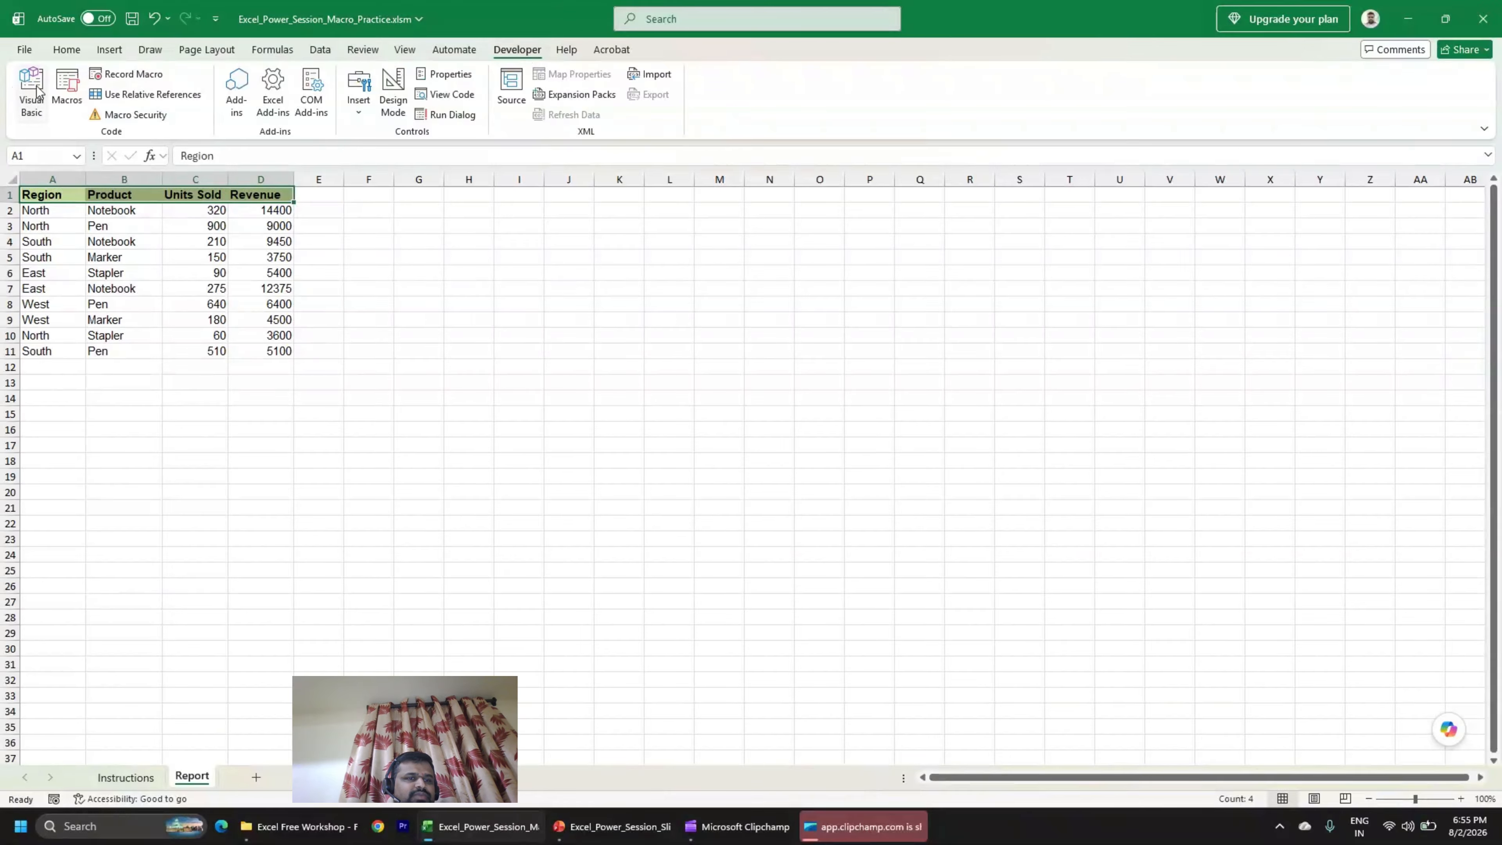
# Switch to the Visual Basic editor and open the code of Module1.
pyautogui.click(36, 98)
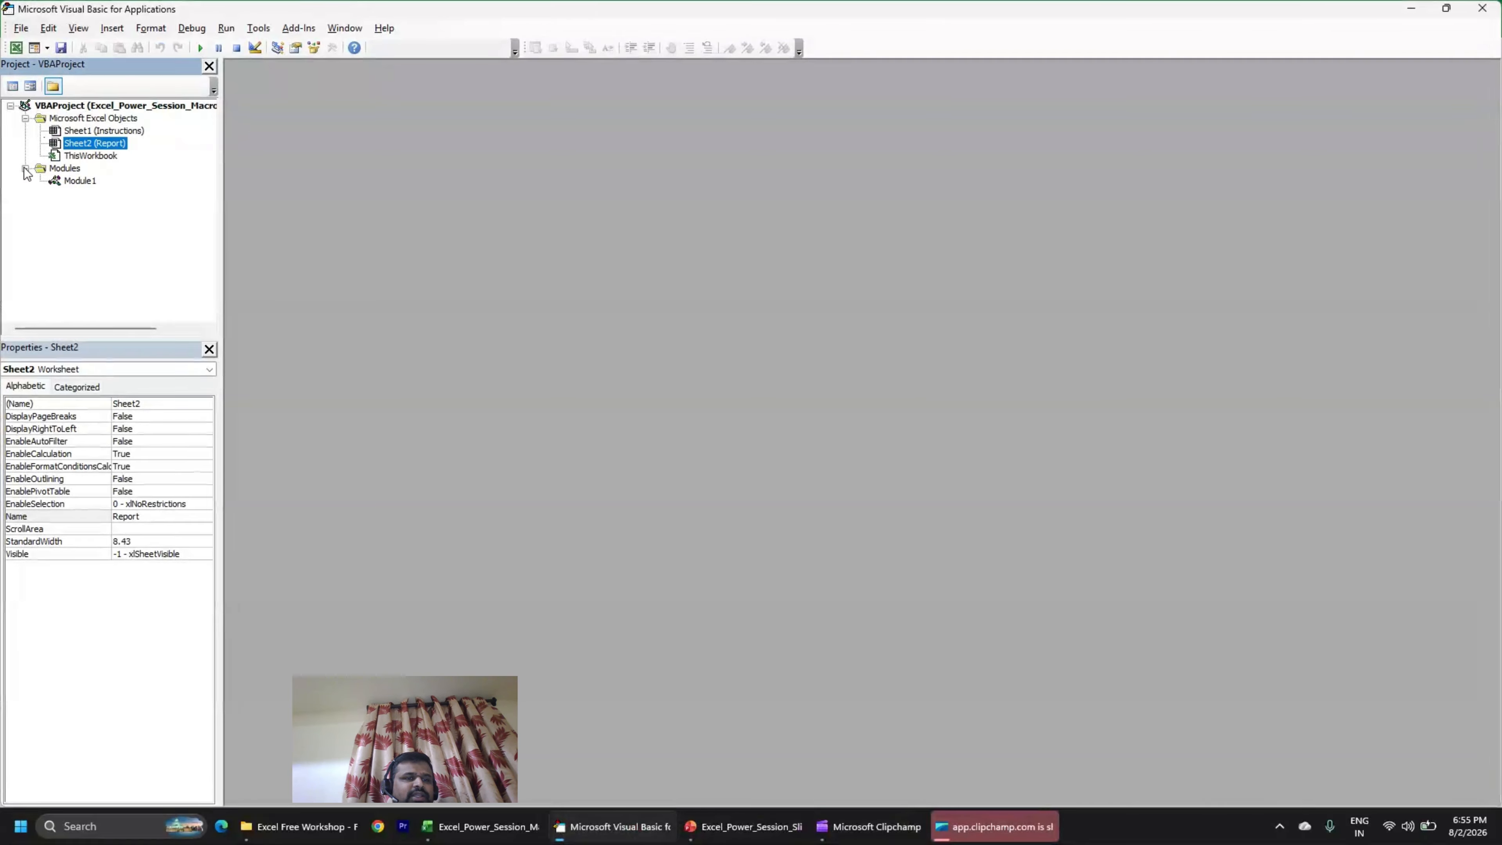
pyautogui.click(26, 169)
pyautogui.hotkey('alt', 'F11')
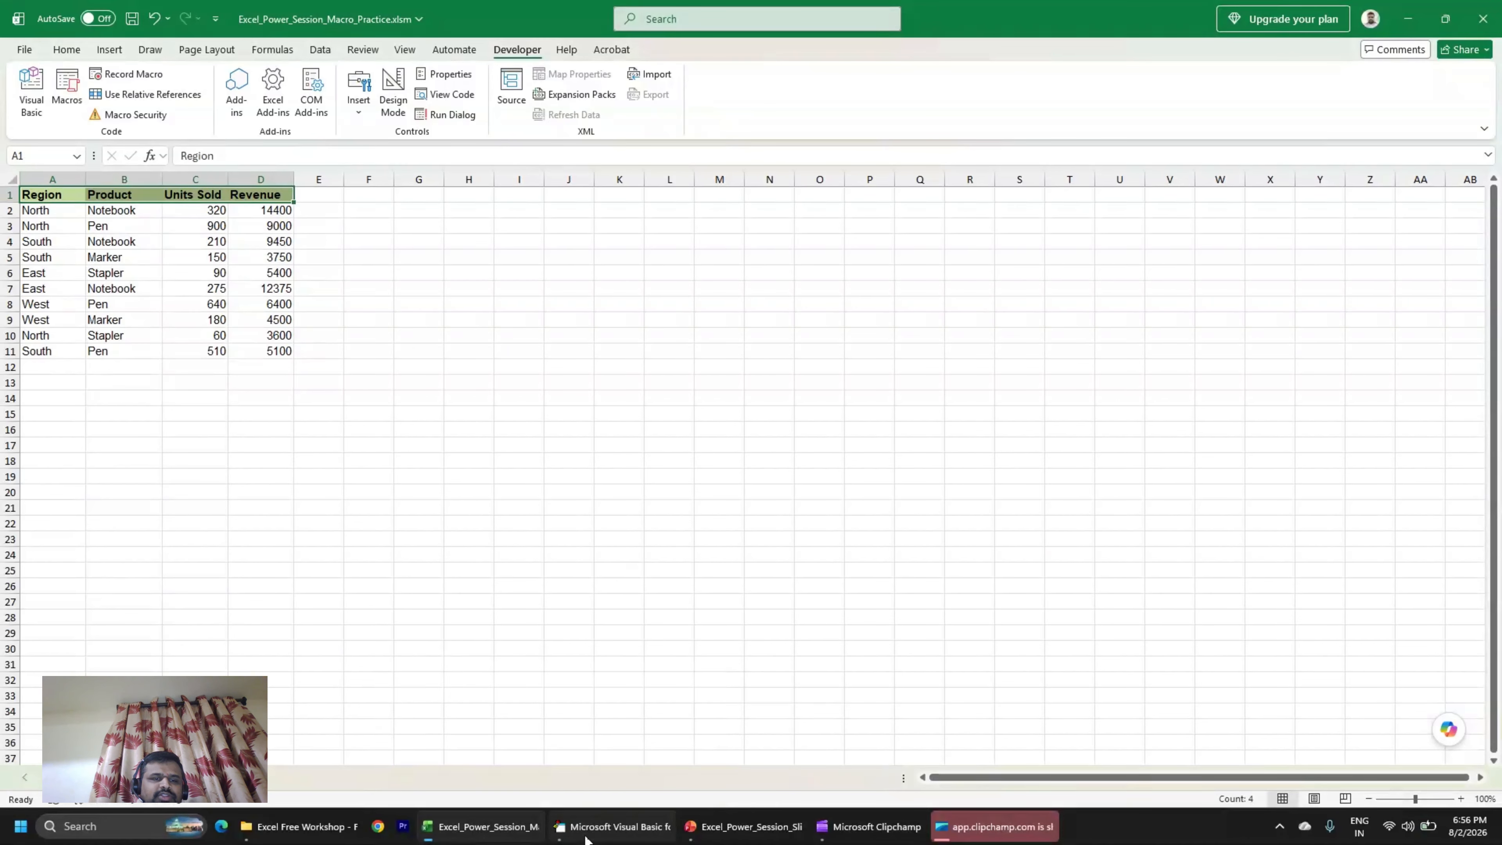
pyautogui.click(615, 825)
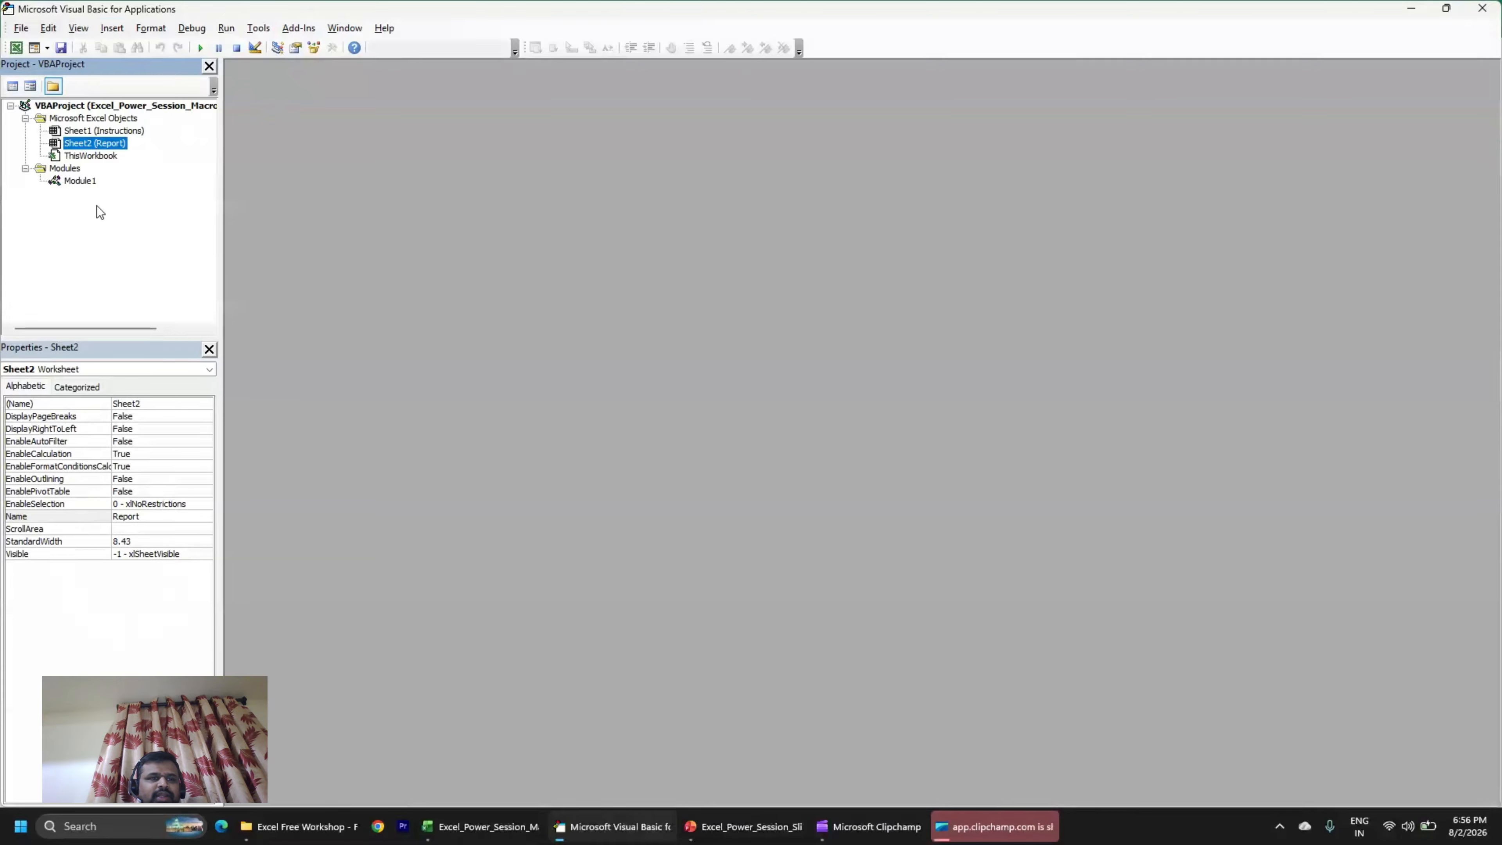
pyautogui.doubleClick(82, 181)
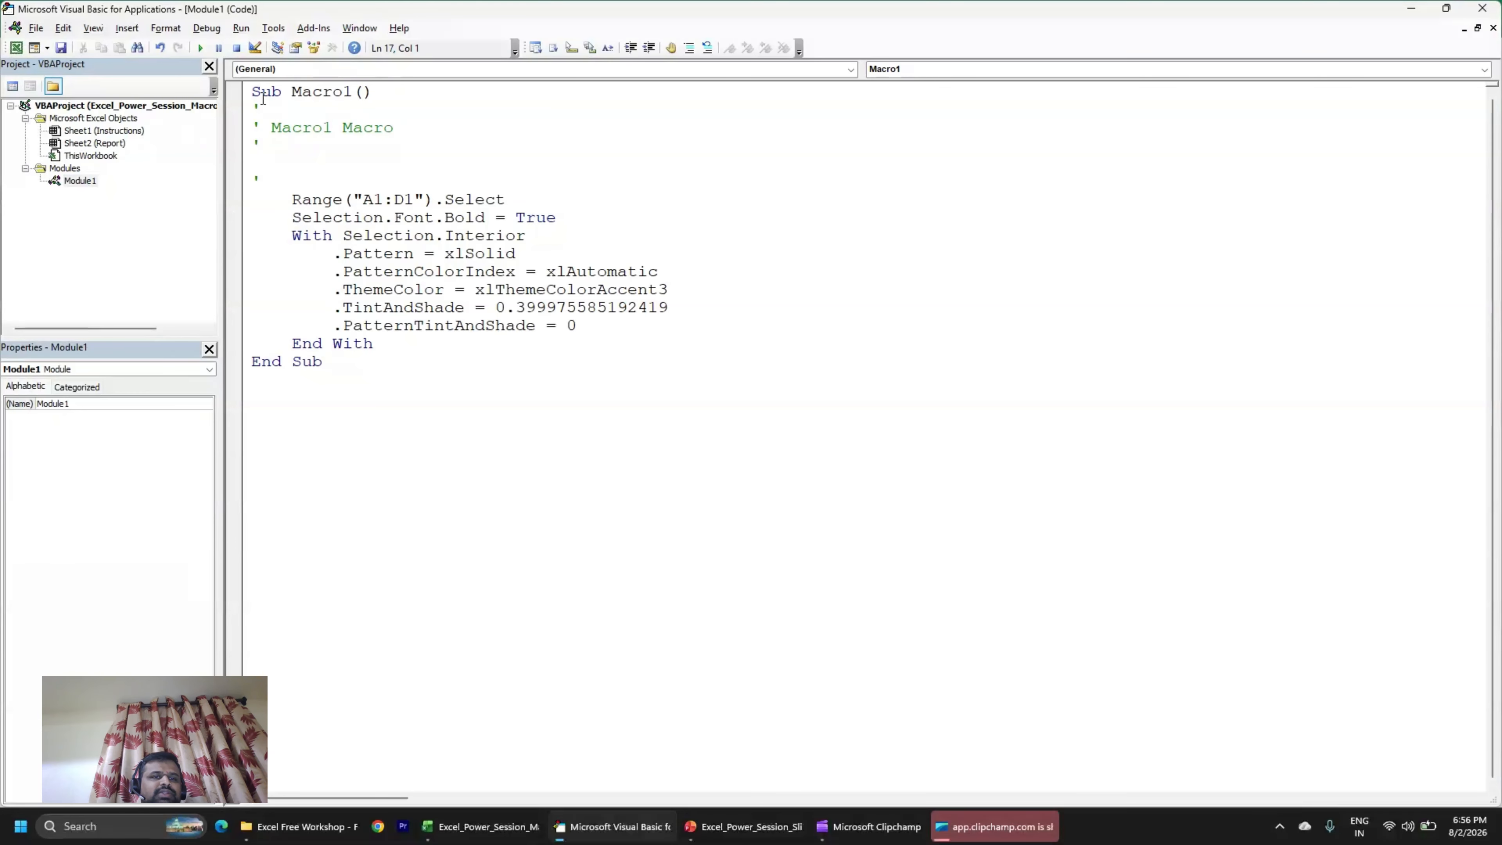
# Highlight the macro name Macro1 and the full recorded code from Sub to End Sub.
pyautogui.doubleClick(303, 93)
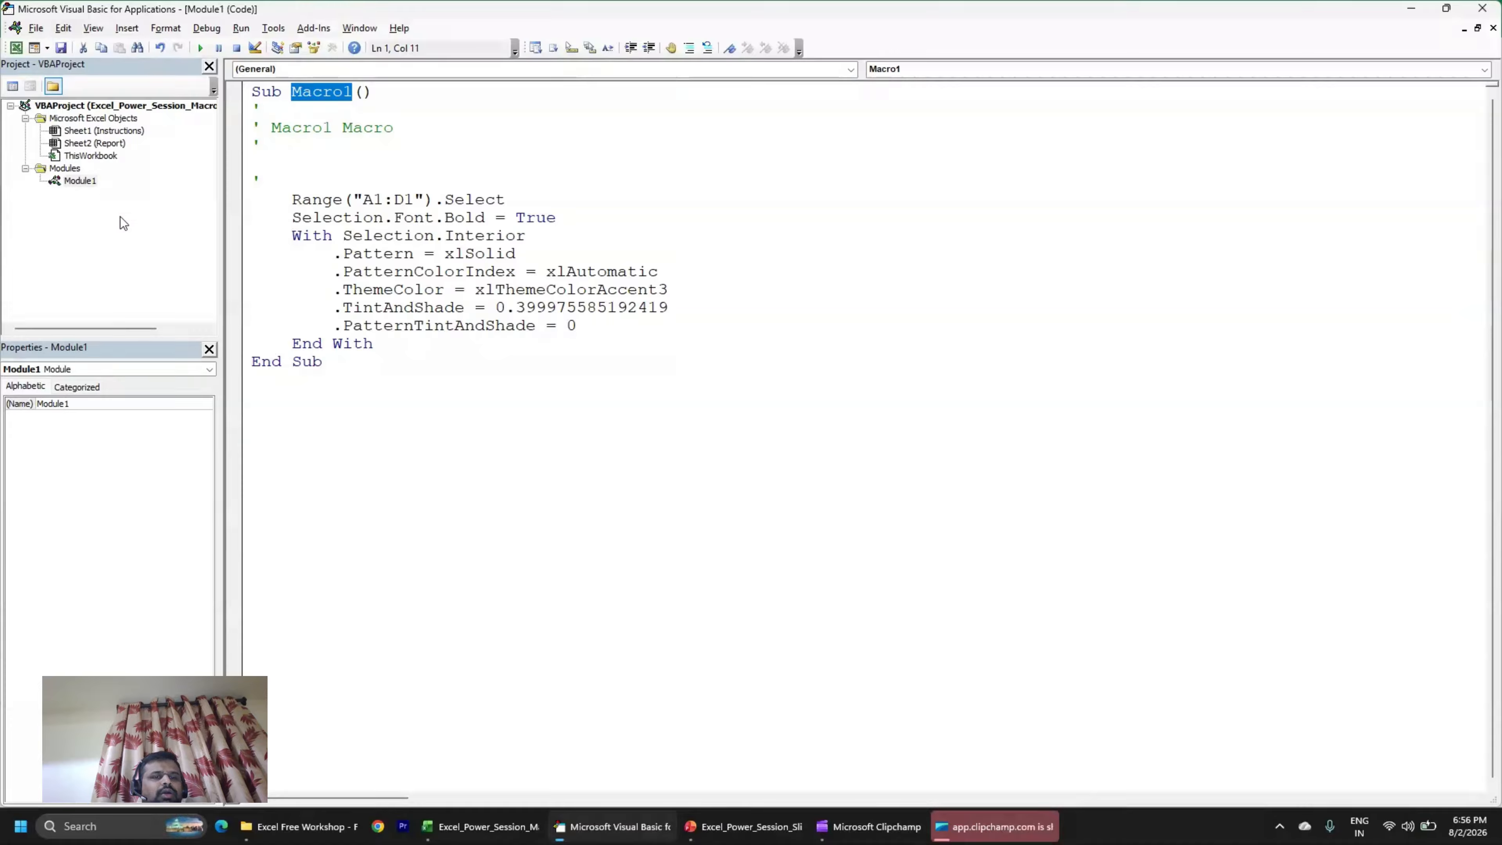
pyautogui.click(409, 381)
pyautogui.moveTo(254, 90); pyautogui.dragTo(385, 482)
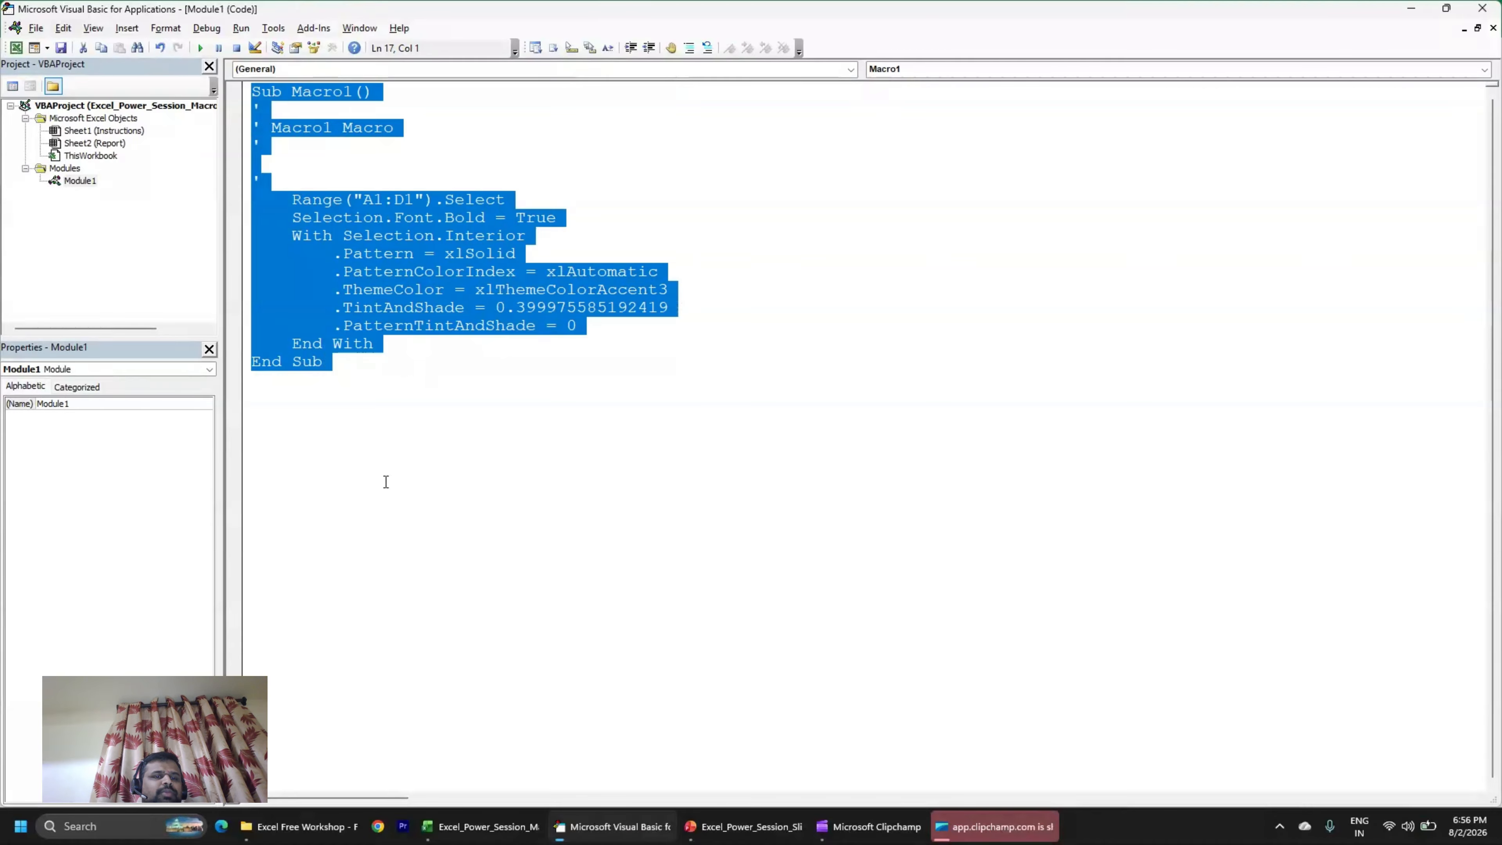
pyautogui.doubleClick(317, 94)
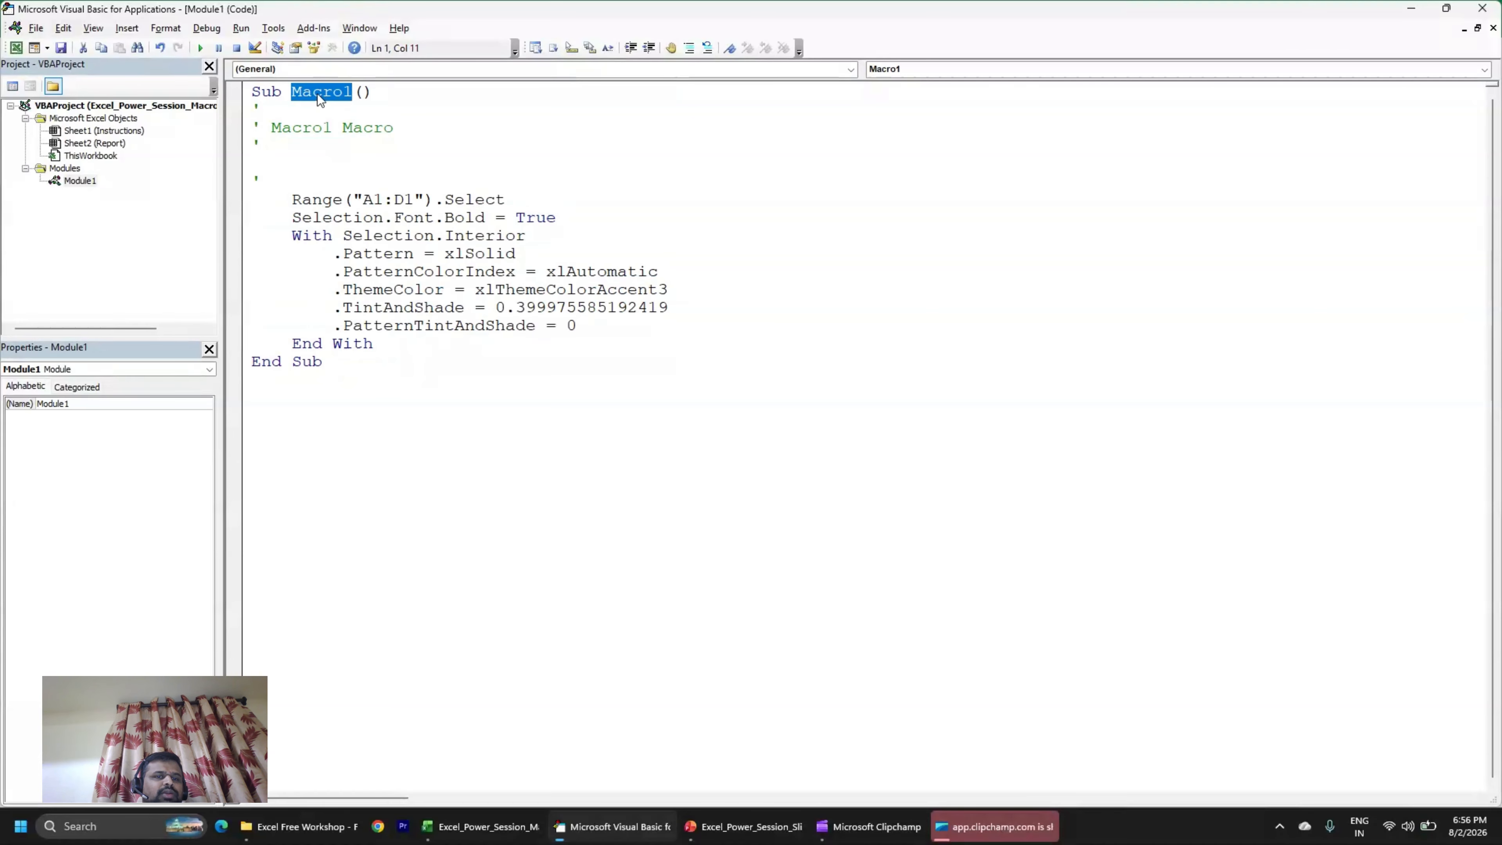
pyautogui.click(252, 91)
pyautogui.moveTo(252, 91); pyautogui.dragTo(346, 399)
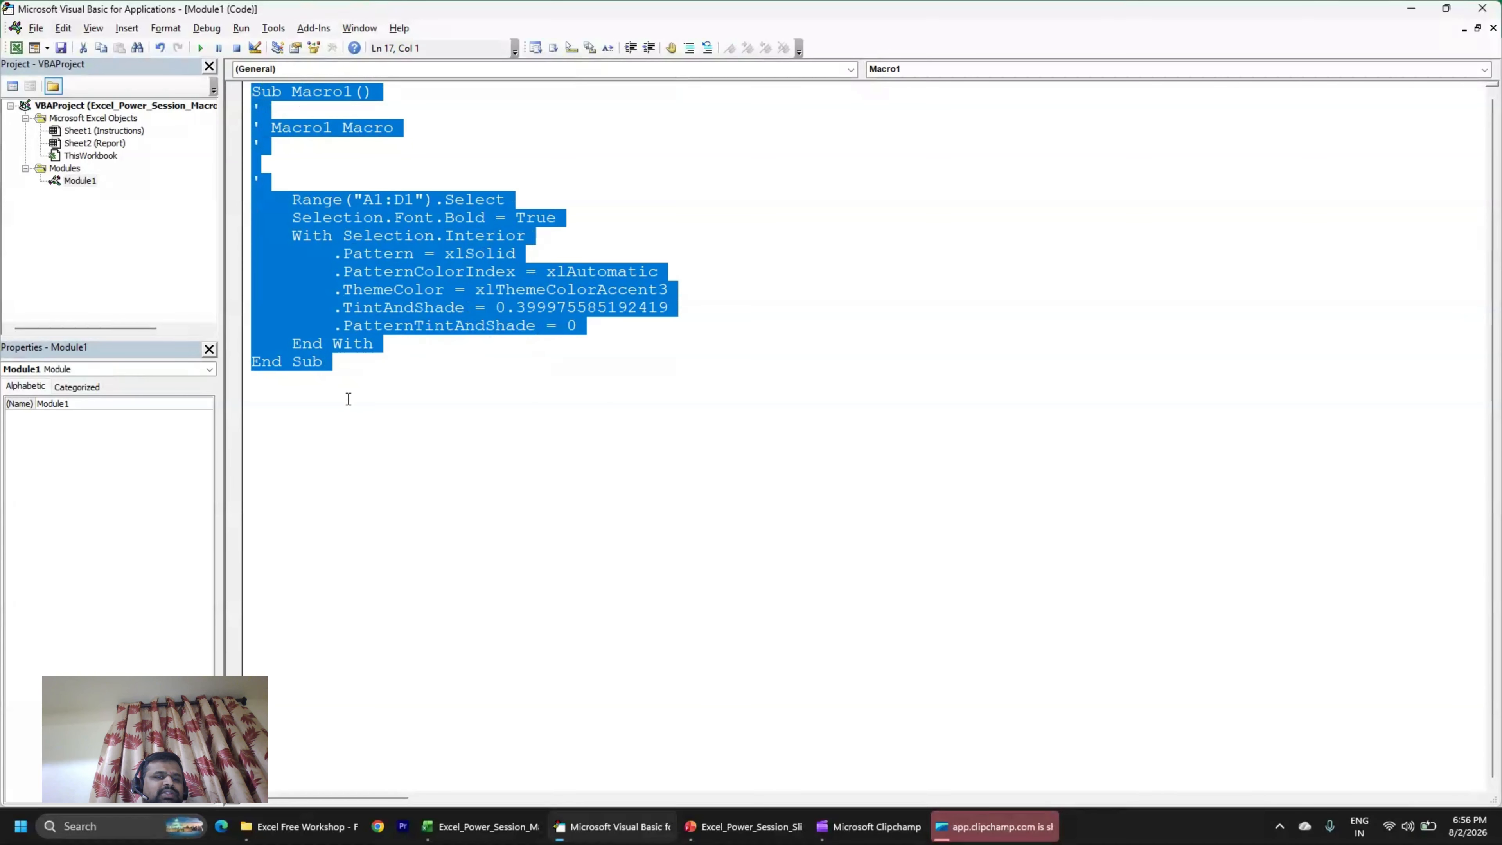
pyautogui.click(355, 412)
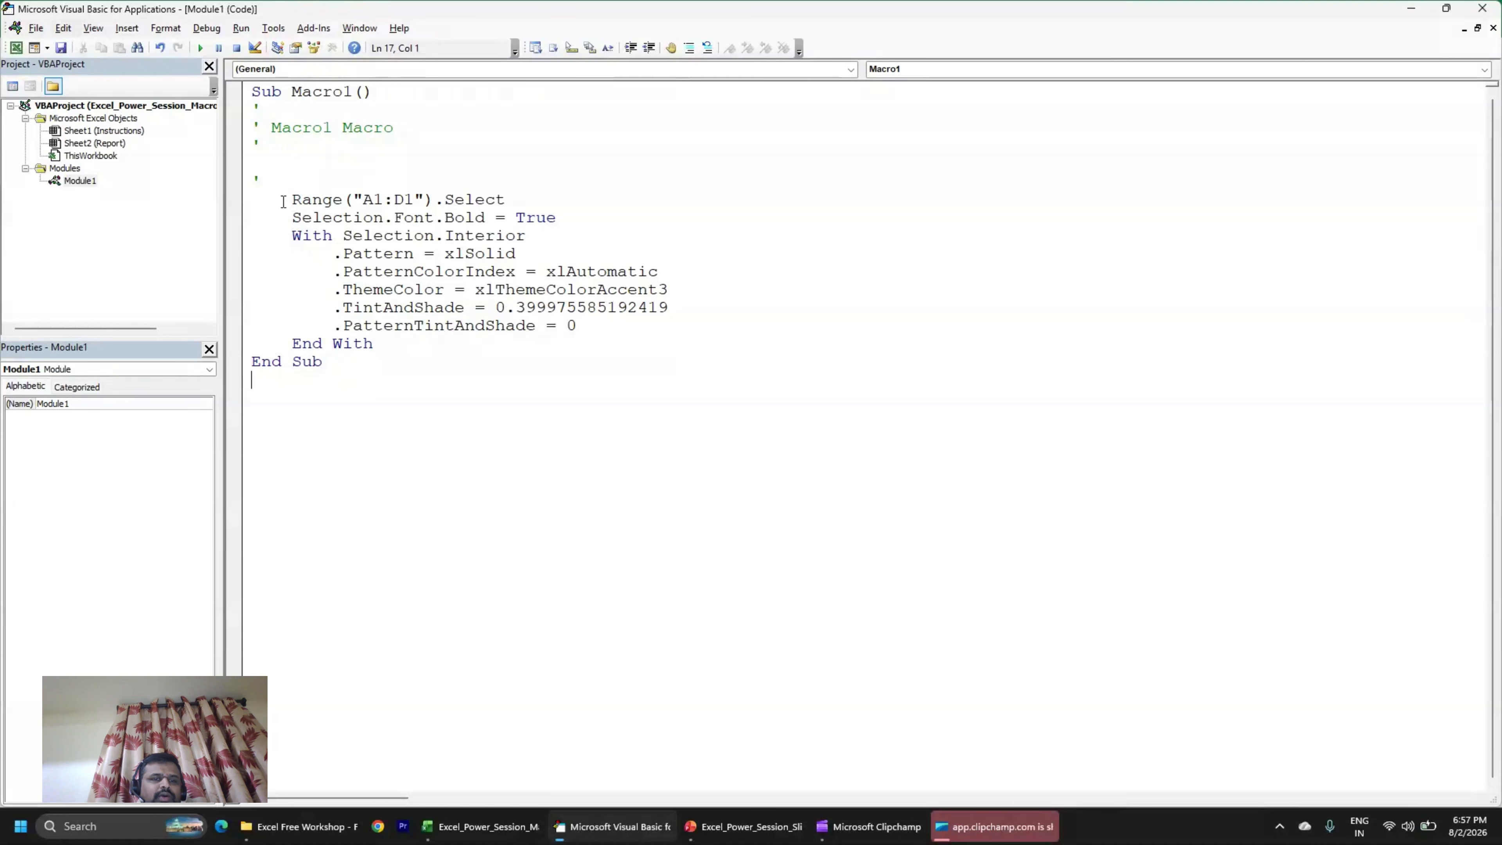
# Examine the Range("A1:D1").Select and Selection.Font.Bold = True lines with the code window beside the formatted headers.
pyautogui.moveTo(292, 200); pyautogui.dragTo(504, 200)
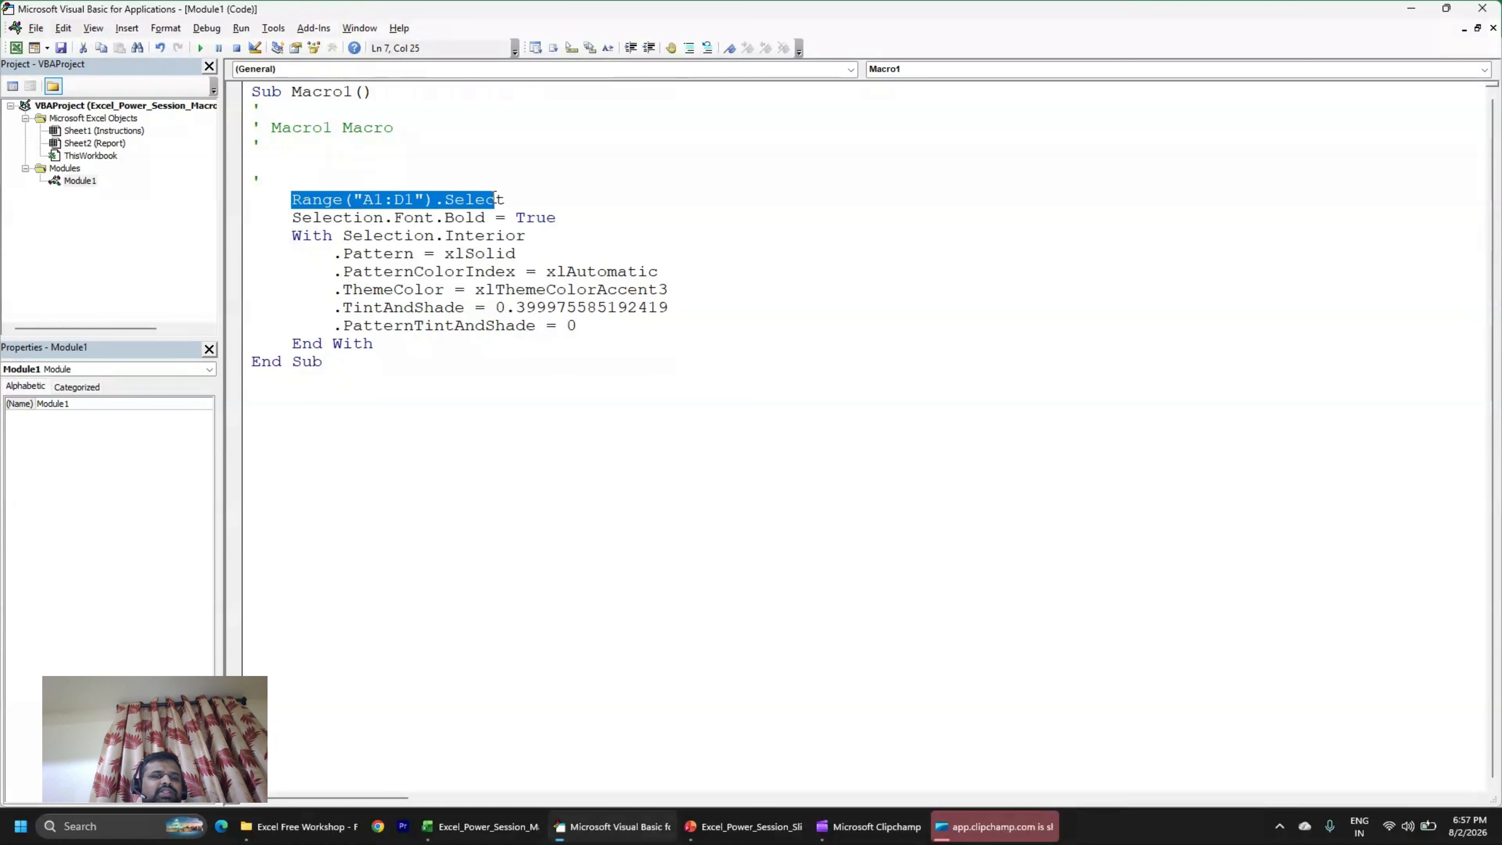
pyautogui.moveTo(443, 9); pyautogui.dragTo(791, 253)
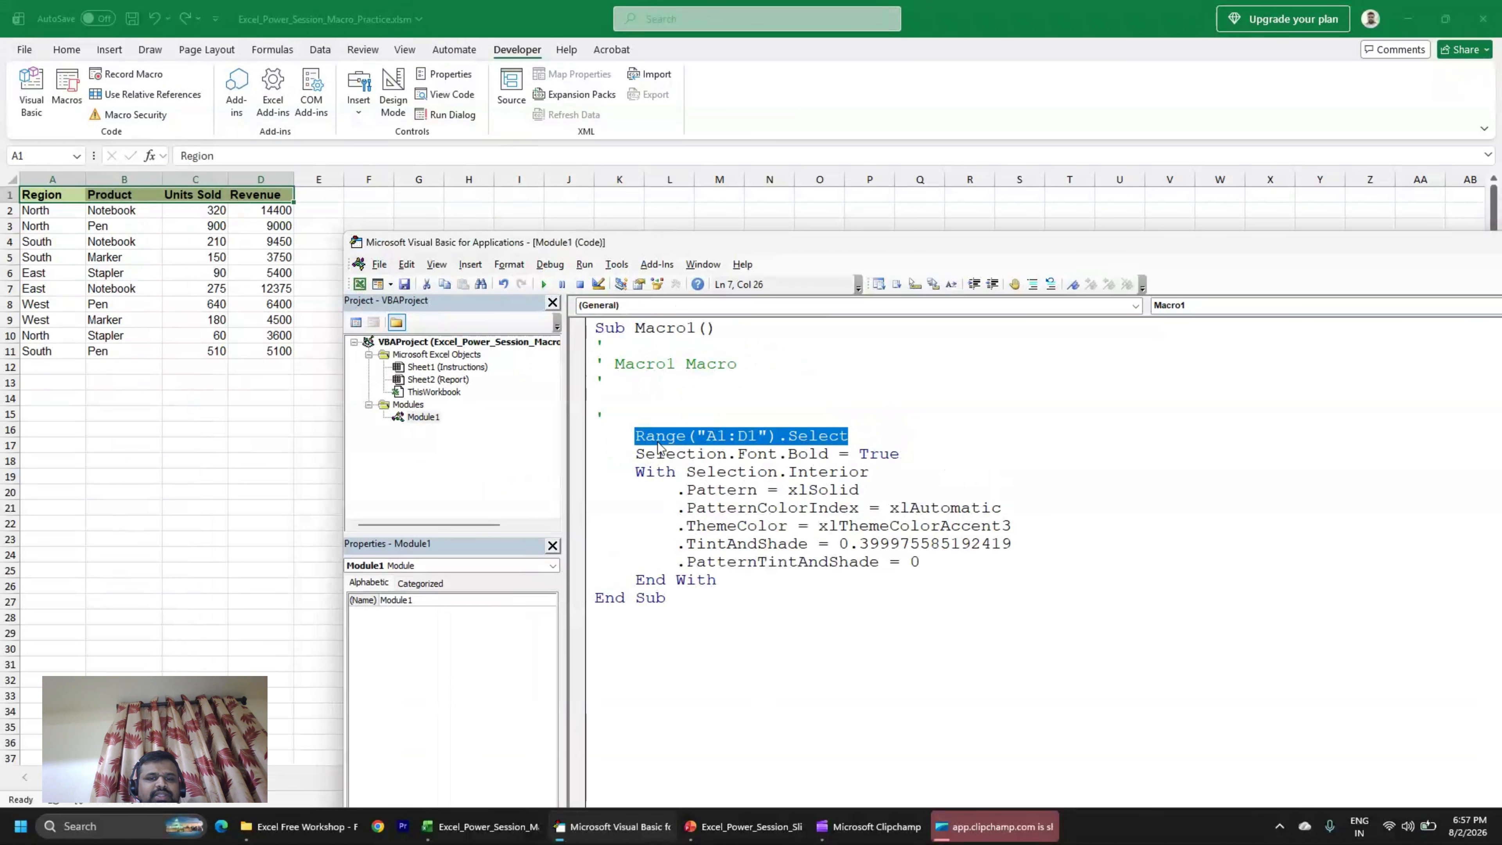
pyautogui.doubleClick(694, 453)
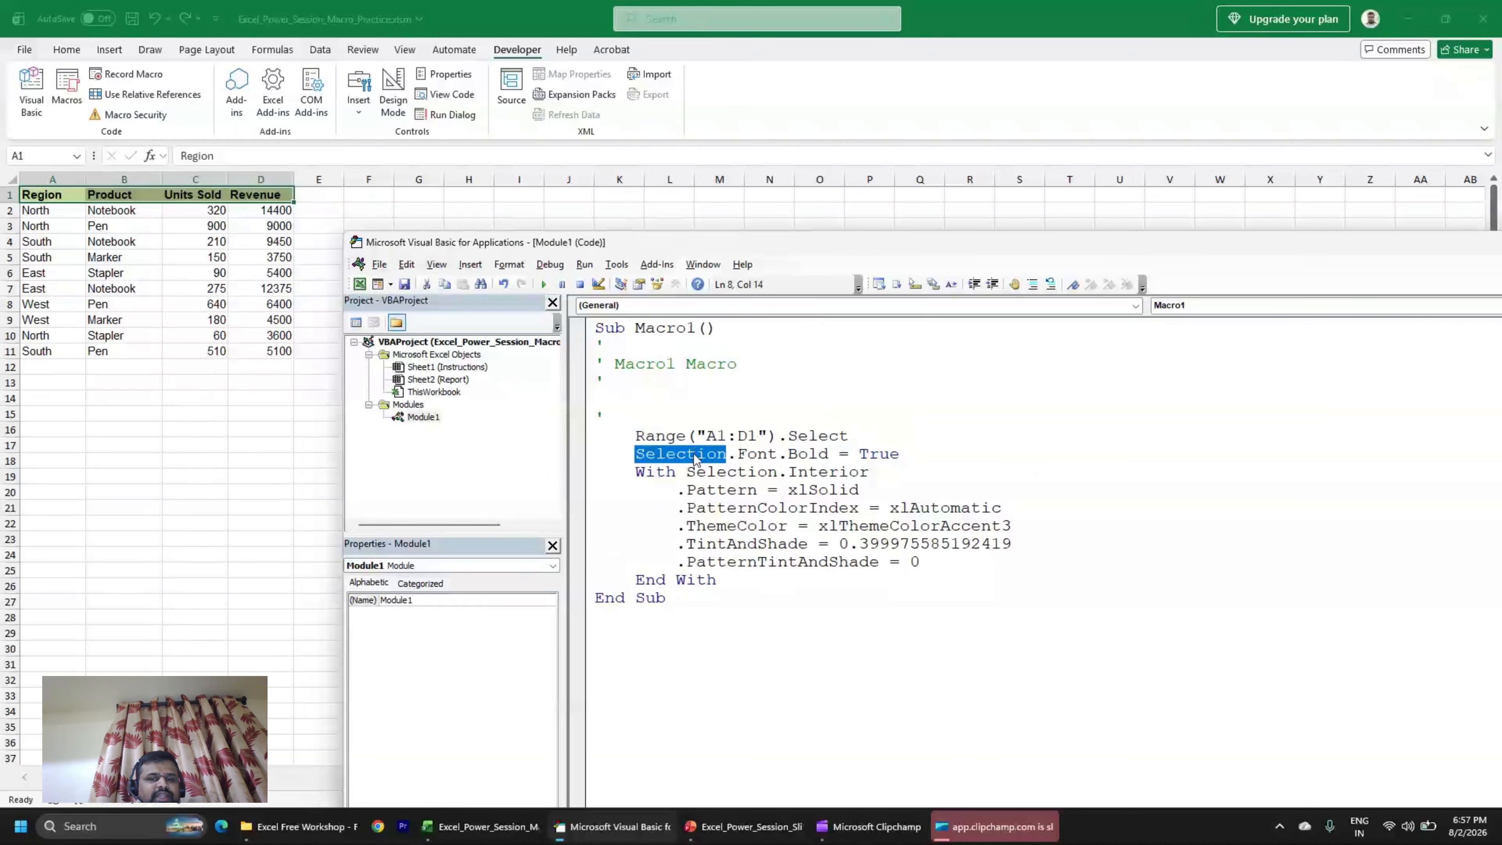
pyautogui.doubleClick(746, 456)
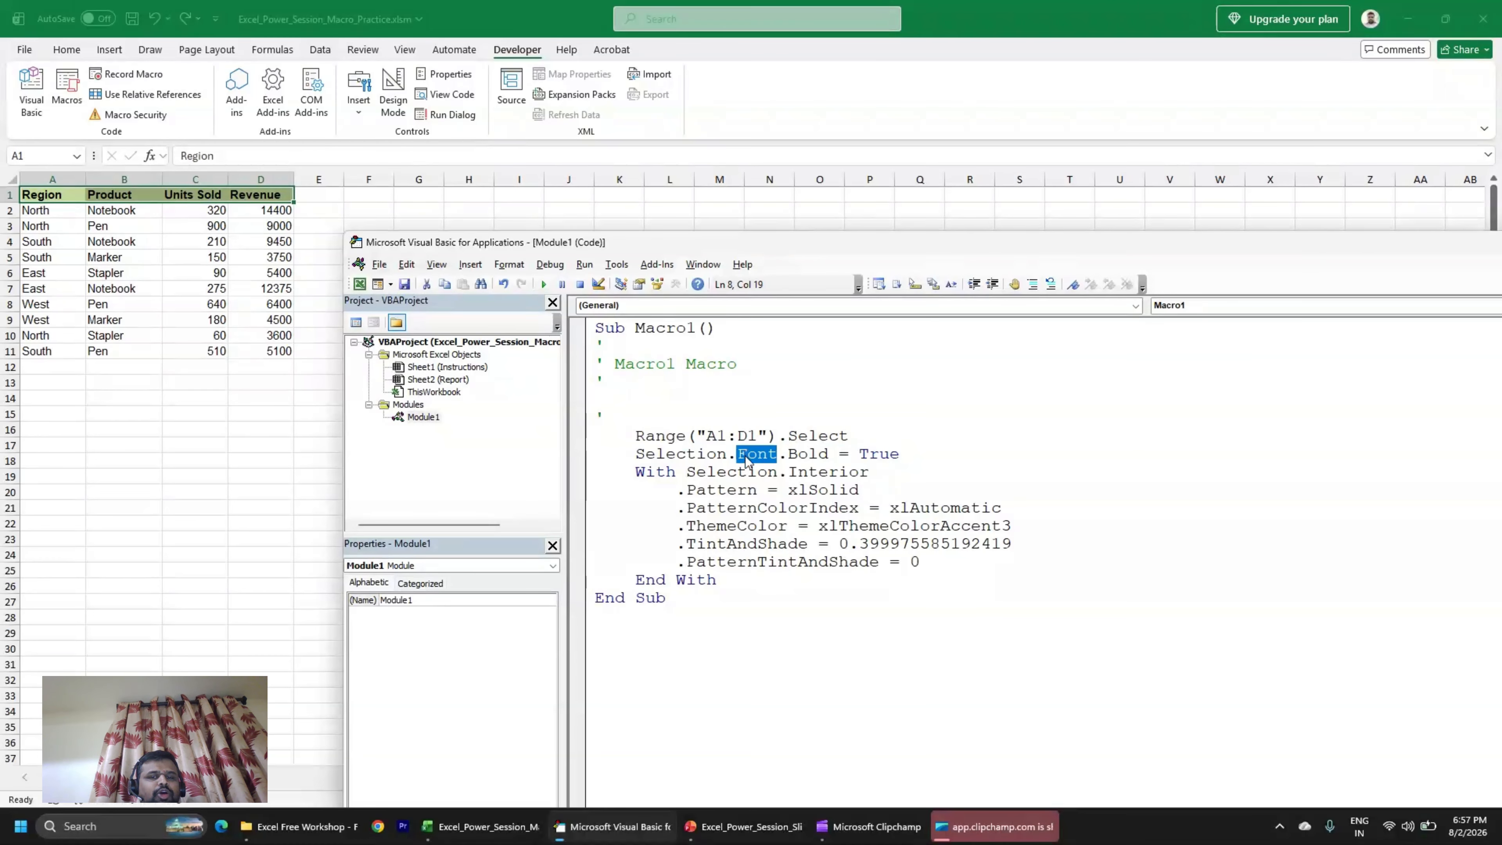
pyautogui.doubleClick(808, 456)
pyautogui.doubleClick(761, 453)
pyautogui.click(806, 456)
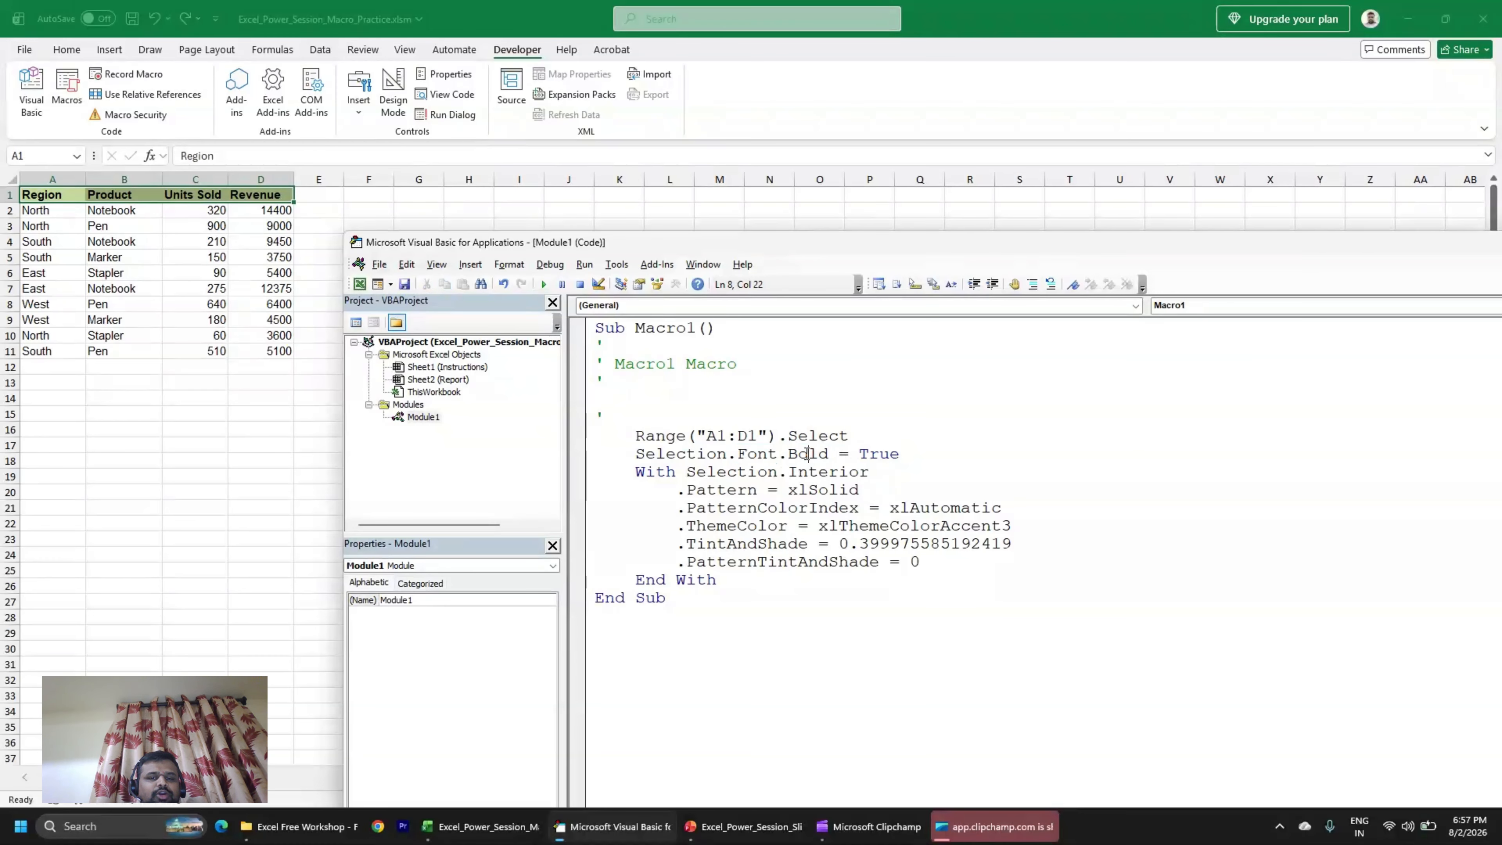
pyautogui.doubleClick(808, 455)
pyautogui.moveTo(899, 454); pyautogui.dragTo(634, 453)
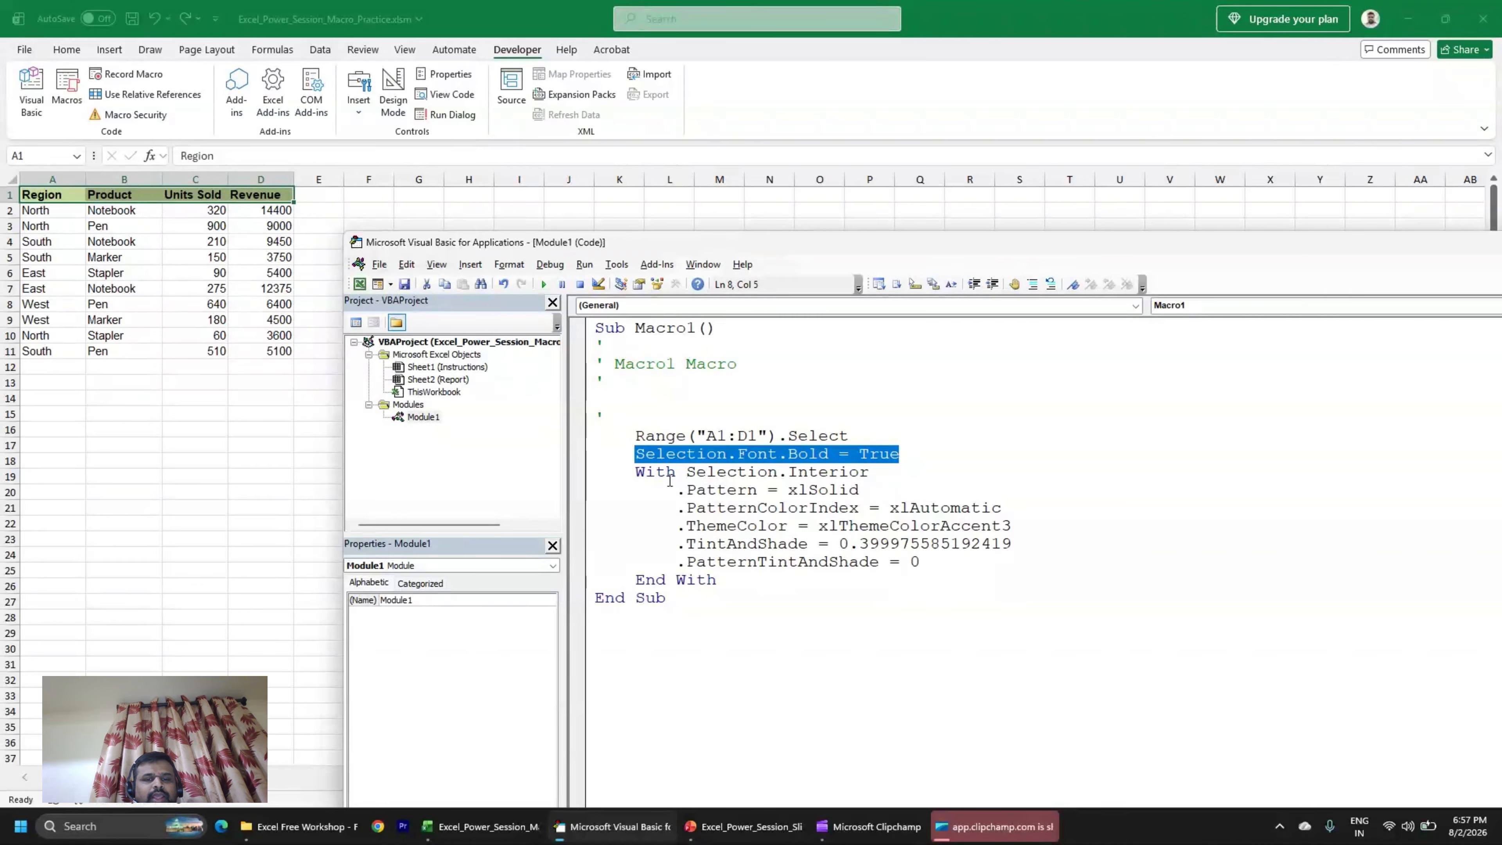
# Highlight the With Selection.Interior fill block, close the Visual Basic editor and deselect the headers on the Report sheet.
pyautogui.moveTo(635, 472); pyautogui.dragTo(840, 578)
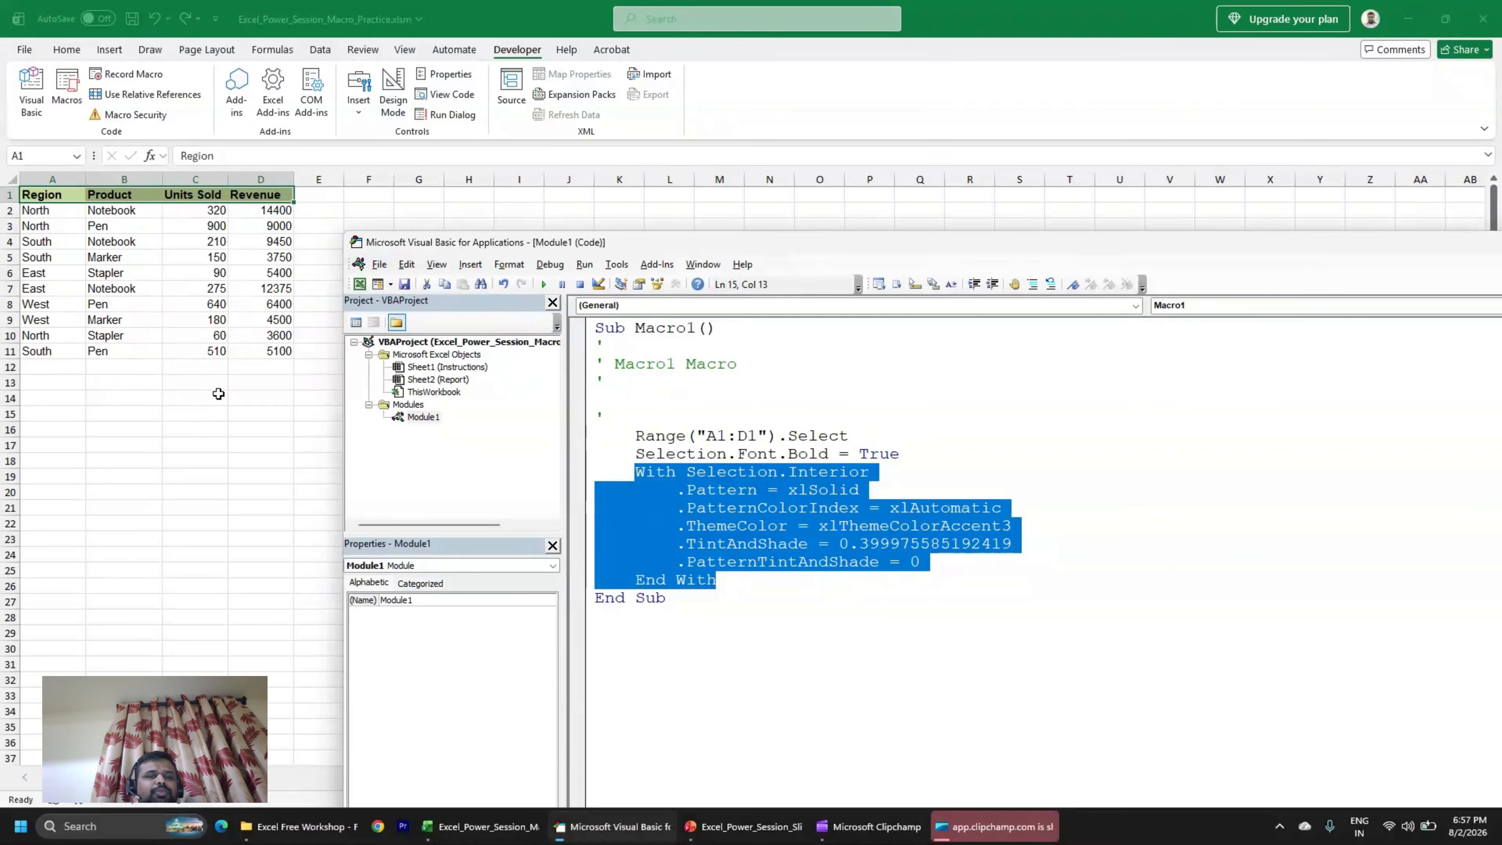
pyautogui.moveTo(432, 242); pyautogui.dragTo(230, 169)
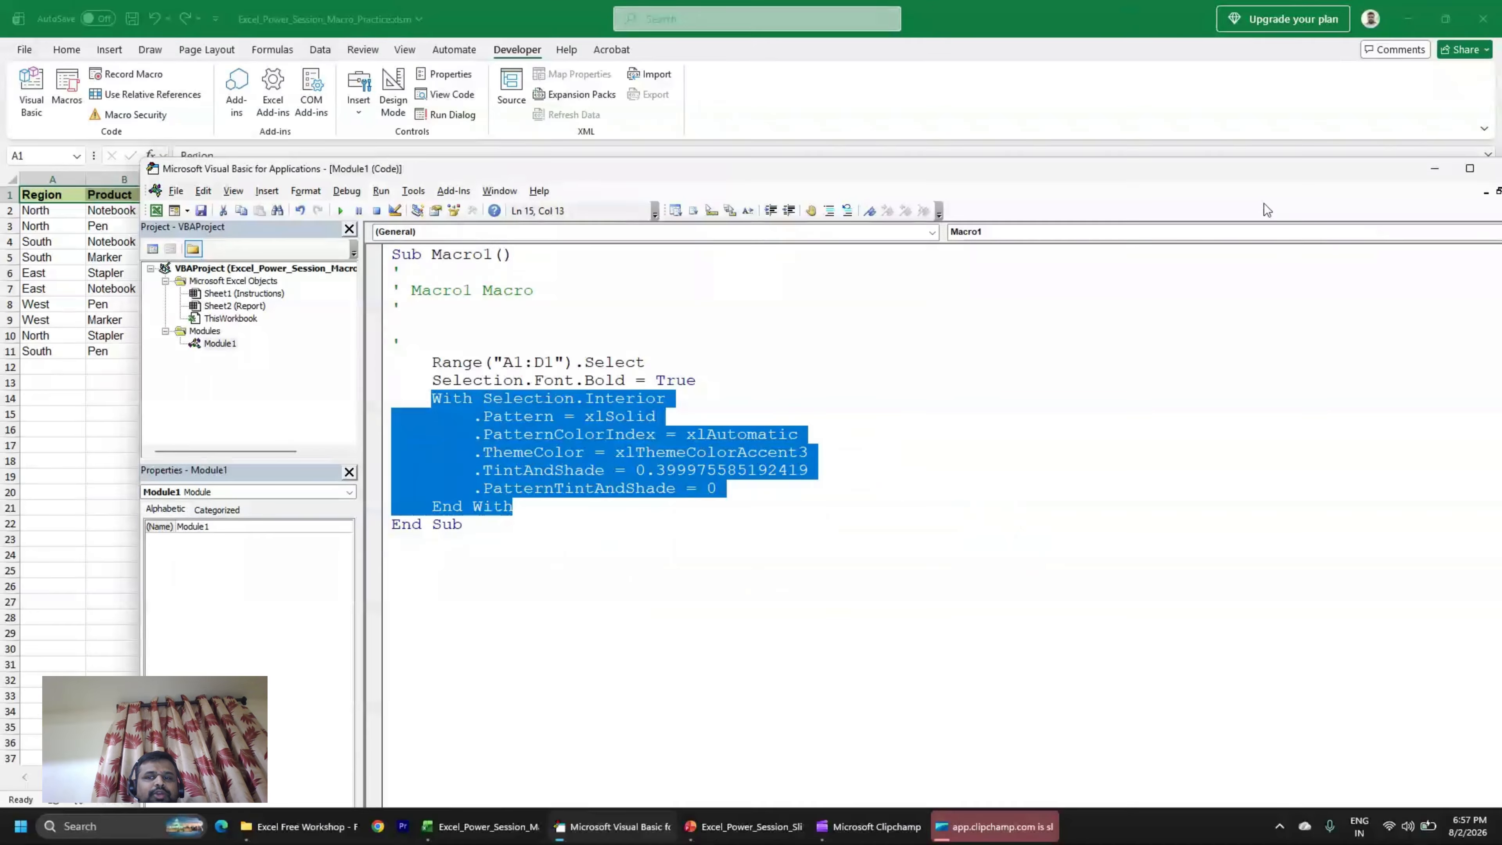
pyautogui.moveTo(1062, 171); pyautogui.dragTo(953, 167)
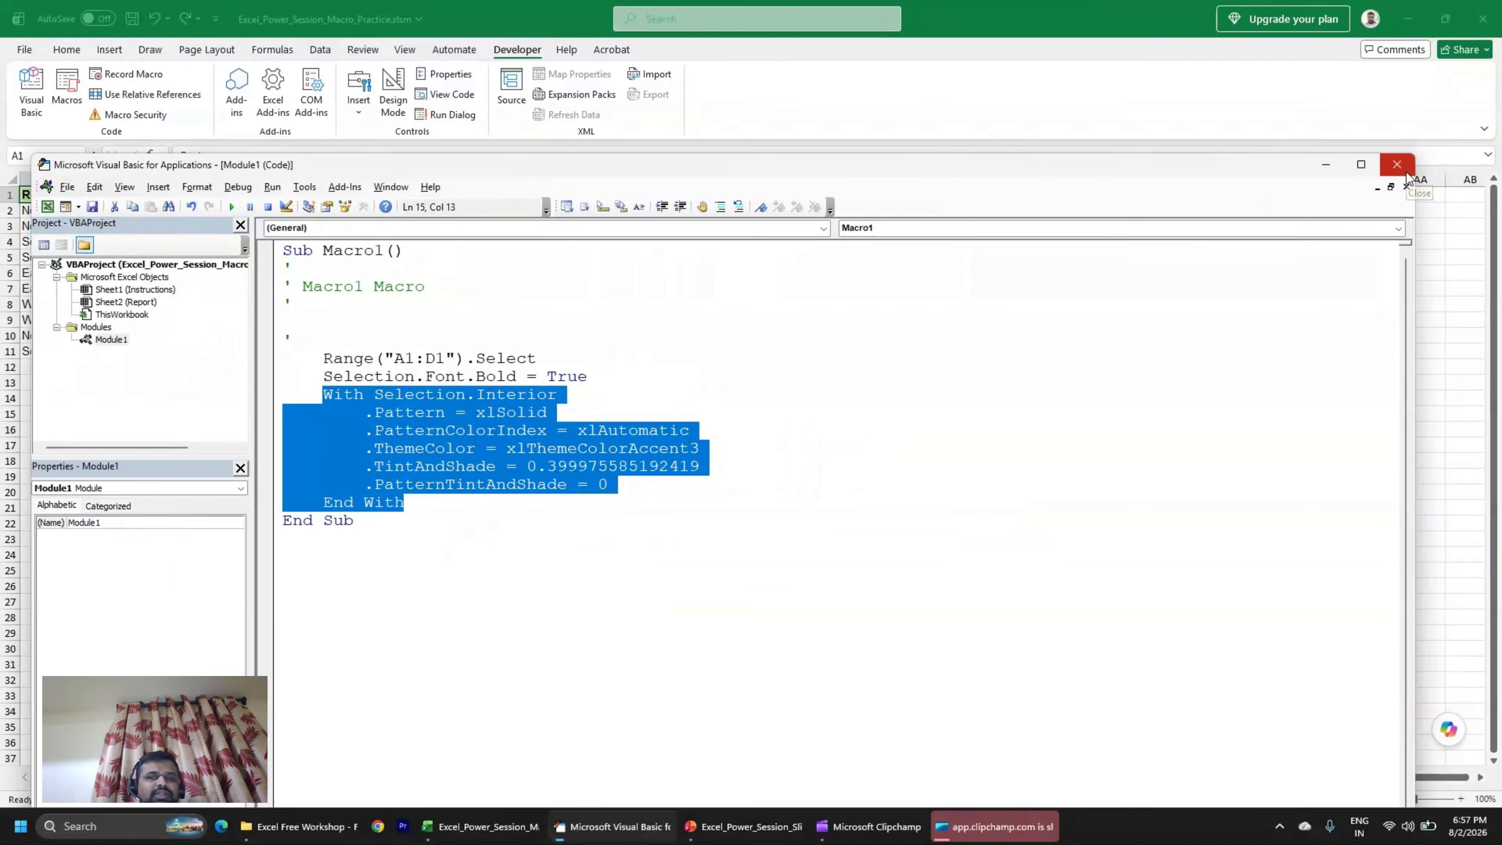
pyautogui.click(1397, 164)
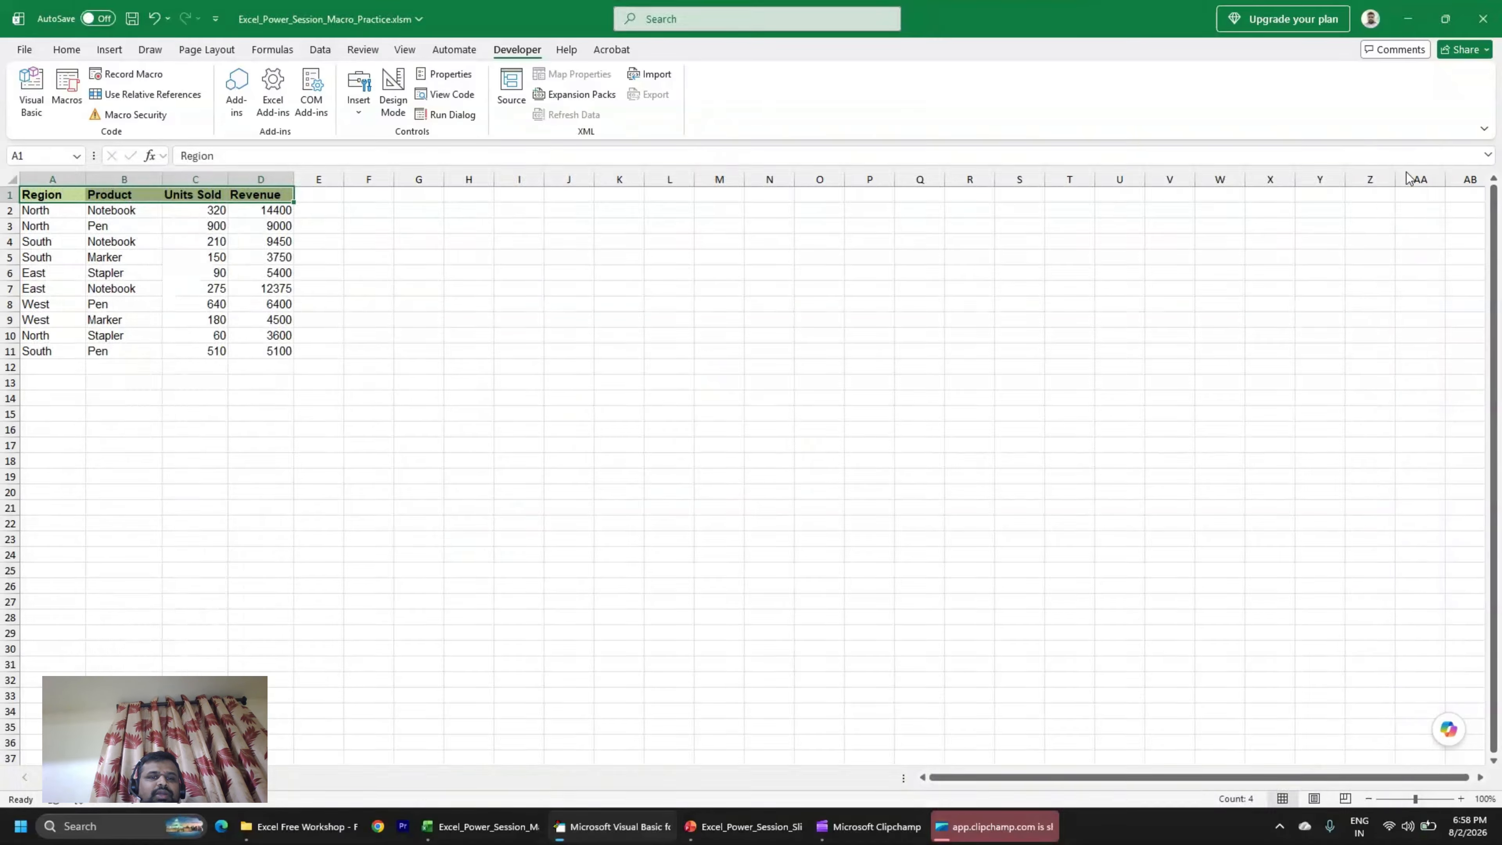
pyautogui.click(290, 395)
pyautogui.click(370, 274)
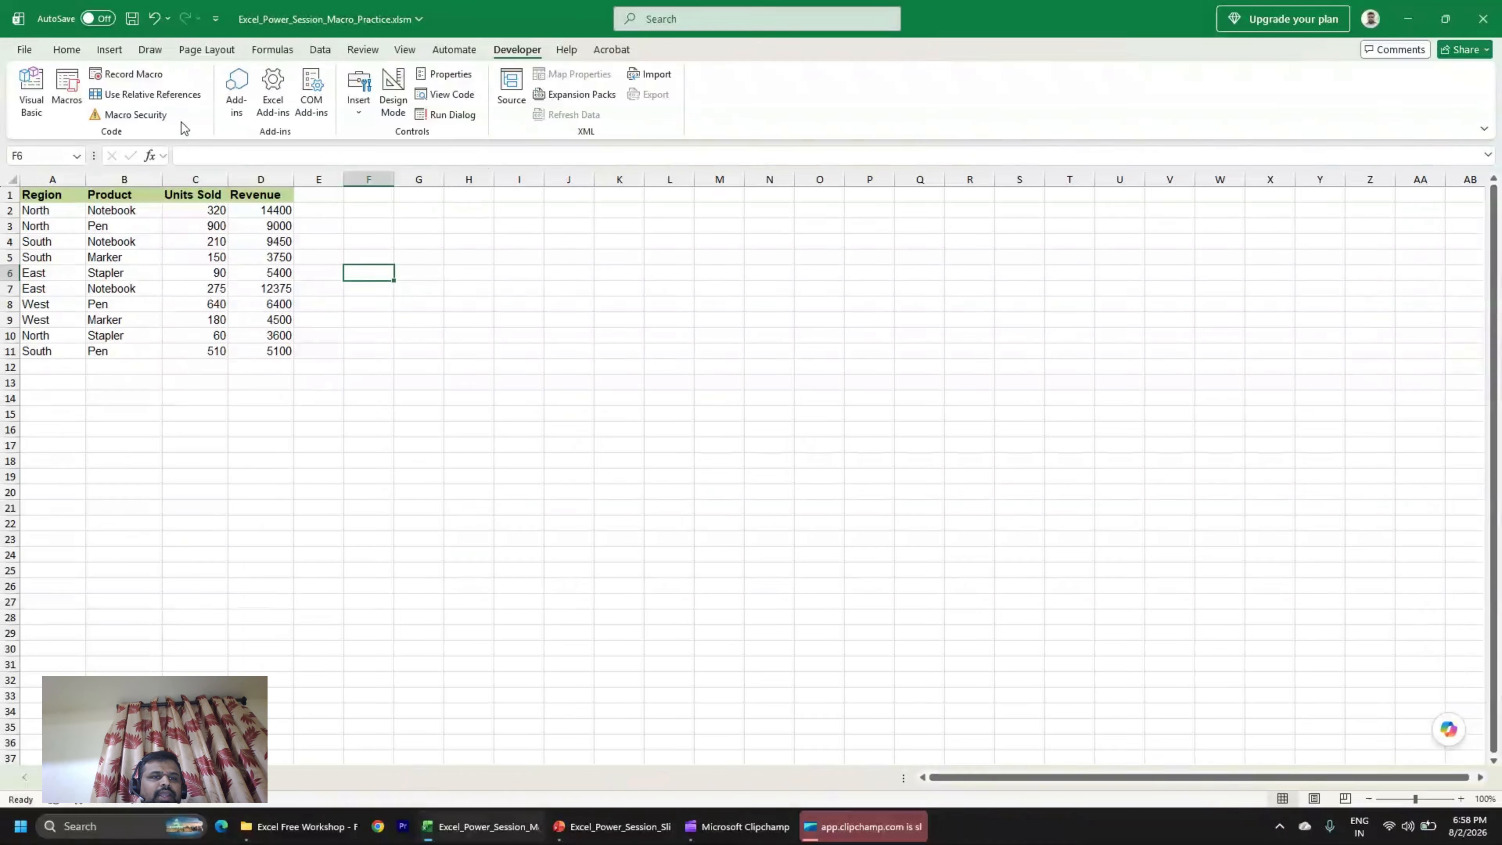
# Draw a rectangle shape about 1.26" high and 2.8" wide beside the table, across columns F to J.
pyautogui.click(109, 51)
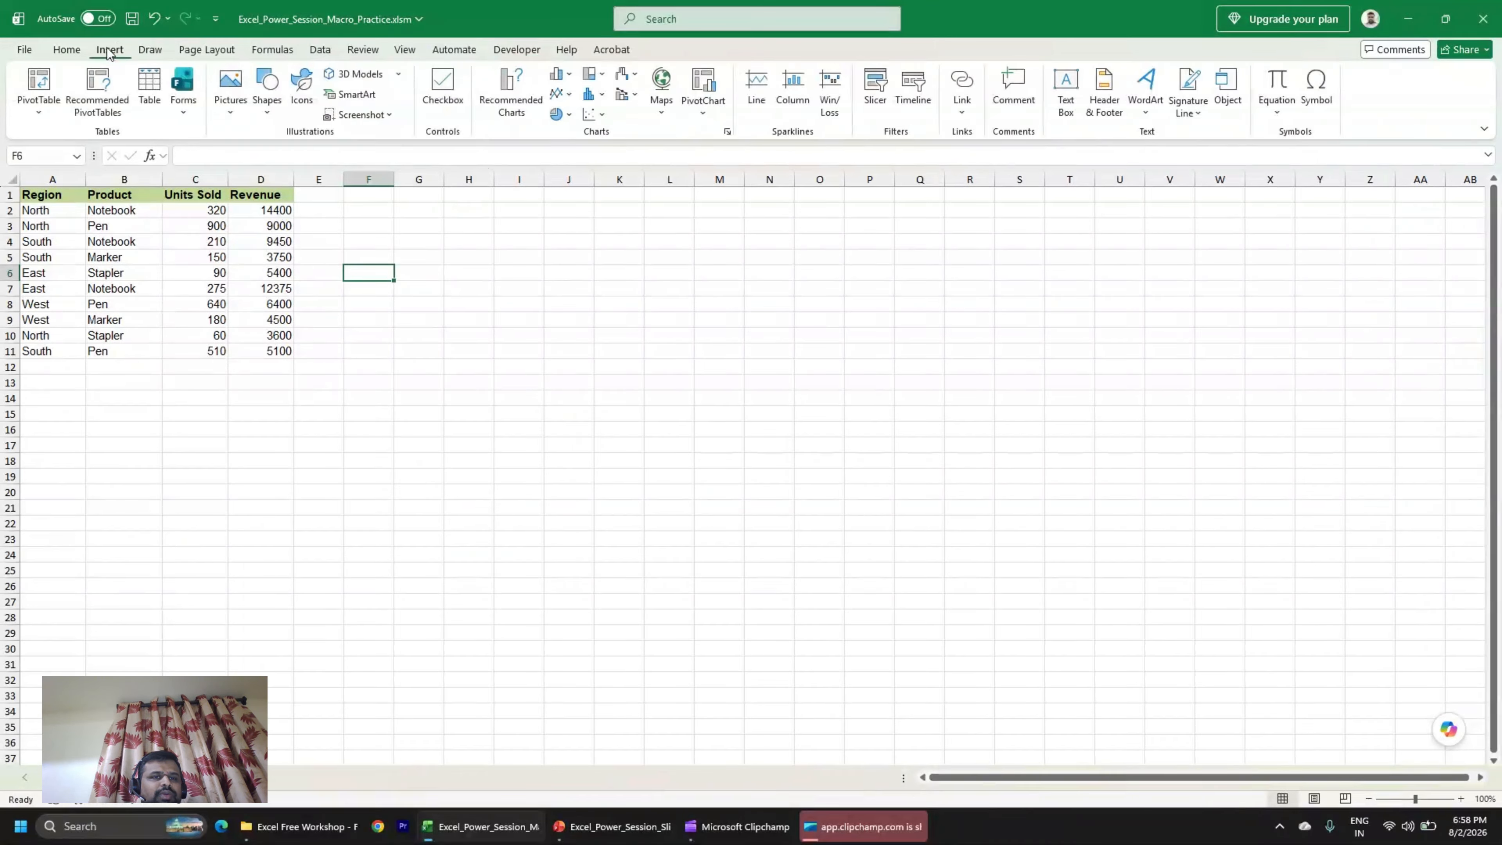
pyautogui.click(267, 110)
pyautogui.click(318, 158)
pyautogui.moveTo(371, 221)
pyautogui.mouseDown()
pyautogui.moveTo(530, 332)
pyautogui.moveTo(583, 317)
pyautogui.mouseUp()
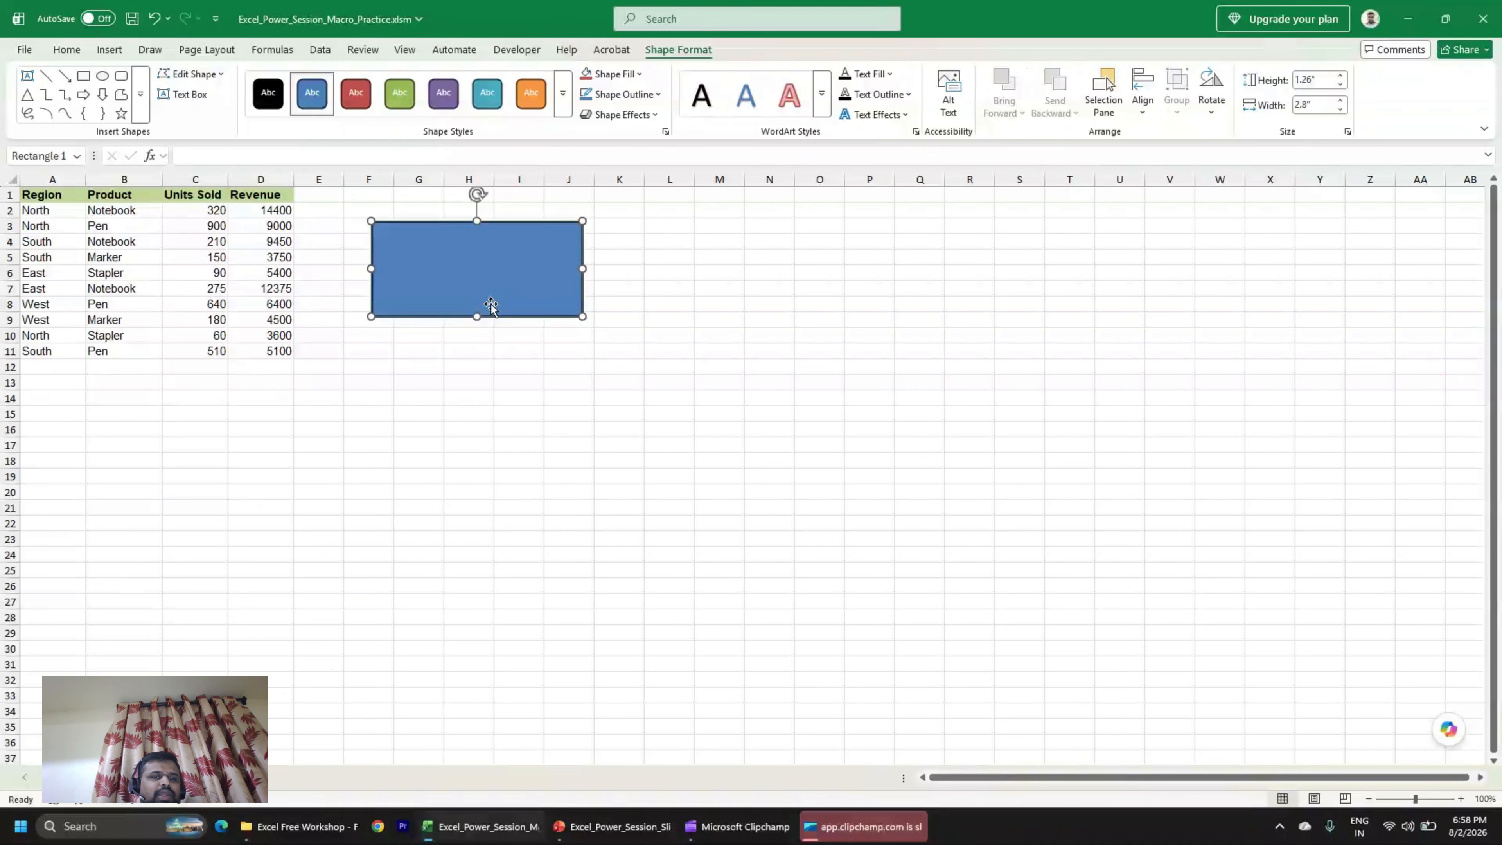
# Add the text "Format My Headers" to the rectangle.
pyautogui.rightClick(471, 269)
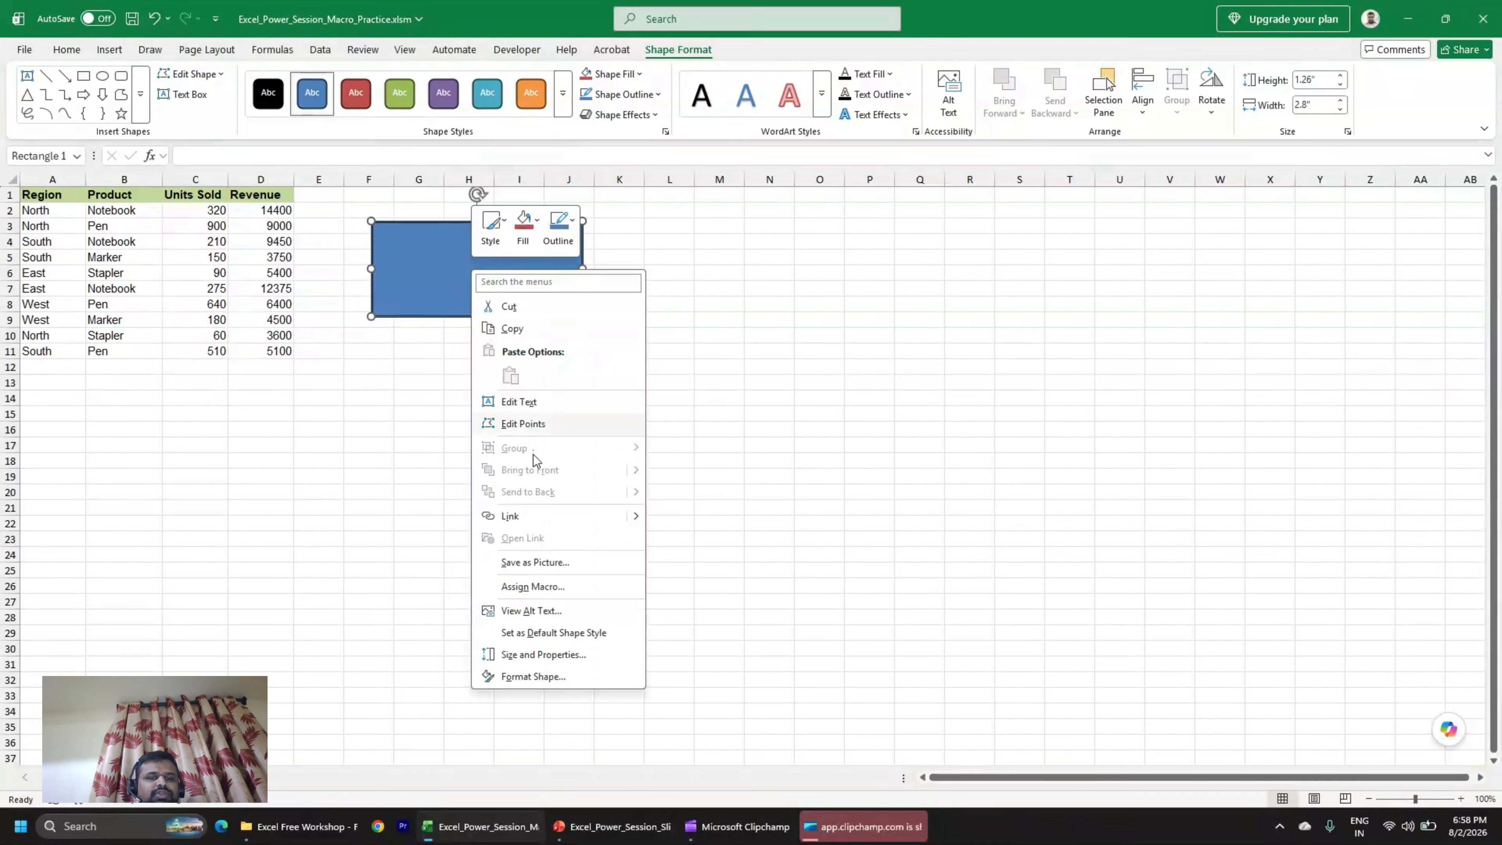
pyautogui.click(520, 402)
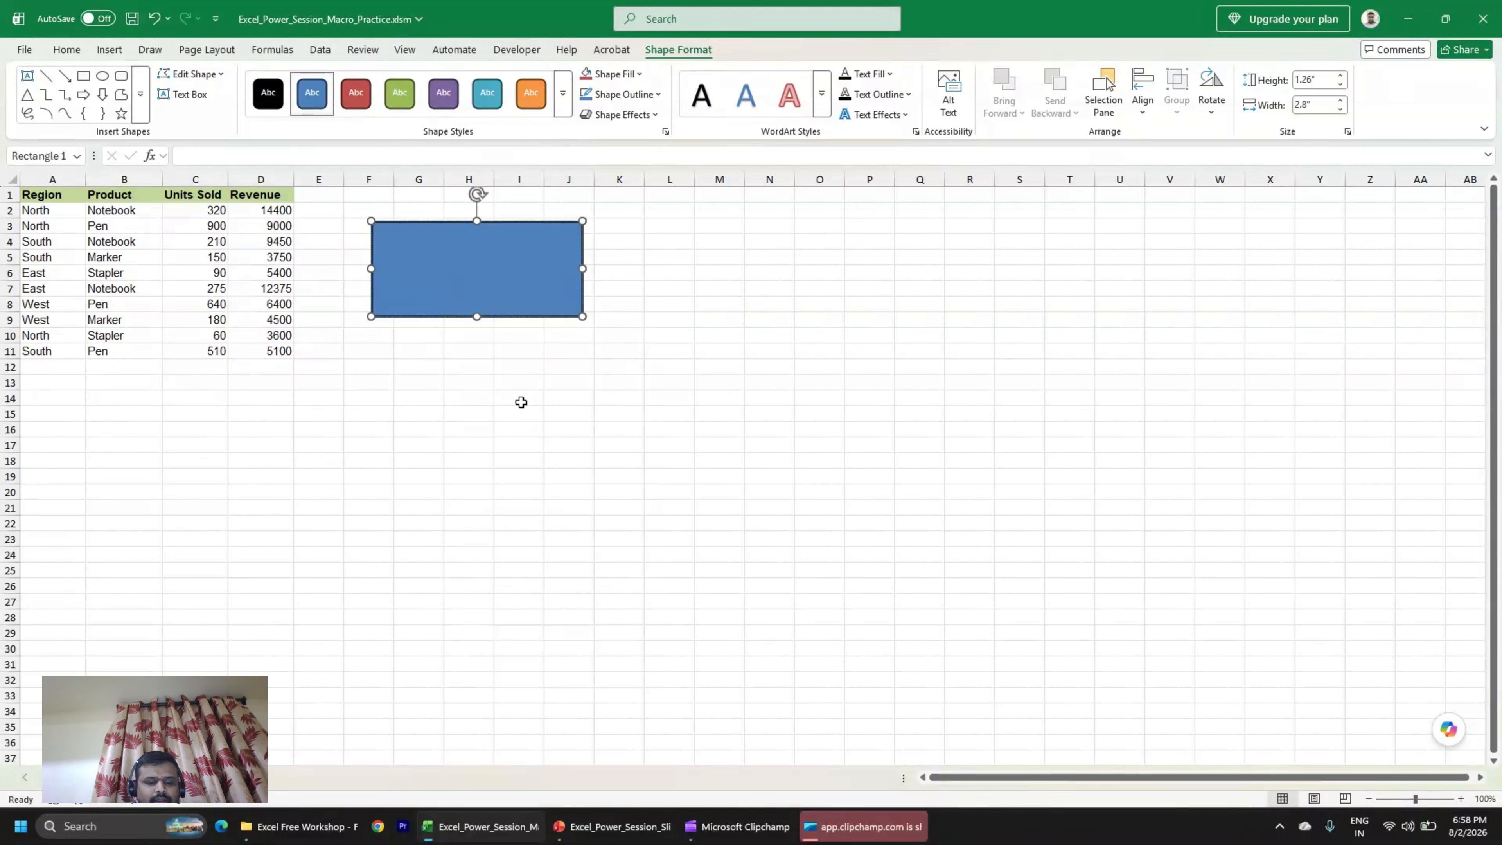
pyautogui.write('Format My Head')
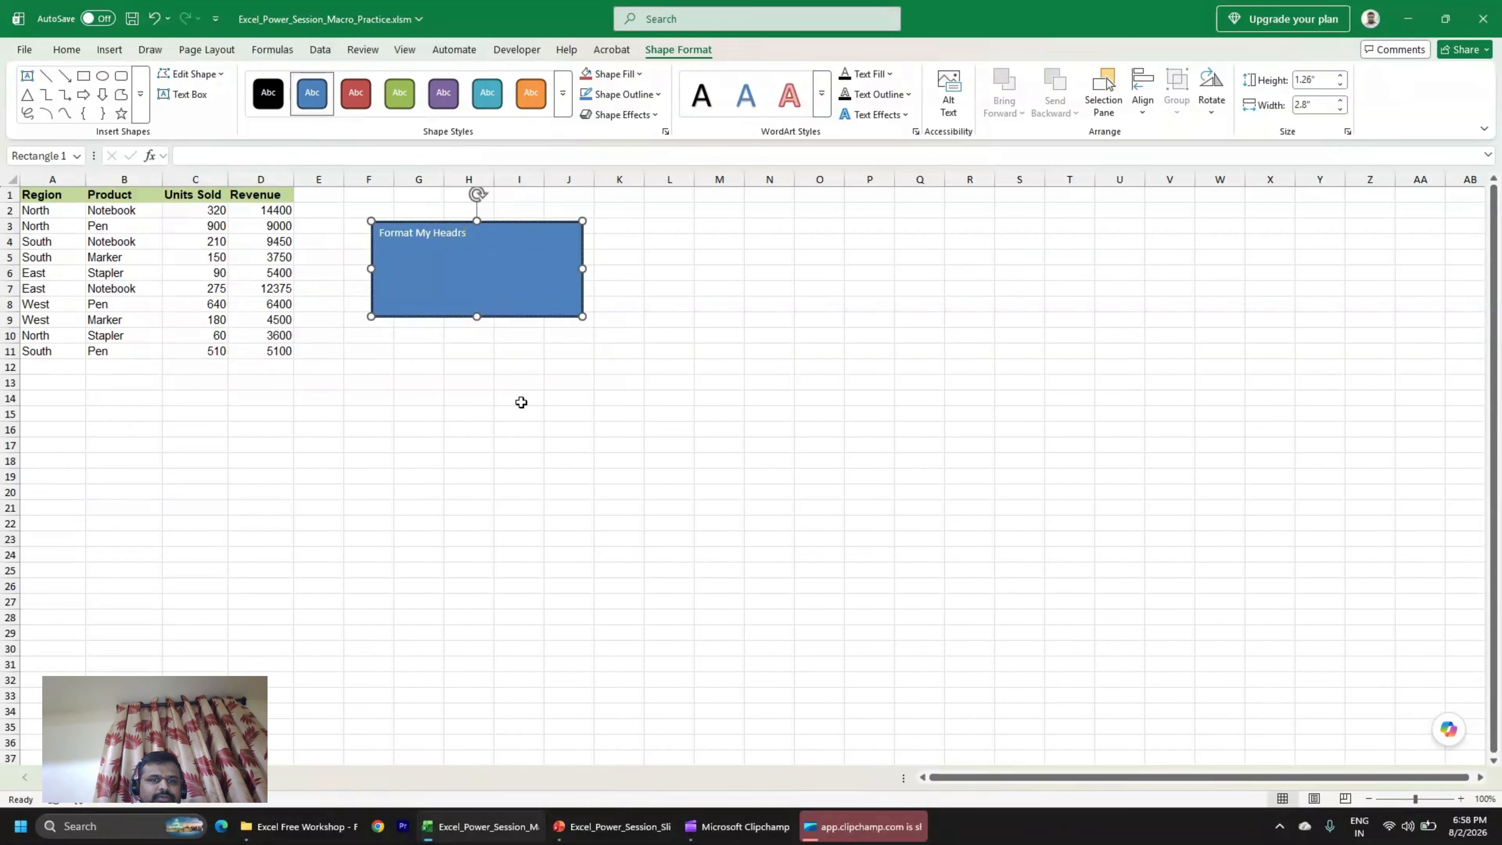
pyautogui.write('ers')
# Format all of the rectangle's text as bold, size 24 and centred within the shape.
pyautogui.hotkey('ctrl', 'a')
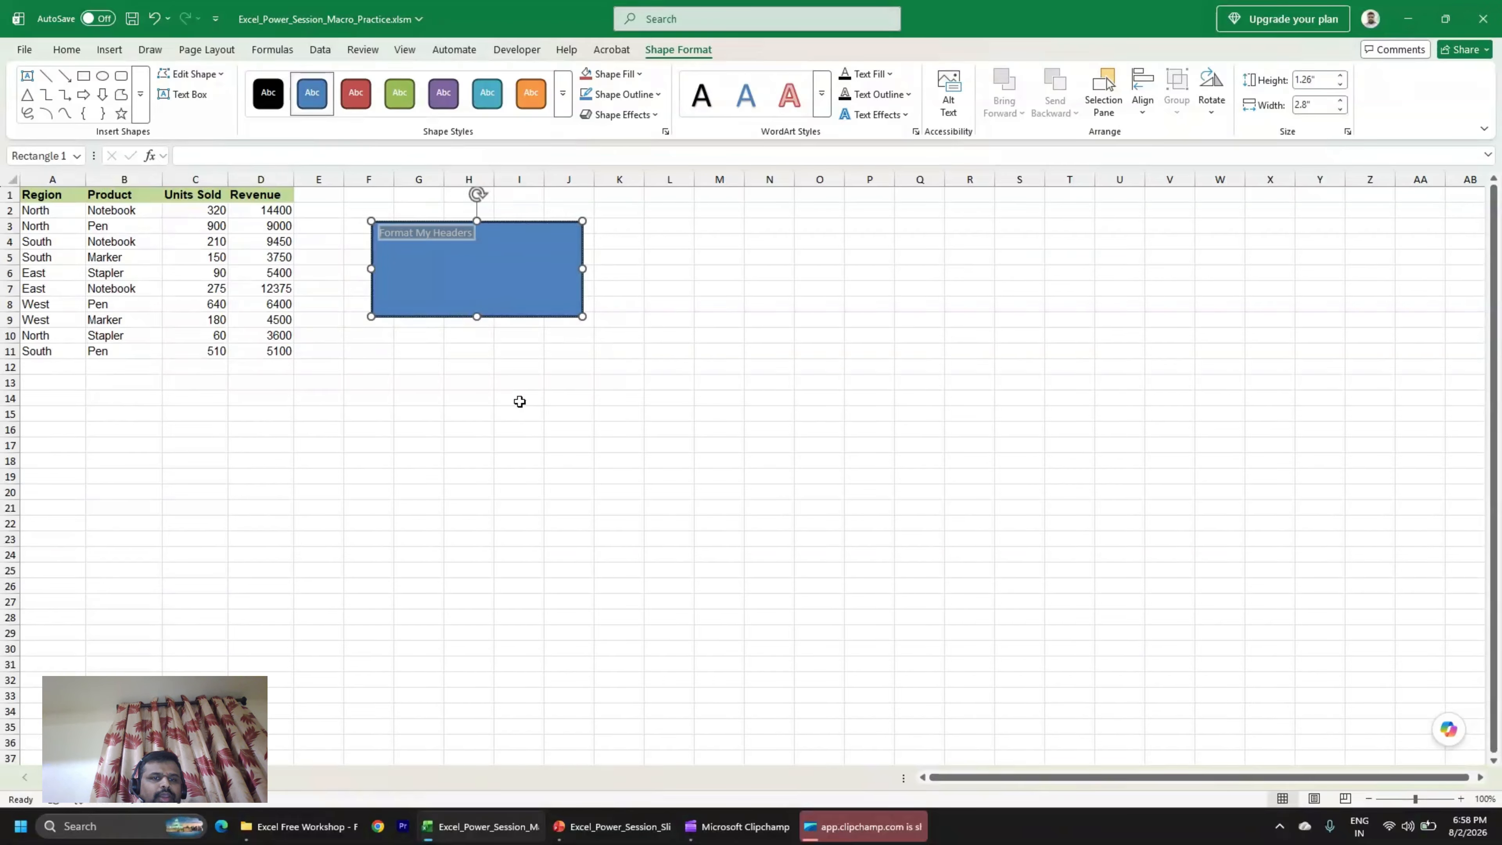
pyautogui.click(65, 49)
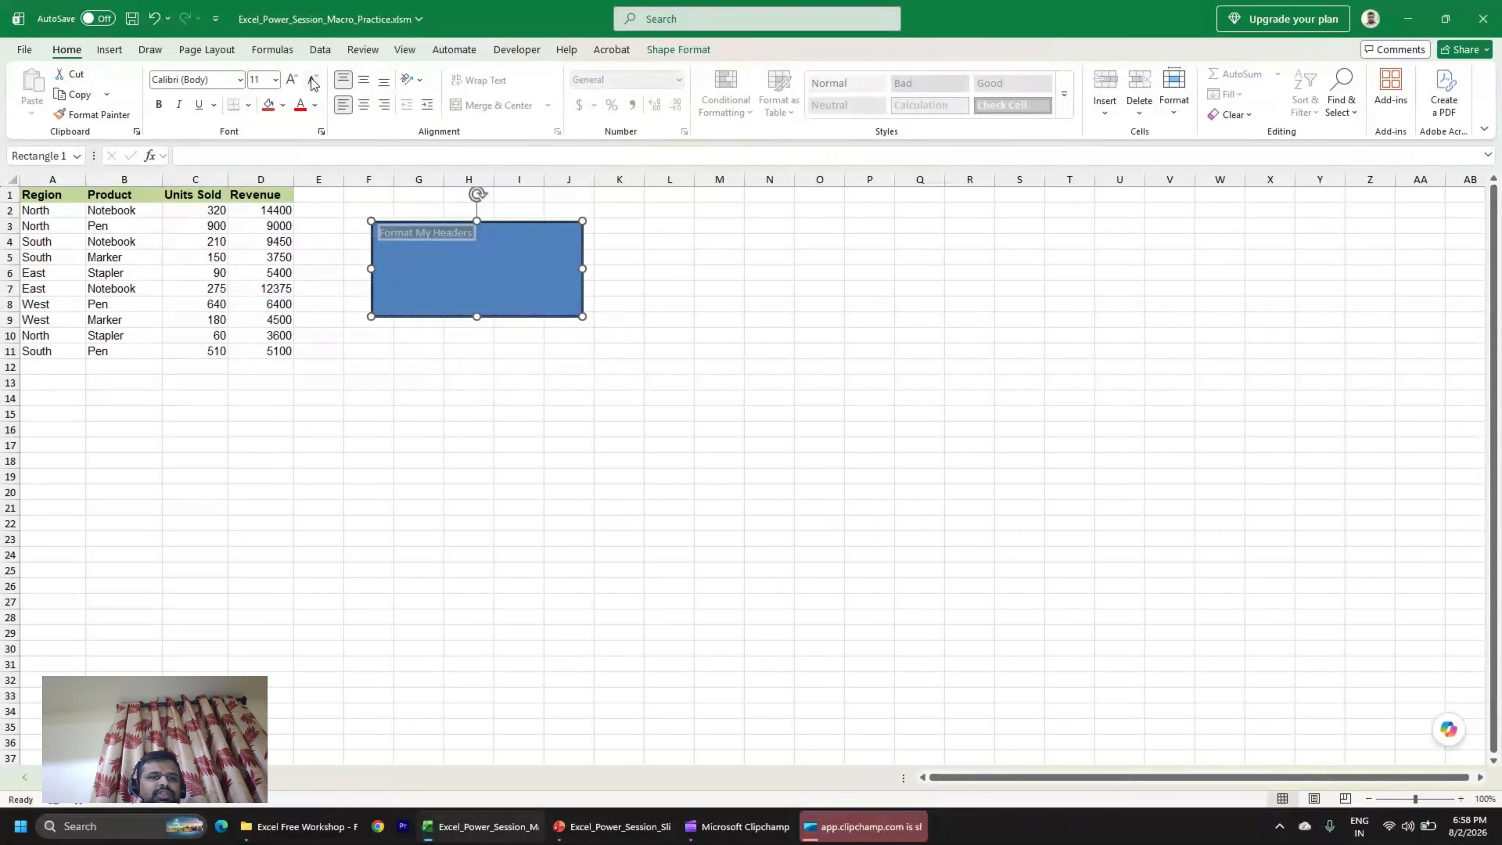
pyautogui.click(293, 80)
pyautogui.click(293, 80)
pyautogui.click(292, 80)
pyautogui.click(293, 80)
pyautogui.click(293, 81)
pyautogui.click(293, 81)
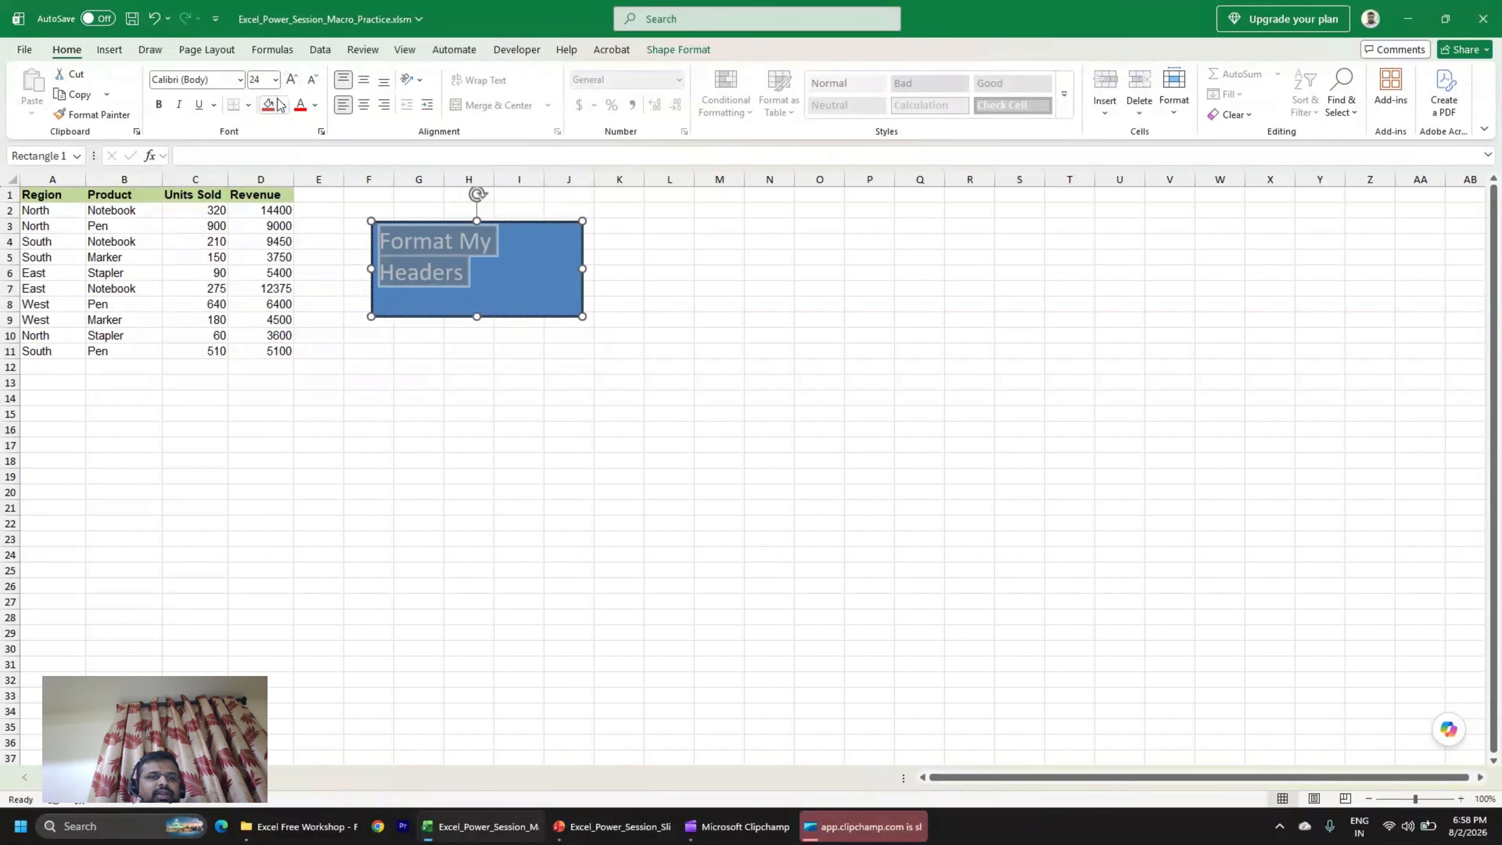
pyautogui.click(365, 105)
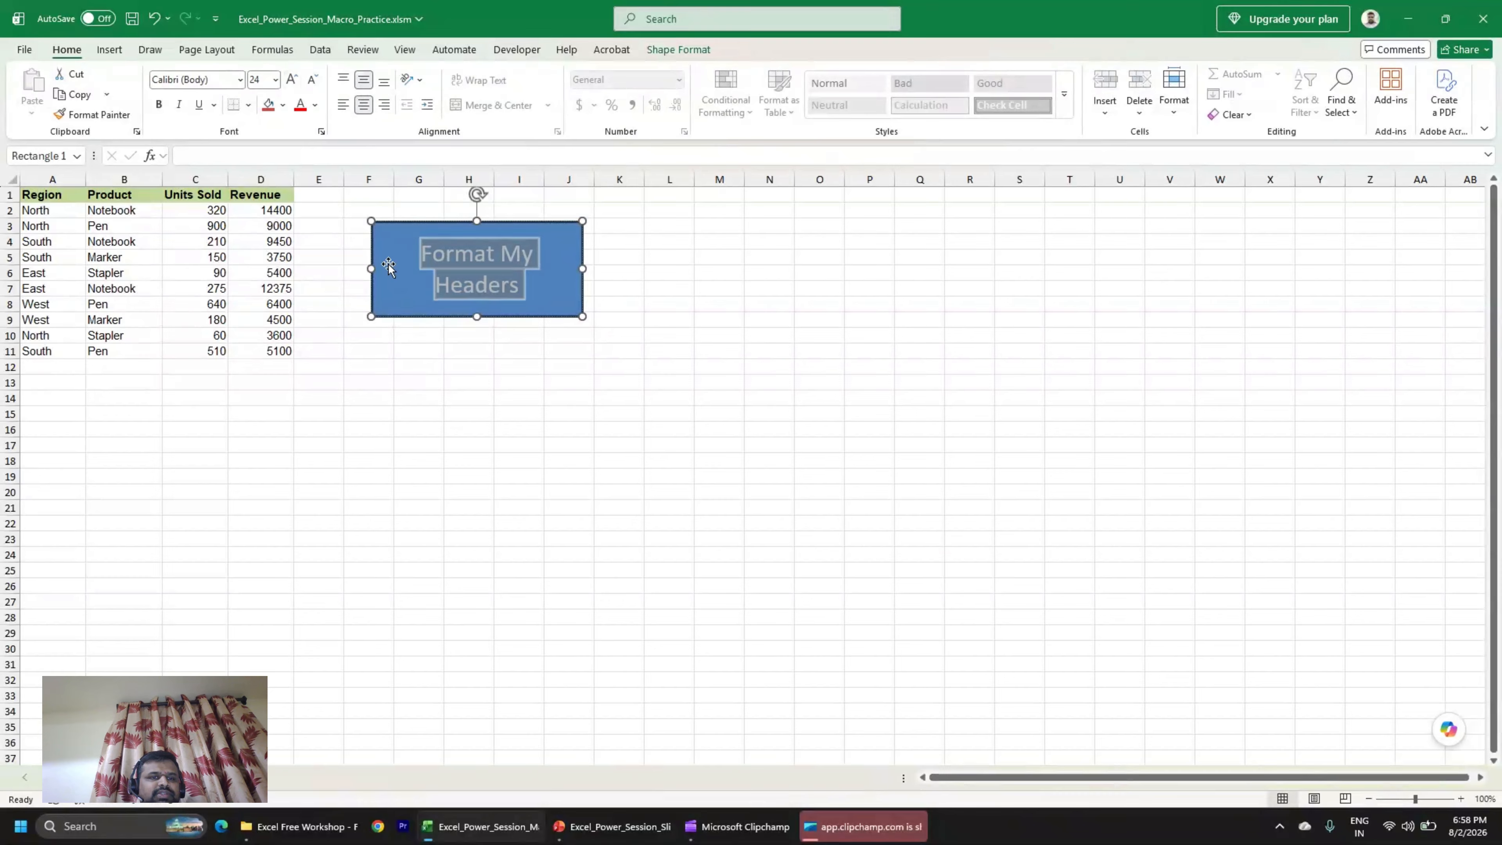
pyautogui.click(159, 104)
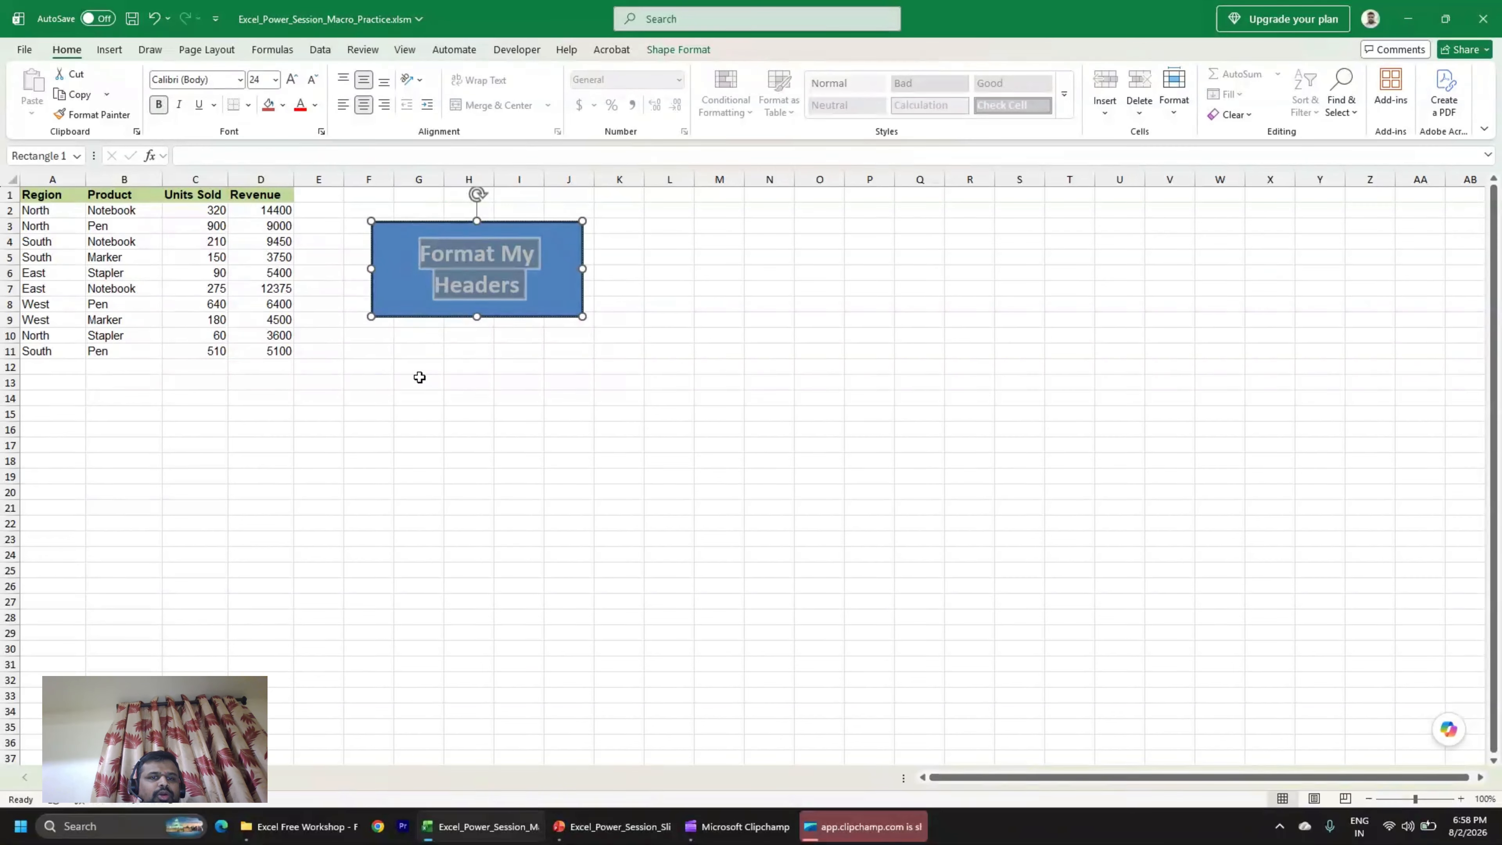
pyautogui.click(419, 378)
pyautogui.click(392, 312)
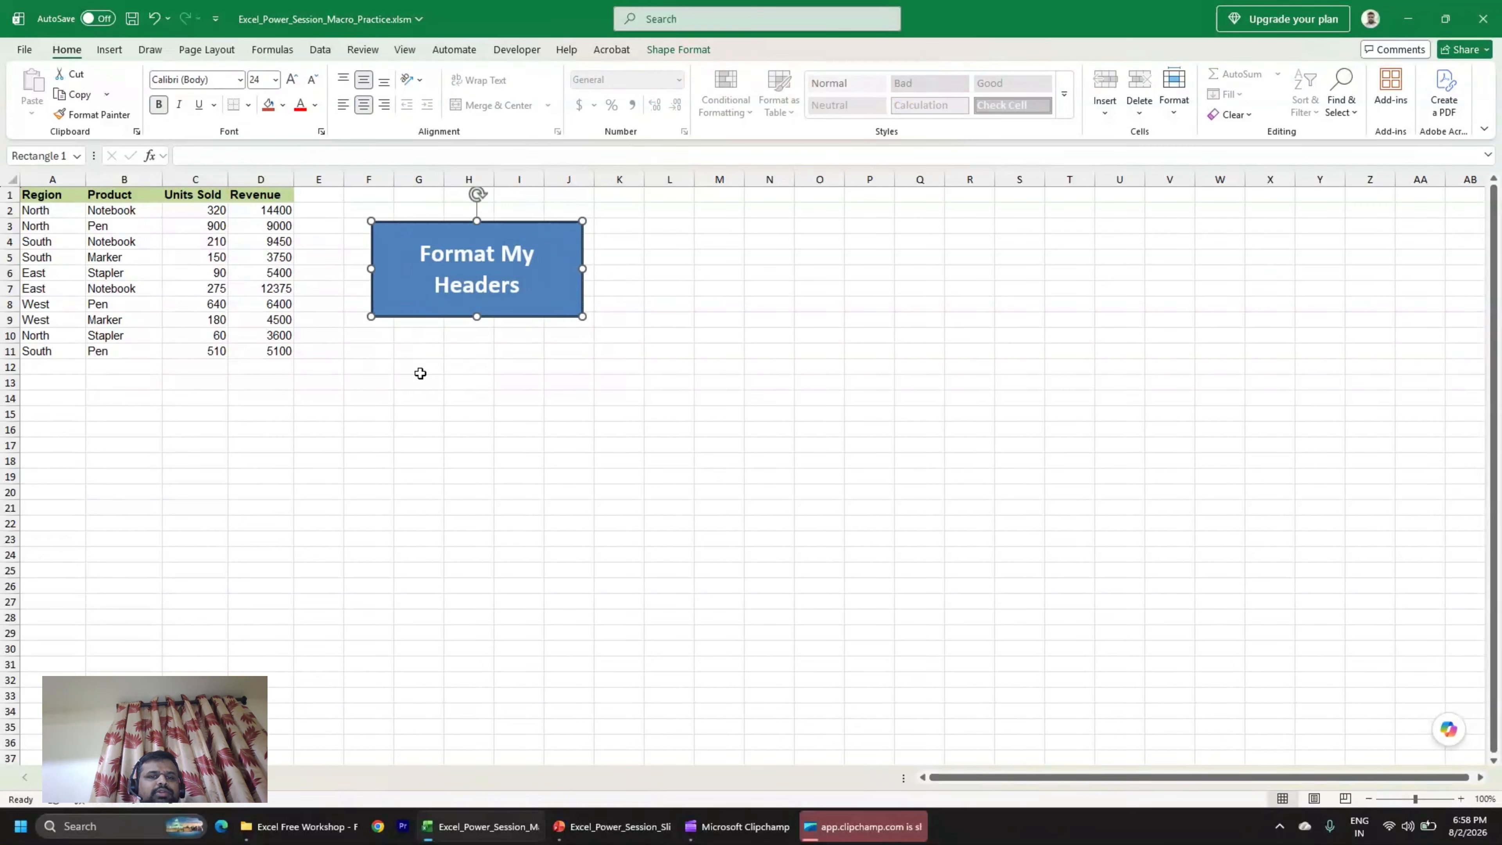
# Apply the first Bevel shape effect to the rectangle and deselect it.
pyautogui.click(678, 49)
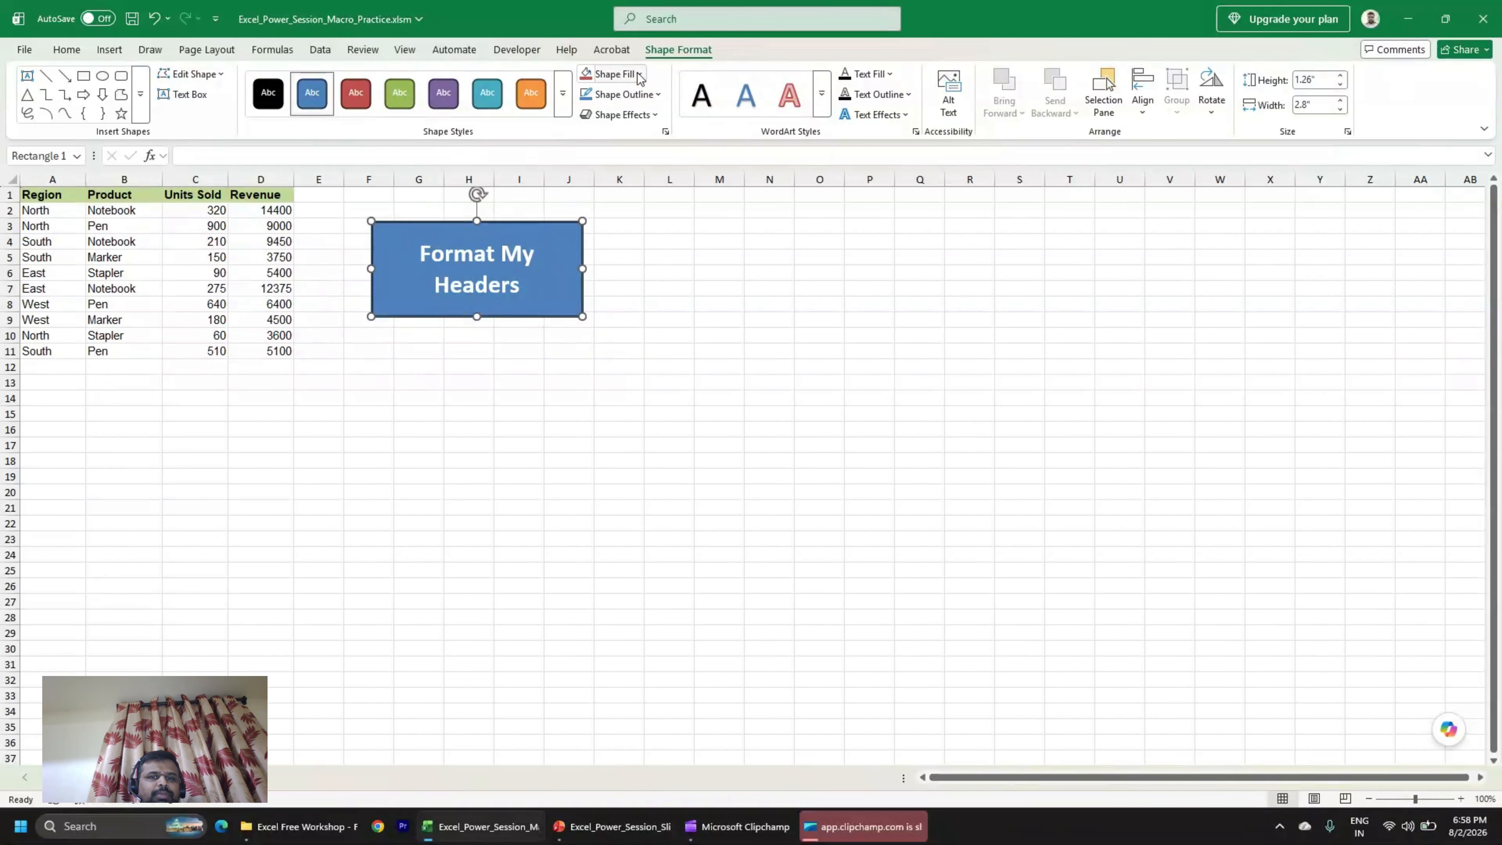
pyautogui.click(617, 119)
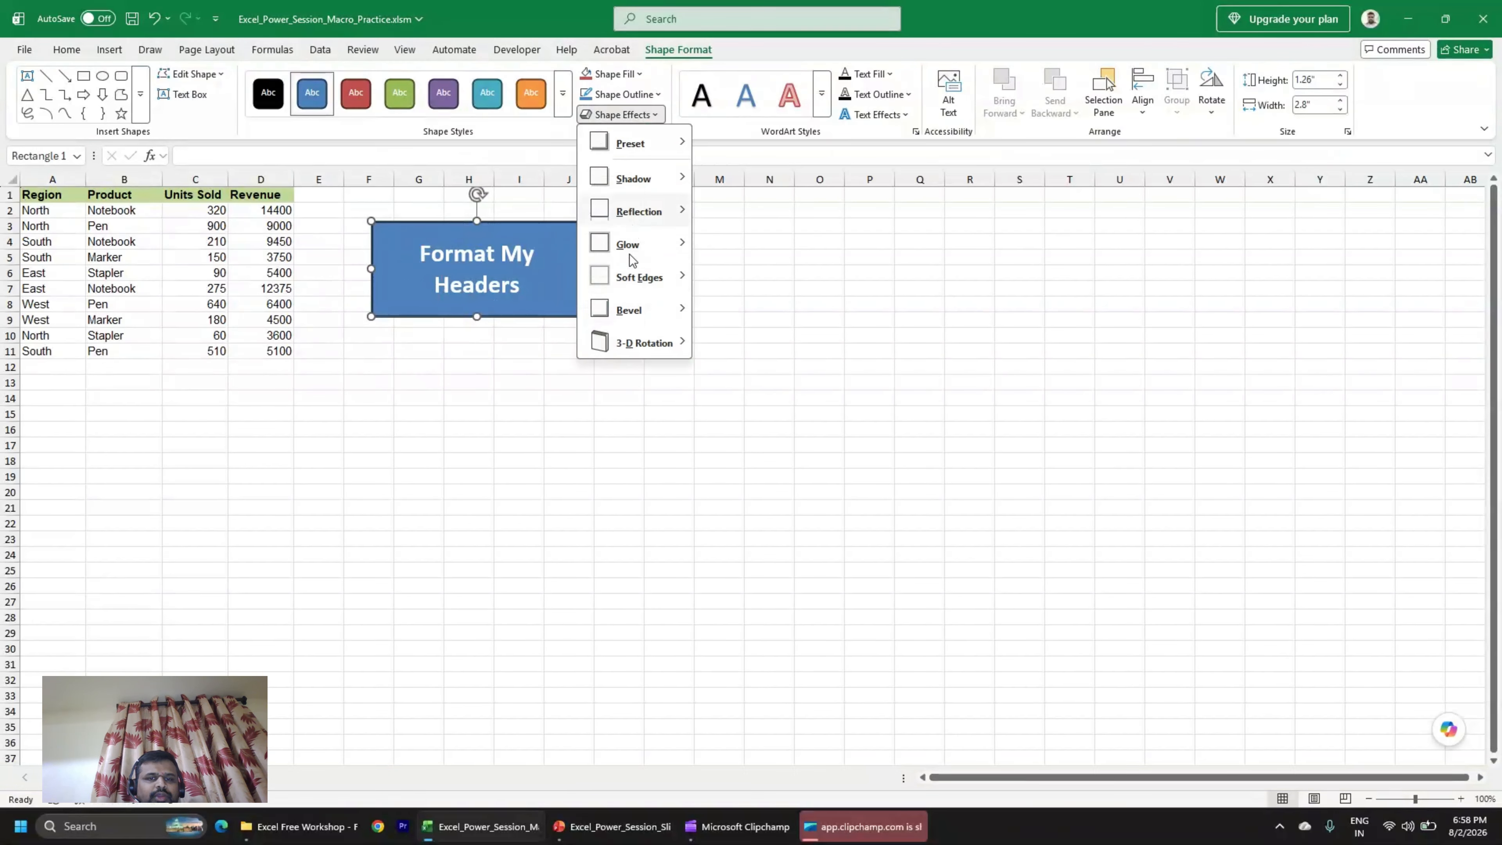
pyautogui.moveTo(629, 311)
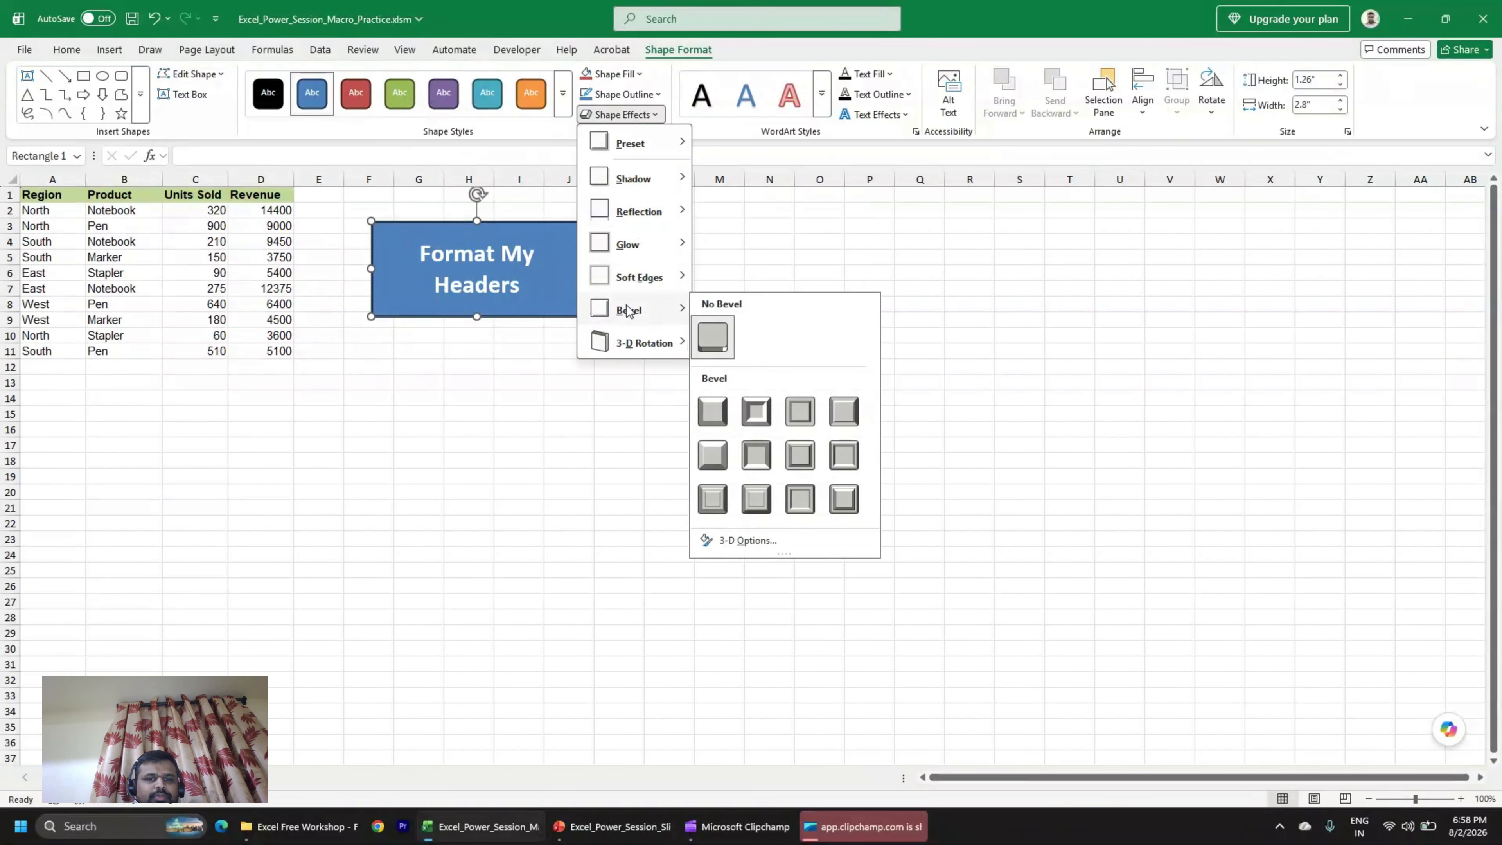
pyautogui.click(713, 408)
pyautogui.click(426, 380)
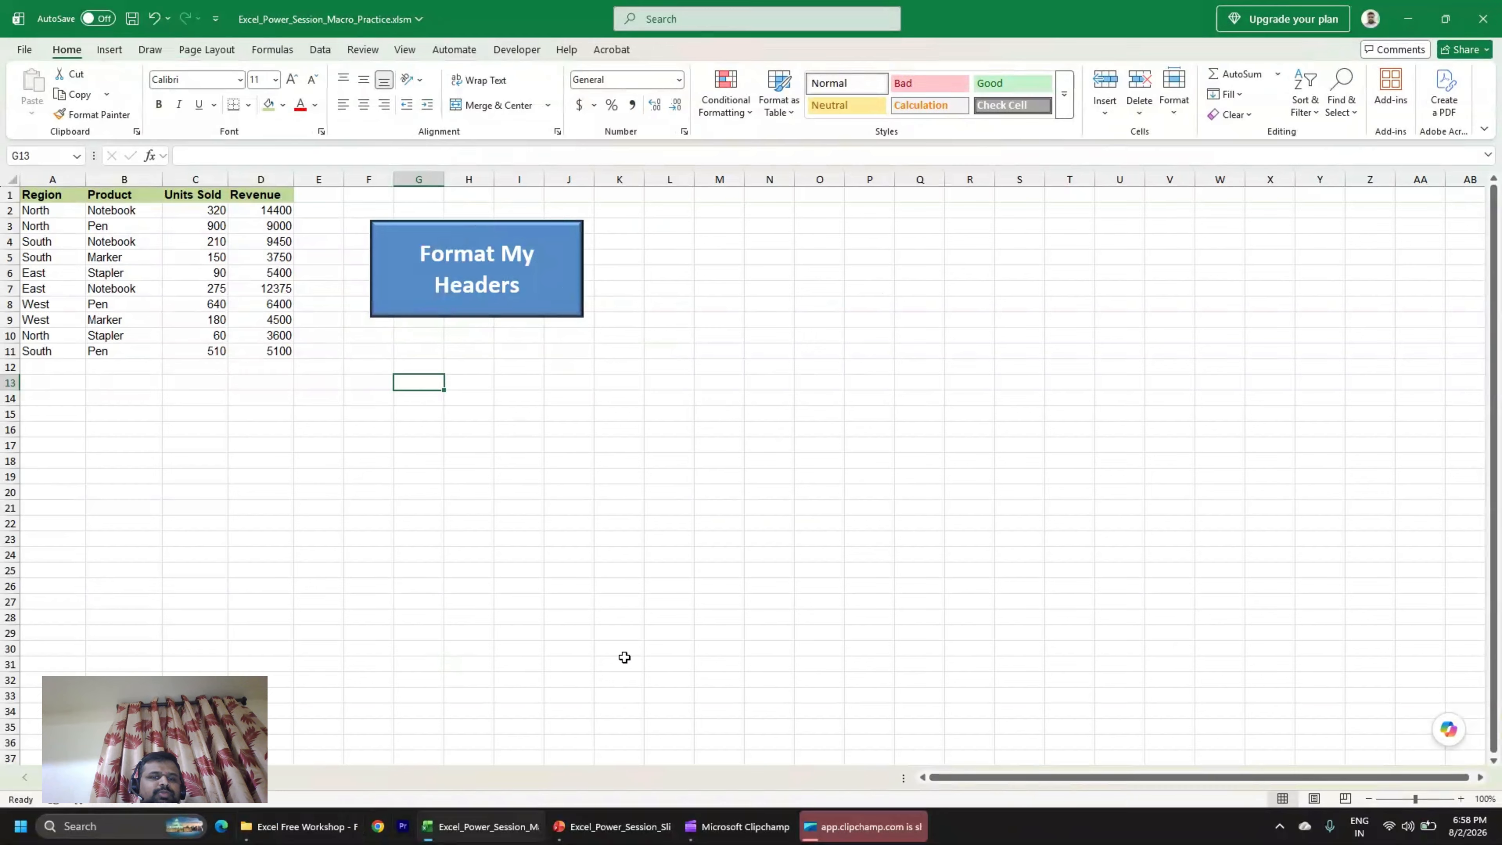
pyautogui.click(405, 283)
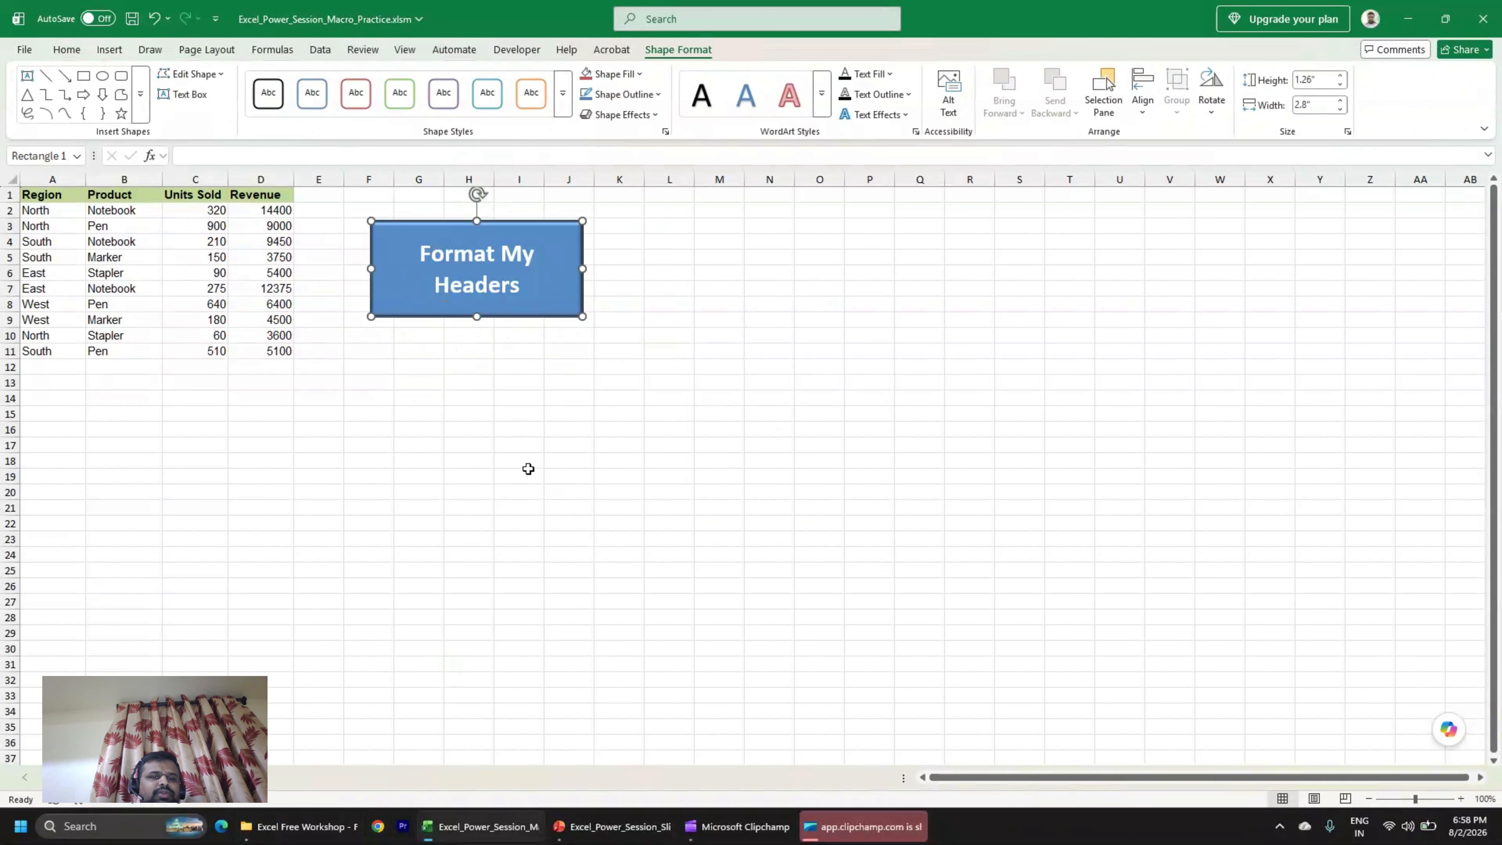
pyautogui.click(525, 472)
pyautogui.click(472, 302)
pyautogui.click(454, 472)
pyautogui.click(484, 304)
pyautogui.click(434, 537)
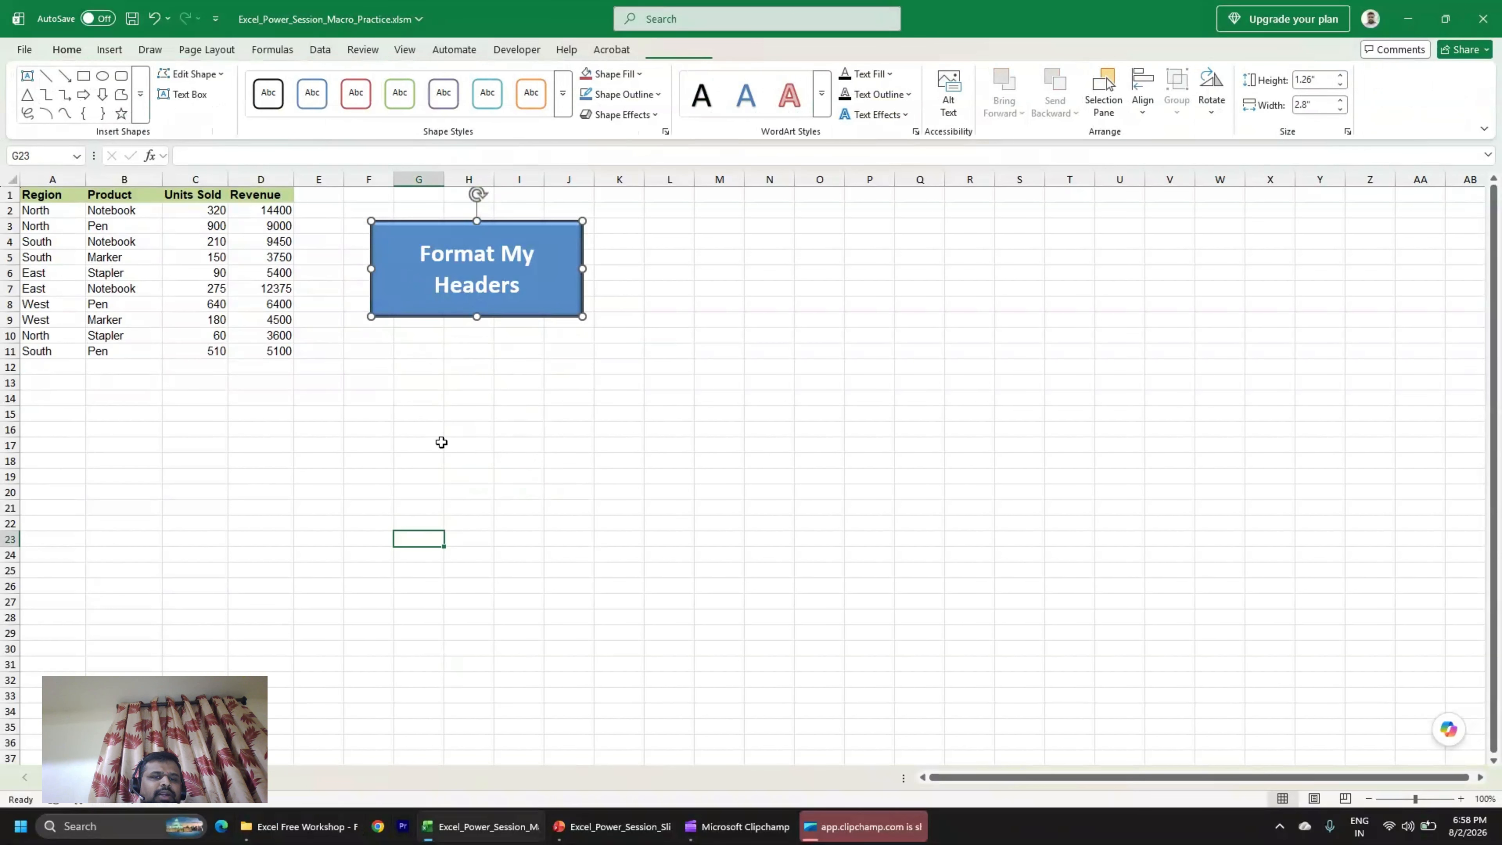
pyautogui.click(453, 305)
pyautogui.click(444, 256)
pyautogui.click(446, 496)
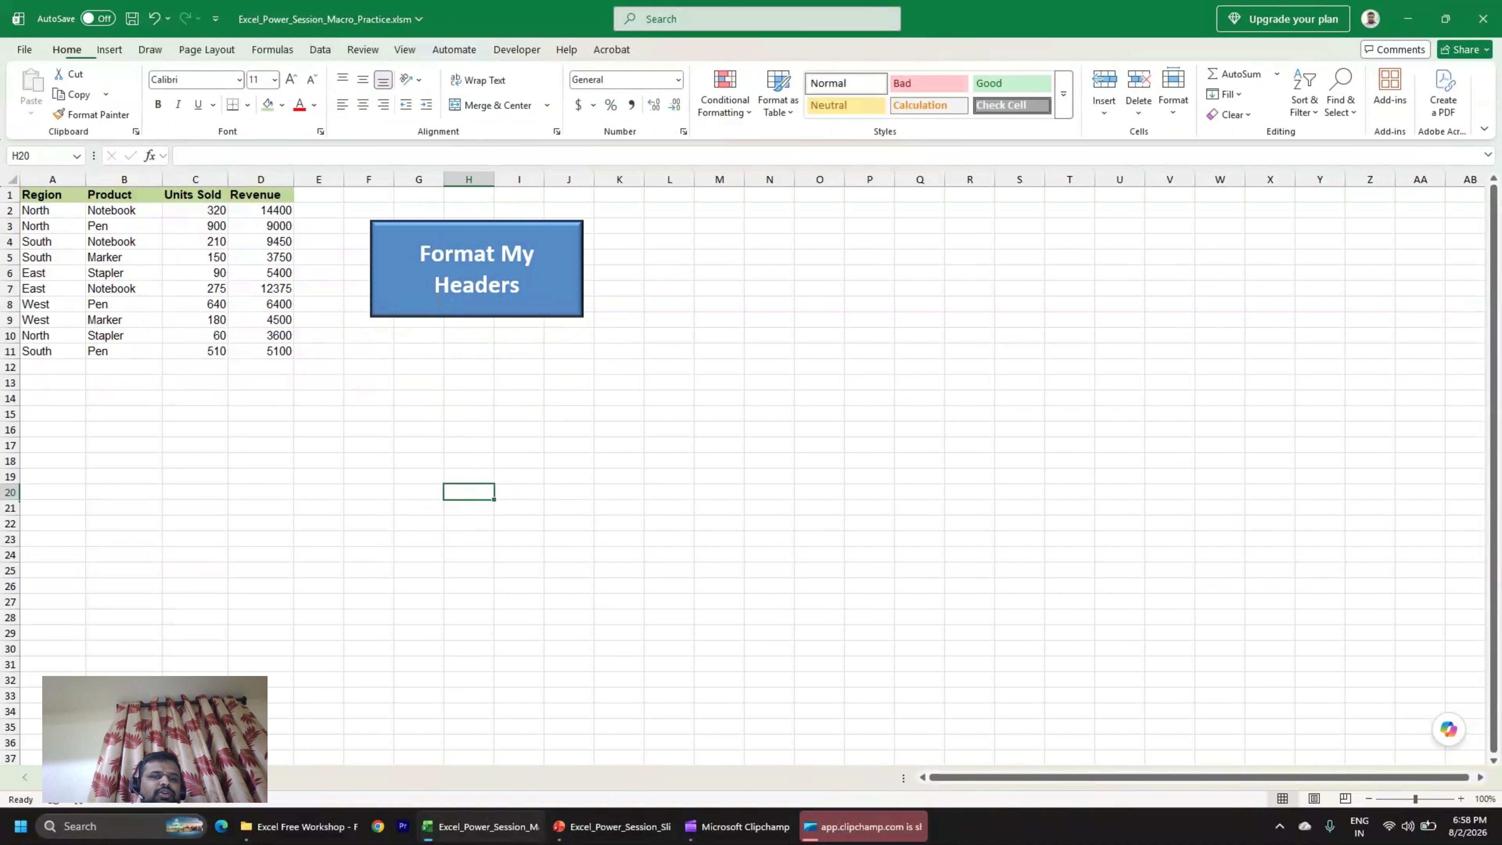
pyautogui.click(426, 313)
pyautogui.click(413, 411)
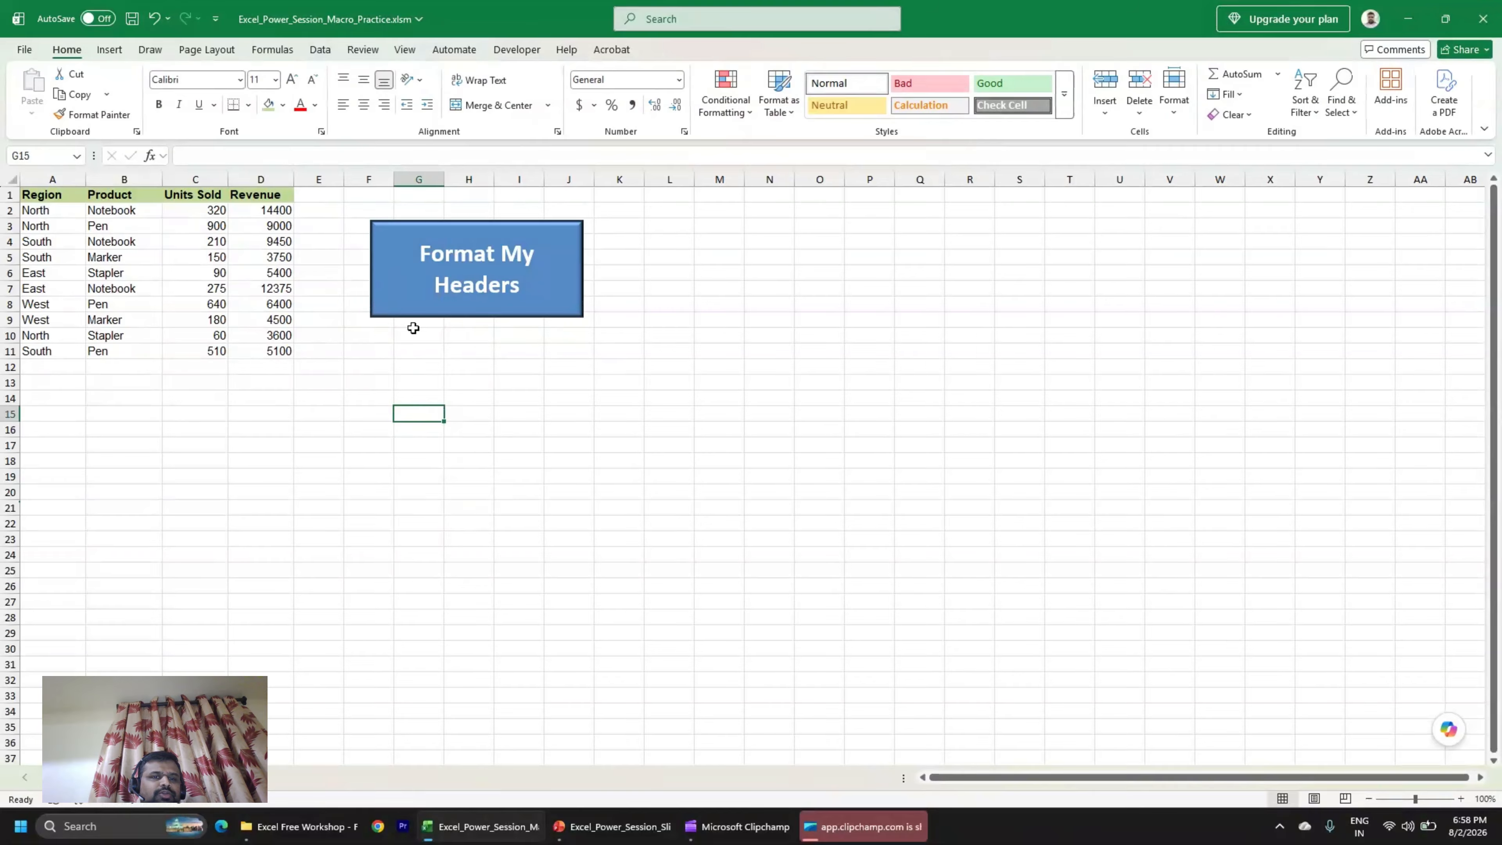
# Assign Macro1 to the Format My Headers shape and deselect it.
pyautogui.rightClick(420, 266)
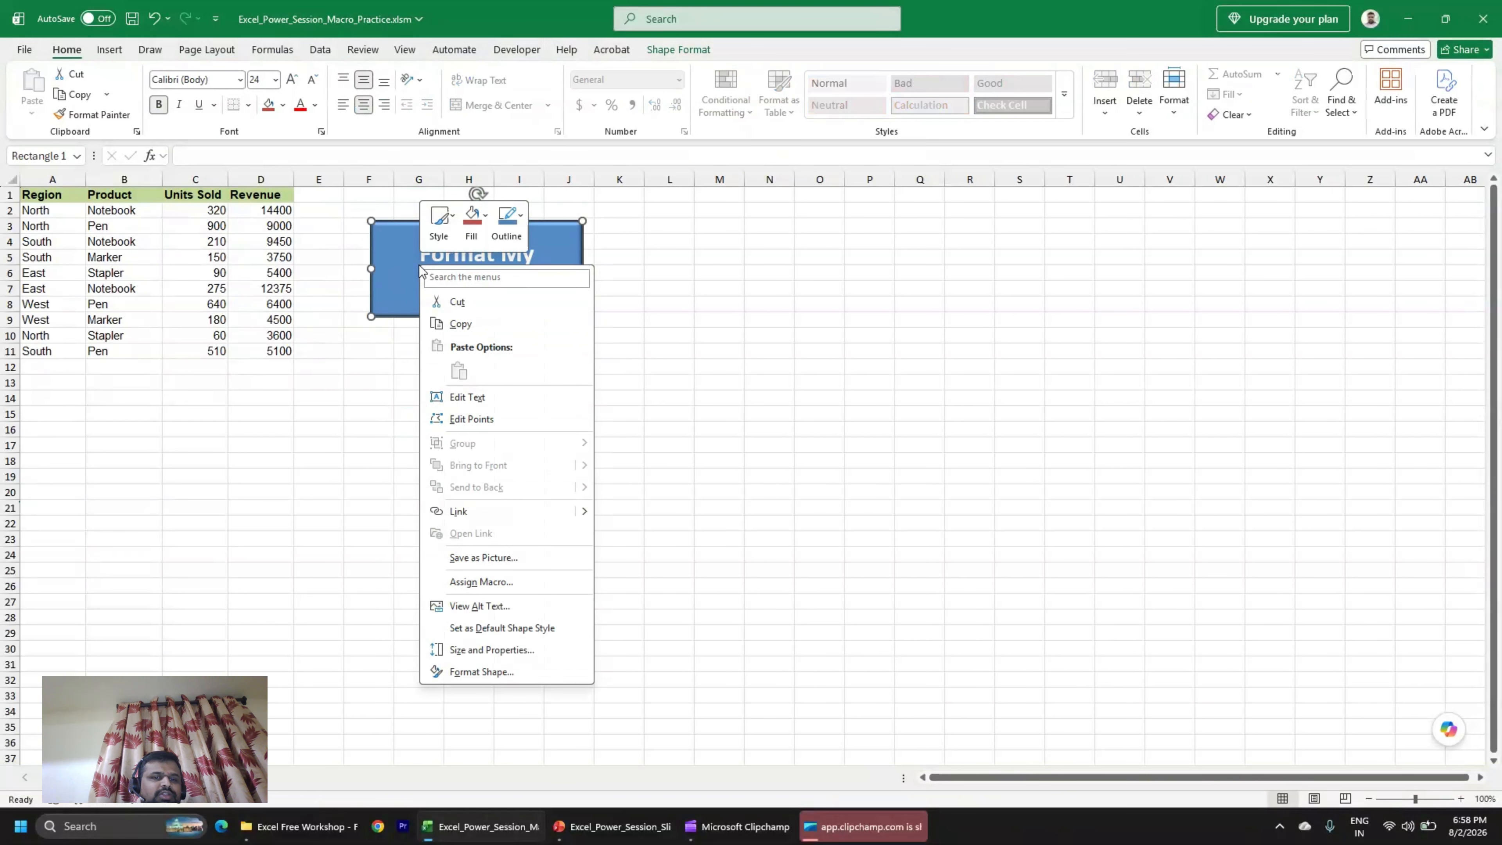
pyautogui.click(480, 582)
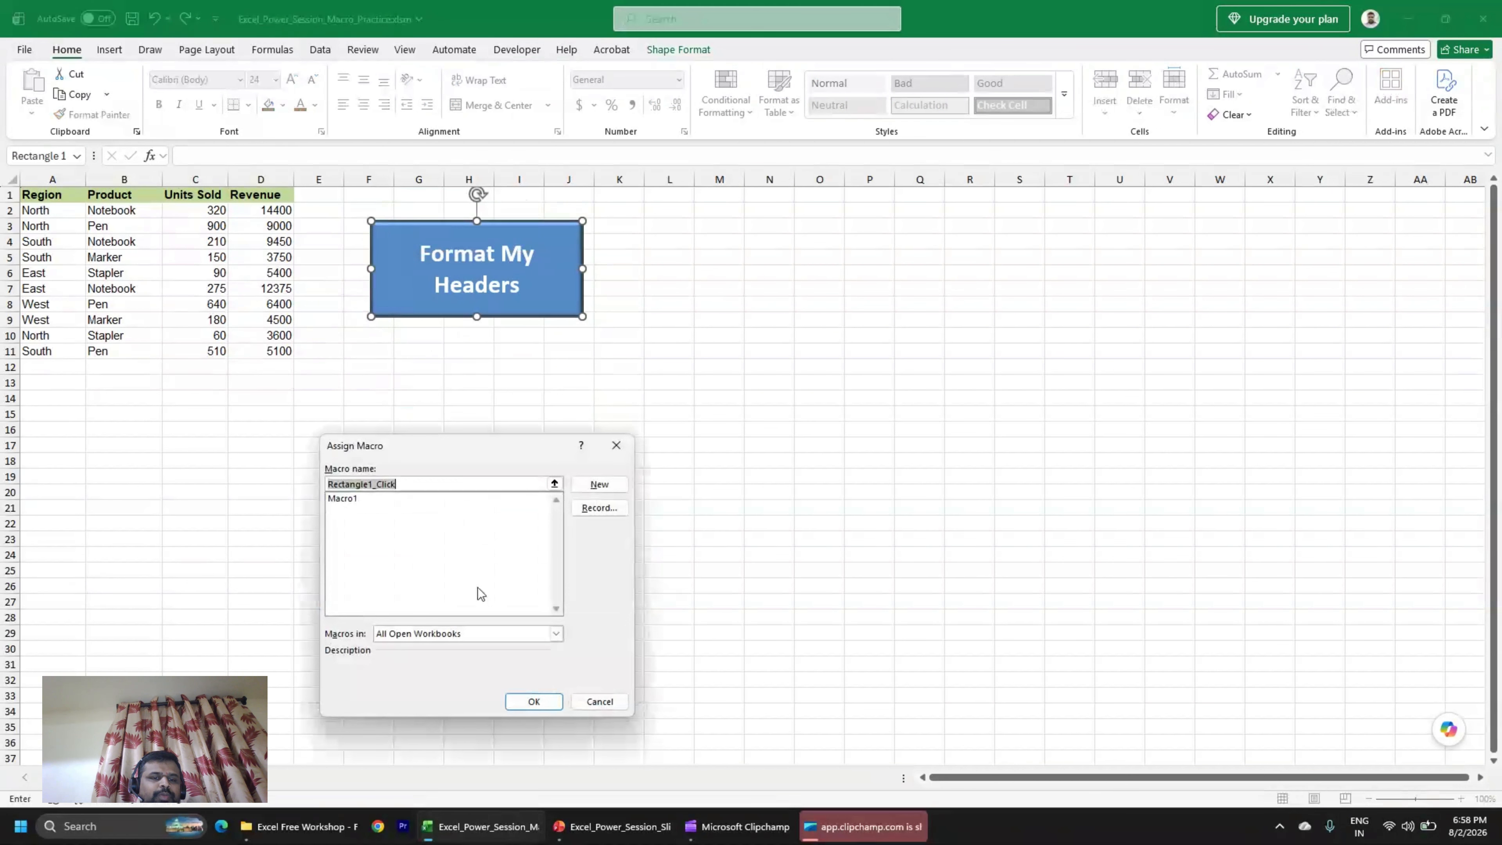
pyautogui.click(355, 500)
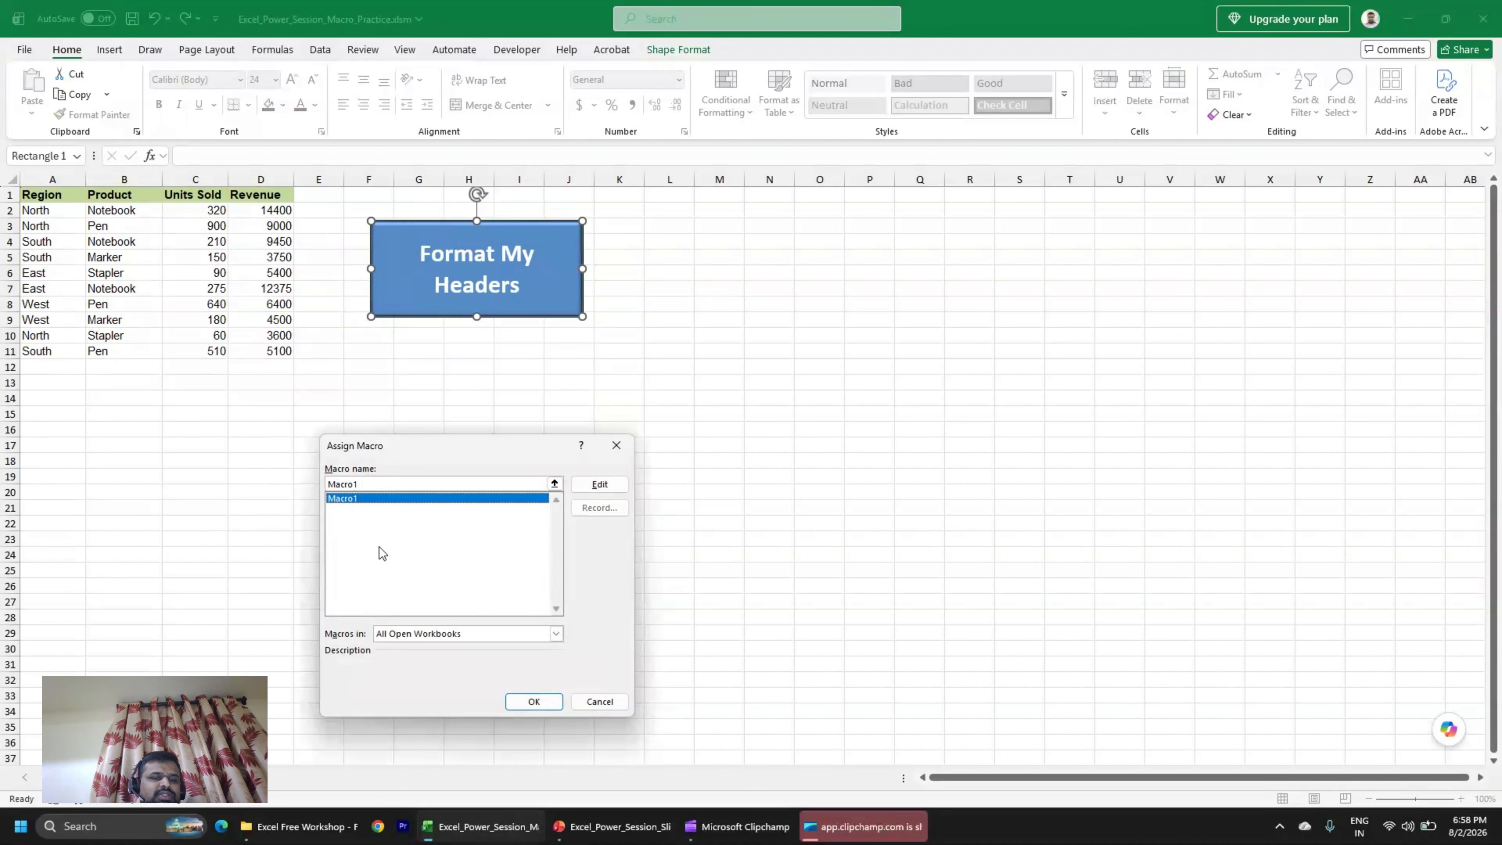
pyautogui.click(530, 706)
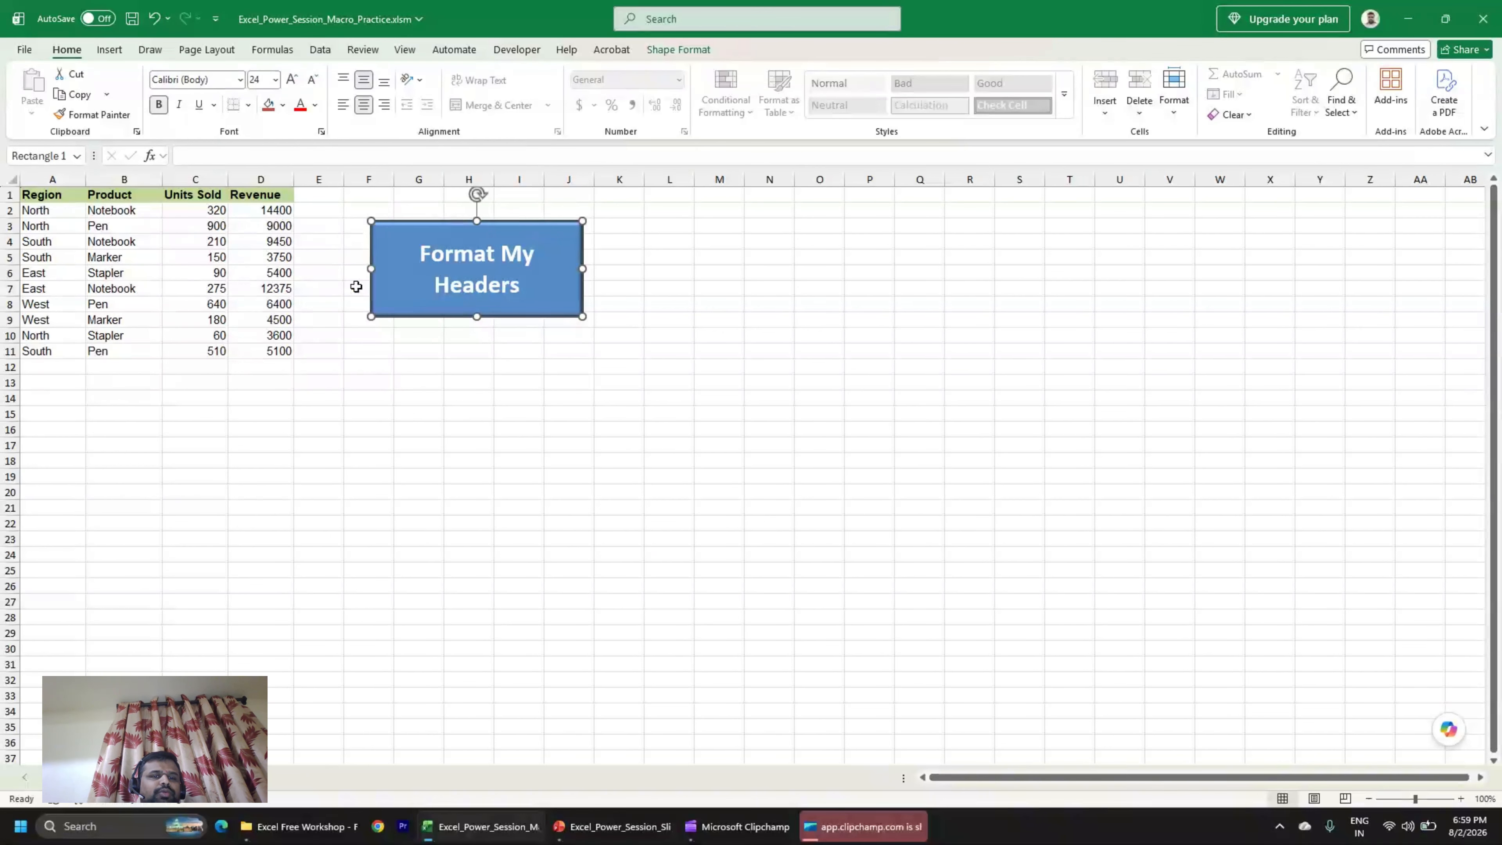
pyautogui.click(432, 383)
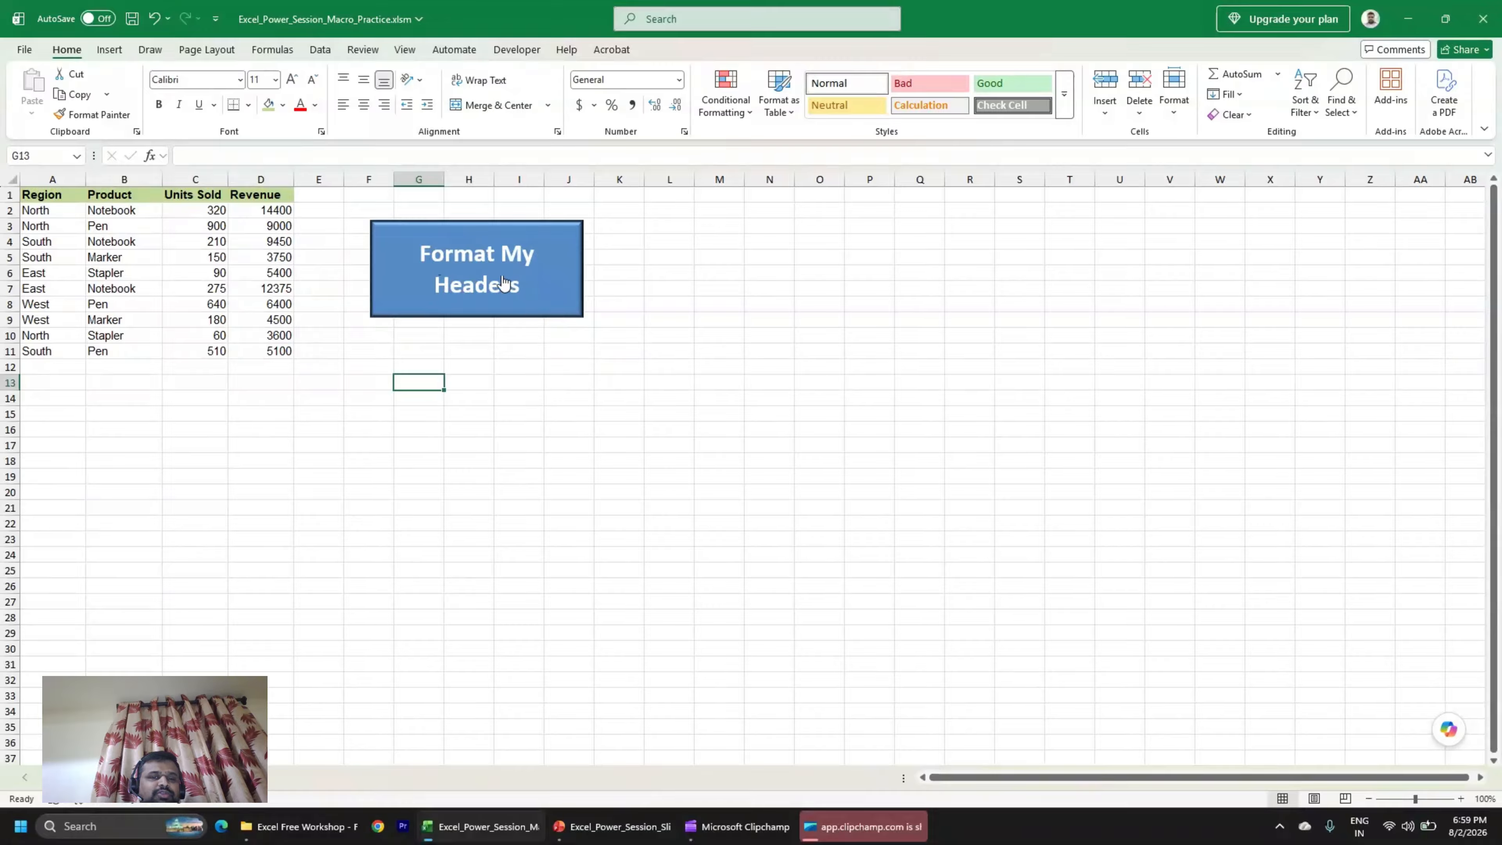
# Remove the bold and fill from headers A1:D1, and reformat them by running the macro from the Format My Headers shape.
pyautogui.click(48, 195)
pyautogui.moveTo(47, 195); pyautogui.dragTo(290, 195)
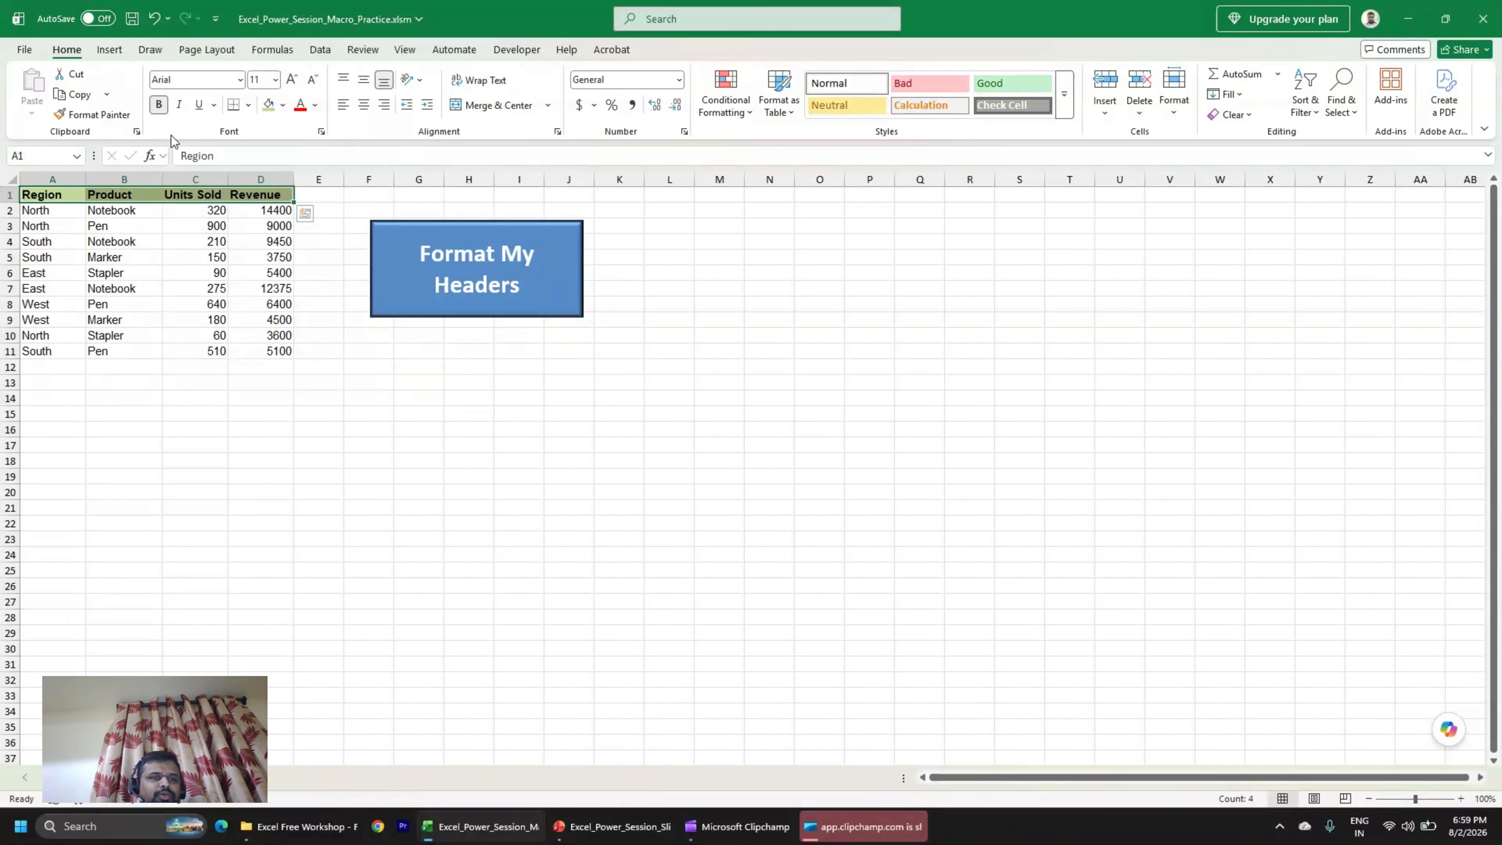
pyautogui.click(158, 104)
pyautogui.click(283, 106)
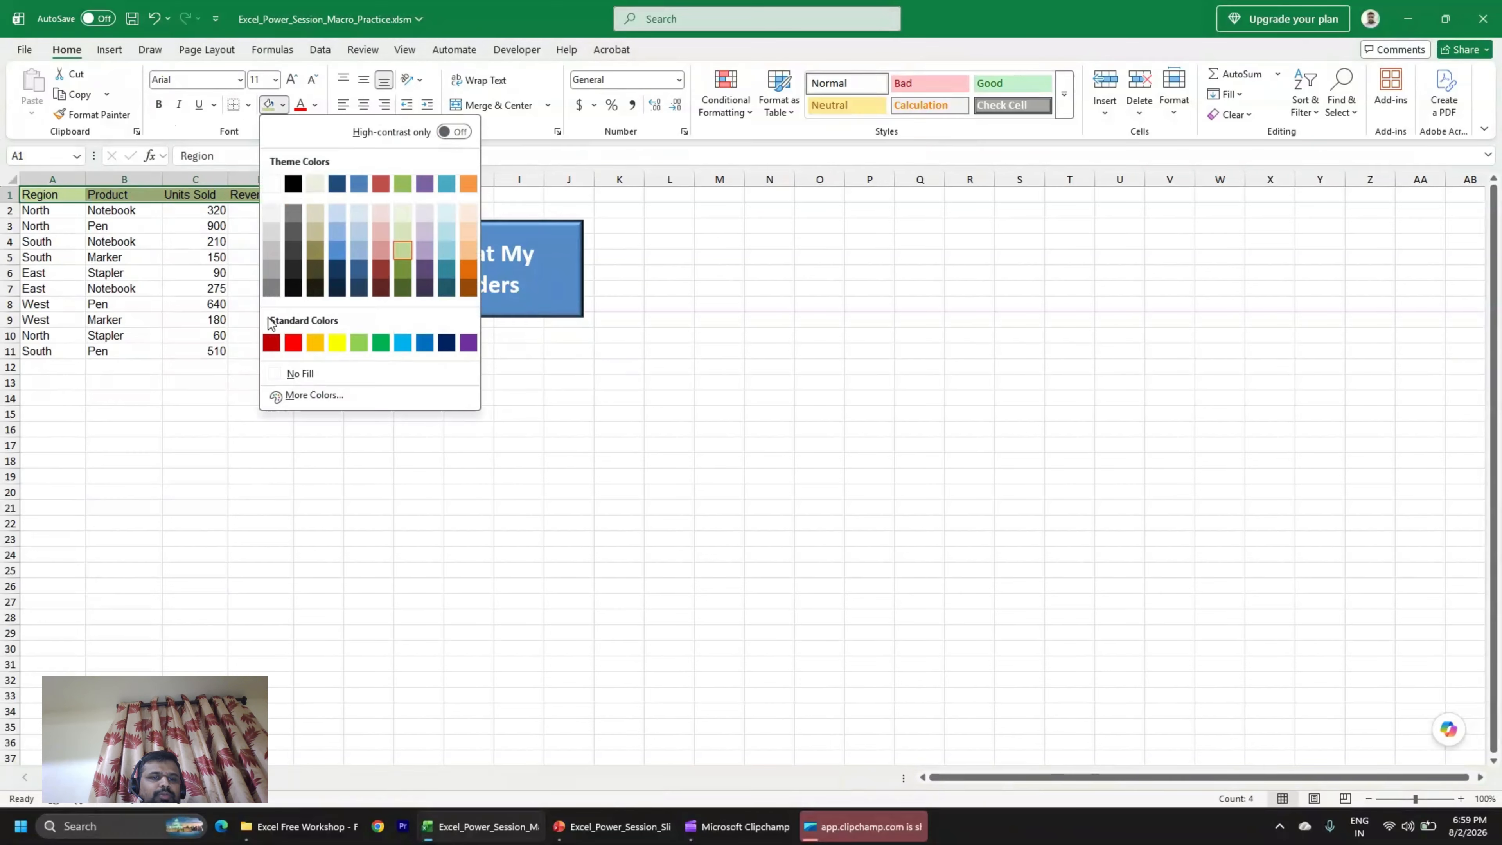
pyautogui.click(295, 372)
pyautogui.click(331, 415)
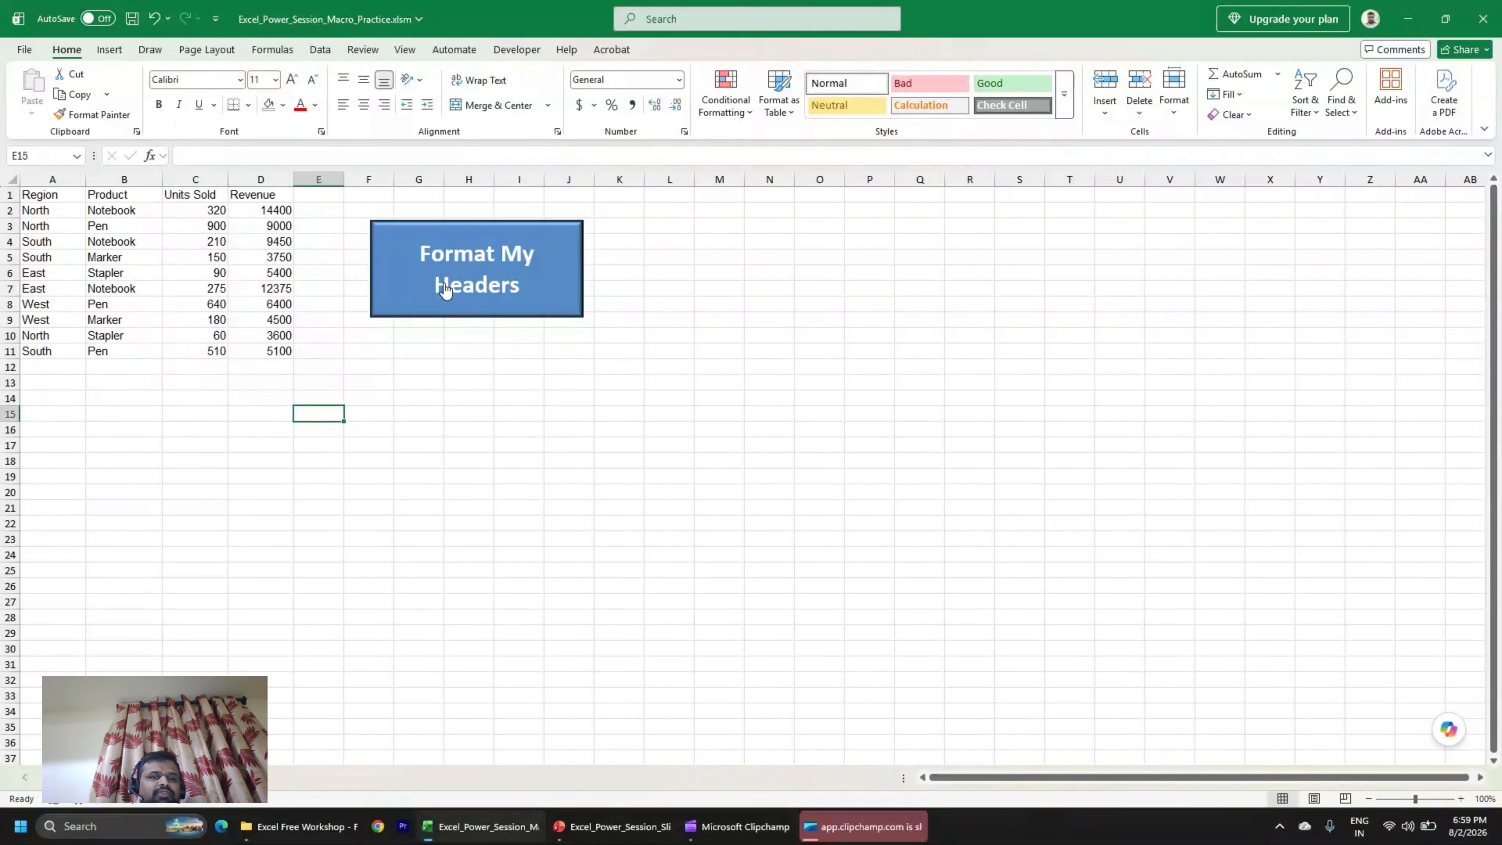
pyautogui.click(512, 276)
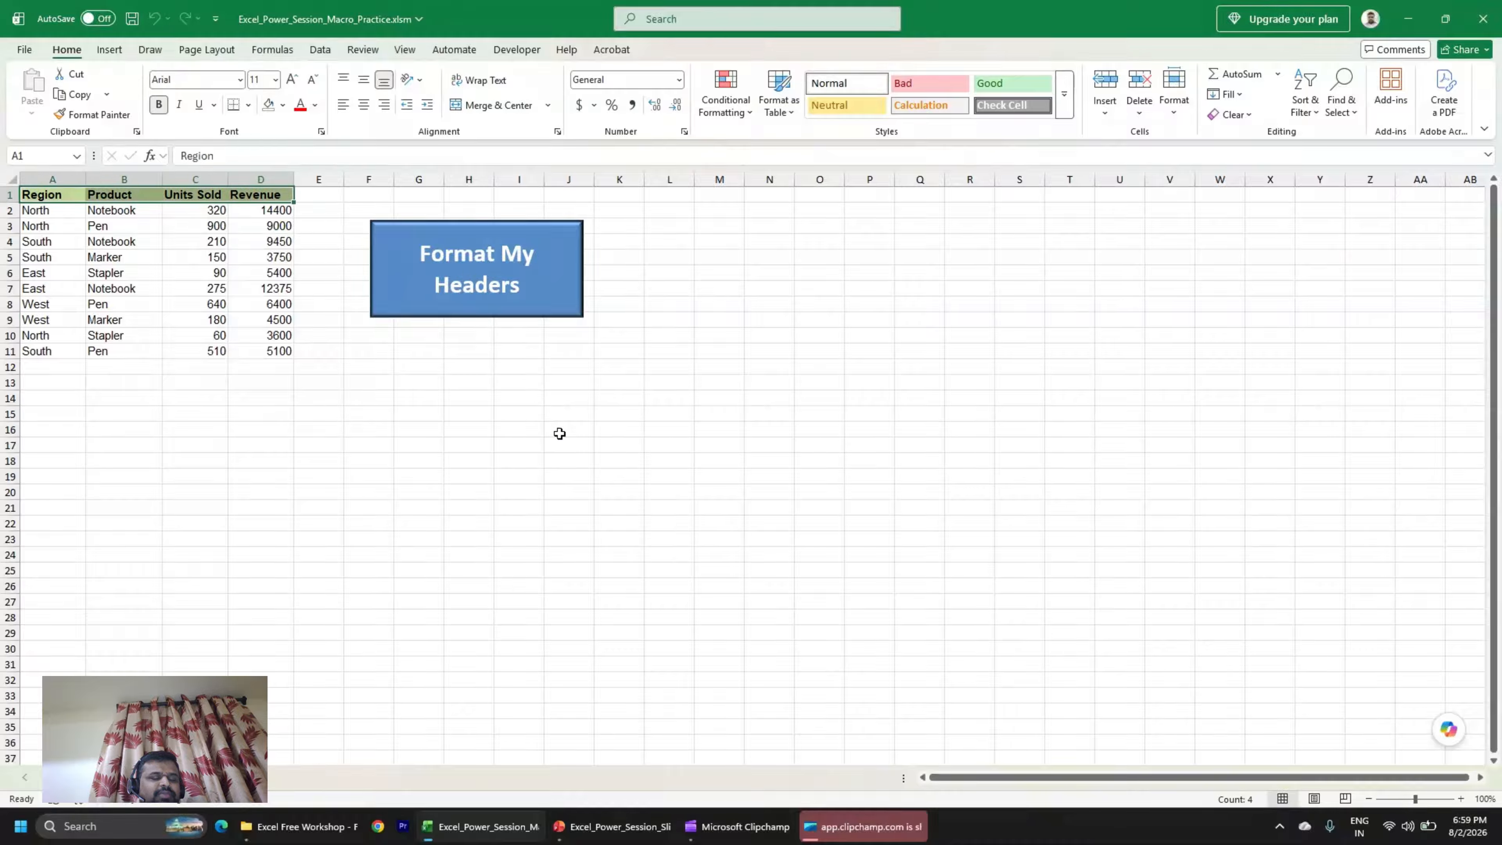
pyautogui.click(537, 425)
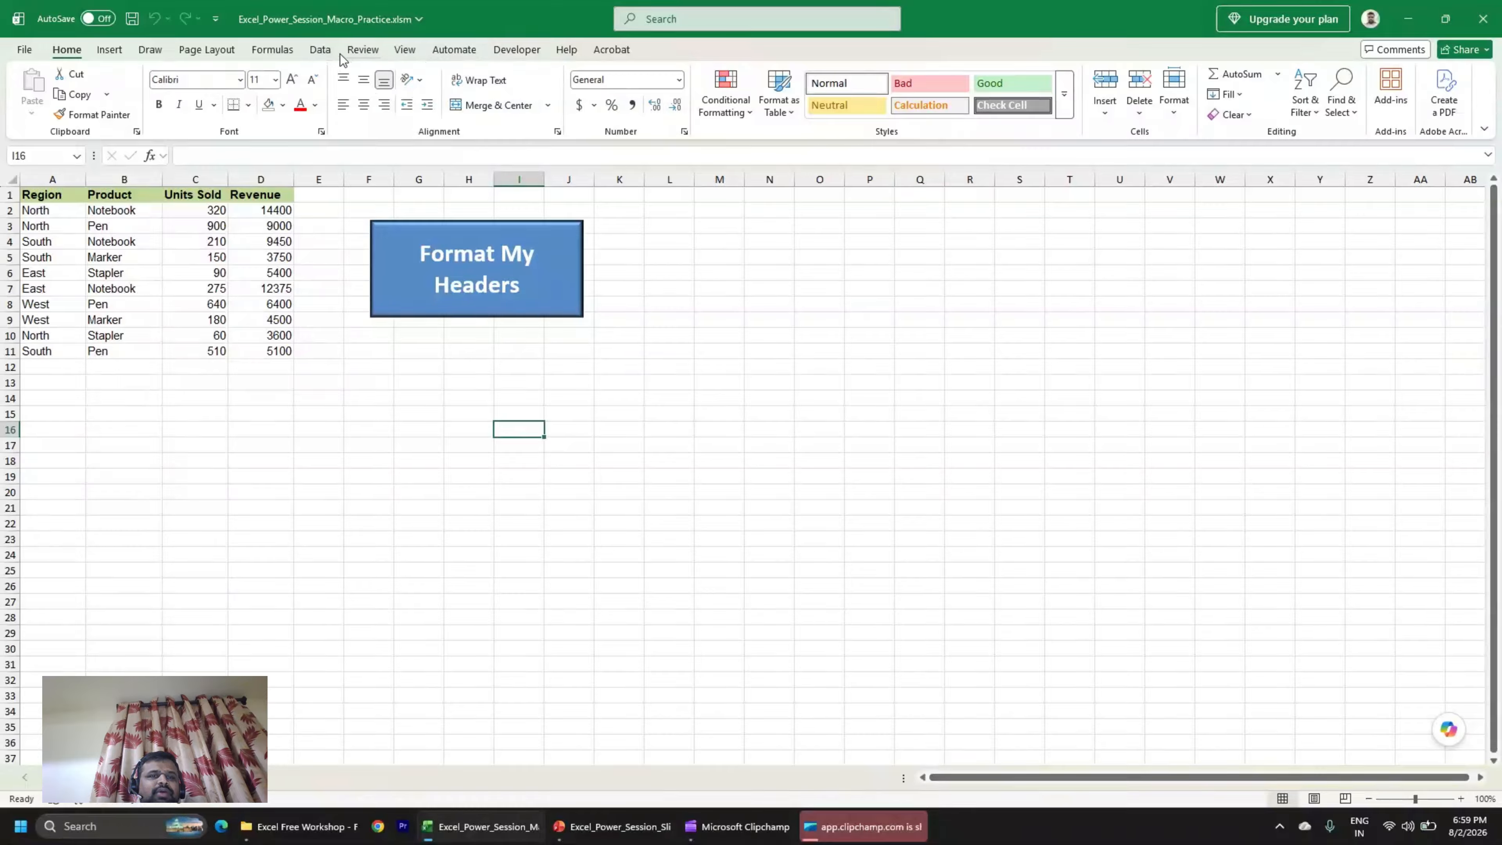
# Open the Visual Basic editor and highlight Macro1's code from the Range("A1:D1").Select line to End Sub.
pyautogui.click(517, 50)
pyautogui.click(31, 91)
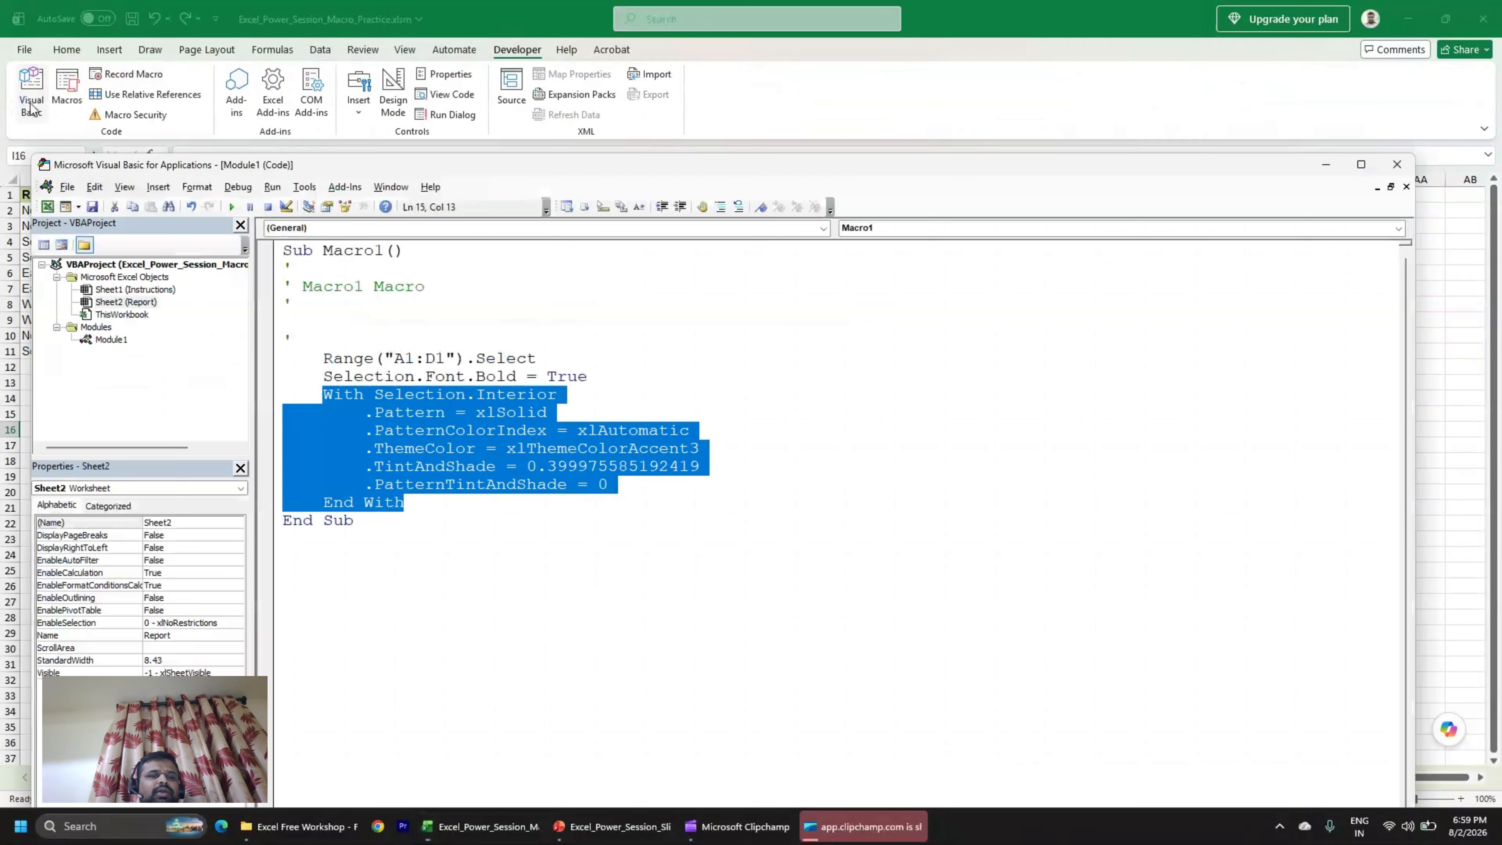
pyautogui.click(374, 376)
pyautogui.moveTo(319, 358); pyautogui.dragTo(442, 553)
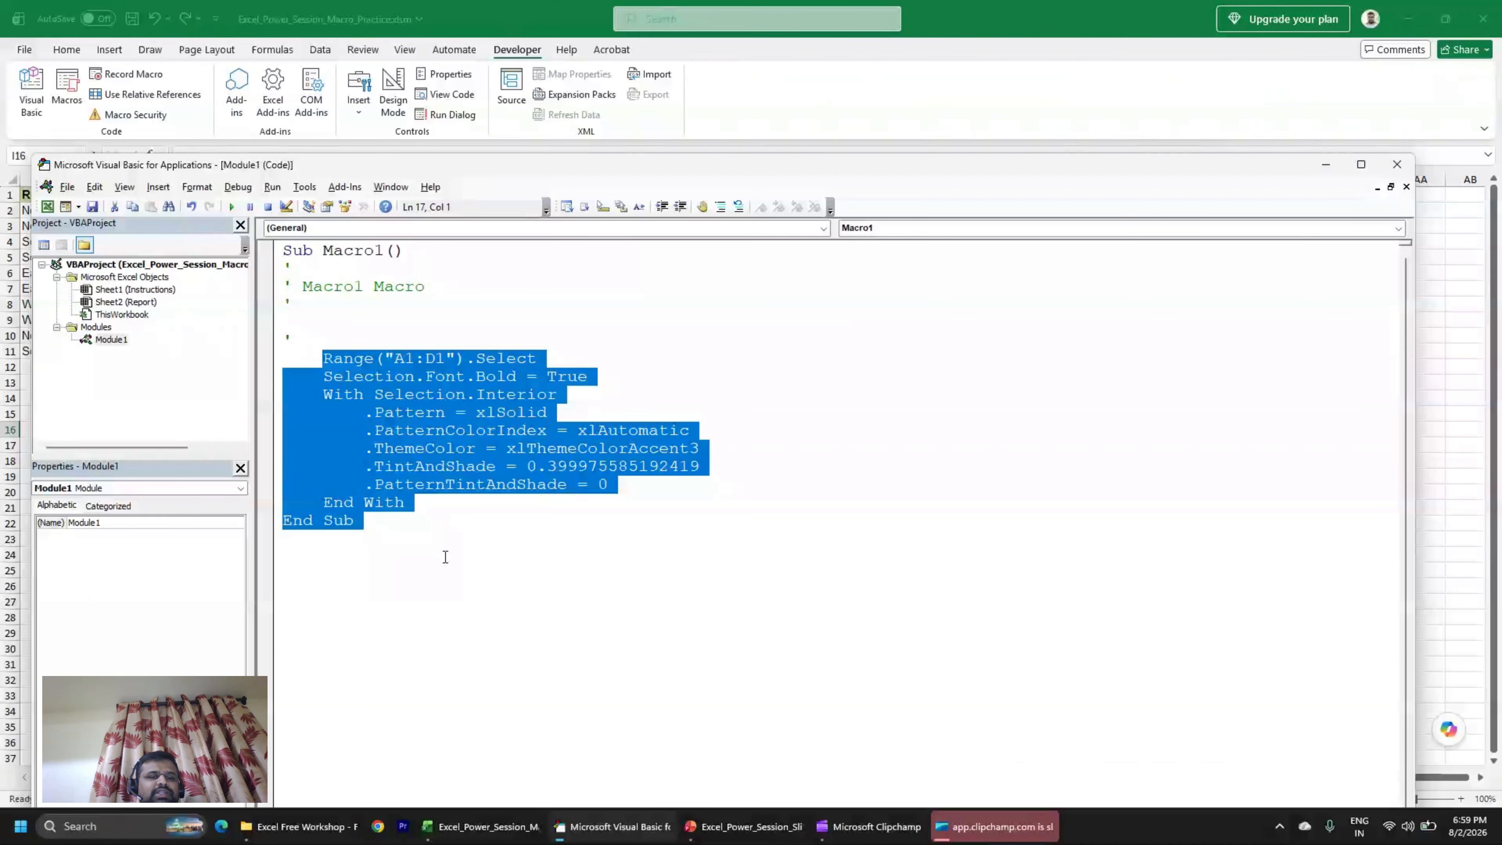
pyautogui.click(443, 553)
# Arrange the workbook and the Visual Basic editor side by side, with the Module1 code window active.
pyautogui.moveTo(363, 166); pyautogui.dragTo(561, 79)
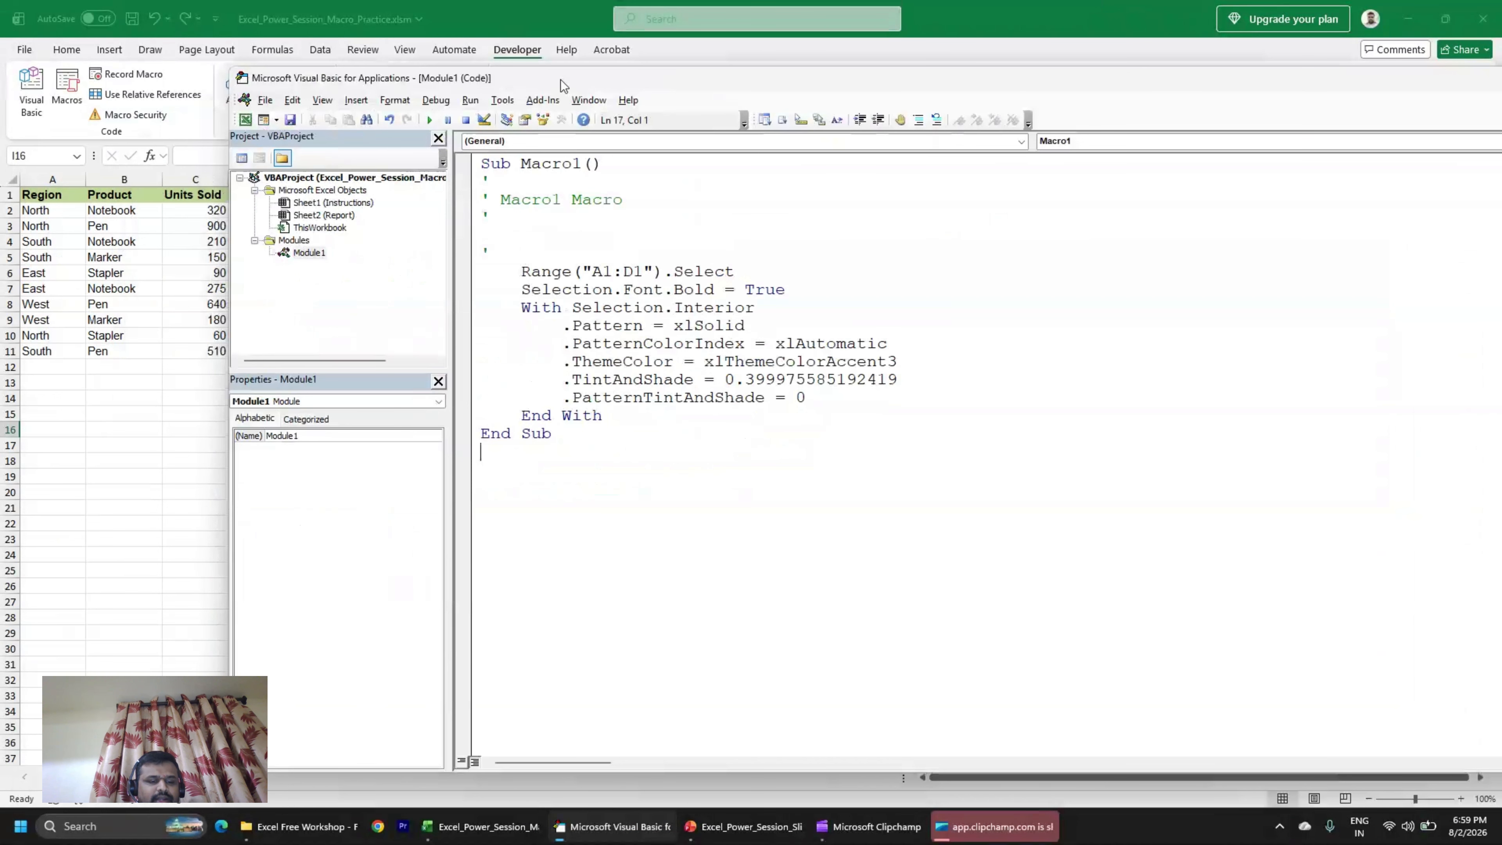
pyautogui.press('super+Right')
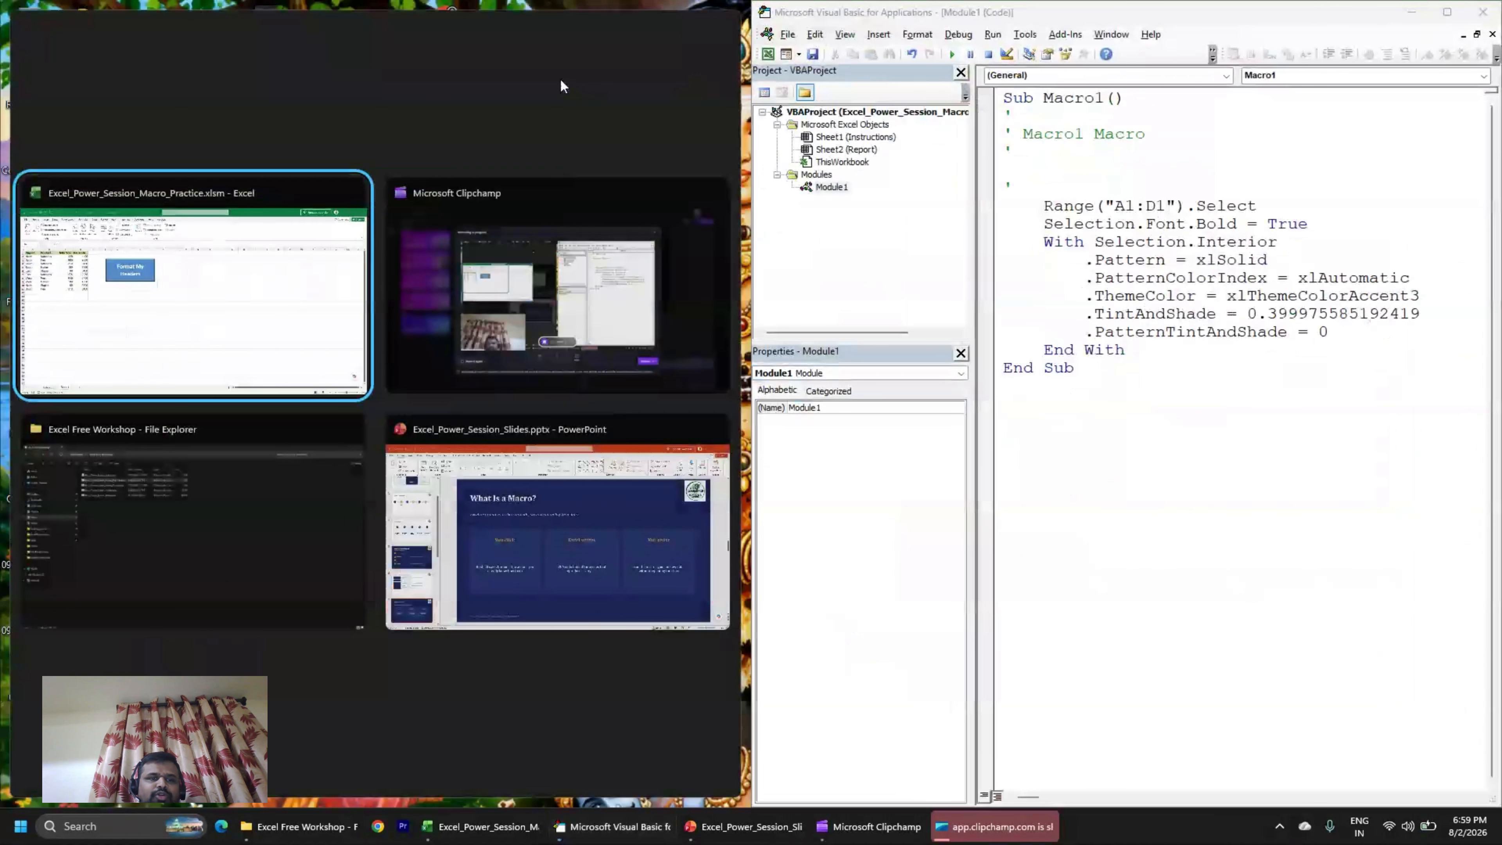
pyautogui.click(288, 361)
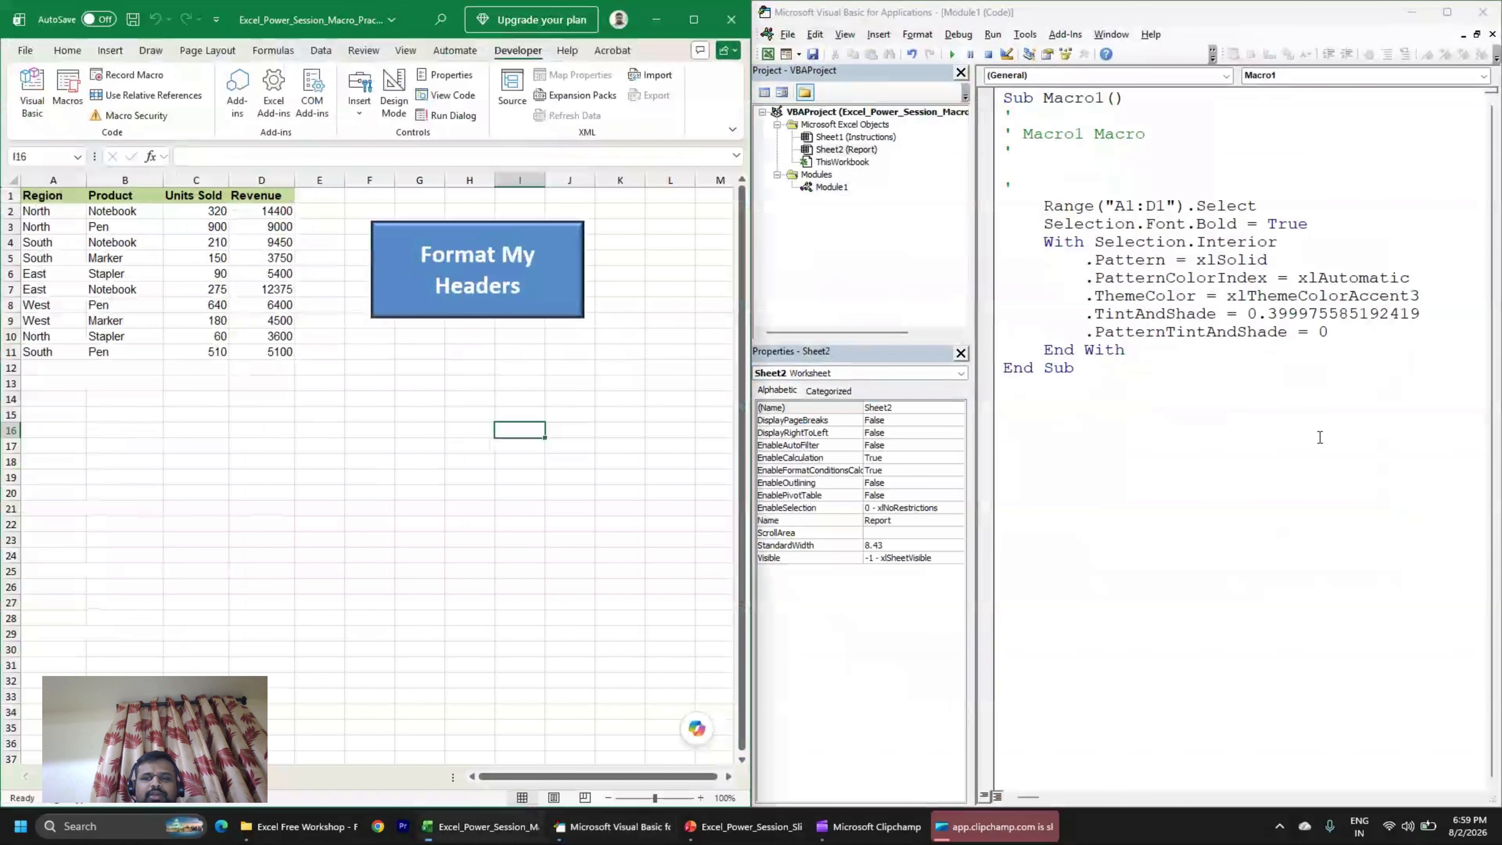
pyautogui.click(1343, 392)
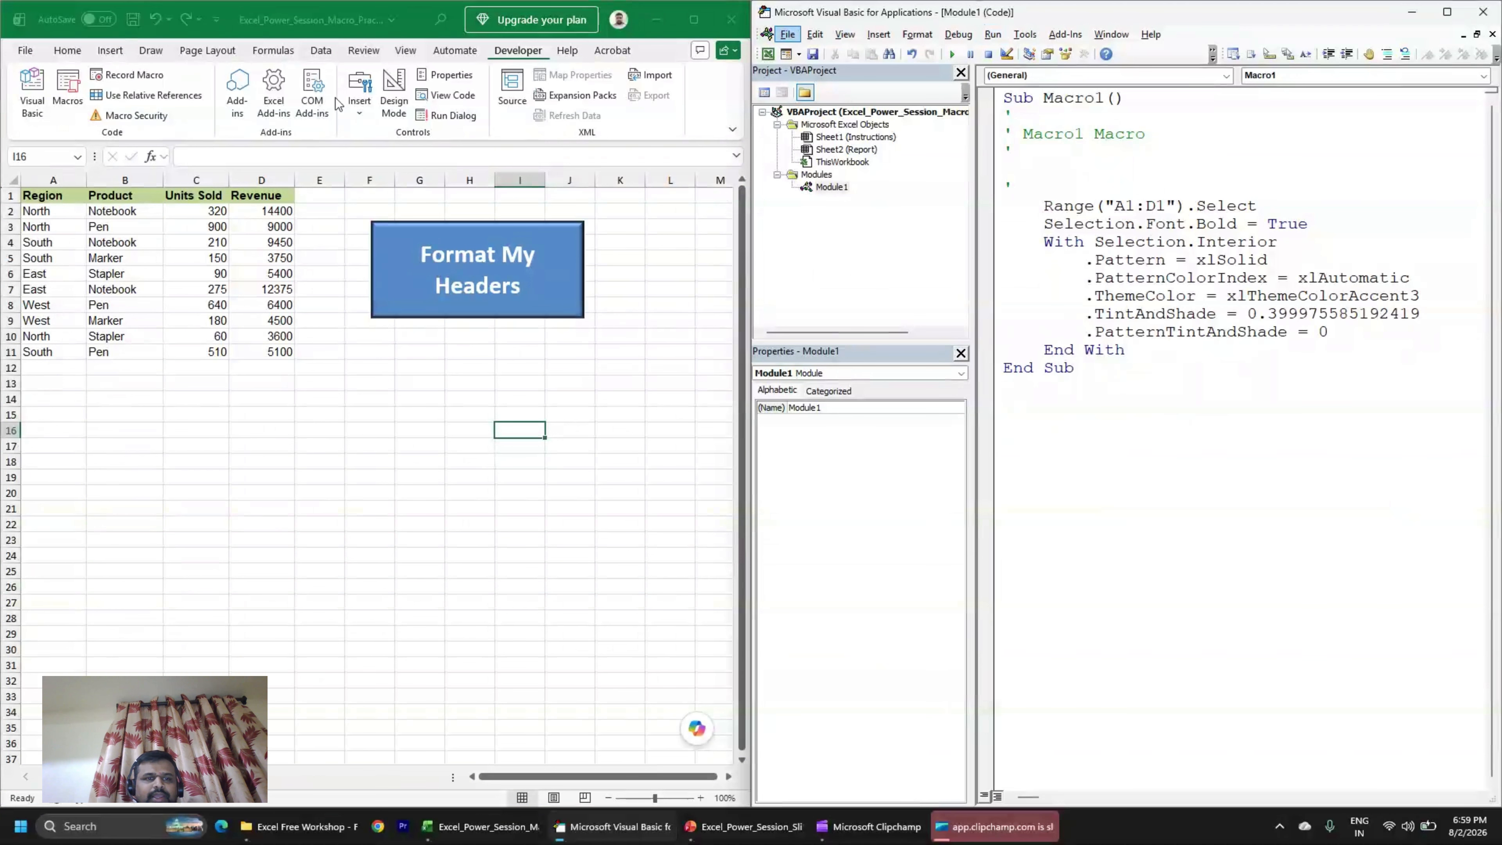
# Clear the header formatting by copying the format of row 2 onto row 1 of the Report sheet.
pyautogui.click(64, 496)
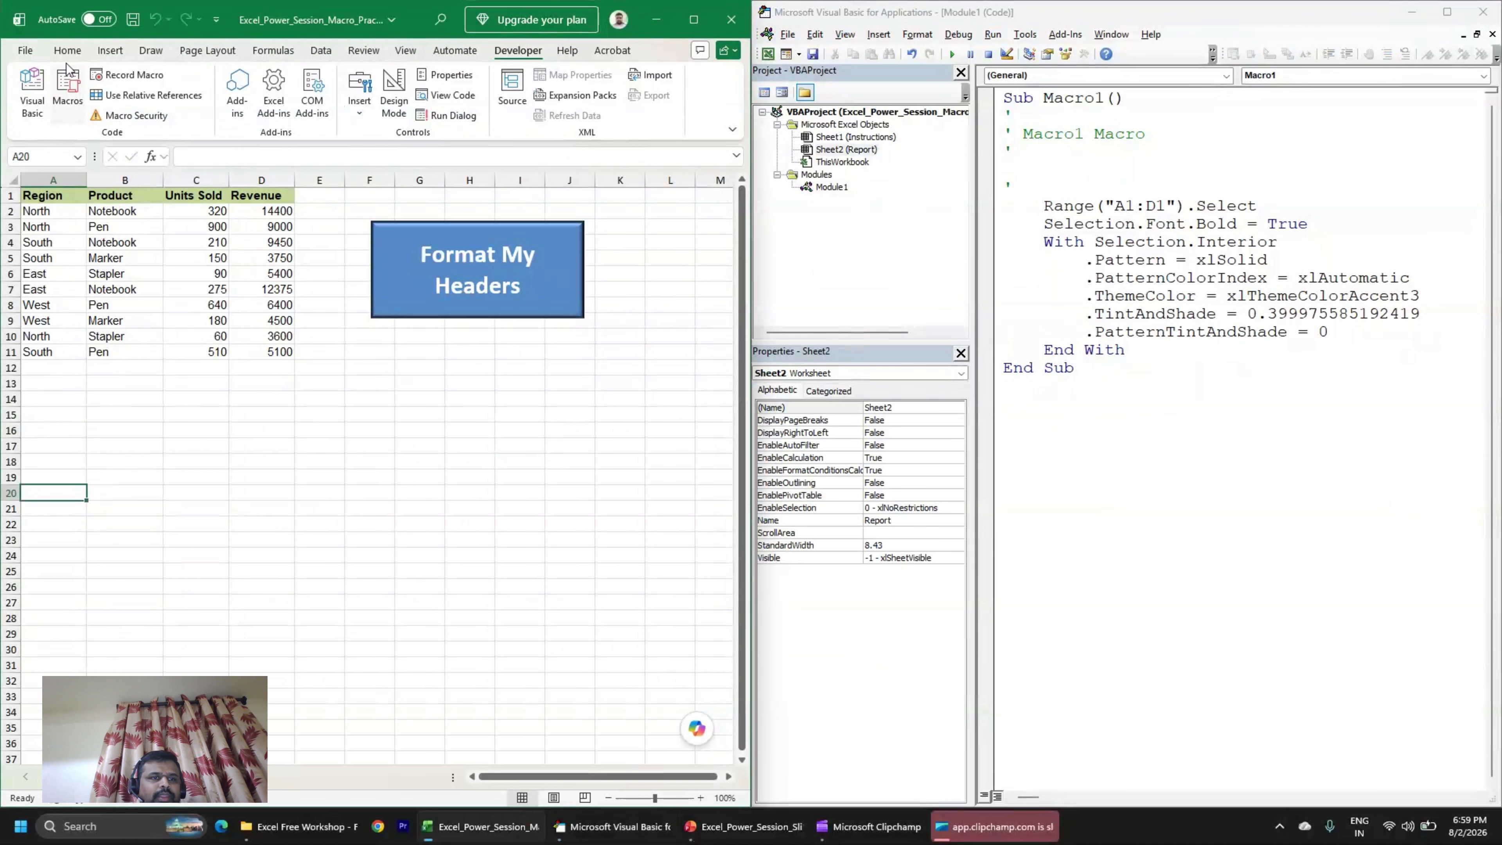
pyautogui.click(67, 50)
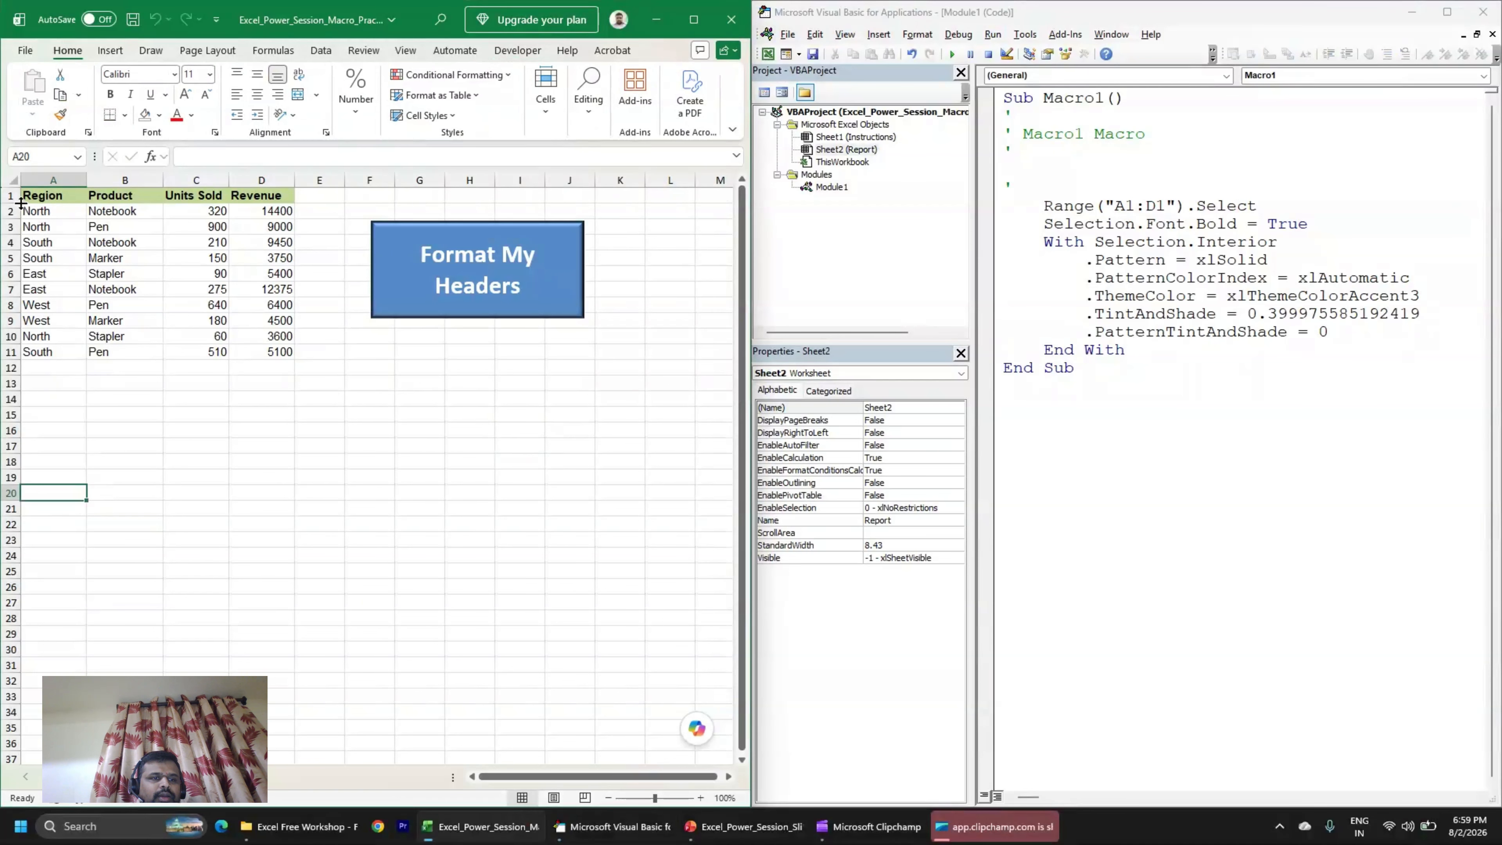
pyautogui.click(10, 210)
pyautogui.click(60, 115)
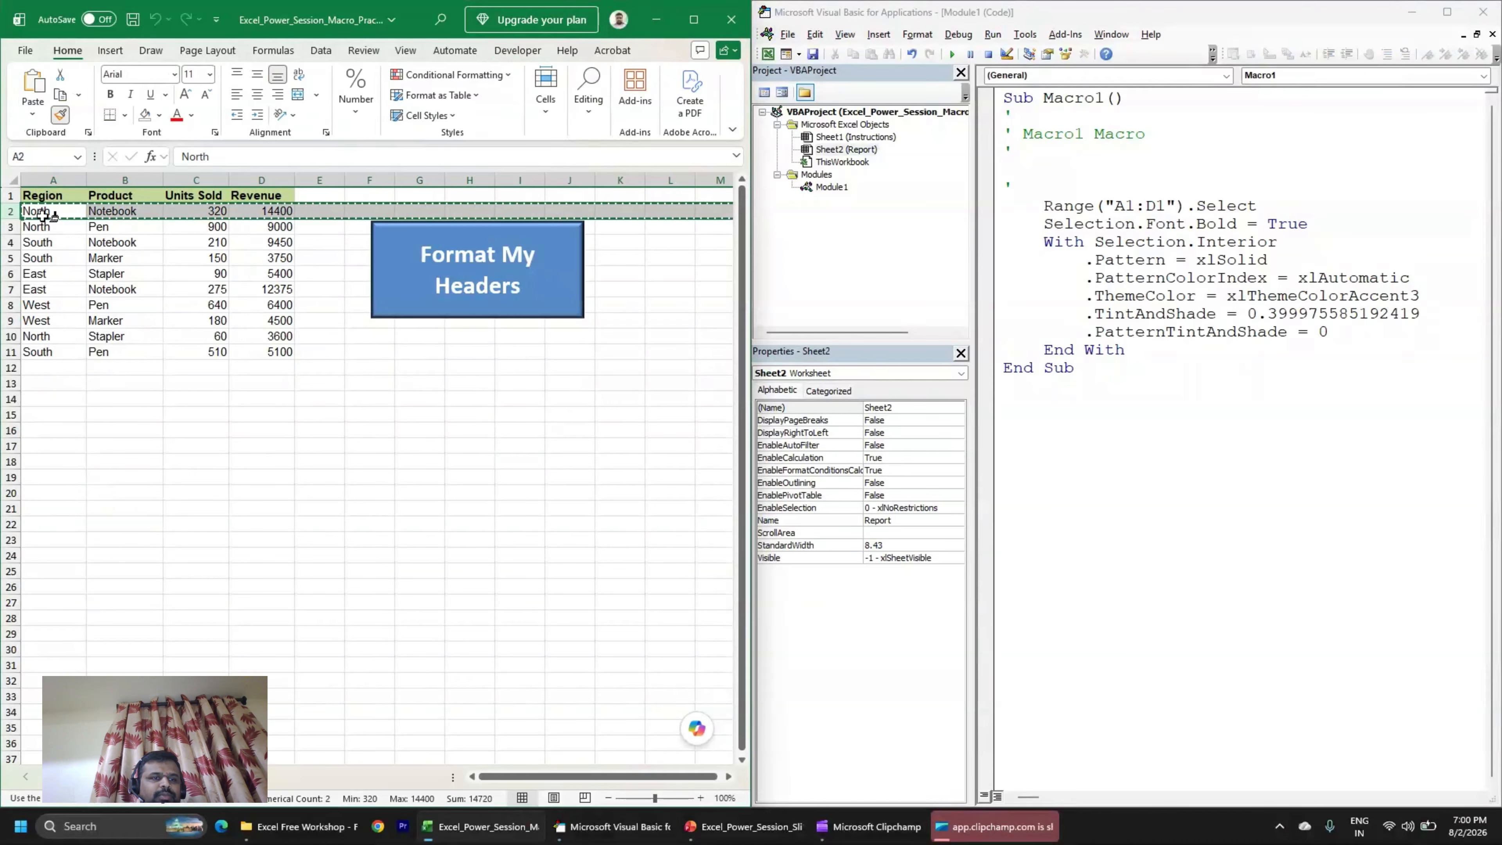
pyautogui.click(10, 195)
# Run Macro1 one line at a time through the range selection and bold lines, stopping at With Selection.Interior.
pyautogui.click(1172, 268)
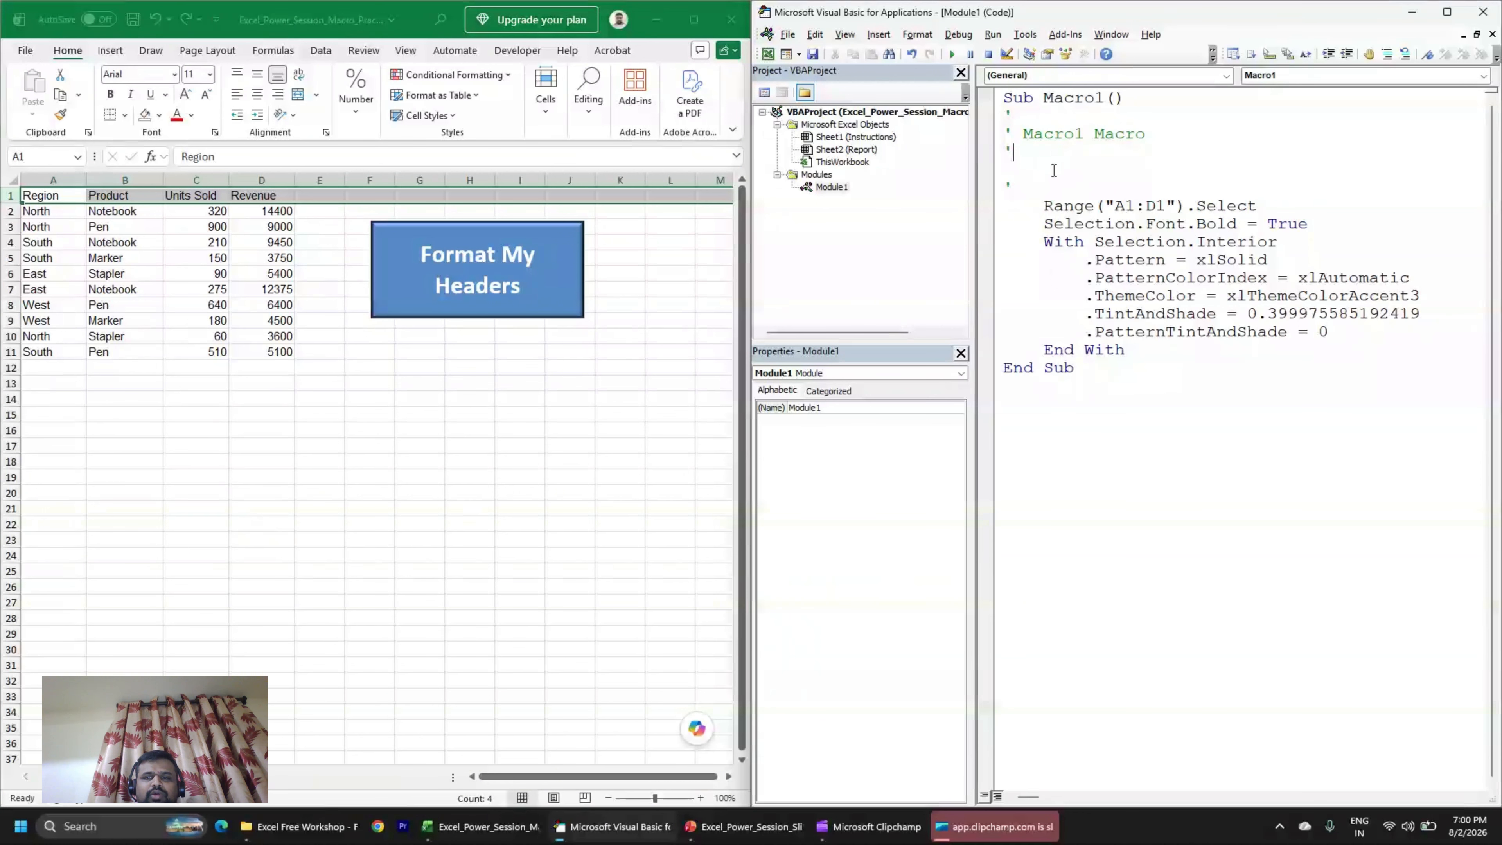
pyautogui.click(1049, 324)
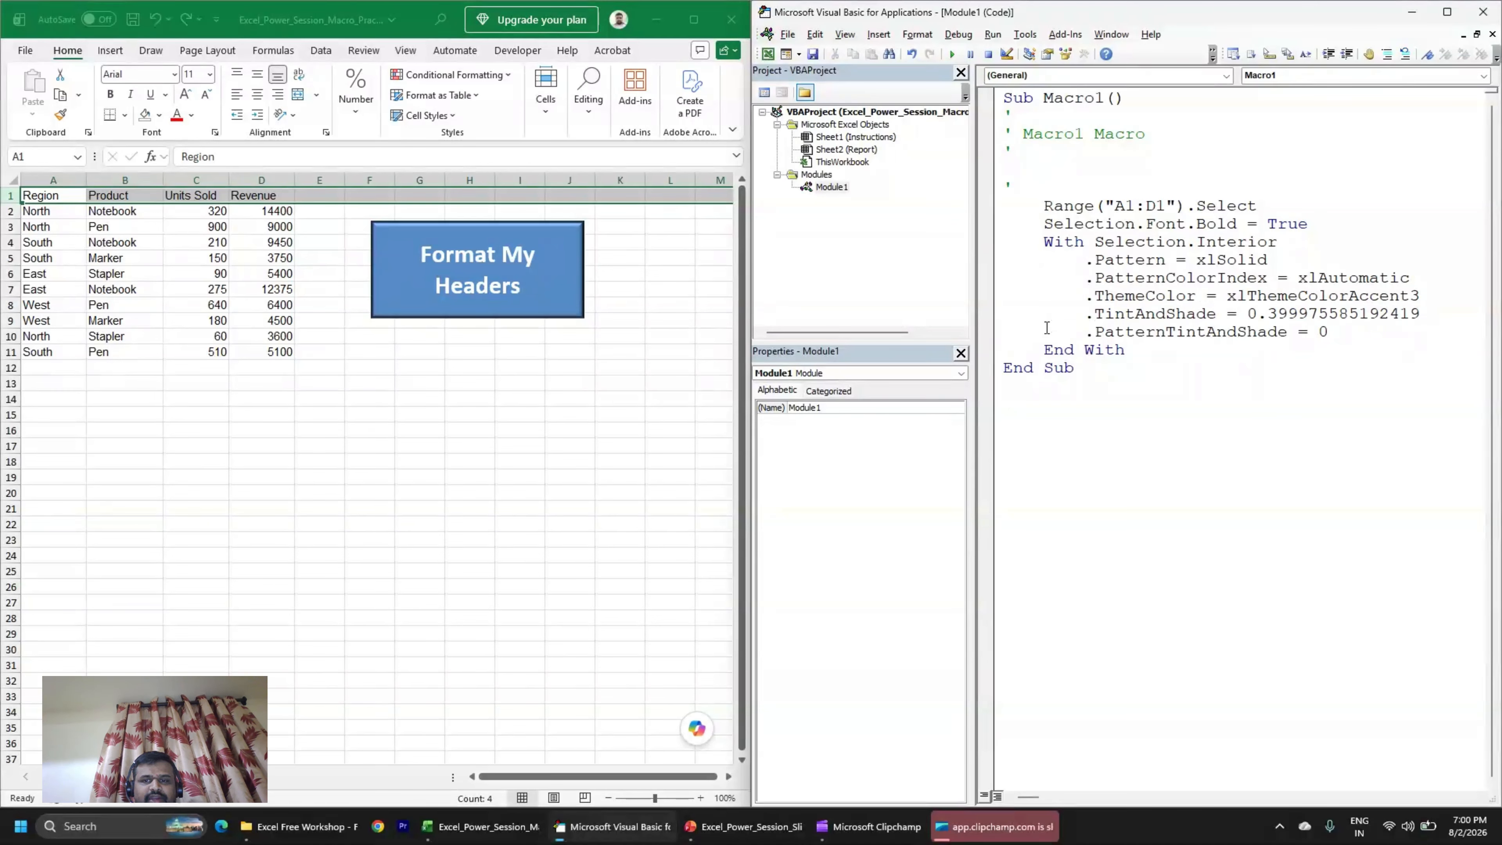
pyautogui.press('F8')
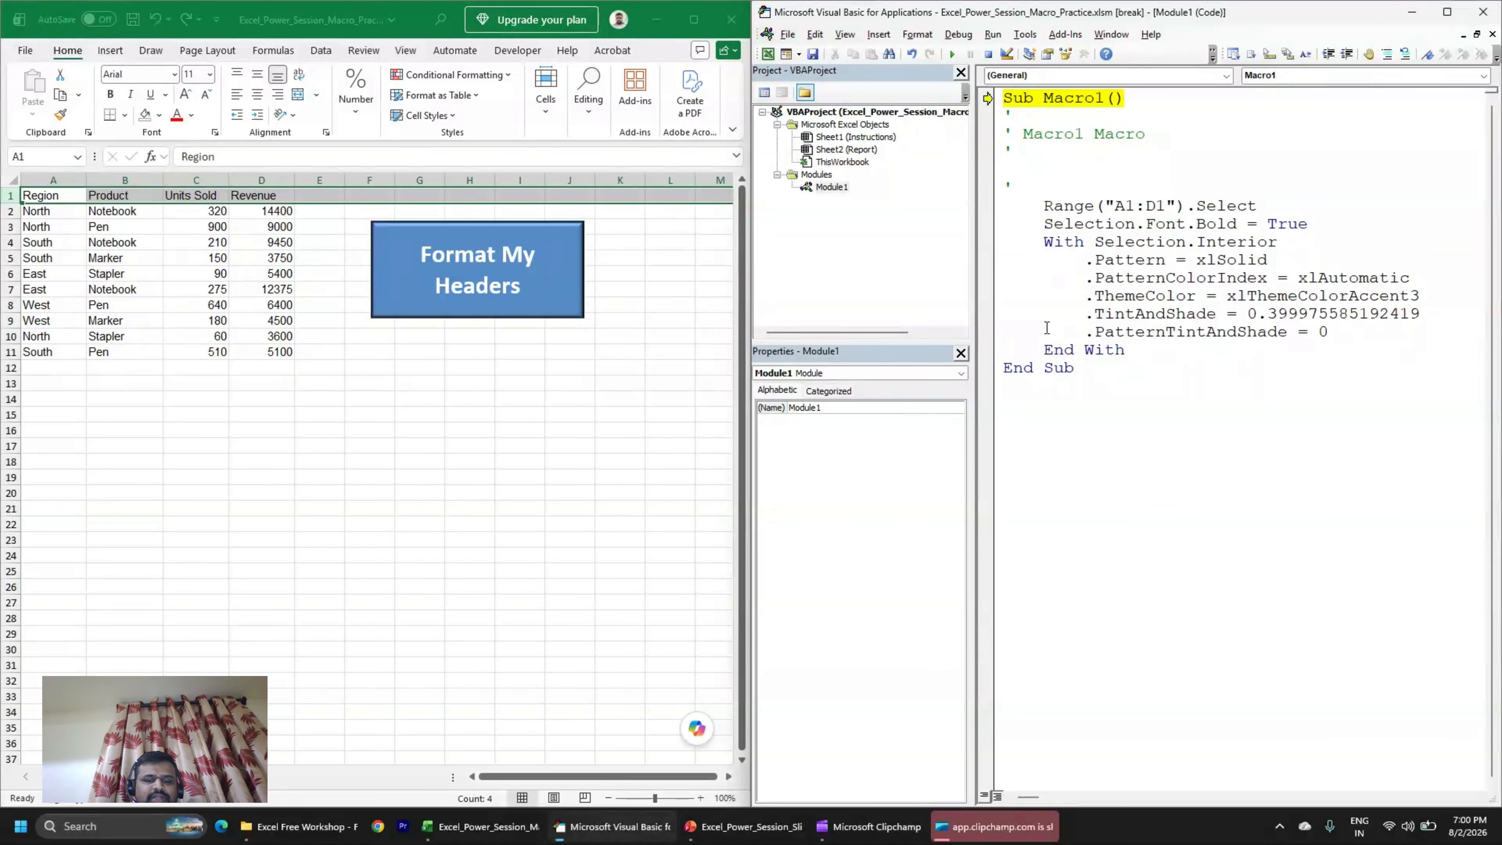
pyautogui.press('F8')
pyautogui.press('F8')
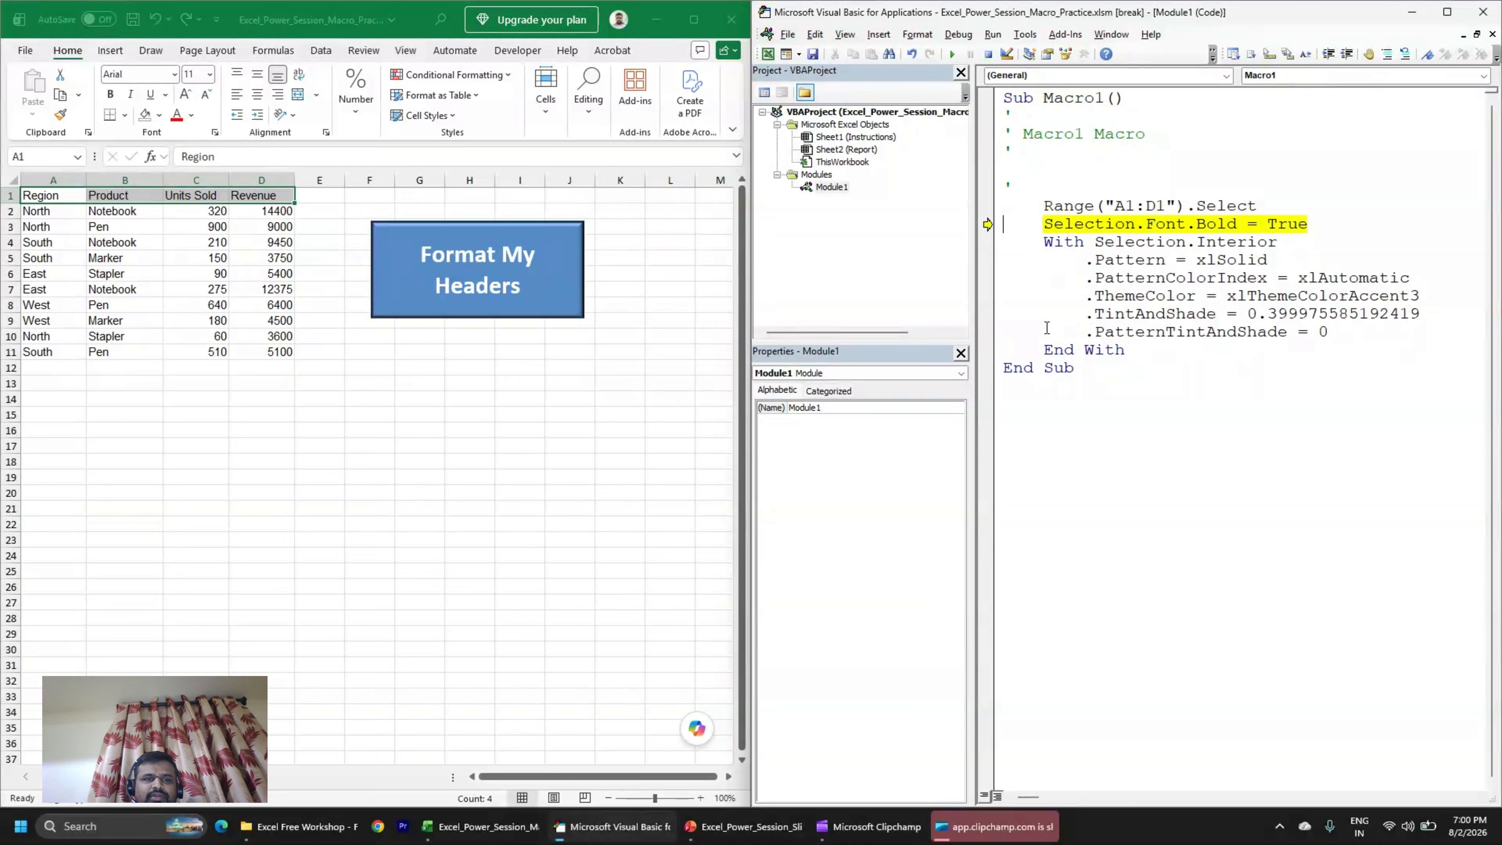
pyautogui.press('F8')
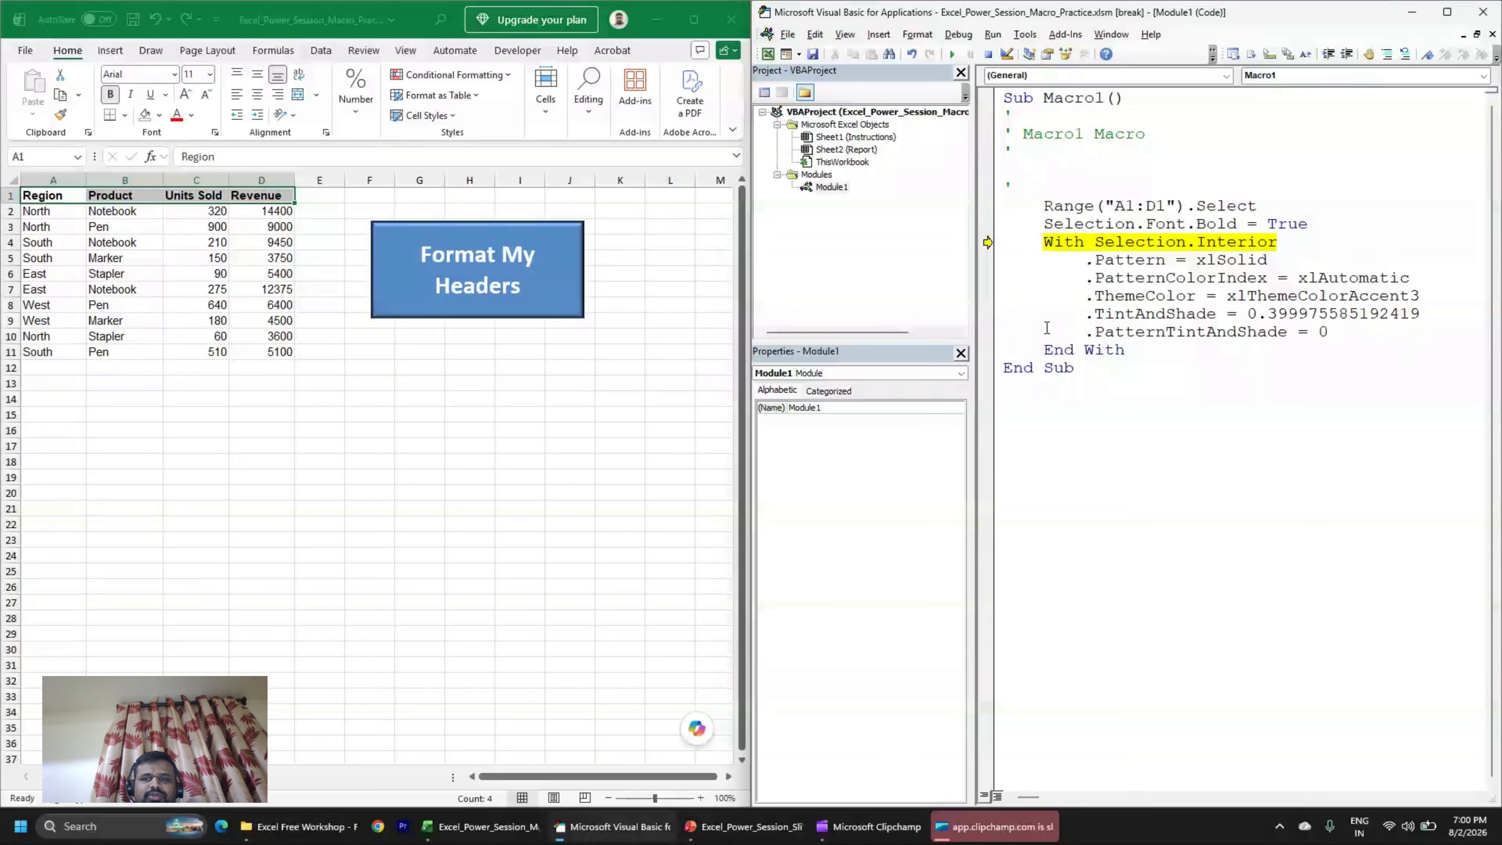
# Move the execution point back to Sub Macro1(), remove the bold from headers A1:D1, and step to the Range("A1:D1").Select line.
pyautogui.moveTo(988, 244); pyautogui.dragTo(988, 98)
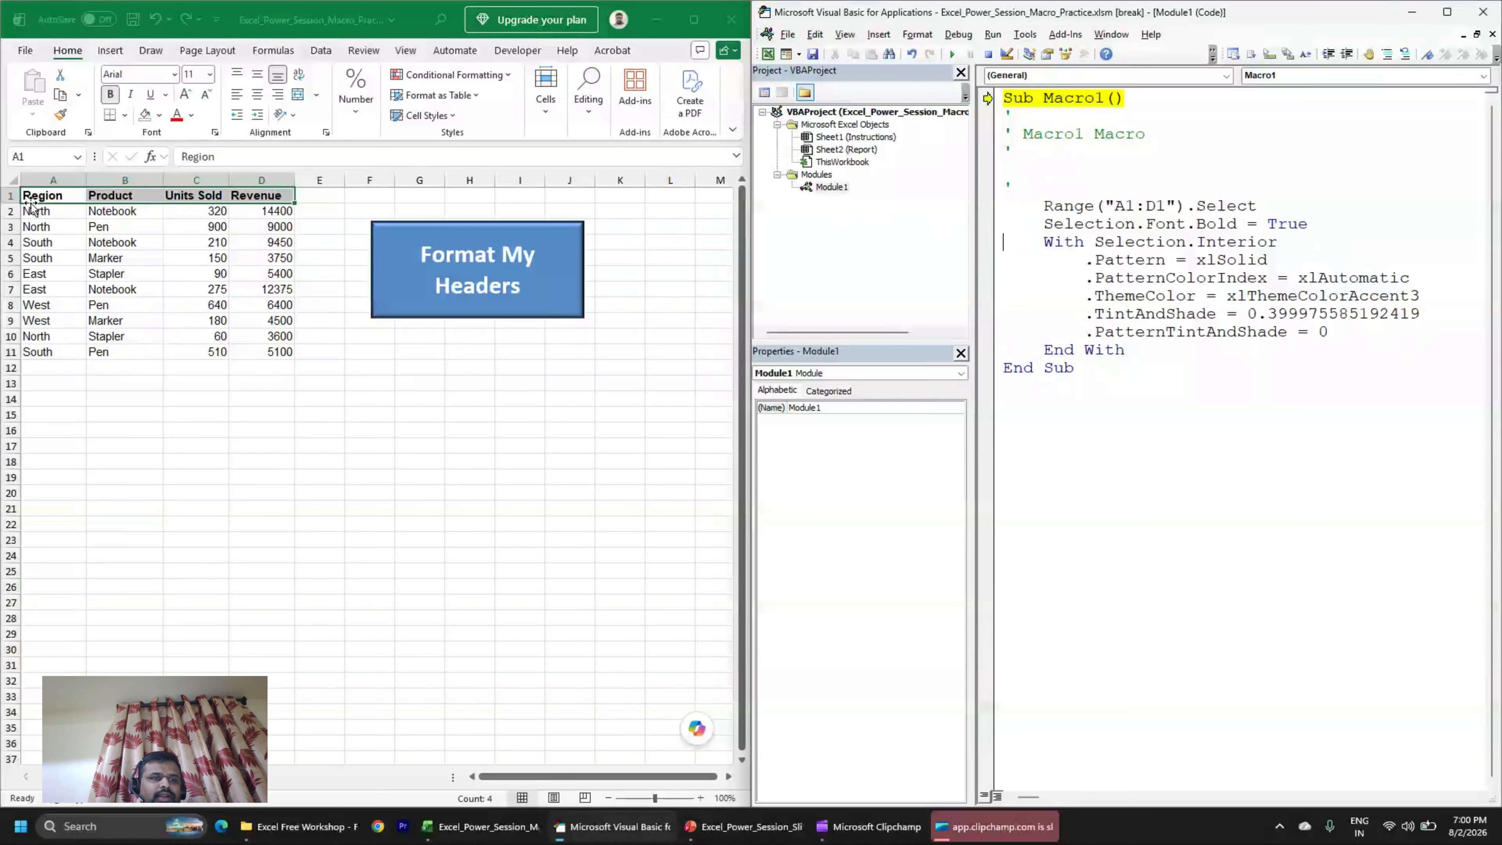
pyautogui.click(110, 94)
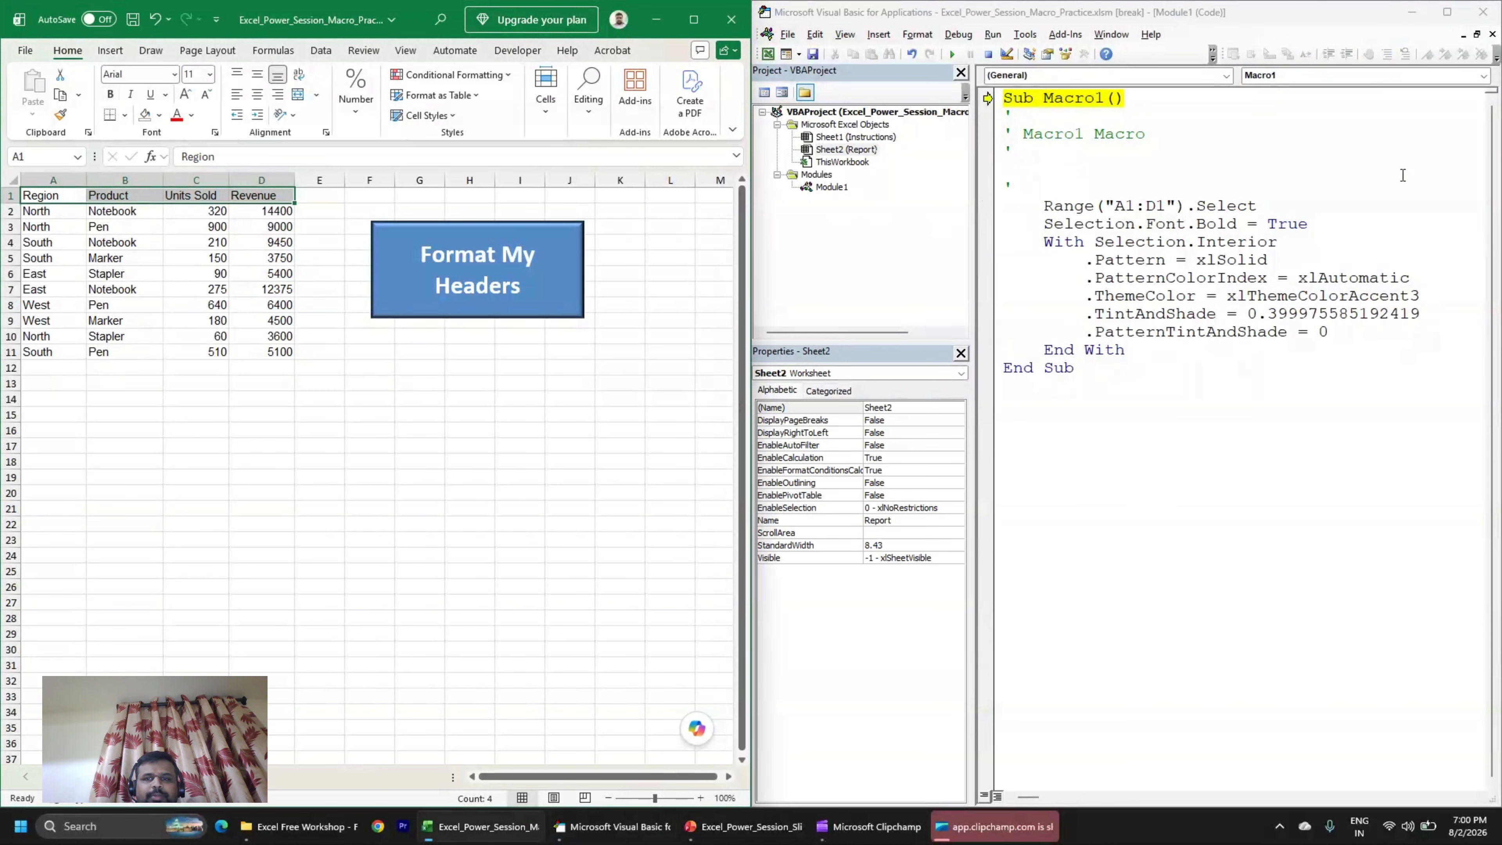
pyautogui.click(1102, 137)
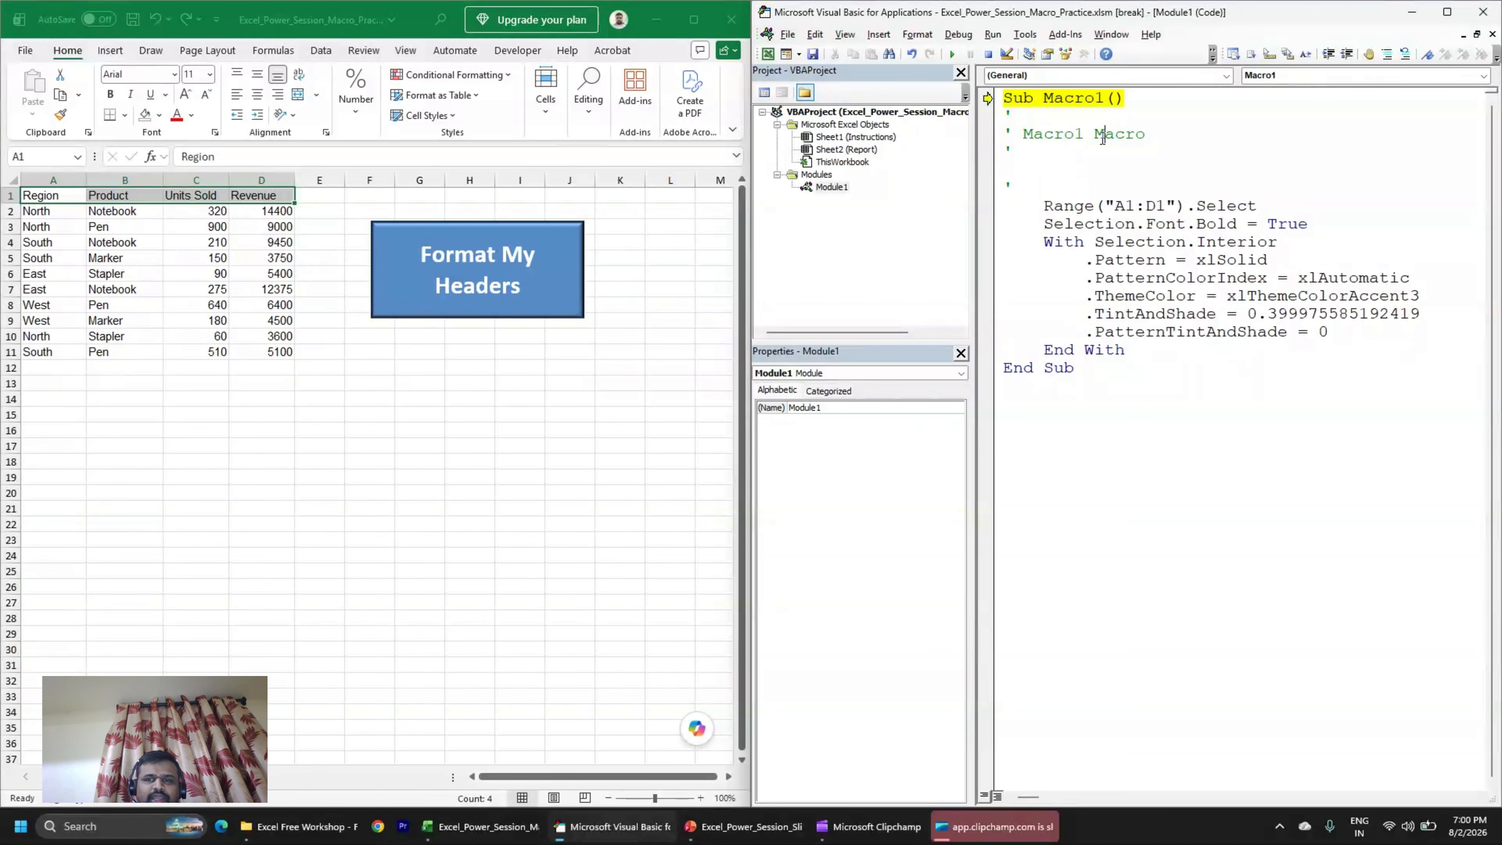
pyautogui.press('F8')
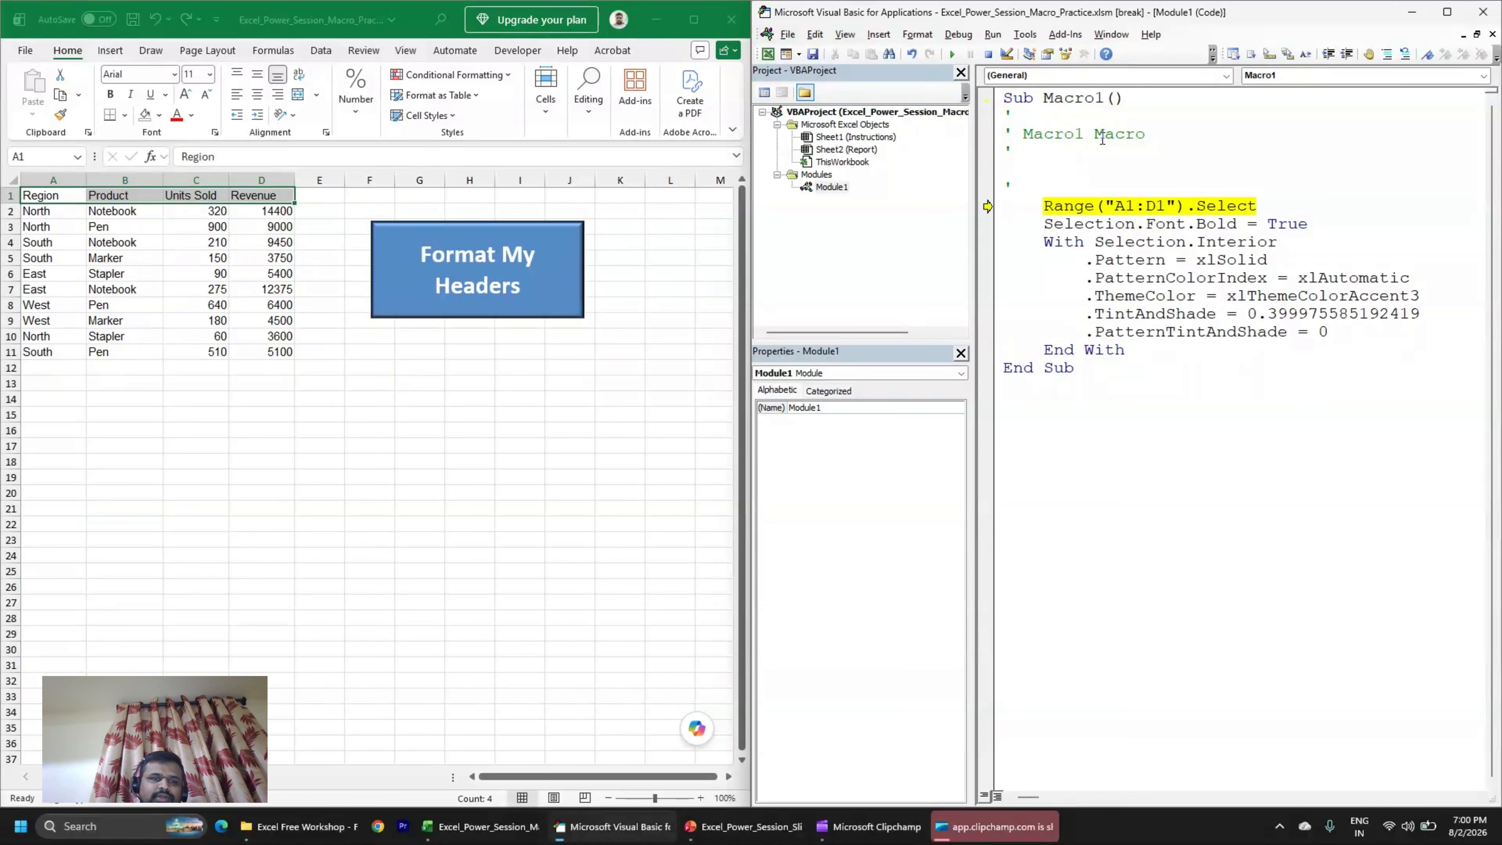
# Select empty cell D17 below the table, and return to the Module1 code window.
pyautogui.click(112, 429)
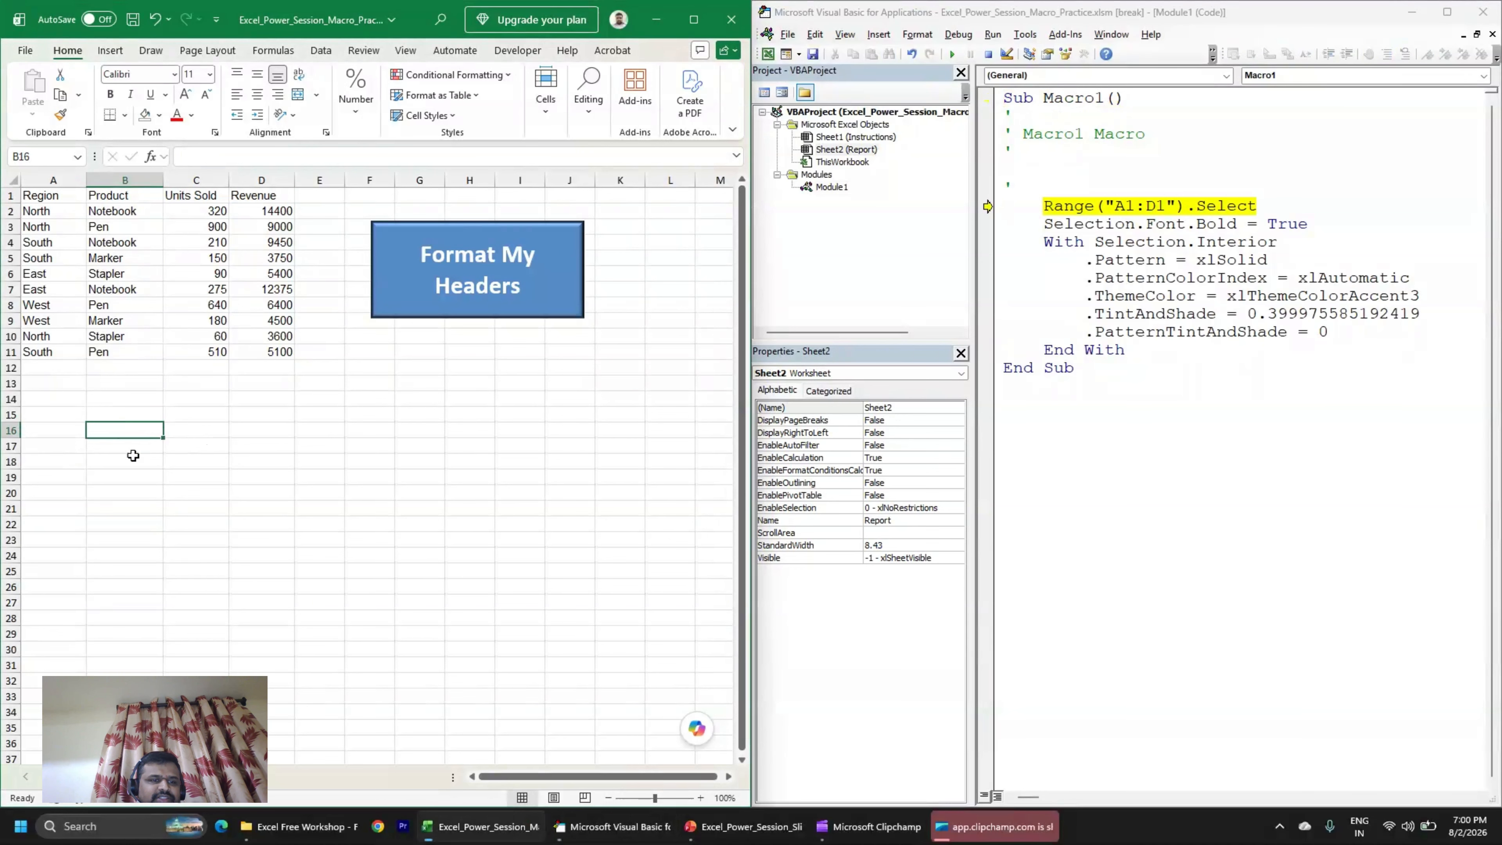
pyautogui.click(1133, 182)
pyautogui.click(236, 481)
pyautogui.click(1094, 485)
pyautogui.click(370, 508)
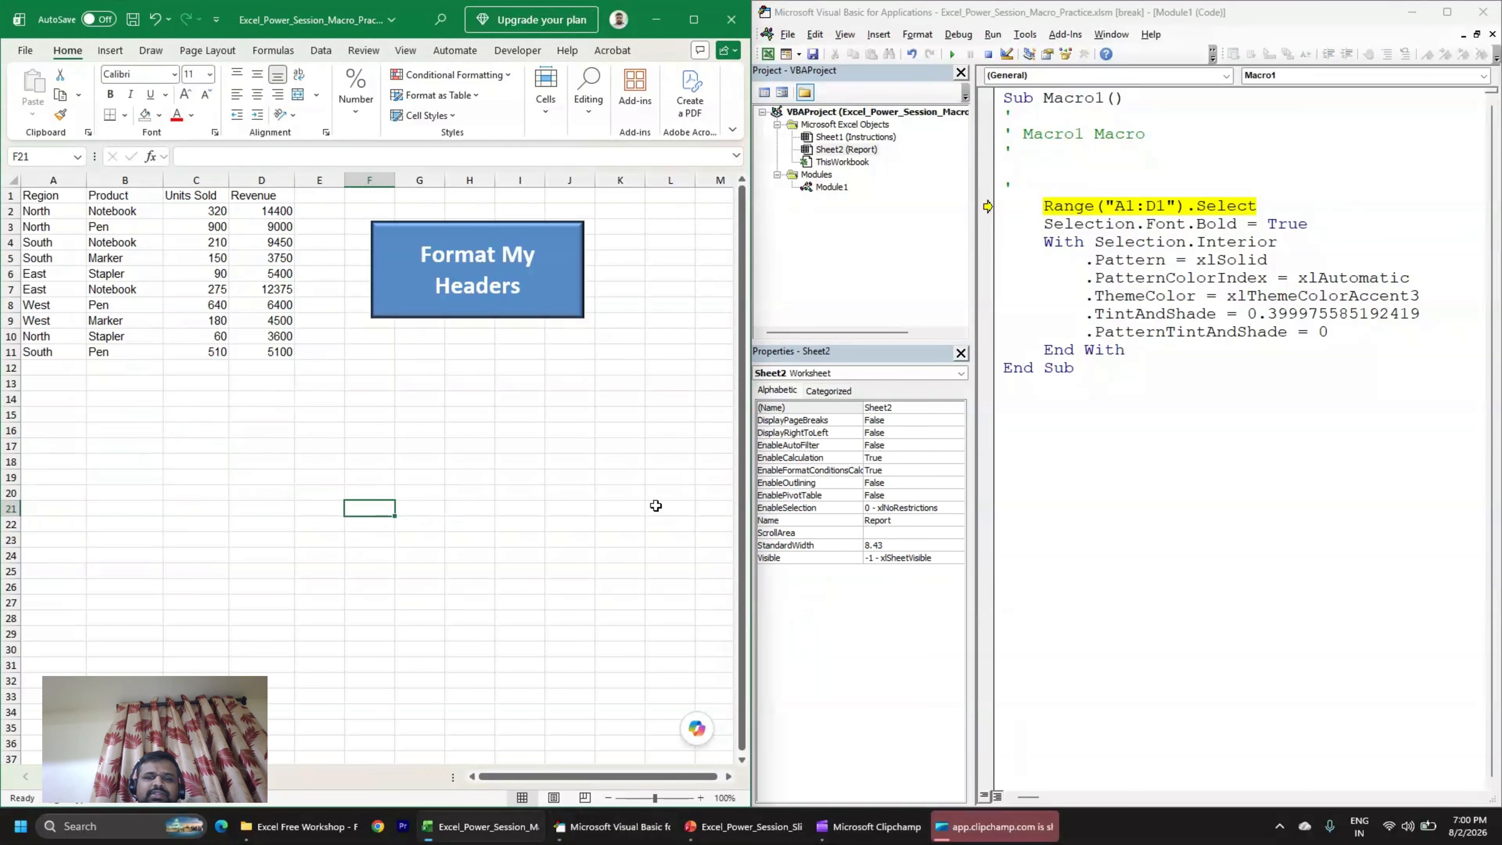
pyautogui.click(1159, 450)
pyautogui.click(308, 587)
pyautogui.click(232, 452)
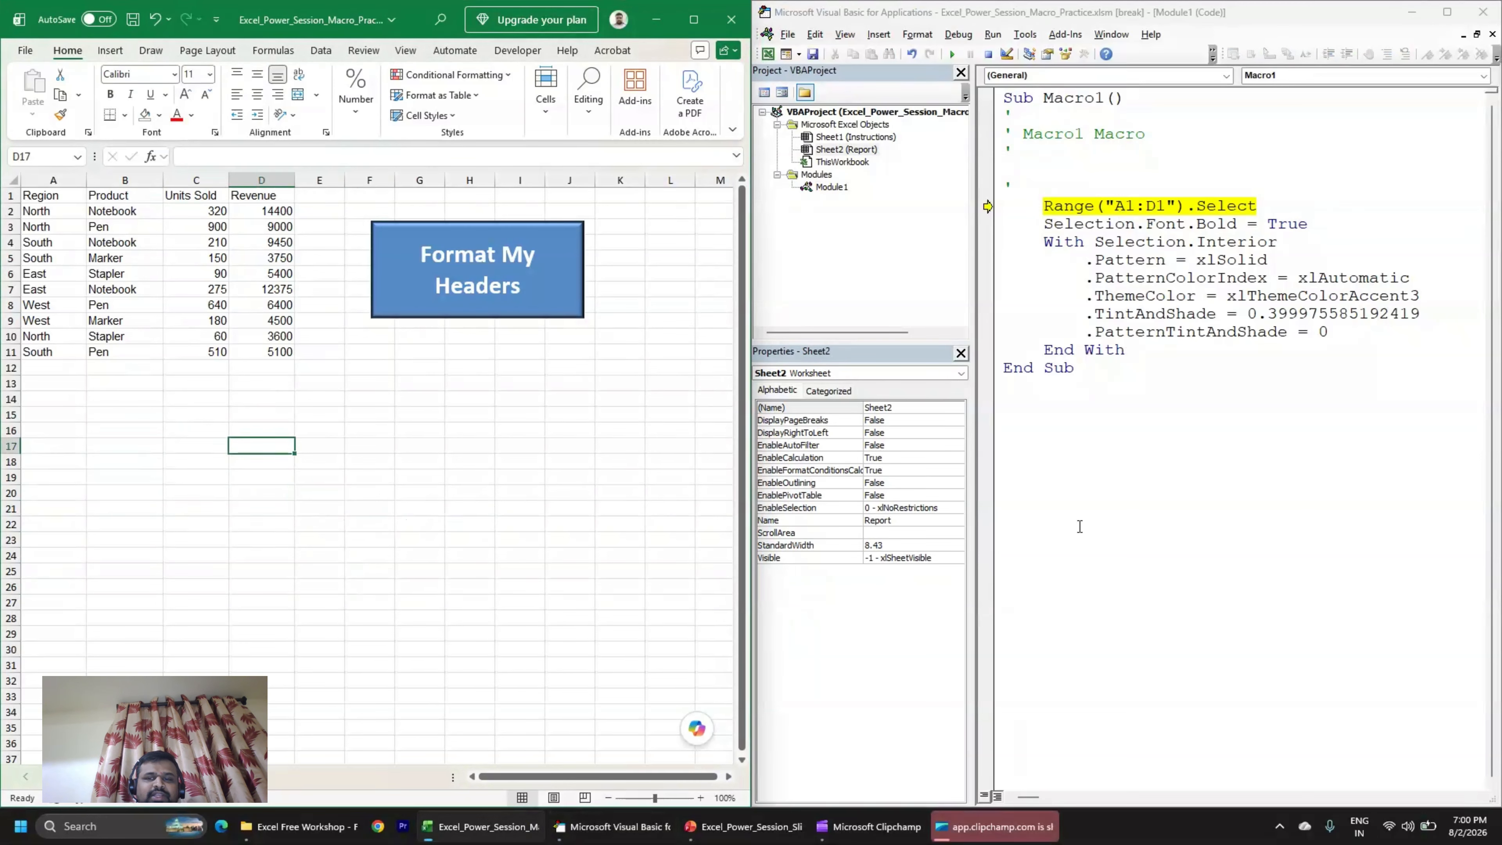
pyautogui.click(1120, 457)
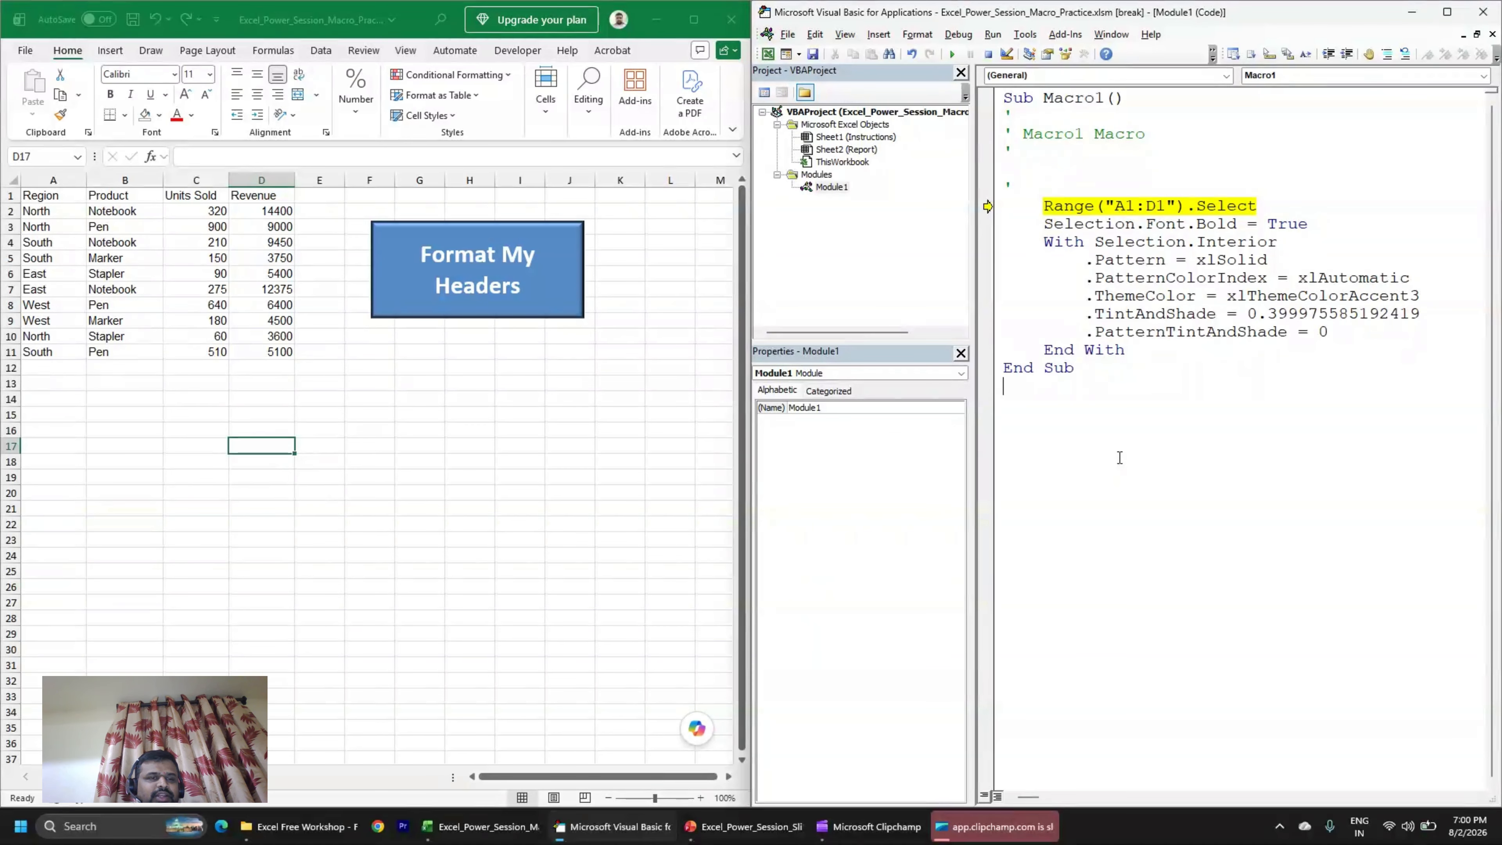
# Execute the Range("A1:D1").Select and Selection.Font.Bold = True lines one at a time, highlighting the bold line and the start of the With block.
pyautogui.press('F8')
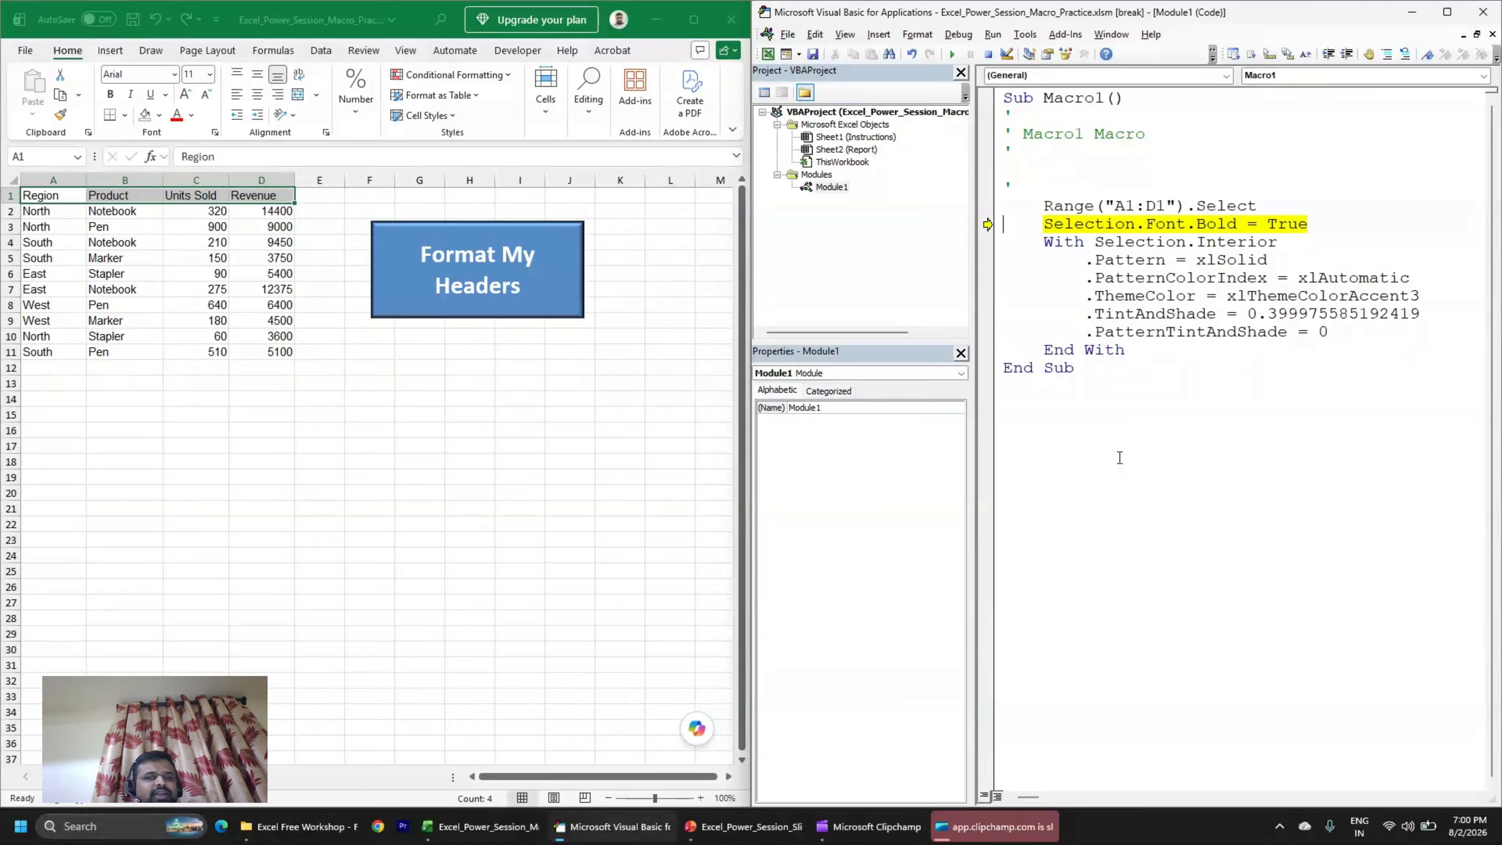
pyautogui.press('F8')
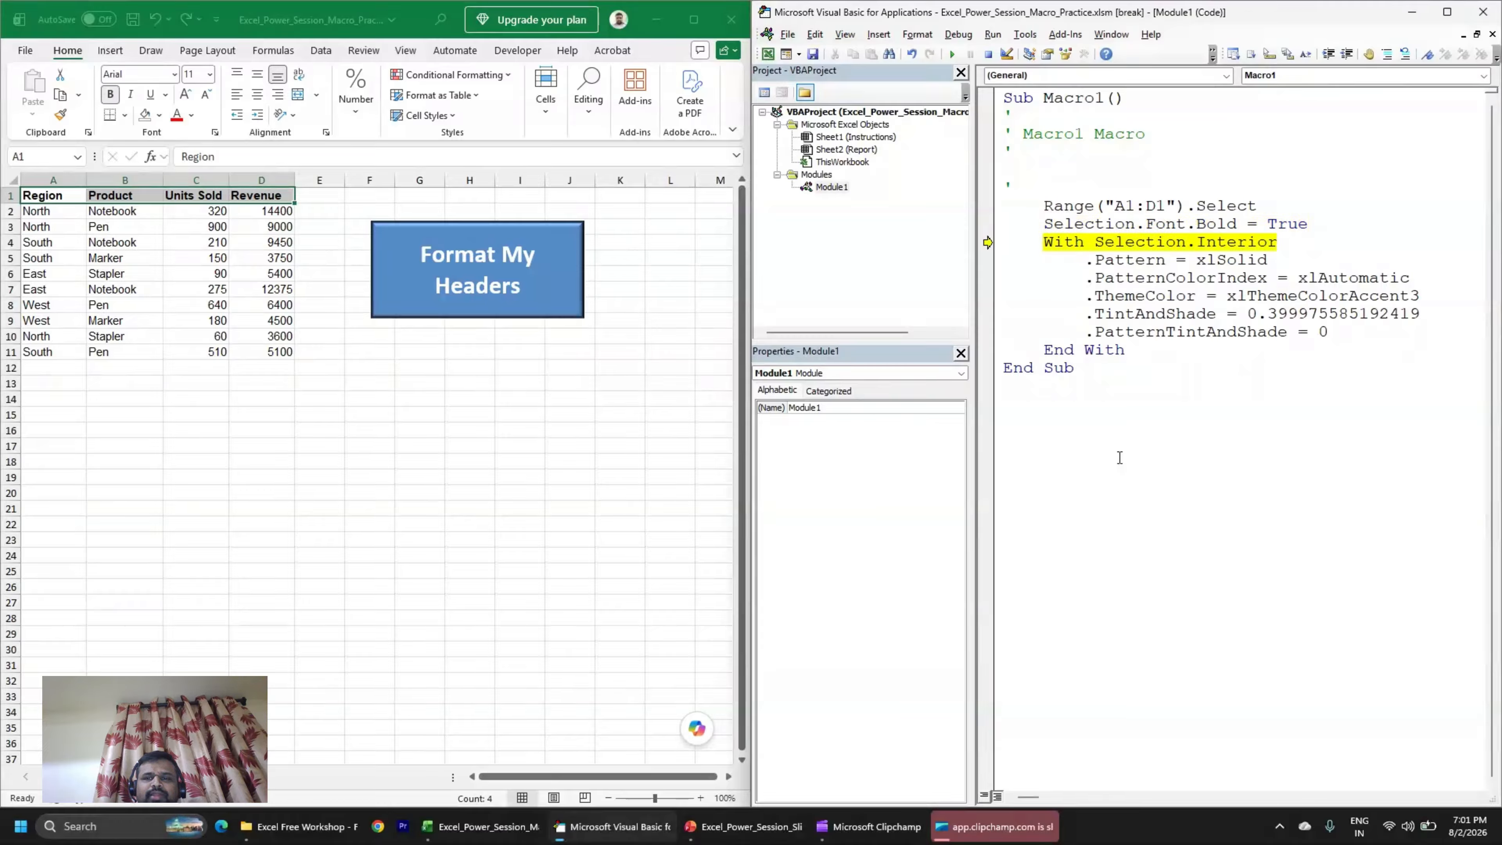
pyautogui.moveTo(1042, 224); pyautogui.dragTo(1320, 222)
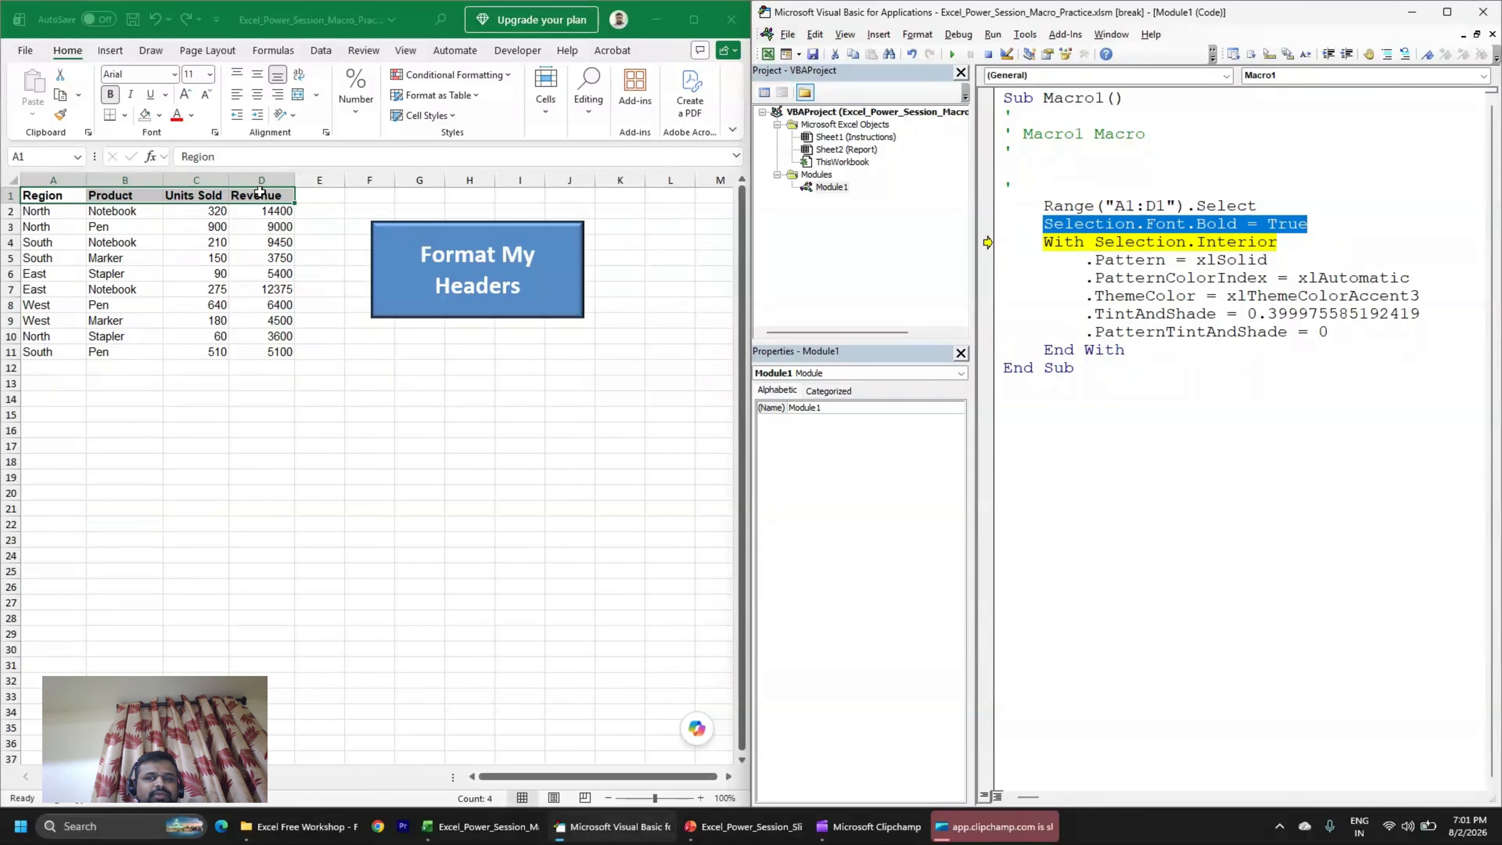
pyautogui.click(1058, 276)
pyautogui.moveTo(1053, 242); pyautogui.dragTo(1294, 254)
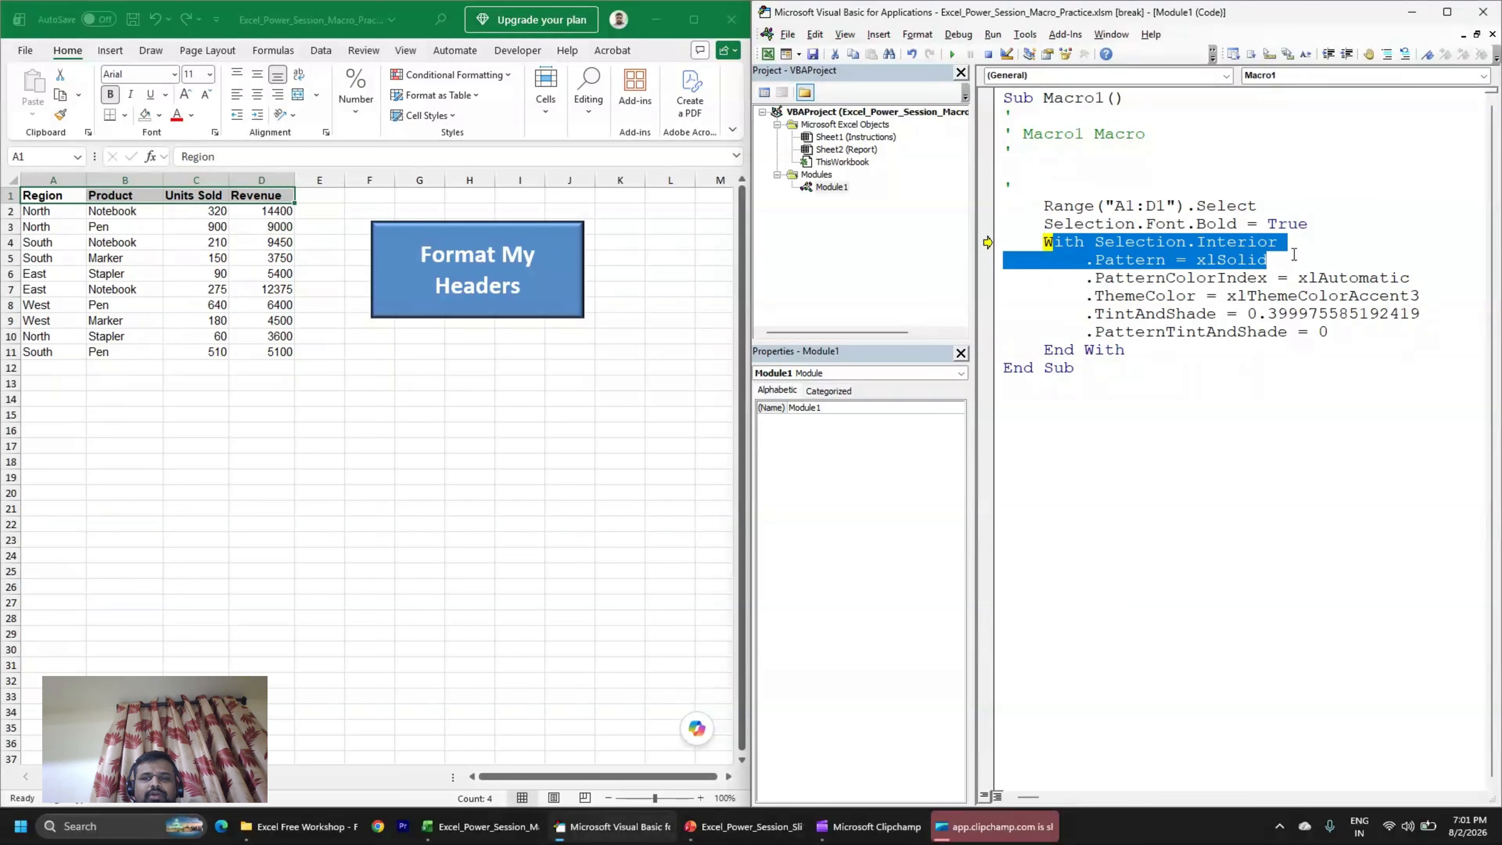
pyautogui.click(1185, 331)
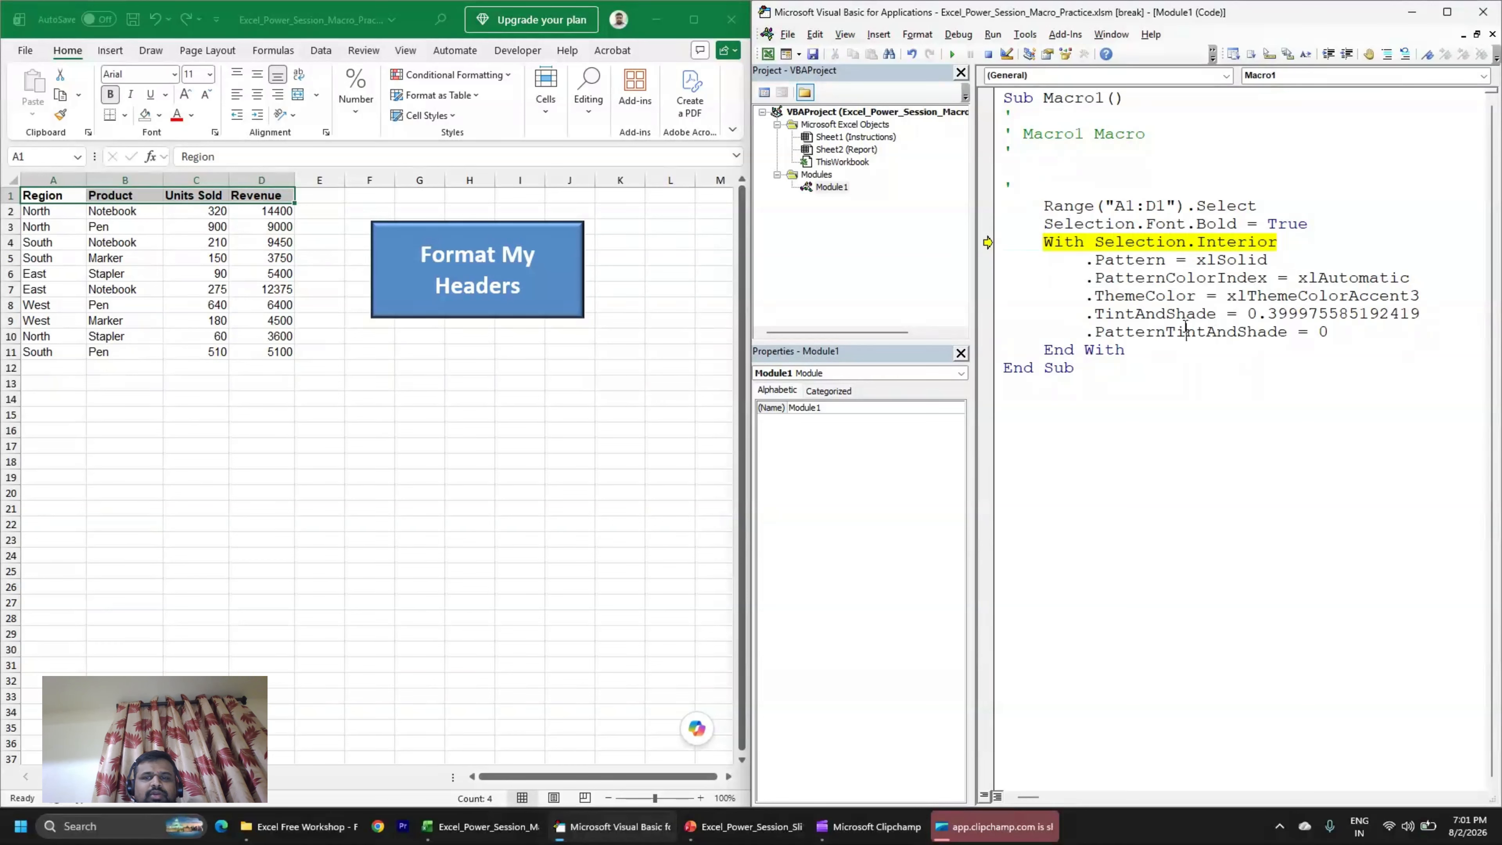
# Step through the With Selection.Interior, .Pattern and .PatternColorIndex lines, highlighting the .PatternColorIndex = xlAutomatic line.
pyautogui.press('F8')
pyautogui.press('F8')
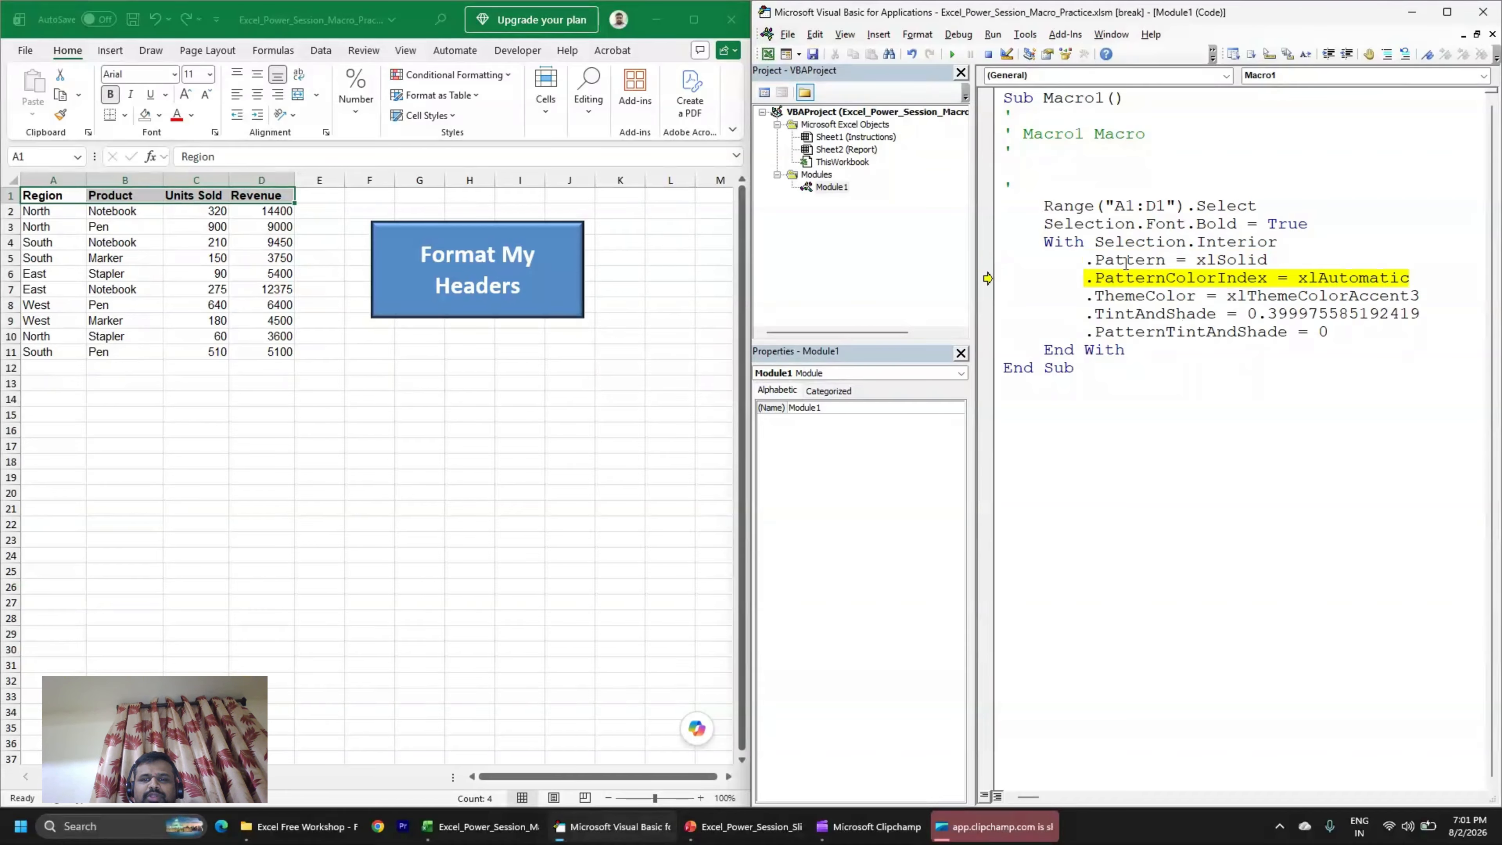
pyautogui.moveTo(1085, 275); pyautogui.dragTo(1430, 276)
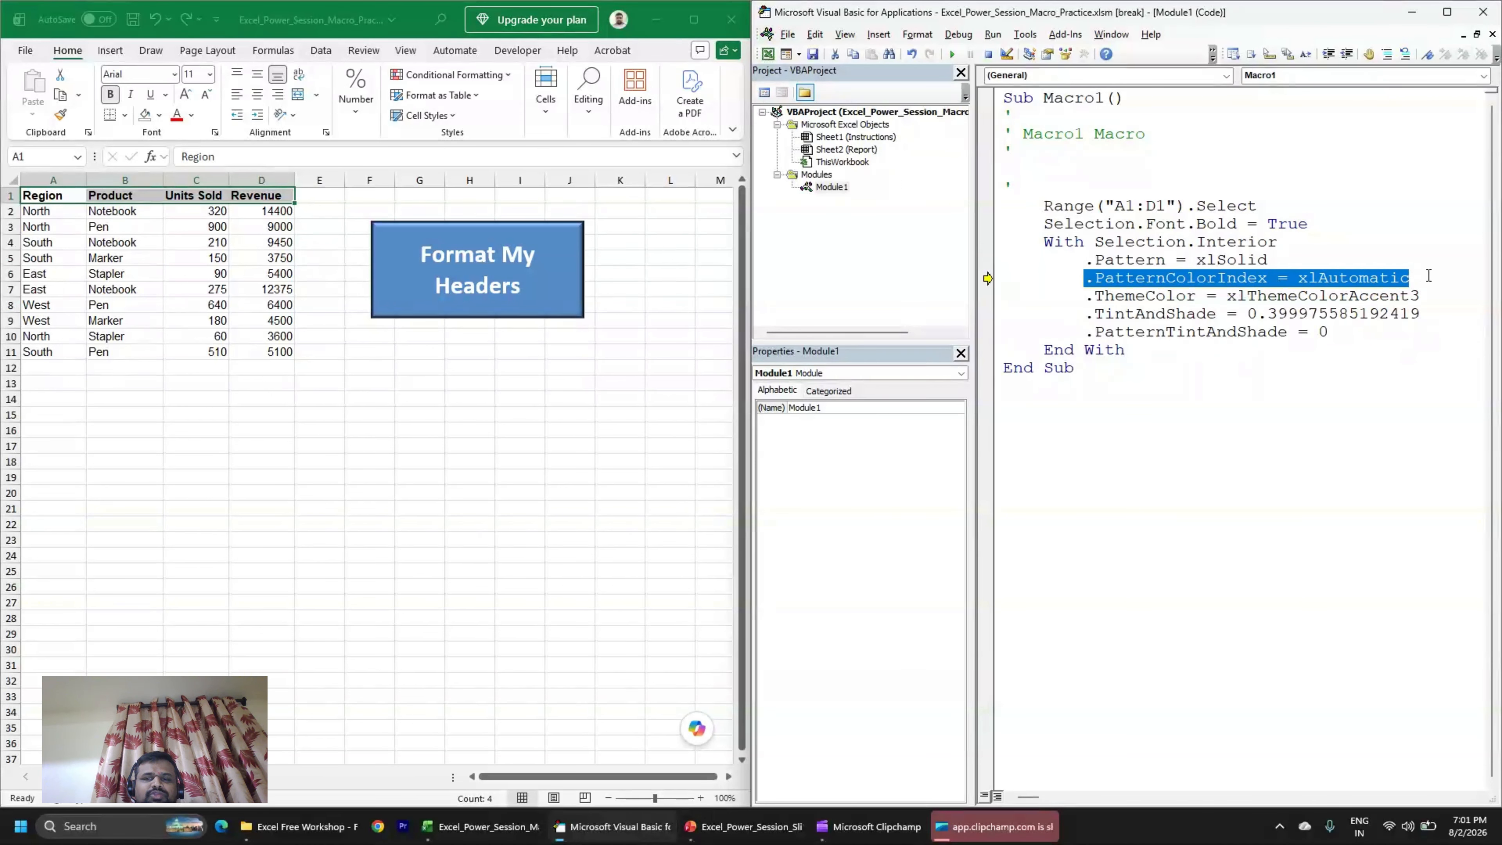
pyautogui.click(1428, 275)
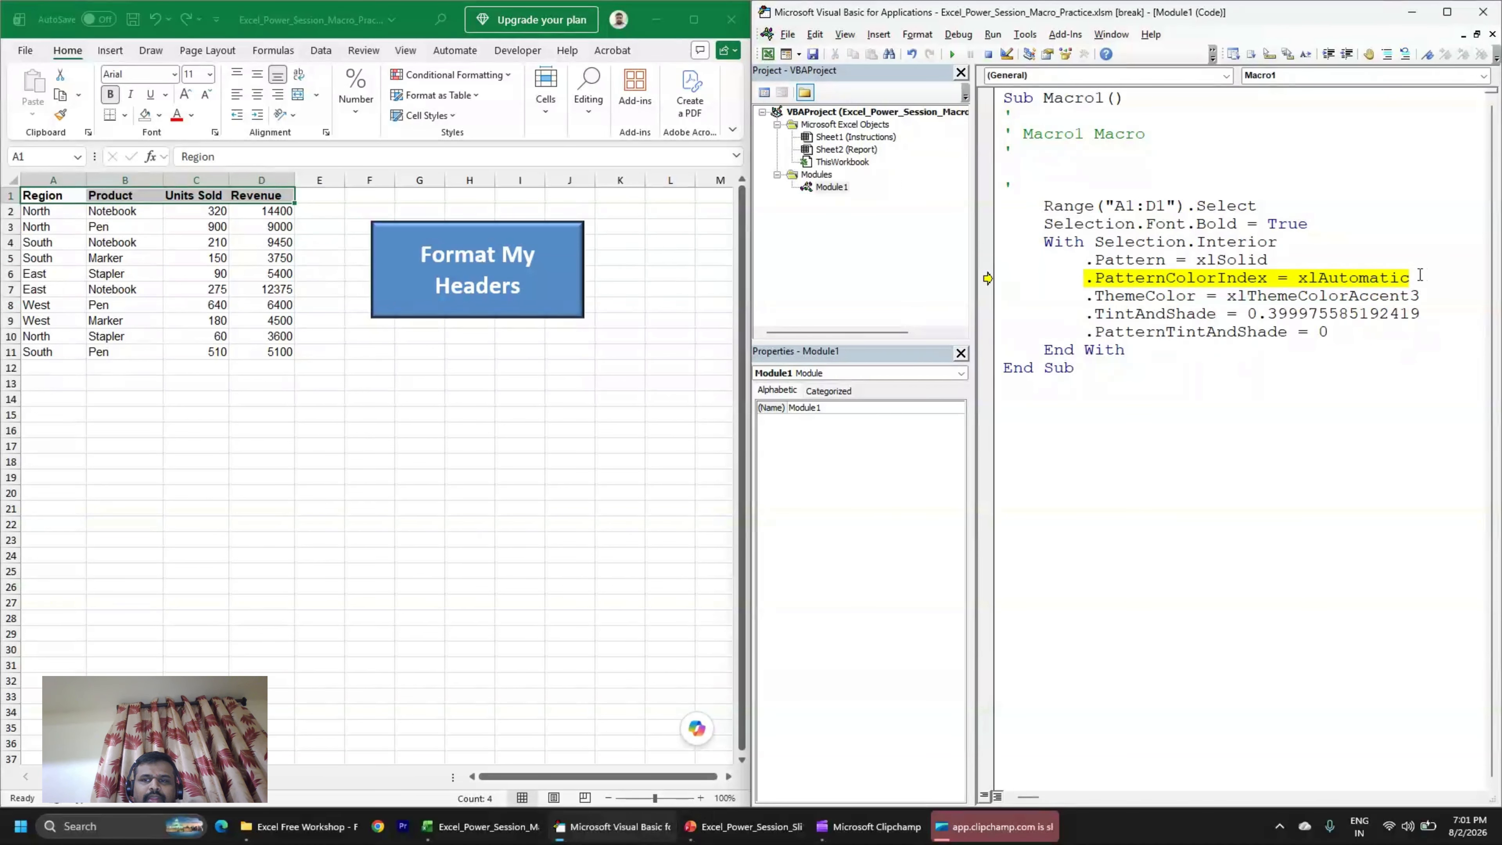
pyautogui.press('F8')
pyautogui.moveTo(1086, 277); pyautogui.dragTo(1417, 277)
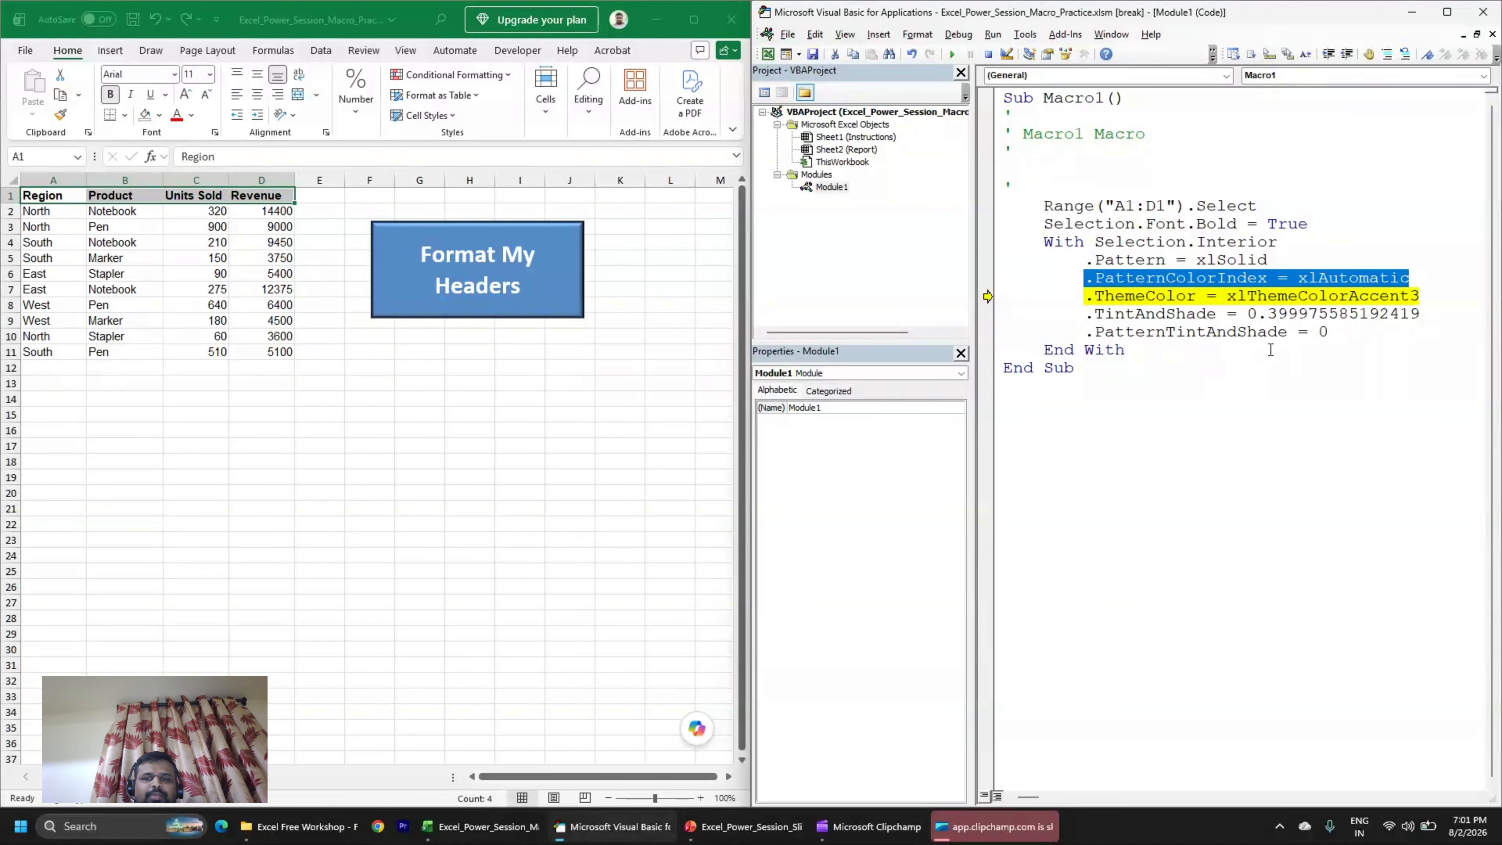
# Execute the .ThemeColor and .TintAndShade lines one at a time, highlighting each line after it runs.
pyautogui.click(1181, 349)
pyautogui.press('F8')
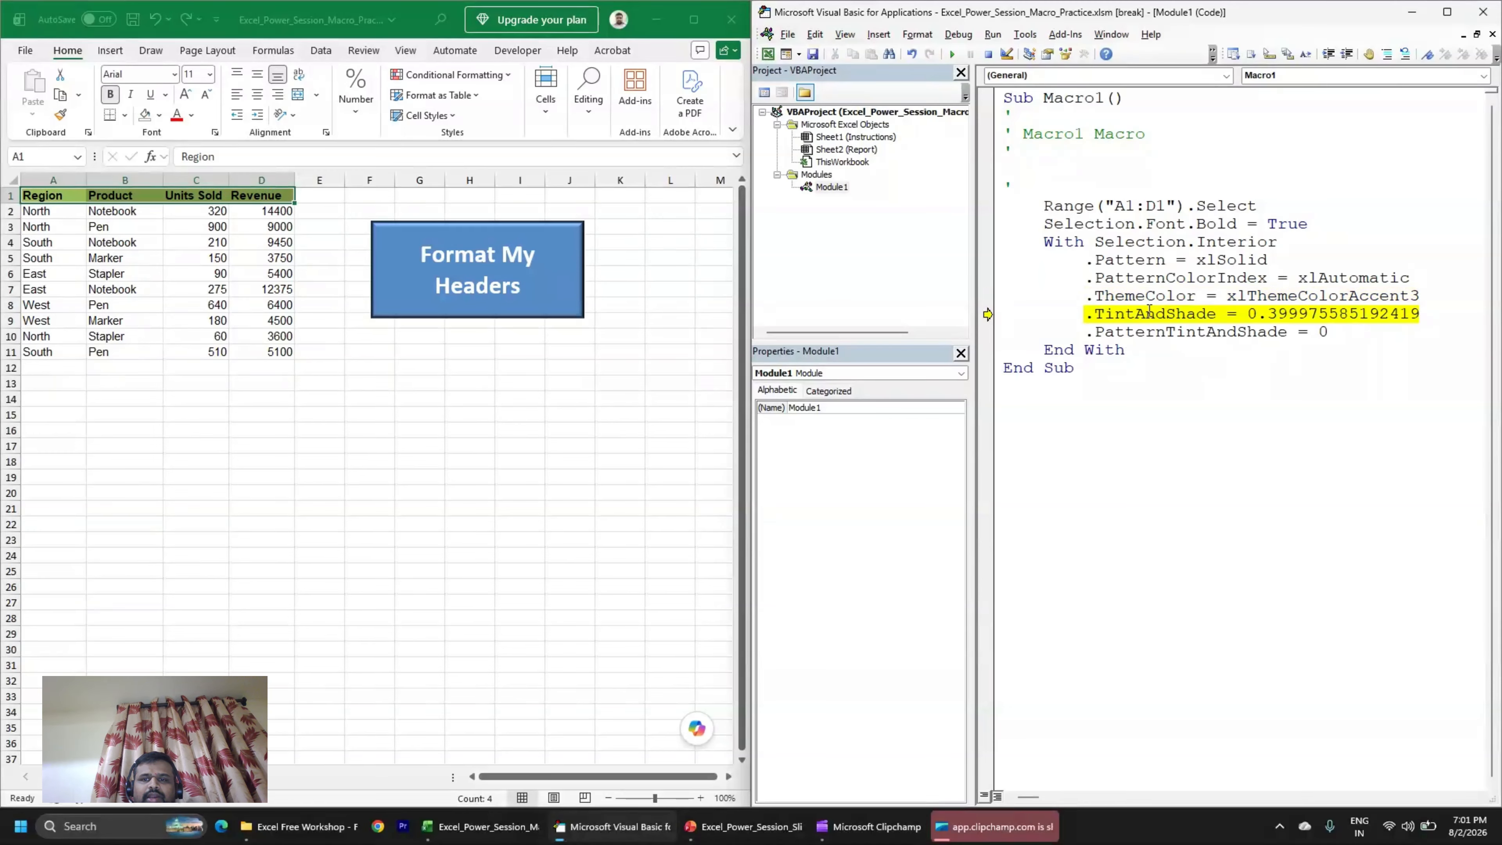
pyautogui.moveTo(1087, 296); pyautogui.dragTo(1419, 295)
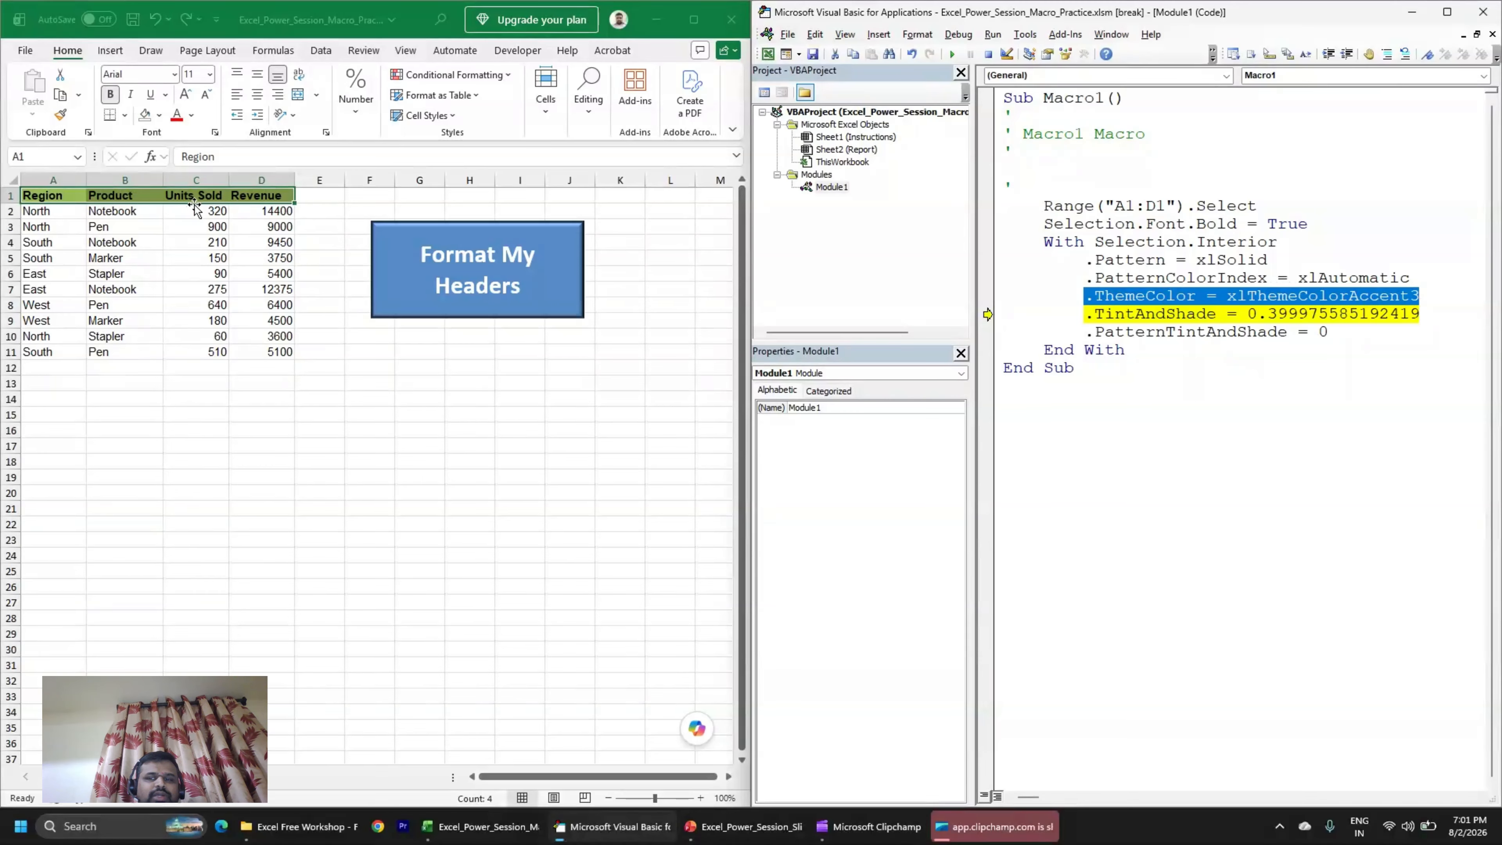
pyautogui.click(1245, 371)
pyautogui.press('F8')
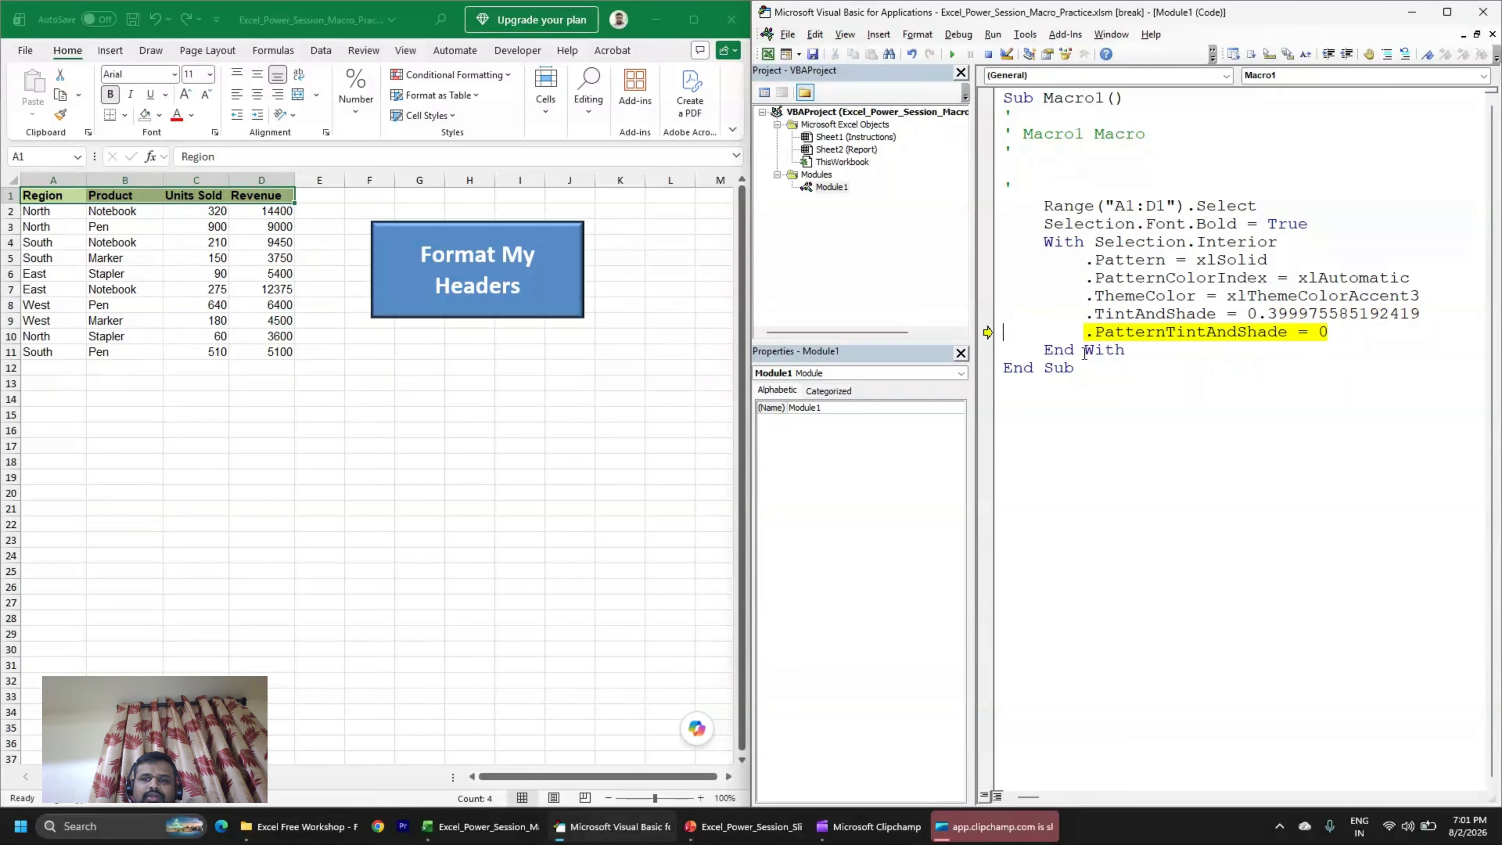
pyautogui.moveTo(1074, 312); pyautogui.dragTo(1439, 316)
pyautogui.click(1265, 365)
# Step through the .PatternTintAndShade, End With and End Sub lines to finish running Macro1.
pyautogui.press('F8')
pyautogui.moveTo(1086, 330); pyautogui.dragTo(1359, 334)
pyautogui.click(1093, 416)
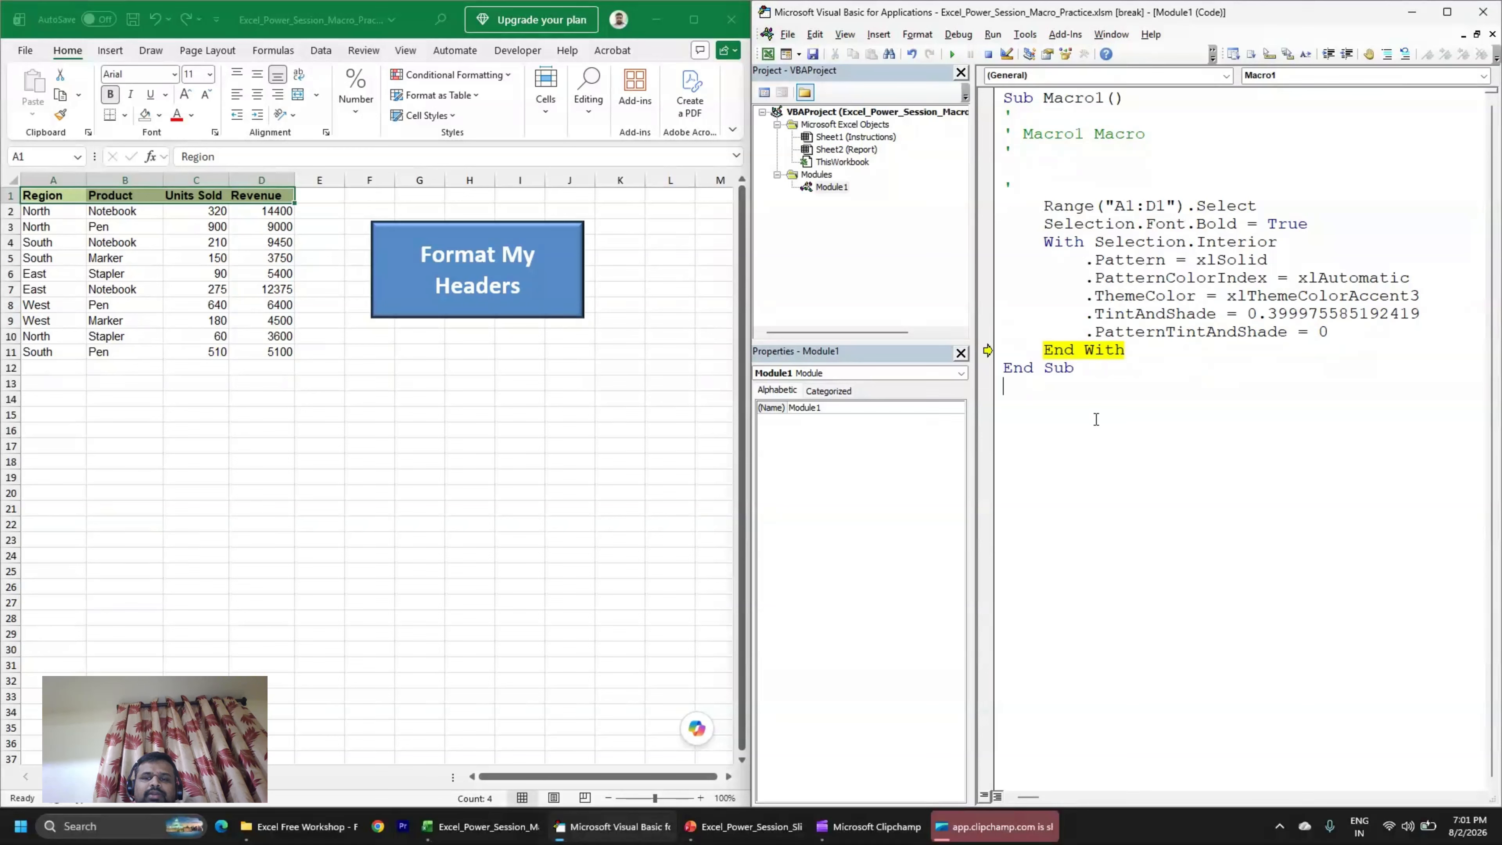
pyautogui.press('F8')
pyautogui.moveTo(1048, 355); pyautogui.dragTo(1133, 354)
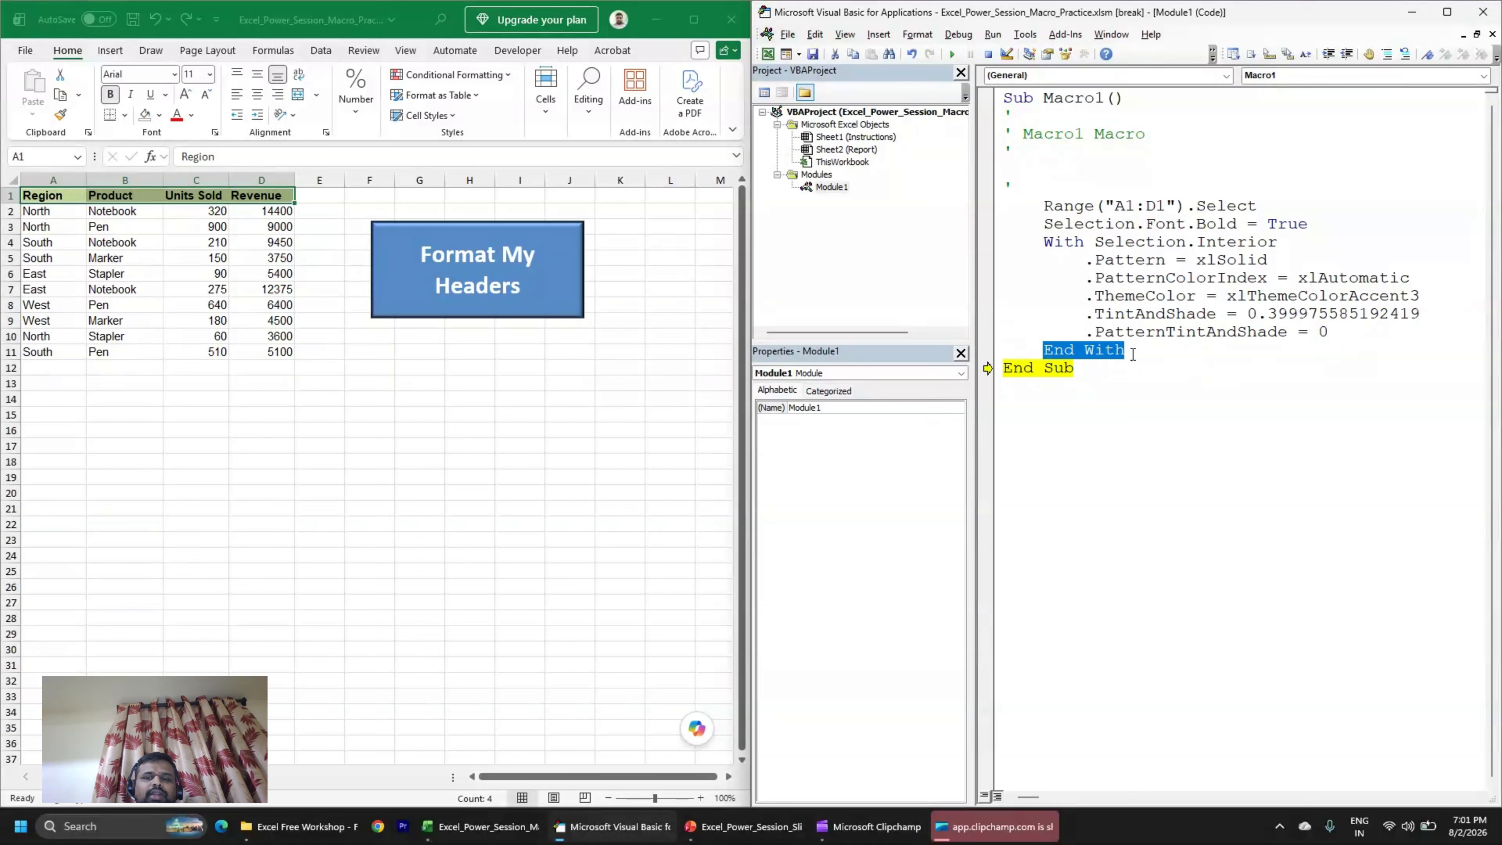
pyautogui.click(1092, 406)
pyautogui.press('F8')
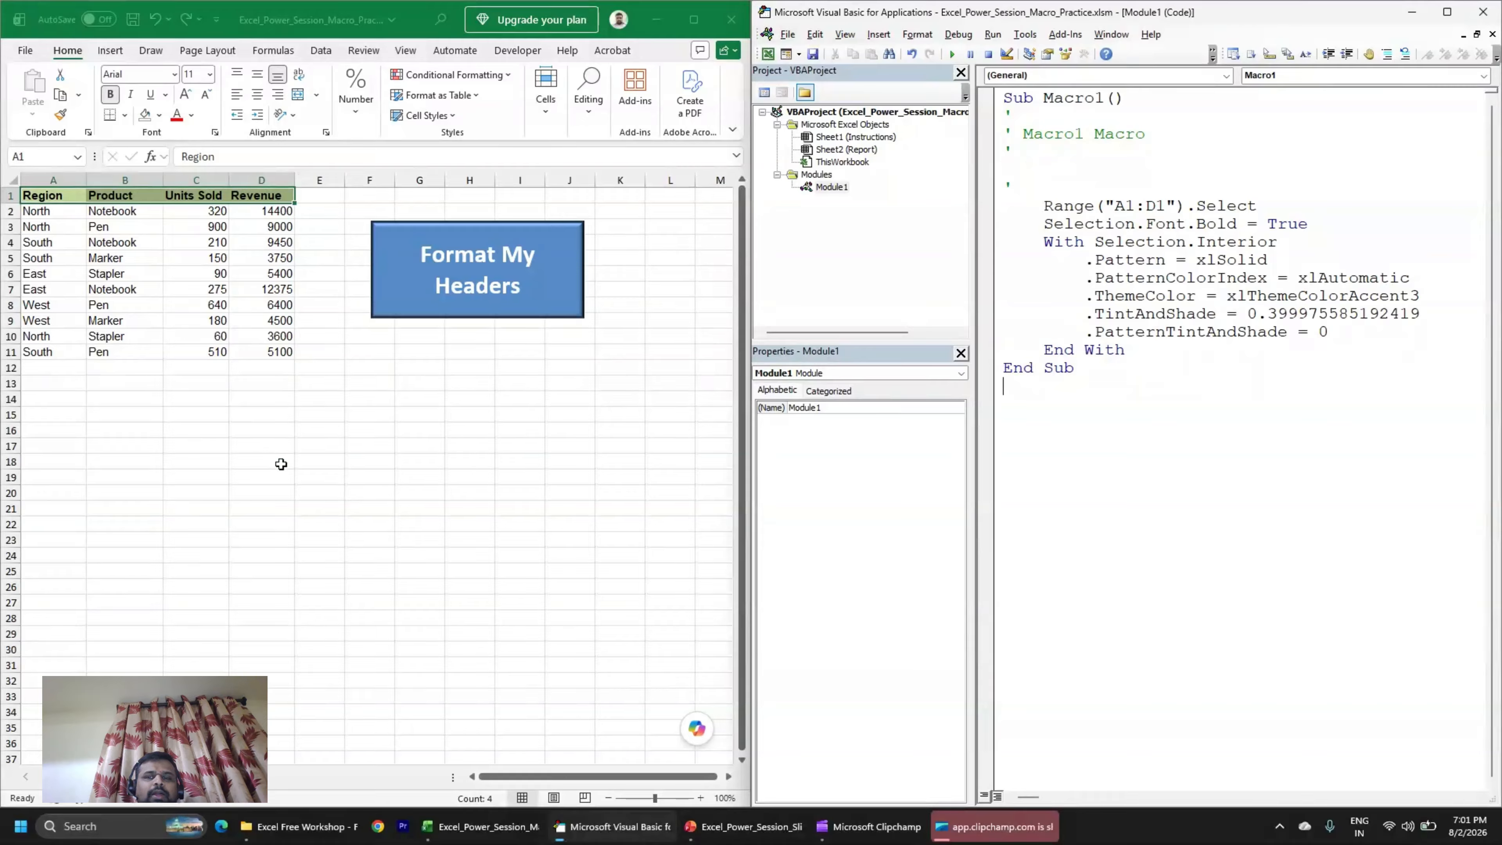
# Highlight the End With and End Sub lines and the whole Macro1 procedure for review, and clear the highlight.
pyautogui.moveTo(1079, 367); pyautogui.dragTo(999, 350)
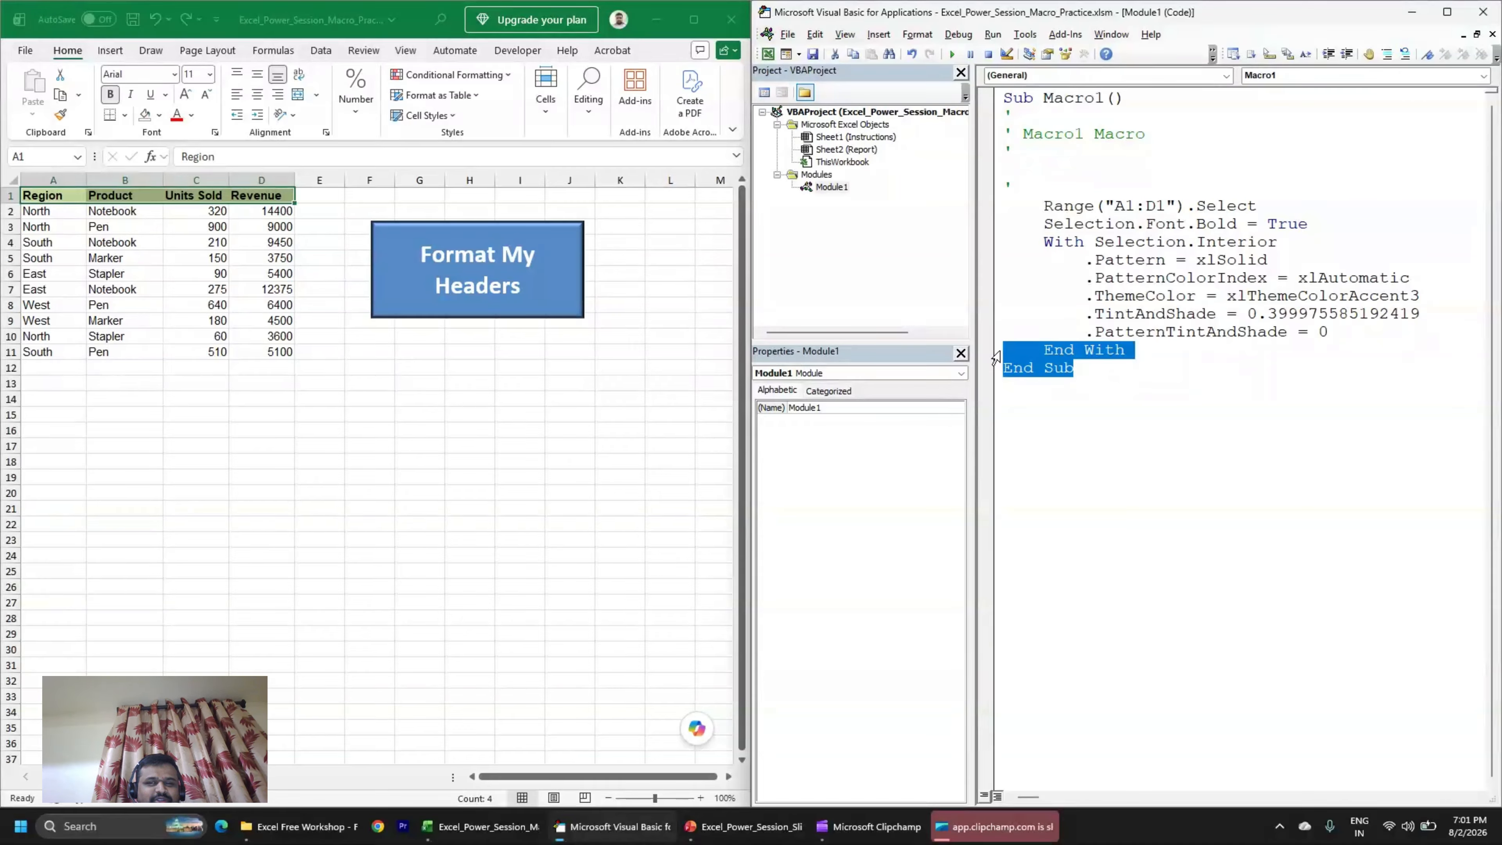
pyautogui.click(1074, 368)
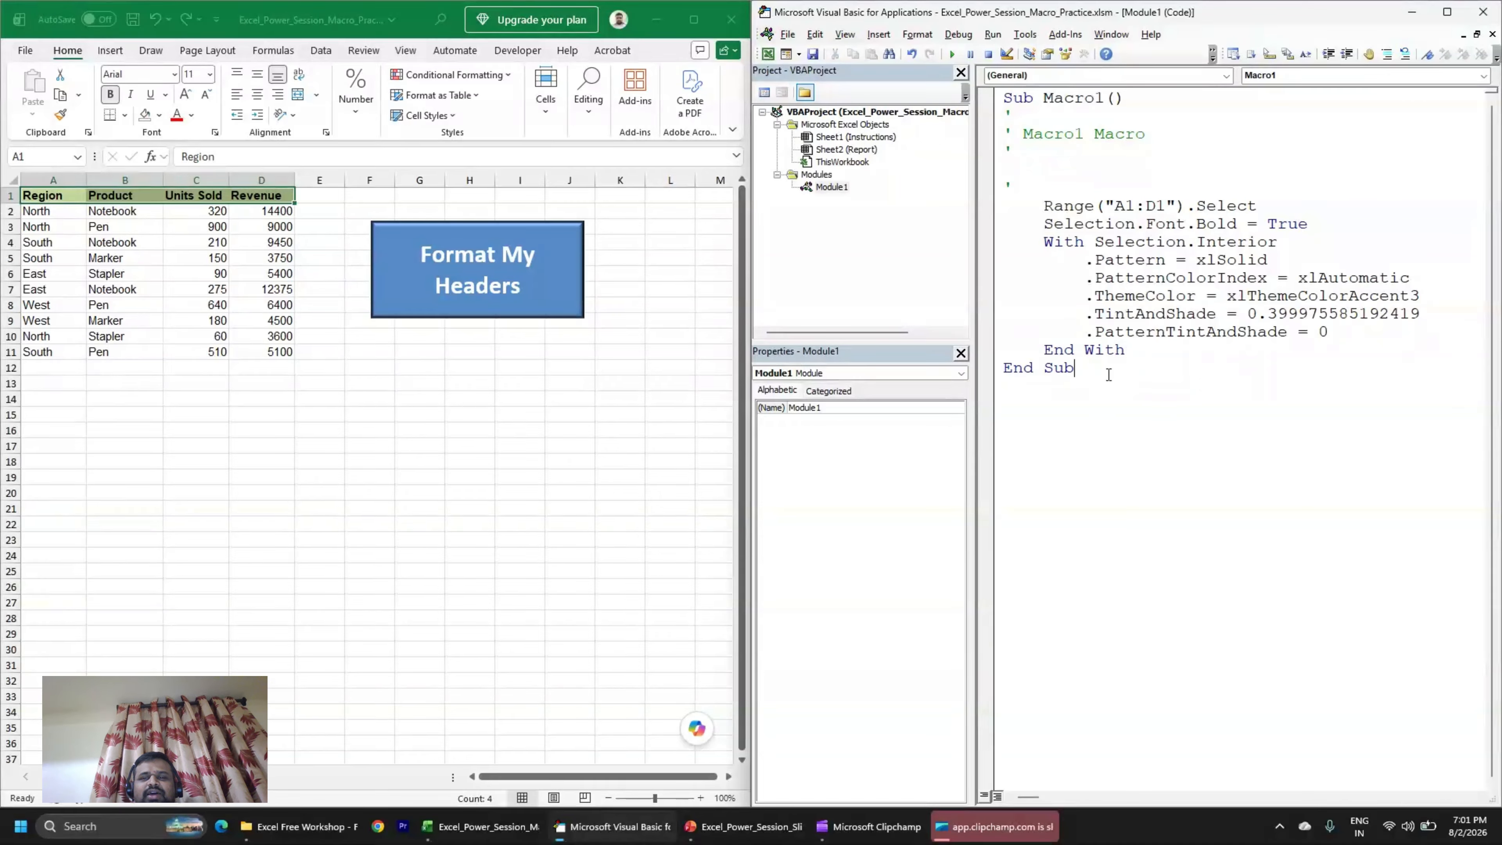
pyautogui.moveTo(1085, 372); pyautogui.dragTo(1001, 94)
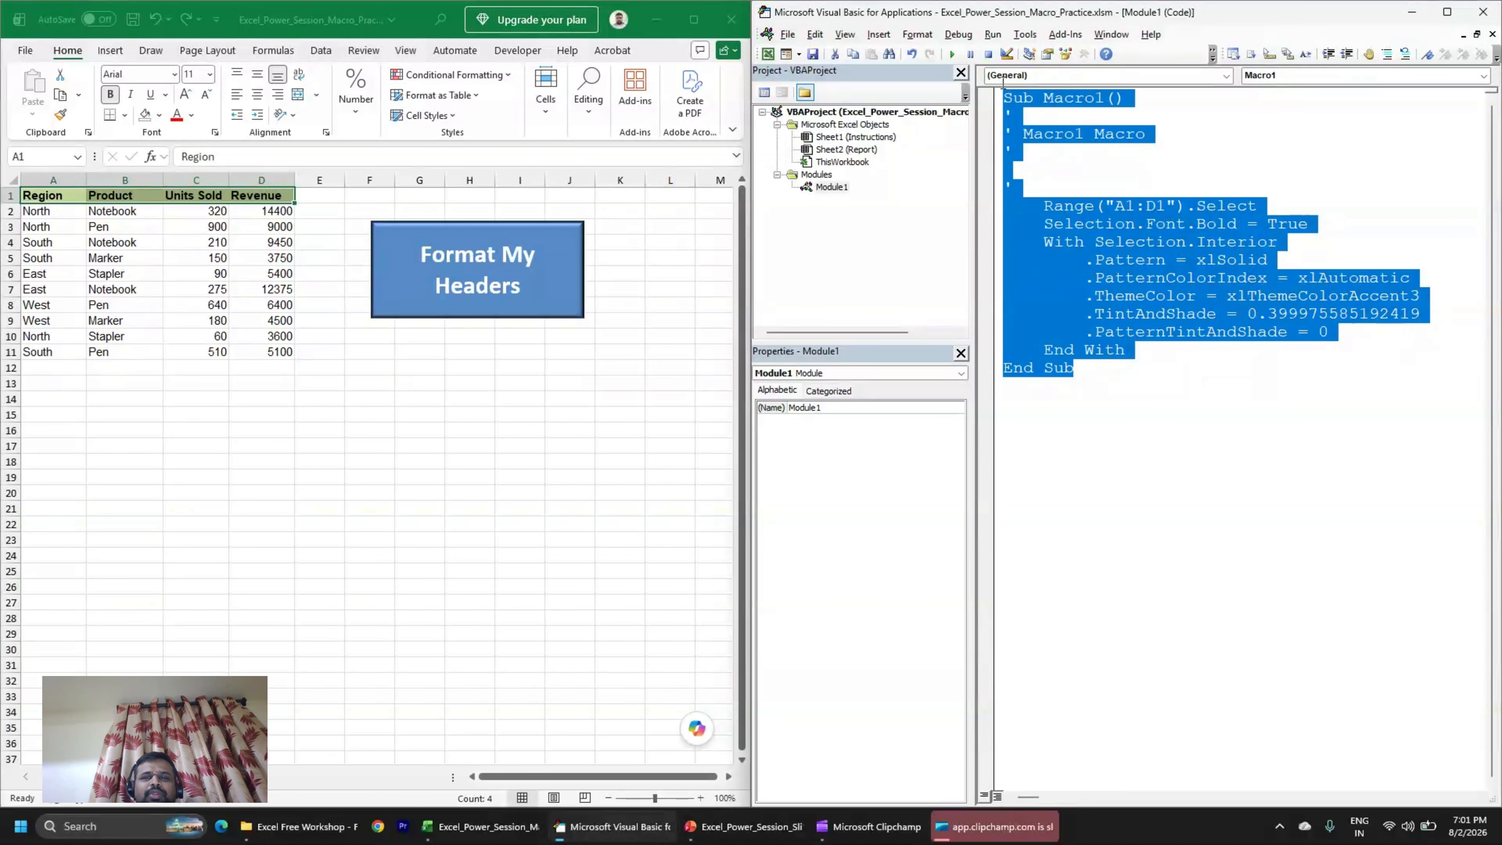
pyautogui.click(1049, 154)
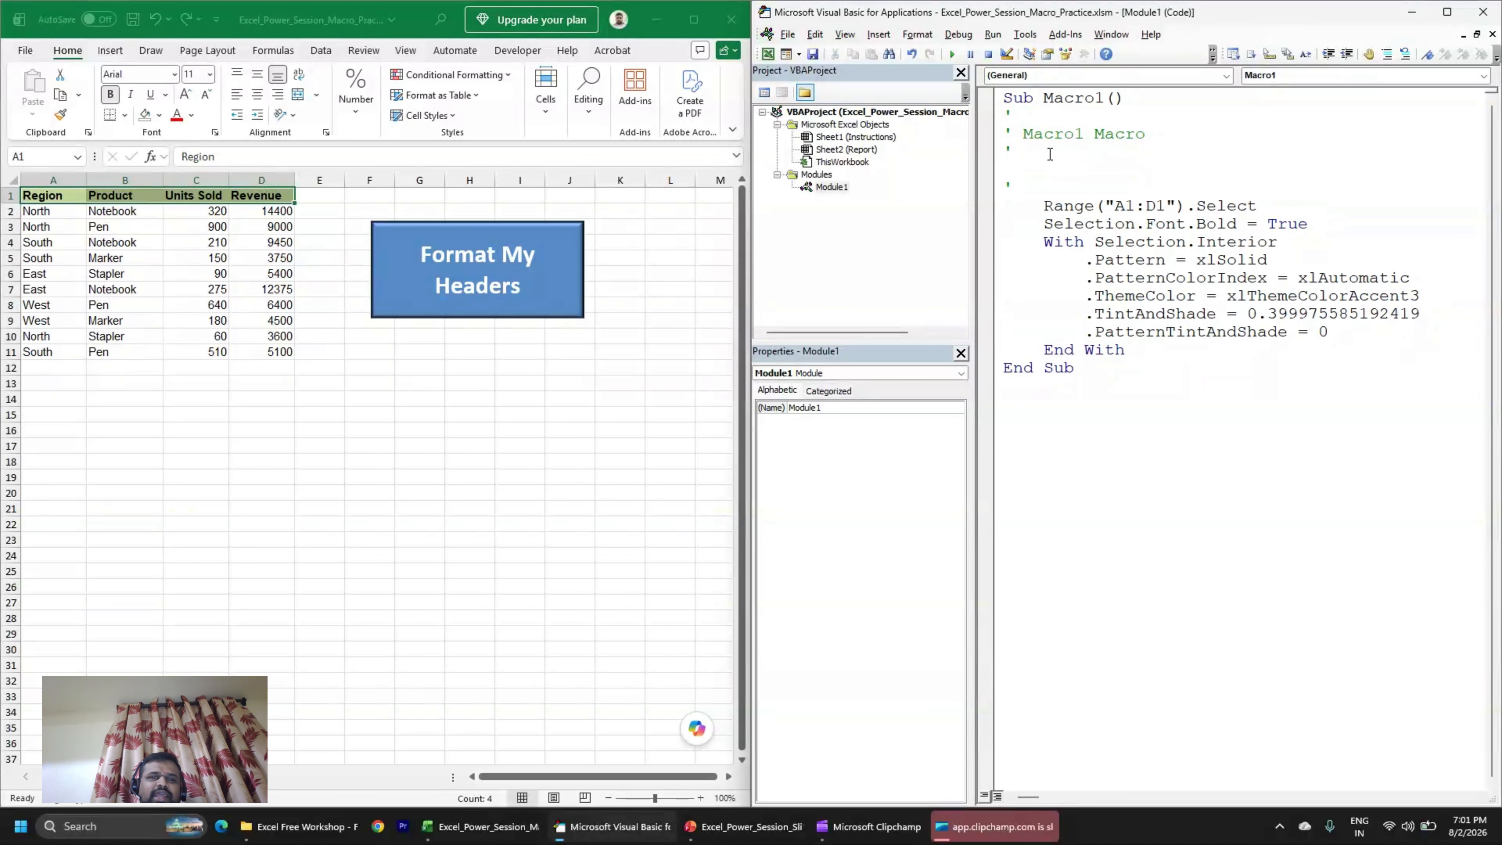
# Maximize the macro practice workbook window and close the Visual Basic editor.
pyautogui.click(693, 21)
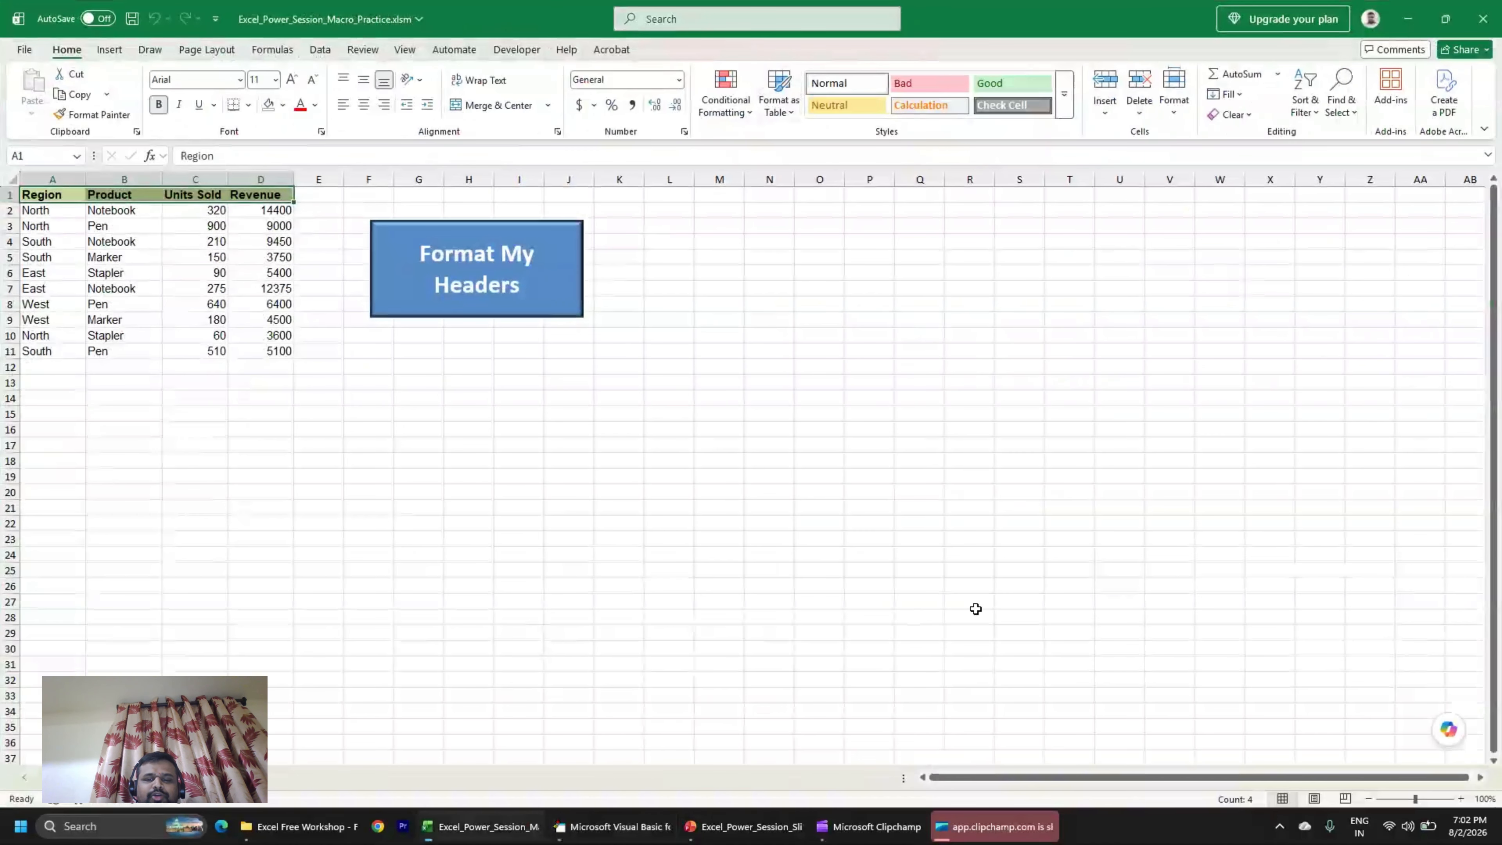
pyautogui.click(615, 826)
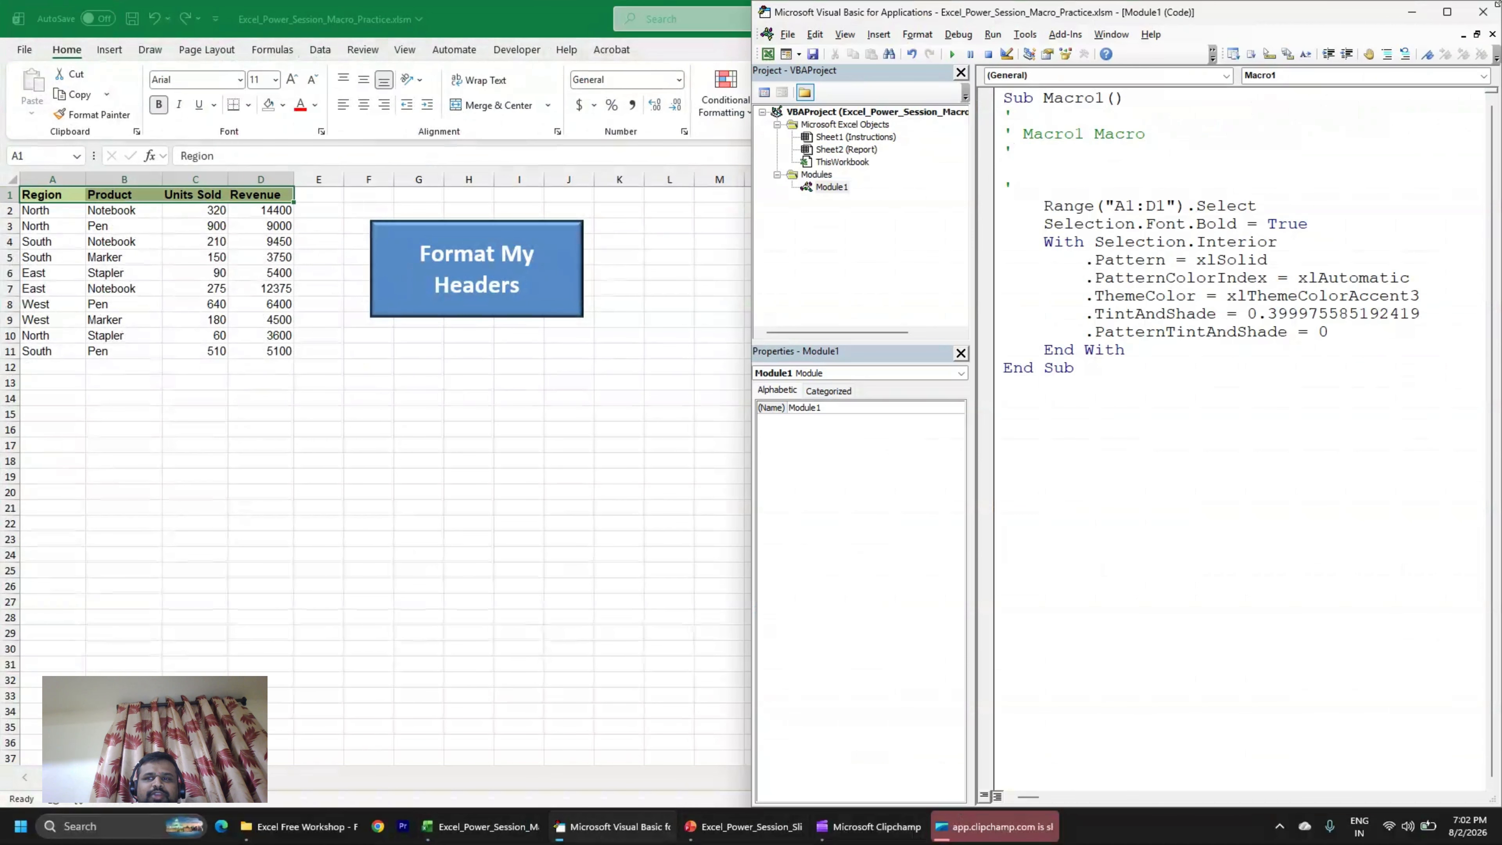
pyautogui.click(1450, 14)
pyautogui.click(1483, 12)
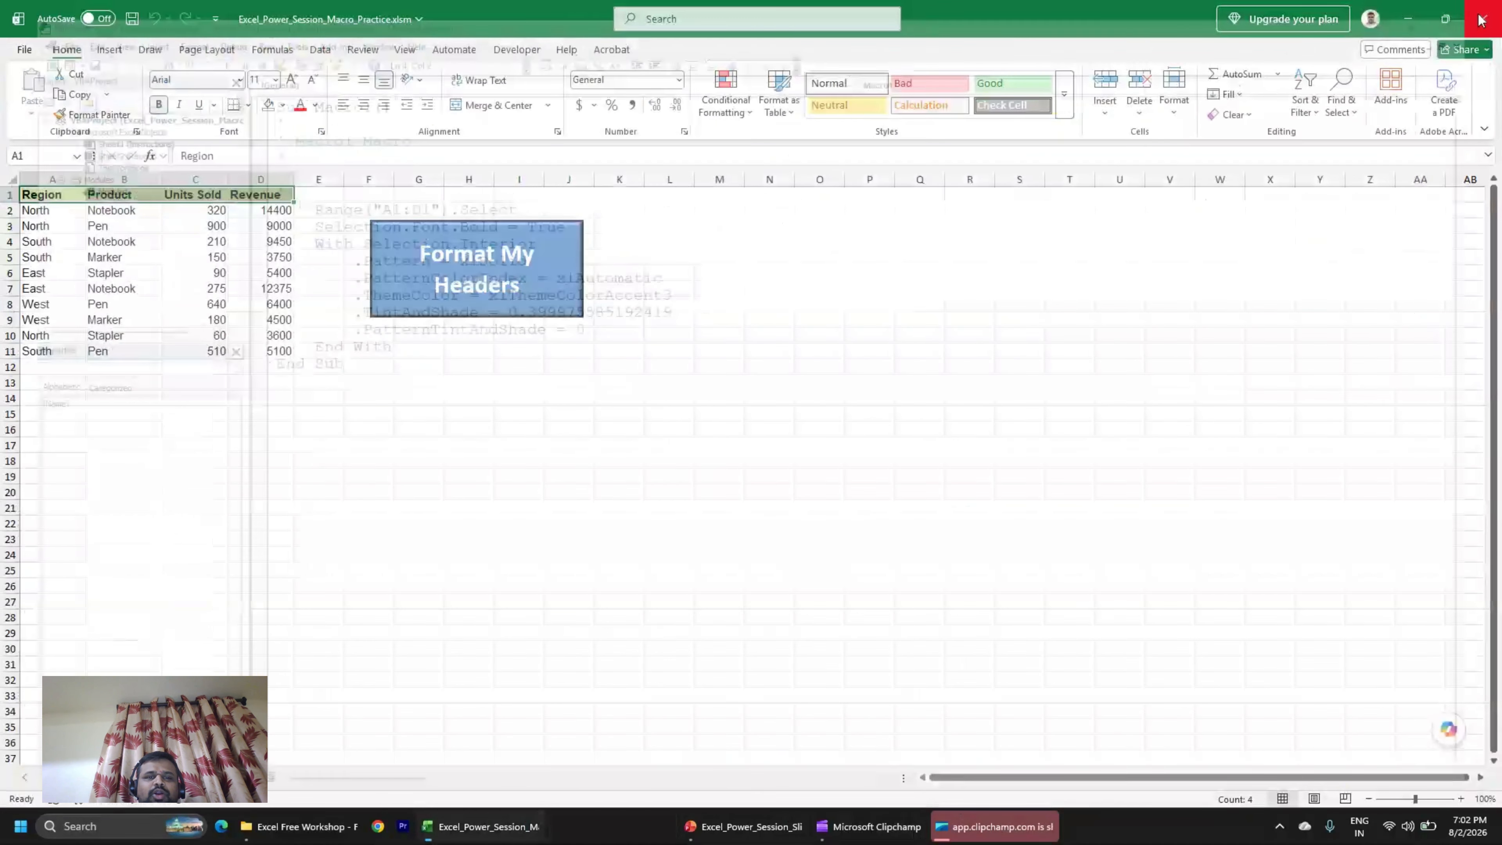
# Switch to the PowerPoint workshop presentation and show the Record → Read → Reuse slide and the Cheat Sheet slide.
pyautogui.click(733, 679)
pyautogui.click(615, 826)
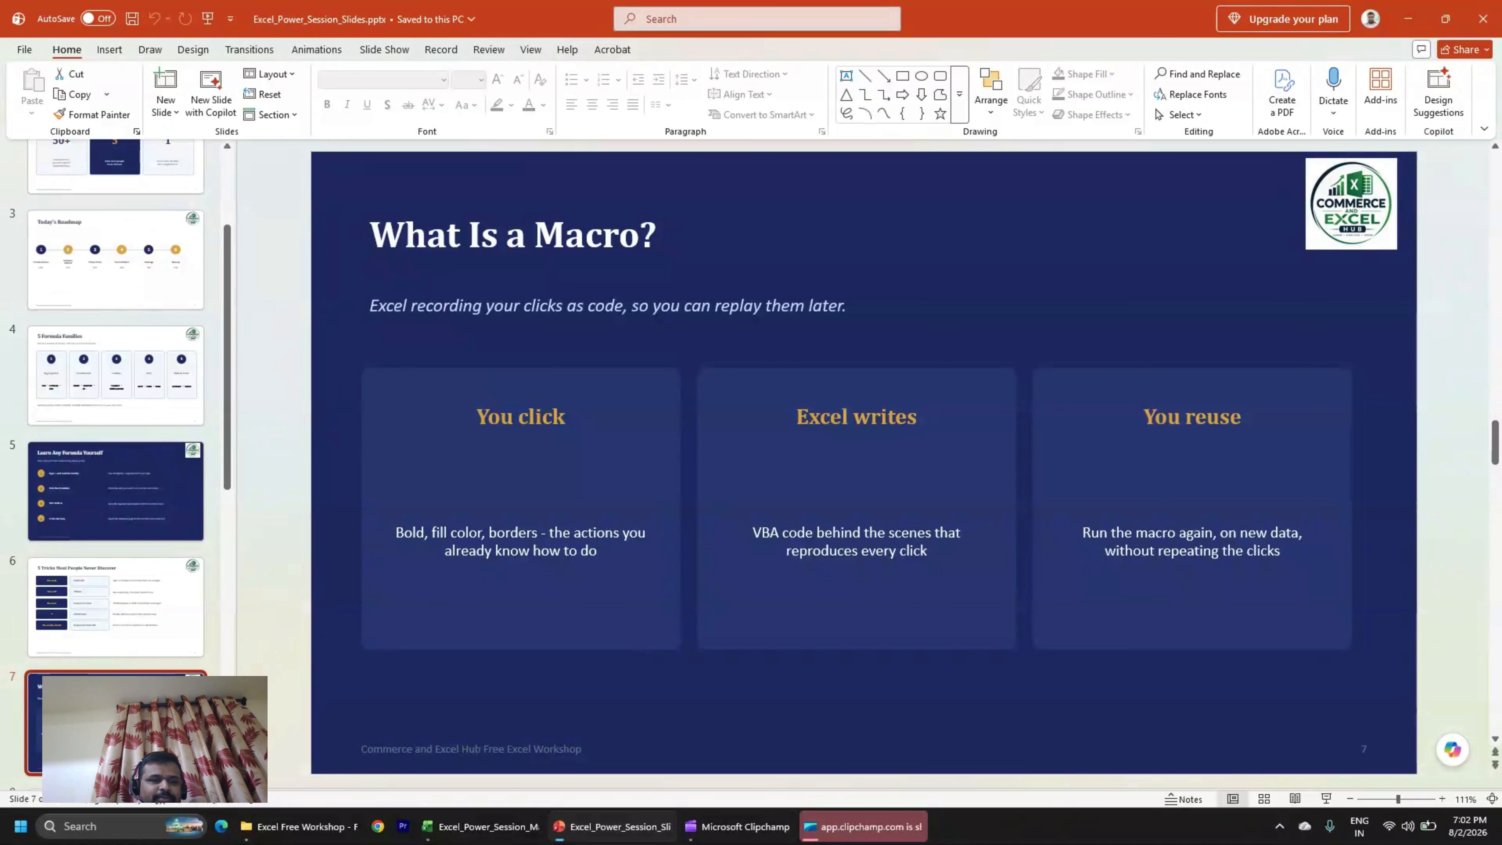
pyautogui.click(124, 723)
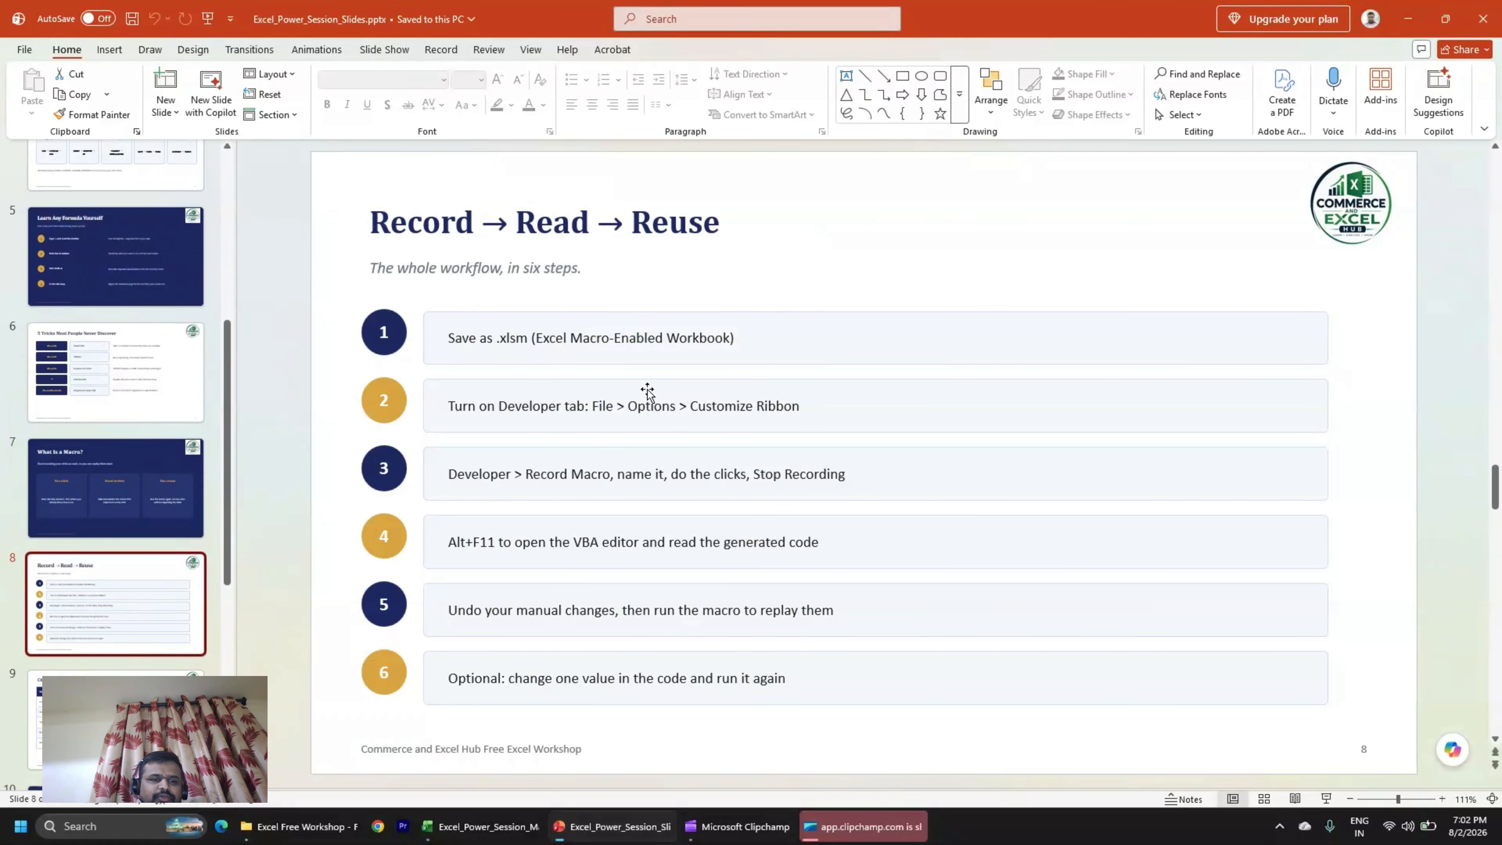
pyautogui.click(116, 671)
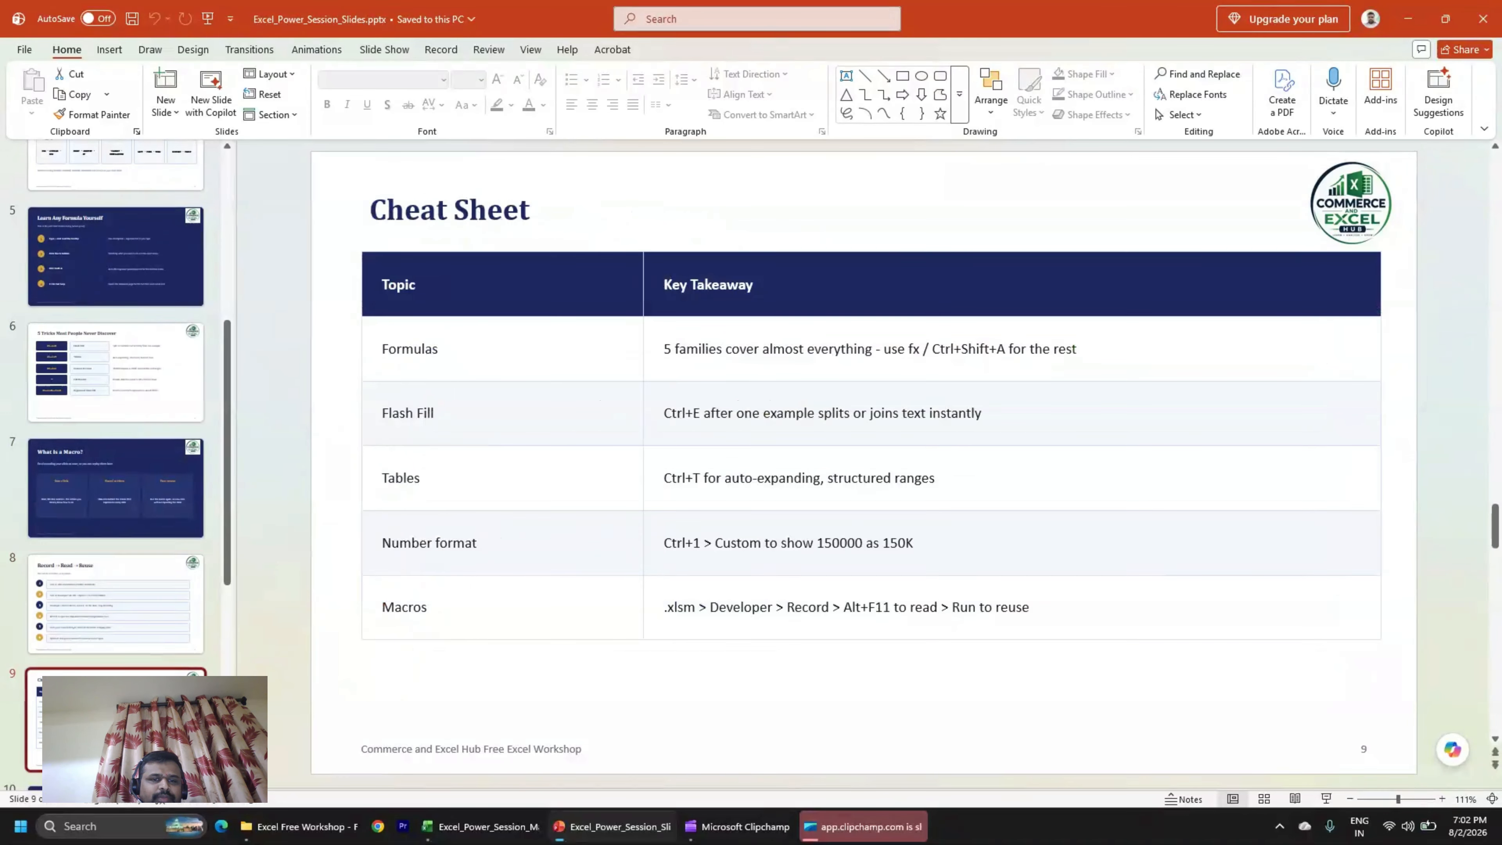
pyautogui.scroll(-1, 116, 672)
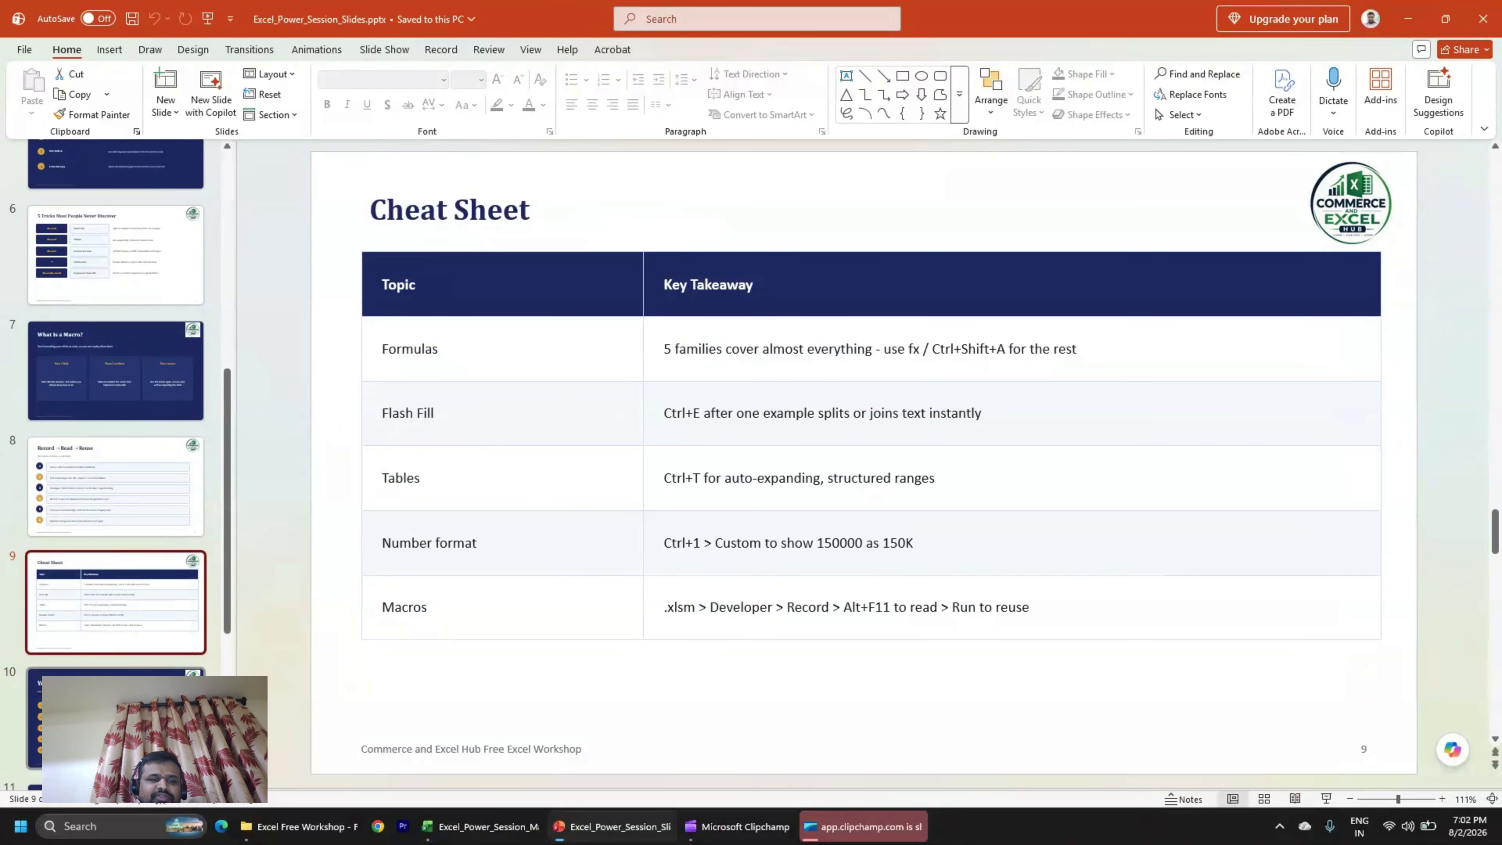
# Show the Your Turn practice slide and the closing slide "You can find any formula now.".
pyautogui.click(119, 704)
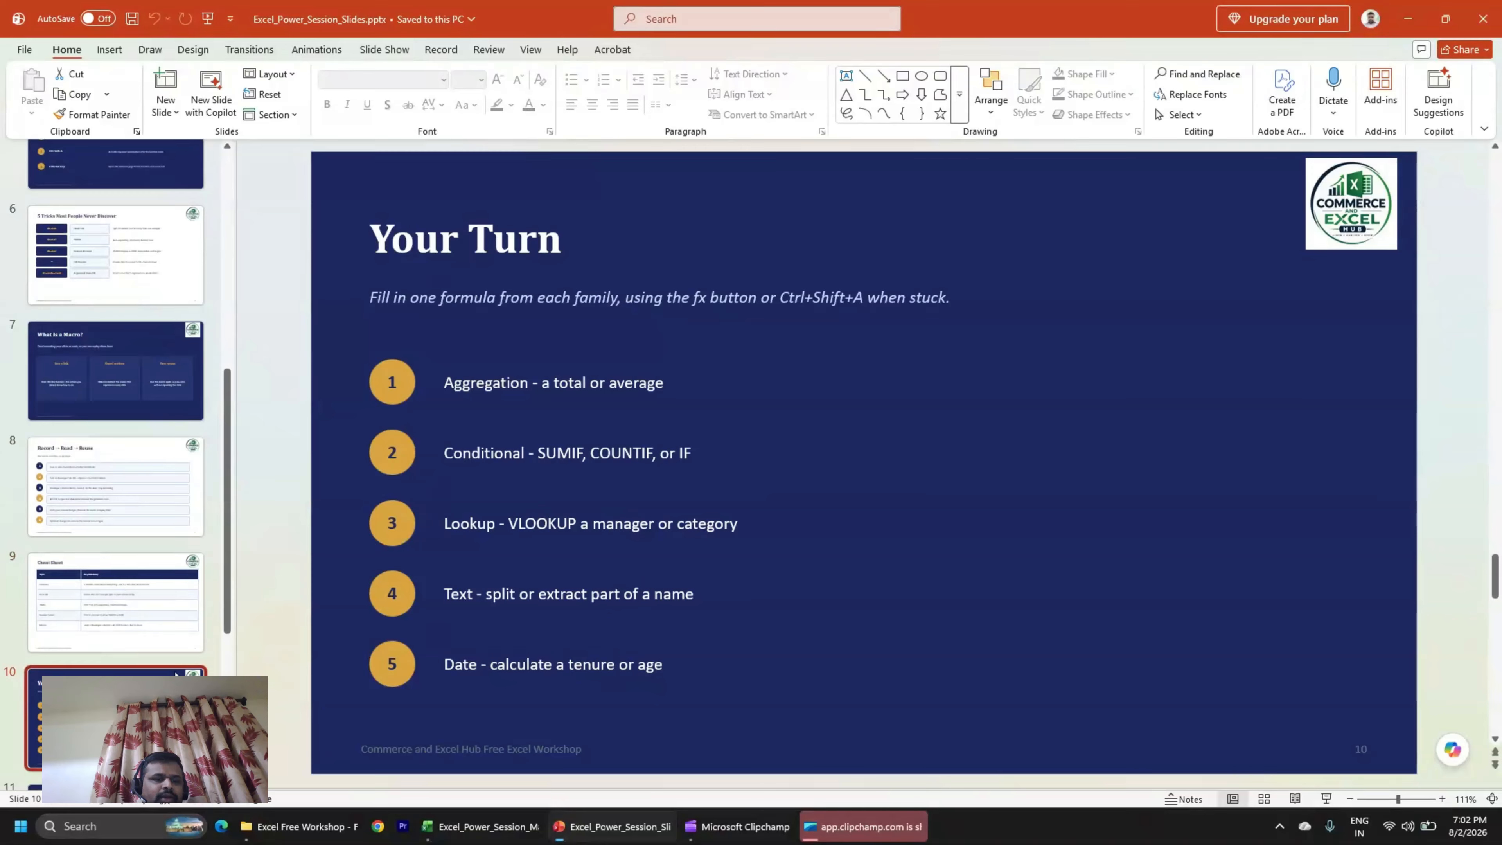
pyautogui.scroll(-3, 58, 648)
pyautogui.click(58, 649)
pyautogui.scroll(-3, 152, 664)
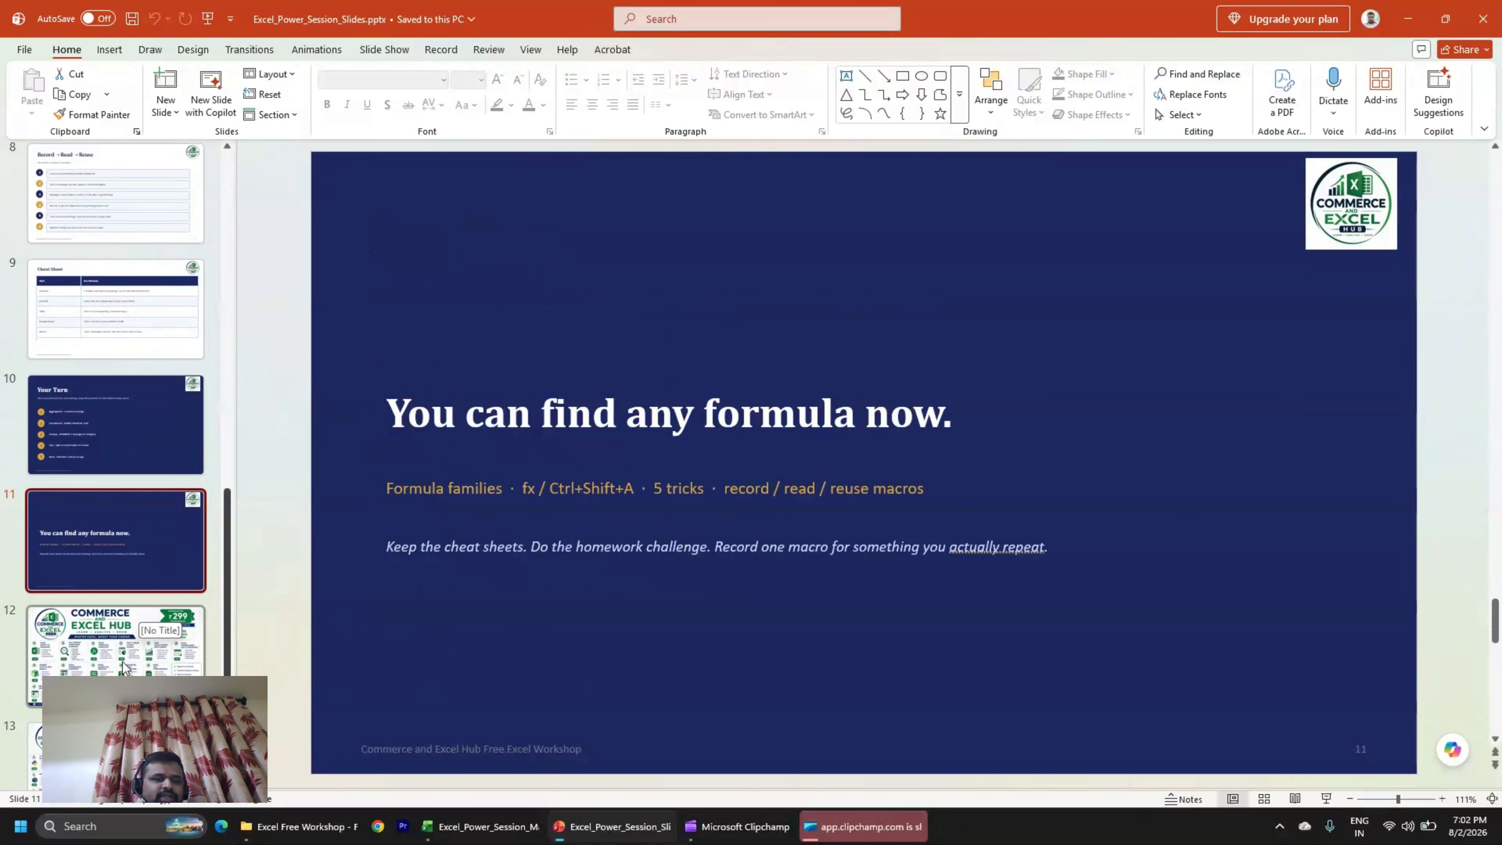
# Present the Commerce and Excel Hub and Python Workshops overview slides, and return to the Free Excel Workshop title slide.
pyautogui.click(123, 668)
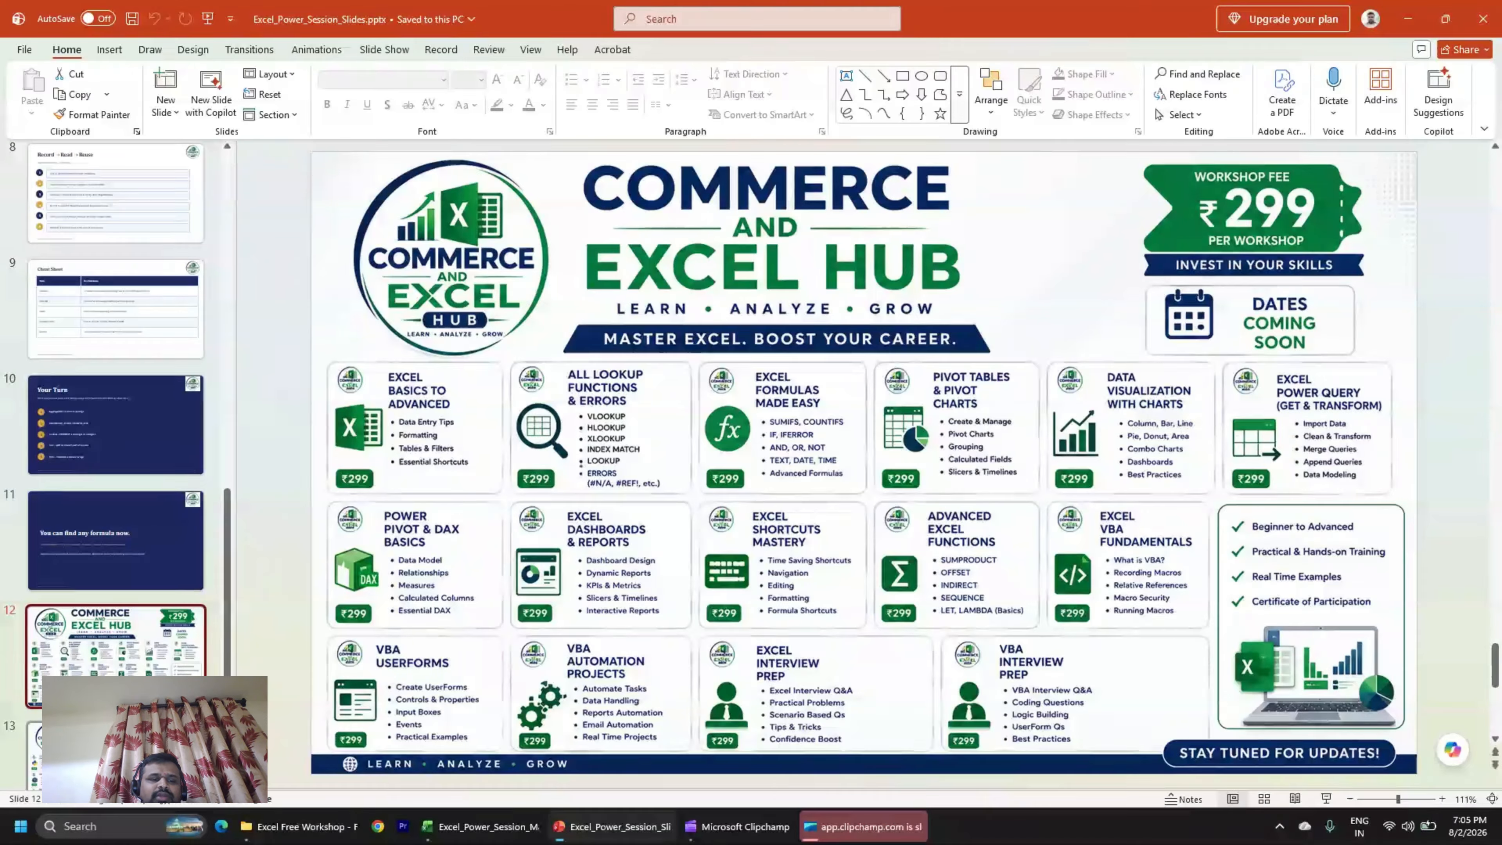
pyautogui.press('Down')
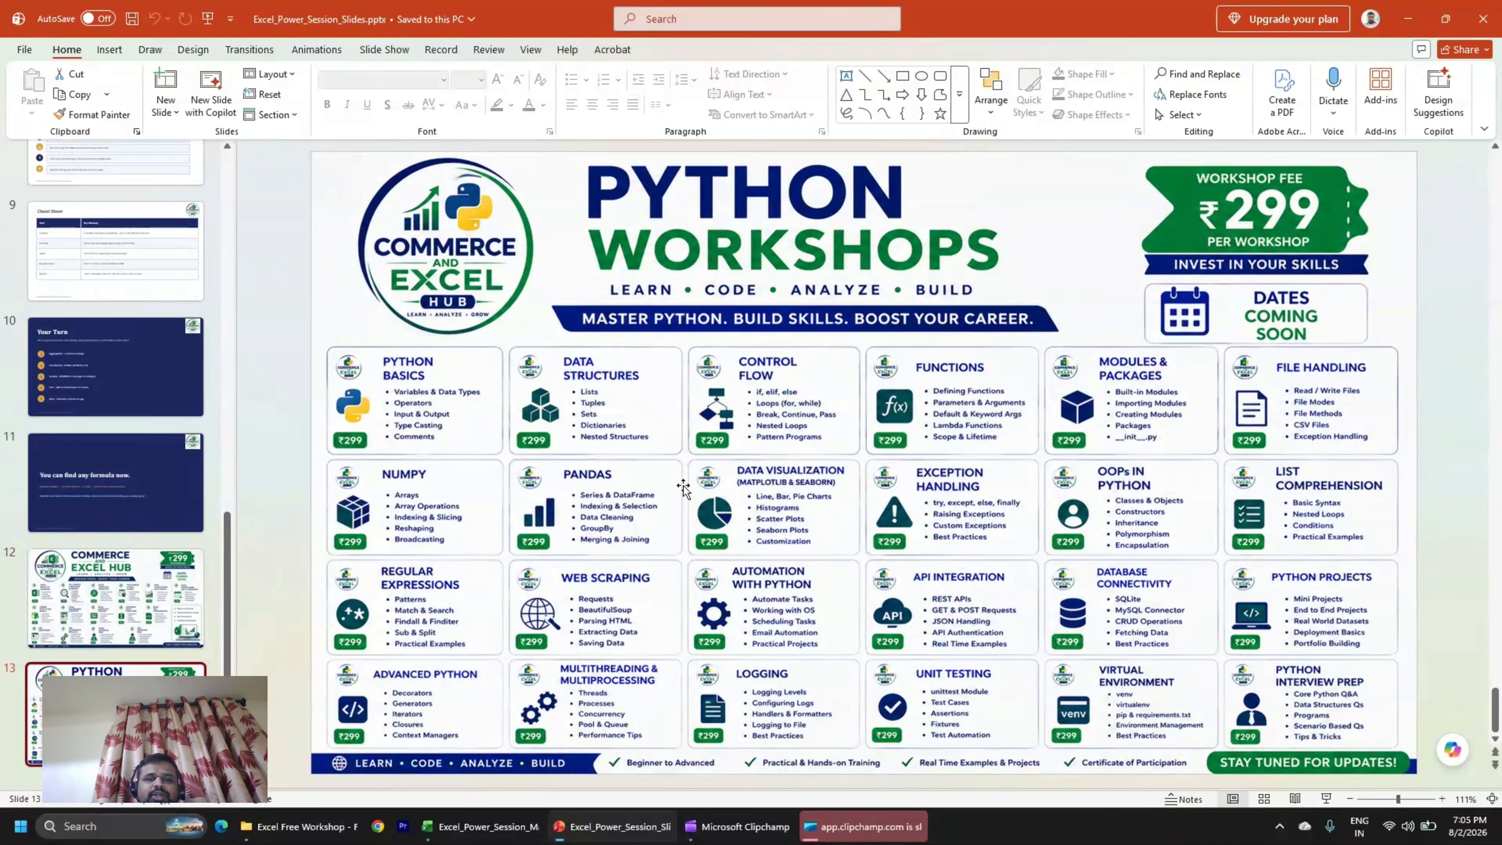
pyautogui.click(162, 592)
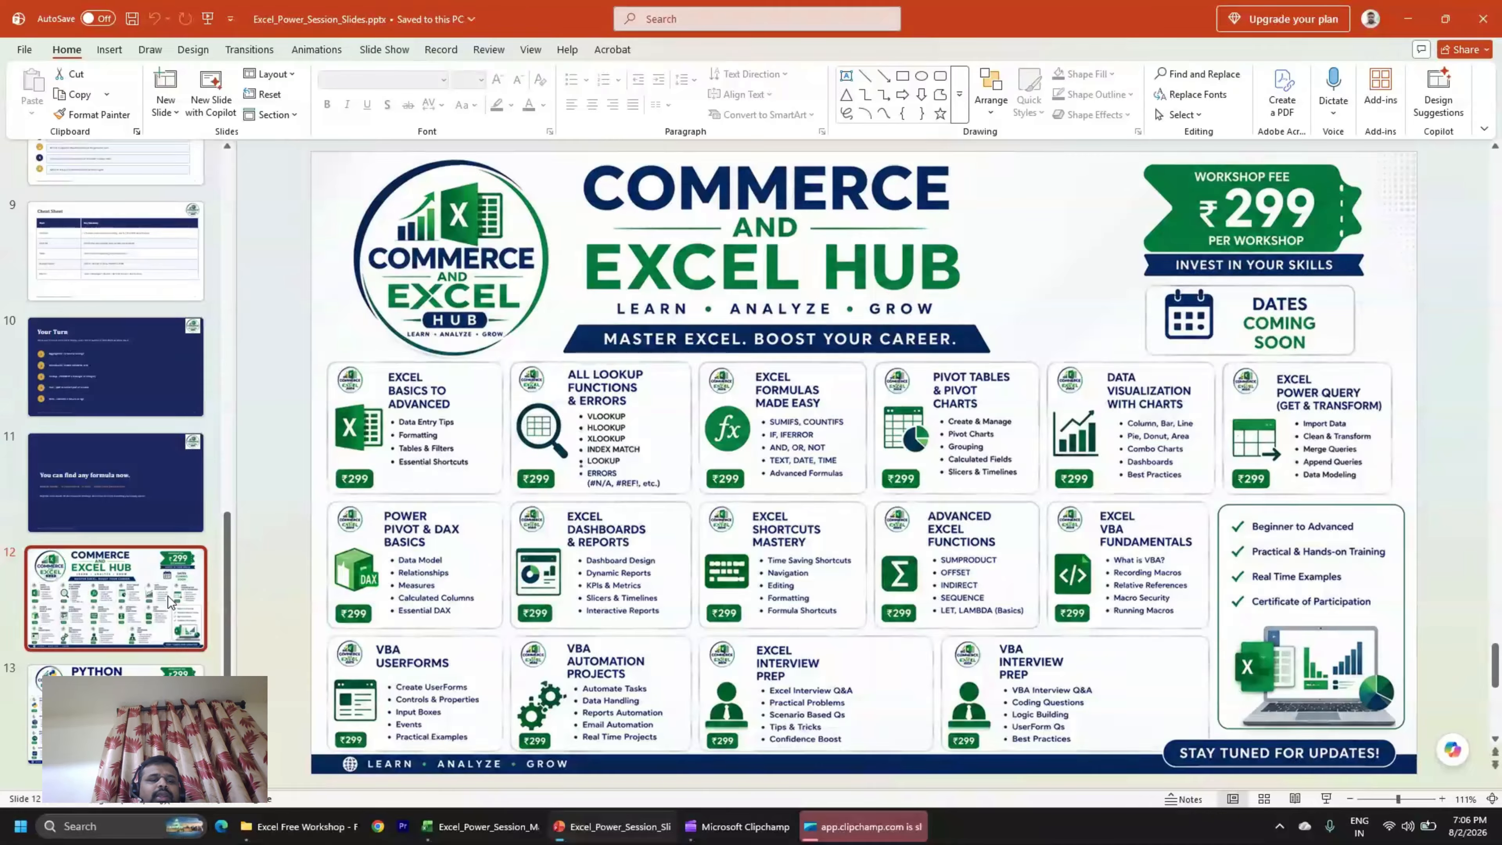
pyautogui.press('Down')
pyautogui.press('Up')
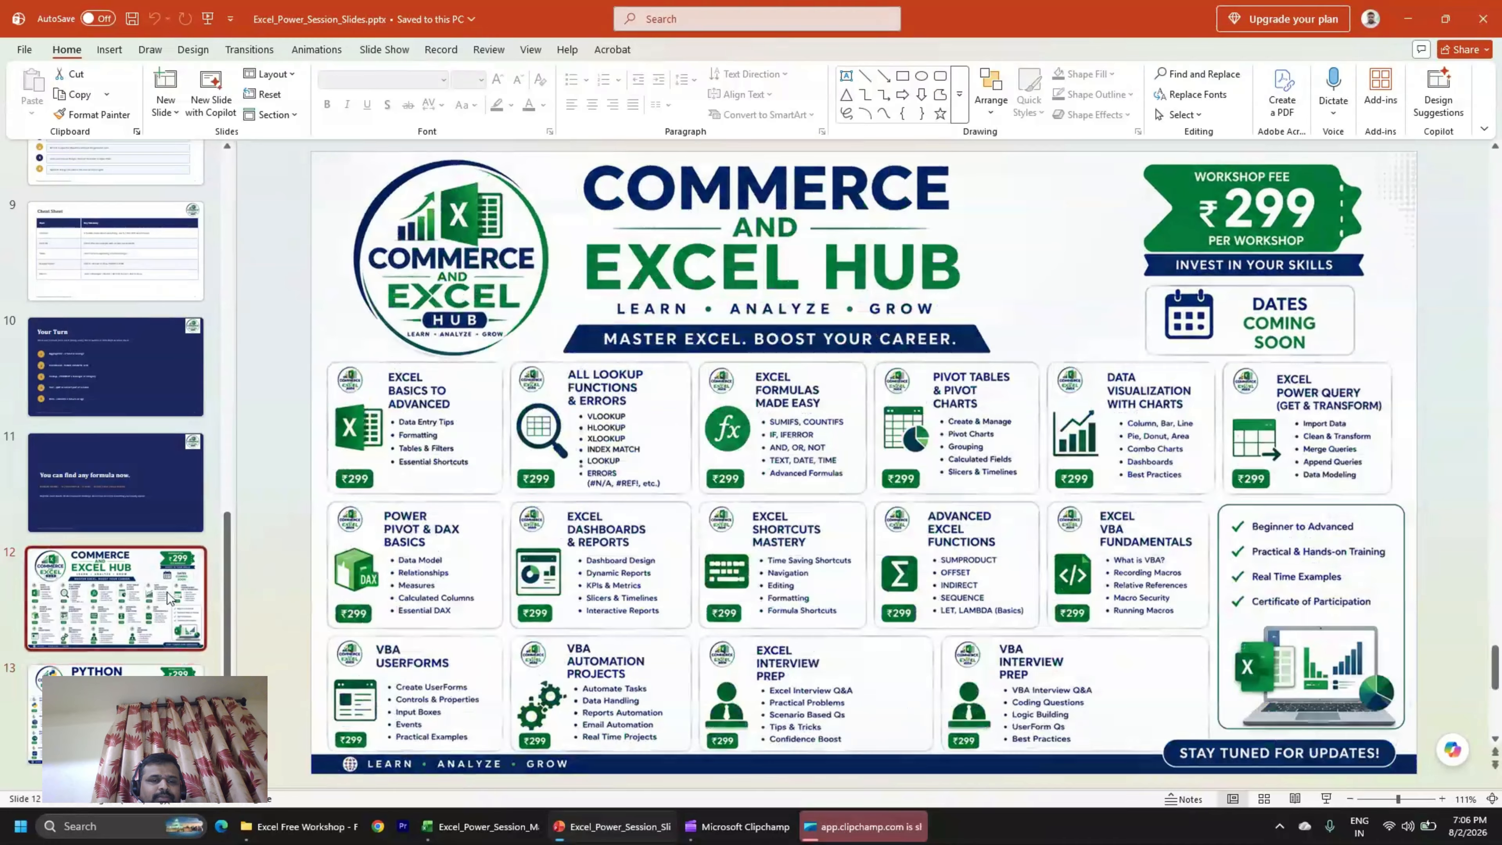
pyautogui.scroll(10, 167, 593)
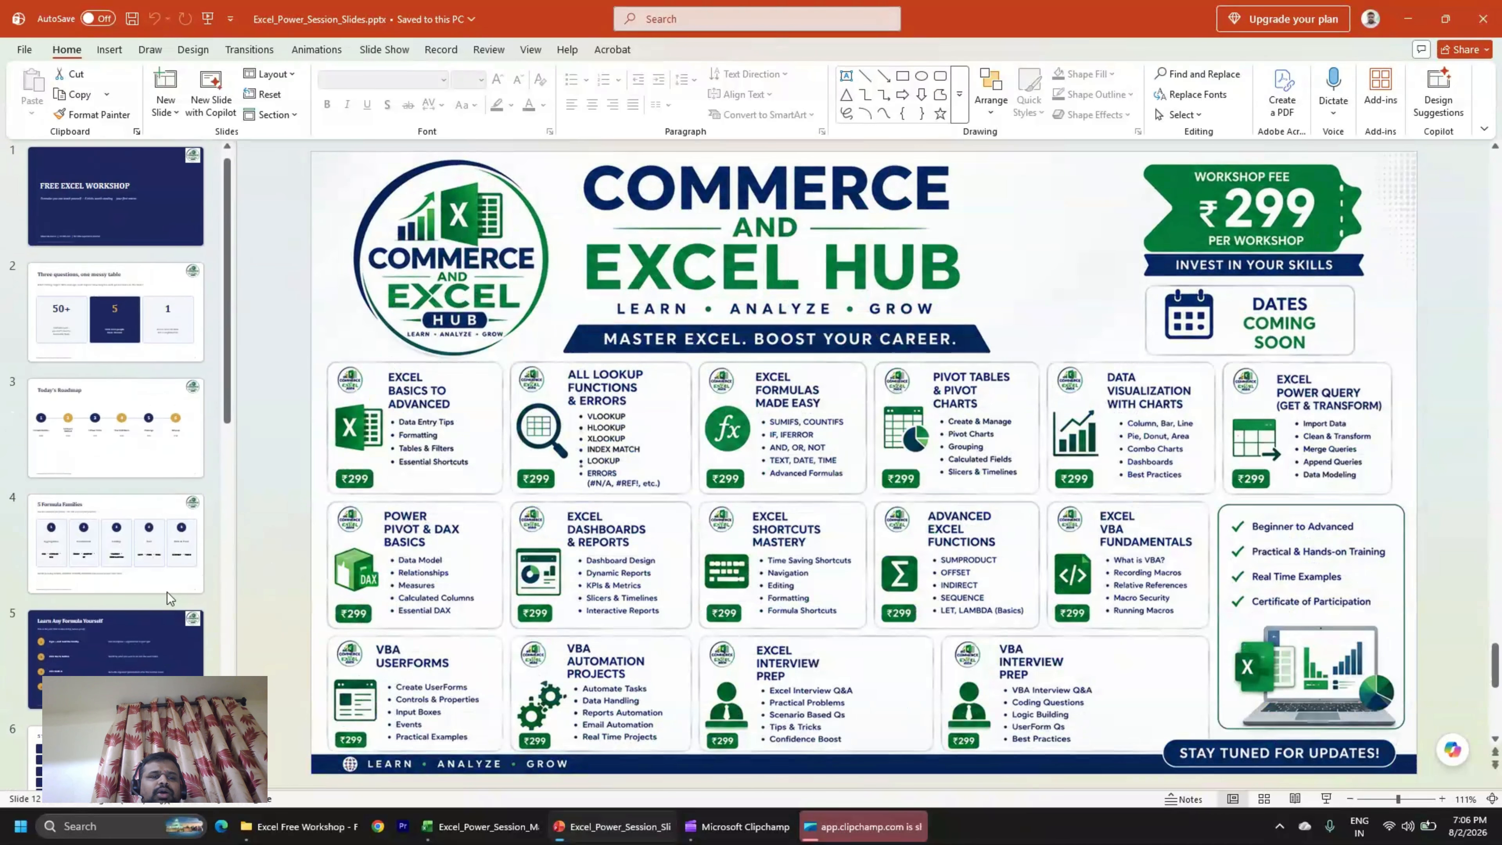
pyautogui.click(146, 188)
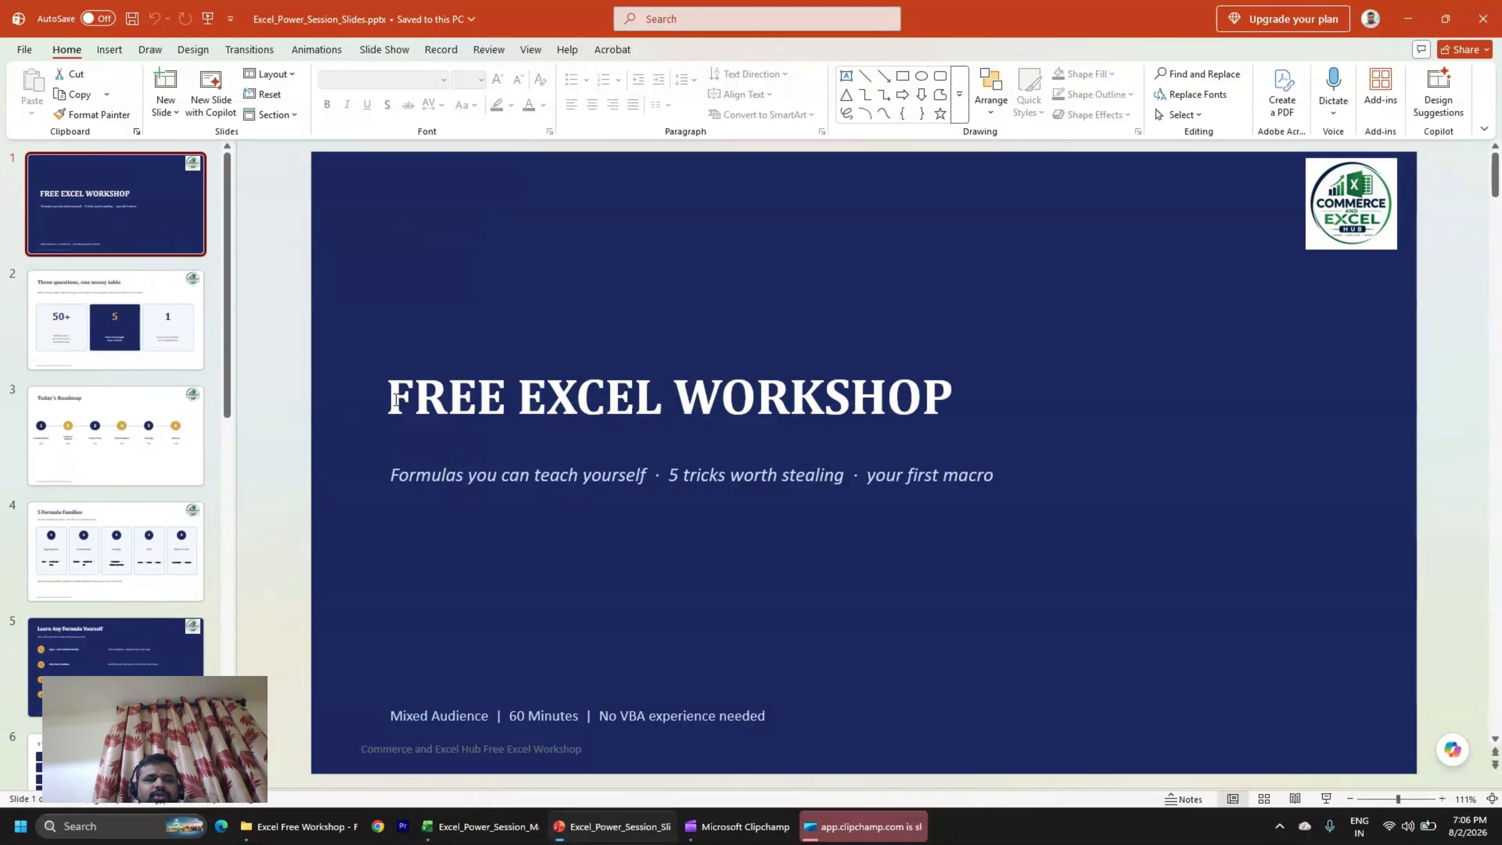